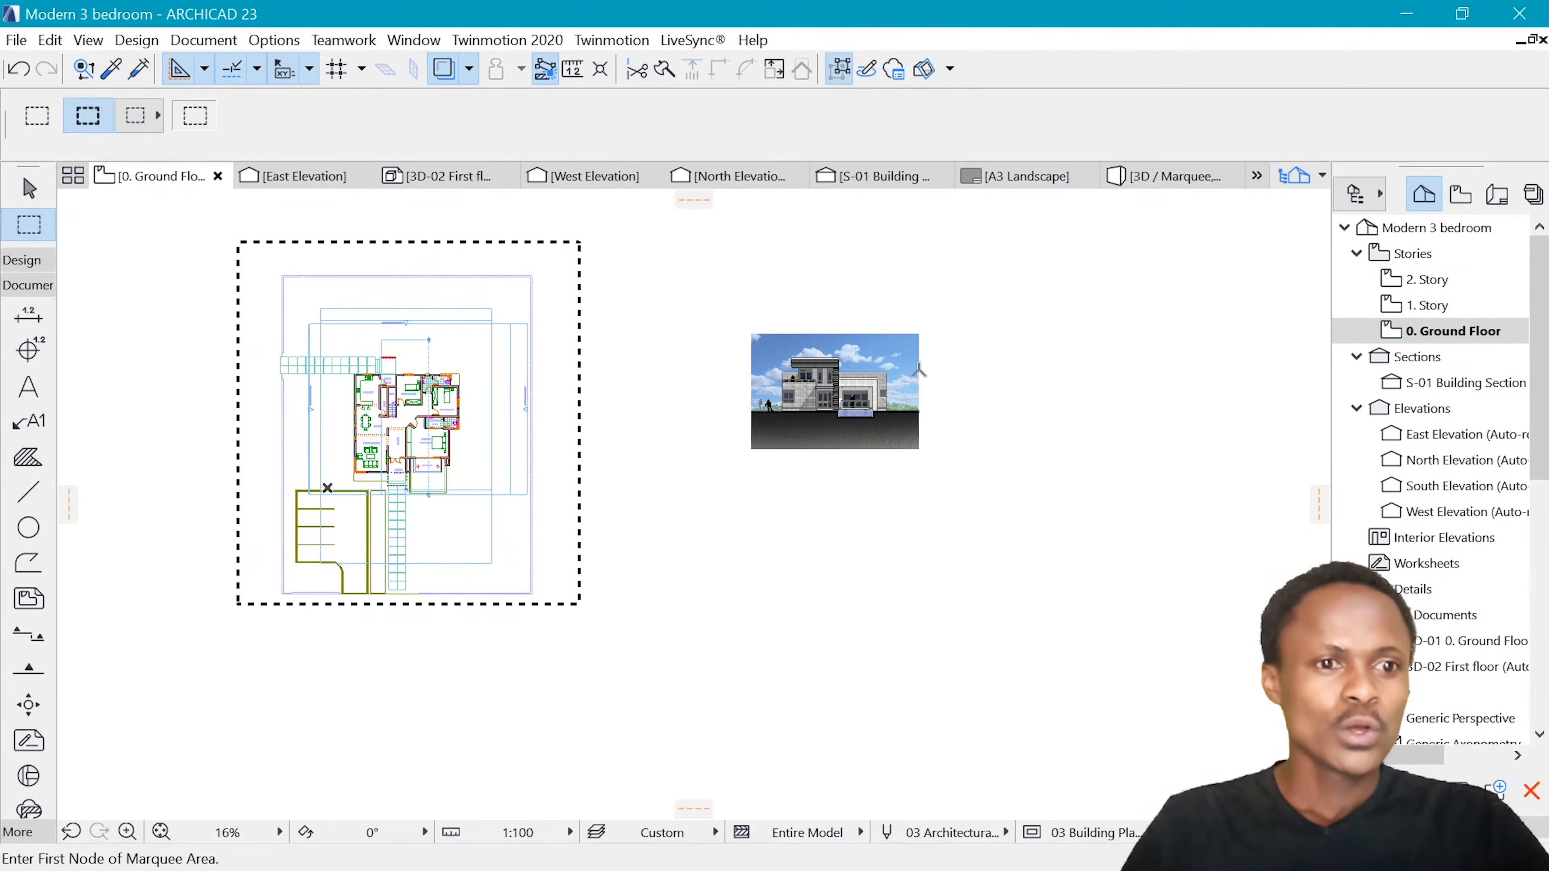
Inspect the fill pattern assigned to the white wall surface above the balcony on the sample front elevation
key("Escape")
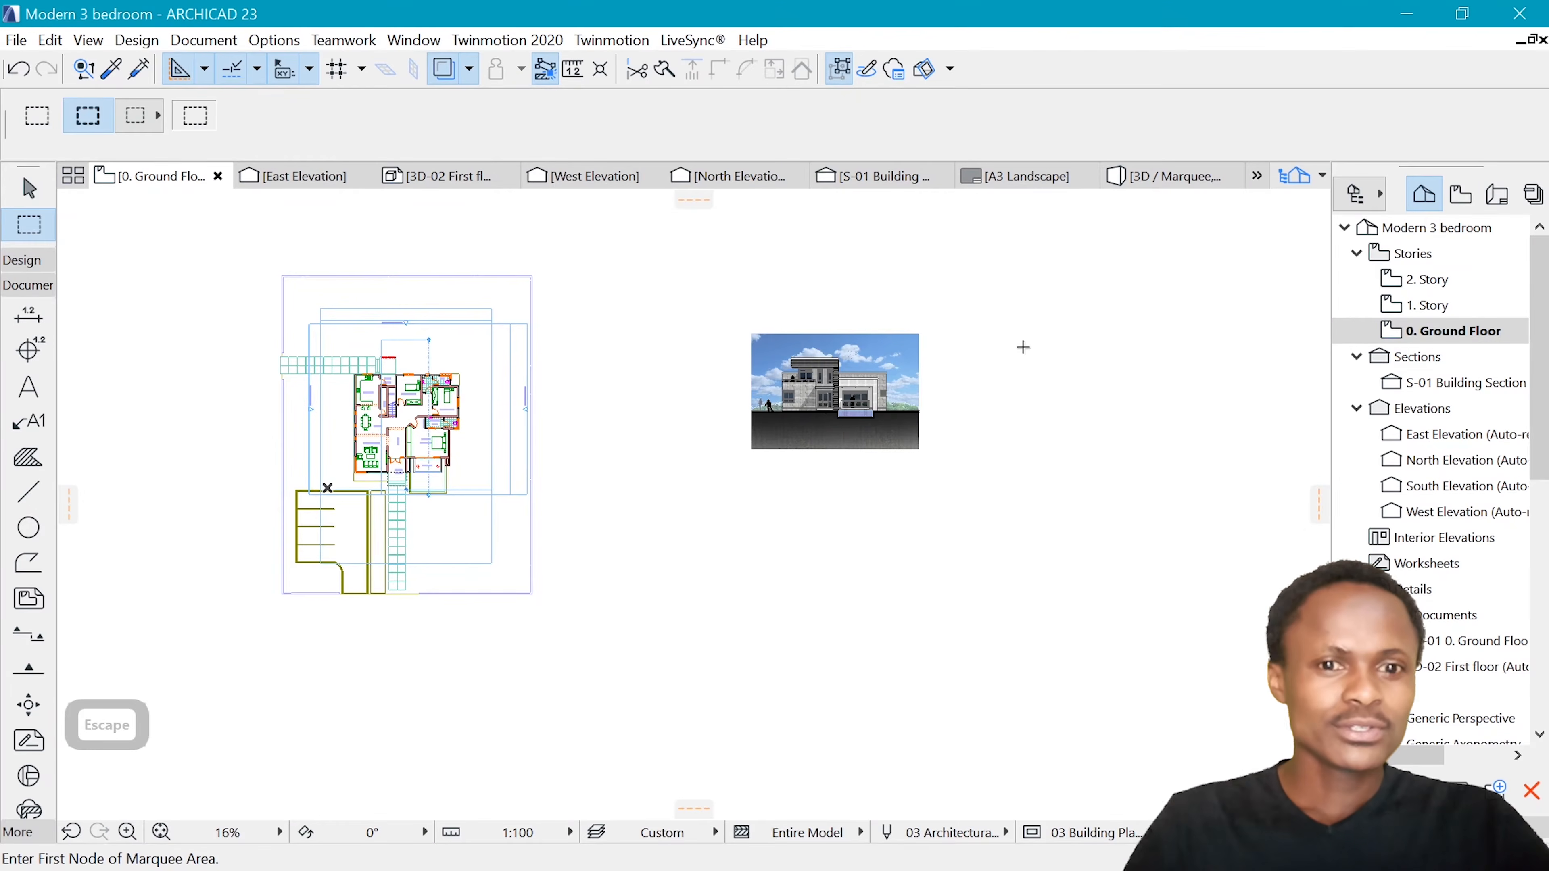
scroll(872, 366, "up", 6)
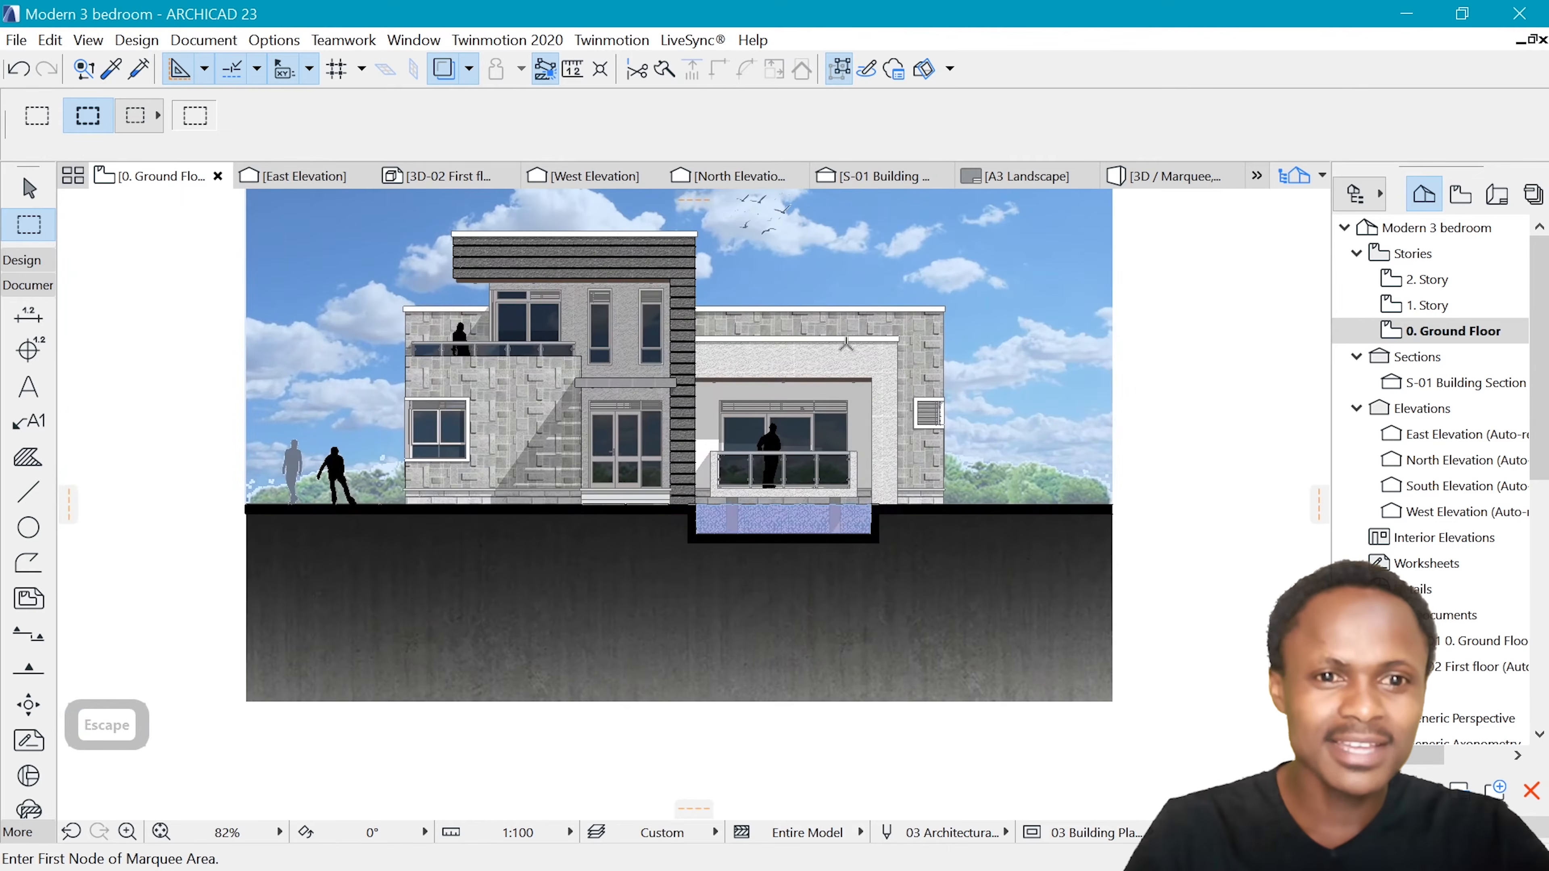
left_click(756, 366)
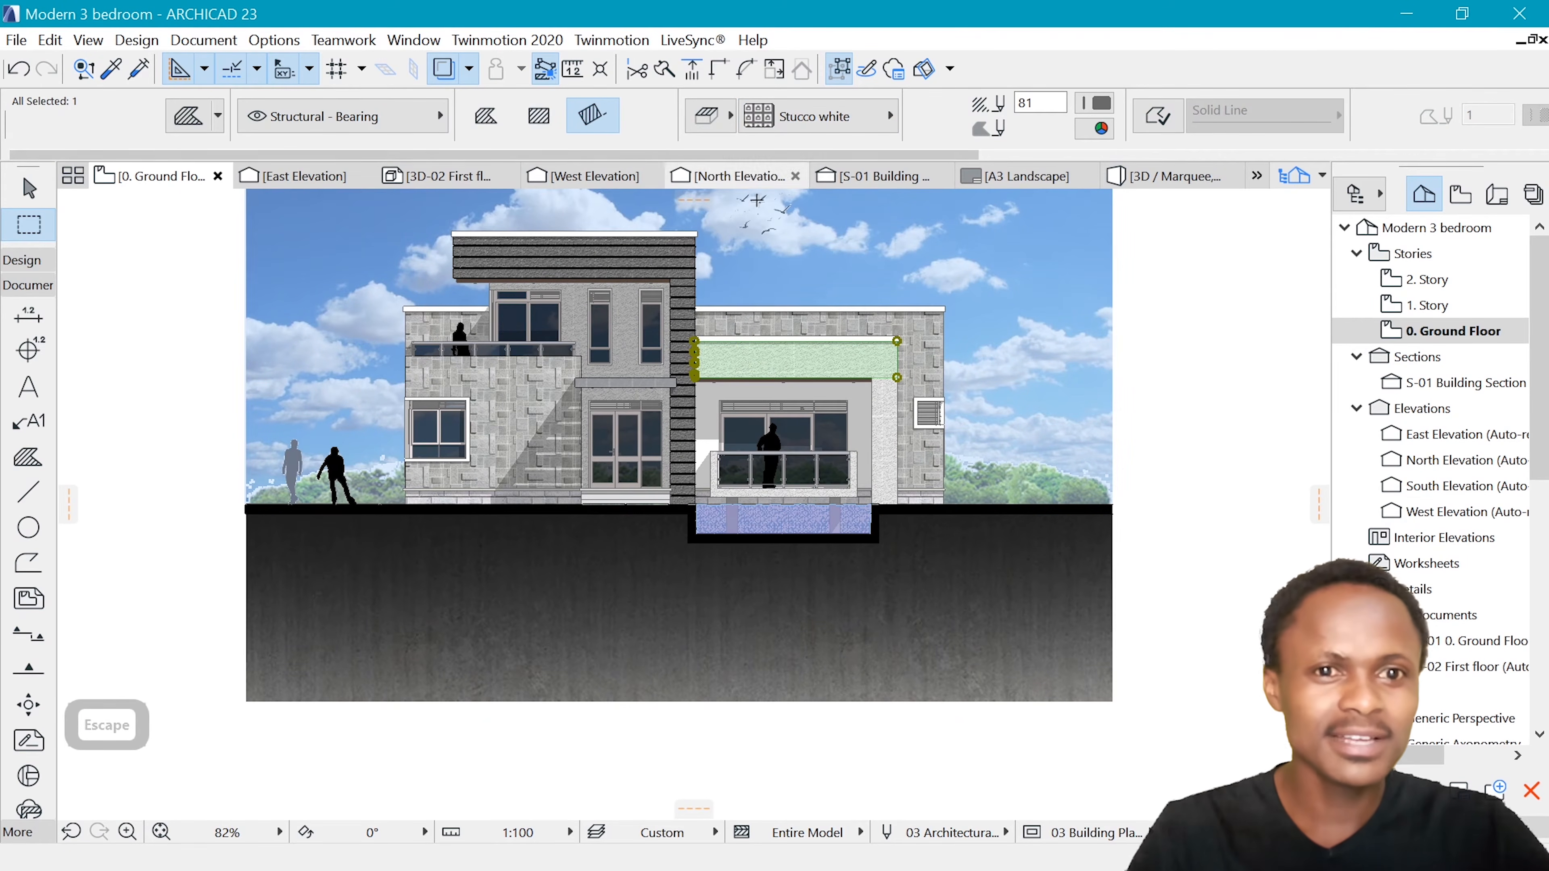
left_click(876, 122)
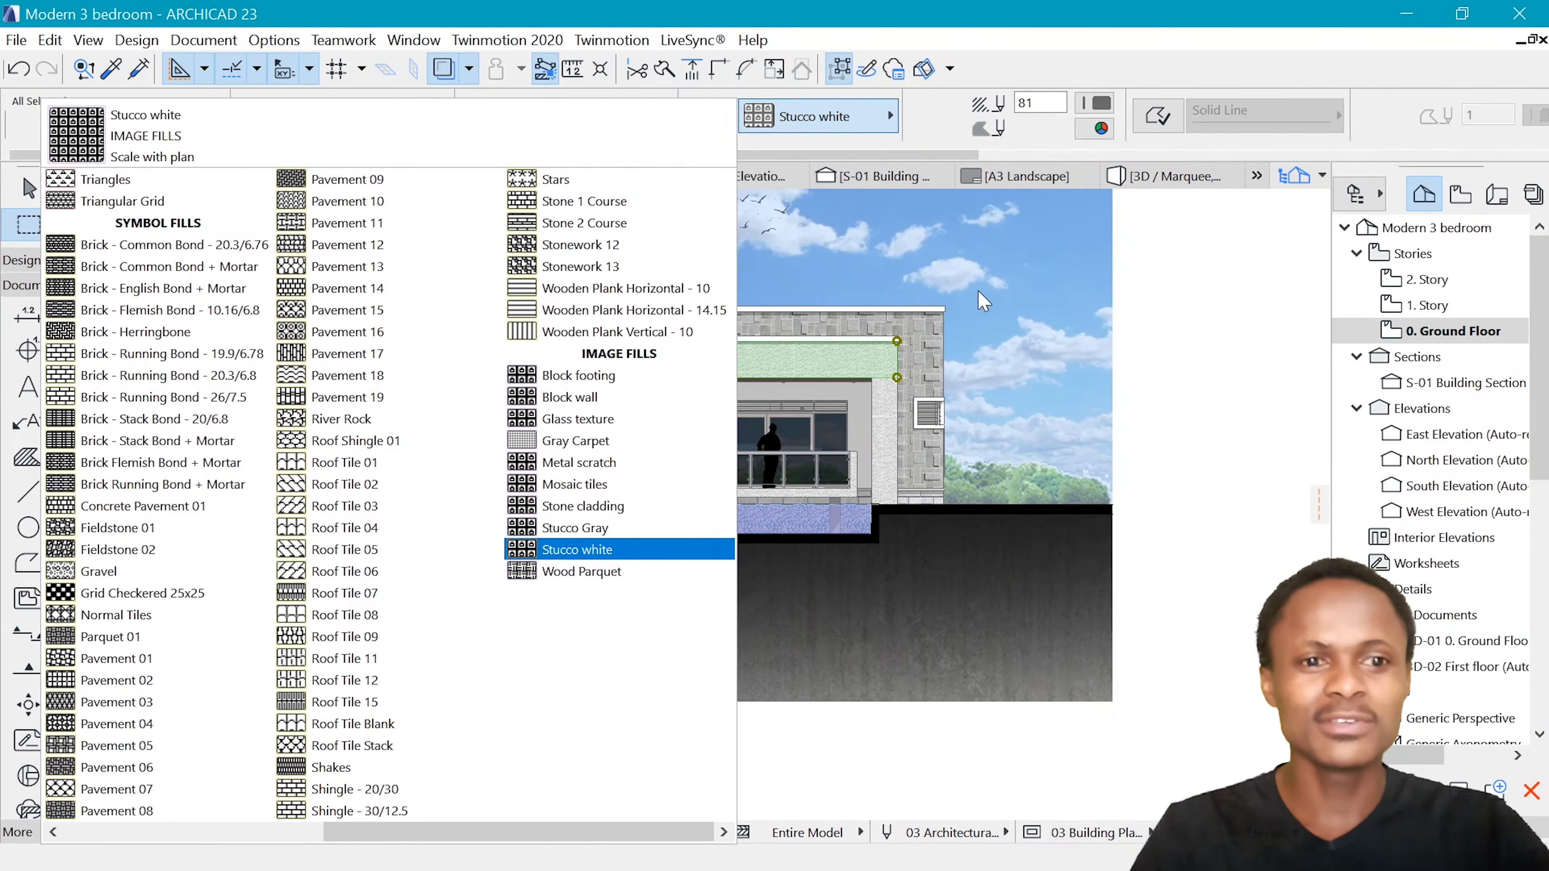
key("Escape")
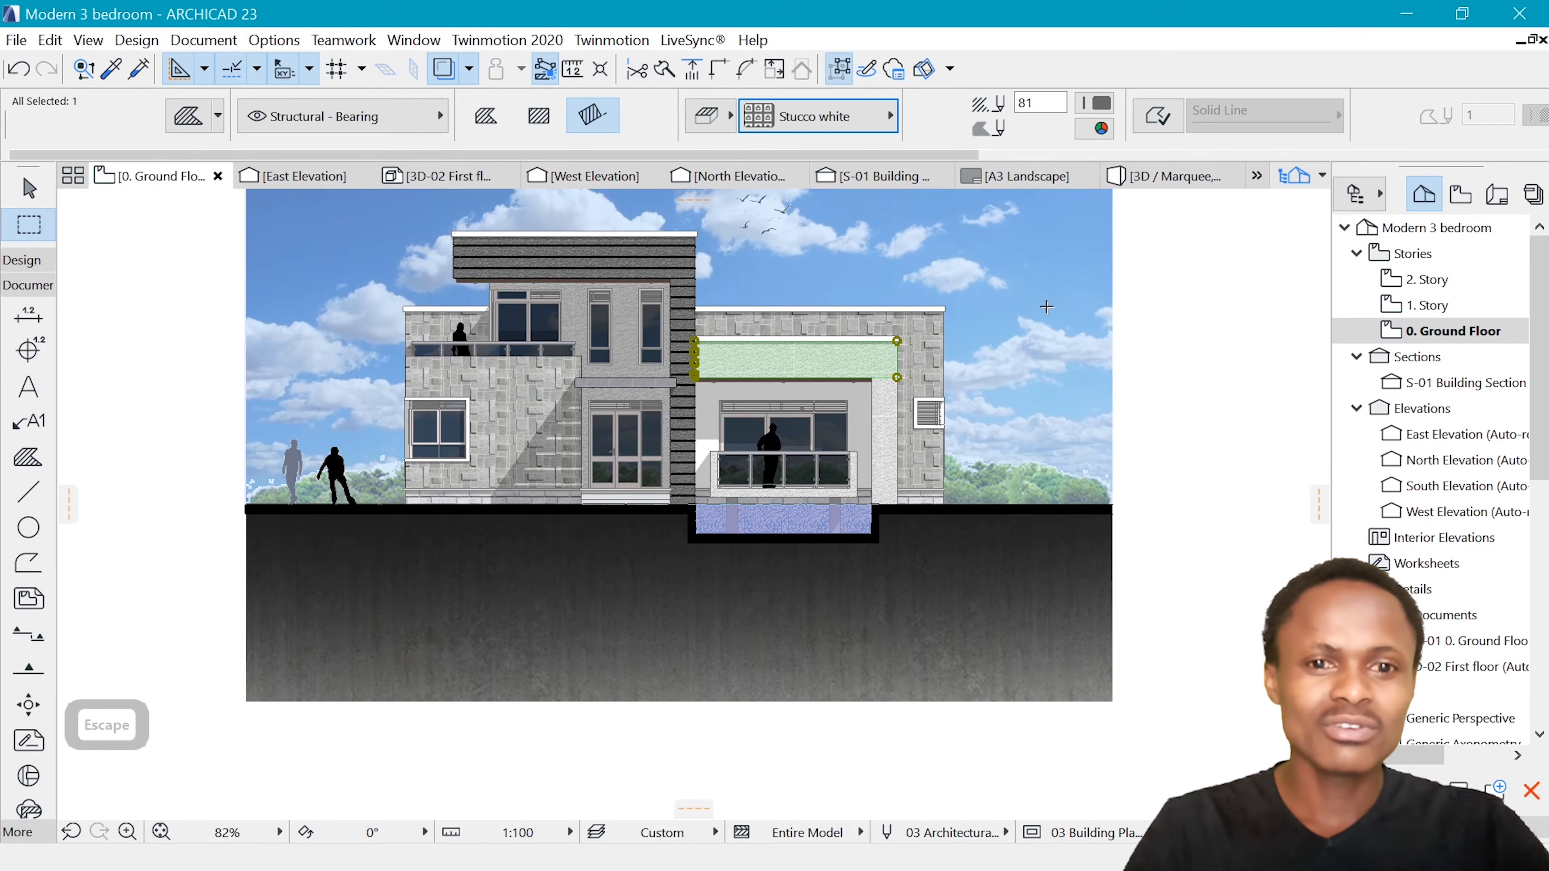
key("Escape")
Examine the sample rendered front elevation, including its wall textures, glazing, balcony railings and human silhouettes
scroll(971, 329, "down", 2)
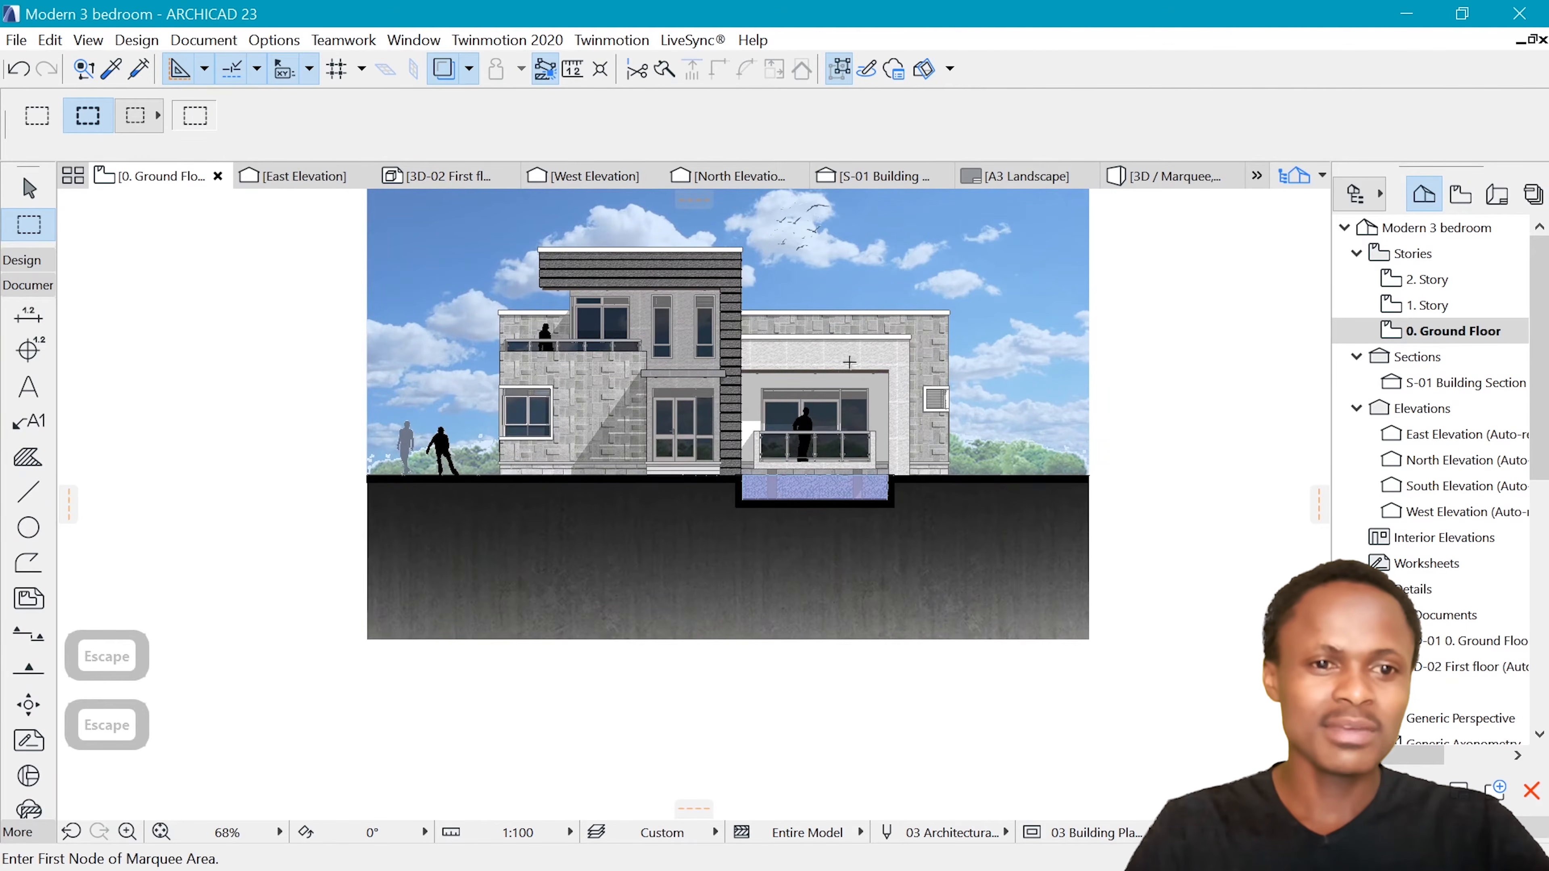
scroll(849, 362, "up", 2)
scroll(692, 345, "up", 10)
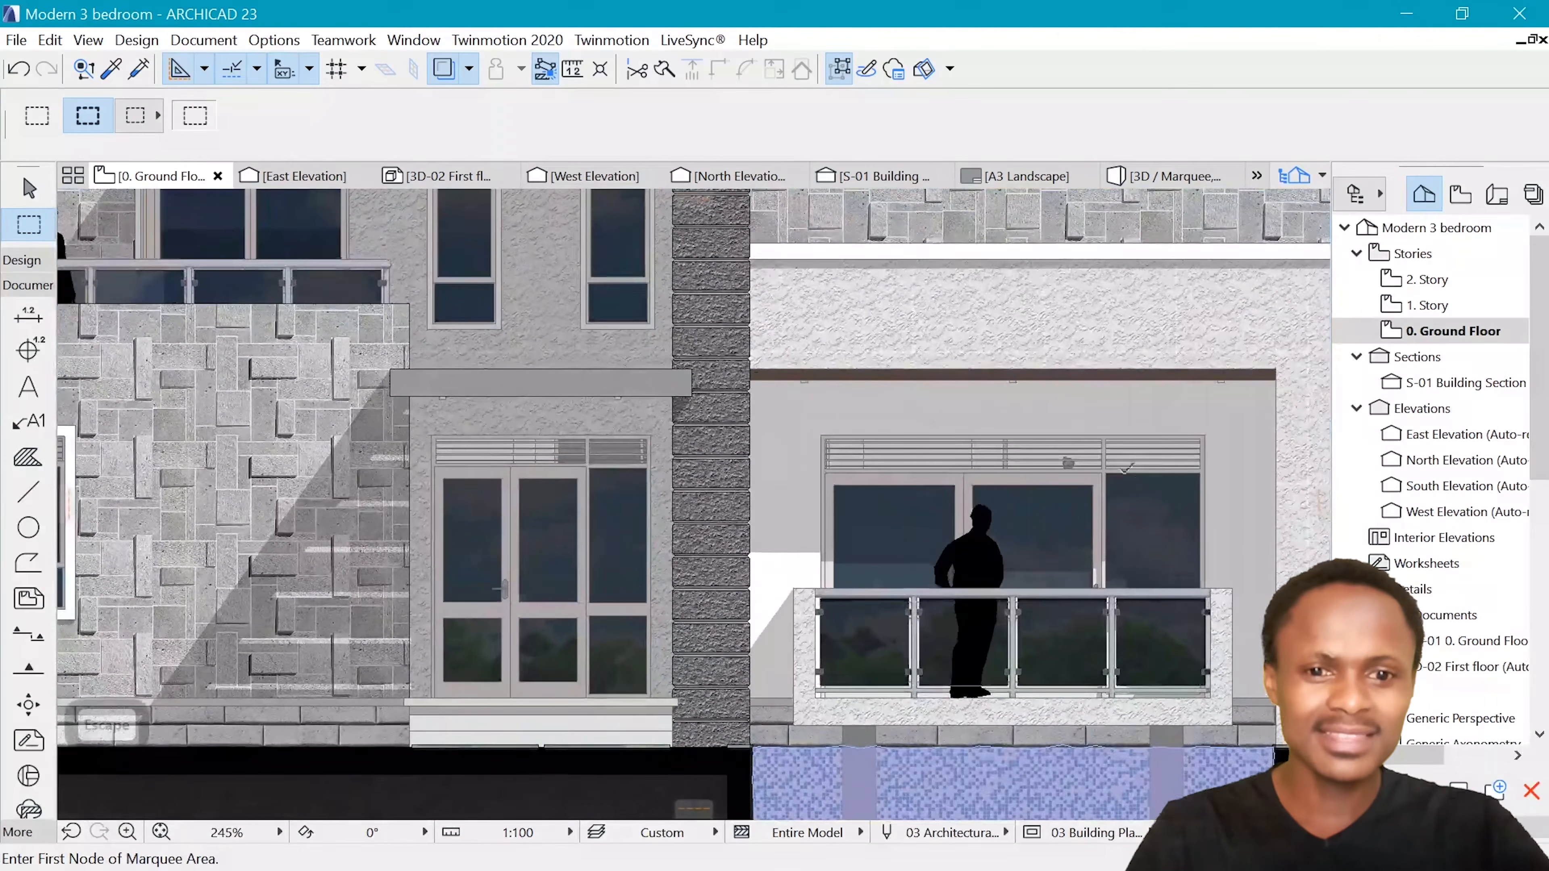
scroll(792, 427, "down", 6)
scroll(814, 438, "up", 5)
scroll(737, 494, "up", 2)
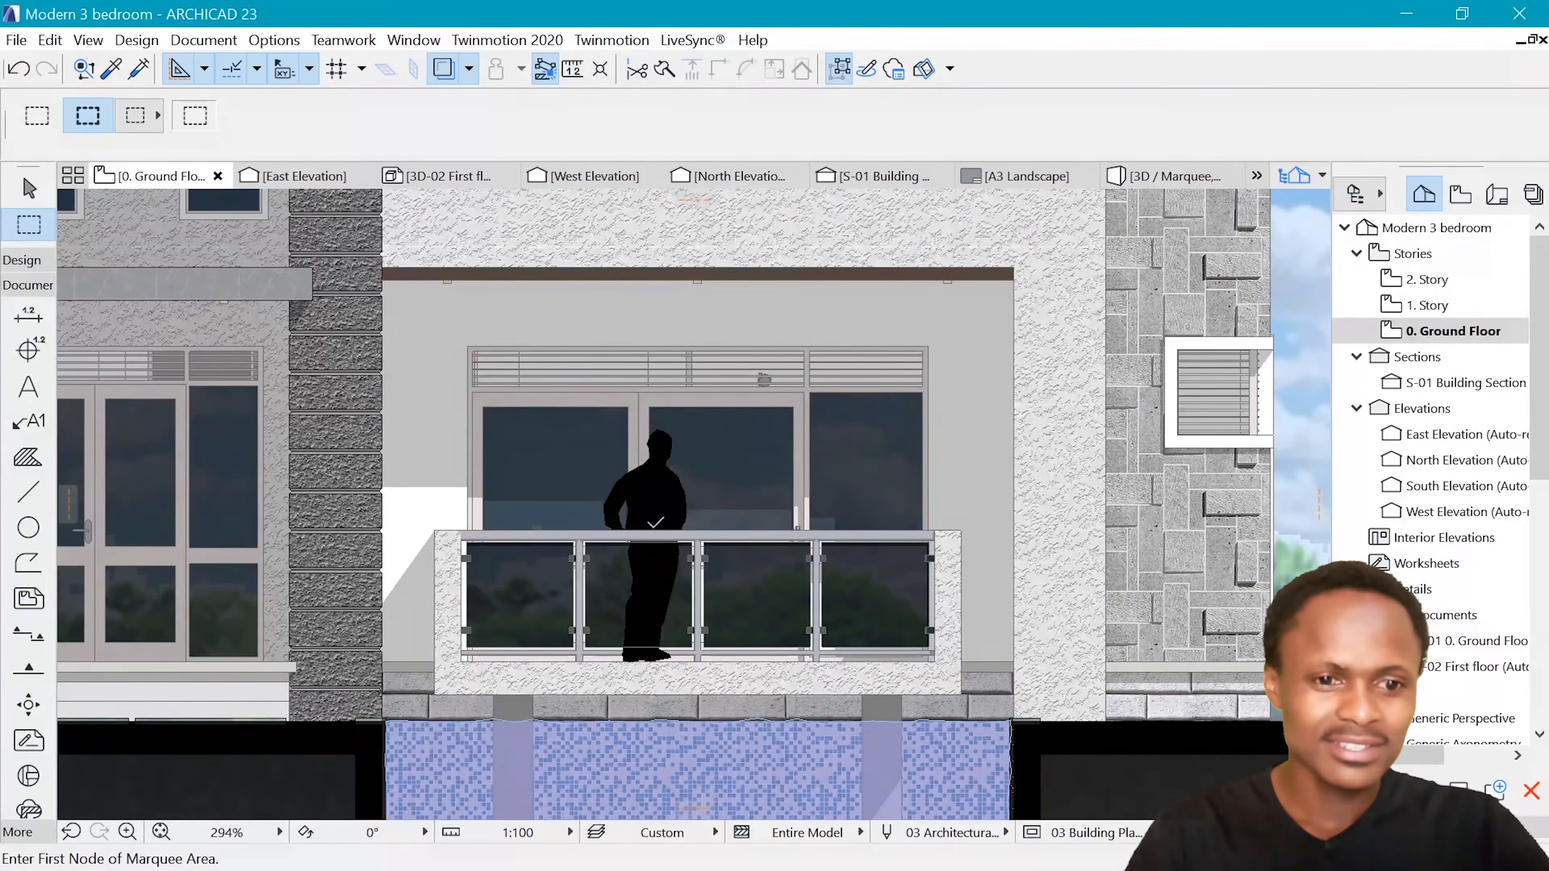
scroll(1036, 521, "down", 6)
scroll(682, 376, "down", 1)
scroll(683, 376, "up", 10)
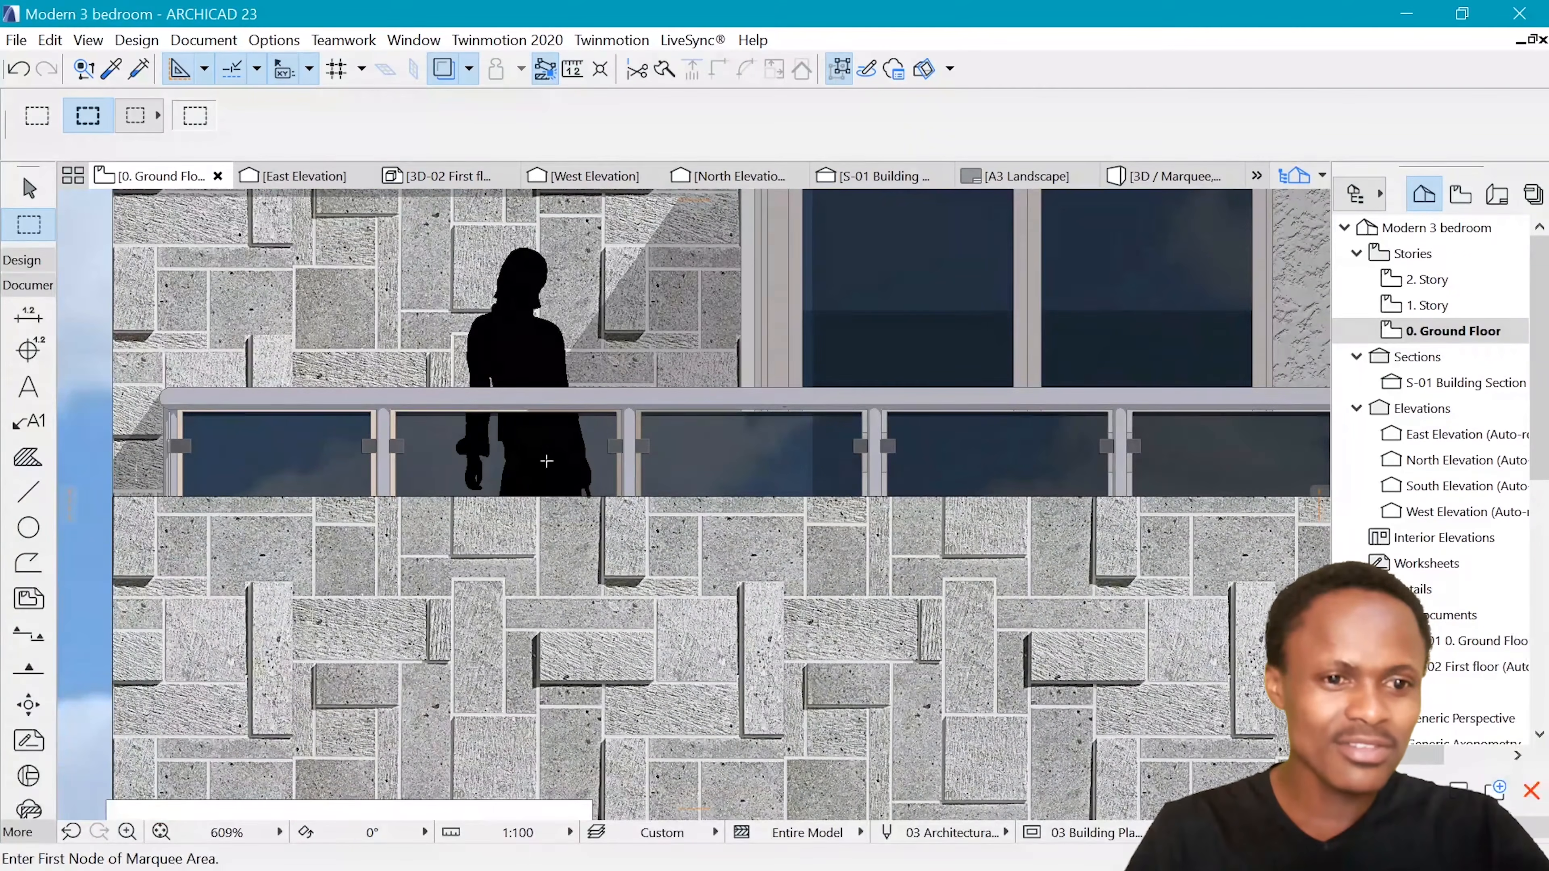
scroll(546, 461, "down", 8)
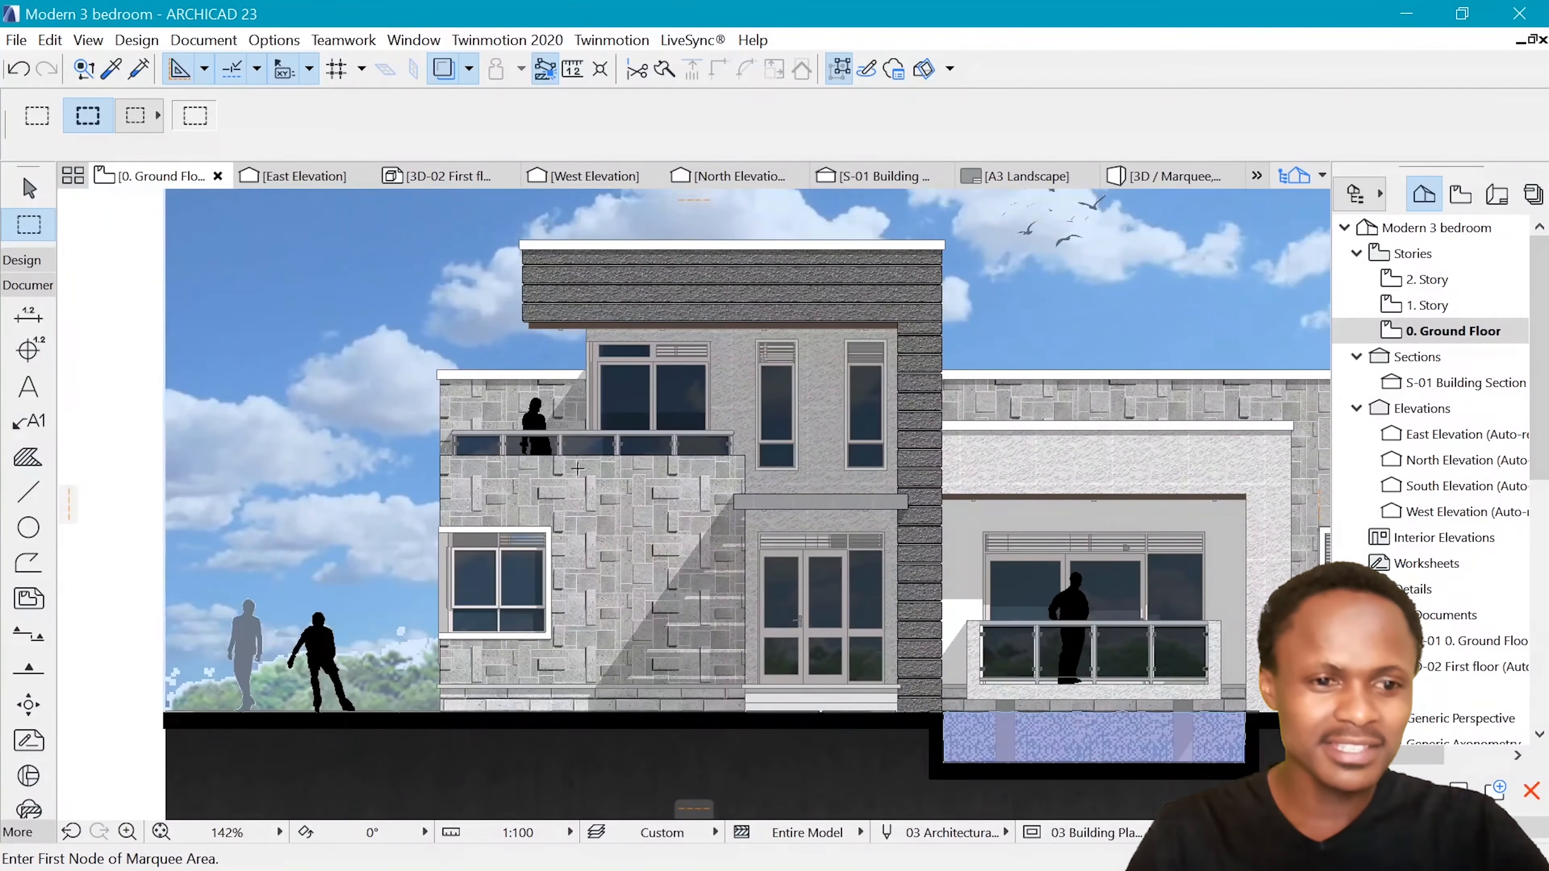
scroll(578, 469, "down", 3)
scroll(437, 590, "up", 4)
scroll(729, 438, "down", 7)
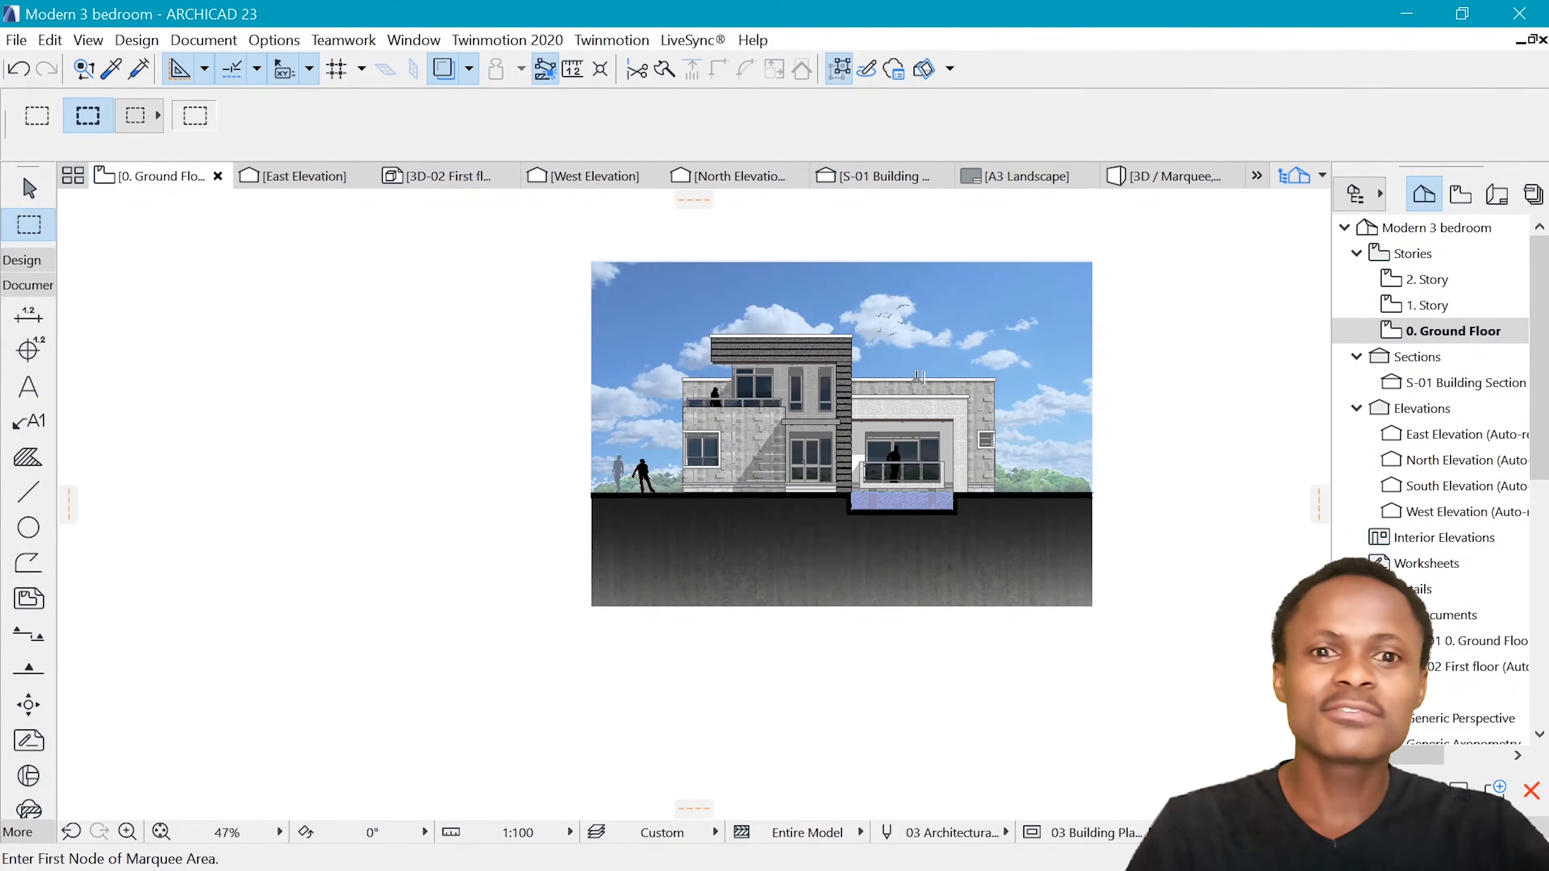
Activate the Elevation tool on the ground floor plan and open its default settings
scroll(918, 377, "down", 5)
scroll(687, 262, "up", 7)
scroll(518, 451, "up", 4)
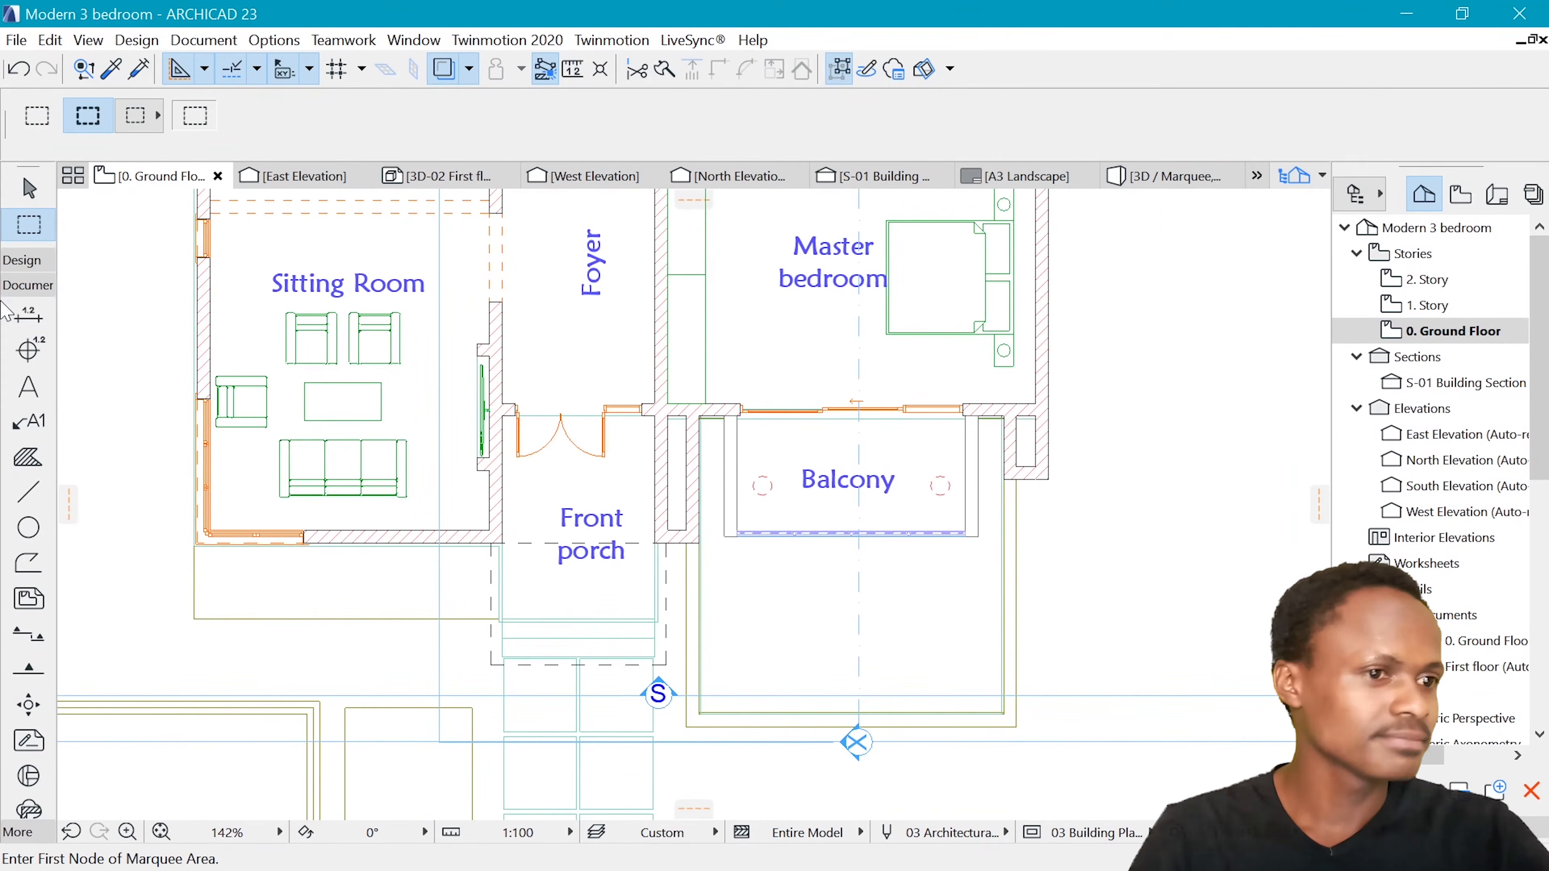
left_click(25, 285)
left_click(24, 285)
left_click(24, 285)
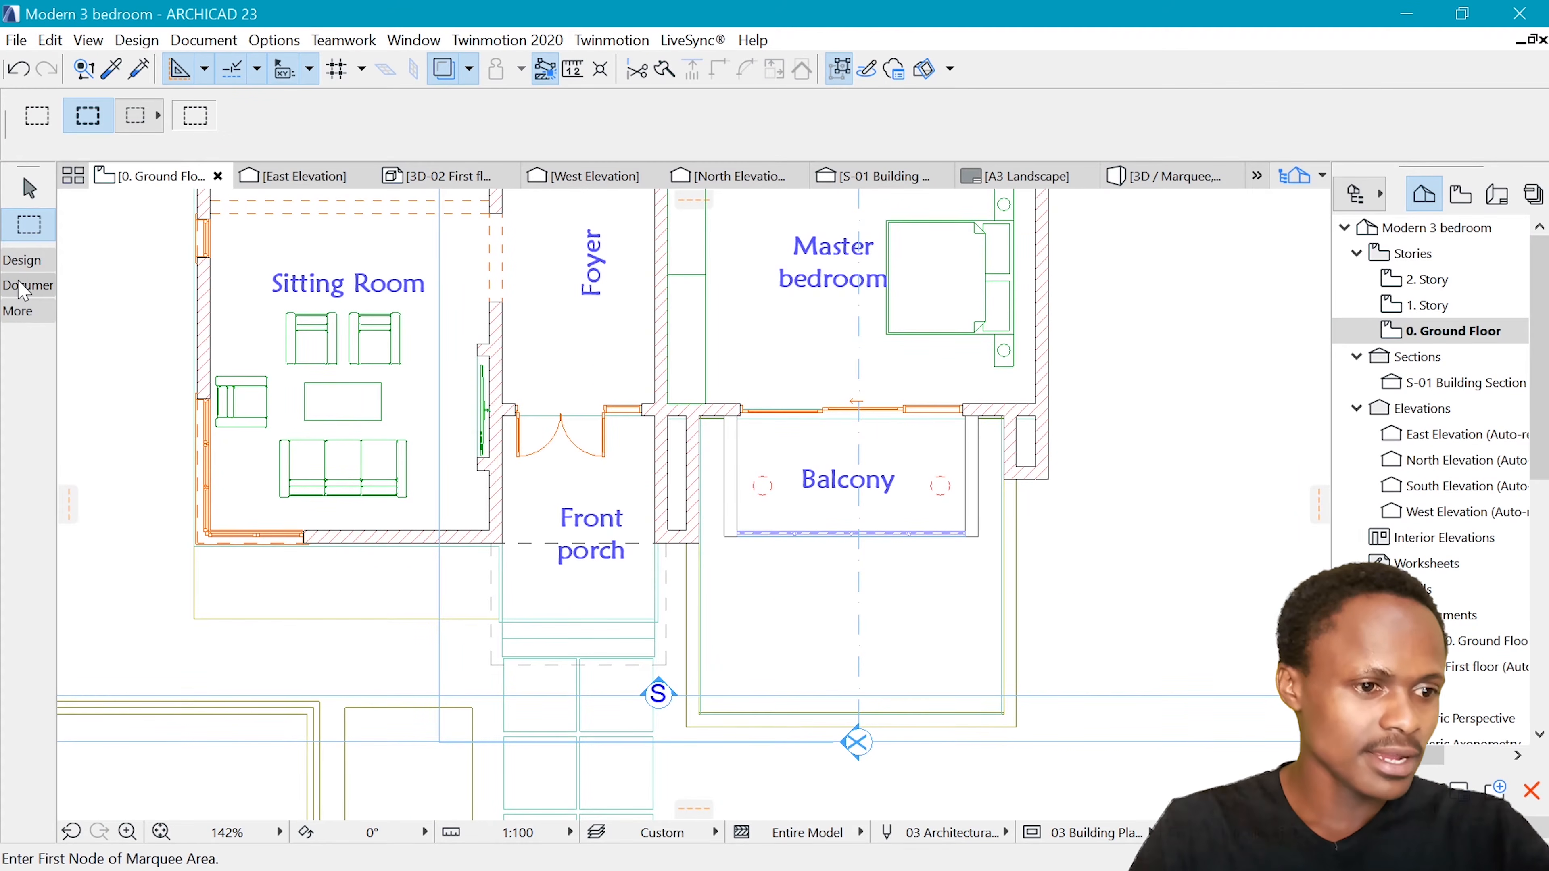
left_click(24, 285)
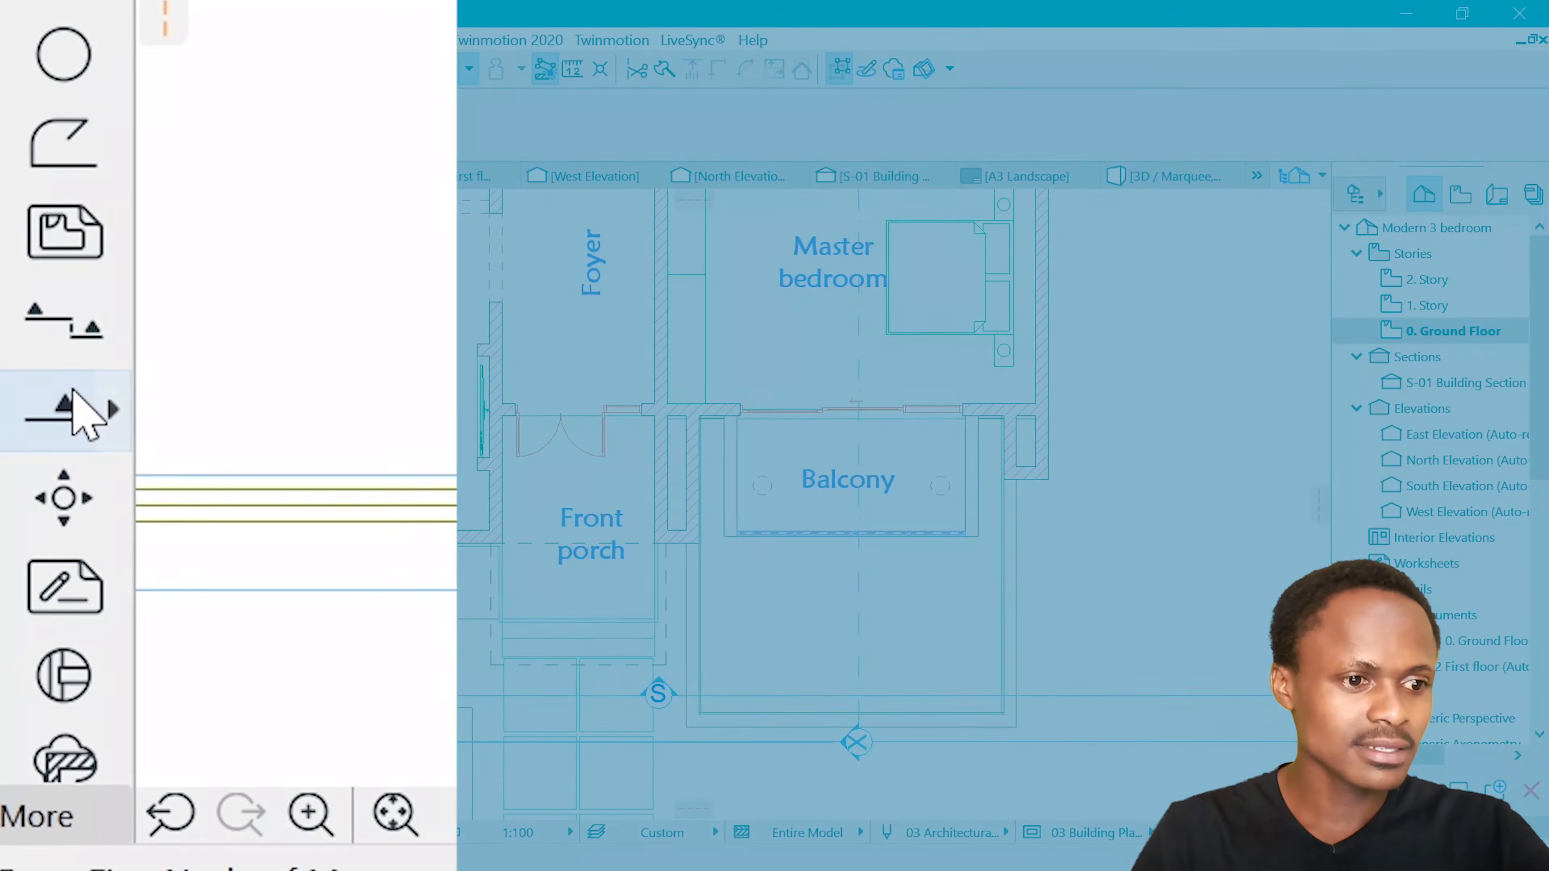
left_click(32, 665)
left_click(84, 421)
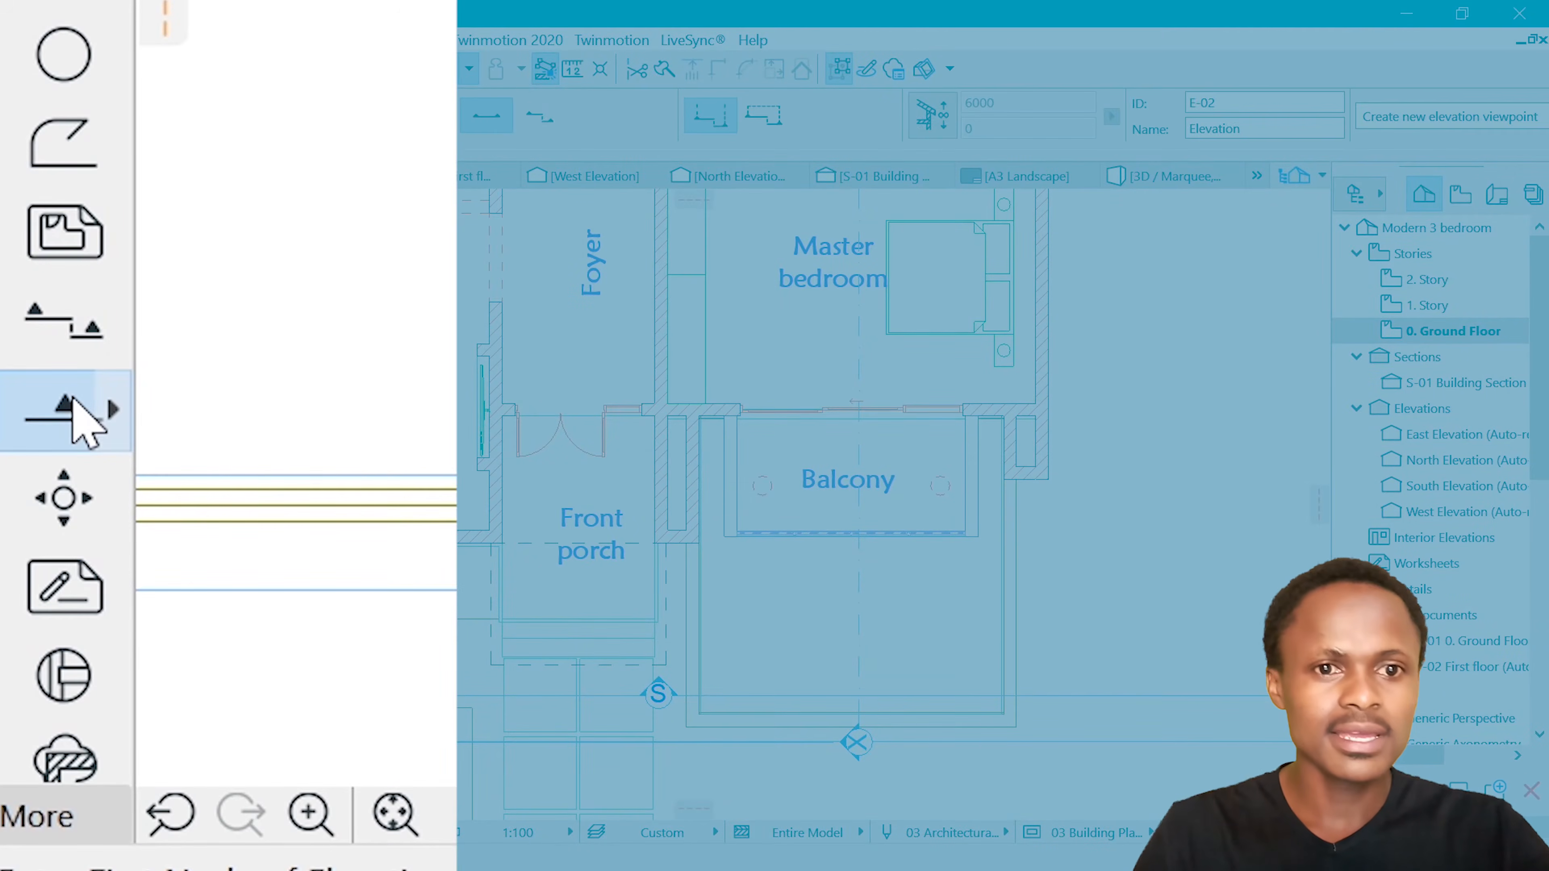
key("ctrl+t")
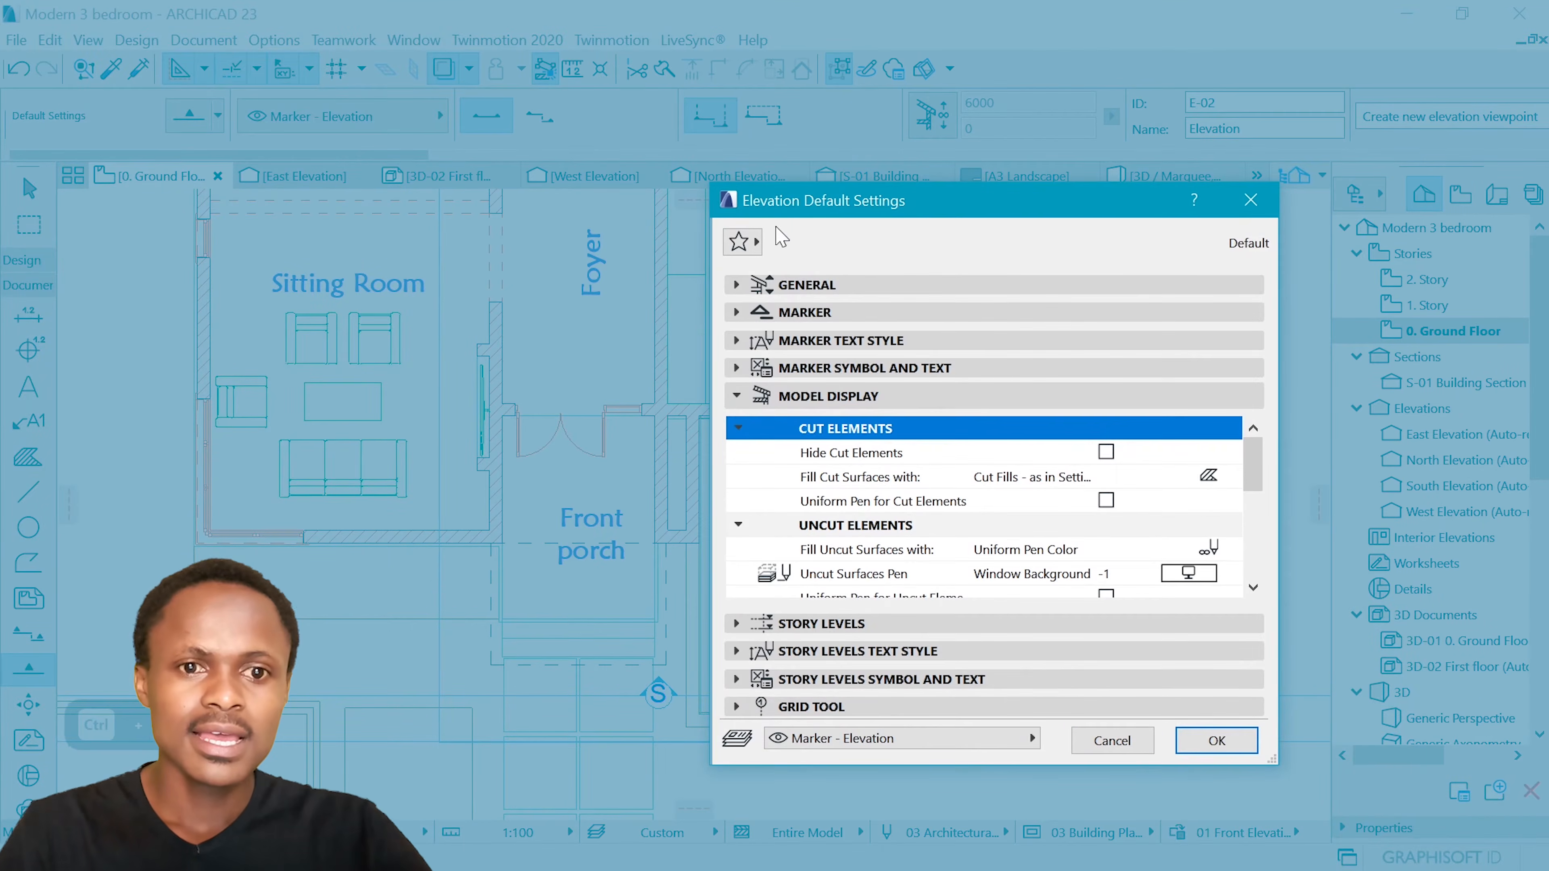
Set the default elevation marker style to Circle 4 in the marker geometry and style options
left_click(841, 341)
left_click(884, 415)
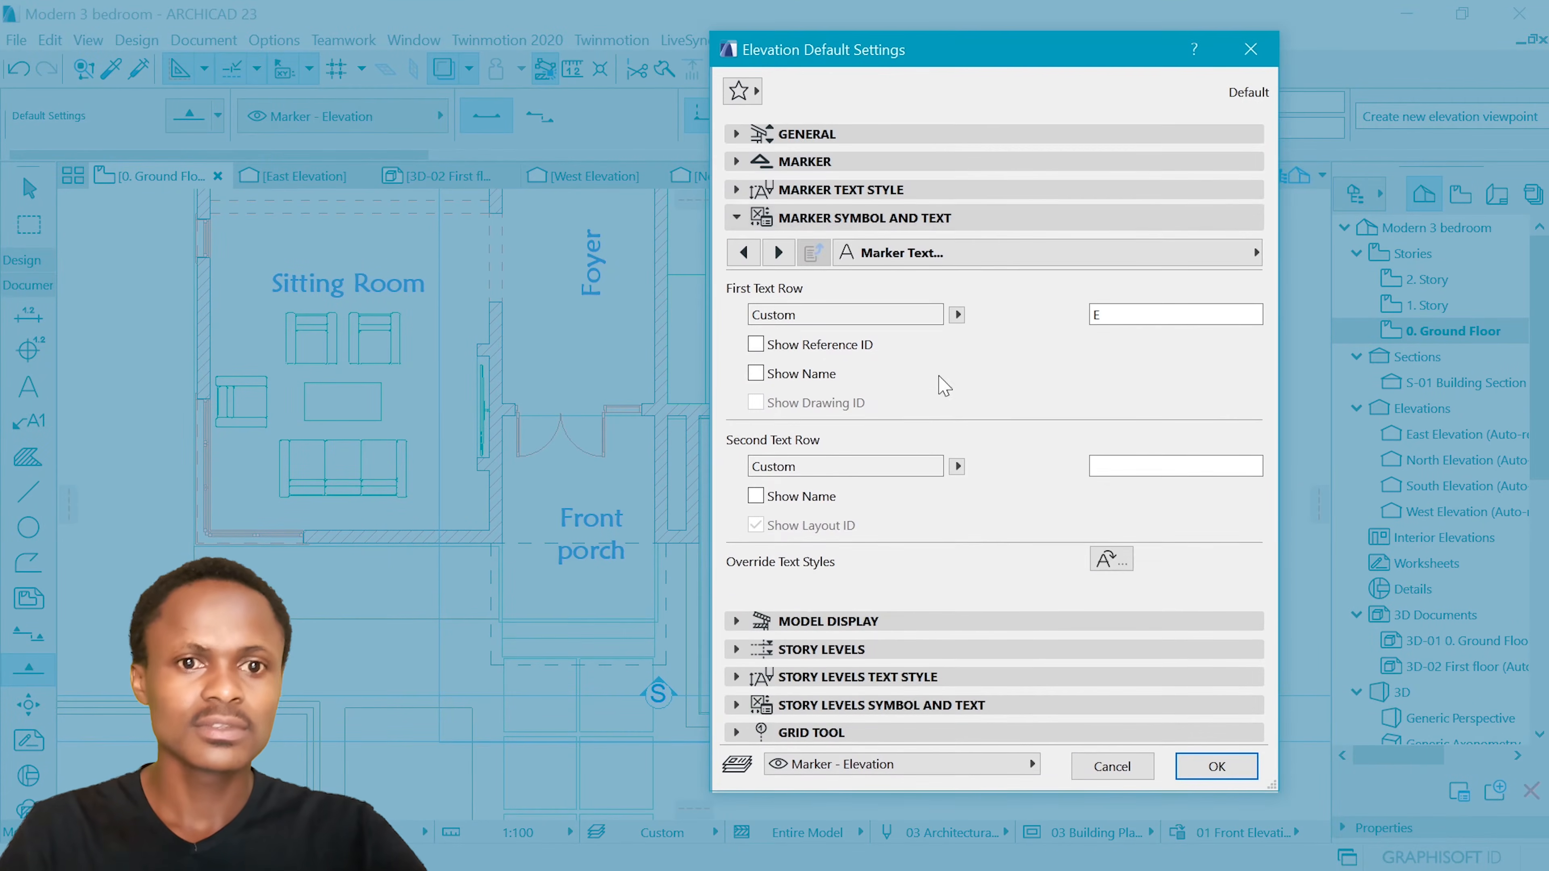
left_click(921, 252)
left_click(1361, 260)
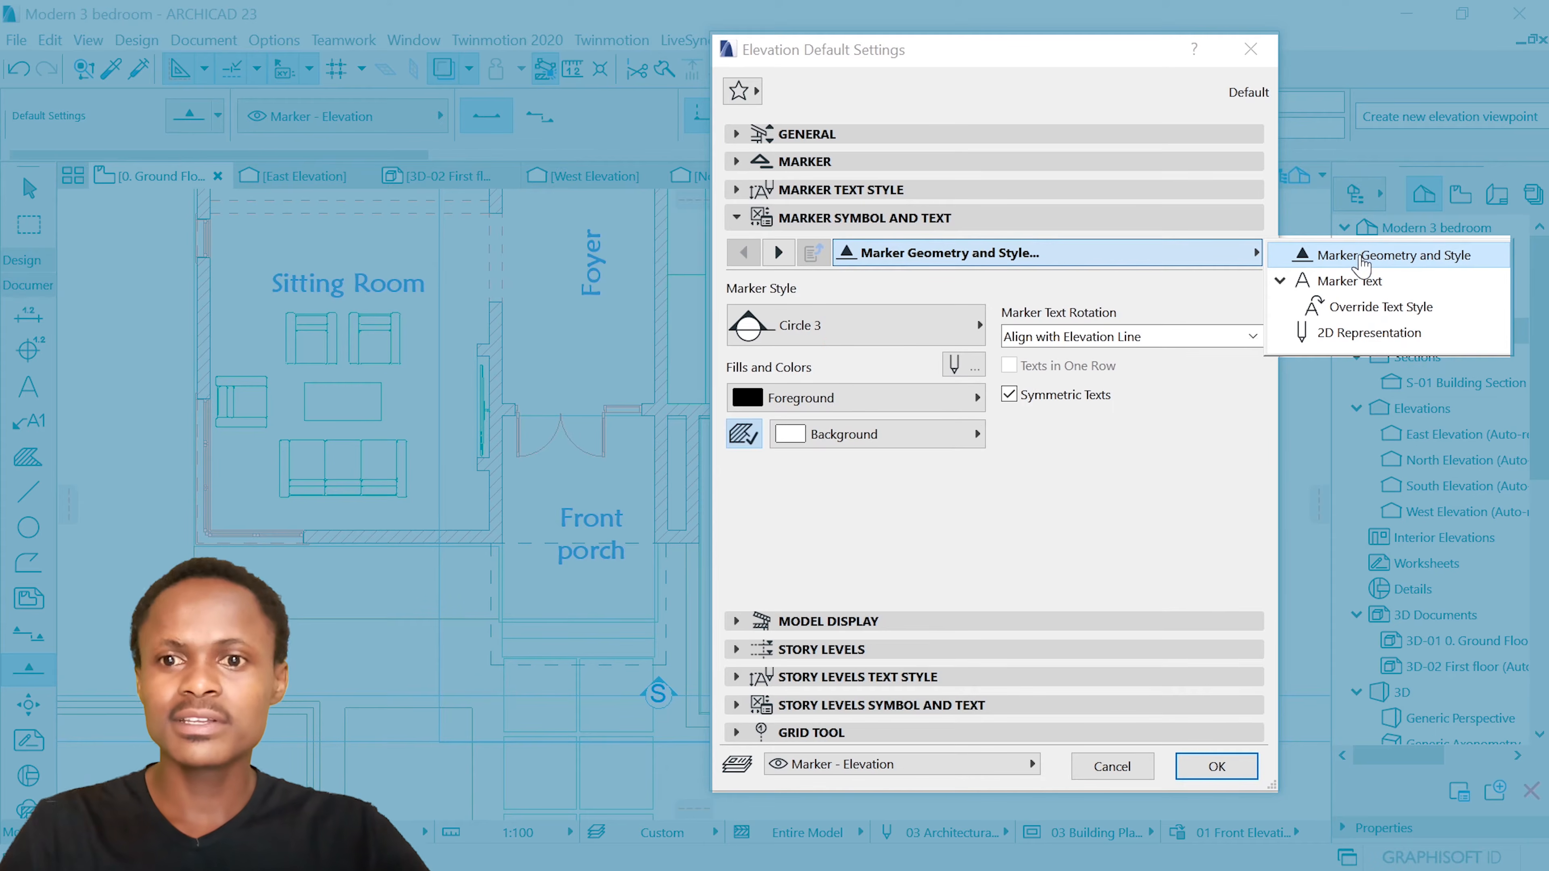
left_click(824, 336)
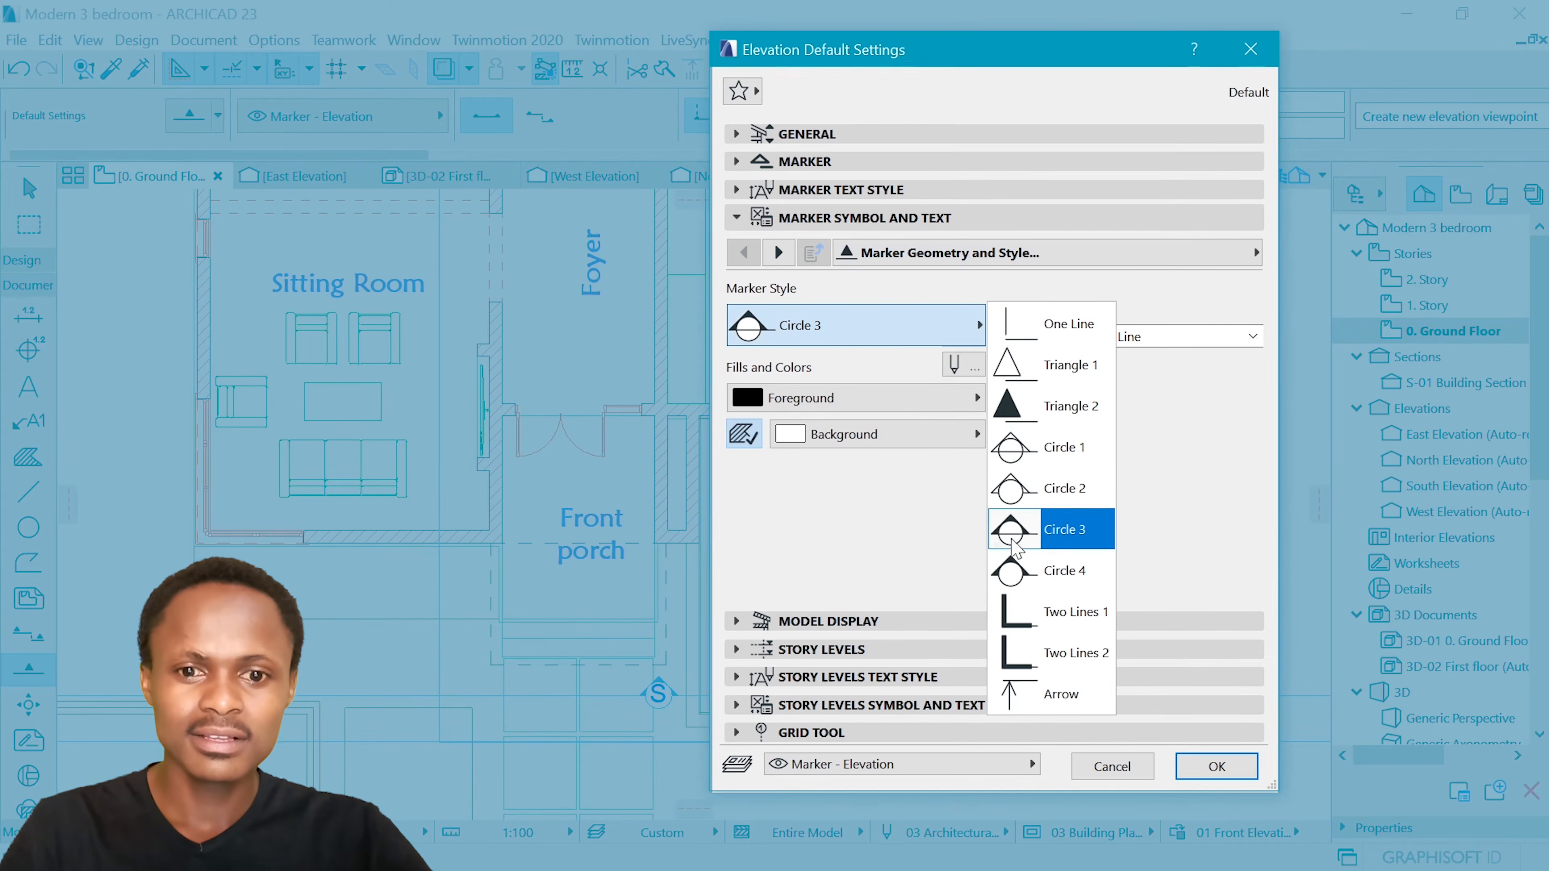
left_click(1028, 576)
Set the marker's first custom text row to F and accept the elevation default settings
left_click(778, 253)
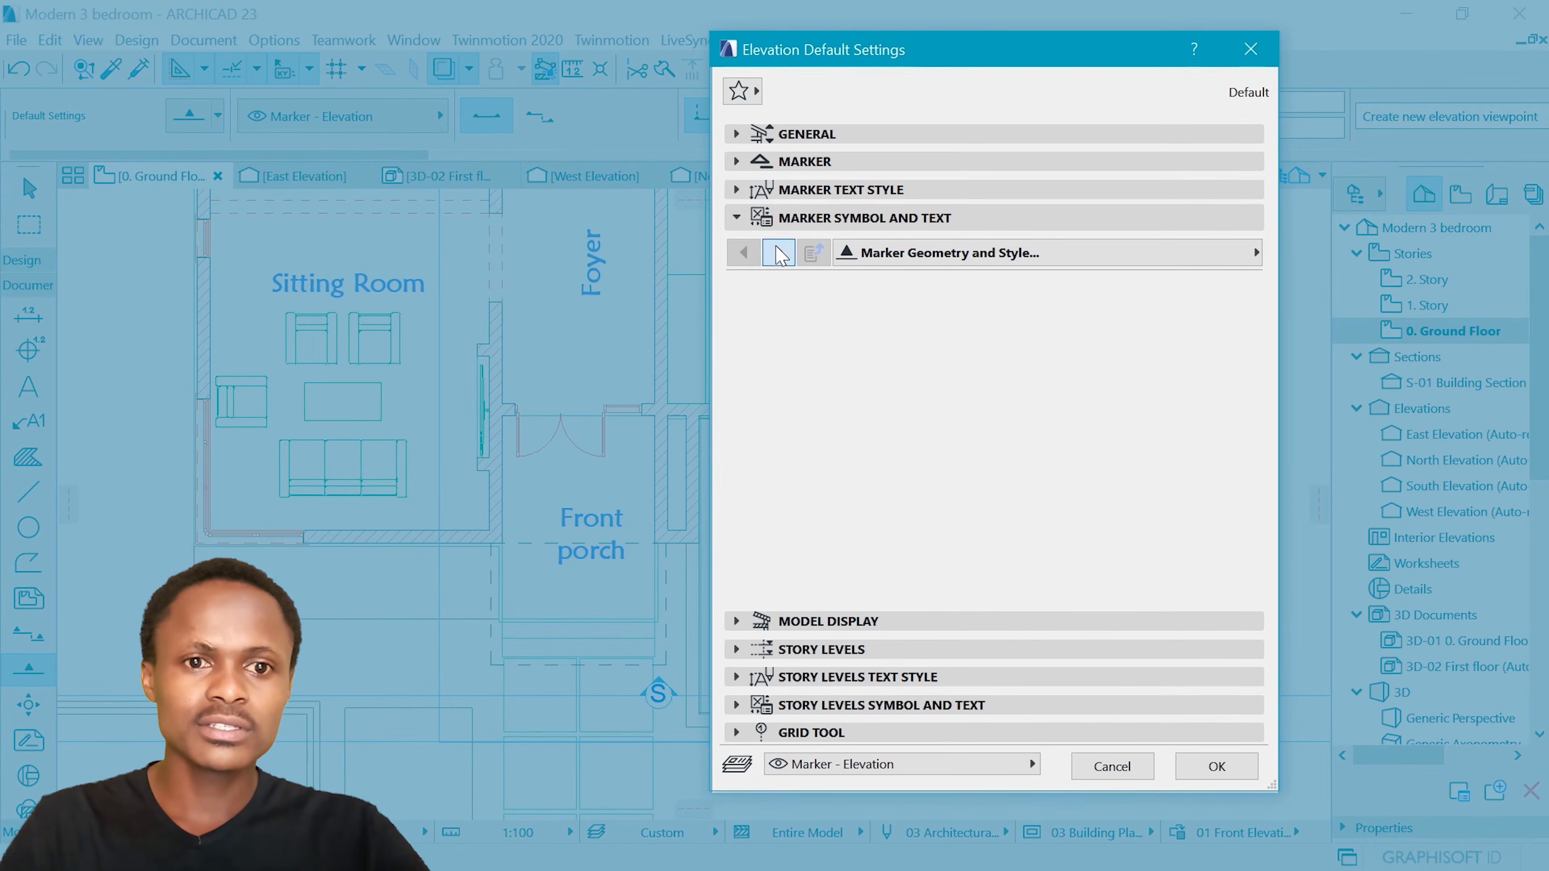
key("Tab")
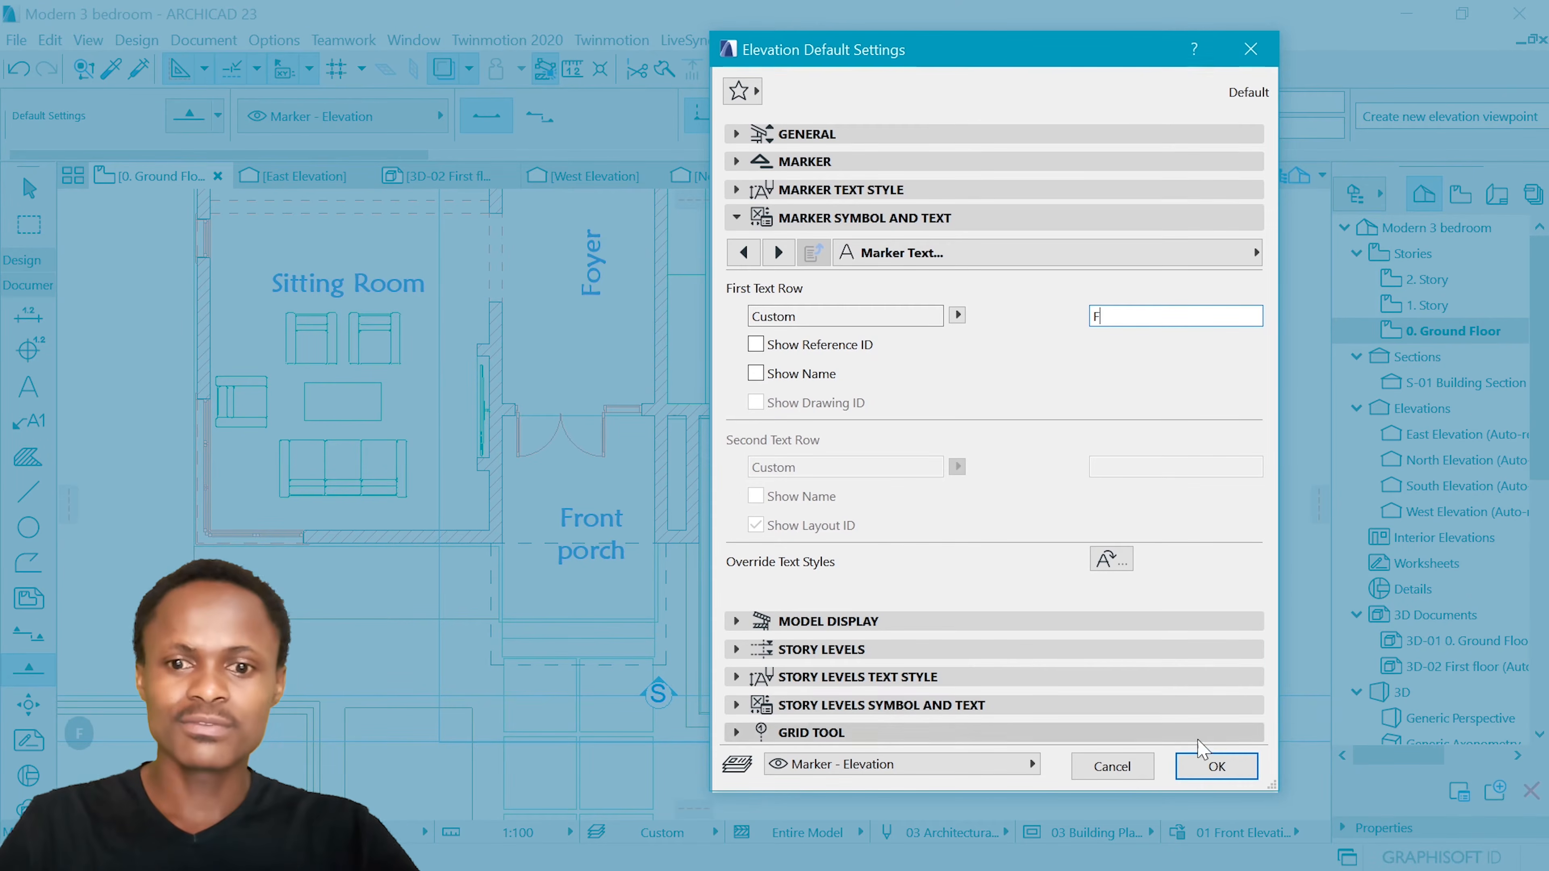
left_click(1224, 772)
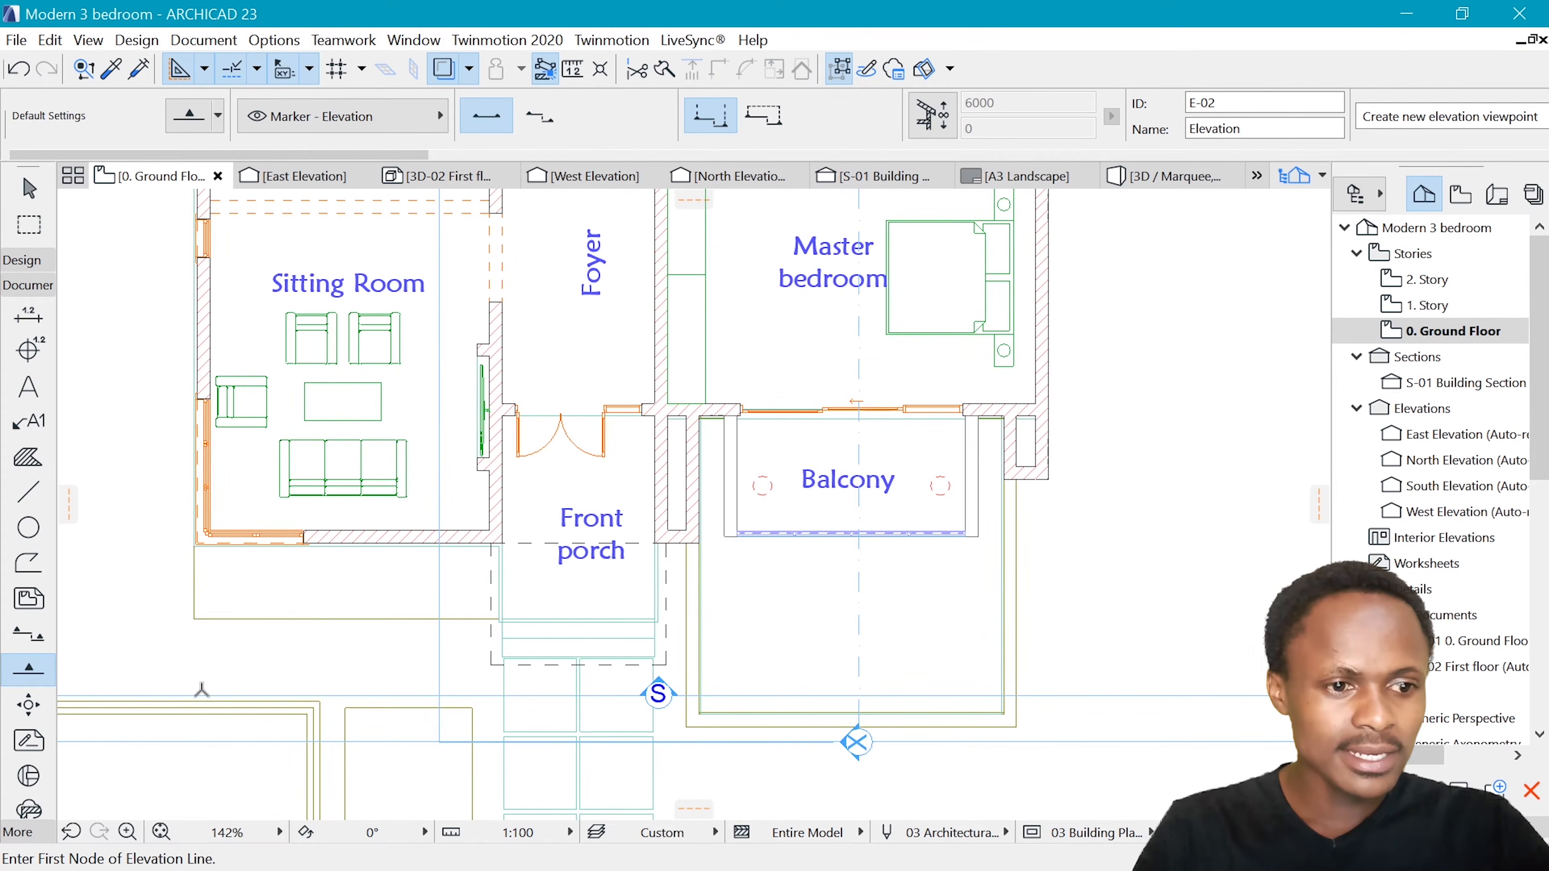
Draw a horizontal elevation line in front of the front porch and balcony, looking towards the building
left_click(205, 685)
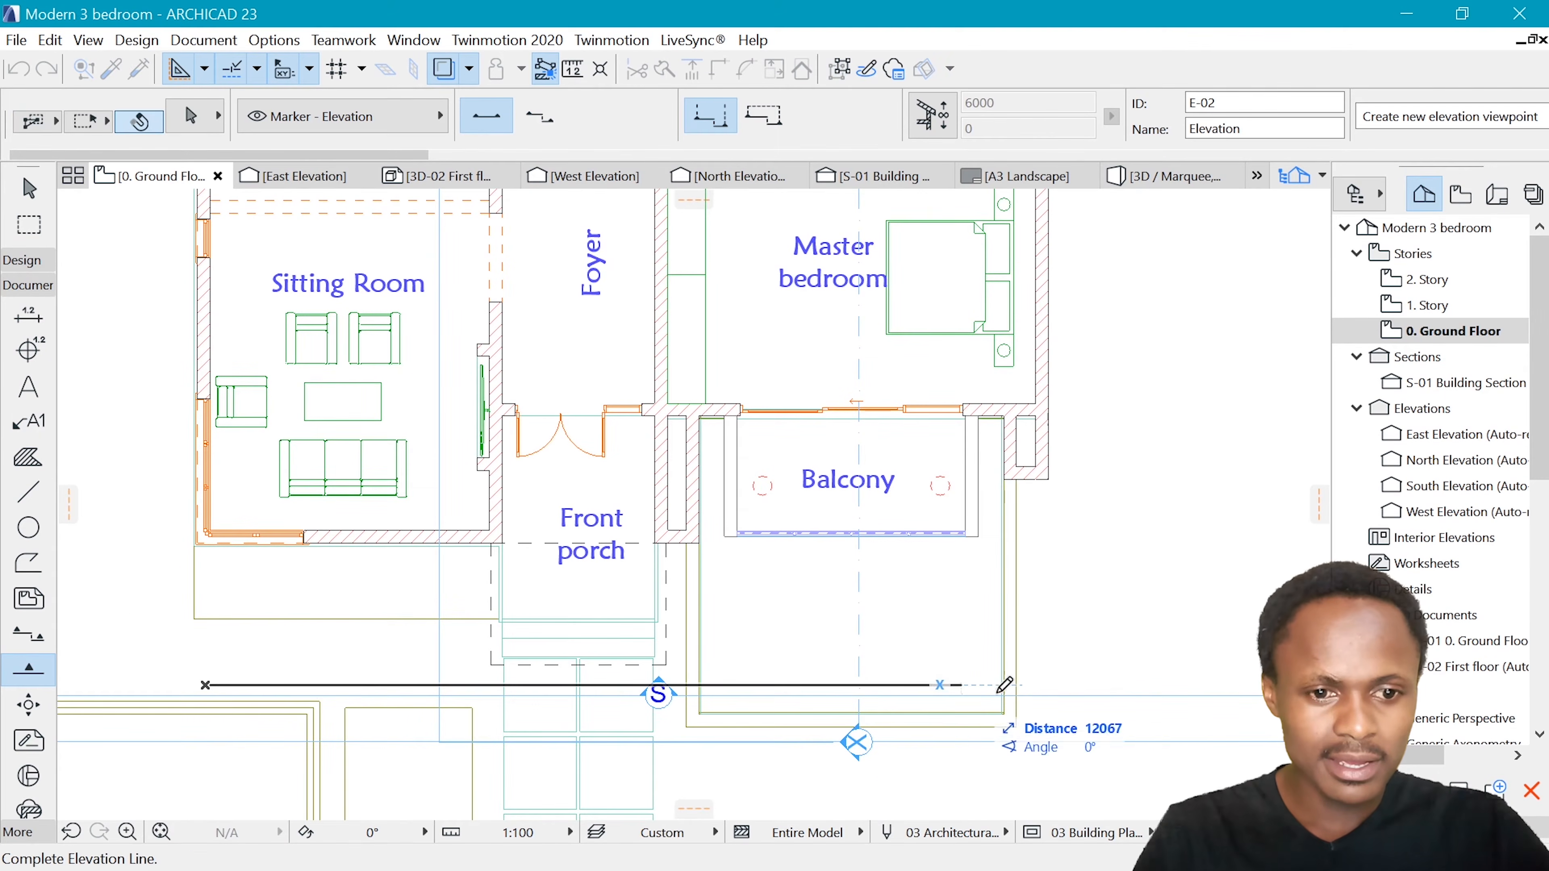
left_click(1165, 685)
left_click(1155, 537)
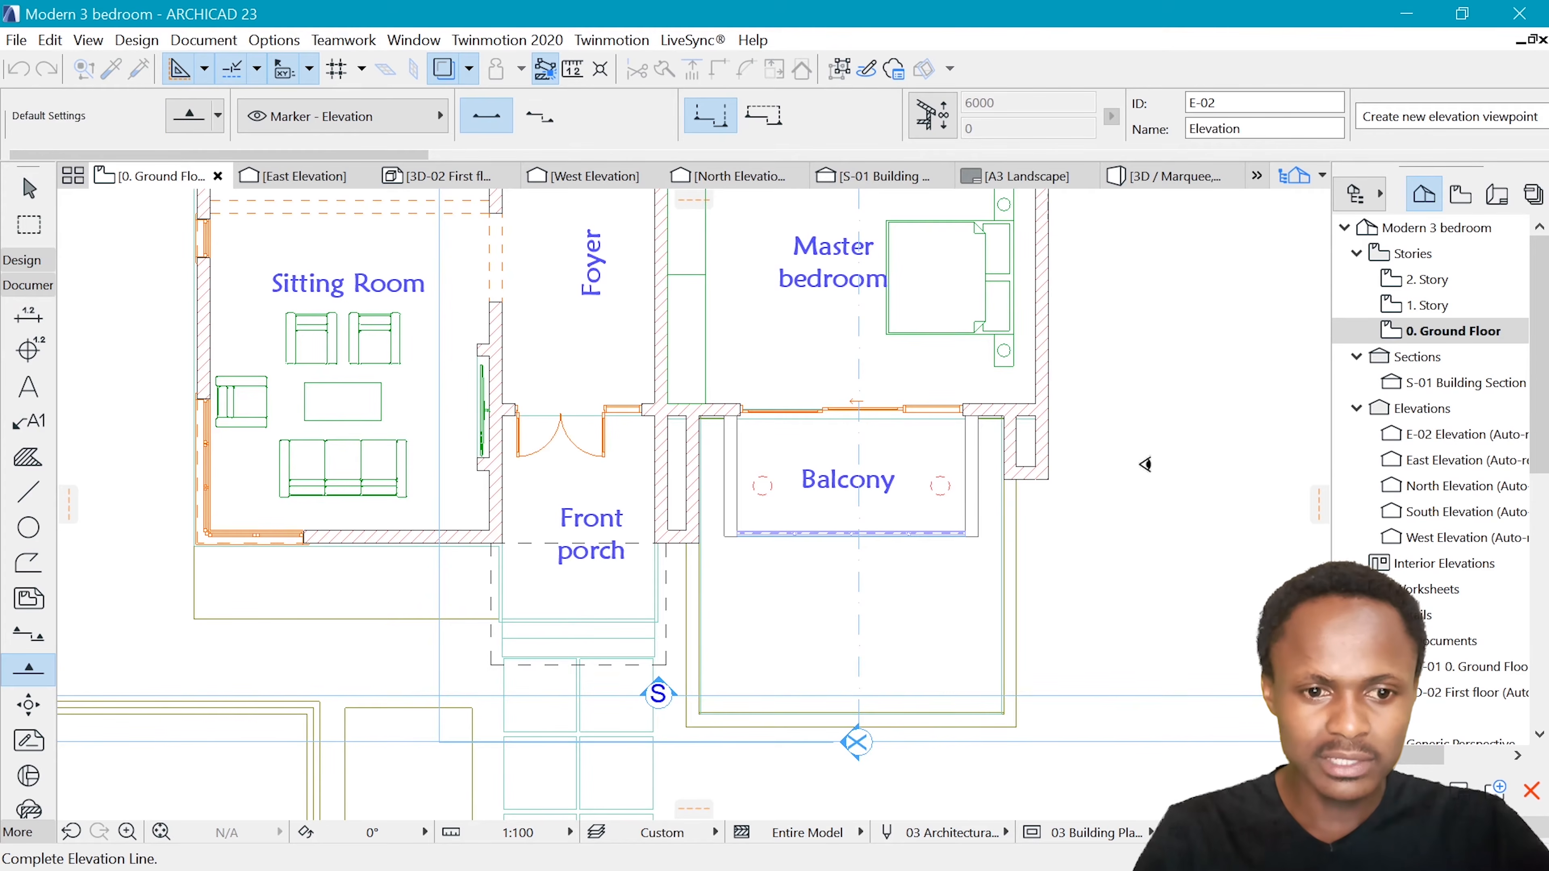
Move the new elevation line left and slightly down so its F marker sits clear of the S marker below the front porch
left_click(700, 686, "shift")
key("ctrl+d")
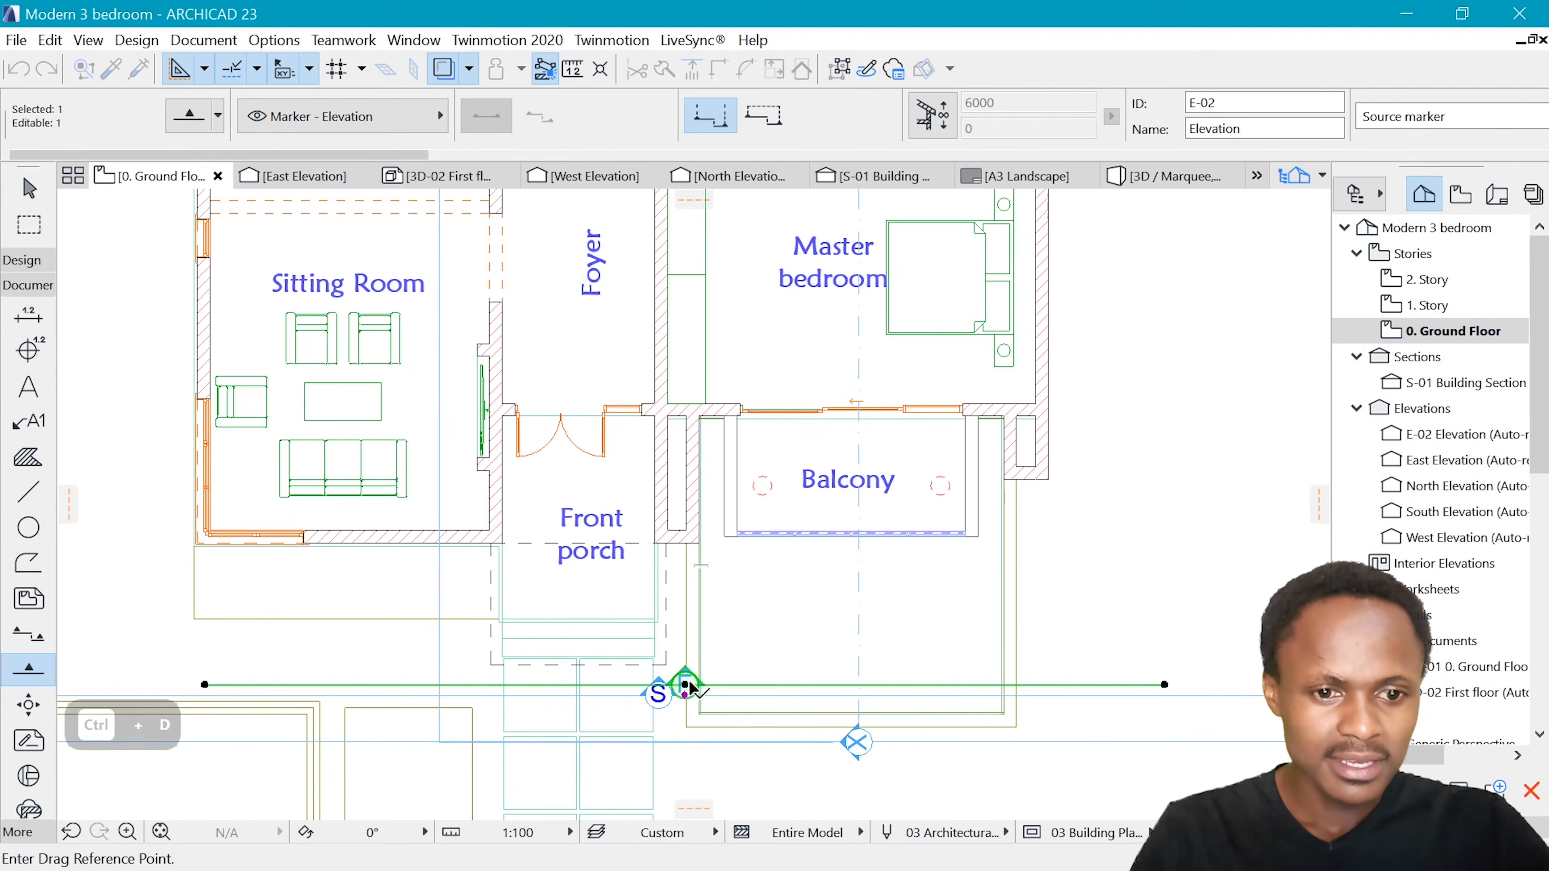
left_click(686, 685)
left_click(609, 689)
key("ctrl+d")
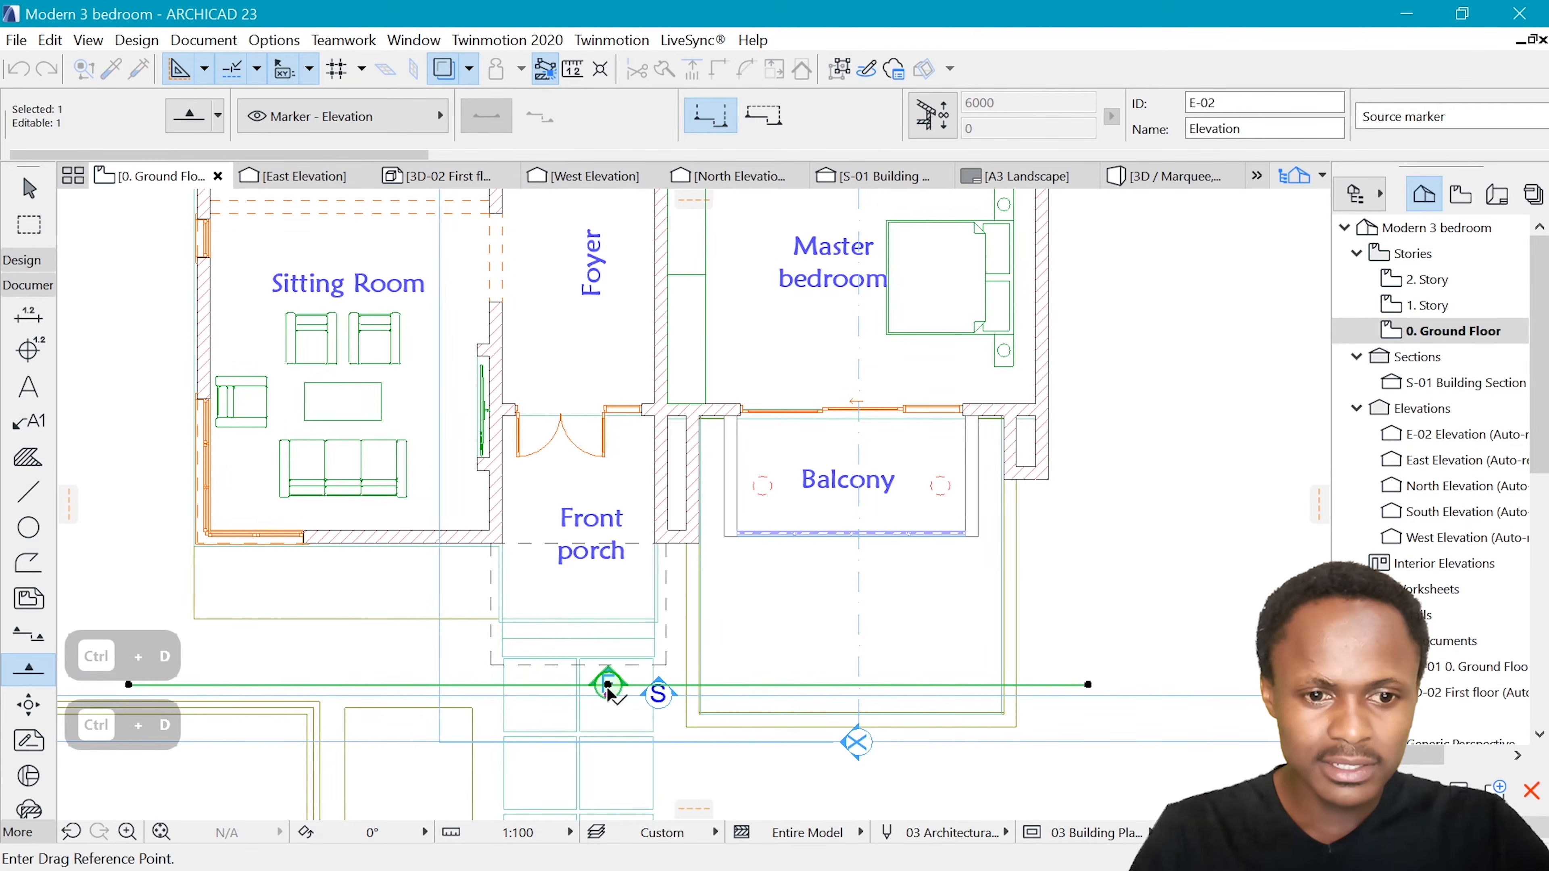
left_click(608, 685)
scroll(612, 703, "up", 5)
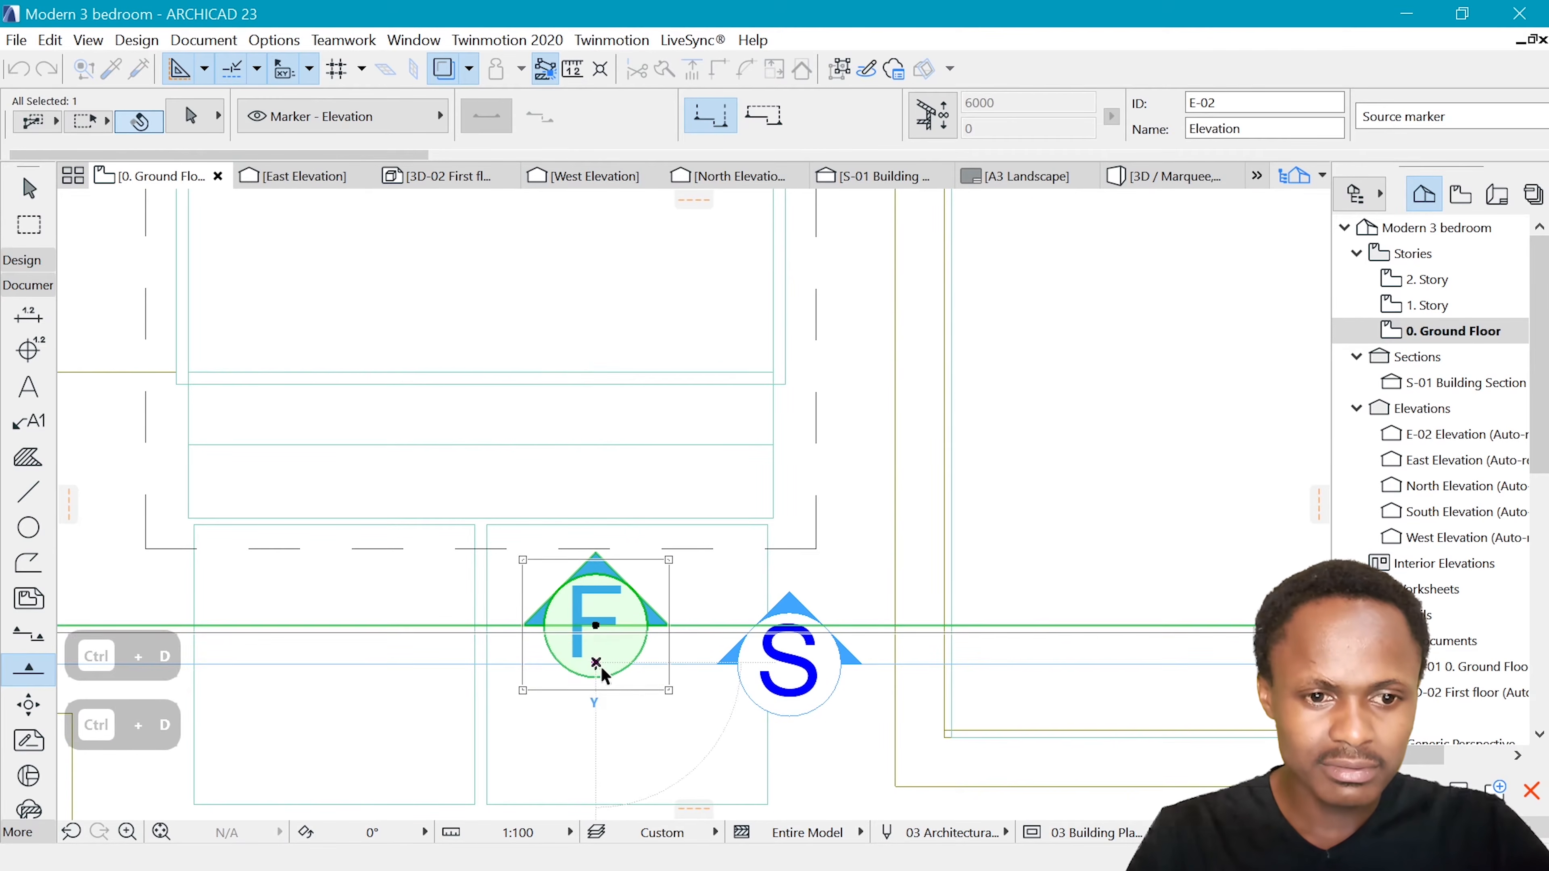
left_click(605, 682)
scroll(607, 677, "down", 5)
Switch to the 1. Story plan and compare the front of the house with its 3D view
key("ctrl+Up")
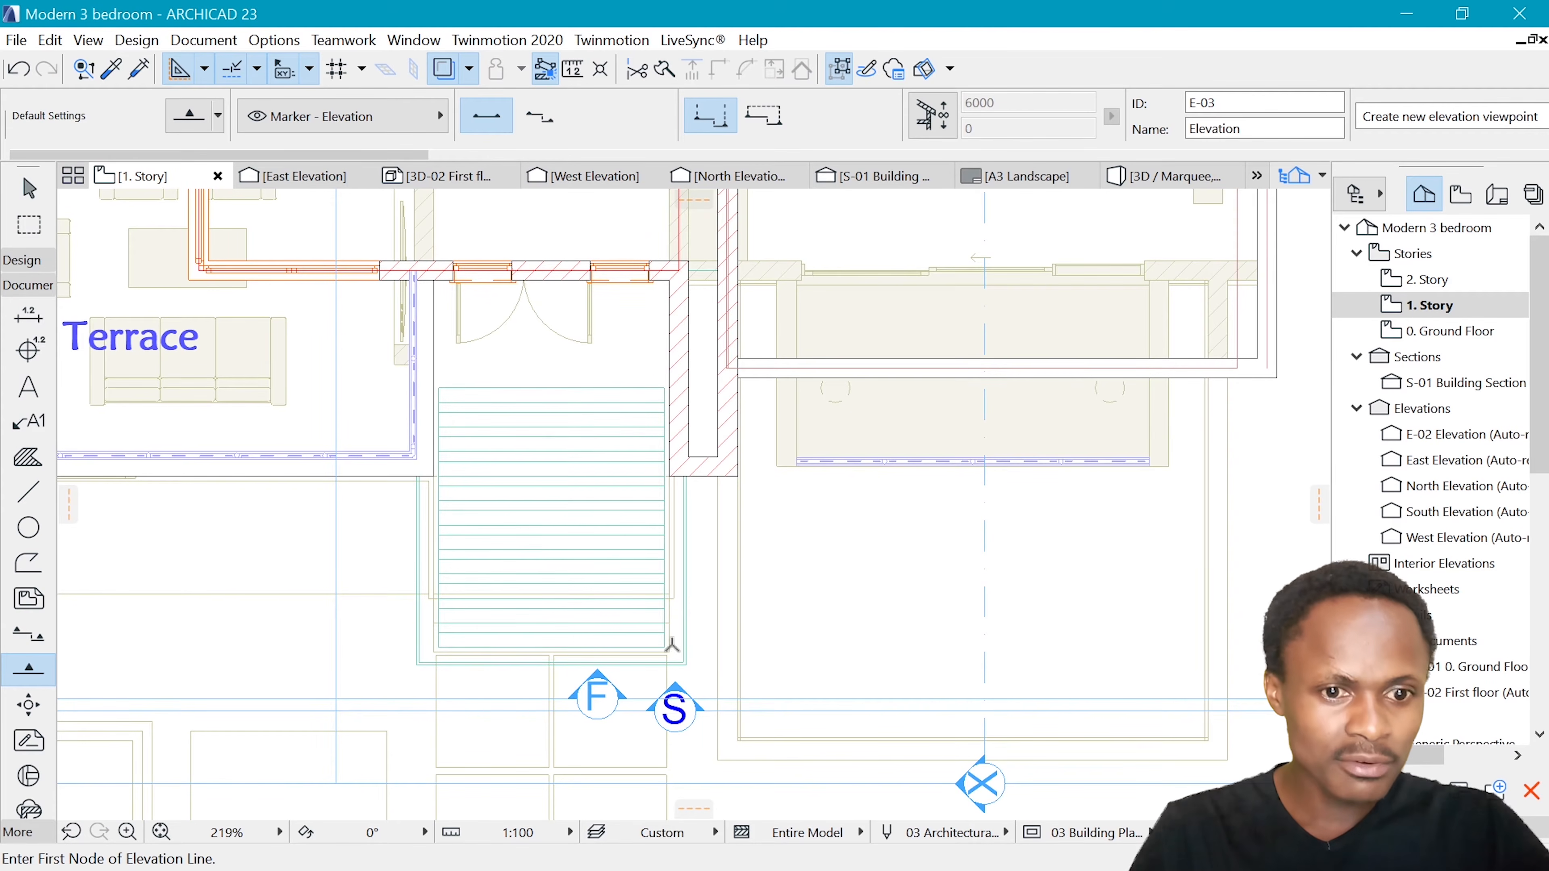
left_click(1167, 176)
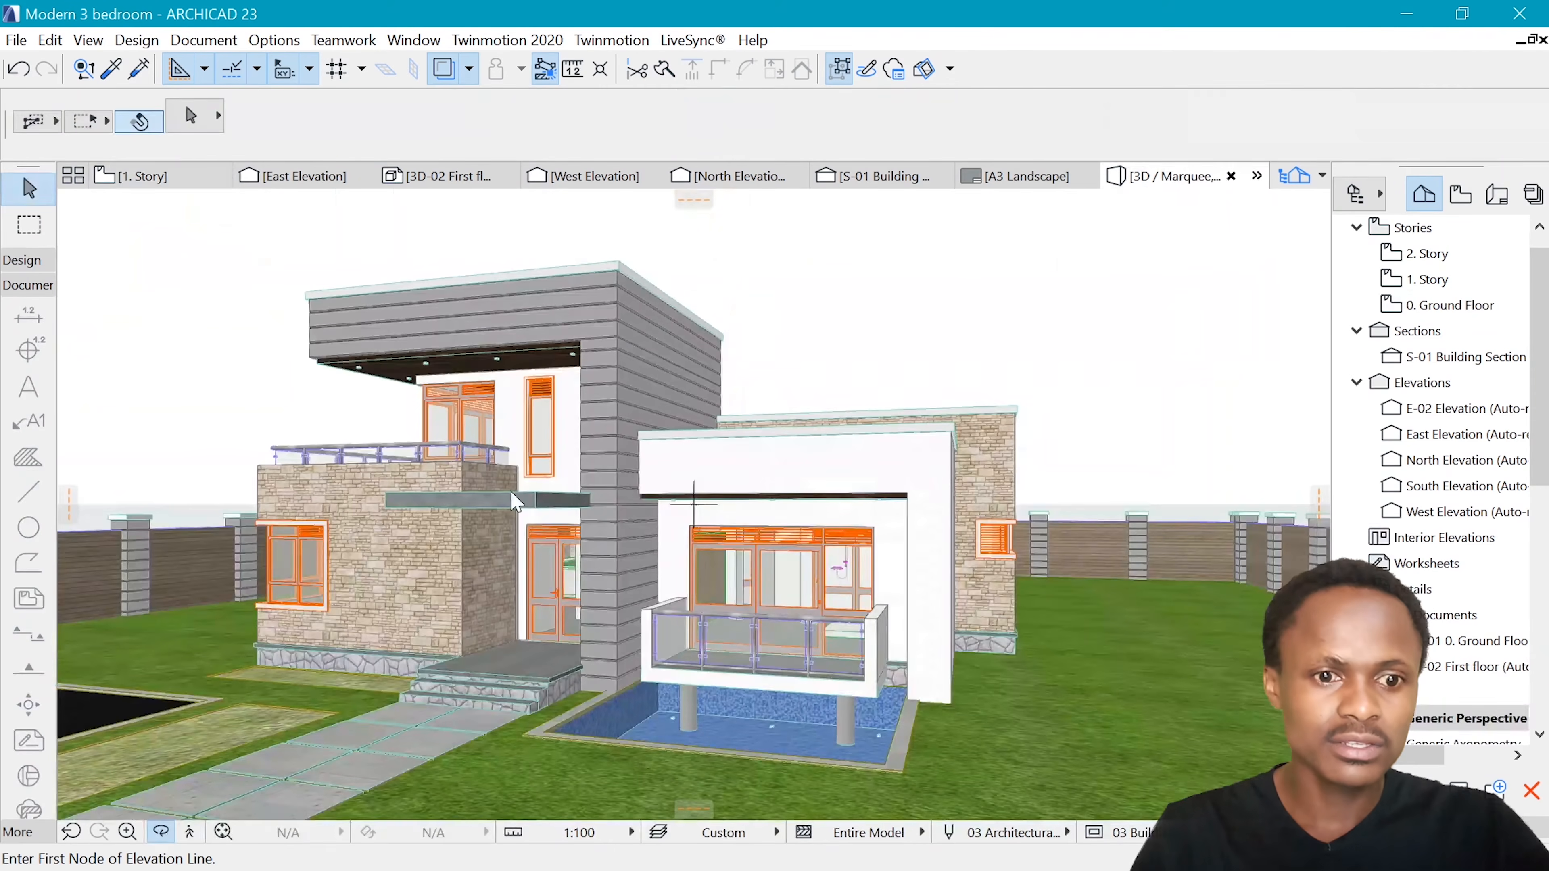
left_click(142, 175)
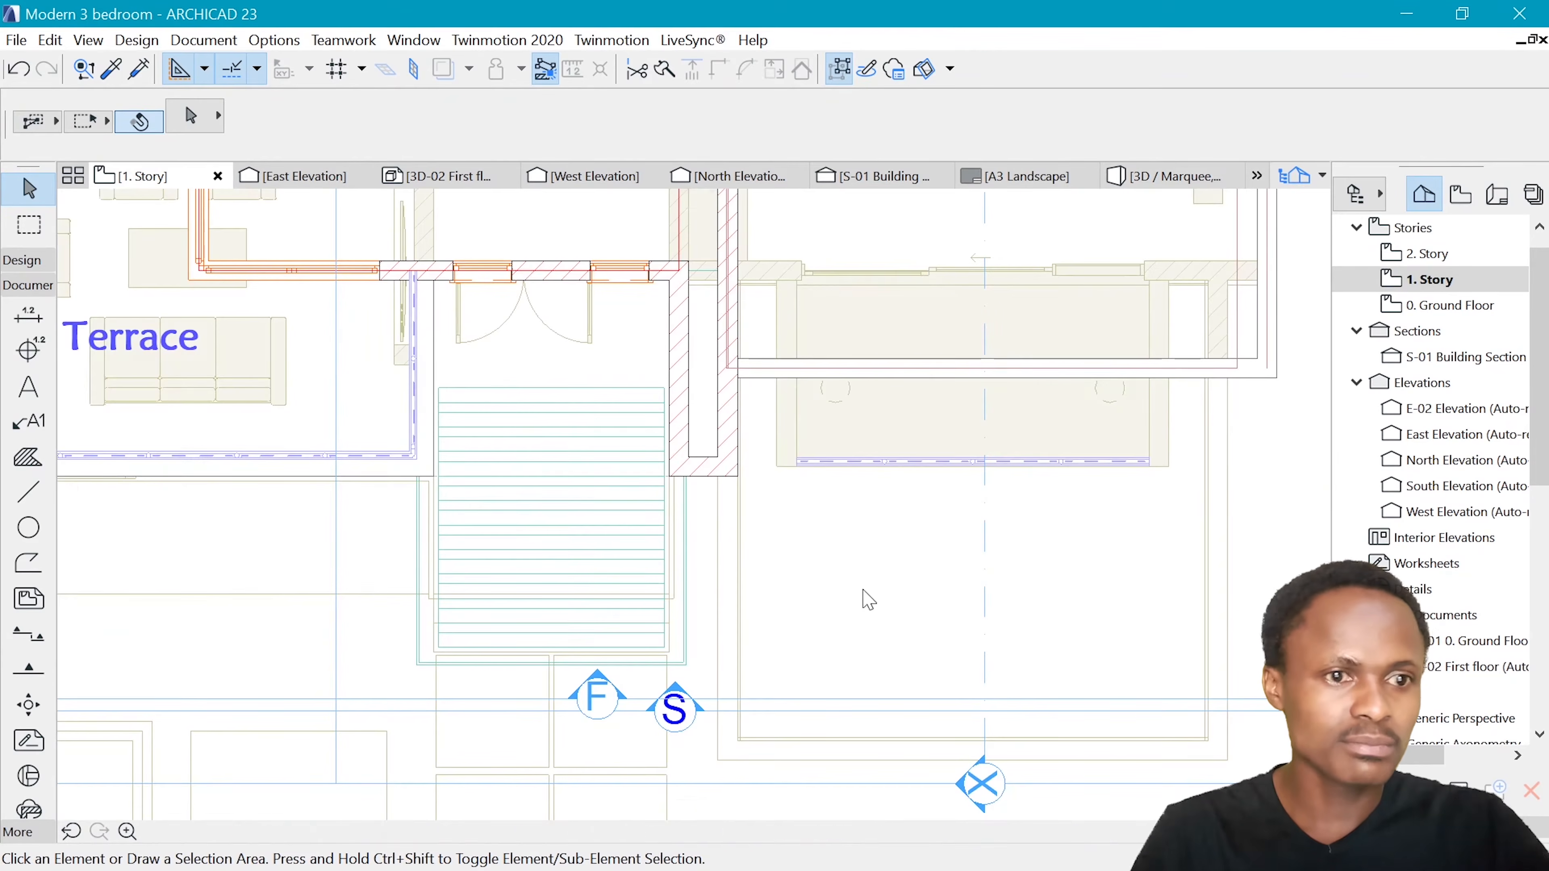
scroll(622, 684, "up", 2)
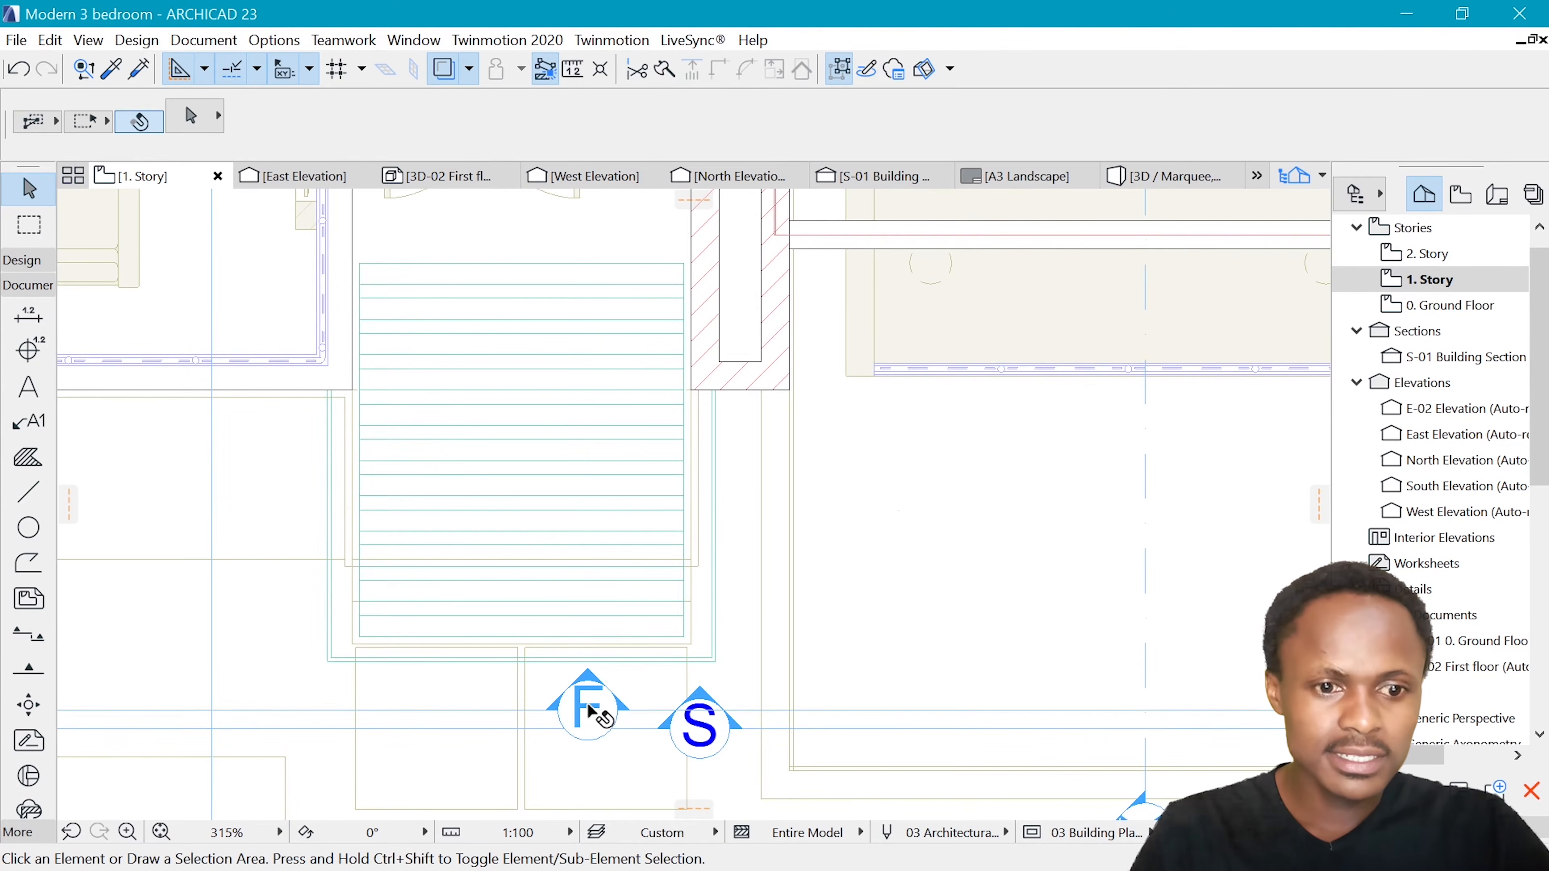
scroll(588, 709, "down", 4)
Stretch the elevation line's right end farther outward and shift the line left to keep its F marker clear of the S marker
left_click(1082, 711)
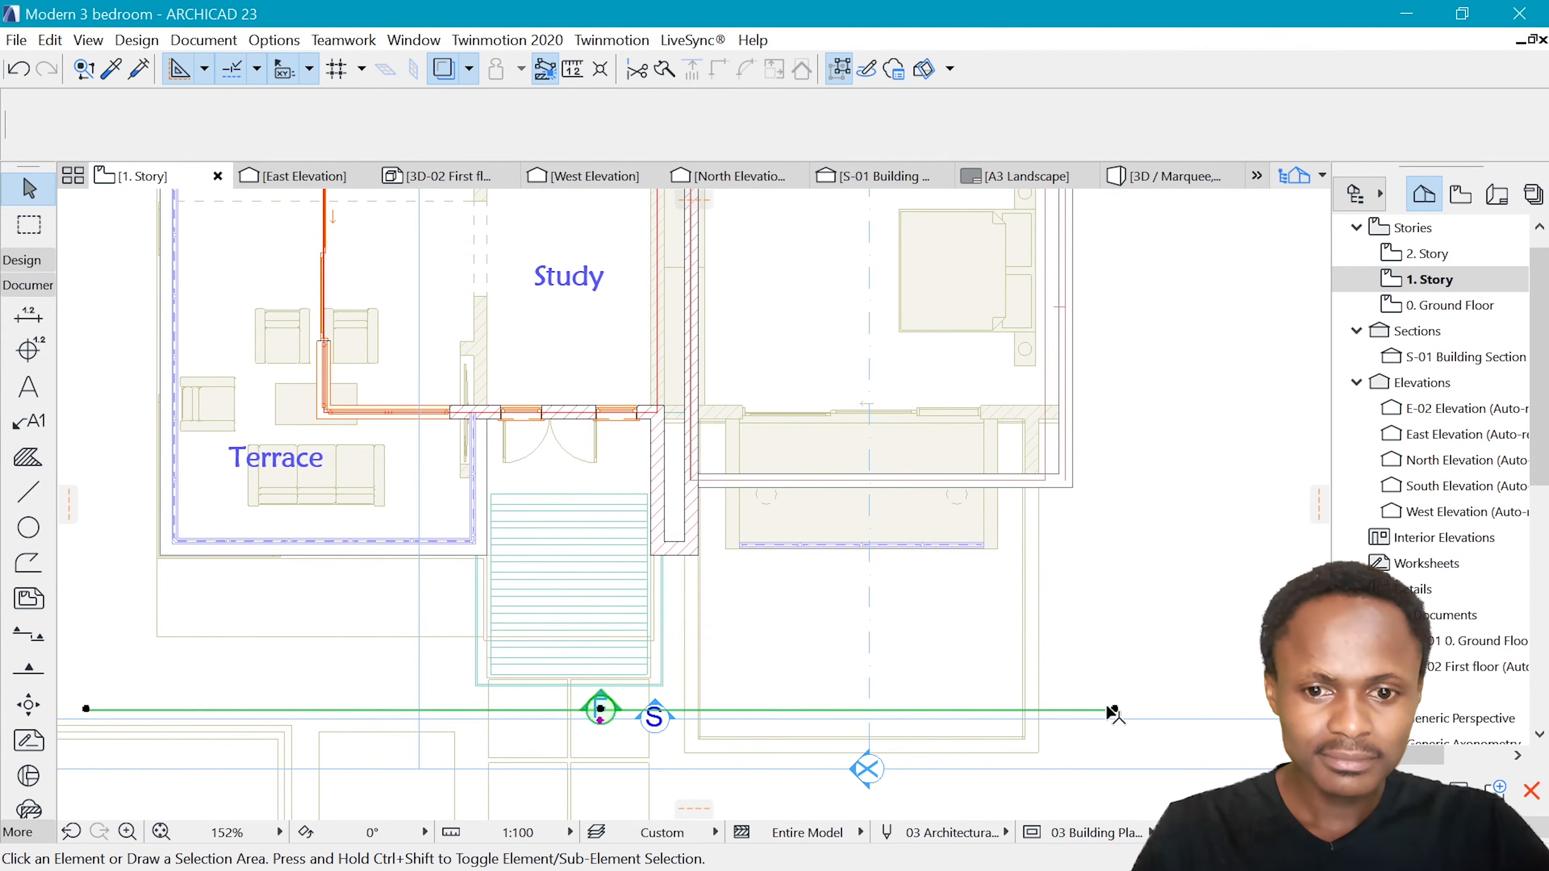
left_click(1114, 709)
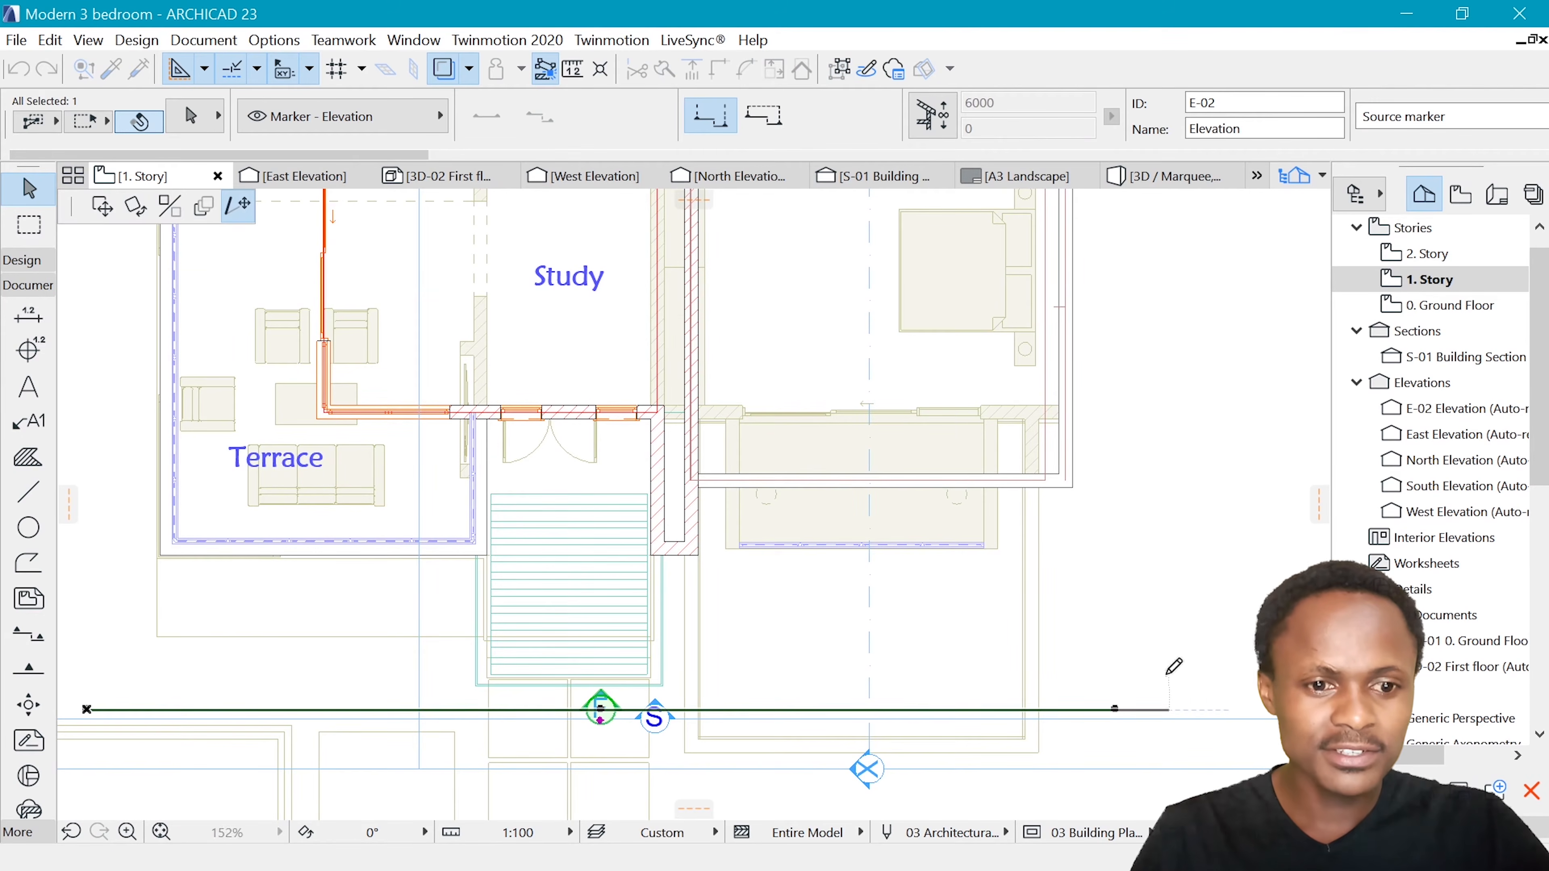
left_click(1167, 708)
key("ctrl+d")
left_click(627, 710)
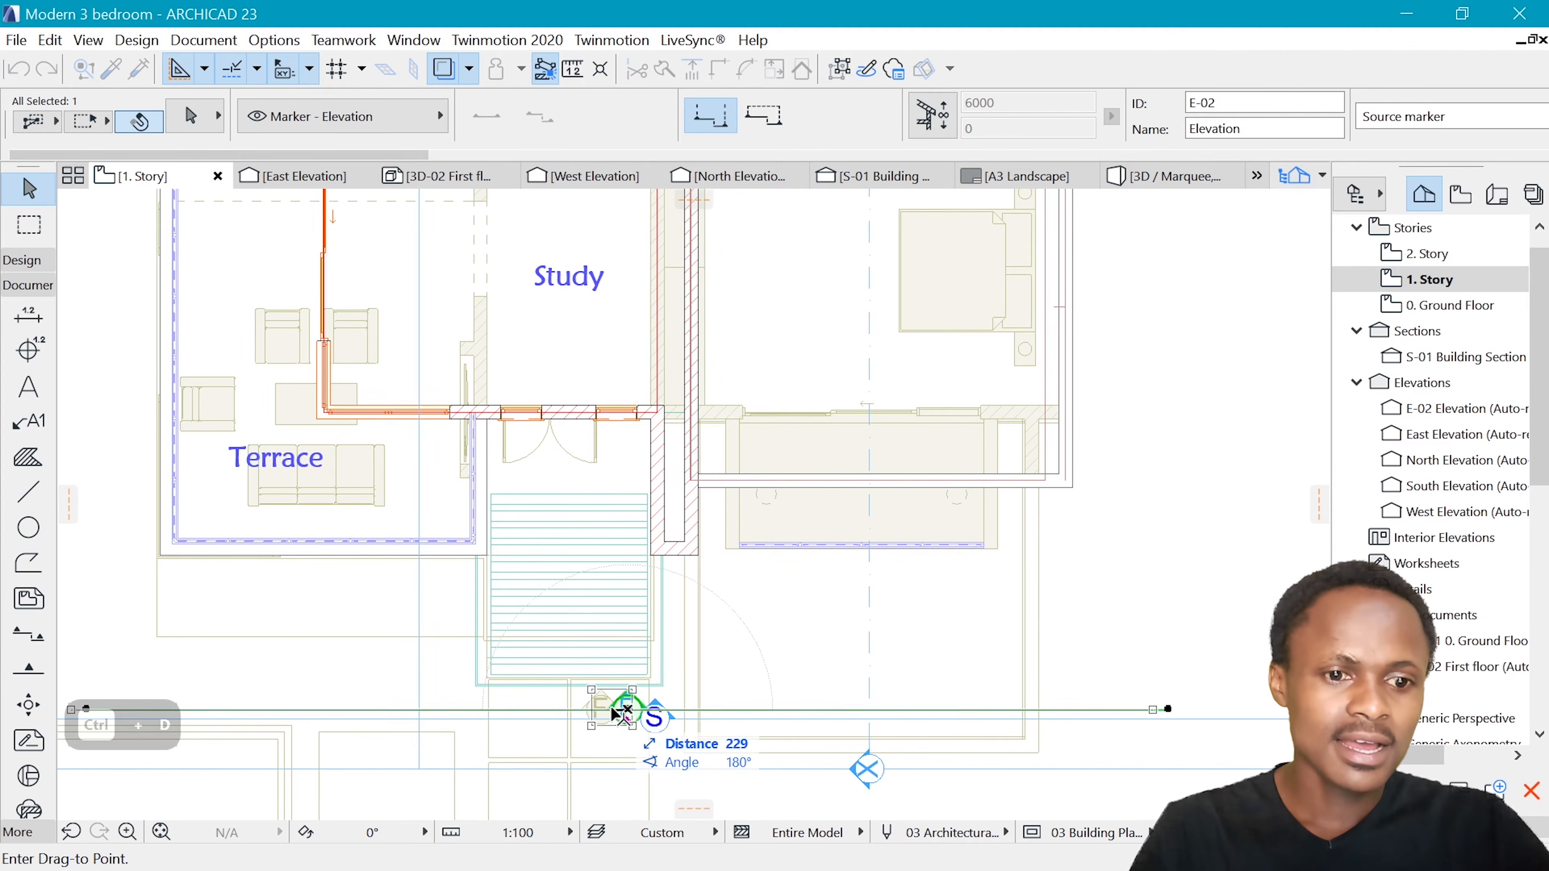
scroll(806, 751, "down", 3)
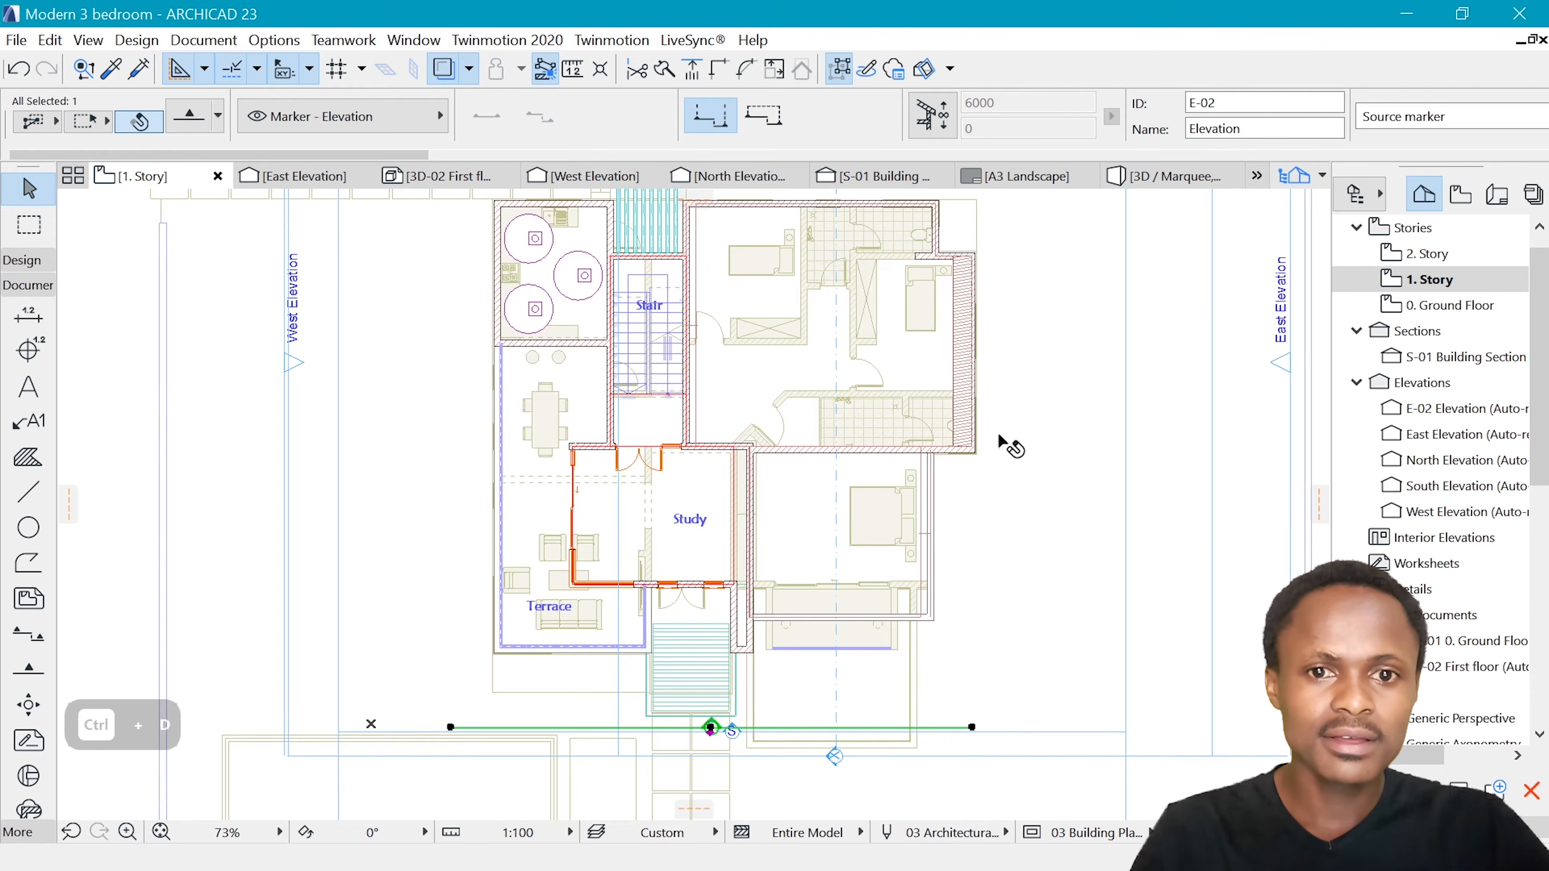
Extend the new elevation line's right end slightly farther outward and open its elevation in a new tab
left_click(1005, 726)
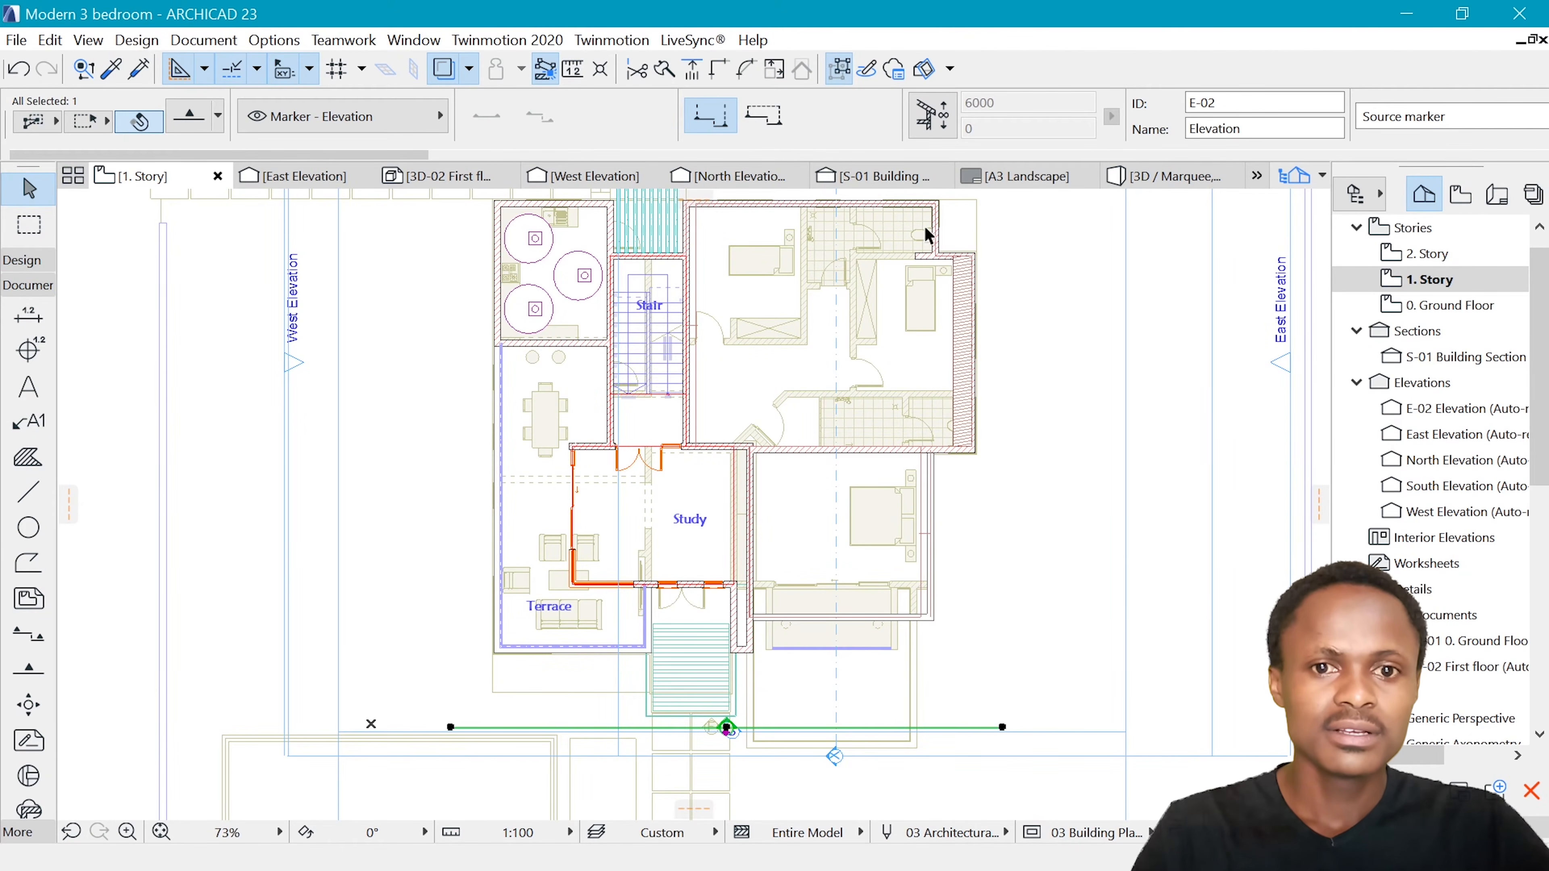
scroll(788, 435, "down", 3)
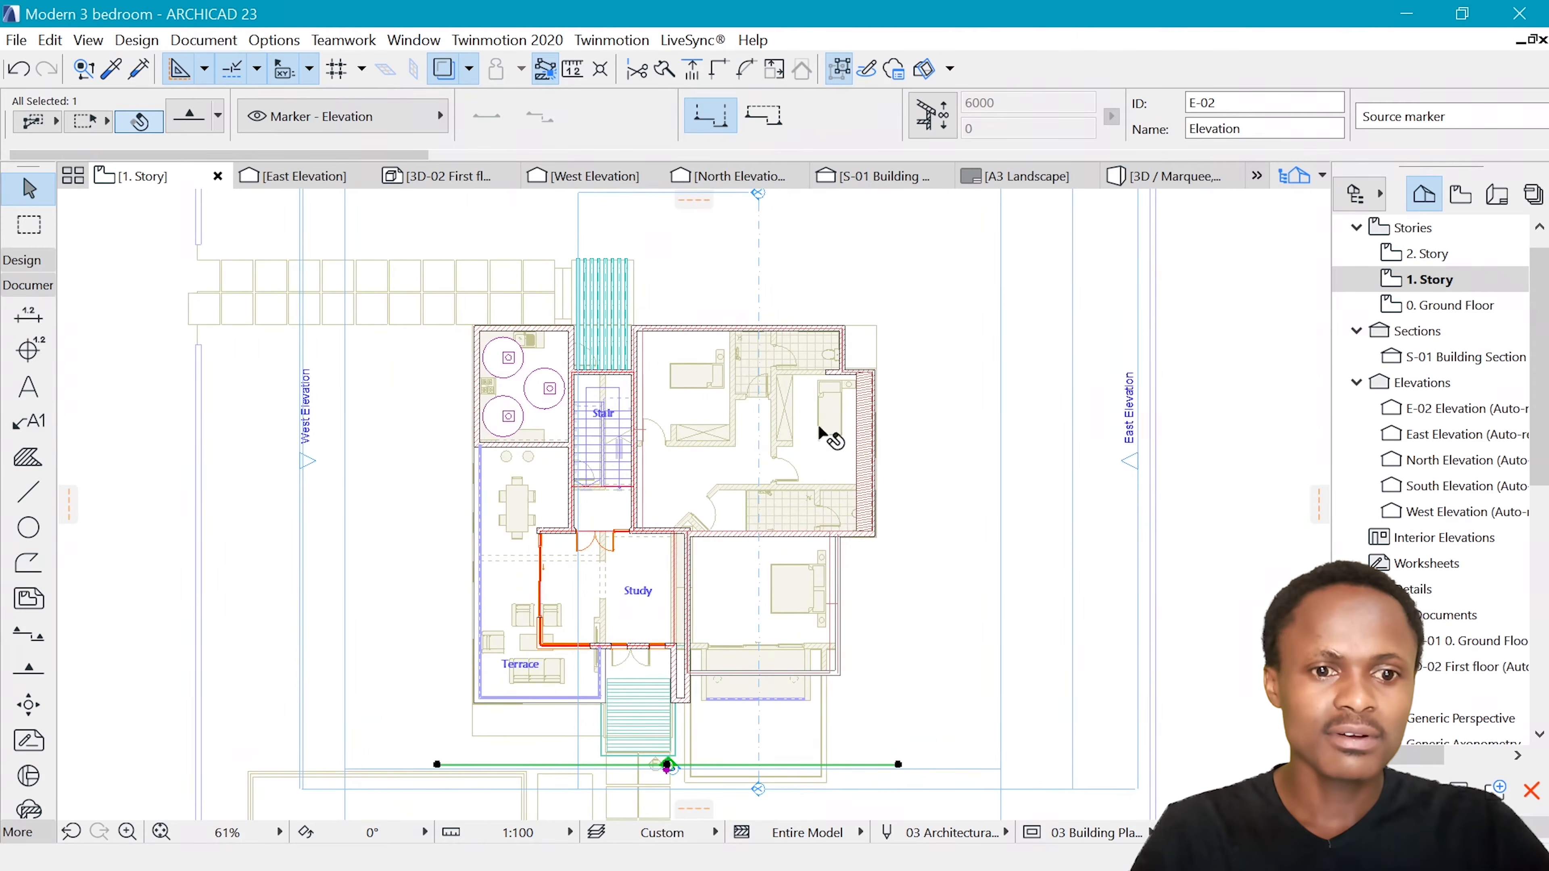
scroll(884, 406, "down", 2)
scroll(964, 395, "up", 1)
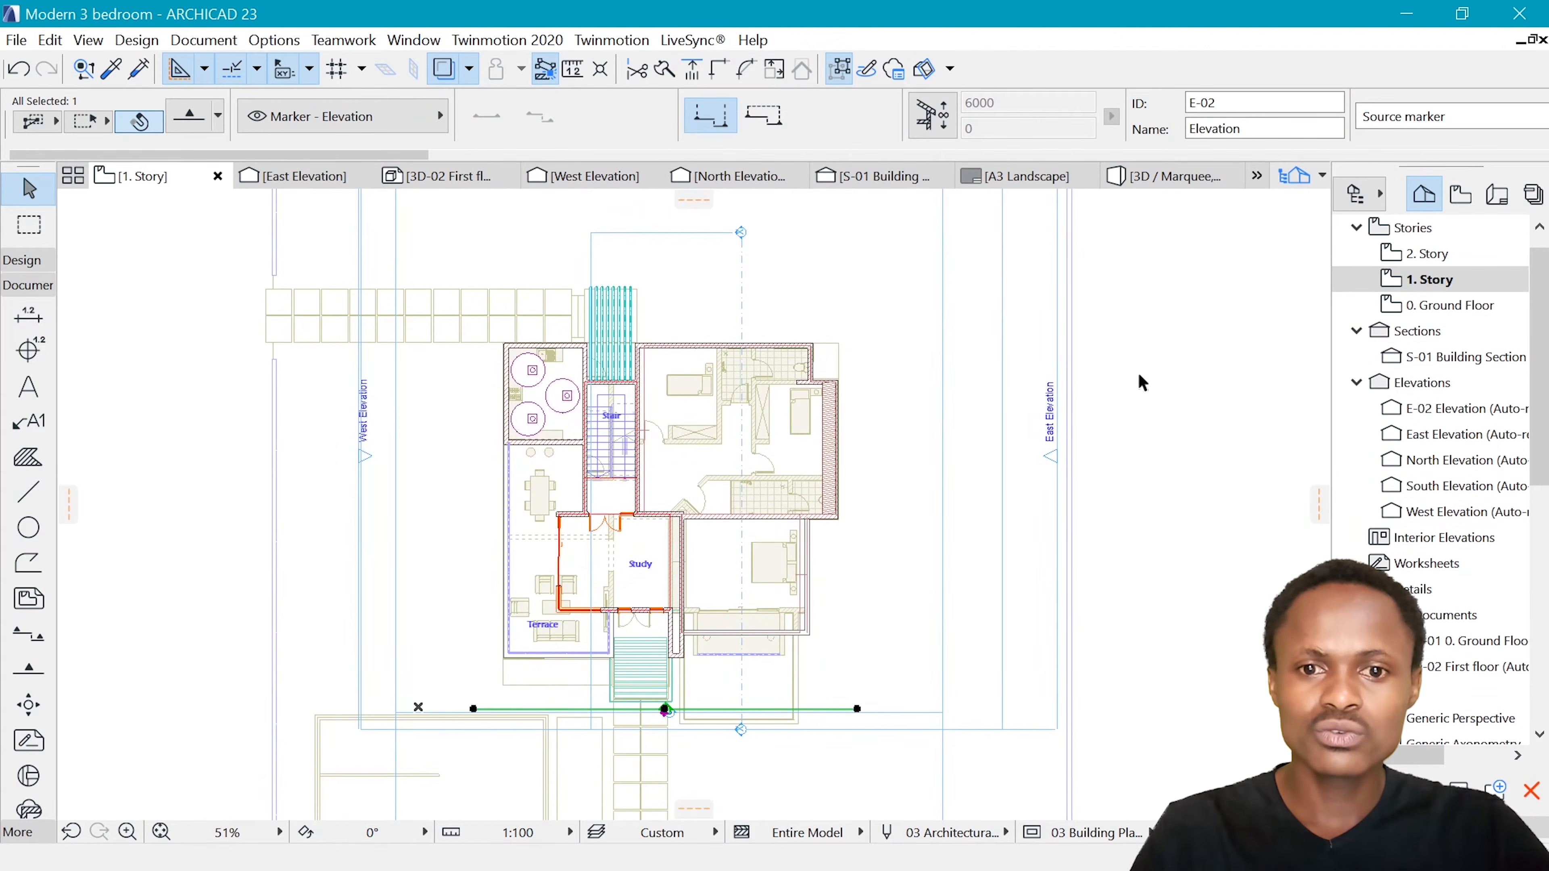
right_click(1140, 303)
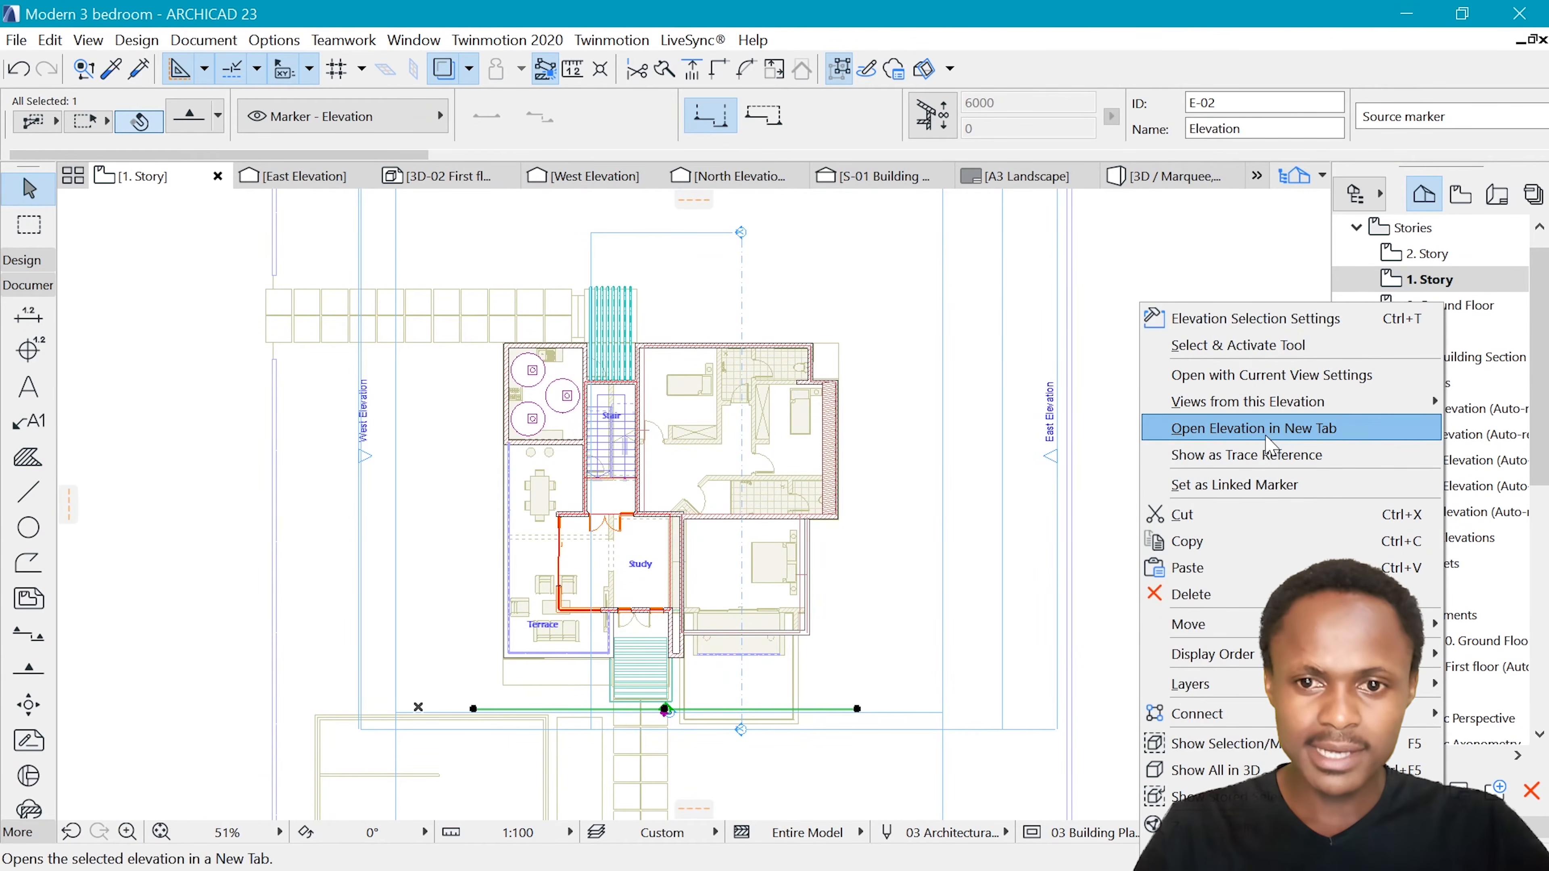
left_click(1270, 429)
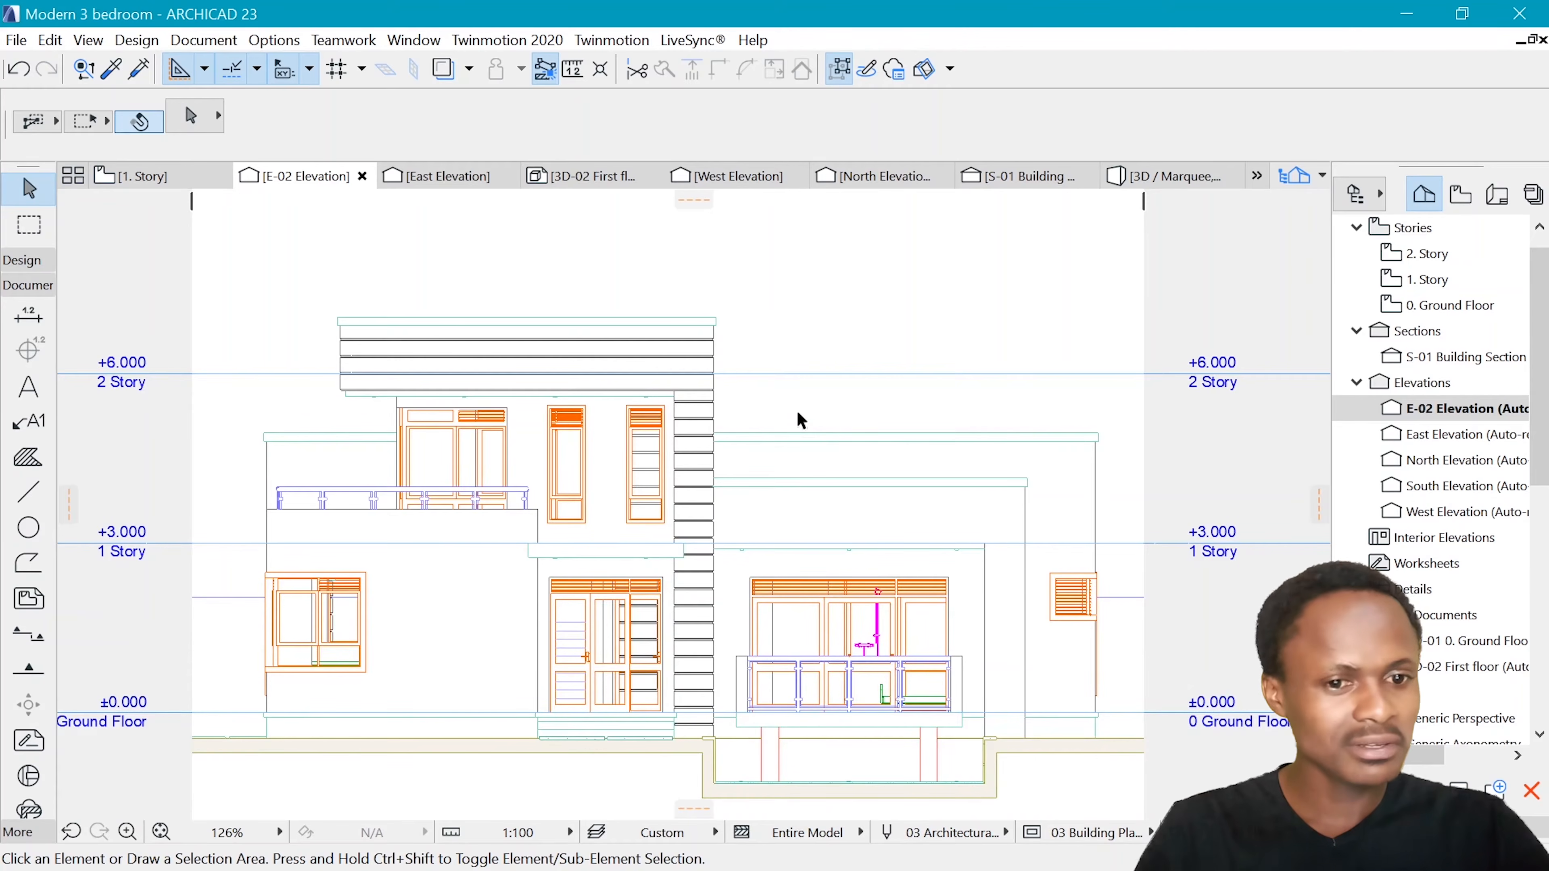
In the elevation's model display settings, enable a uniform pen for cut elements and set the cut fill and cut fill background pens to 1
right_click(311, 181)
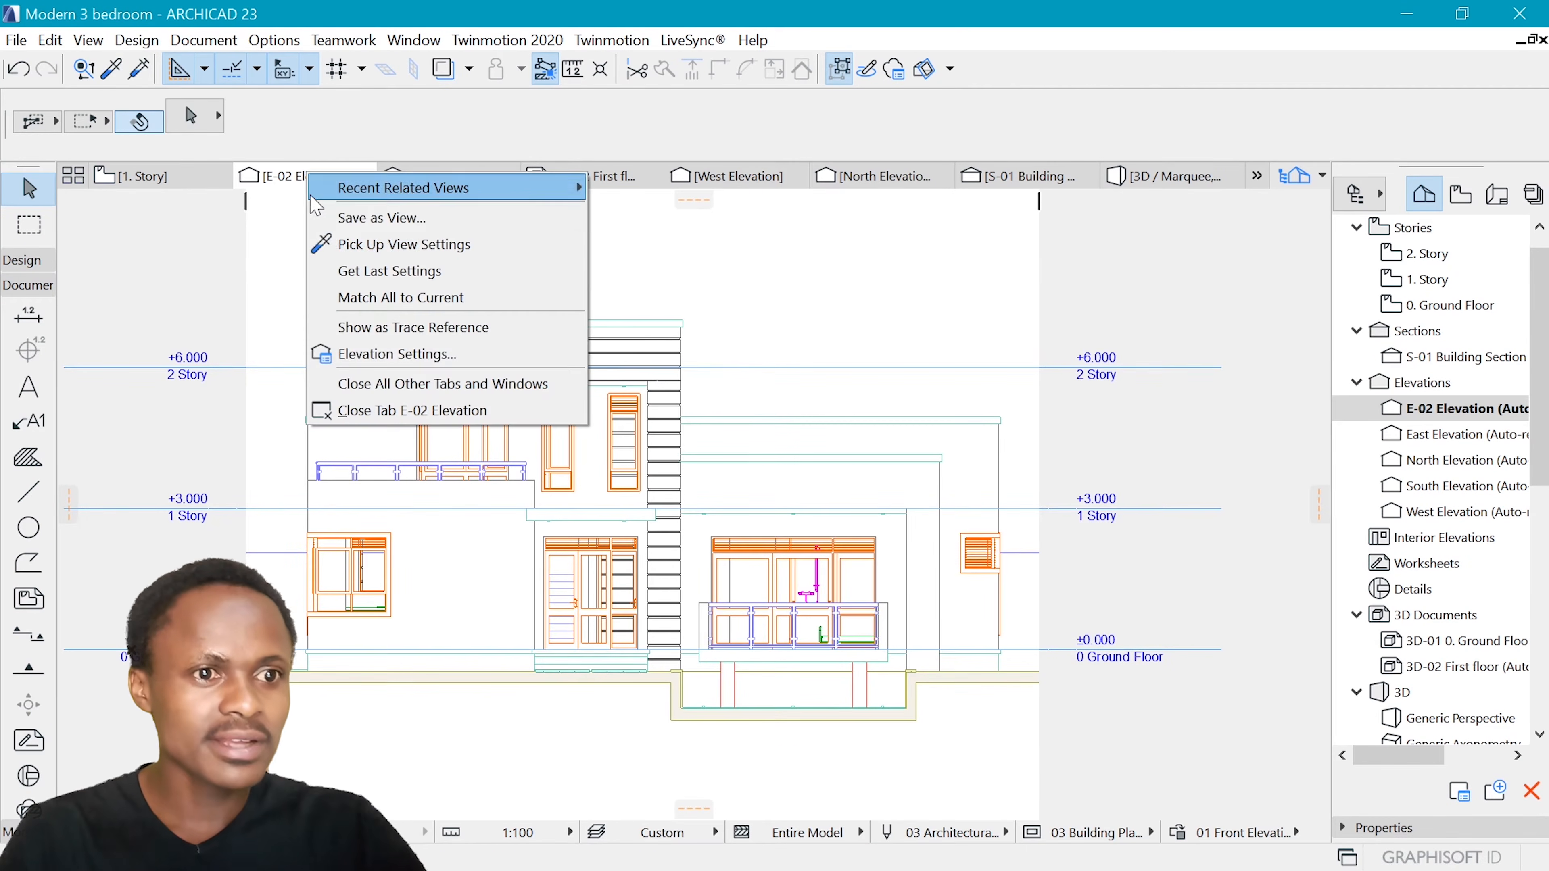
left_click(366, 354)
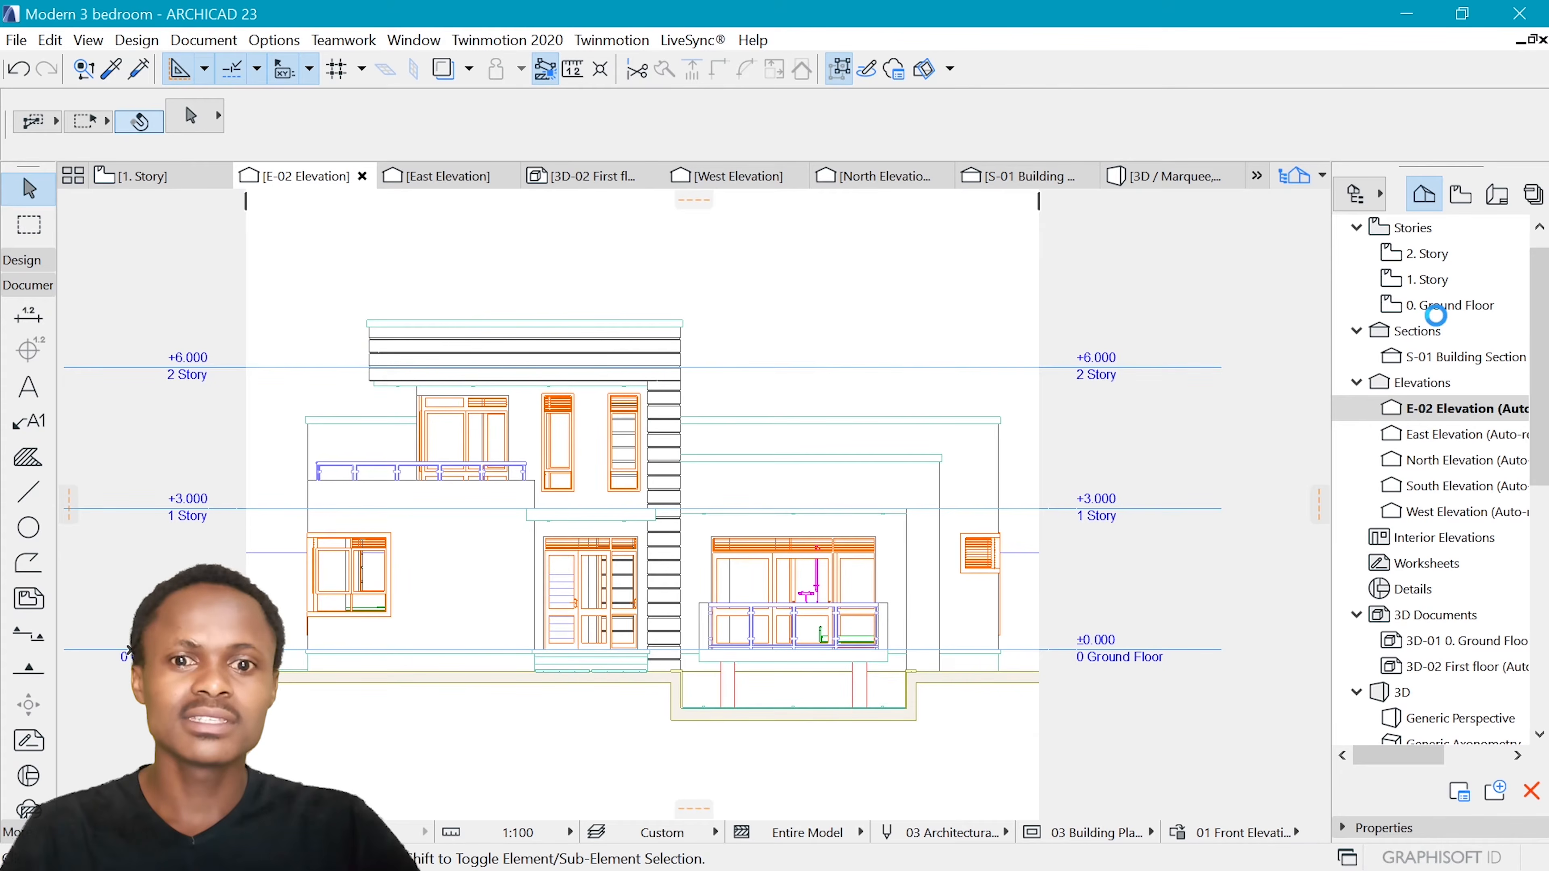
left_click(938, 217)
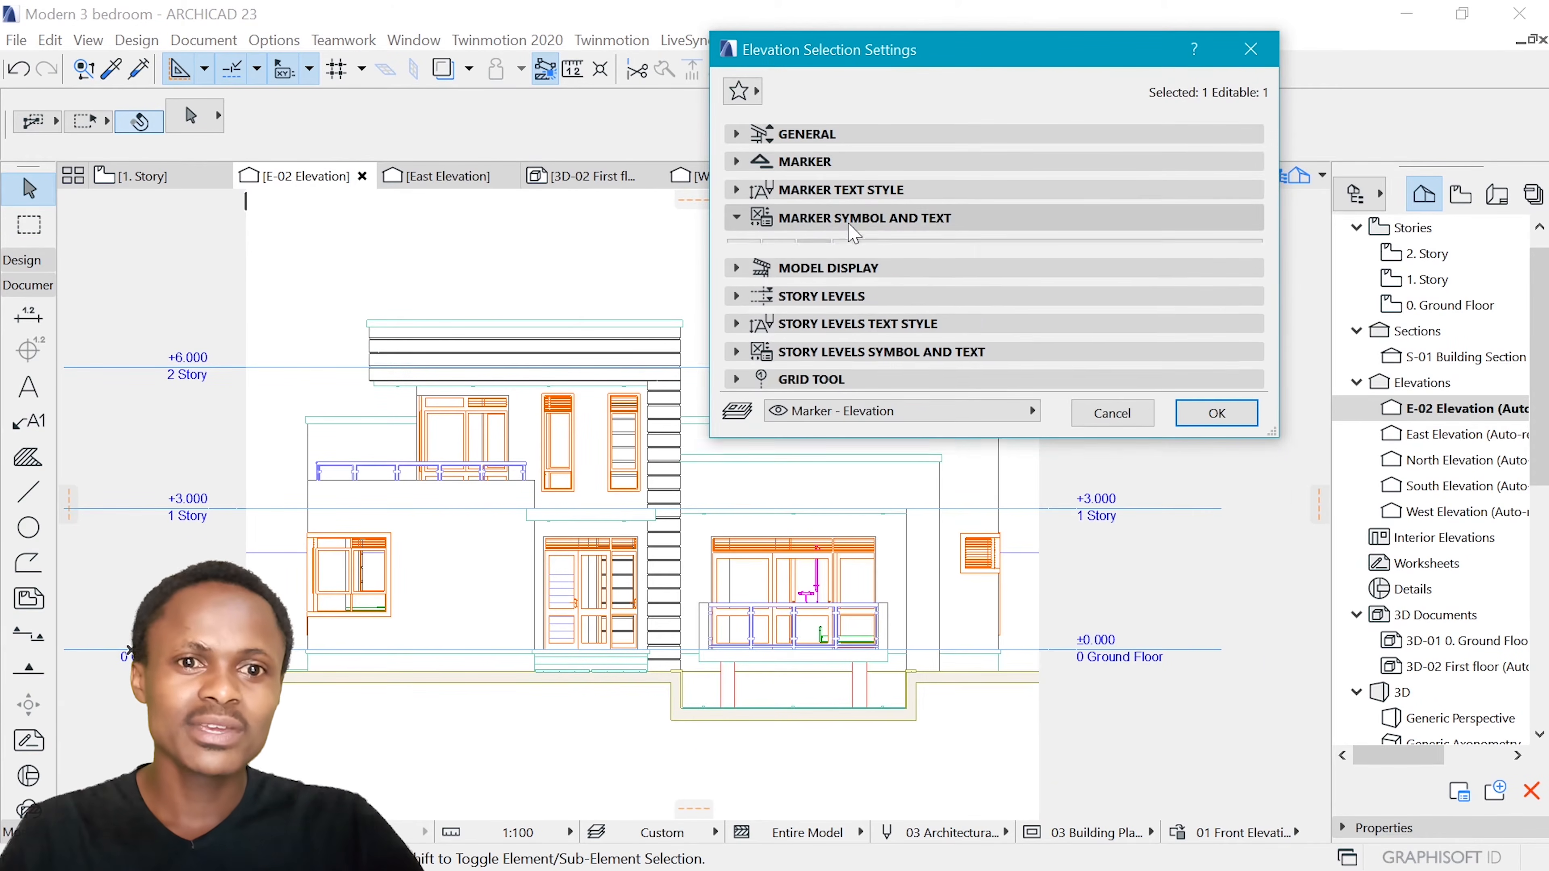
left_click(835, 246)
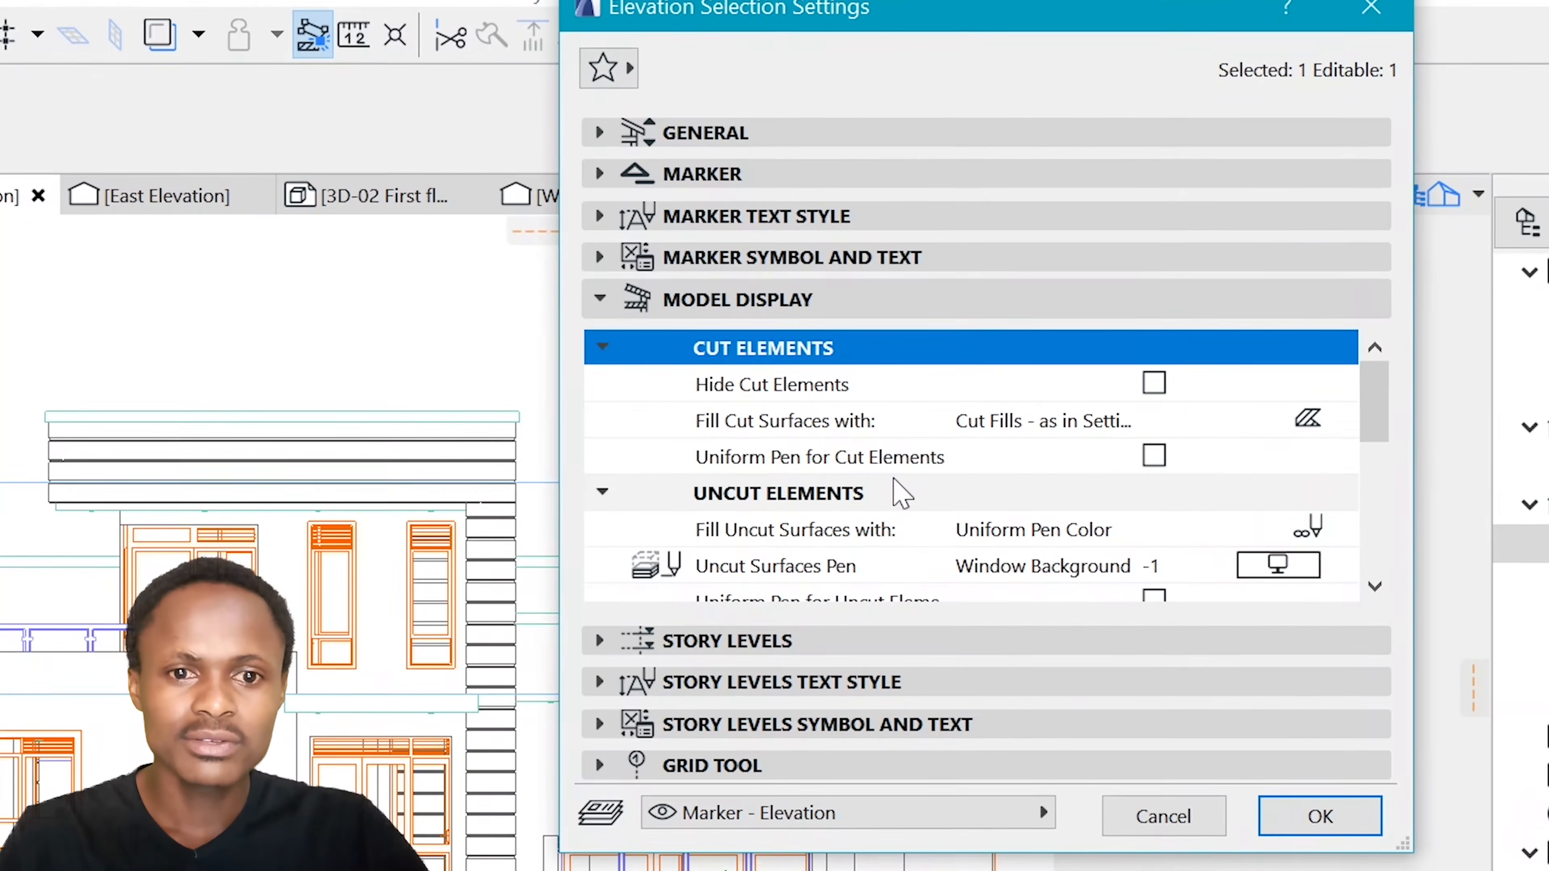
left_click(777, 459)
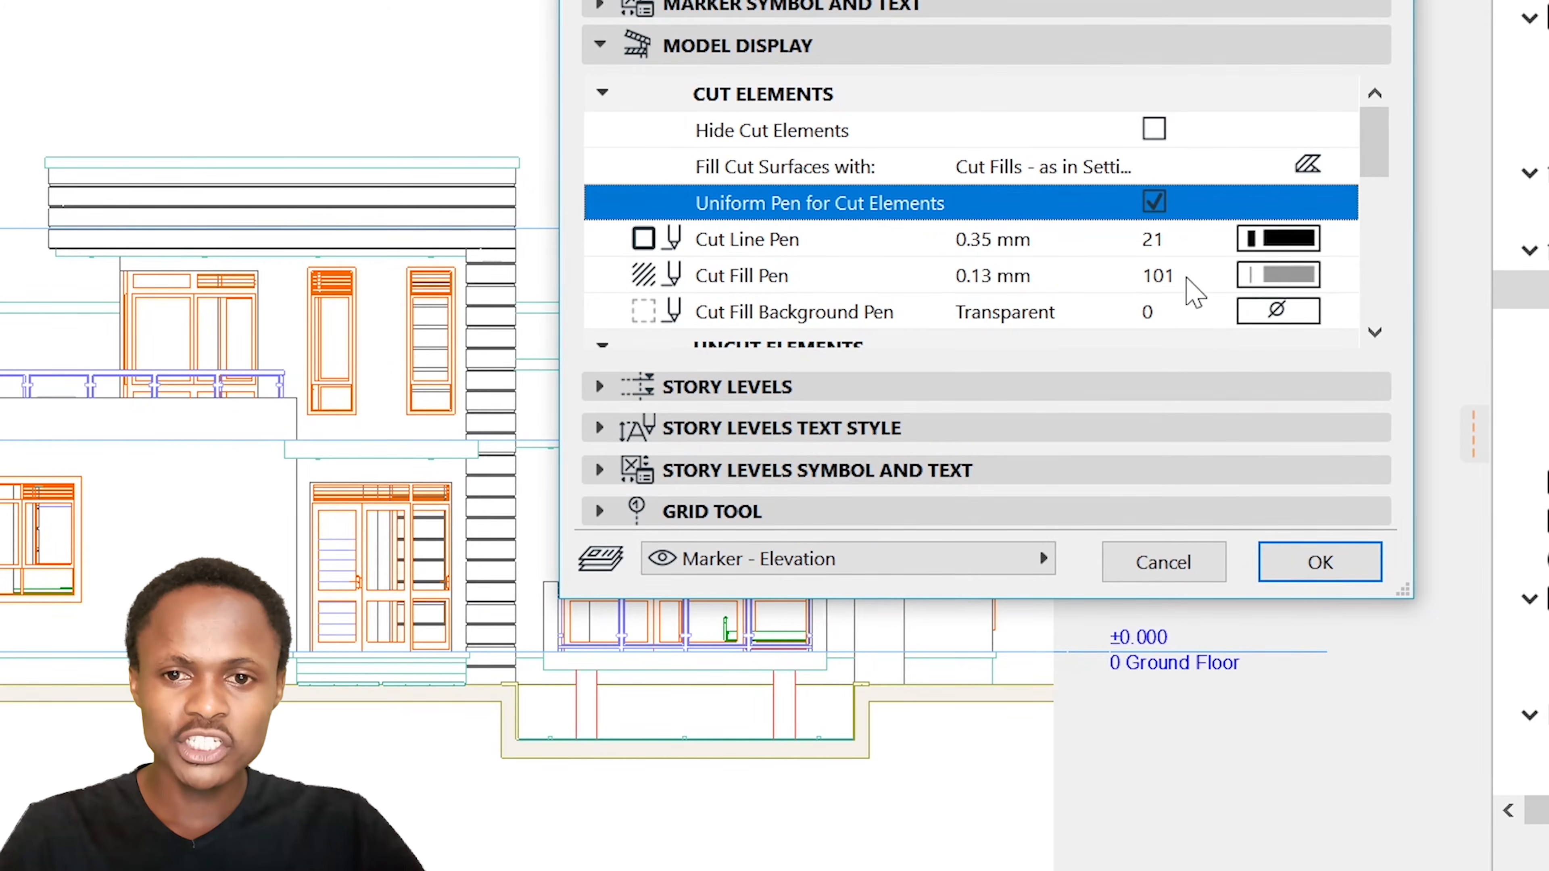
scroll(1185, 256, "down", 5)
scroll(1177, 201, "up", 5)
left_click(1278, 166)
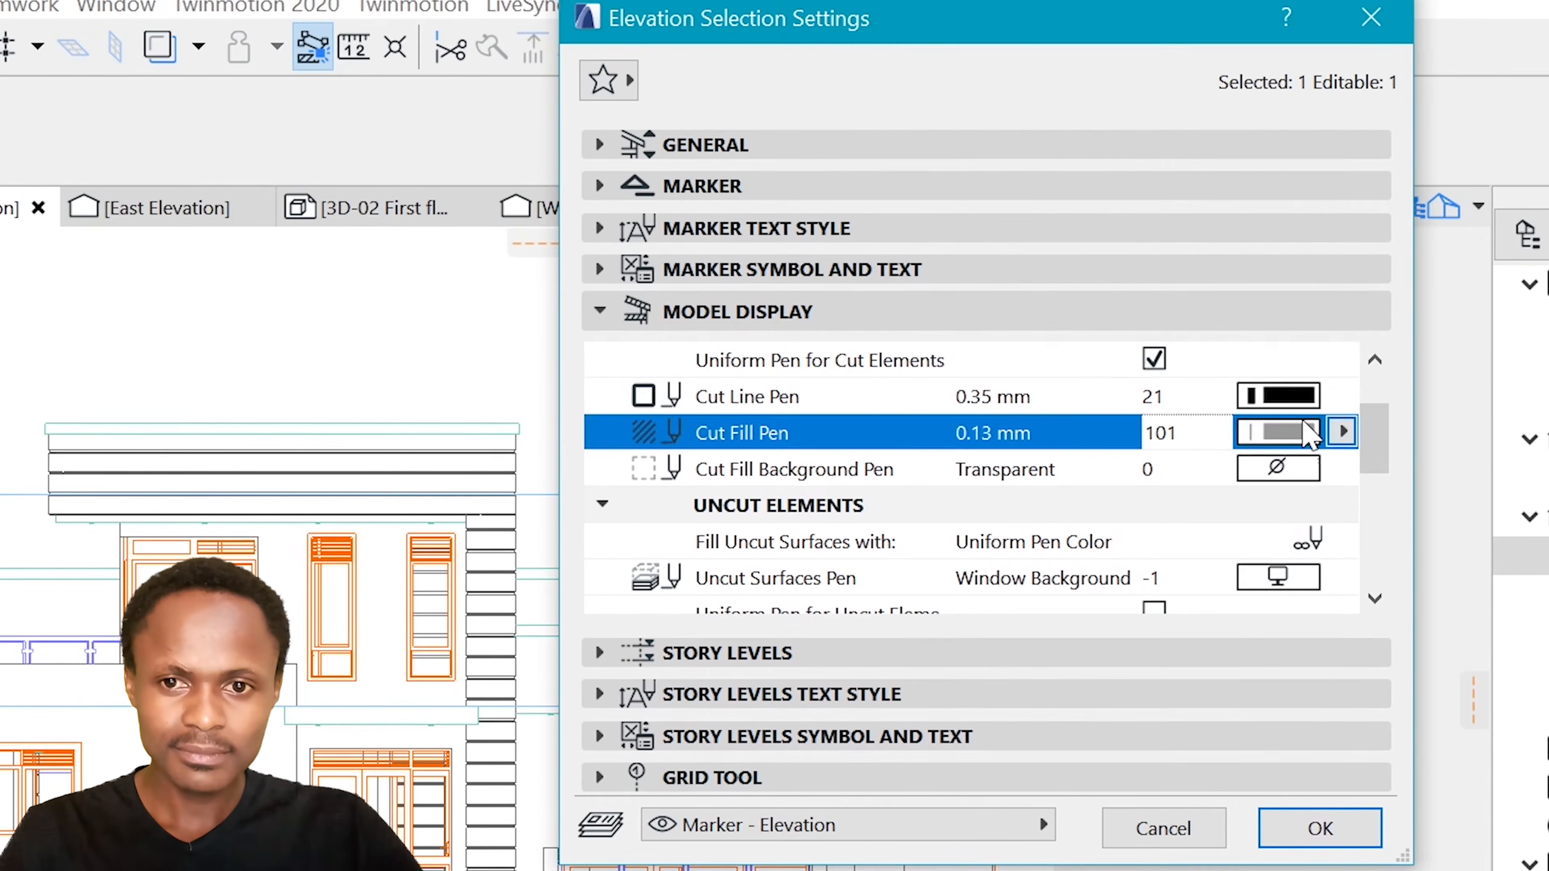
left_click(715, 499)
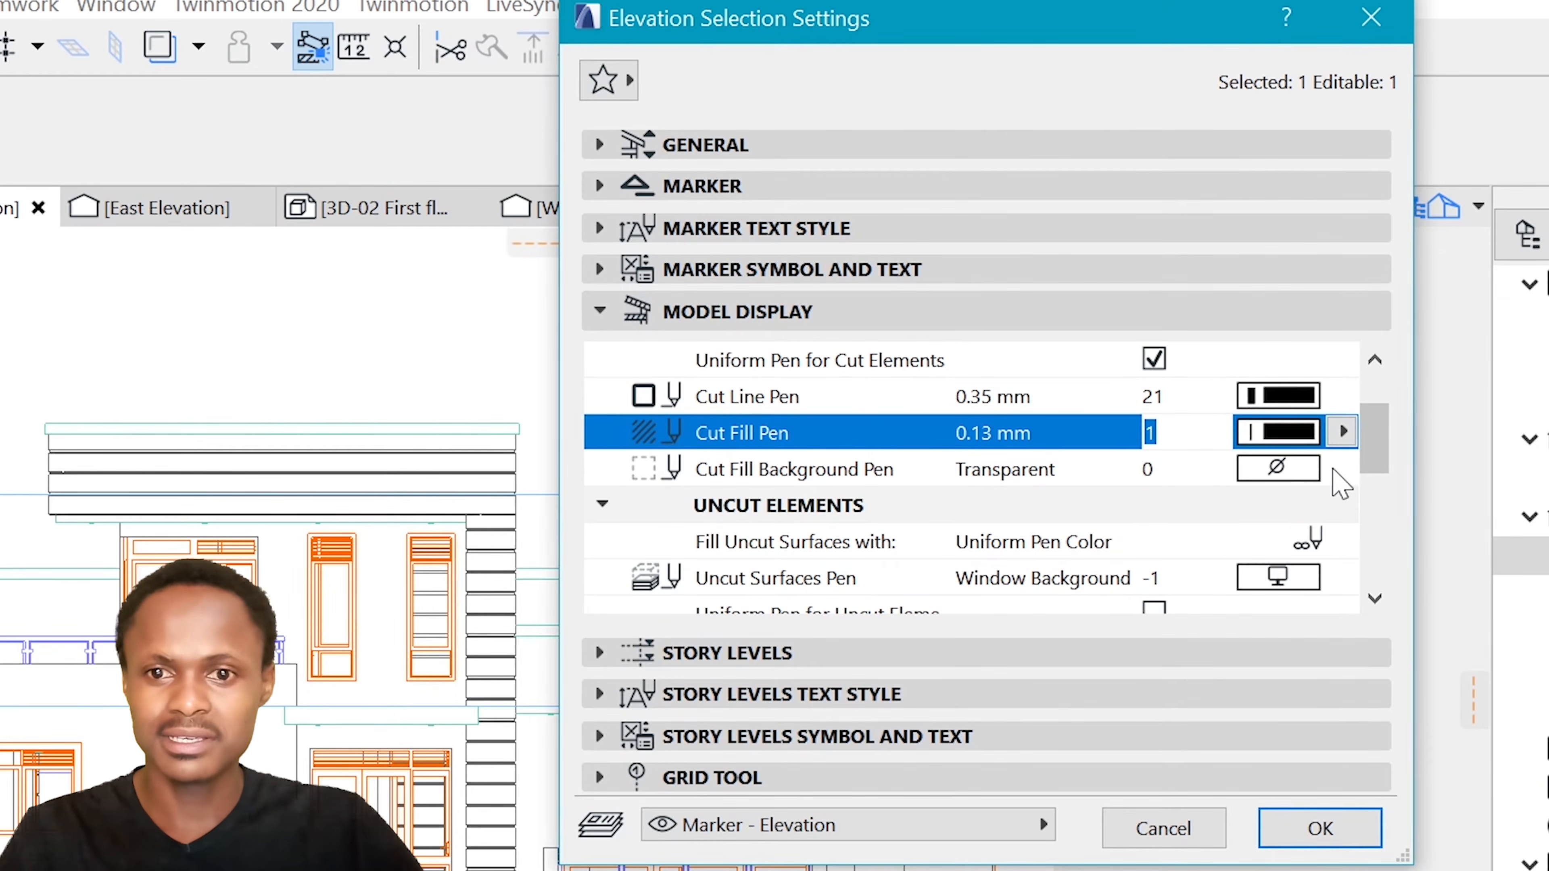
left_click(1311, 470)
left_click(716, 537)
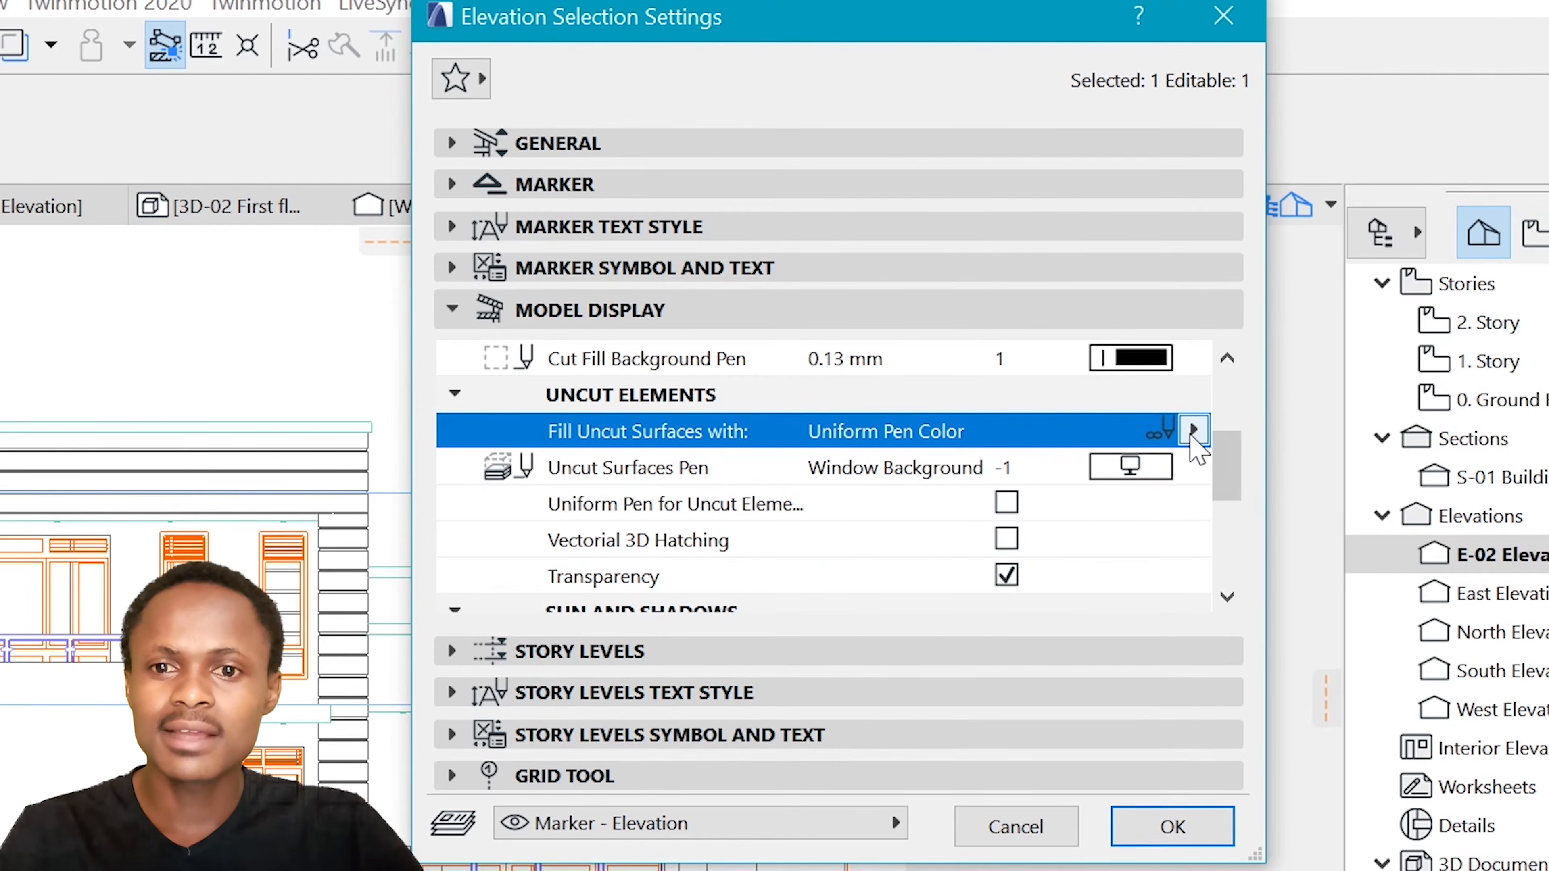
Fill the elevation's uncut surfaces with Own Surface Colors (Non-Shaded)
left_click(1193, 430)
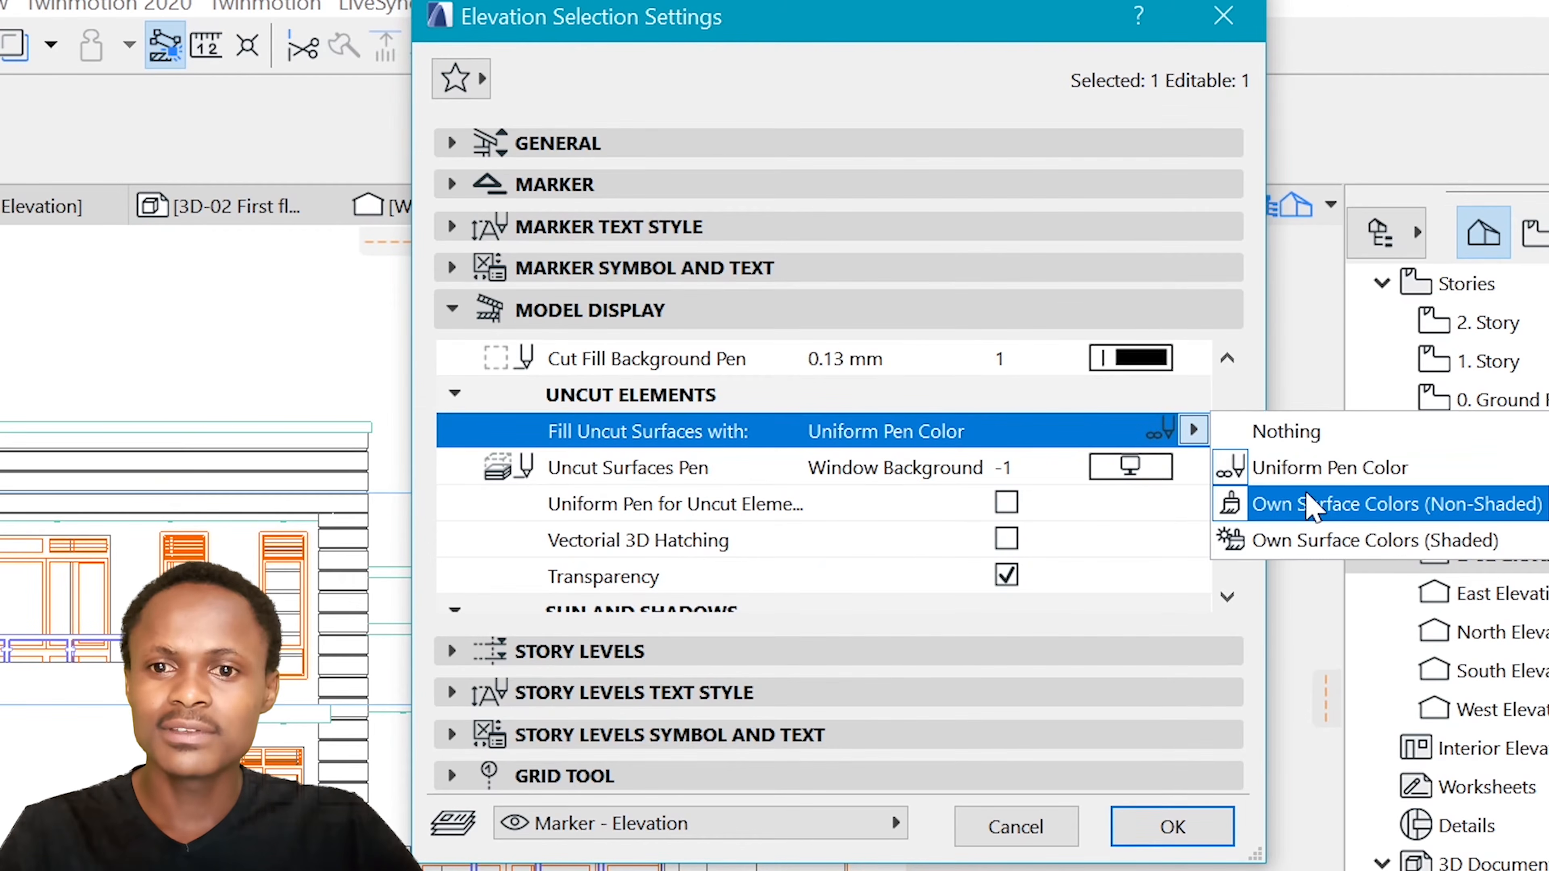
left_click(1326, 510)
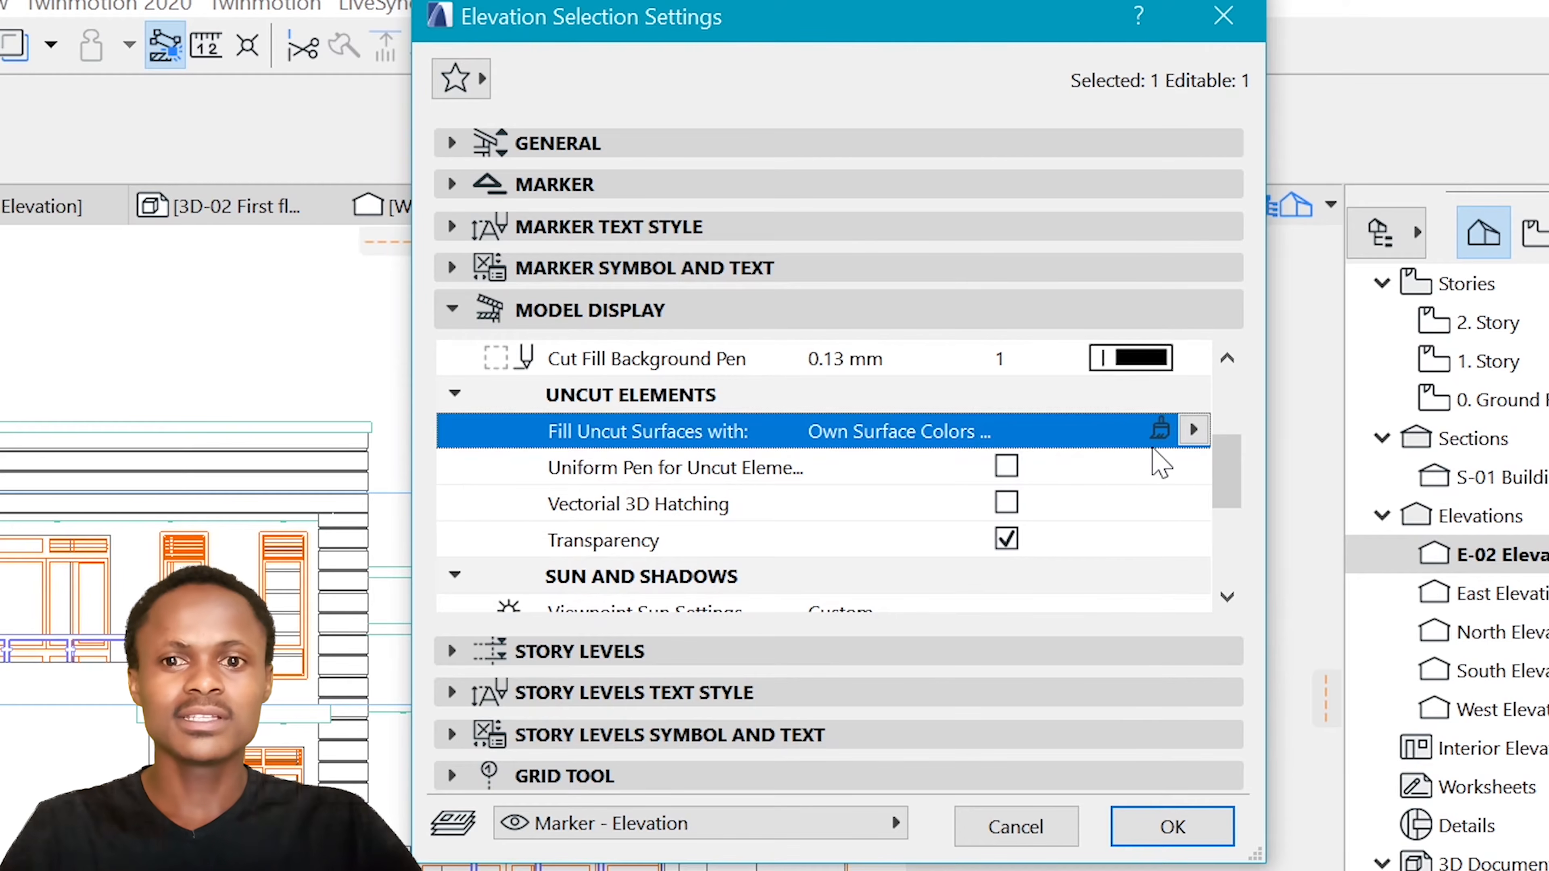
scroll(1143, 474, "down", 3)
scroll(1152, 467, "up", 3)
Turn on sun shadow for the elevation and set the shadow polygons to the 25 % fill
scroll(1160, 458, "down", 5)
scroll(1165, 464, "down", 2)
left_click(1006, 465)
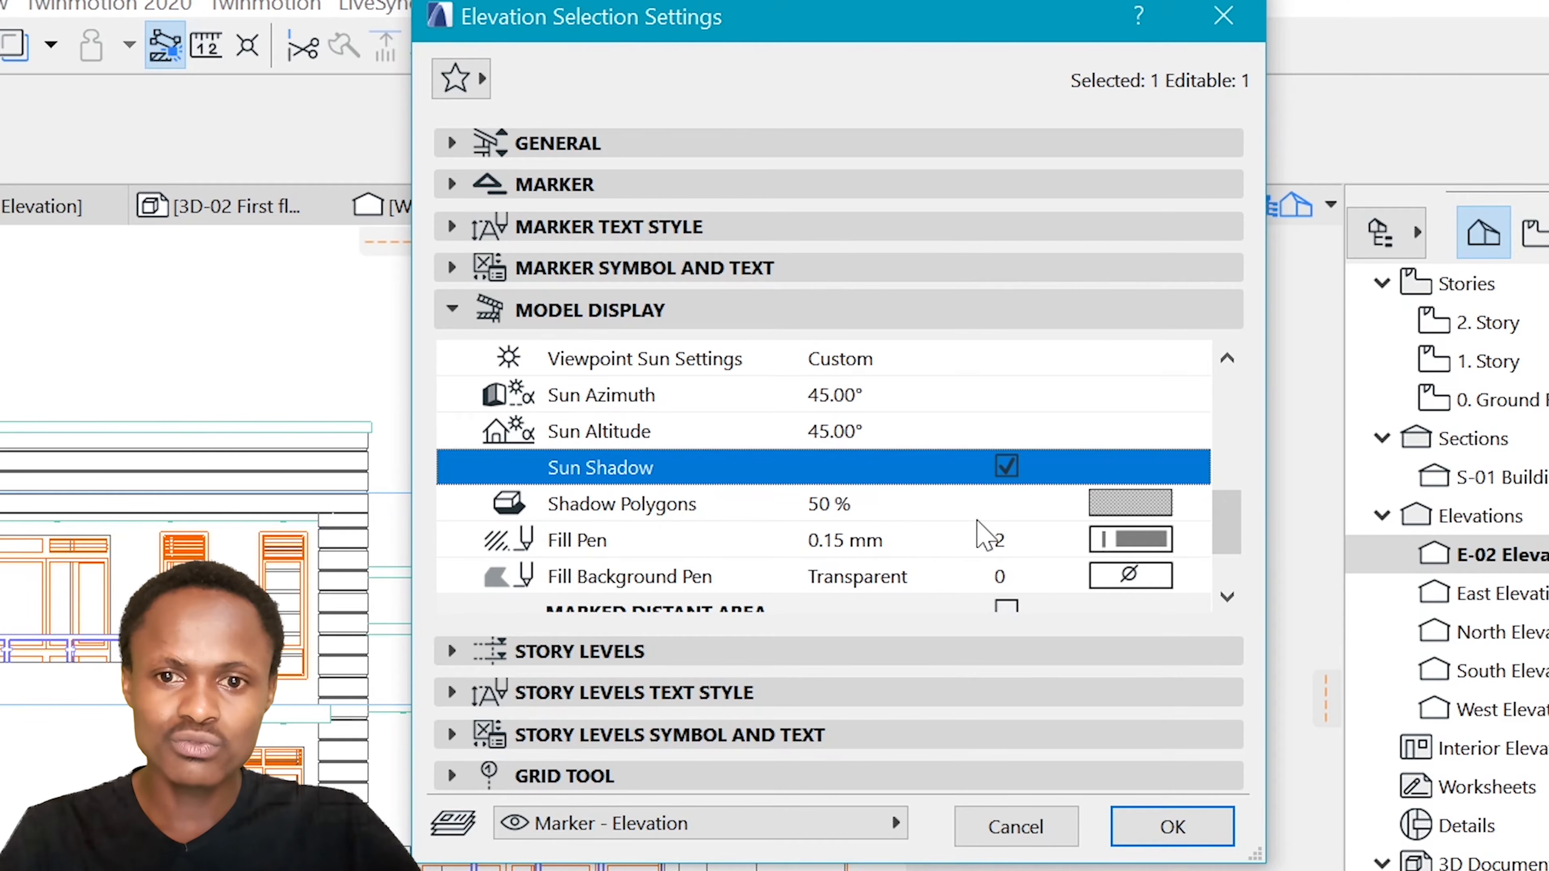
left_click(1130, 503)
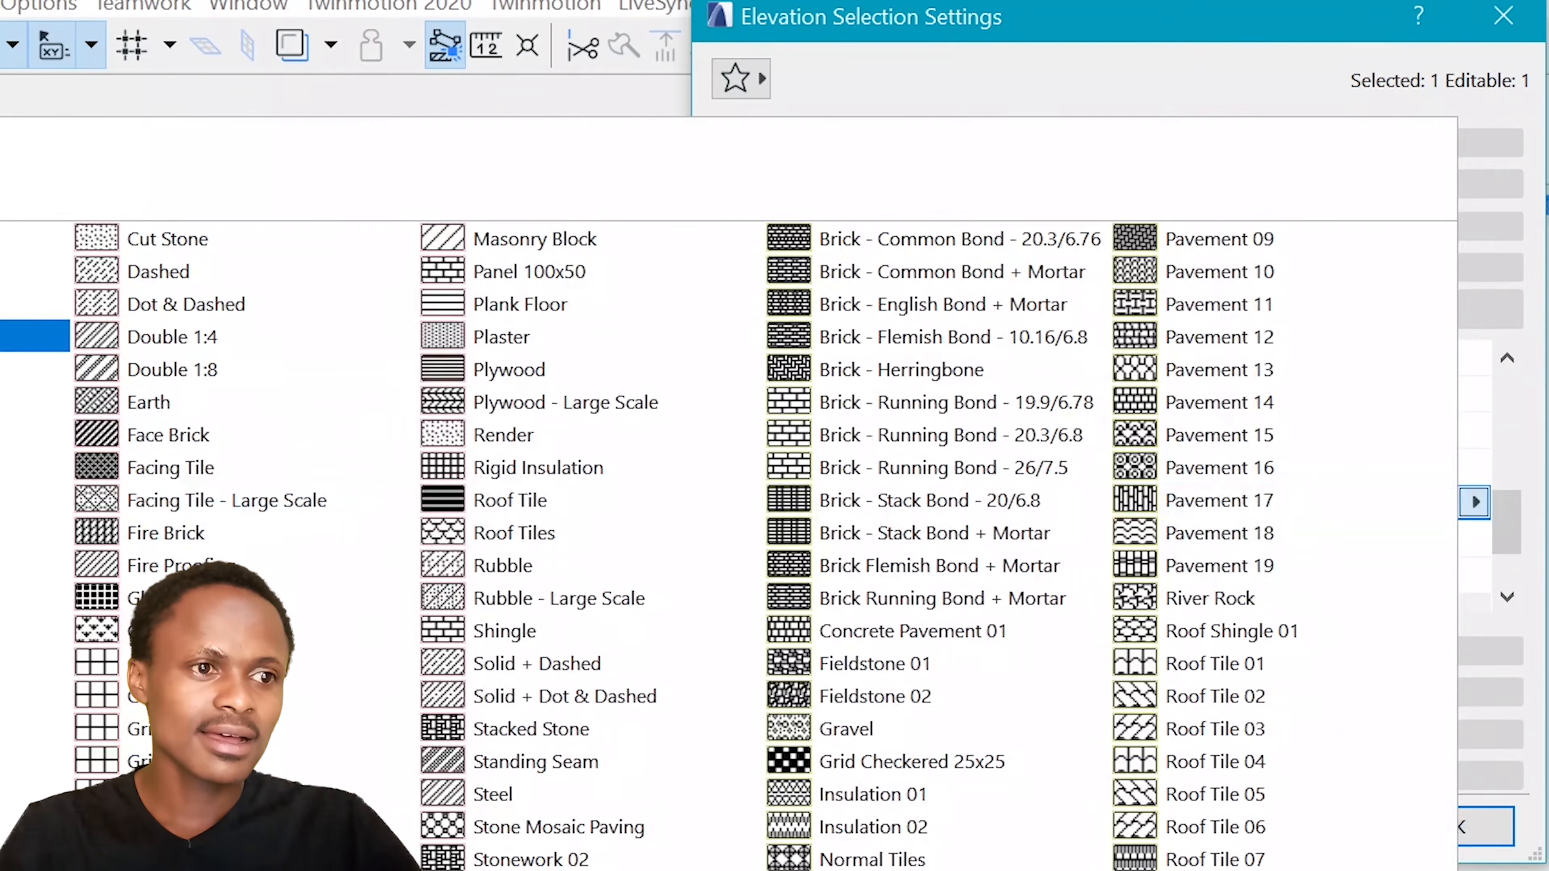
left_click(12, 272)
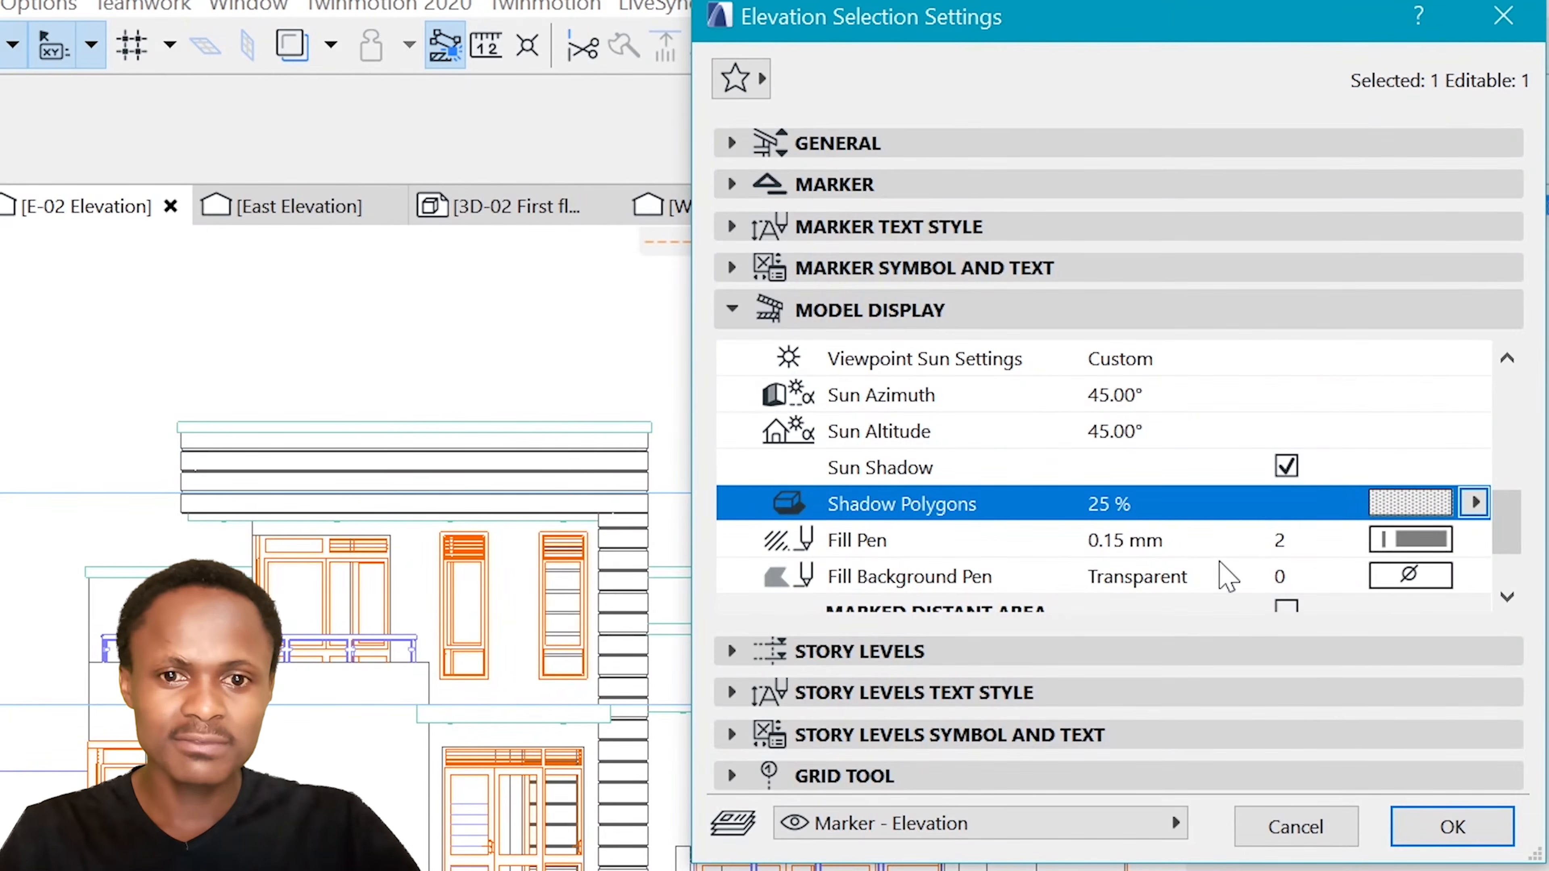
Set the shadow fill pen to the black 0.13 mm pen 1
left_click(1415, 539)
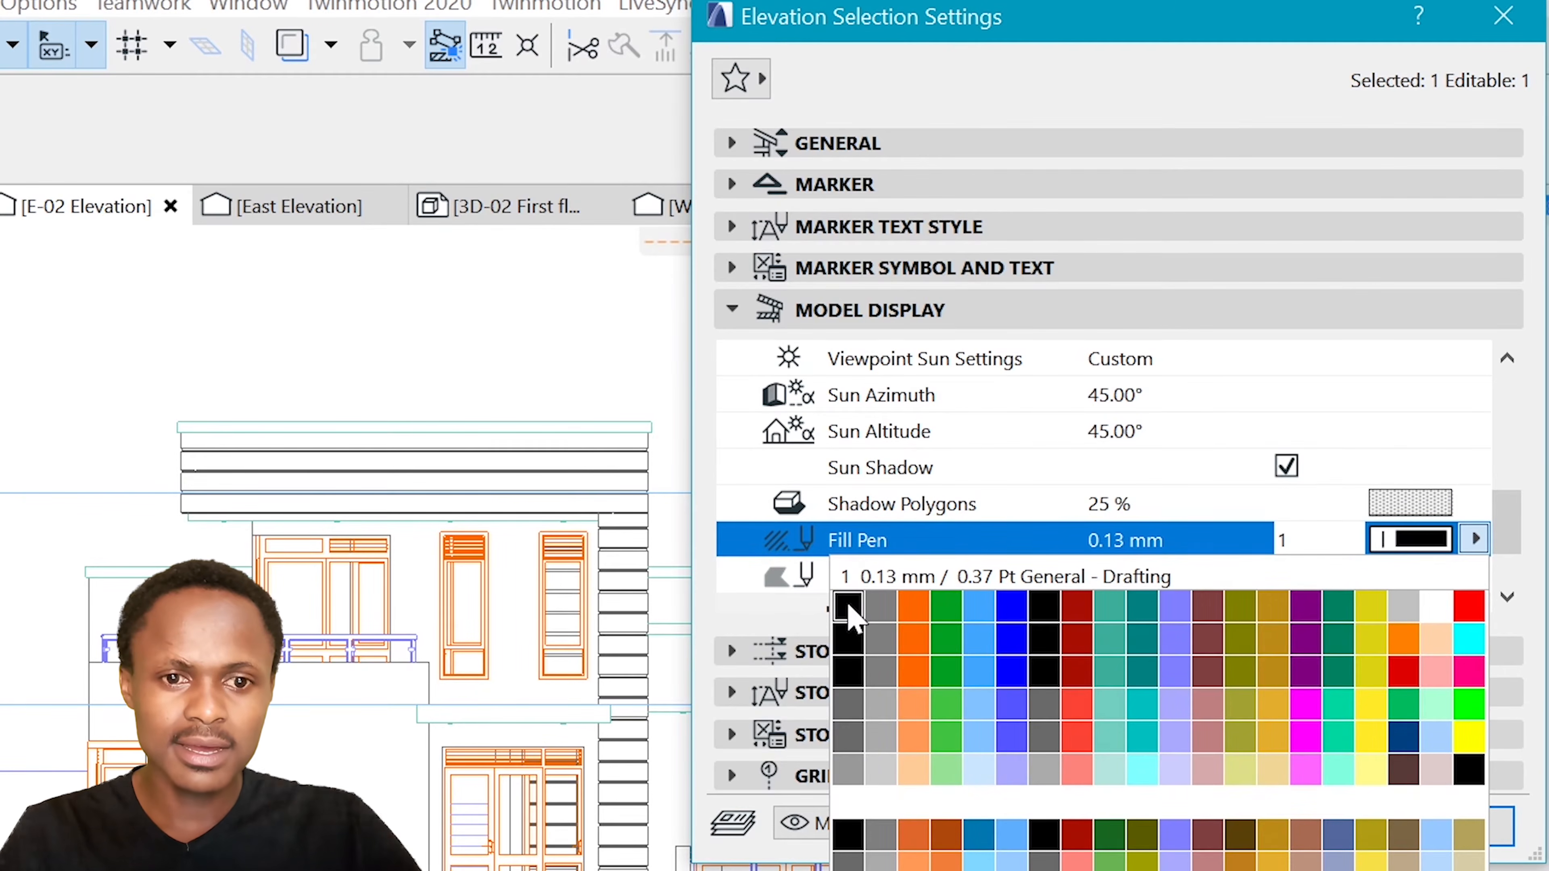
left_click(851, 616)
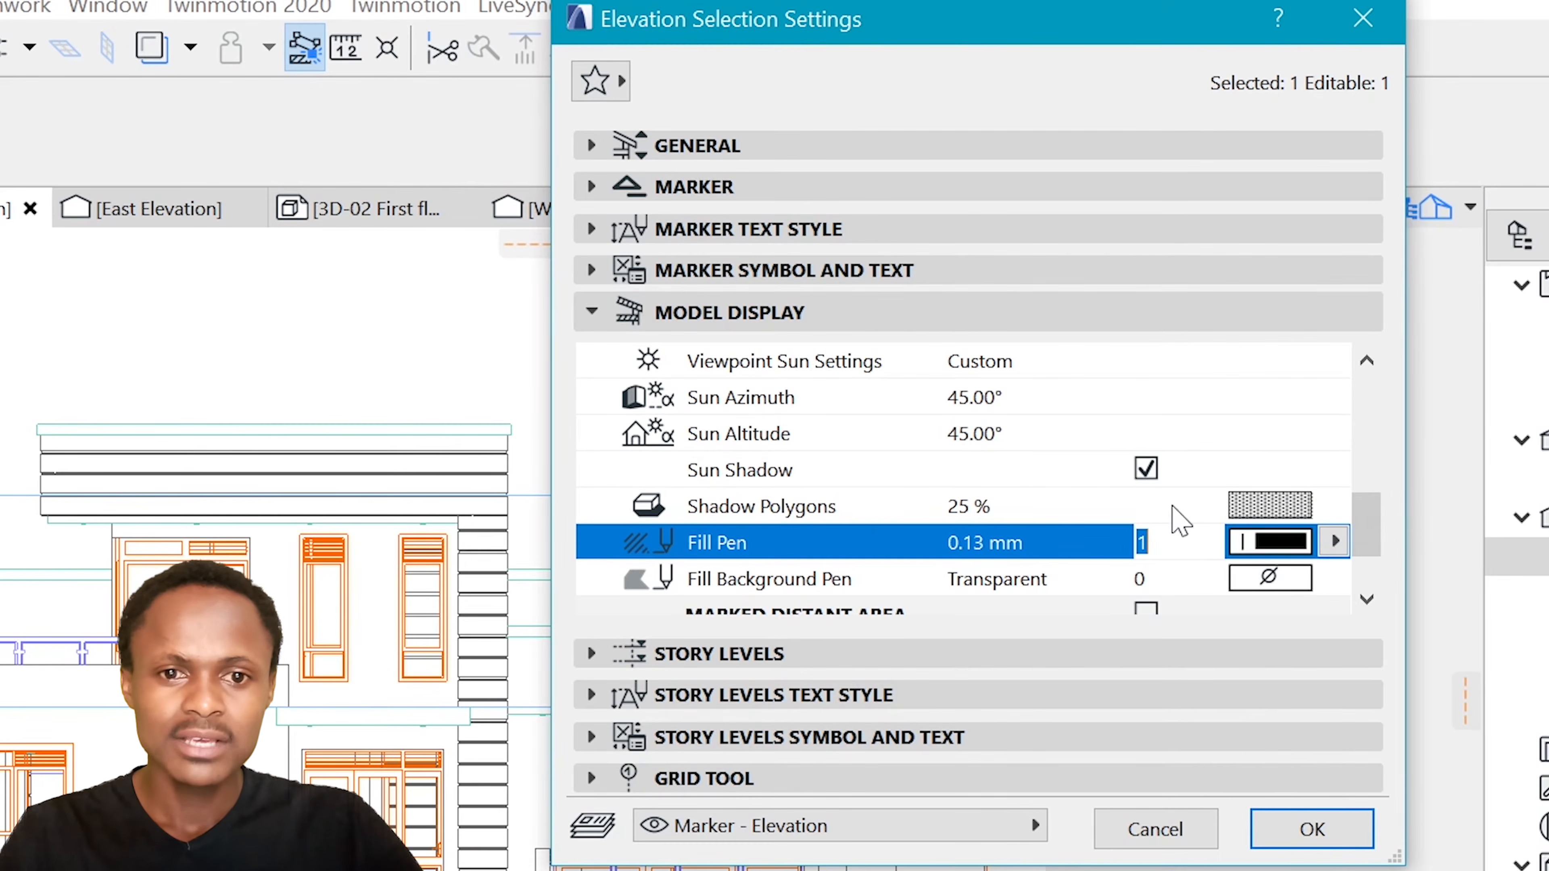
left_click(1334, 541)
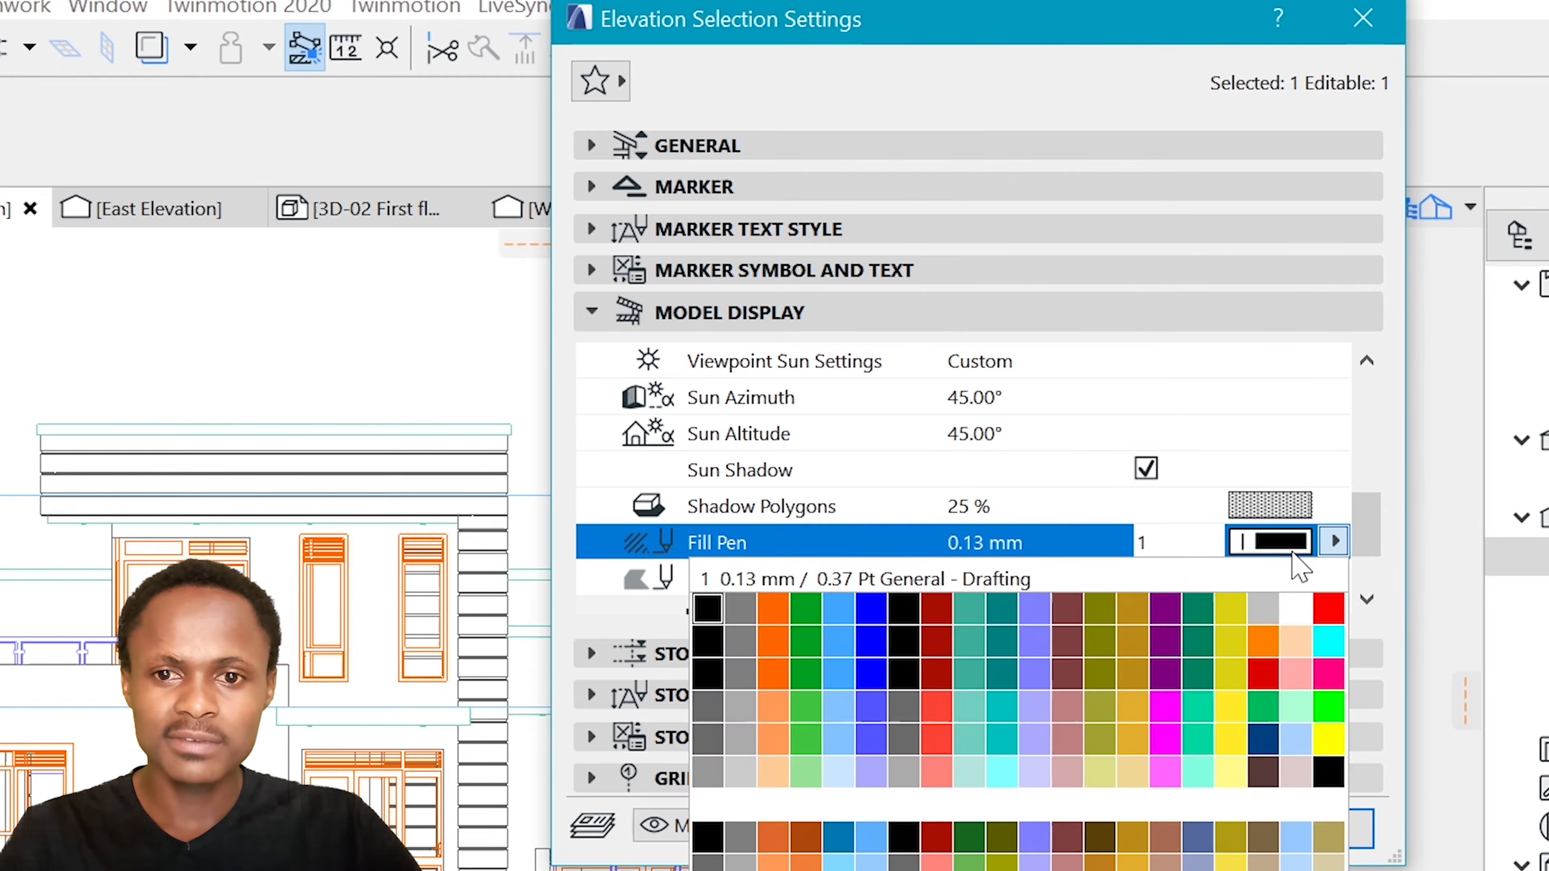
left_click(706, 610)
Turn off transparency for the uncut elements and apply the elevation settings
scroll(1215, 445, "up", 2)
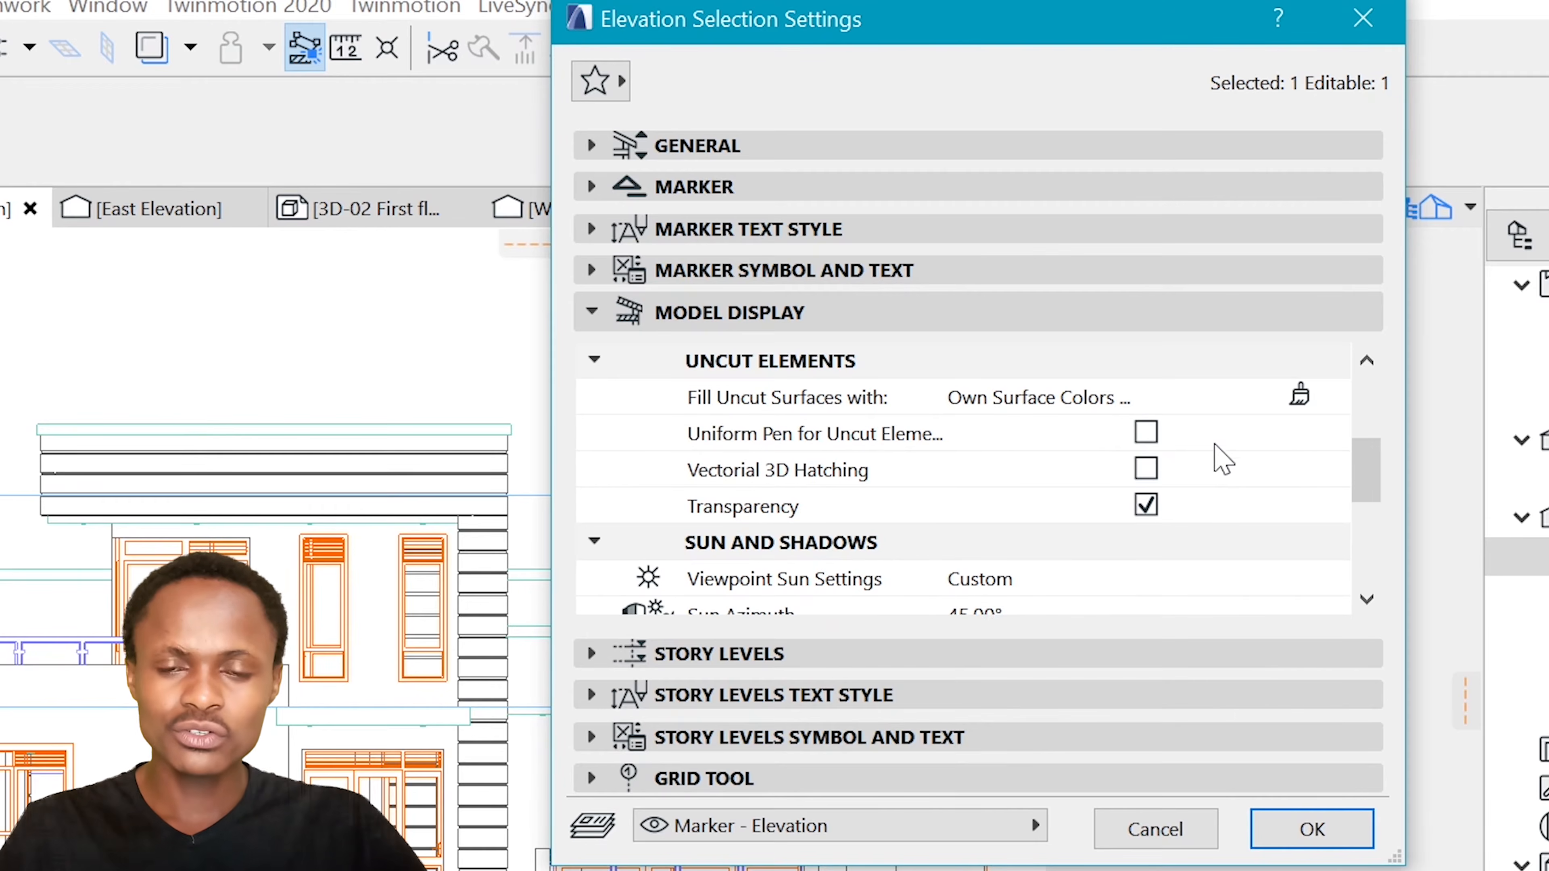
scroll(1214, 476, "up", 1)
left_click(1317, 508)
scroll(1317, 508, "down", 1)
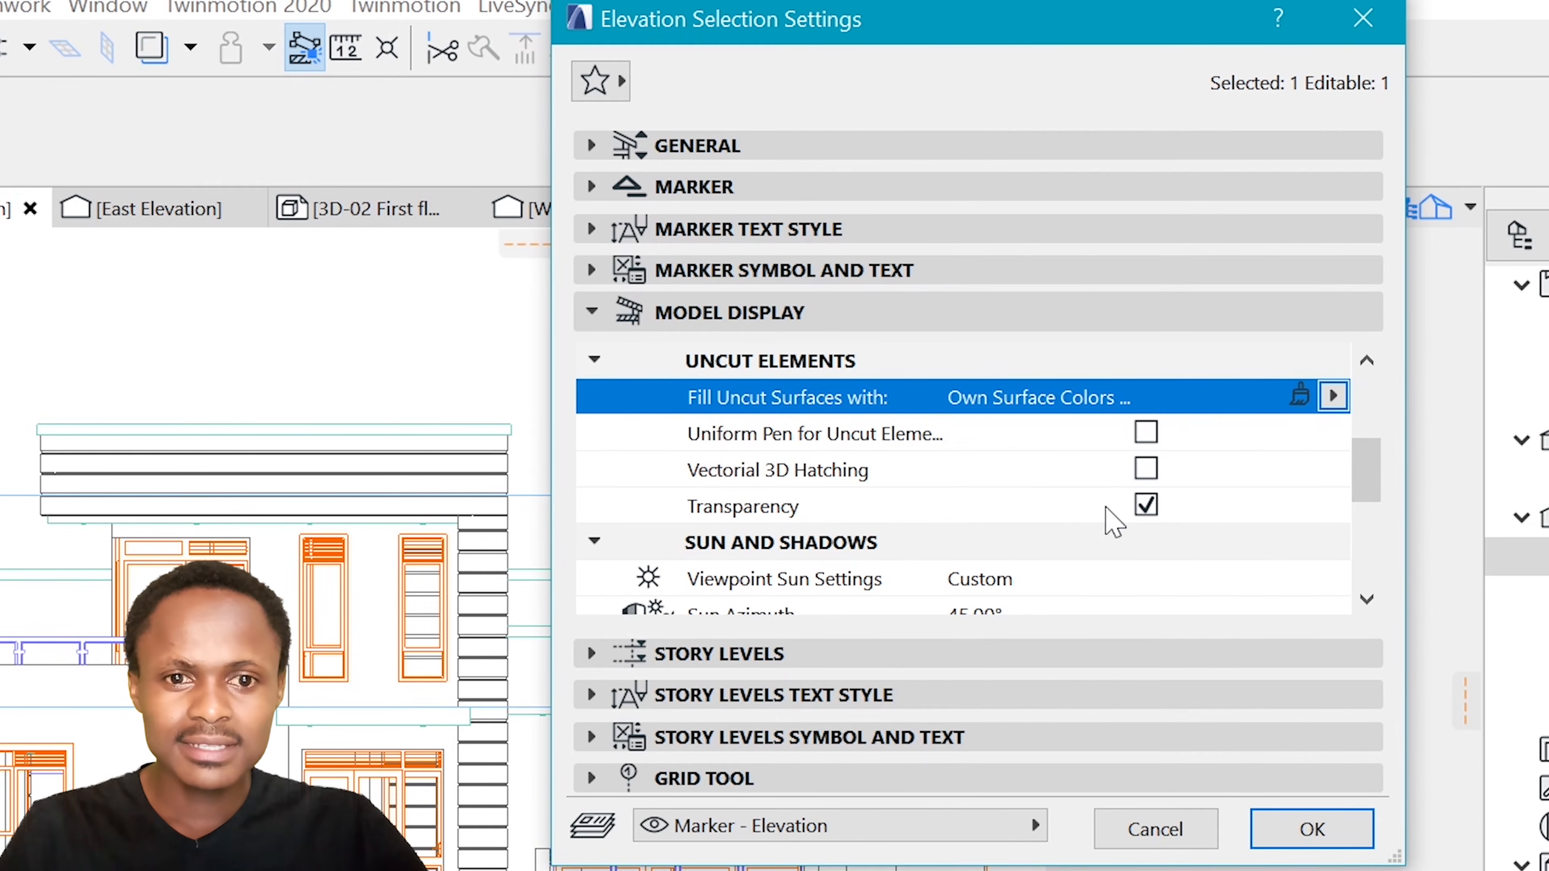
left_click(1146, 506)
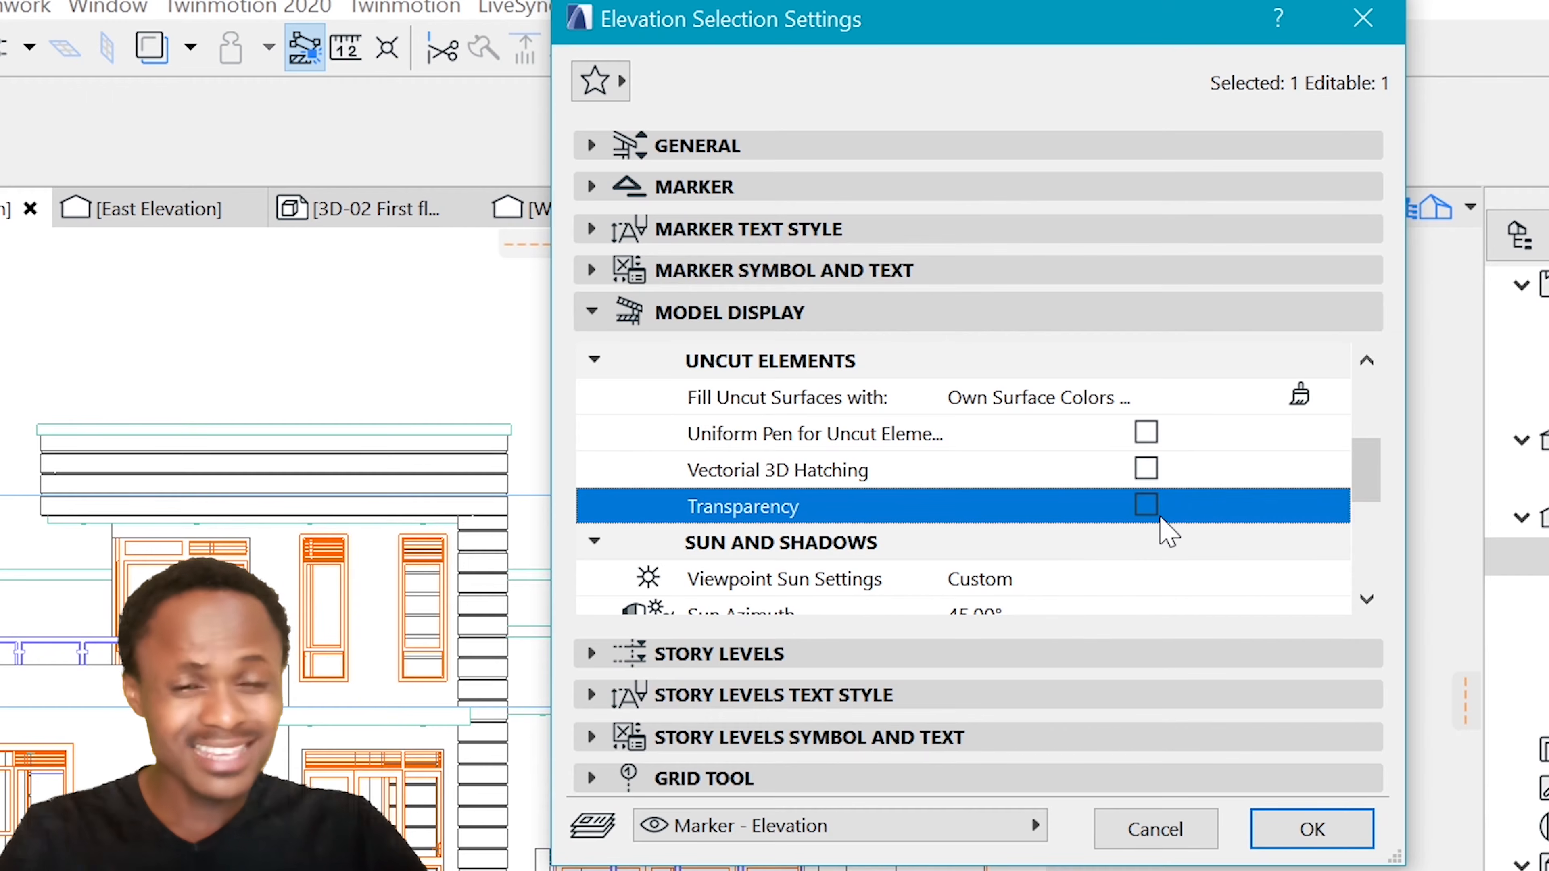
scroll(1200, 537, "down", 3)
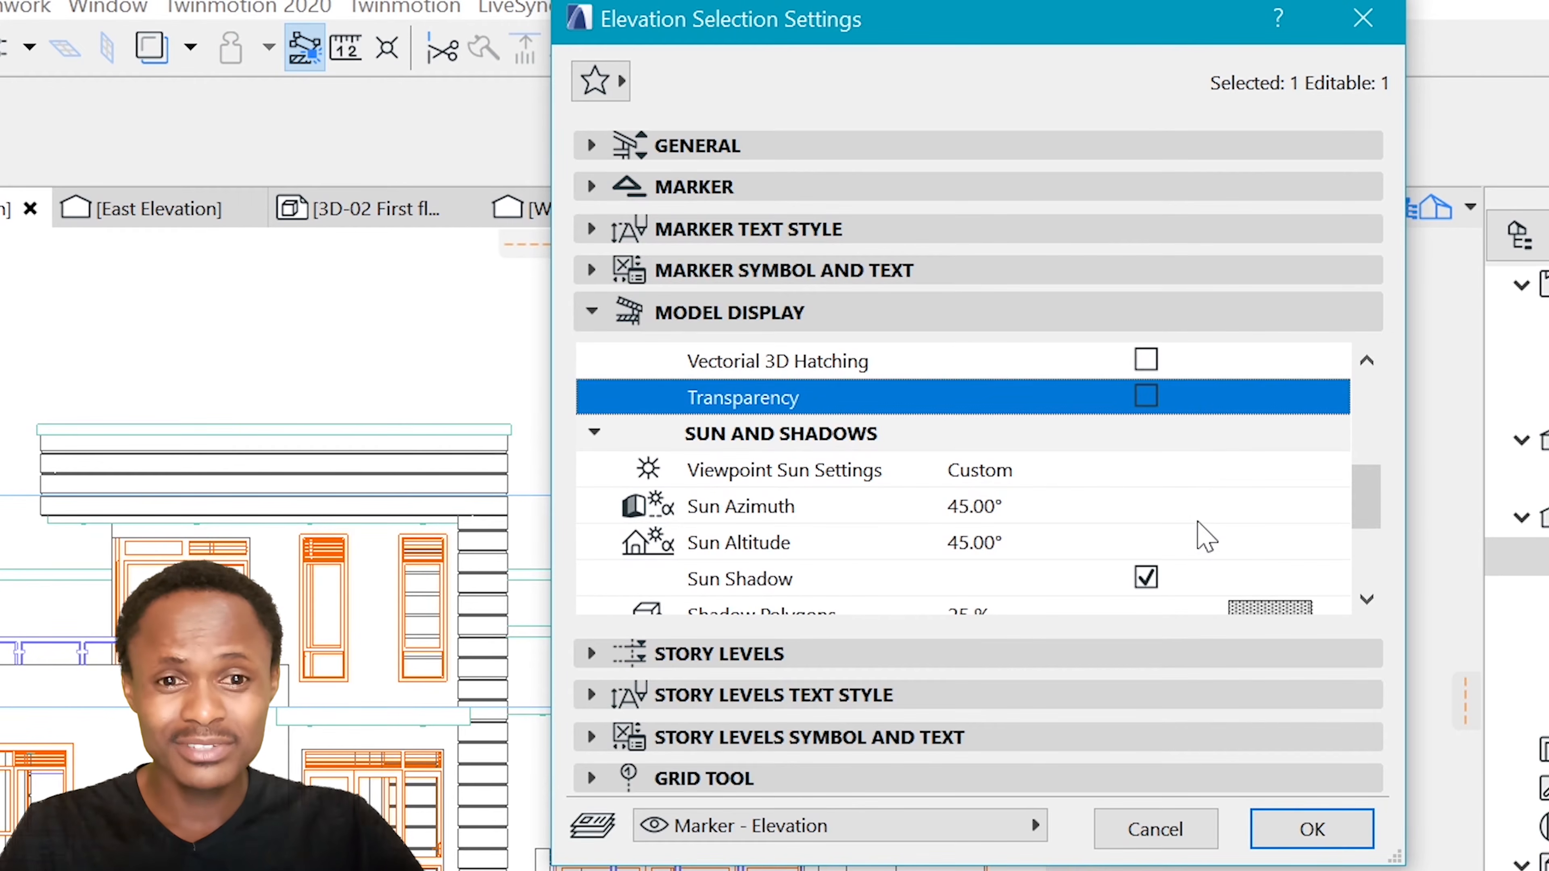
scroll(1203, 537, "down", 3)
scroll(1339, 522, "up", 6)
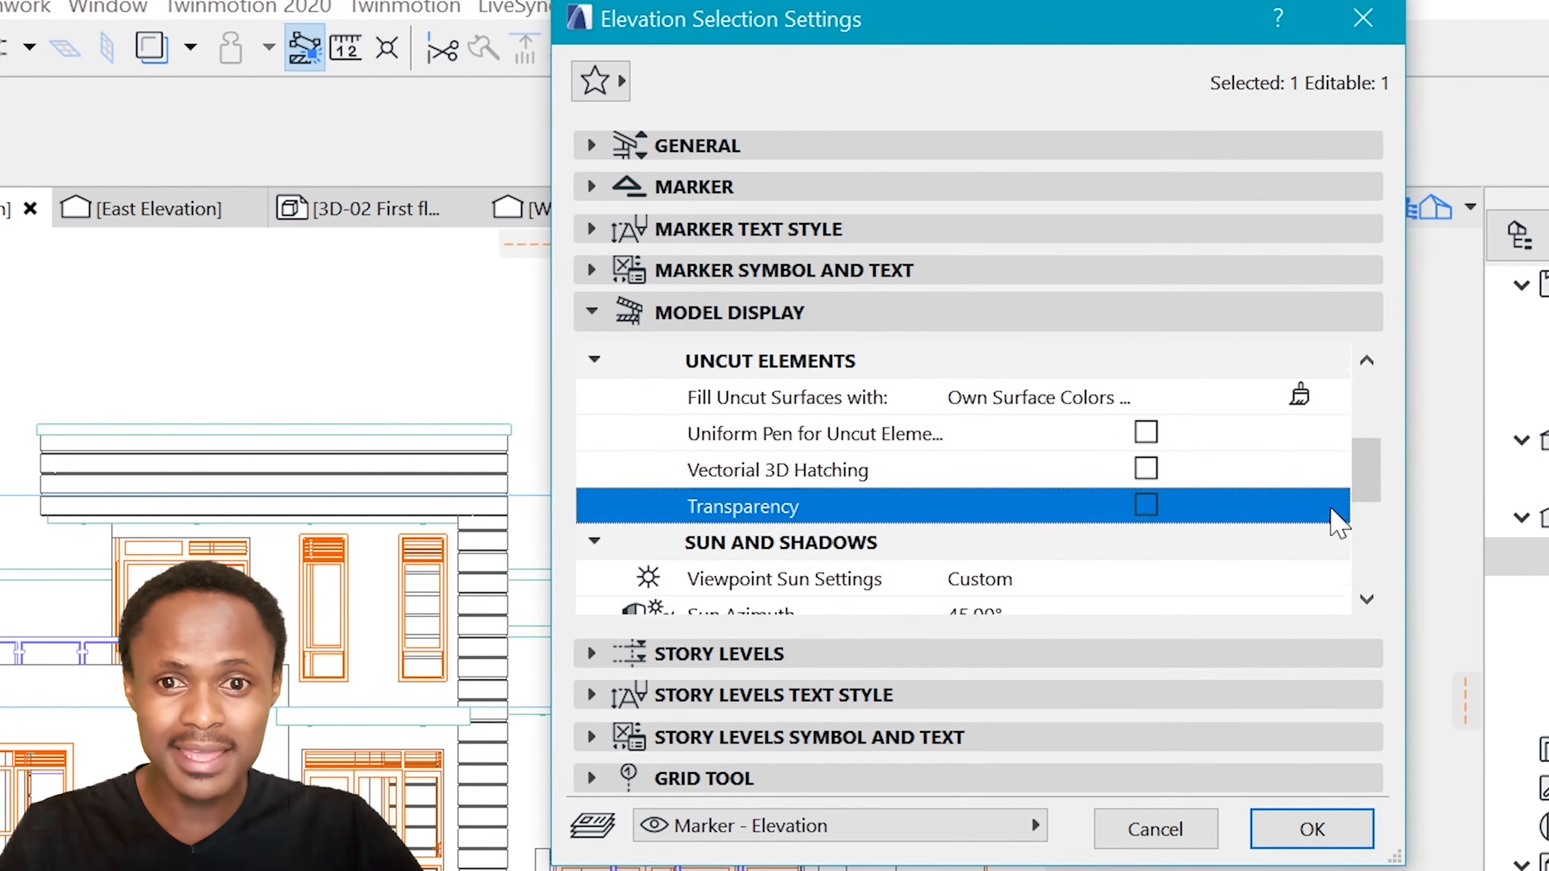
scroll(1313, 506, "down", 3)
left_click(1311, 829)
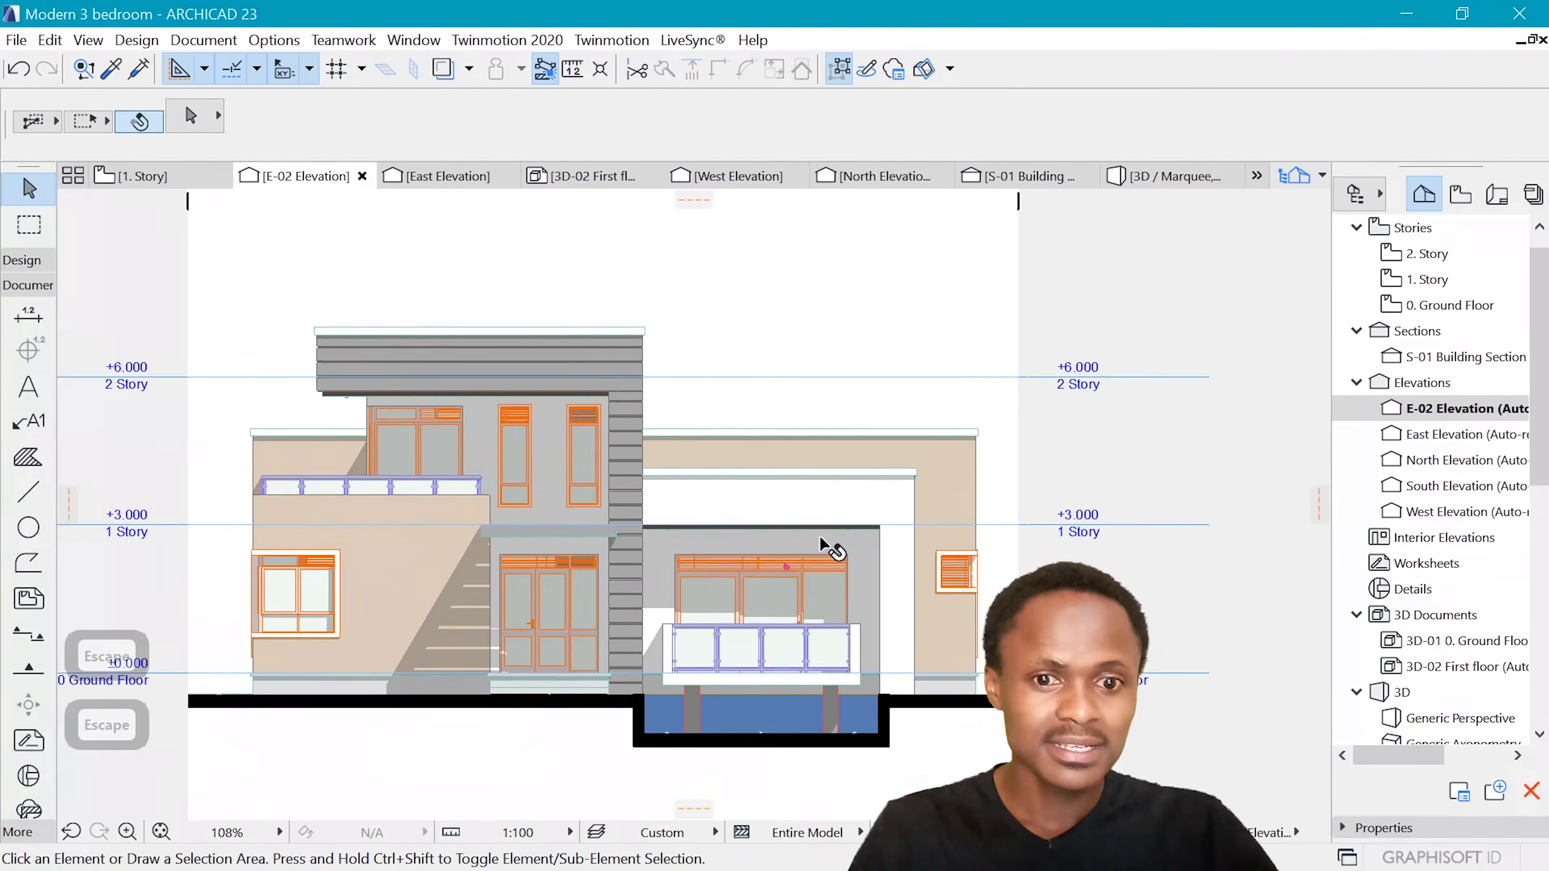
Reopen the E-02 elevation's settings, enable a uniform pen for uncut elements and apply the change
scroll(903, 547, "up", 2)
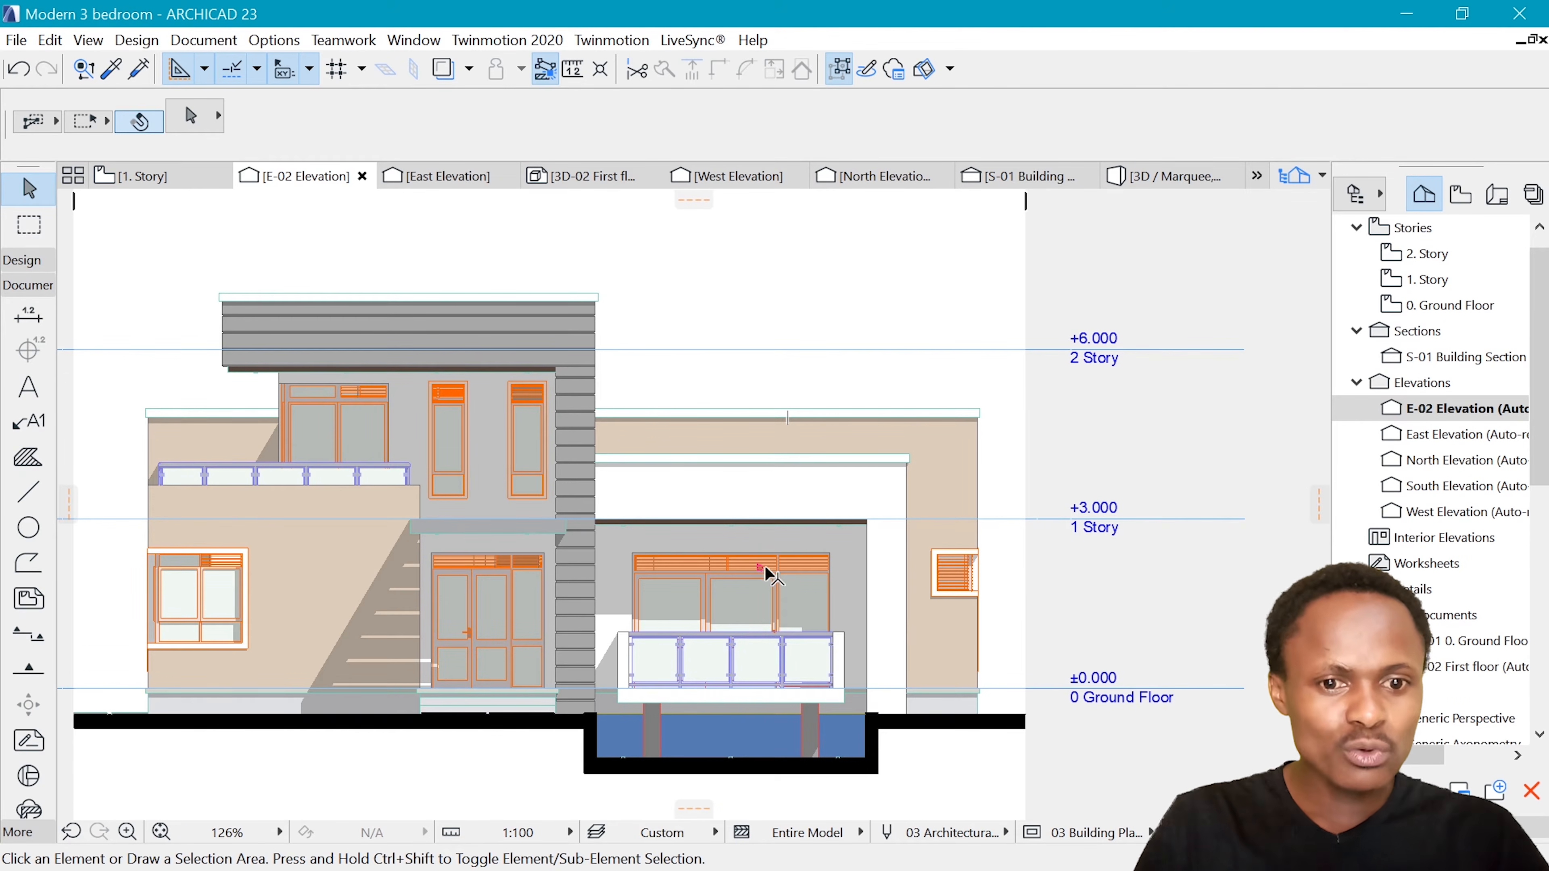
right_click(307, 177)
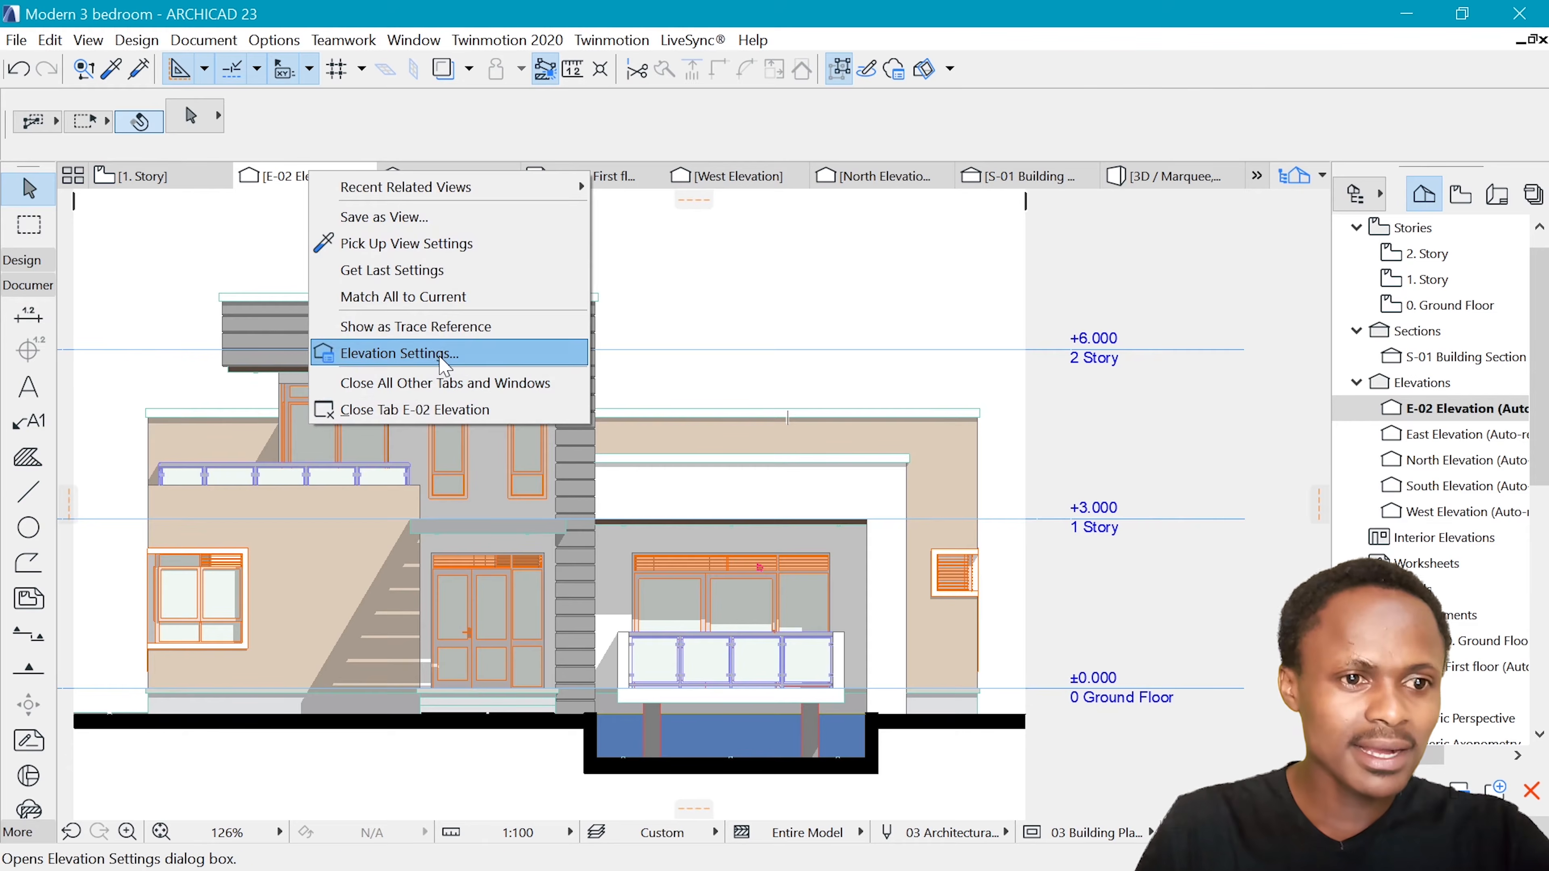
left_click(430, 350)
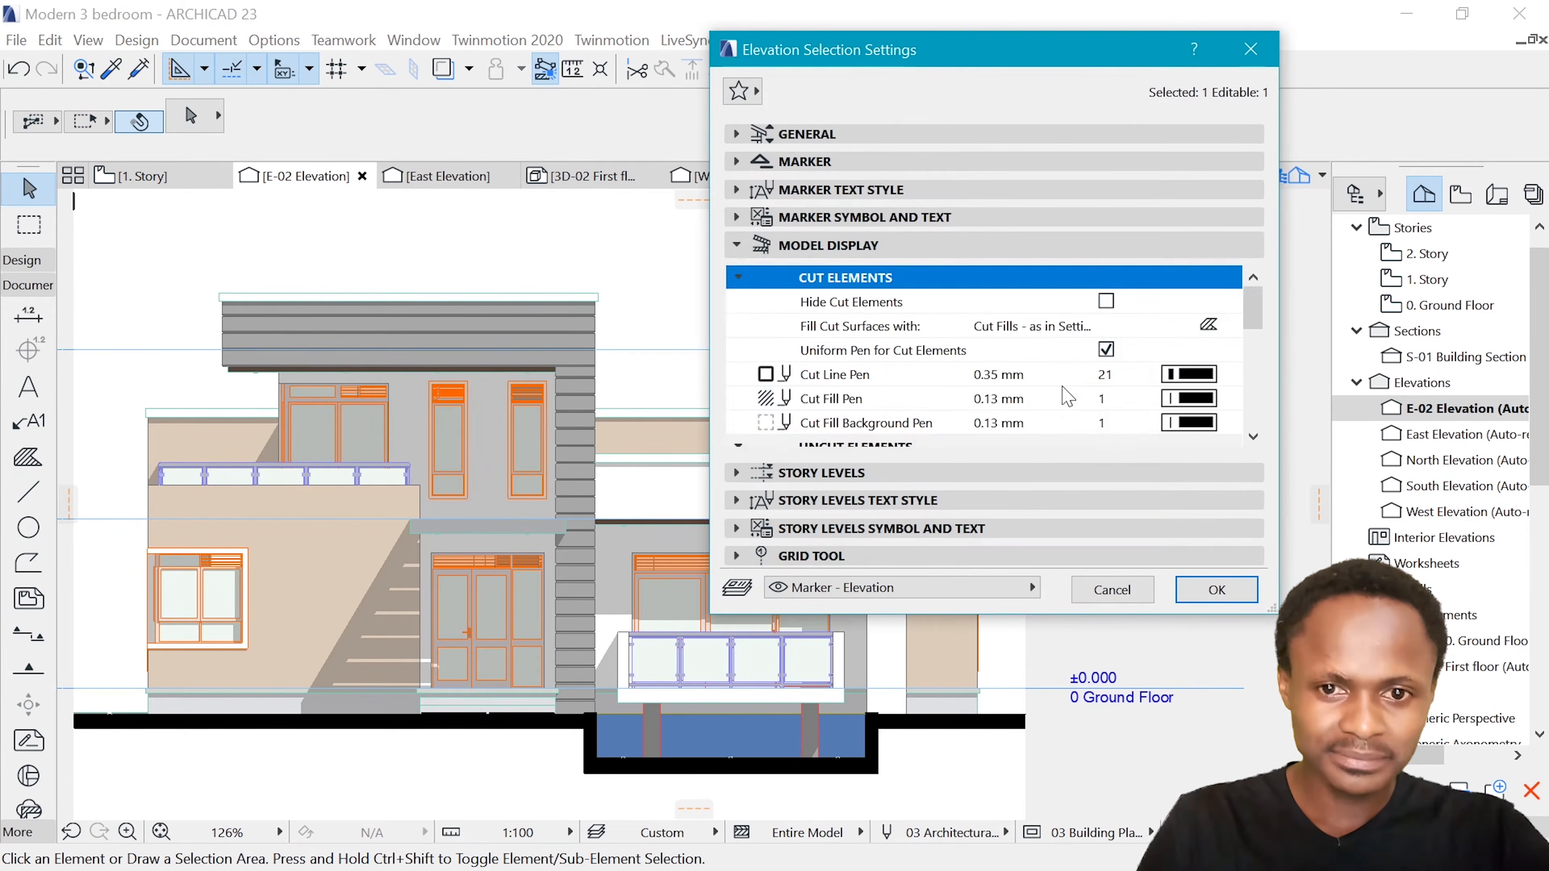
scroll(1122, 366, "down", 3)
left_click(1106, 350)
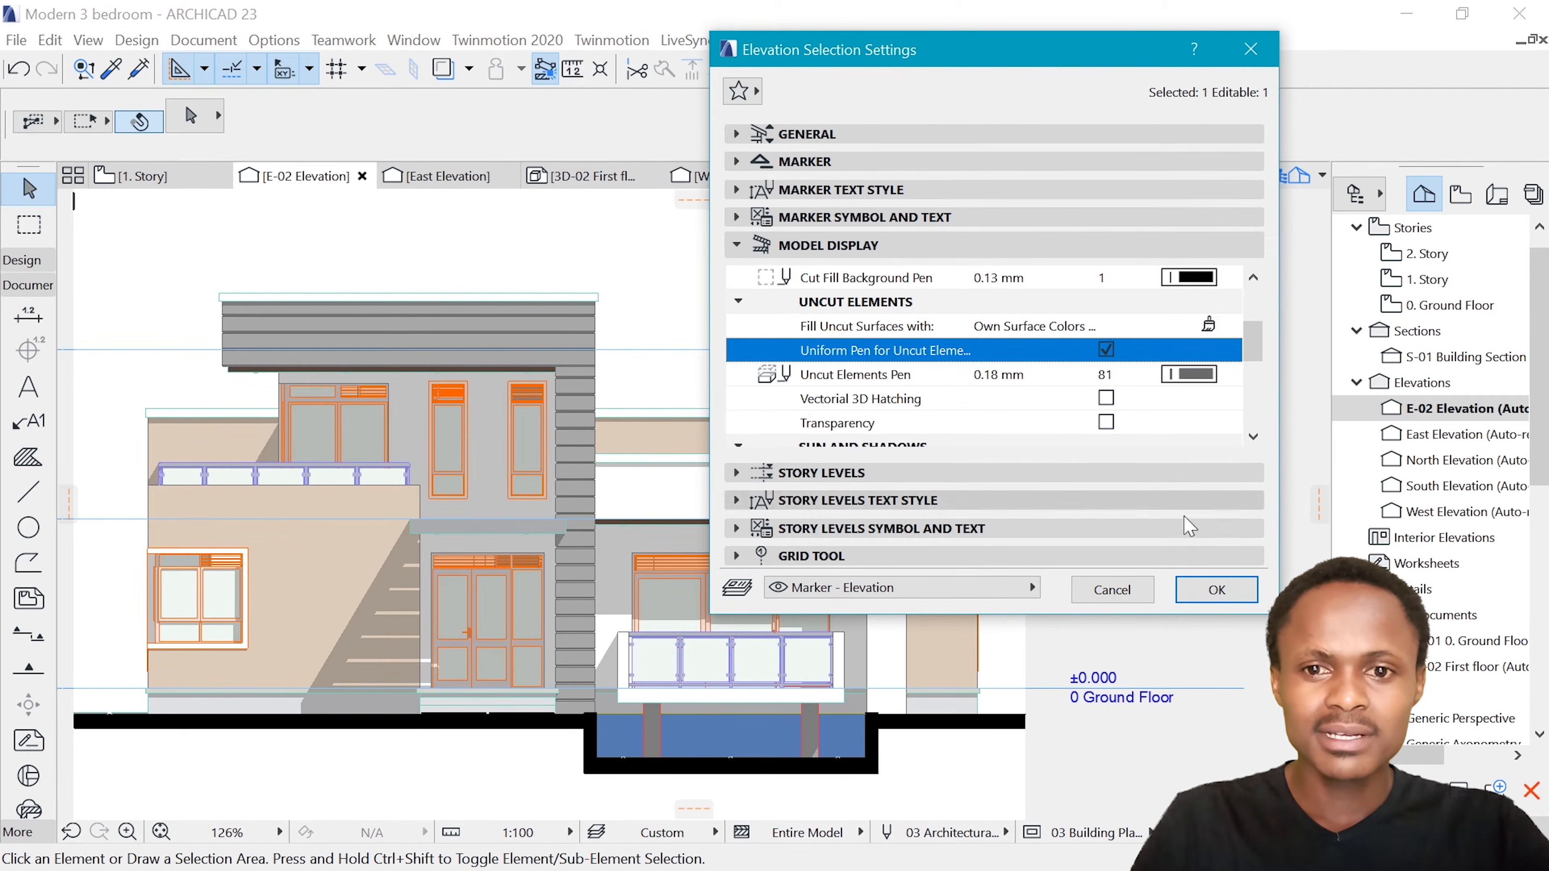
left_click(1216, 590)
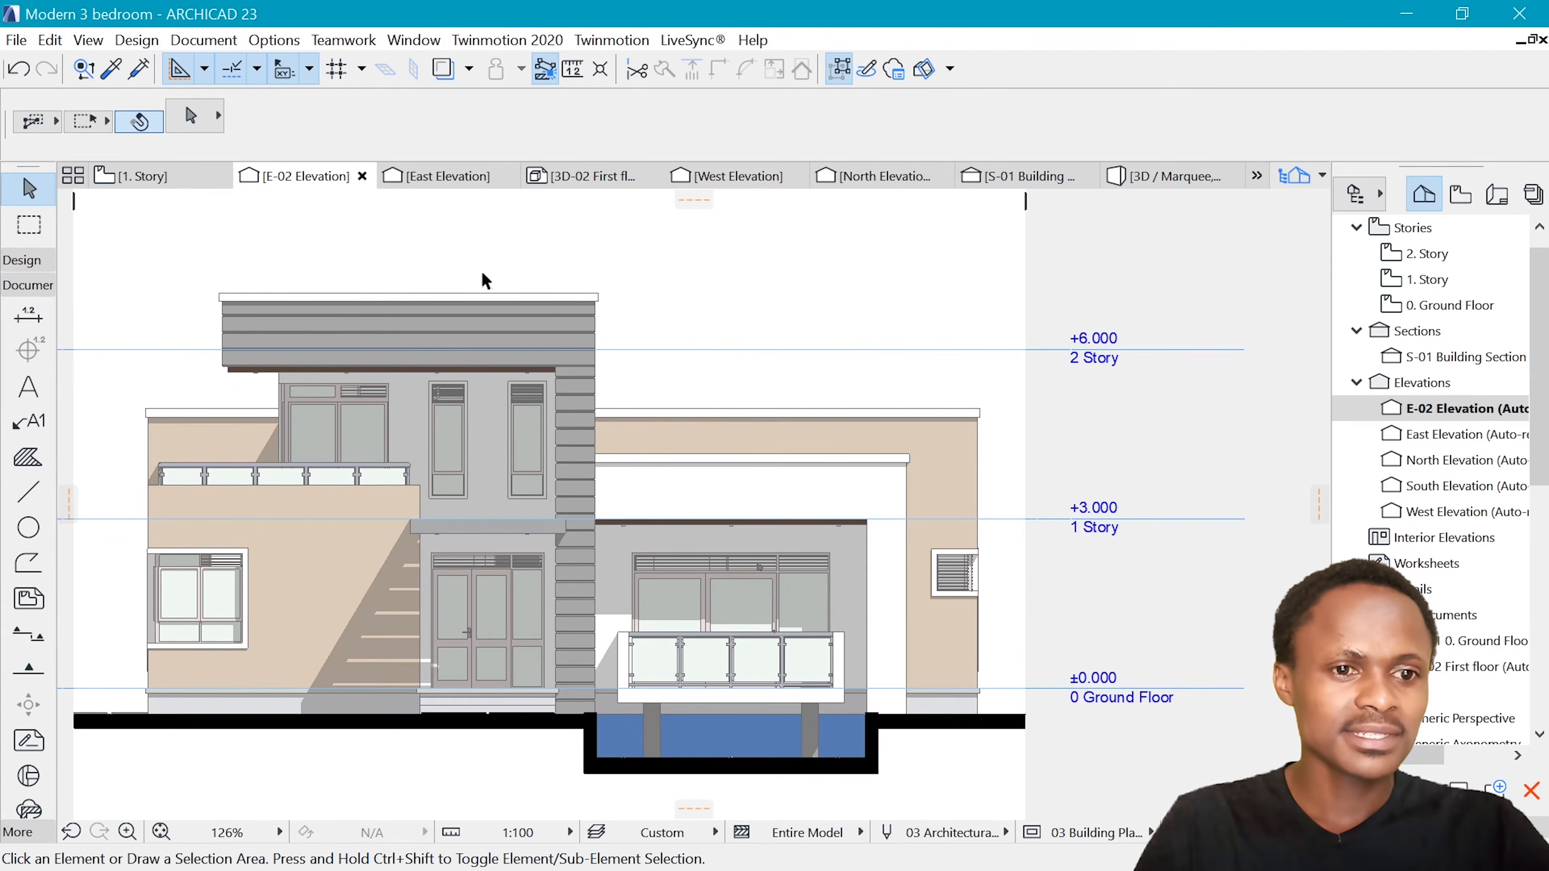
scroll(991, 575, "down", 2)
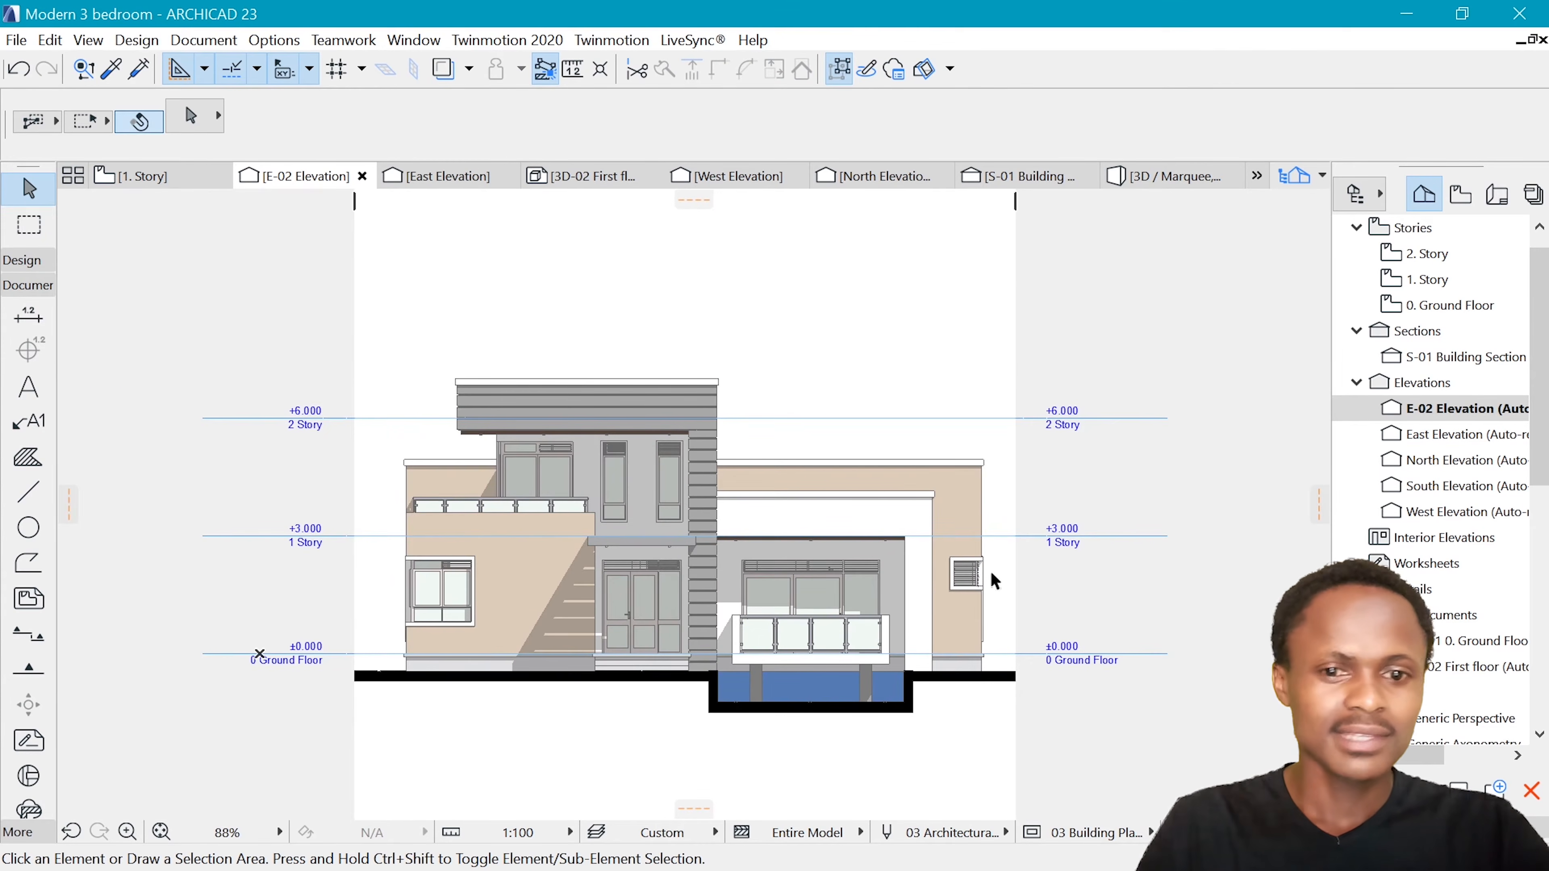
key("Escape")
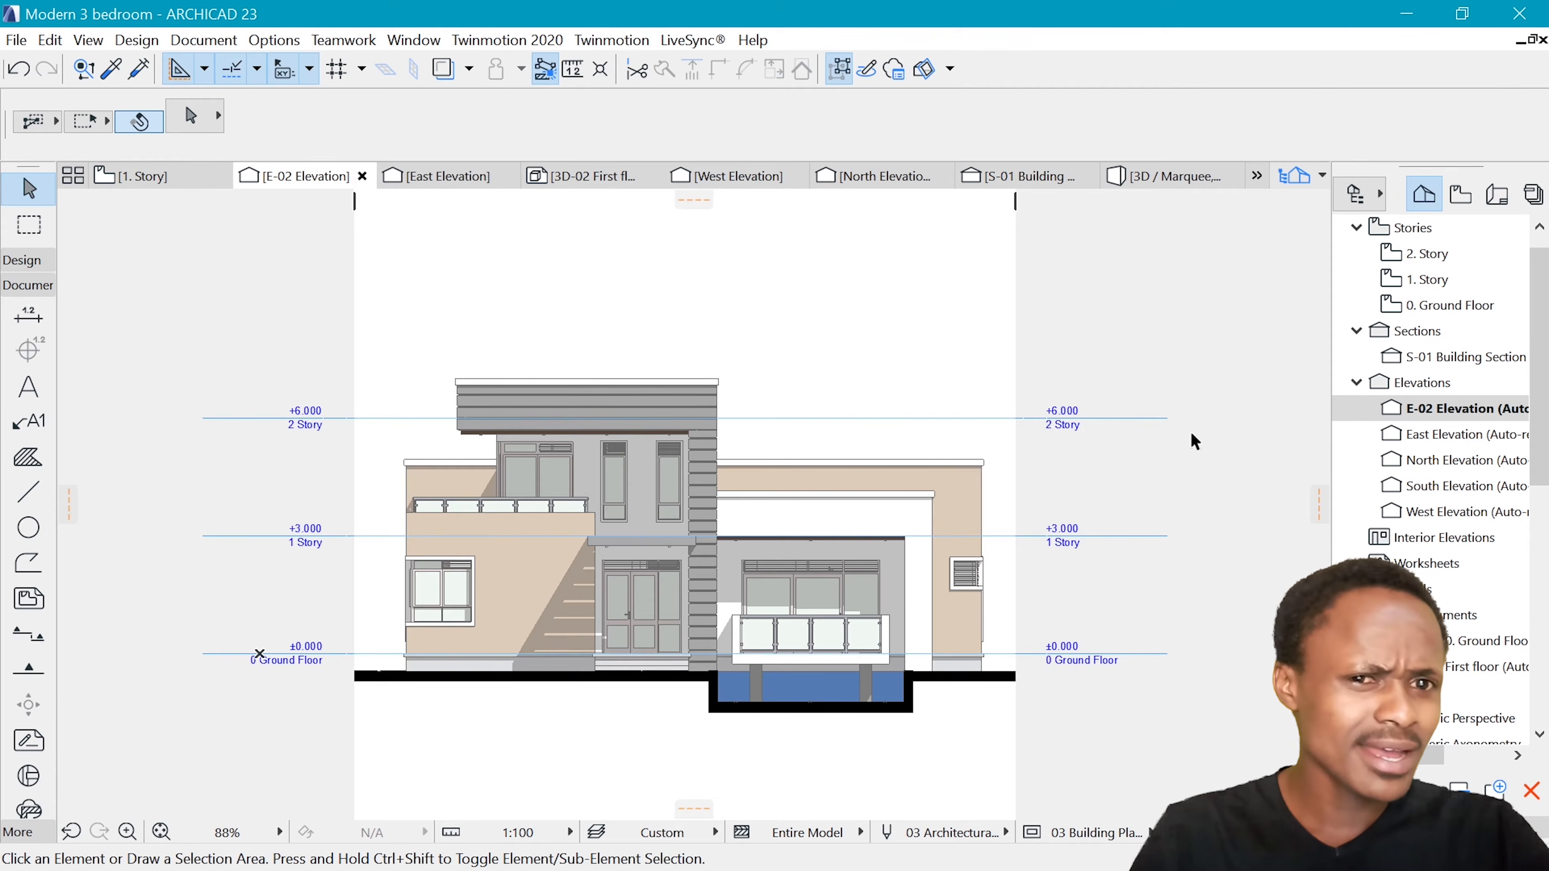
scroll(905, 311, "up", 2)
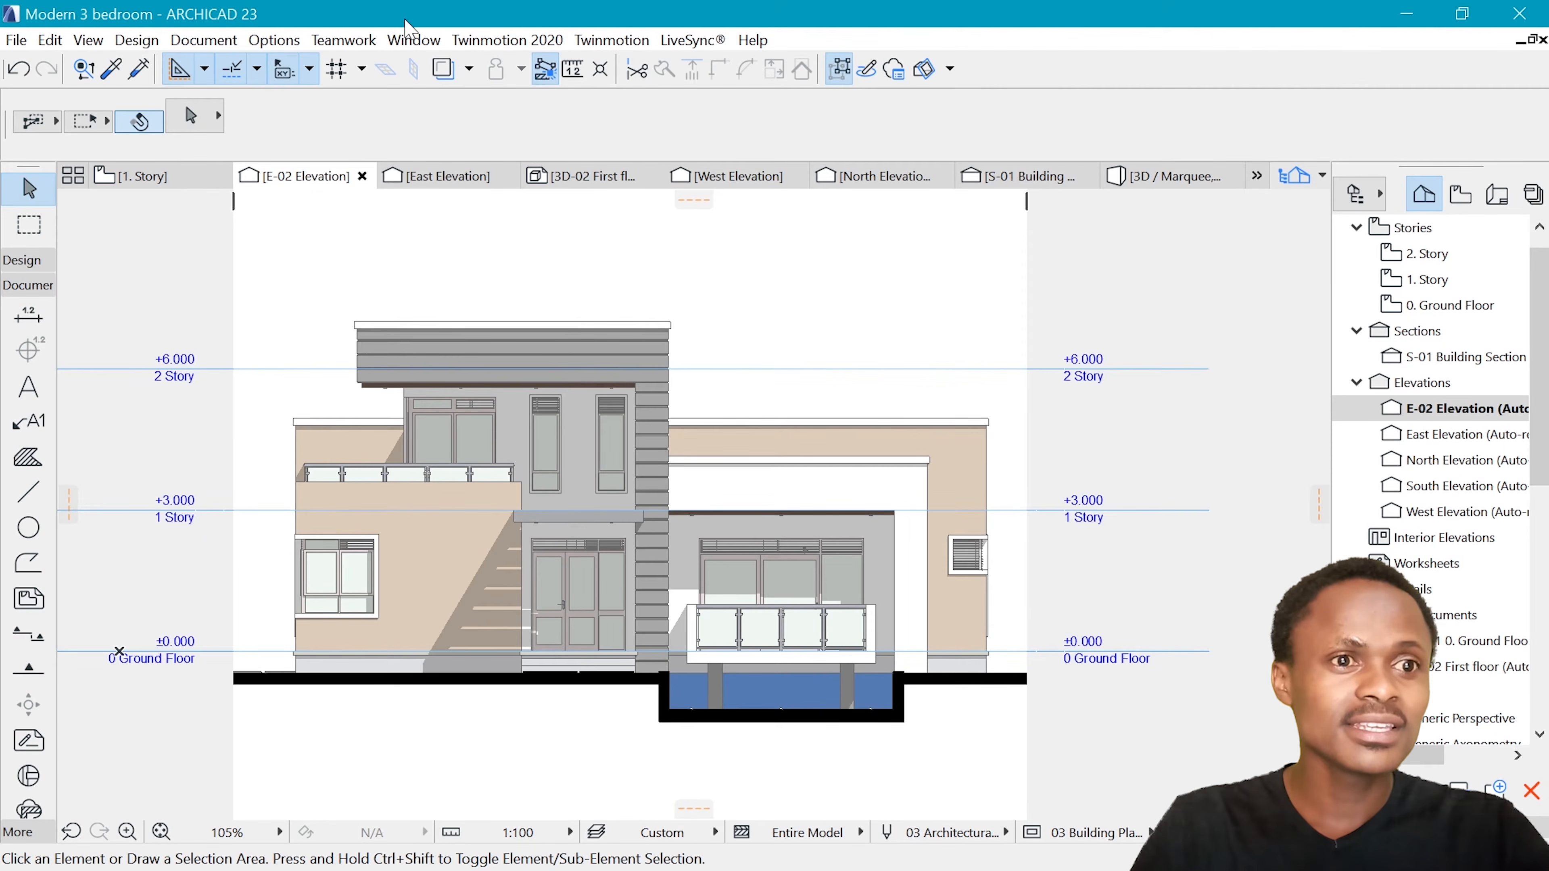
Open the surface attributes, choose Paint - Light Gray, darken its surface colour to RGB 138, 138, 138 and apply the change
left_click(284, 42)
mouse_move(332, 67)
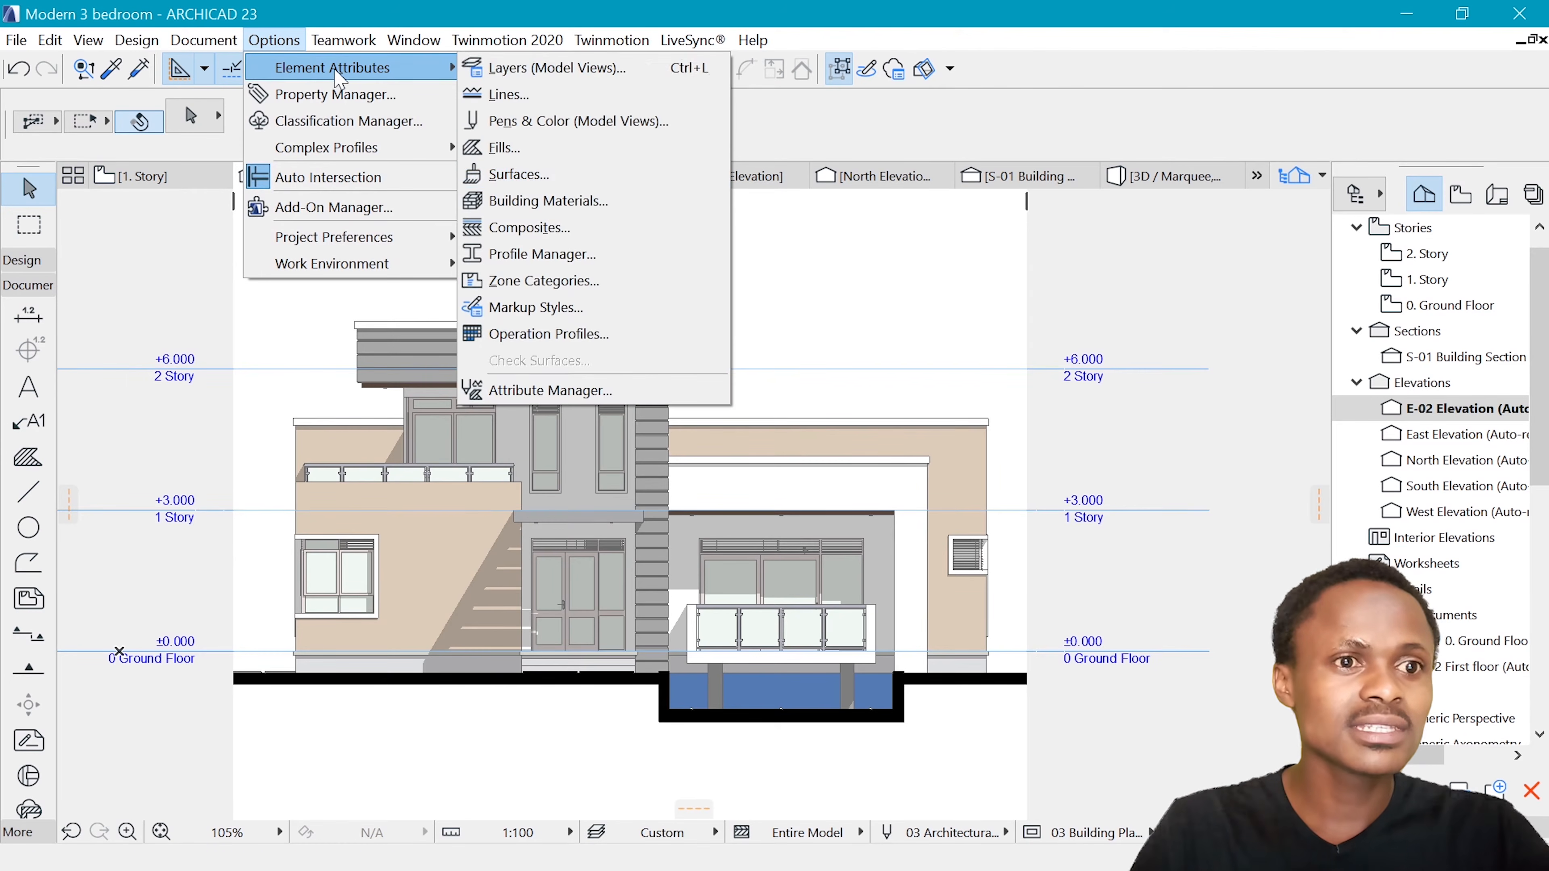
left_click(554, 201)
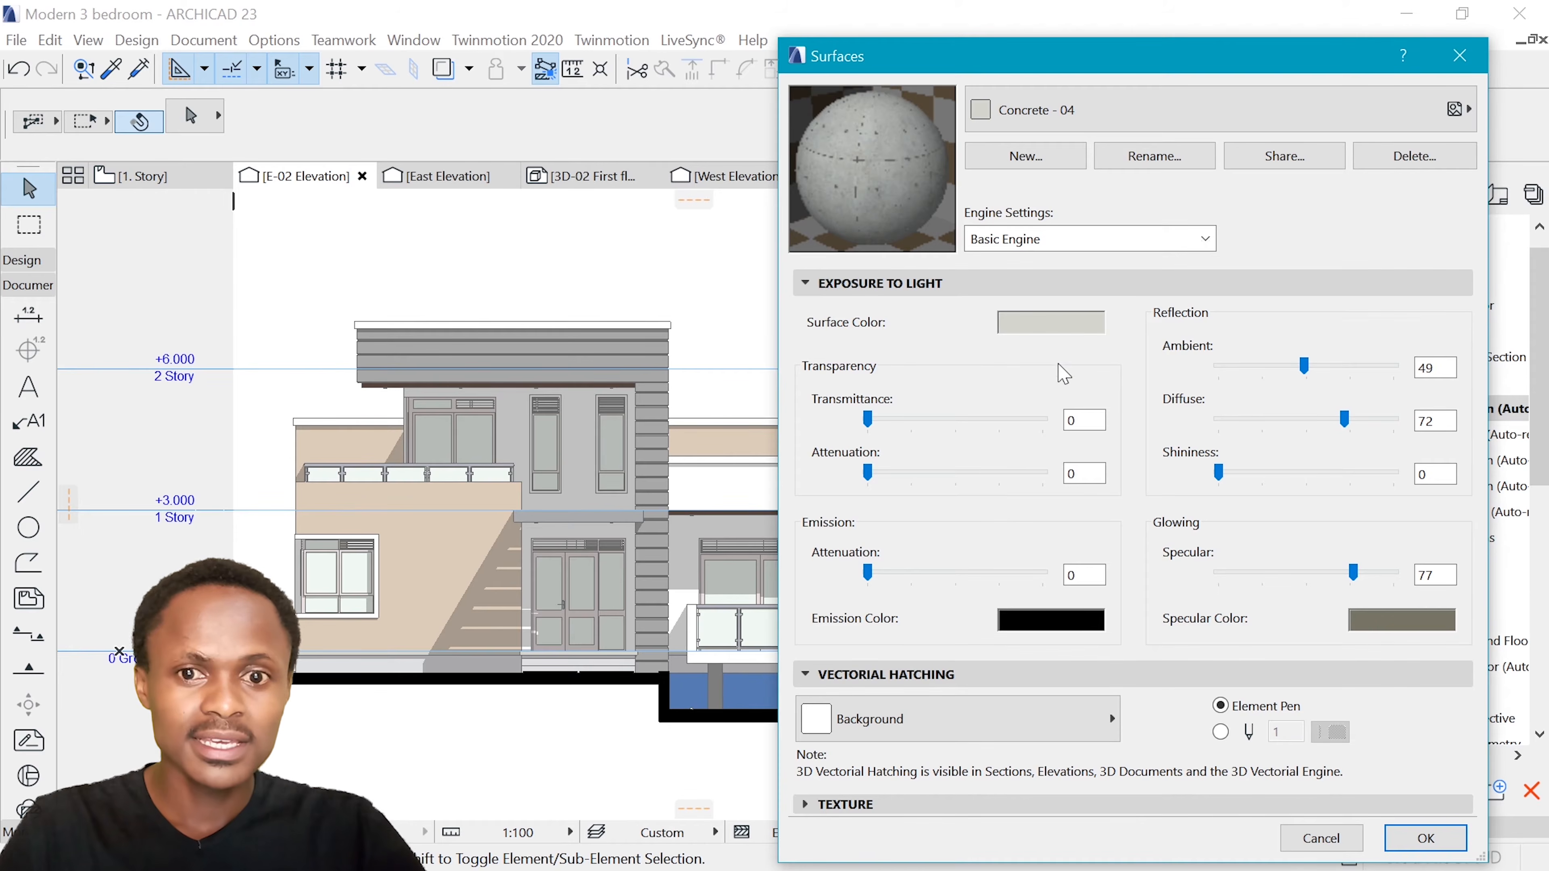
left_click(1071, 321)
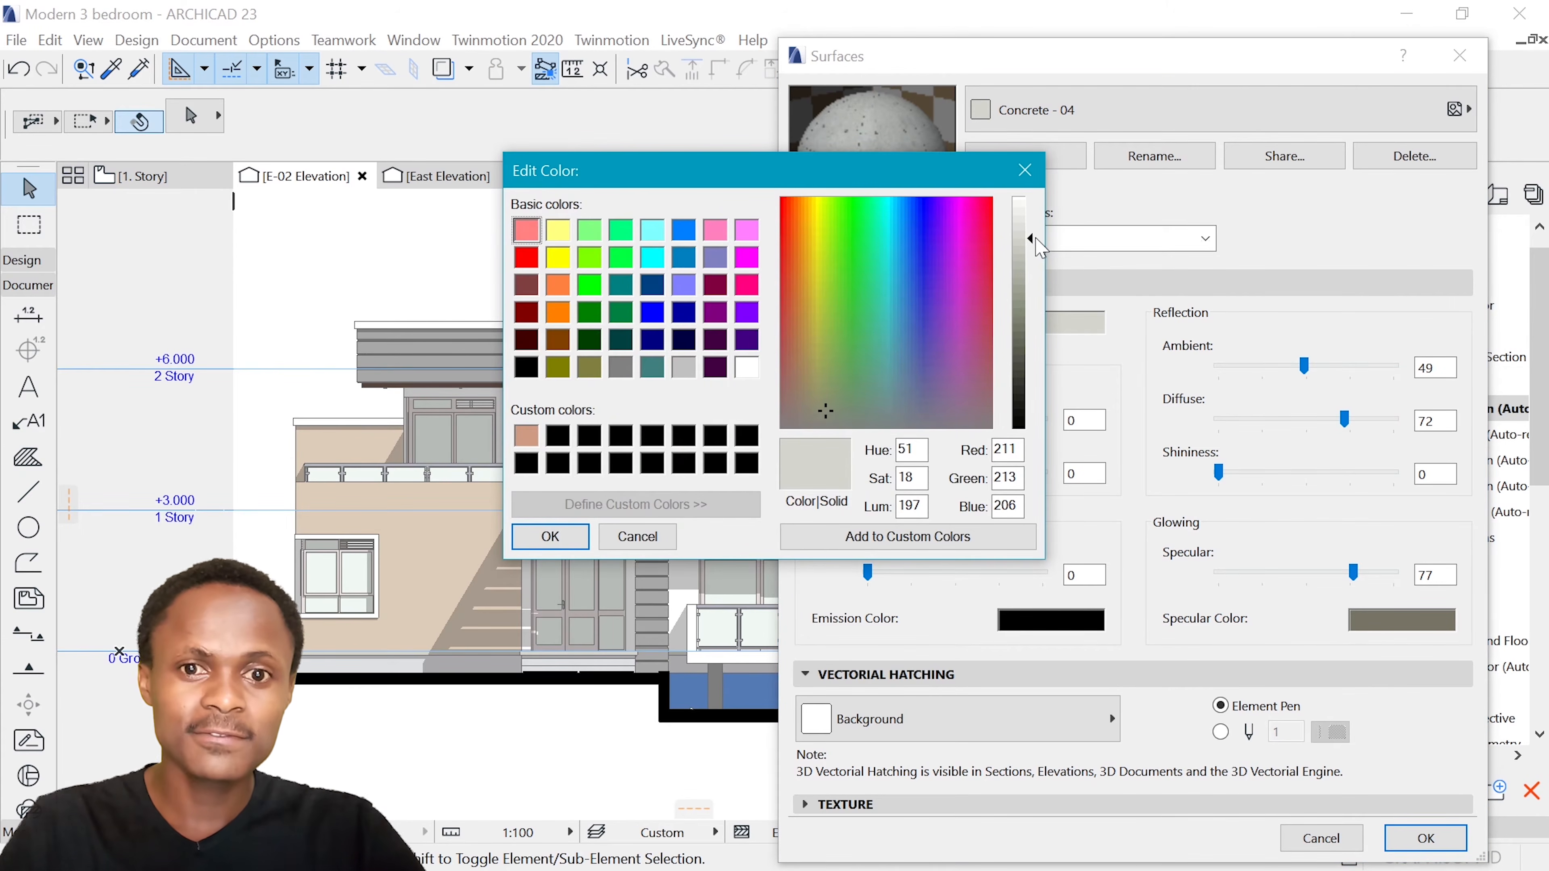
left_click(1025, 171)
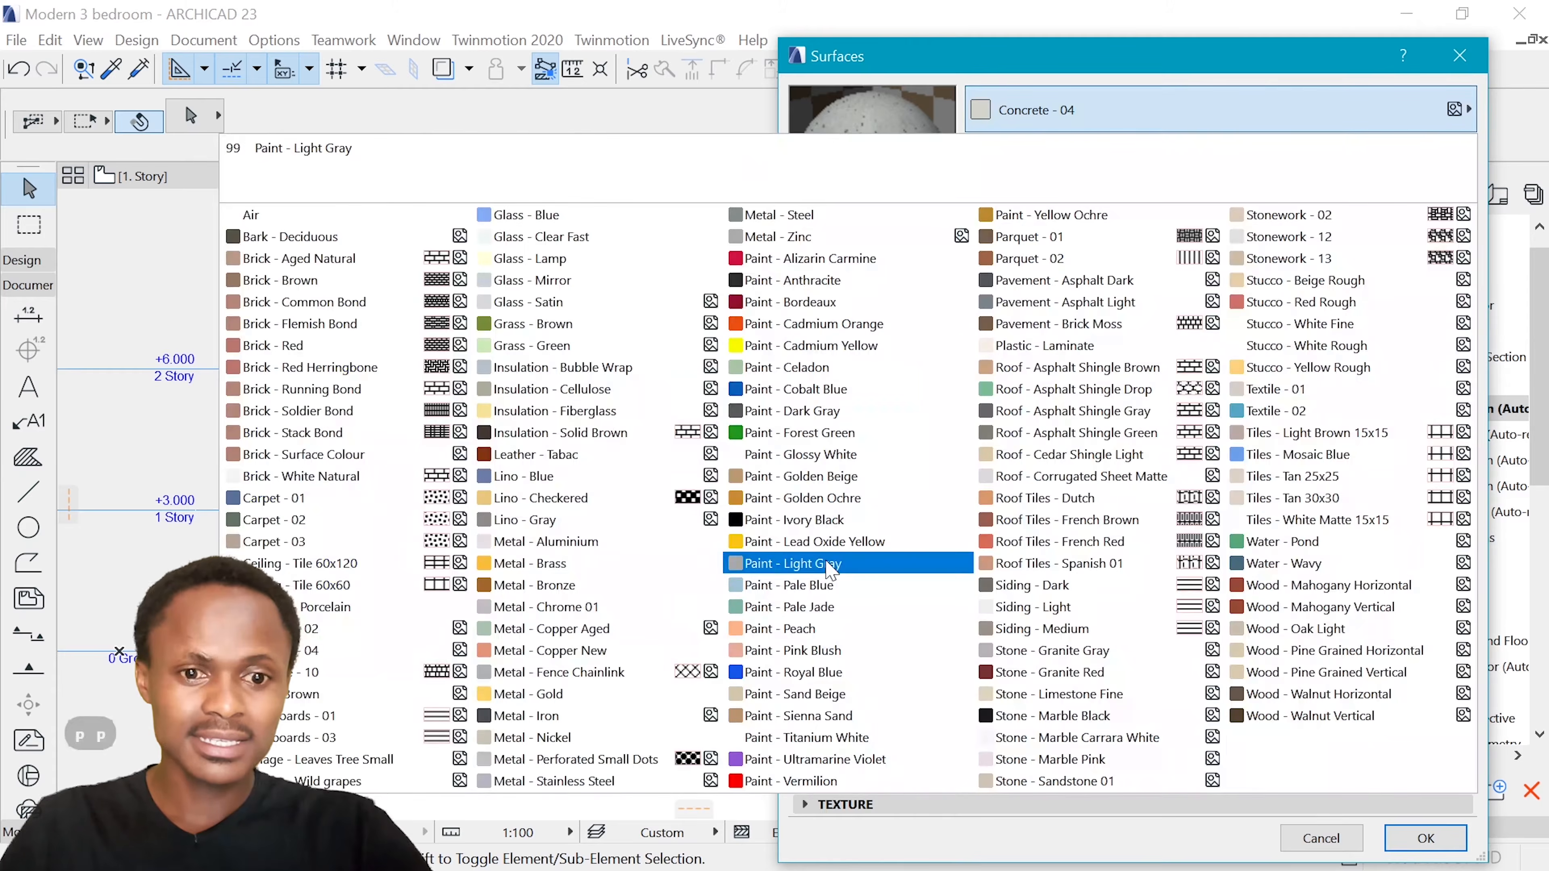
left_click(824, 561)
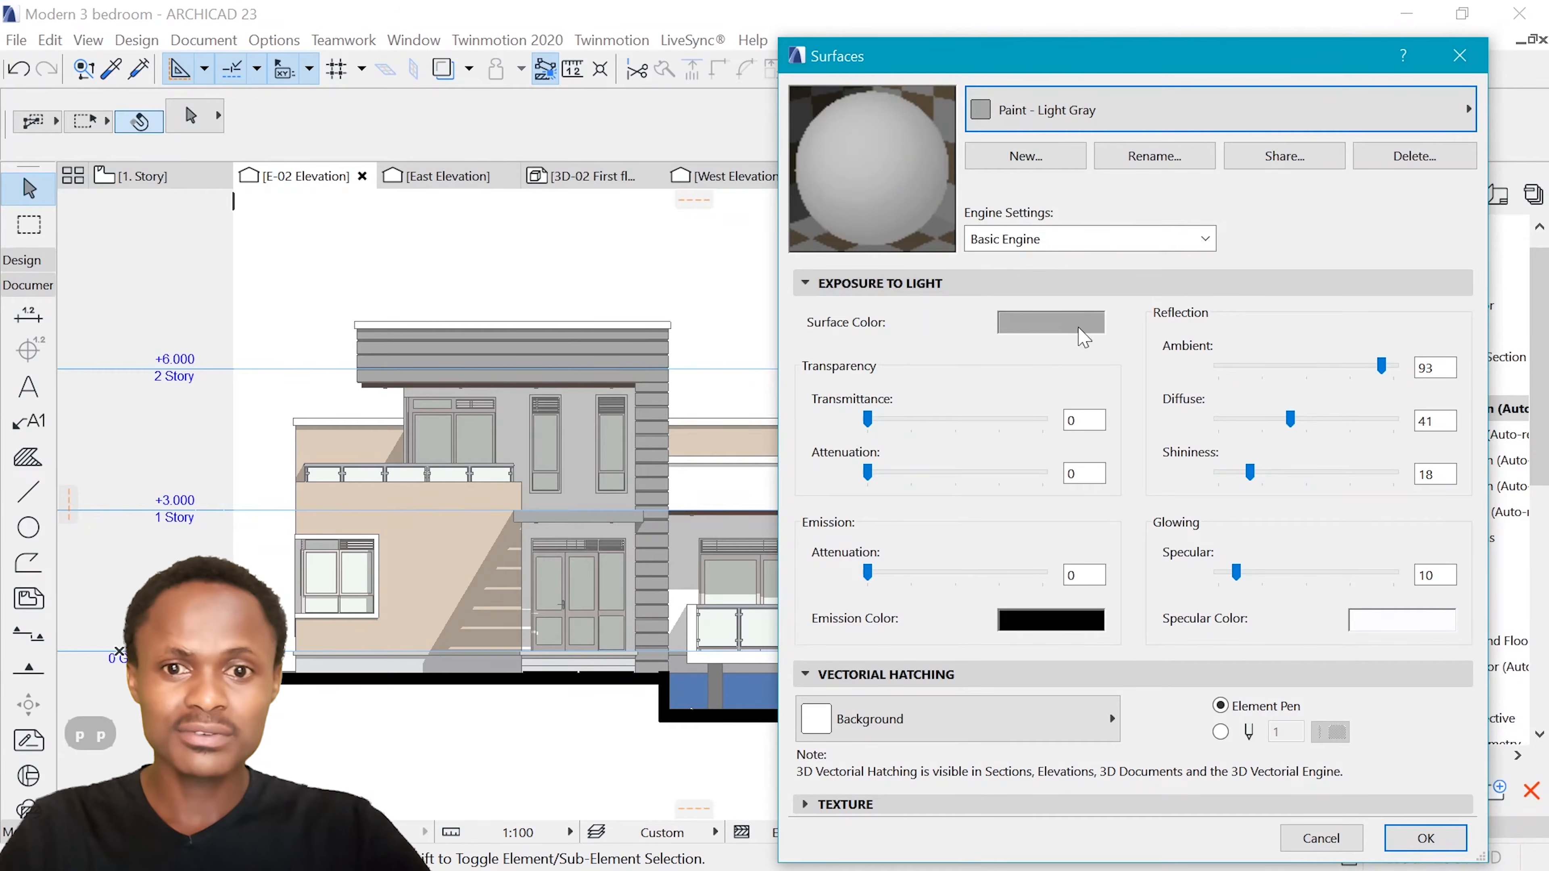
left_click(1085, 330)
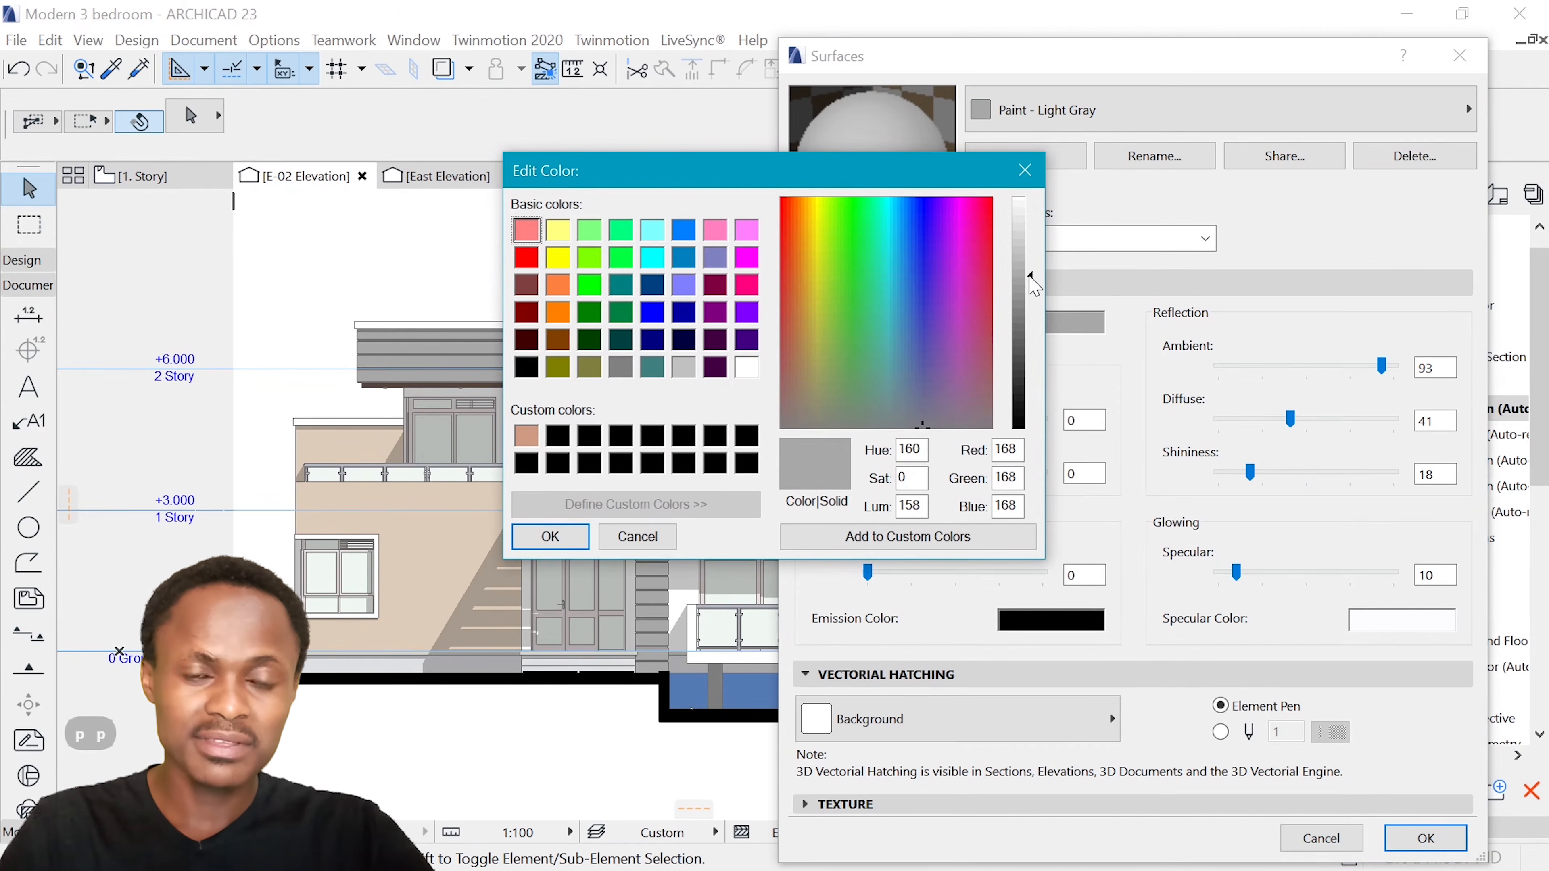
left_click_drag(1032, 285, 1033, 313)
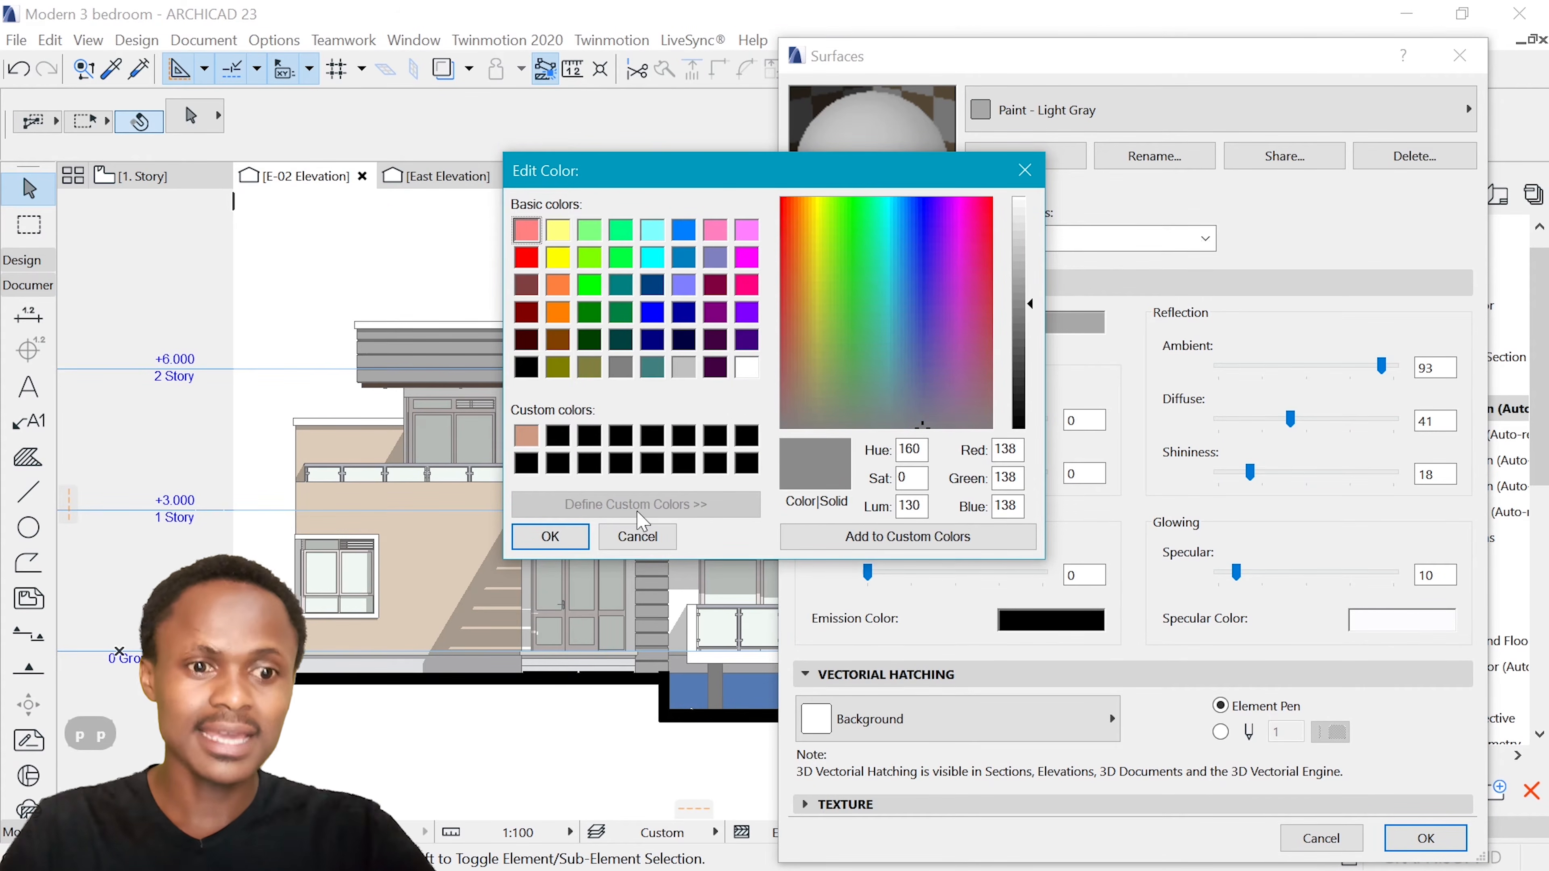
left_click(550, 537)
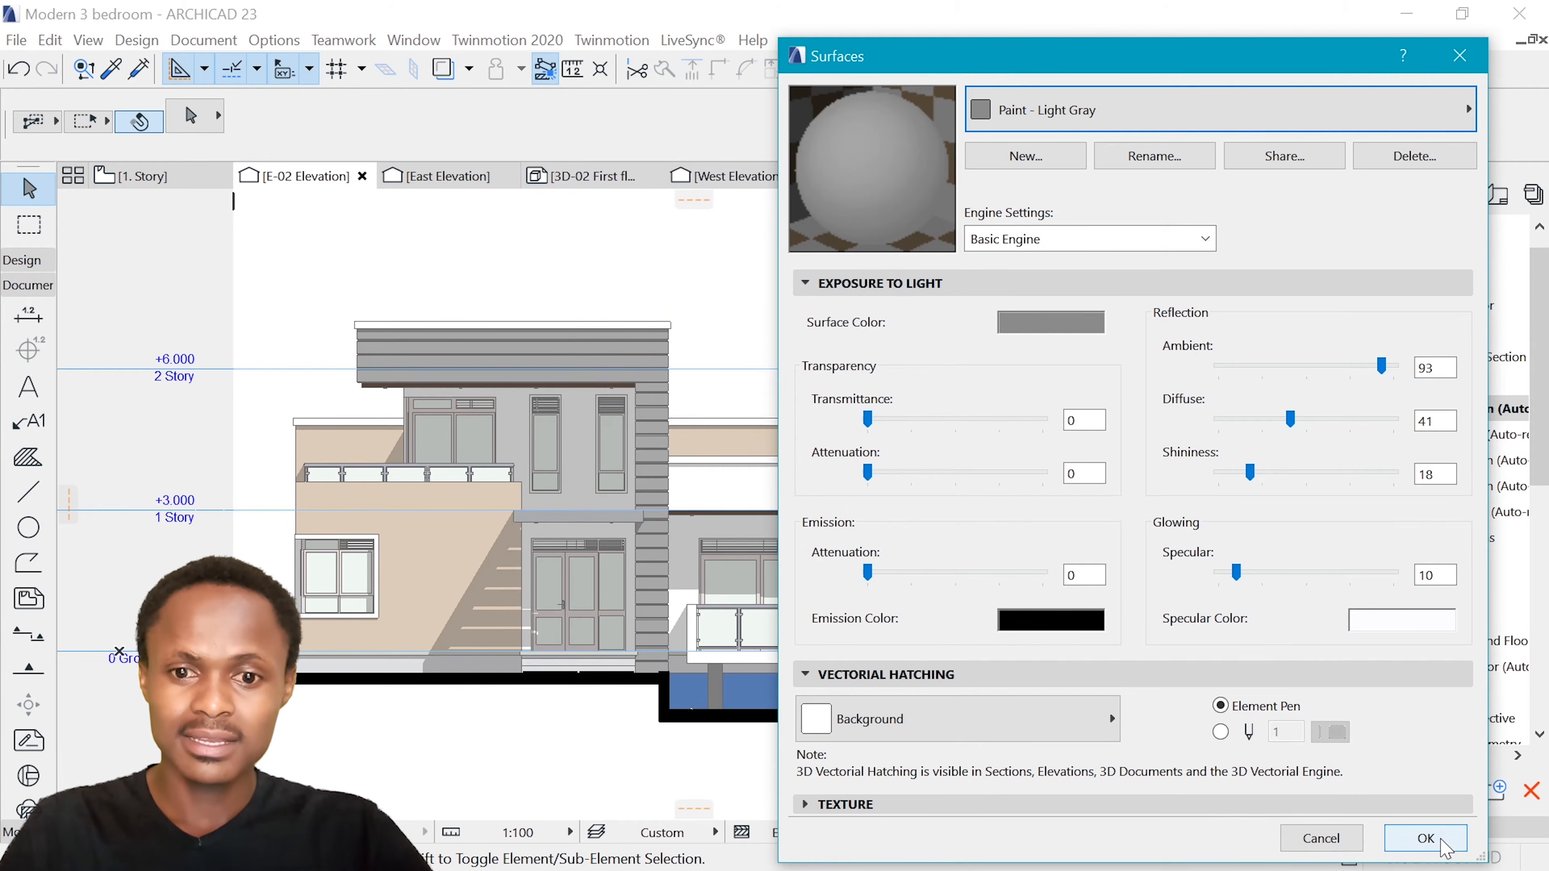
left_click(1444, 848)
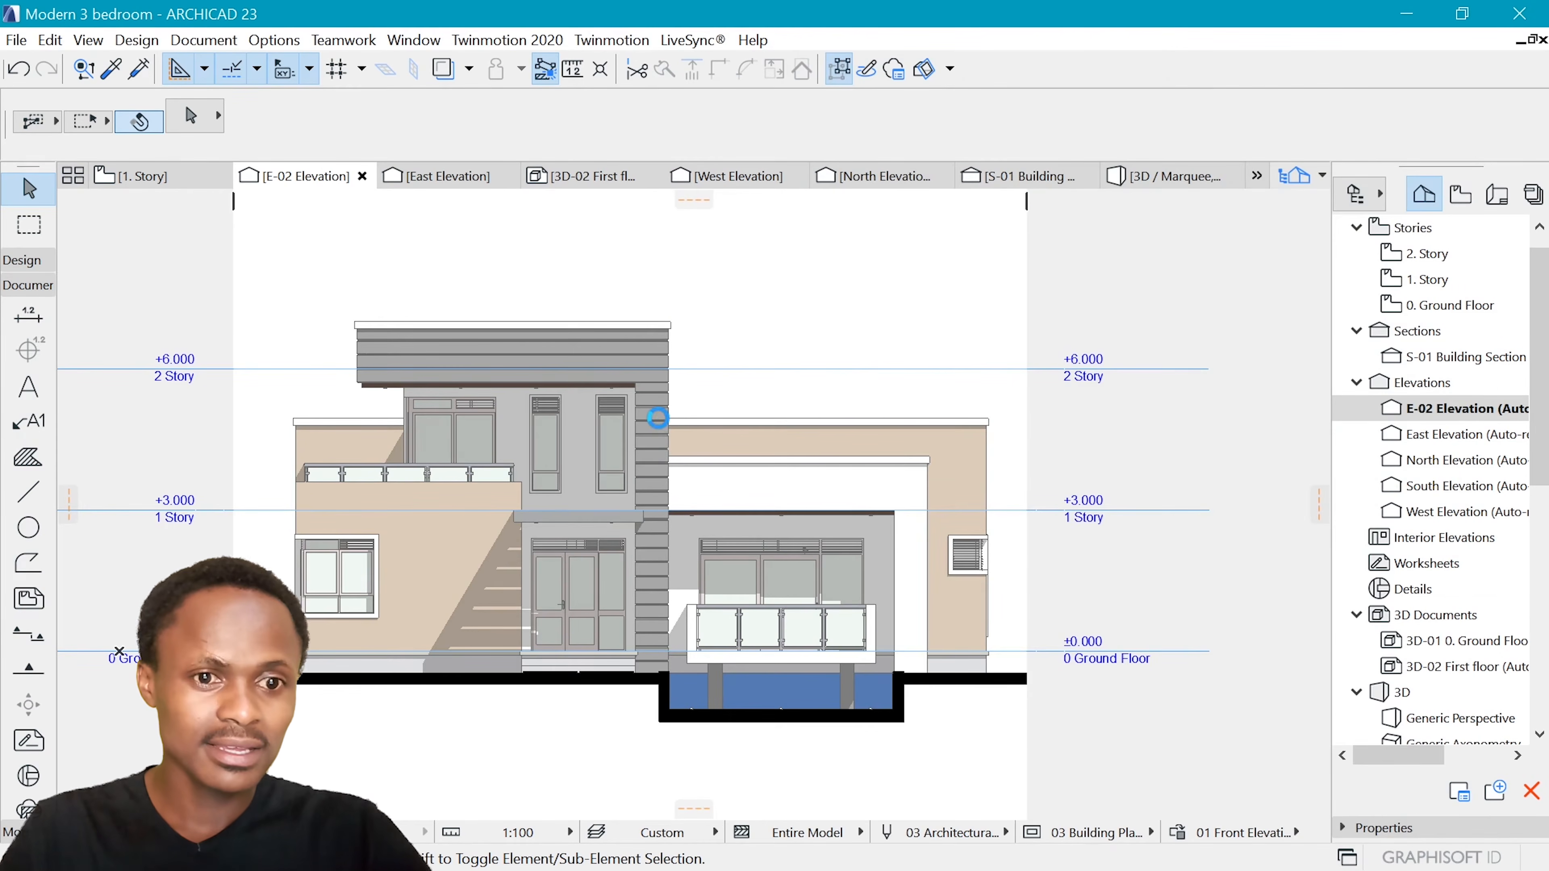
Reopen the surface attributes, set Paint - Light Gray's surface colour to RGB 159, 159, 159 and apply it to the elevation
scroll(509, 421, "down", 3)
scroll(490, 433, "up", 4)
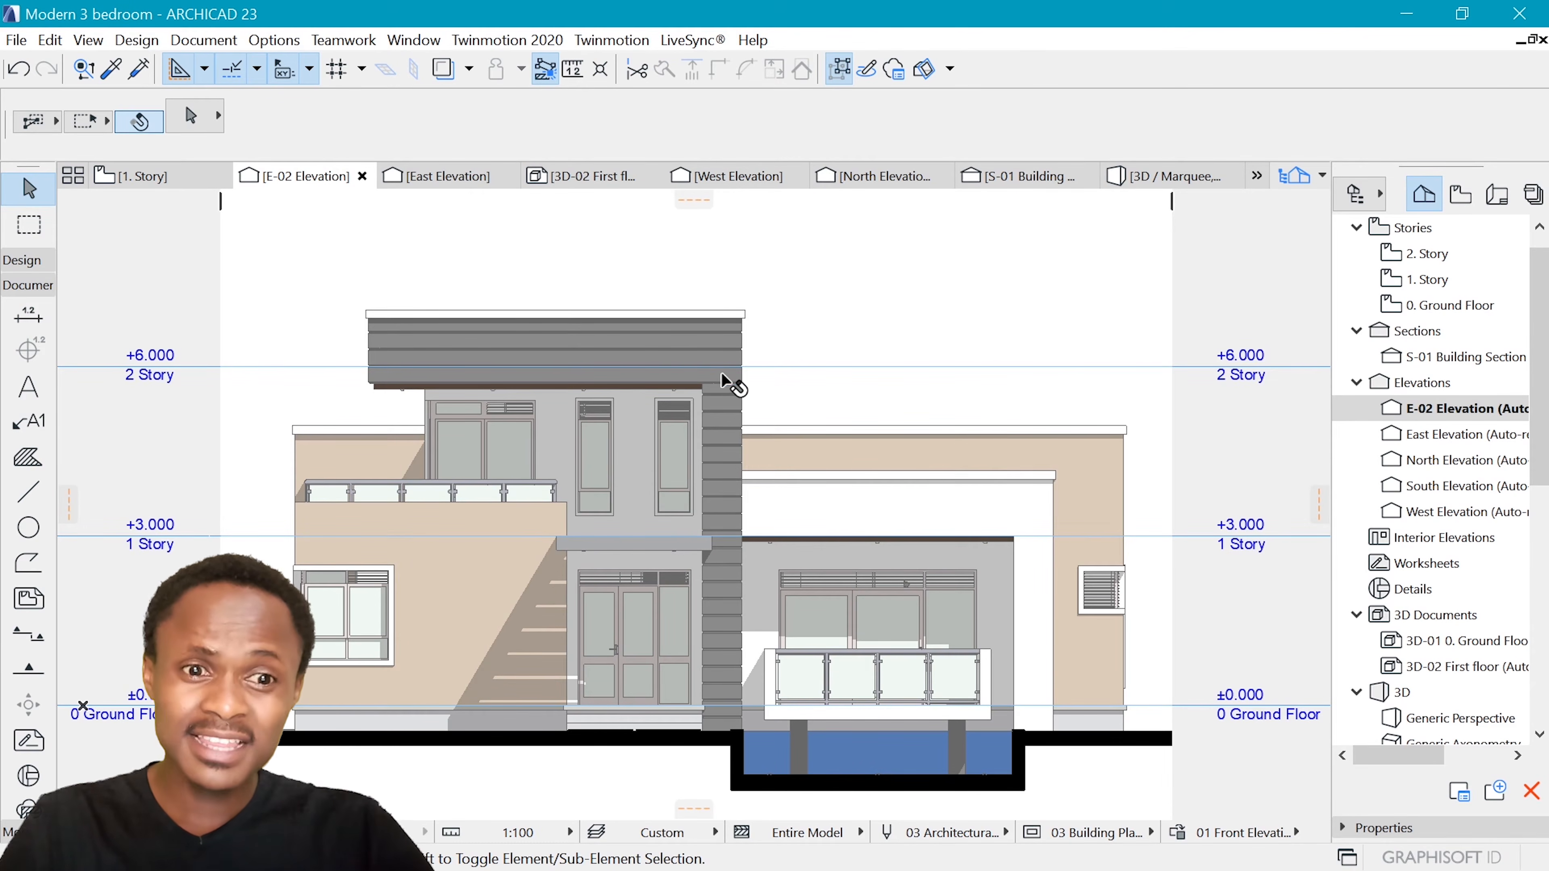
scroll(754, 543, "up", 1)
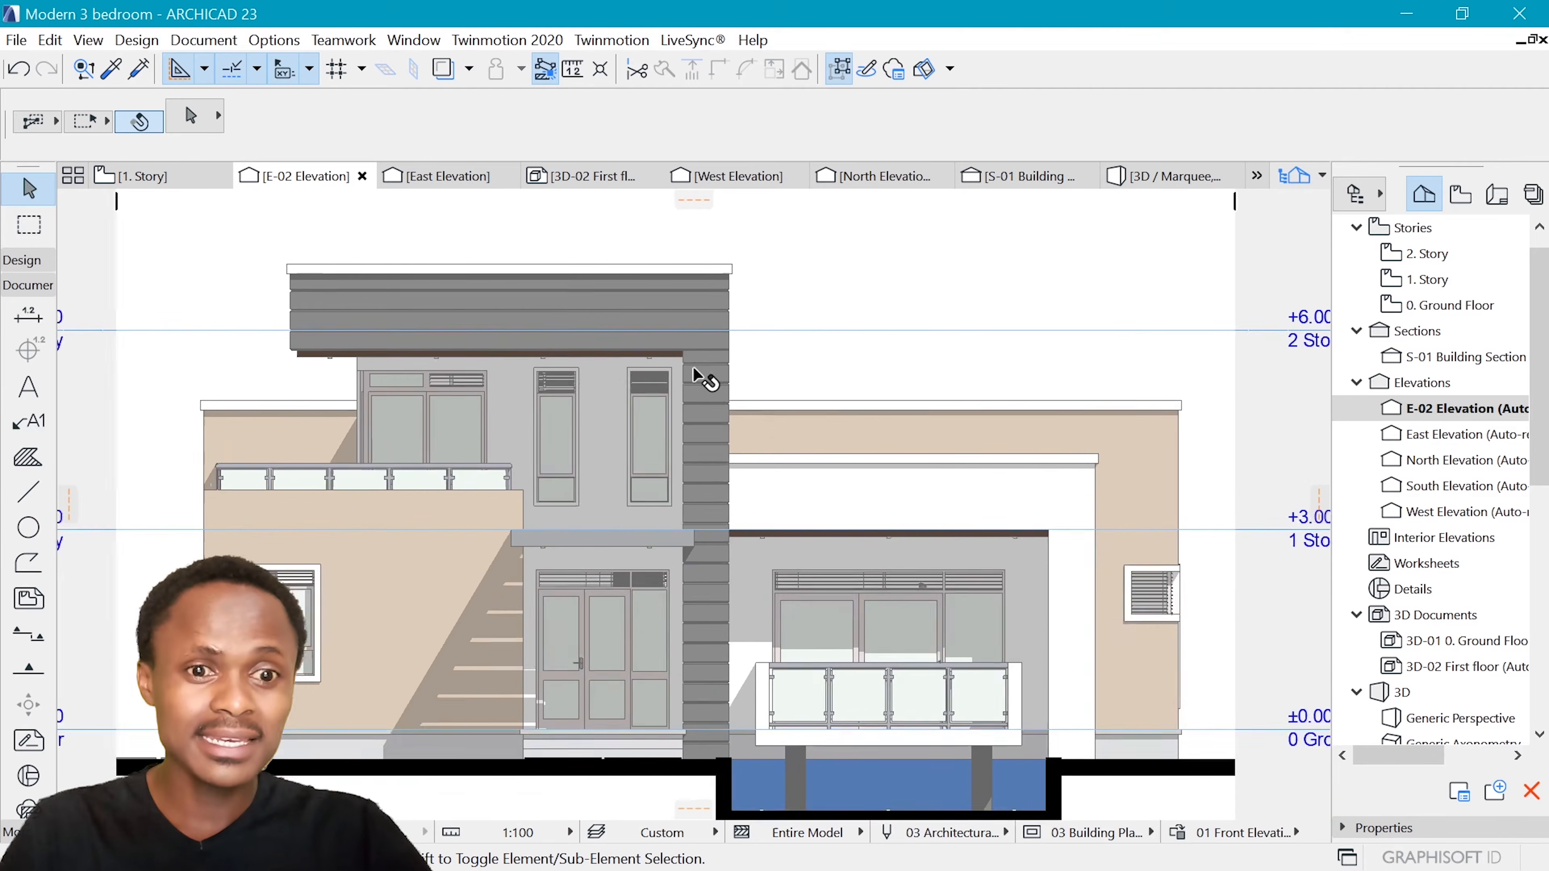
left_click(274, 39)
key("Escape")
key("Escape")
left_click(274, 39)
mouse_move(342, 67)
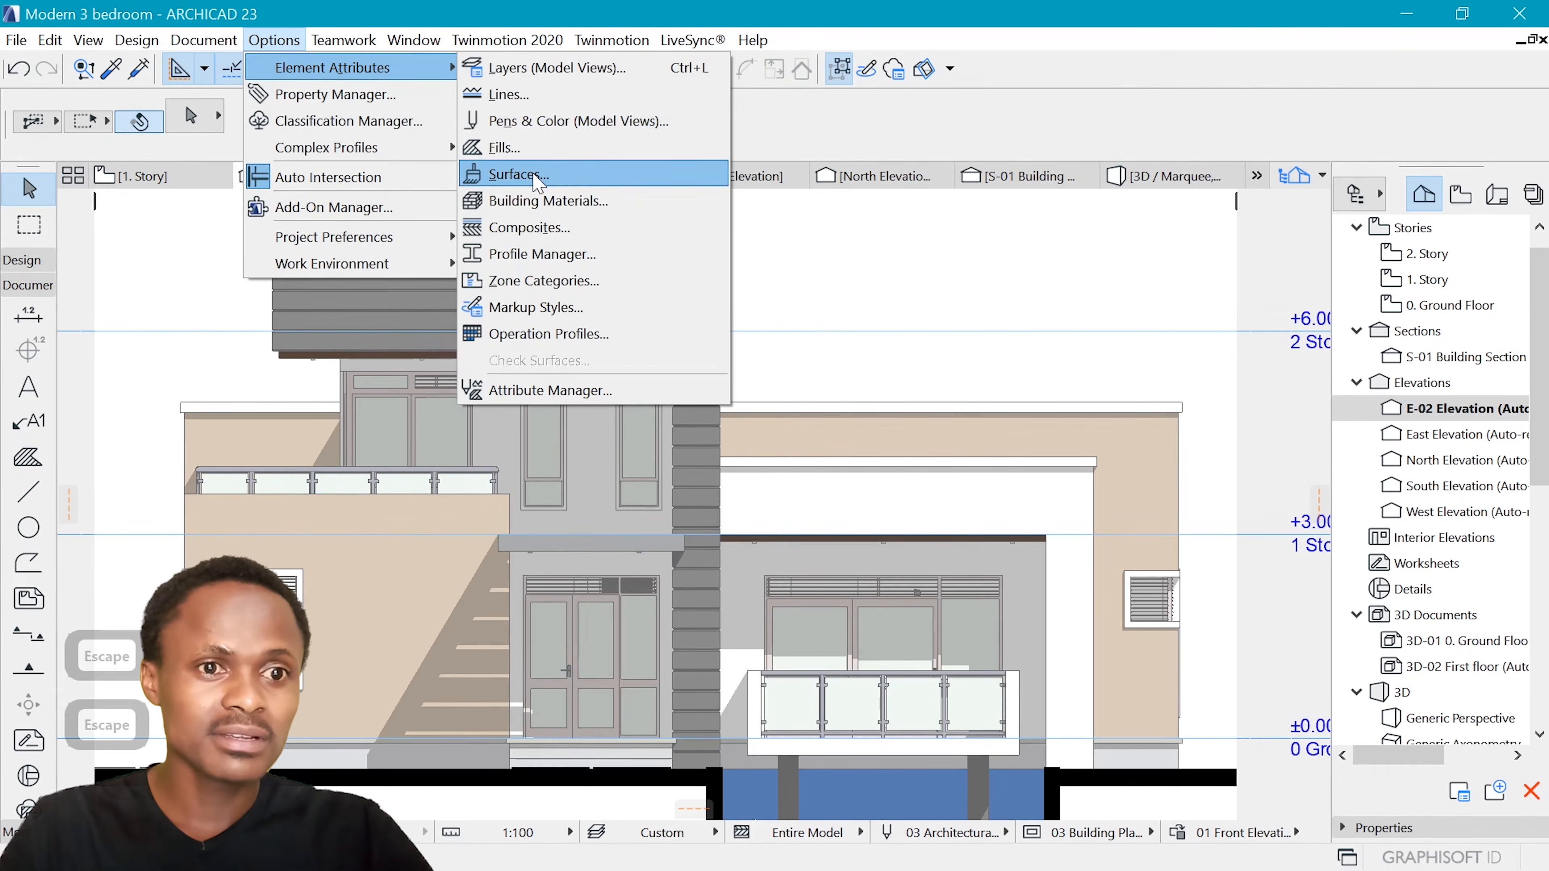
left_click(518, 174)
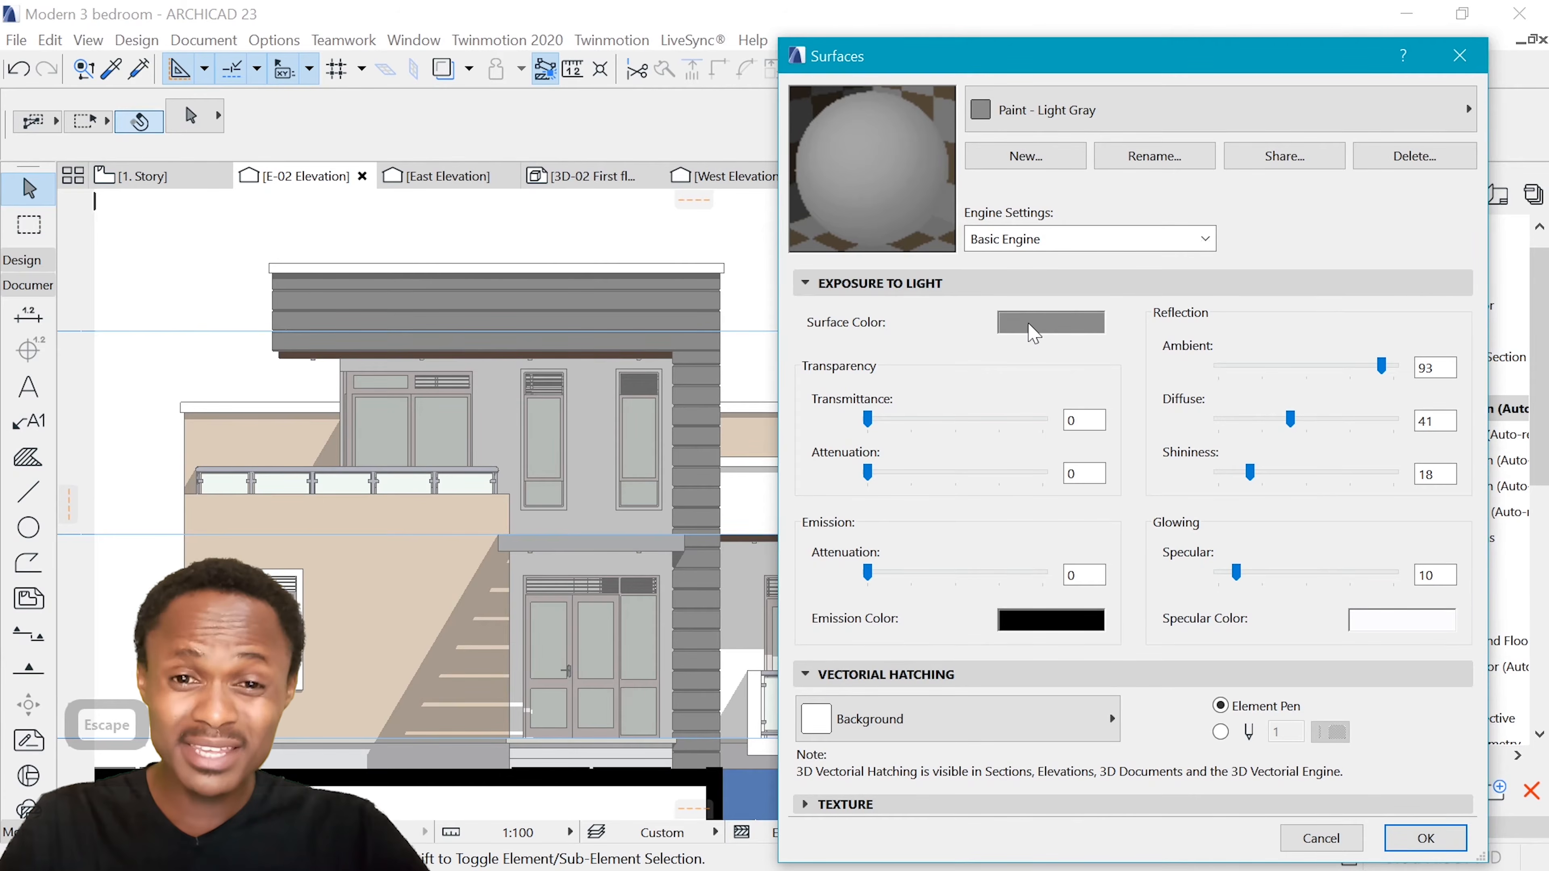
left_click(1036, 321)
left_click_drag(1032, 314, 1030, 292)
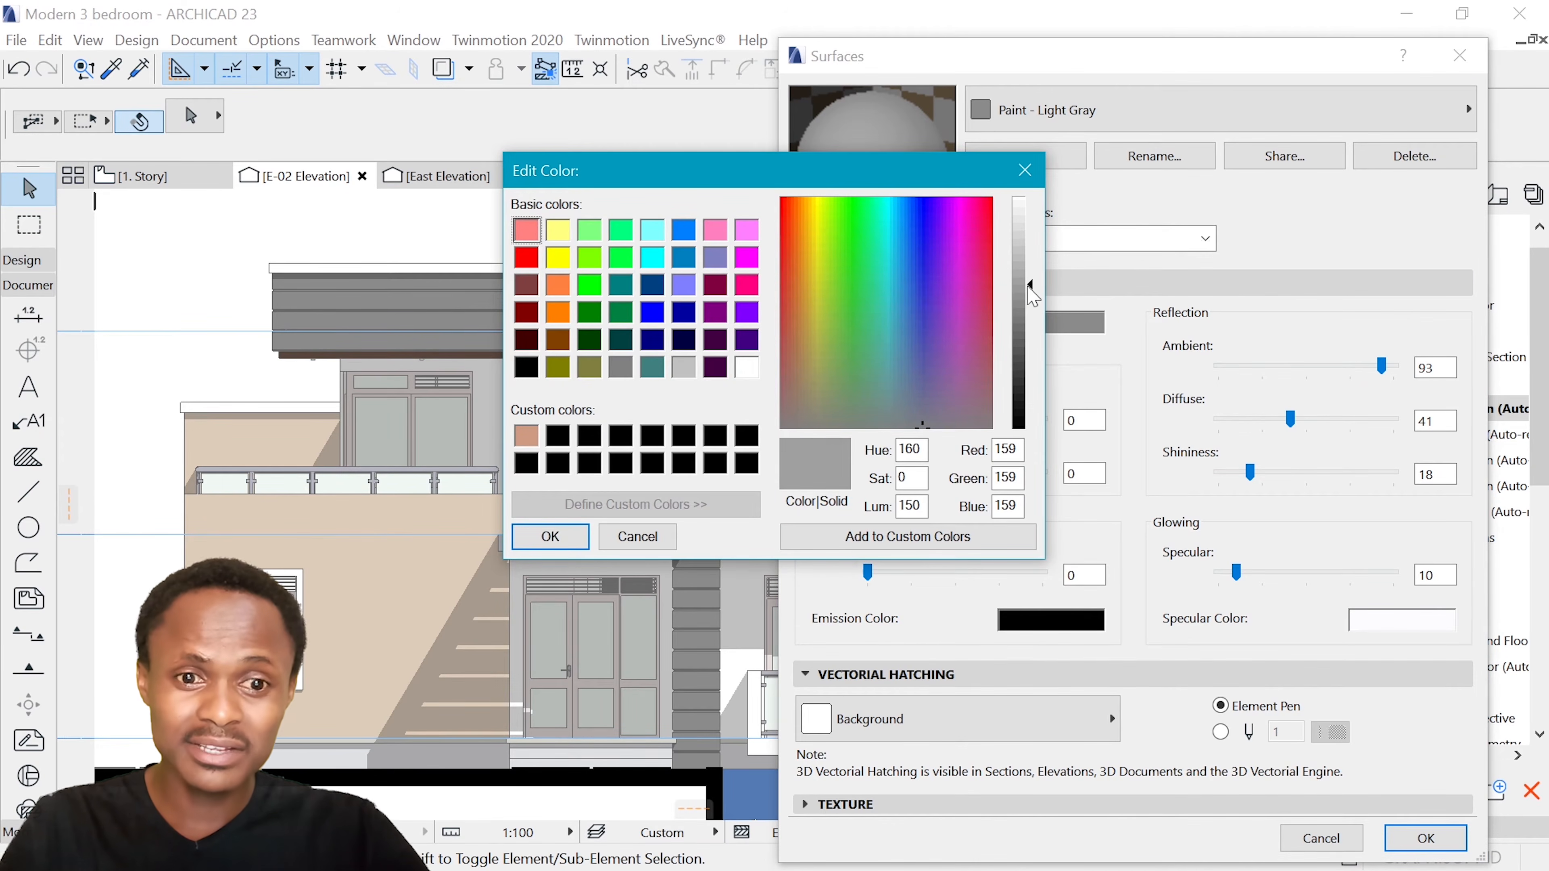
left_click(567, 533)
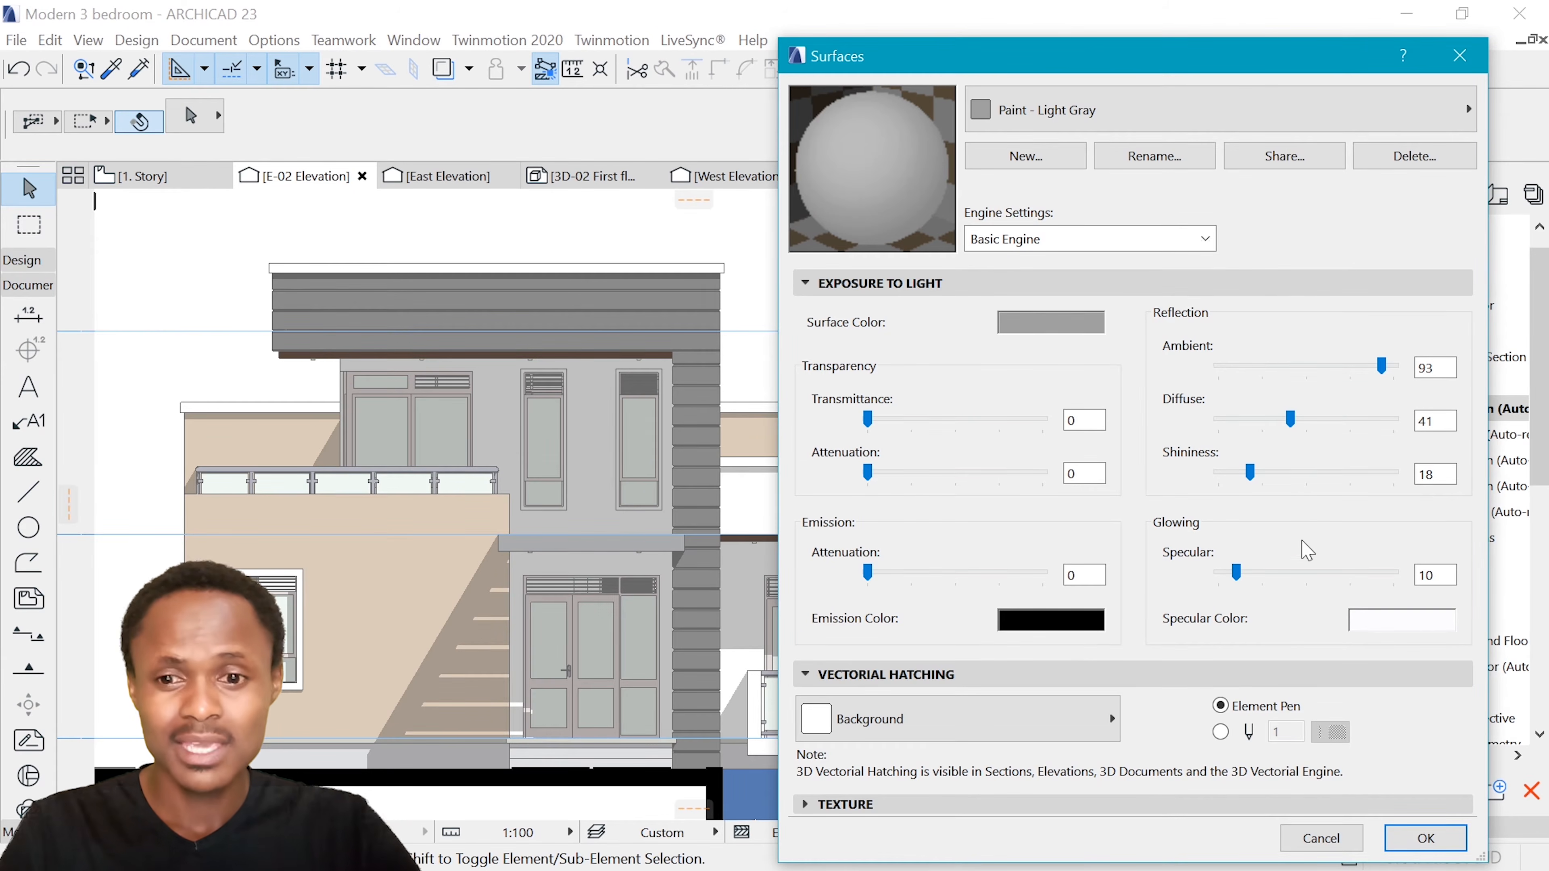
left_click(1422, 836)
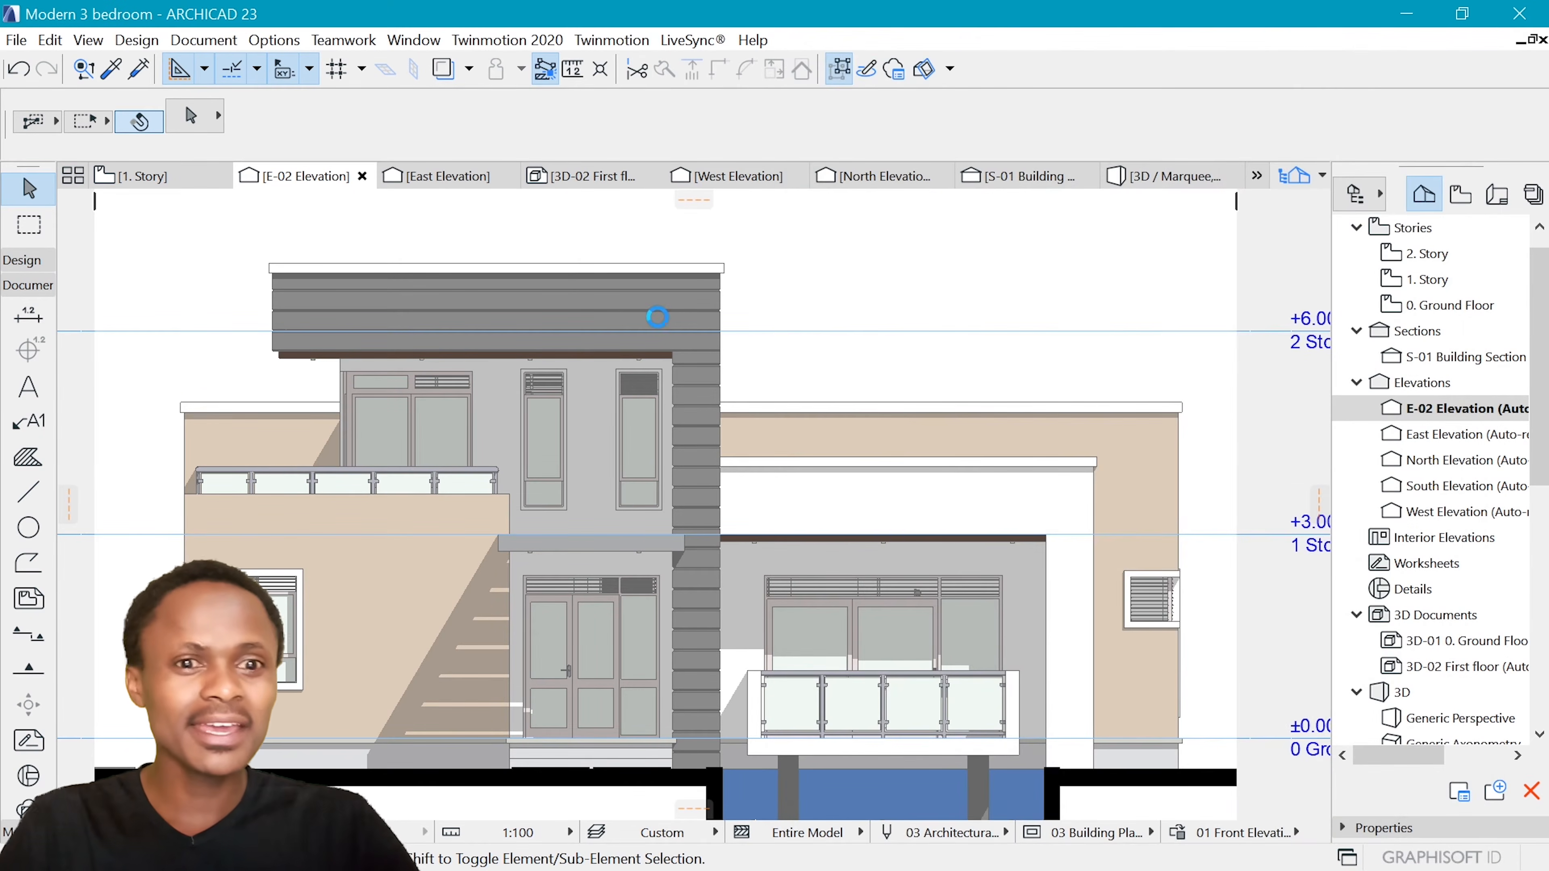
Select every element of the E-02 elevation drawing and copy the selection
scroll(634, 341, "down", 3)
scroll(623, 355, "up", 2)
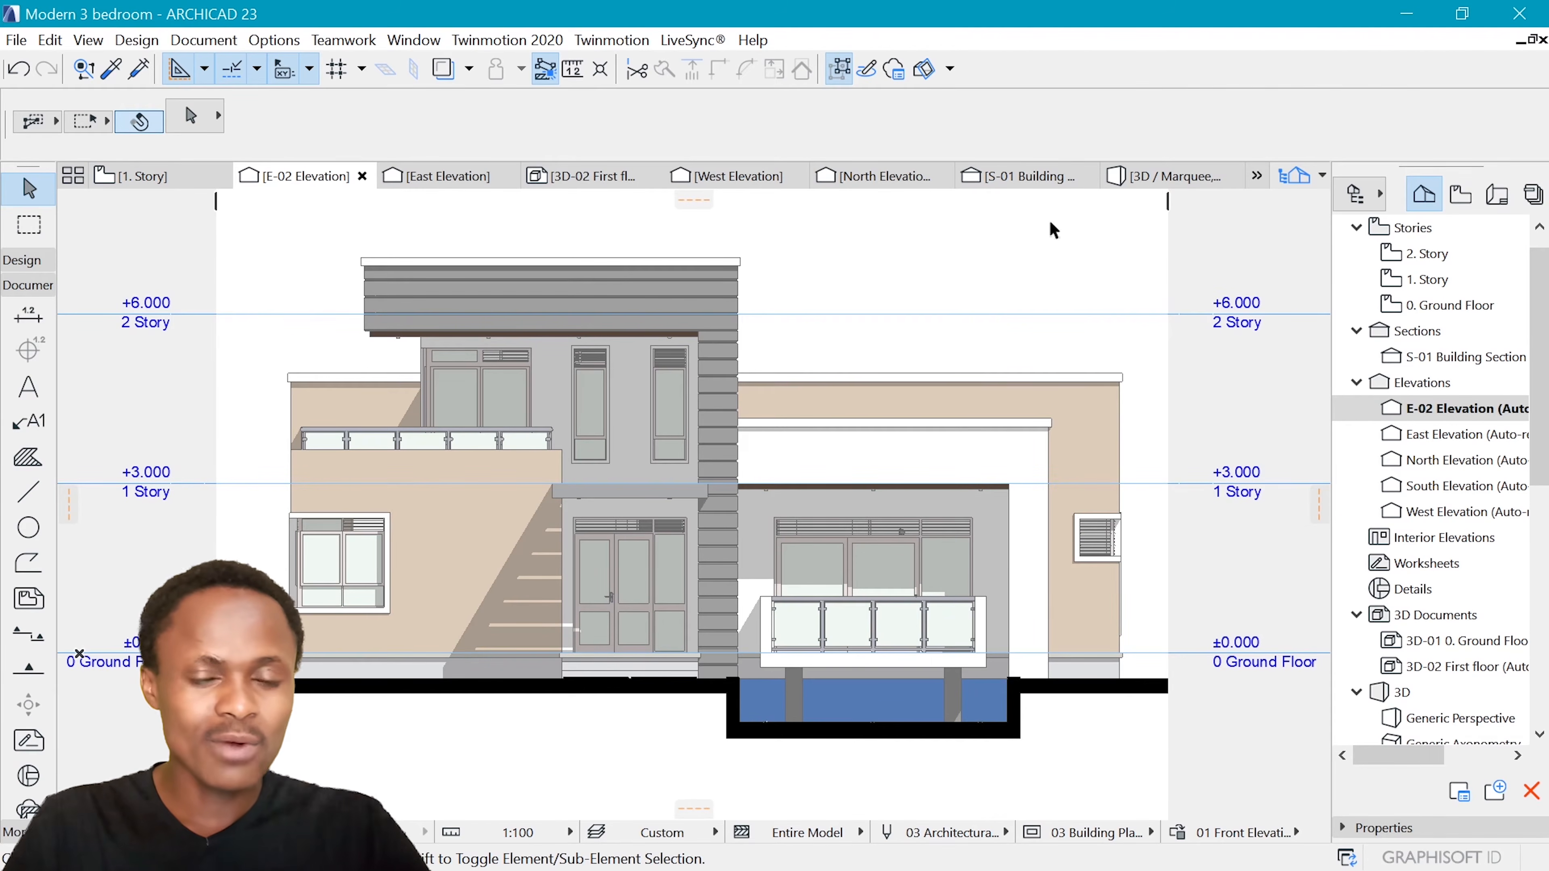
scroll(672, 337, "down", 3)
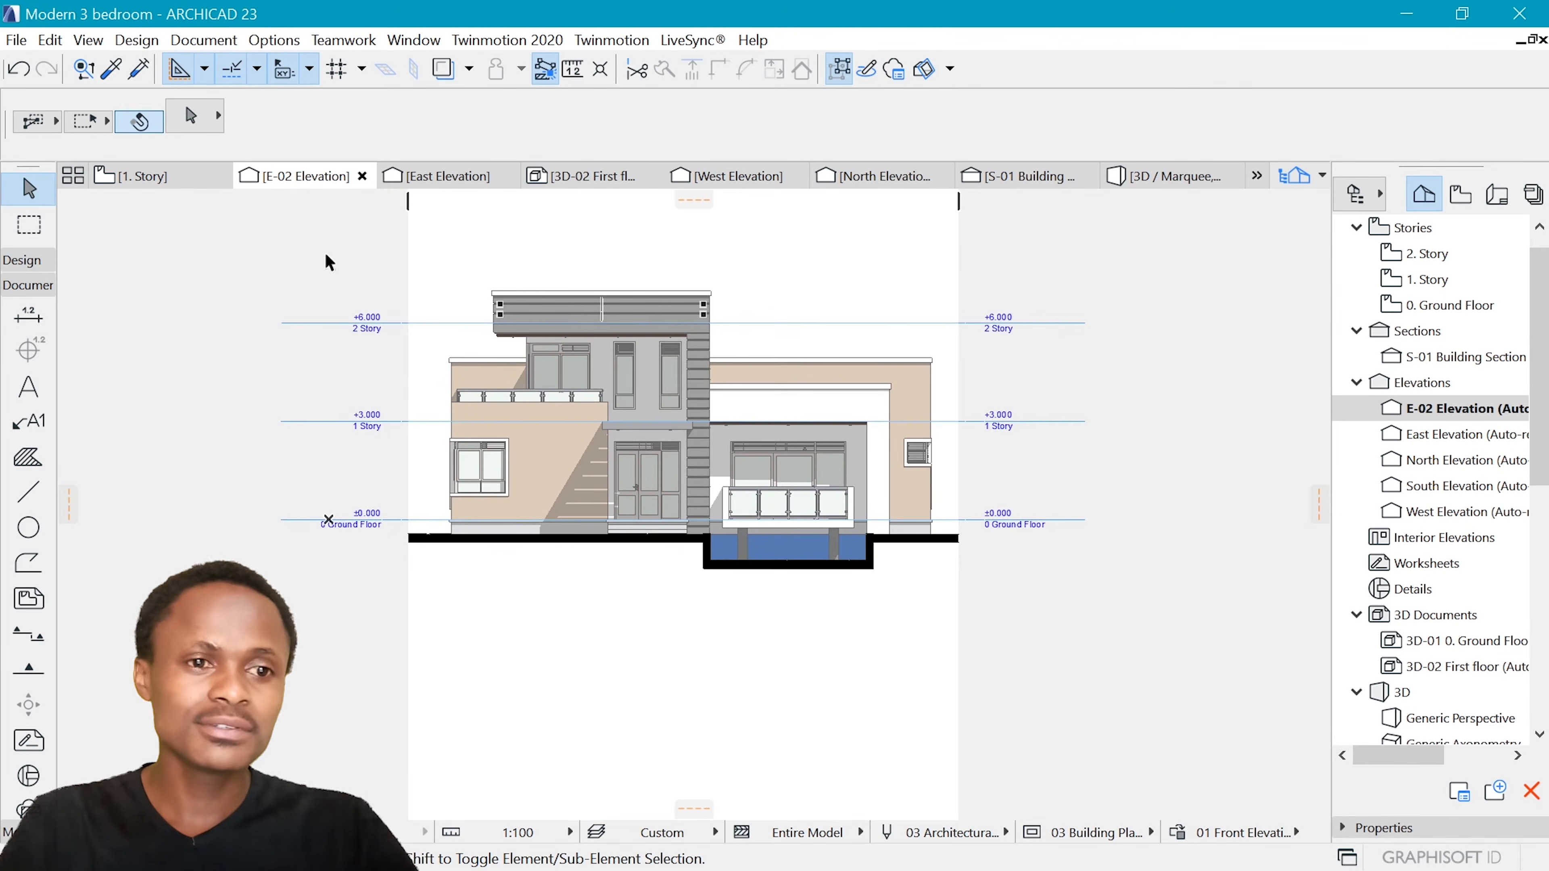
left_click_drag(306, 238, 1072, 615)
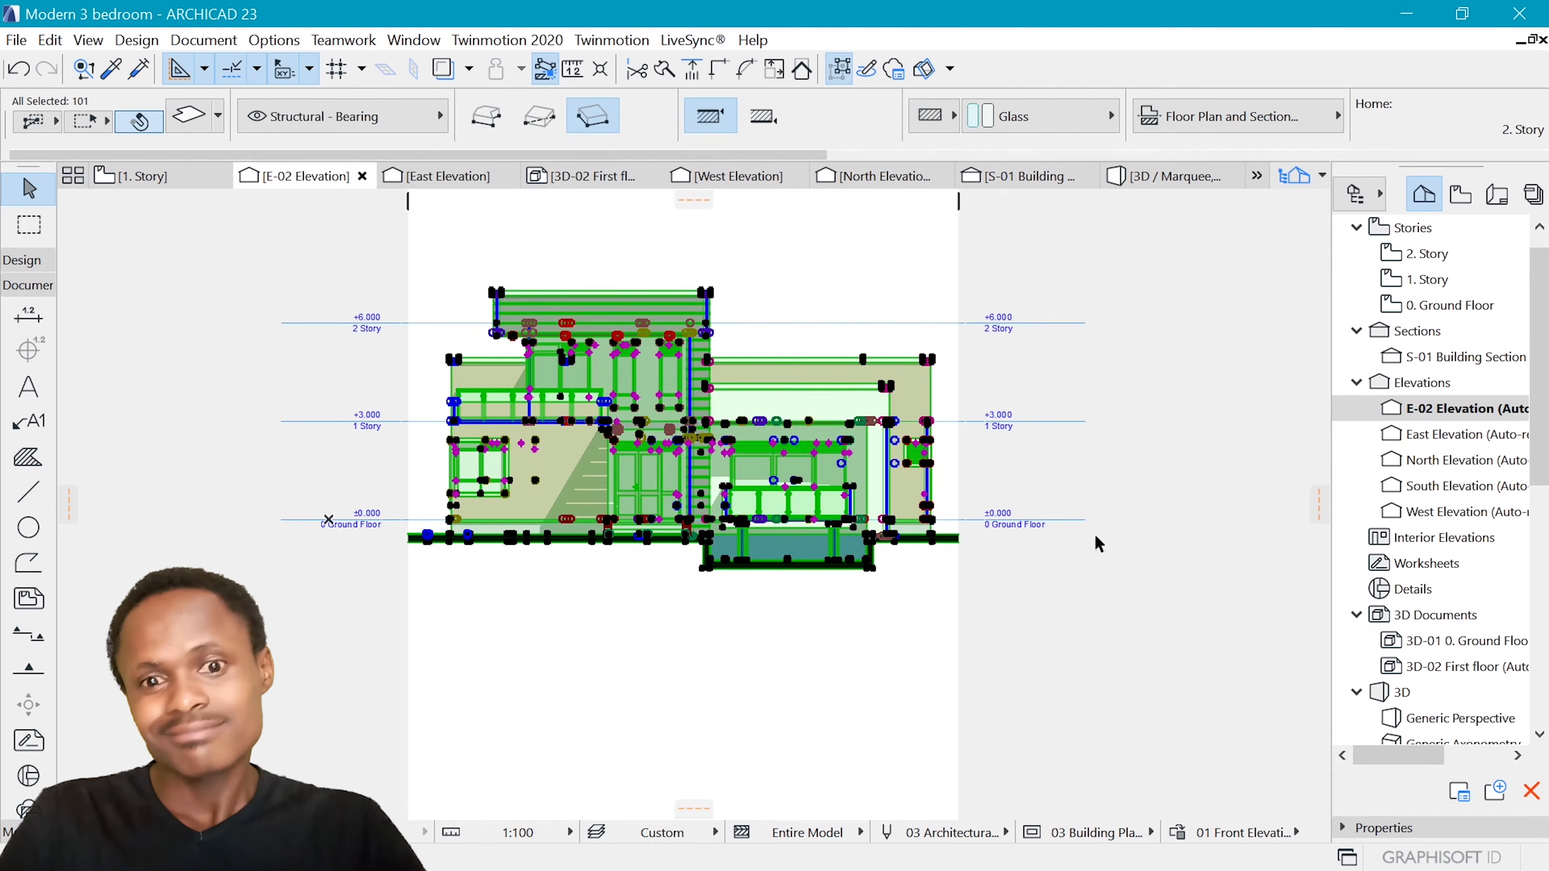
scroll(721, 331, "up", 2)
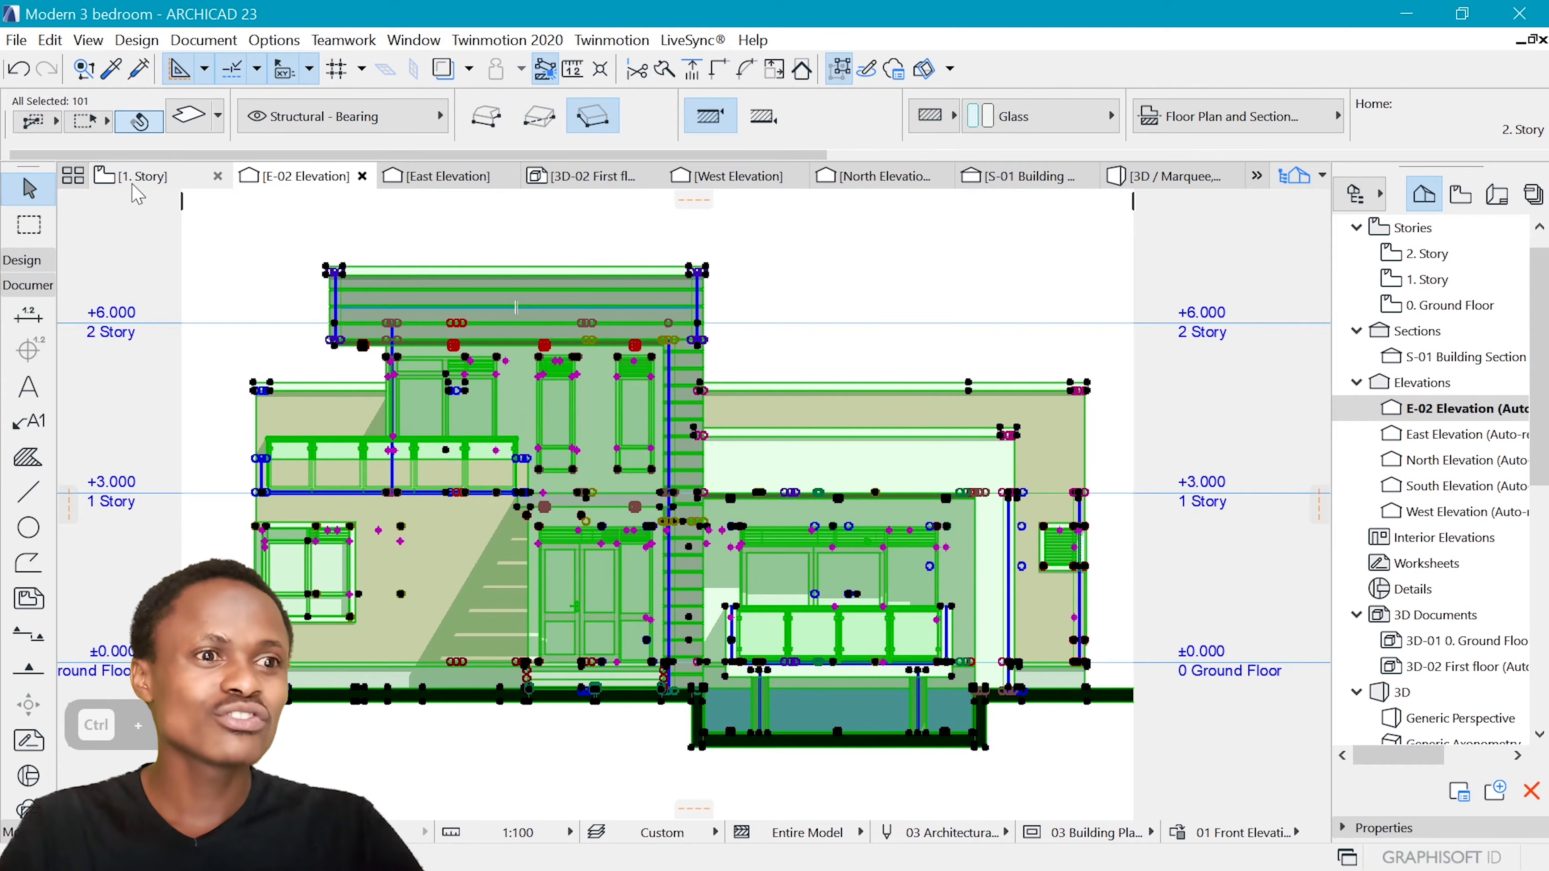
Switch to the 0. Ground Floor plan and paste the copied elevation into an empty area beside the plan
left_click(138, 179)
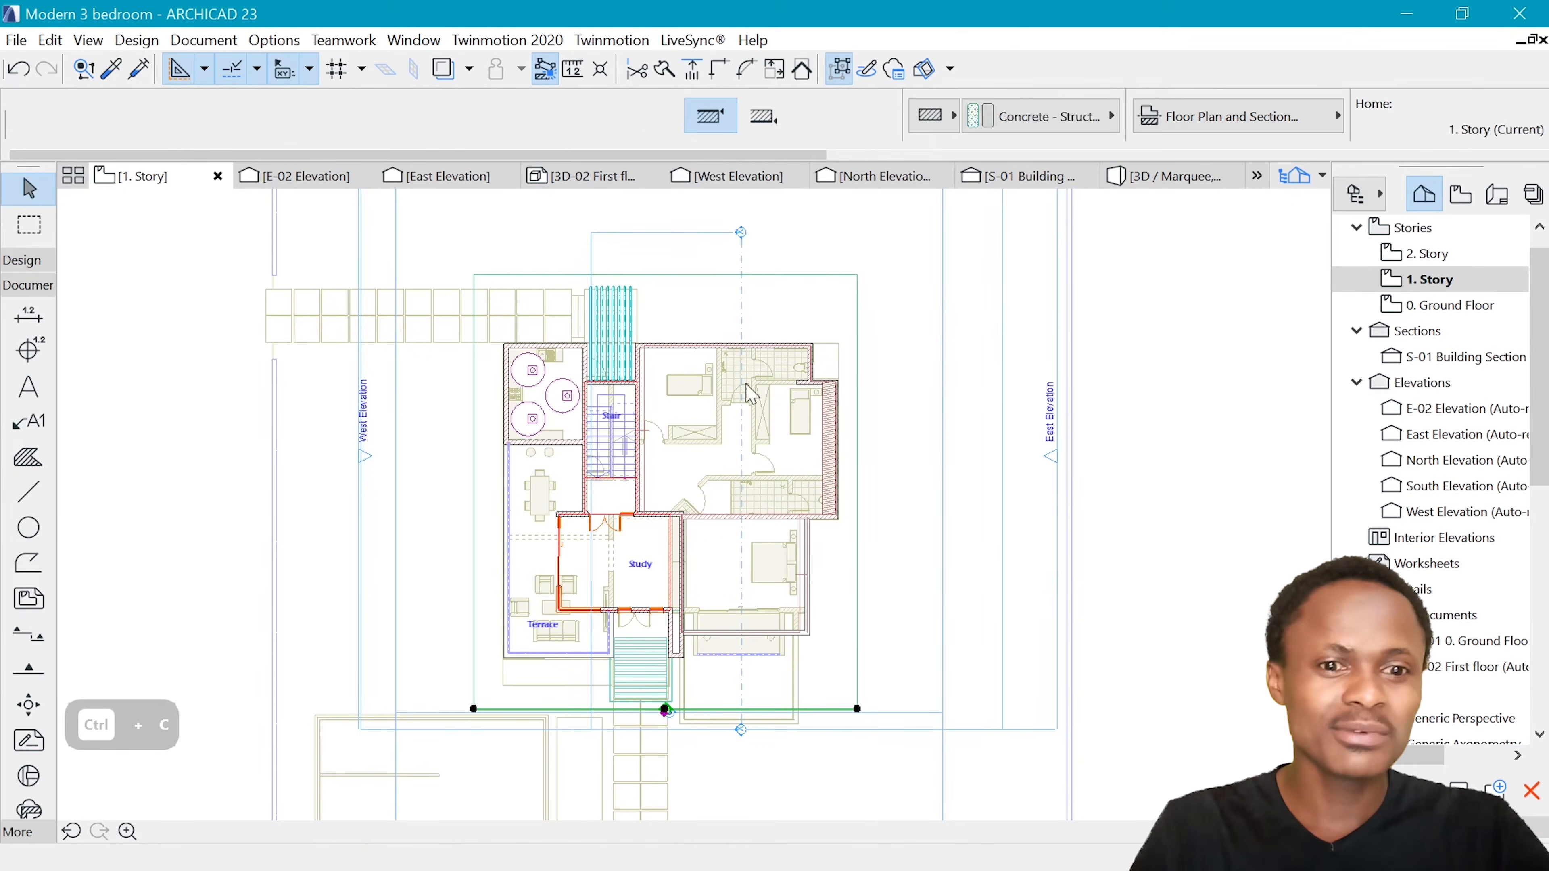
scroll(501, 369, "down", 8)
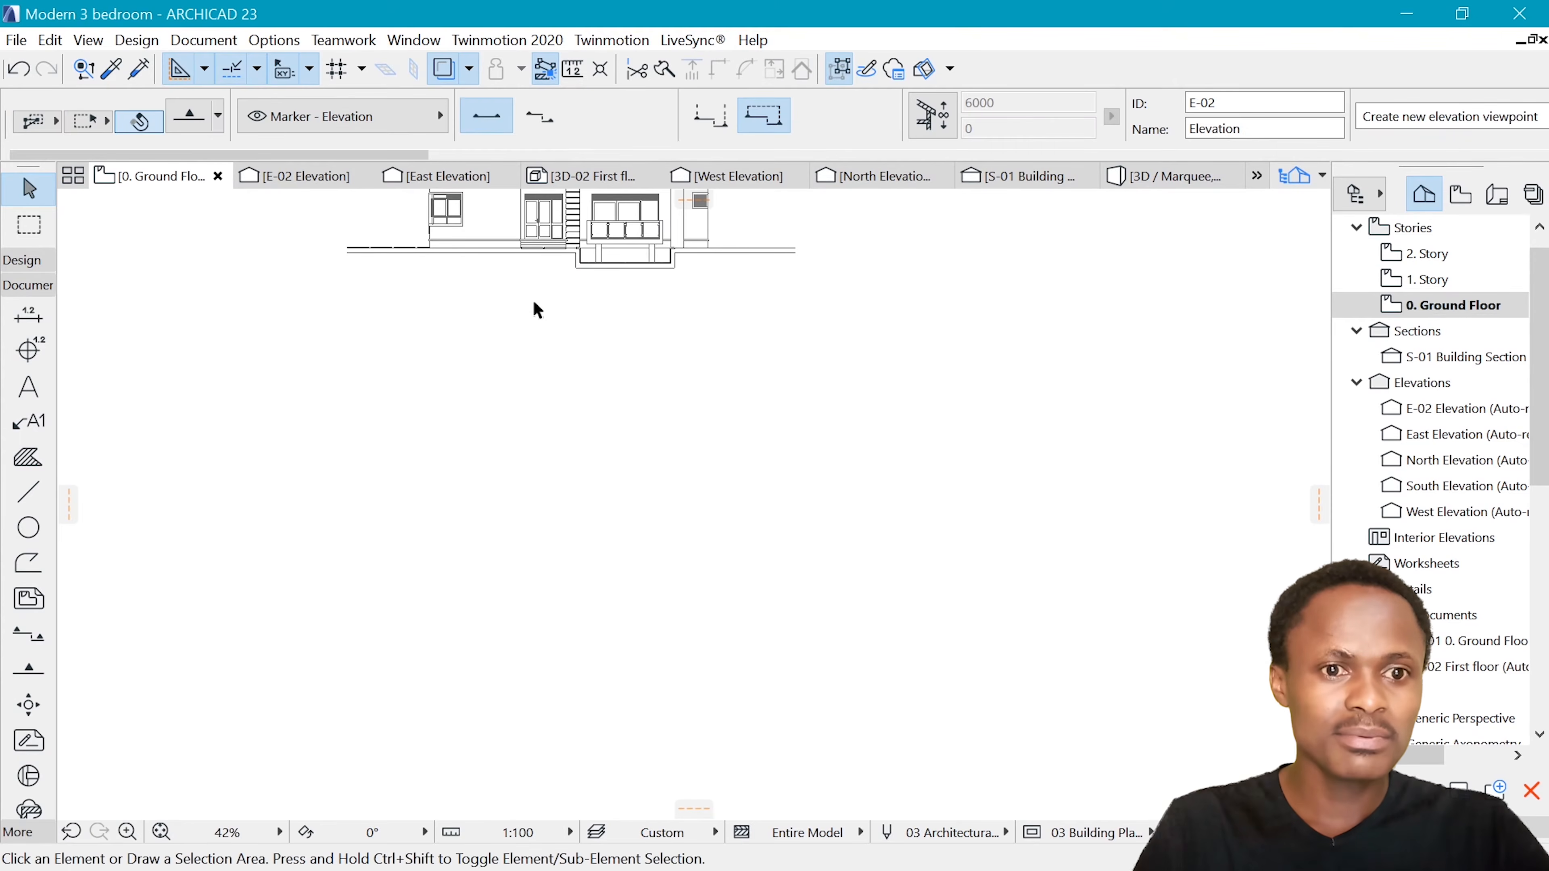
left_click(536, 310)
scroll(578, 329, "down", 5)
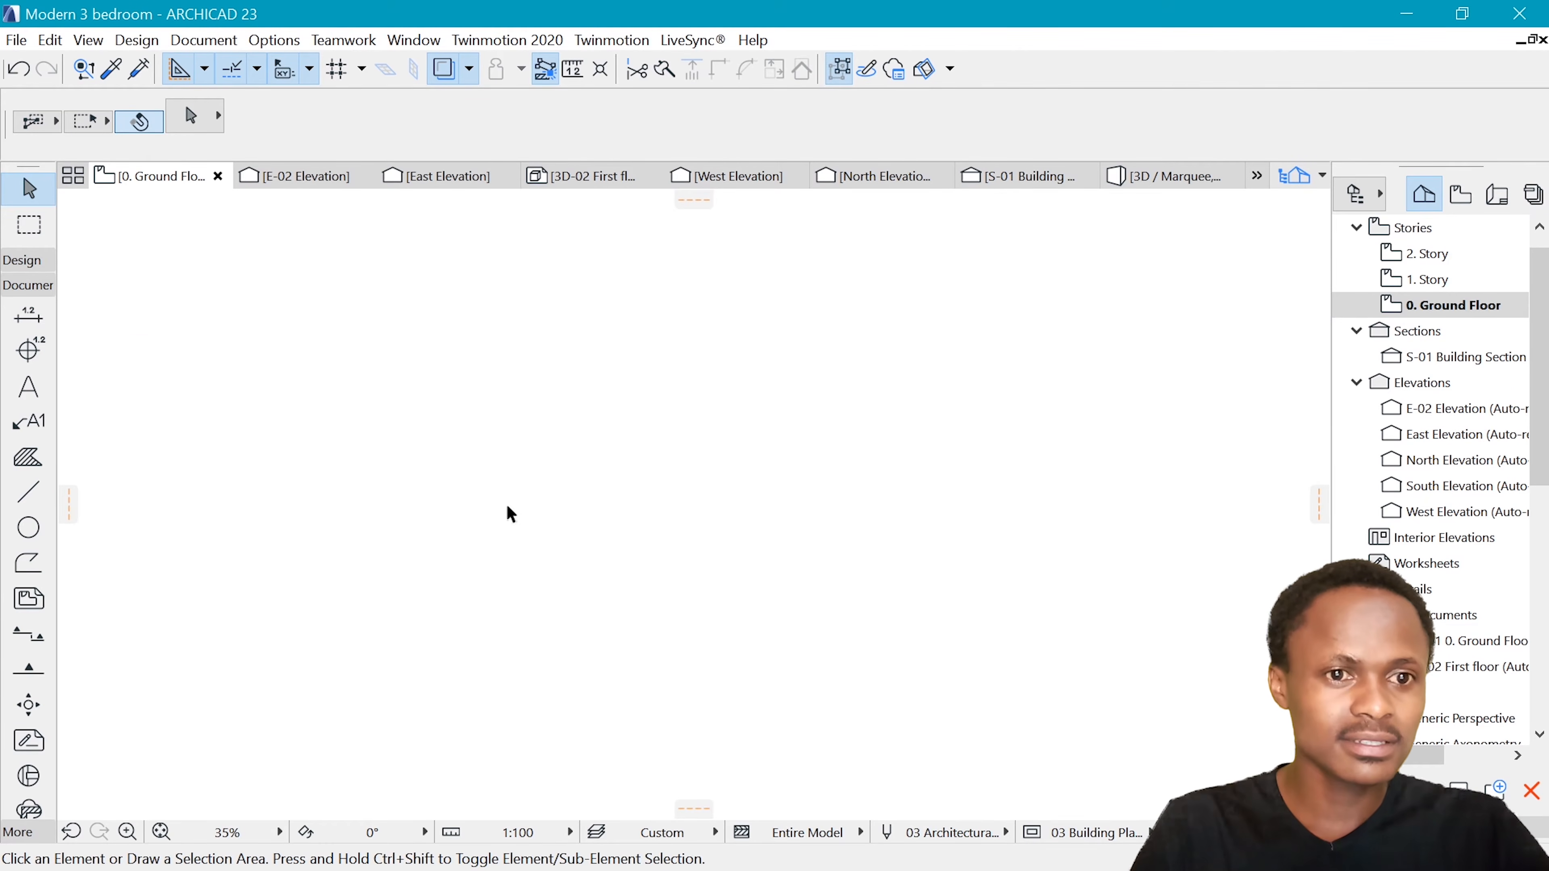
scroll(570, 447, "up", 4)
key("ctrl+v")
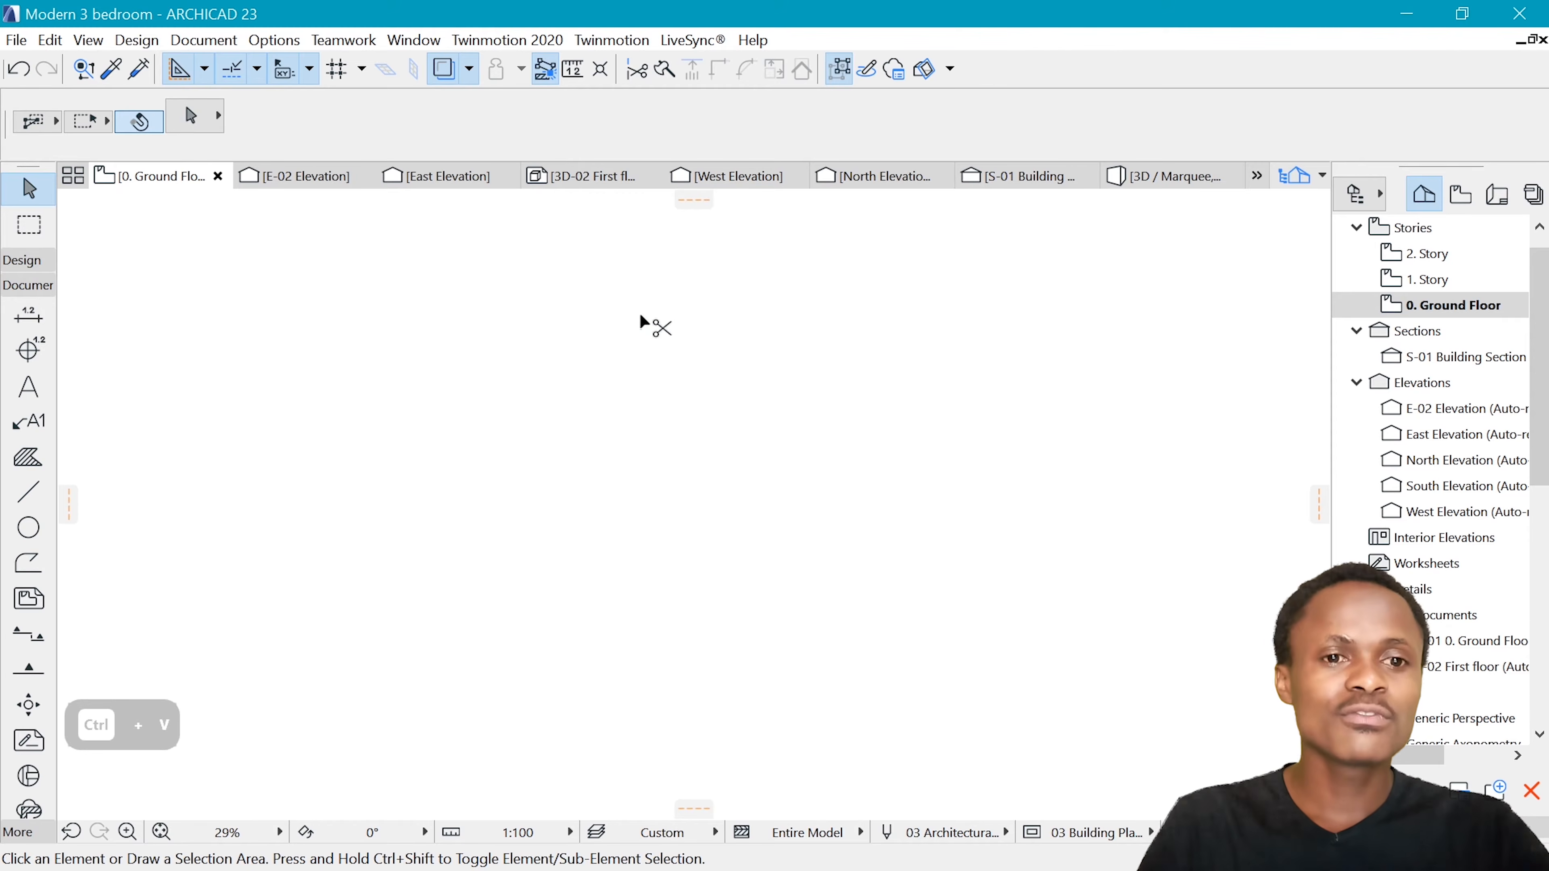
left_click(912, 449)
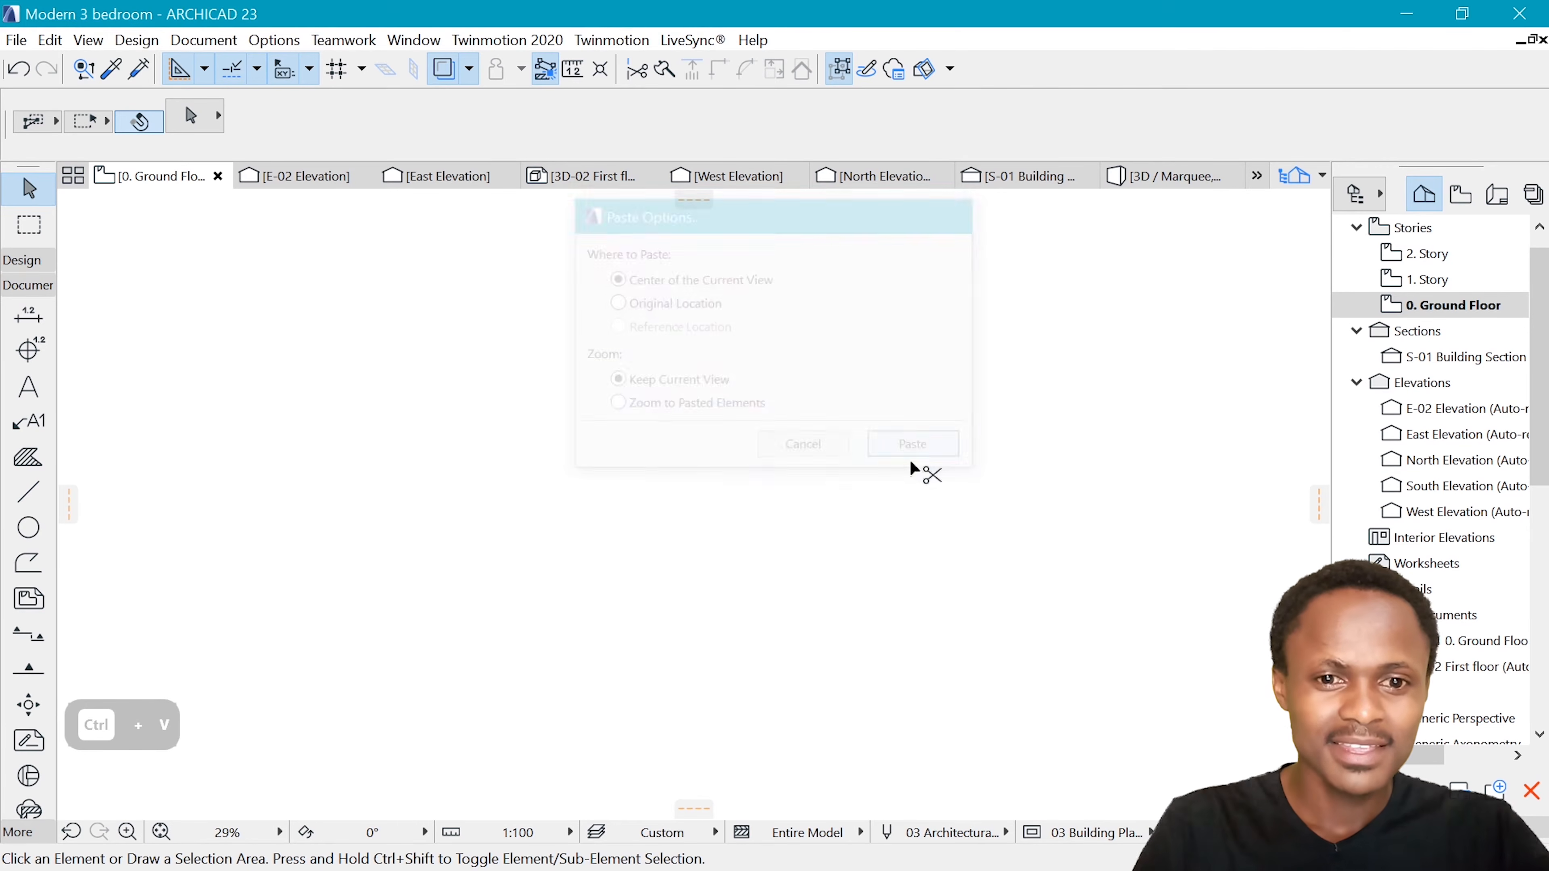
left_click(870, 503)
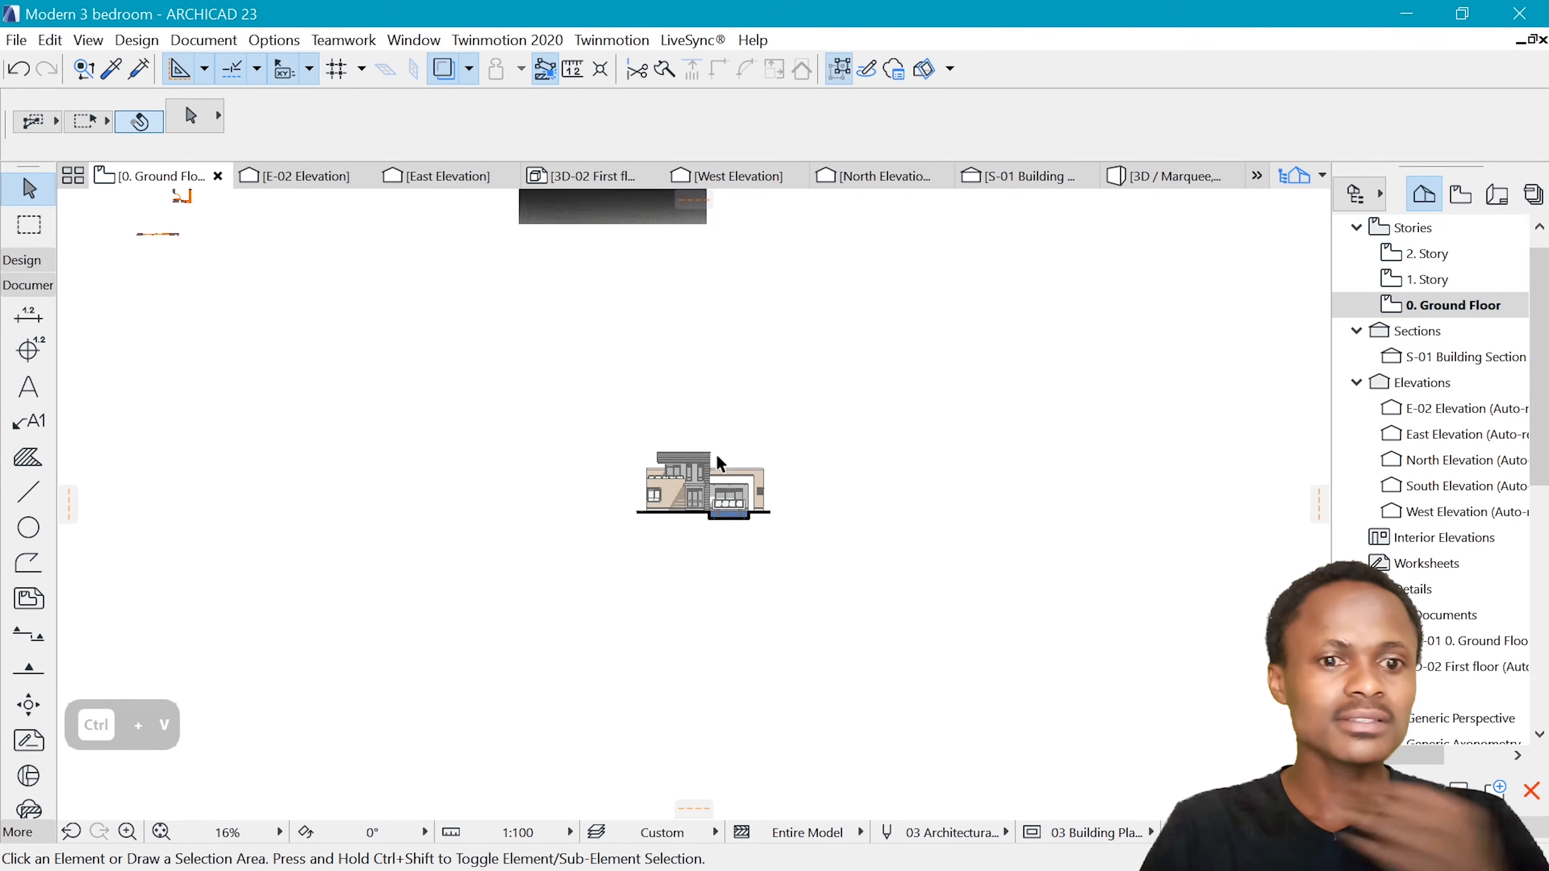
Select the whole pasted elevation and move it horizontally about 11.8 m to the left, beneath the reference image
scroll(729, 430, "down", 3)
scroll(594, 435, "up", 3)
left_click_drag(848, 583, 598, 462)
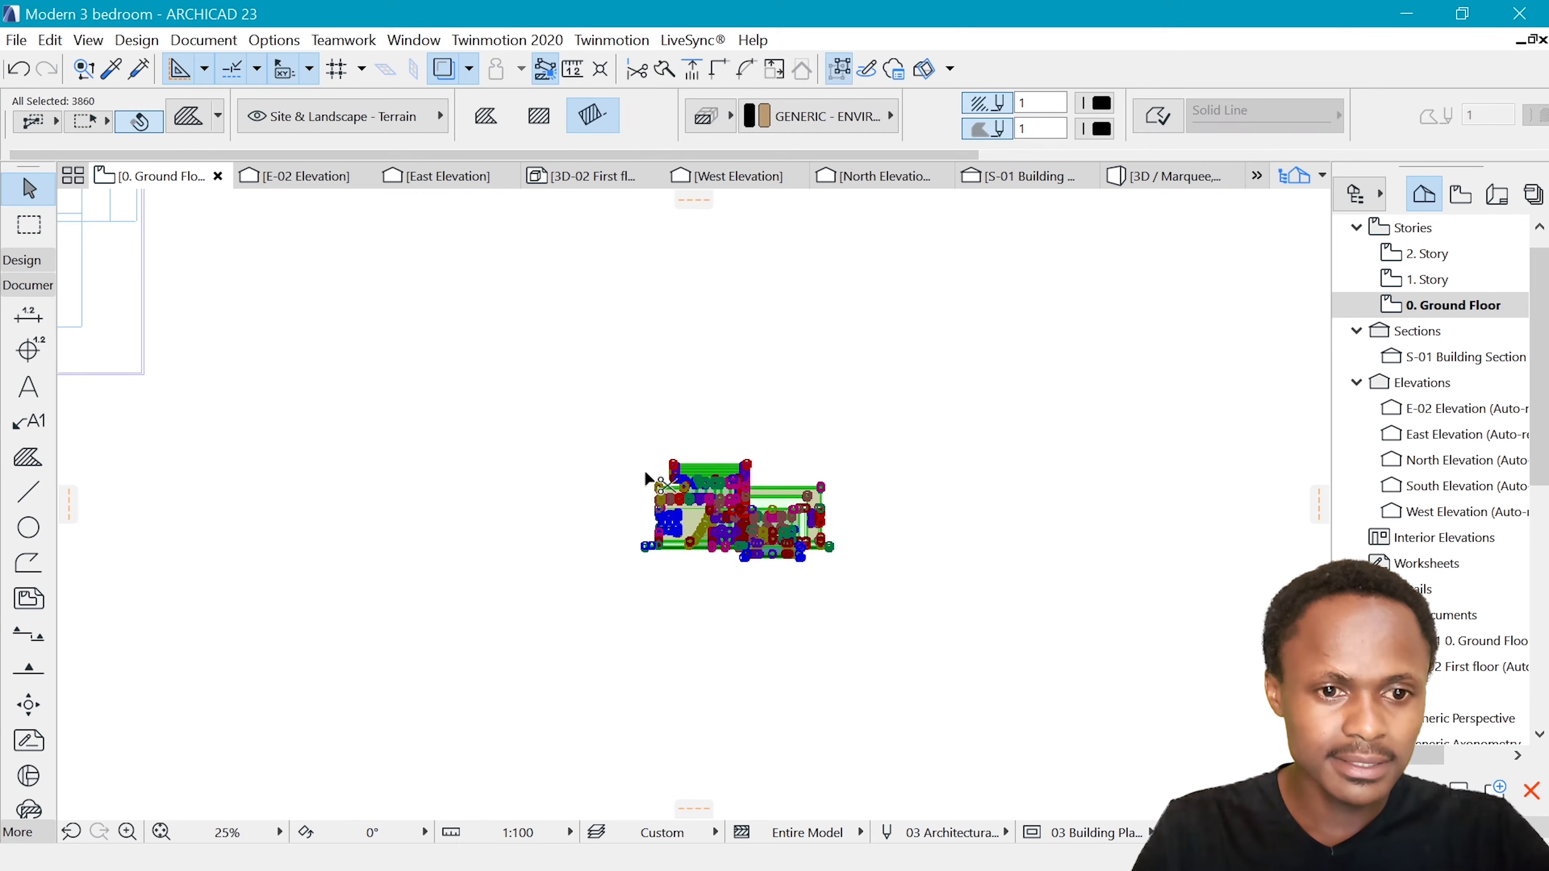
key("ctrl+d")
scroll(647, 472, "up", 5)
left_click(792, 542)
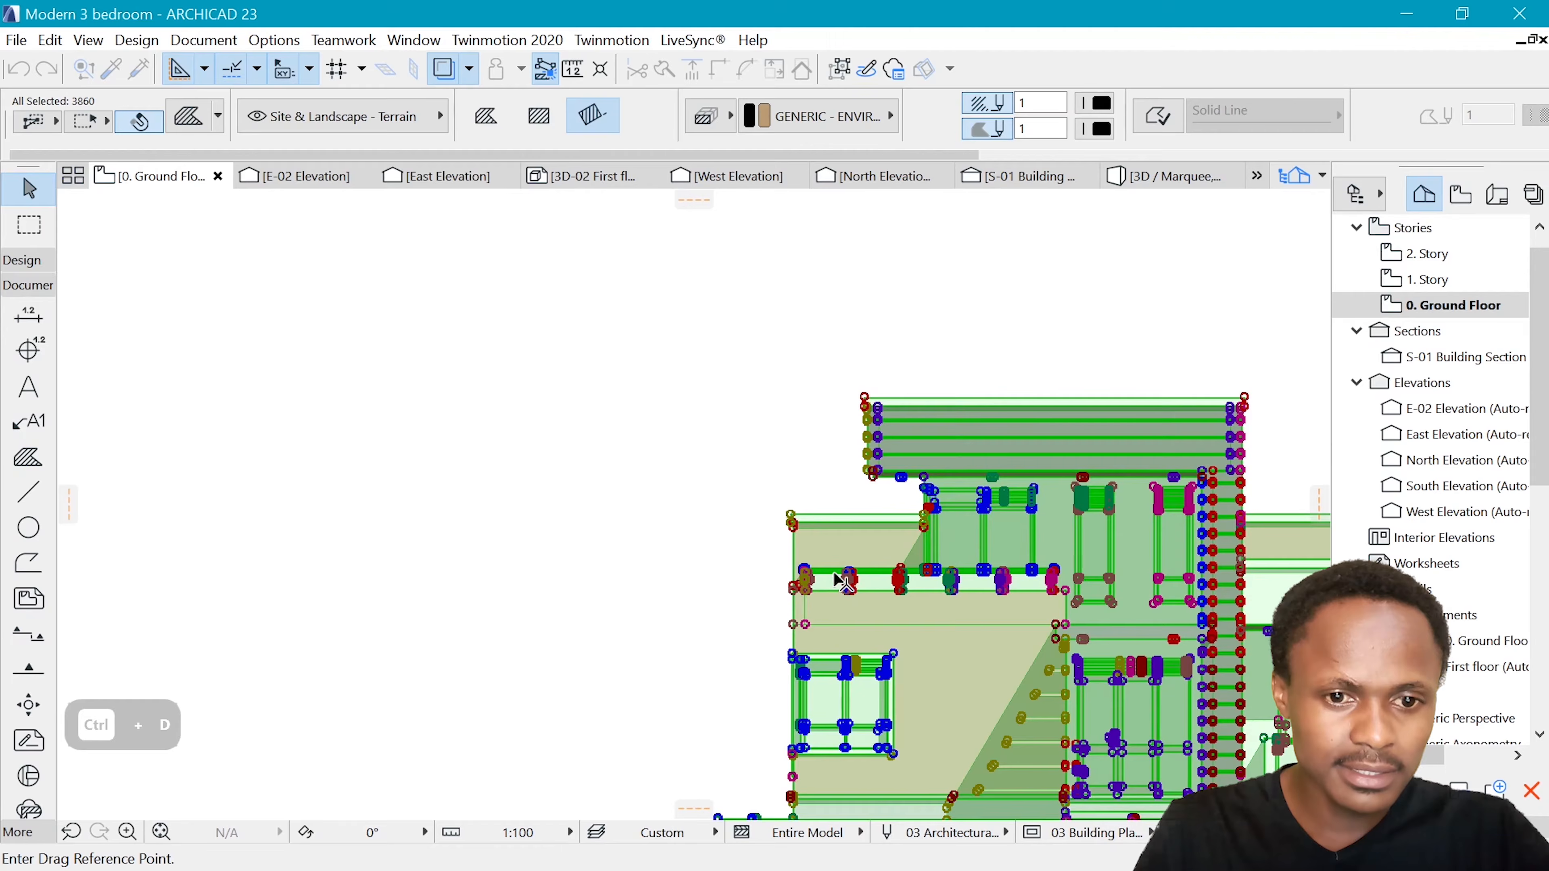
scroll(834, 573, "down", 5)
scroll(732, 569, "down", 2)
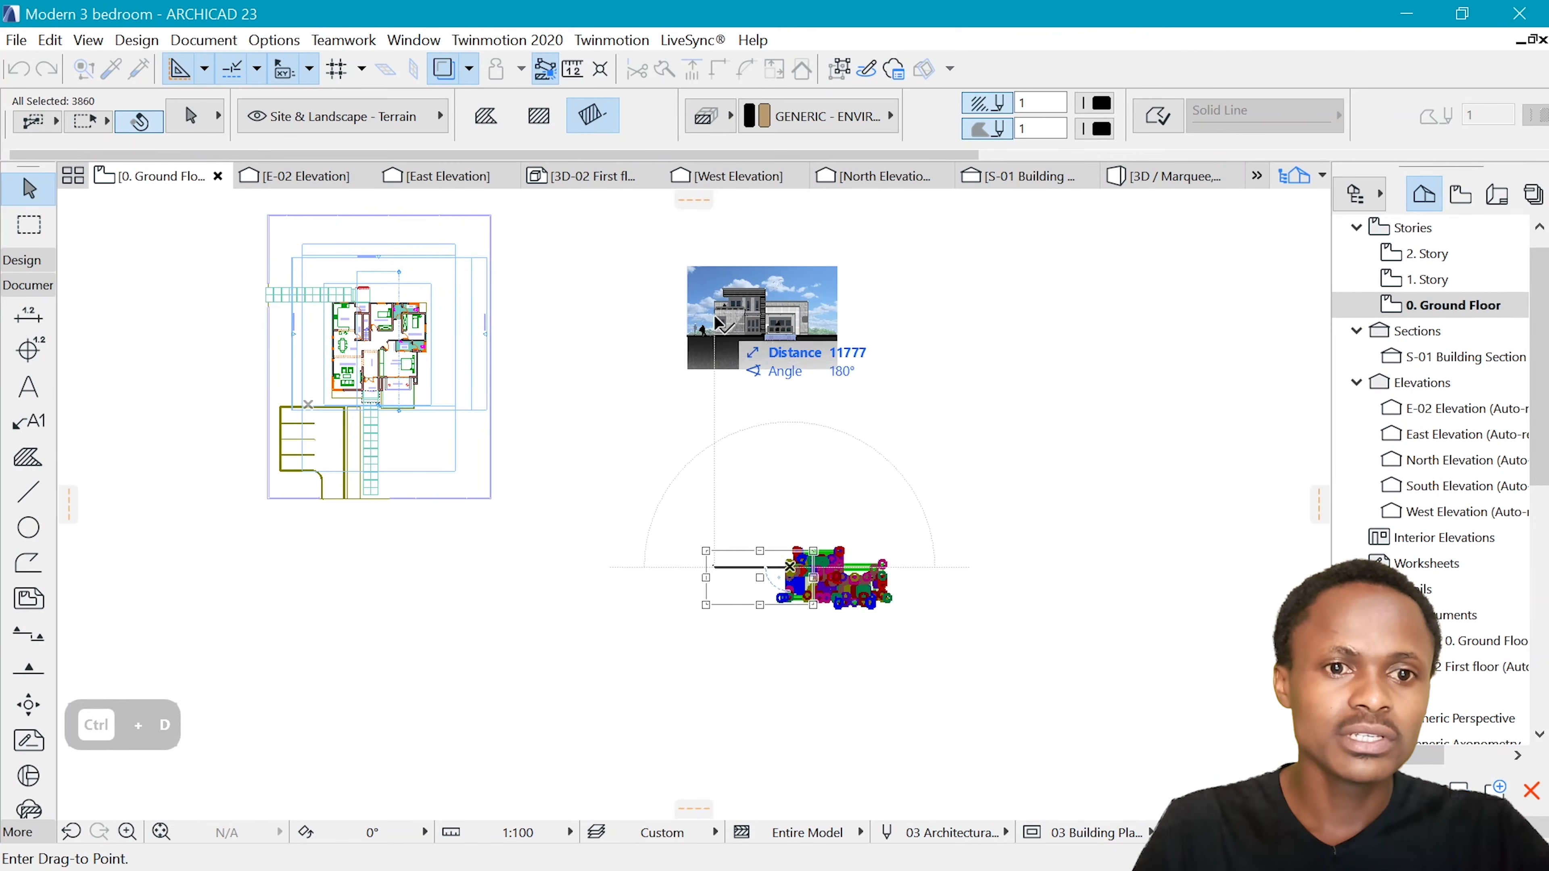
left_click(721, 571)
Inspect the pasted elevation's wall fills, cladding lines, windows and shadows up close and as a whole
scroll(837, 562, "up", 5)
scroll(904, 663, "up", 5)
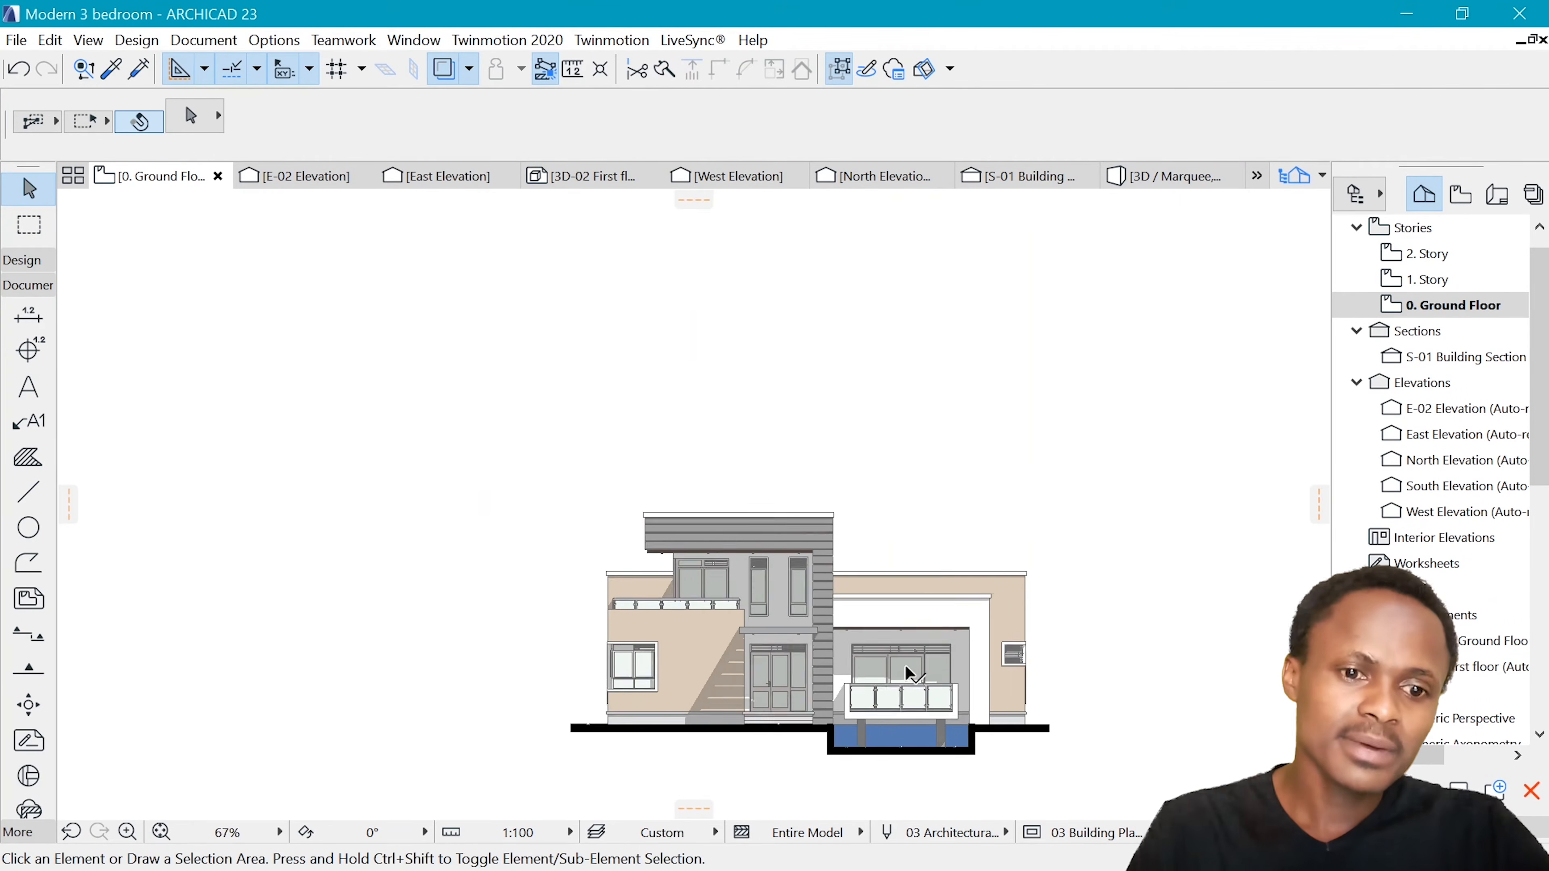
scroll(495, 429, "down", 2)
scroll(727, 434, "up", 2)
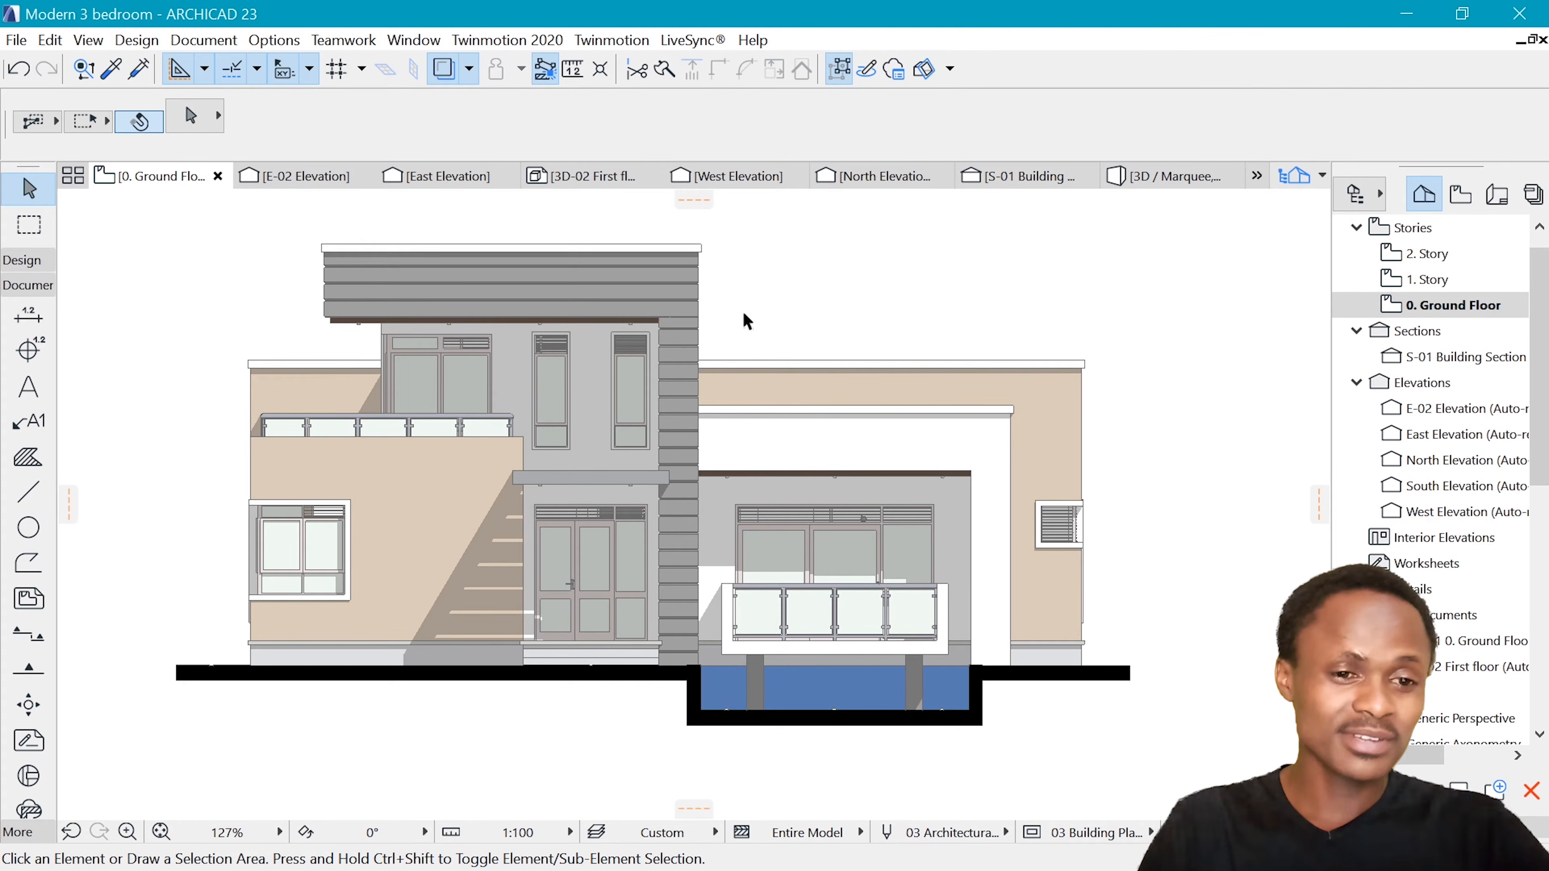
scroll(717, 378, "down", 3)
scroll(721, 369, "up", 3)
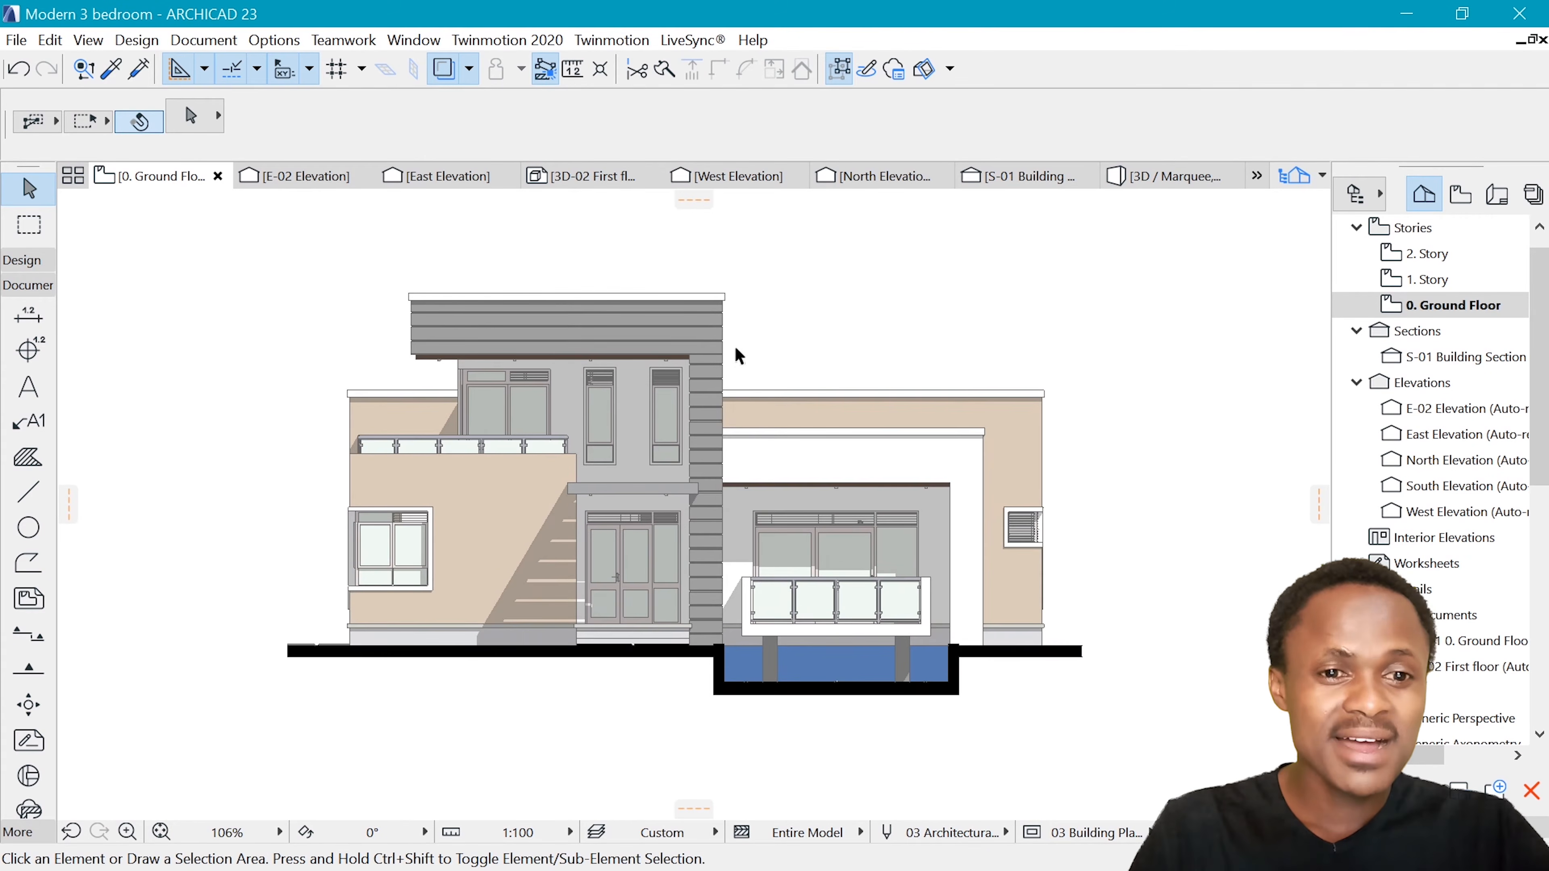
scroll(735, 346, "up", 1)
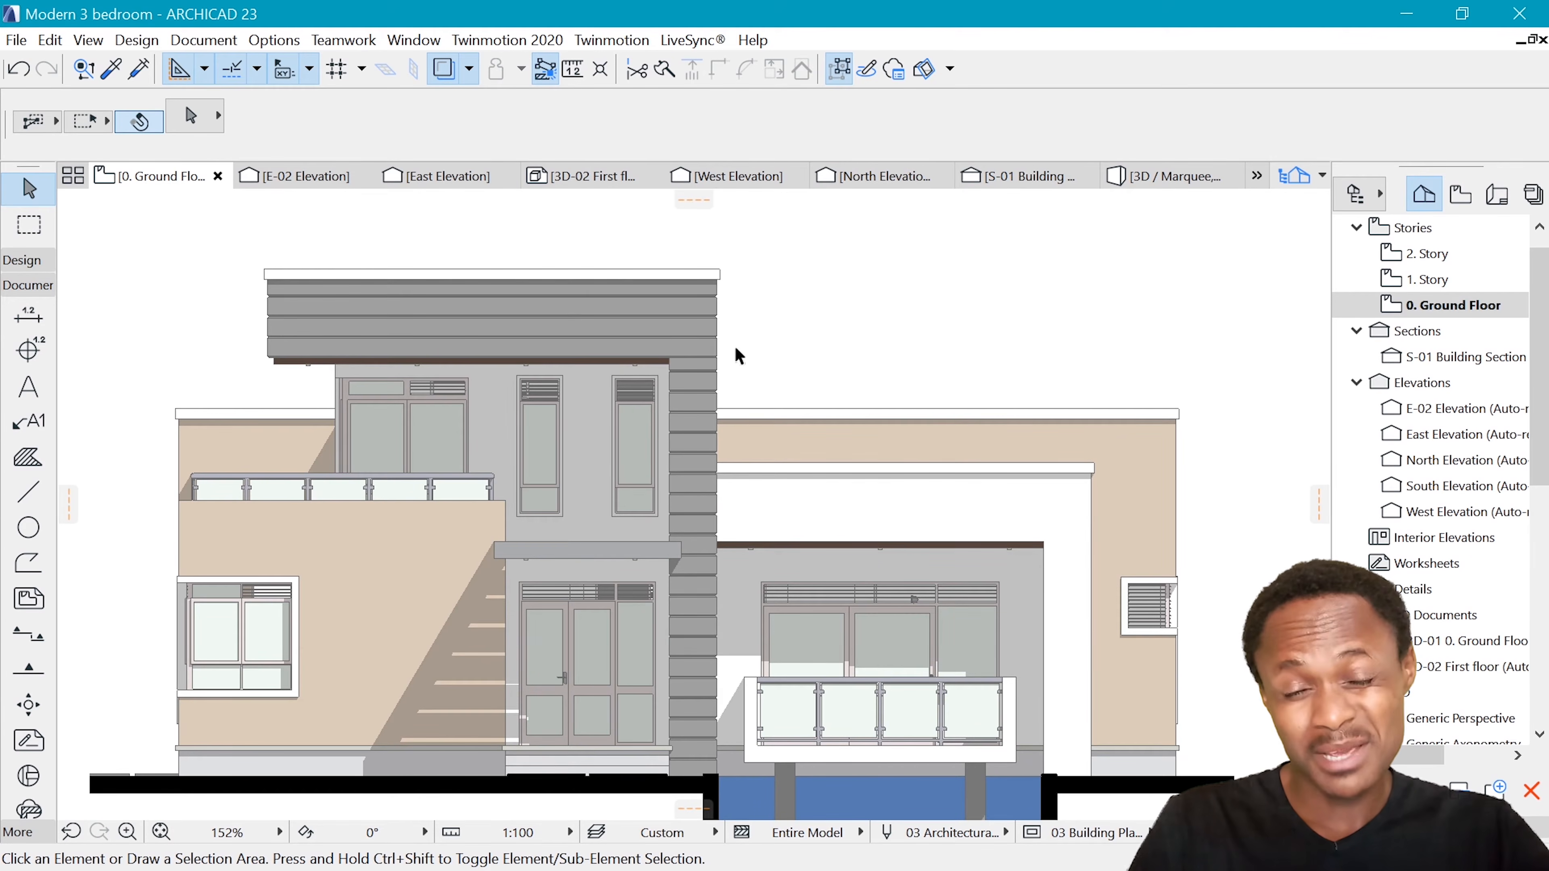
scroll(907, 474, "down", 2)
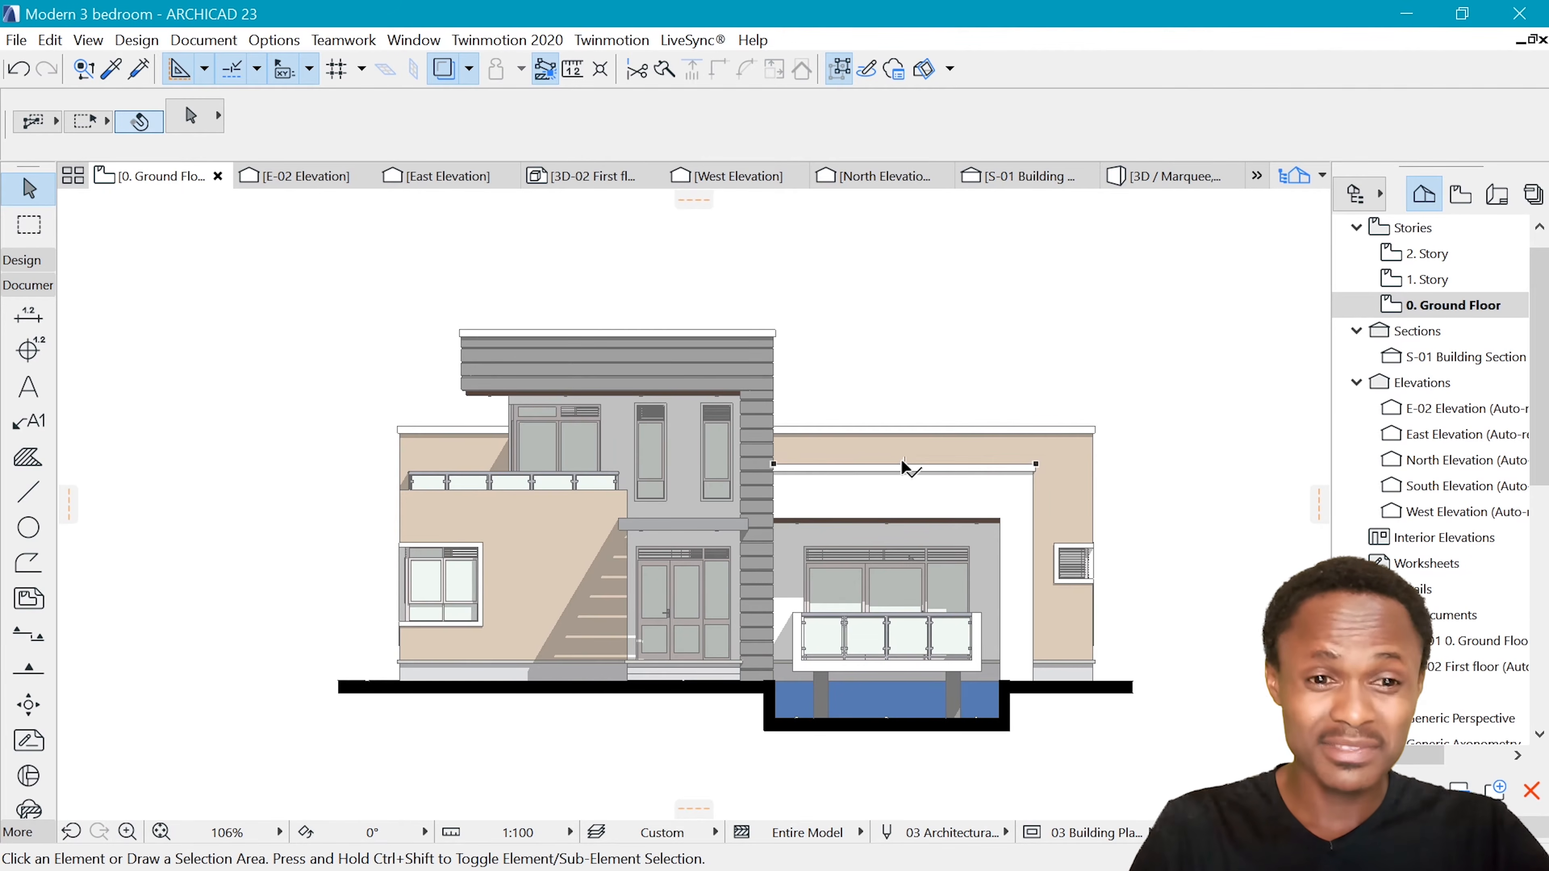
Examine the beige wall fills on both wings of the pasted elevation by selecting individual pieces, leaving nothing selected at the end
scroll(711, 550, "down", 3)
scroll(719, 531, "up", 2)
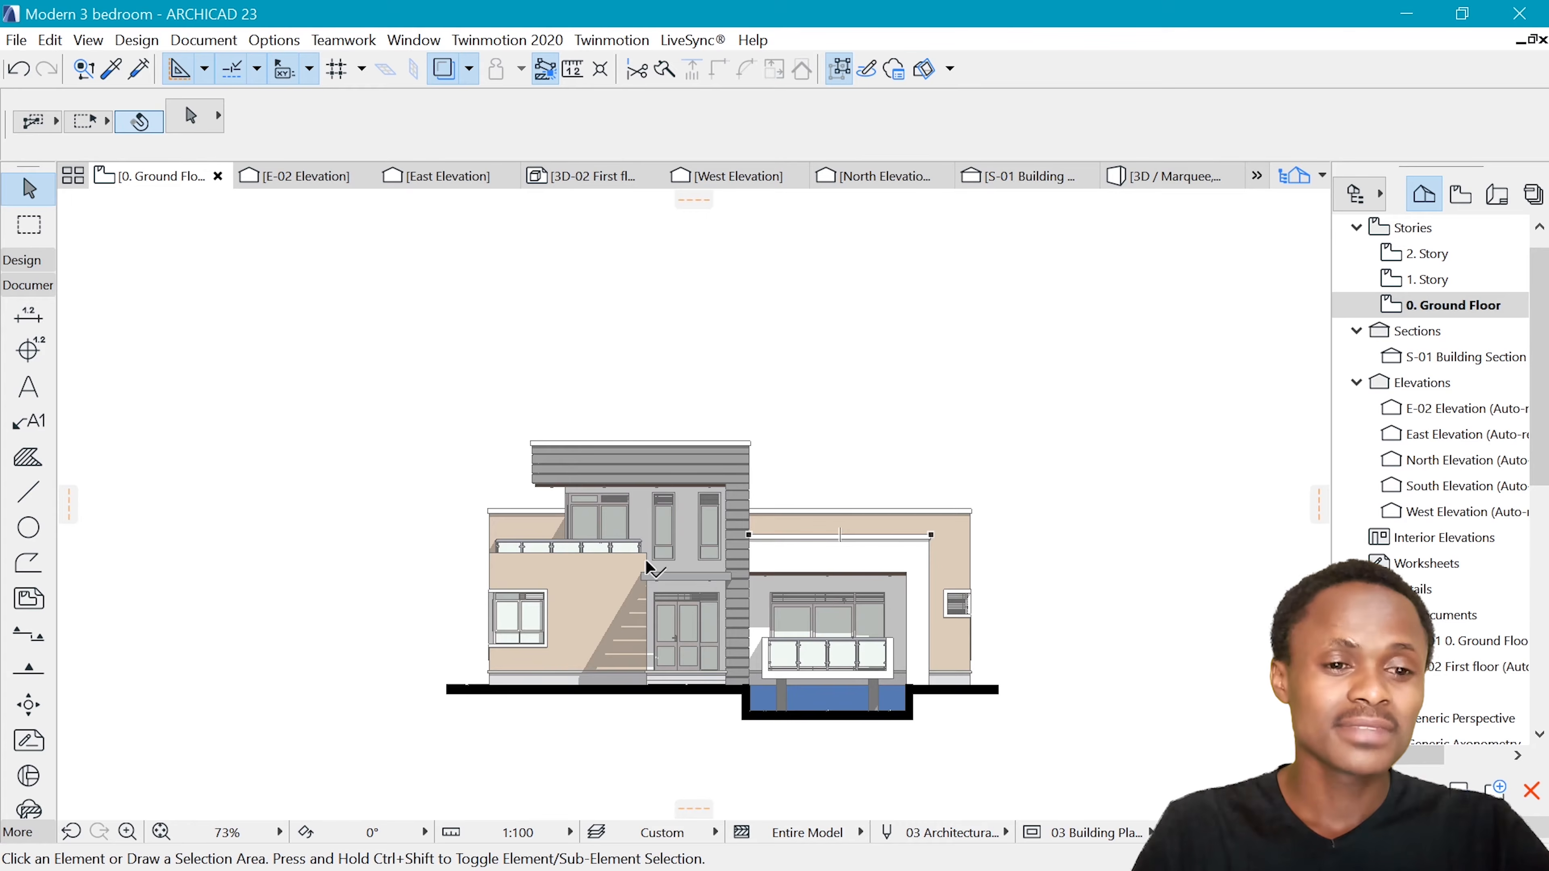
scroll(614, 551, "up", 2)
left_click(547, 586)
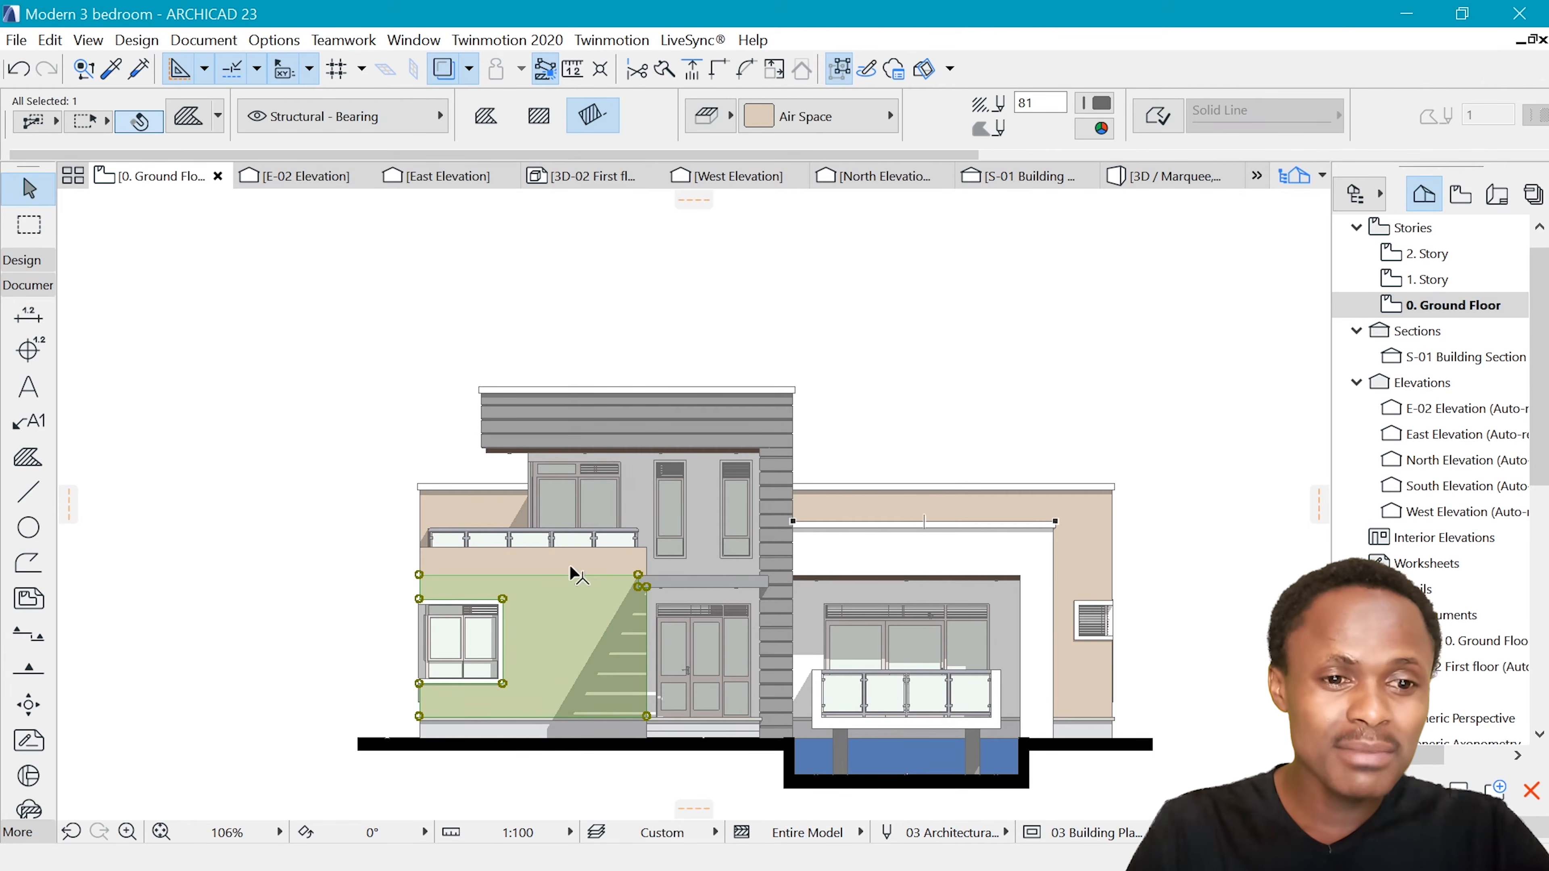
key("Escape")
left_click(1064, 518)
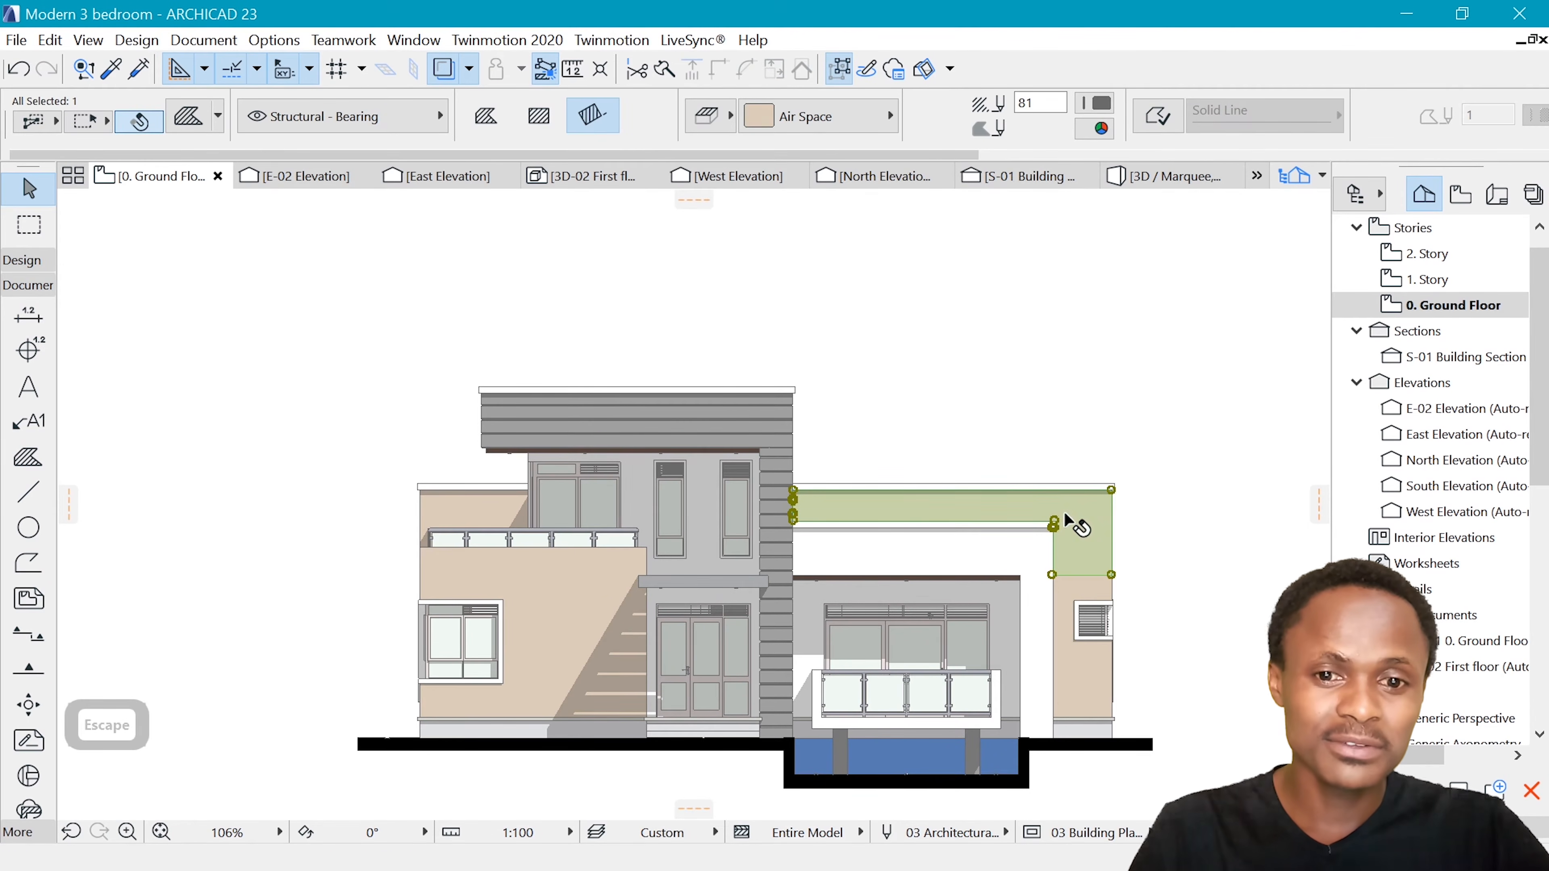
left_click(572, 608)
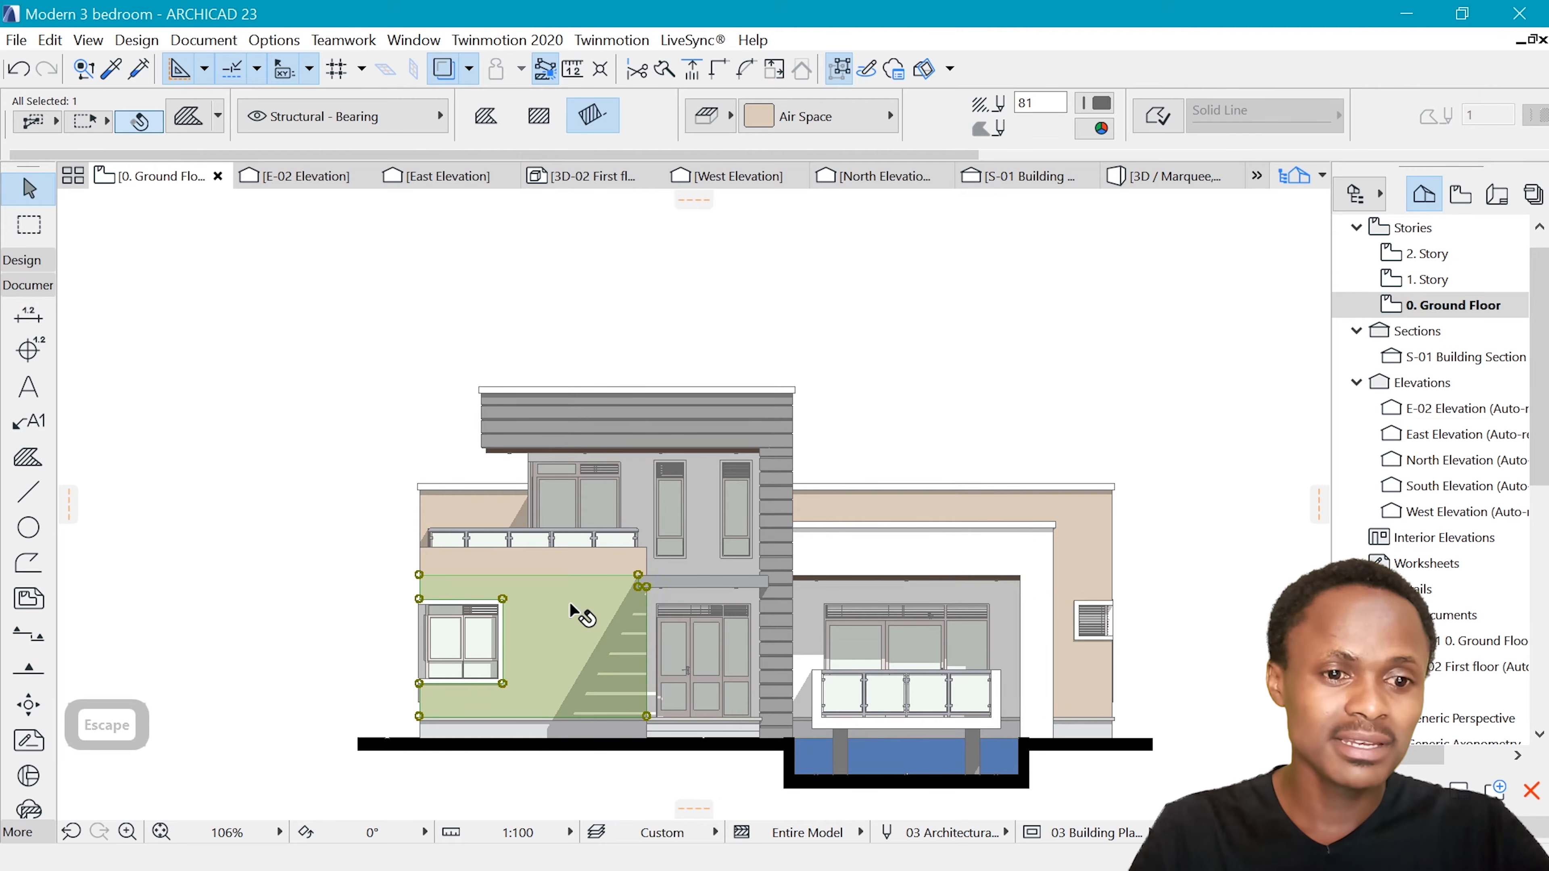
left_click(832, 69)
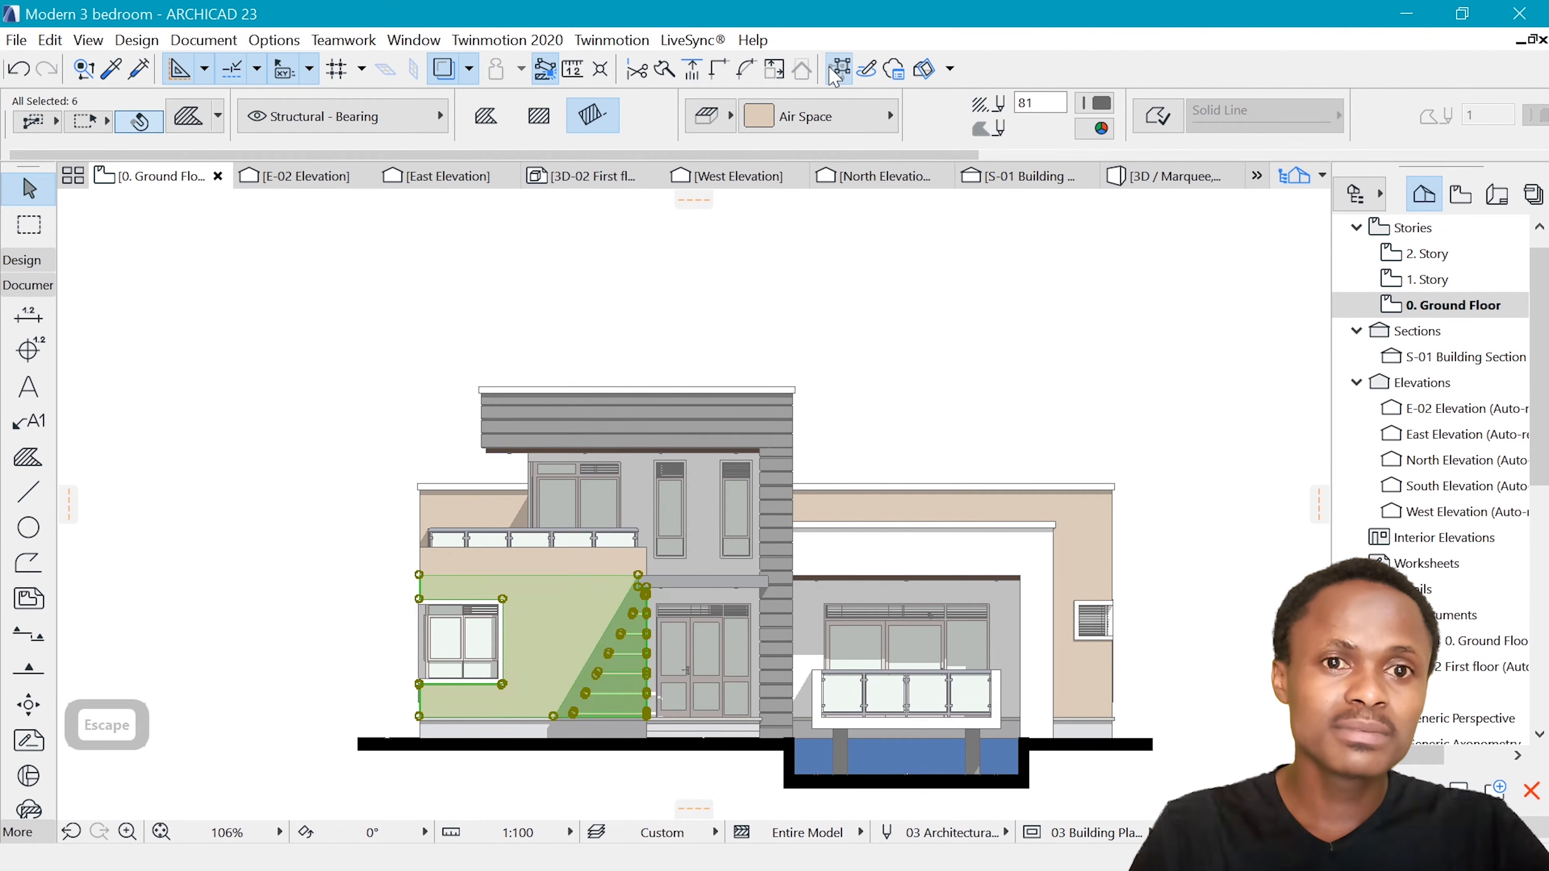
left_click(529, 543)
left_click(909, 464)
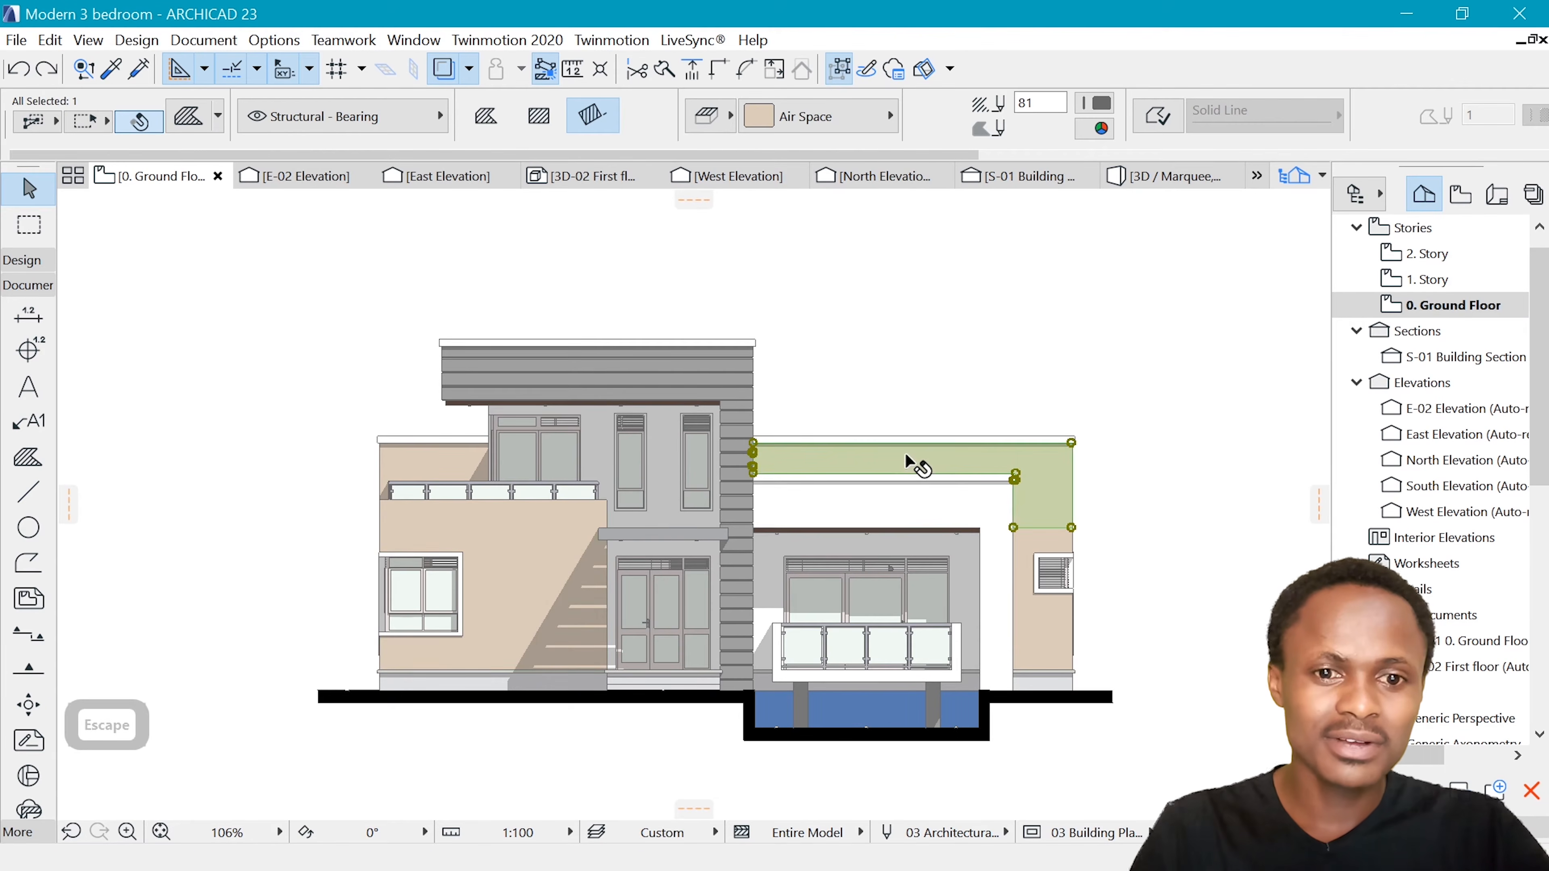
left_click(1038, 630)
scroll(582, 603, "up", 5)
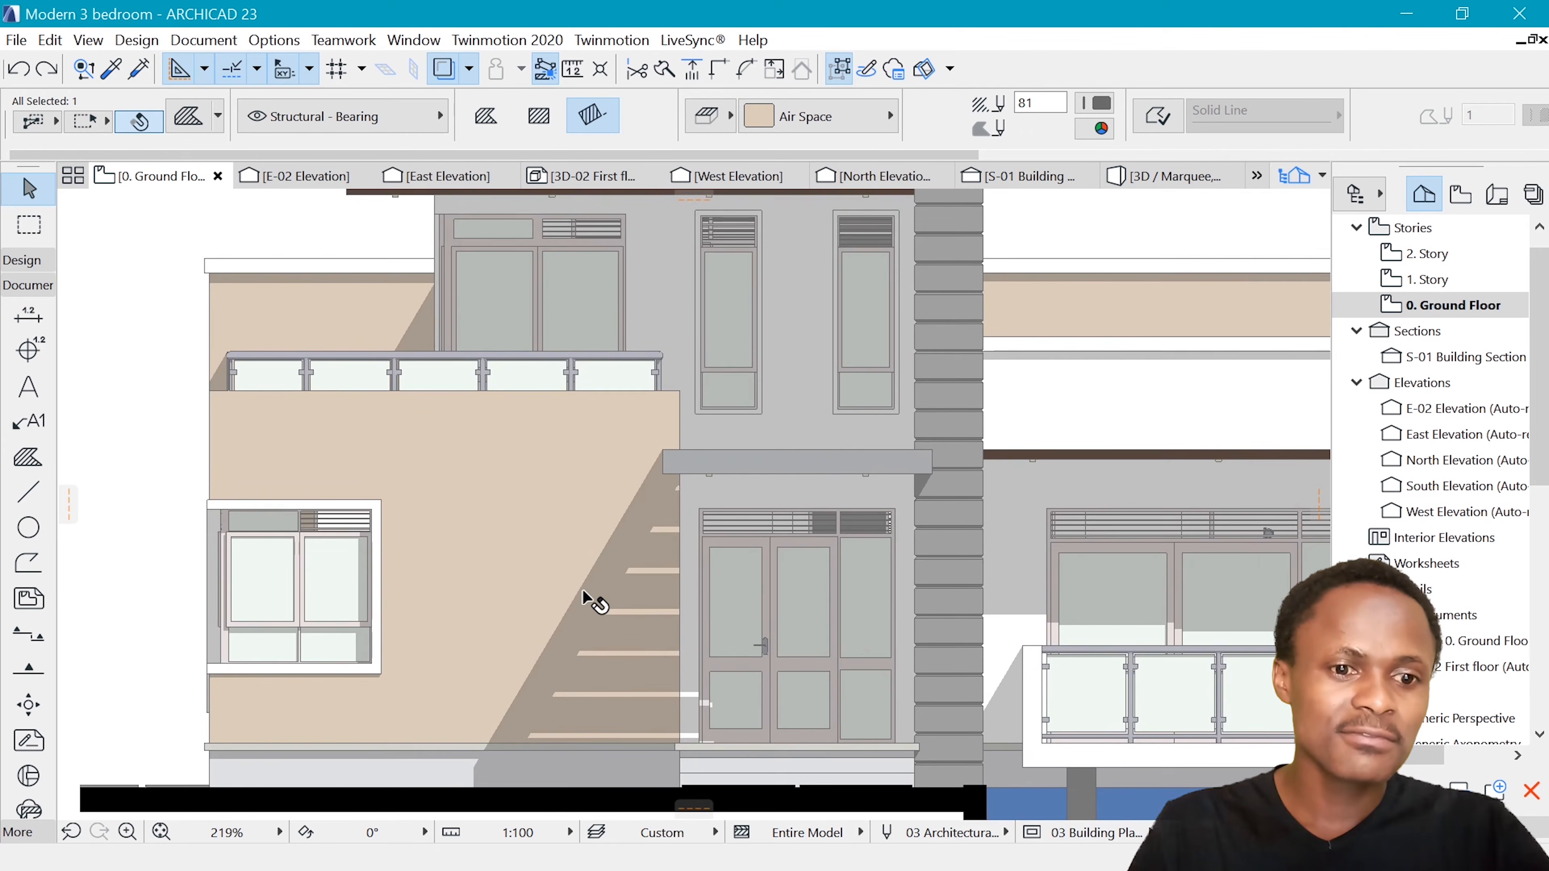
left_click(583, 601)
left_click(500, 499)
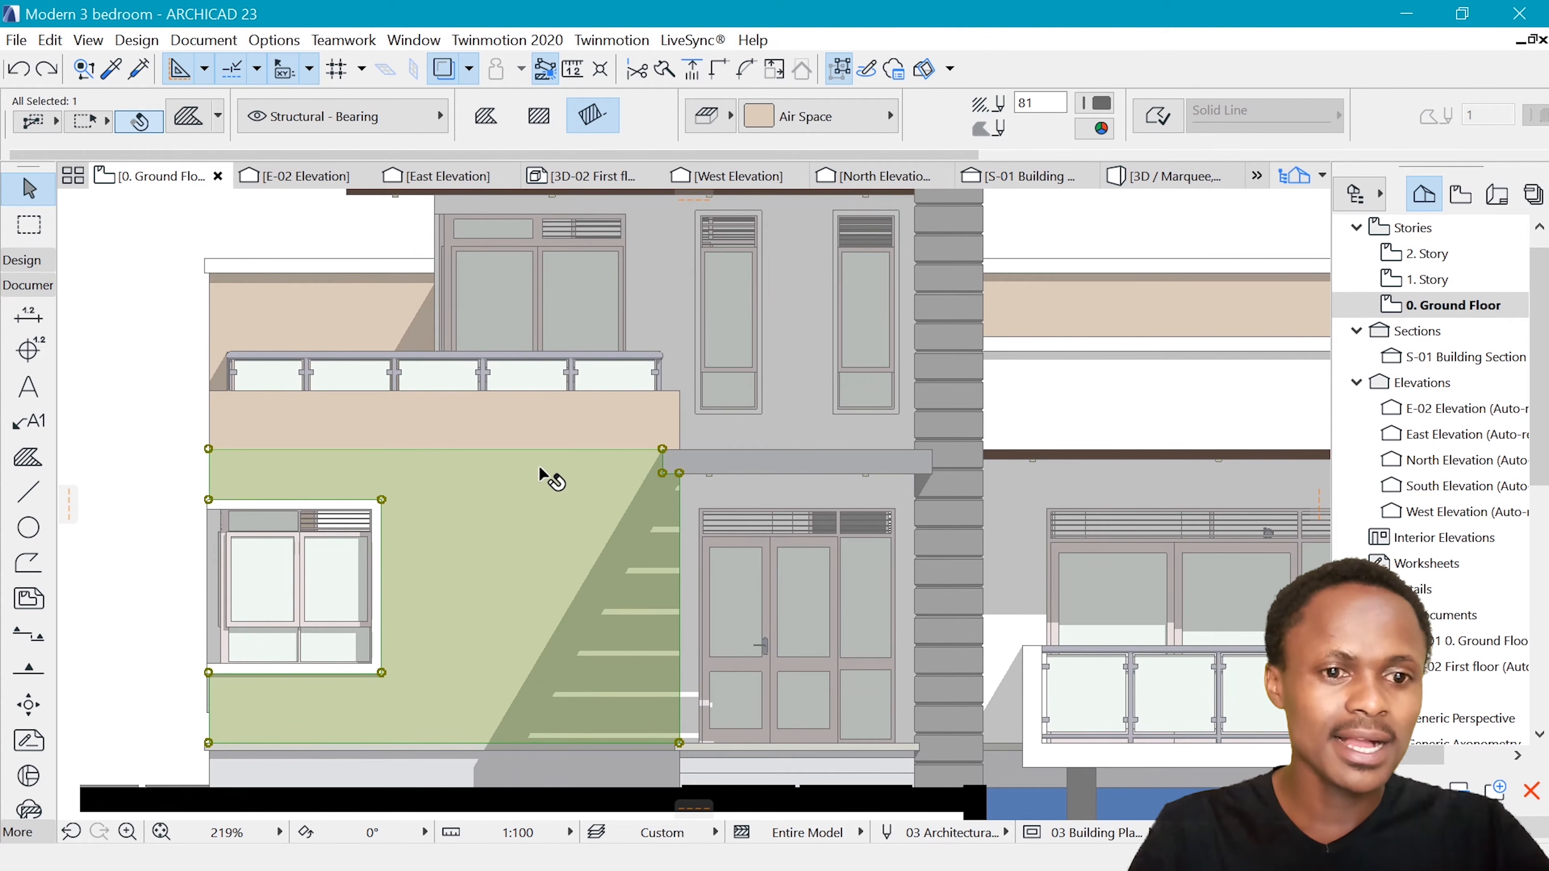
key("Escape")
scroll(475, 482, "down", 3)
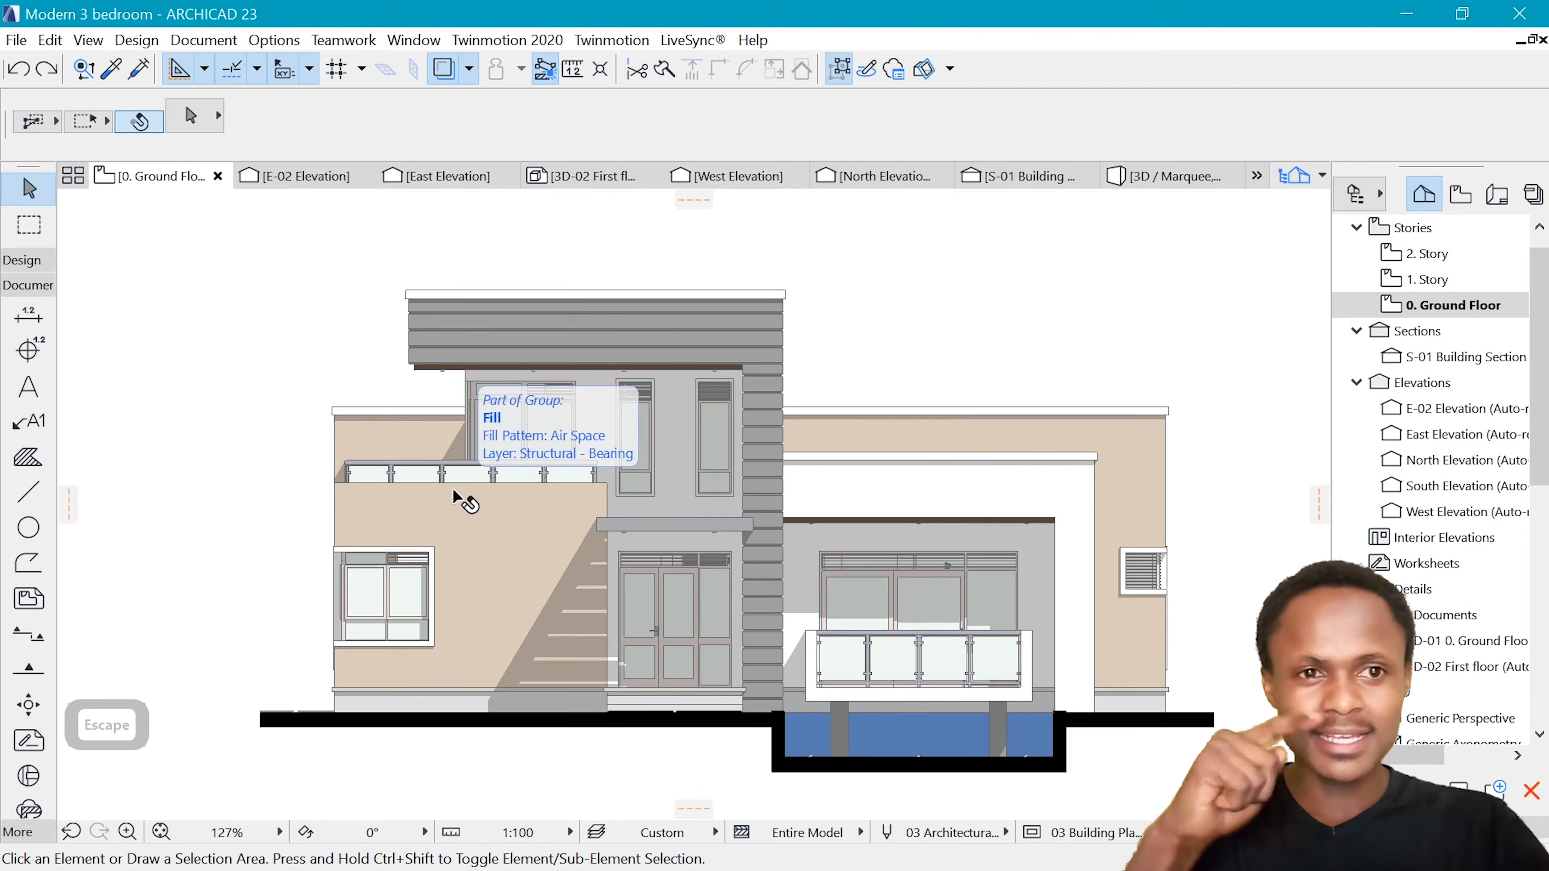
scroll(397, 418, "down", 1)
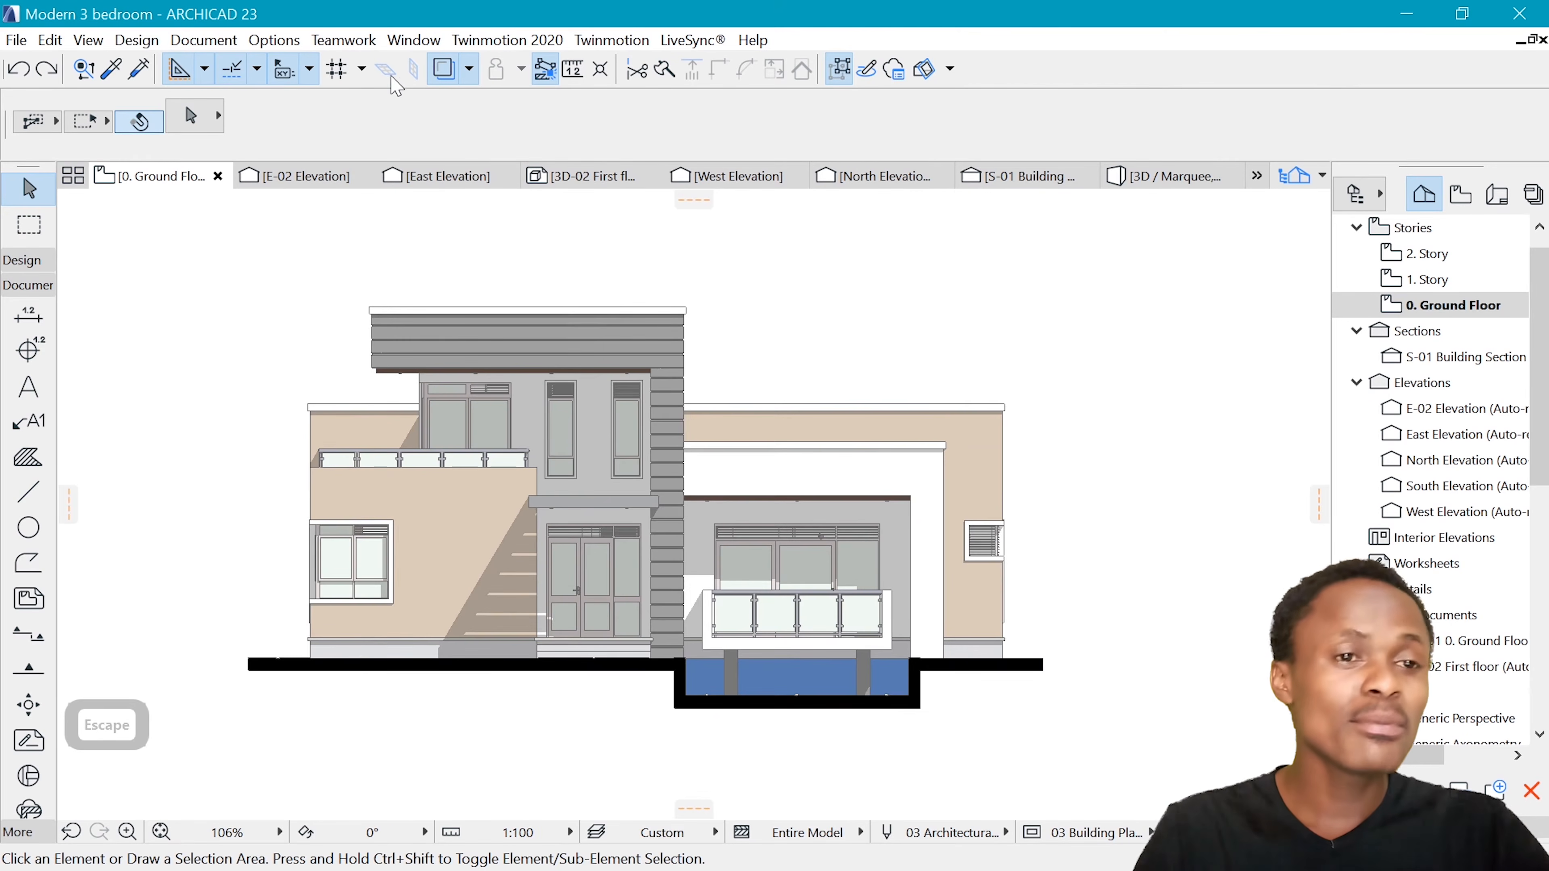
Create a new image fill named "Stone cladding face" in the fill attributes
left_click(274, 40)
mouse_move(366, 67)
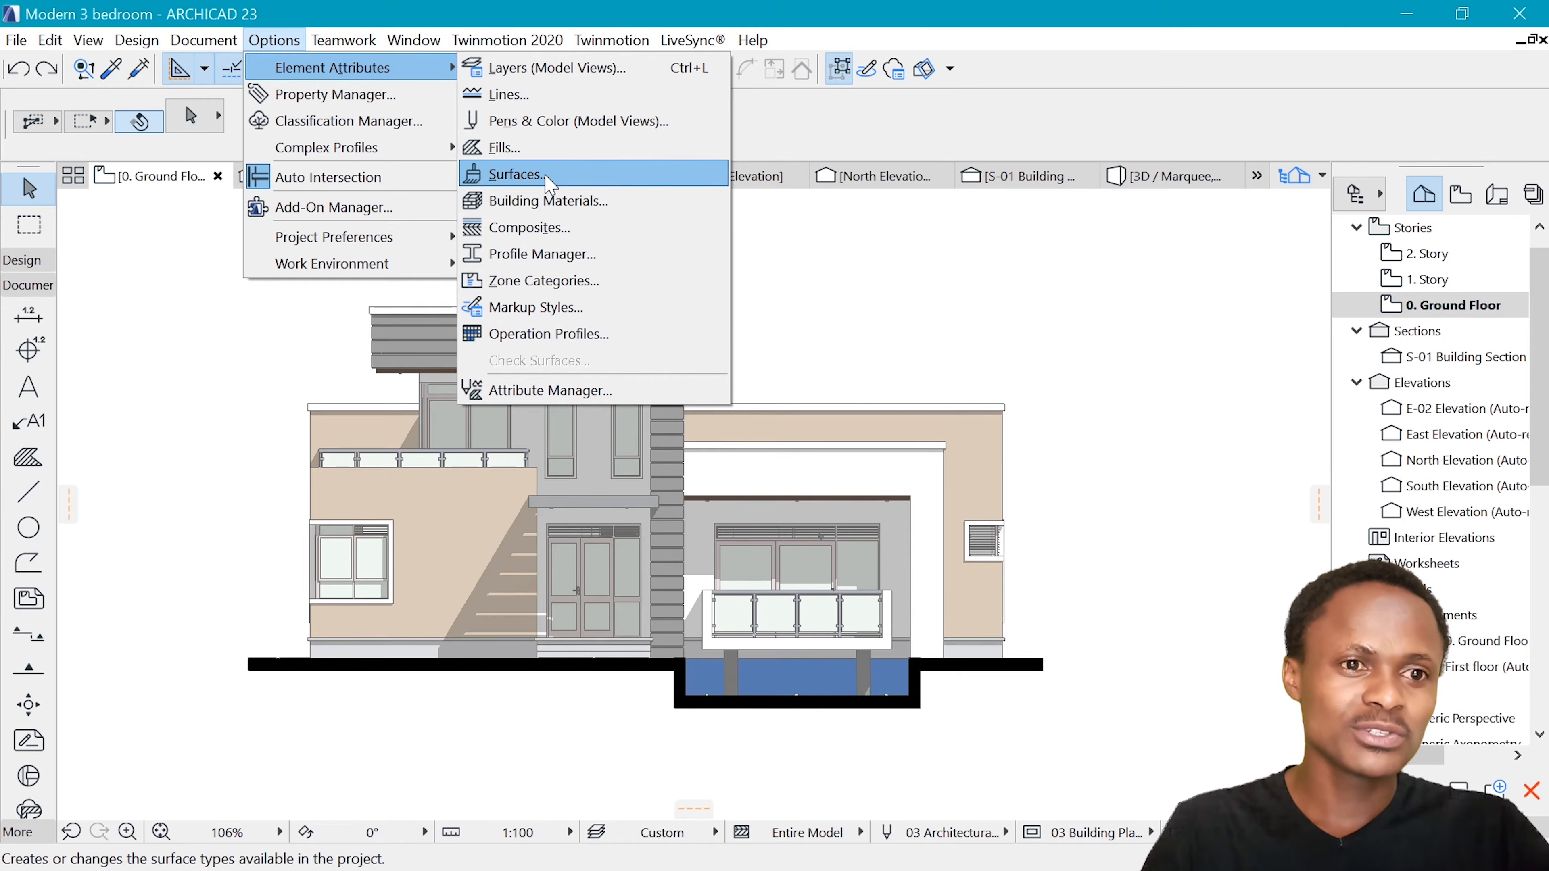
left_click(525, 147)
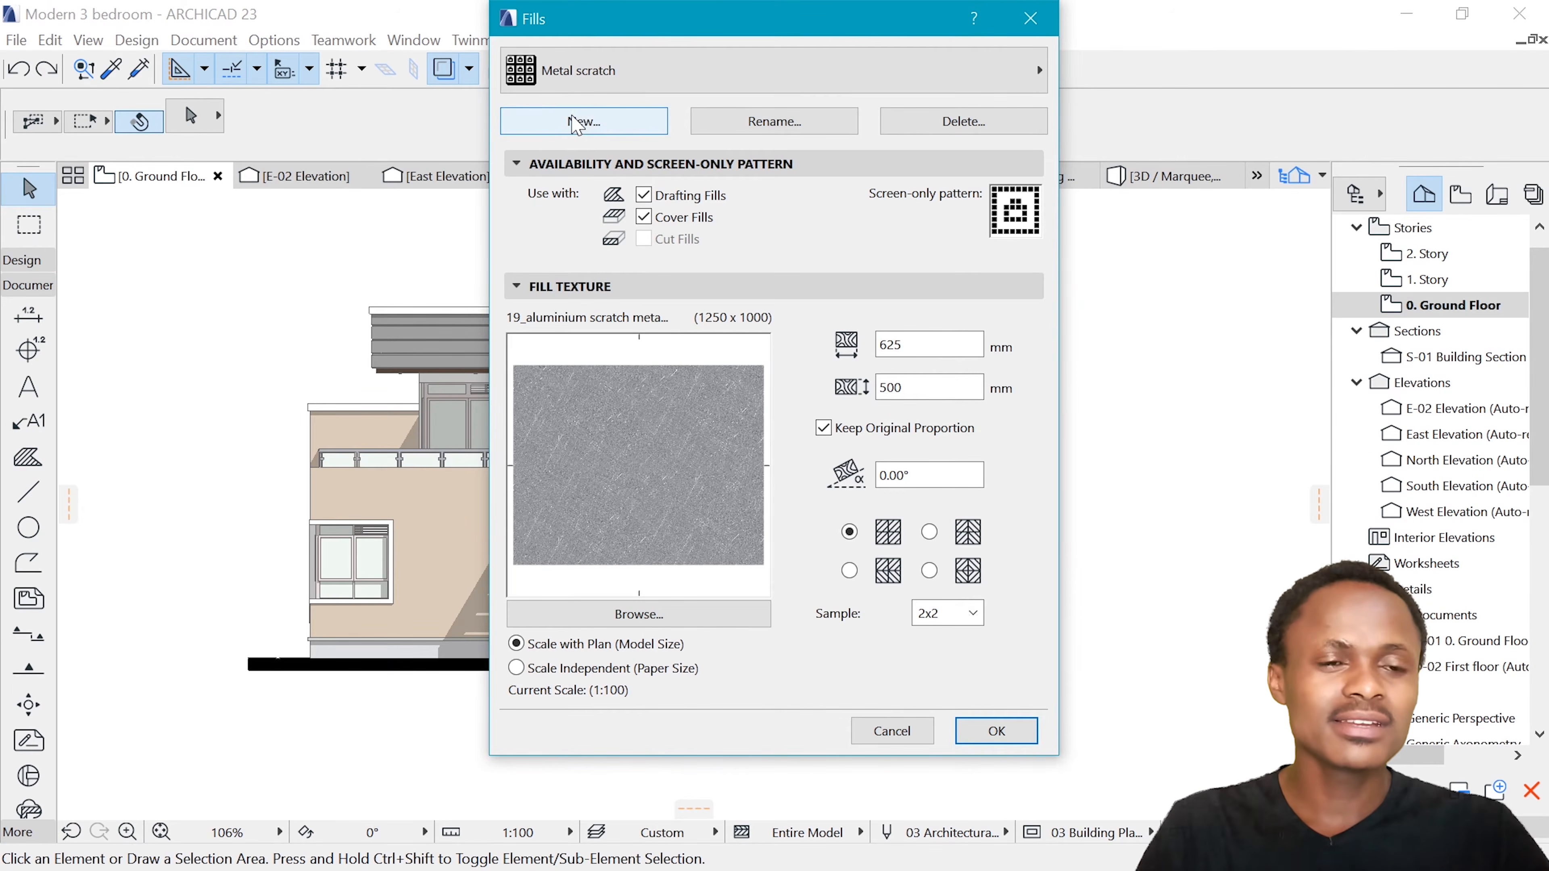
left_click(582, 122)
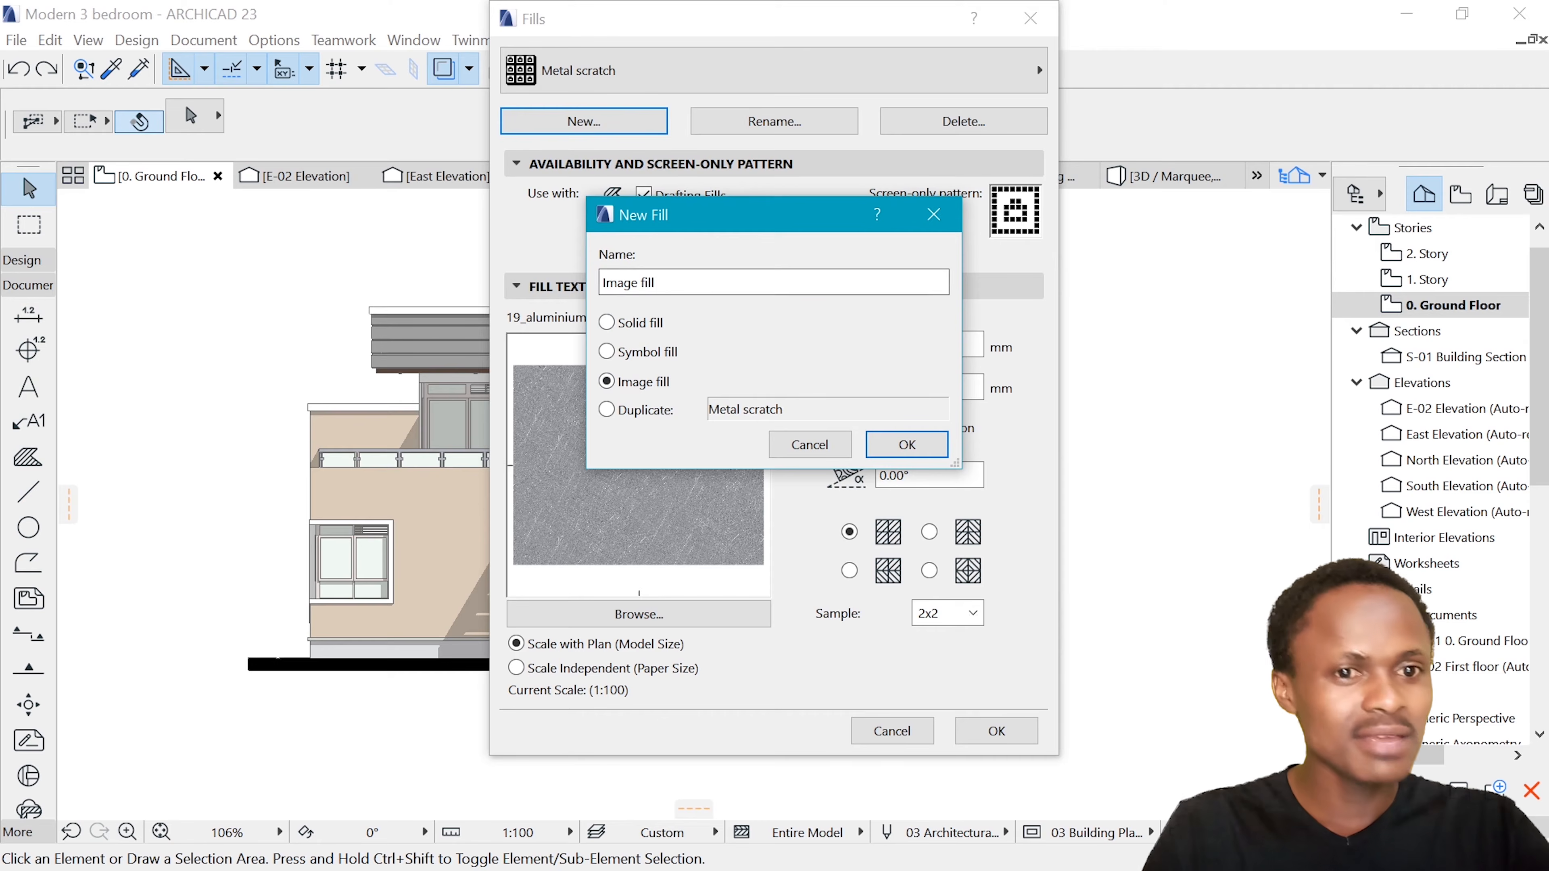
left_click_drag(661, 284, 579, 289)
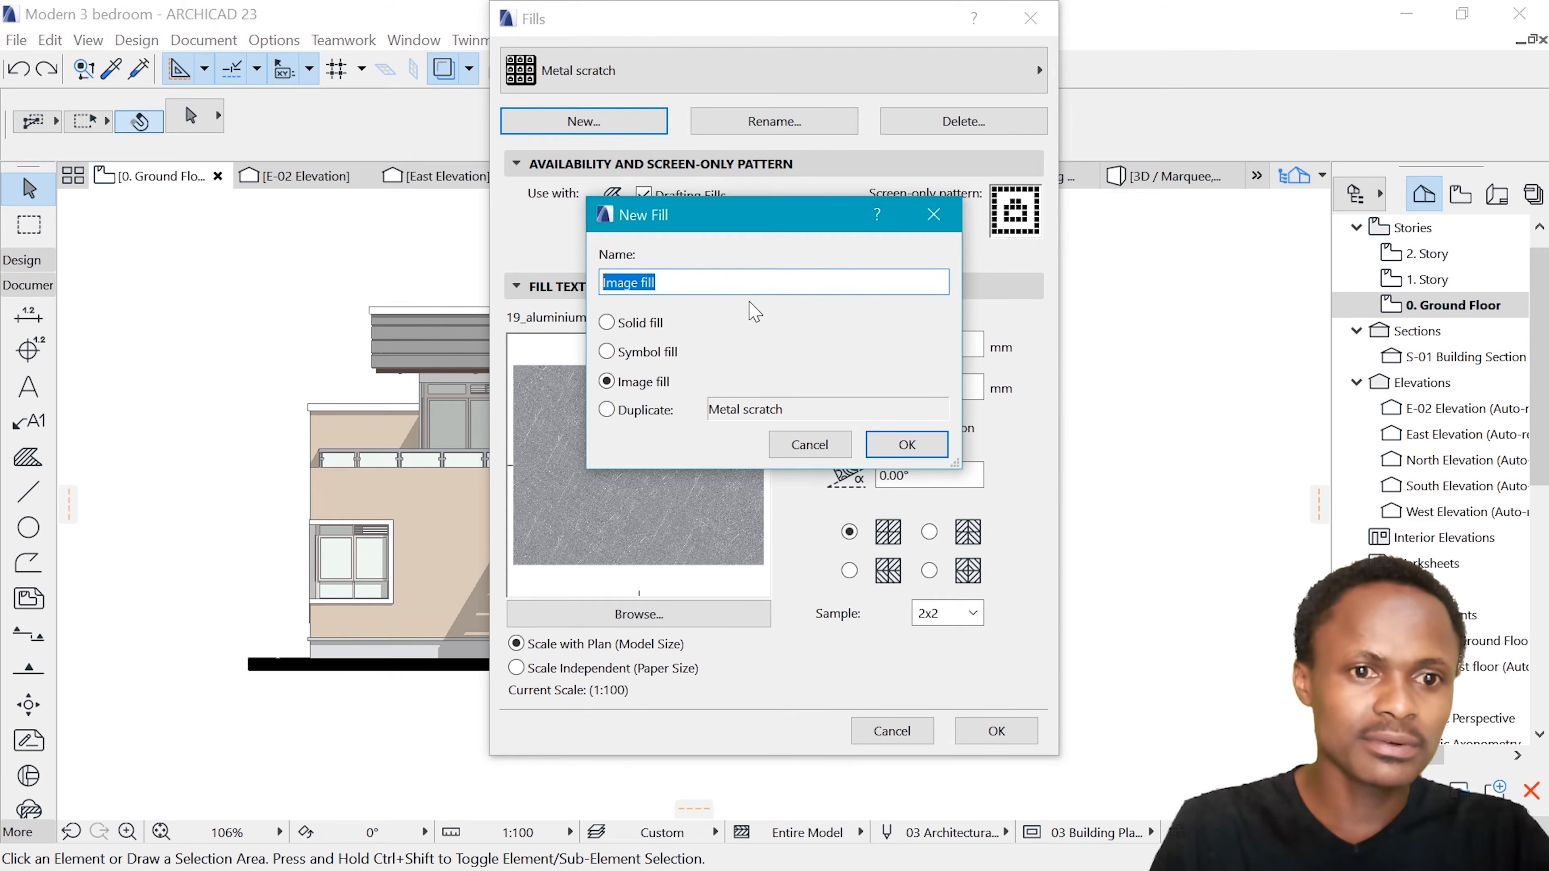
type("STa")
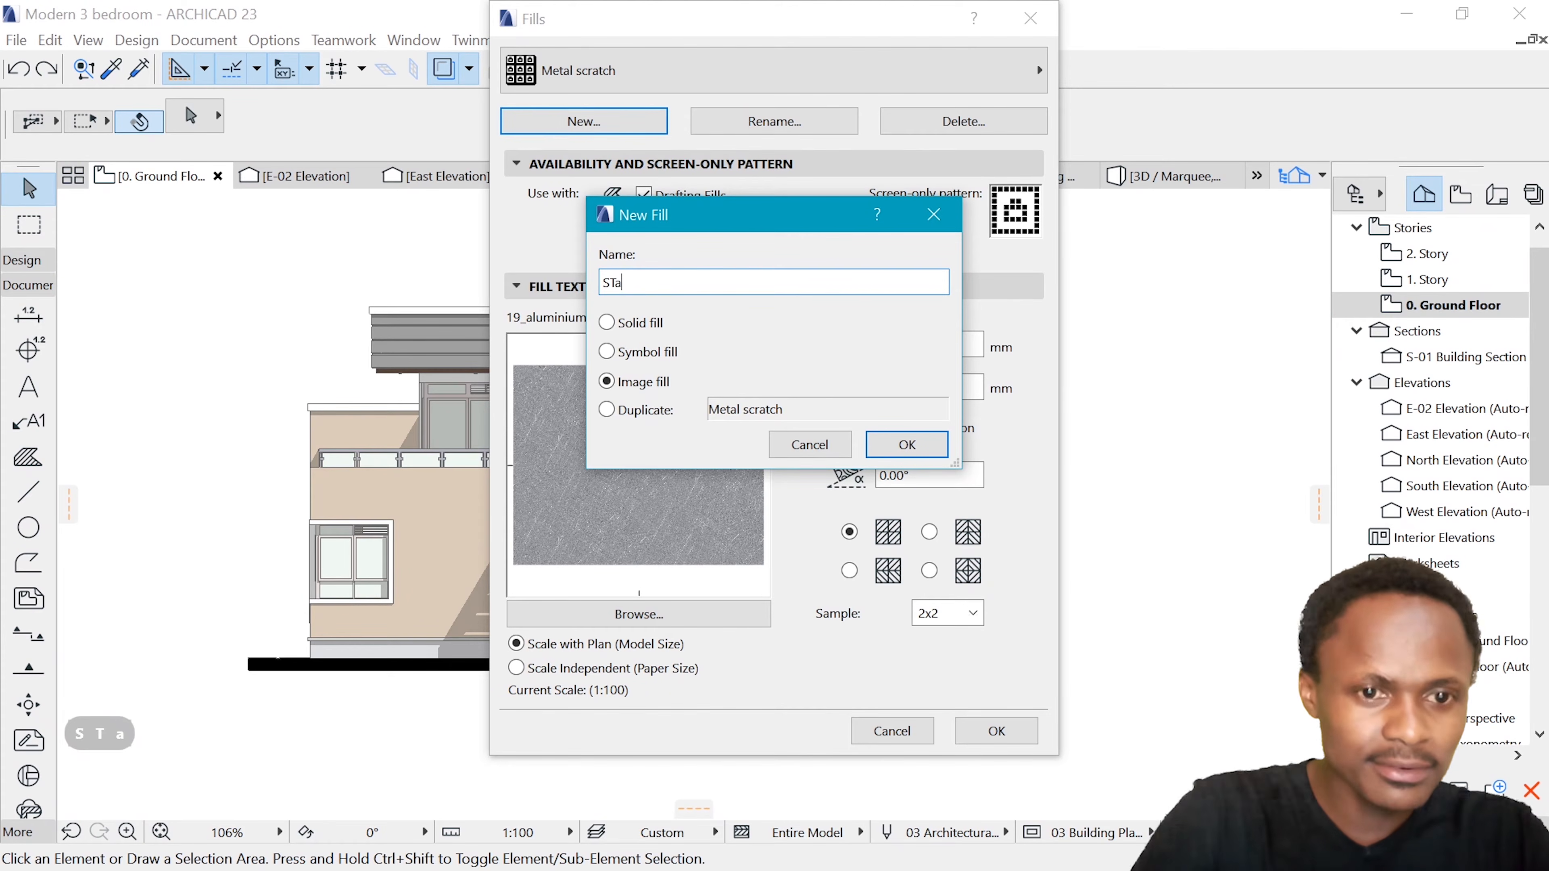
key("BackSpace")
key("BackSpace")
type("tone cs")
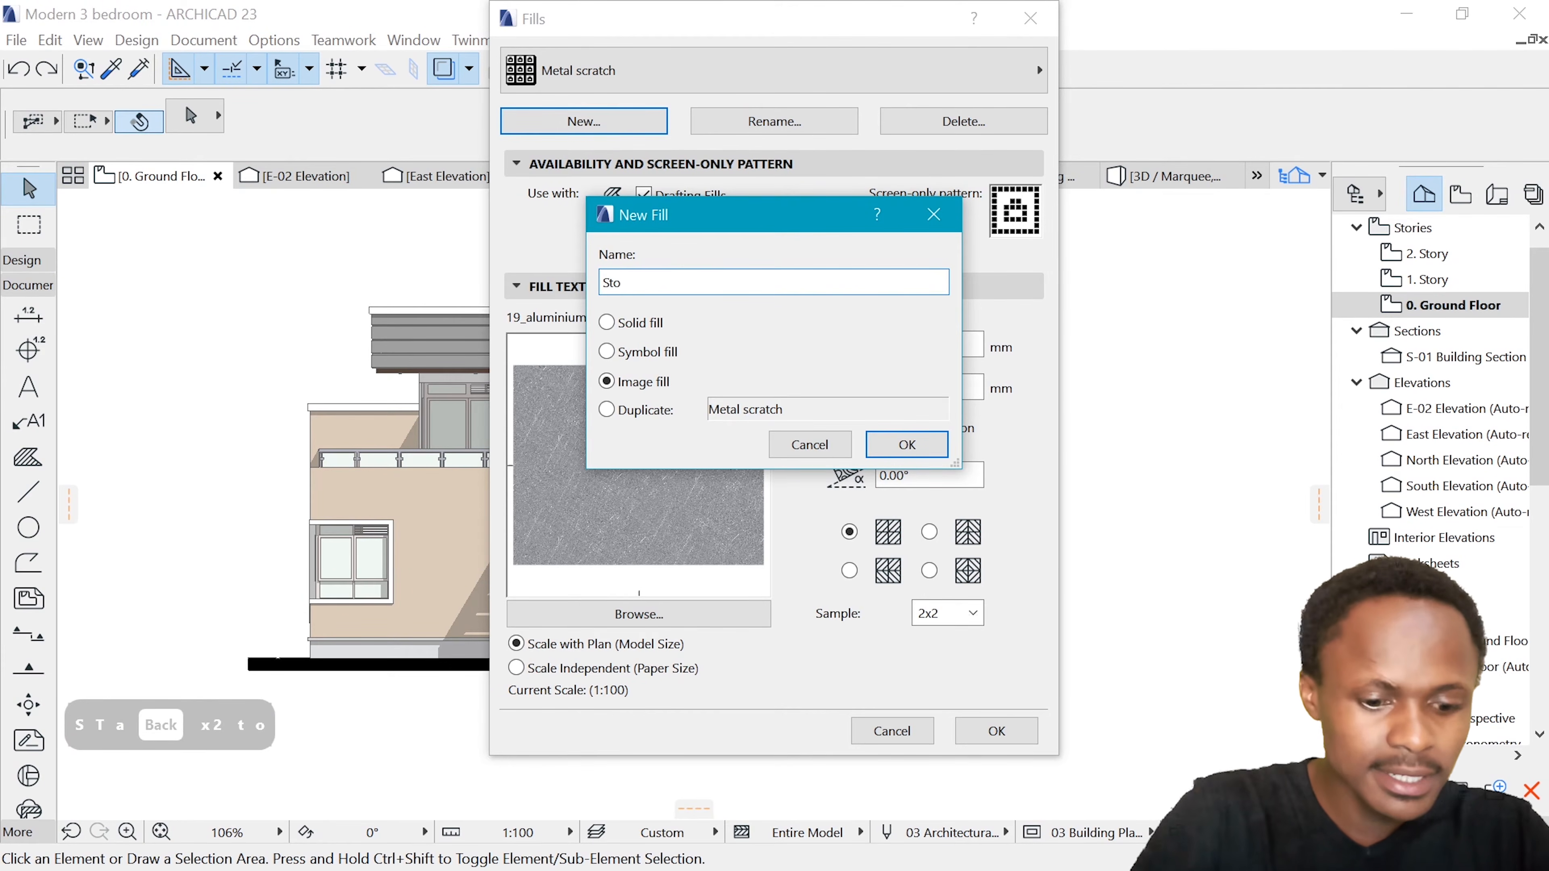
key("BackSpace")
type("ladding face")
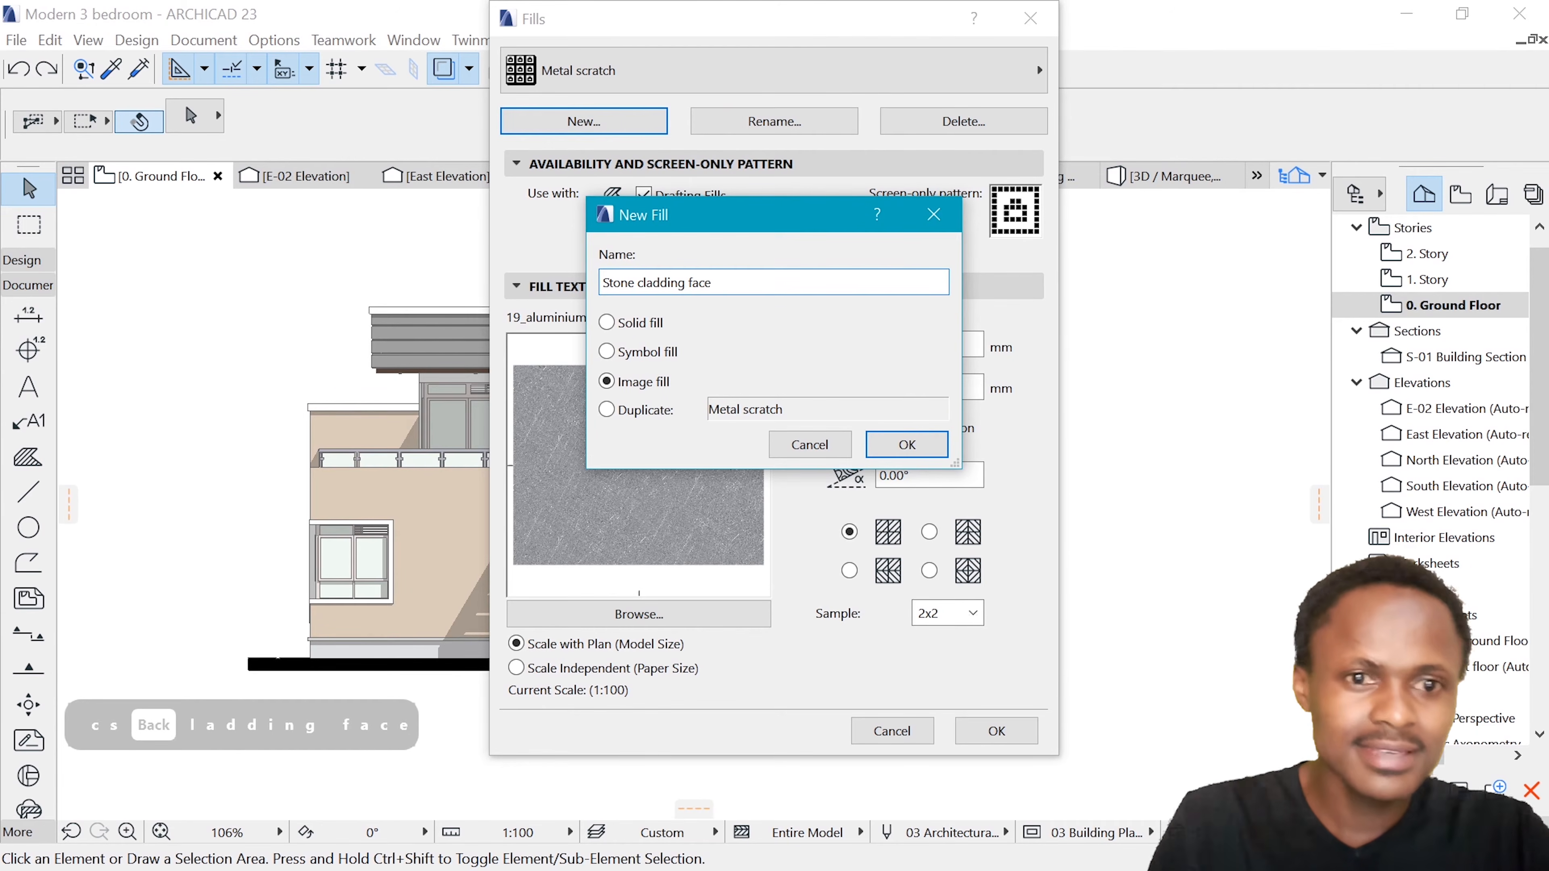
left_click(920, 453)
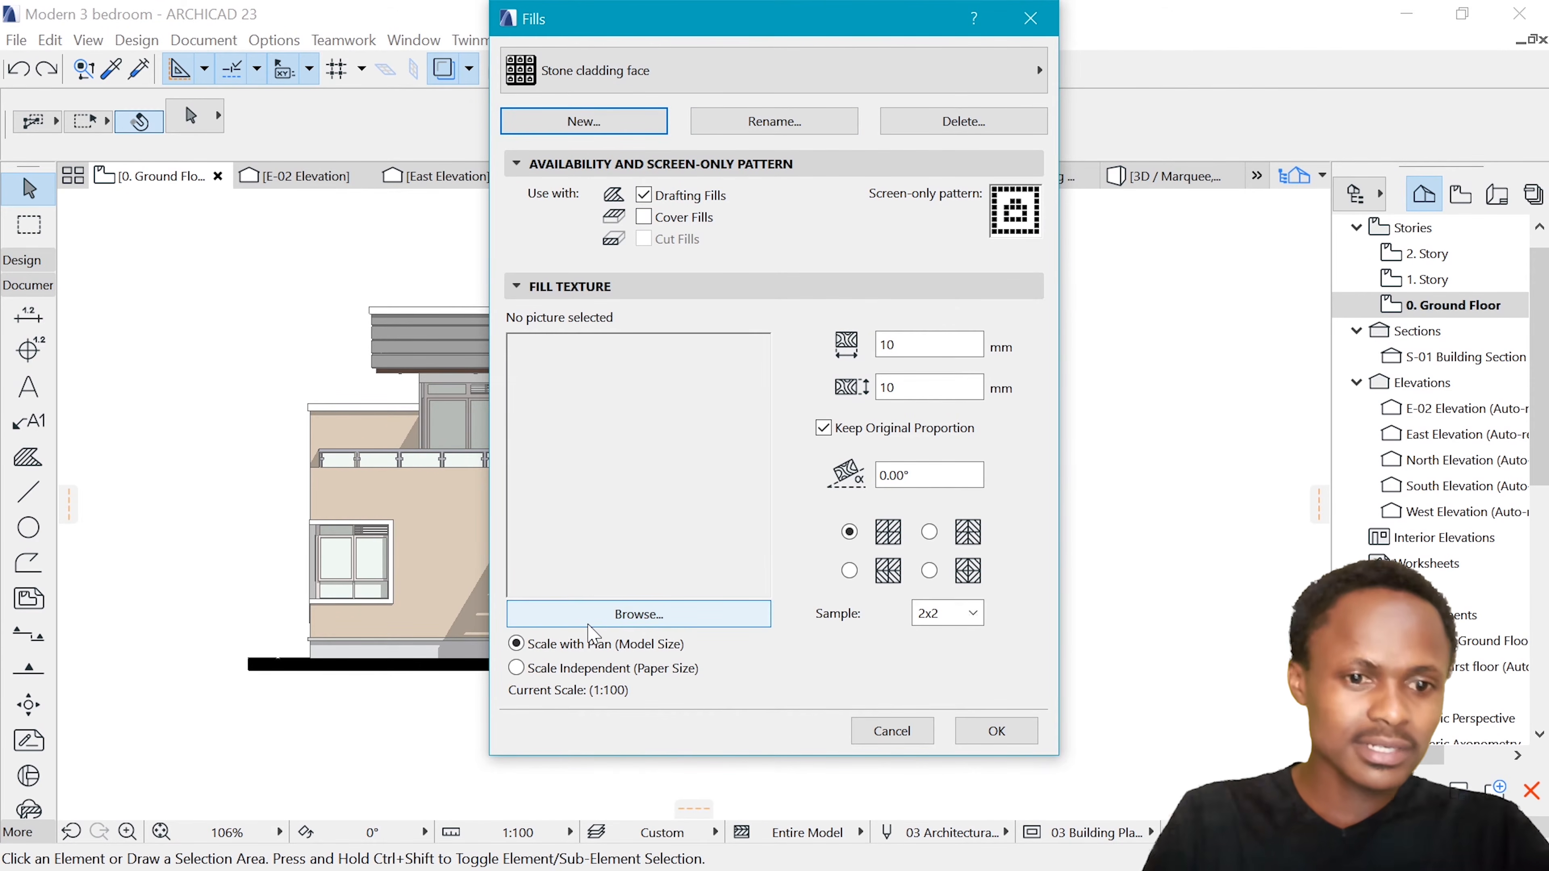
Load the "Stone cladding" image from the textures folder as the texture of the Stone cladding face fill
left_click(620, 622)
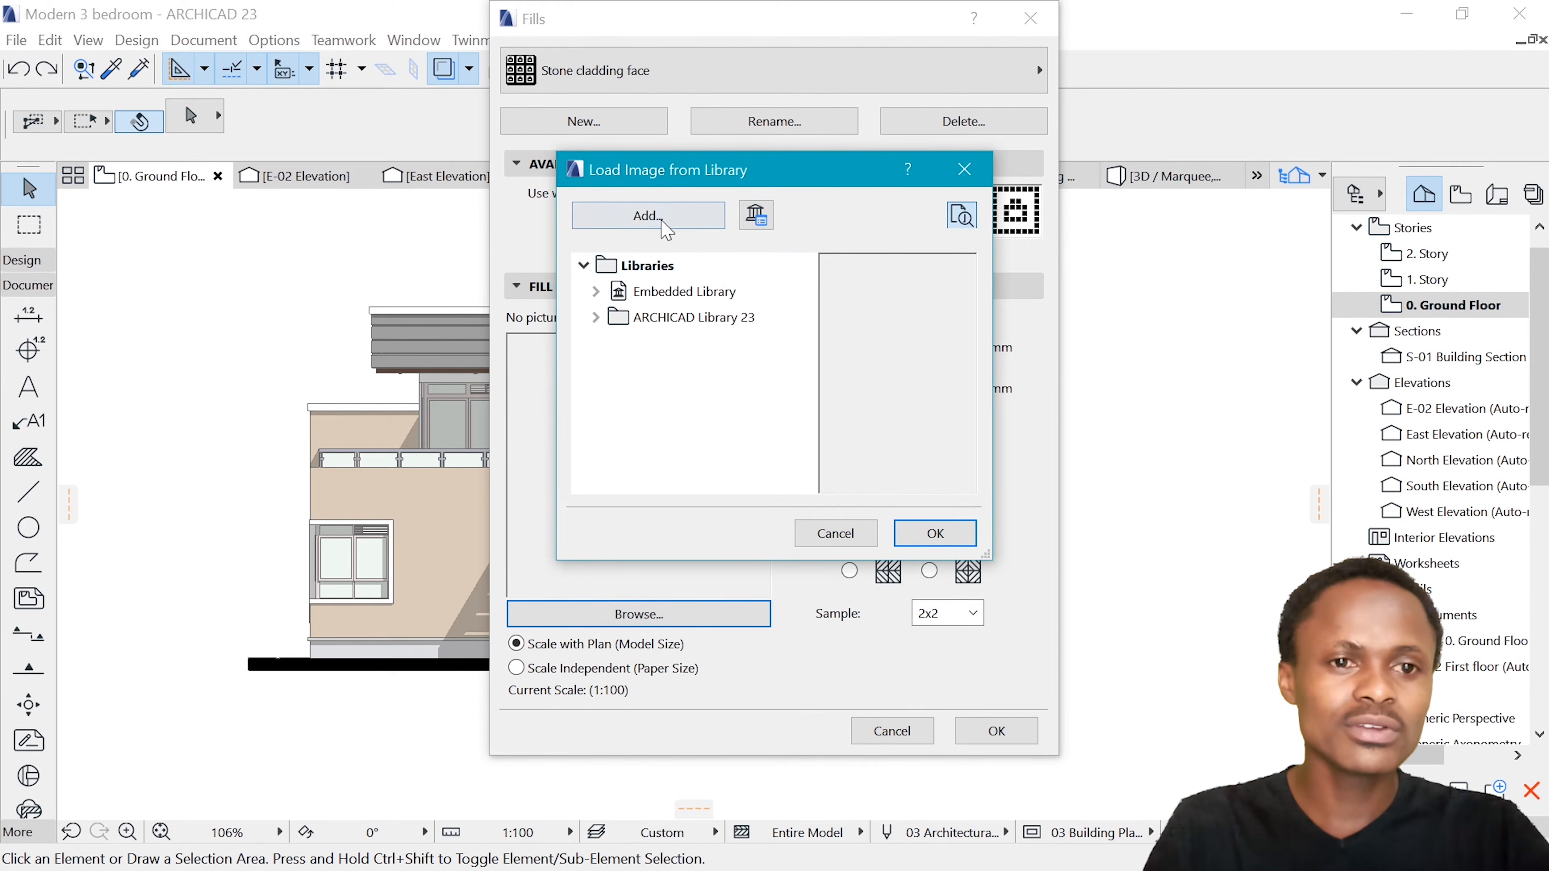
left_click(675, 226)
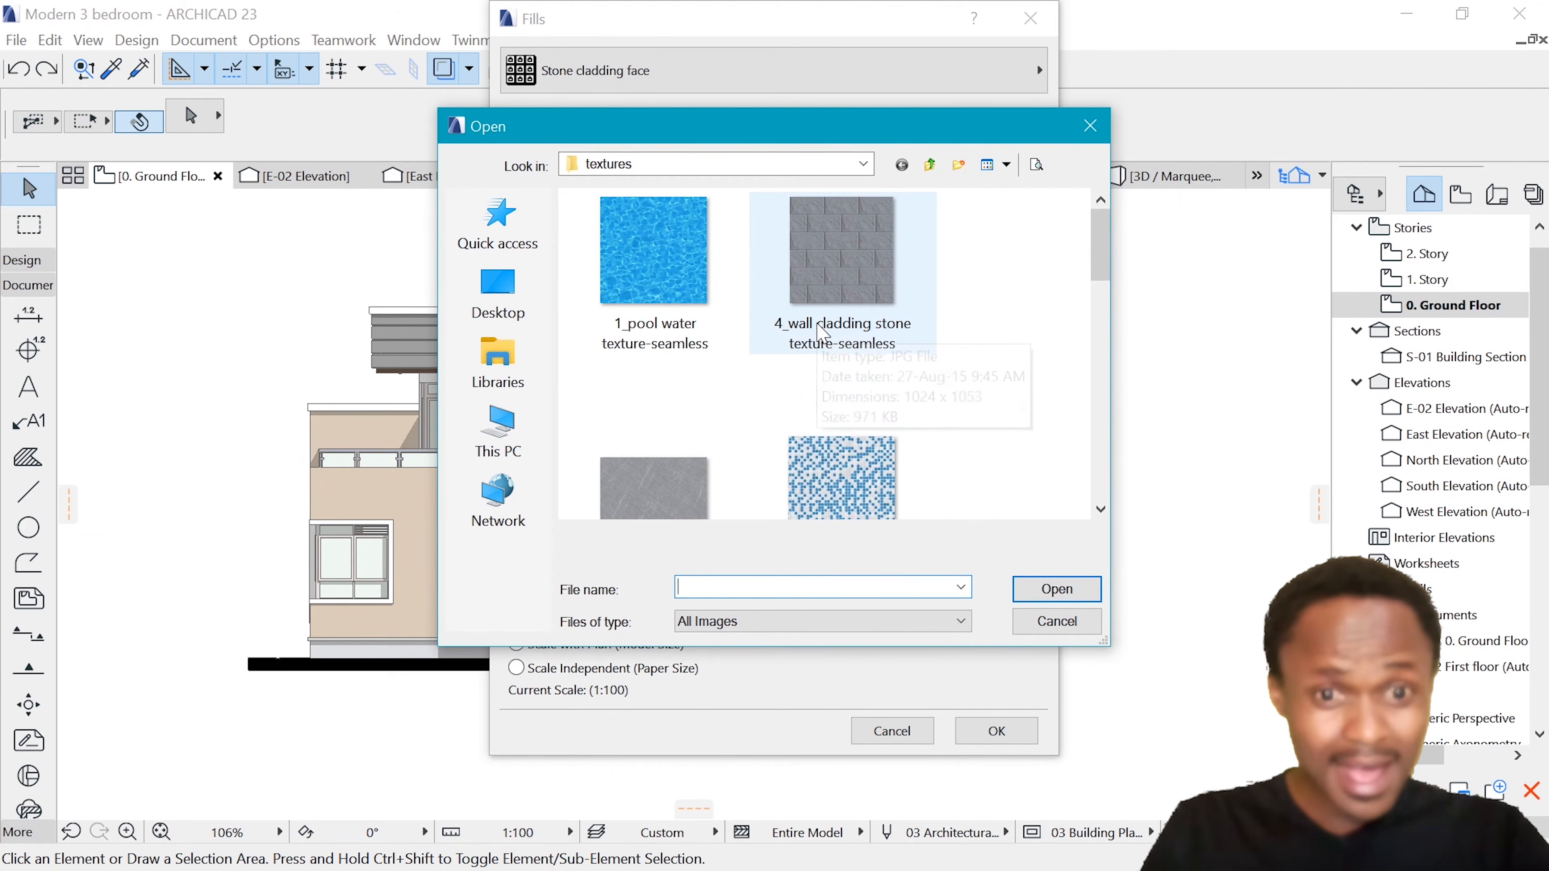
scroll(824, 335, "down", 6)
scroll(839, 348, "up", 5)
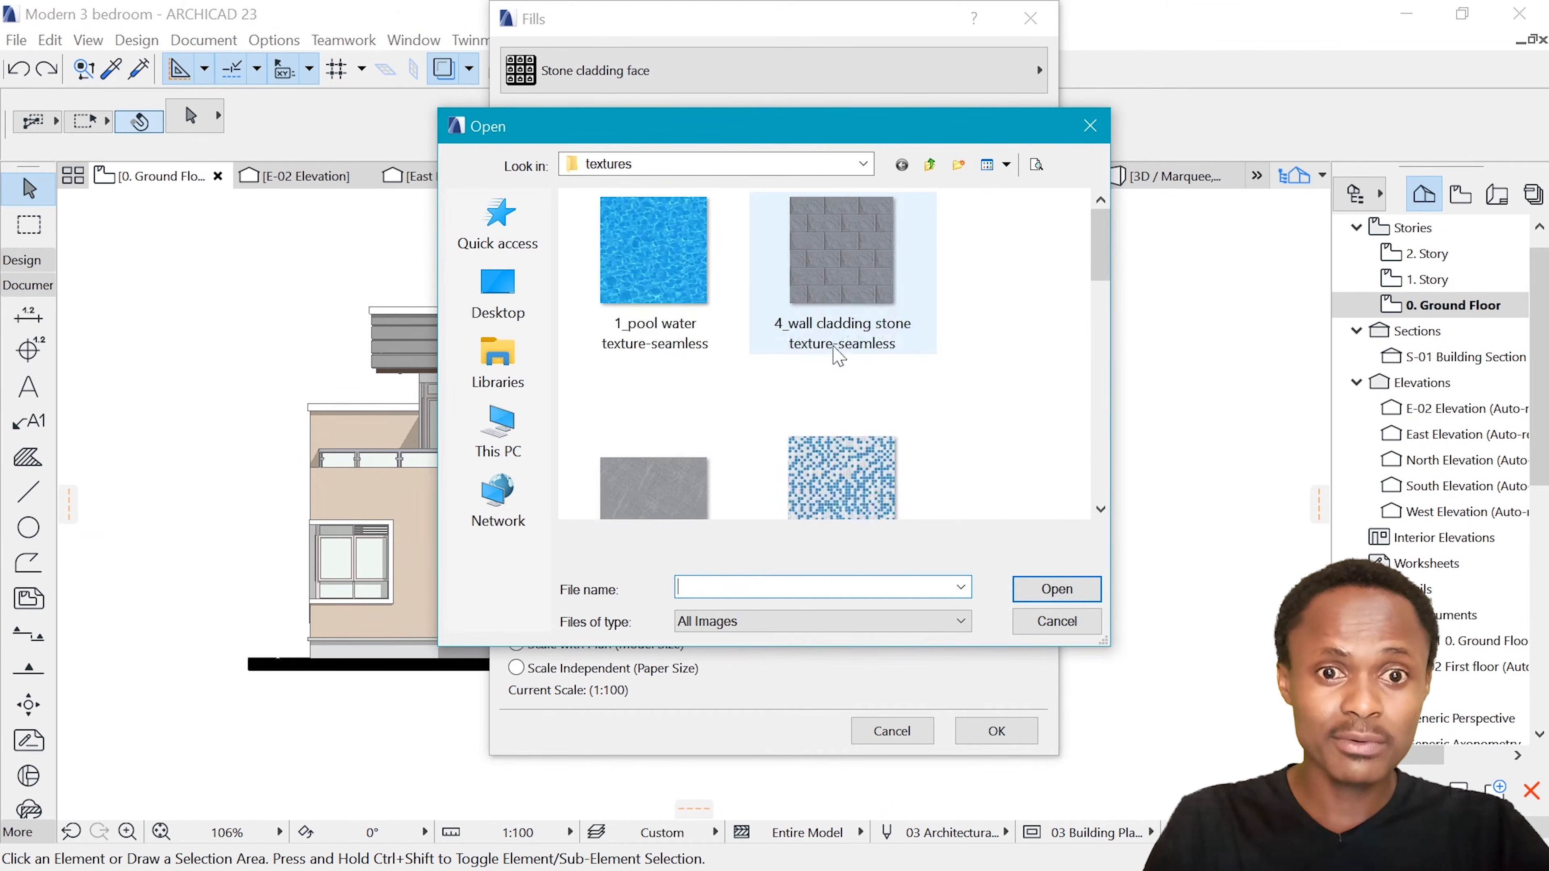
scroll(854, 305, "down", 5)
scroll(866, 275, "up", 3)
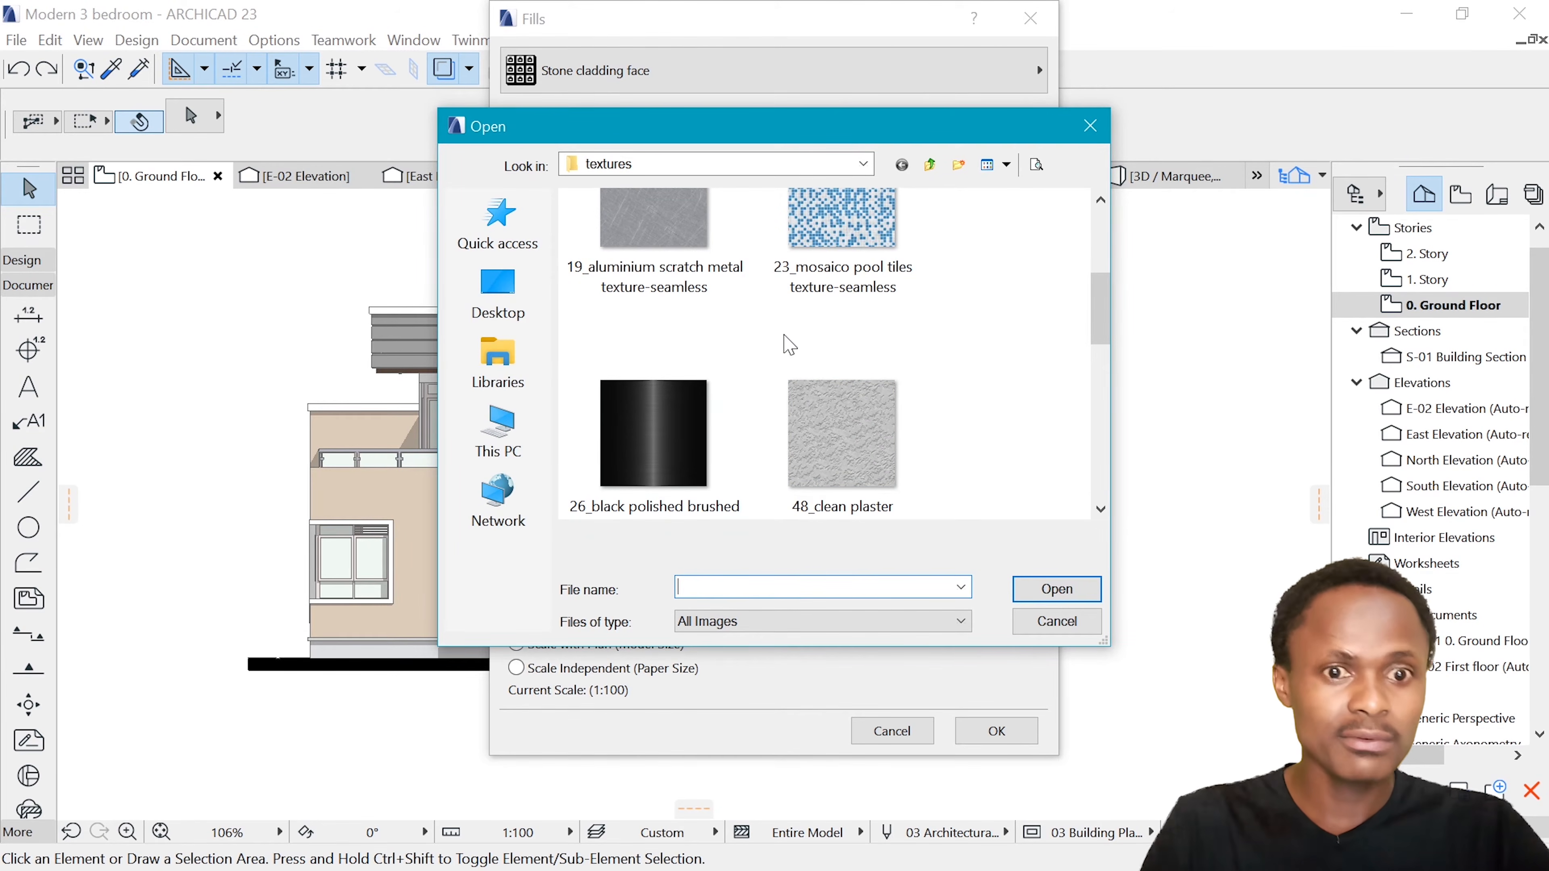
scroll(758, 298, "down", 3)
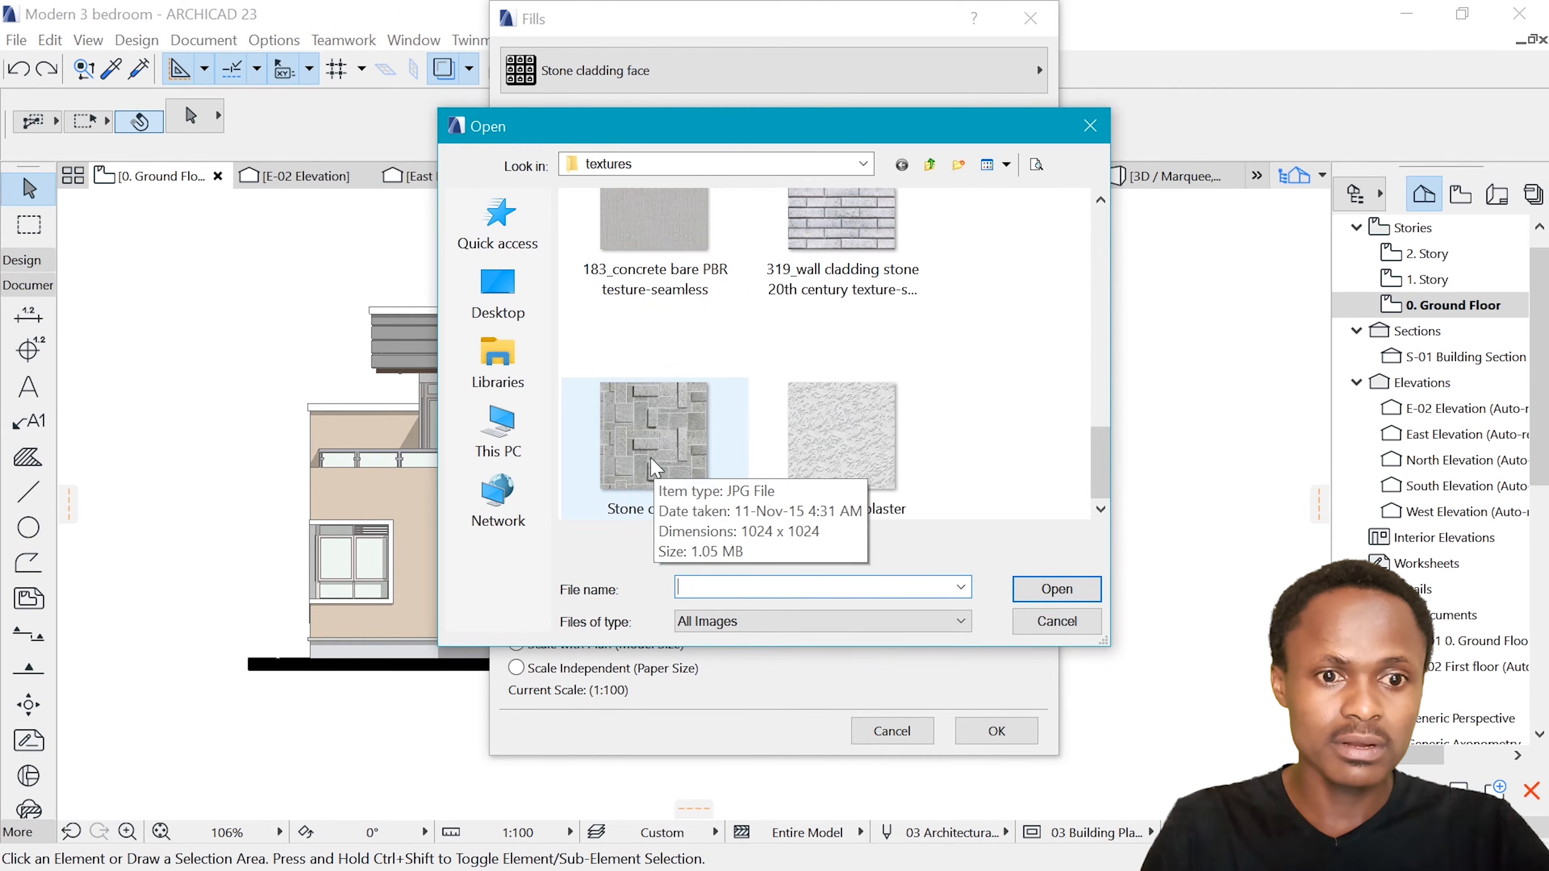
left_click(674, 440)
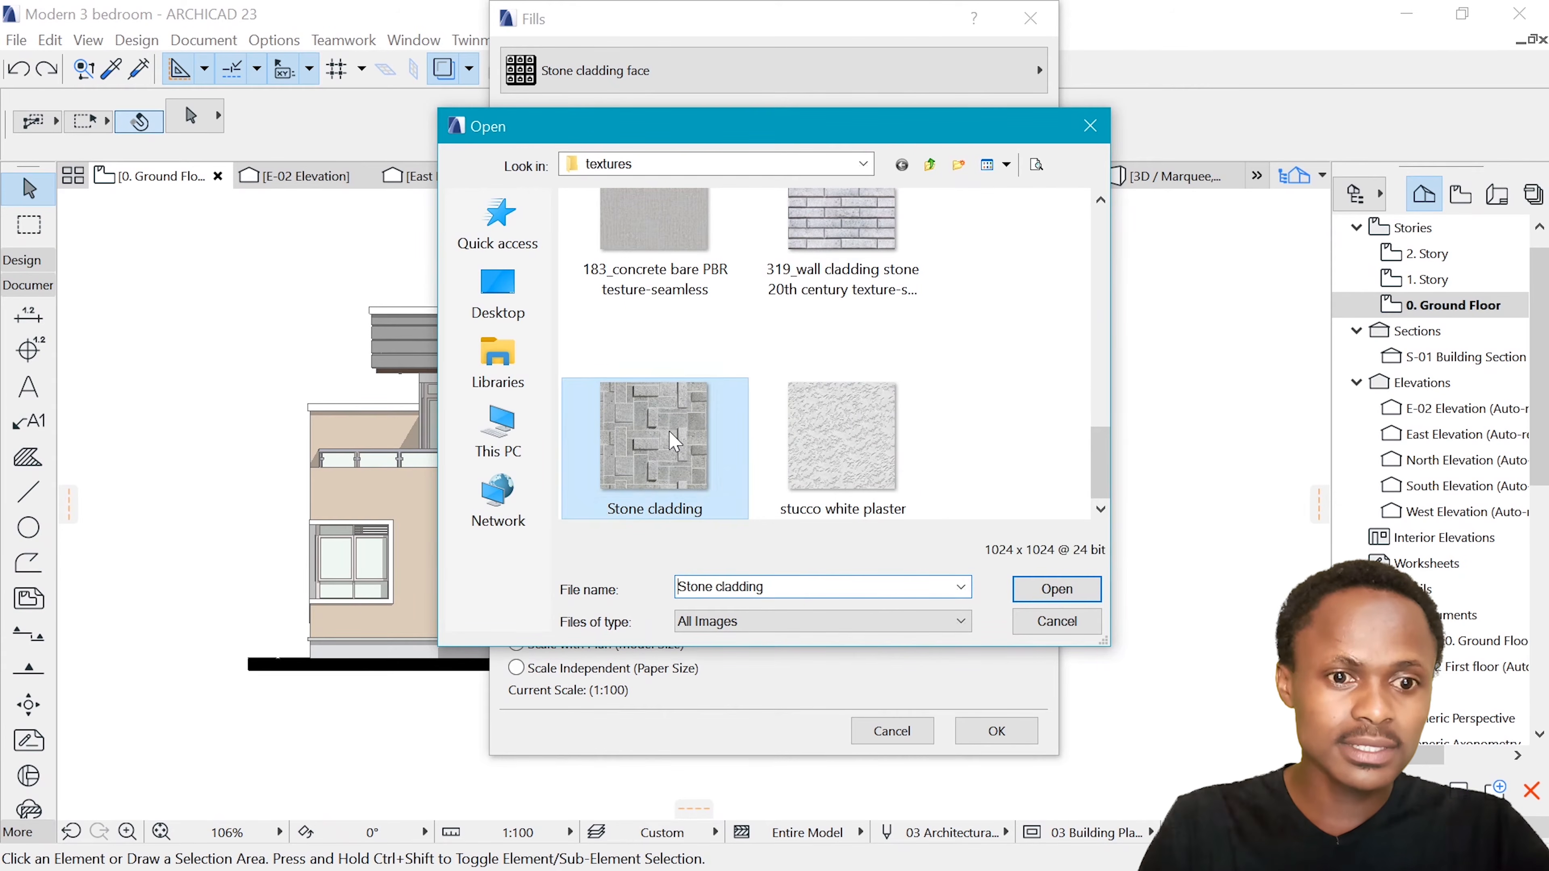
left_click(1058, 593)
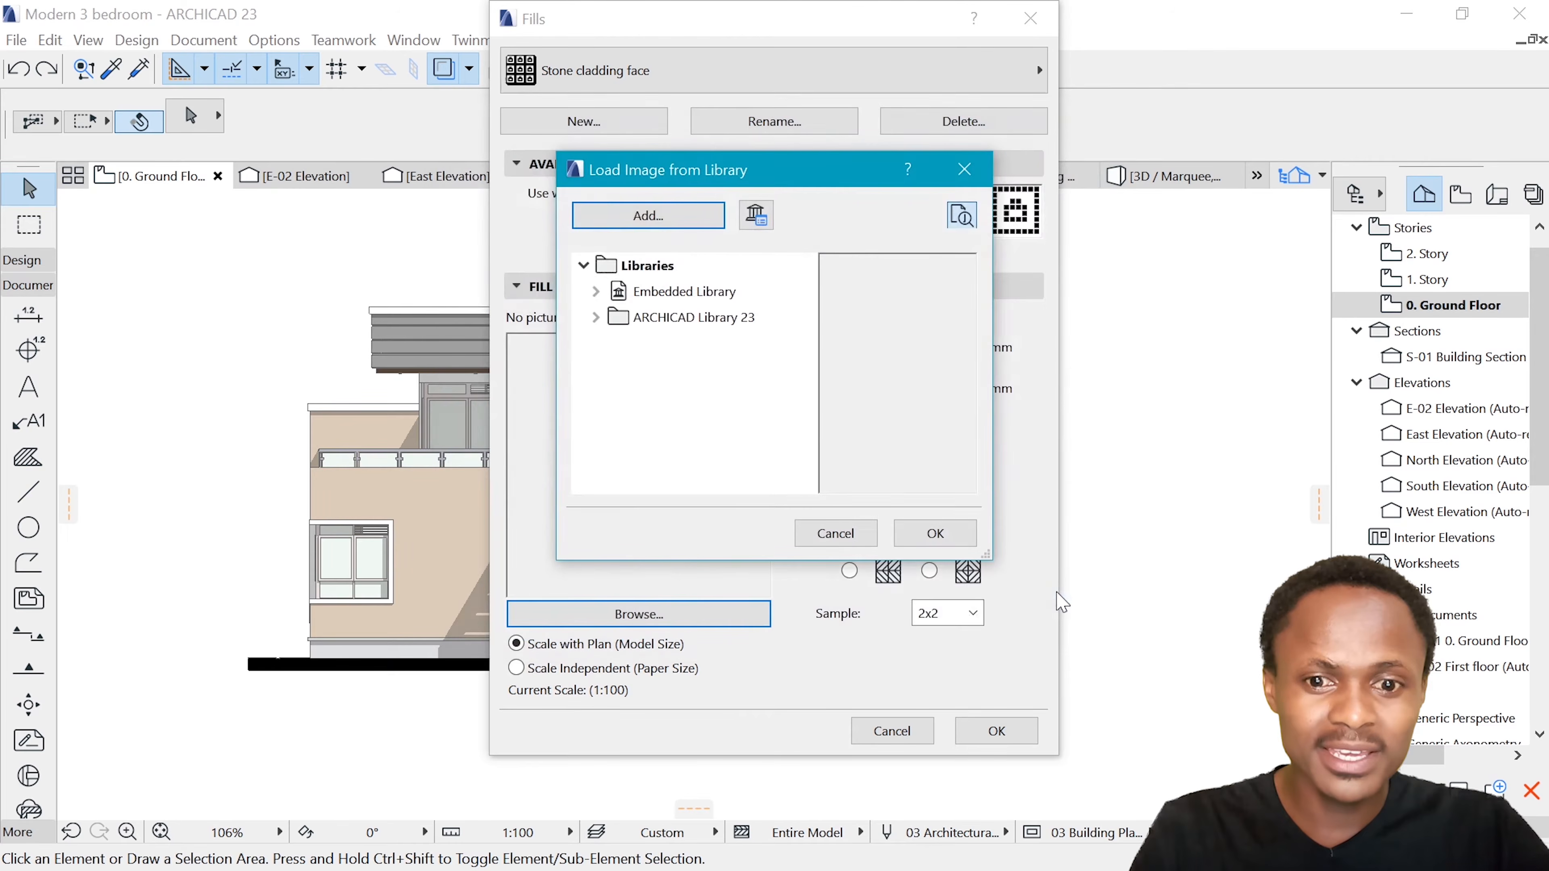
left_click(936, 534)
left_click(823, 428)
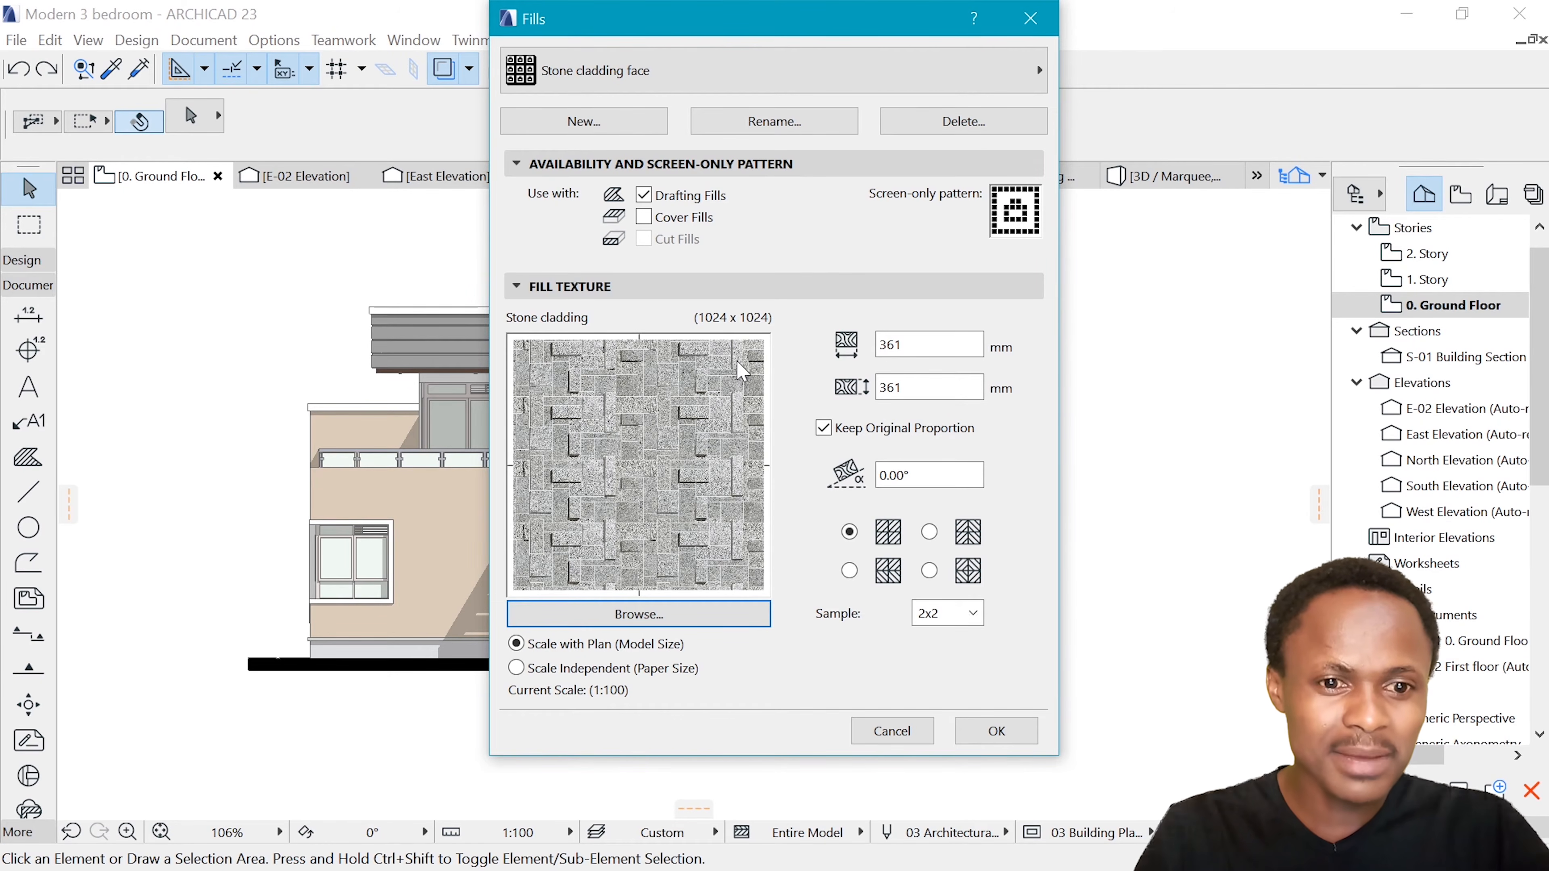
Switch to Calculator and multiply 4 by 250 to work out a texture dimension
key("super")
type("ca")
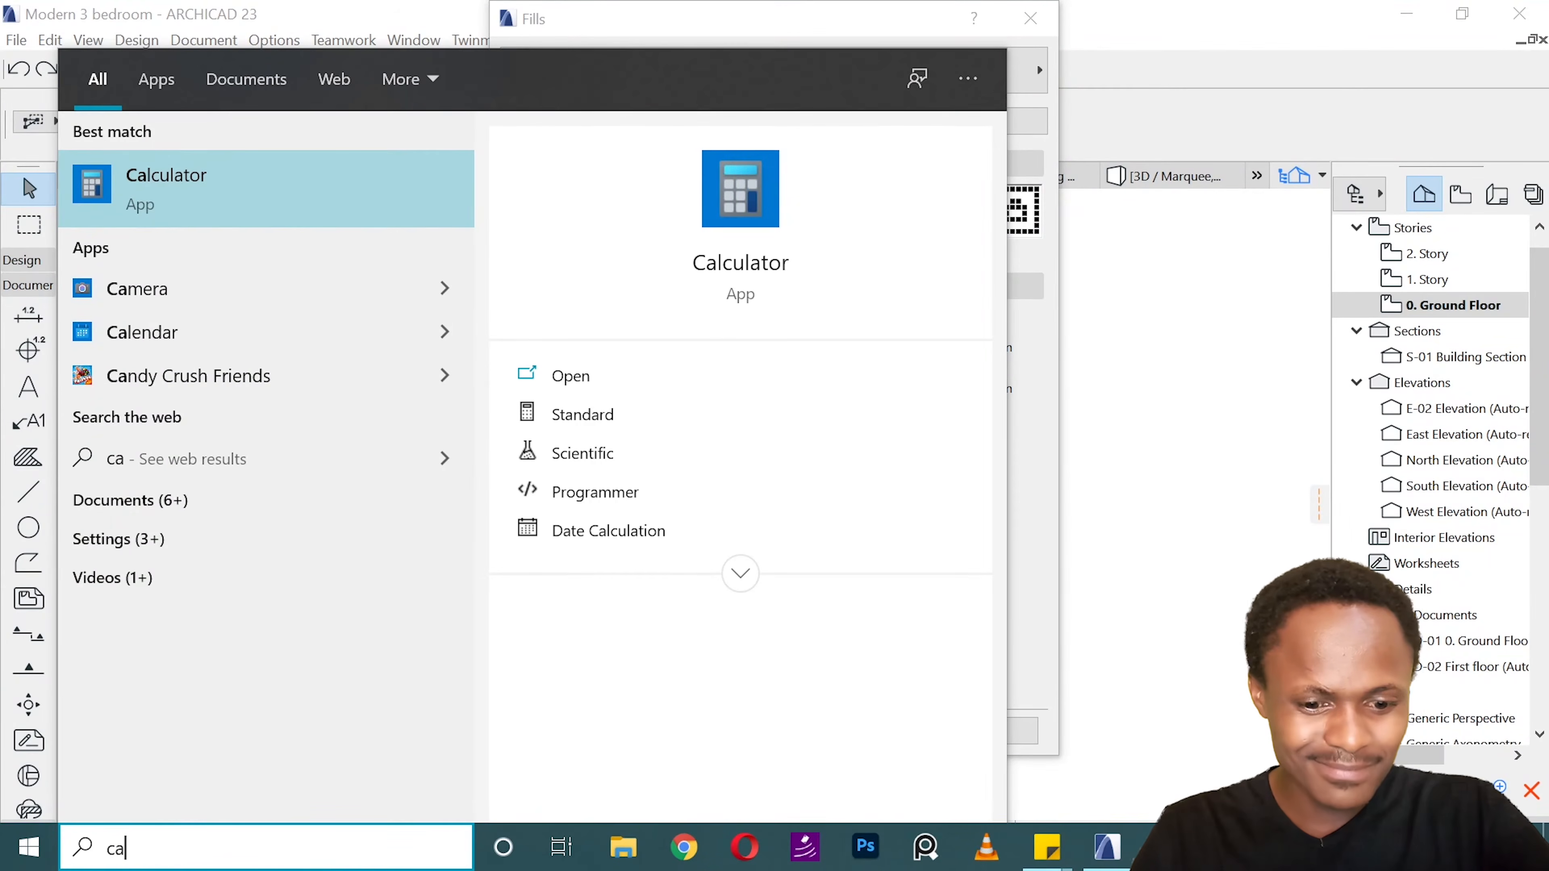
type("lc")
left_click(271, 196)
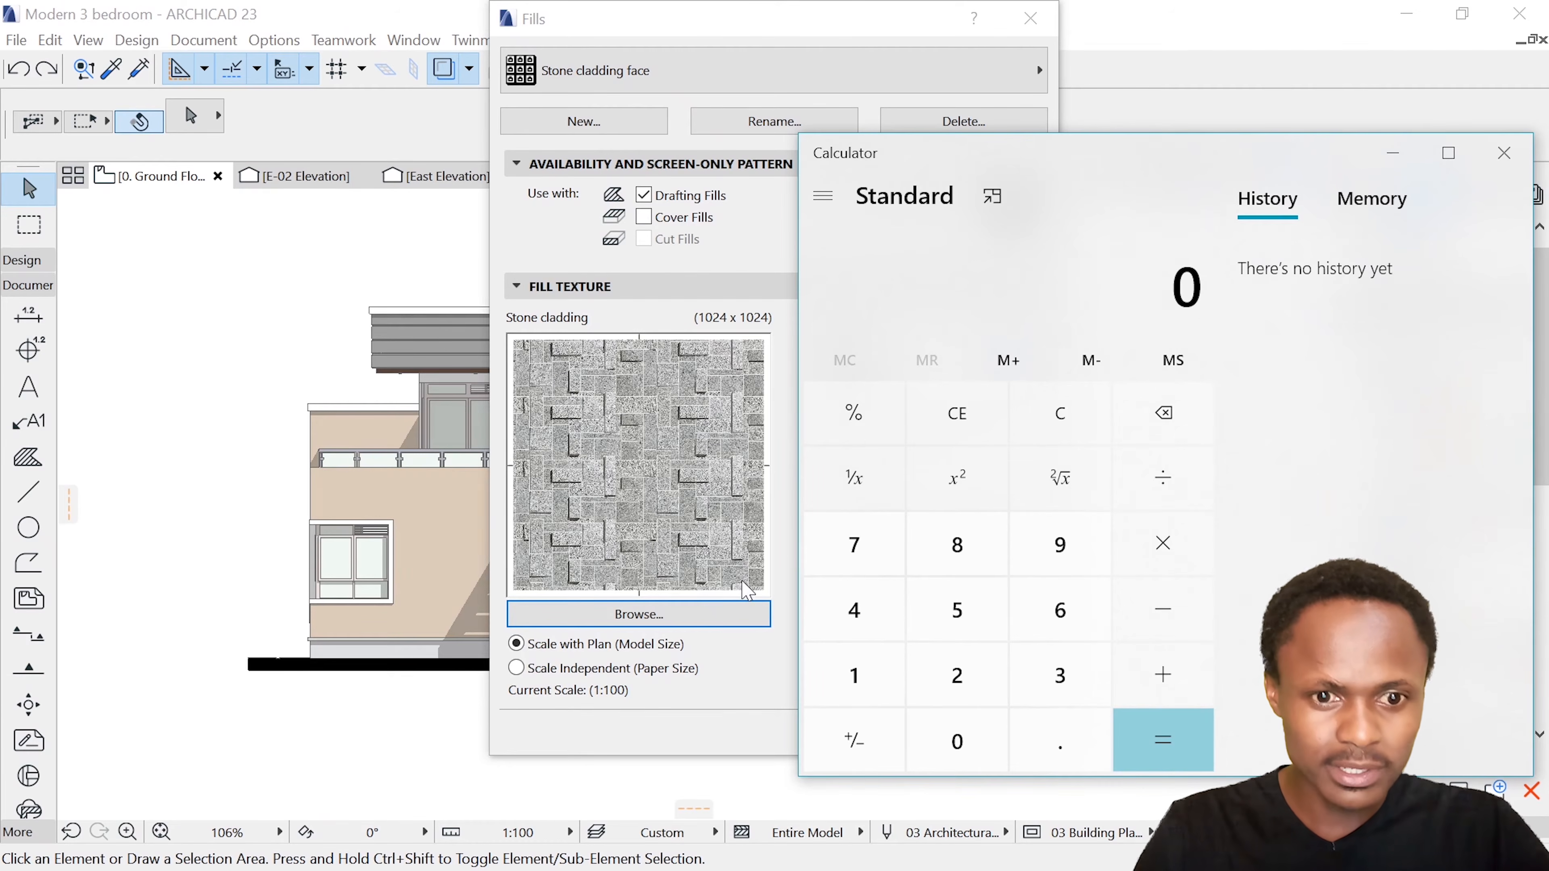
left_click(874, 635)
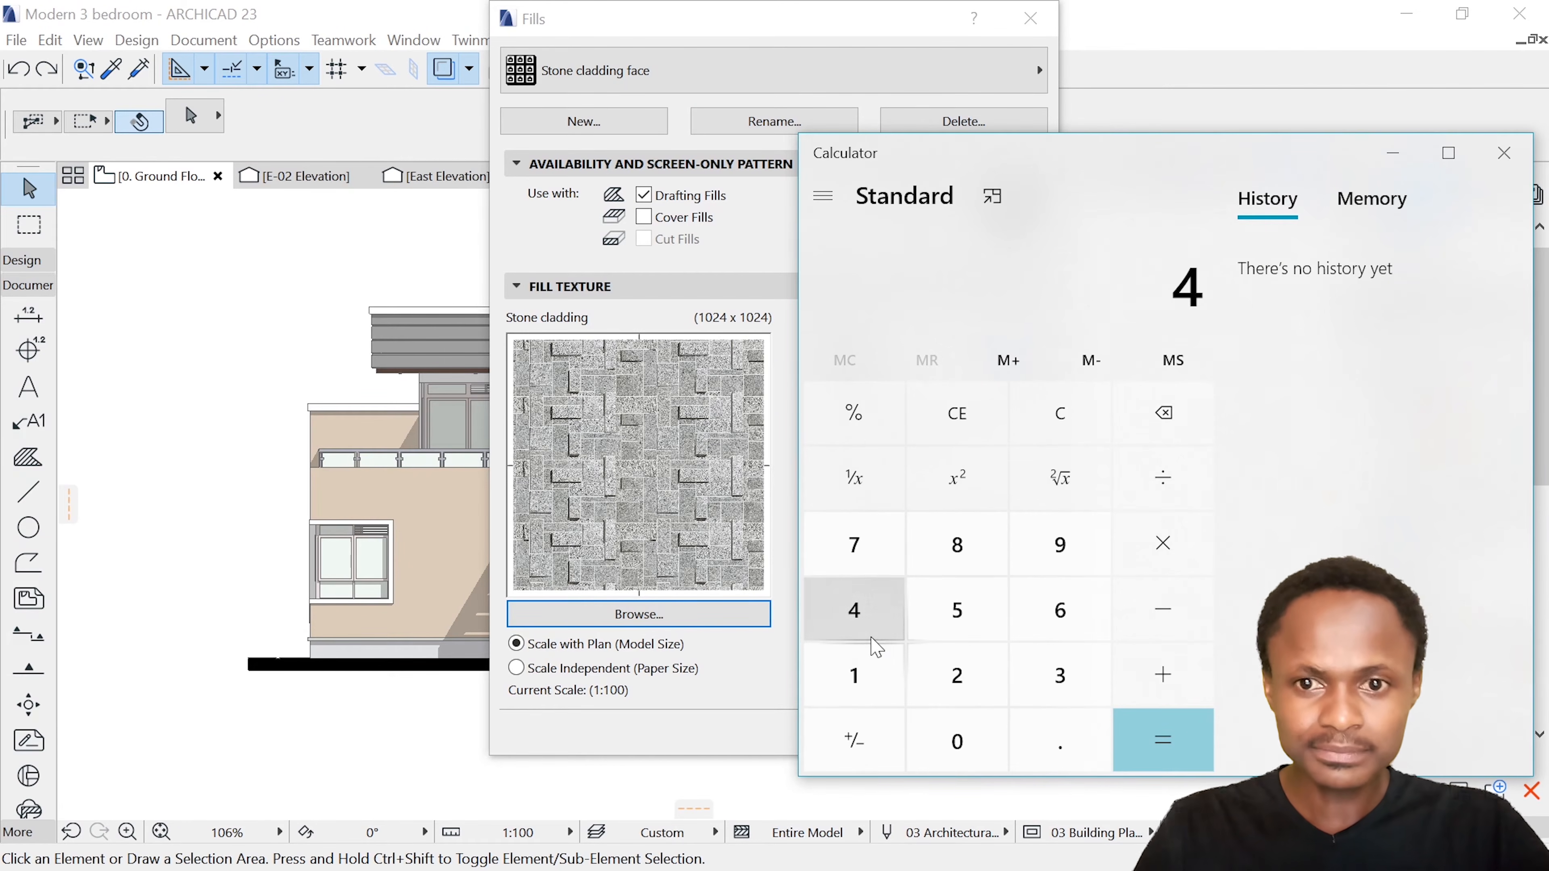
left_click(1163, 543)
left_click(956, 674)
left_click(957, 610)
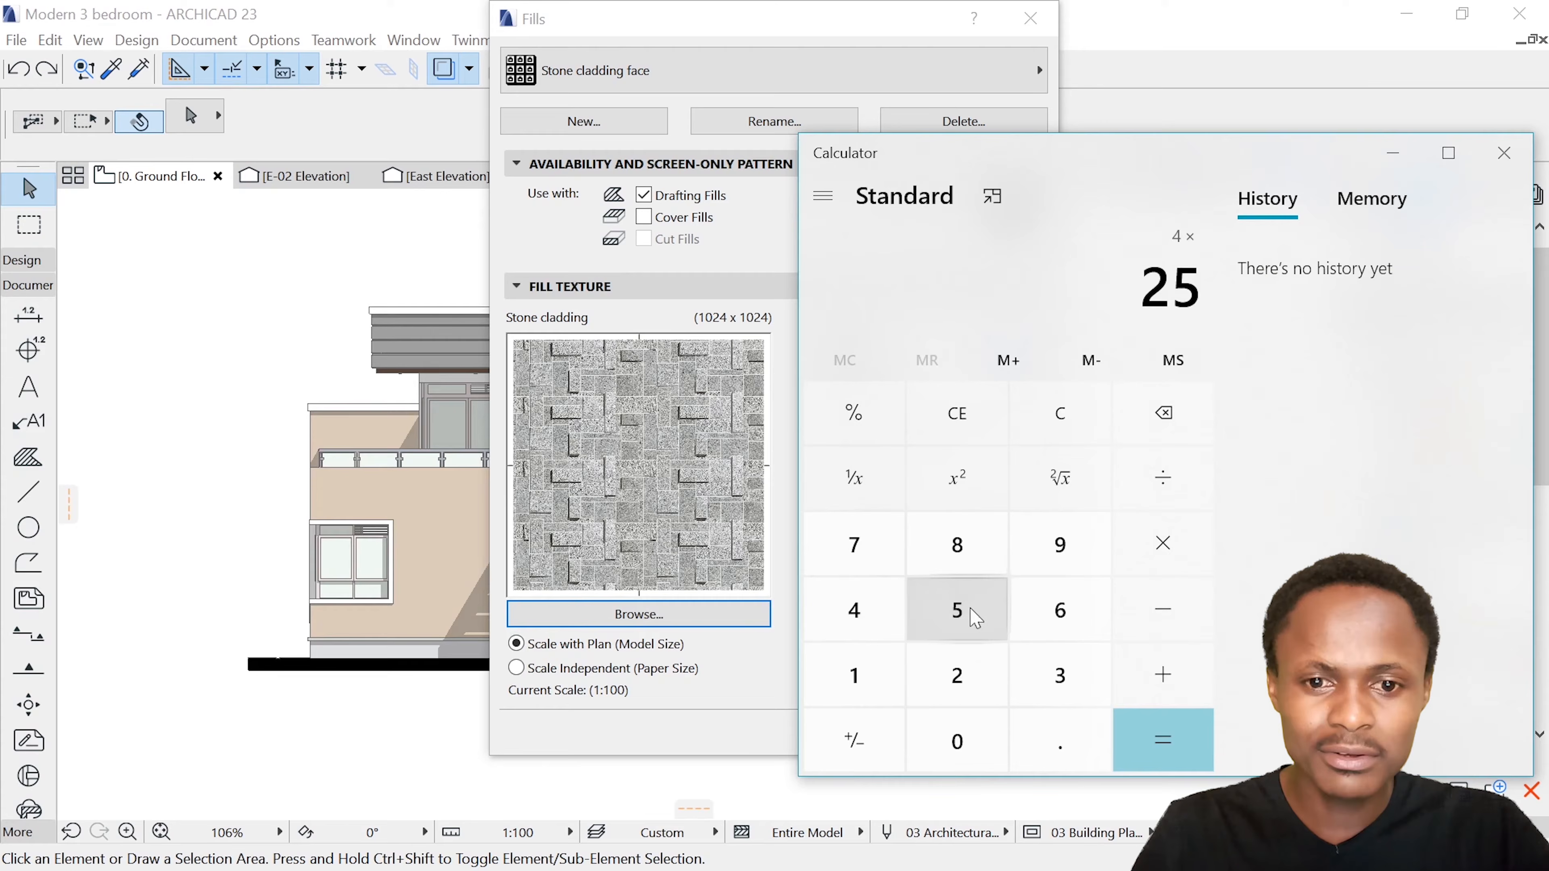
left_click(982, 735)
left_click(1158, 741)
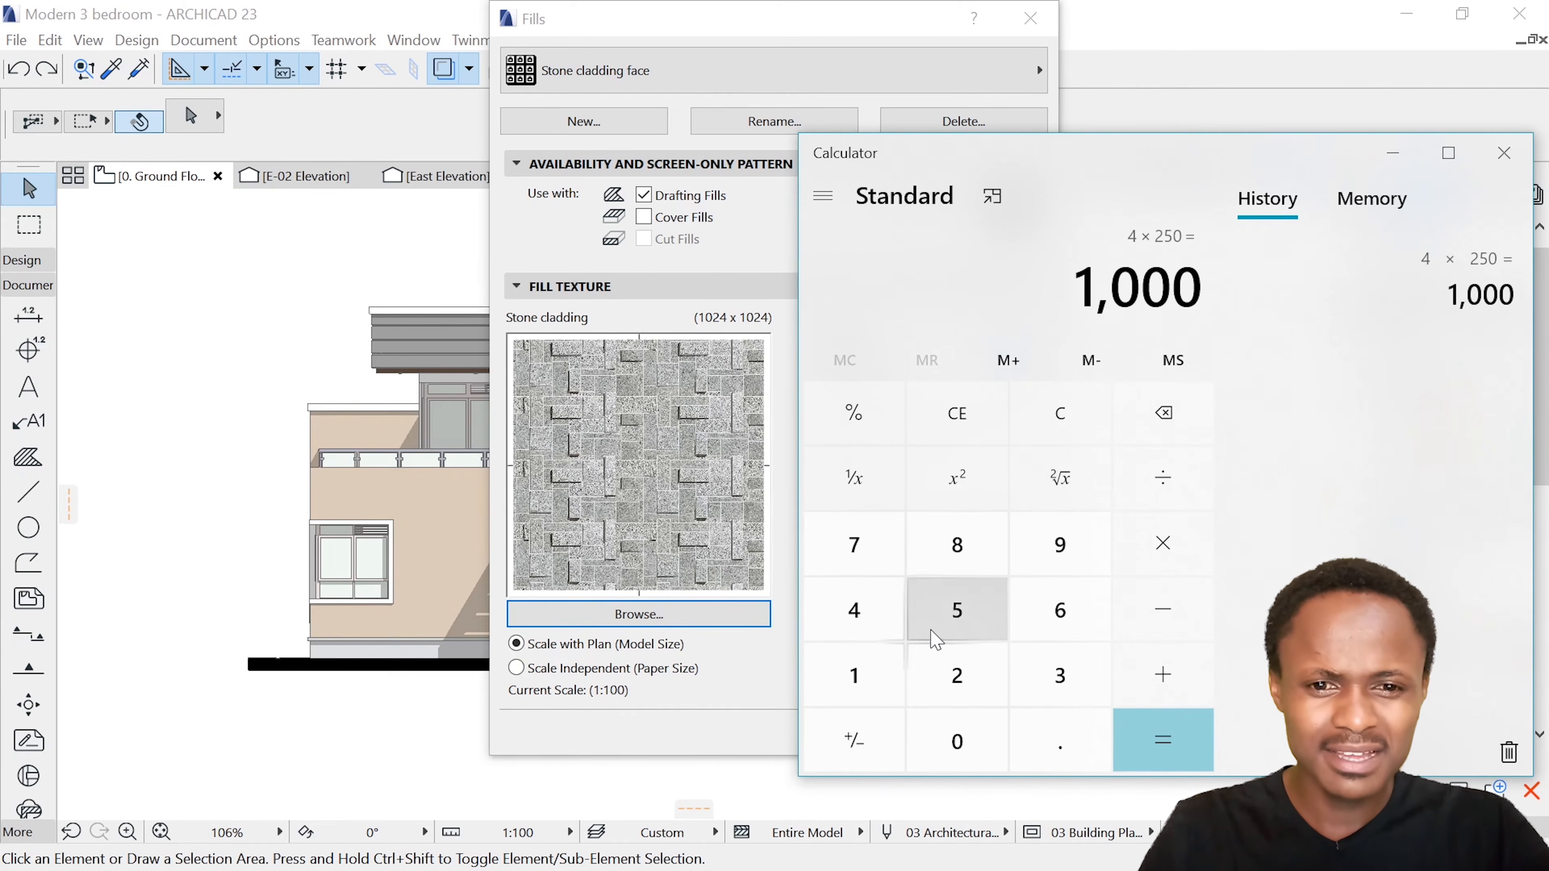
Multiply 150 by 4 for the other texture dimension, and close Calculator to return to the fill settings
left_click(856, 674)
left_click(958, 610)
left_click(962, 720)
left_click(1183, 546)
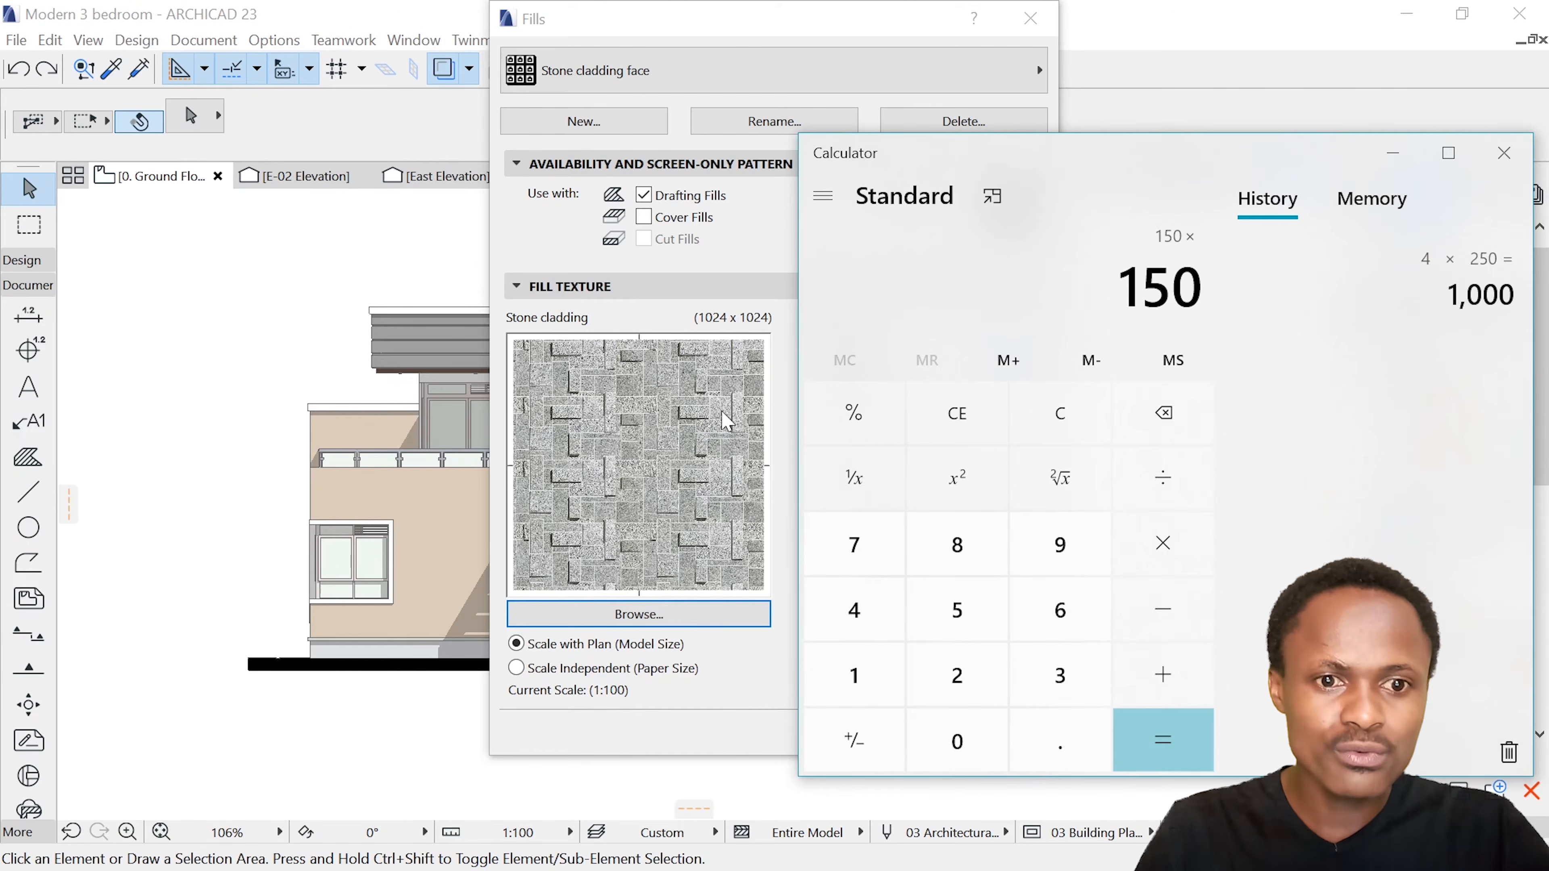
left_click(872, 631)
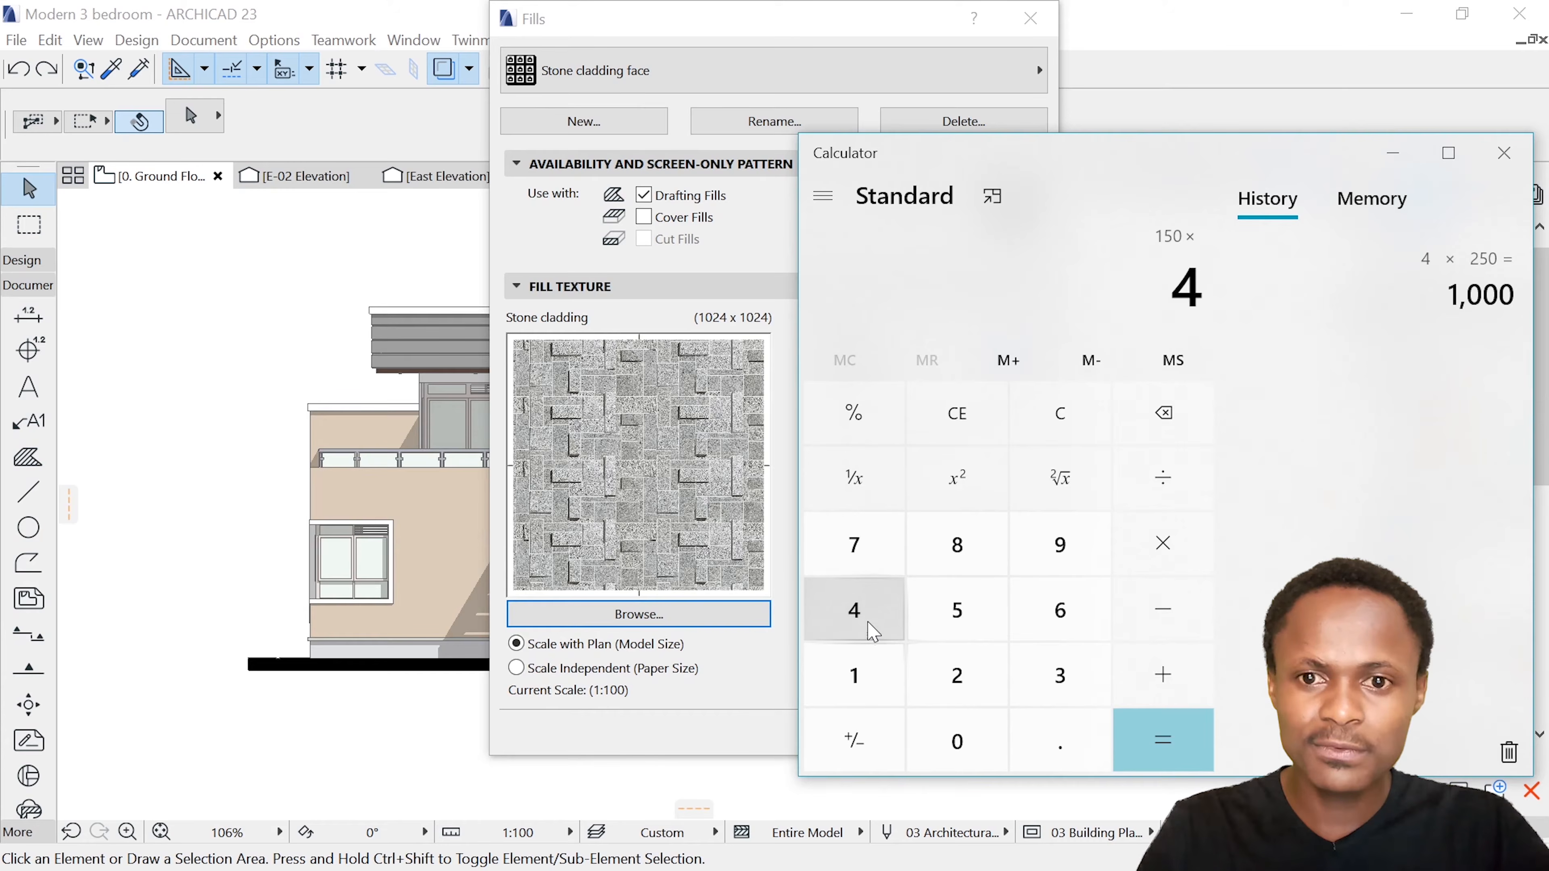
left_click(1165, 739)
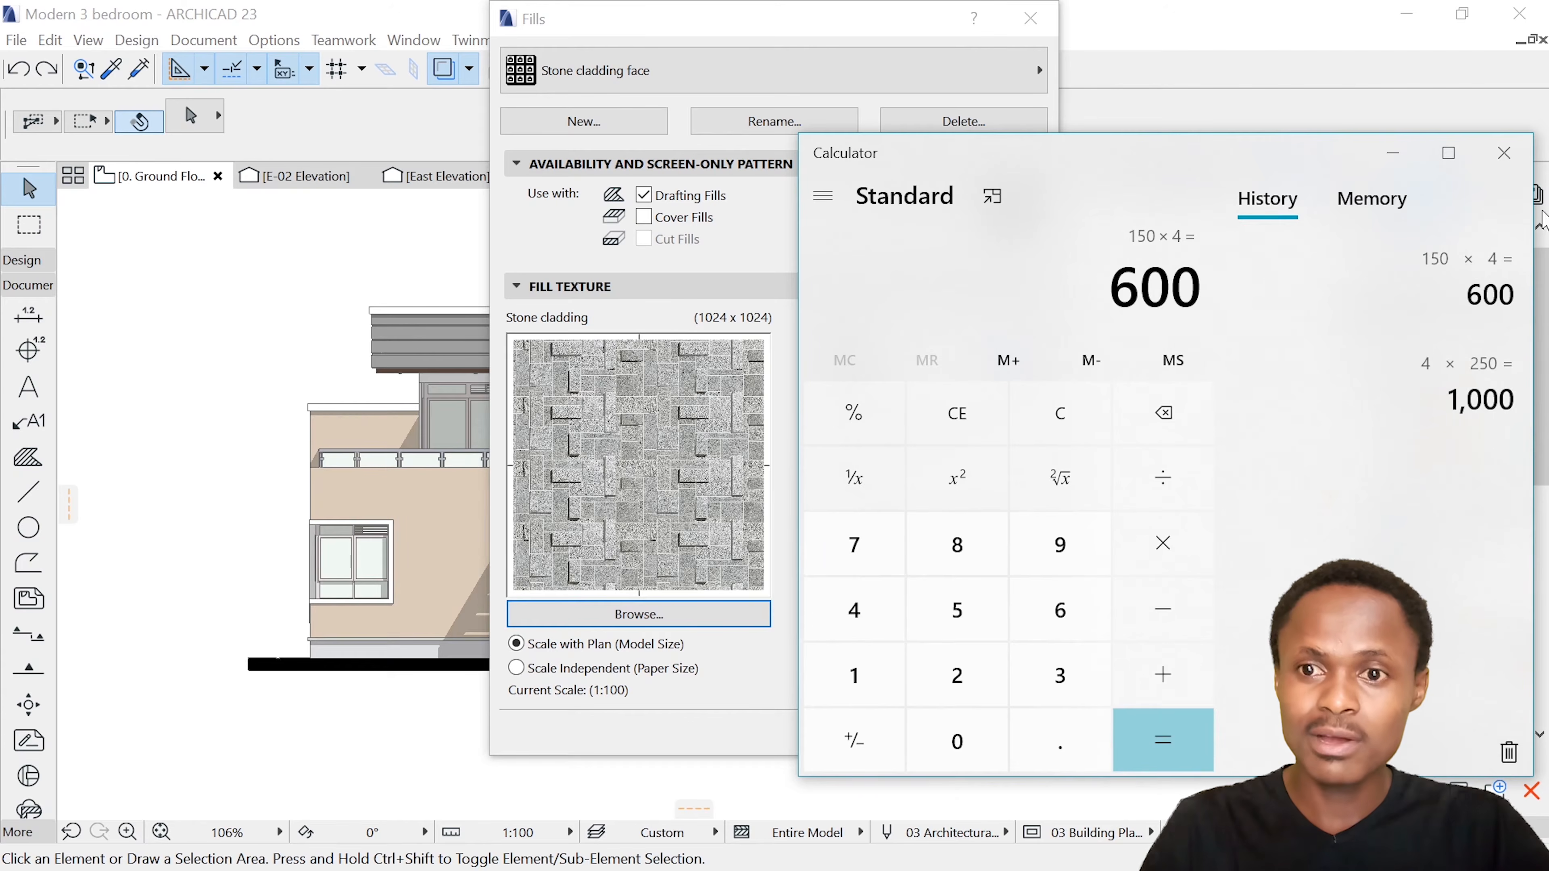
left_click(1504, 153)
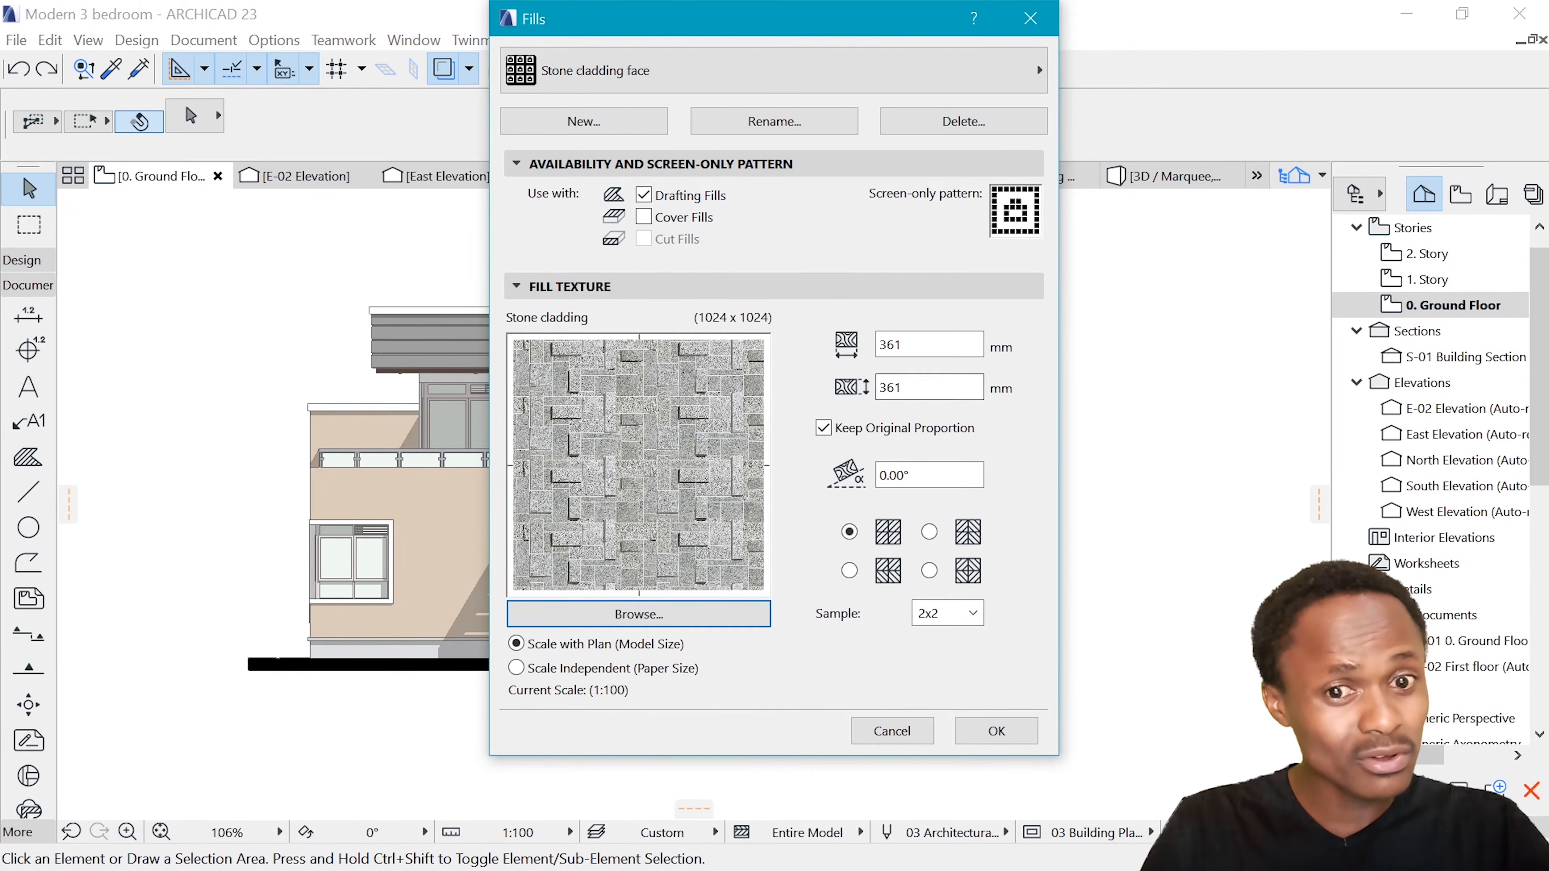
Set the Stone cladding face texture to 1600 × 1600 mm with its original proportion kept, and confirm the fill settings
double_click(894, 388)
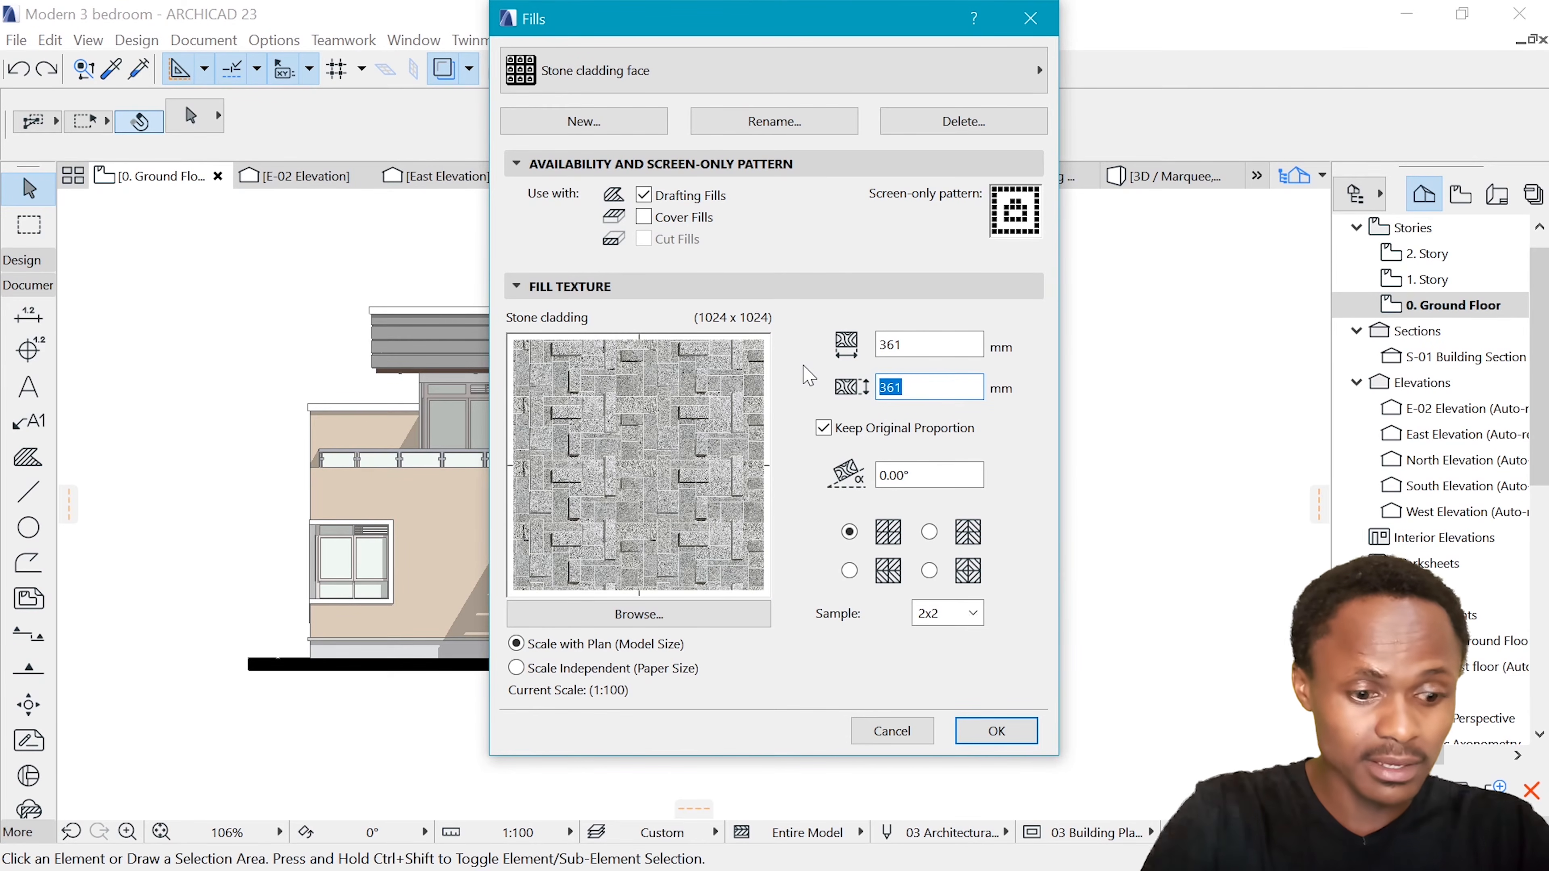
type("1600")
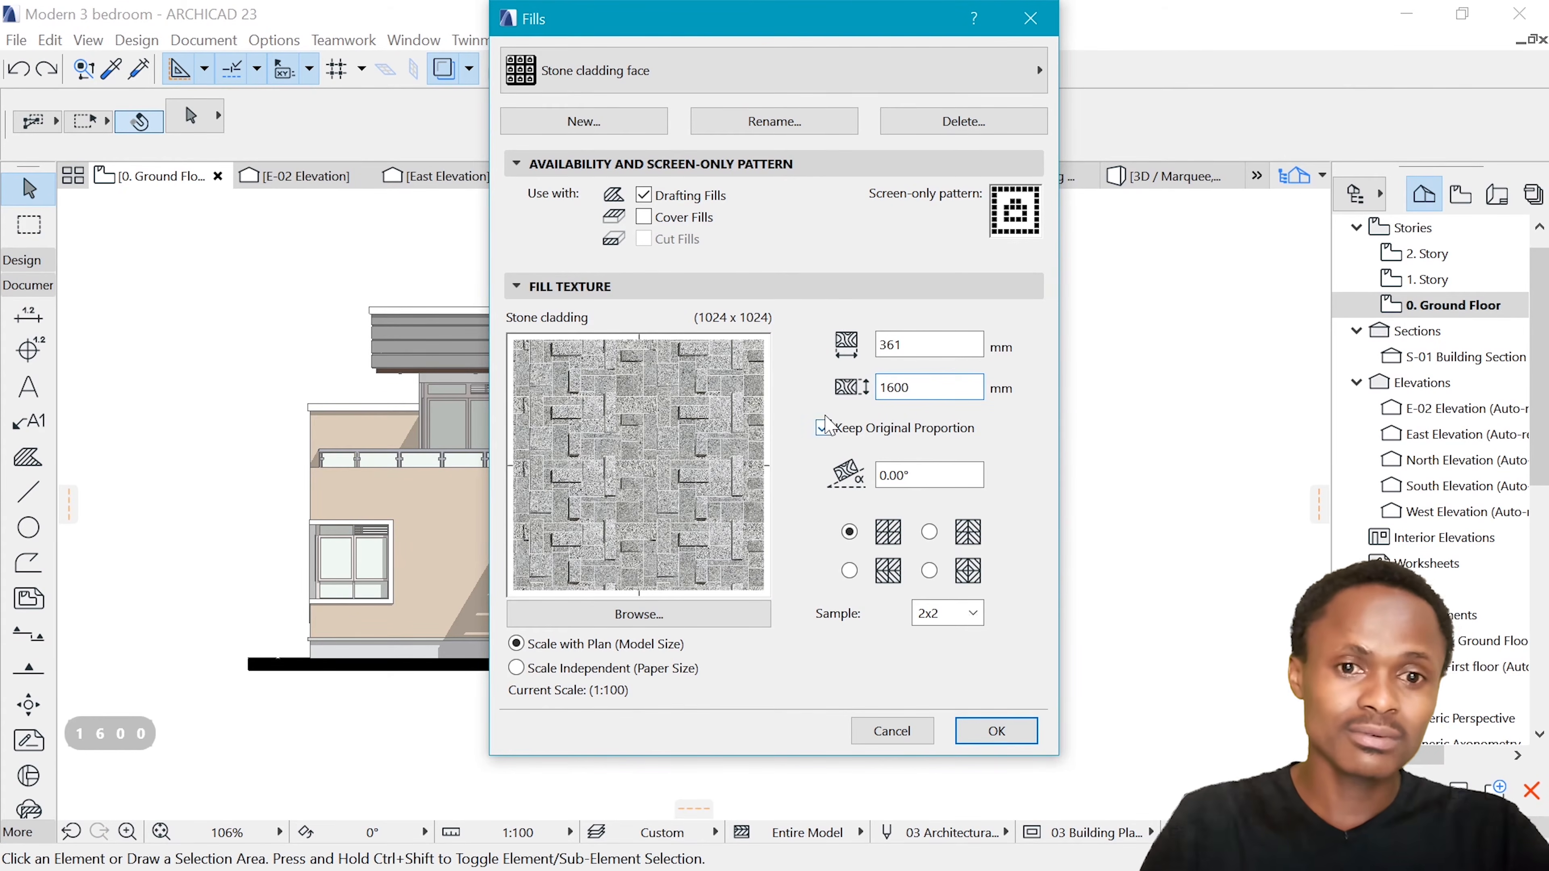
left_click(824, 427)
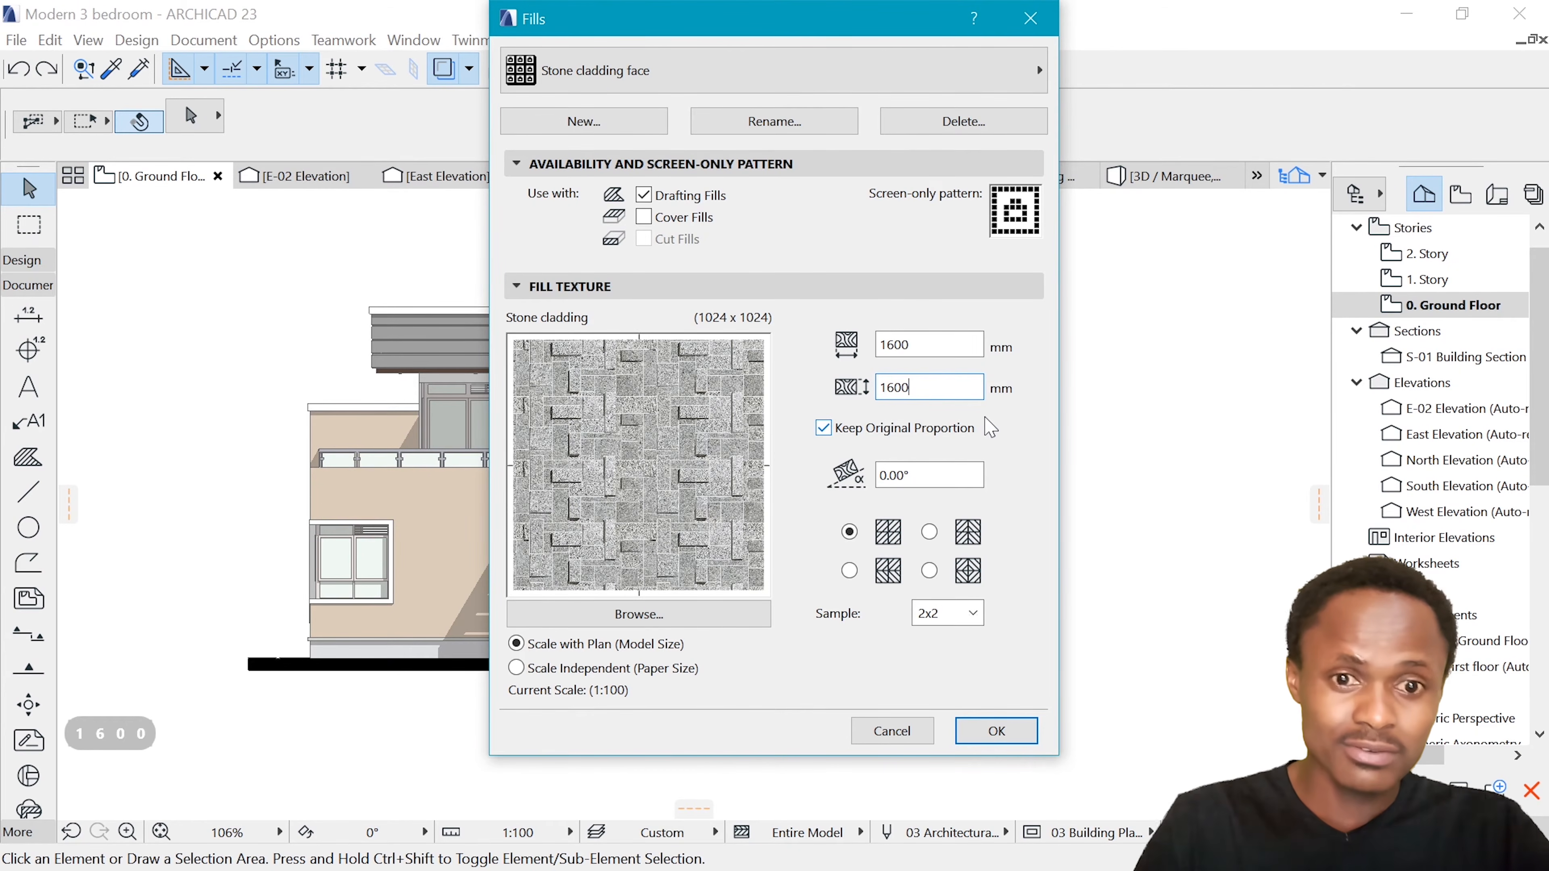
left_click(996, 732)
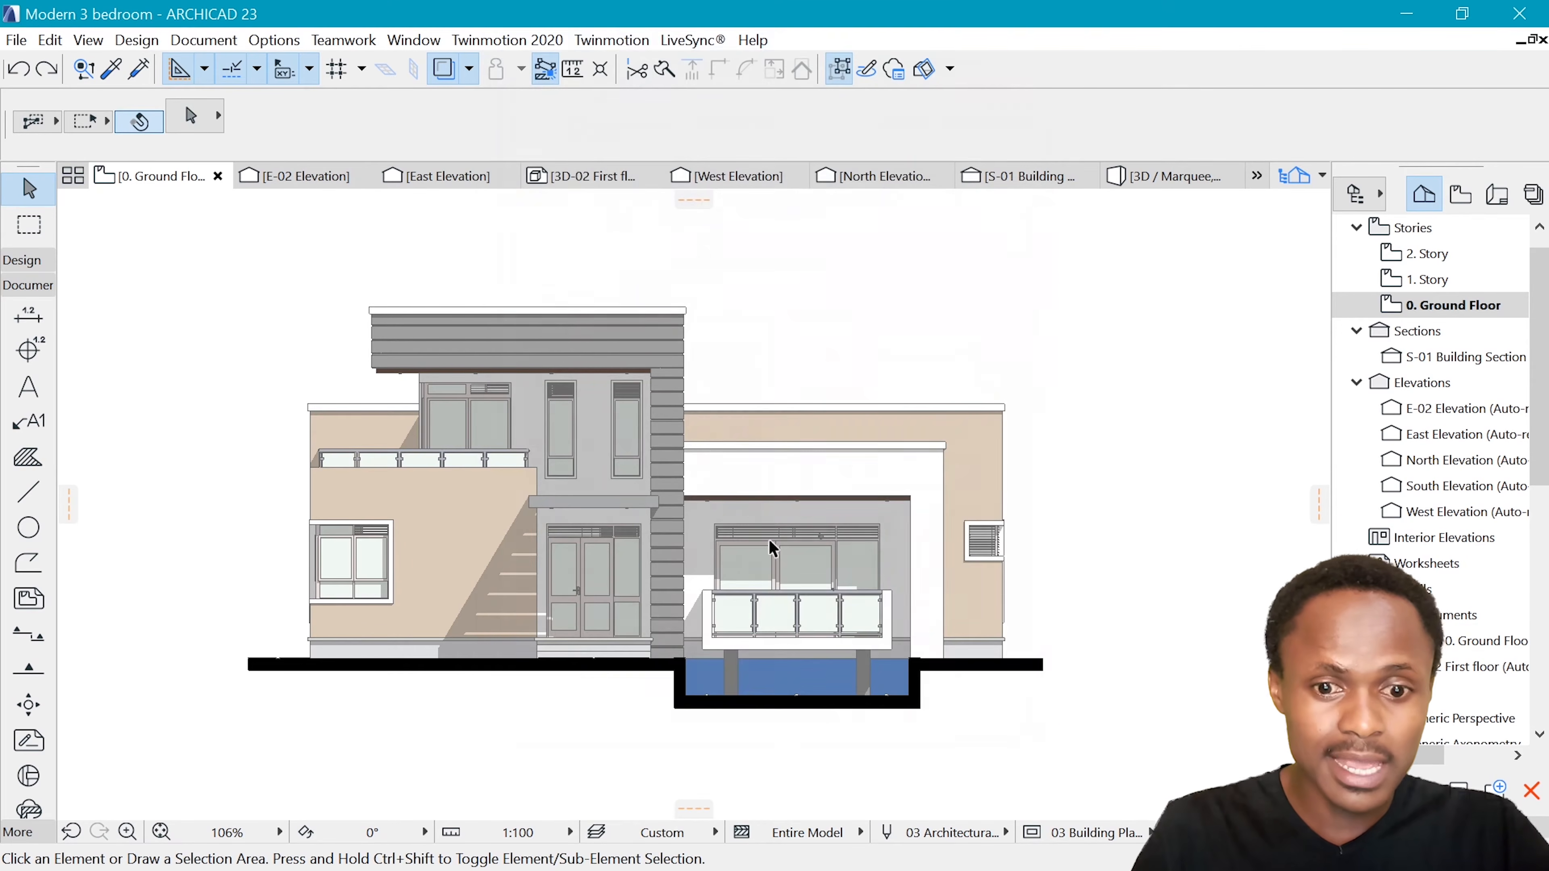
Select the beige ground-floor wall fill around the window beside the entrance
scroll(707, 430, "down", 4)
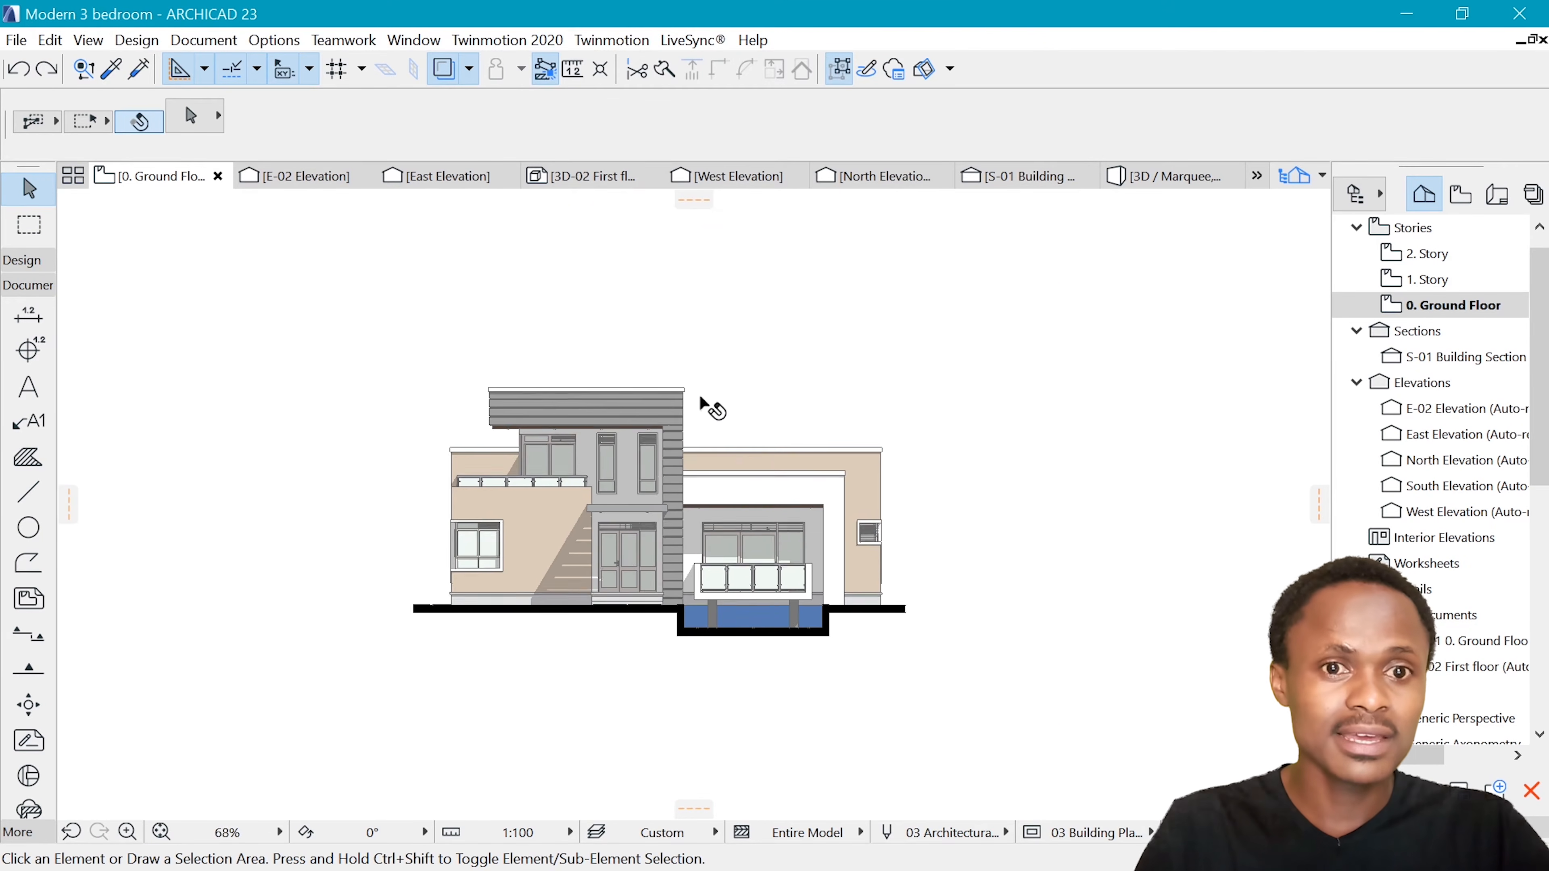
scroll(474, 546, "up", 6)
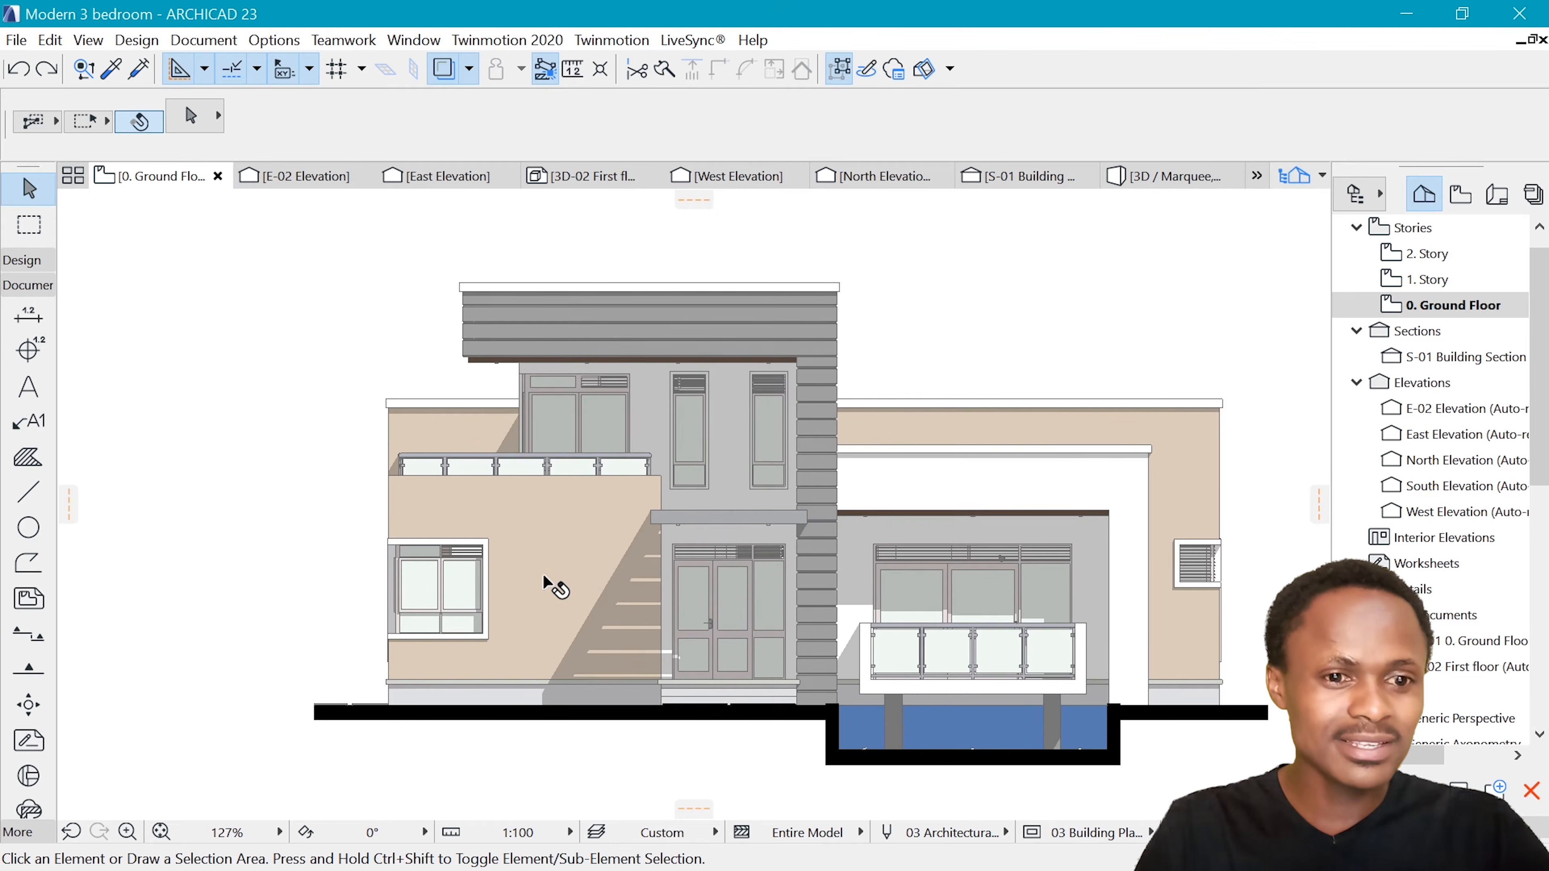
left_click(544, 583)
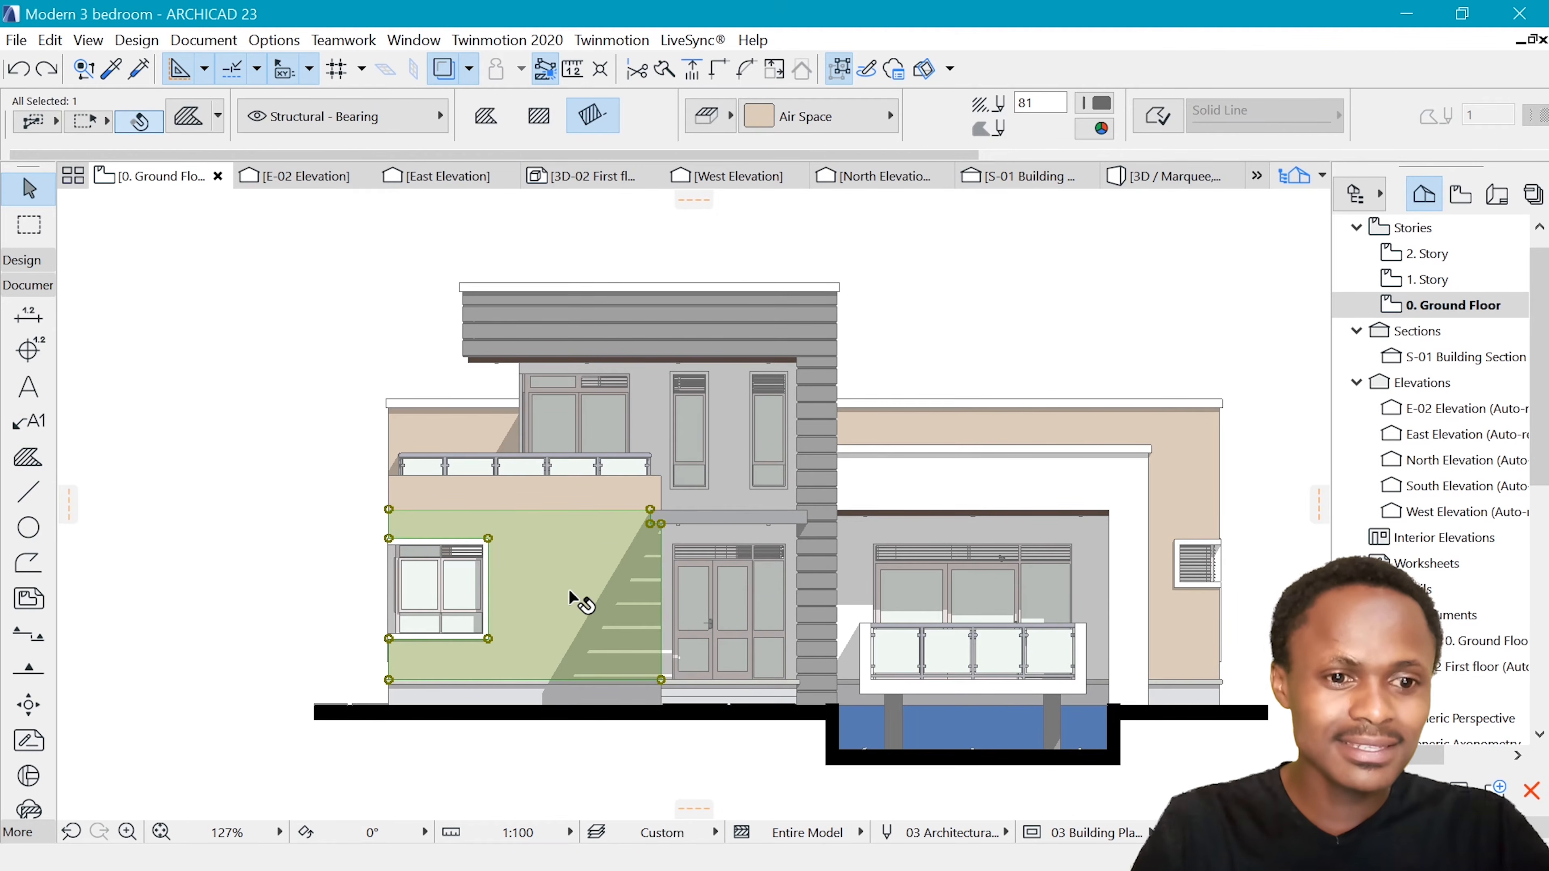
scroll(570, 589, "up", 4)
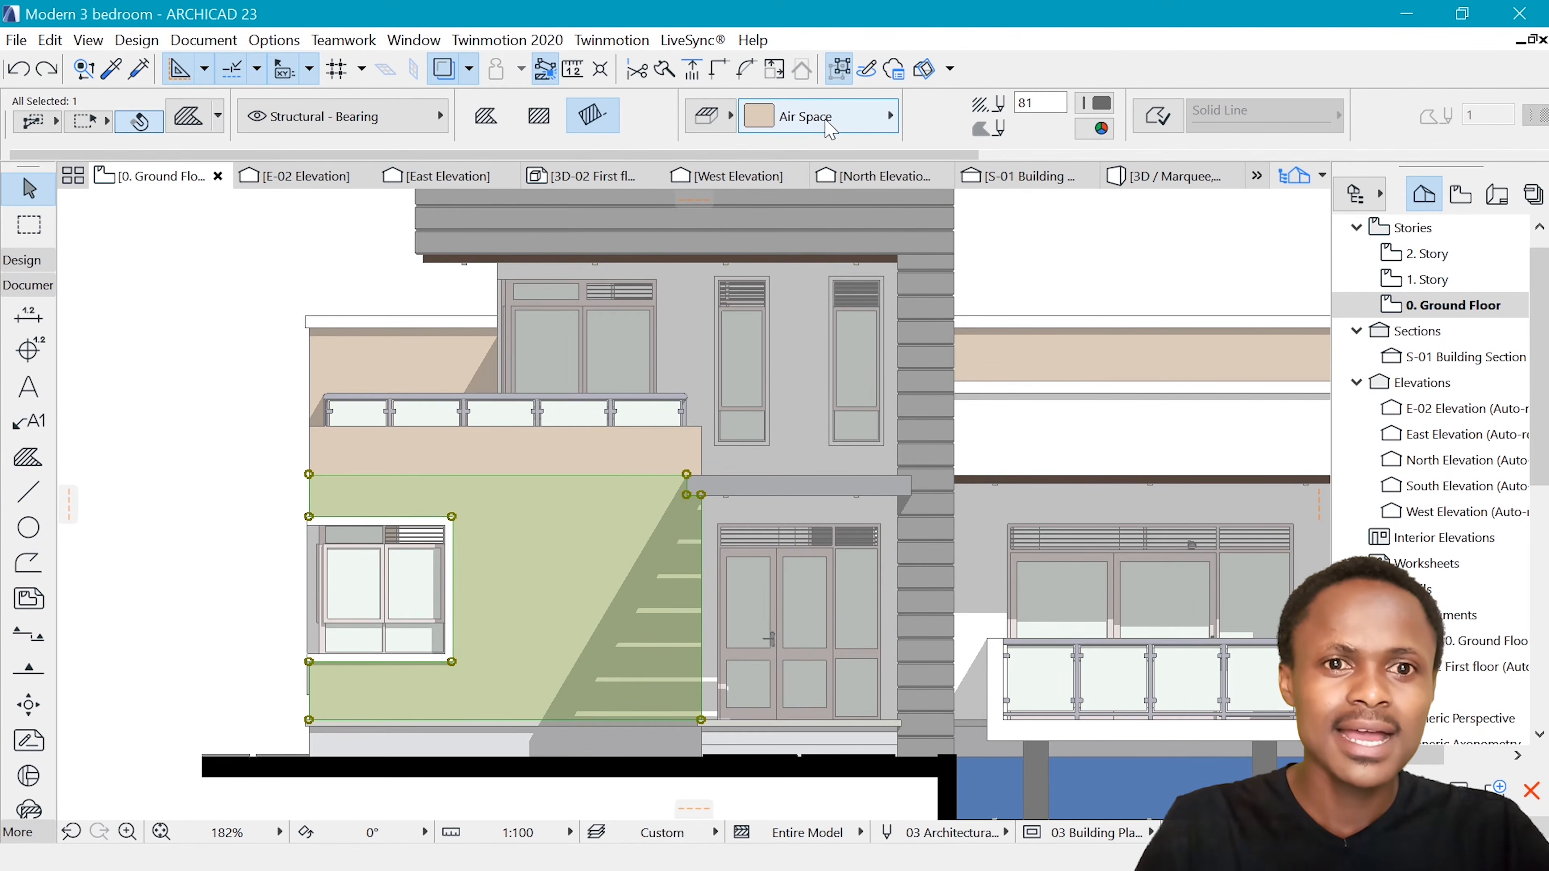
left_click(850, 126)
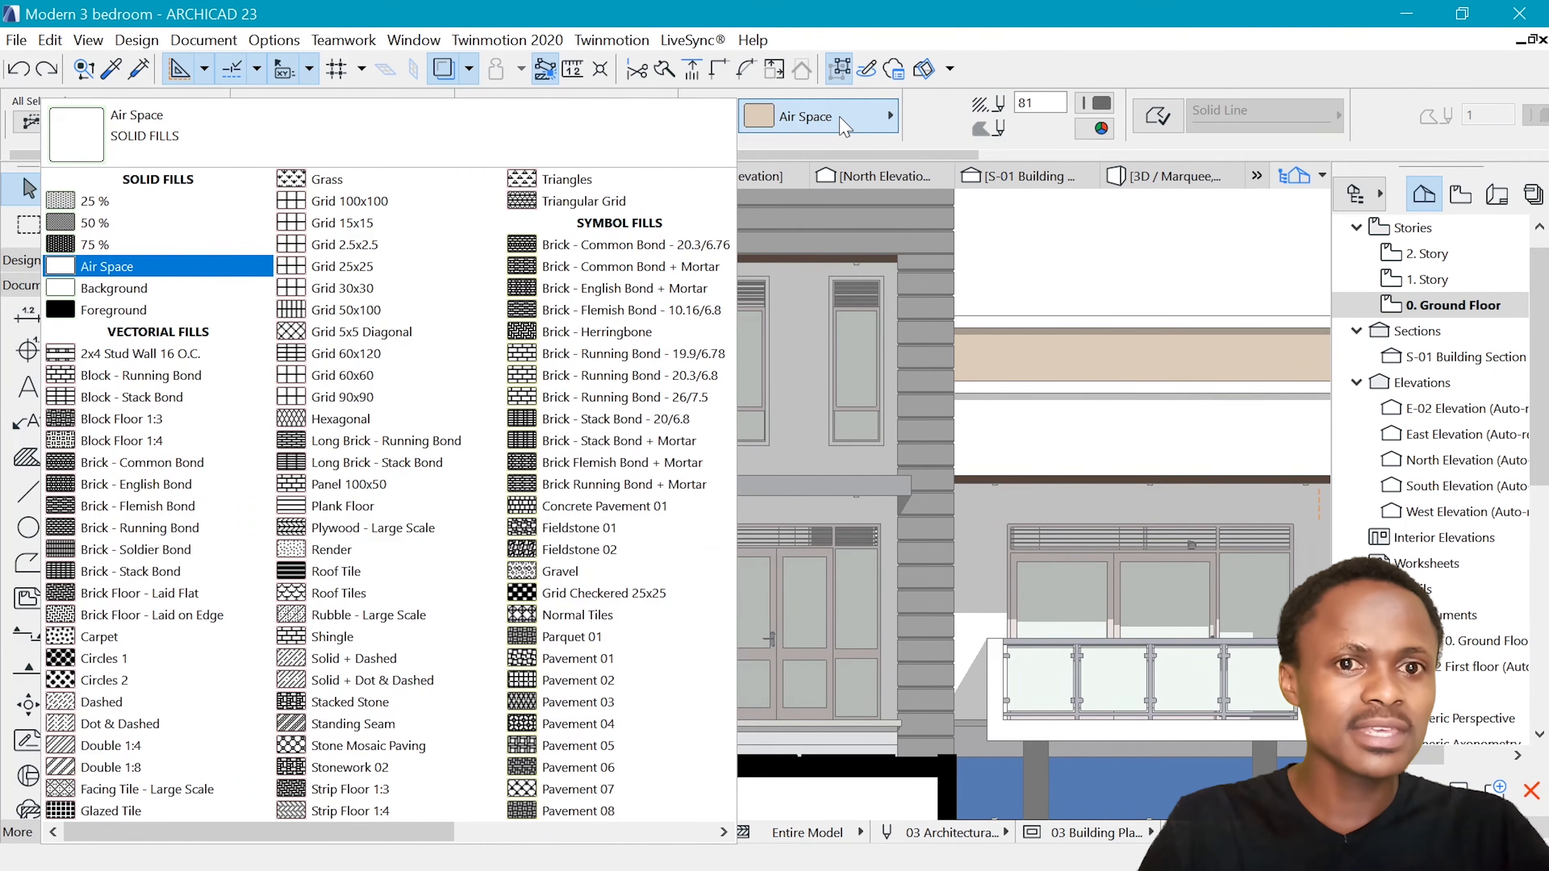
scroll(342, 427, "right", 2)
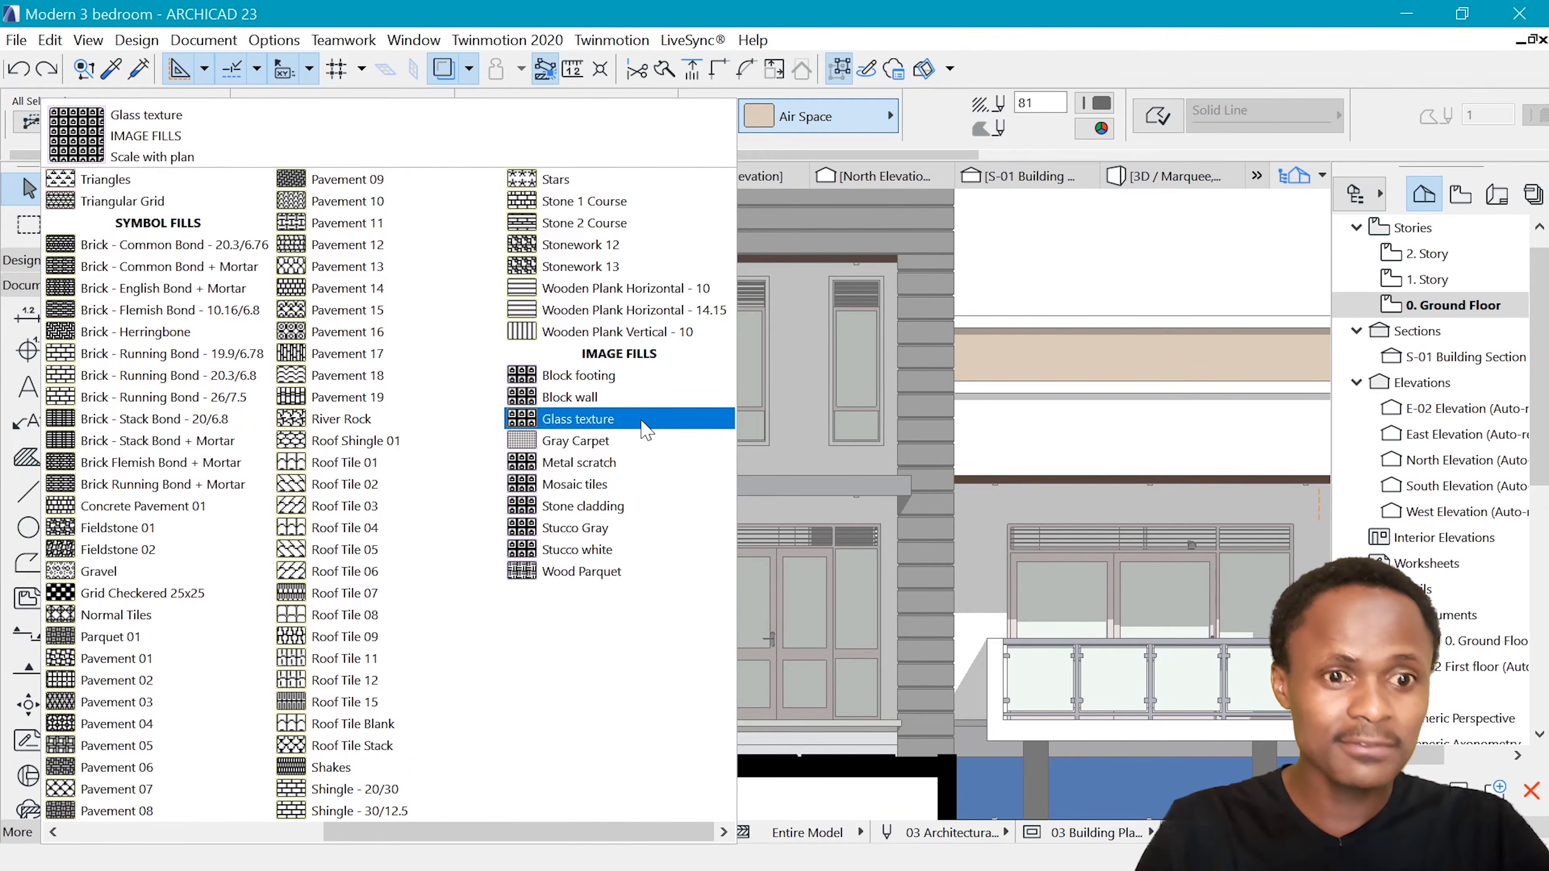
key("Escape")
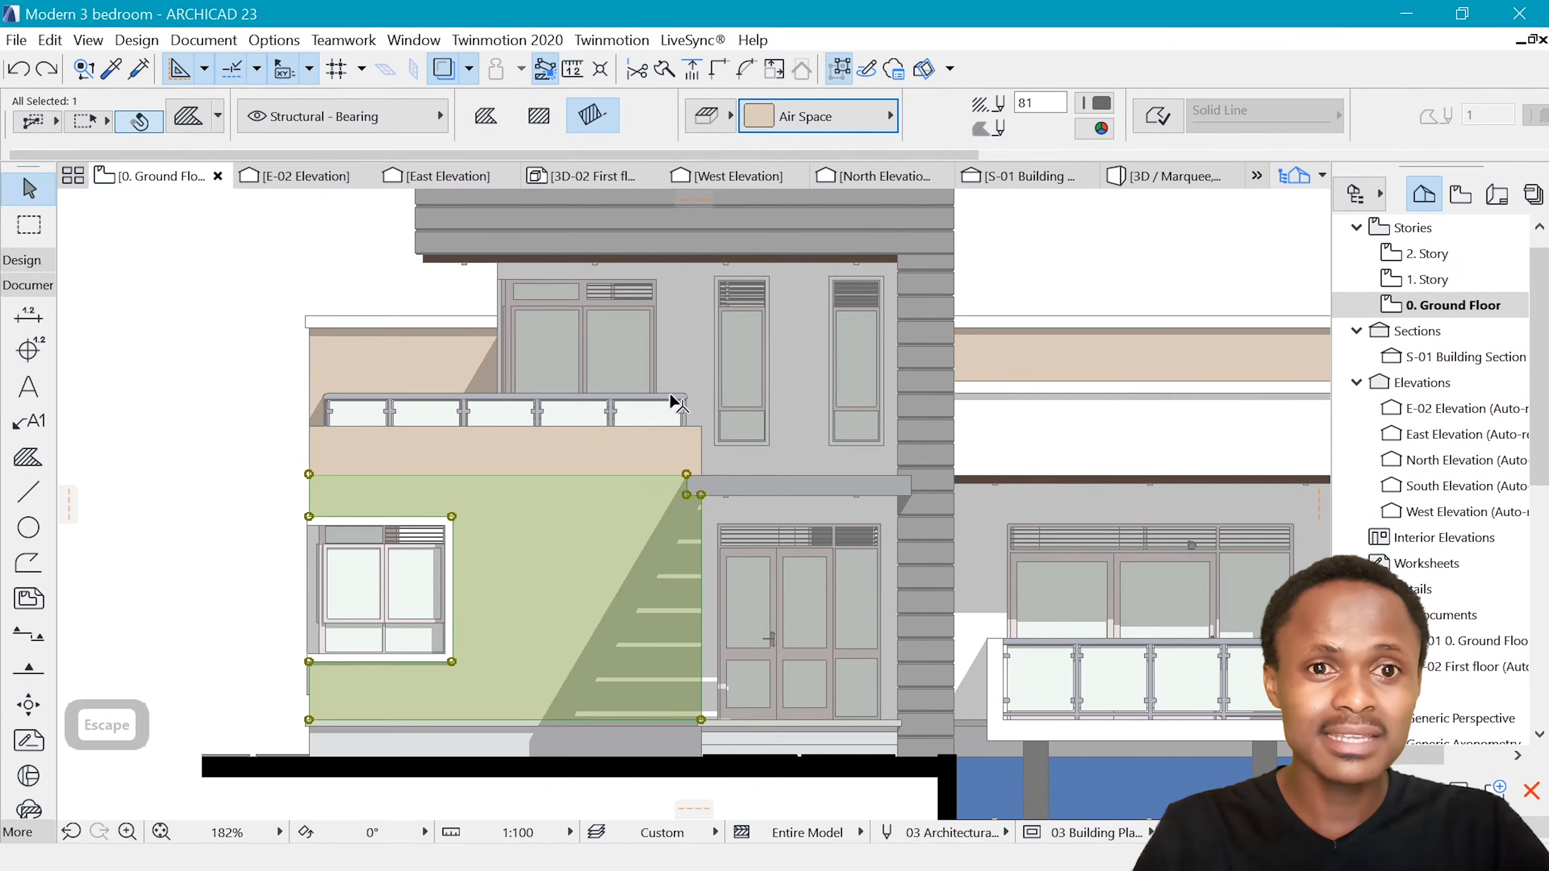
left_click(719, 119)
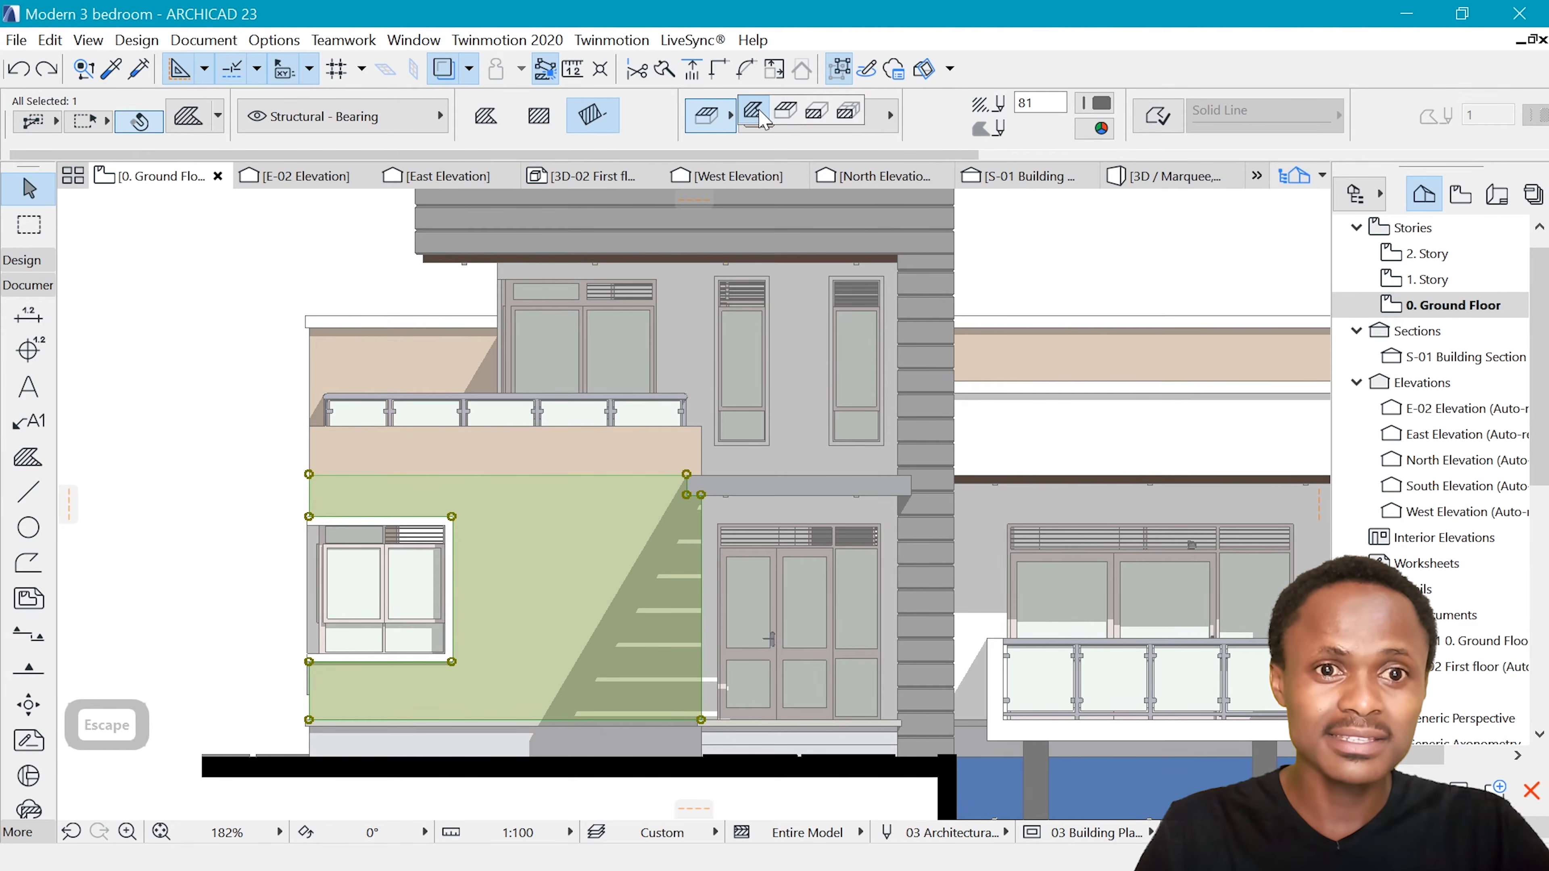
left_click(763, 120)
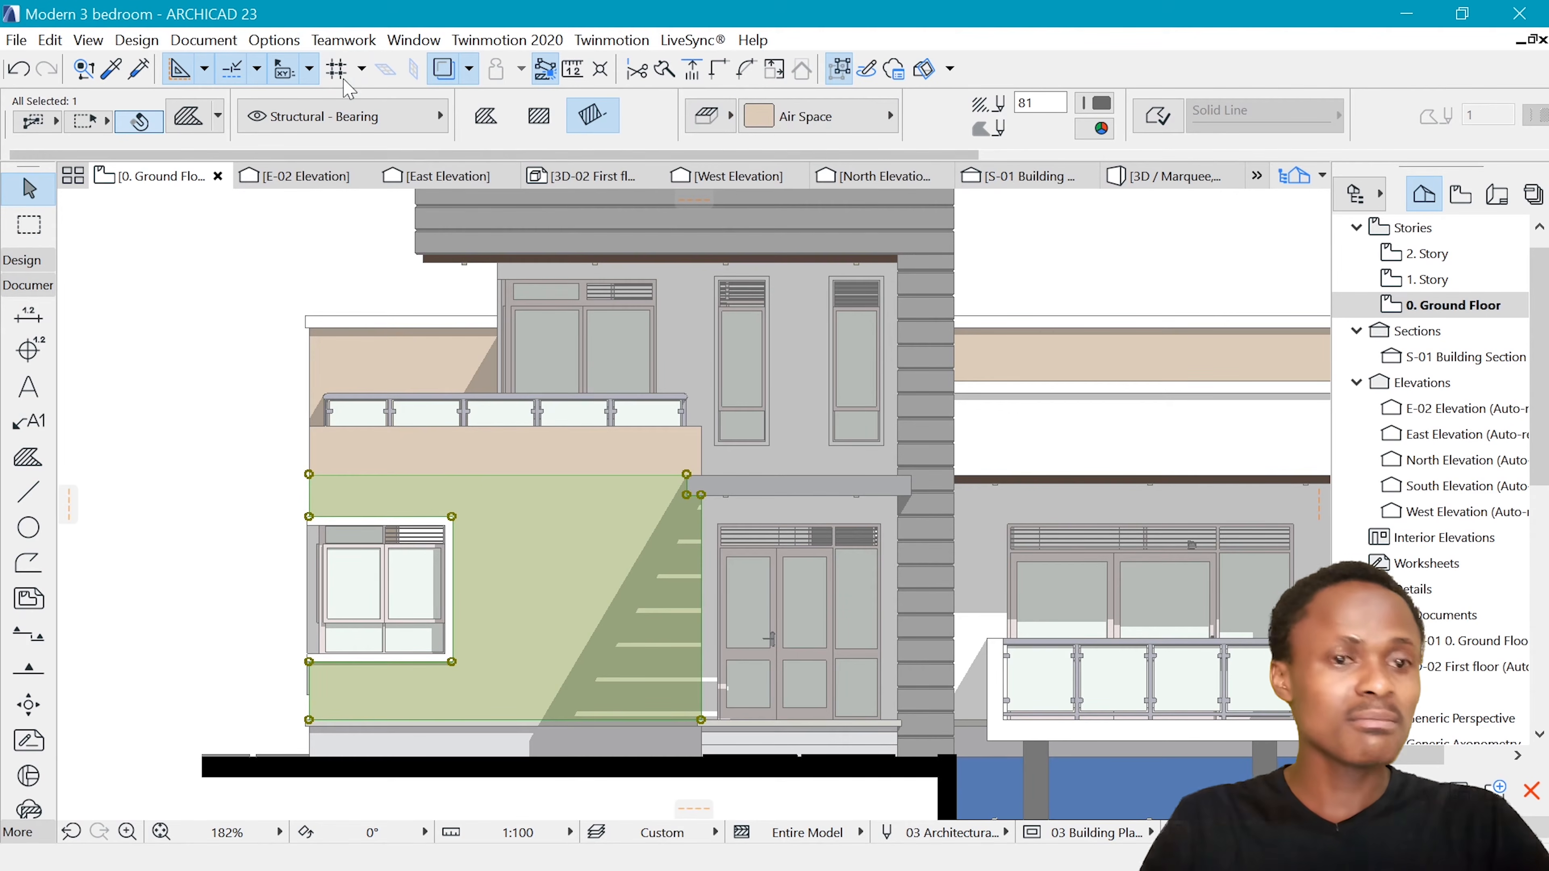
Make the Stone cladding face fill available for Cover Fills in the fill attributes
left_click(274, 40)
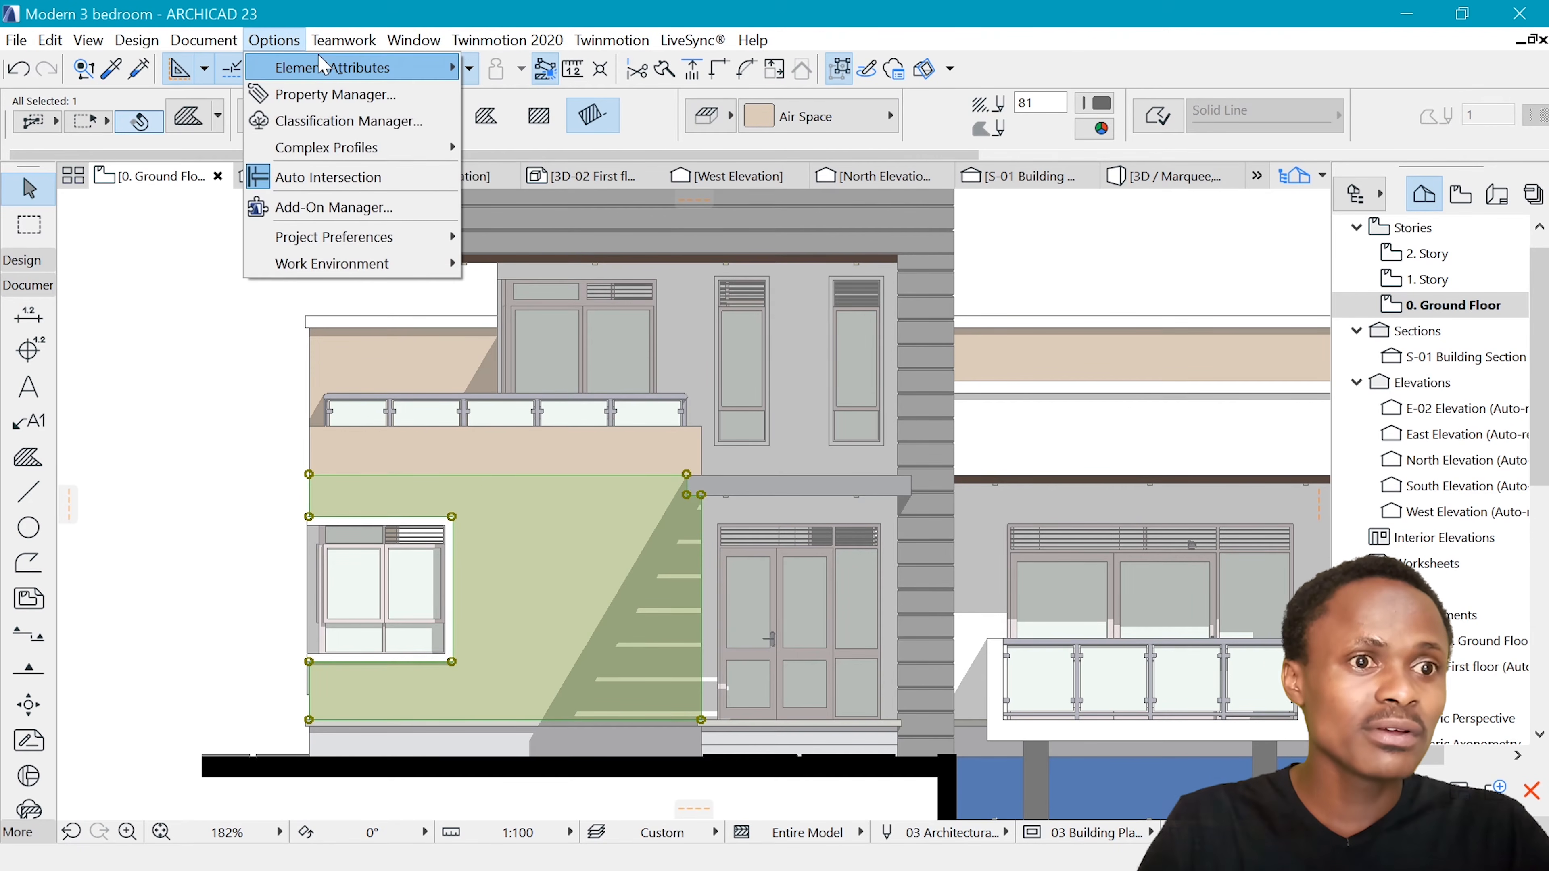
mouse_move(366, 67)
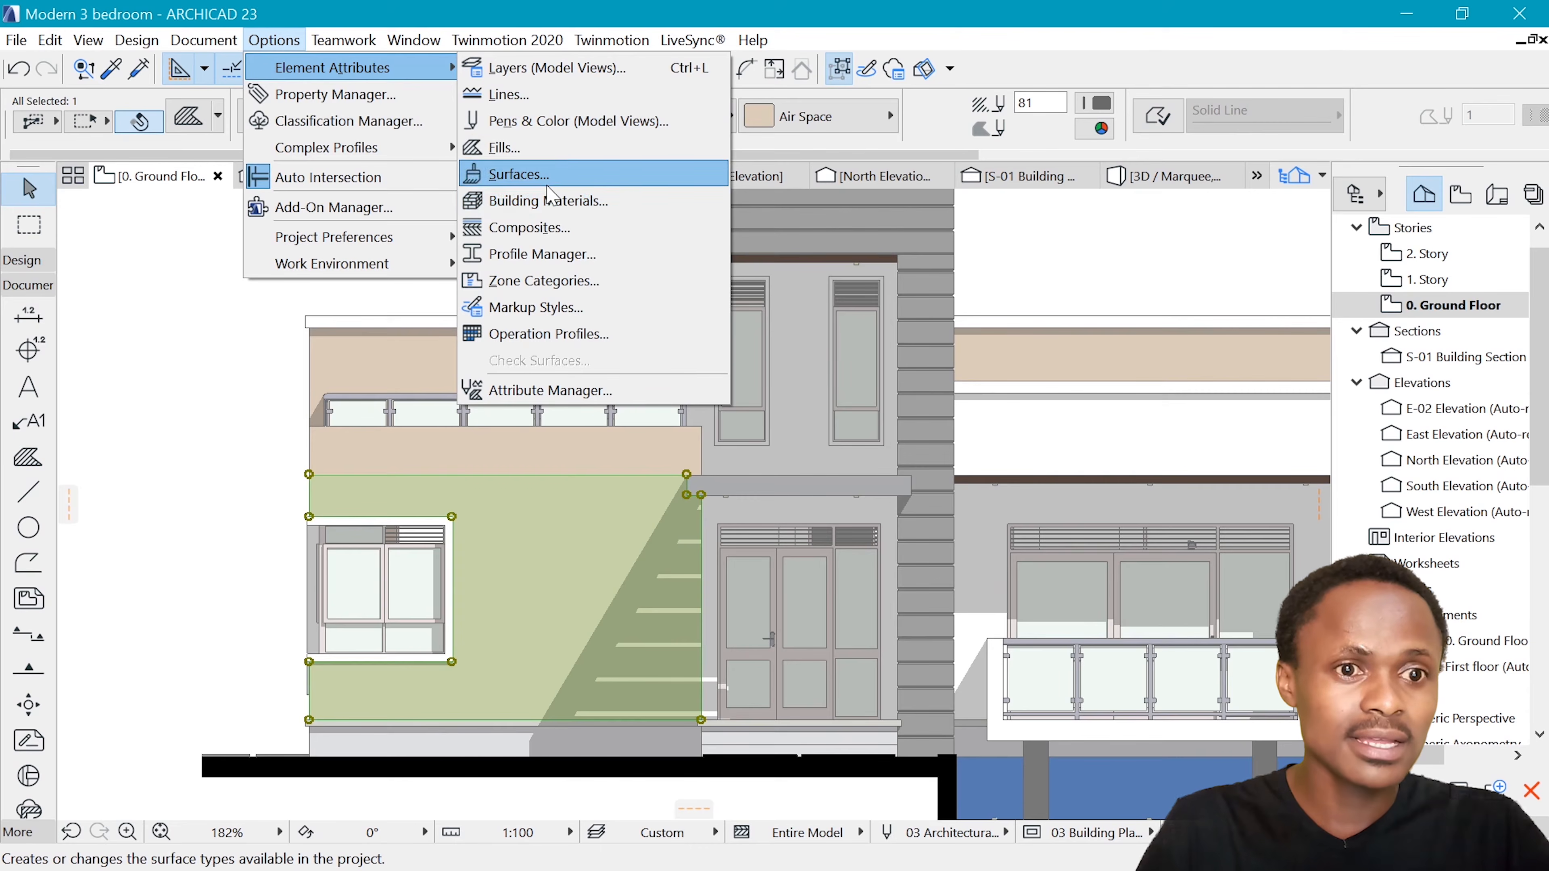
left_click(536, 147)
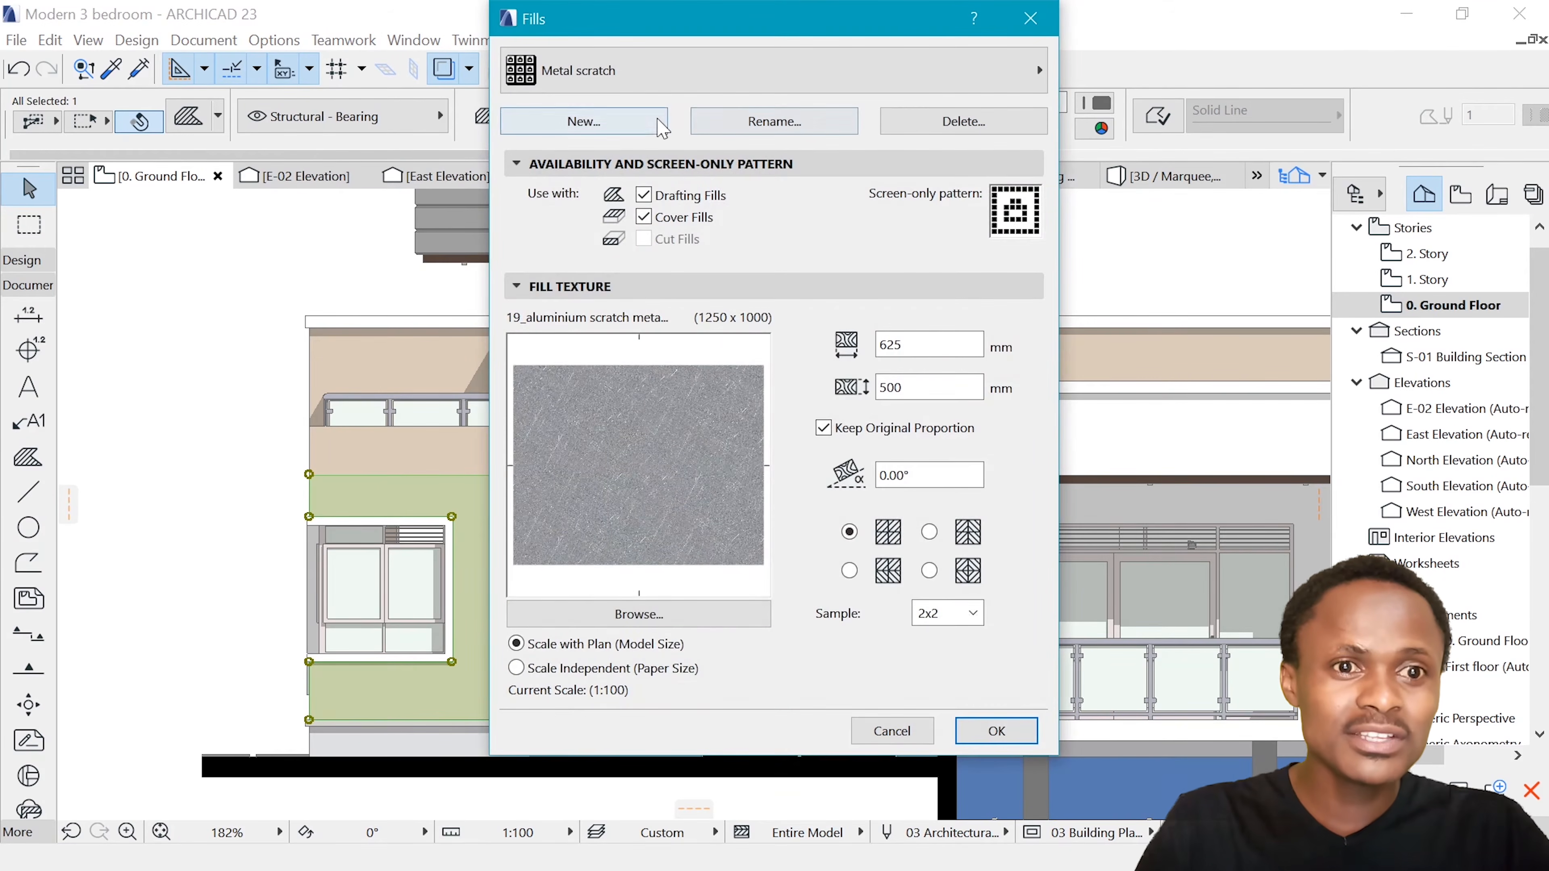
left_click(664, 70)
left_click(1244, 568)
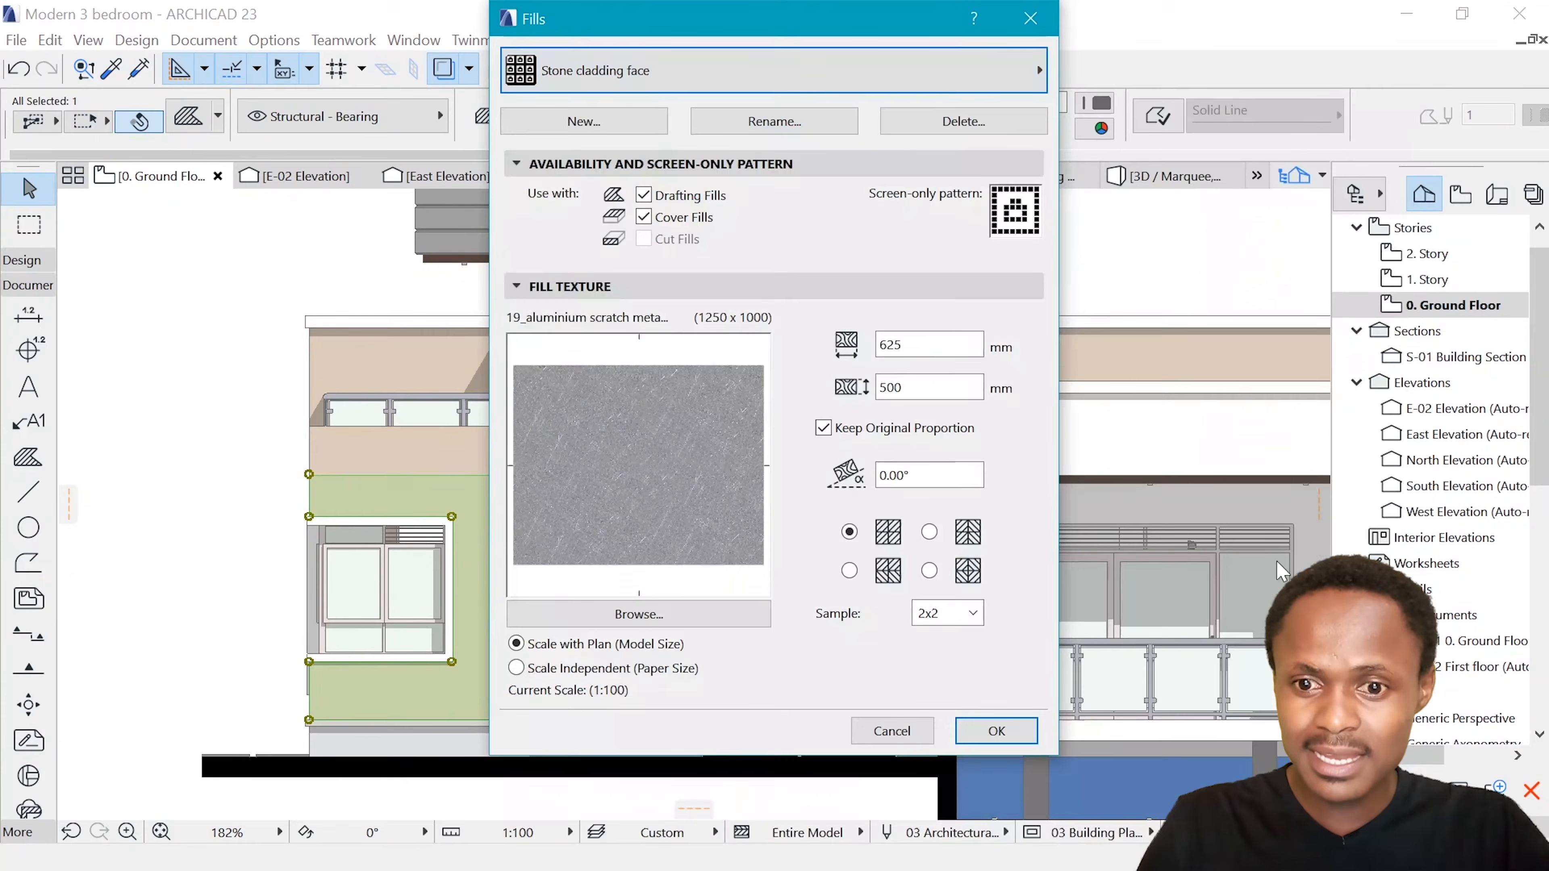
left_click(644, 217)
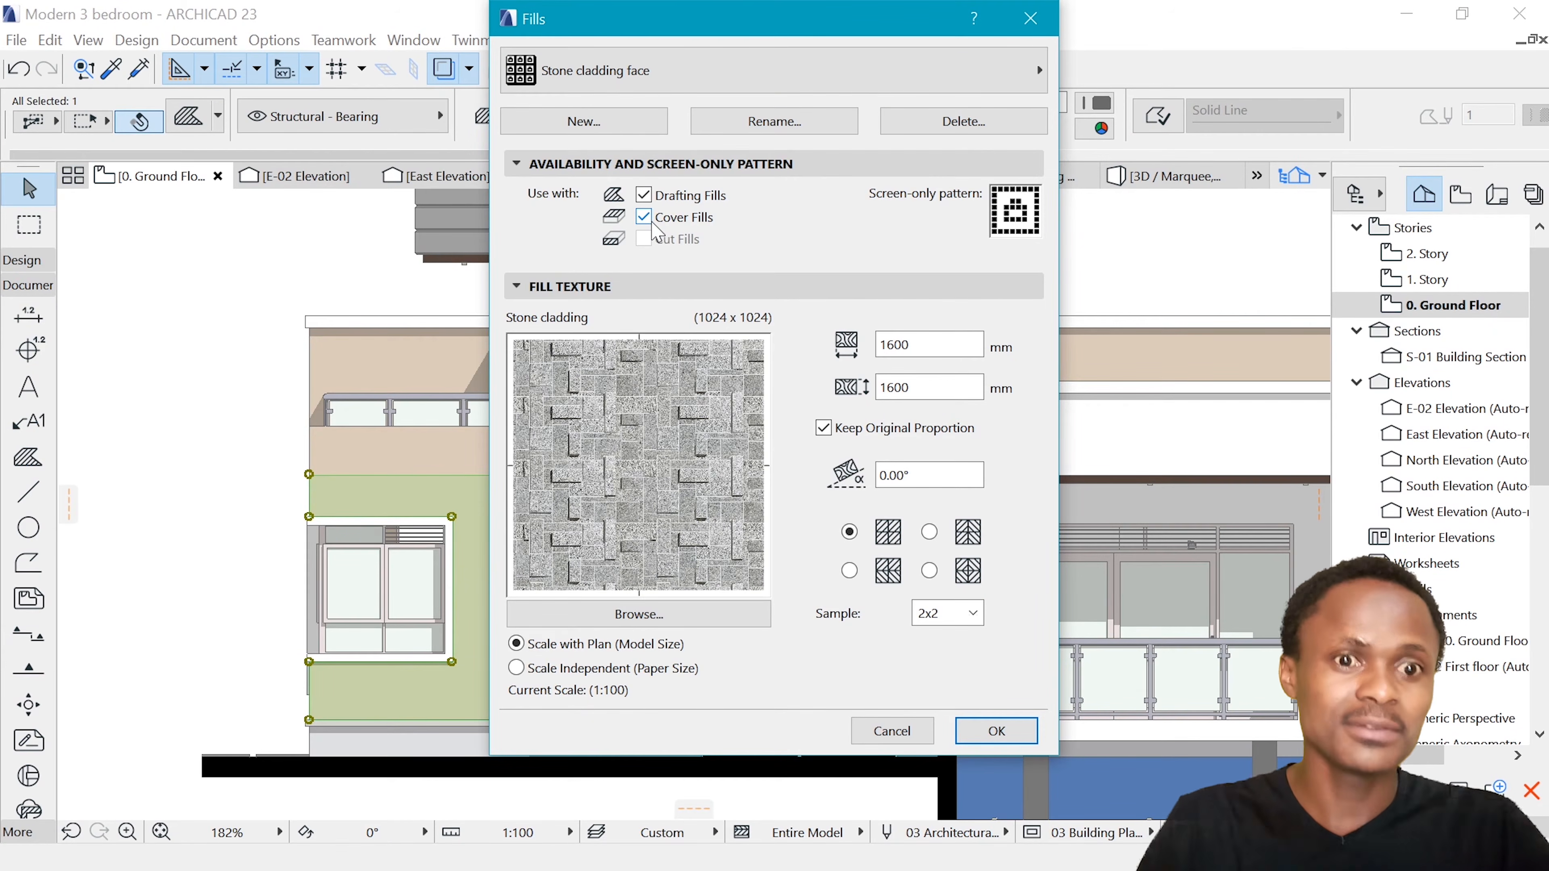
left_click(1003, 735)
key("Escape")
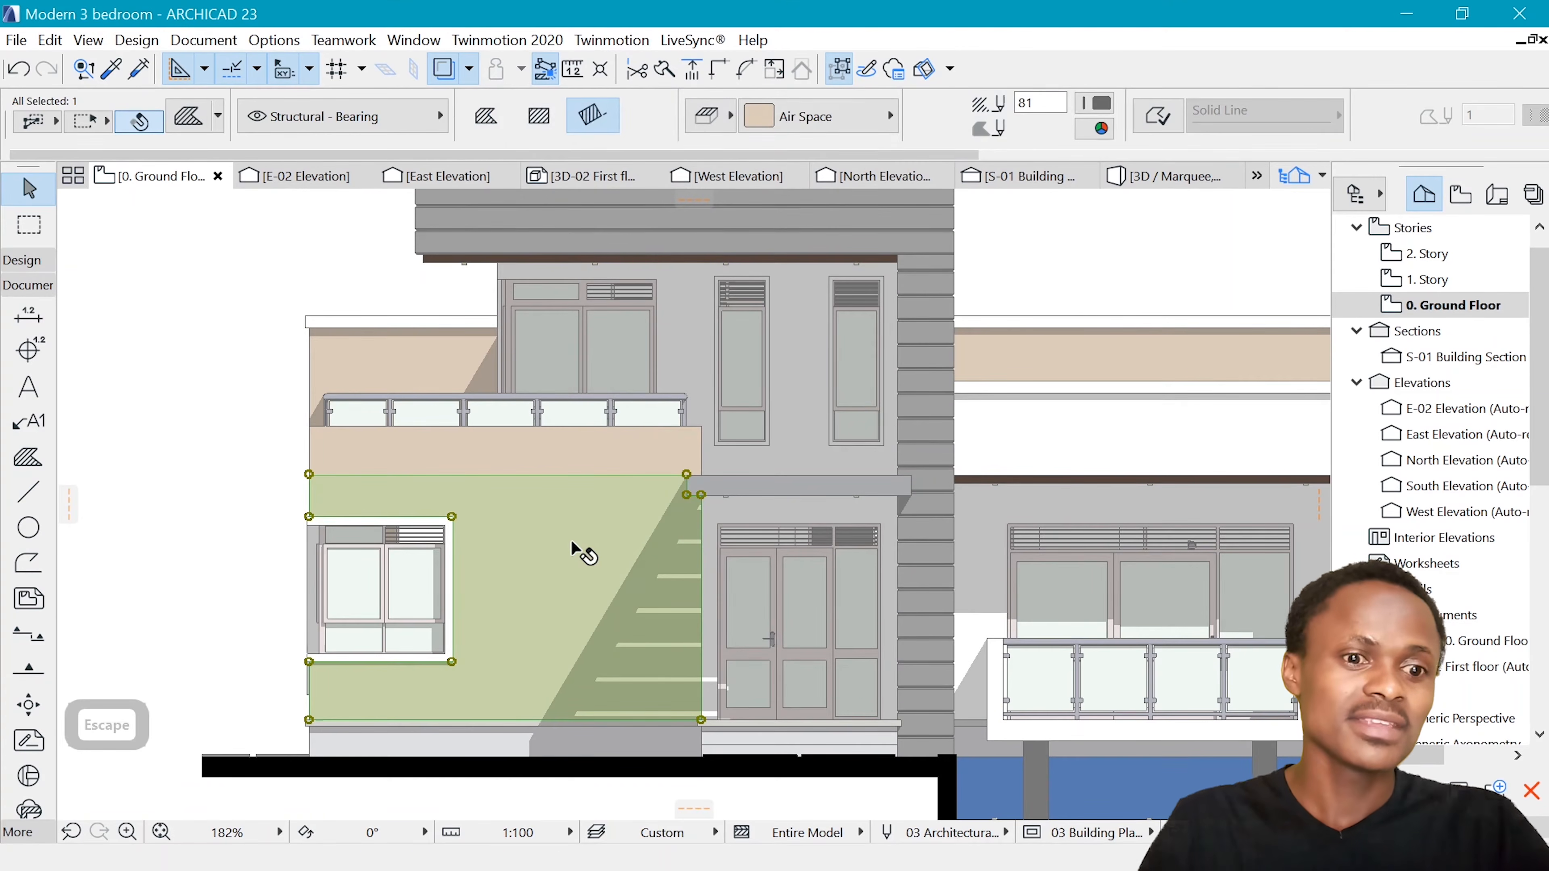
Apply the Stone cladding face image fill to the selected ground-floor wall around the window
left_click(536, 537)
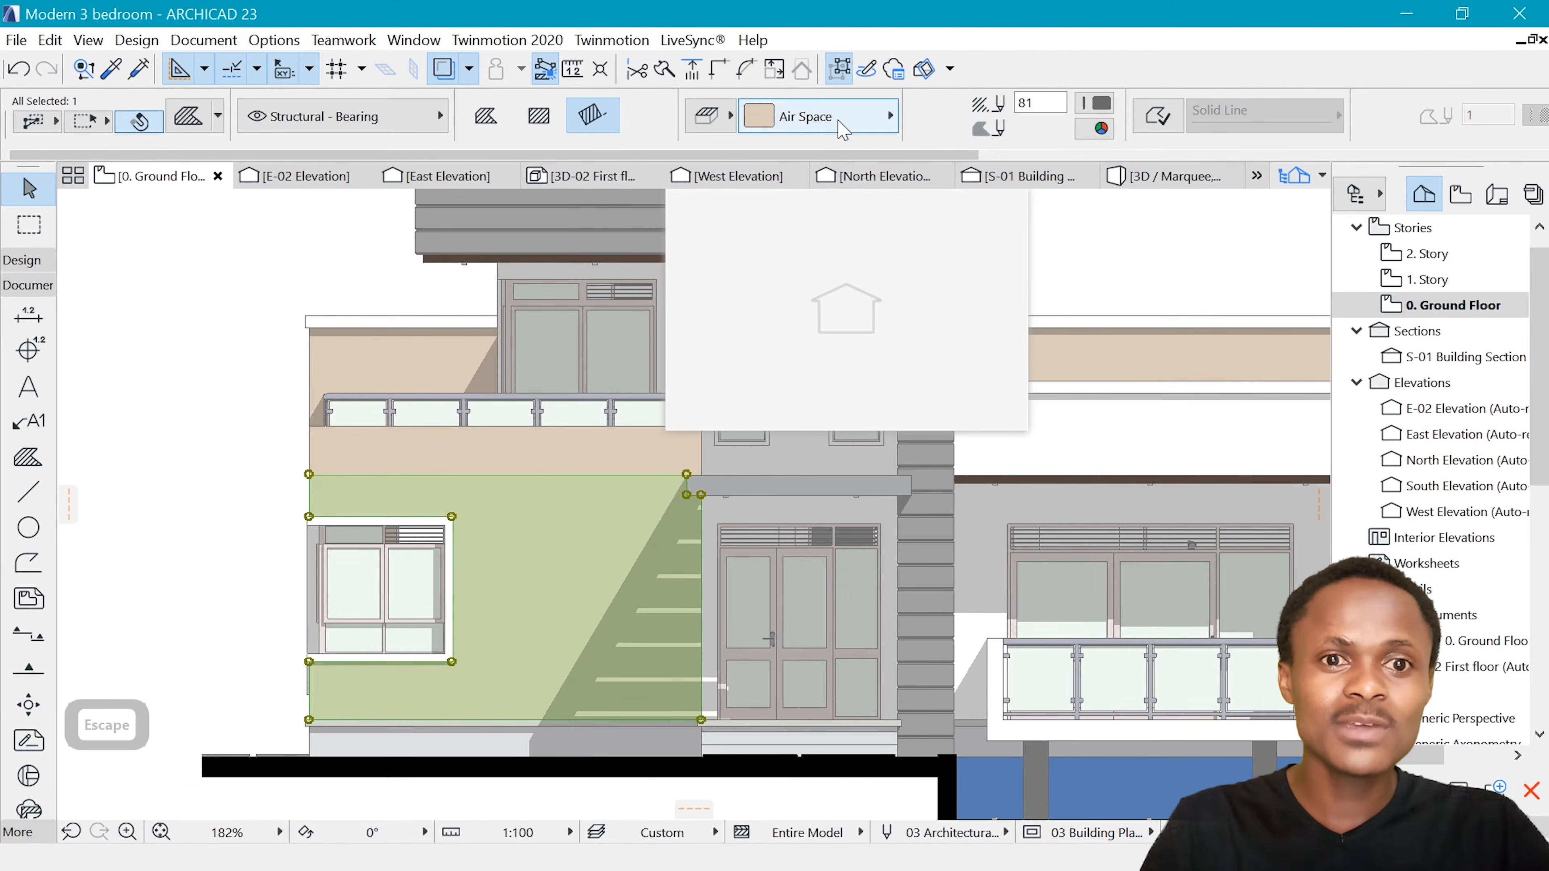
left_click(850, 119)
scroll(484, 525, "down", 2)
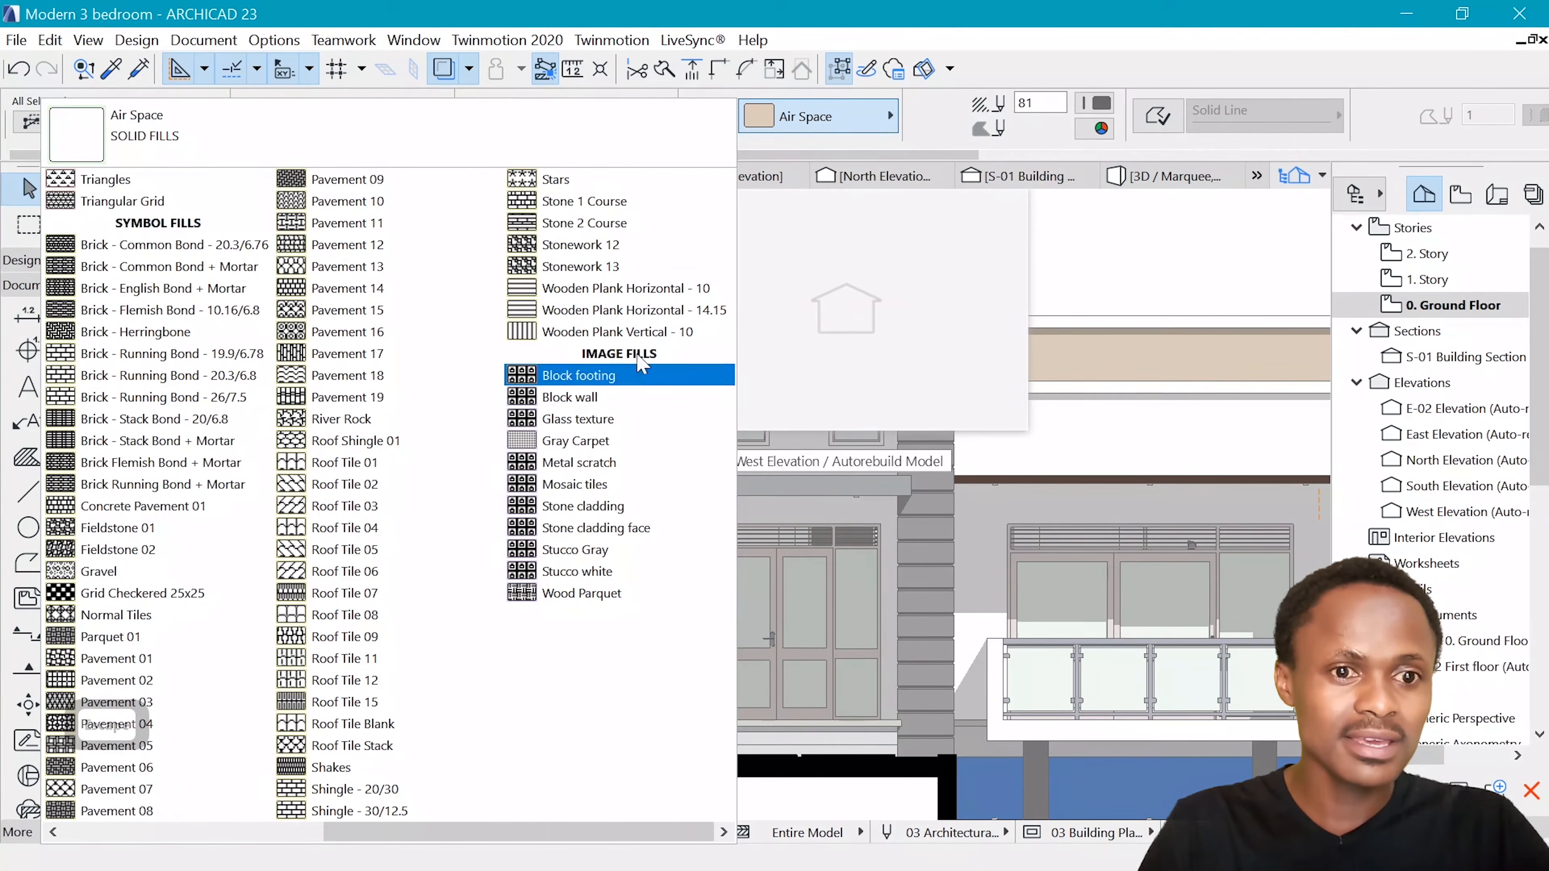
left_click(604, 528)
key("Escape")
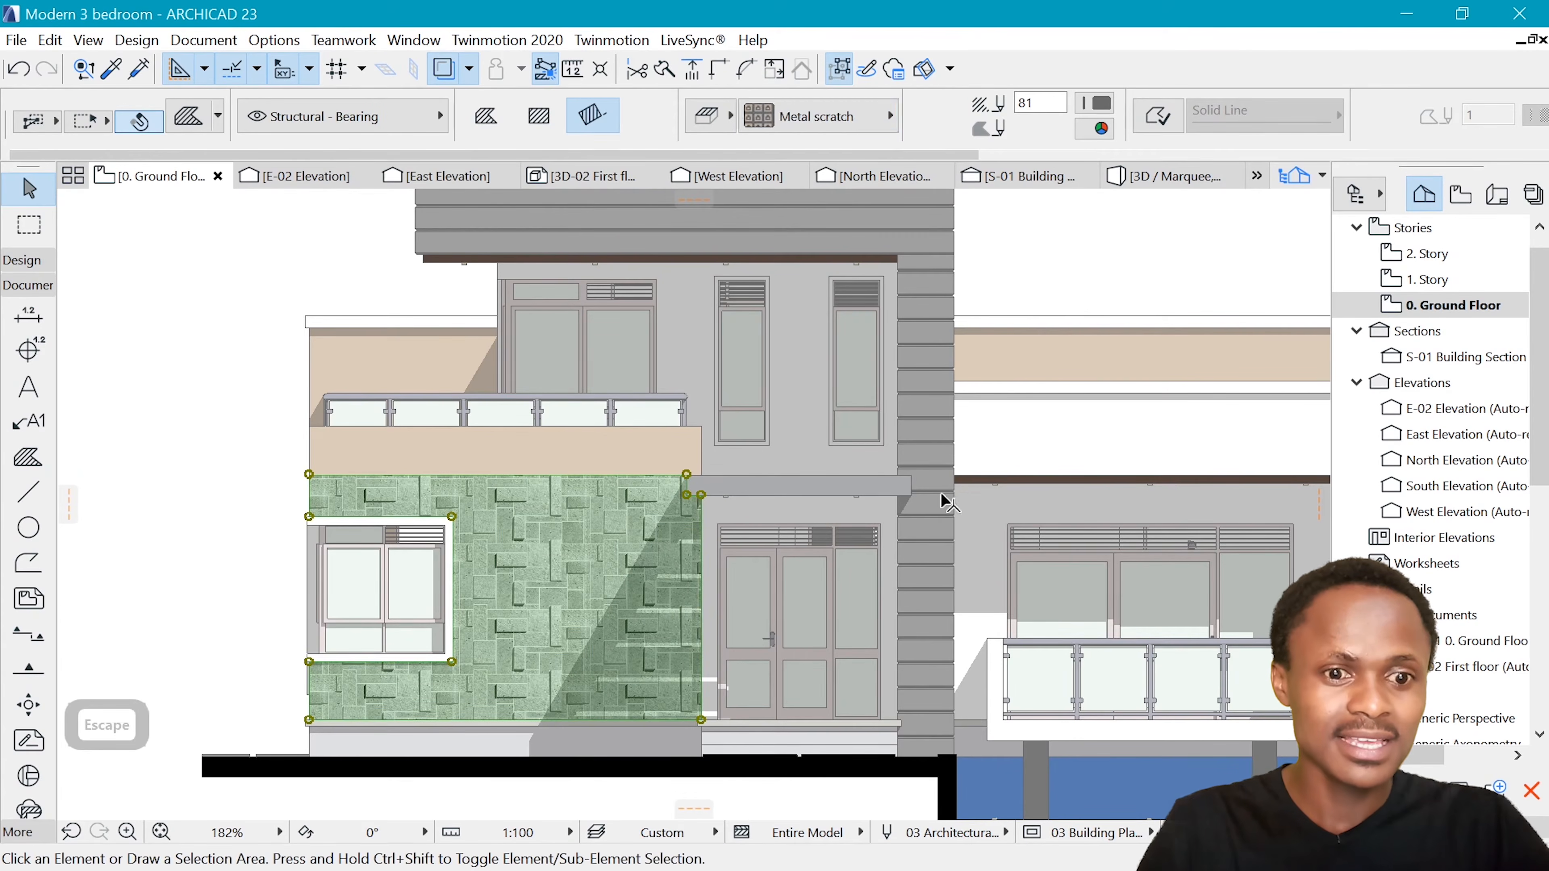
Apply the Stone cladding face fill to the beige band below the balcony railing and the beige wall areas on the house's right side
scroll(572, 738, "up", 4)
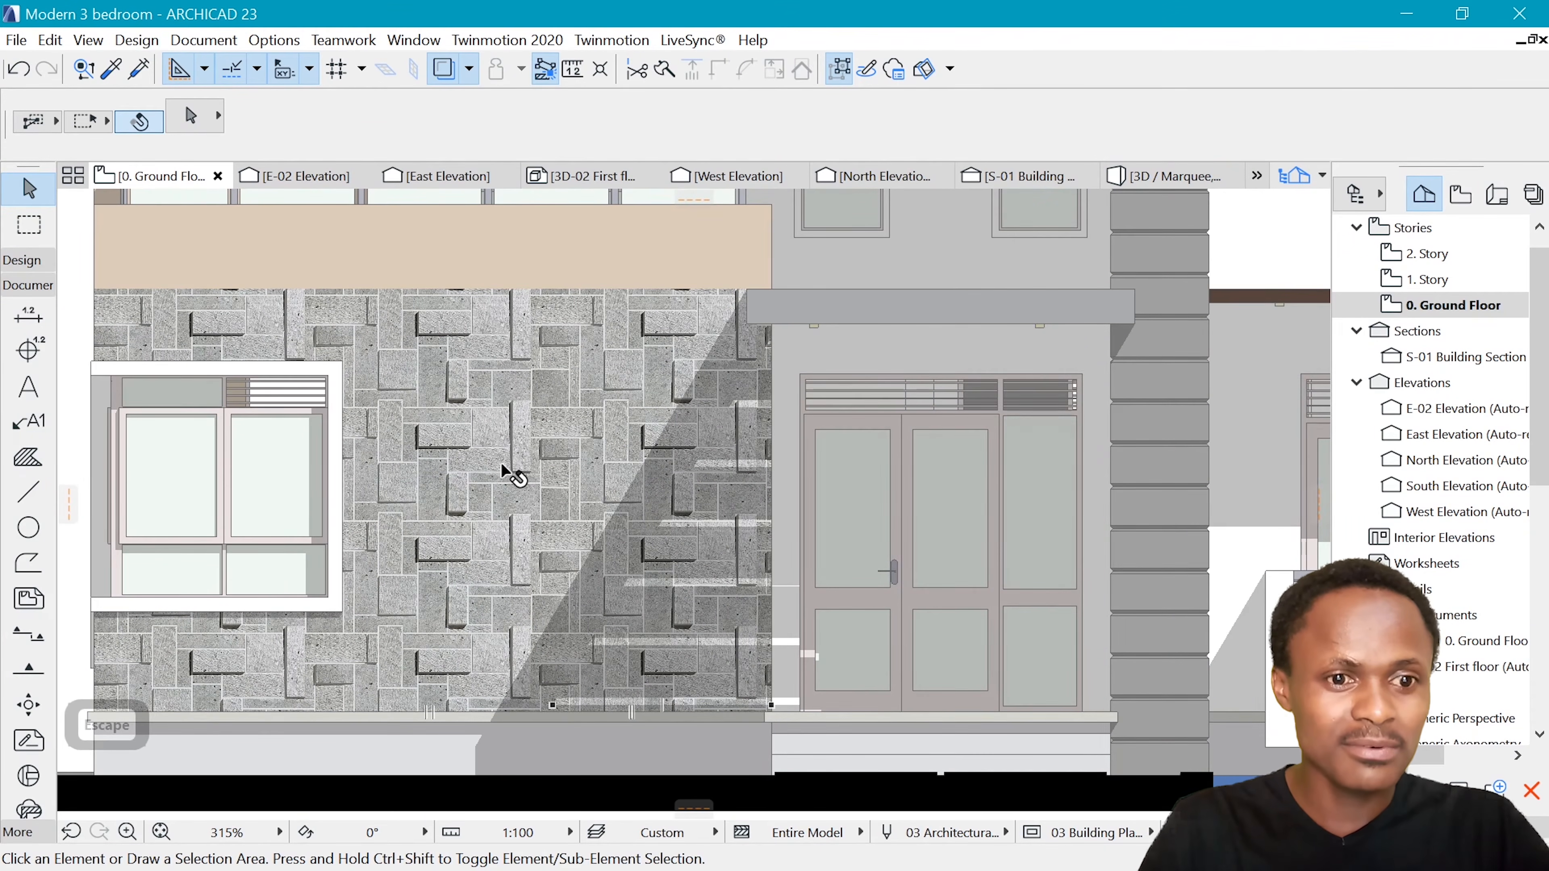
scroll(501, 464, "down", 2)
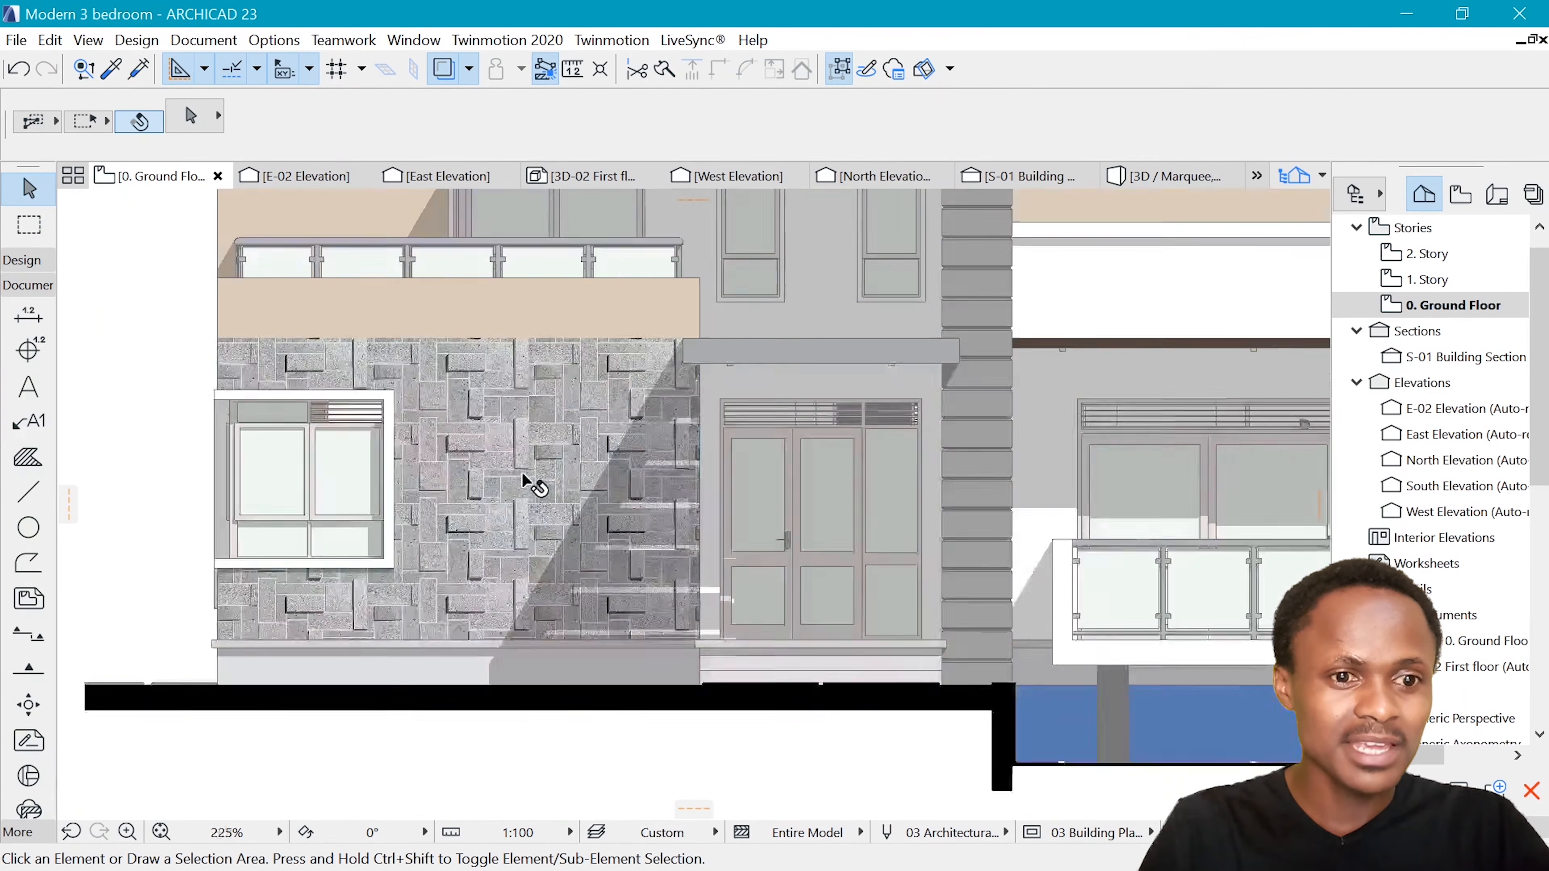
scroll(523, 476, "down", 4)
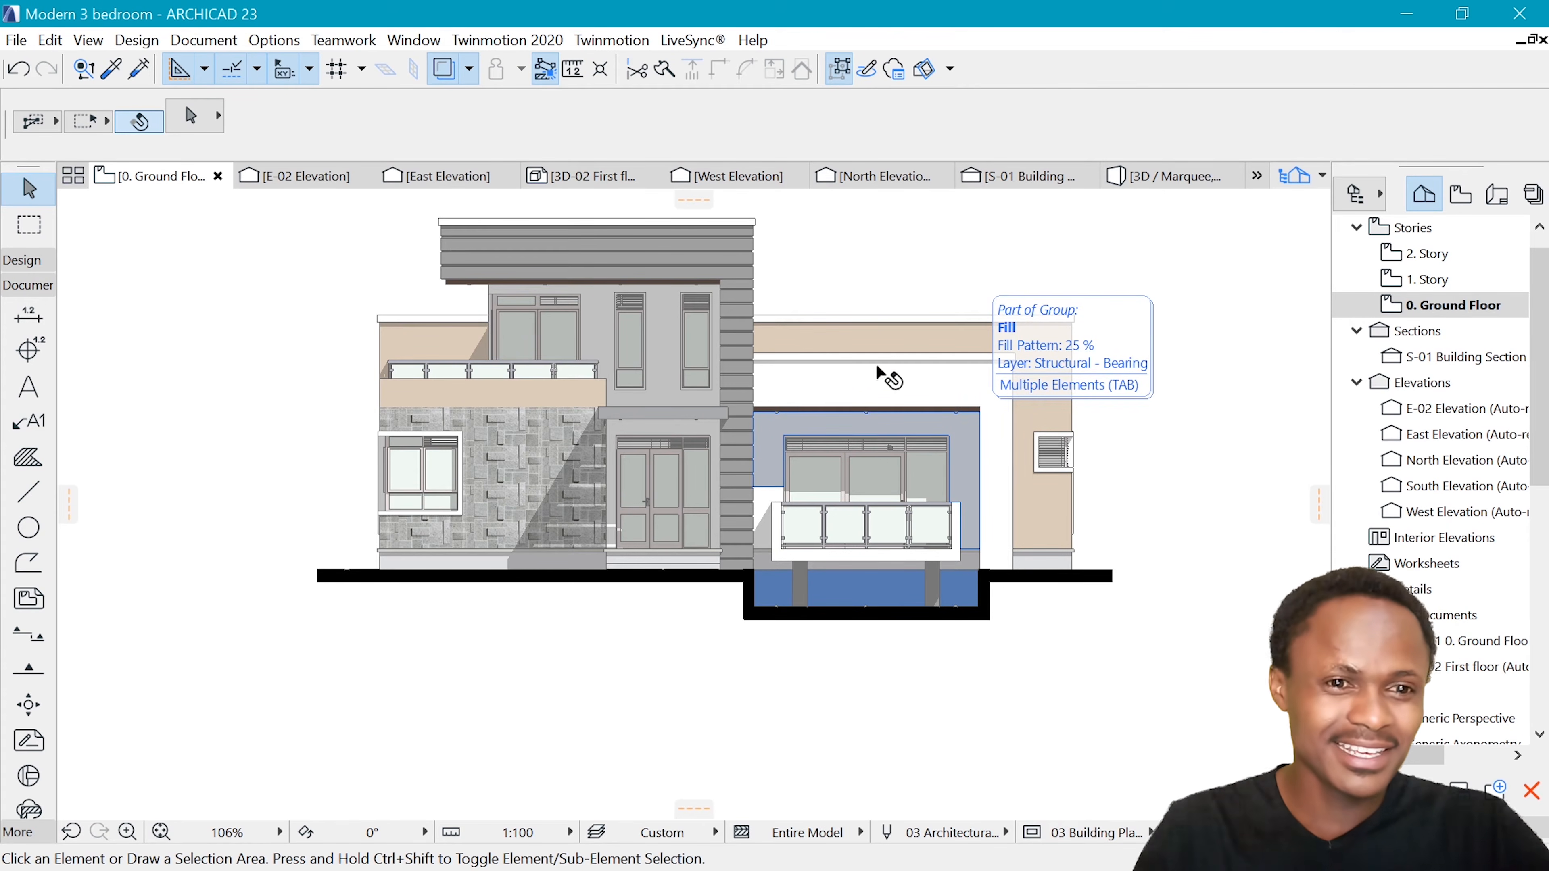
scroll(889, 366, "up", 3)
left_click(395, 434)
left_click(786, 351, "shift")
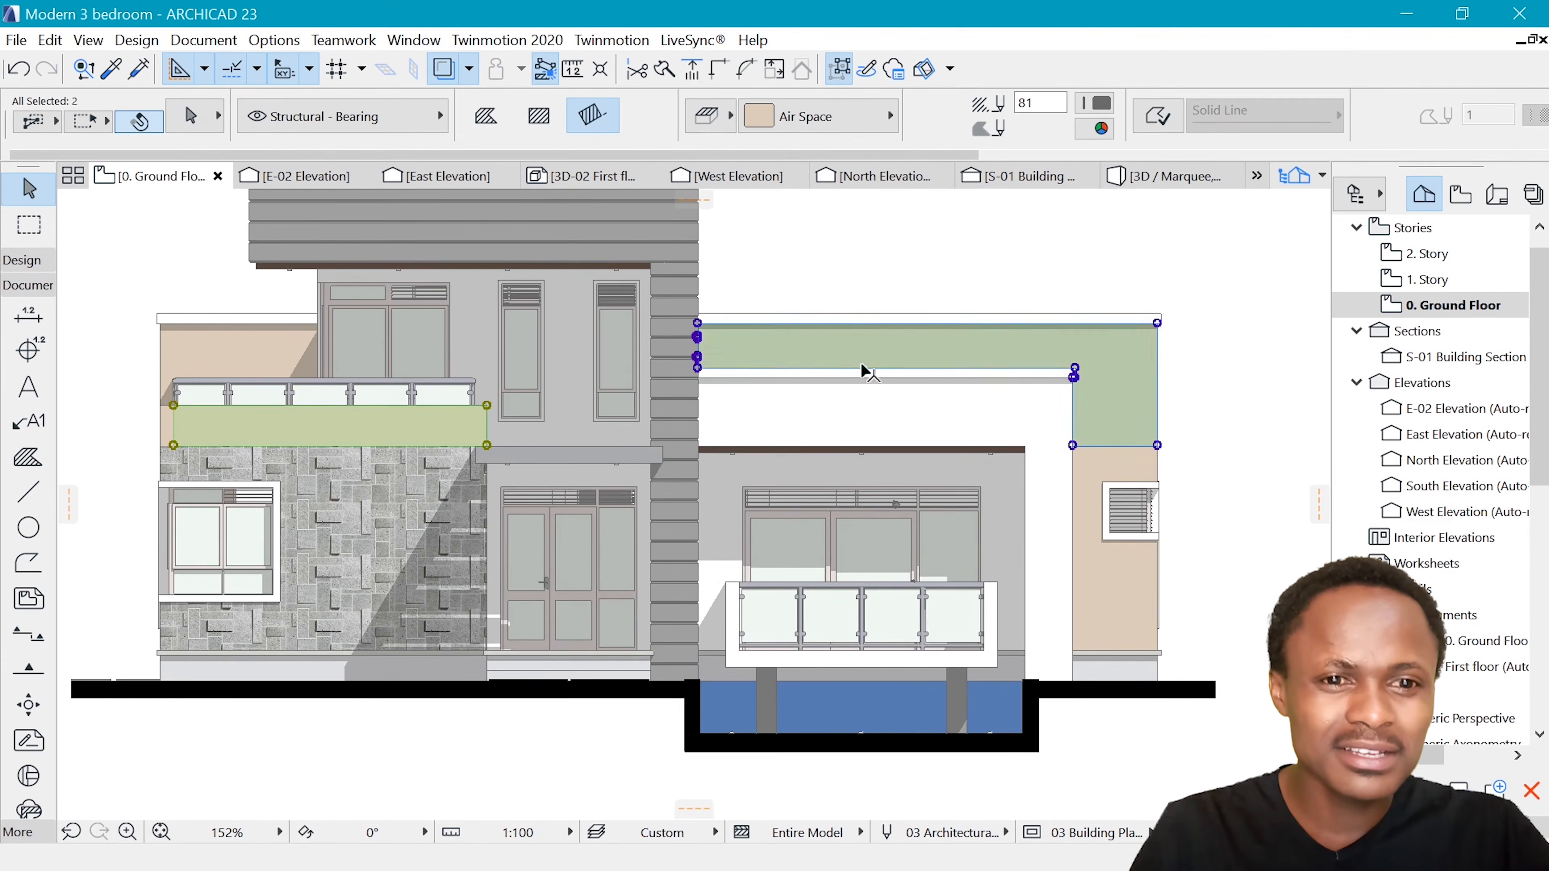
left_click(787, 113)
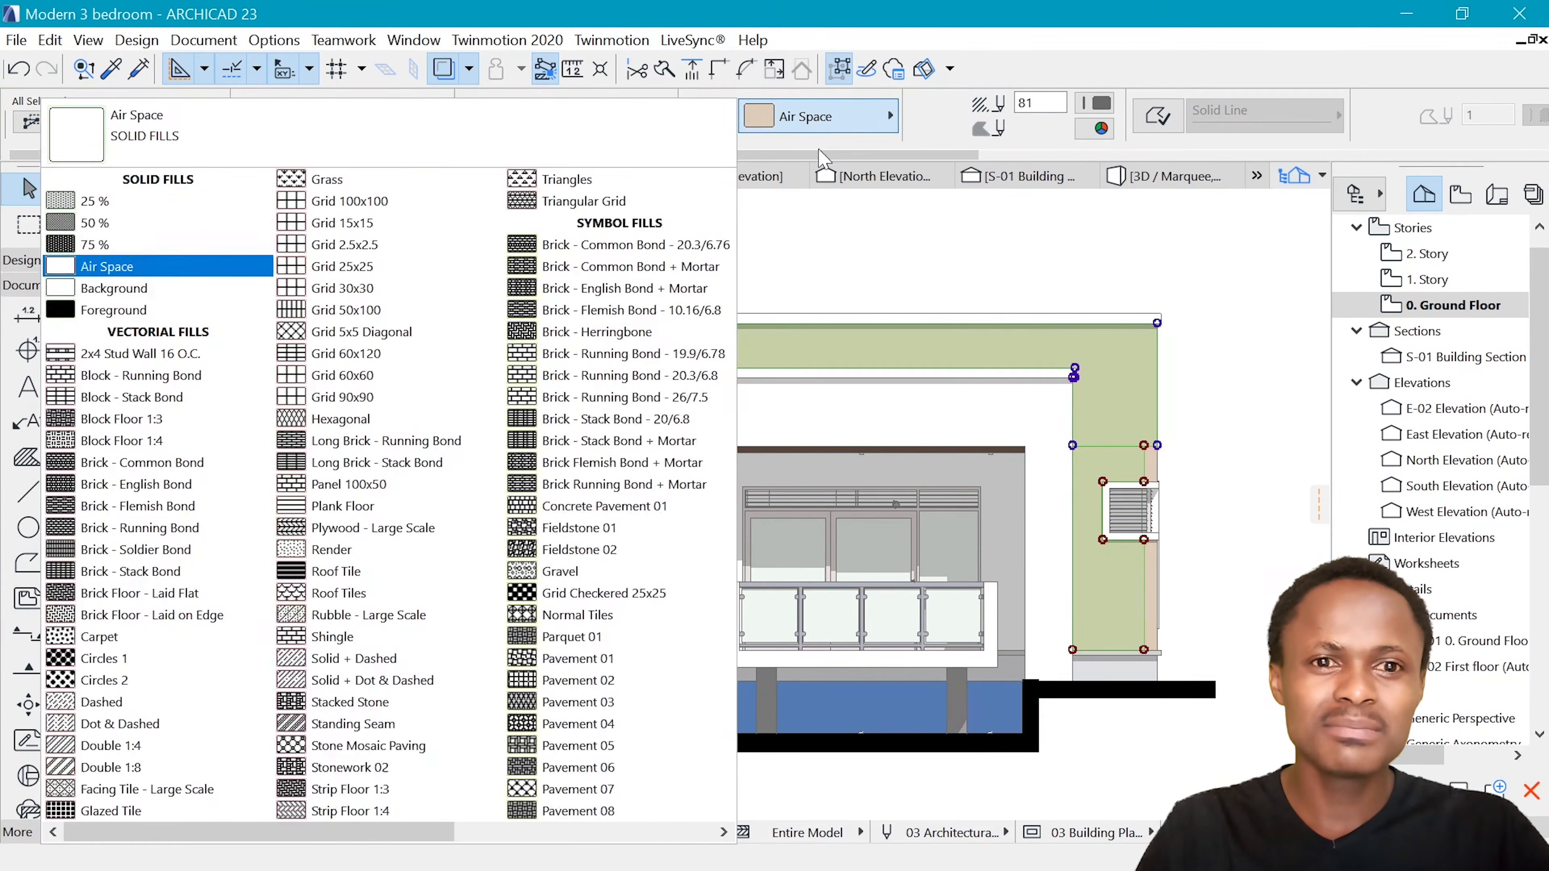
scroll(579, 548, "down", 3)
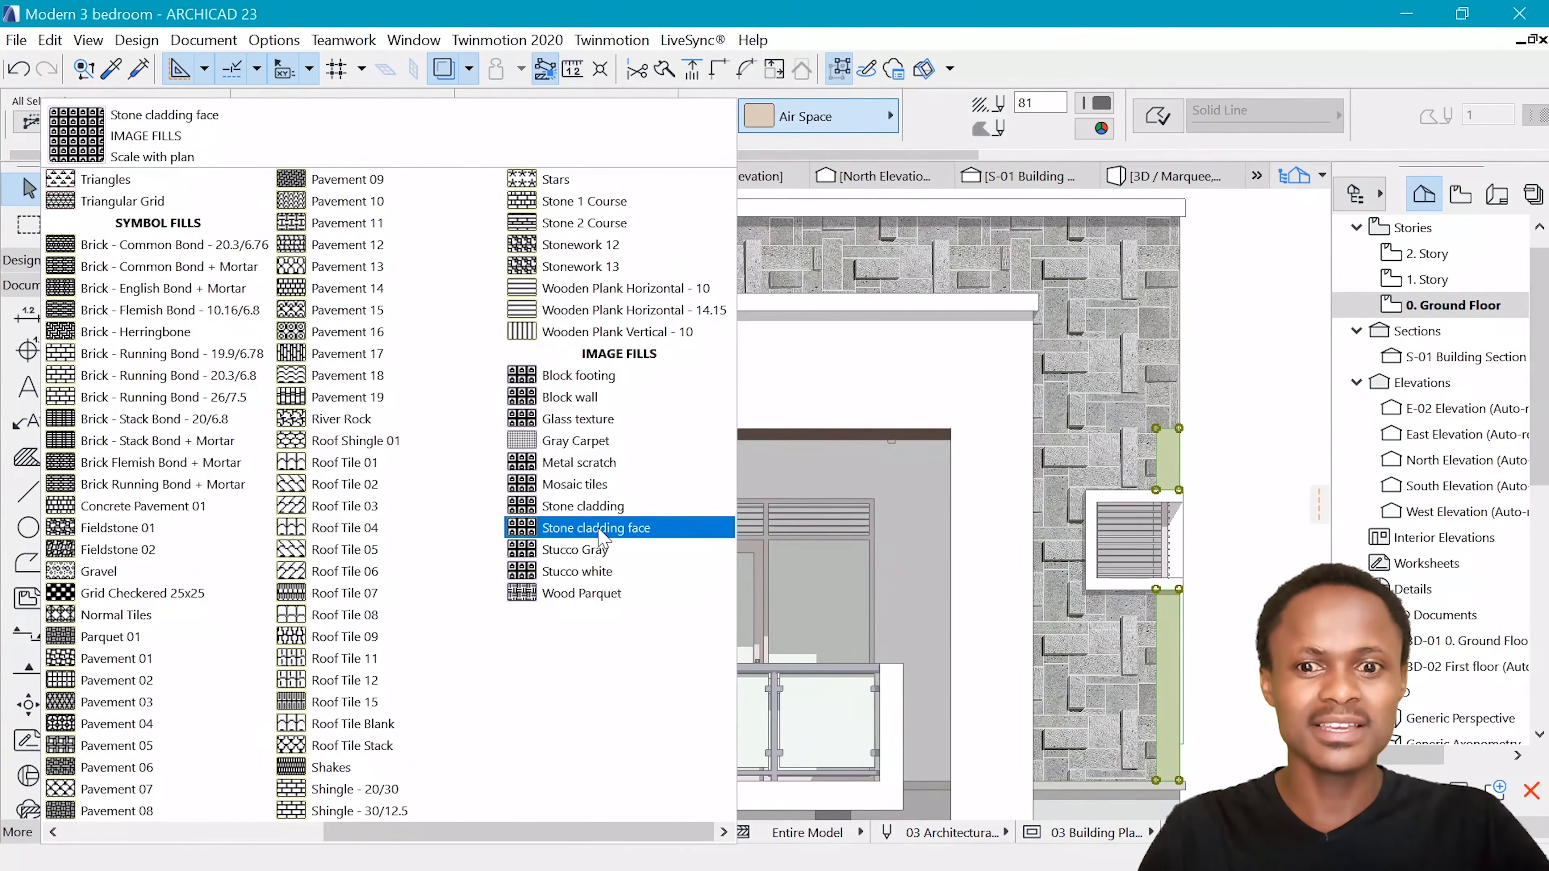
left_click(599, 528)
left_click(1193, 359)
Change the two upper glass panes of the ground-floor window in the stone-clad wall to the Foreground solid fill
scroll(1210, 400, "down", 6)
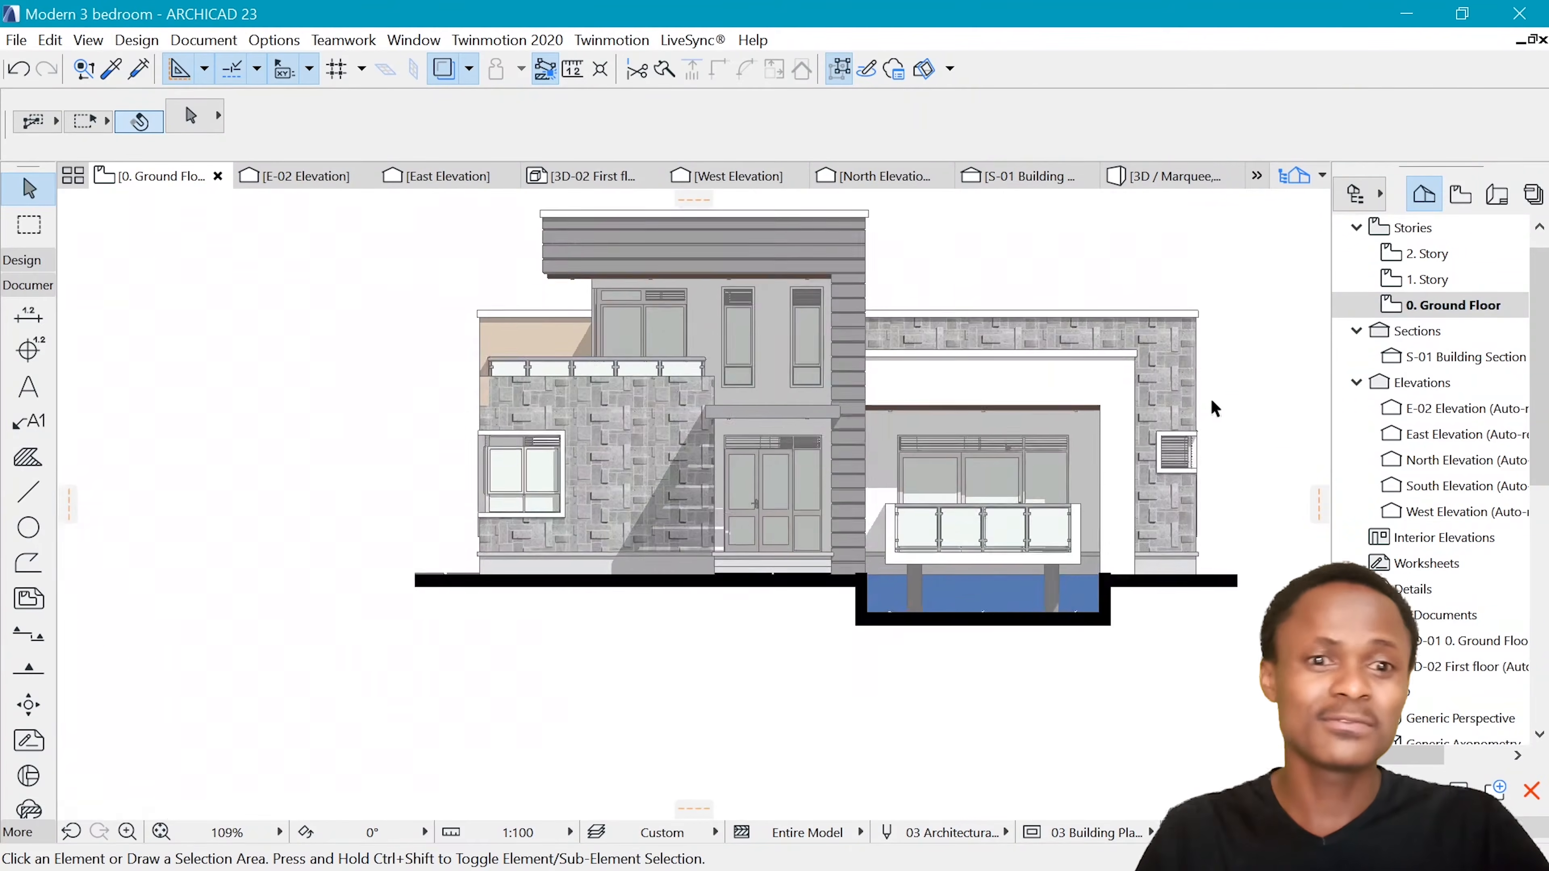
scroll(682, 465, "up", 2)
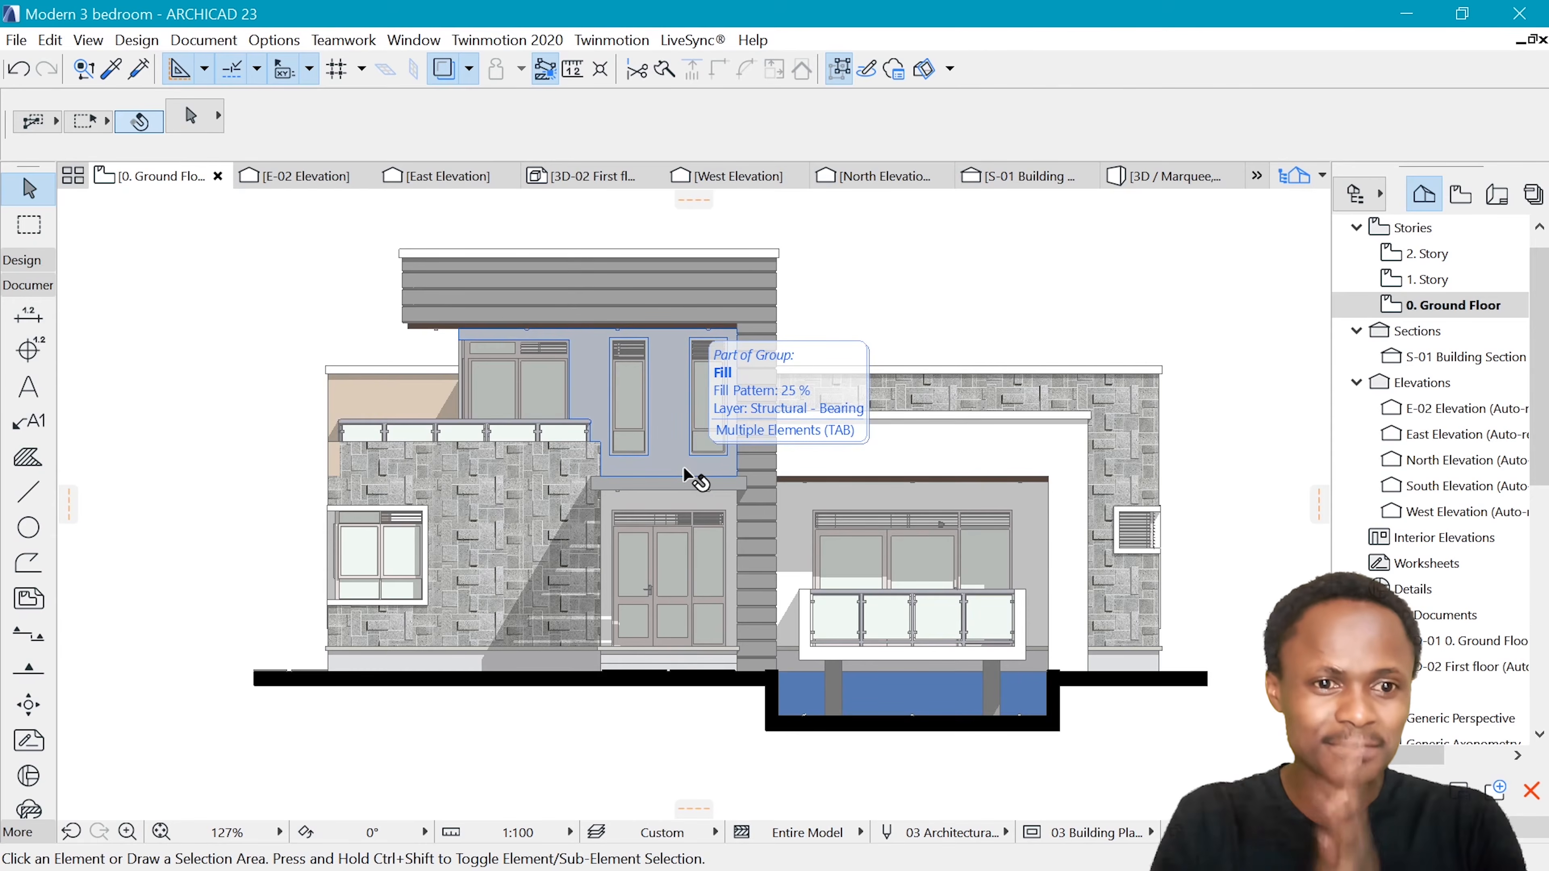
scroll(549, 445, "up", 6)
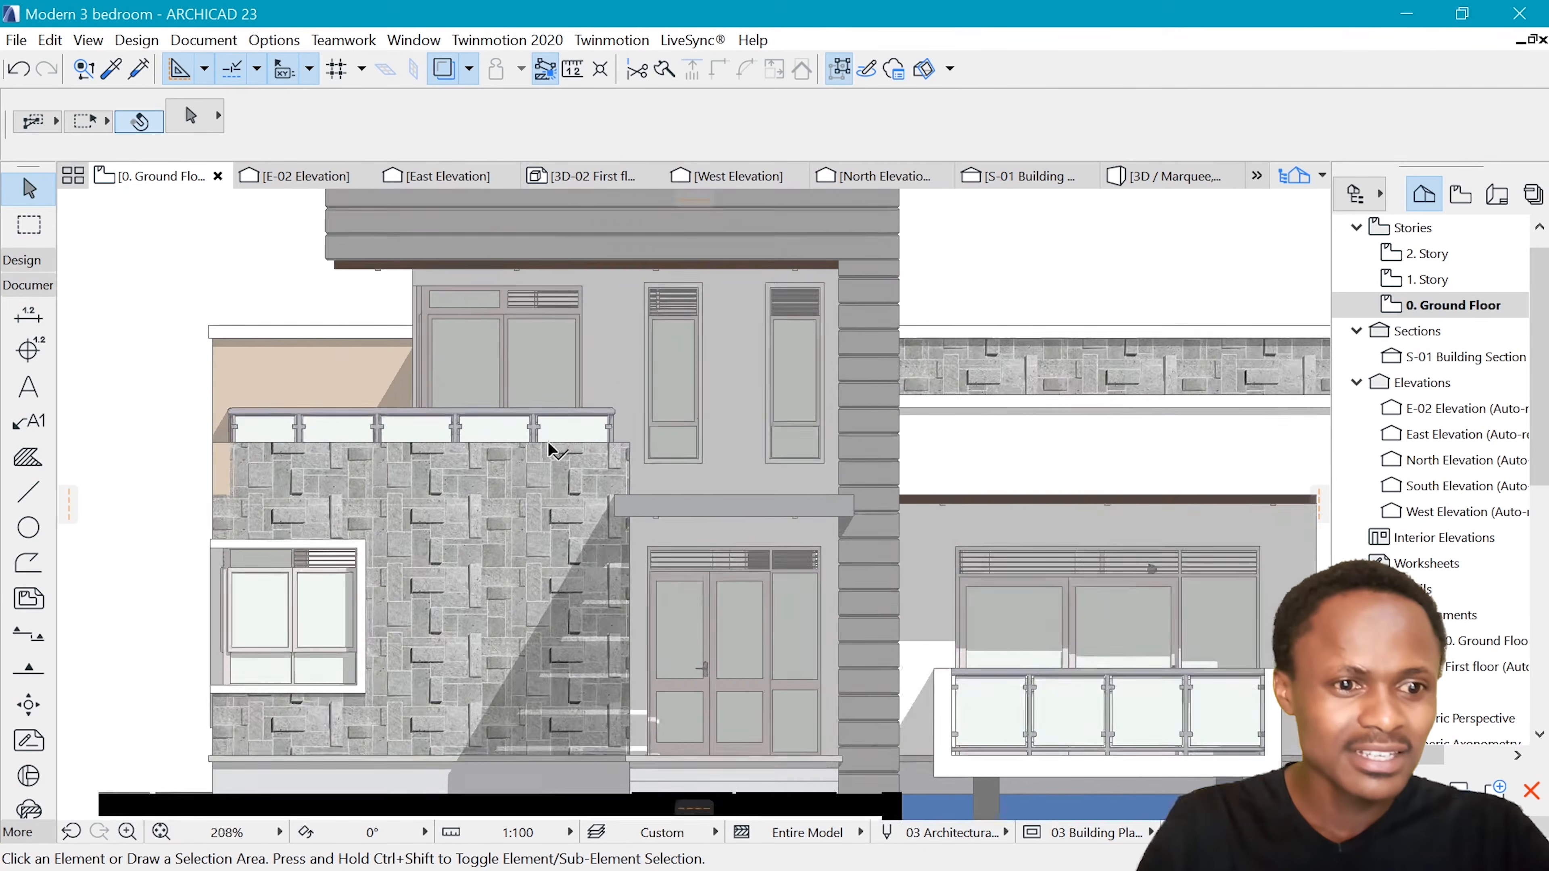
scroll(716, 433, "down", 6)
scroll(716, 428, "up", 5)
left_click(390, 623)
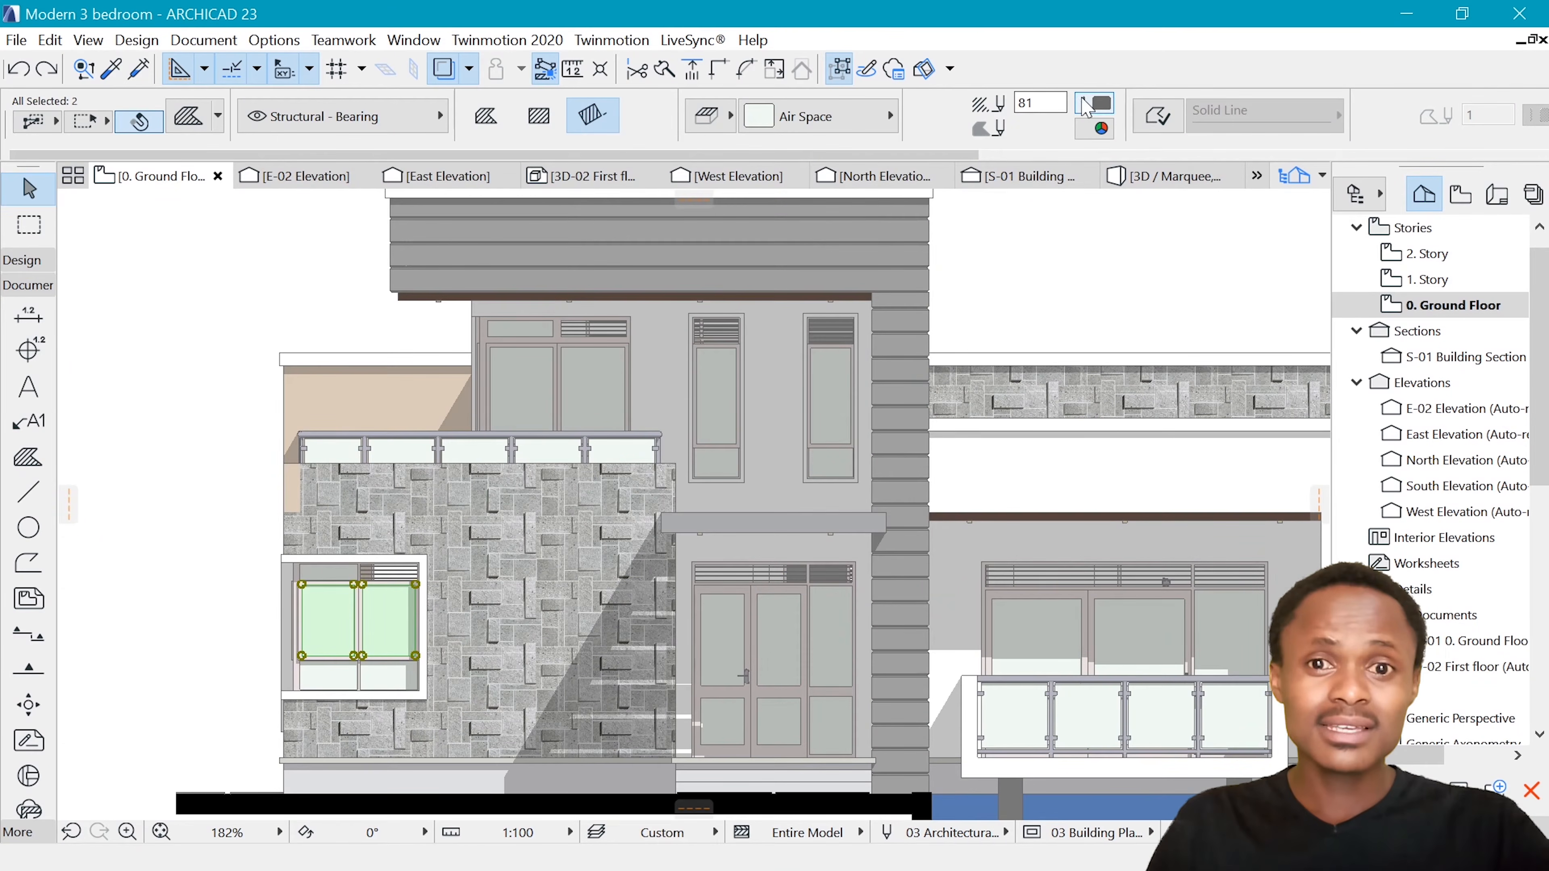
left_click(1093, 102)
key("Escape")
left_click(853, 116)
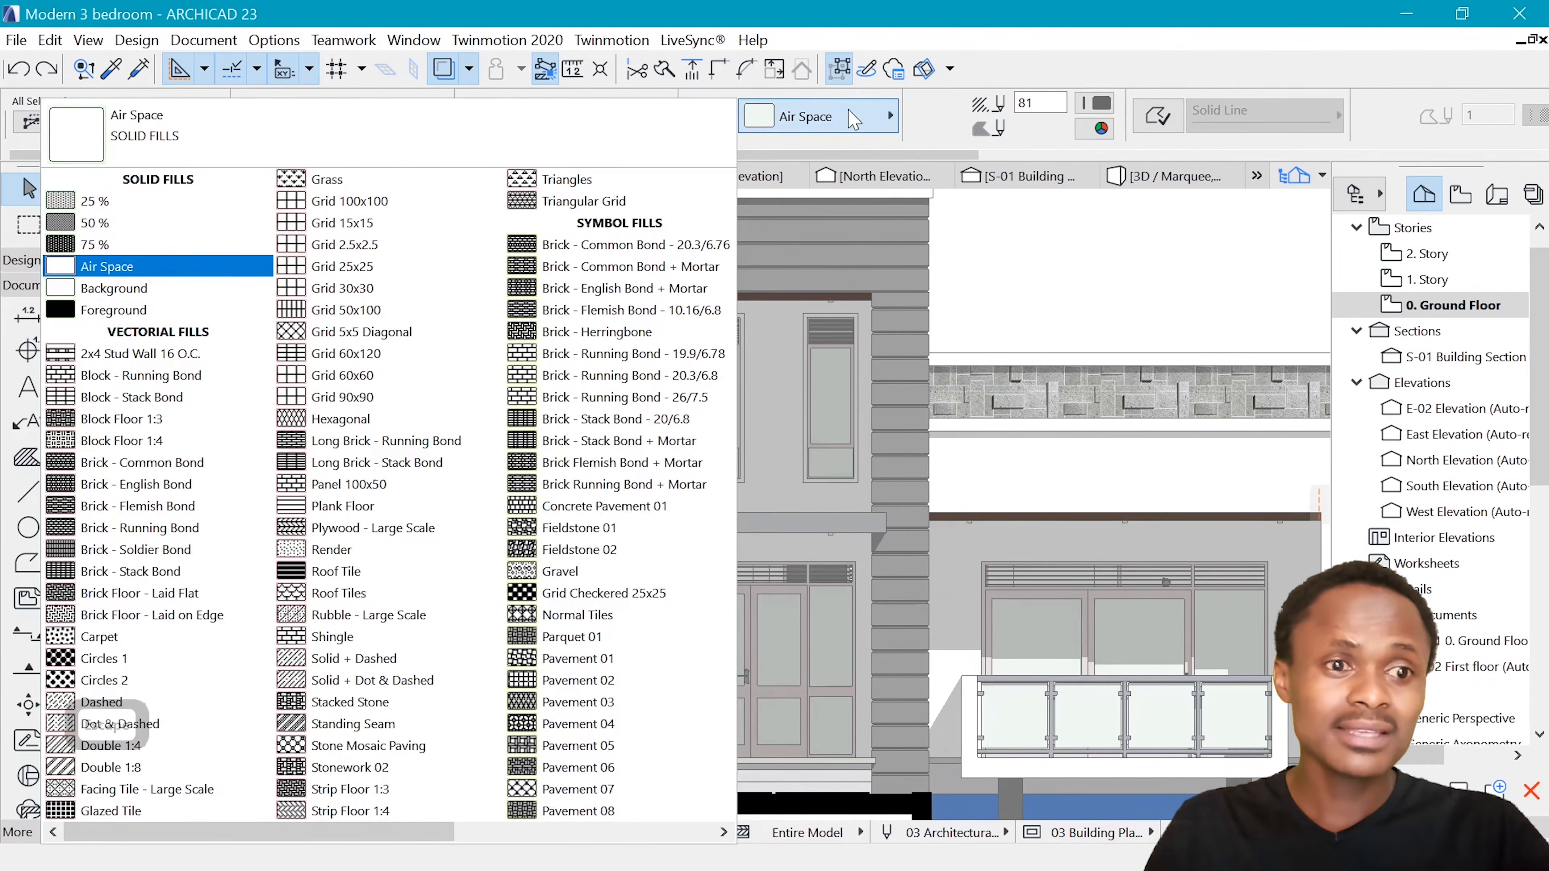
left_click(80, 305)
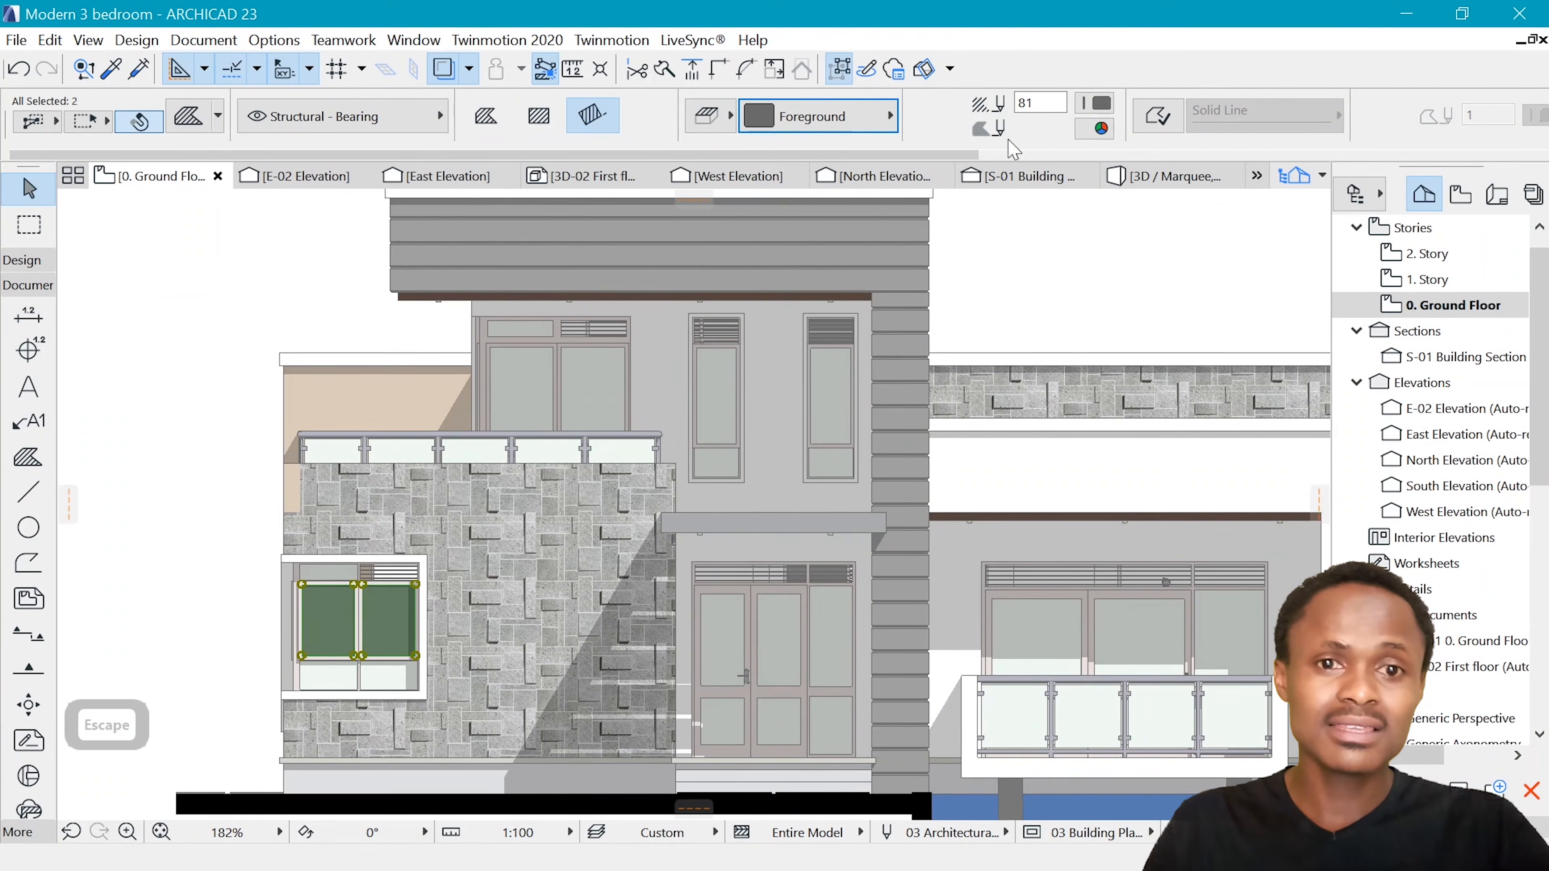
Set the fill pen of the two selected window panes to the grey pen 101 and deselect them
left_click(1095, 105)
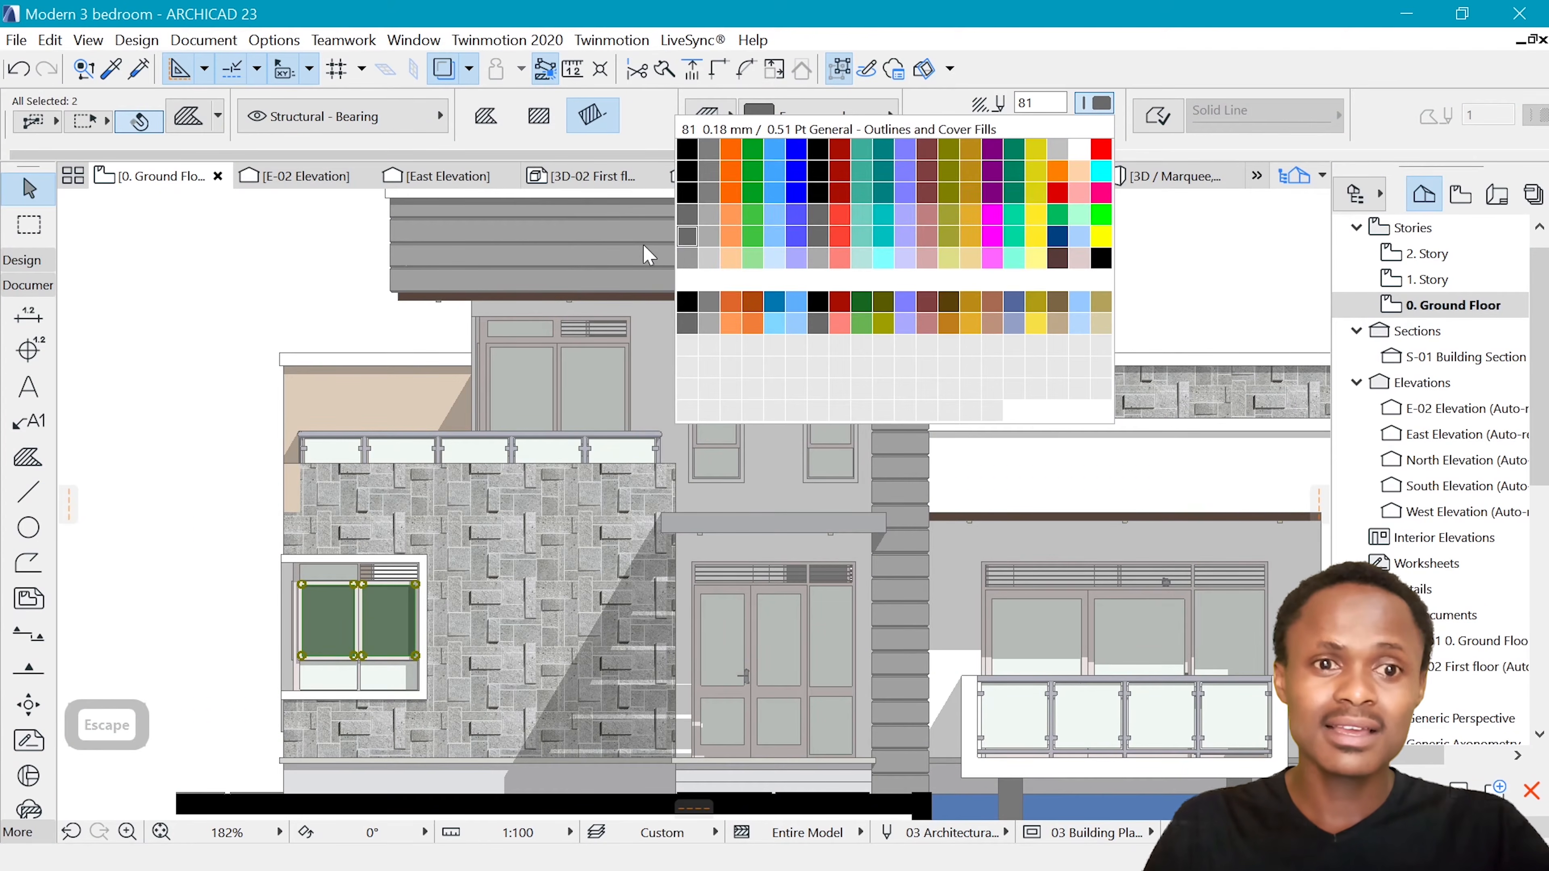
left_click(687, 260)
key("Escape")
scroll(664, 429, "down", 5)
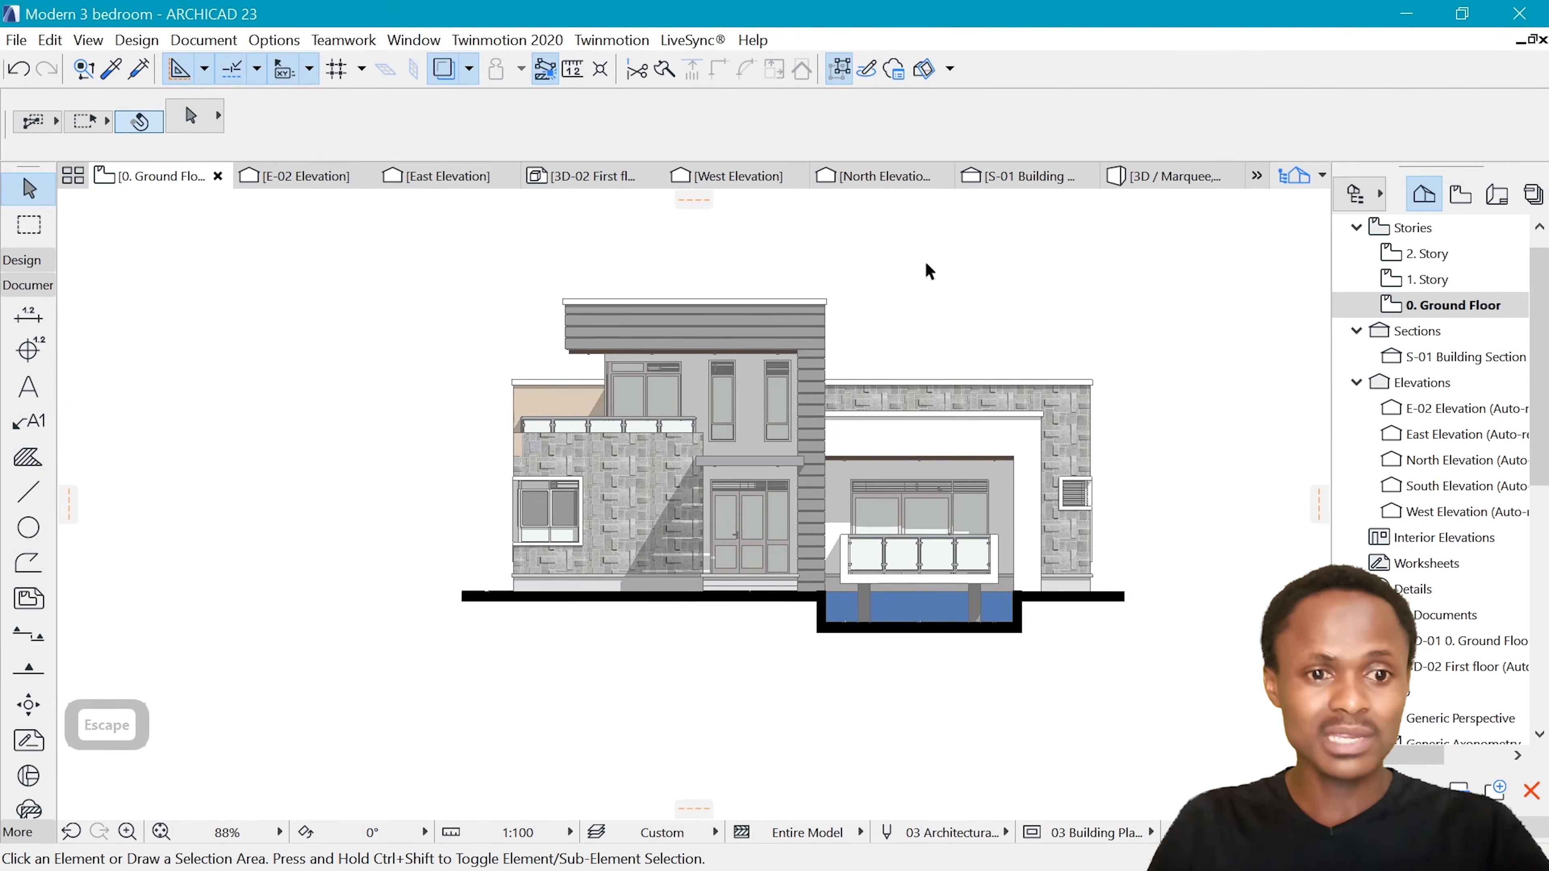
Select the lower glass pane of the ground-floor window and examine the glass and cladding across the working elevation
scroll(552, 513, "up", 5)
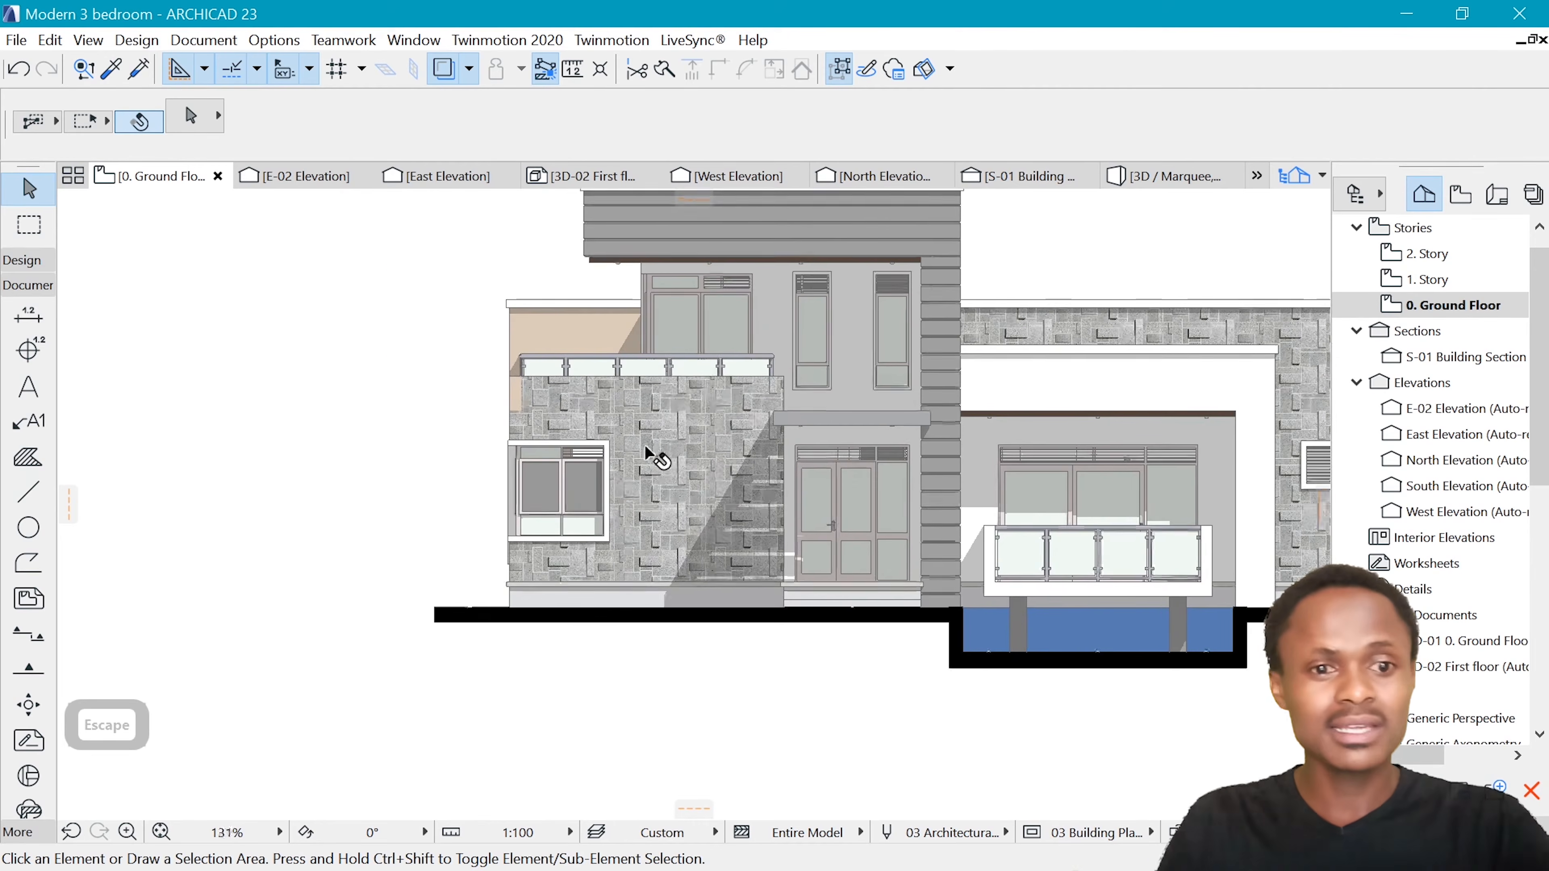
scroll(657, 450, "up", 2)
left_click(476, 584)
scroll(543, 609, "down", 3)
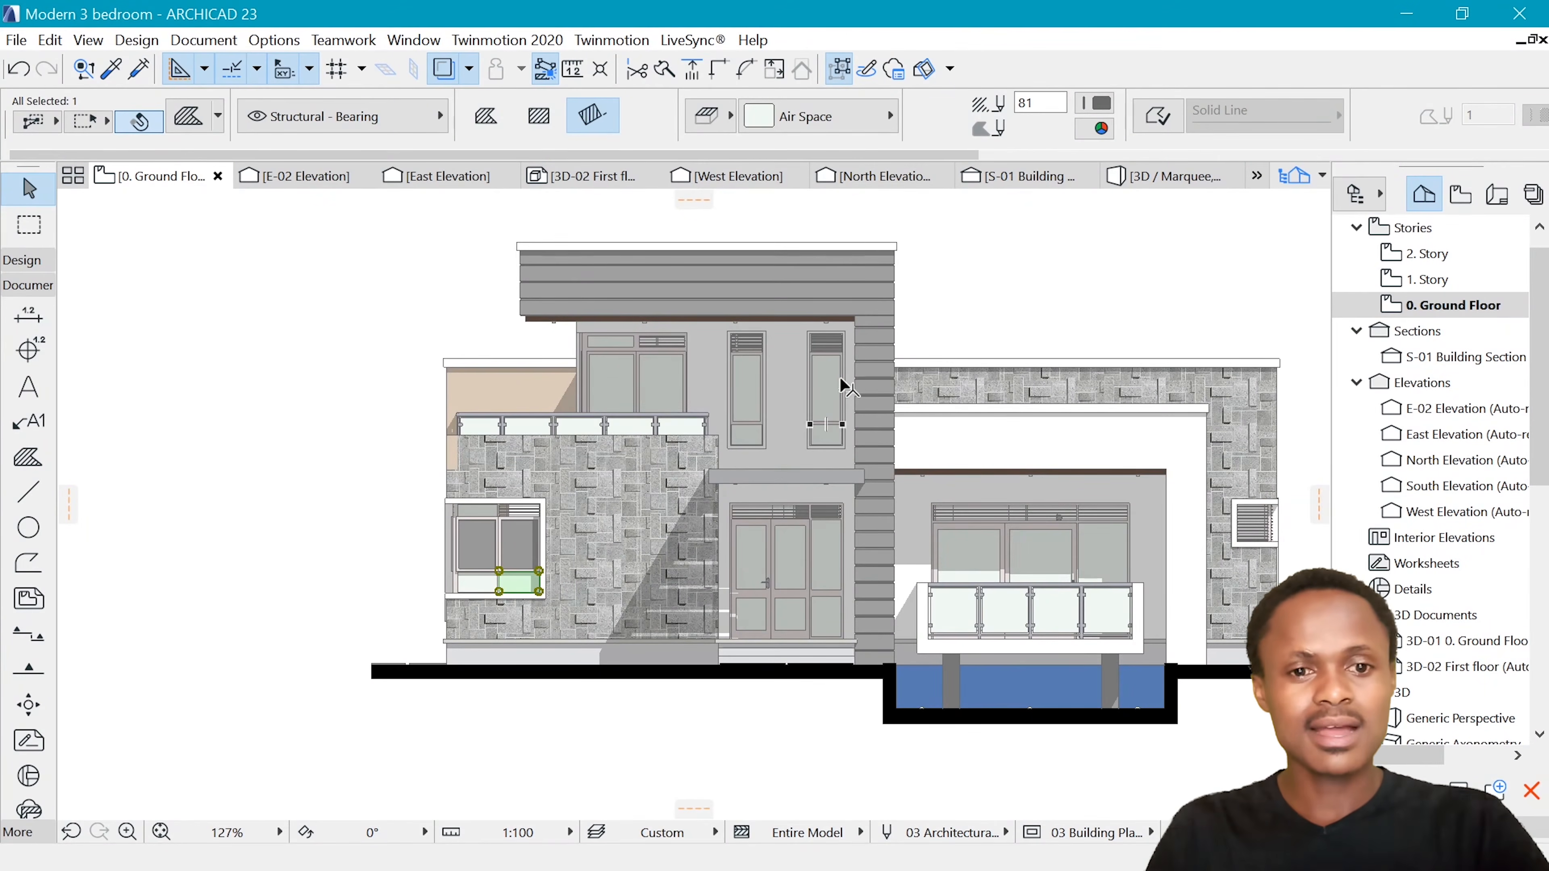
scroll(610, 501, "up", 2)
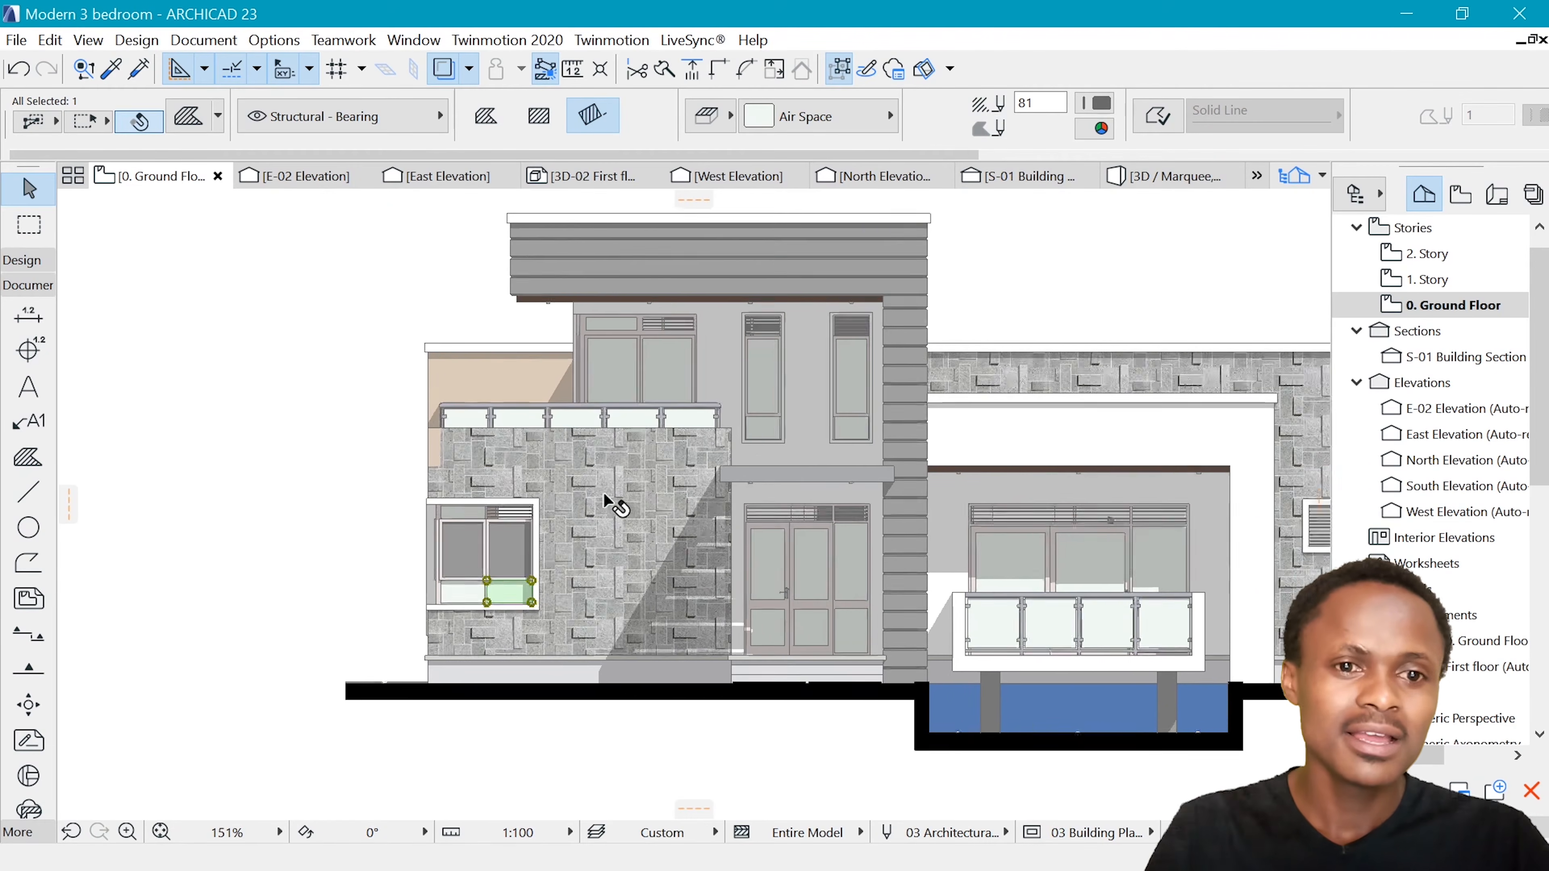
scroll(527, 421, "down", 3)
scroll(561, 422, "up", 1)
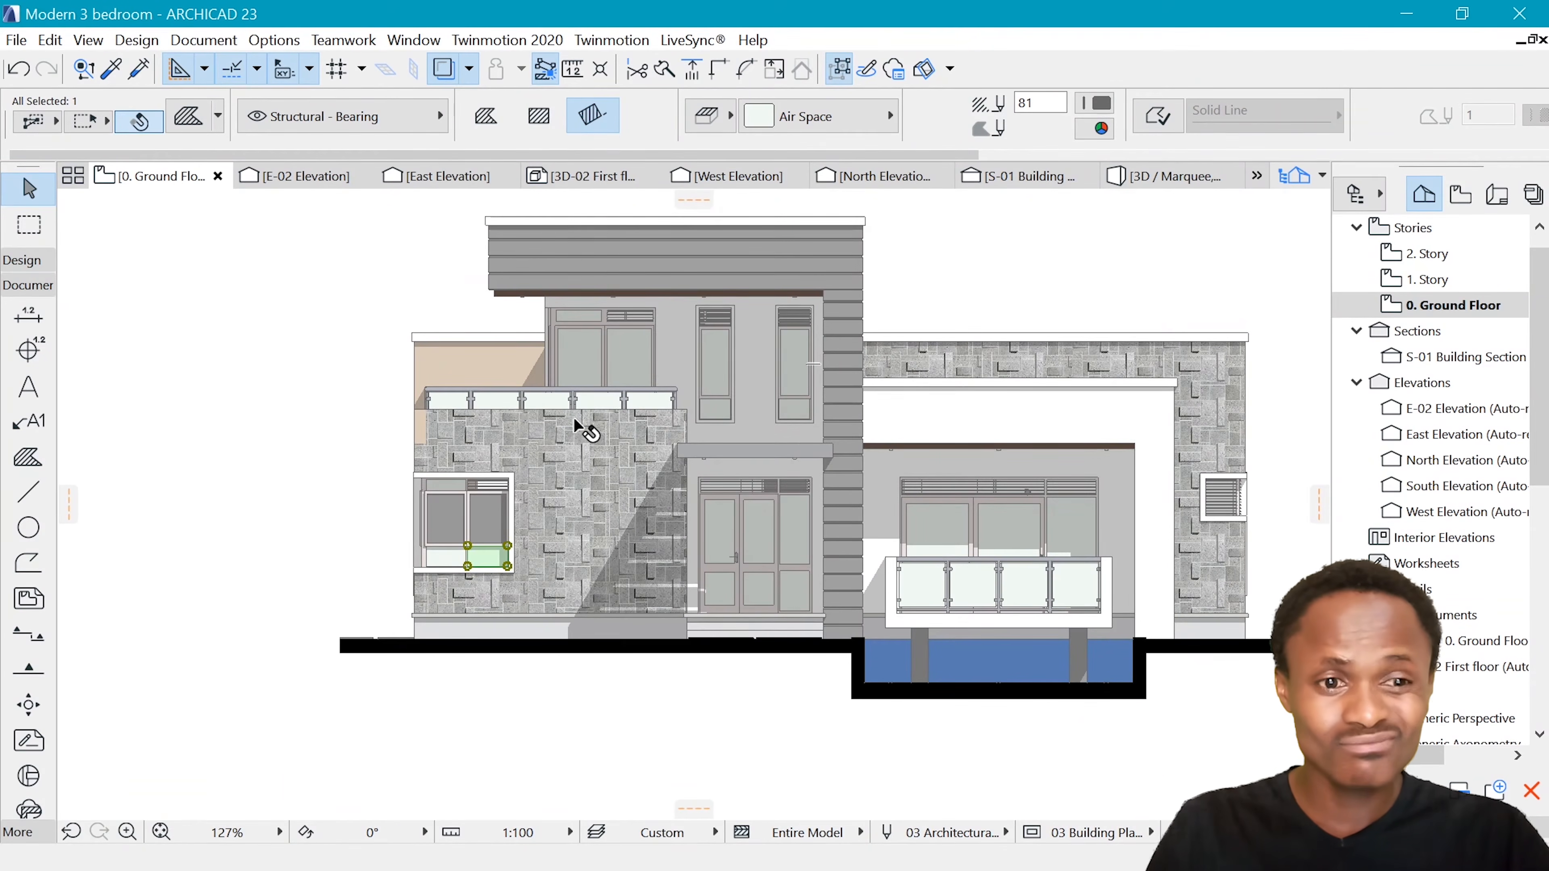
scroll(582, 430, "up", 2)
scroll(469, 555, "up", 1)
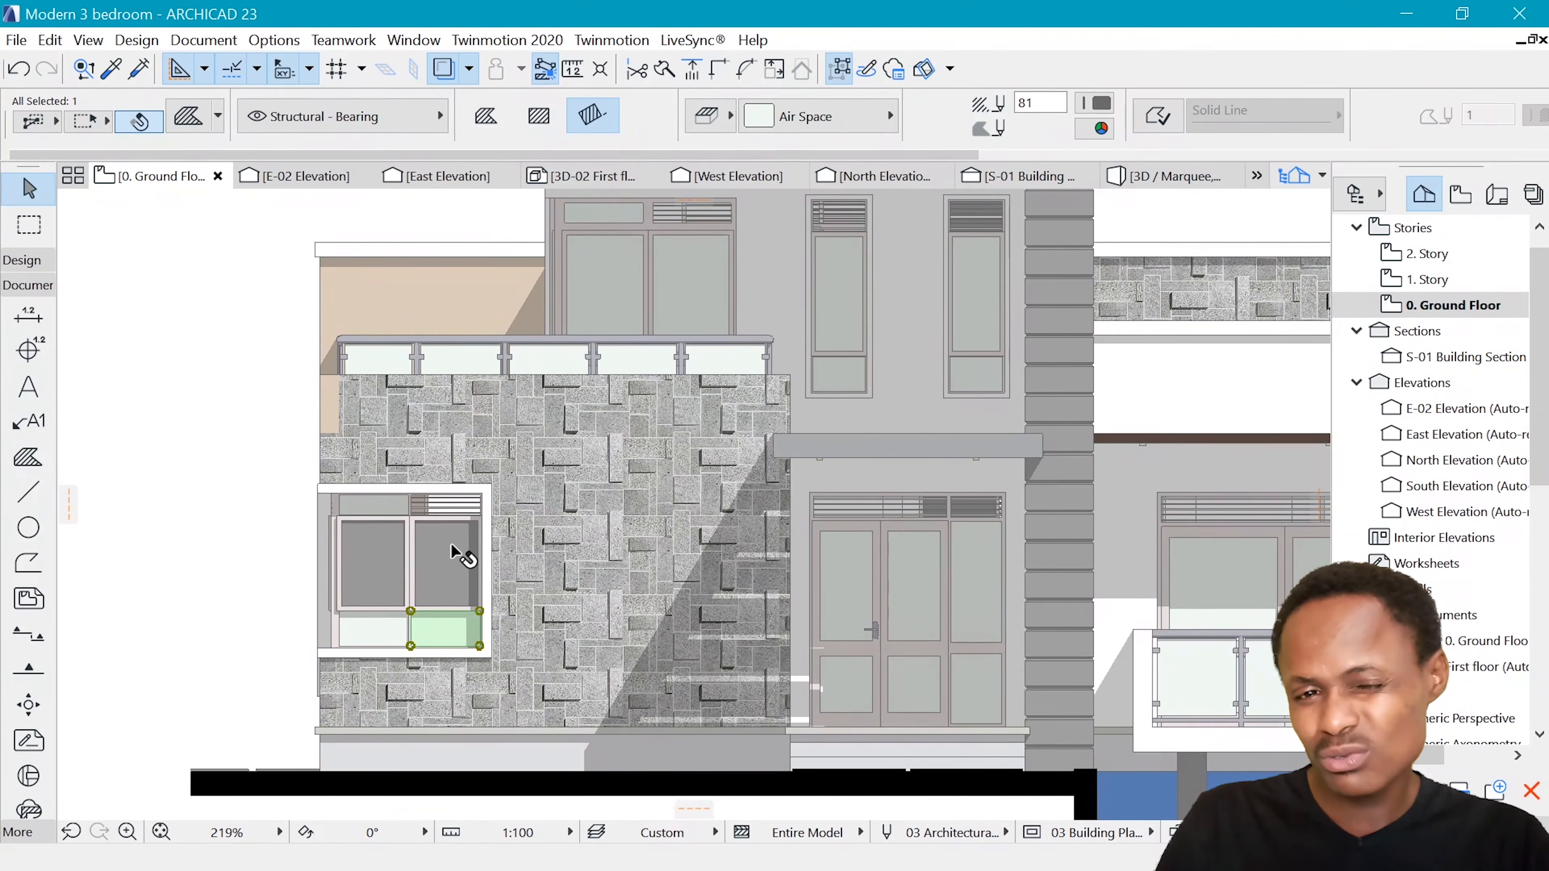
scroll(671, 746, "down", 13)
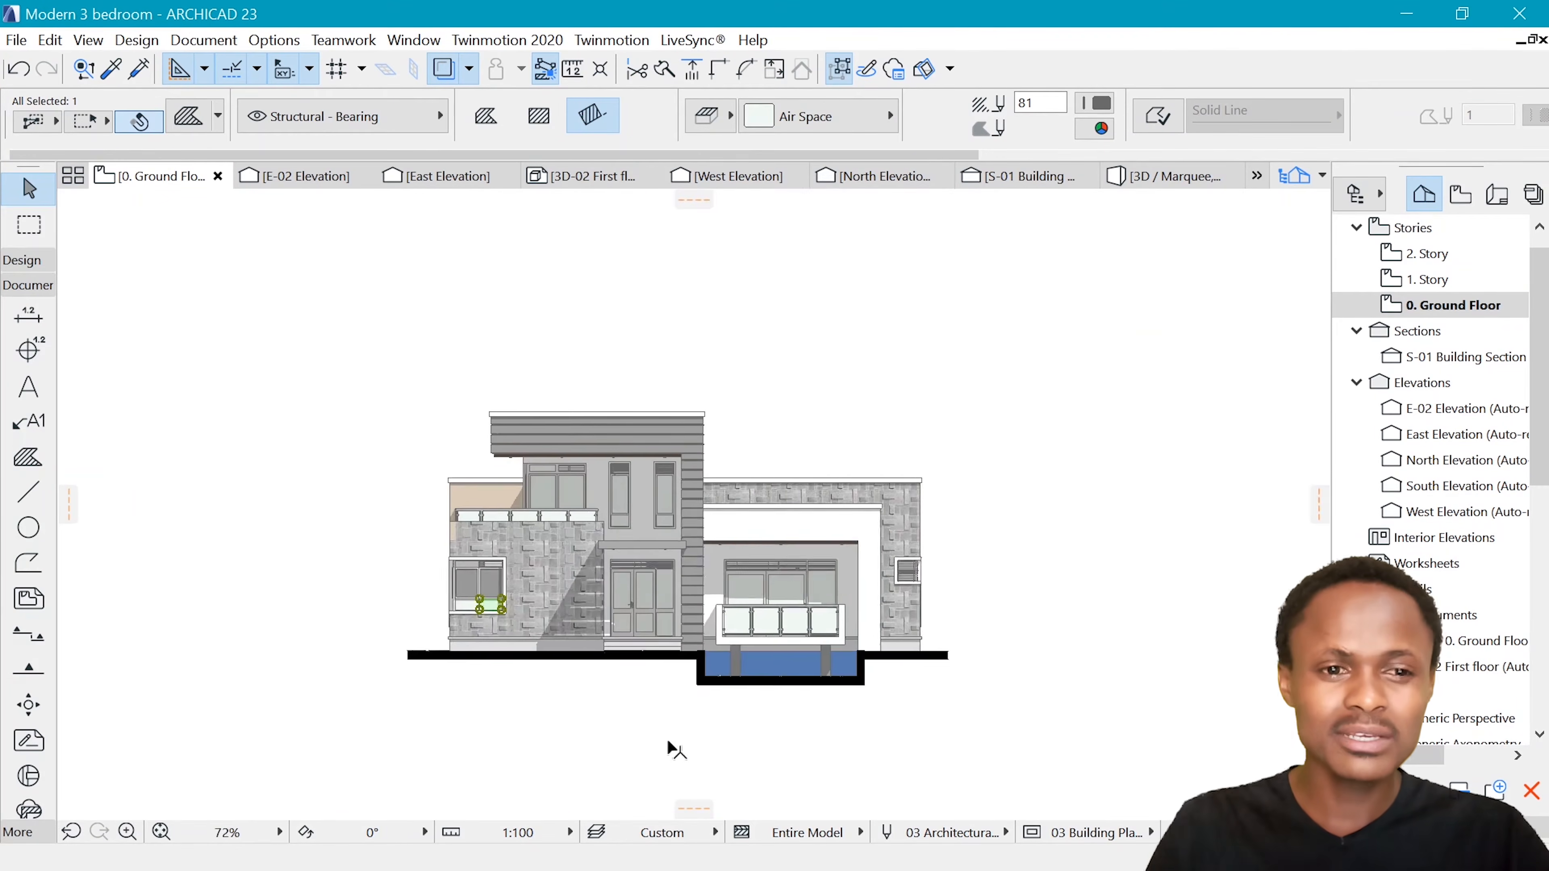
Examine the finished rendered elevation's dark glass, wall textures, sky, ground and human silhouettes as a reference
scroll(669, 486, "up", 20)
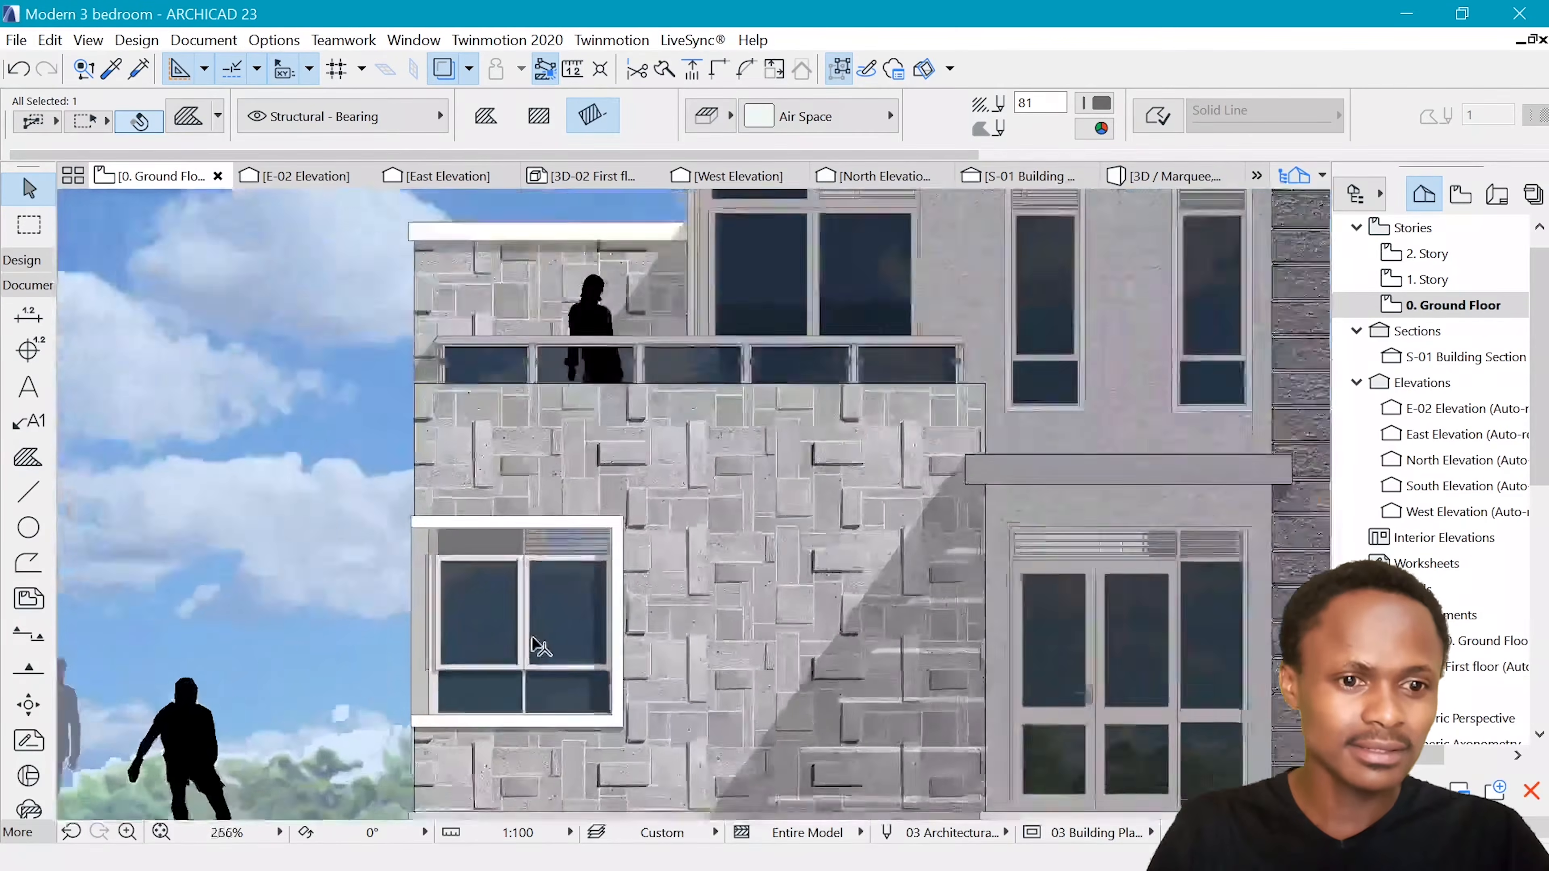
scroll(477, 552, "down", 6)
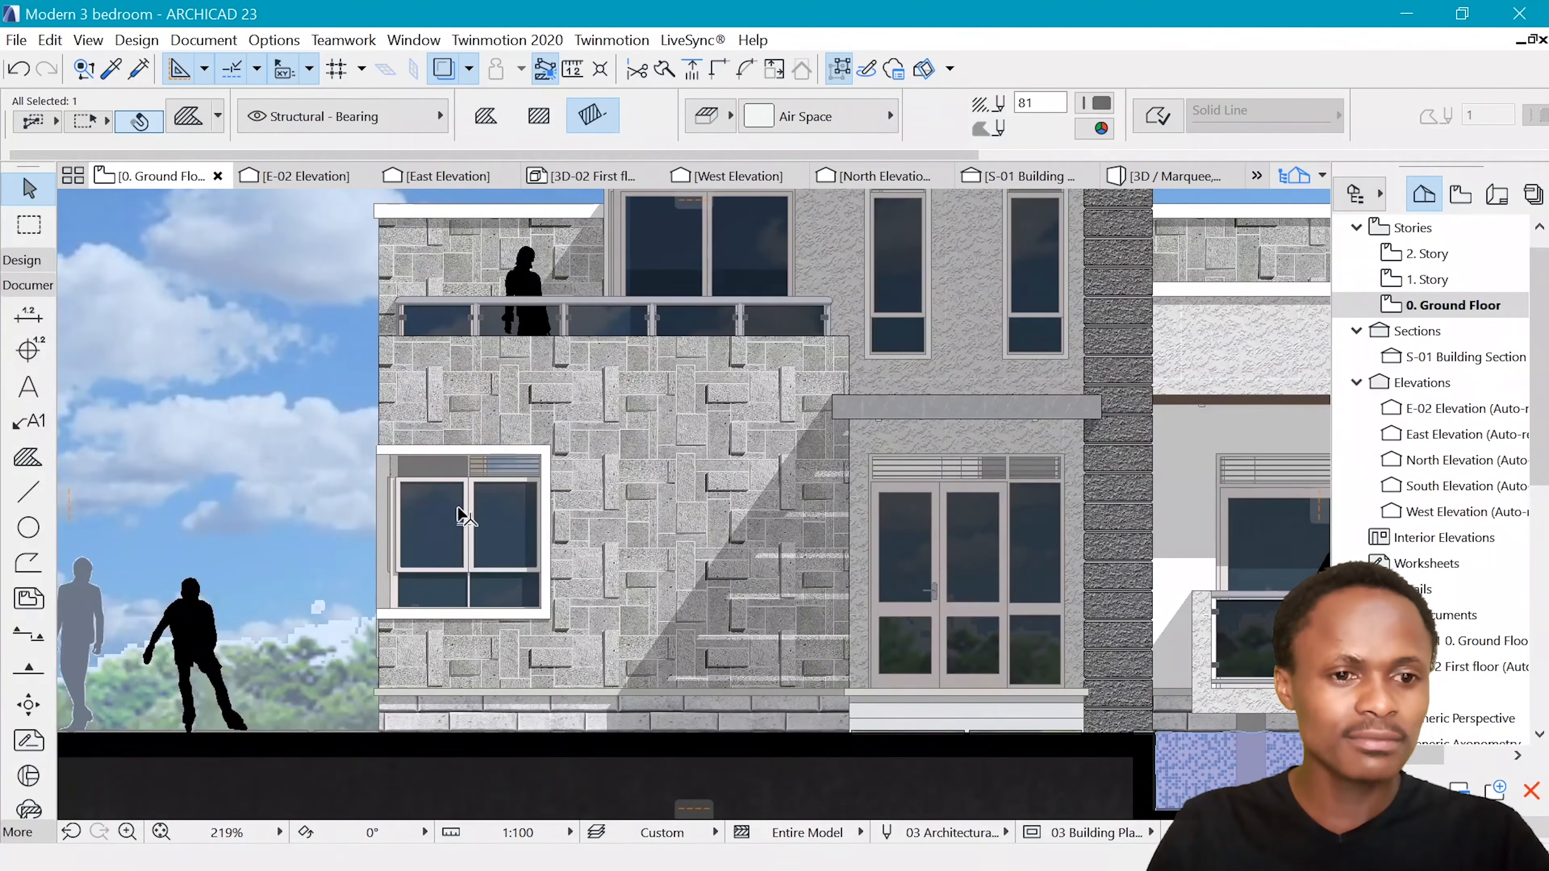
mouse_move(452, 503)
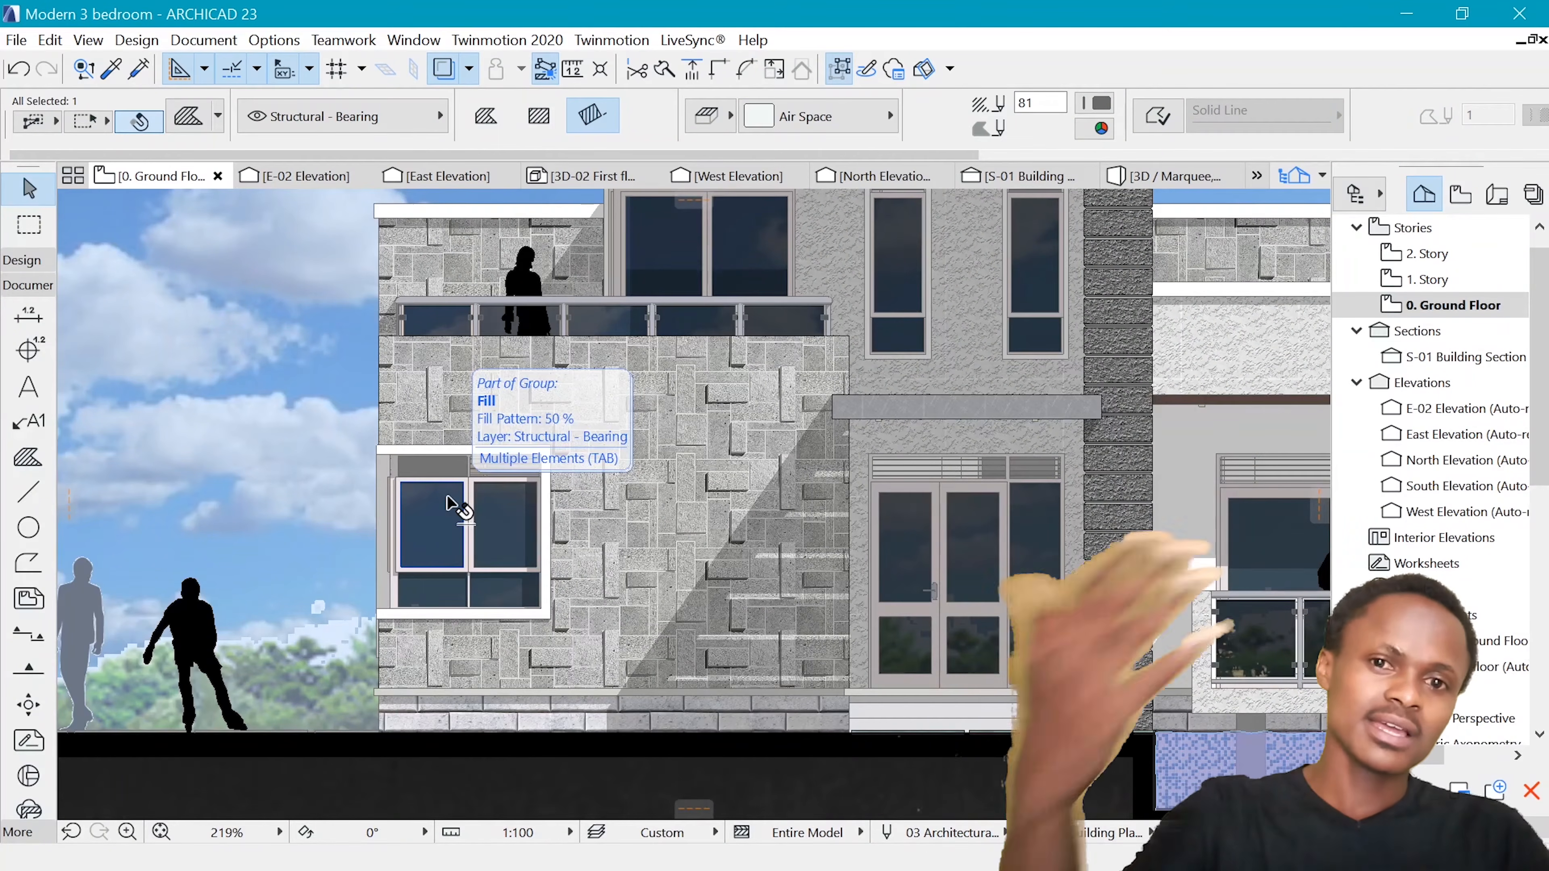
scroll(454, 504, "down", 2)
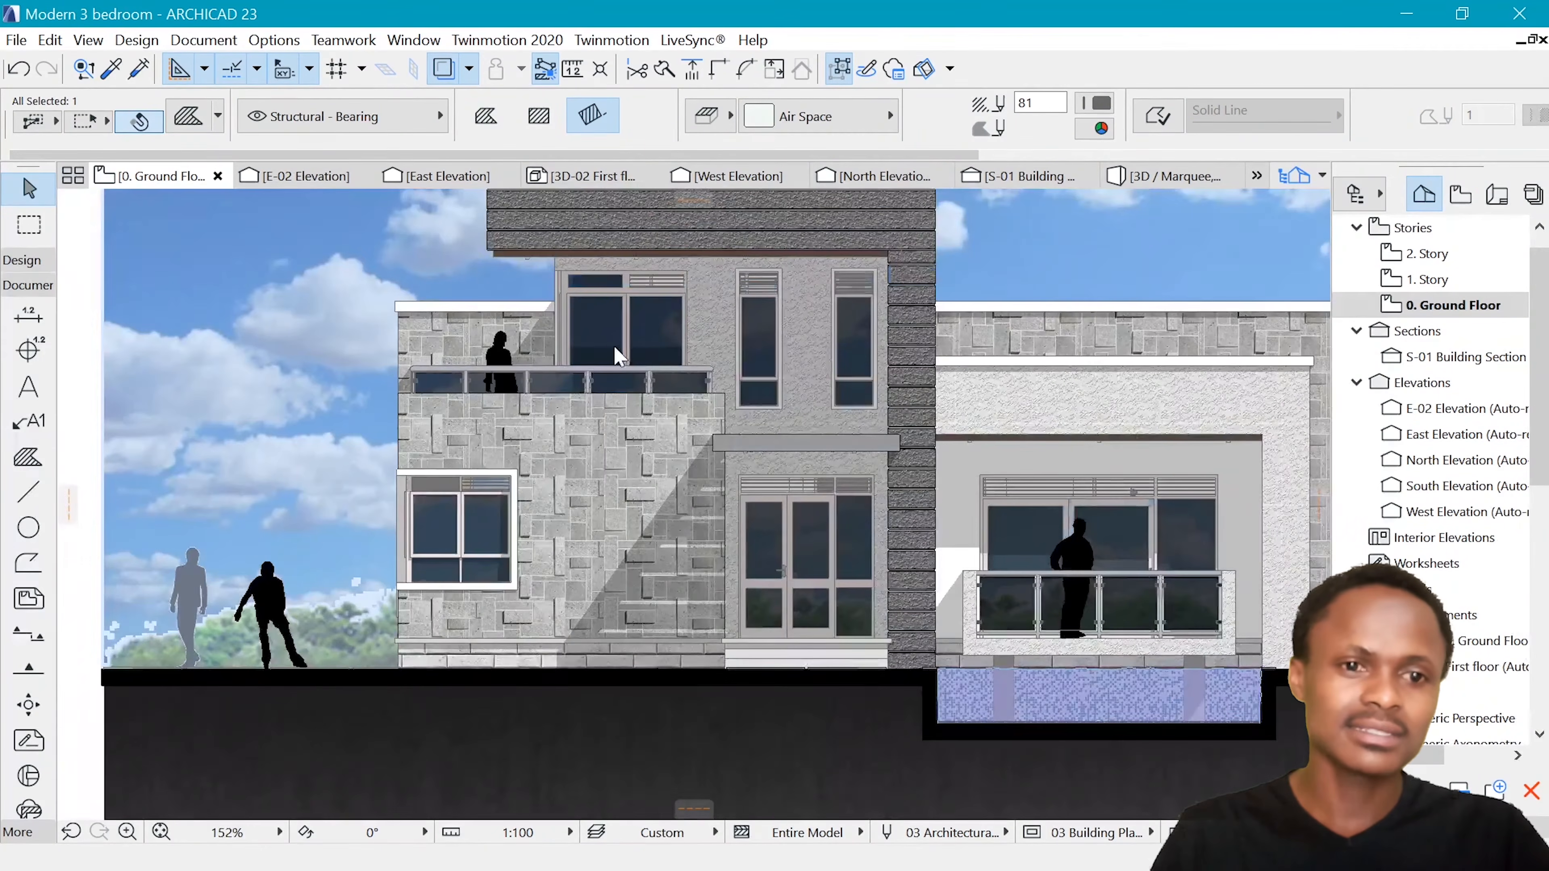
scroll(618, 354, "down", 3)
scroll(756, 332, "up", 1)
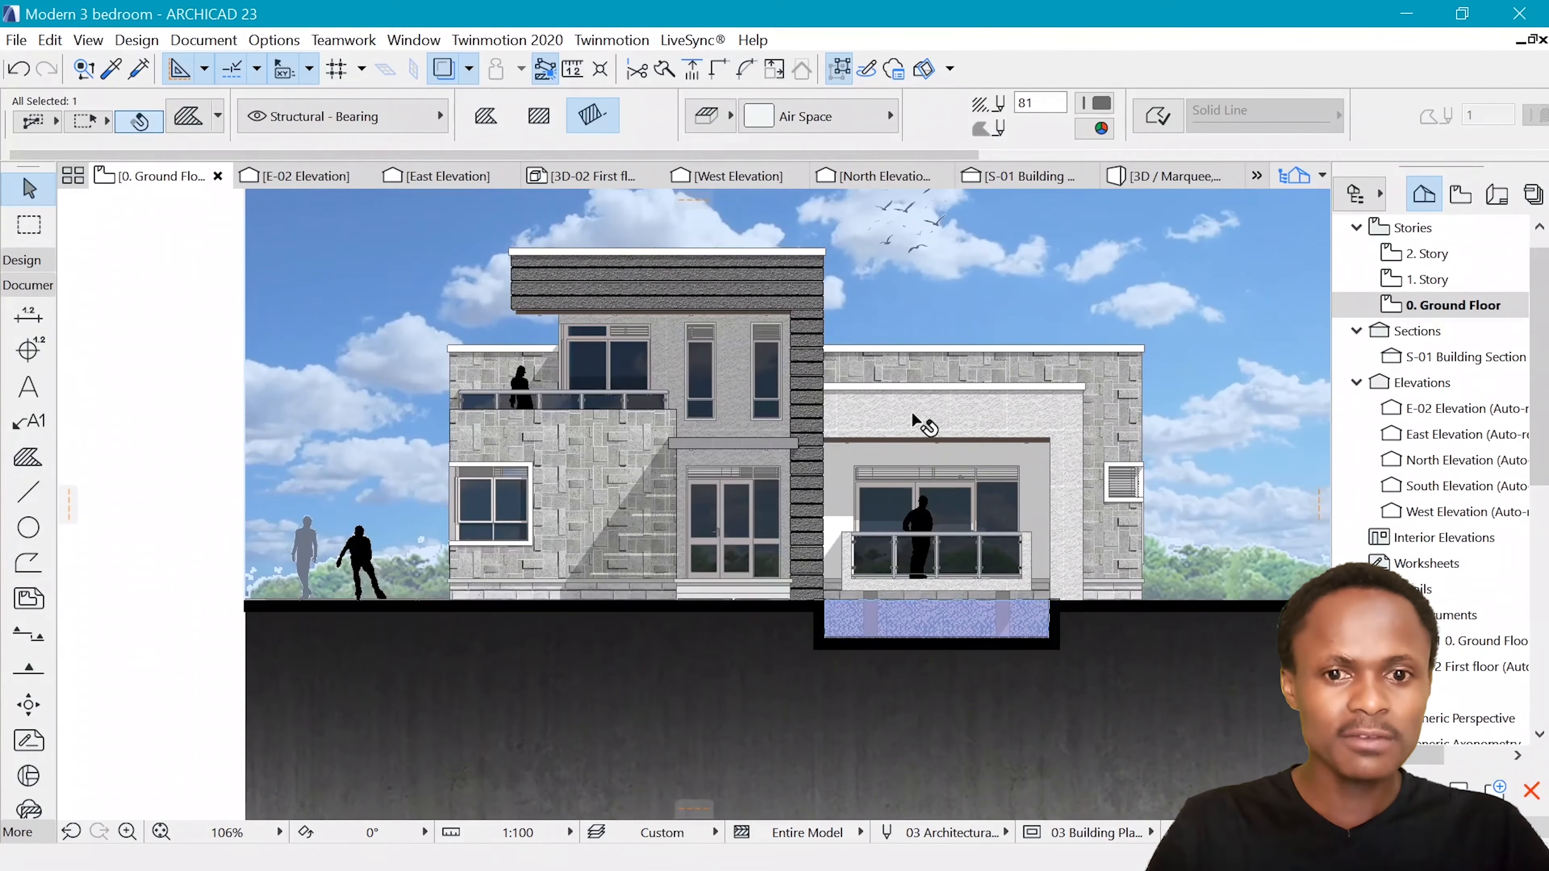
scroll(805, 335, "down", 3)
scroll(1017, 438, "up", 2)
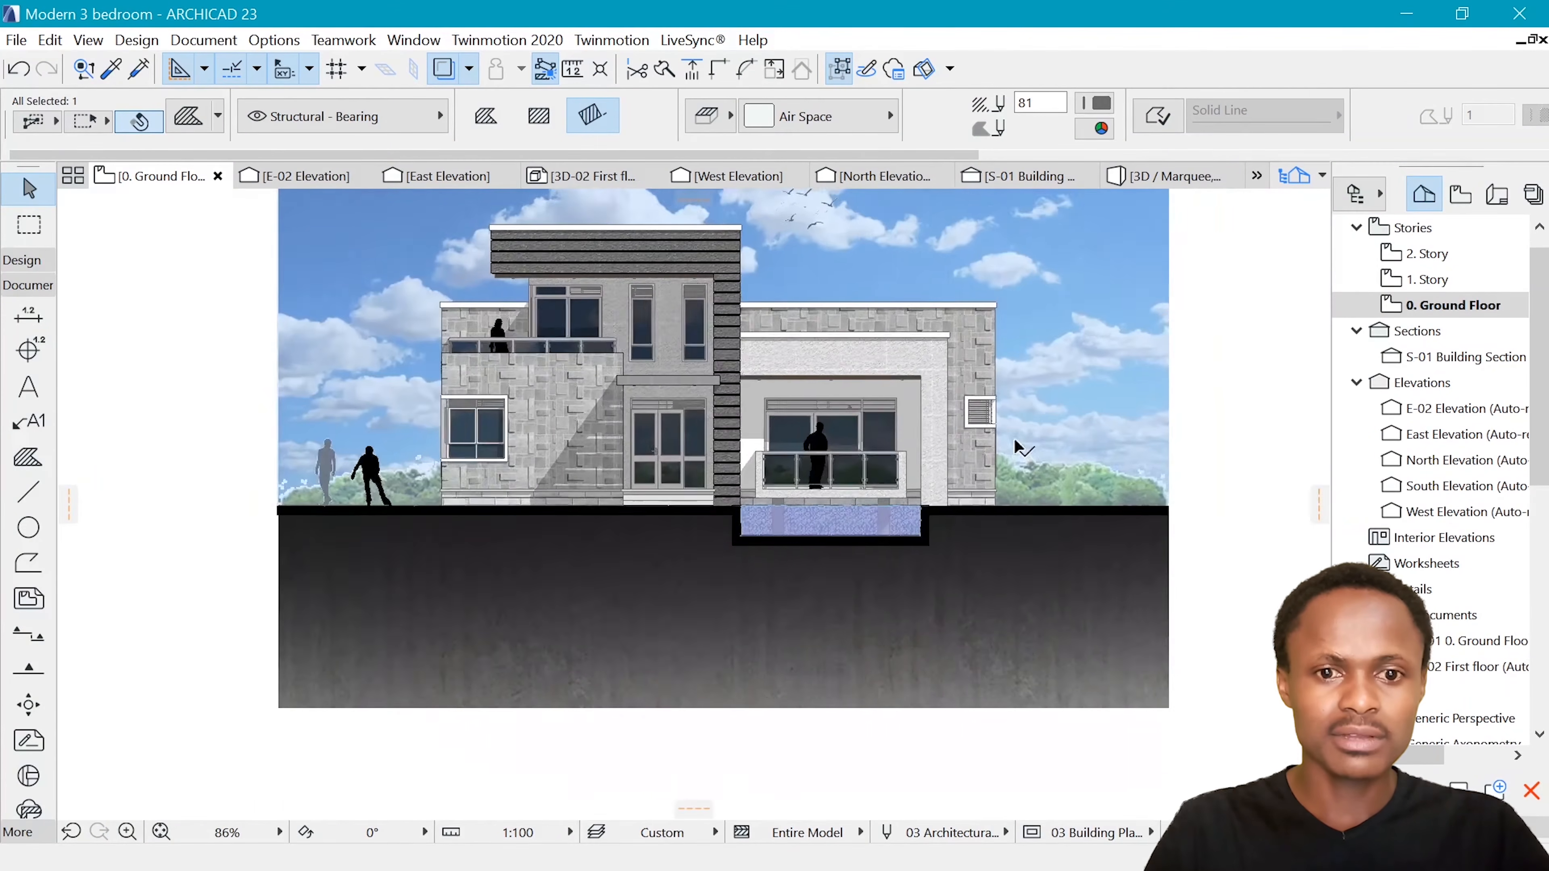
scroll(823, 440, "up", 2)
scroll(799, 383, "down", 6)
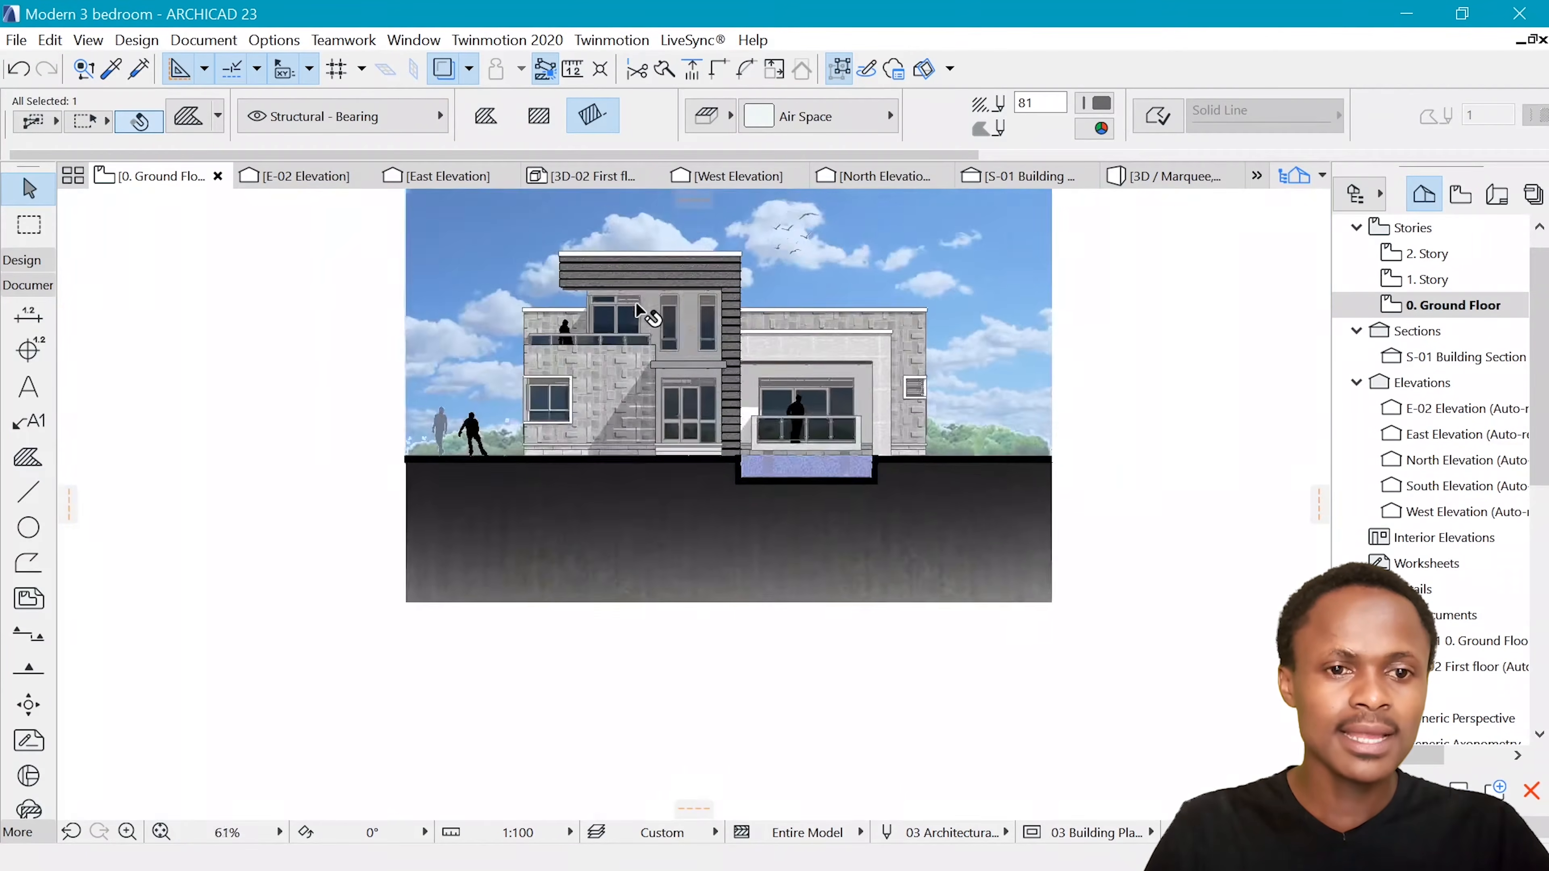
scroll(648, 319, "down", 2)
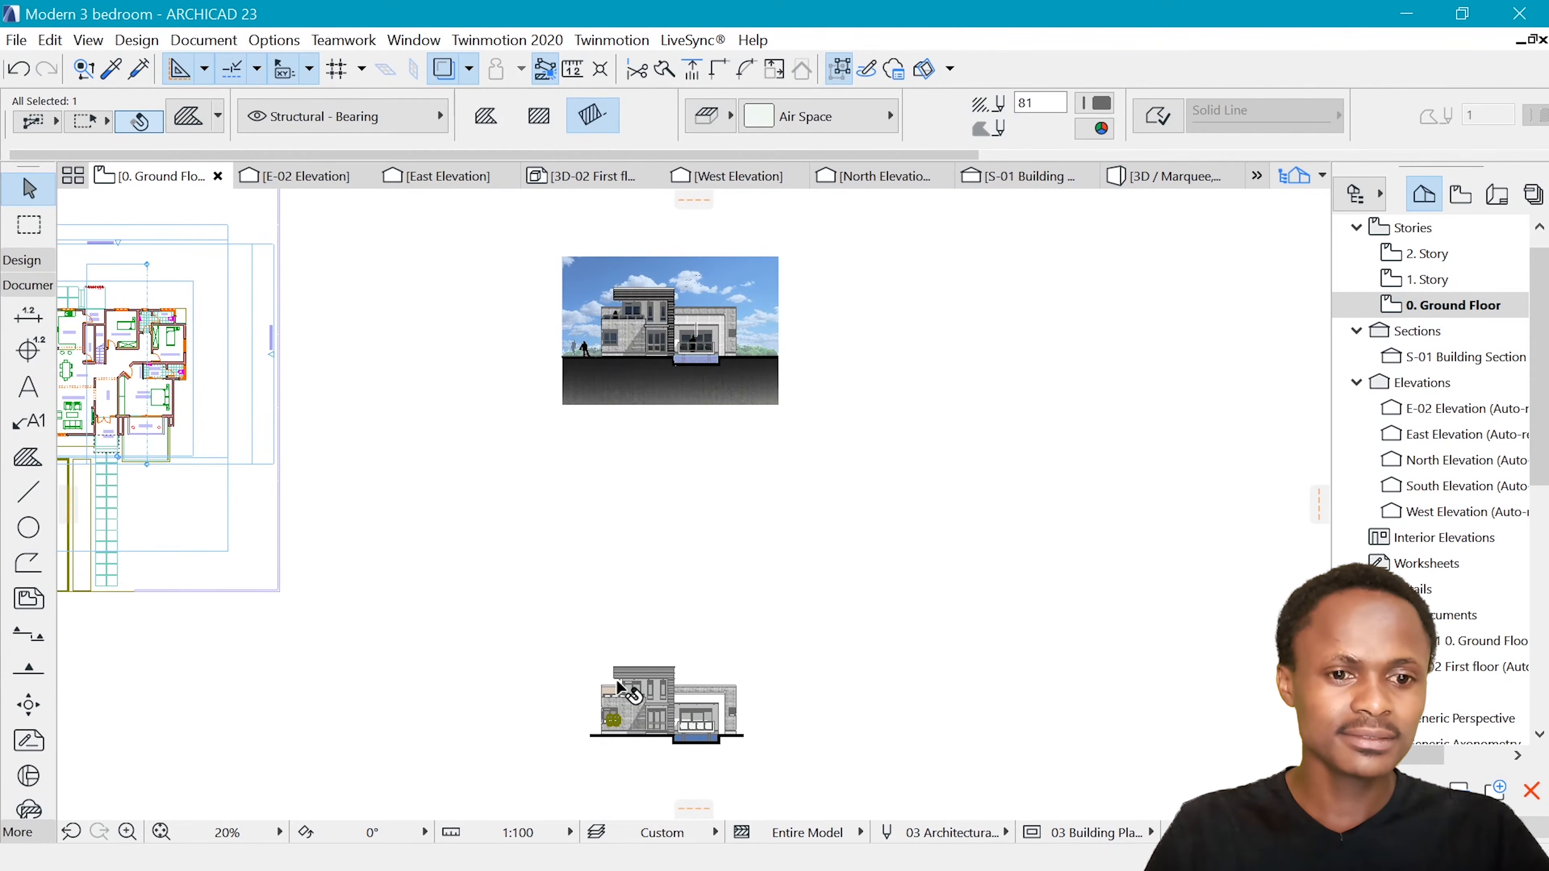
scroll(619, 688, "up", 1)
scroll(586, 470, "up", 7)
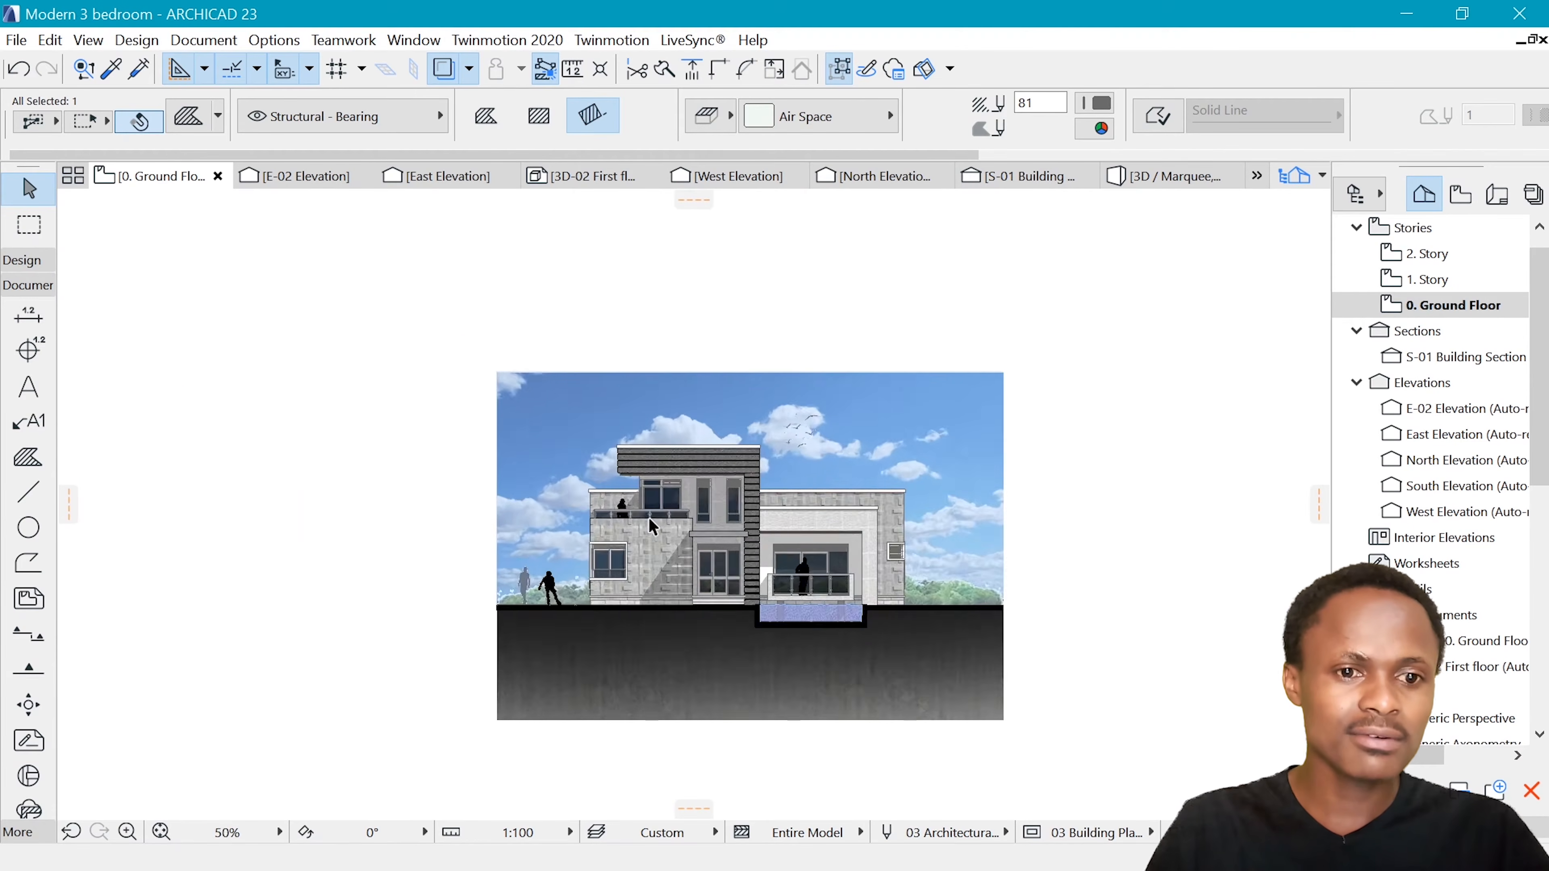
scroll(586, 470, "down", 7)
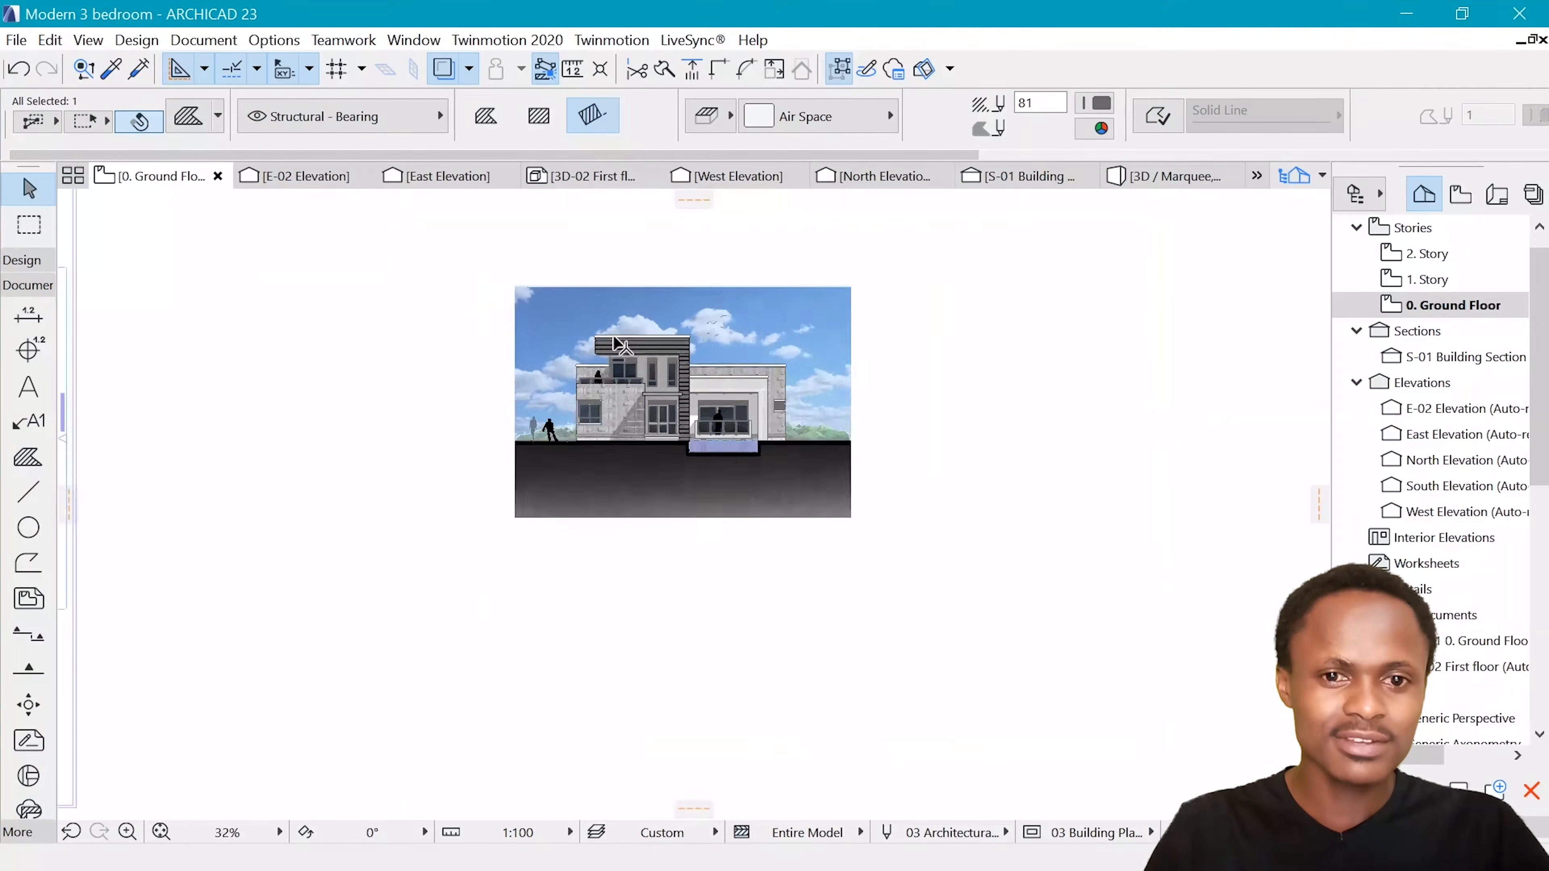
Return to the unfinished elevation copy and clear the window pane selection
scroll(615, 337, "down", 5)
scroll(627, 544, "up", 9)
left_click(820, 336)
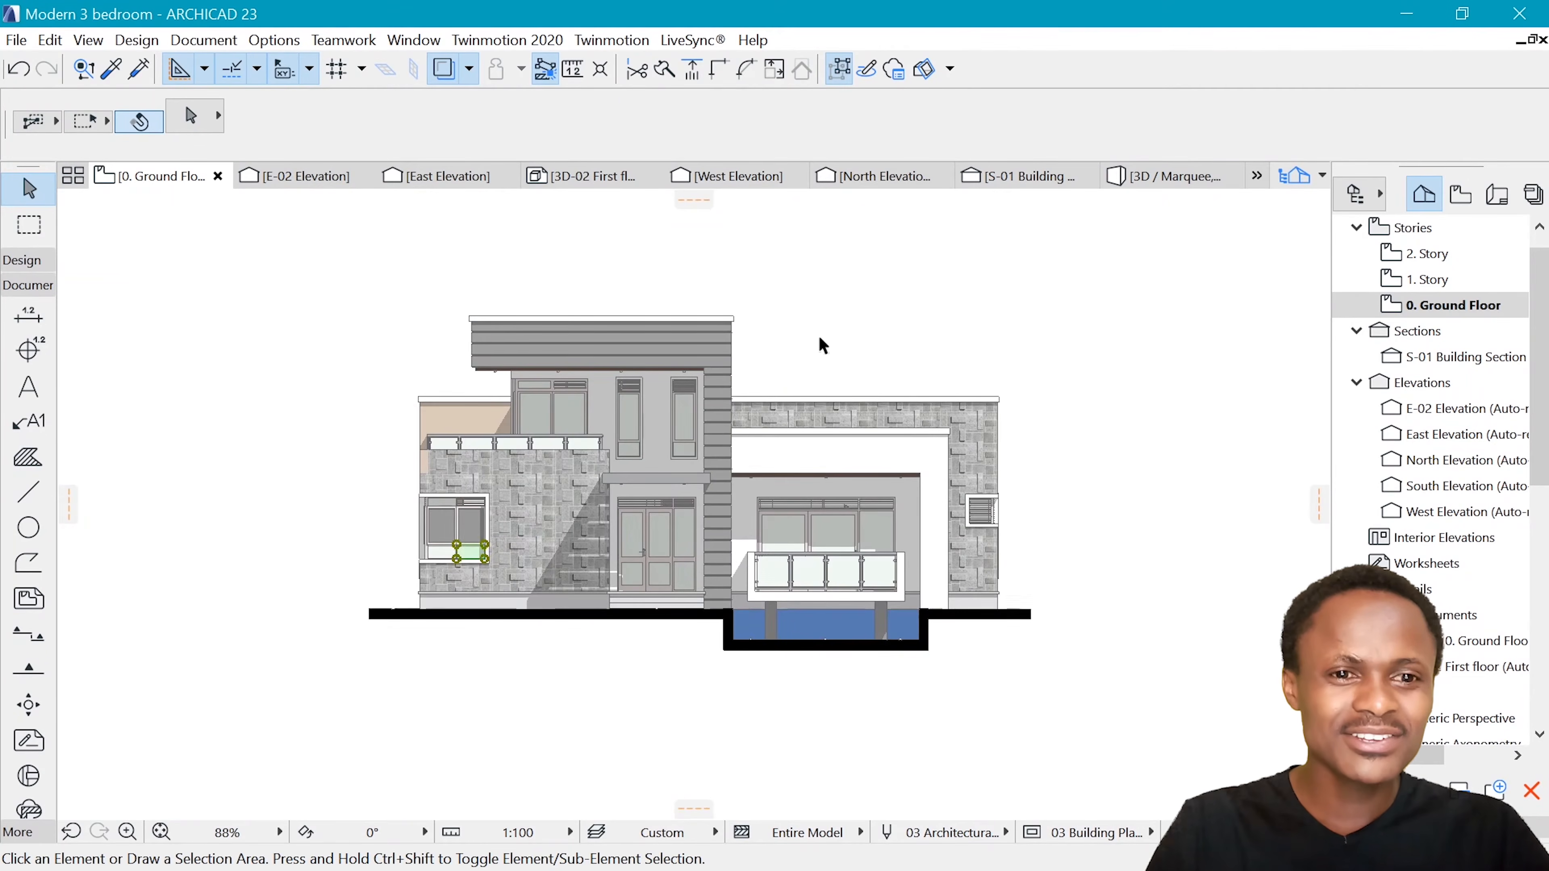
scroll(766, 353, "up", 1)
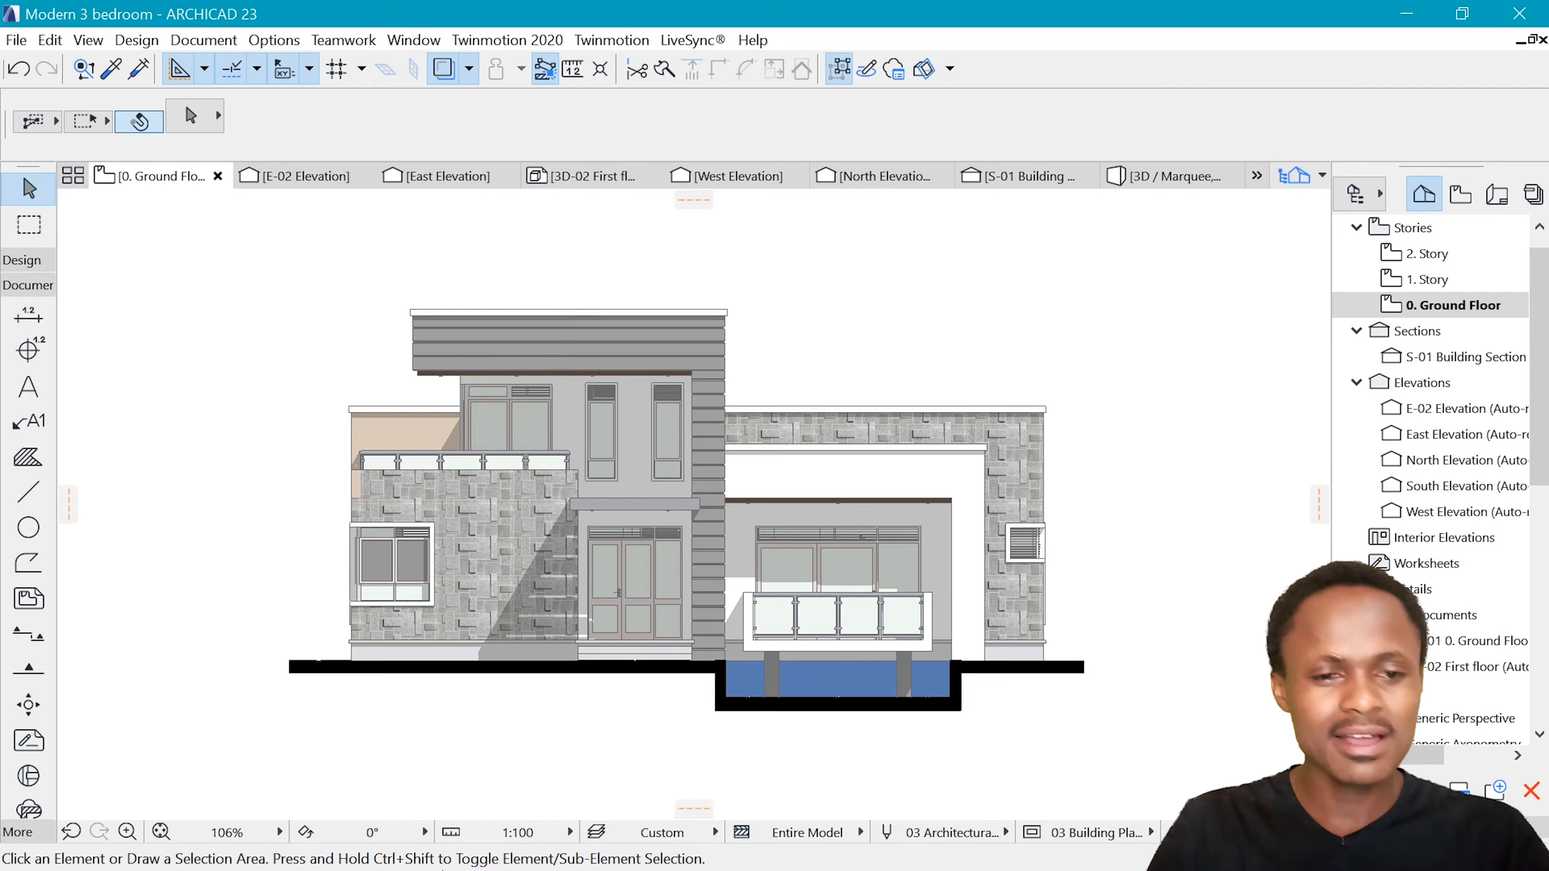
Open the background folder inside Assets in File Explorer and place its window so the elevation's left side stays visible
key("super")
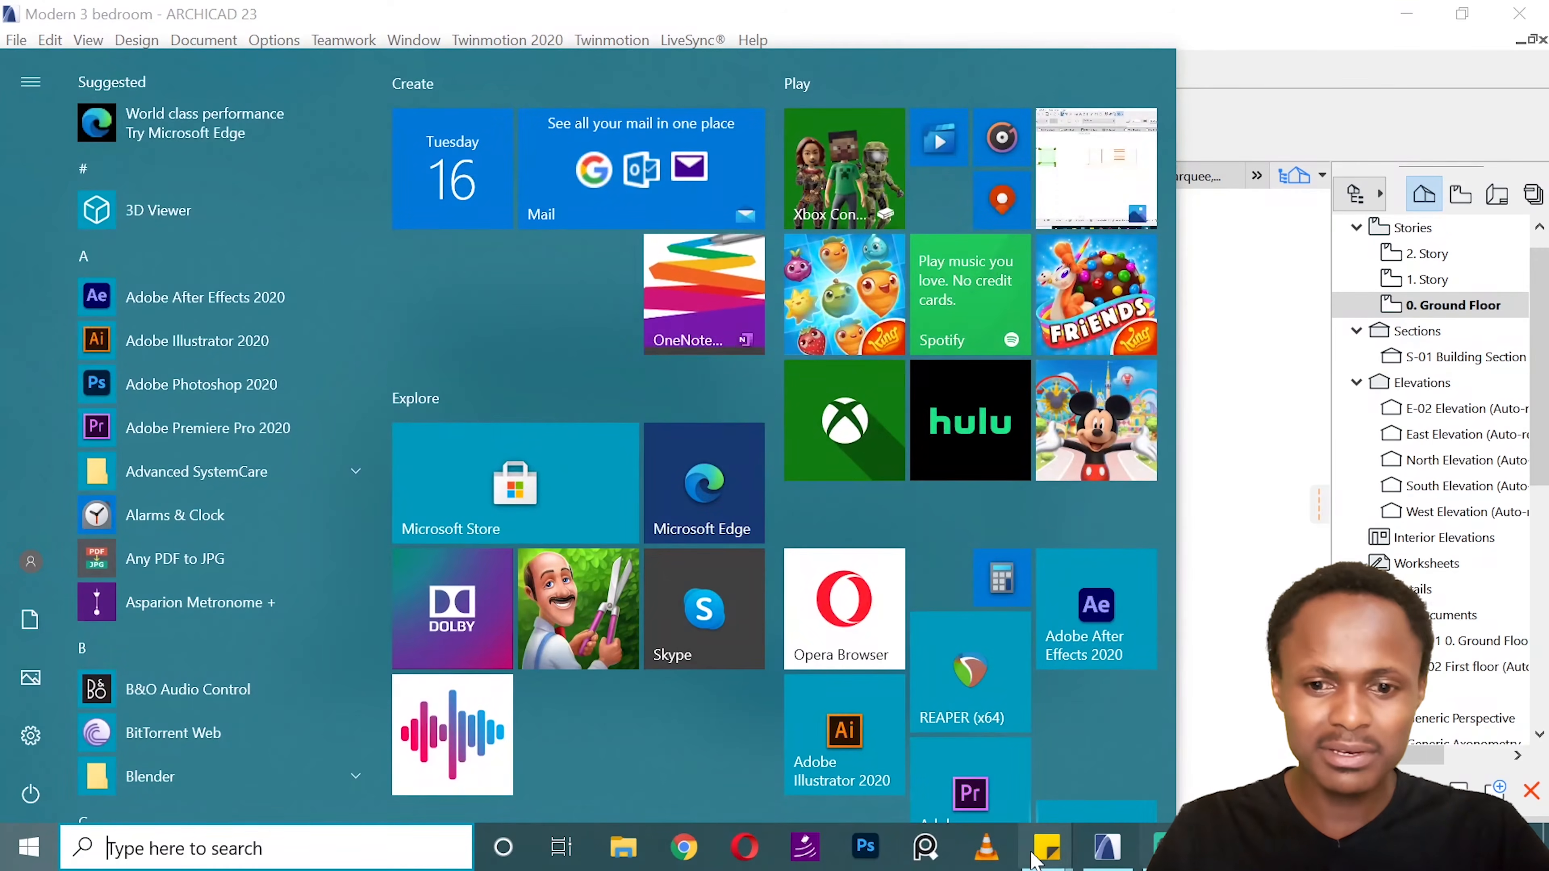
left_click(623, 846)
double_click(529, 436)
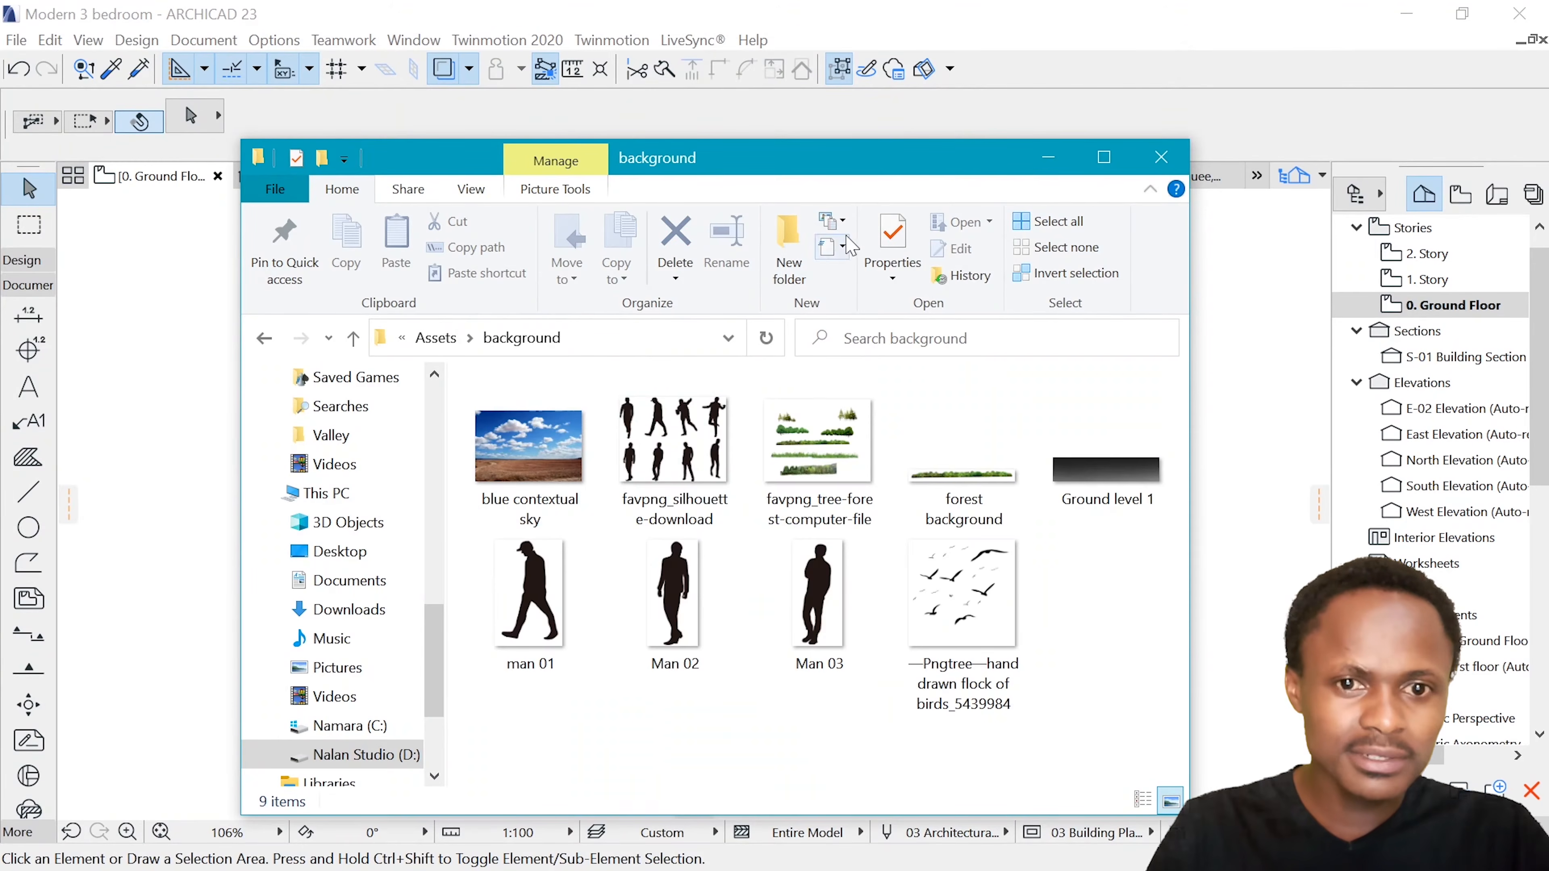
left_click_drag(909, 171, 1190, 187)
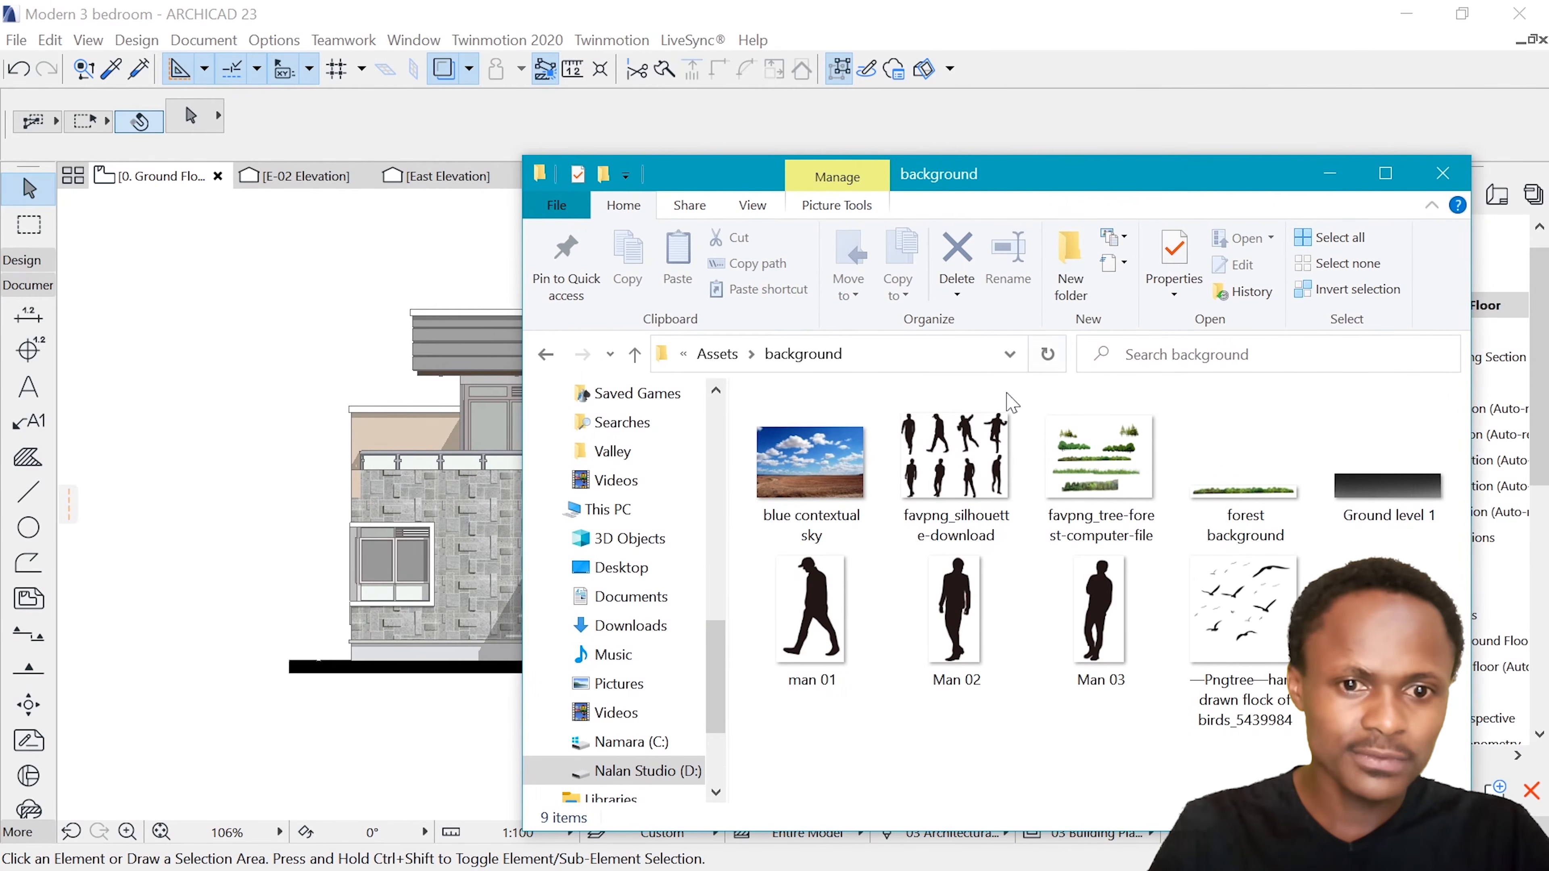
Insert the "blue contextual sky" image into the floor plan at the elevation's left side and minimize File Explorer
left_click(827, 491)
left_click_drag(778, 476, 269, 492)
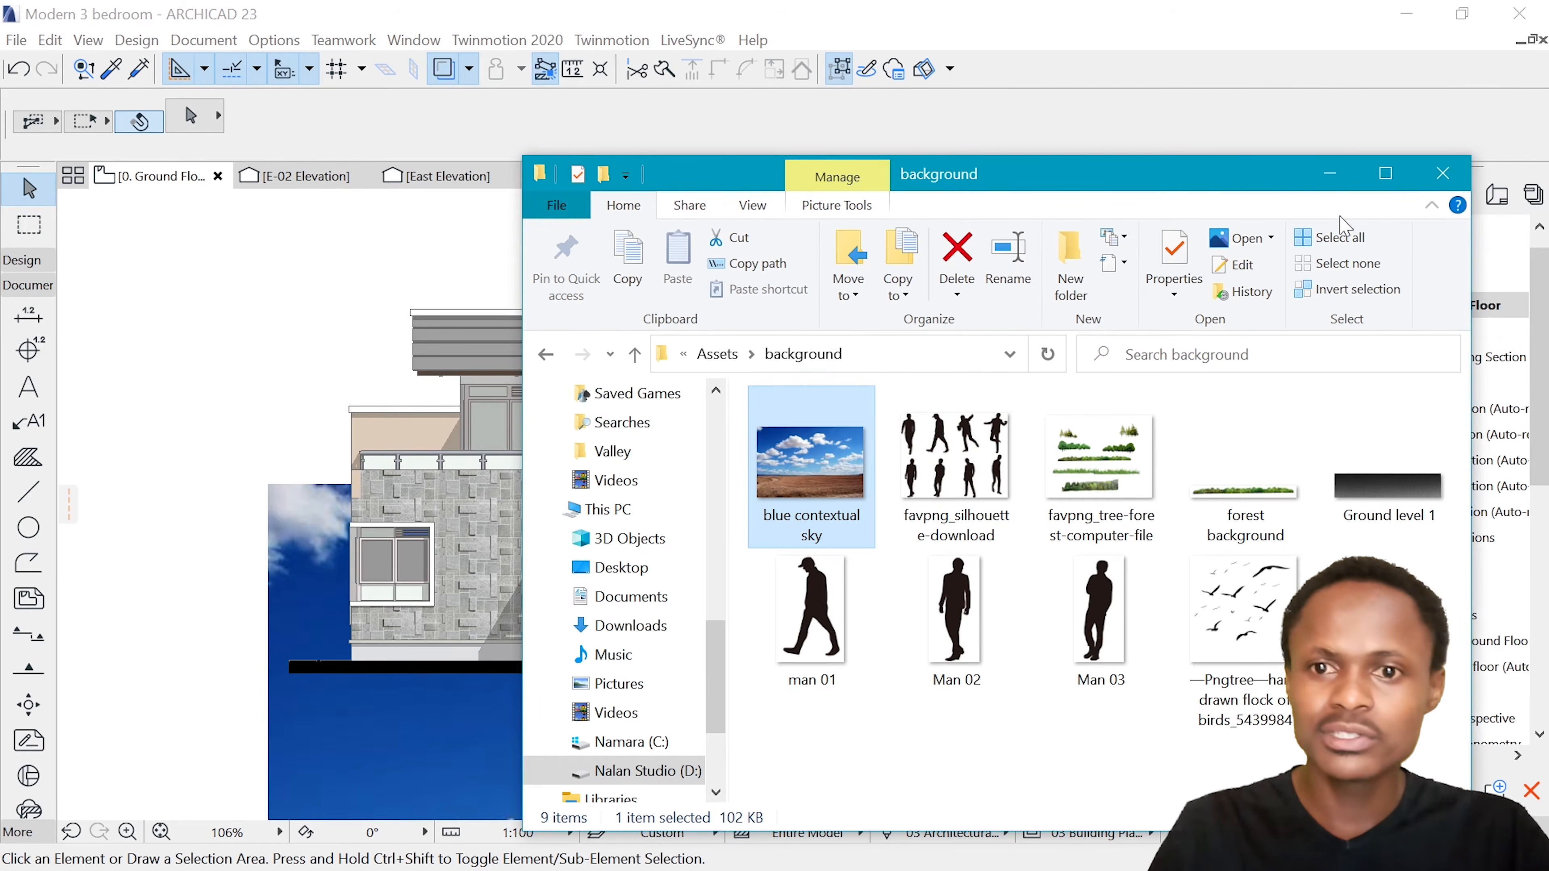
left_click(1331, 174)
Move the sky image so the midpoint of its left edge meets the left end of the elevation's ground line
scroll(793, 524, "down", 6)
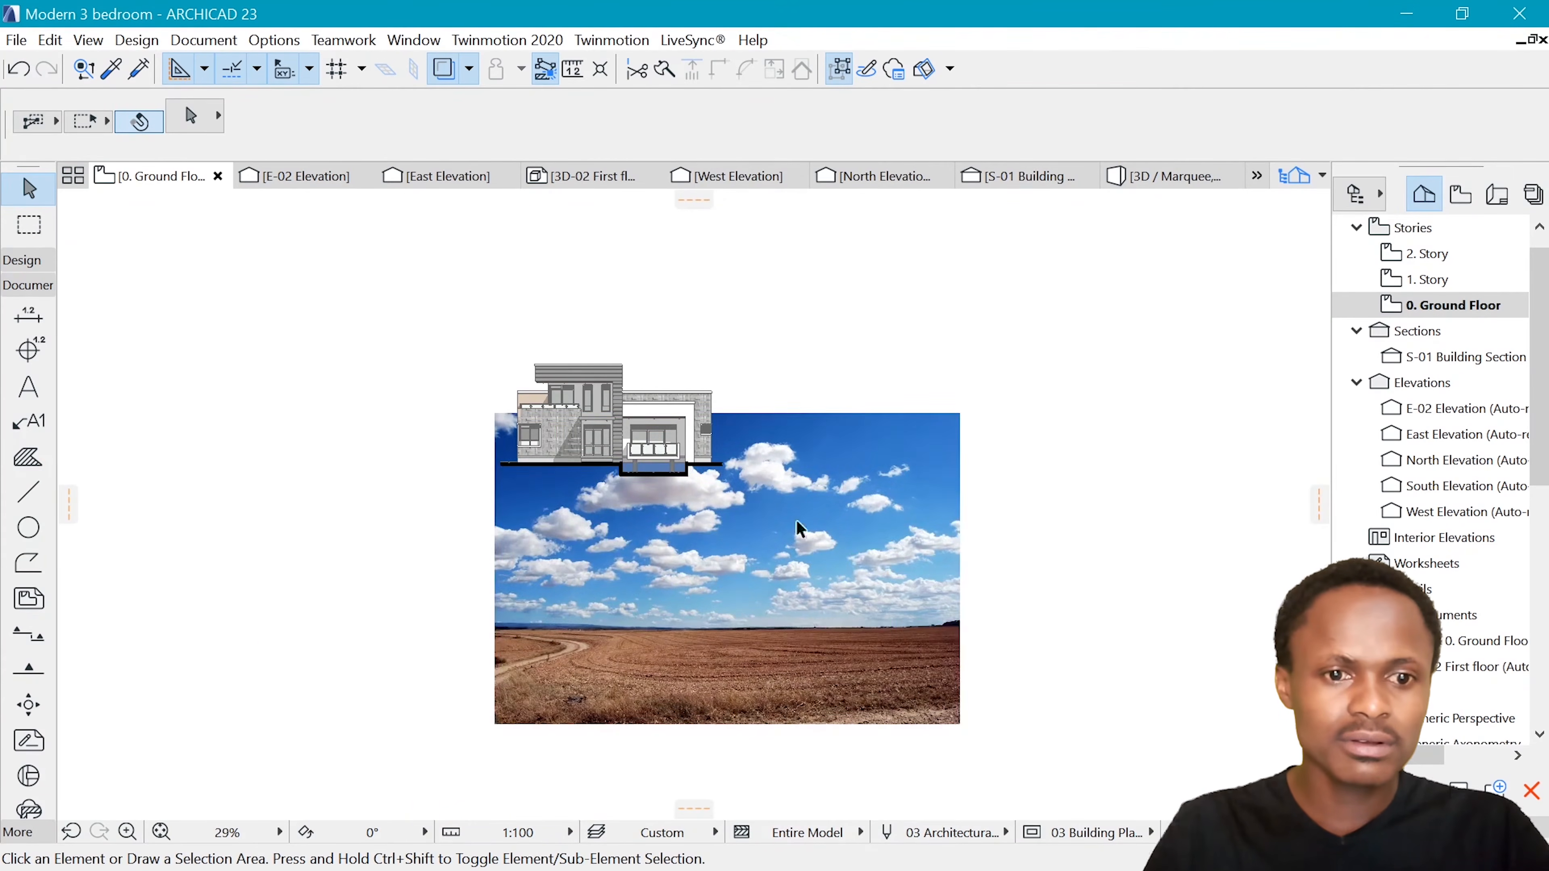
scroll(598, 495, "up", 4)
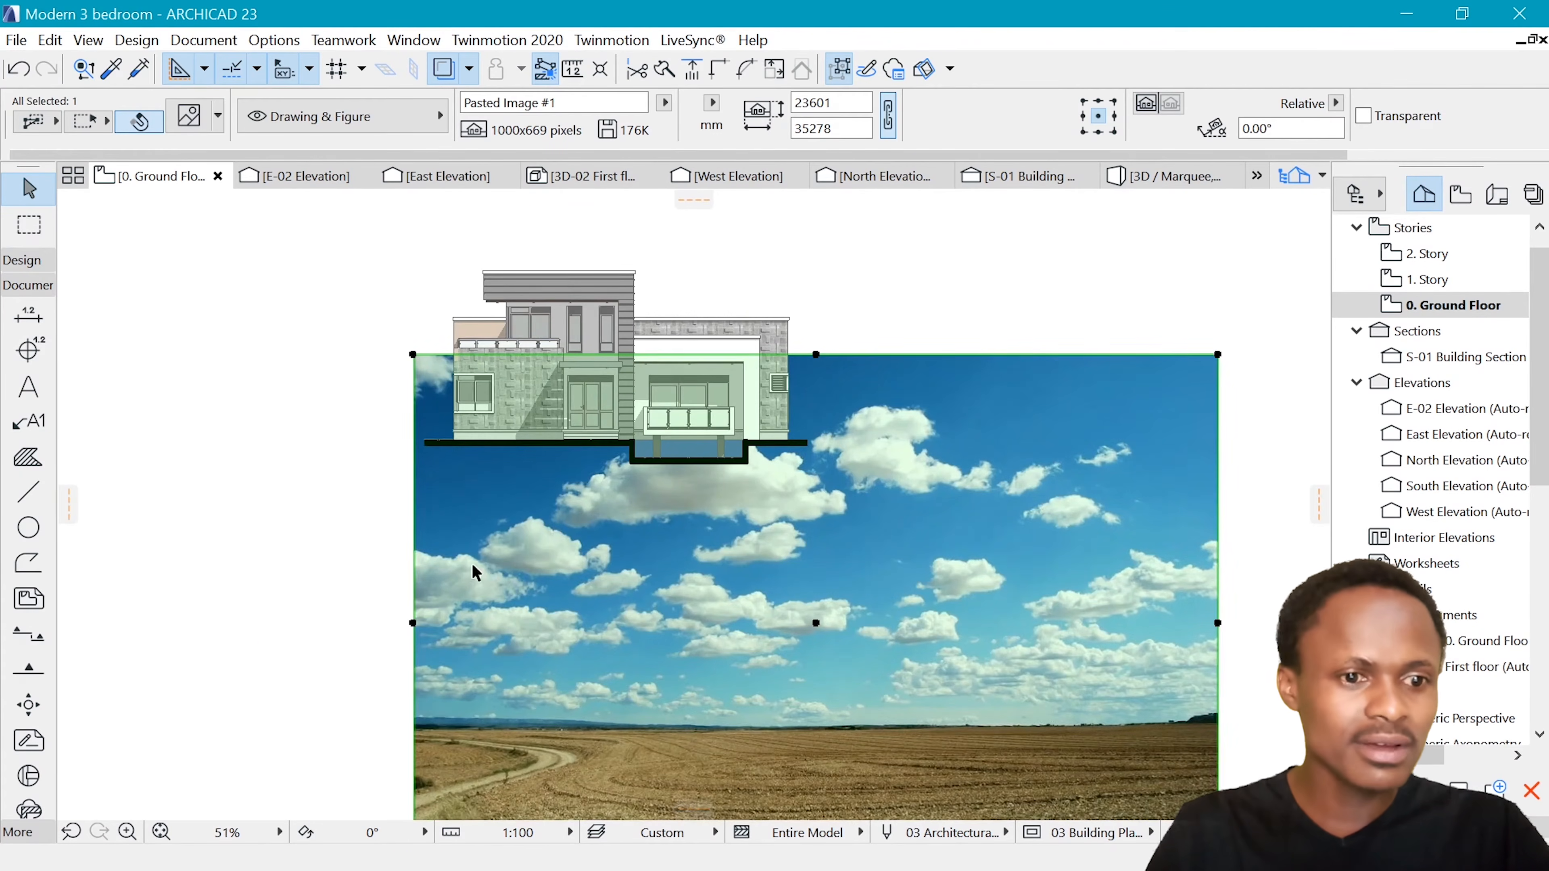
key("ctrl+d")
left_click(413, 622)
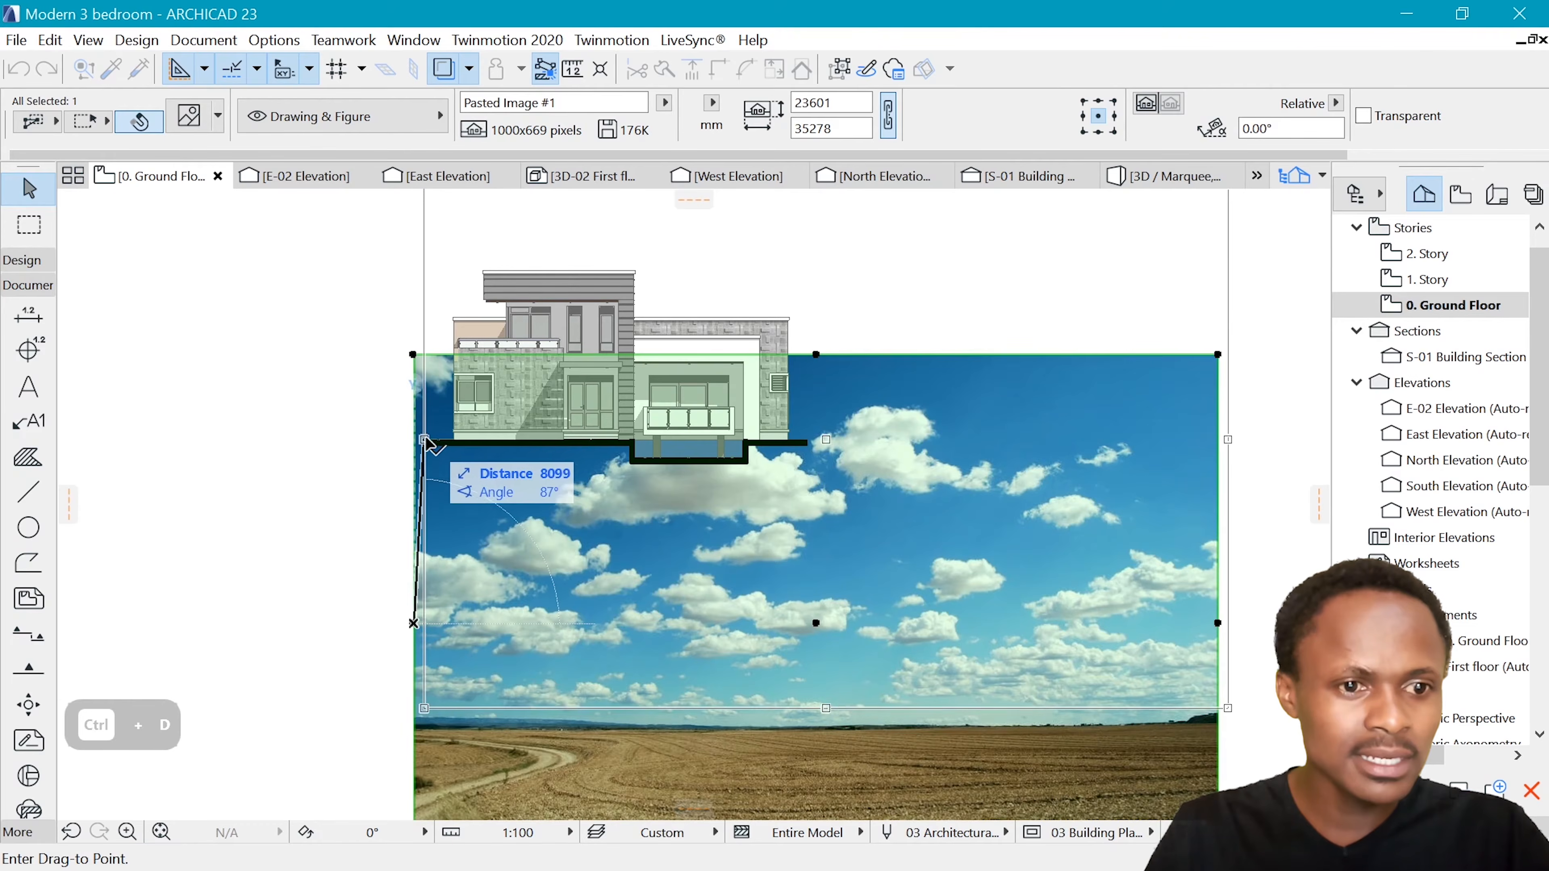
left_click(424, 444)
Scale the sky image down proportionally from its left-edge midpoint to about 16824 mm wide, just past the elevation's right side
key("ctrl+k")
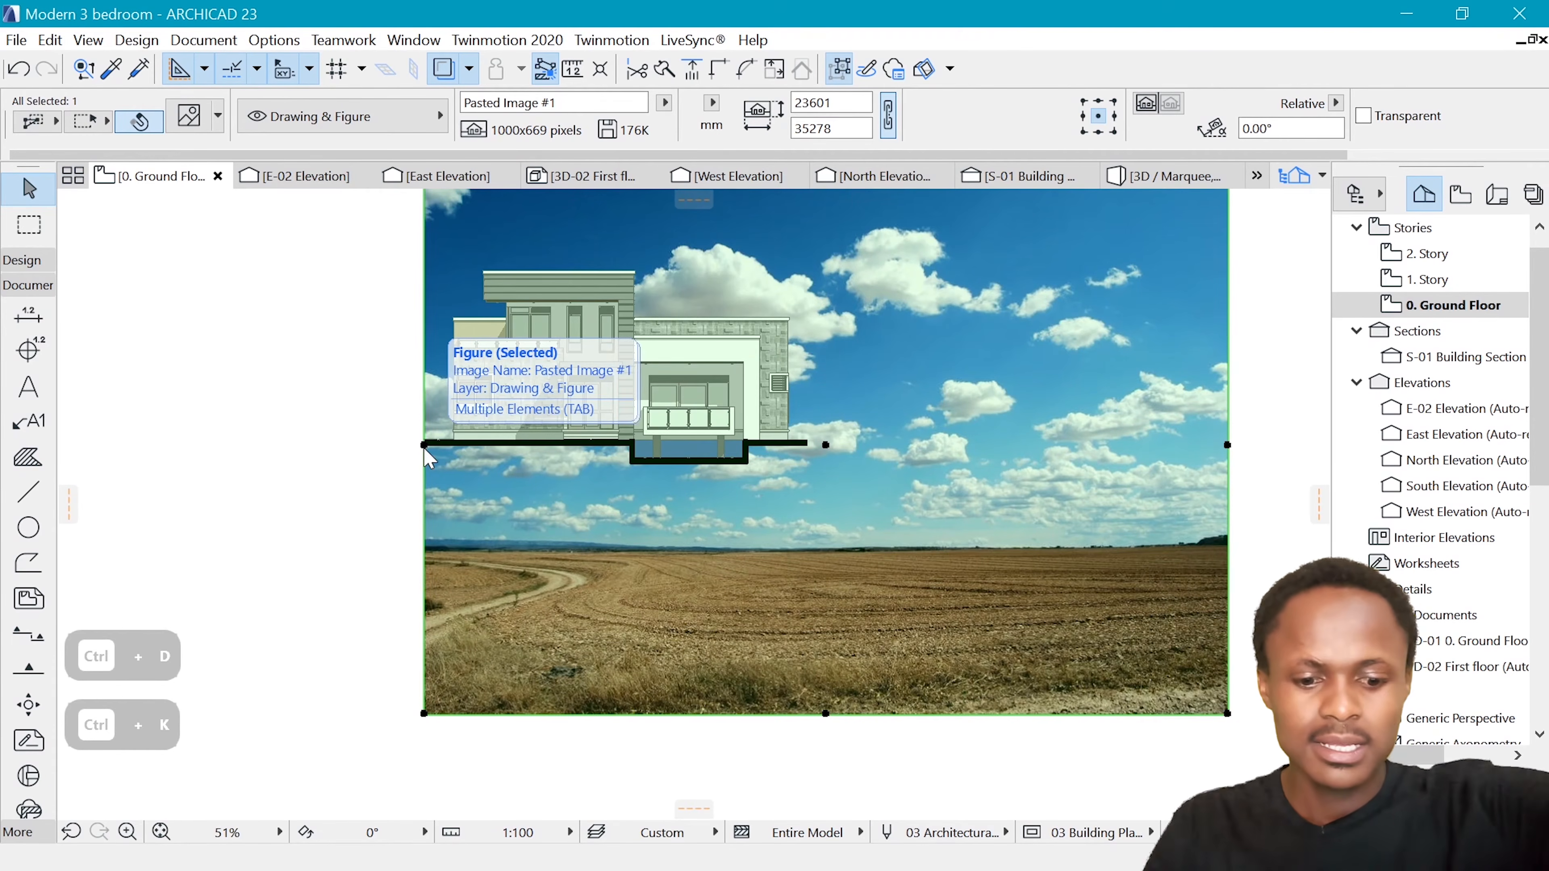
left_click(860, 520)
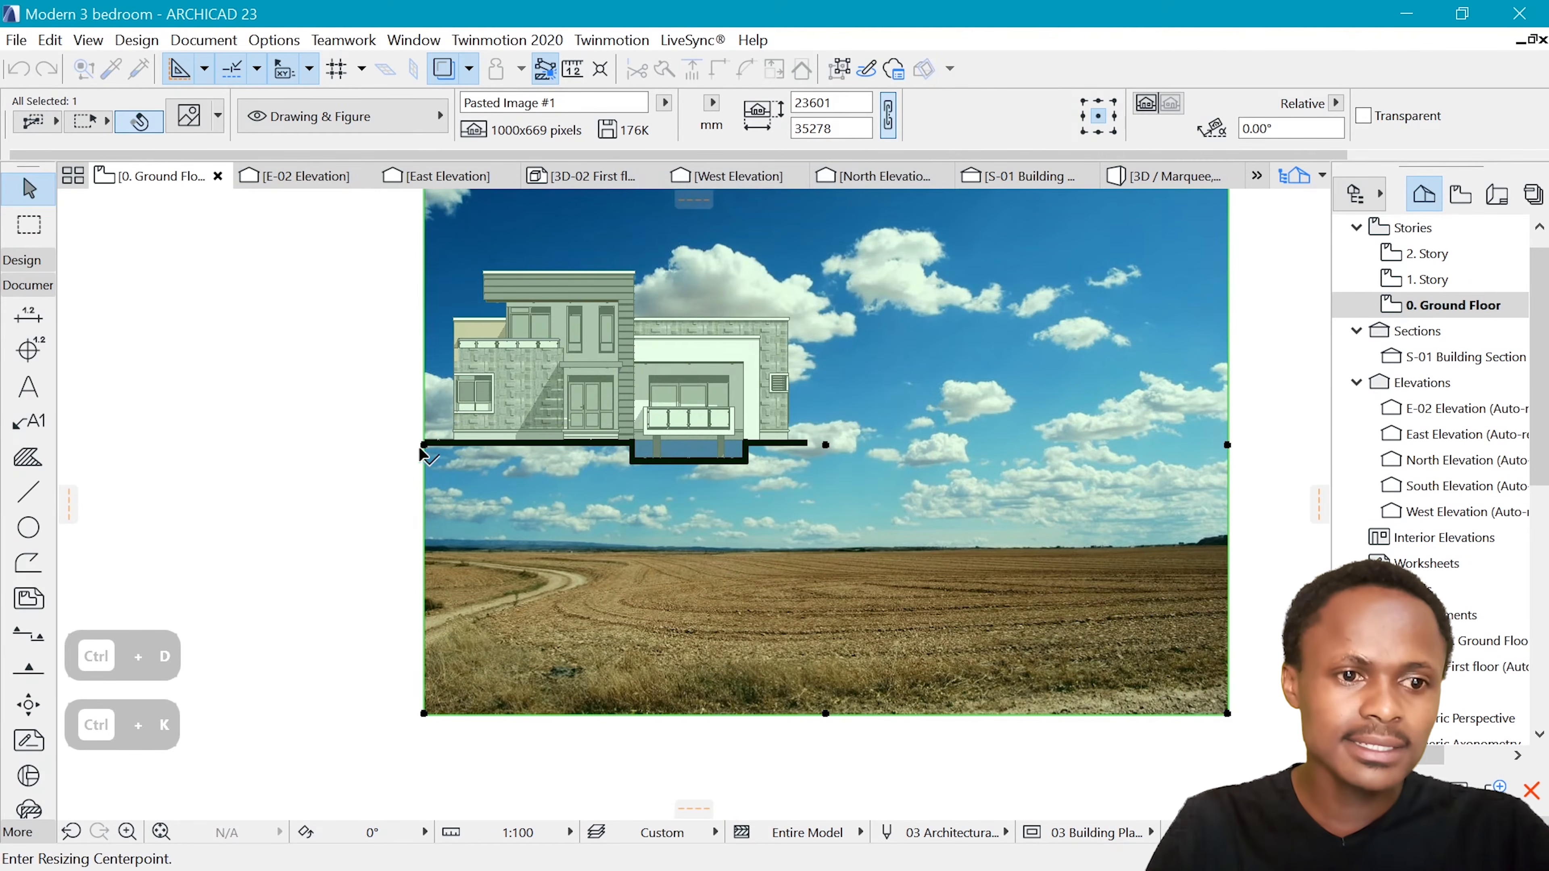
left_click(424, 445)
left_click(1225, 445)
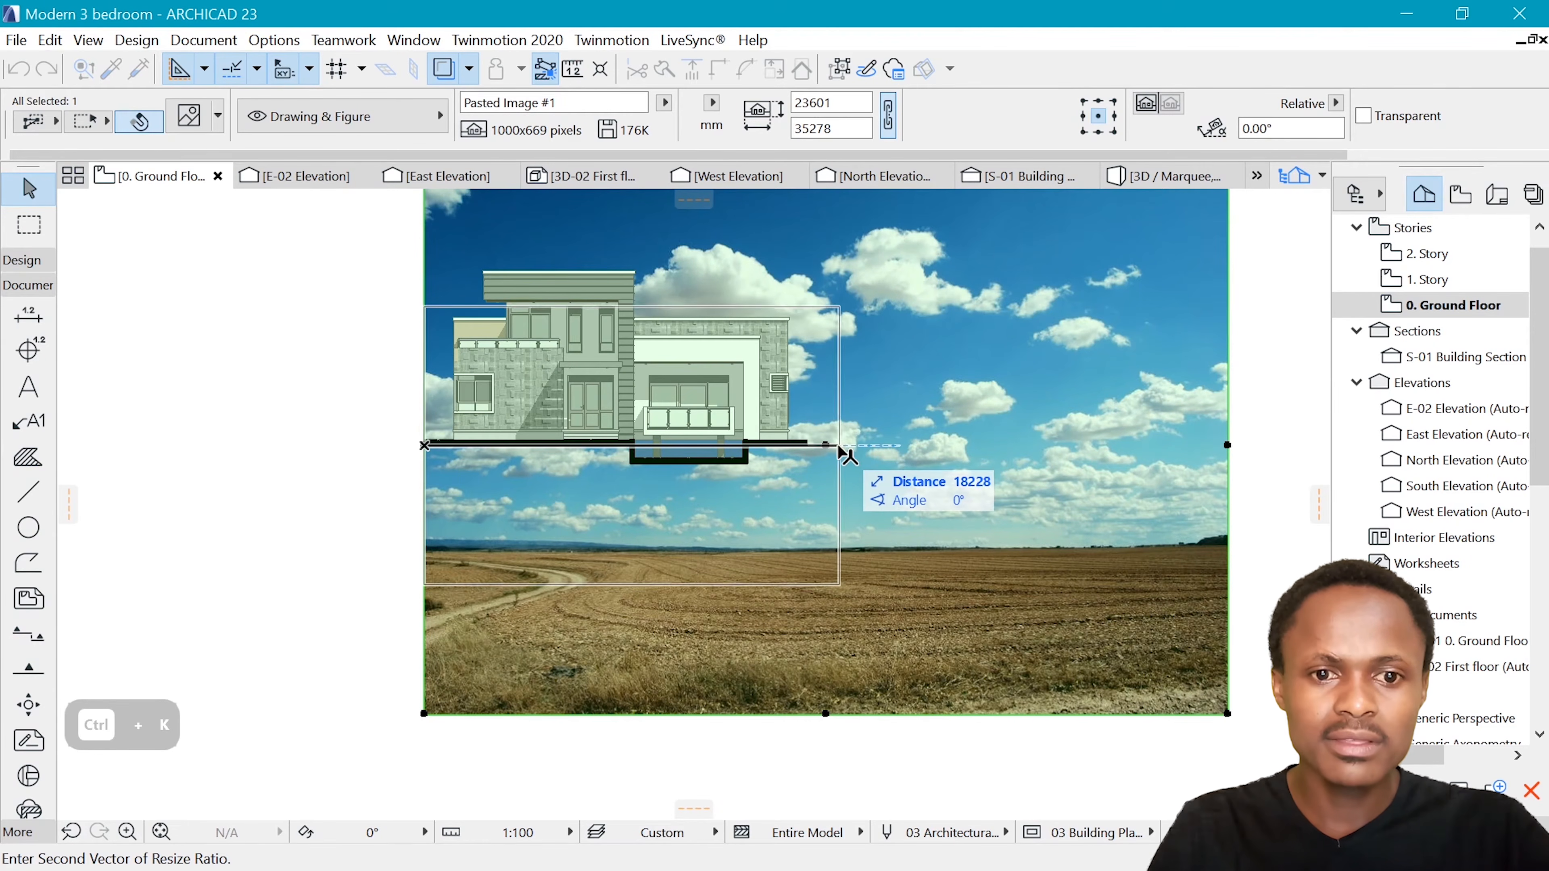
left_click(858, 444)
Move the sky image sideways so its right edge lines up with the right edge of the finished rendered elevation above
scroll(858, 448, "down", 2)
scroll(783, 613, "down", 3)
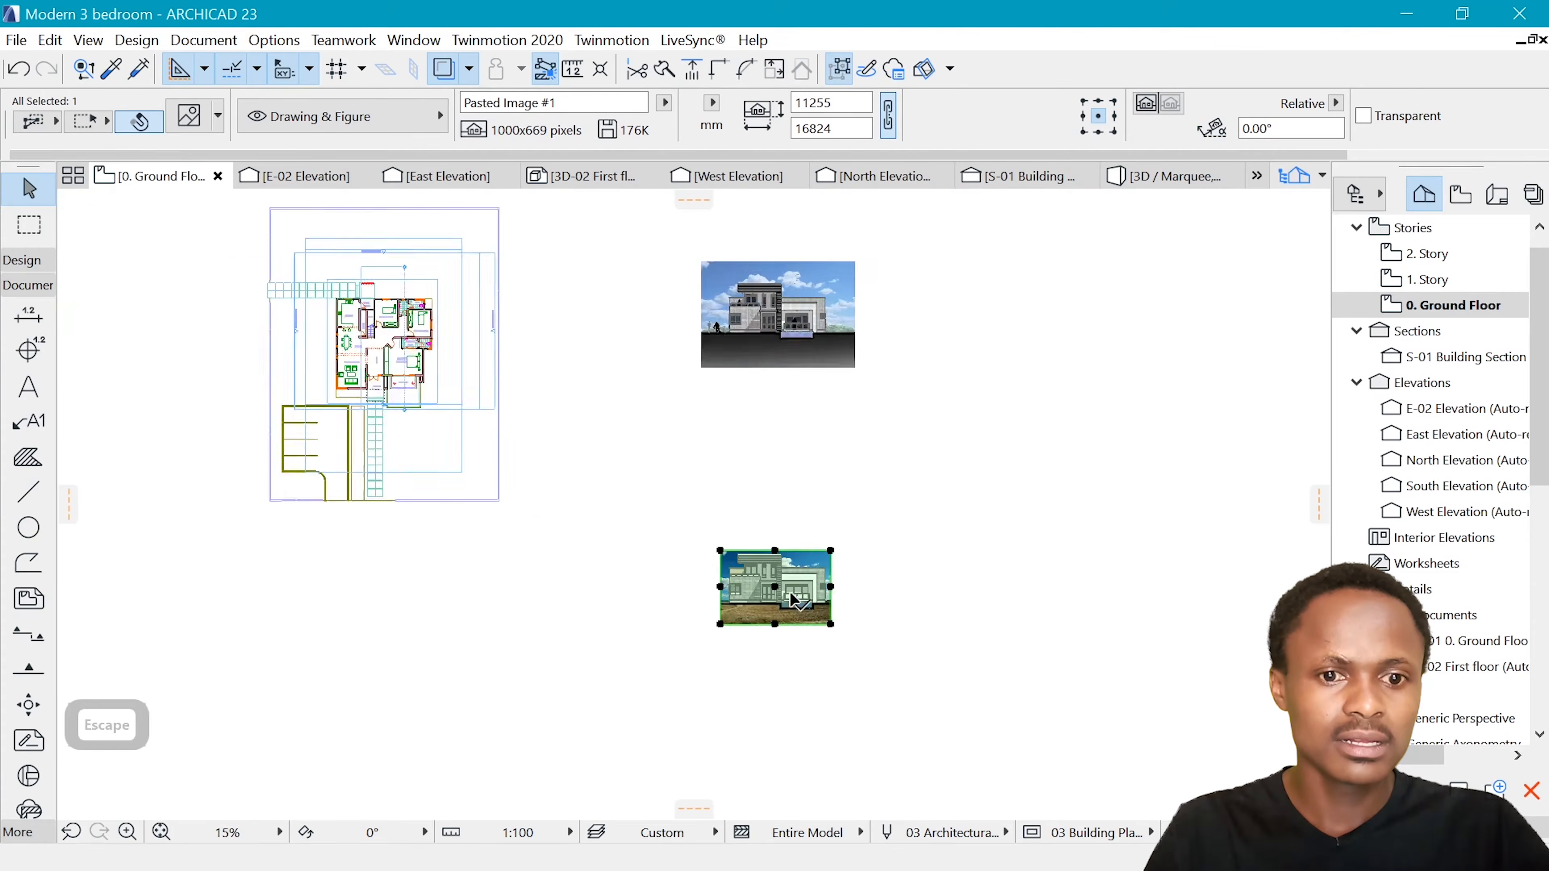
scroll(830, 326, "up", 3)
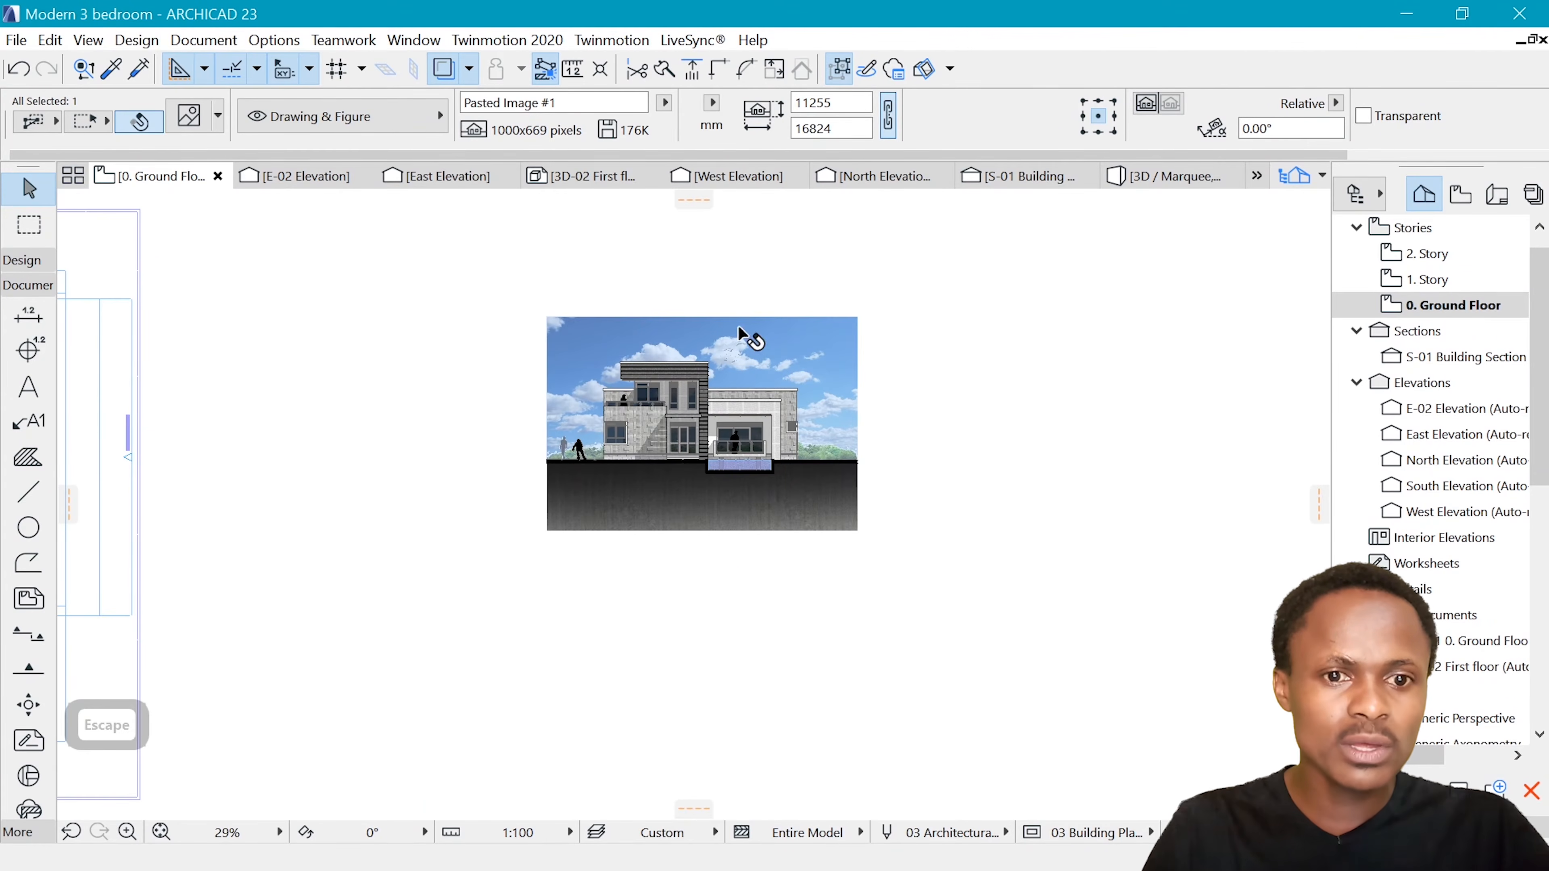
scroll(740, 342, "down", 2)
scroll(764, 609, "up", 2)
scroll(767, 595, "down", 2)
key("ctrl+d")
left_click(752, 584)
left_click(772, 403)
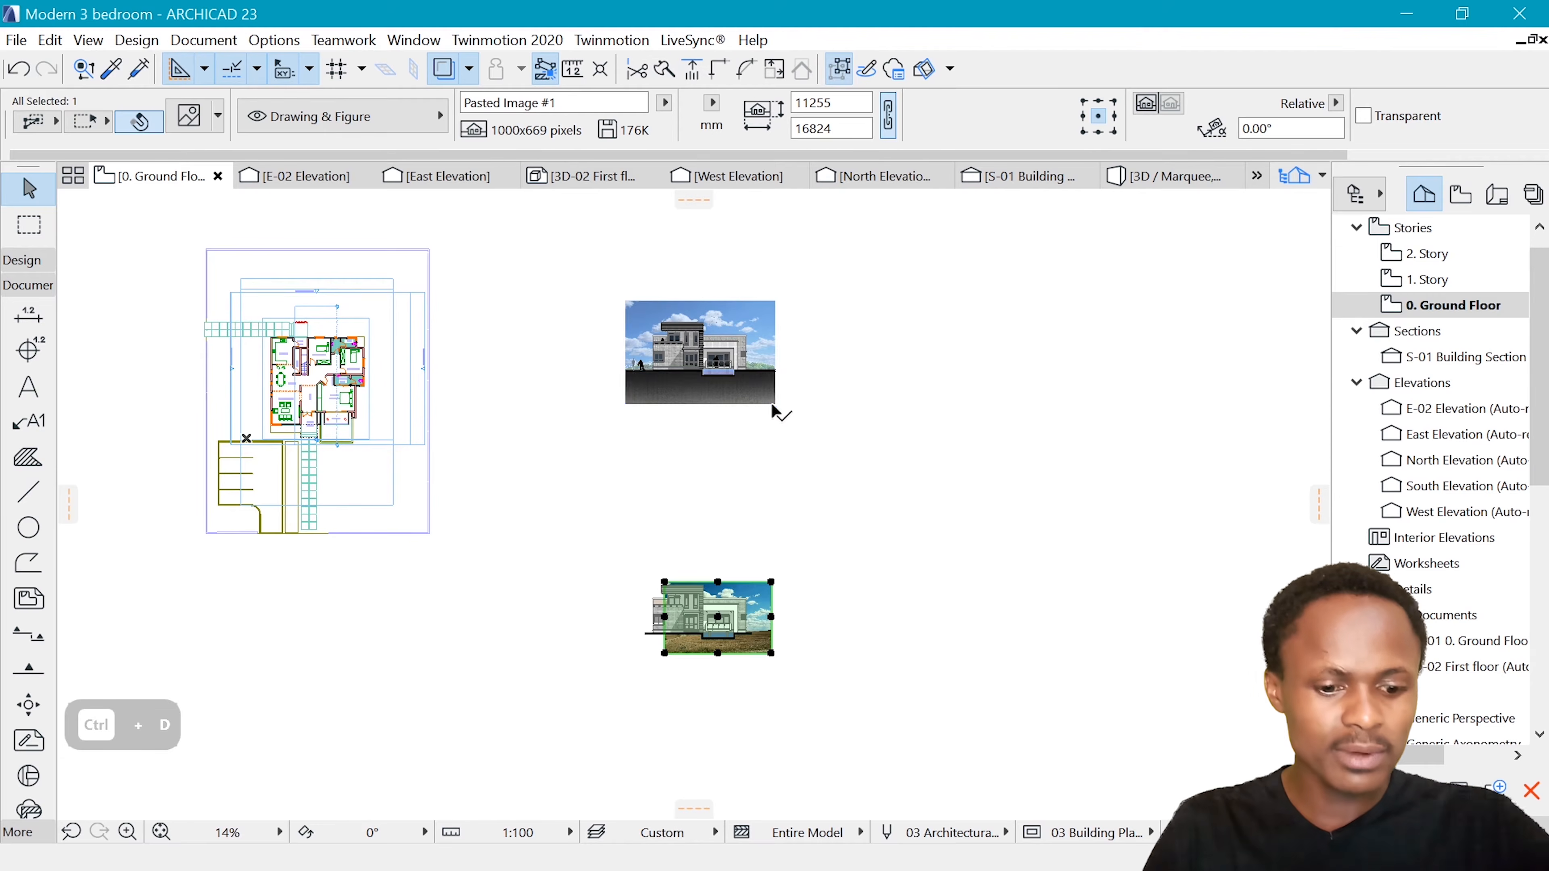
Enlarge the sky image proportionally from its top-right corner until its left edge lines up with the finished elevation above, about 22992 mm wide
key("ctrl+k")
left_click(871, 519)
left_click(772, 580)
left_click(665, 582)
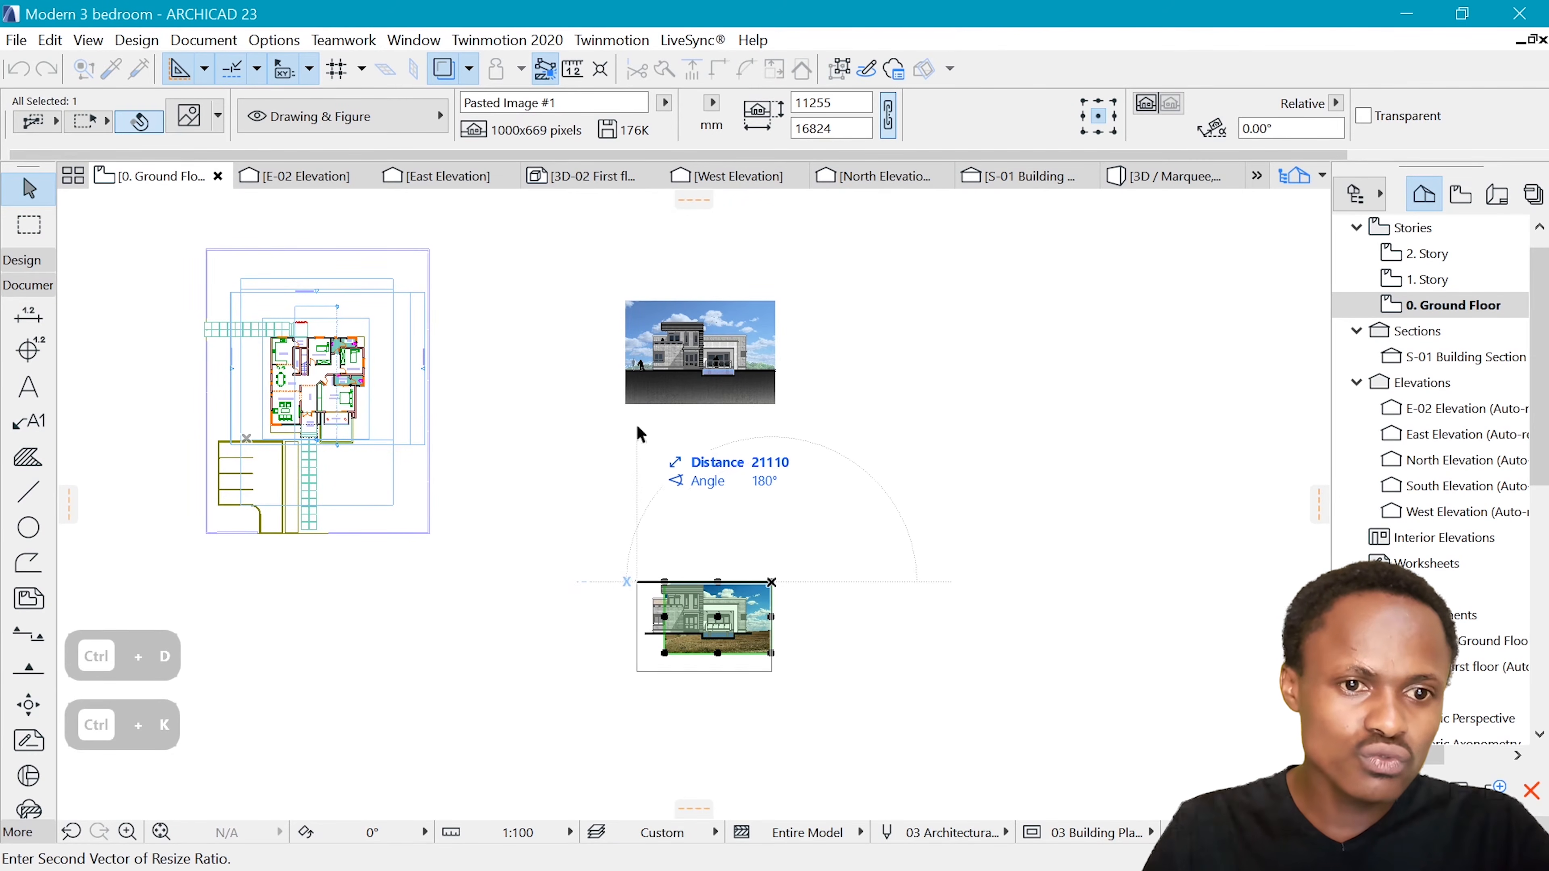
left_click(626, 404)
left_click(850, 649)
Offset the end edge of the black ground fill right of the pool to the sky image's right edge
scroll(764, 651, "up", 5)
scroll(716, 552, "up", 10)
left_click(710, 629)
left_click(699, 624)
scroll(732, 506, "down", 5)
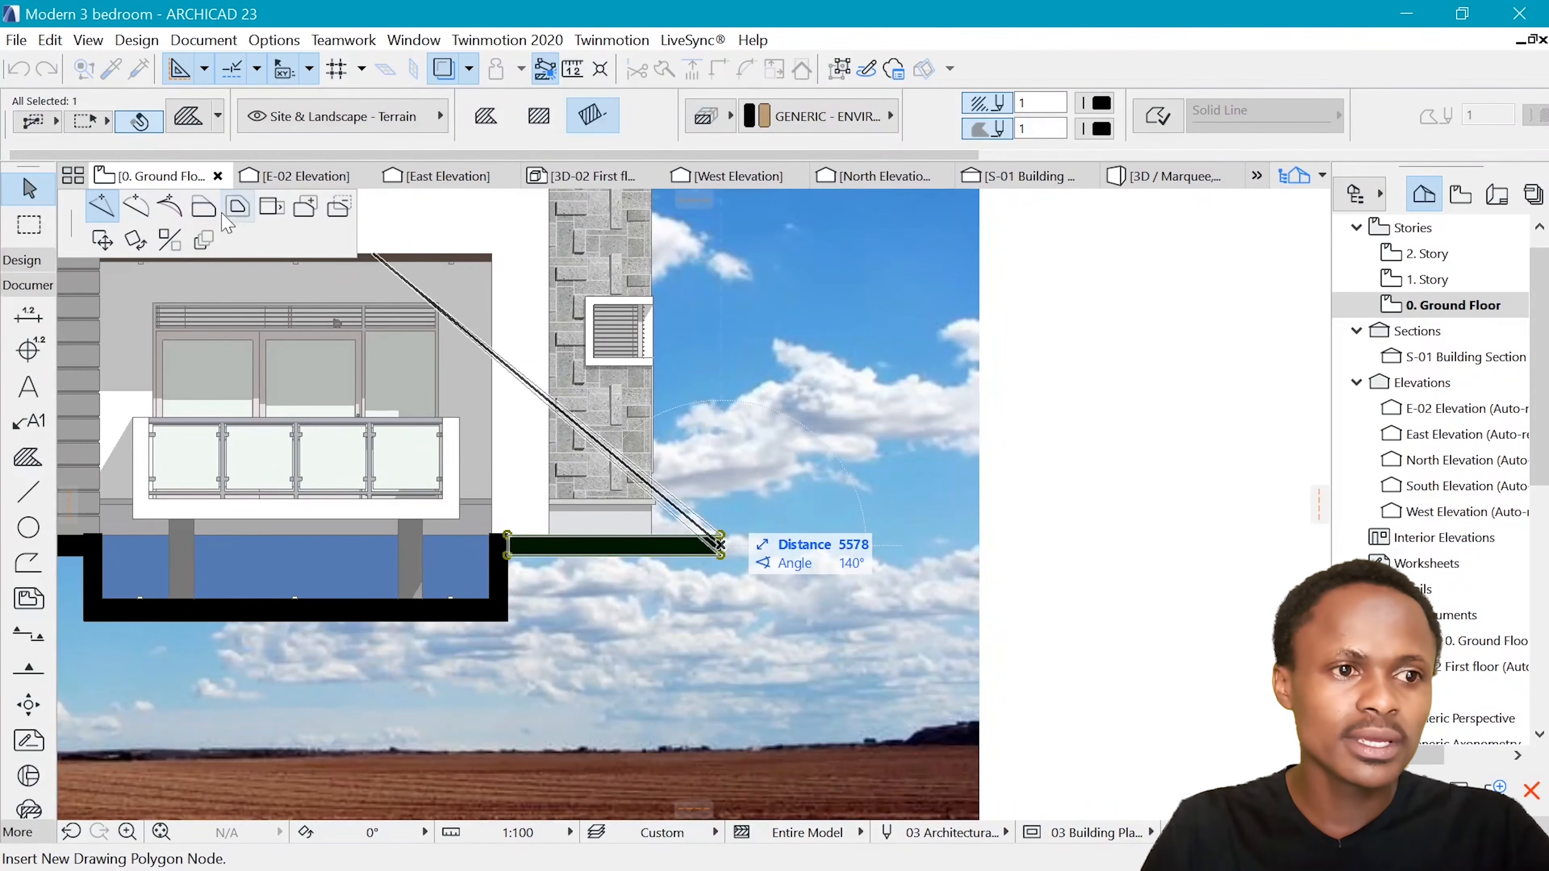
left_click(206, 208)
scroll(976, 532, "down", 5)
left_click(975, 319)
Extend the left end of the black ground fill to the sky image's left edge and clear the selection
scroll(421, 534, "up", 5)
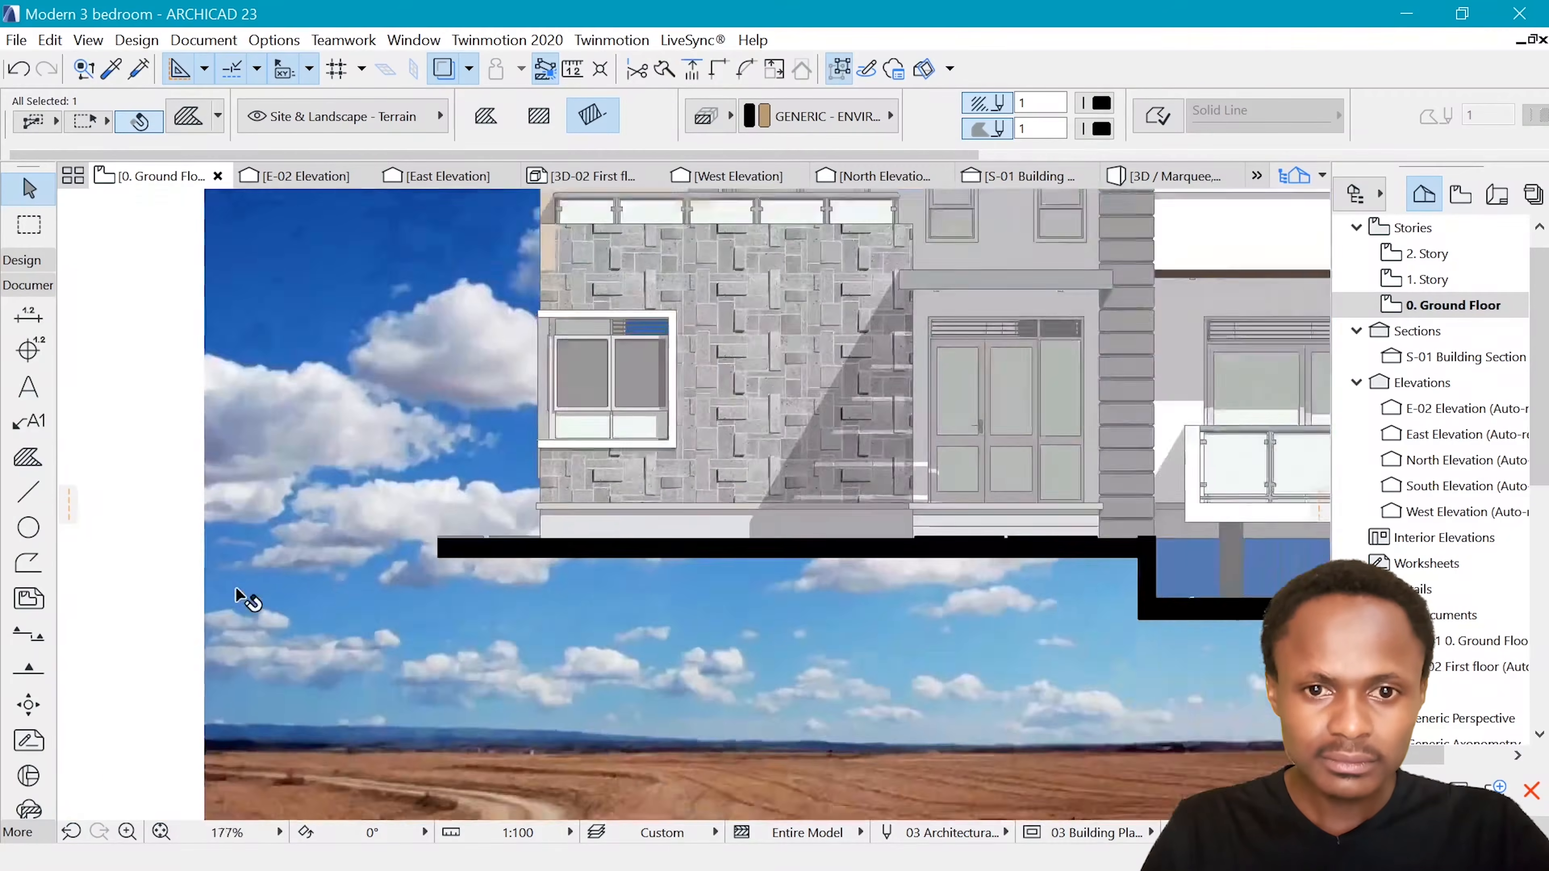
scroll(312, 578, "up", 3)
left_click(536, 526)
scroll(549, 519, "down", 4)
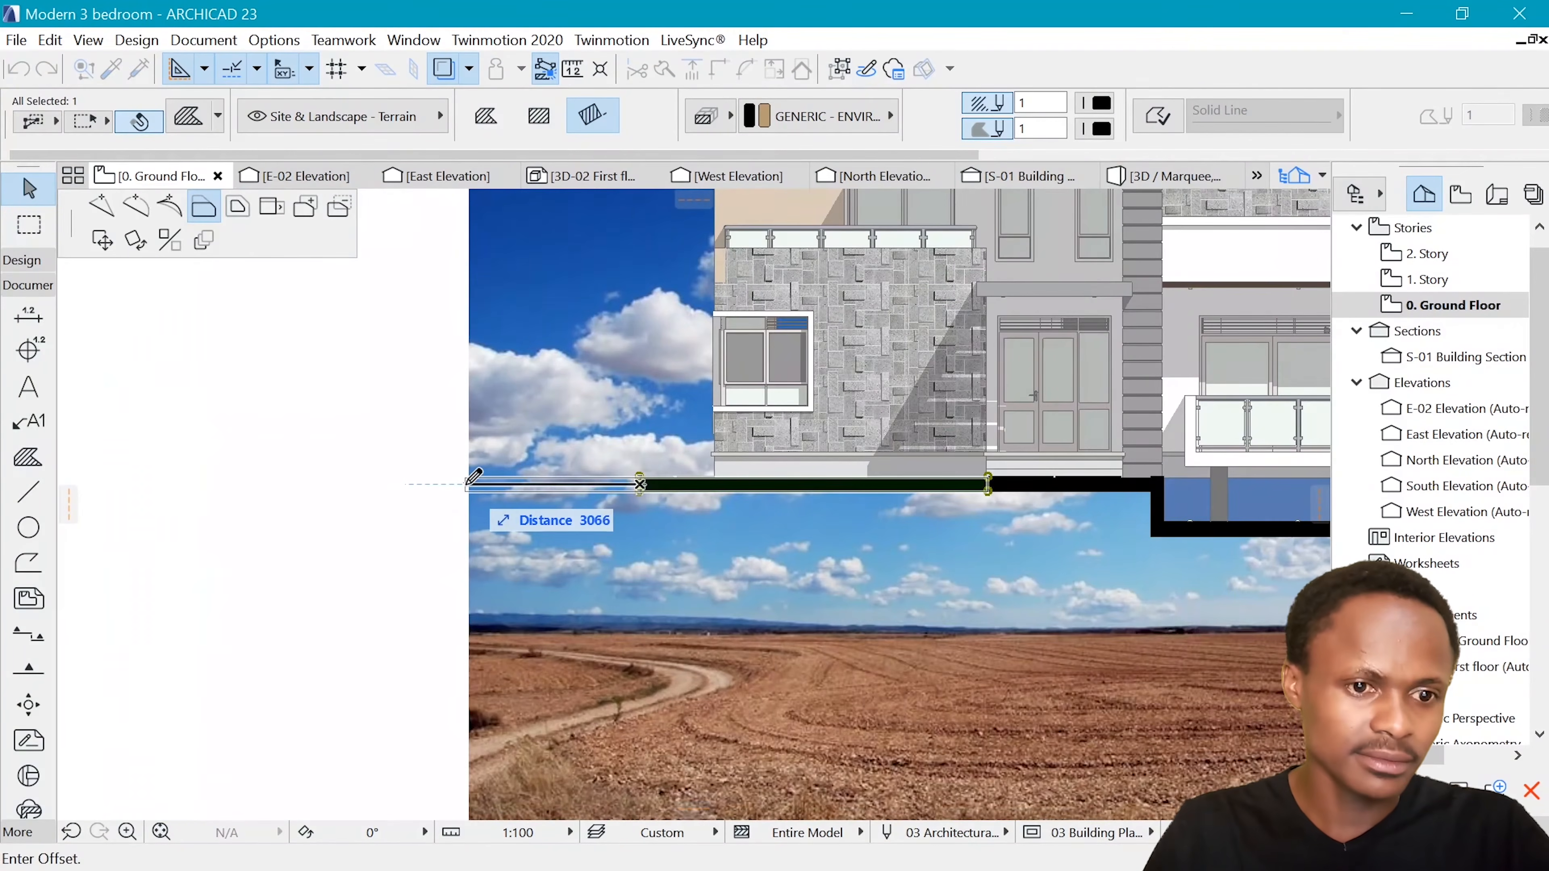
left_click(468, 484)
key("Escape")
Move the sky image straight up so its horizon meets the elevation's ground line
scroll(552, 536, "down", 5)
scroll(791, 421, "up", 3)
left_click(863, 438)
key("ctrl+d")
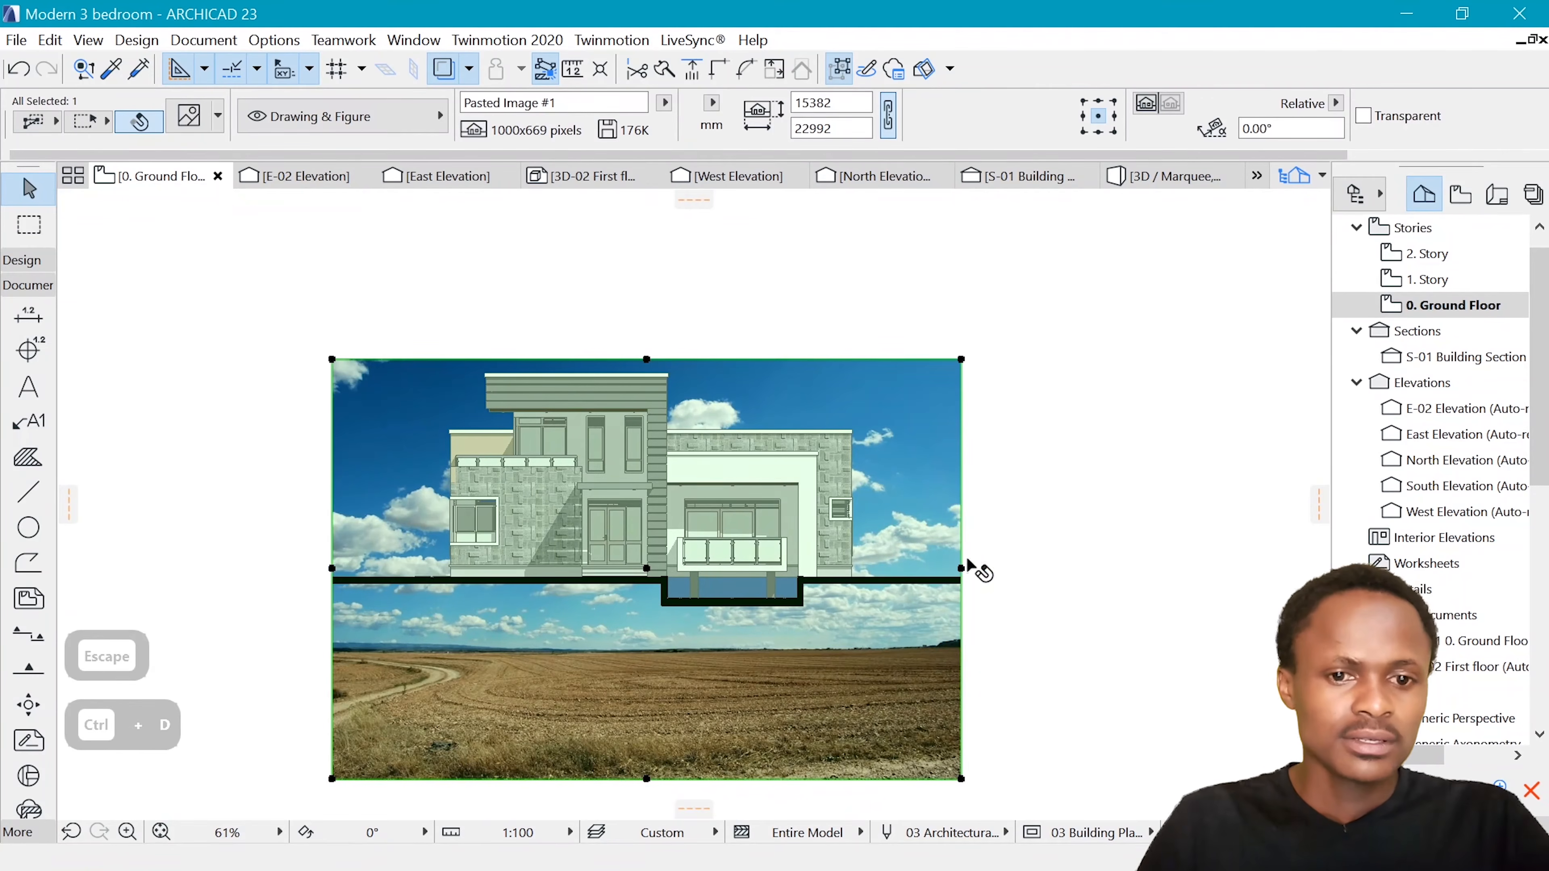
left_click(962, 664)
left_click(962, 585)
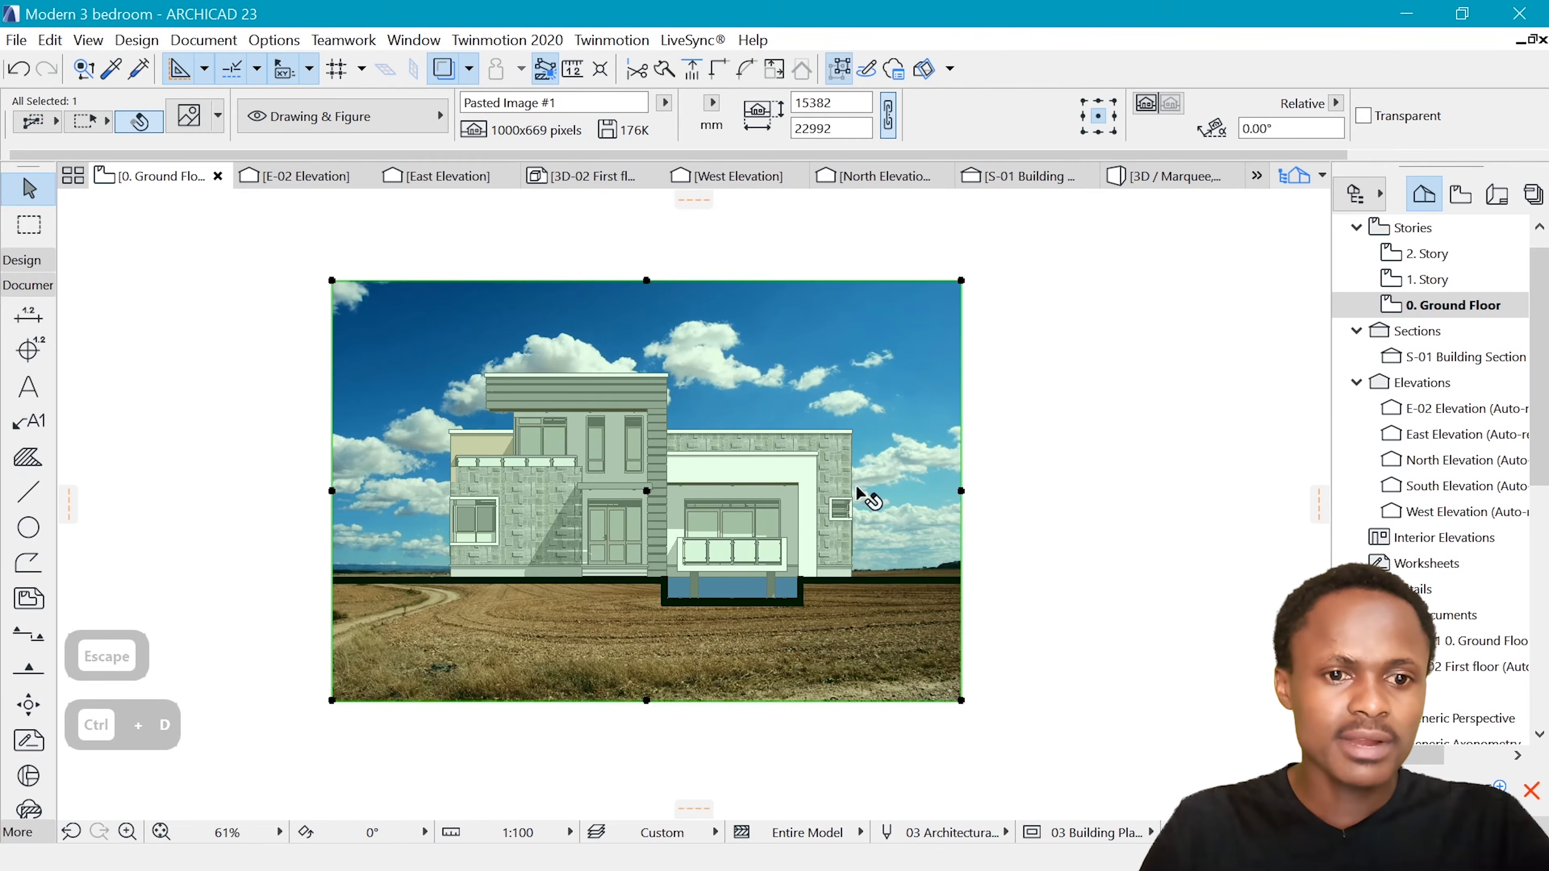
Give the left pane of the ground-floor window in the stone wall a 25 % fill with a transparent background
scroll(483, 508, "up", 7)
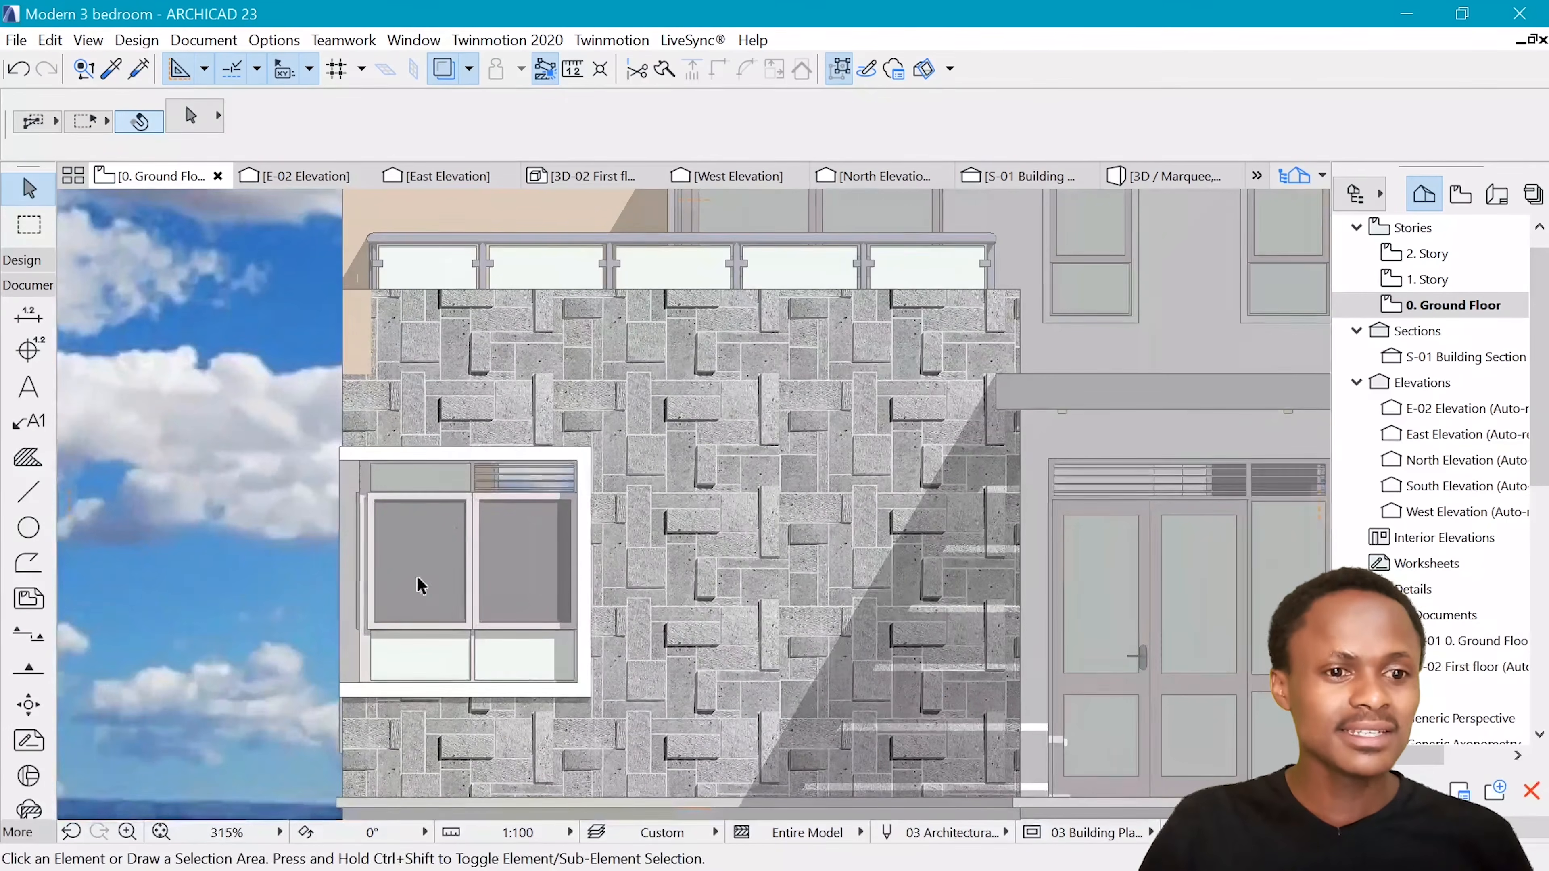
left_click(427, 580)
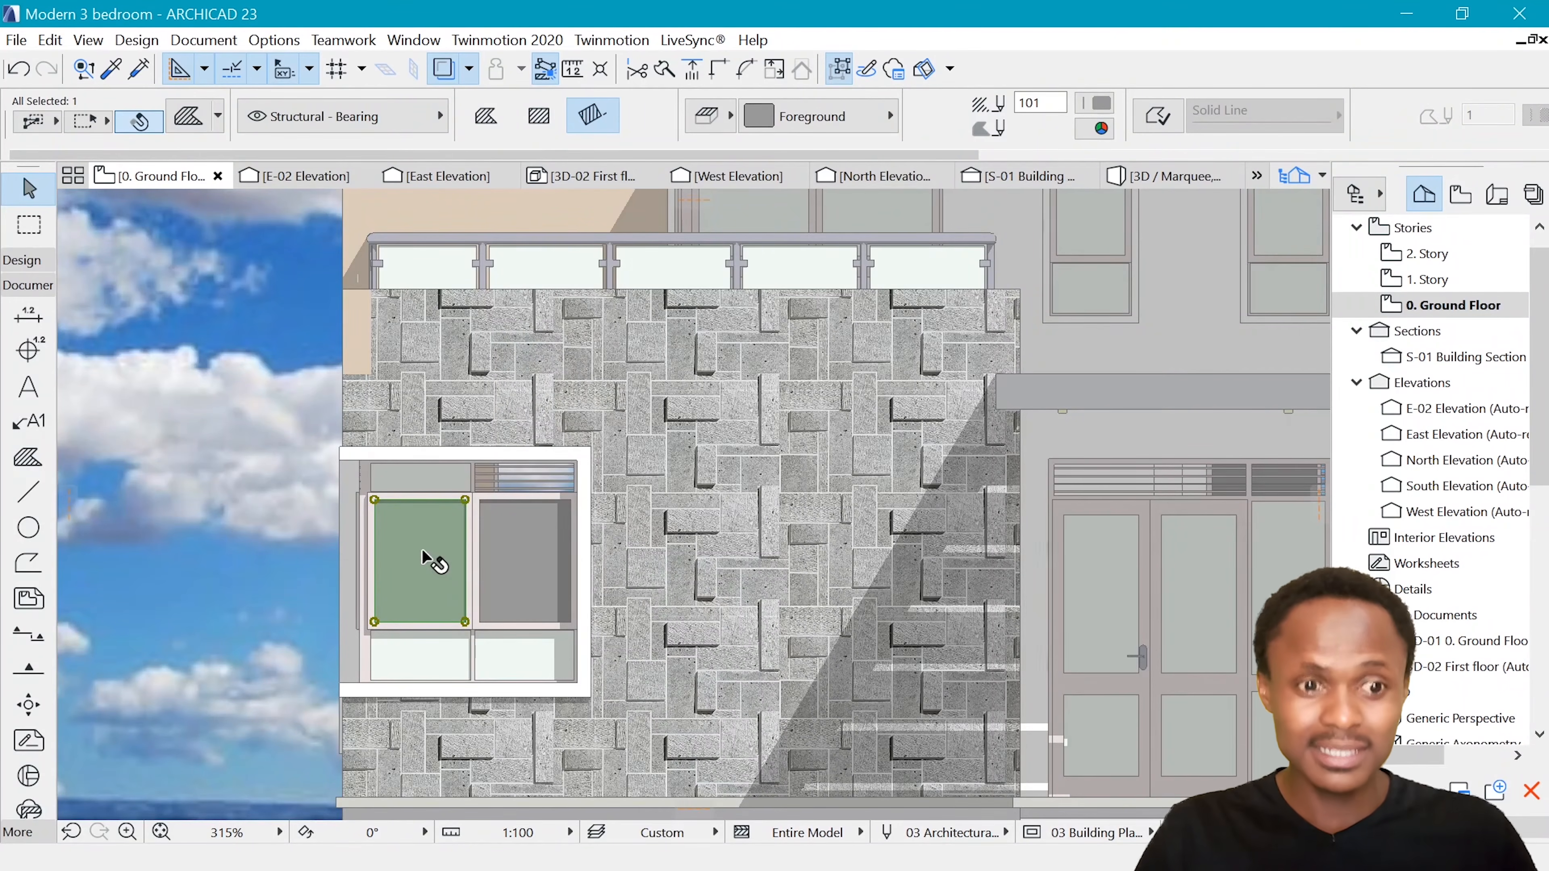
left_click(772, 119)
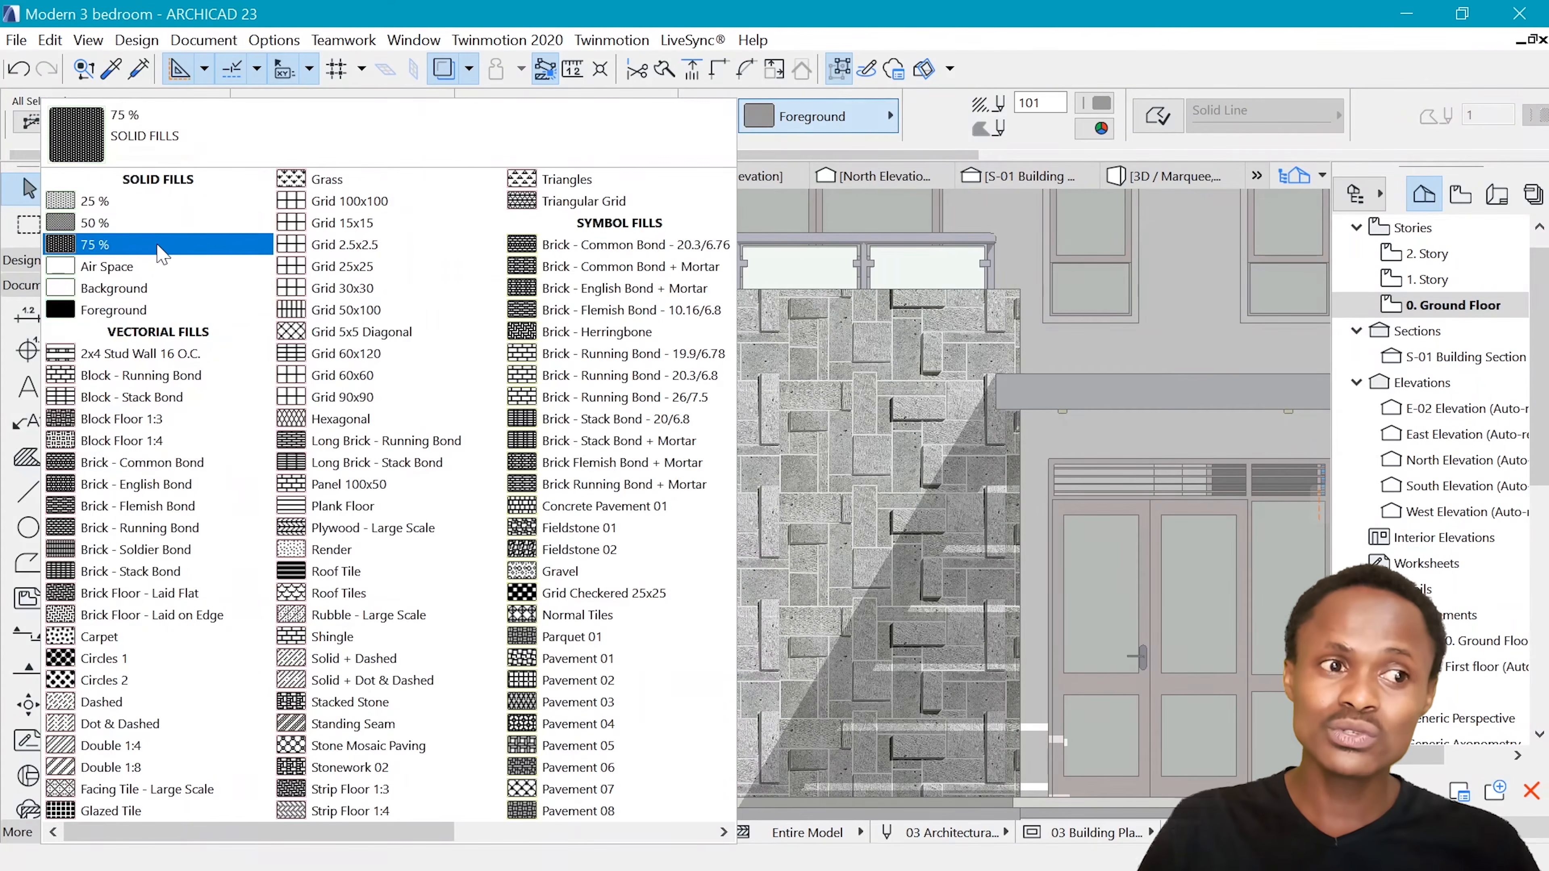
left_click(149, 204)
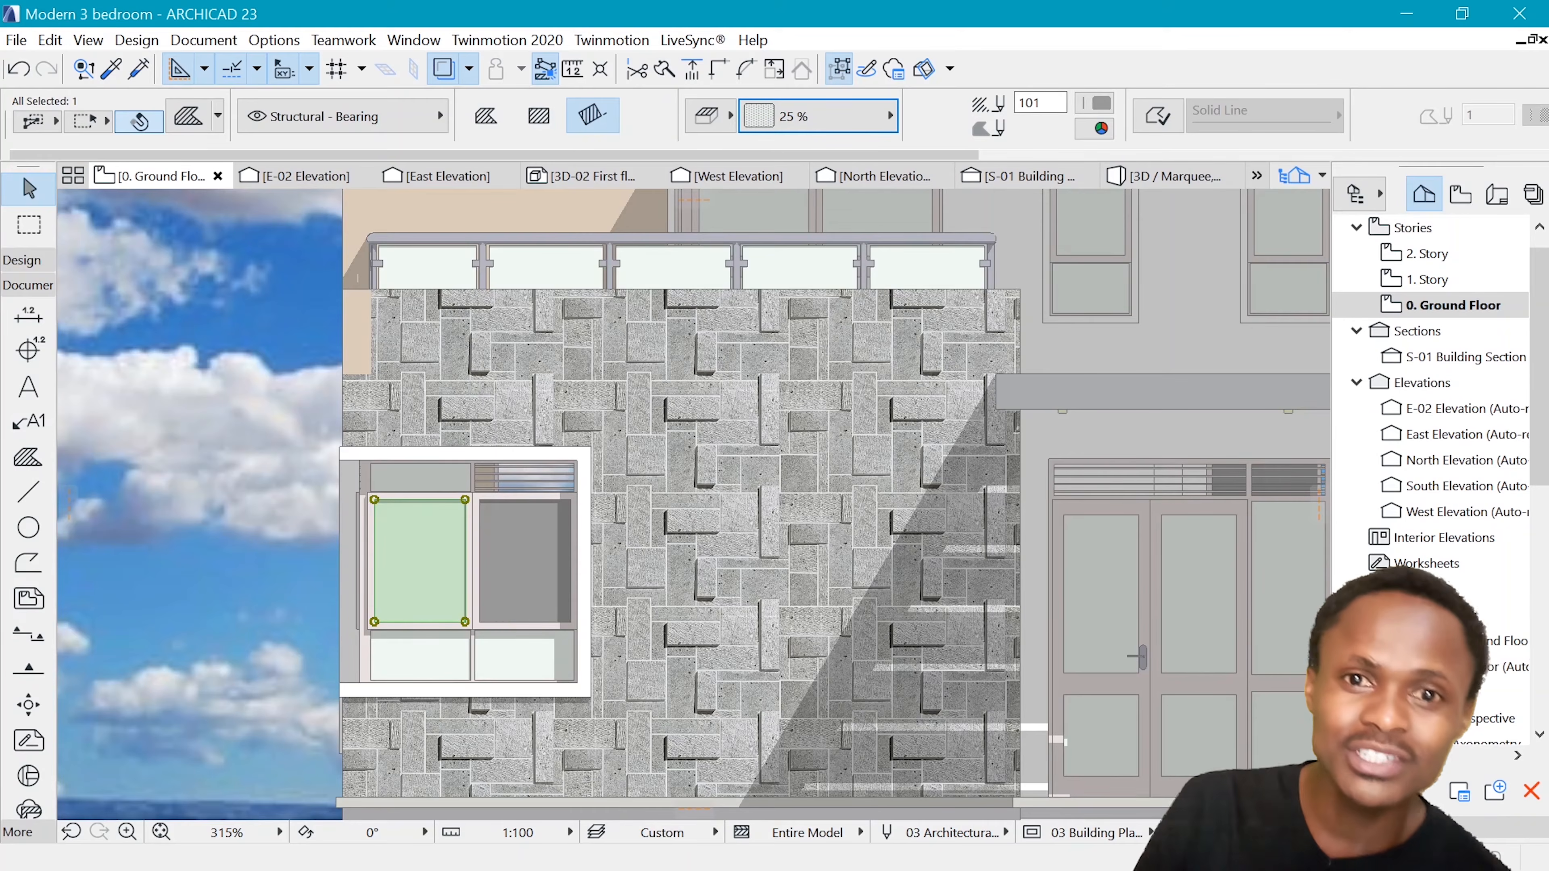
left_click(1102, 130)
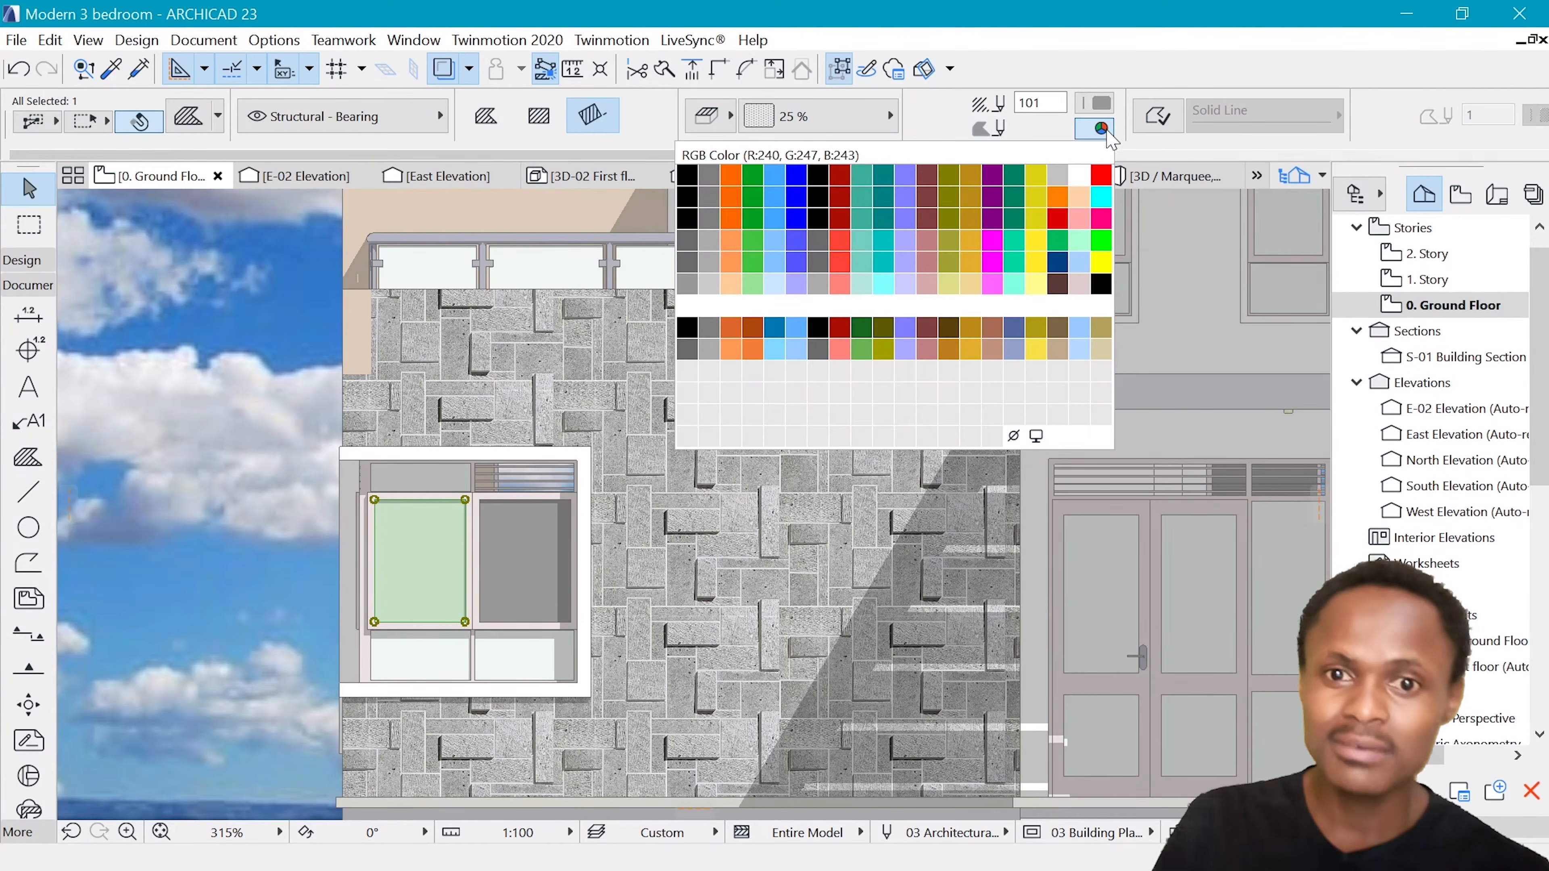
left_click(1013, 435)
Try shifting the sky image down behind the transparent window pane and undo the move
scroll(478, 589, "down", 5)
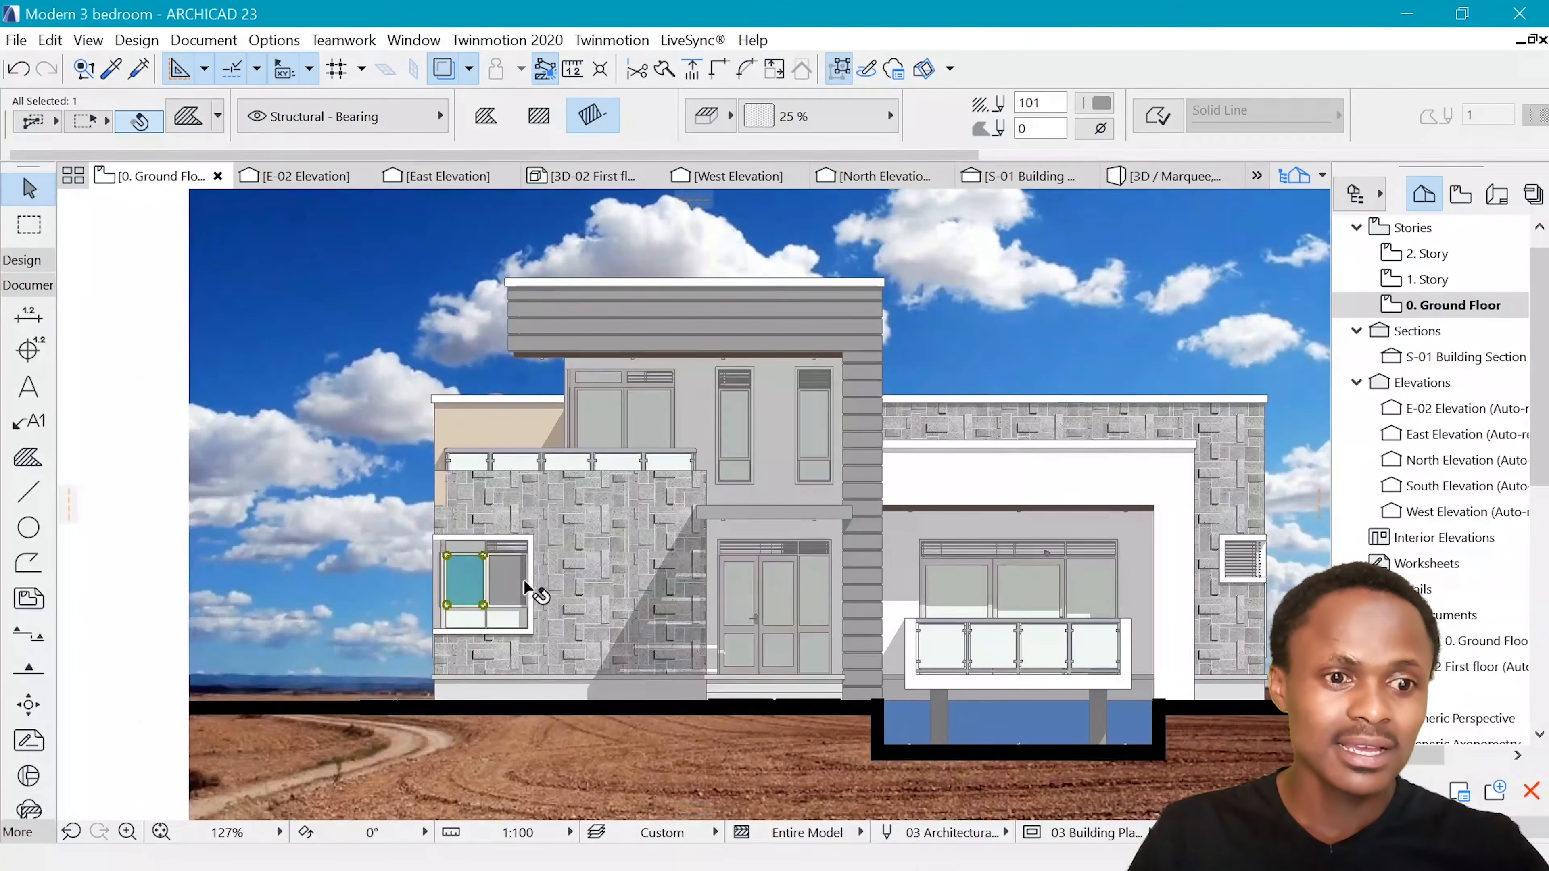
left_click(351, 575)
scroll(342, 579, "up", 3)
key("Escape")
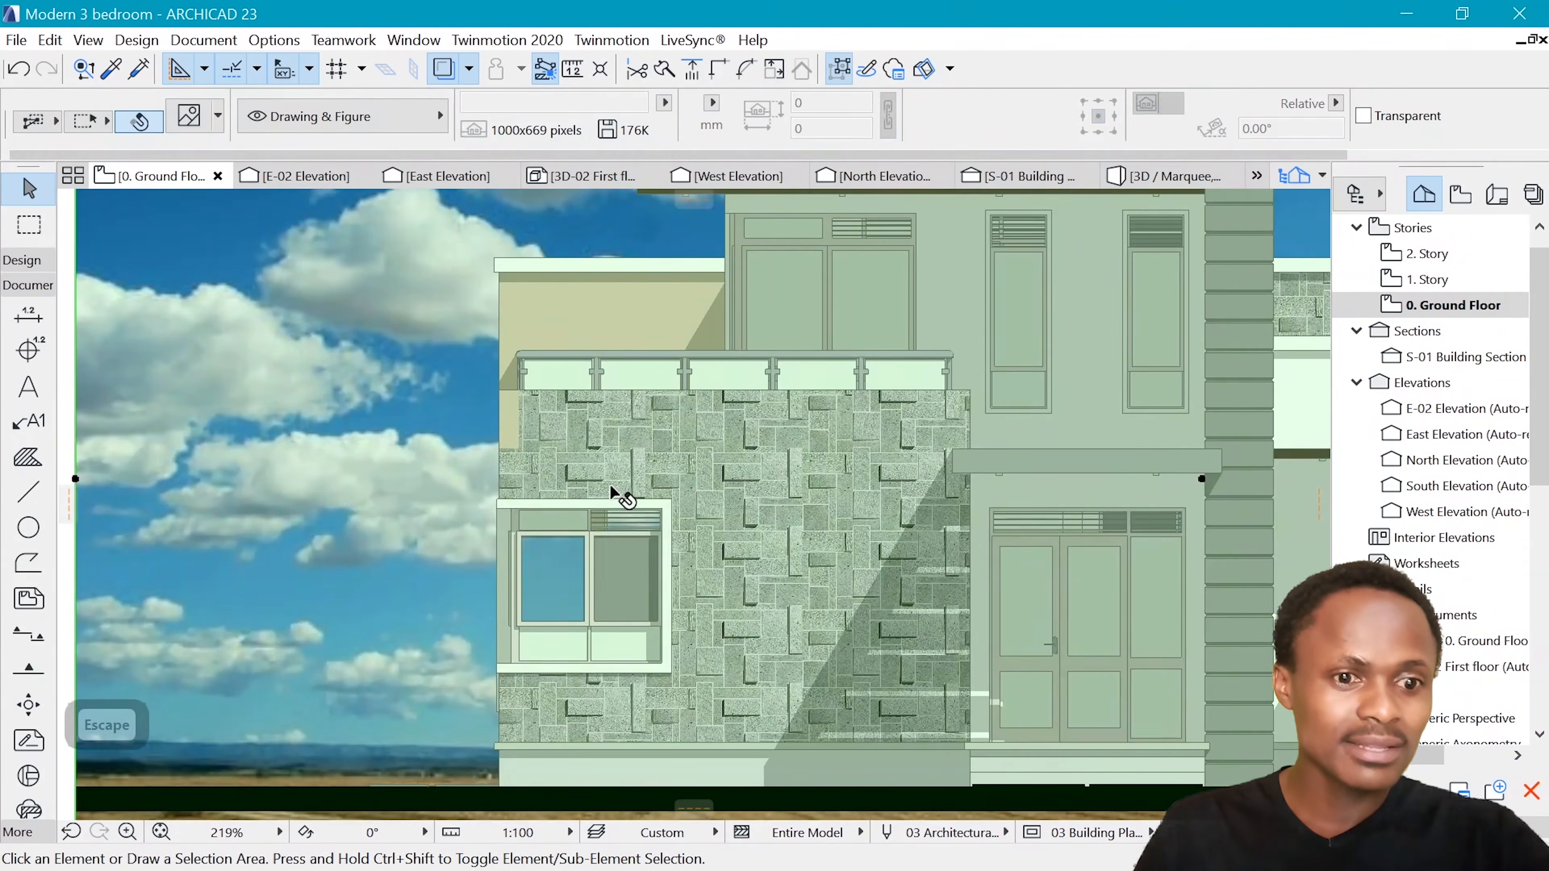
scroll(440, 488, "down", 6)
left_click(426, 479)
scroll(426, 478, "up", 4)
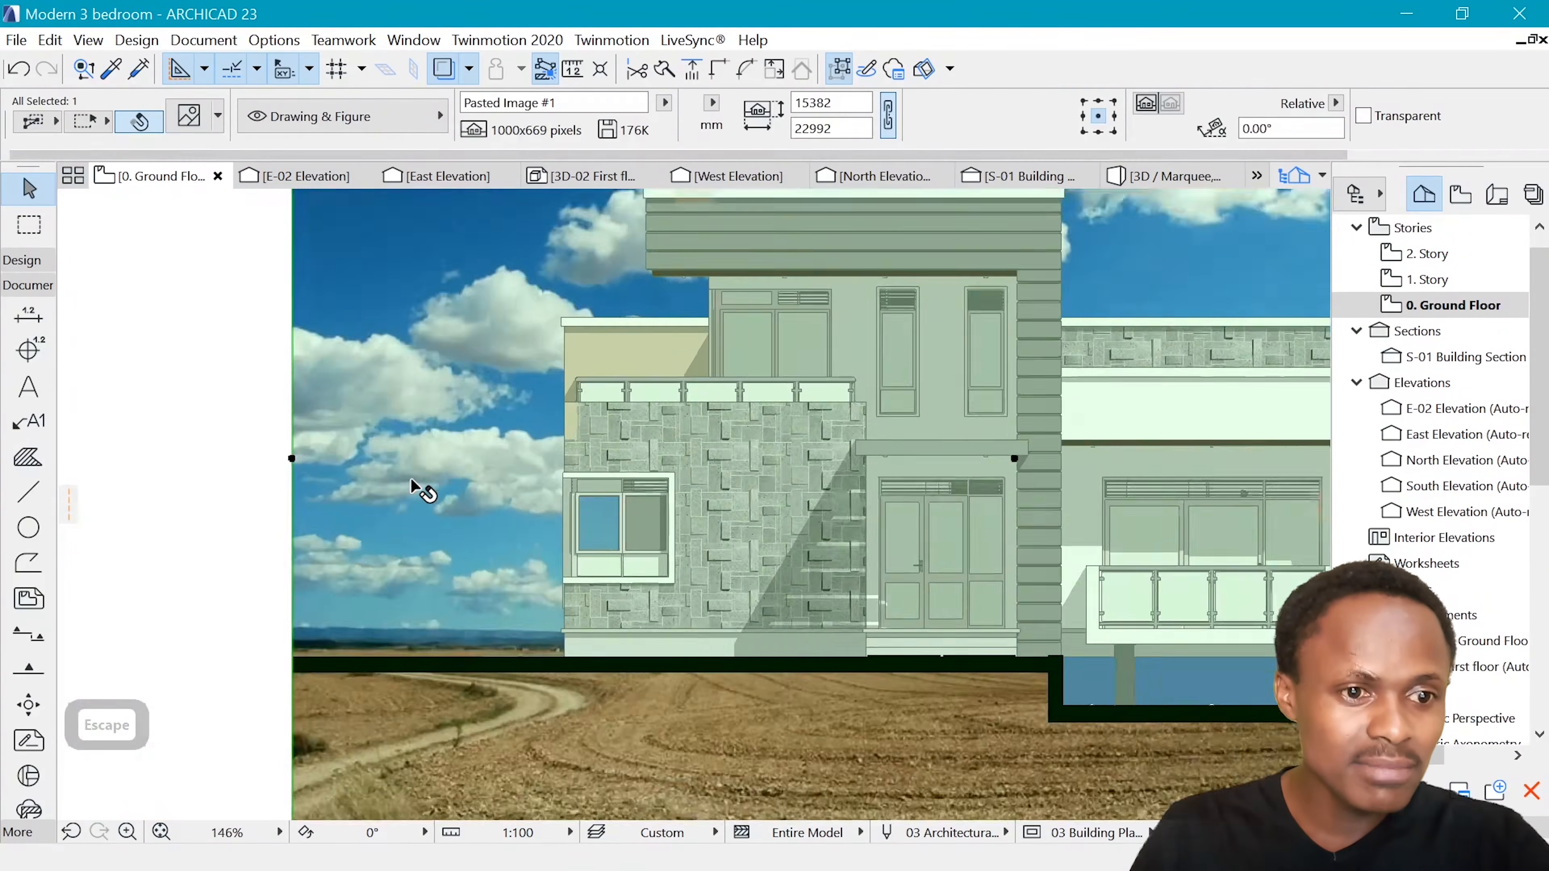
key("ctrl+d")
left_click(455, 464)
left_click(456, 523)
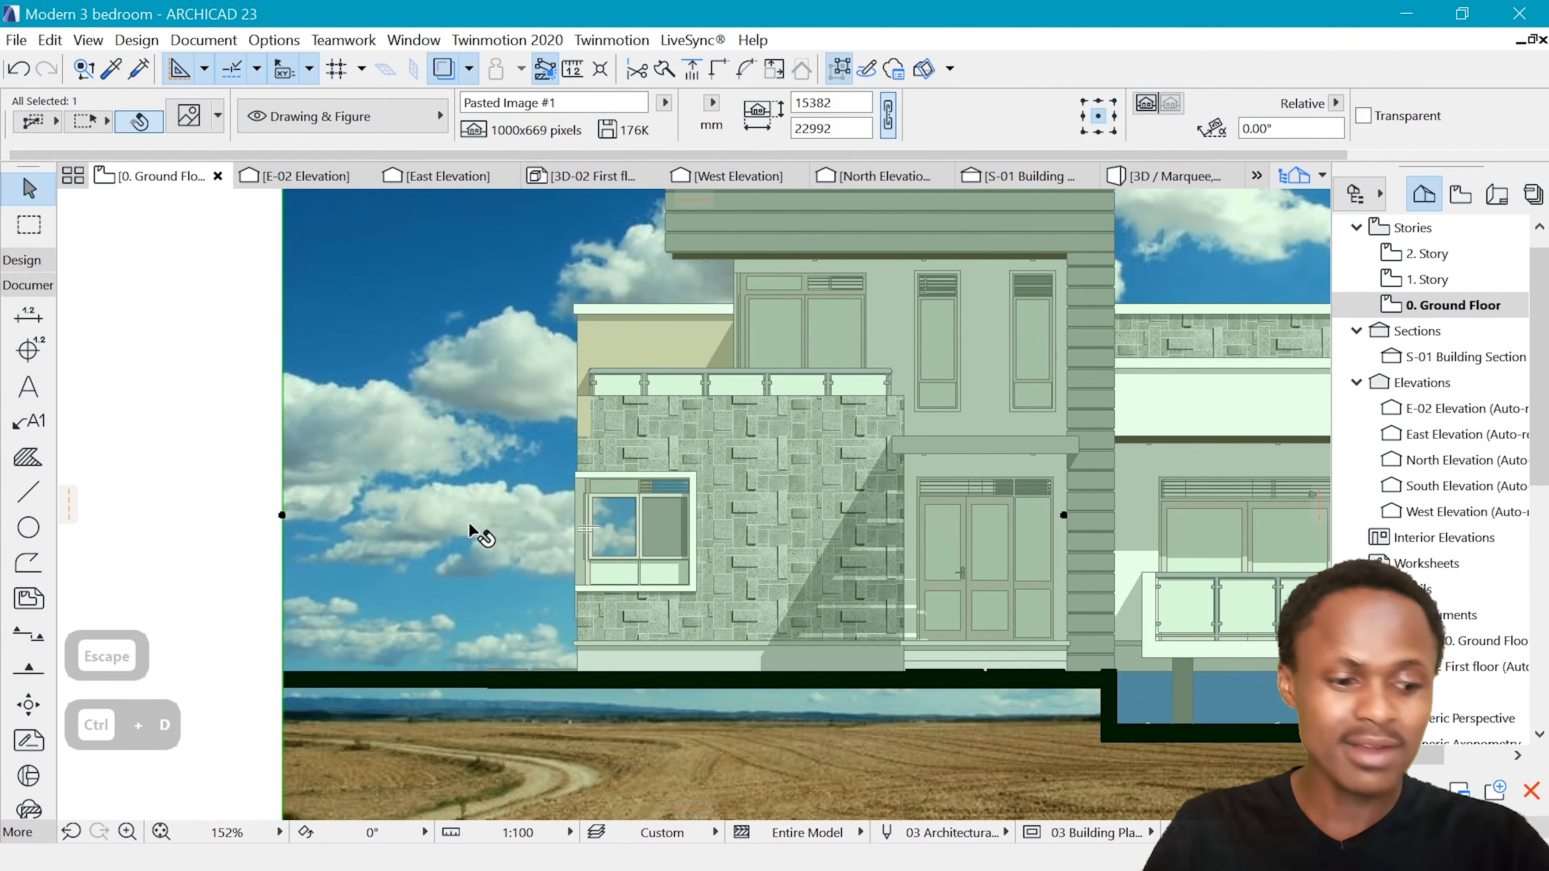
key("ctrl+z")
key("Escape")
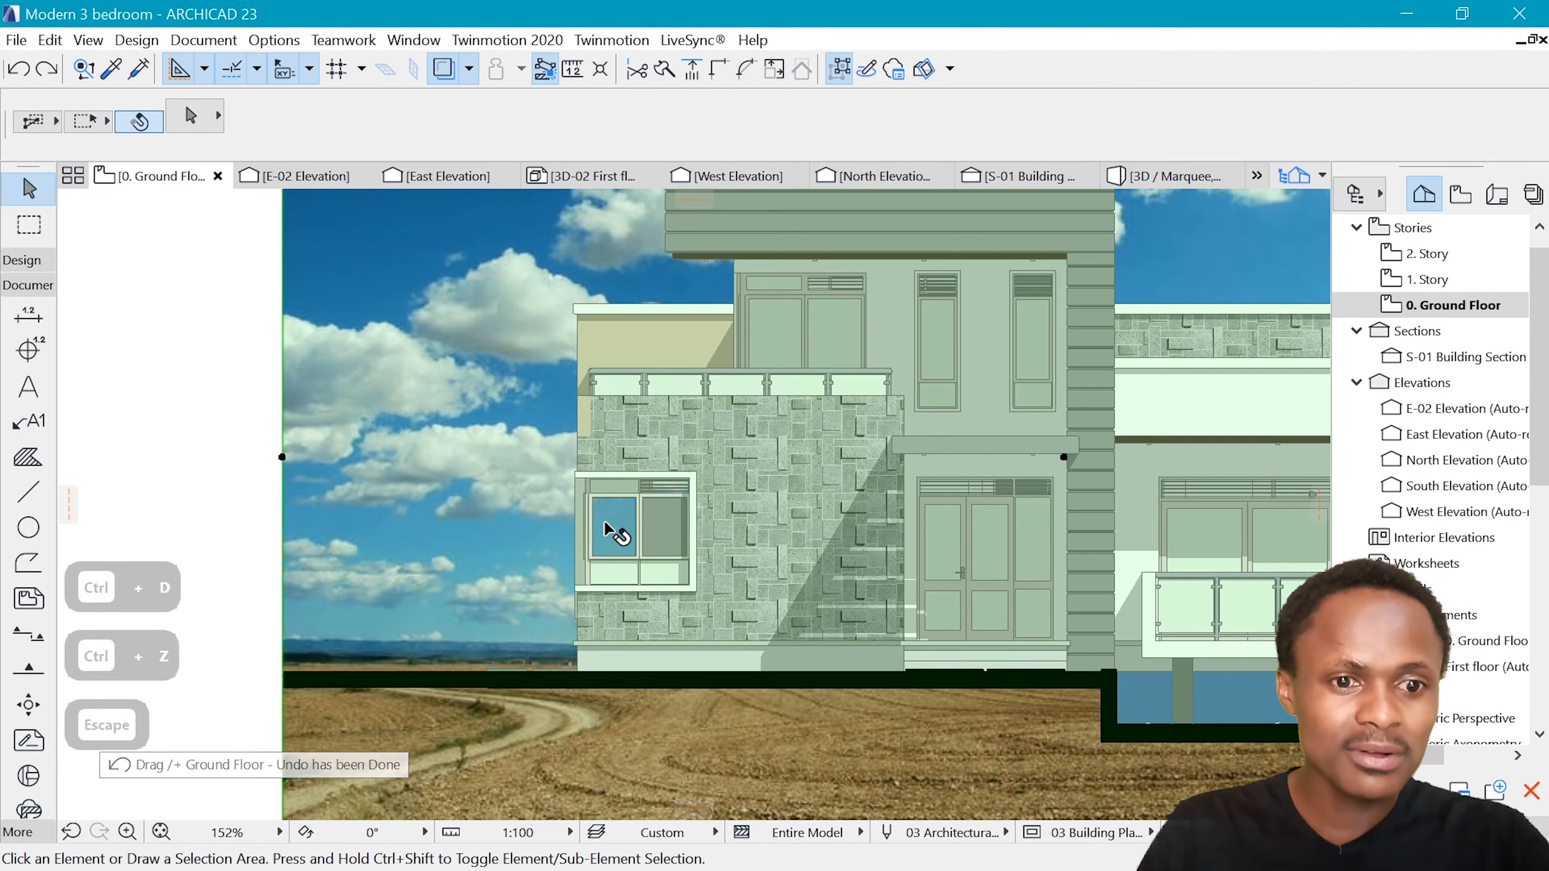
Set the transparent left window pane's fill foreground pen to black pen 1 and deselect the pane
left_click(619, 522)
scroll(628, 445, "up", 2)
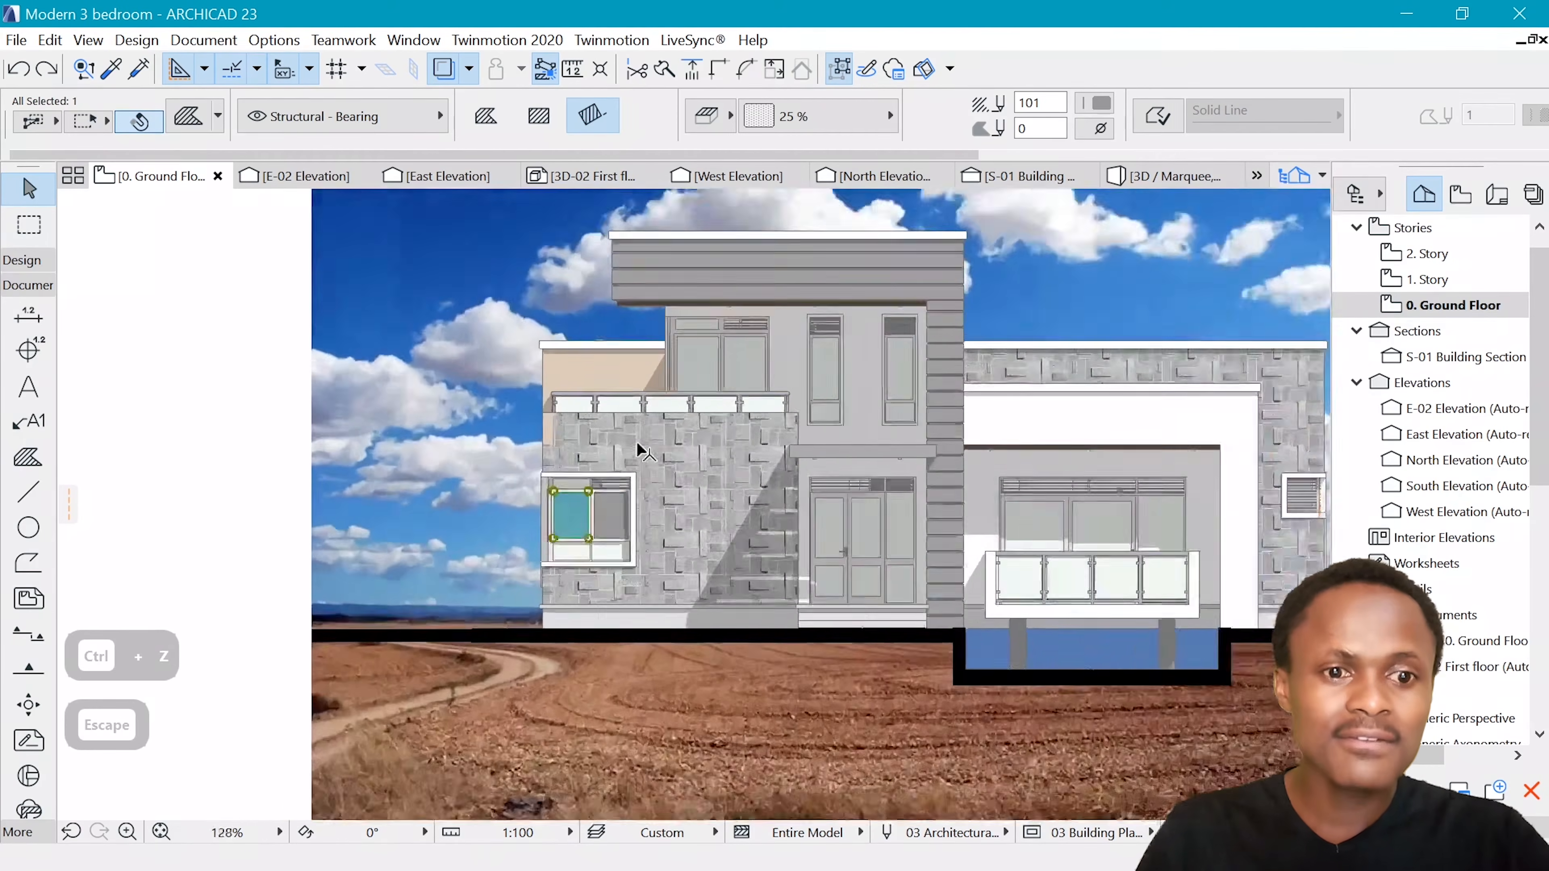
scroll(628, 445, "up", 1)
left_click(1091, 107)
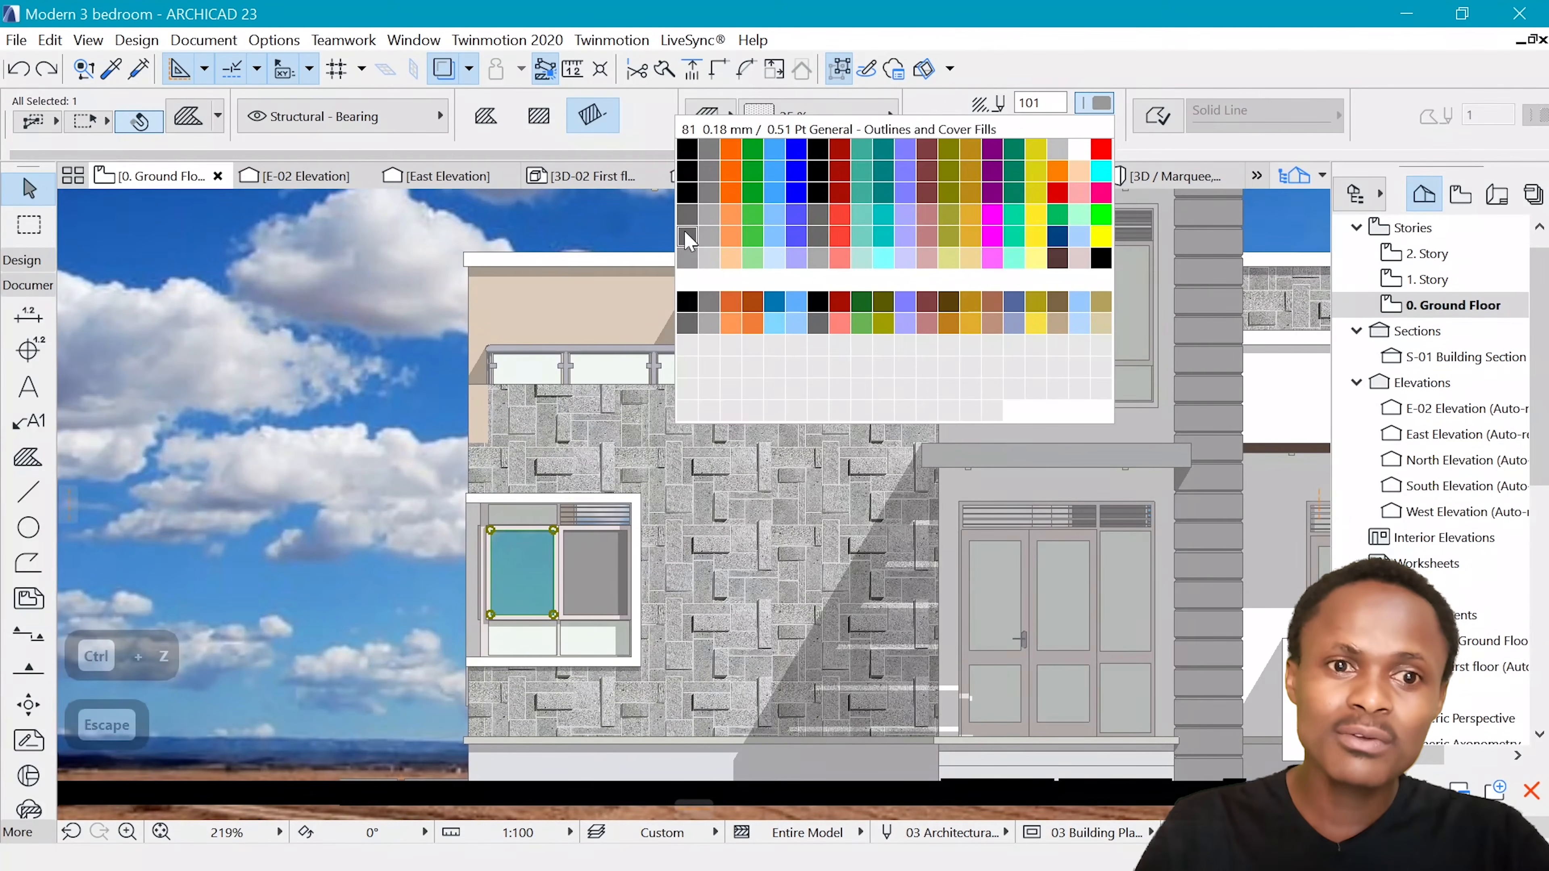
left_click(687, 148)
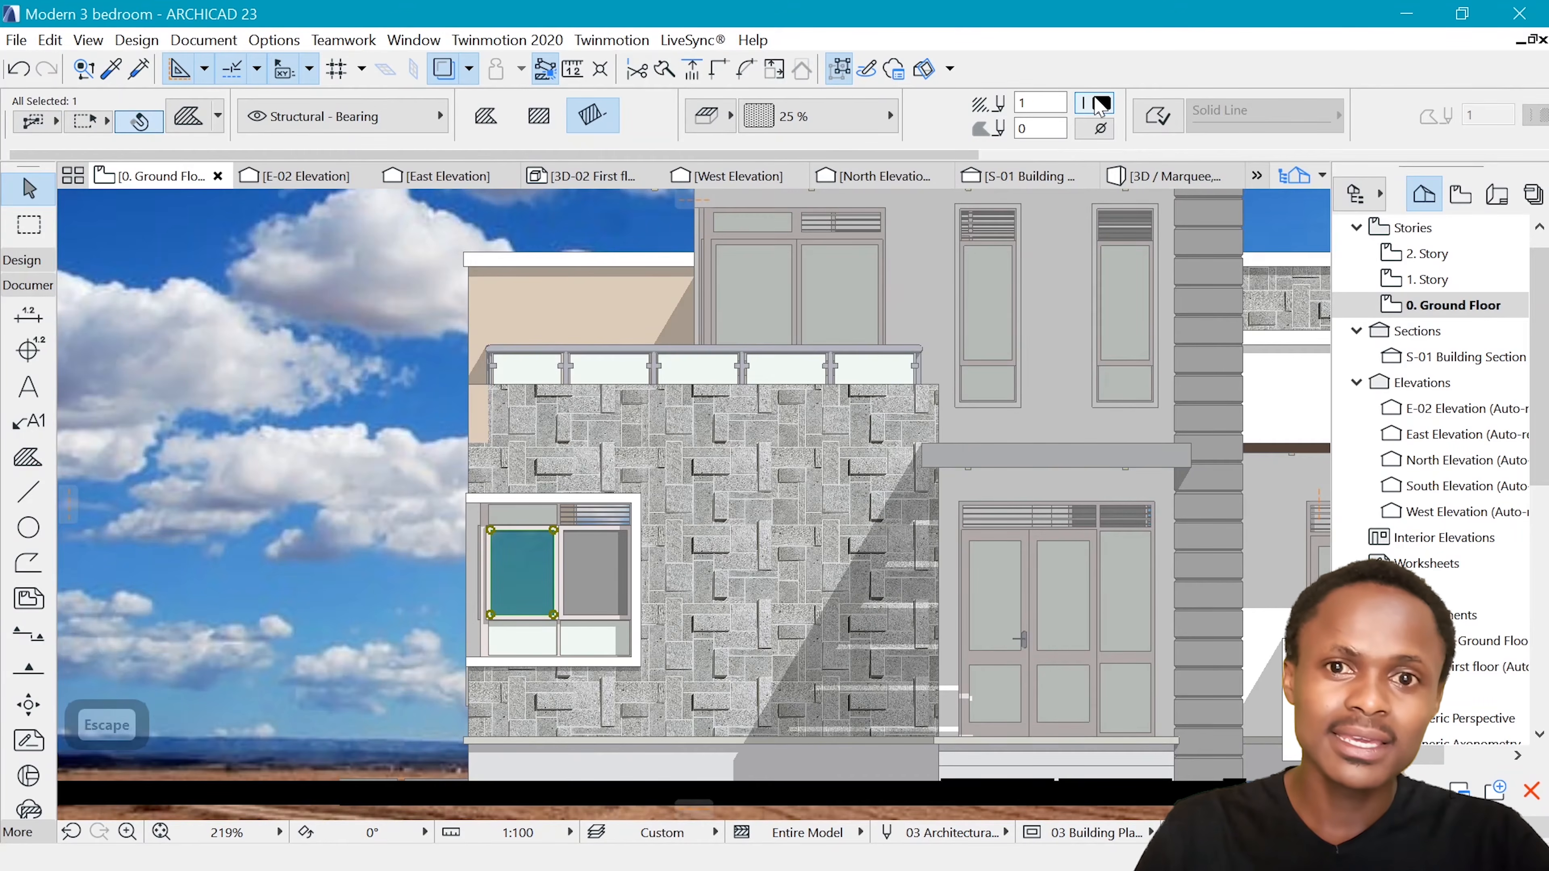
left_click(1098, 103)
left_click(688, 236)
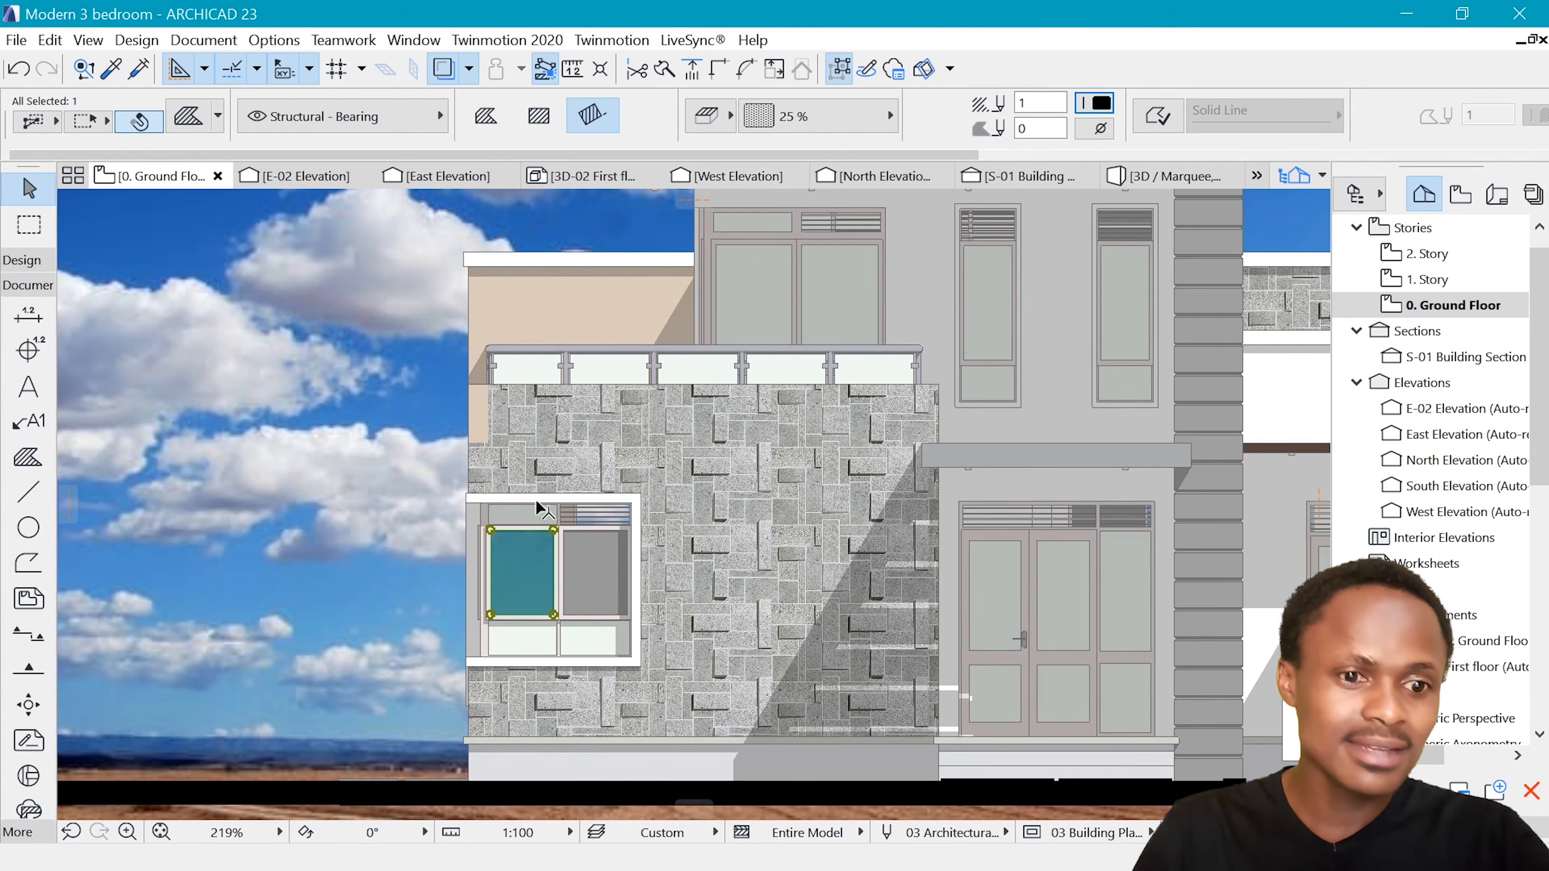
key("Escape")
Select the right pane of the same ground-floor window and open its fill type choices
scroll(553, 560, "down", 5)
scroll(595, 553, "up", 5)
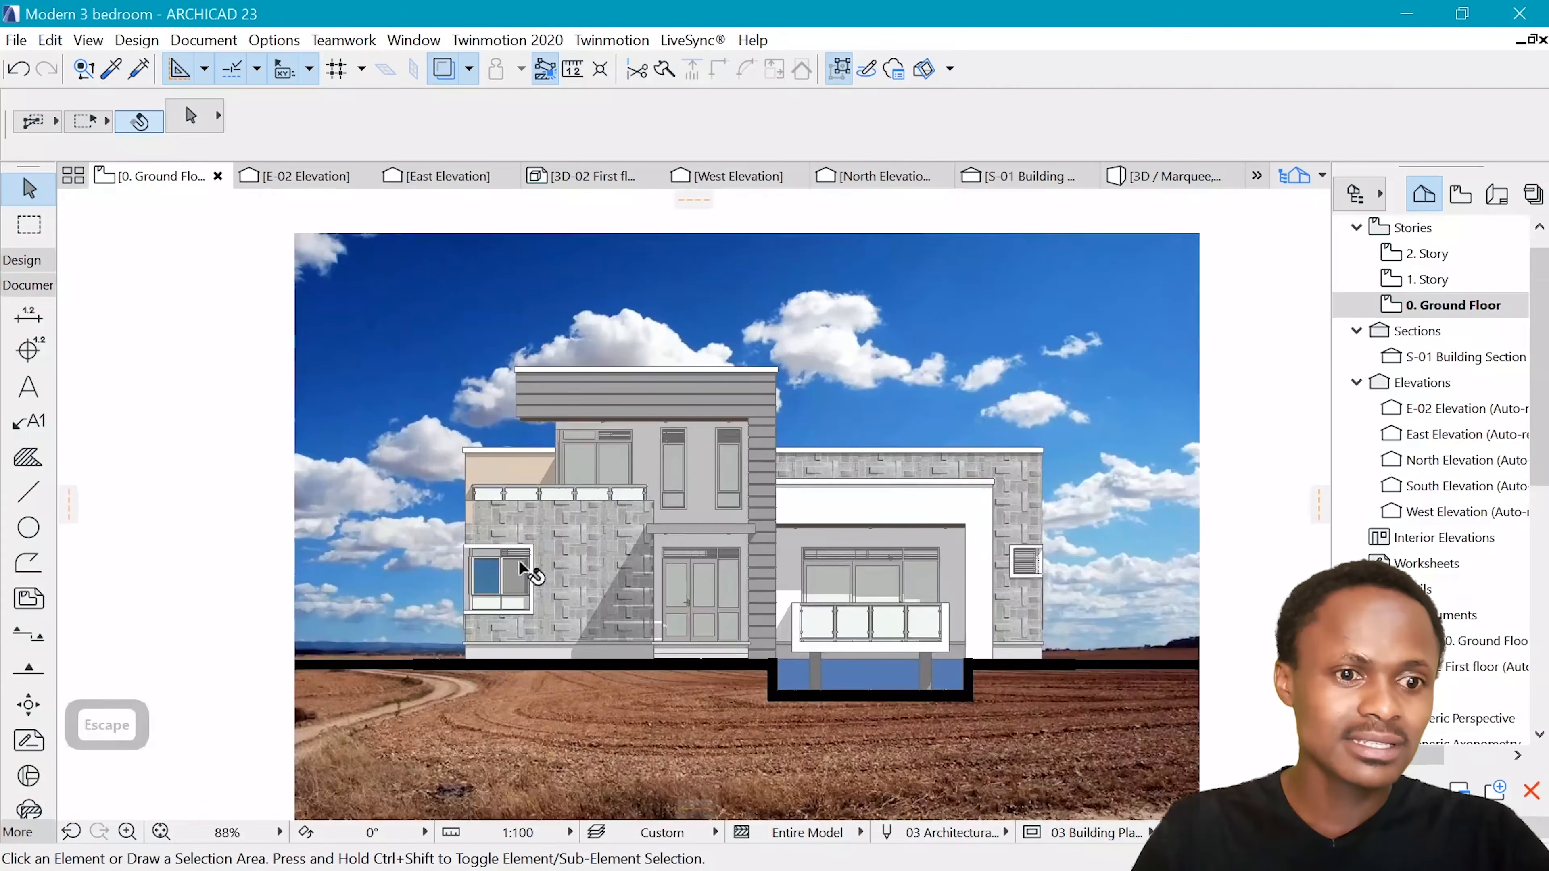
scroll(547, 588, "up", 2)
key("Escape")
left_click(506, 589)
scroll(505, 595, "up", 3)
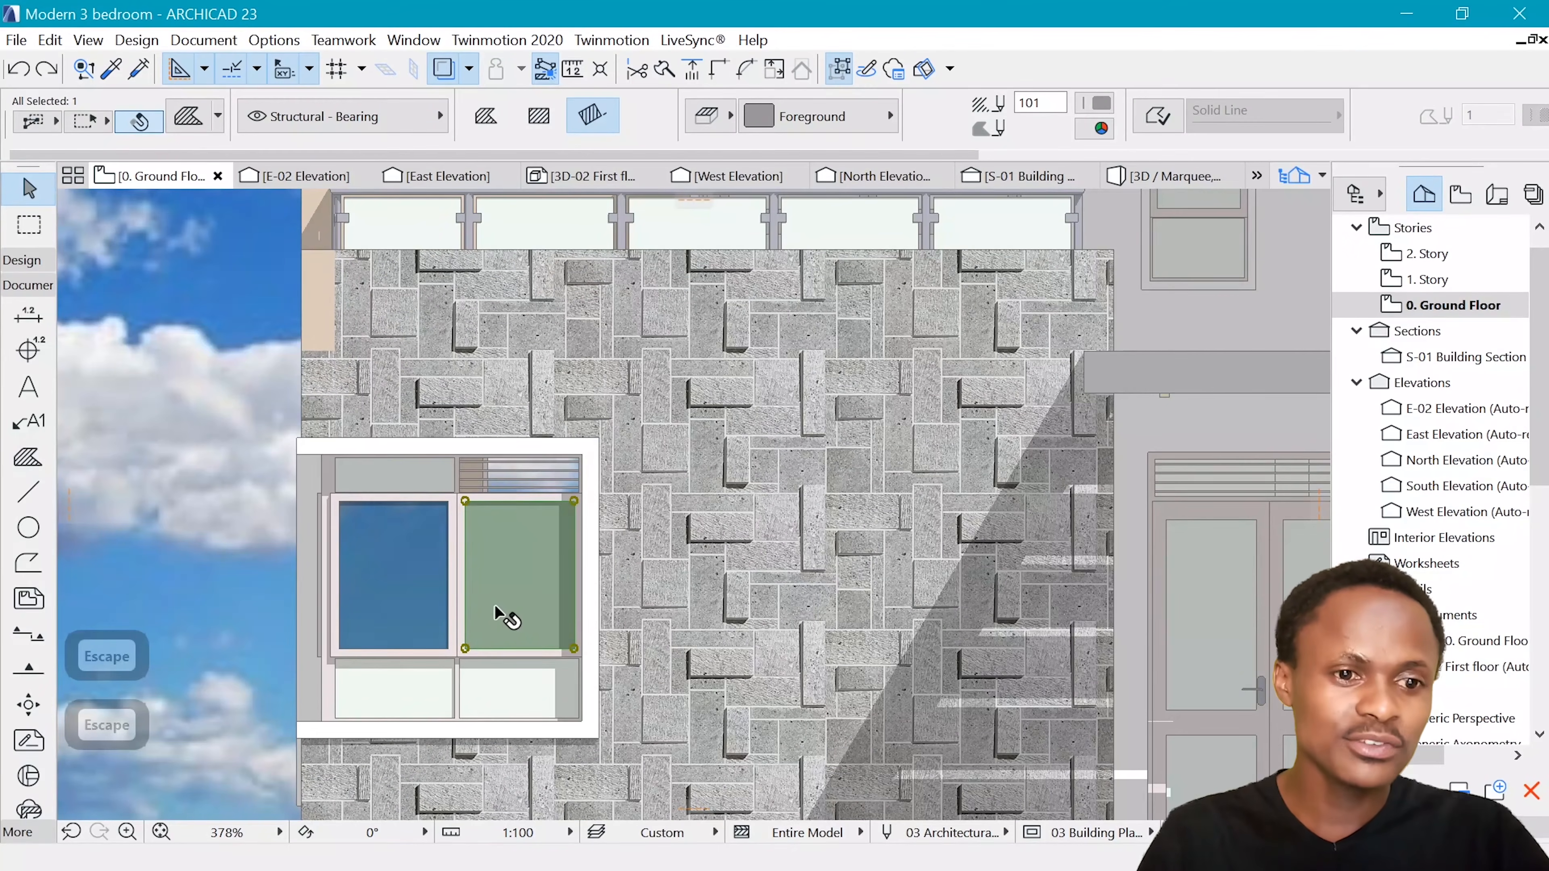
left_click(845, 122)
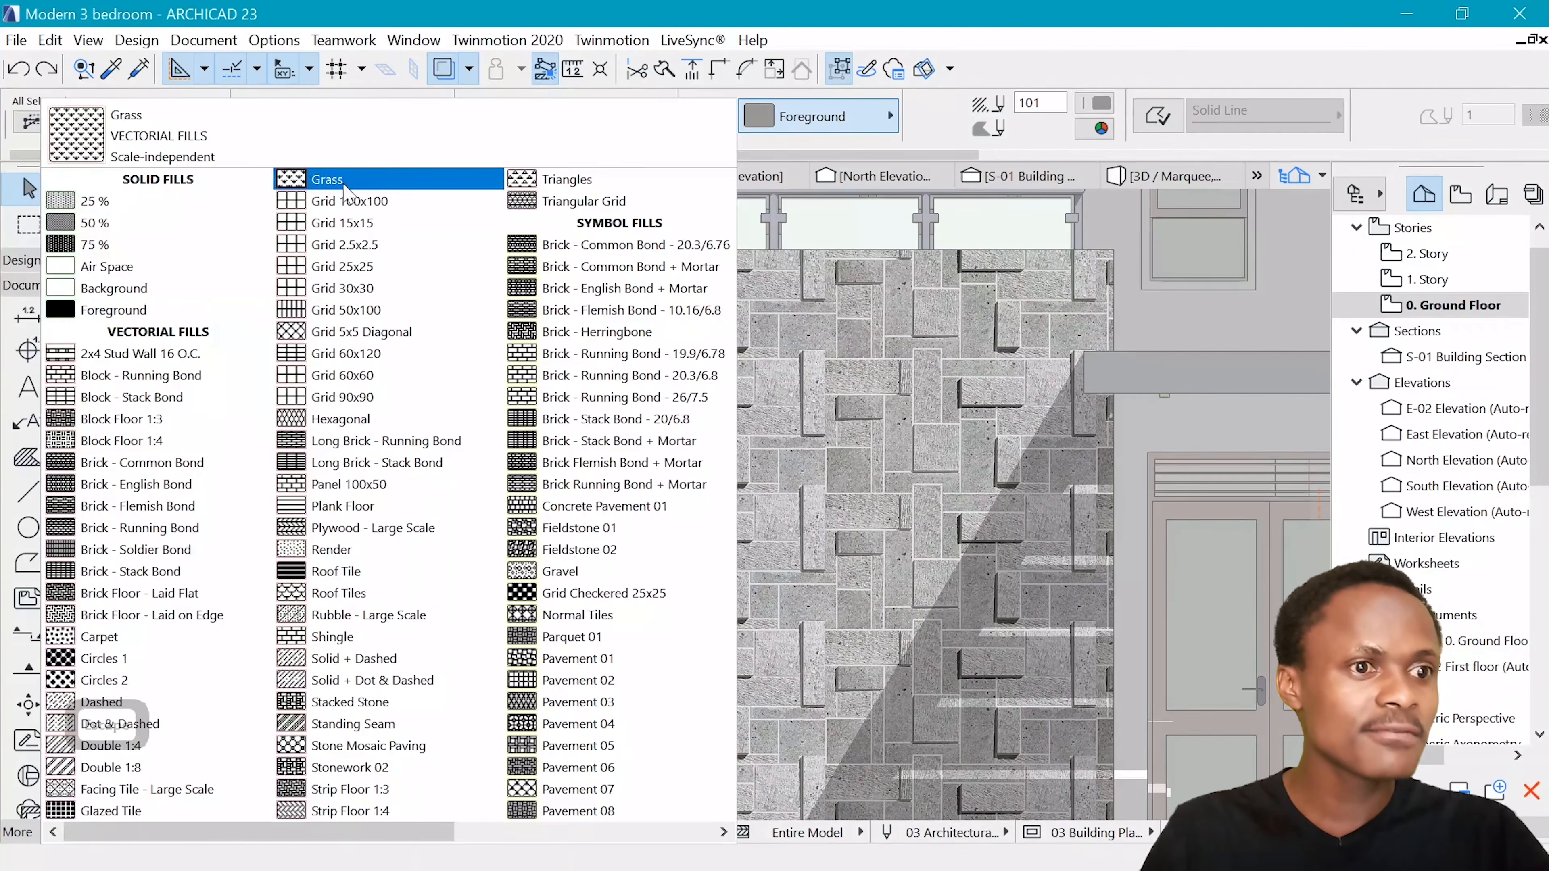
Give the selected right window pane a 25 % fill with foreground pen 1 and a transparent background, and deselect it
left_click(115, 202)
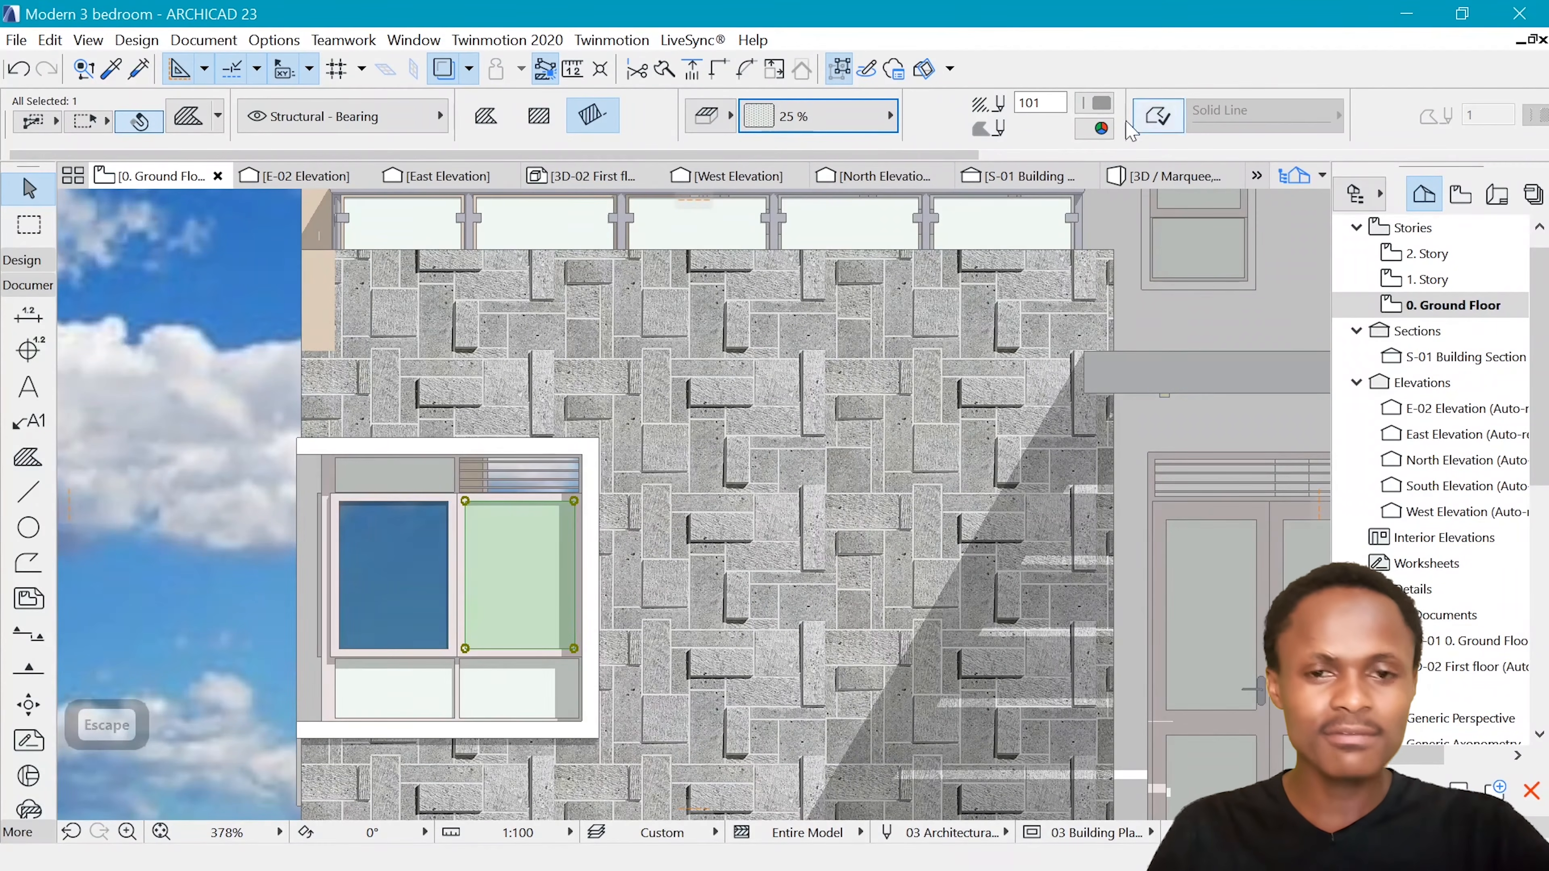
left_click(1097, 105)
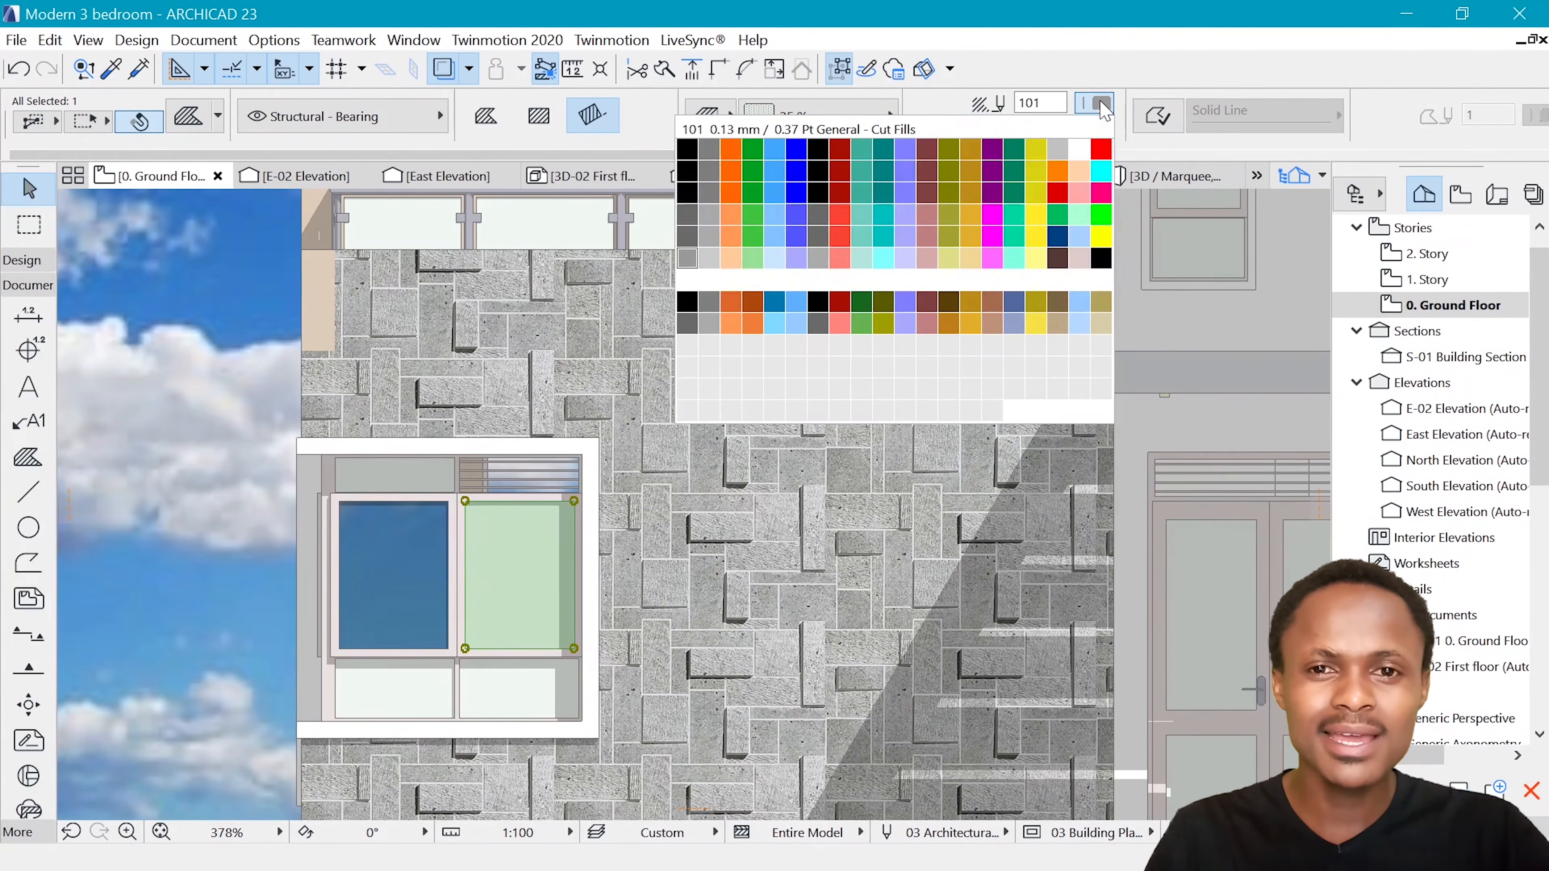
left_click(687, 149)
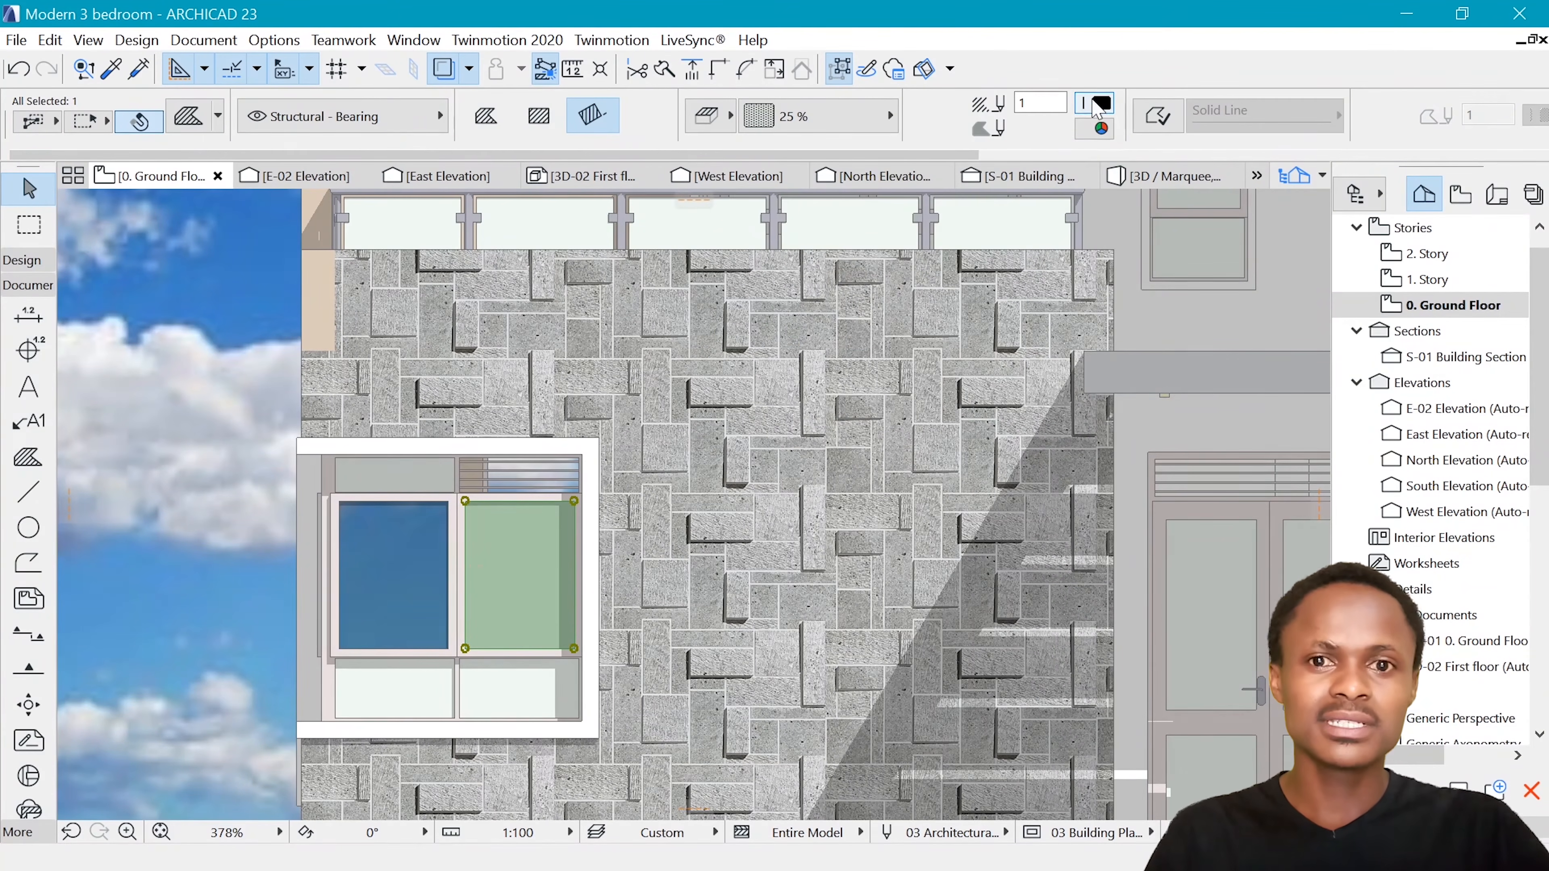
left_click(1104, 125)
left_click(983, 149)
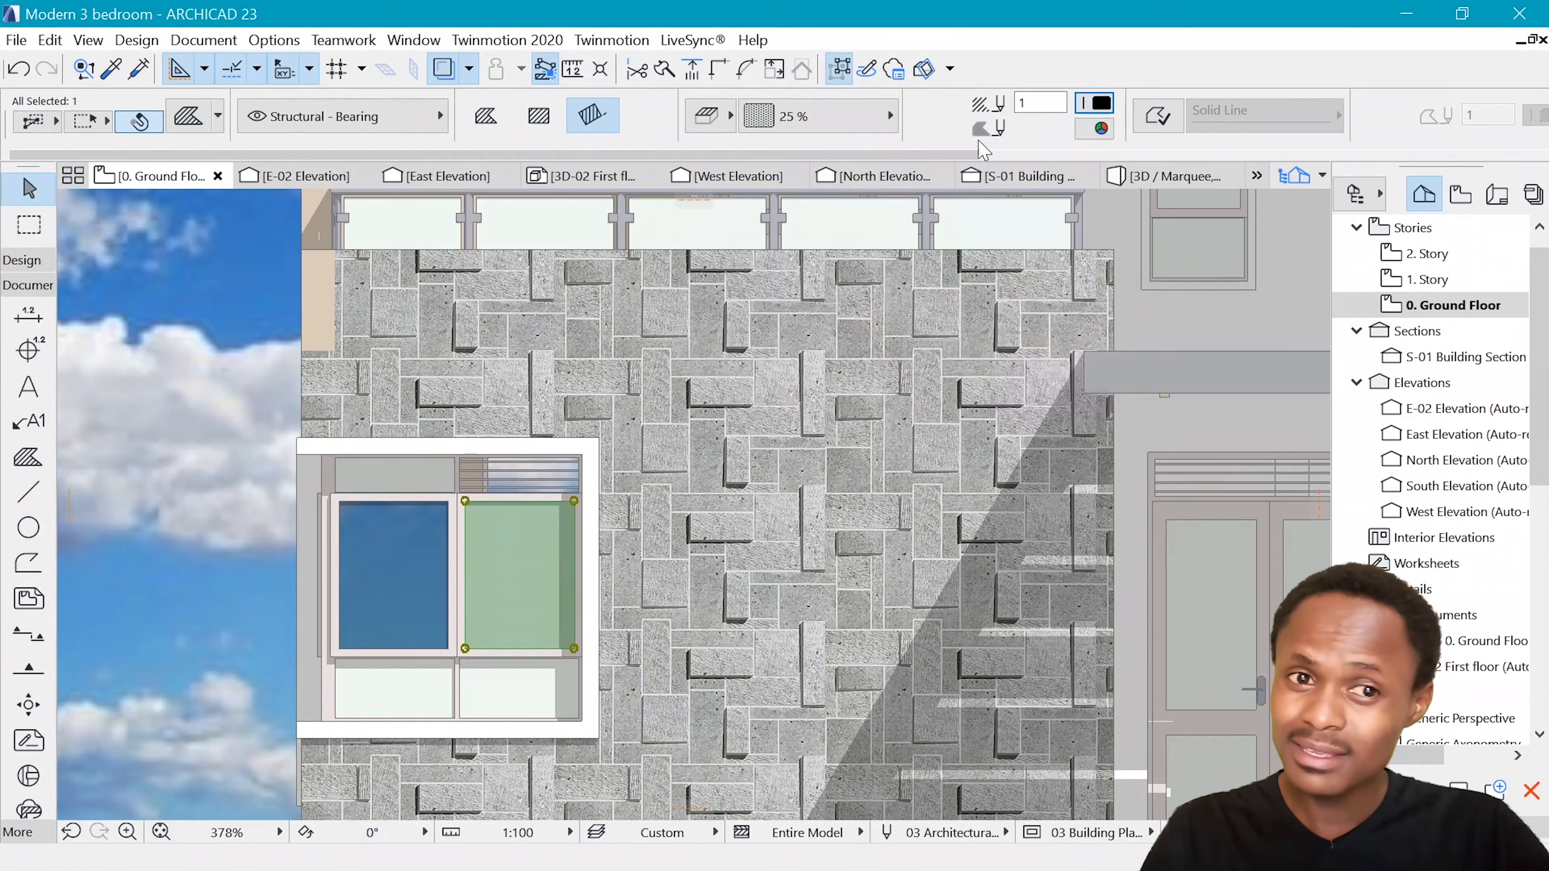
left_click(1101, 129)
left_click(1013, 435)
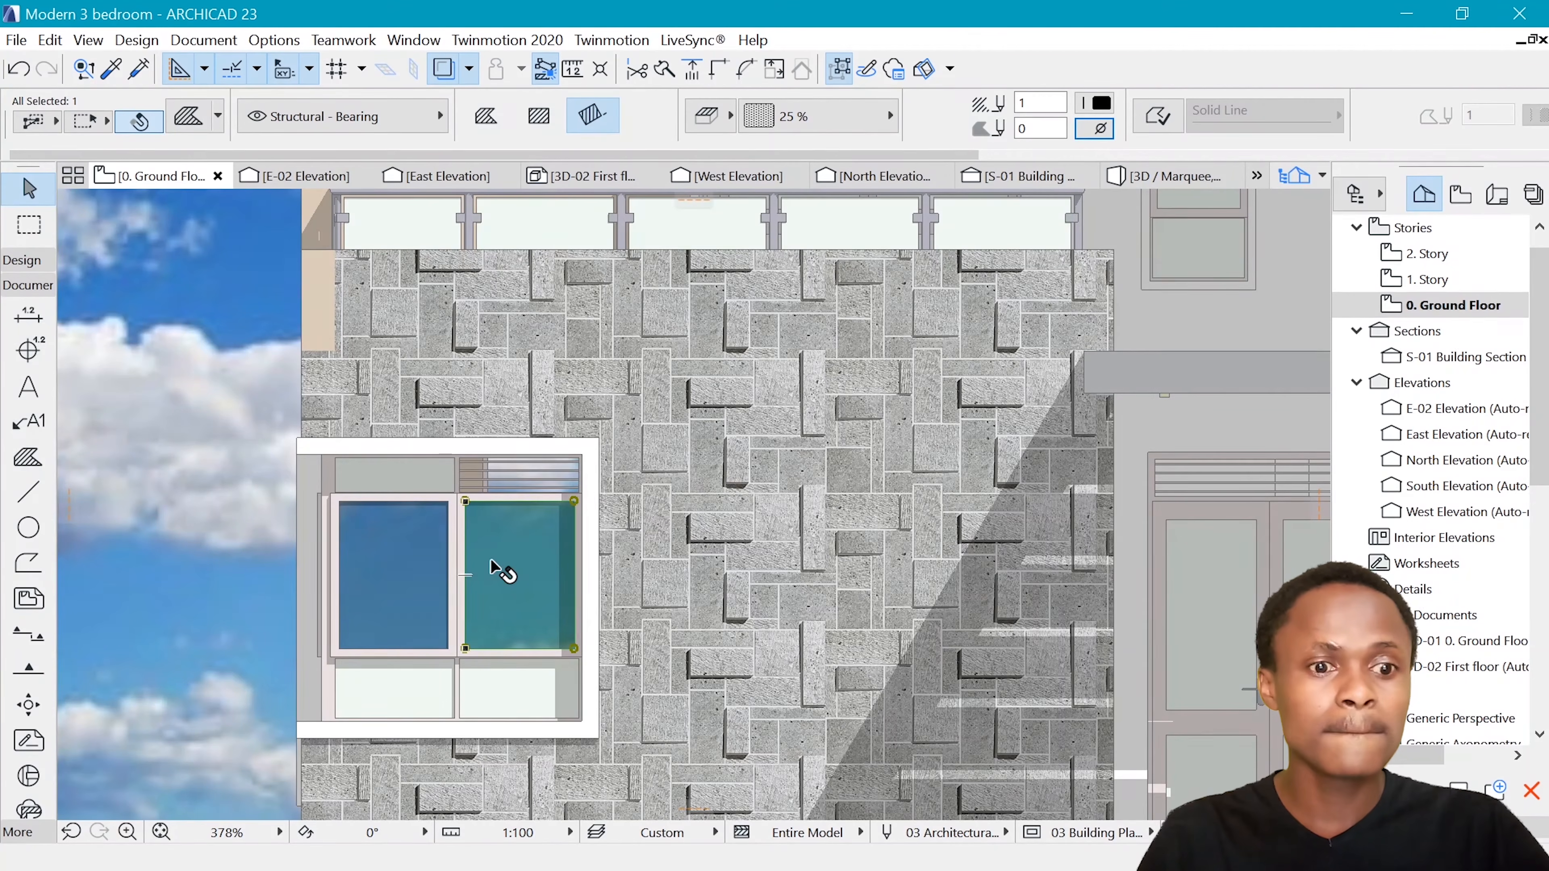
scroll(493, 566, "down", 5)
key("Escape")
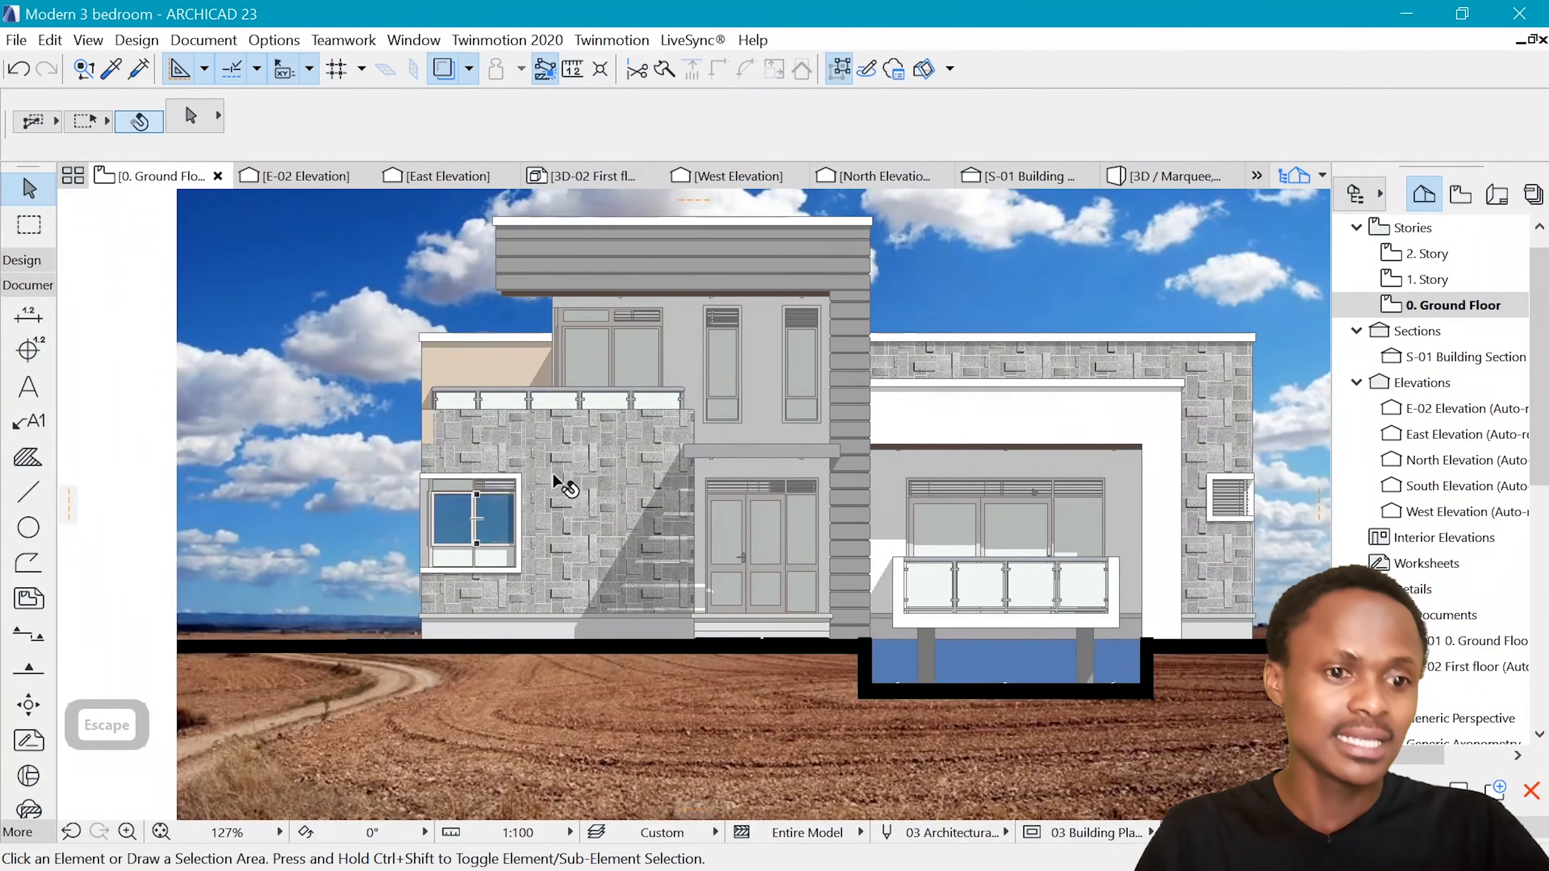
Set the fill of both tinted panes of the ground-floor window in the stone wall to 50 % and deselect them
scroll(609, 466, "down", 3)
scroll(514, 496, "up", 7)
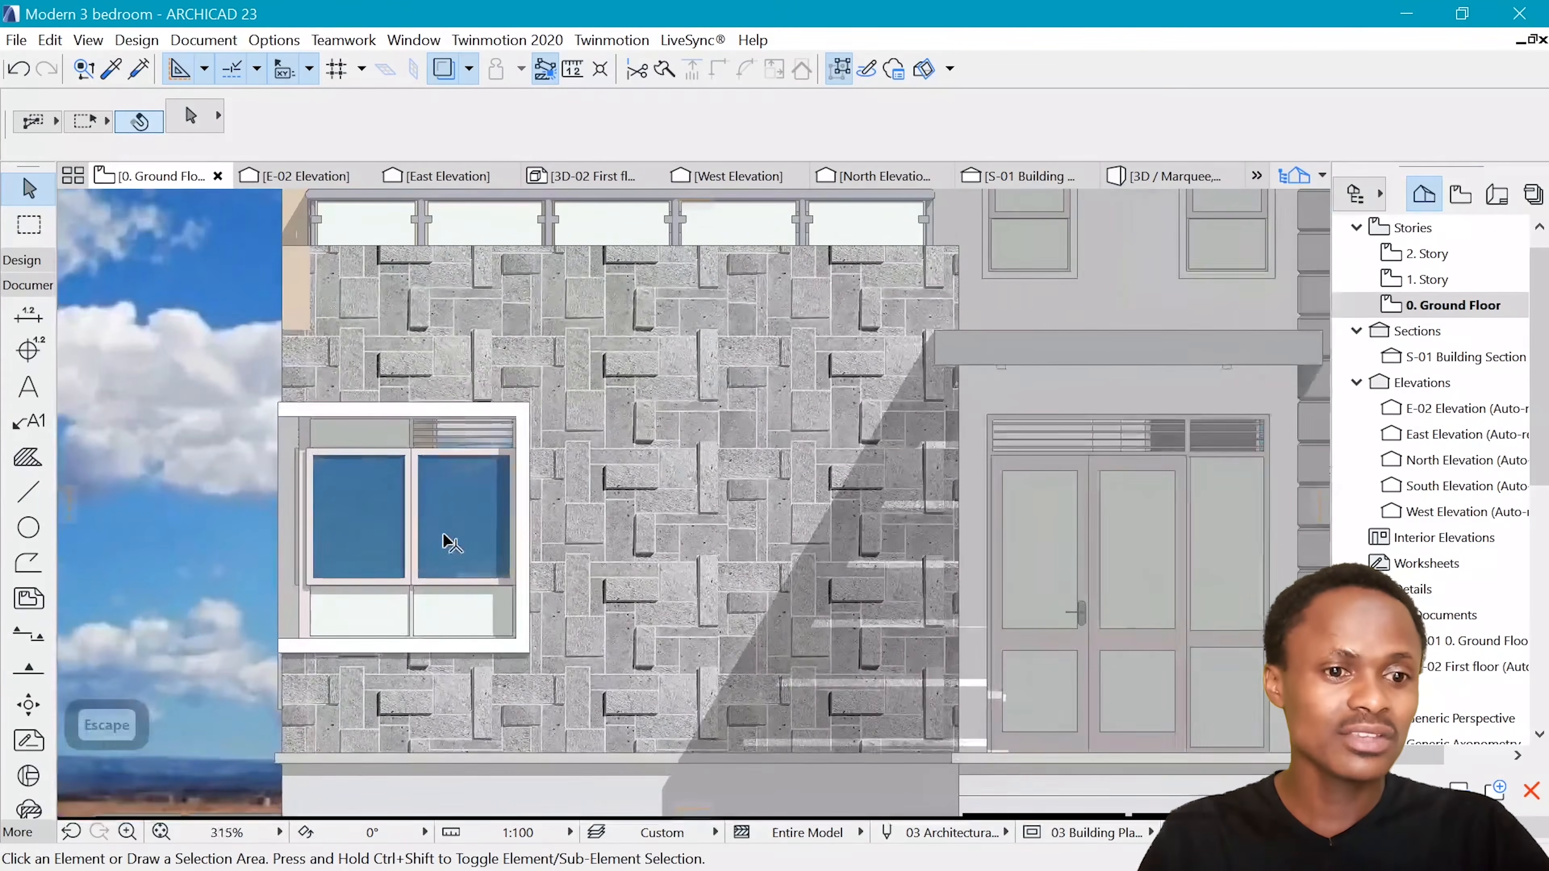
left_click(418, 524)
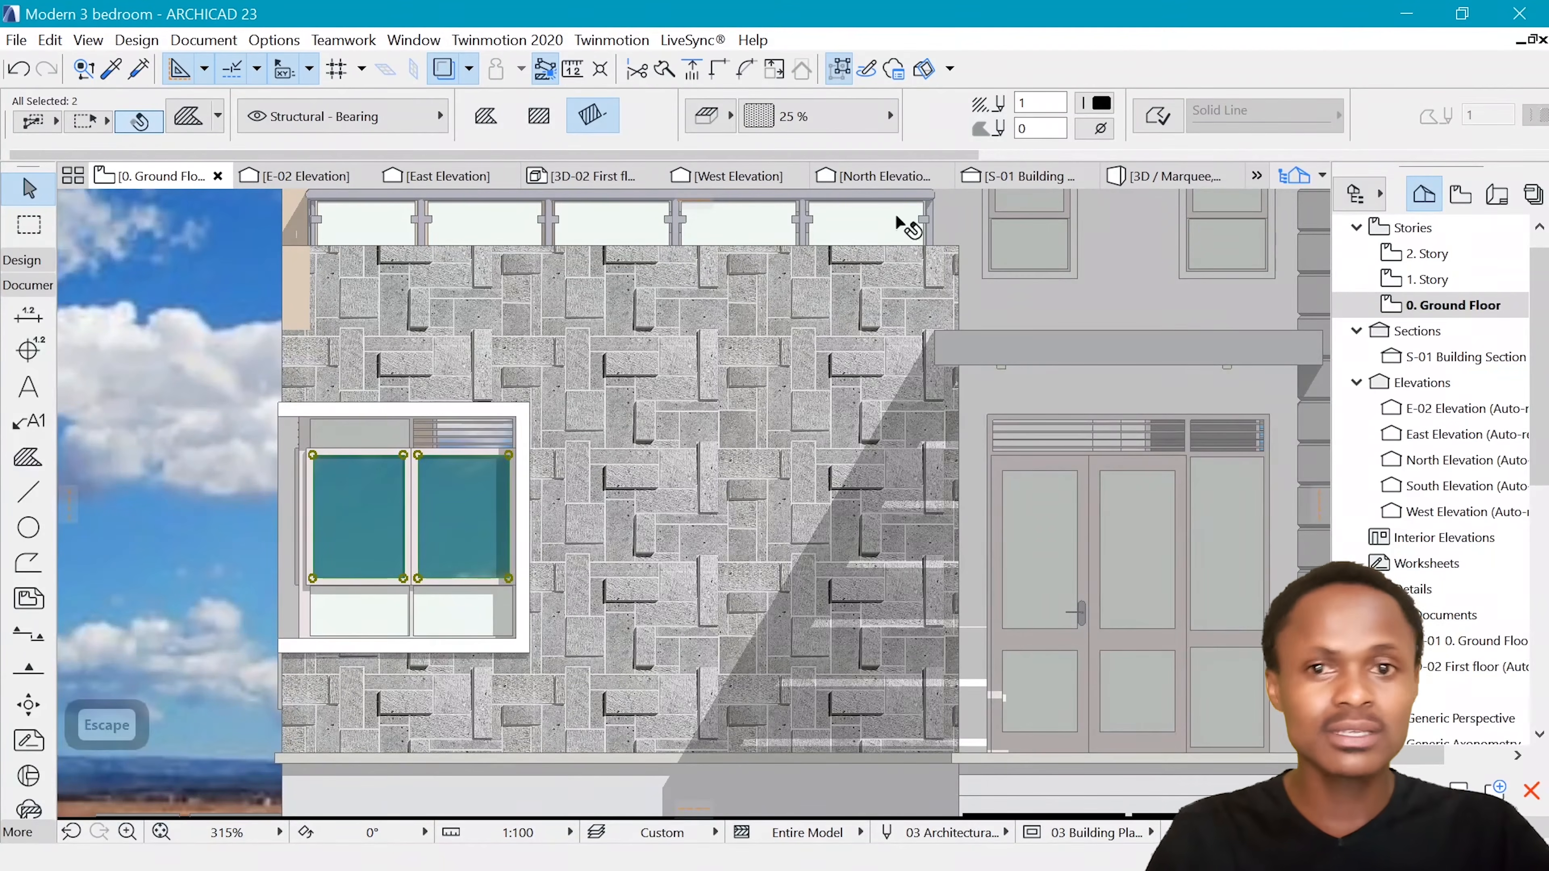
left_click(817, 115)
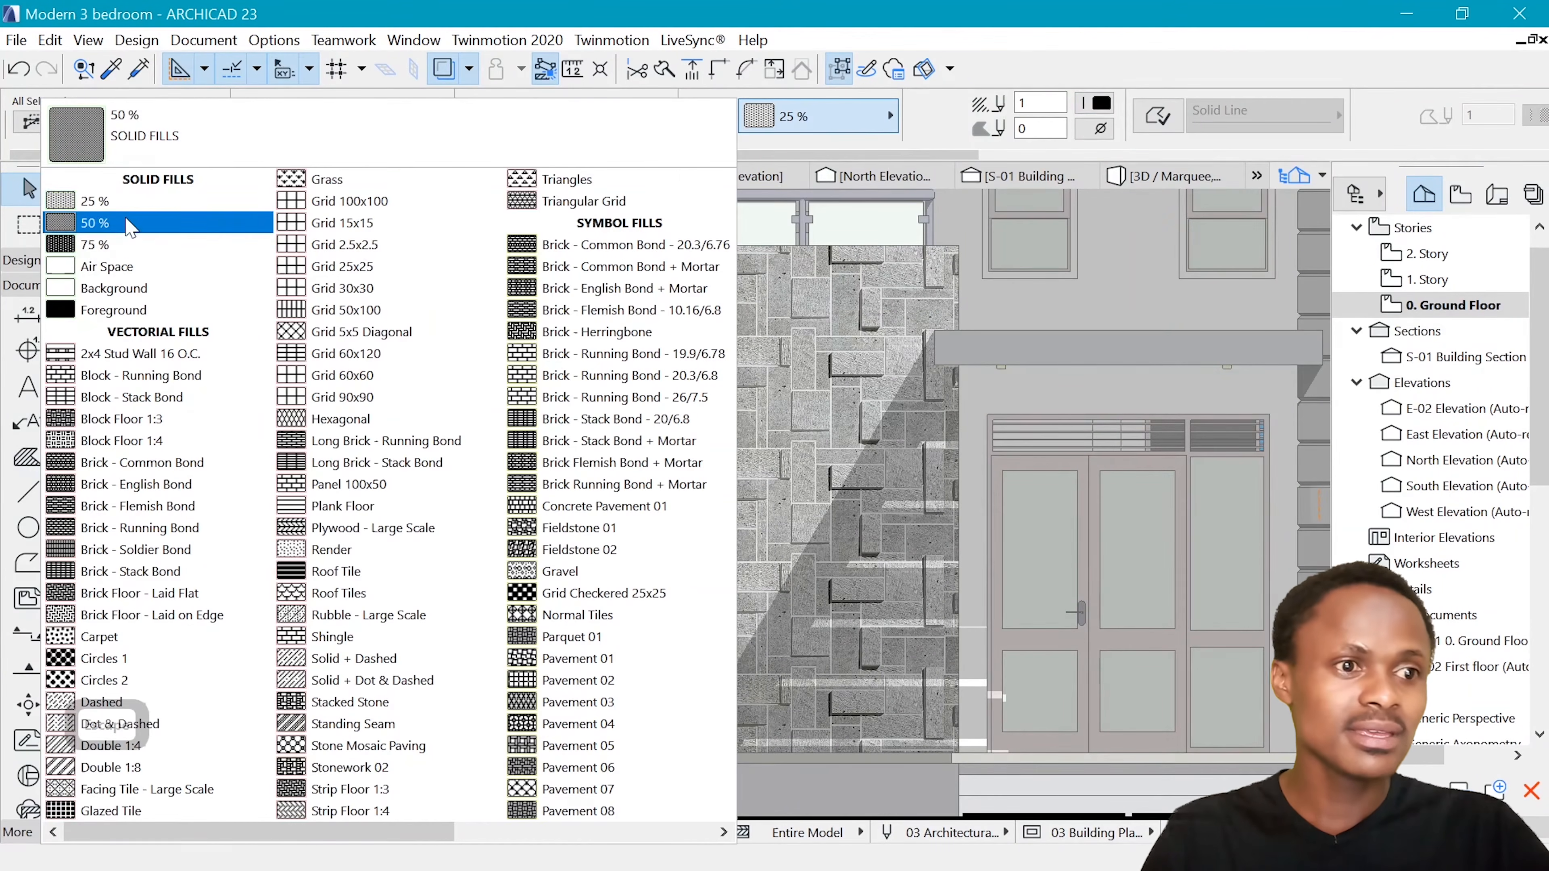
left_click(104, 218)
scroll(485, 549, "down", 4)
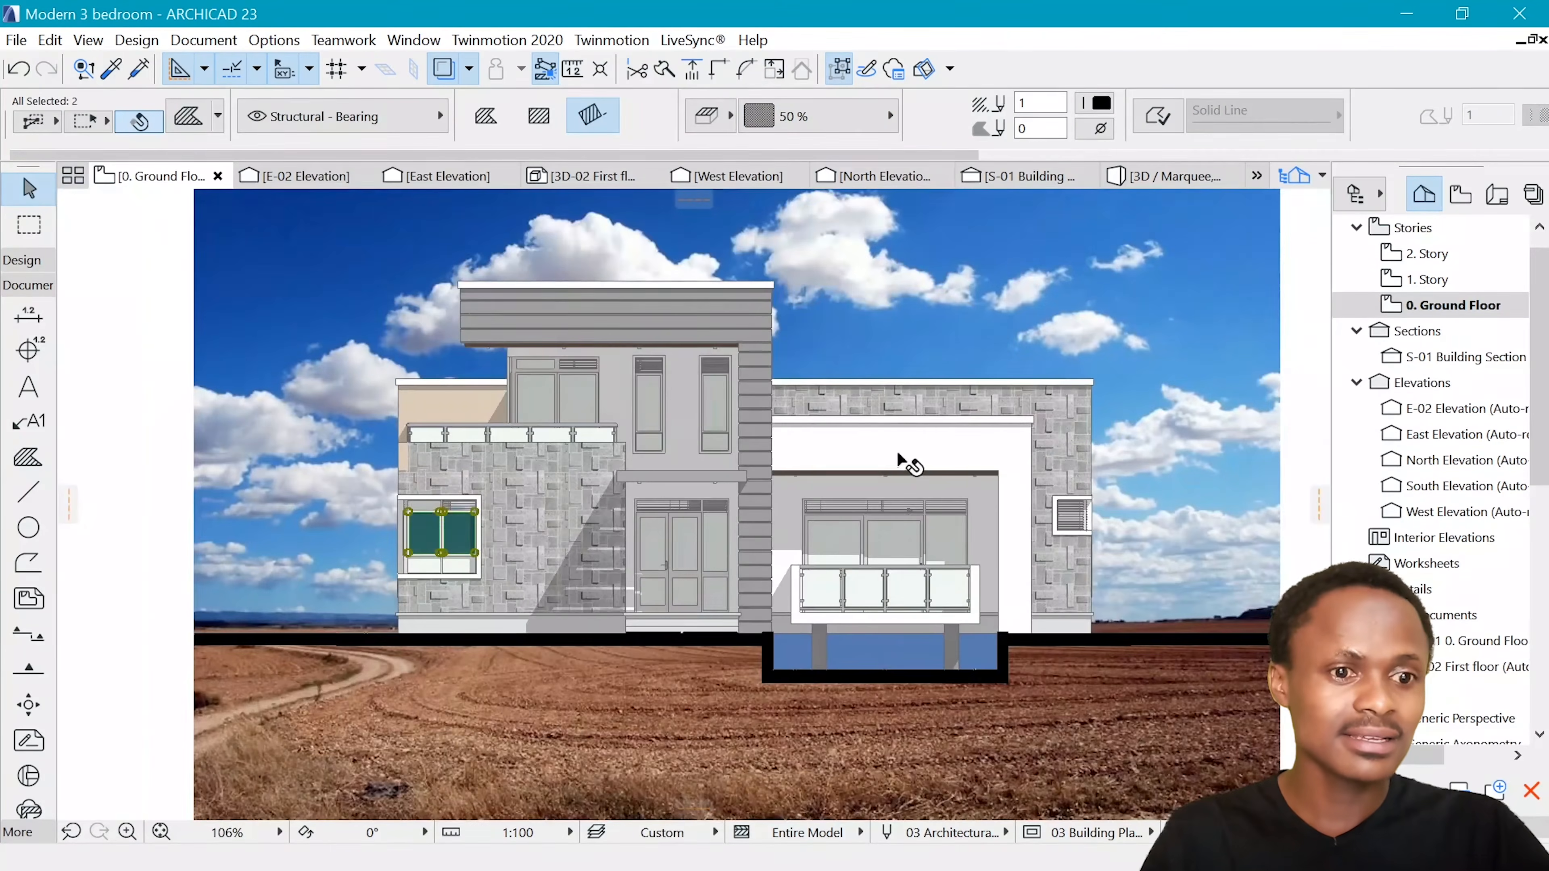
key("Escape")
scroll(320, 456, "down", 1)
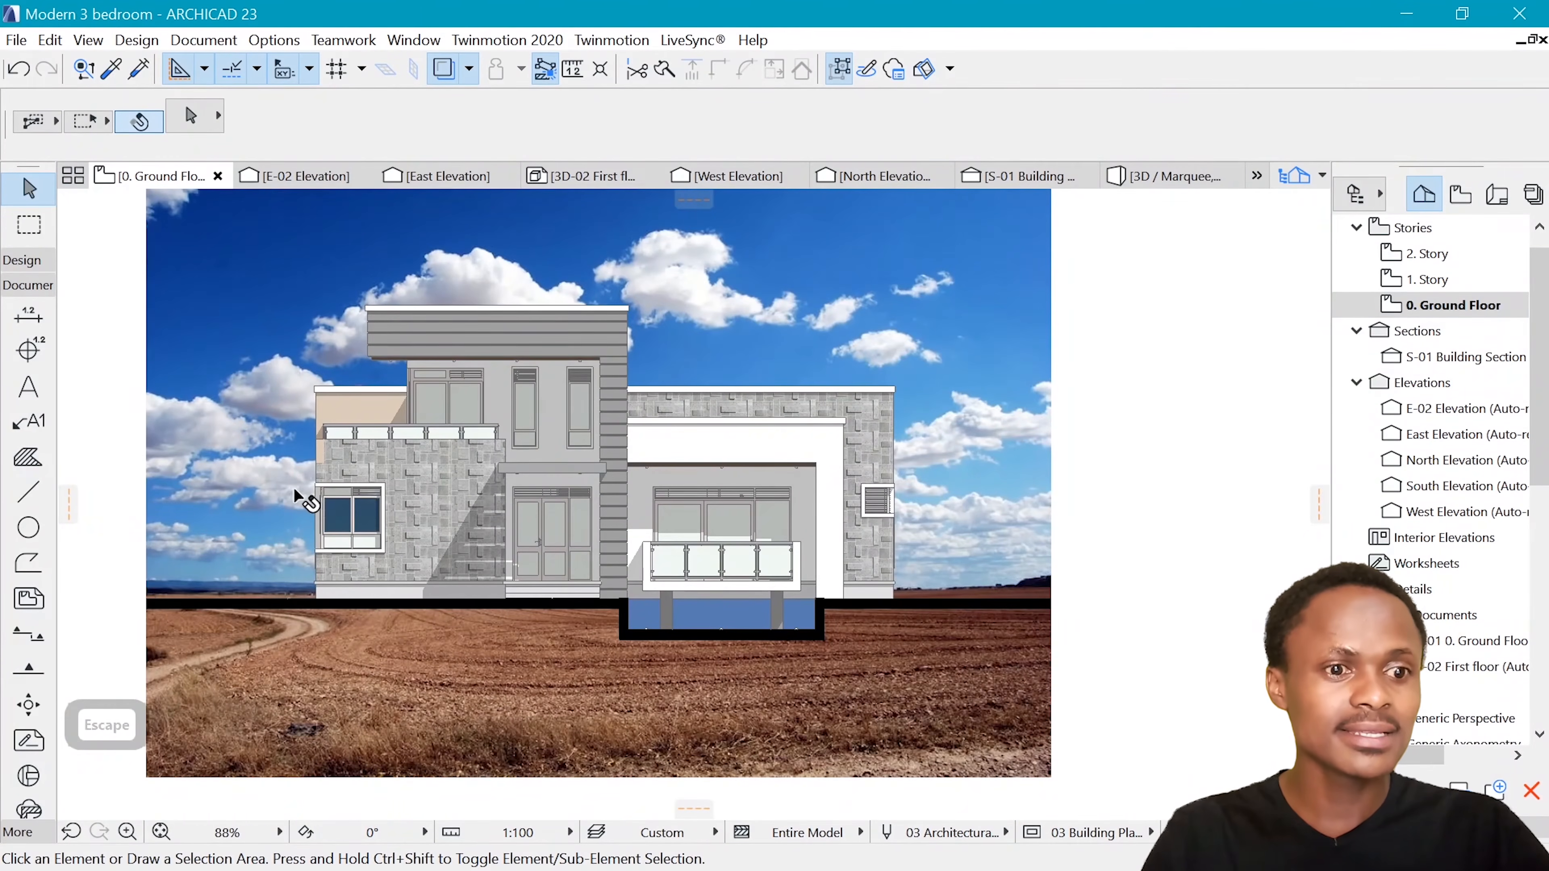
scroll(344, 516, "up", 3)
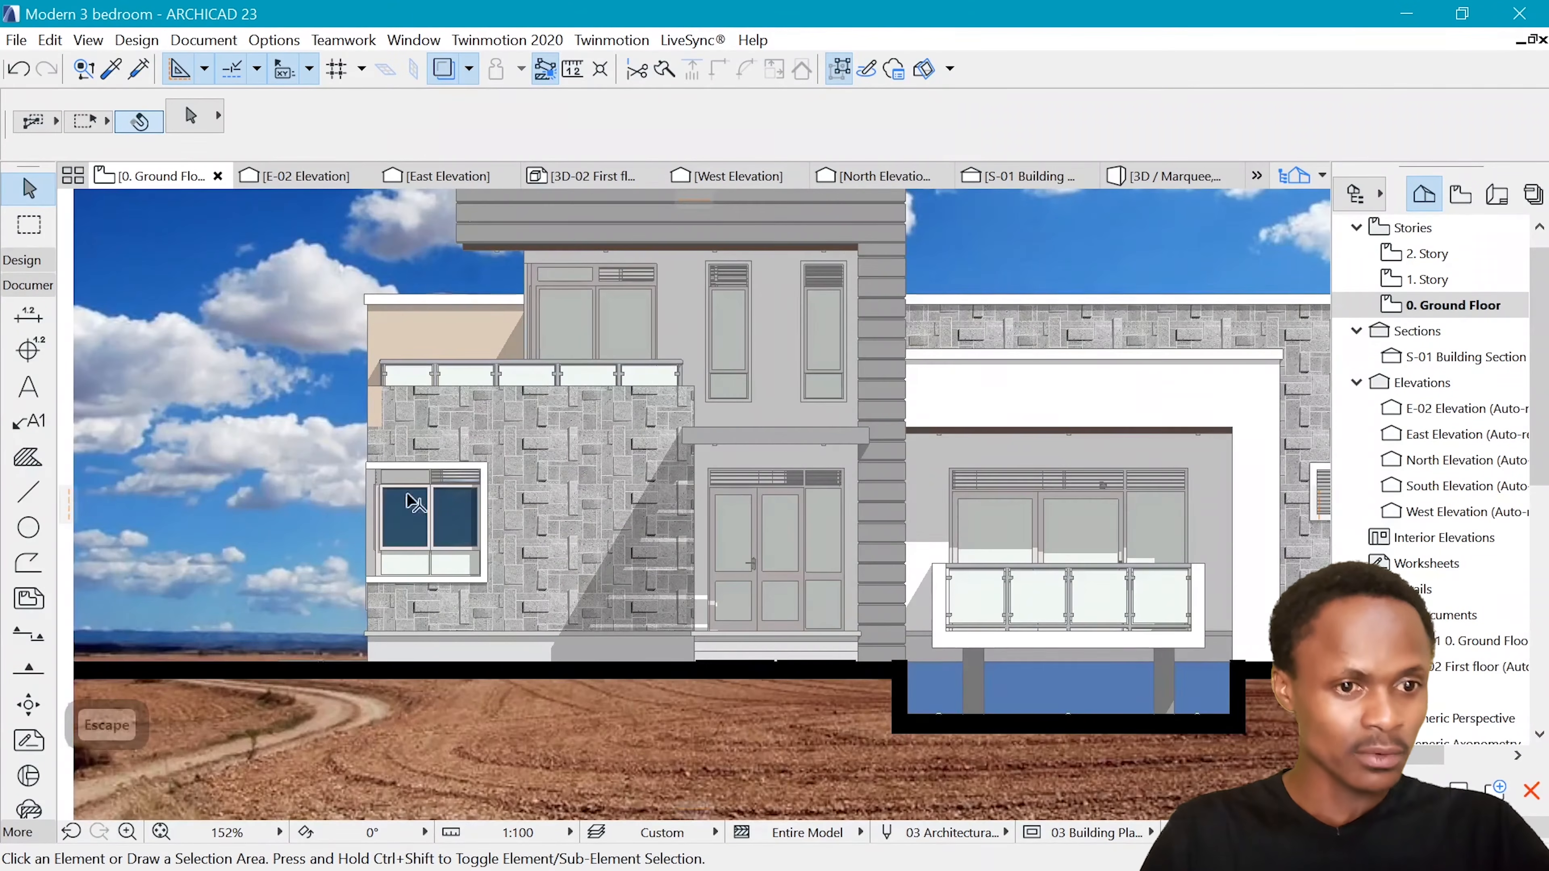
scroll(366, 532, "down", 3)
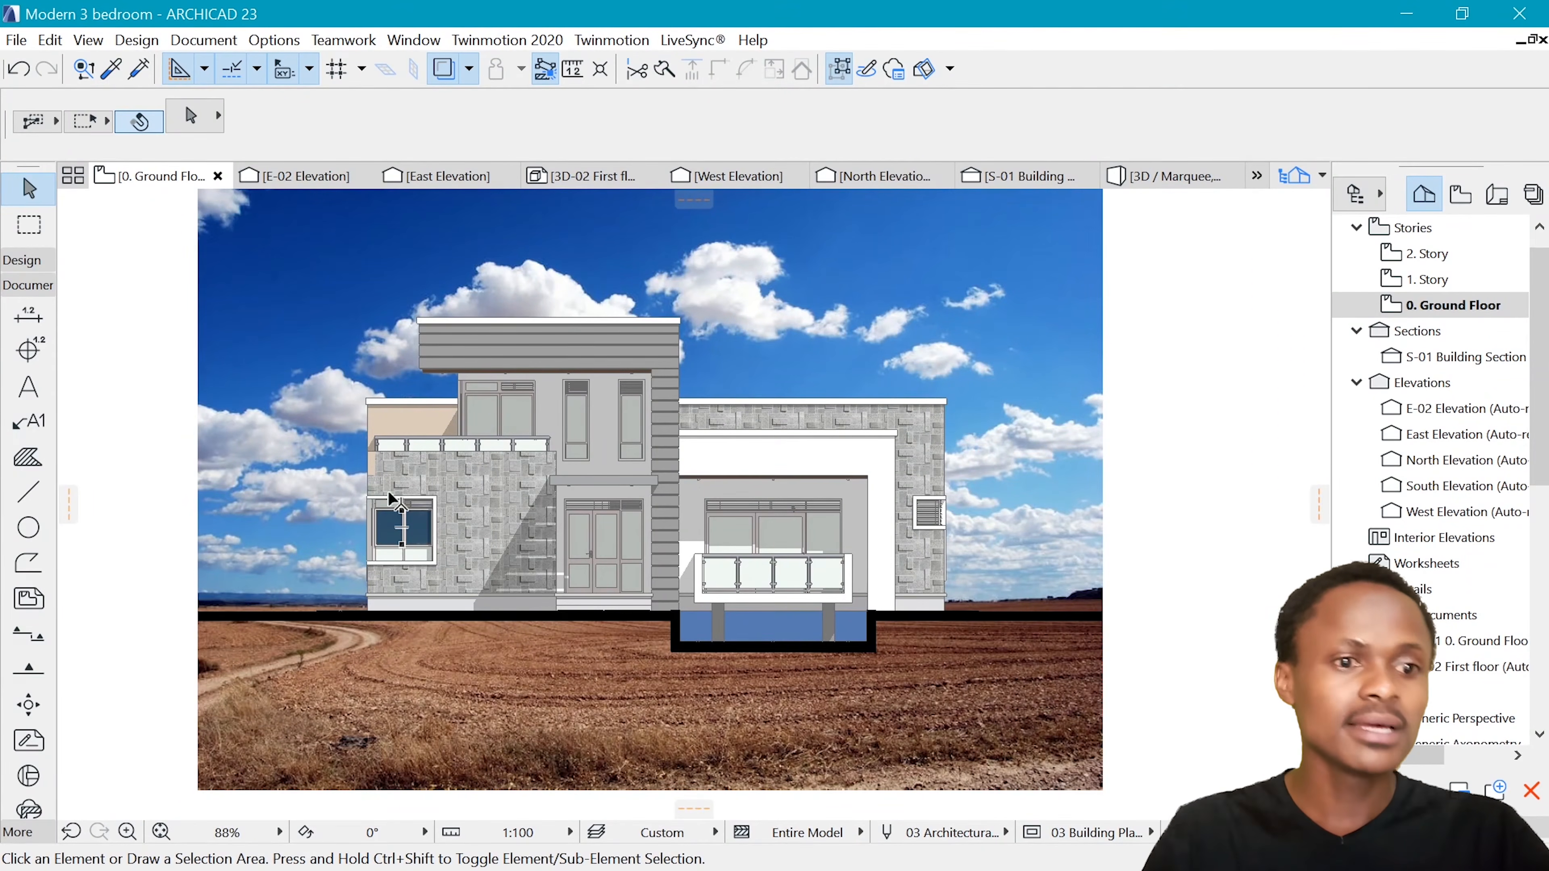
scroll(604, 456, "down", 1)
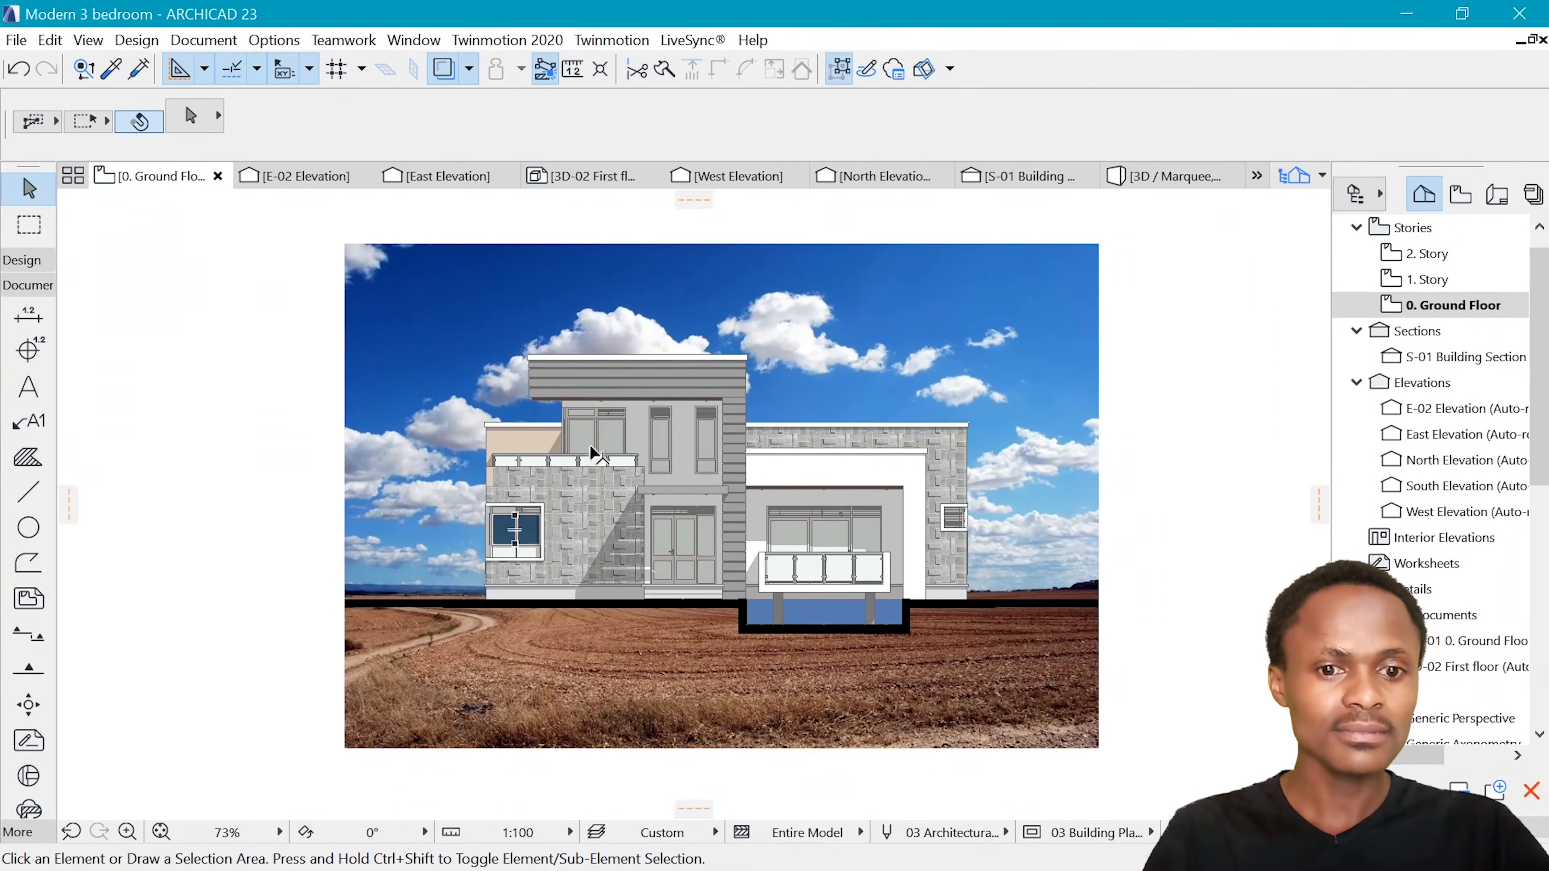
scroll(590, 450, "down", 1)
scroll(712, 484, "up", 1)
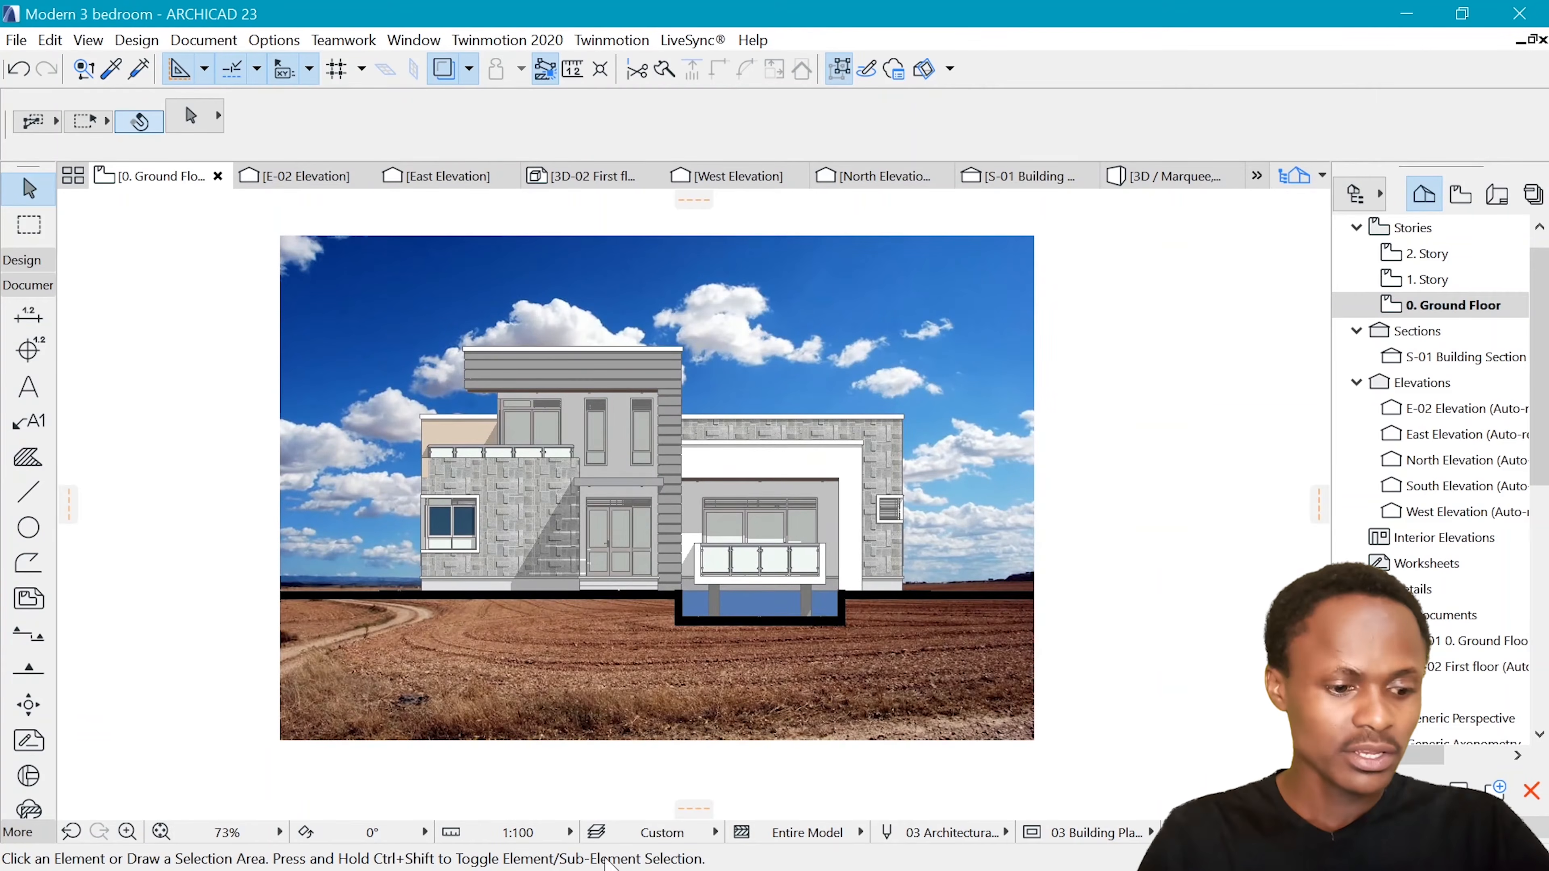
Switch to the background folder in File Explorer and bring the Ground level 1 image into the ARCHICAD drawing below the house
left_click(607, 859)
left_click_drag(1376, 526, 348, 668)
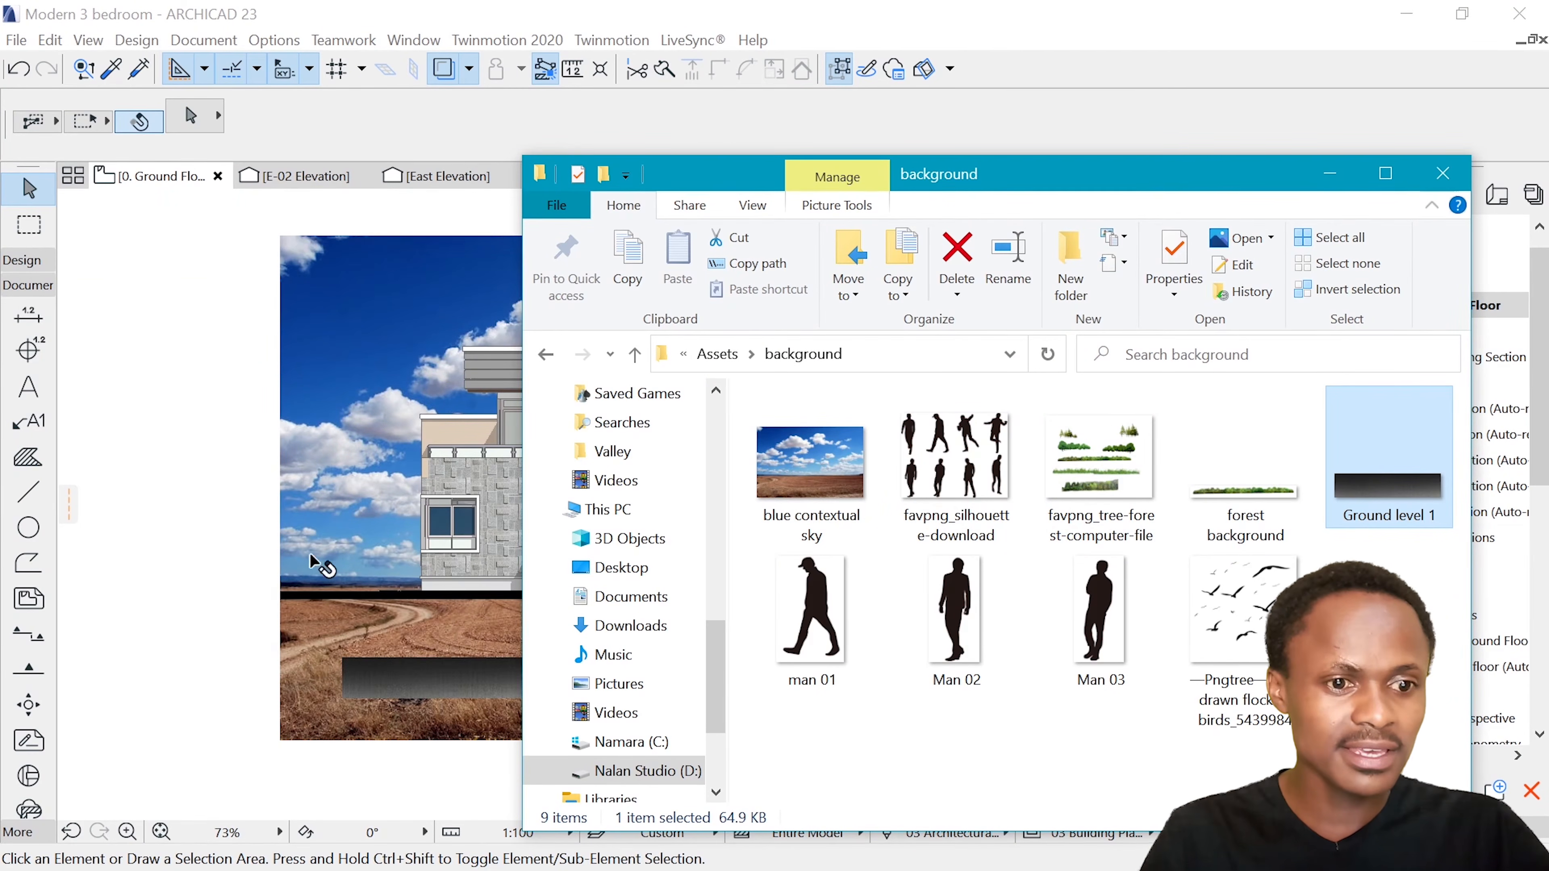
scroll(324, 601, "down", 4)
left_click(1331, 186)
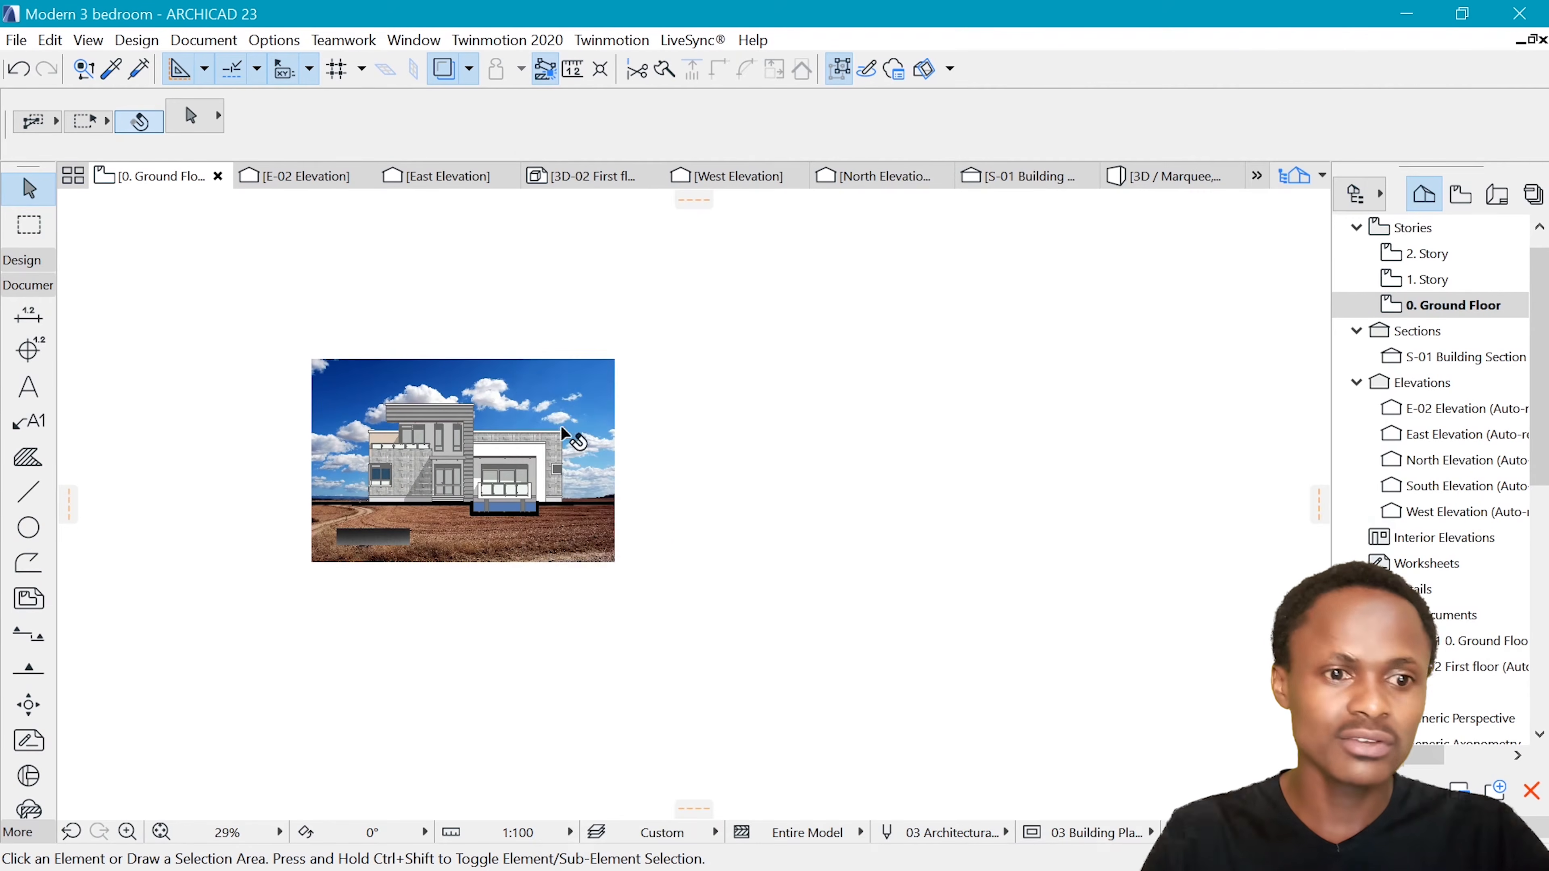
Move the ground image so its upper right corner meets the right edge of the sky image at ground level
scroll(391, 543, "up", 3)
left_click(378, 546)
key("ctrl+d")
left_click(378, 540)
scroll(640, 488, "up", 3)
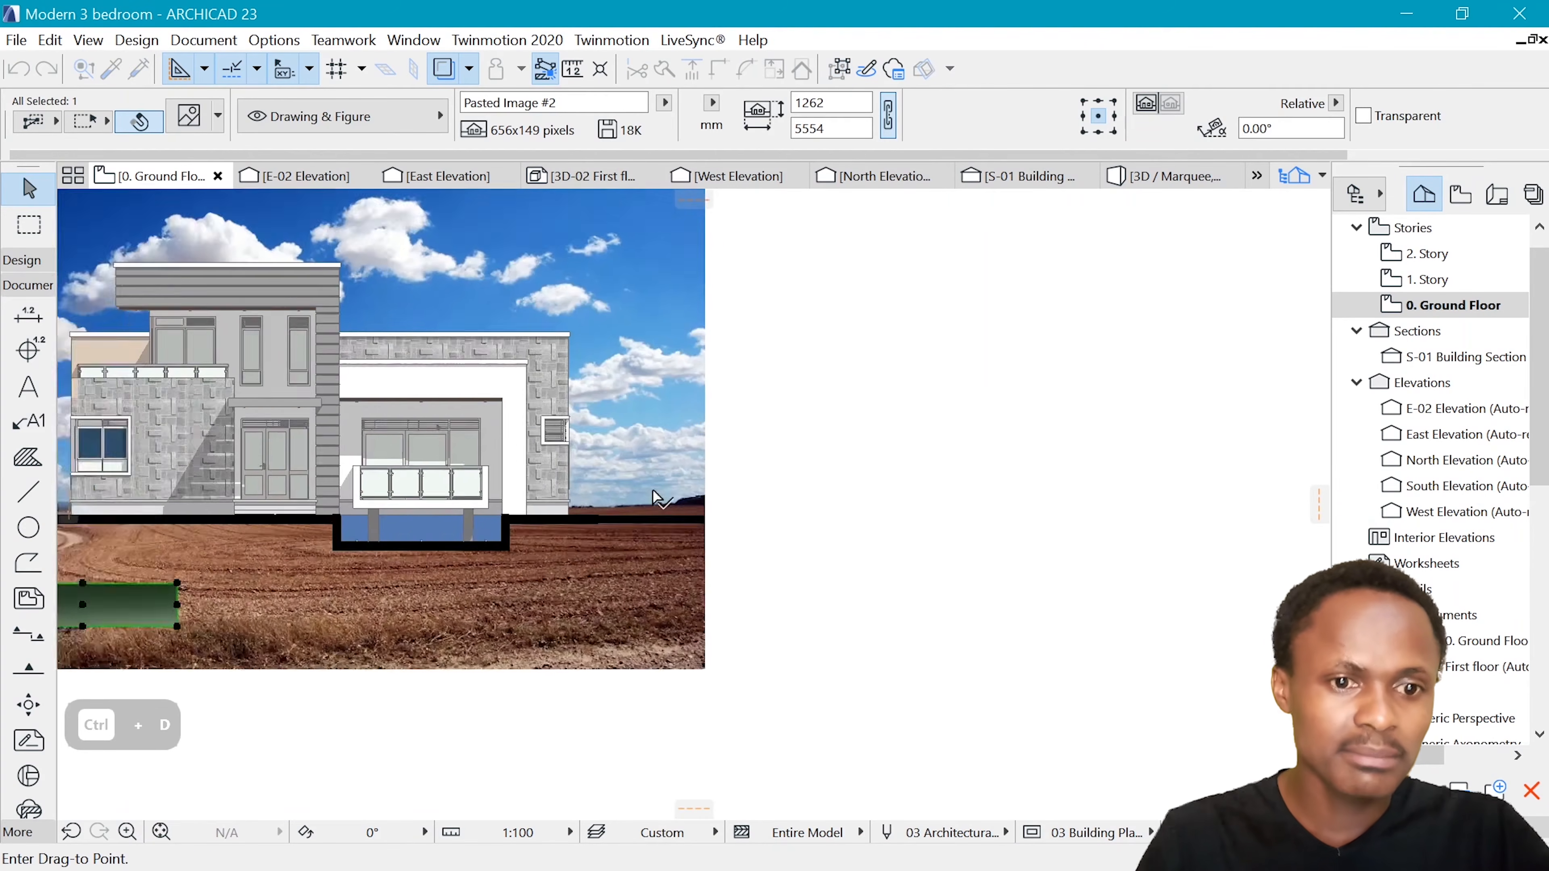
left_click(717, 522)
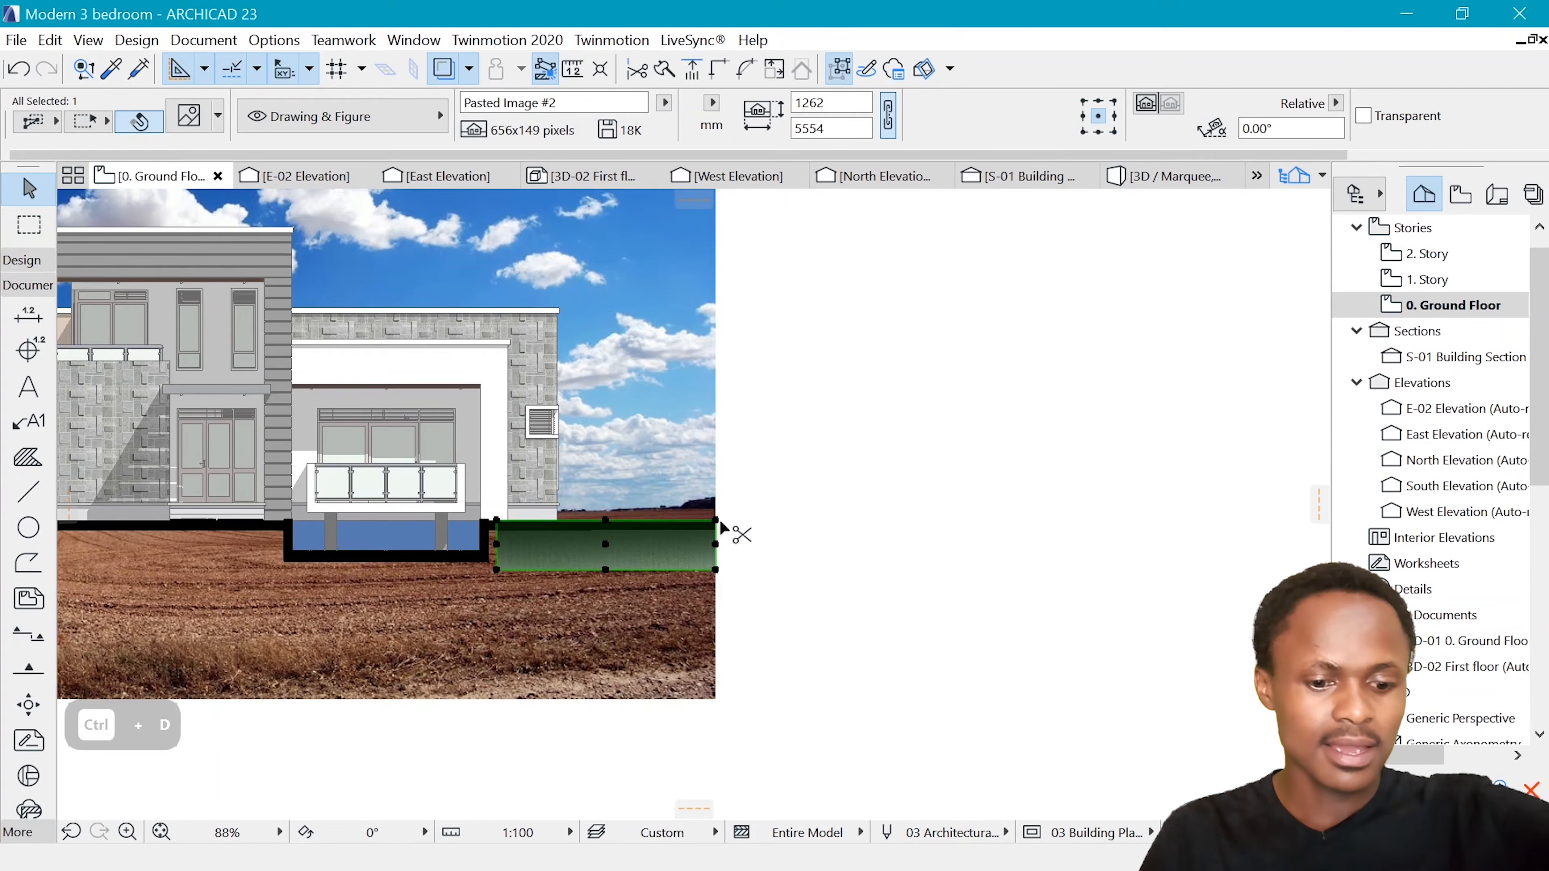
Resize the ground image from its upper right corner to span the full width of the sky image and deselect it
key("ctrl+k")
left_click(857, 517)
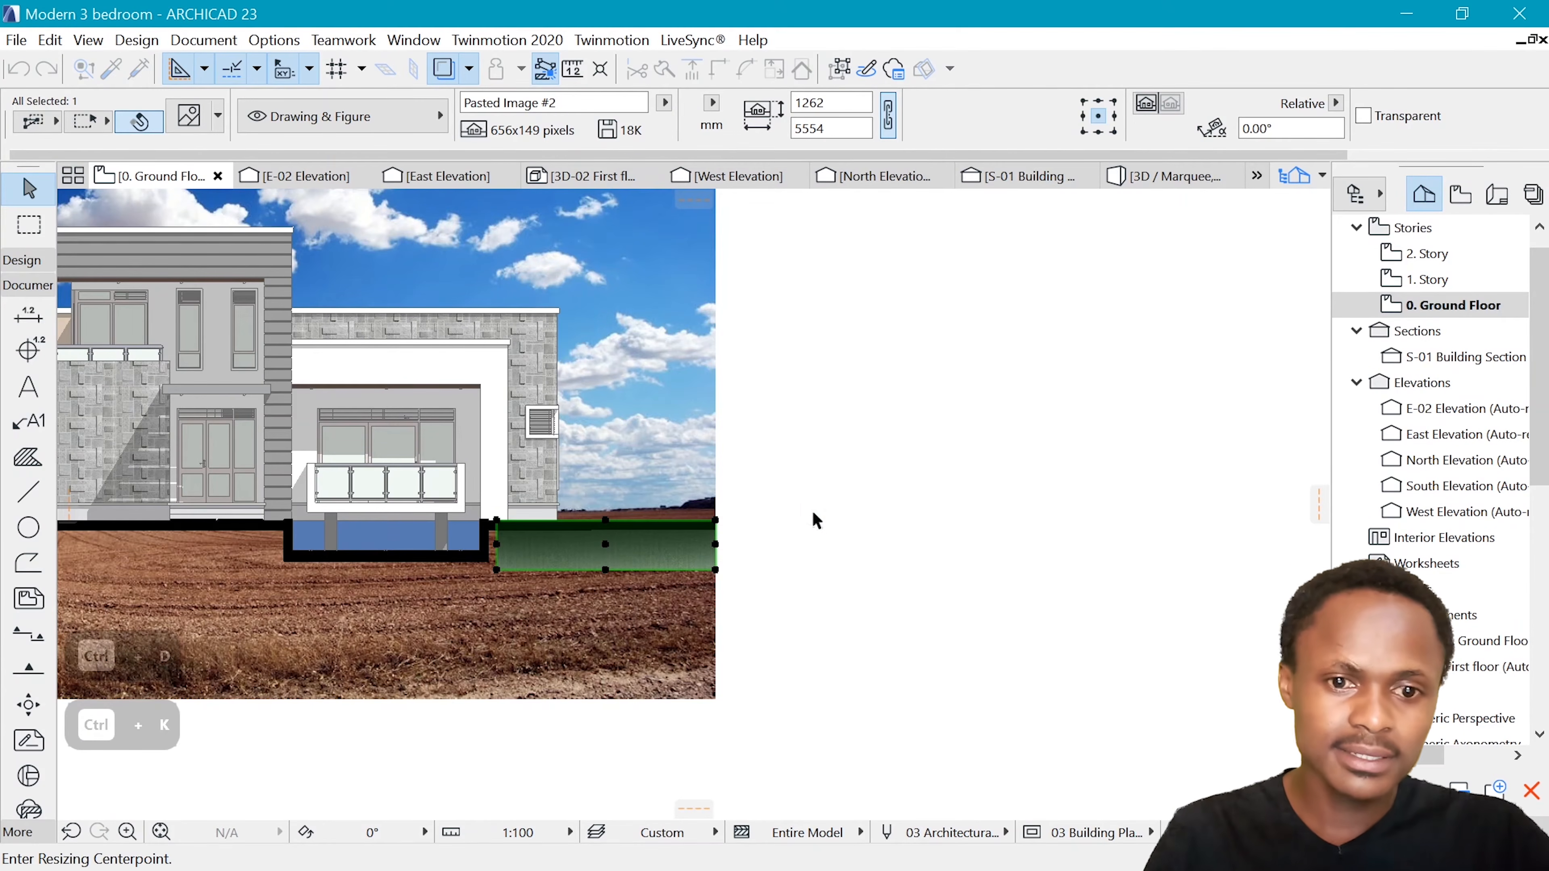
left_click(715, 521)
left_click(496, 520)
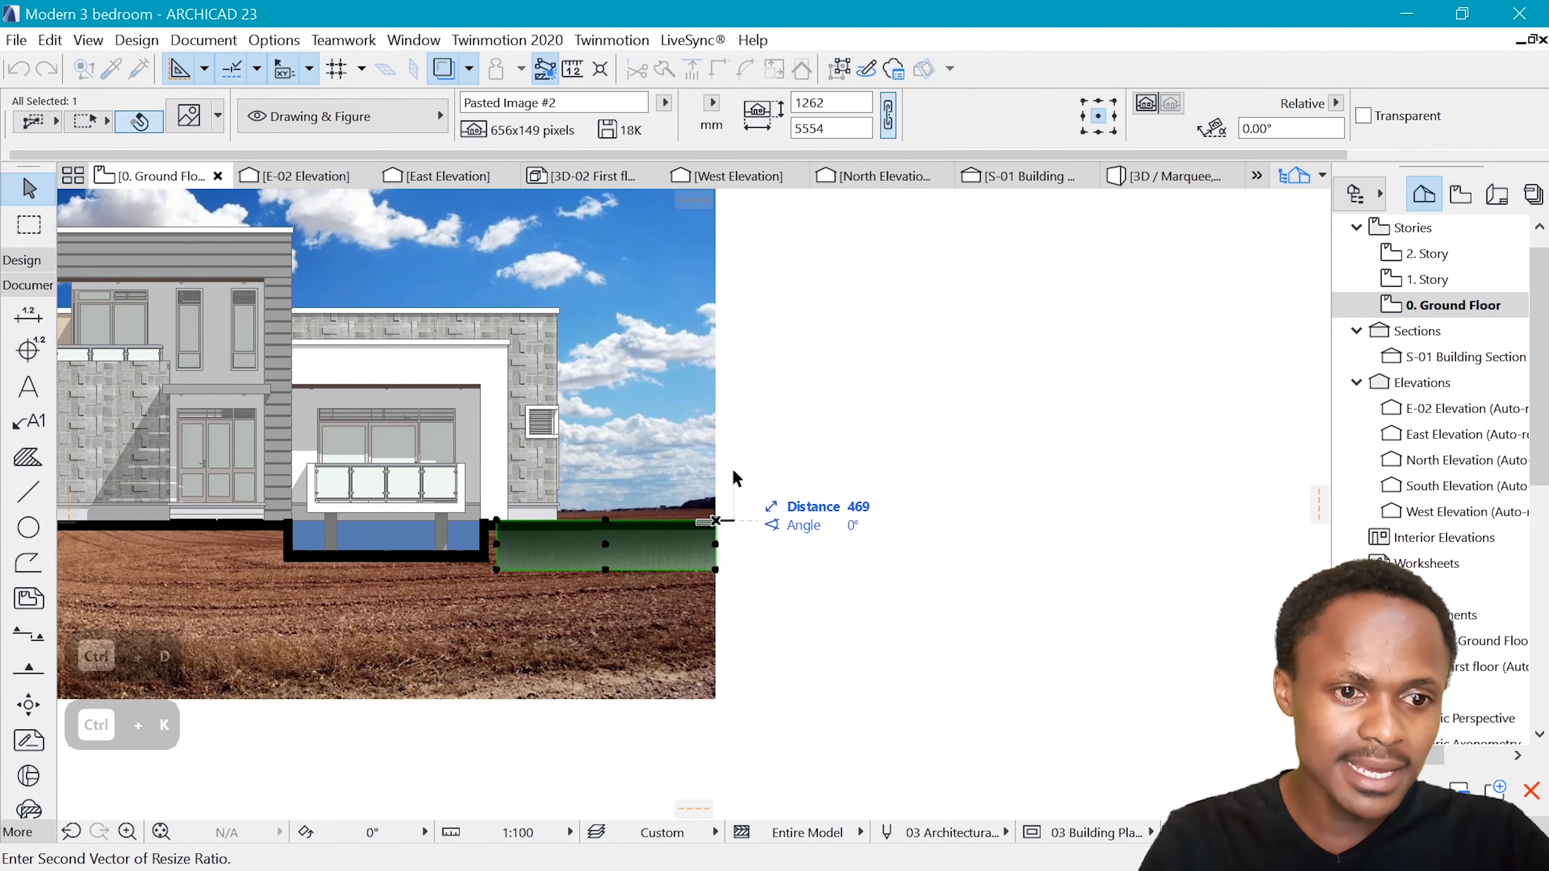
scroll(733, 468, "down", 3)
left_click(289, 495)
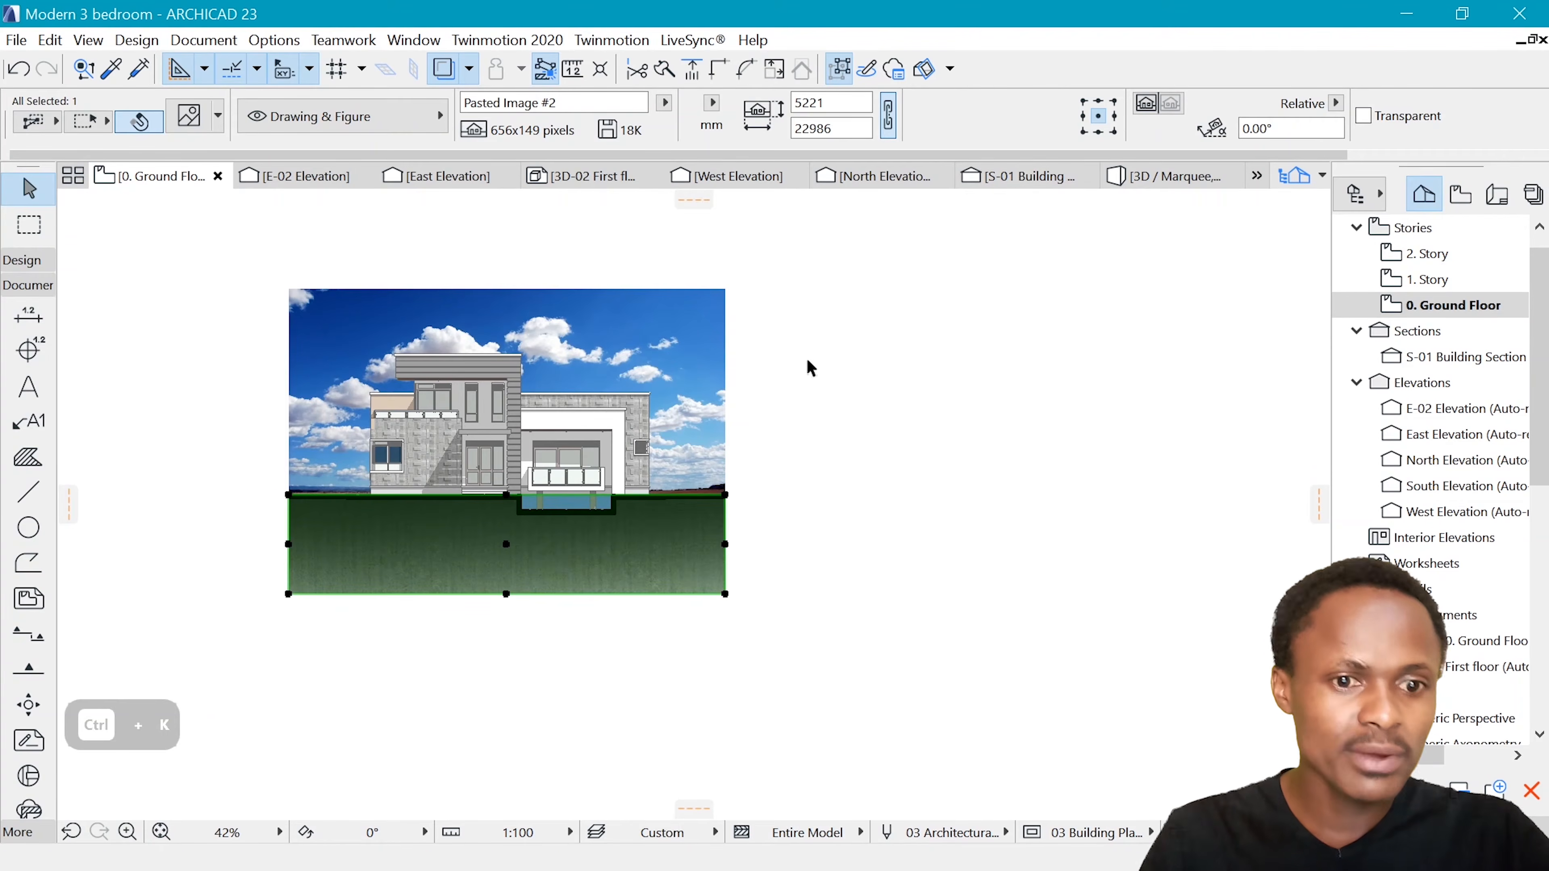
key("Escape")
Select the four glass panels of the ground-floor balcony railing and set their fill to 50 %
scroll(590, 409, "up", 3)
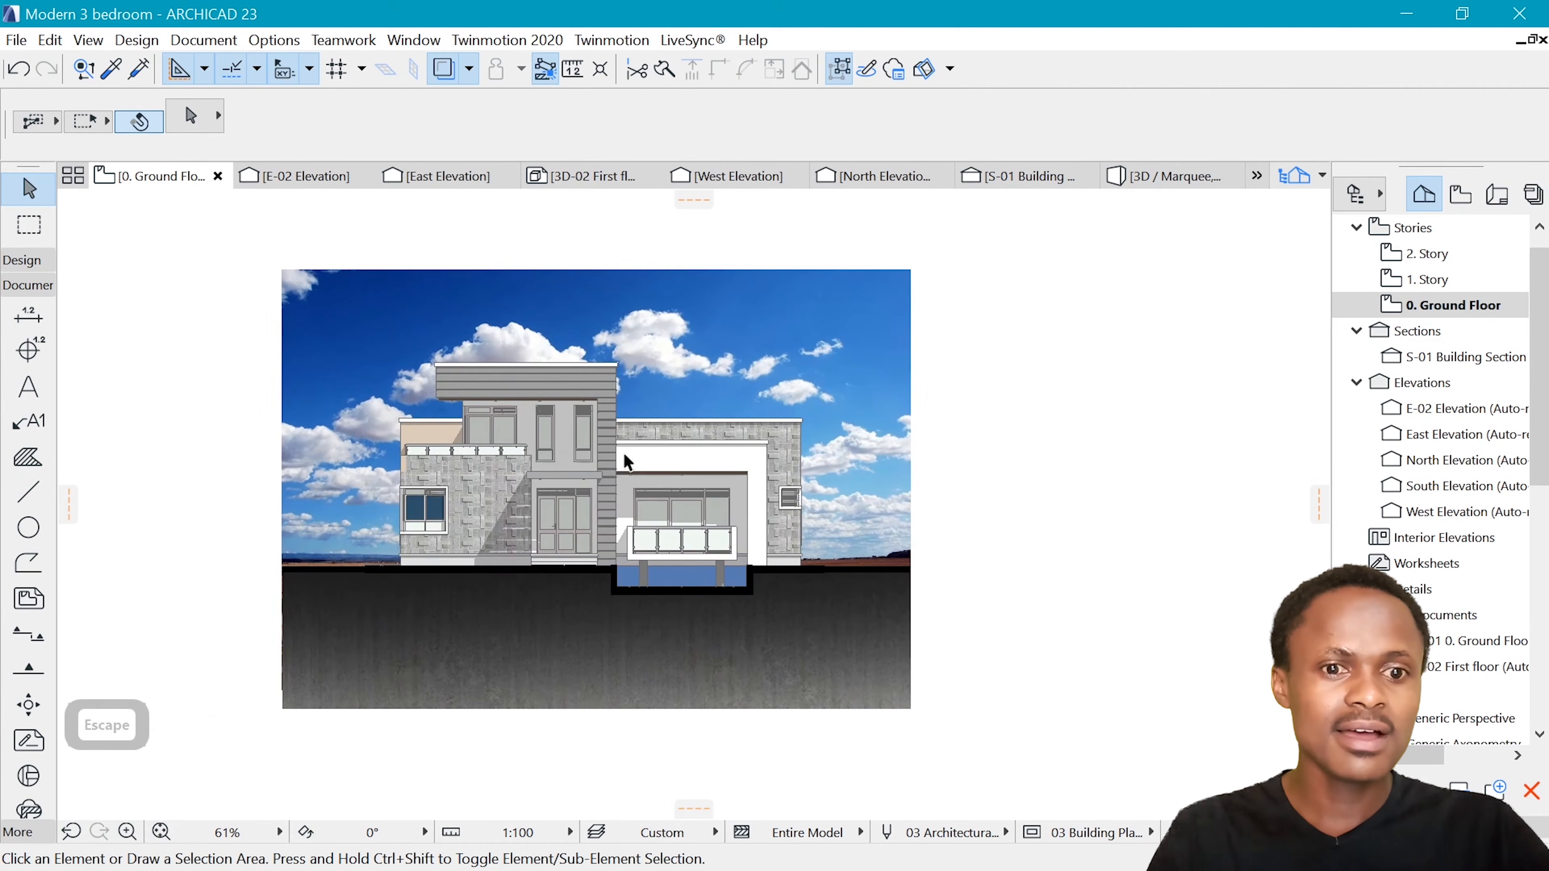
scroll(865, 501, "up", 2)
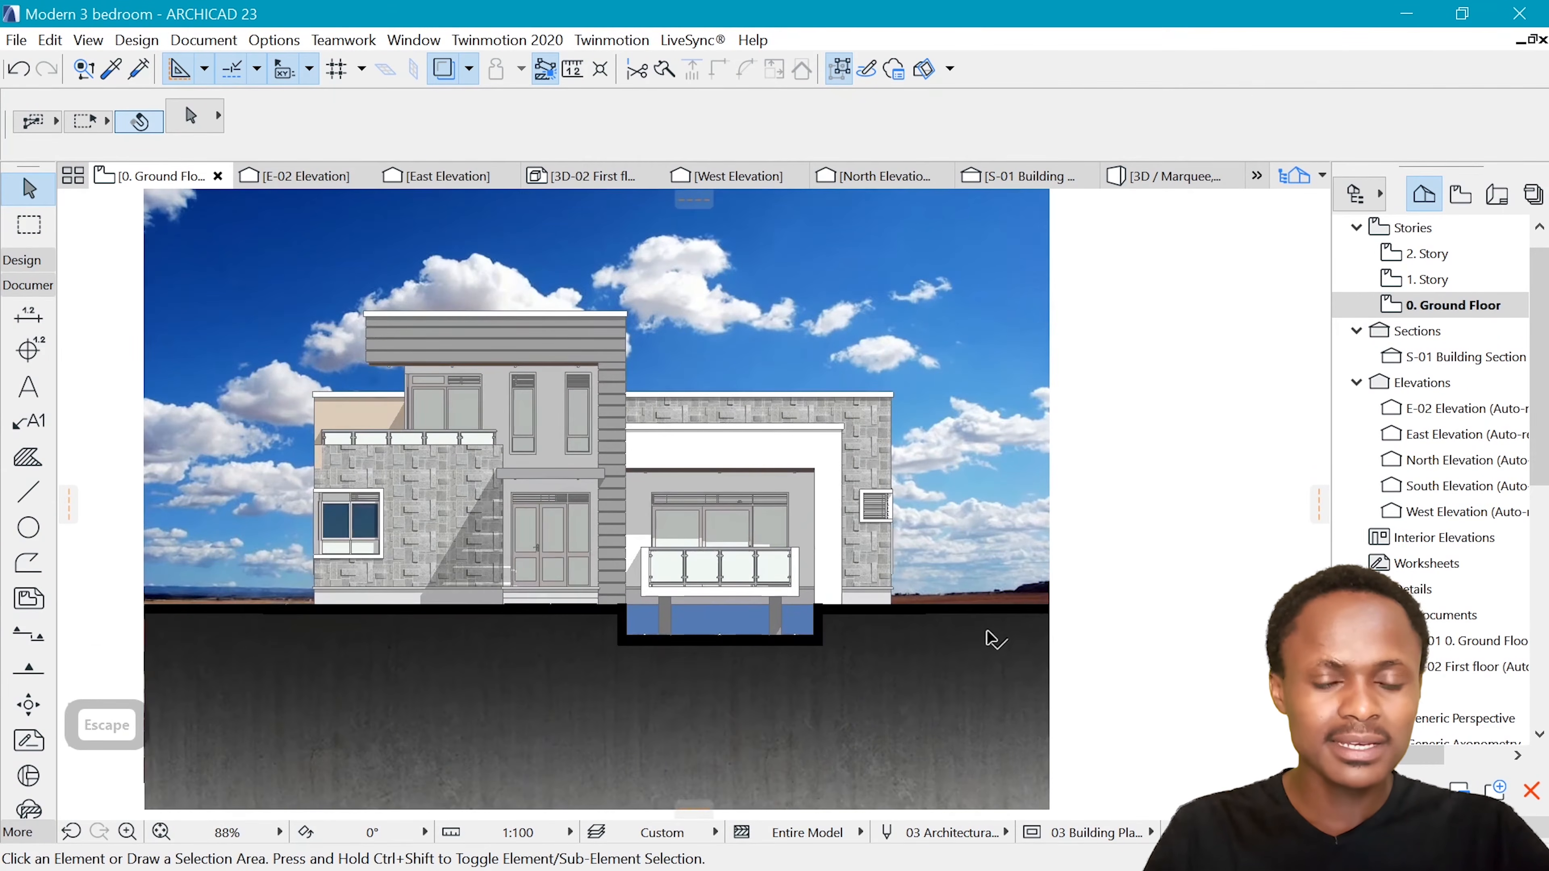
scroll(947, 654, "down", 1)
scroll(708, 558, "up", 7)
left_click(735, 646)
left_click(849, 646, "shift")
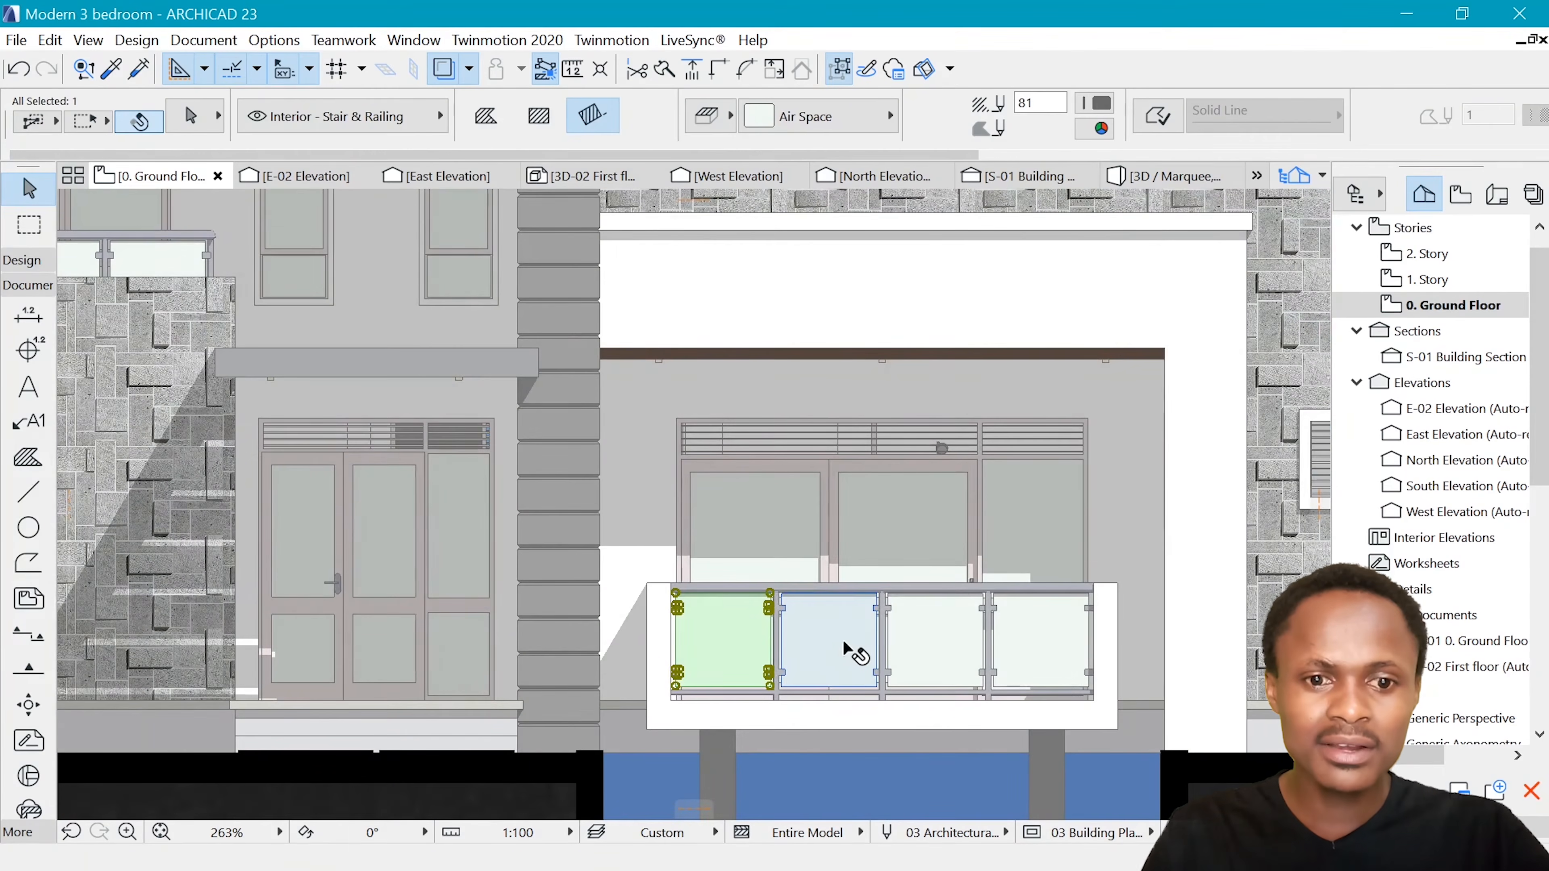
left_click(938, 643, "shift")
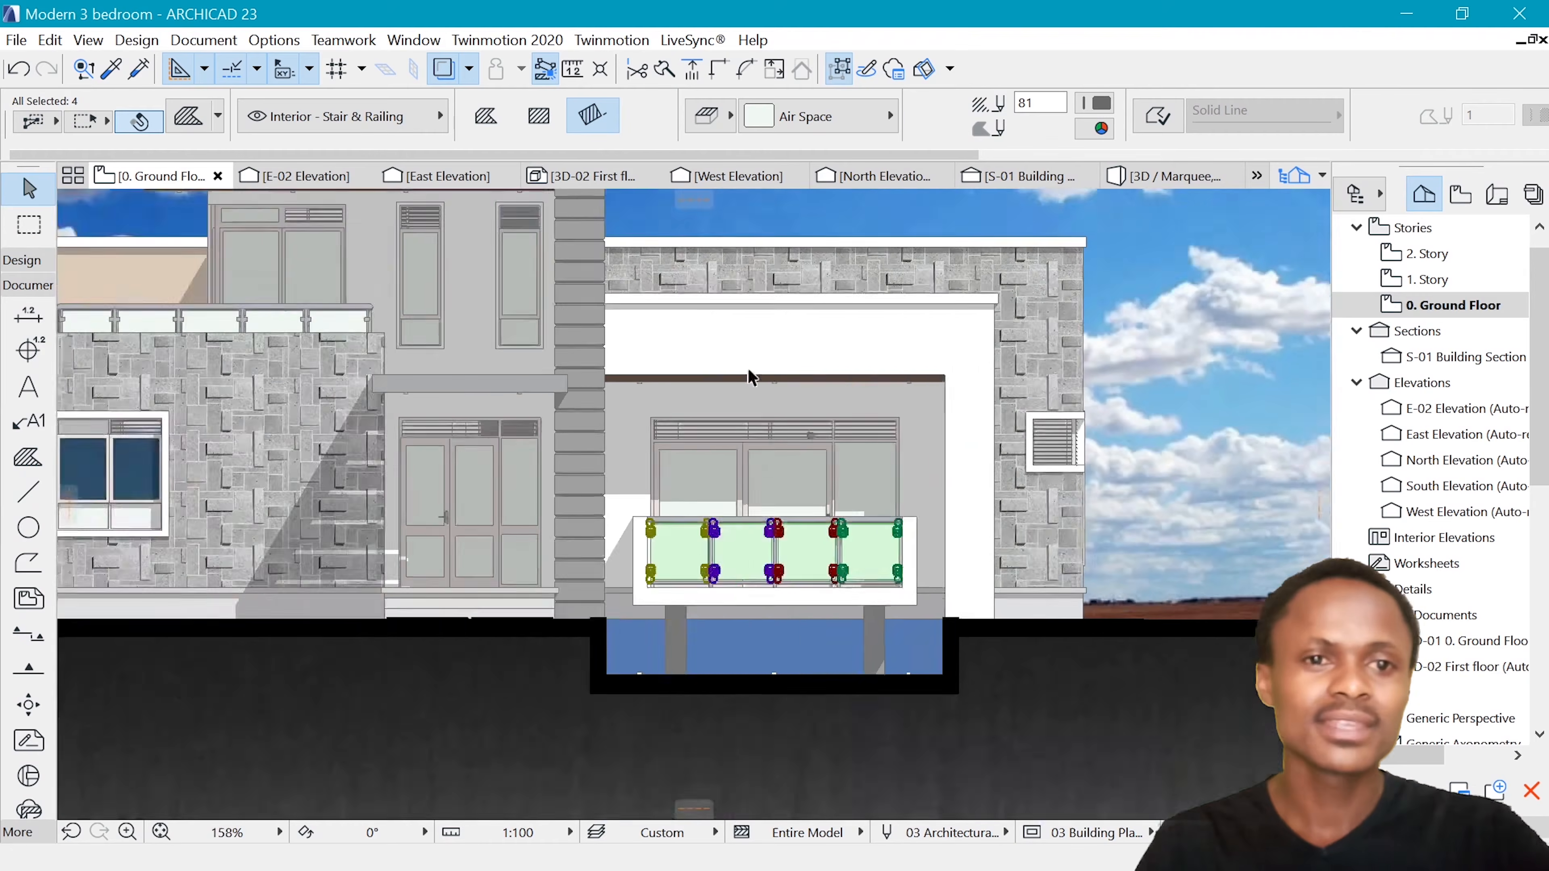
left_click(793, 117)
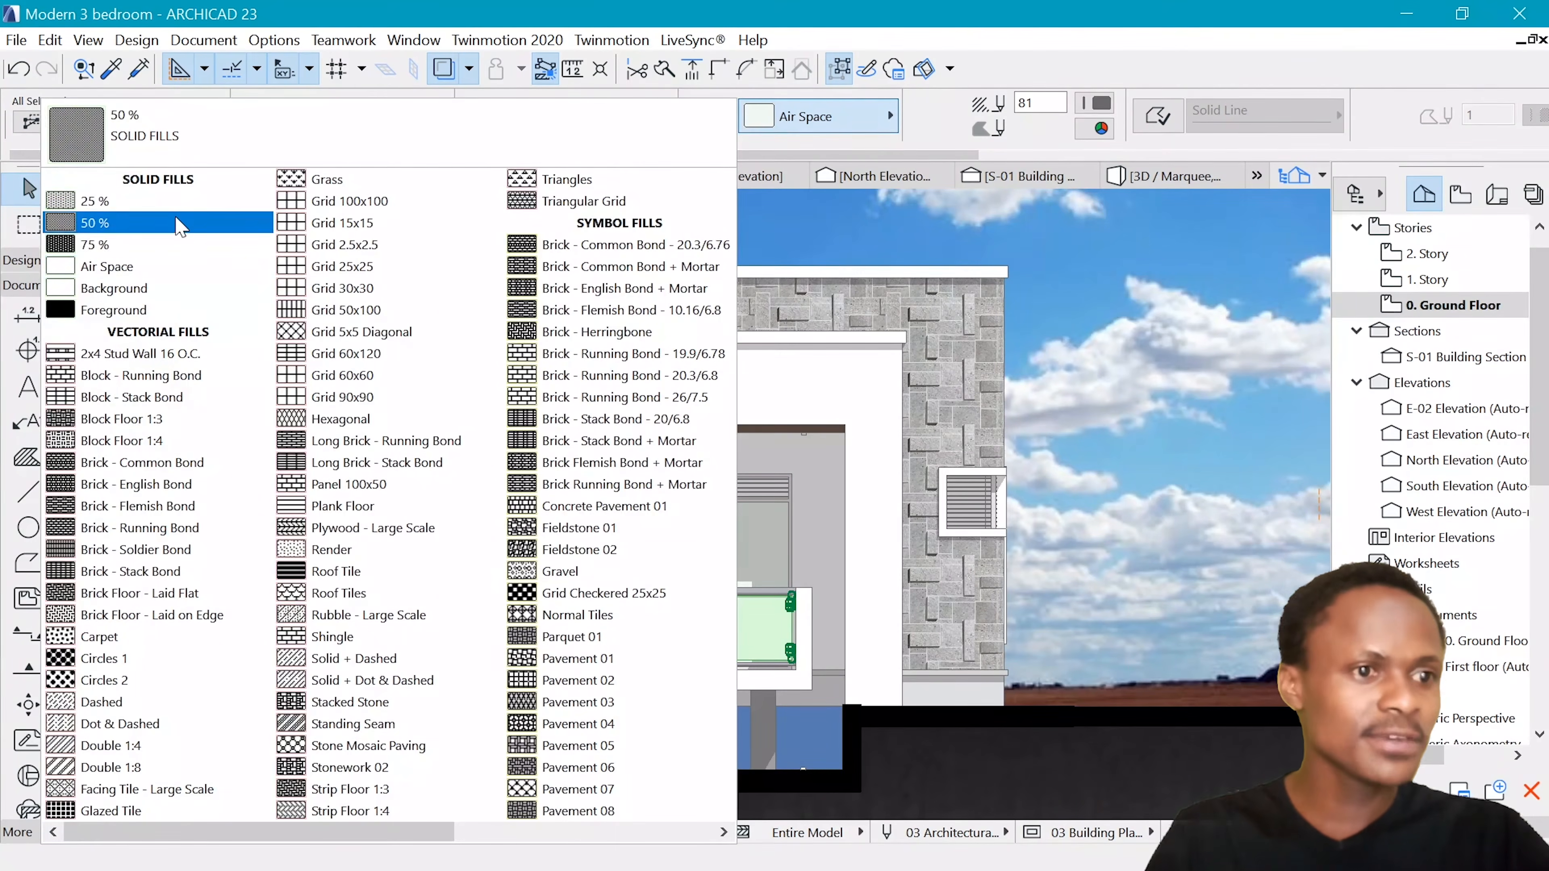
left_click(113, 223)
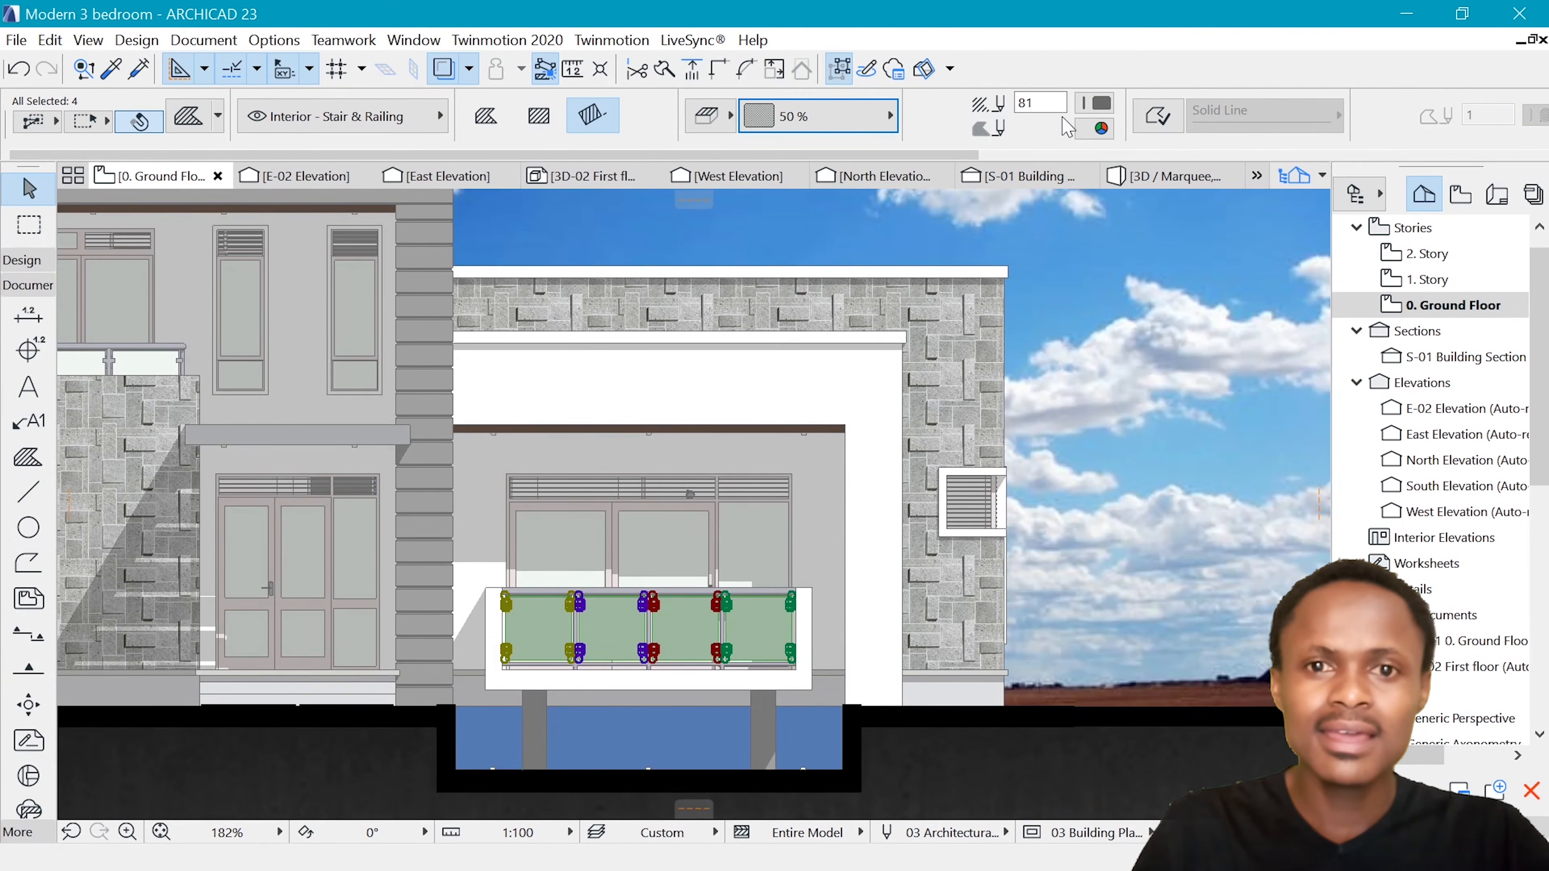
Set the four balcony glass panels' fill foreground to pen 1 and their background to transparent, and deselect them
left_click(1090, 104)
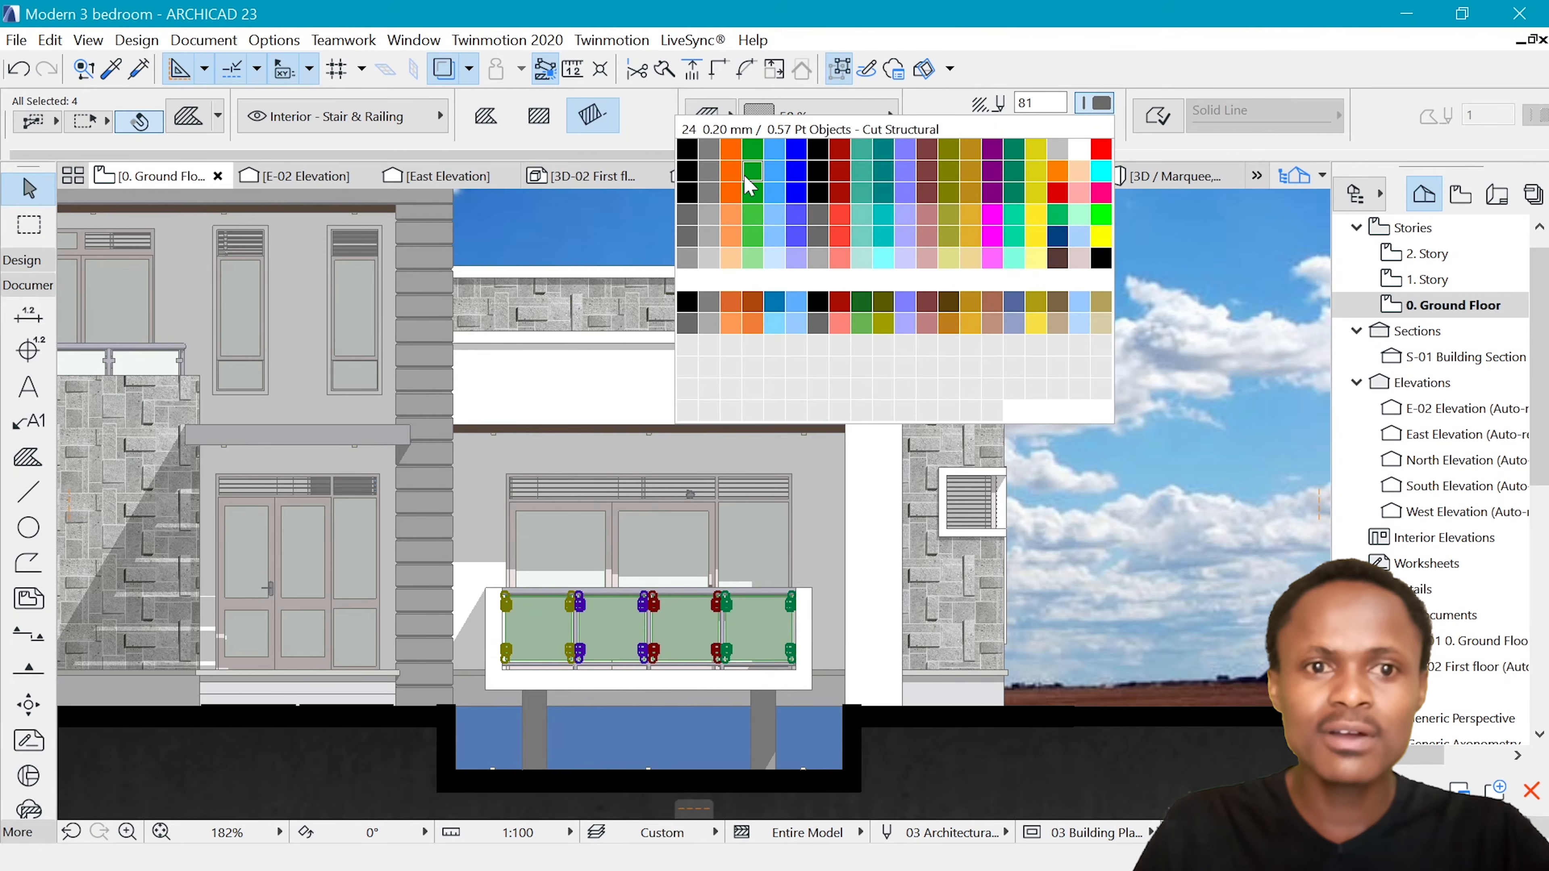
left_click(688, 149)
left_click(1098, 128)
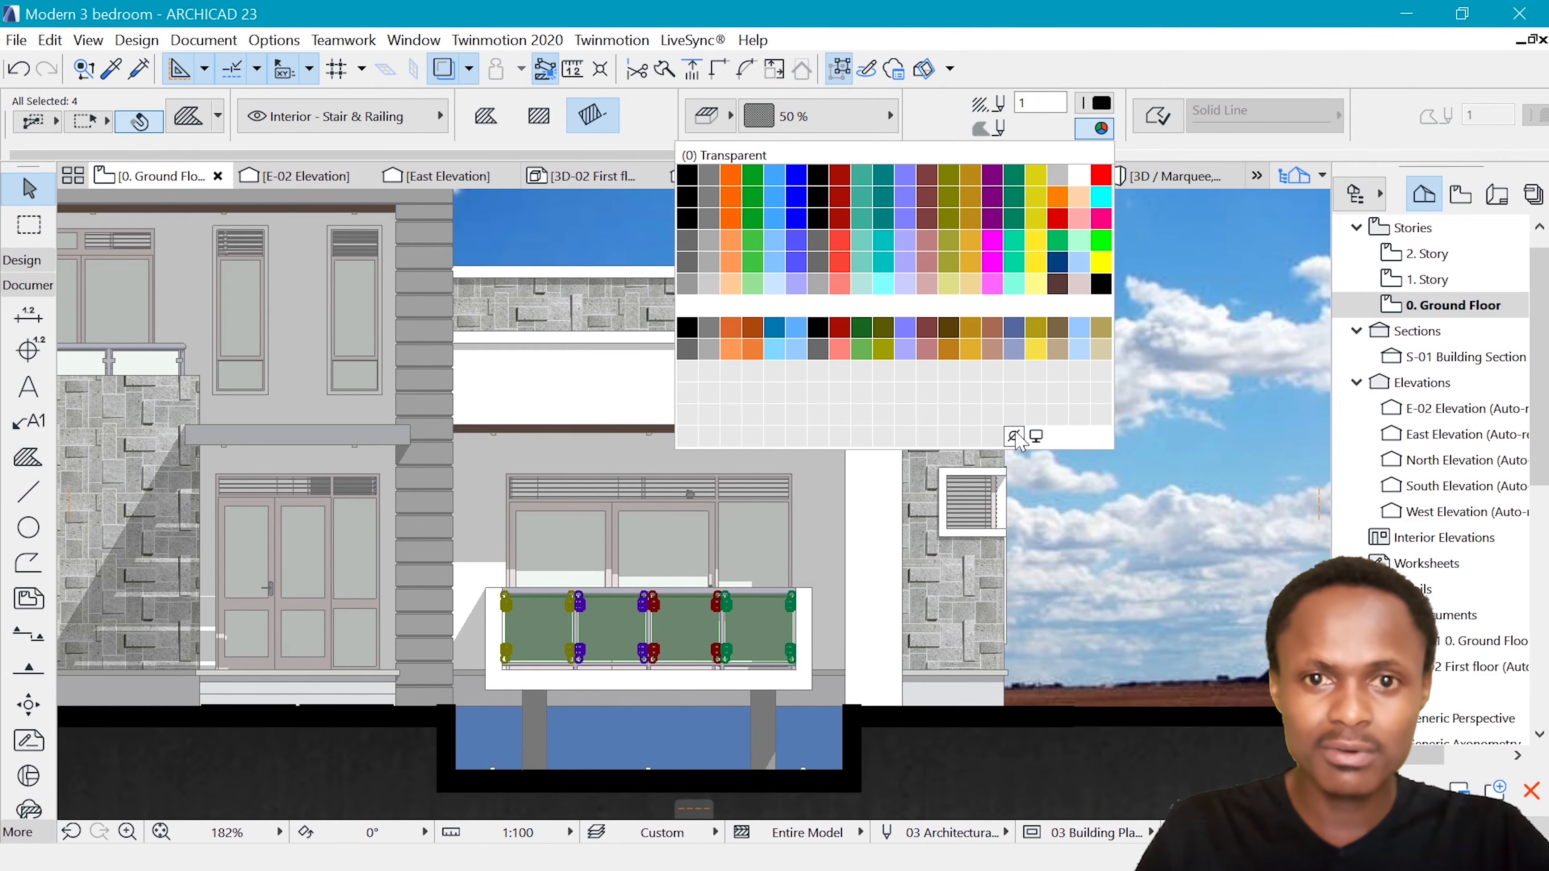
left_click(1014, 437)
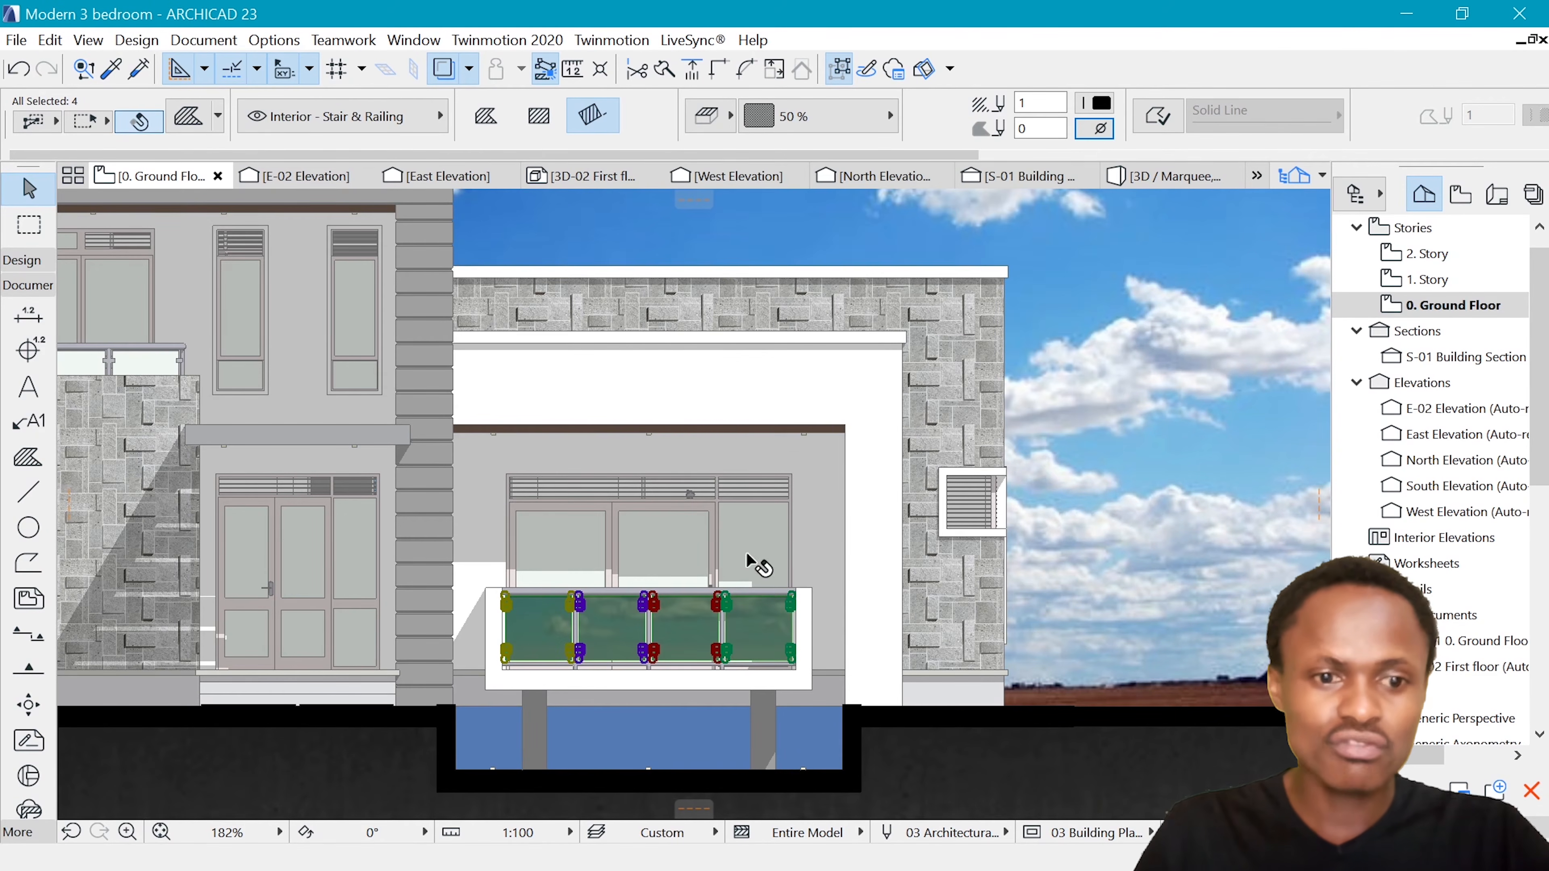
scroll(843, 621, "down", 4)
key("Escape")
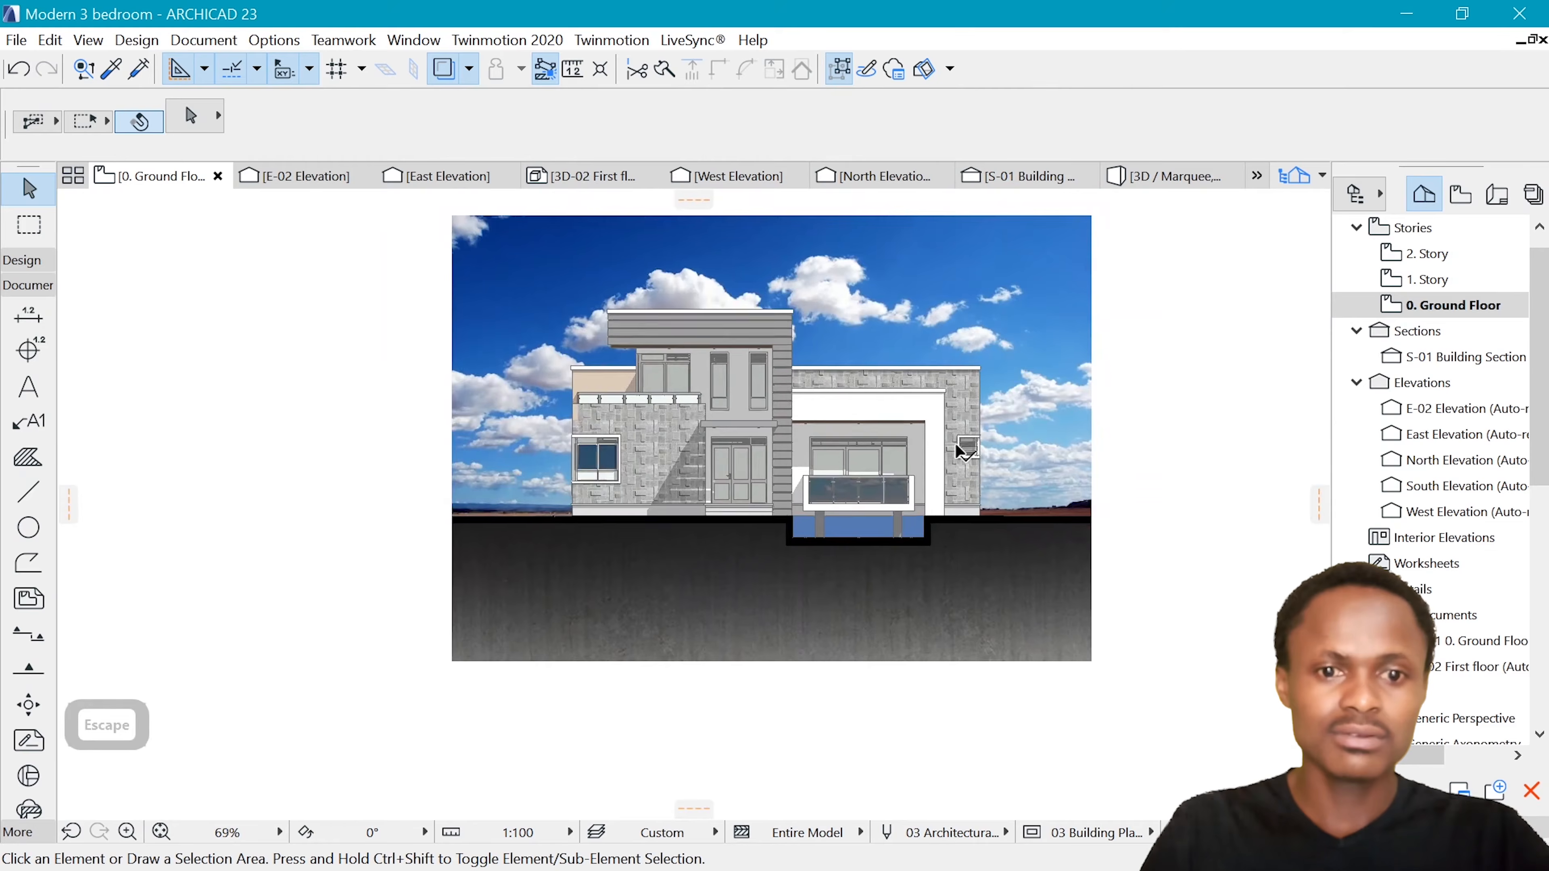
scroll(847, 443, "down", 4)
scroll(840, 404, "up", 3)
scroll(729, 419, "down", 3)
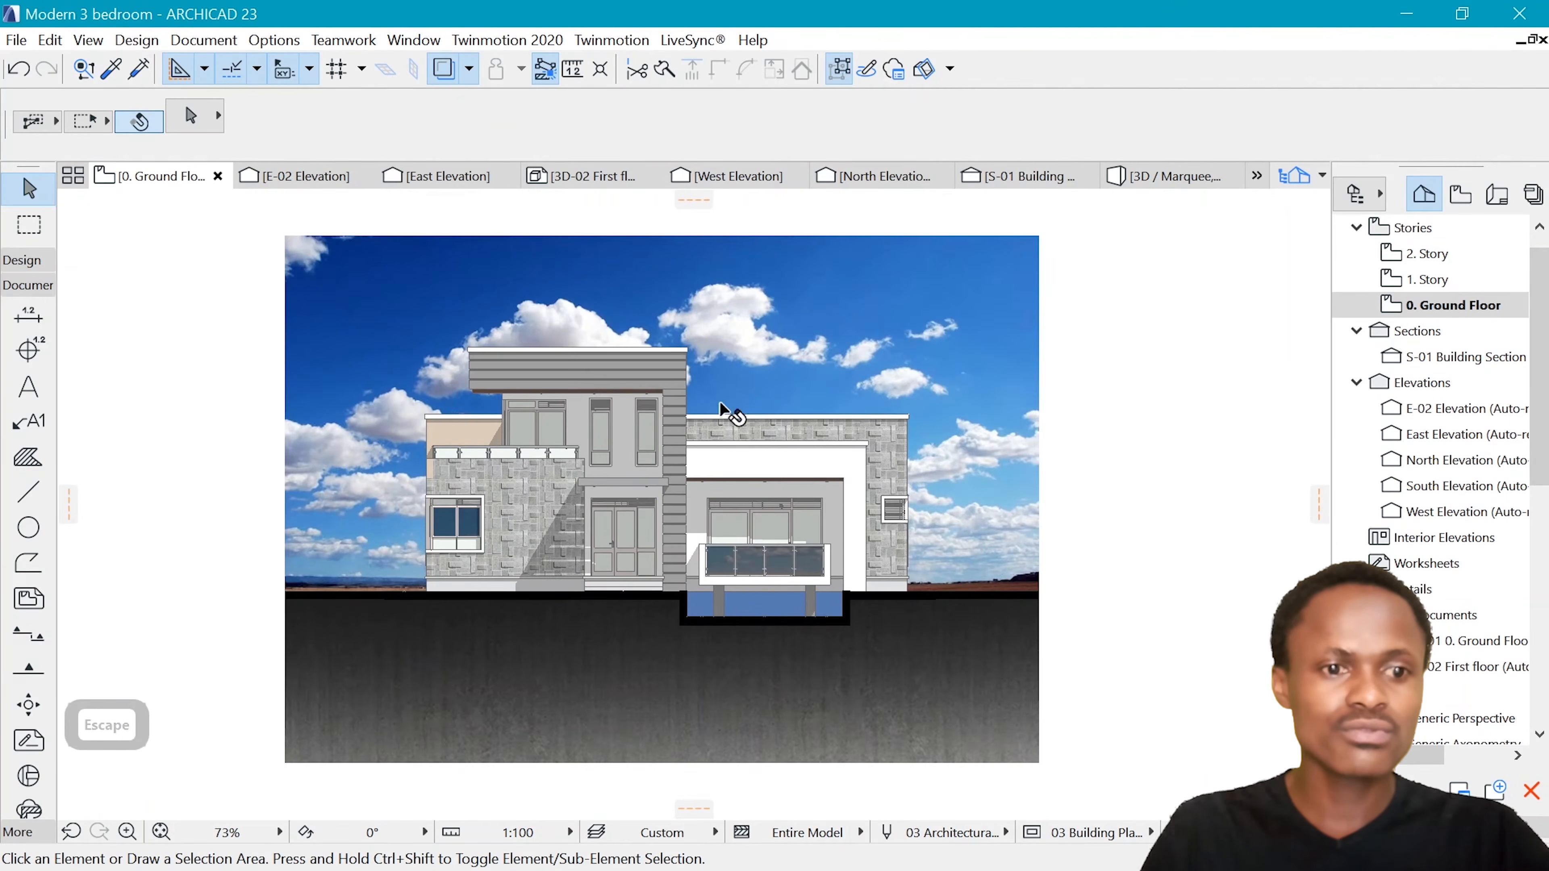
scroll(678, 413, "up", 4)
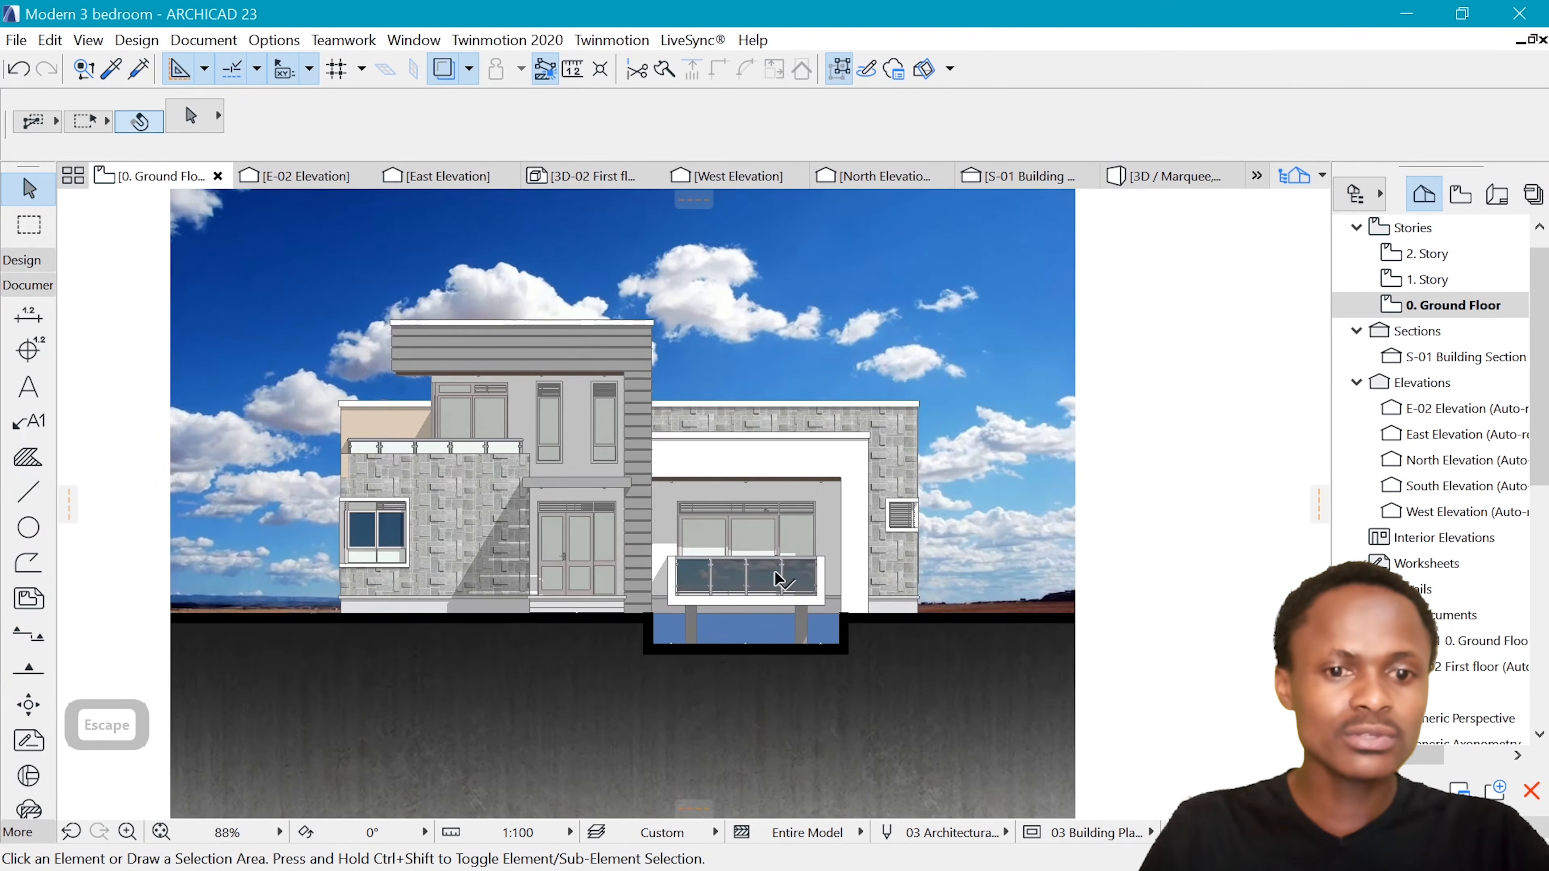
scroll(779, 580, "down", 2)
Bring the forest background image from the background assets folder into the drawing, across the sky image's left edge
key("super")
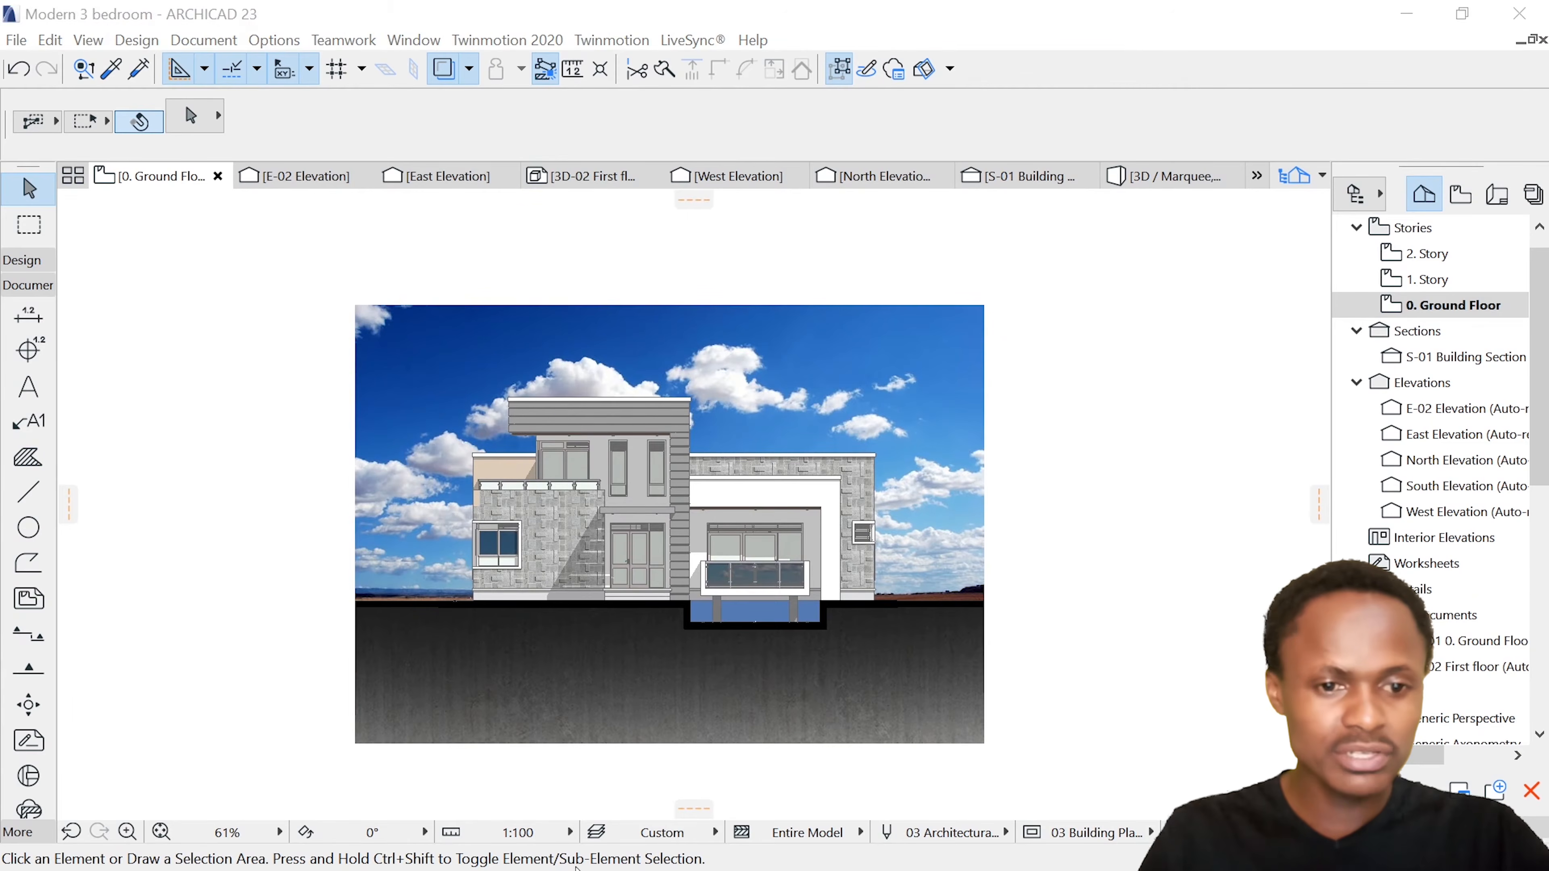
left_click(625, 859)
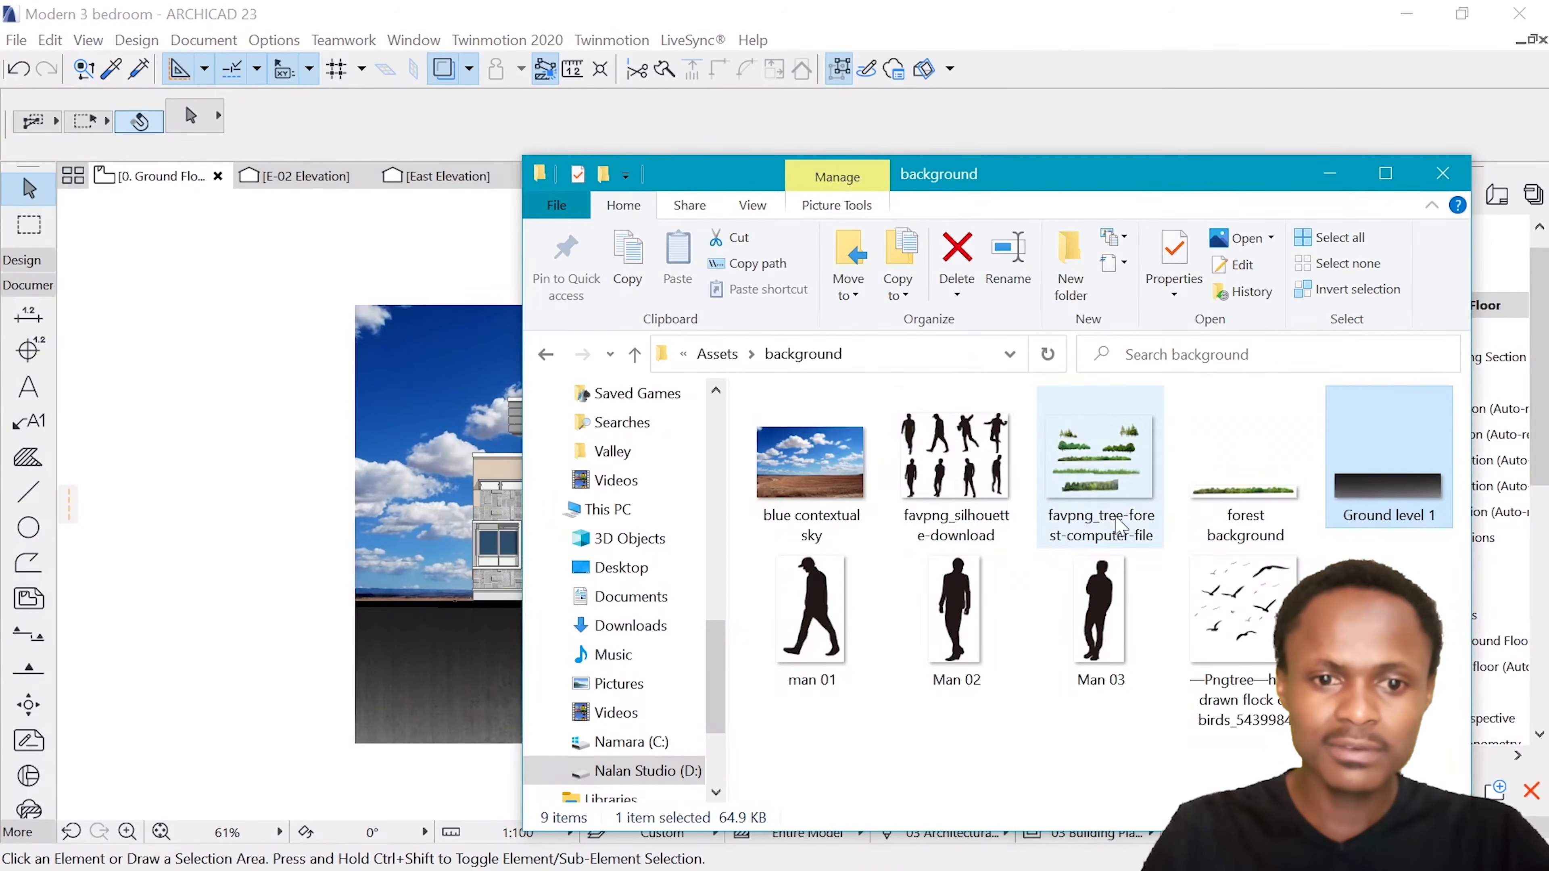
left_click(1232, 493)
left_click_drag(1265, 513, 257, 539)
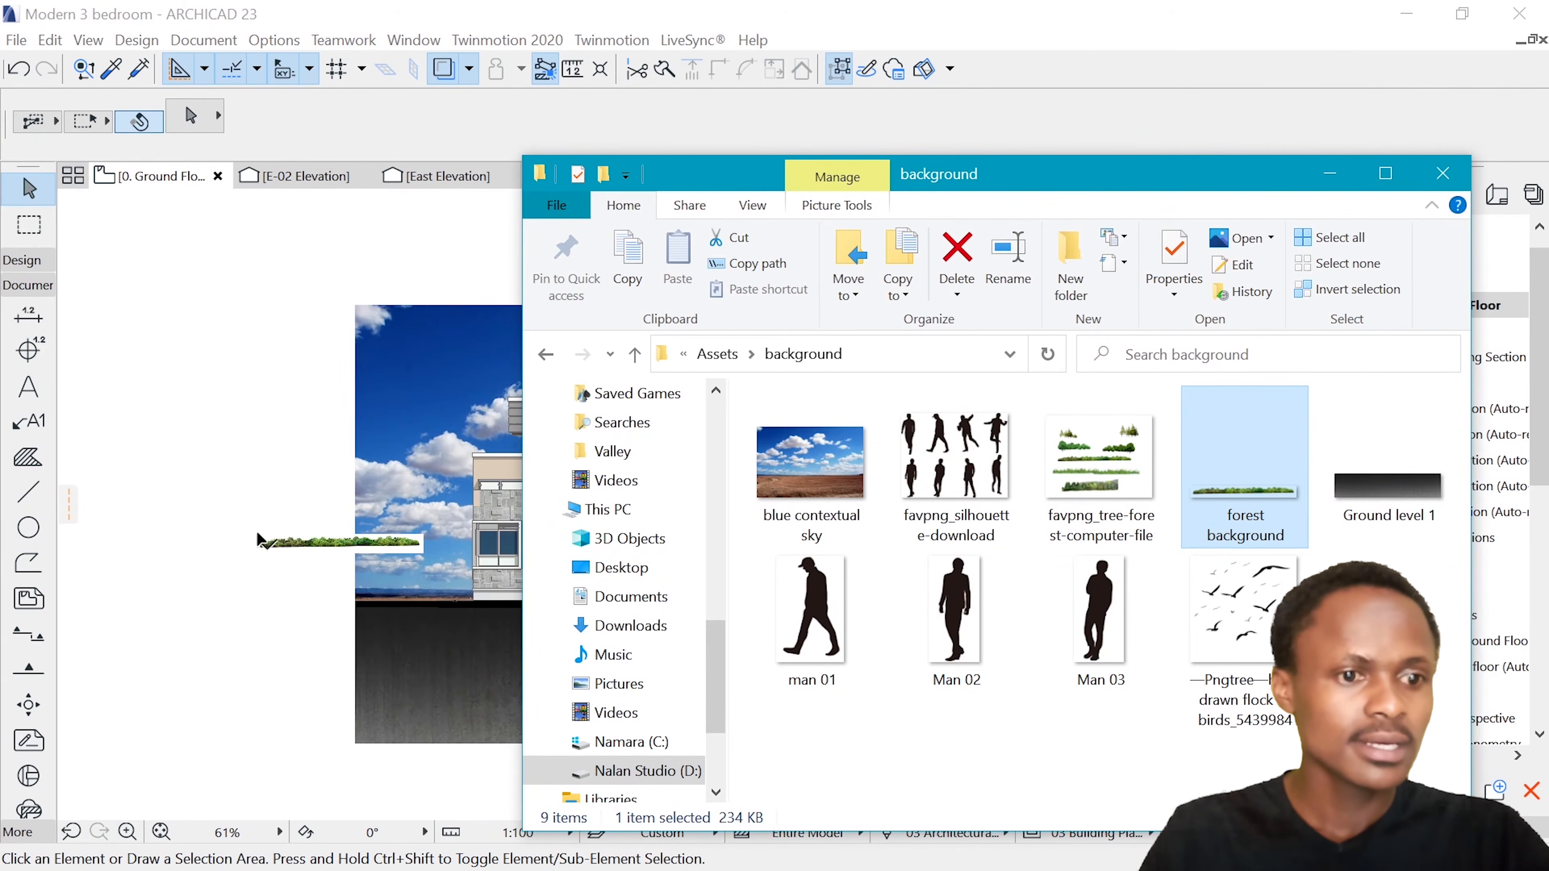
left_click(1330, 178)
scroll(384, 519, "up", 5)
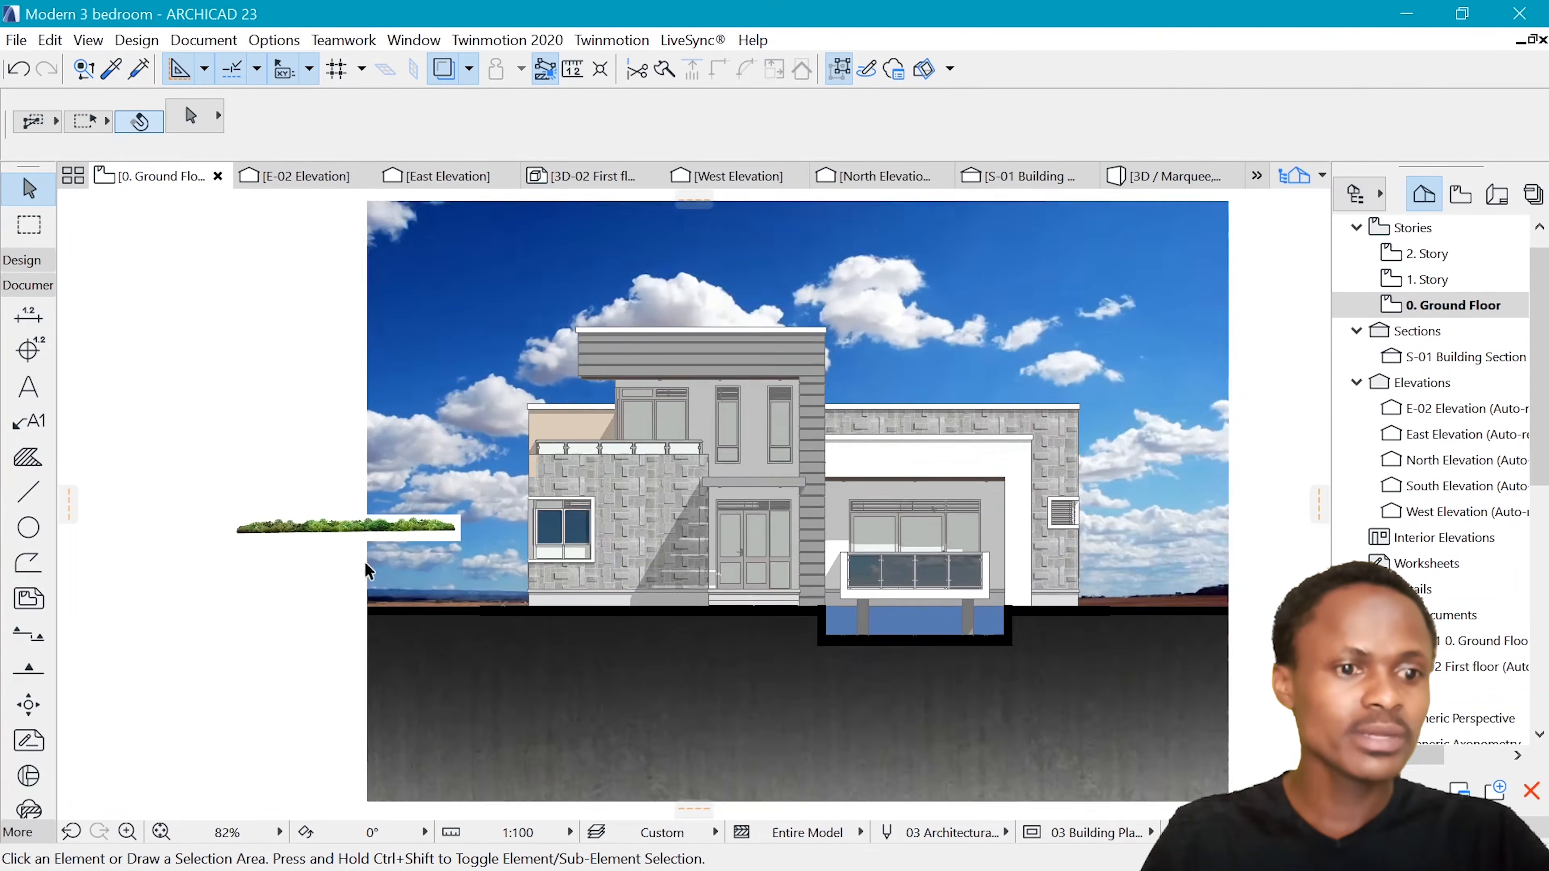
Select the forest image and move it down a little, closer to the horizon of the sky image
left_click(390, 509)
scroll(402, 521, "up", 3)
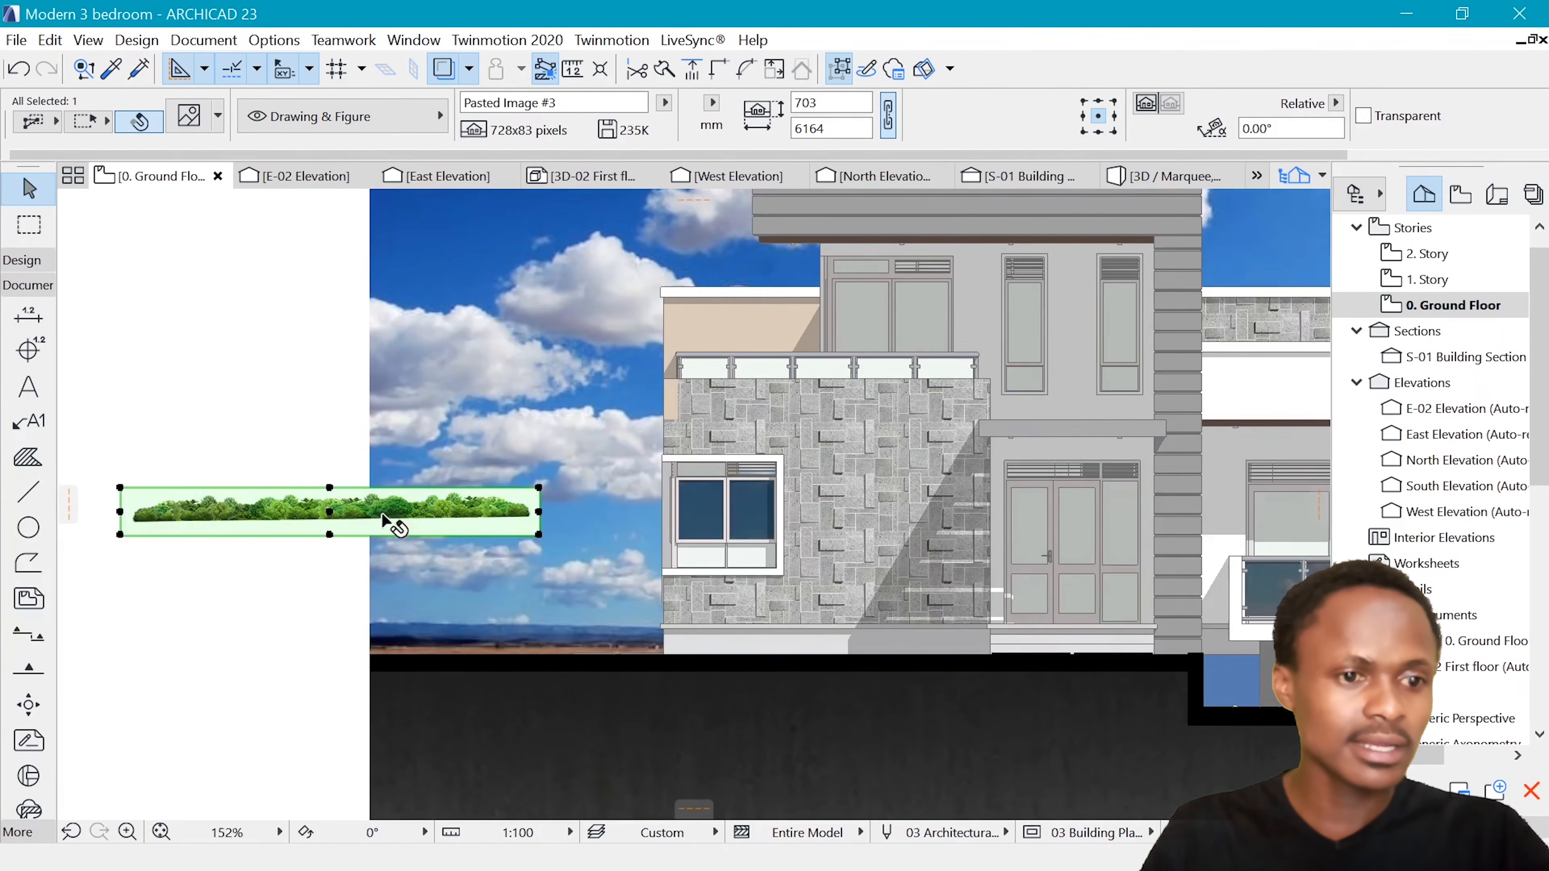
key("ctrl+d")
left_click(348, 516)
left_click(364, 584)
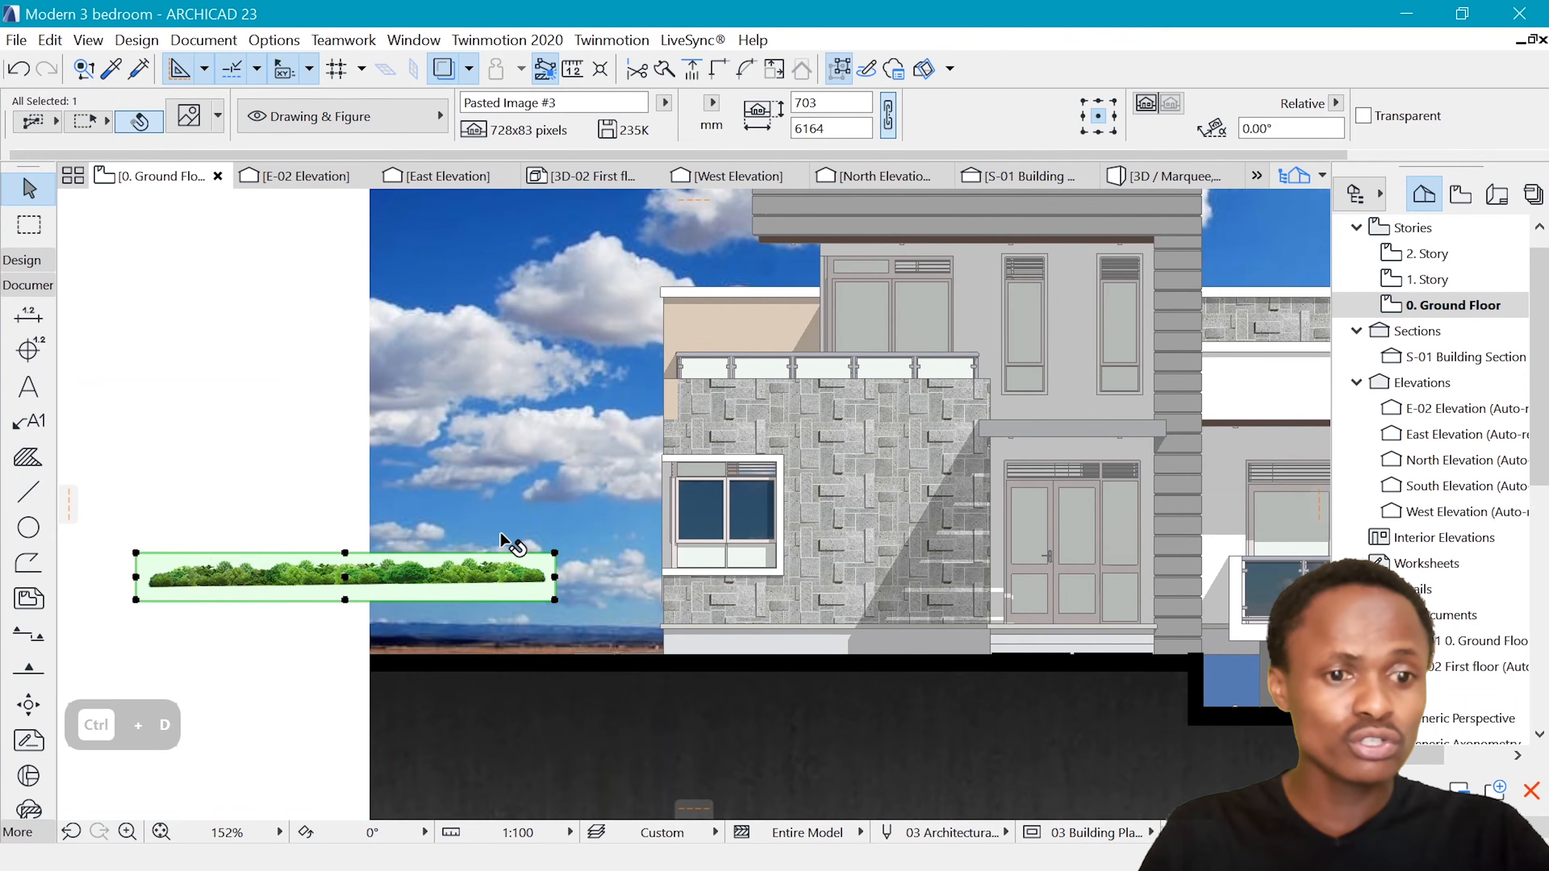
Make the forest image transparent and examine the edges of its trees against the sky
scroll(518, 541, "down", 6)
scroll(745, 400, "up", 1)
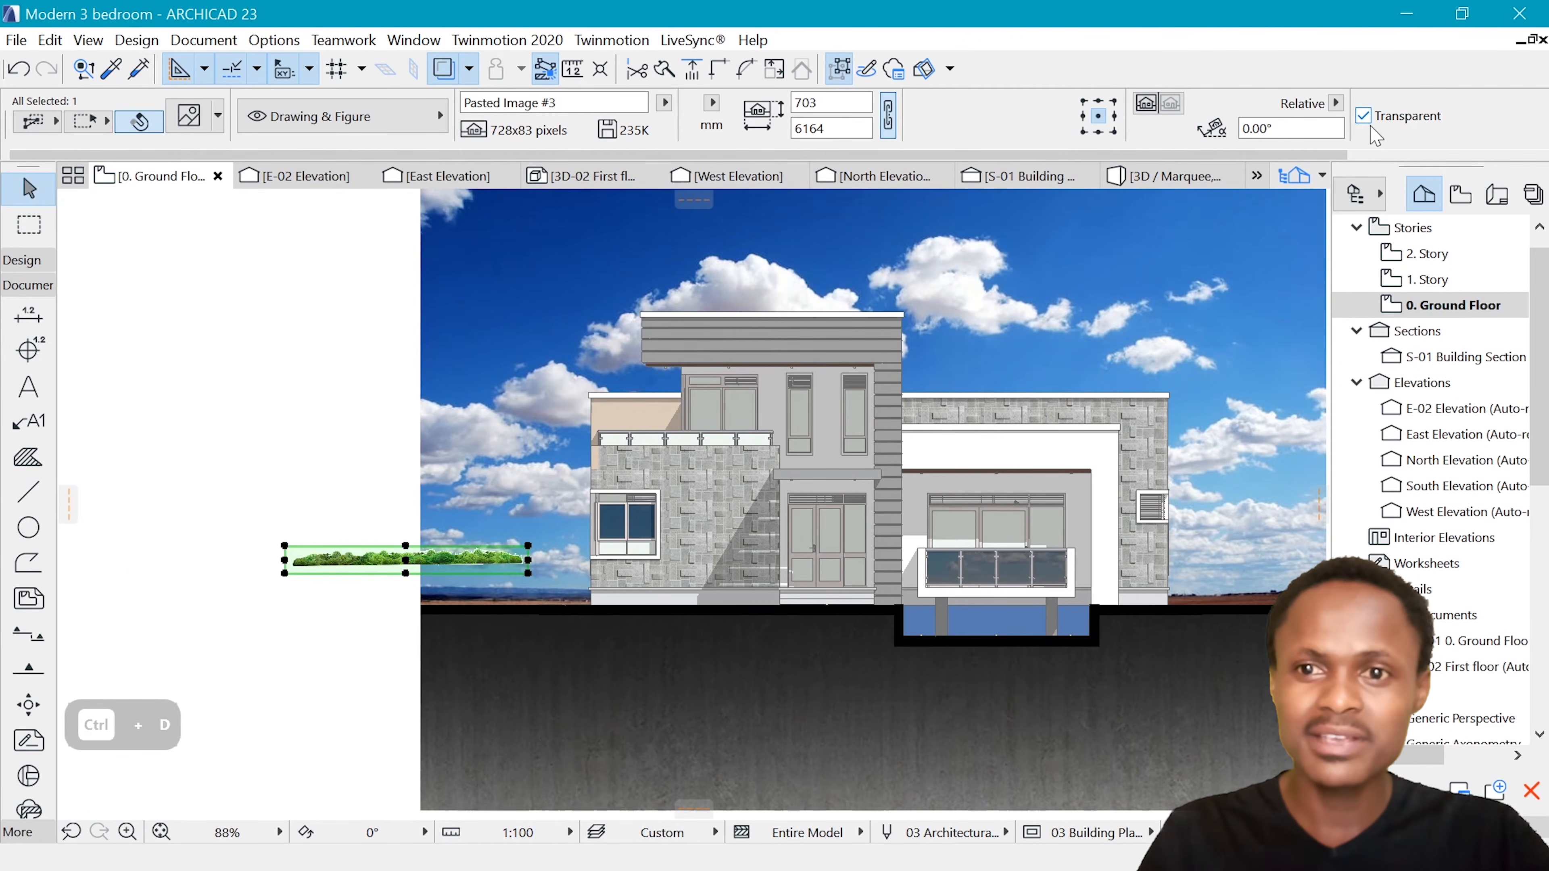
scroll(351, 586, "up", 7)
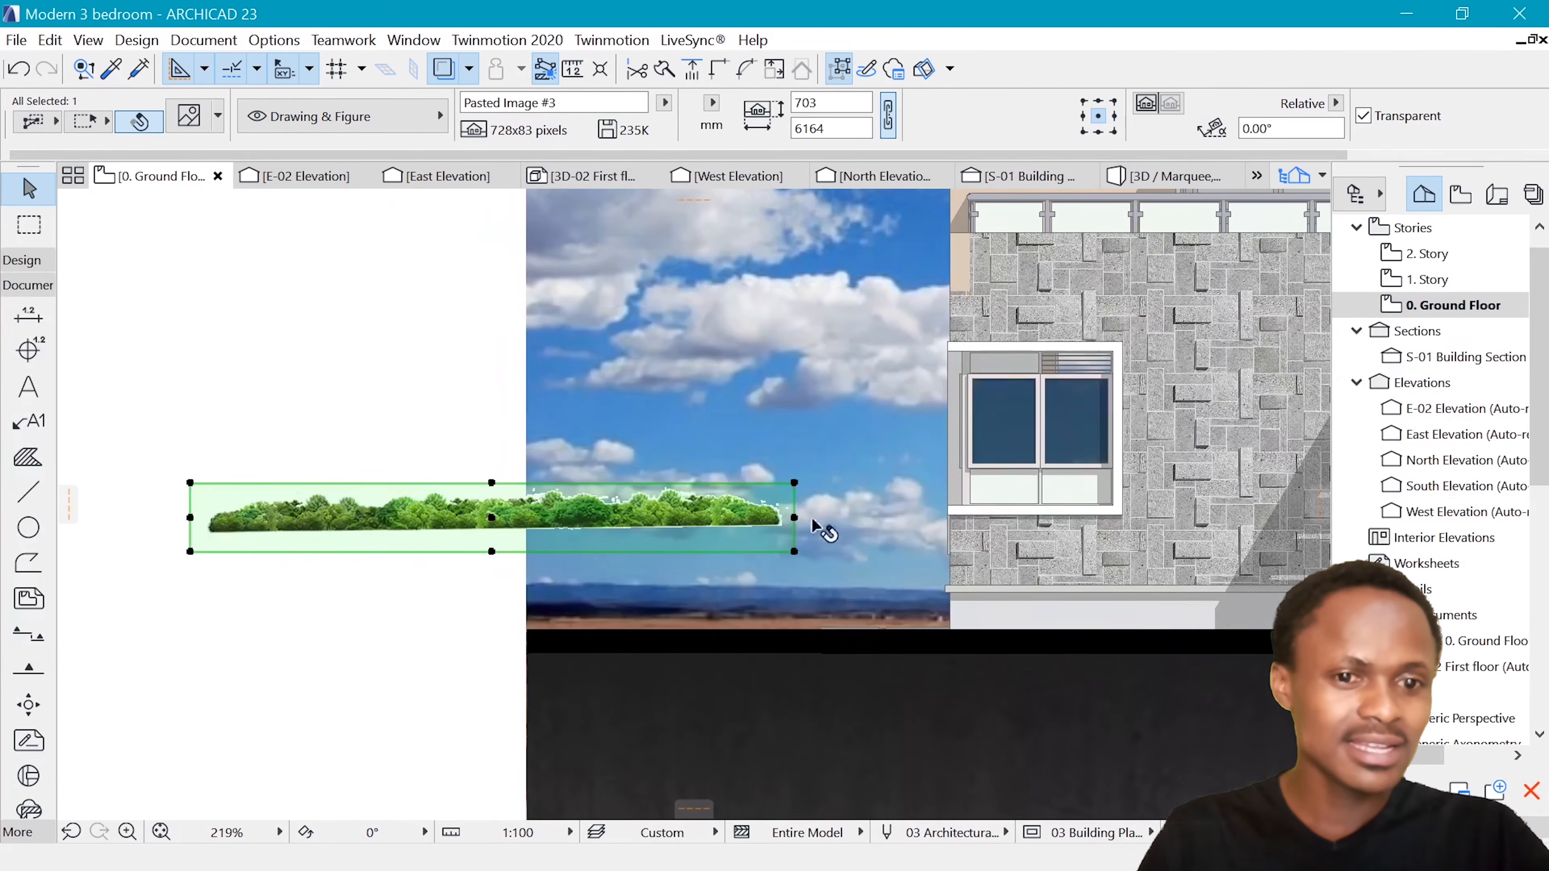
scroll(715, 534, "down", 3)
scroll(719, 526, "up", 10)
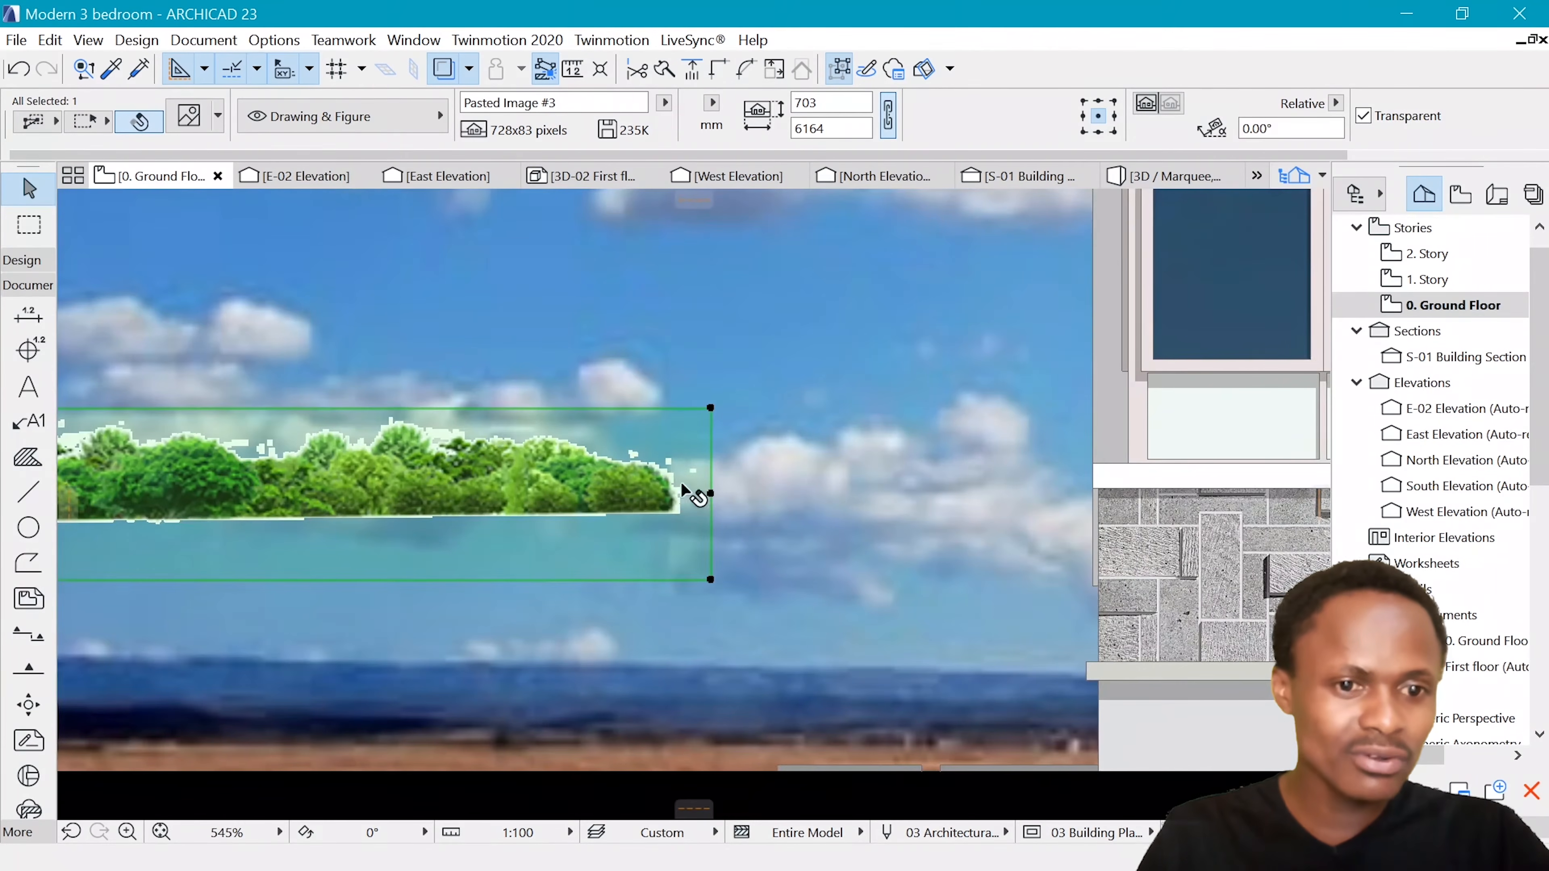
scroll(452, 446, "down", 8)
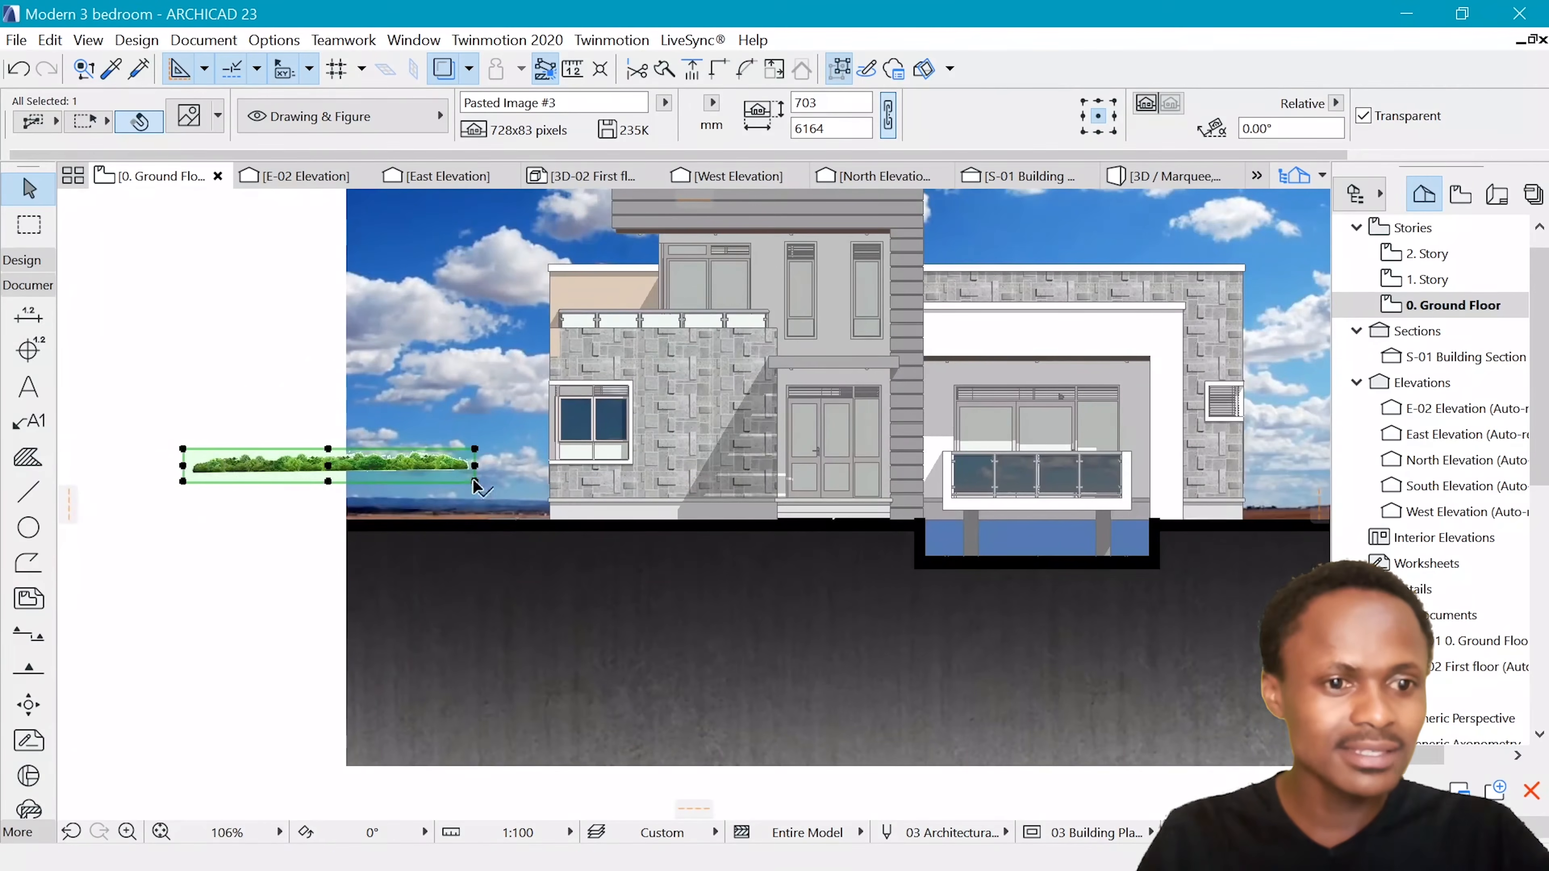
Move the forest image so its lower right corner meets the right edge of the sky image at ground level
key("ctrl+d")
left_click(475, 482)
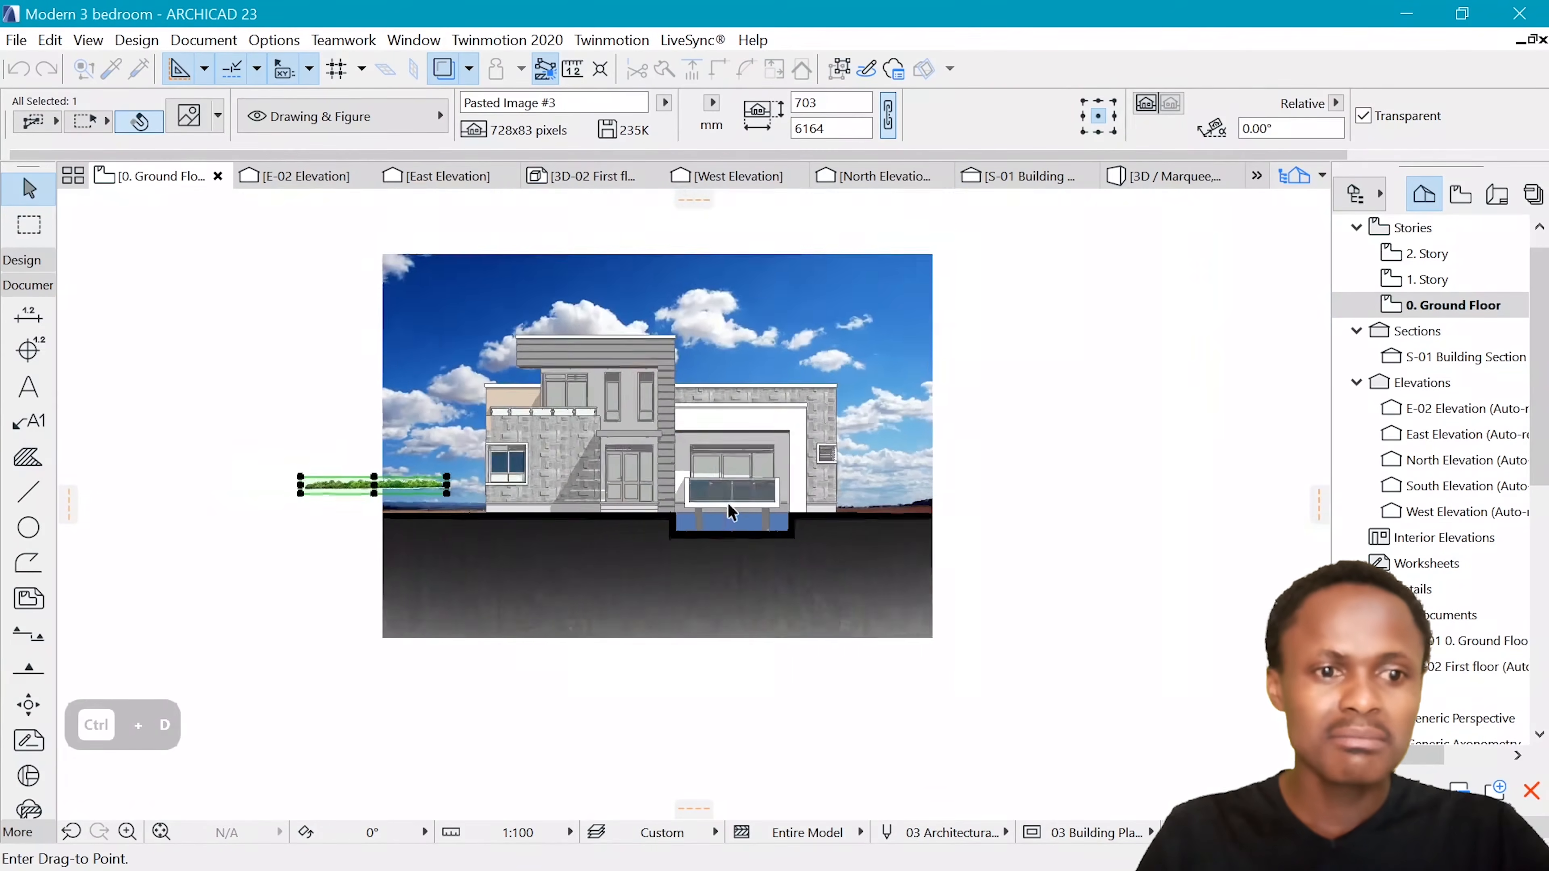
left_click(1054, 517)
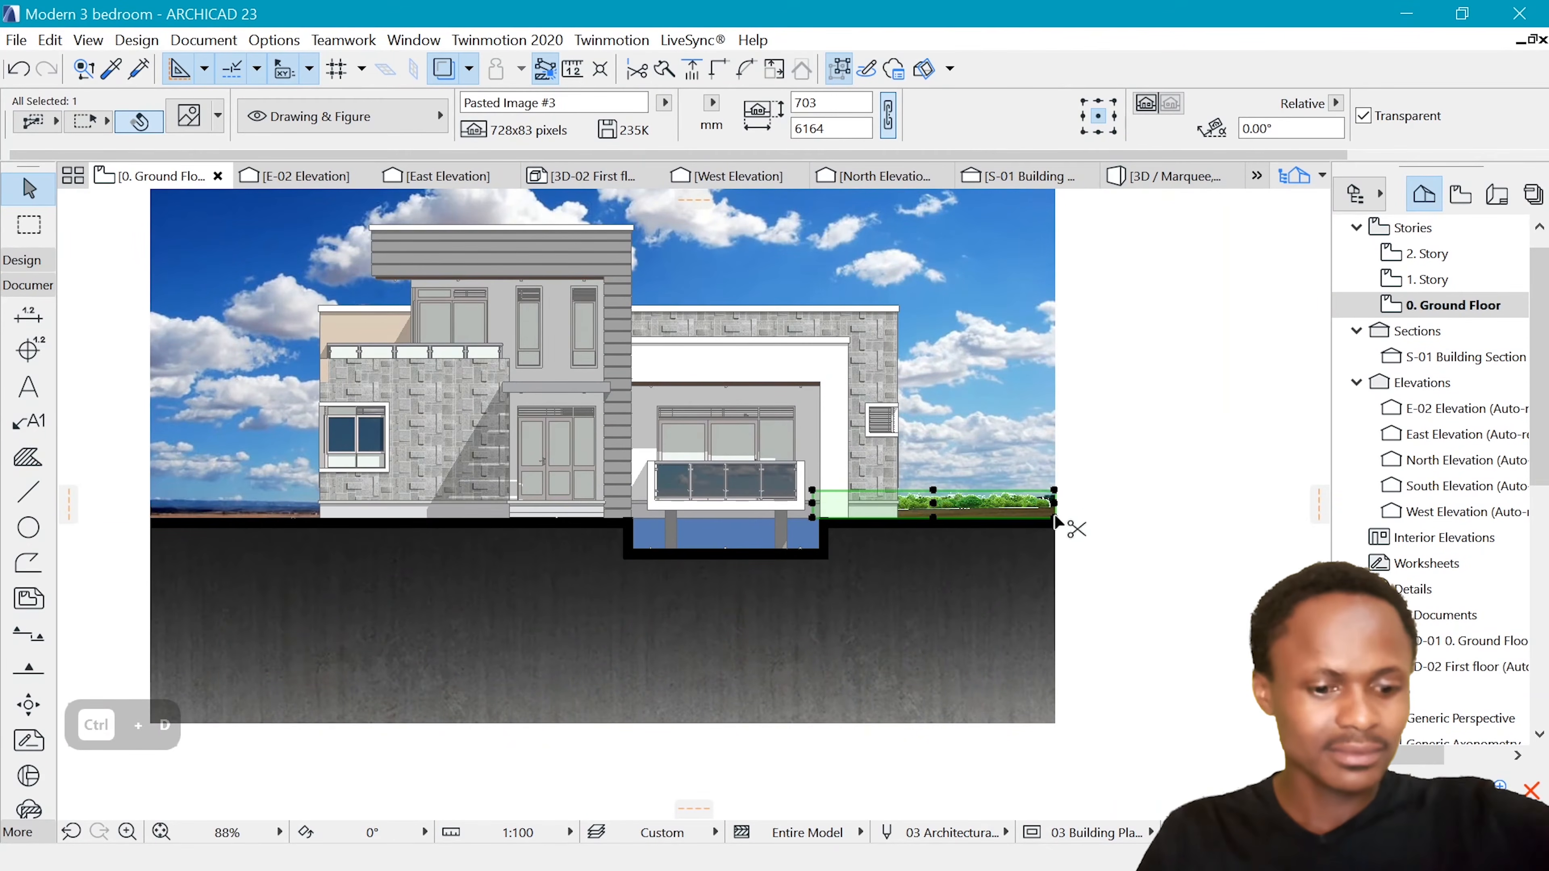
Resize the forest image from its lower right corner to span the full width of the sky image
key("ctrl+k")
left_click(872, 520)
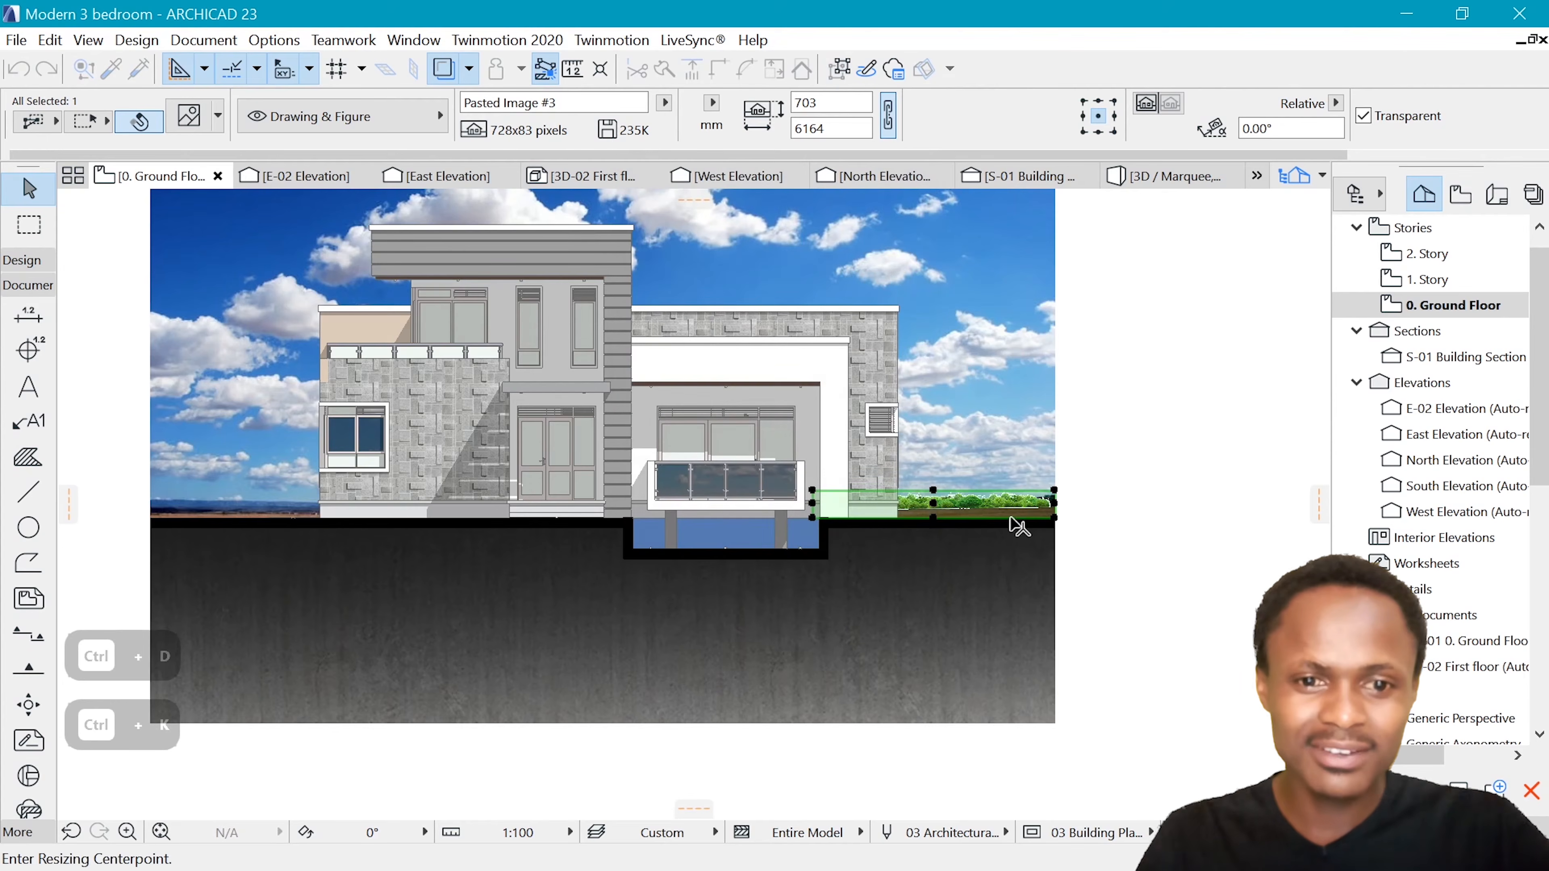
left_click(1053, 518)
left_click(812, 518)
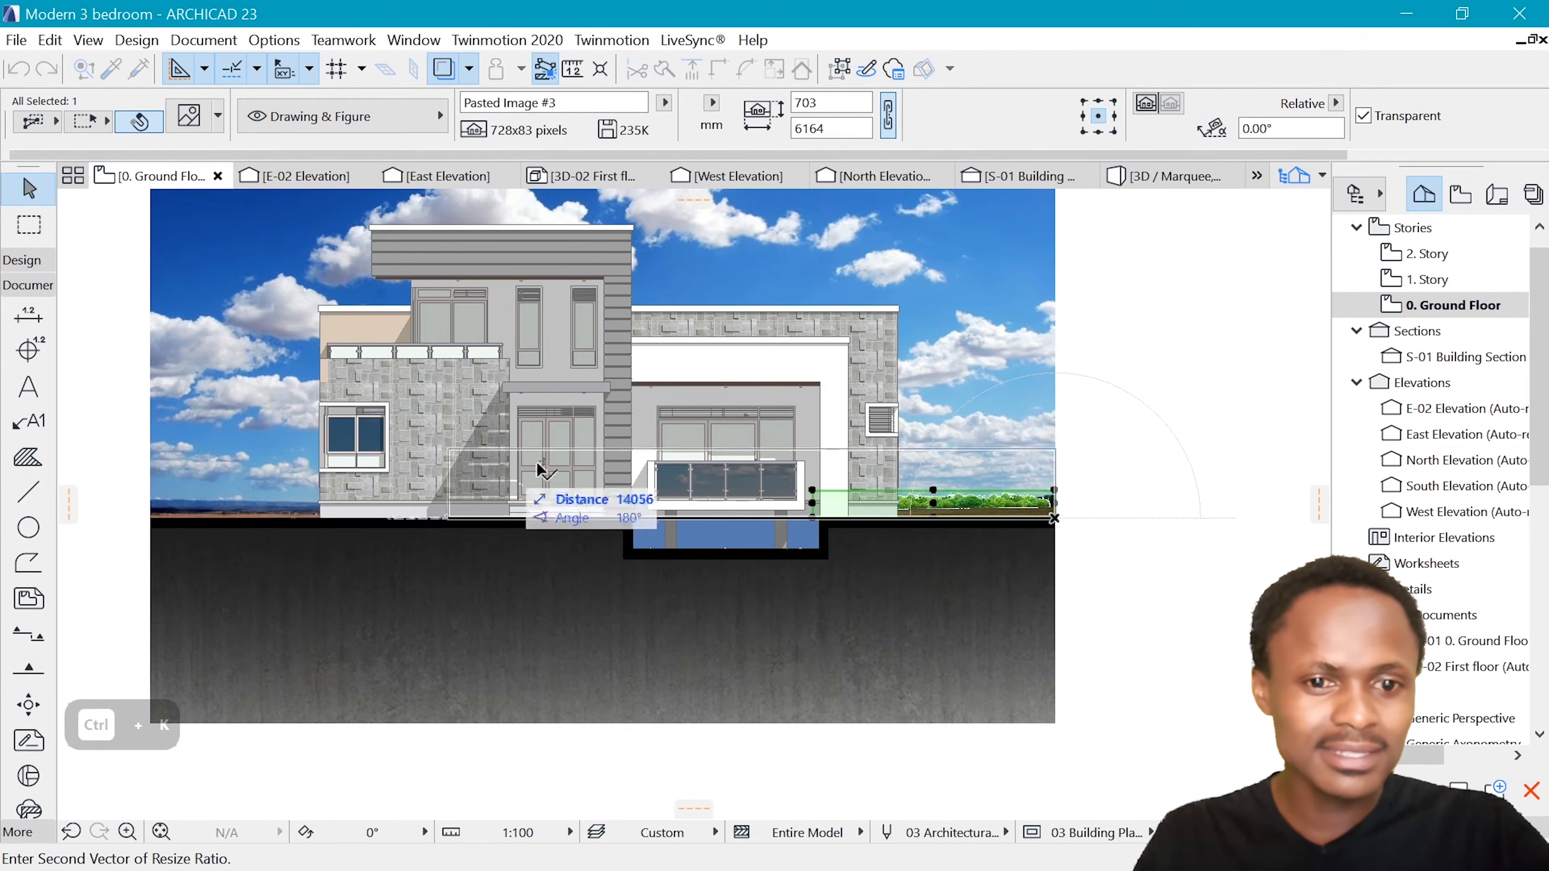
scroll(525, 473, "down", 3)
scroll(348, 503, "up", 3)
left_click(293, 510)
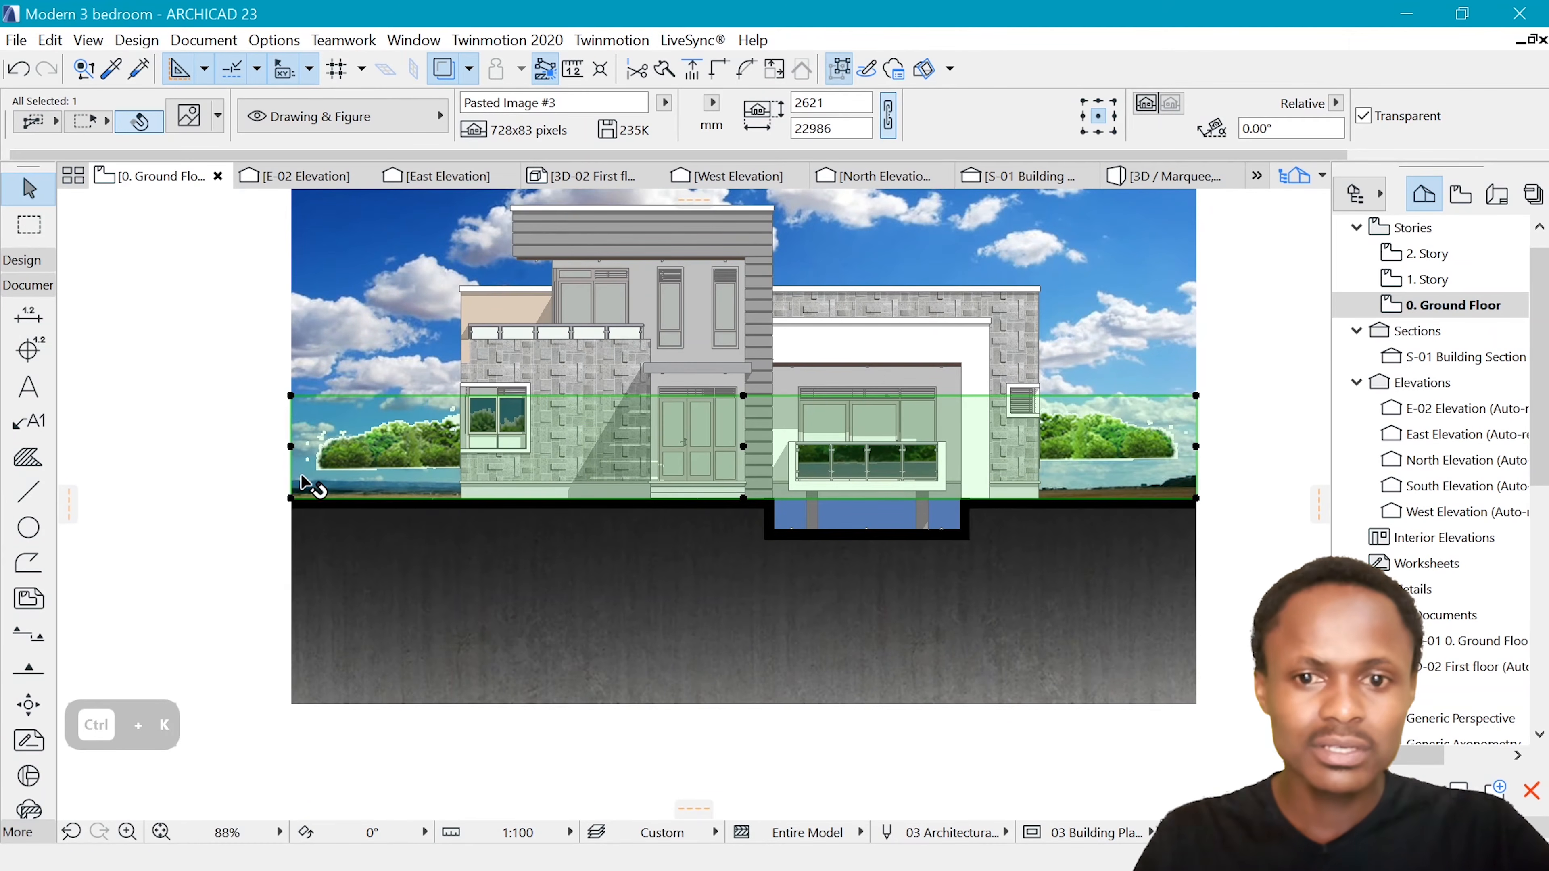
Enlarge the forest image from the left end of its trees to about 25635 mm wide, past the sky's right edge
key("ctrl+k")
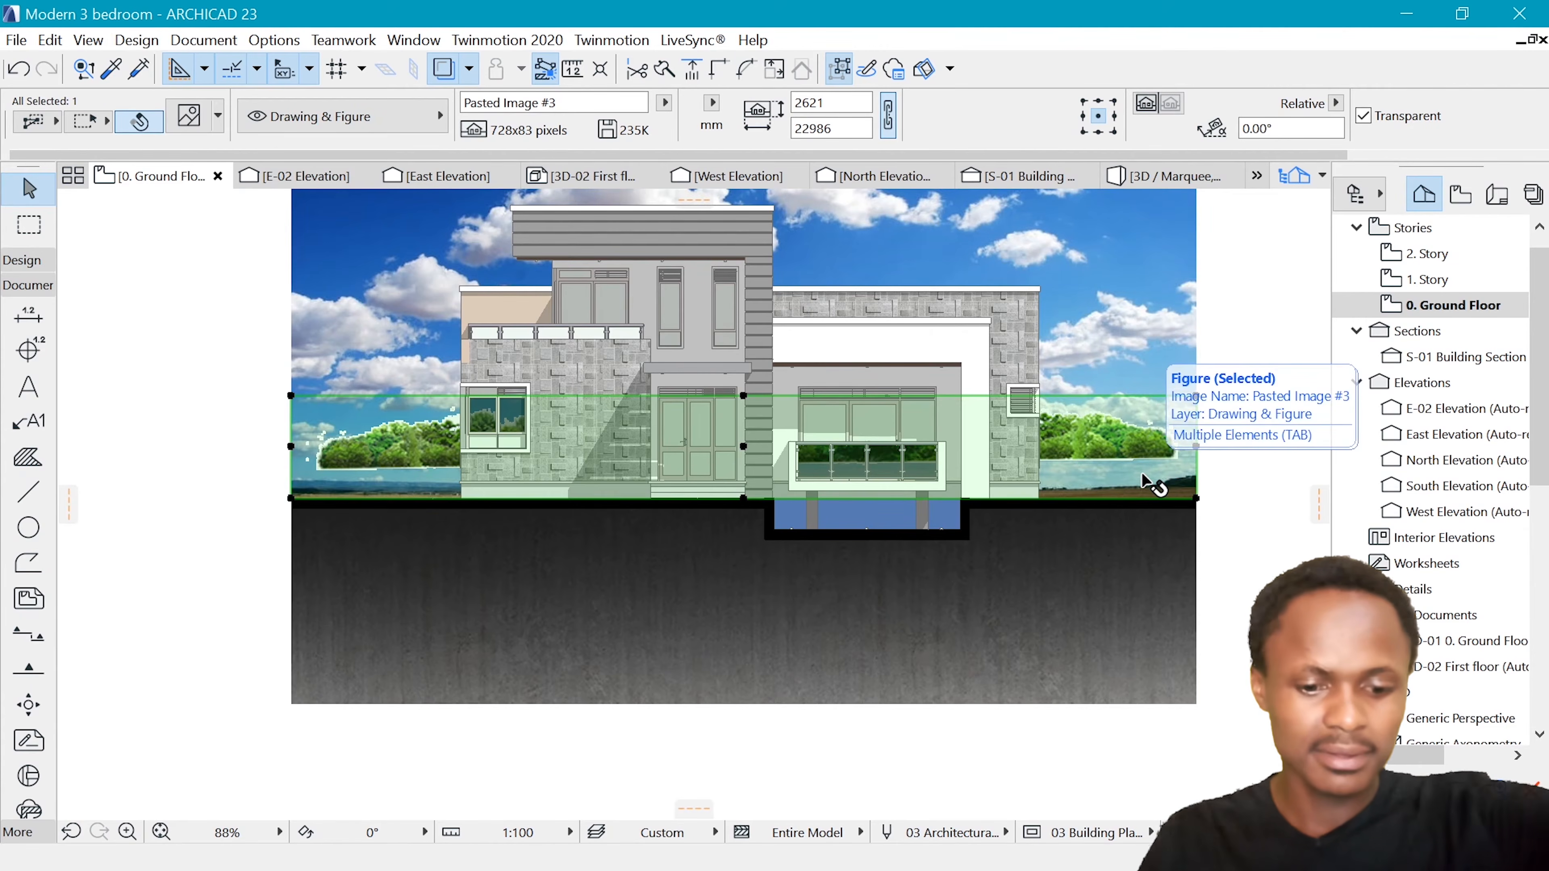
left_click(872, 520)
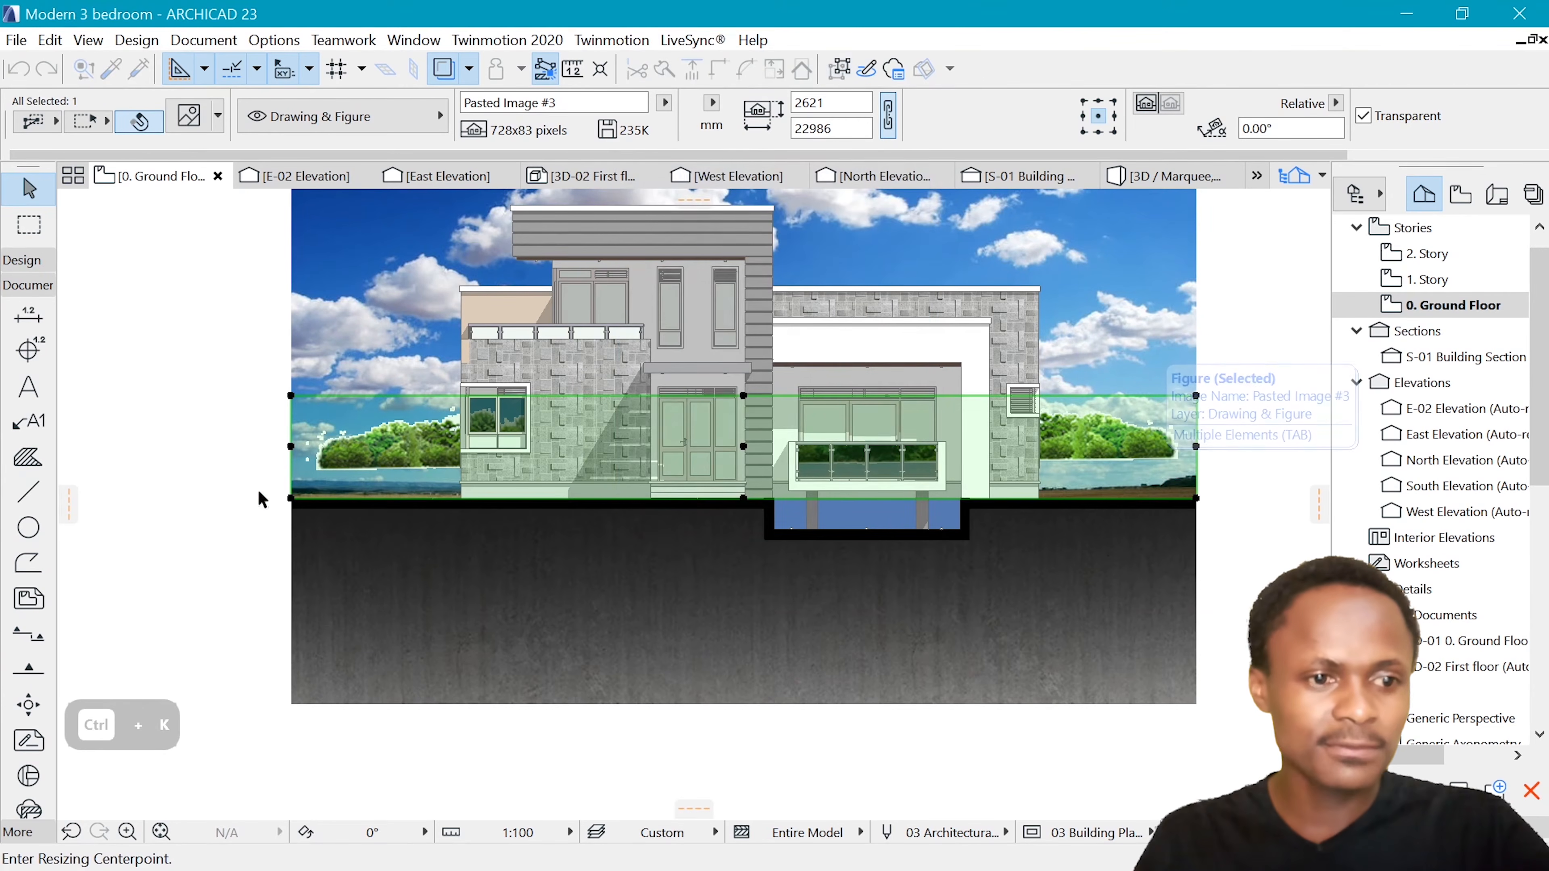
left_click(317, 467)
left_click(1204, 466)
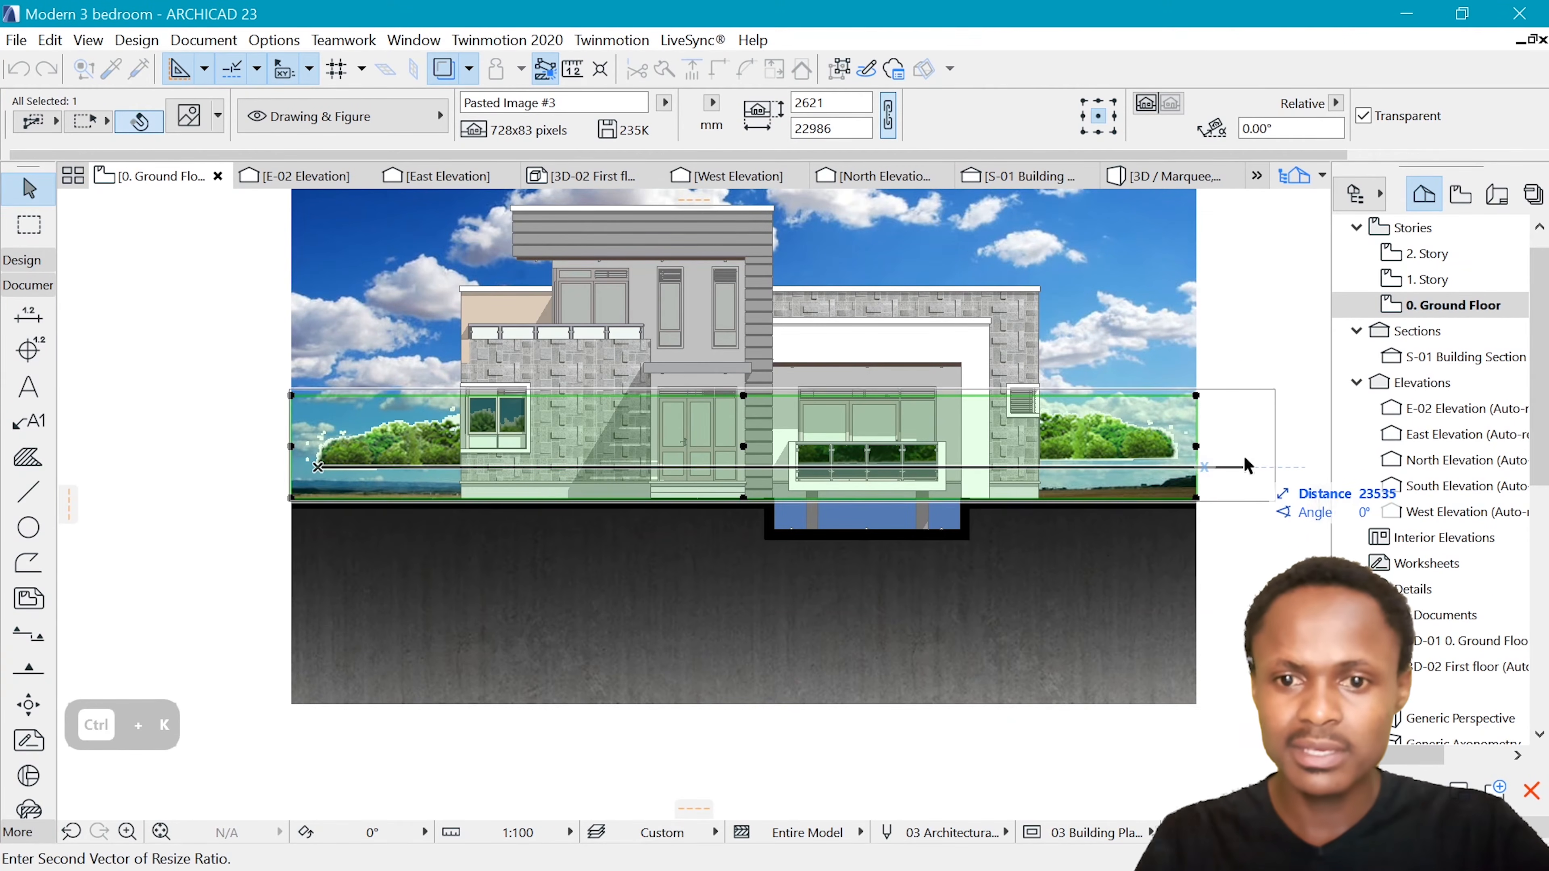
left_click(1269, 466)
Move the forest image left and down so its trees overhang both sides of the sky image near ground level
key("ctrl+d")
left_click(1228, 459)
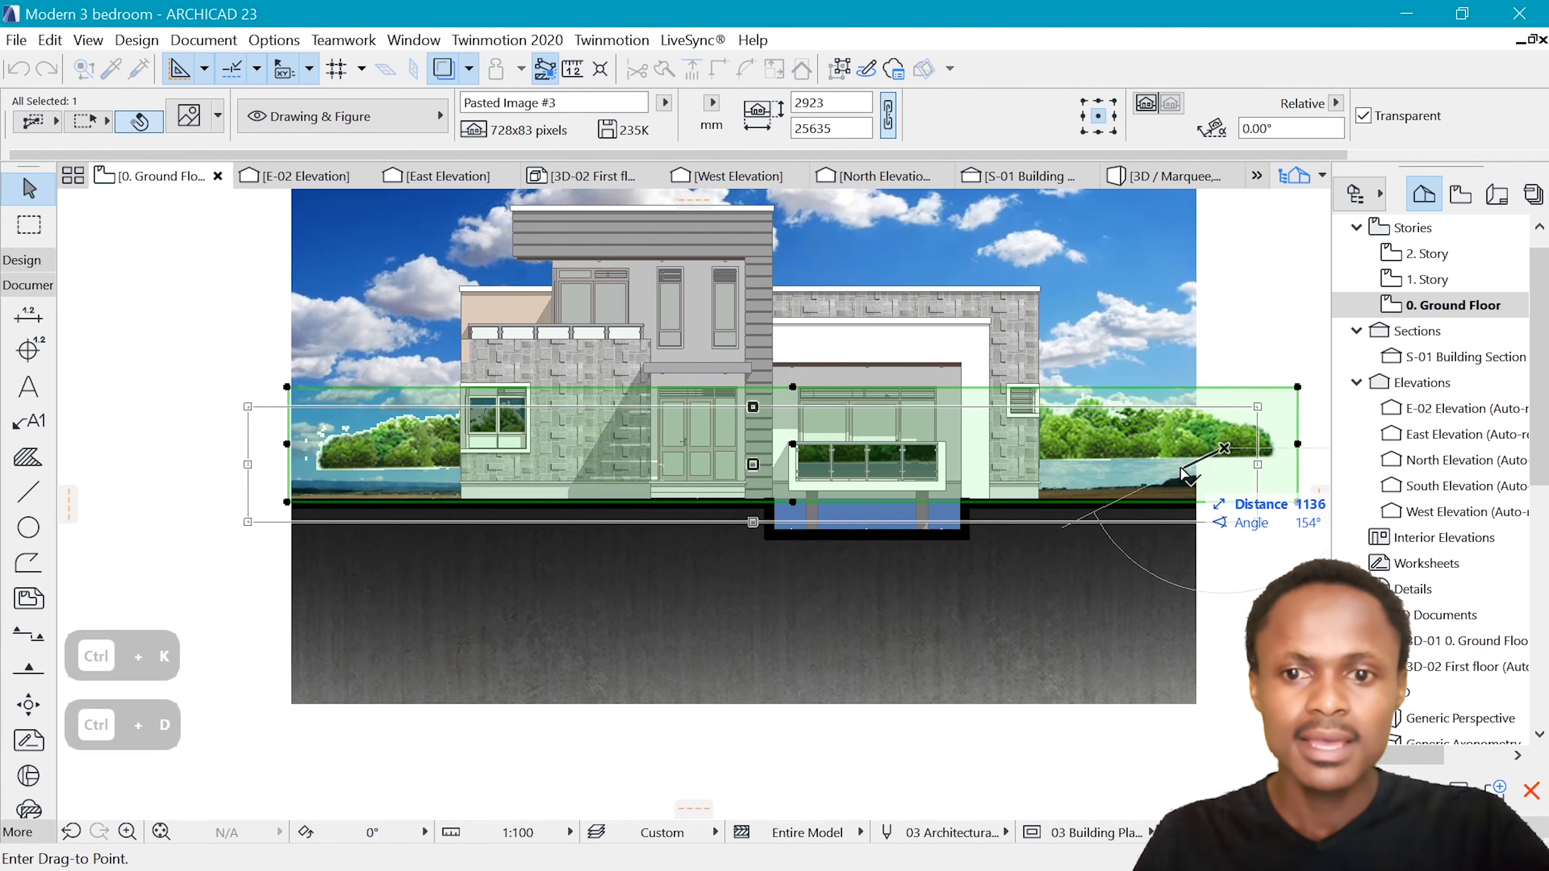
left_click(1176, 496)
scroll(1210, 497, "up", 3)
key("ctrl+d")
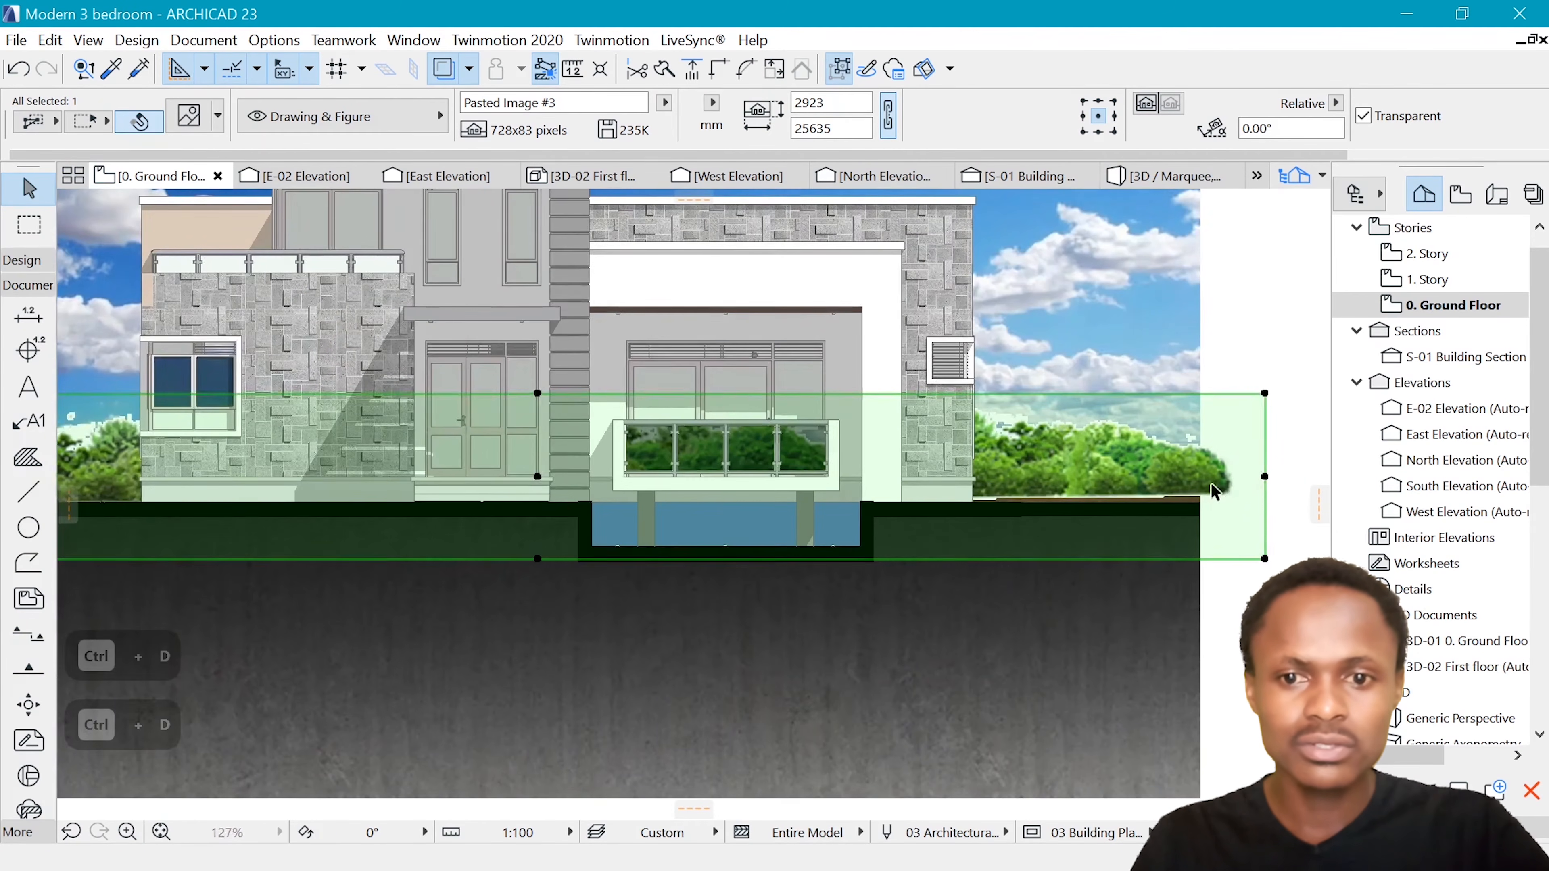
left_click(1210, 487)
left_click(1211, 499)
scroll(1195, 494, "down", 5)
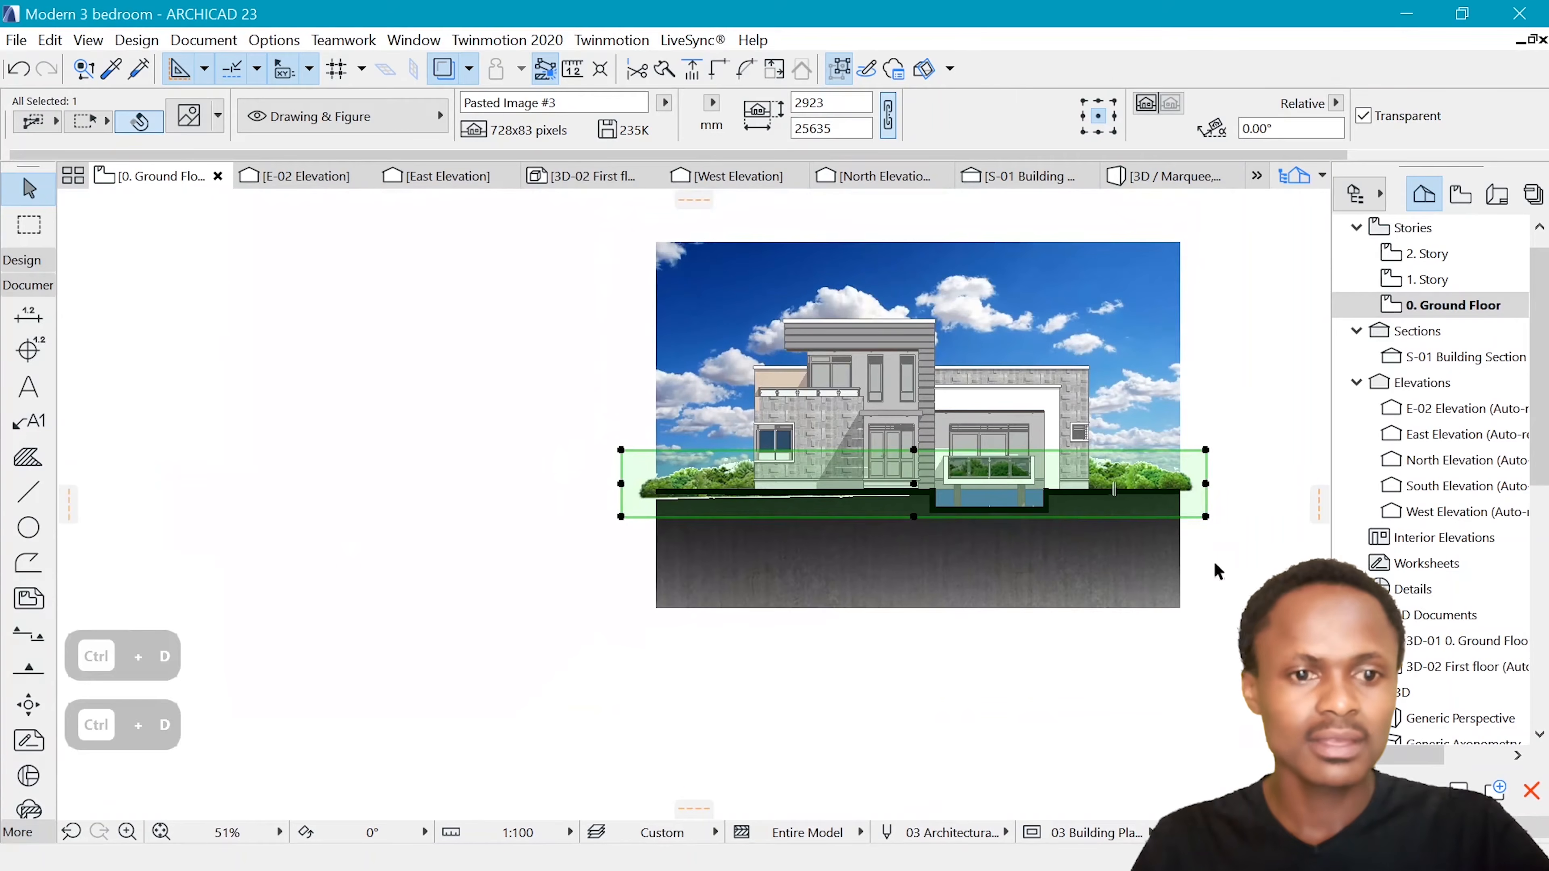
Shift the forest image slightly upward so the left end of its trees rests on the ground line
left_click(1246, 554)
scroll(1083, 462, "up", 3)
left_click(419, 519)
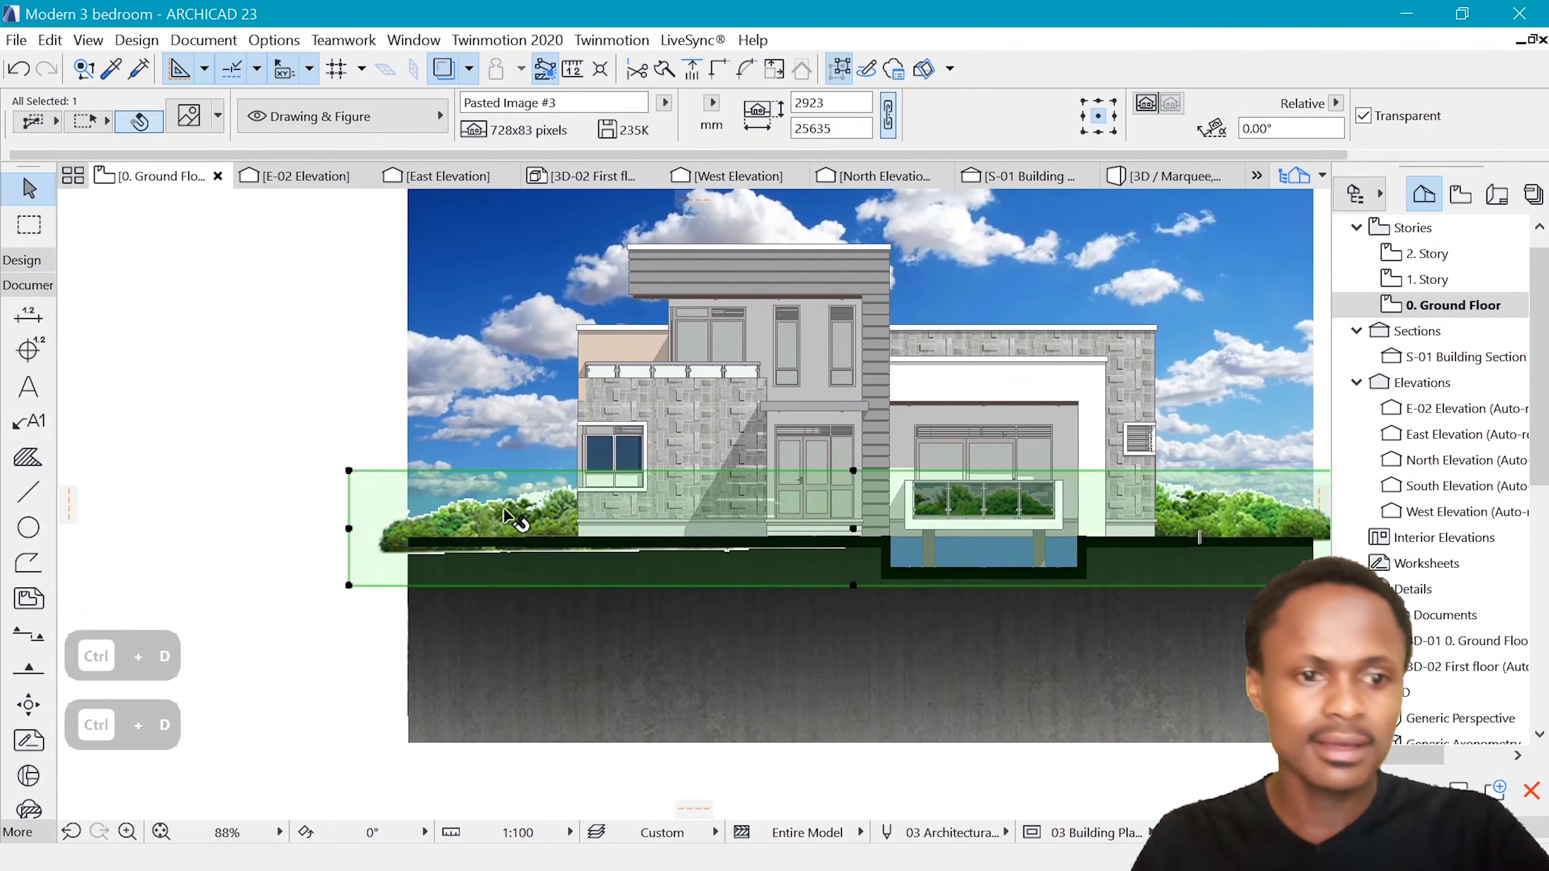
key("ctrl+d")
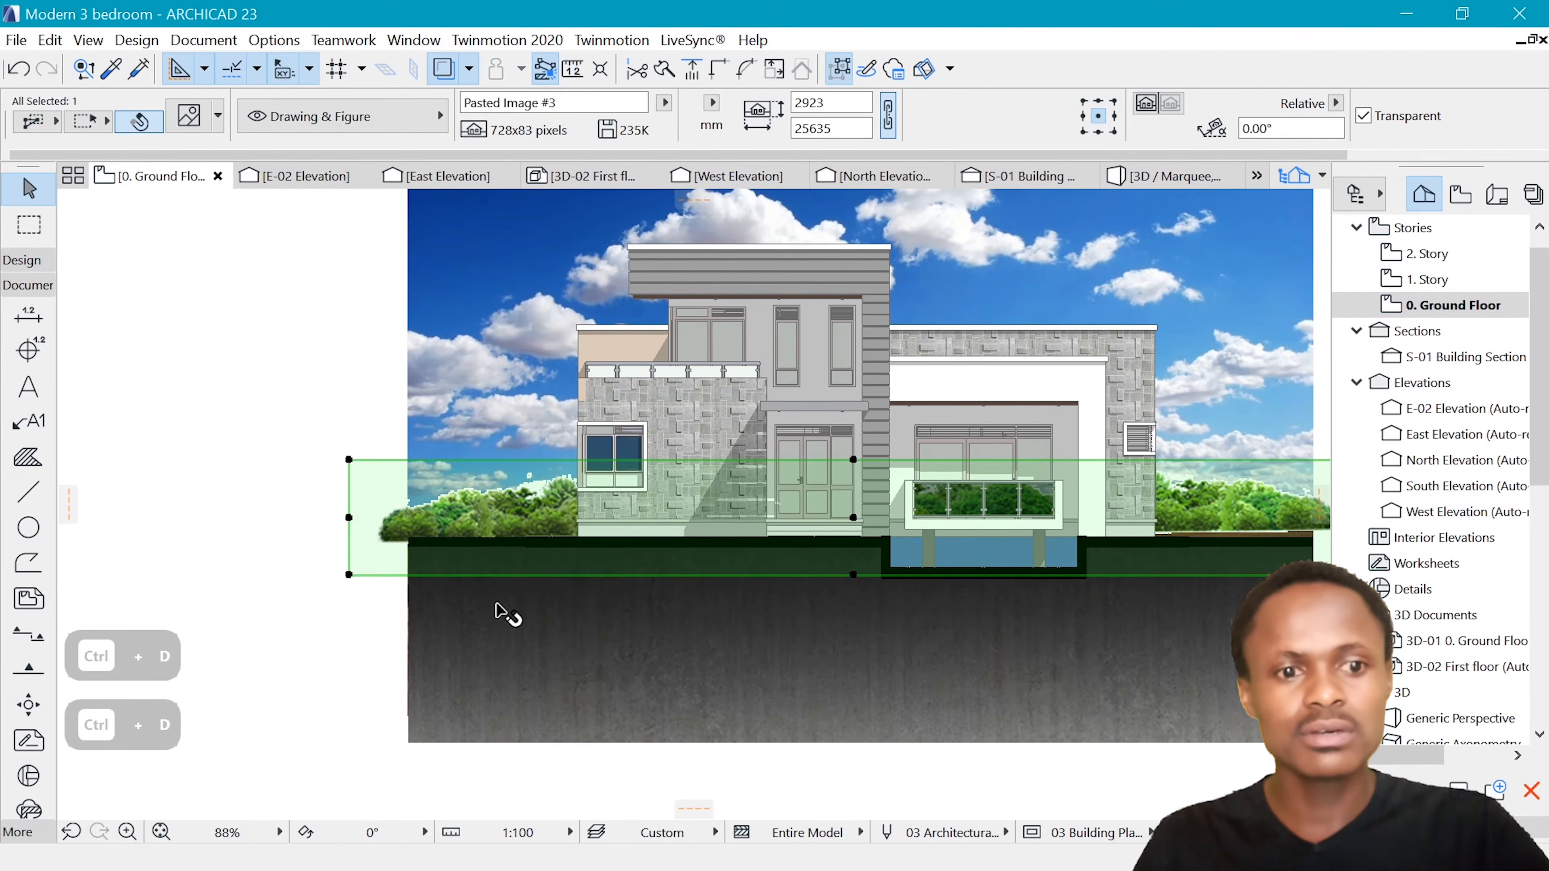
key("Escape")
scroll(567, 526, "down", 2)
scroll(425, 525, "up", 2)
Rotate the forest image to about 359.16° around the ground line's left end, aligning its tree base with the ground, and deselect it
left_click(421, 525)
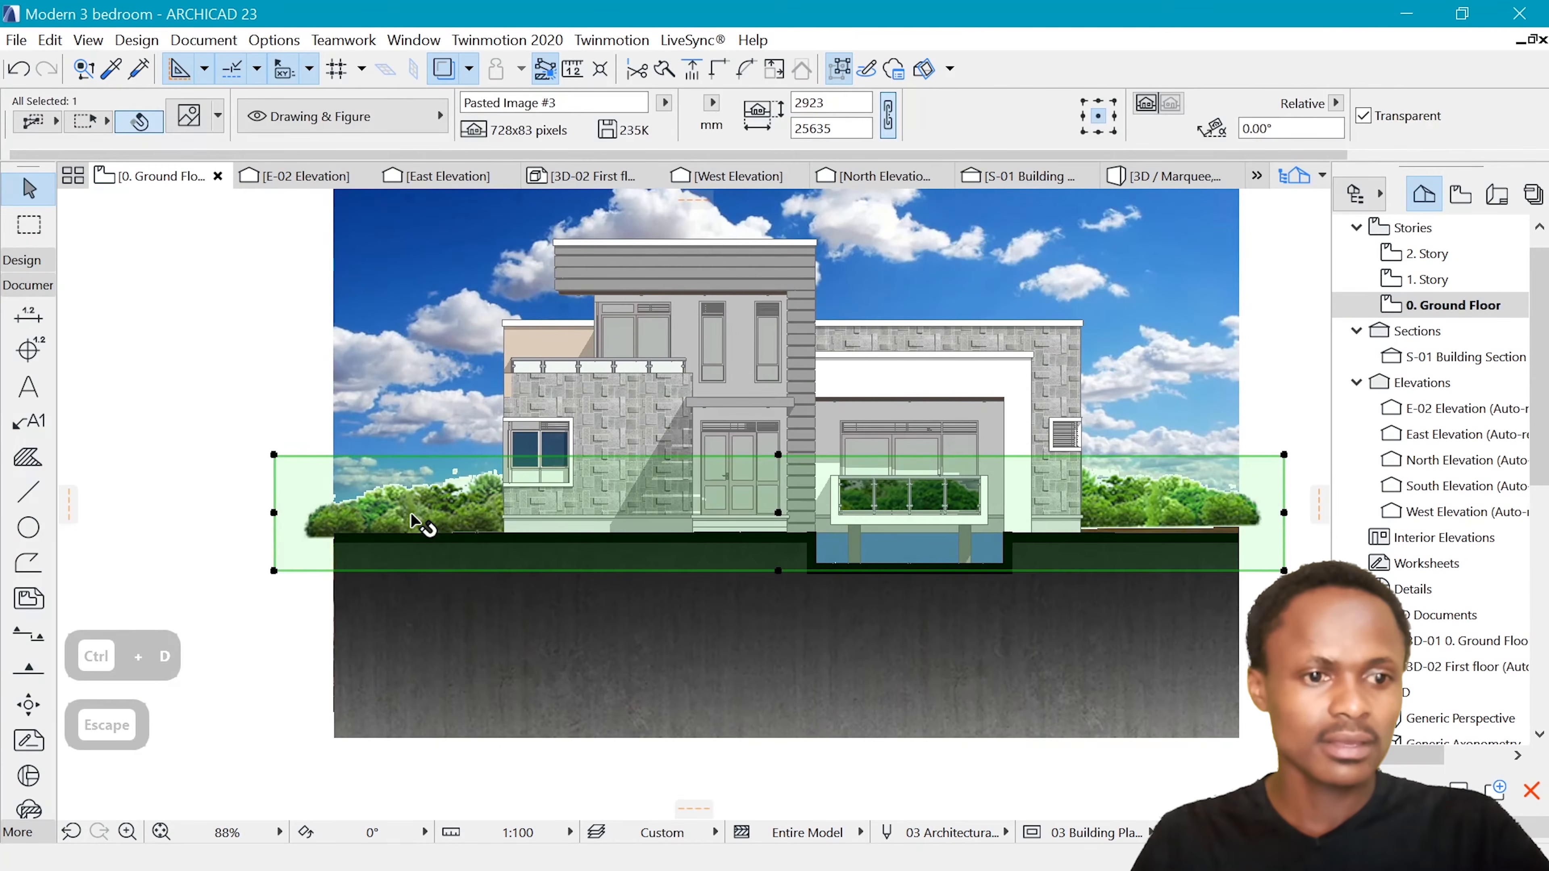
key("ctrl+e")
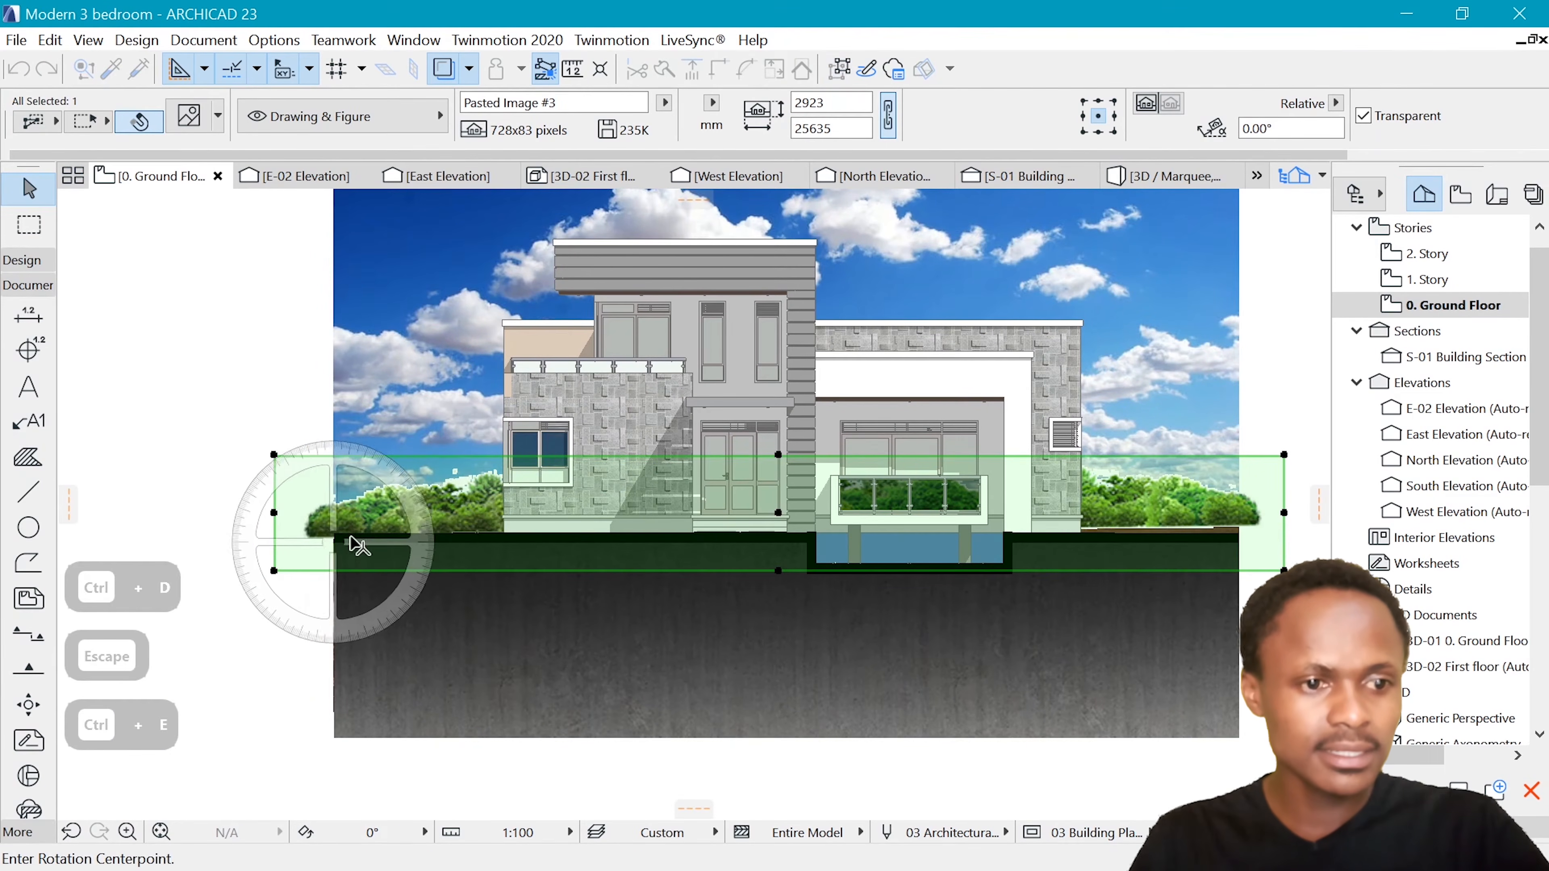
left_click(333, 533)
scroll(1248, 550, "up", 2)
scroll(1254, 546, "up", 2)
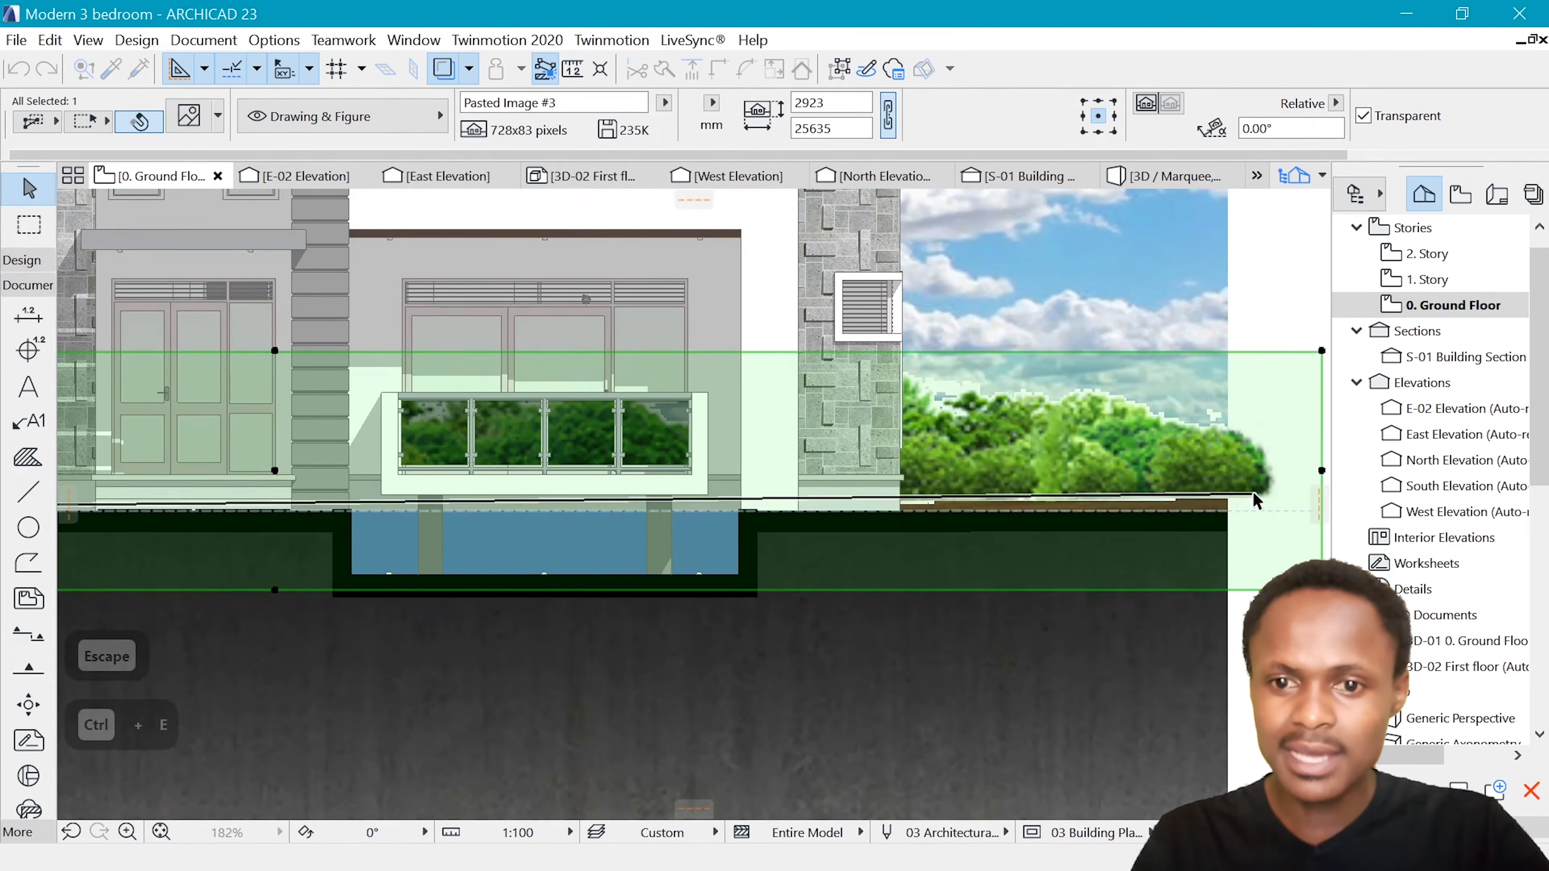
left_click(1253, 496)
left_click(1113, 512)
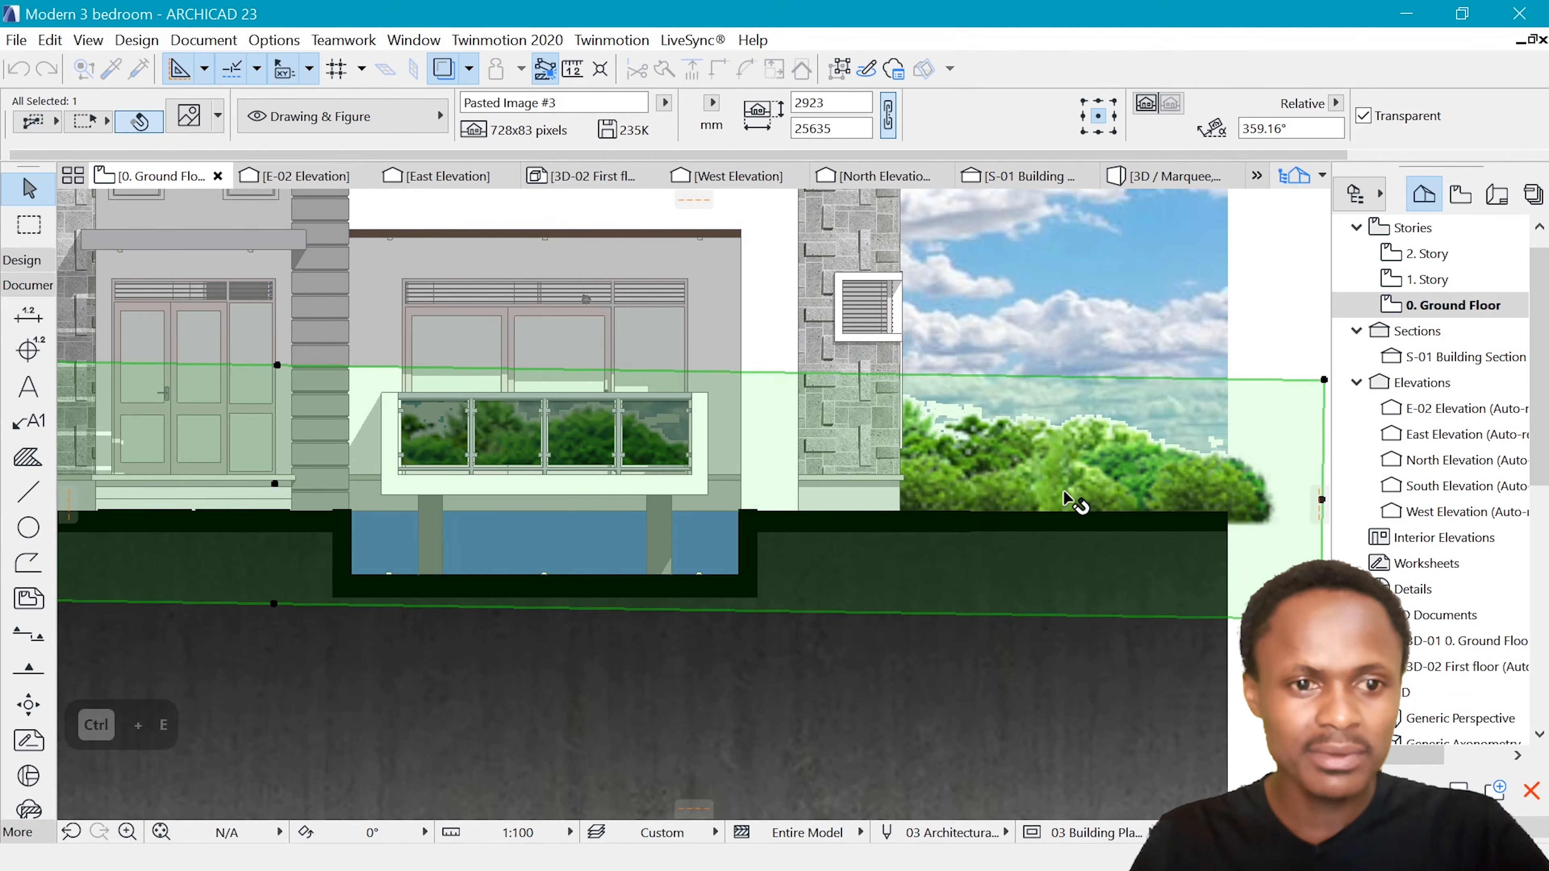
key("Escape")
scroll(1004, 438, "down", 5)
scroll(762, 506, "up", 5)
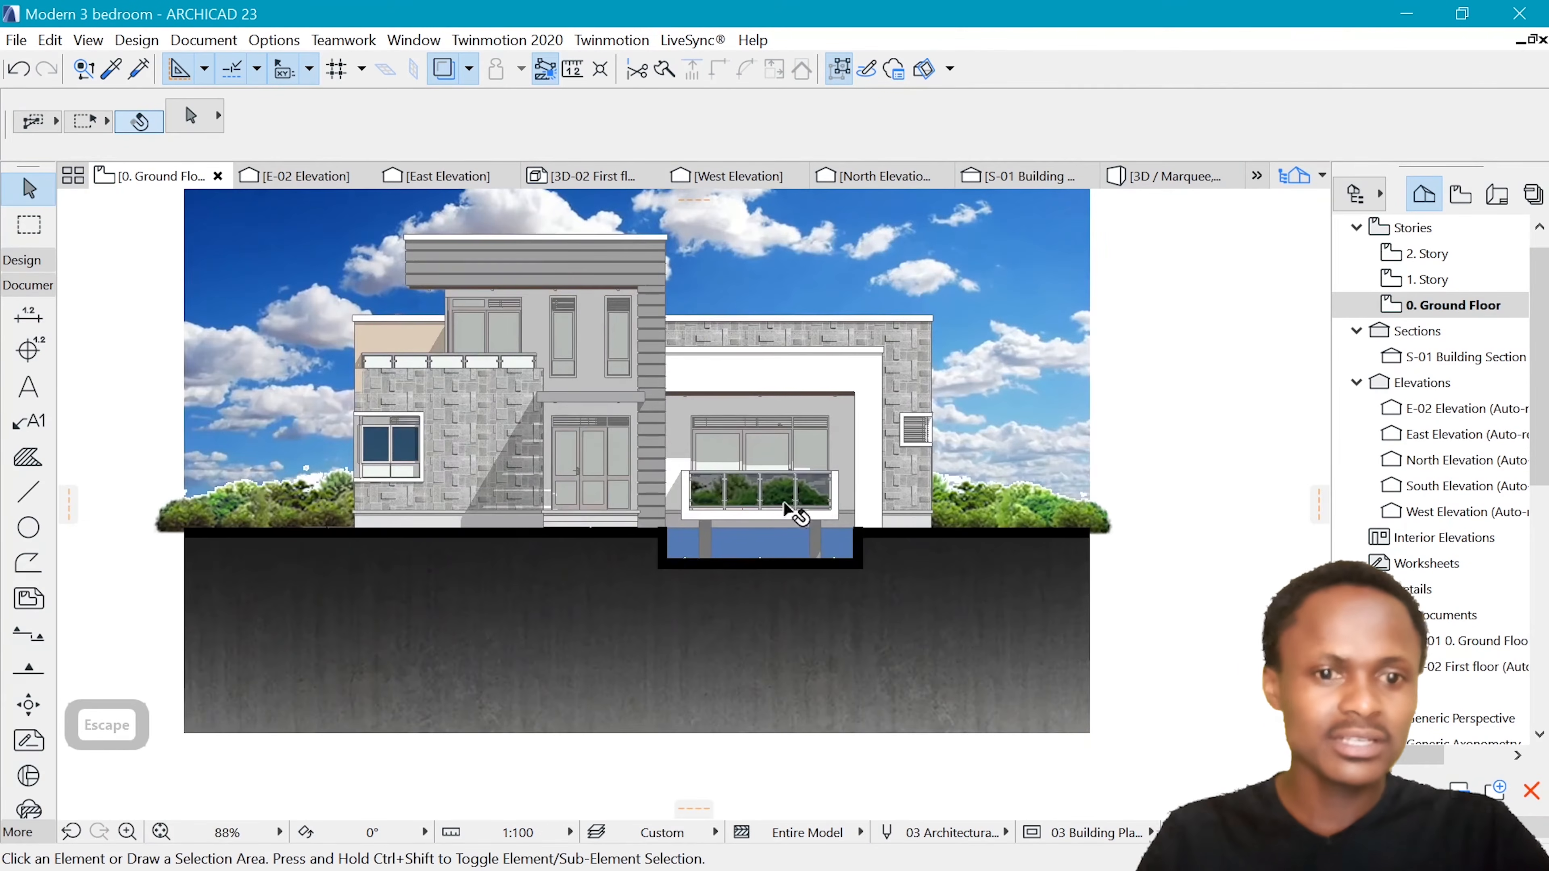
Select the four glass panels of the ground-floor balcony railing, set their fill to 75 %, and deselect them
scroll(755, 498, "down", 5)
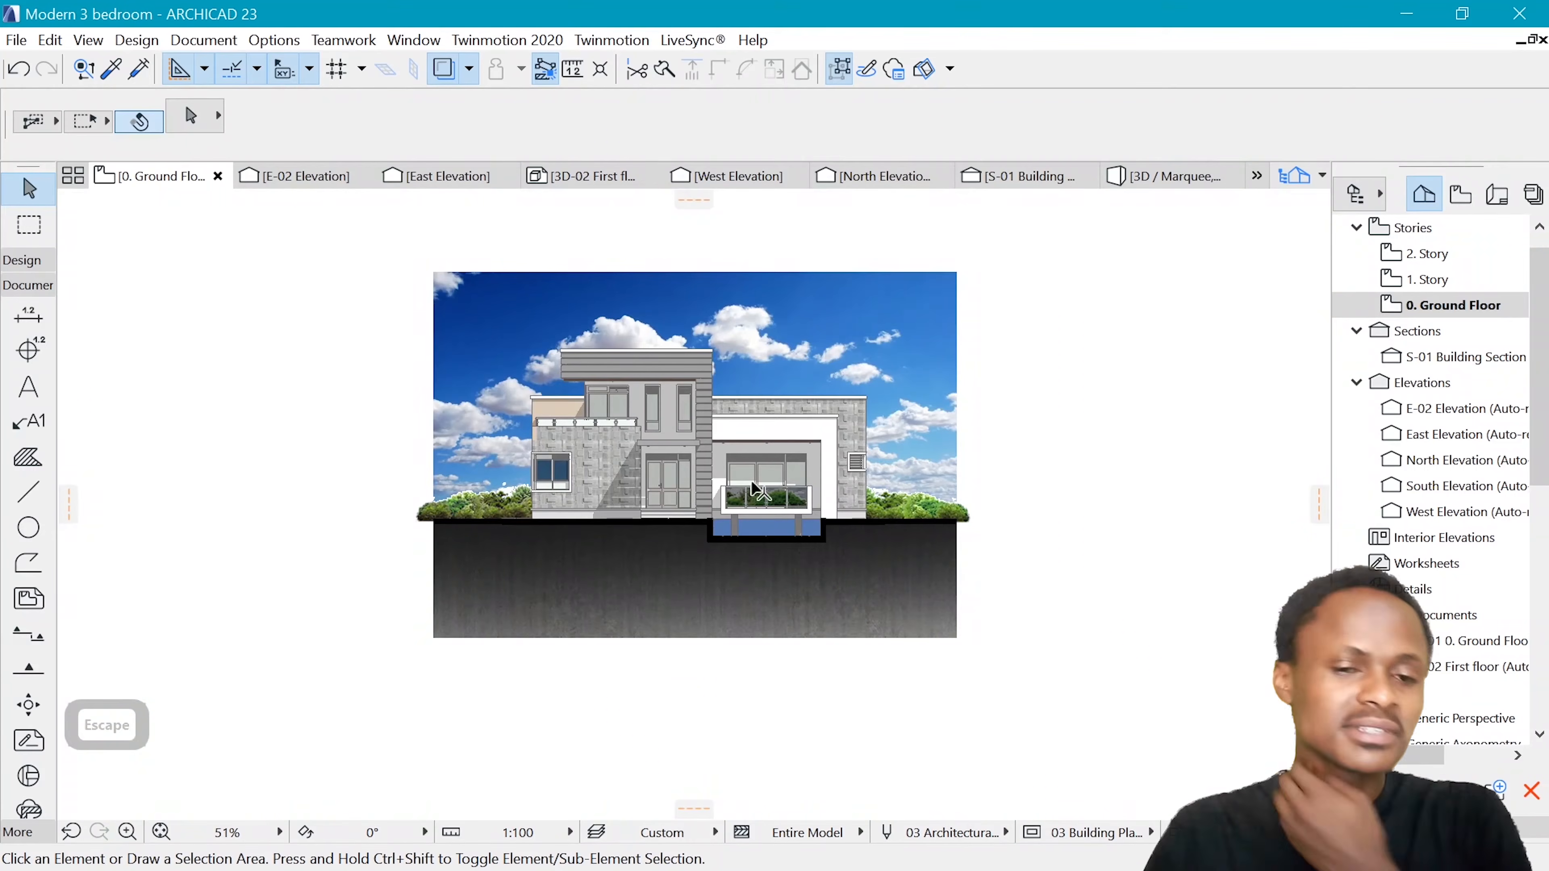
scroll(762, 457, "up", 7)
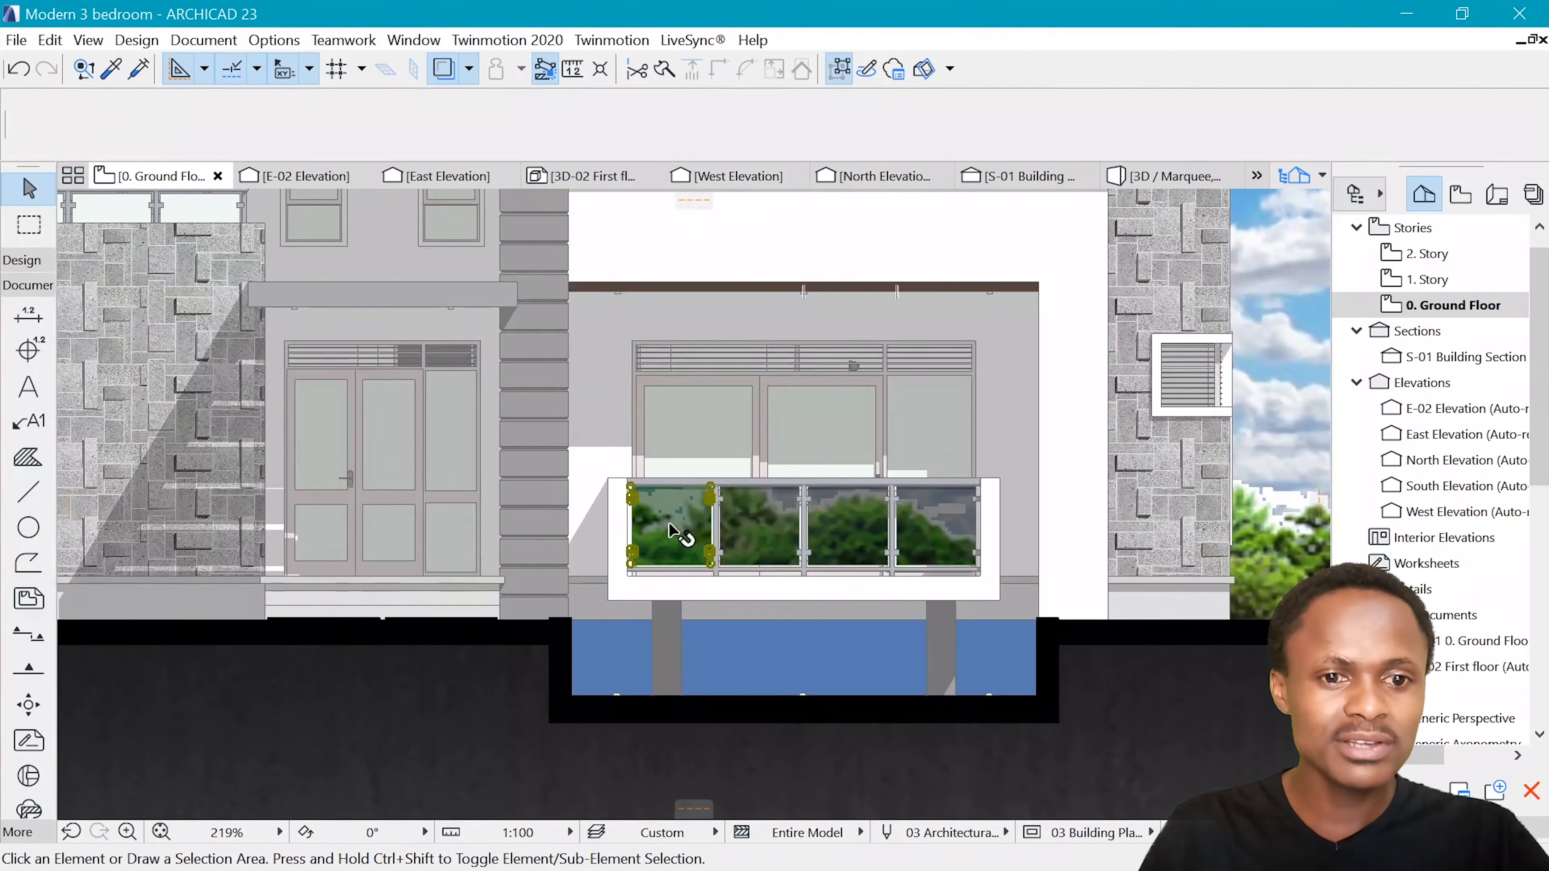
left_click(670, 531)
left_click(868, 531, "shift")
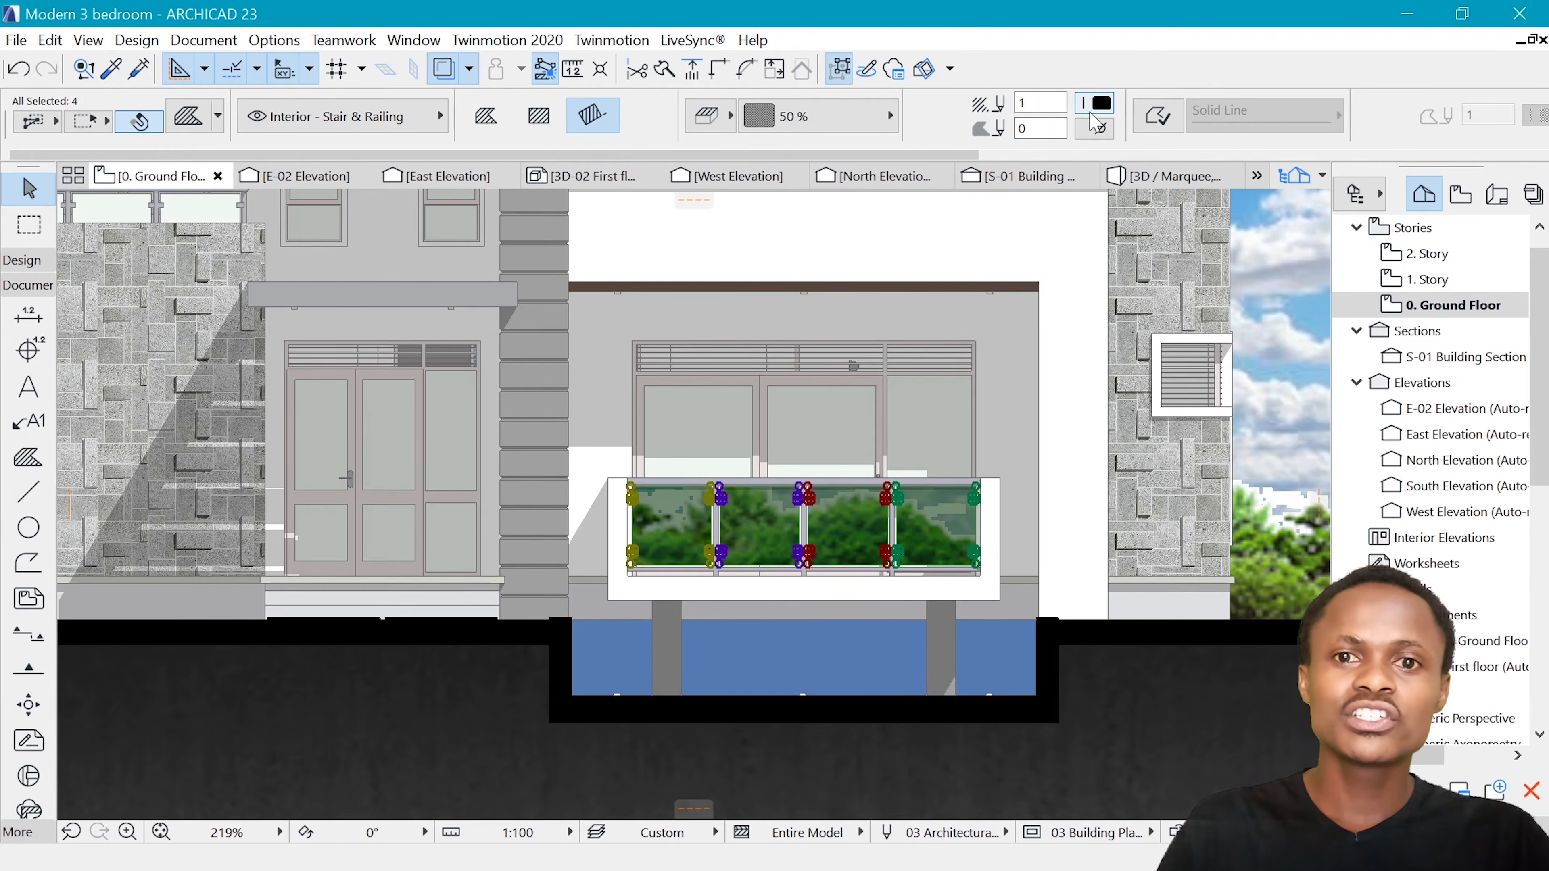
left_click(872, 115)
left_click(121, 248)
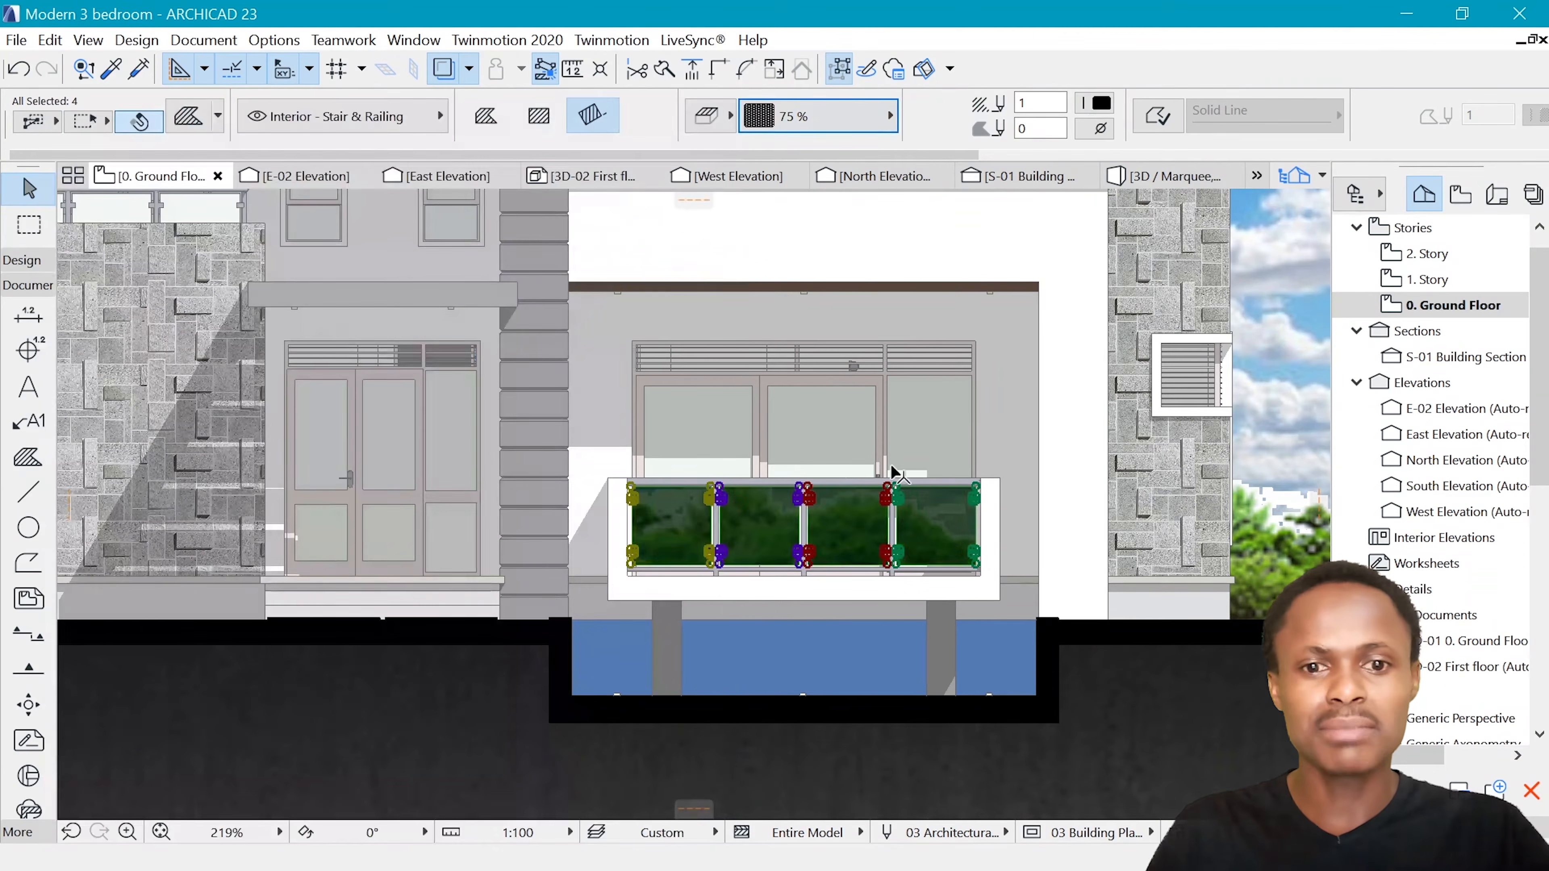
key("Escape")
scroll(777, 657, "down", 4)
scroll(830, 651, "down", 6)
scroll(733, 635, "up", 6)
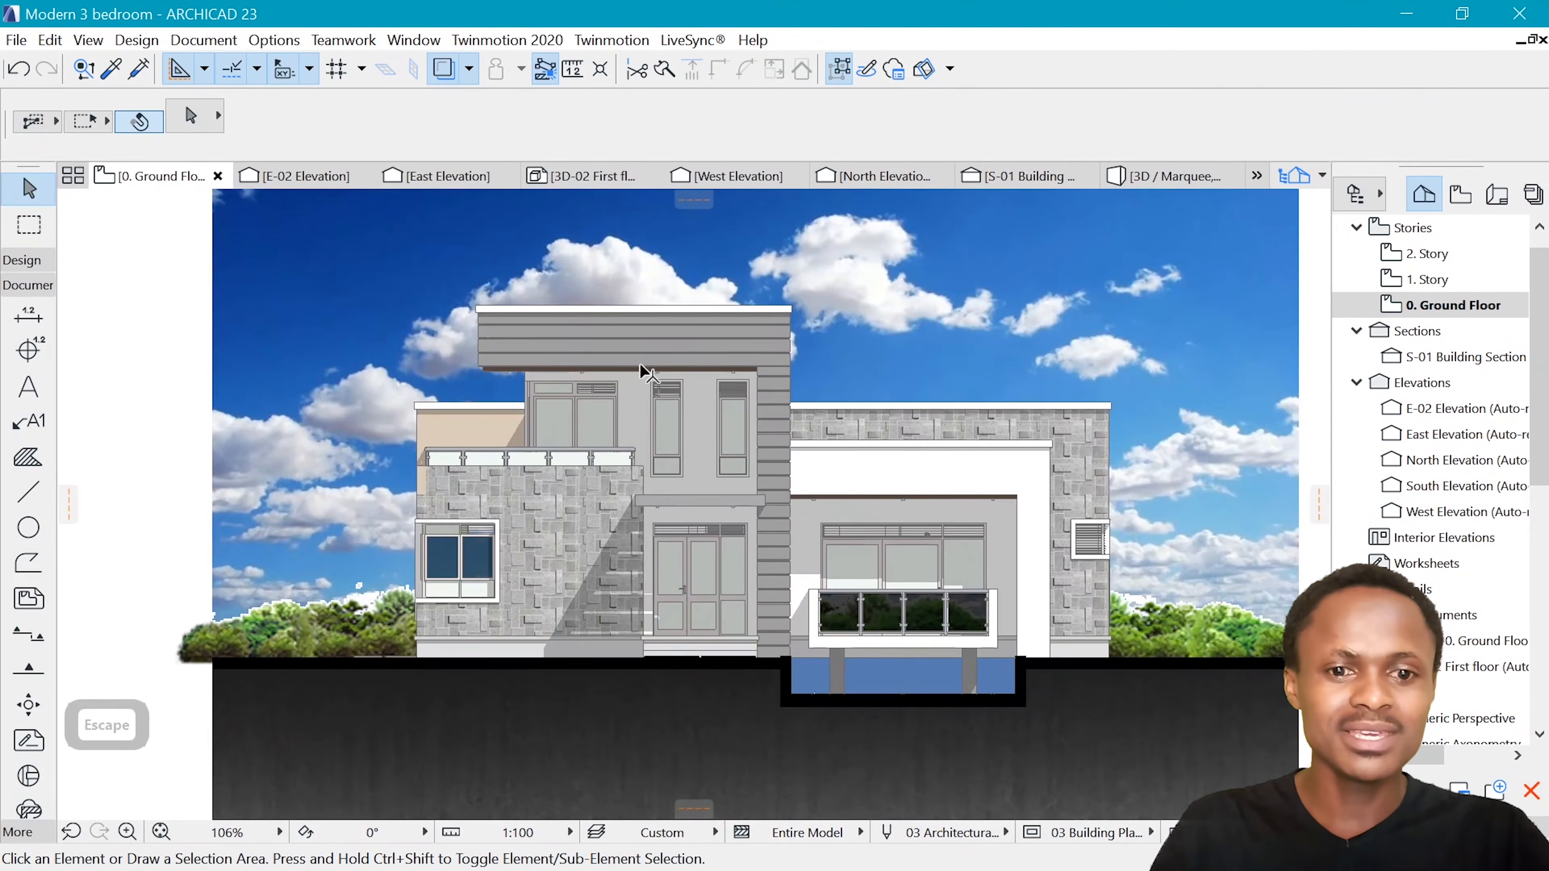
Insert the Man 02 image from the background folder at the left side of the elevation and minimize the folder window
scroll(640, 365, "down", 2)
scroll(1061, 408, "up", 1)
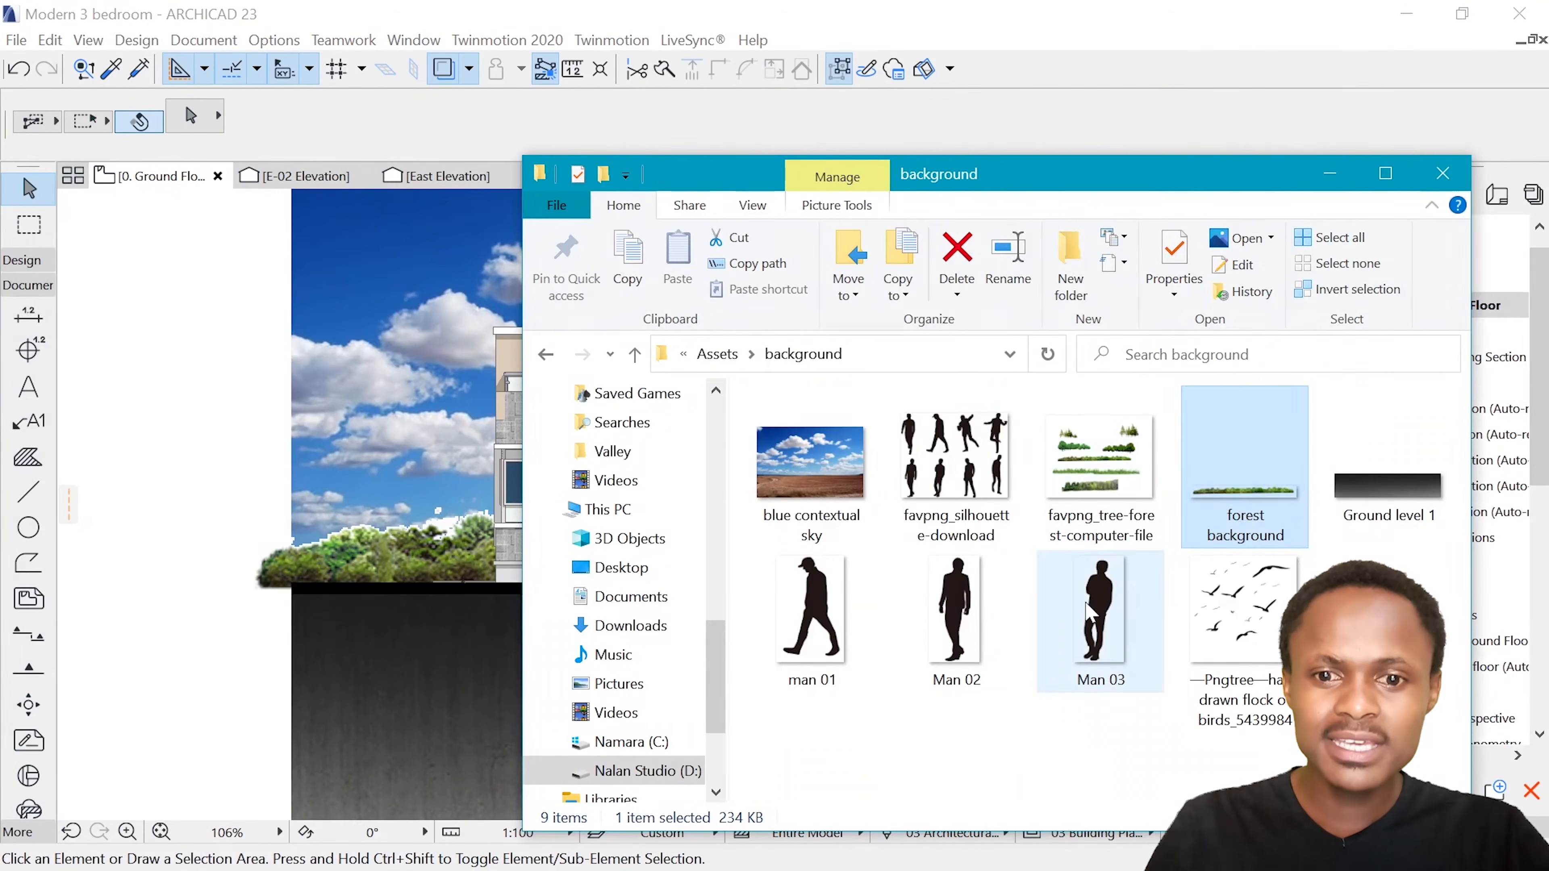
left_click(1100, 610)
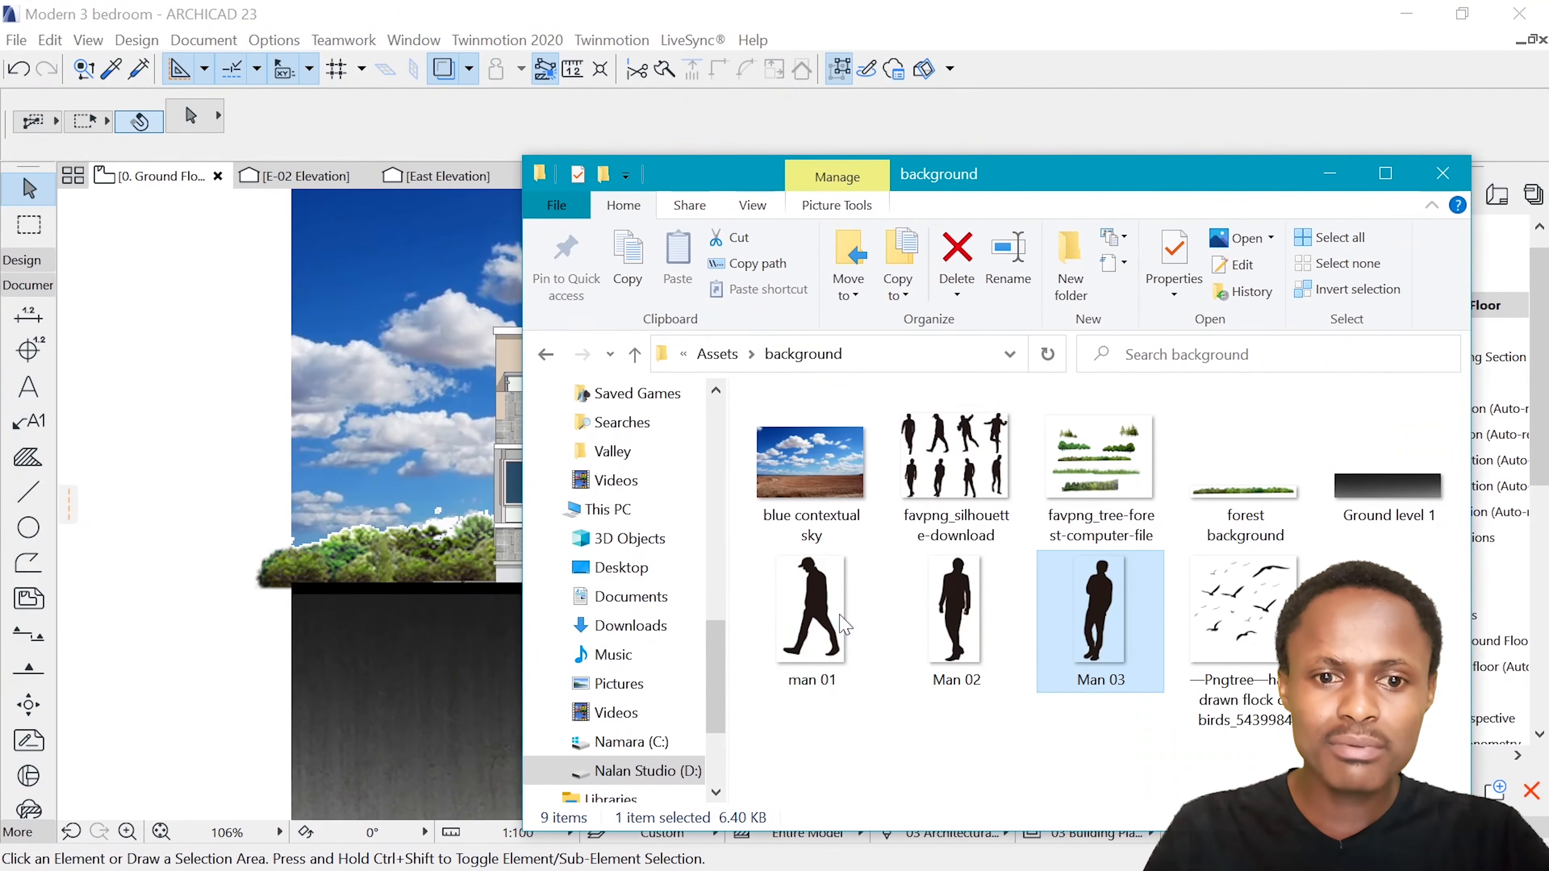
left_click(943, 627)
left_click_drag(969, 622, 250, 465)
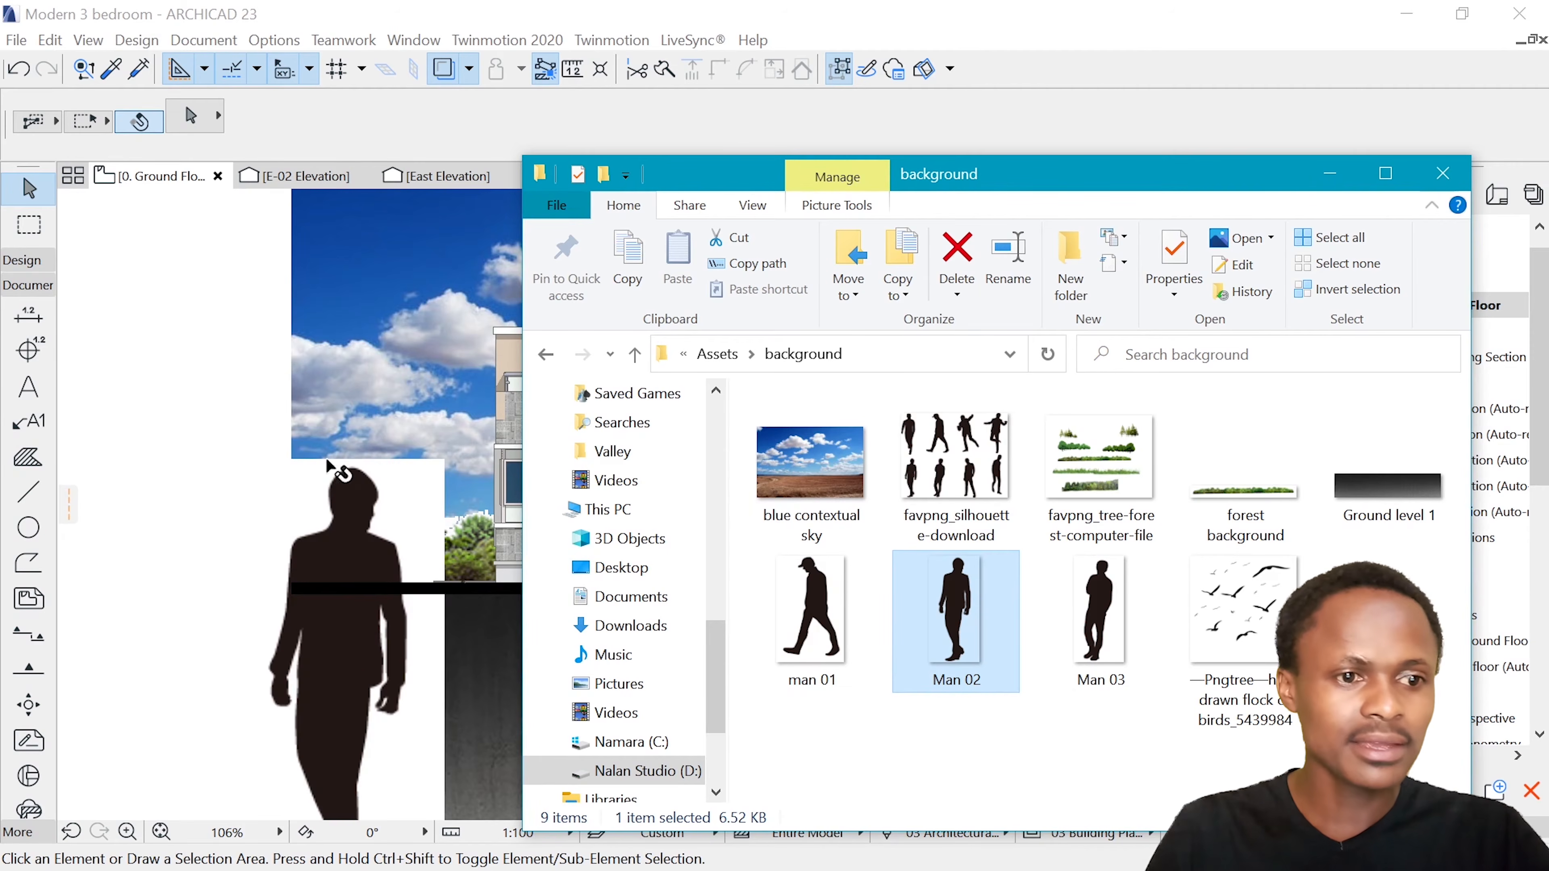
left_click(1328, 177)
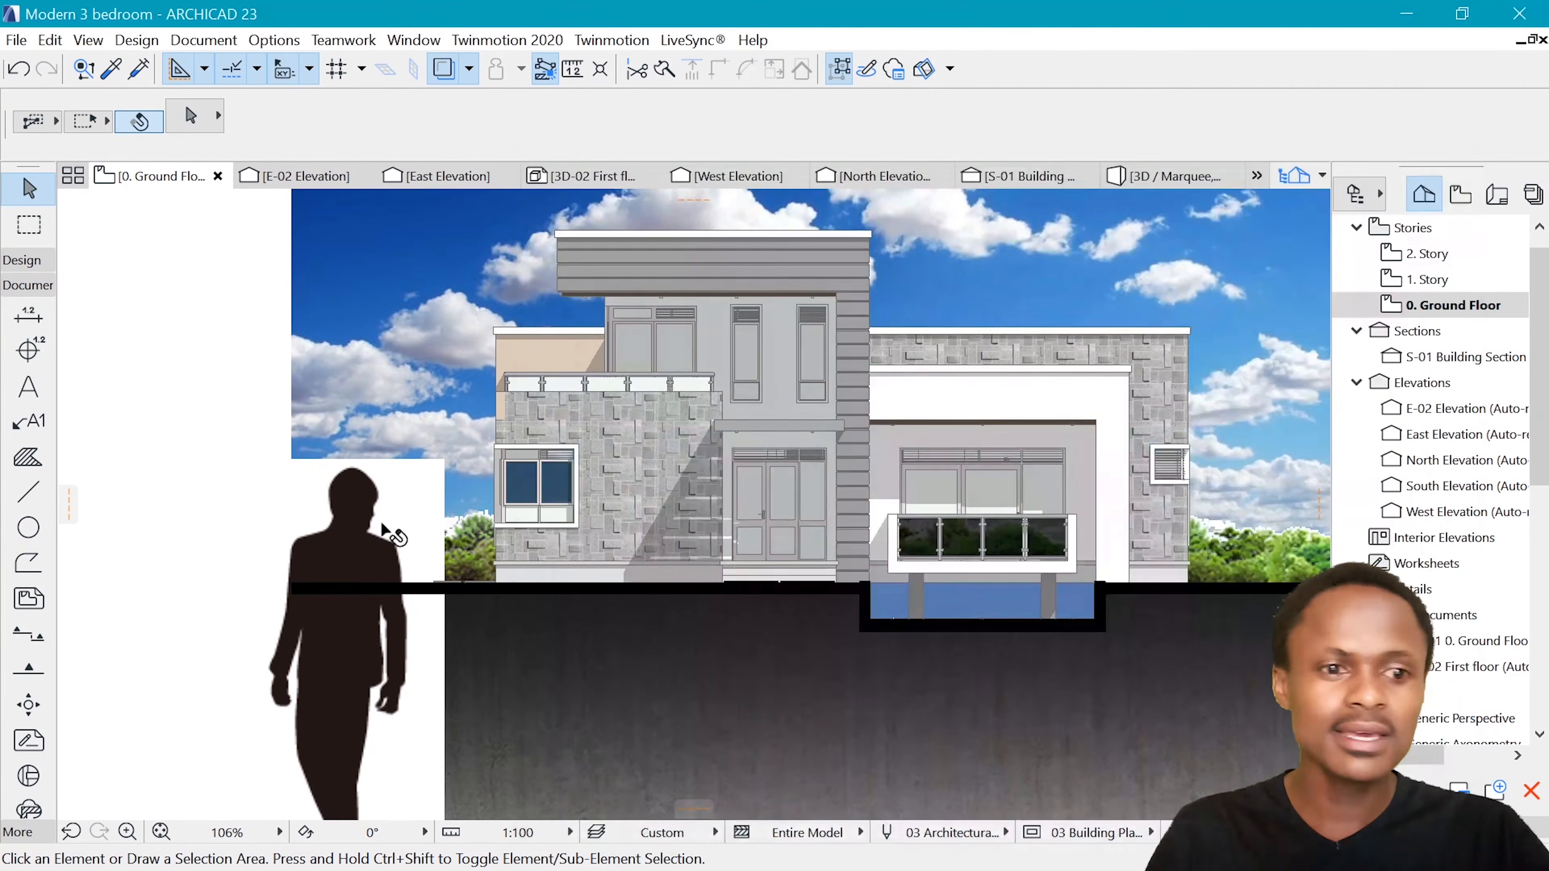
Select the inserted man image and make its background transparent
left_click(450, 467)
scroll(448, 470, "down", 3)
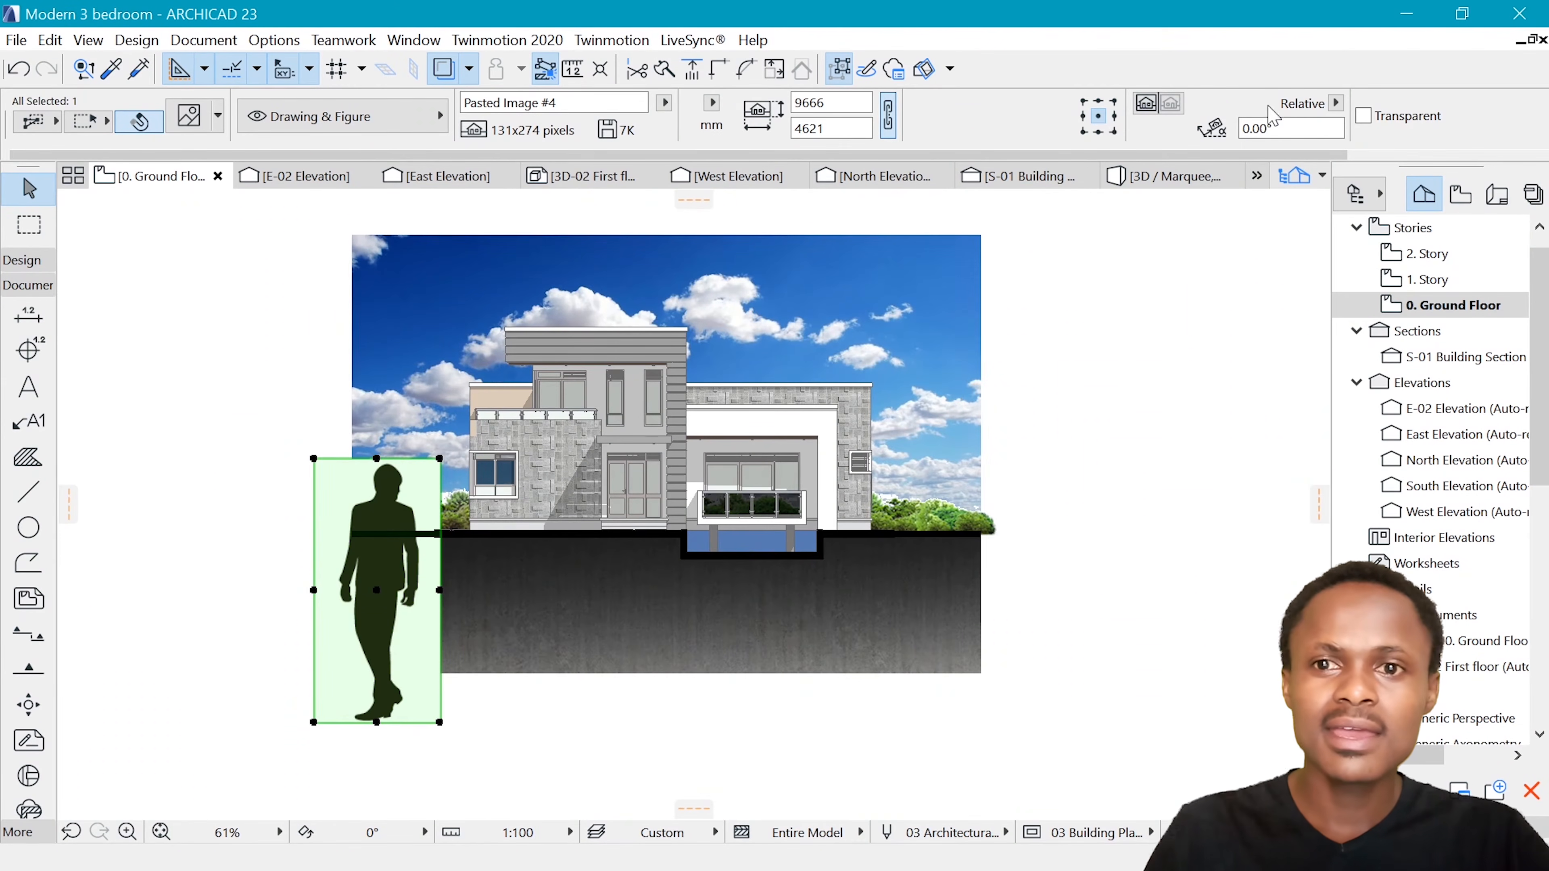
left_click(1366, 115)
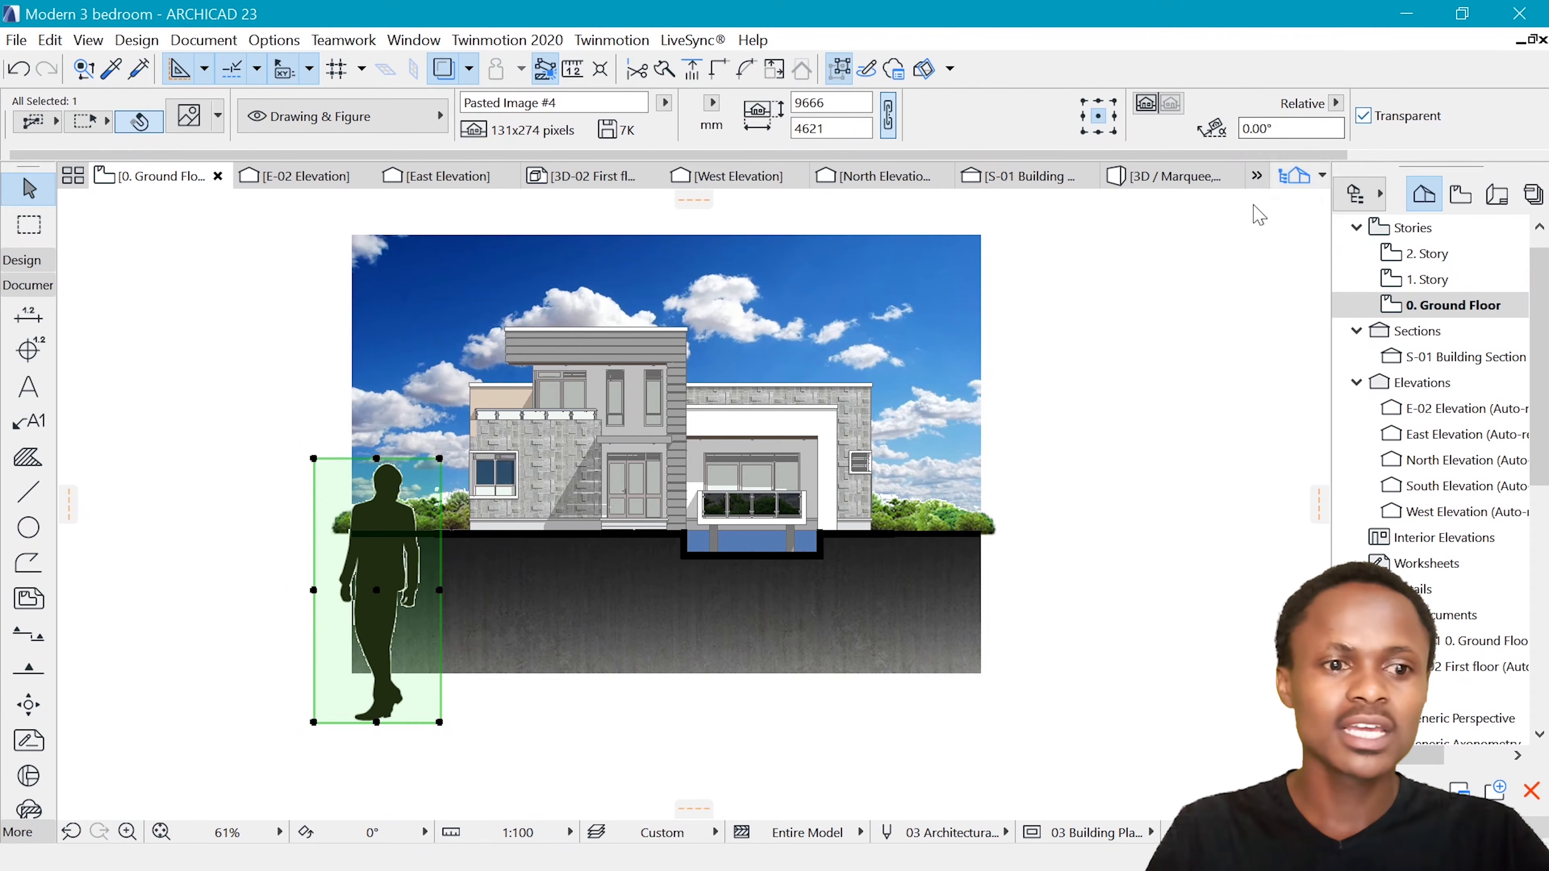
Move the man image by its bottom midpoint to the base of the front entrance door
key("ctrl+d")
left_click(377, 721)
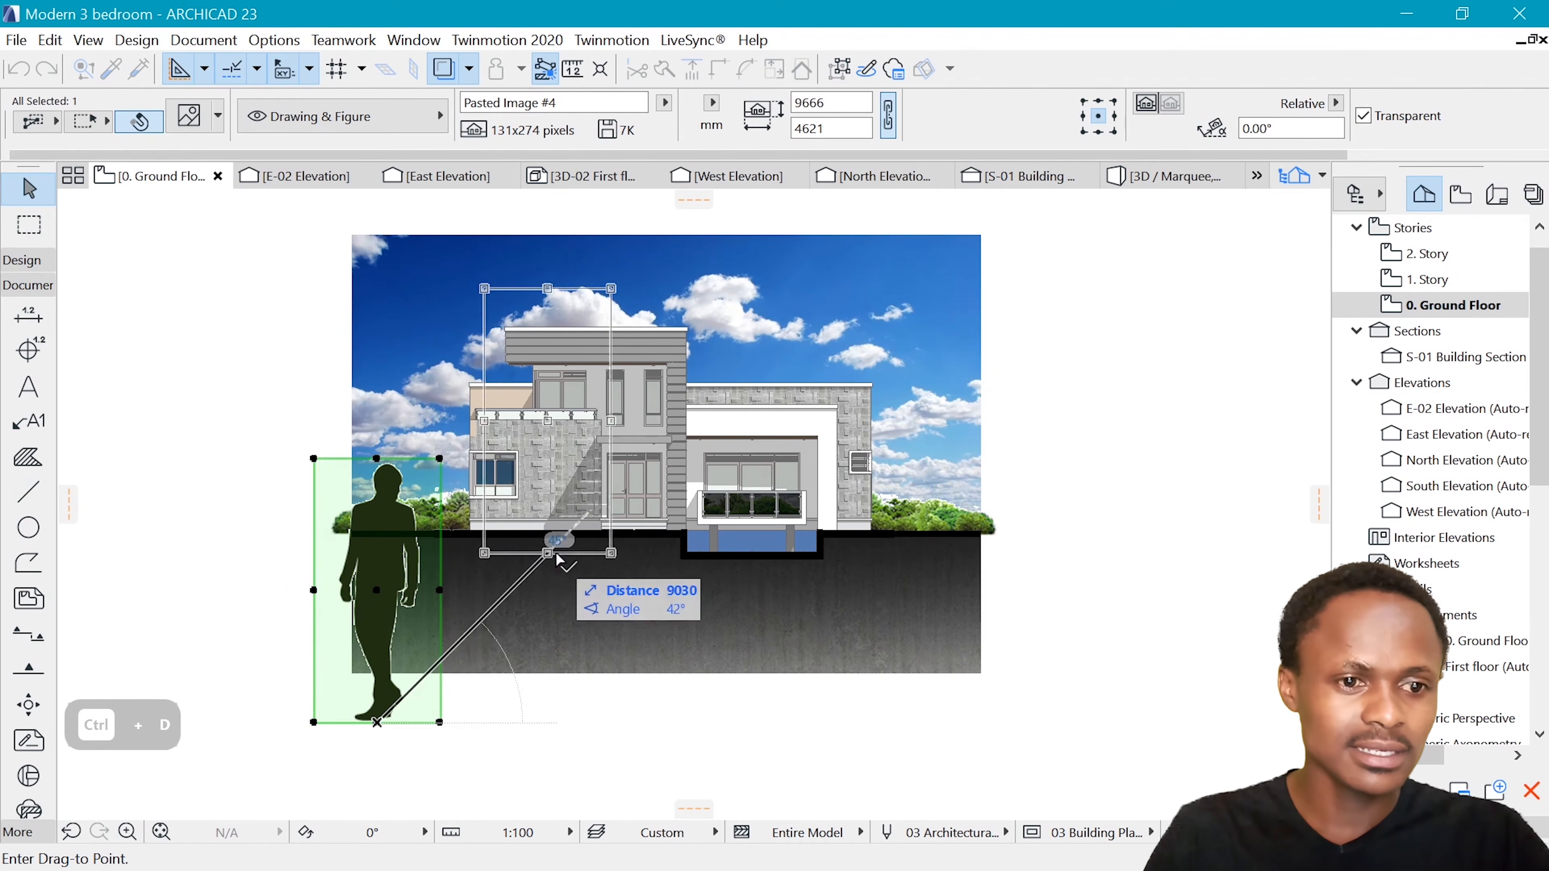
scroll(634, 524, "up", 2)
scroll(634, 522, "up", 3)
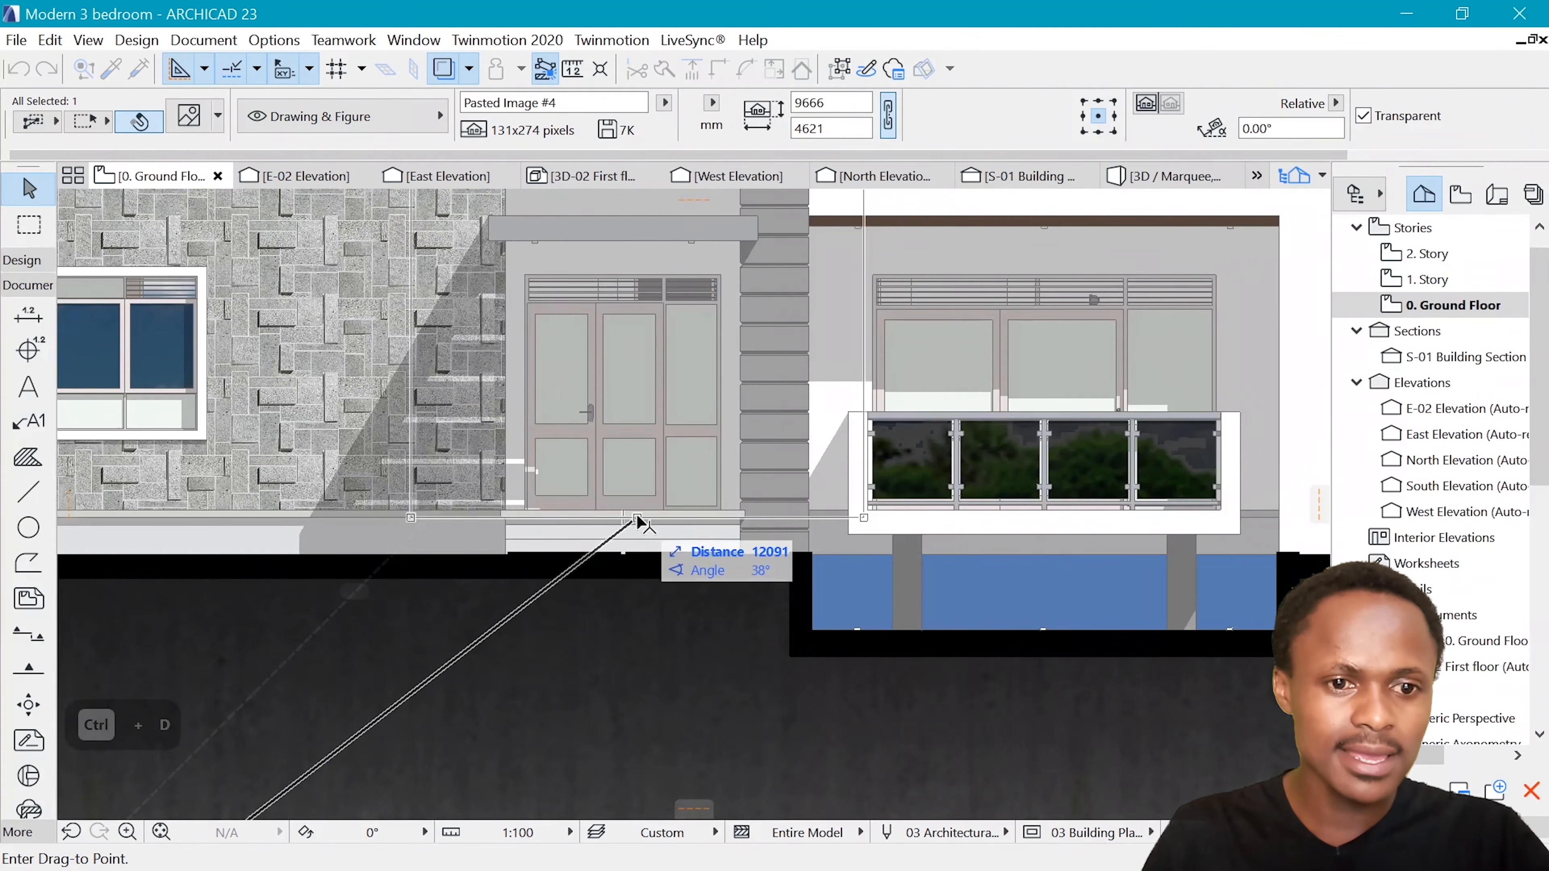
left_click(636, 510)
scroll(628, 534, "down", 5)
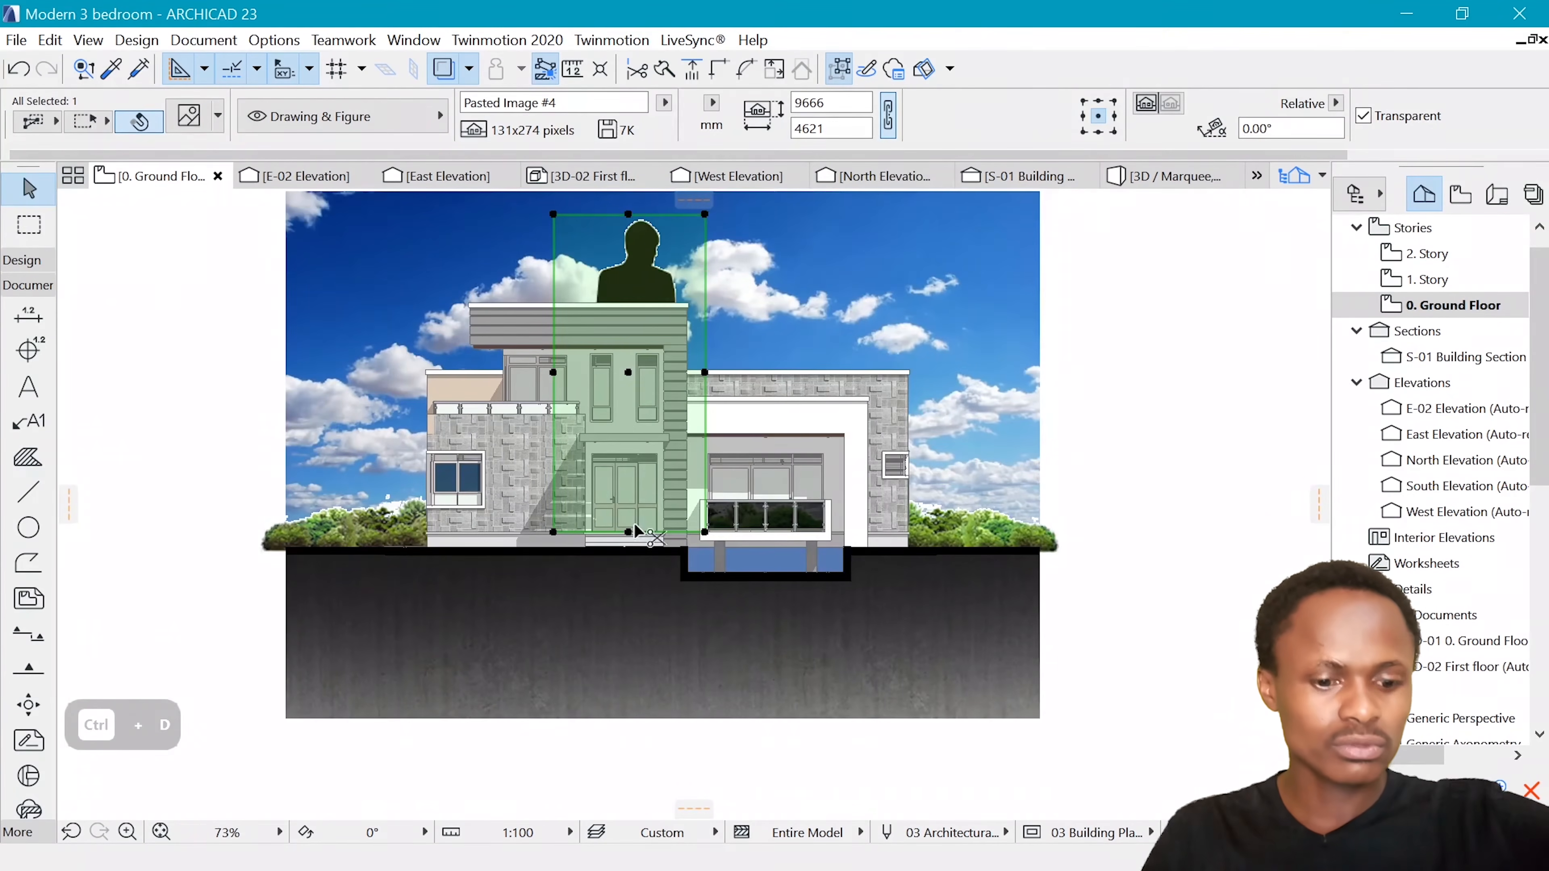
Resize the man image proportionally about its bottom midpoint to about 1752 mm tall, judging its scale against the front door
key("ctrl+k")
left_click(872, 519)
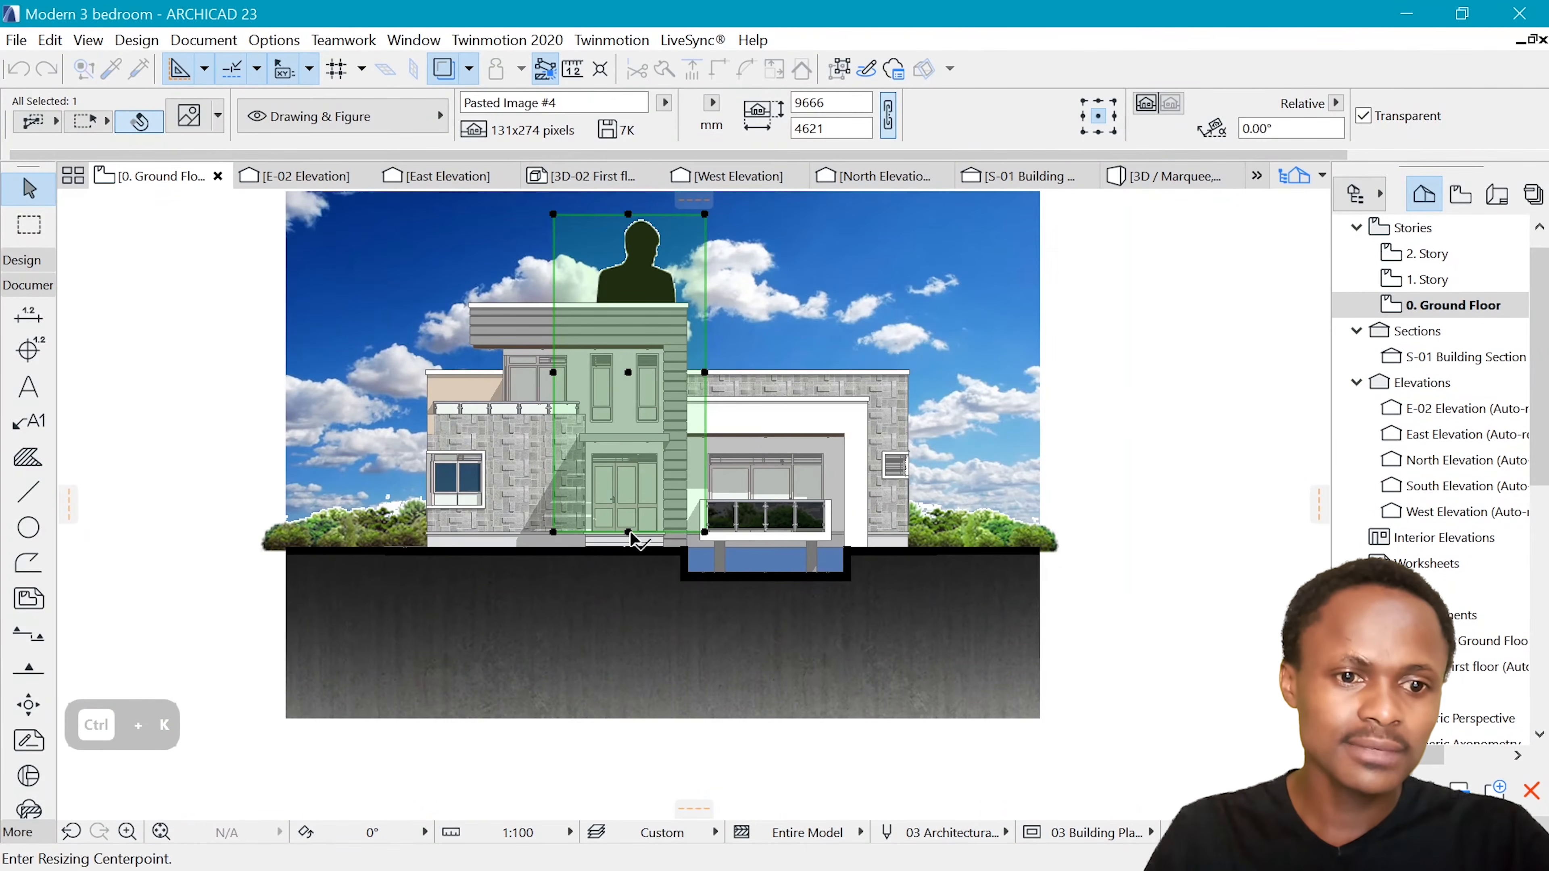
left_click(628, 533)
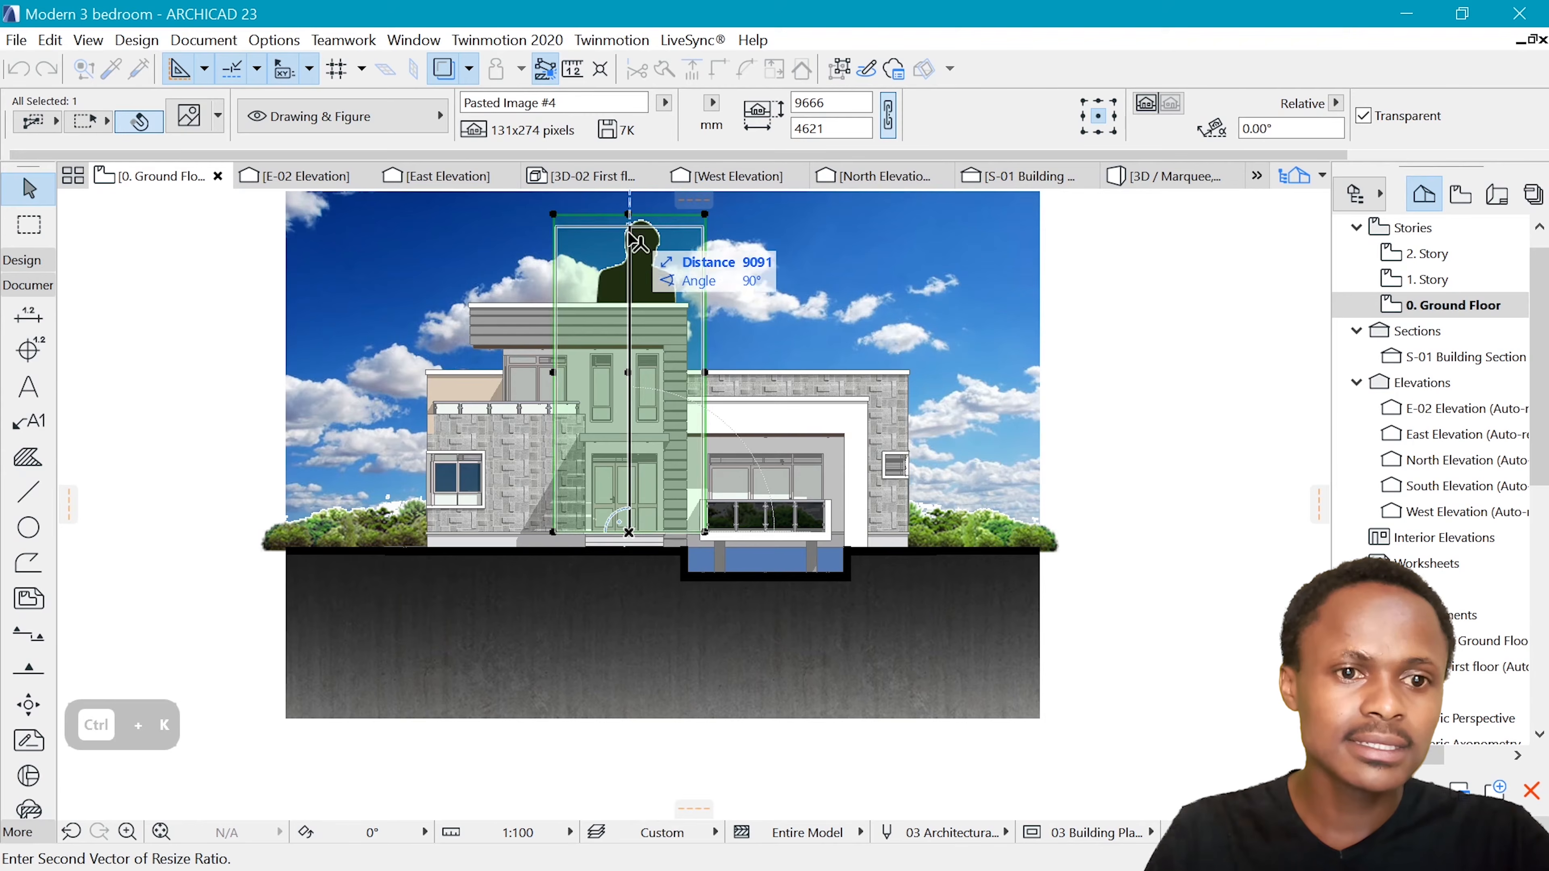
scroll(646, 504, "up", 4)
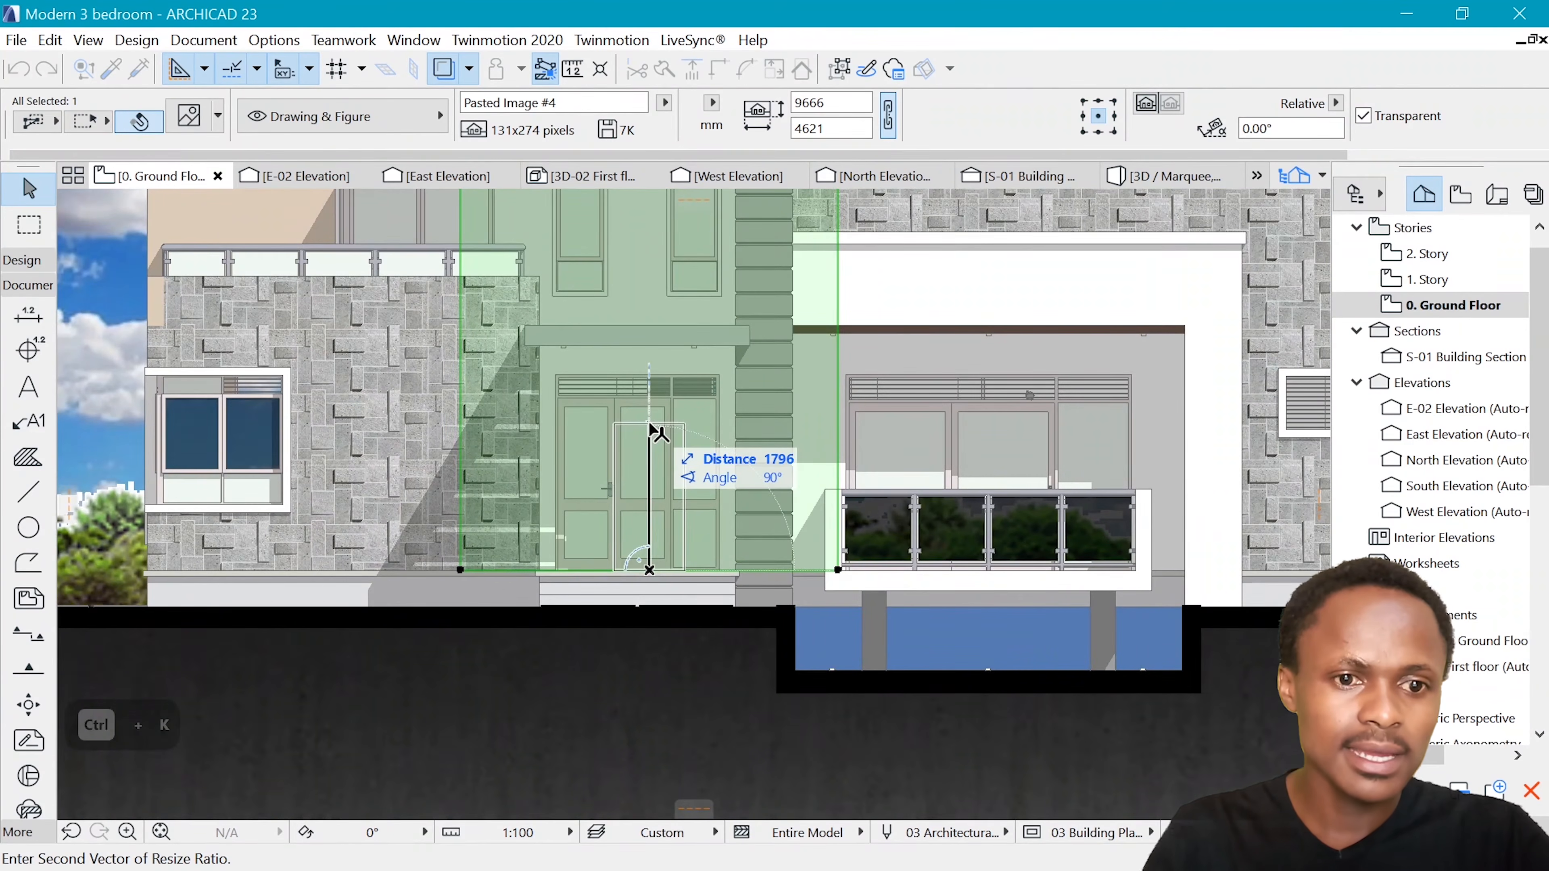
left_click(650, 426)
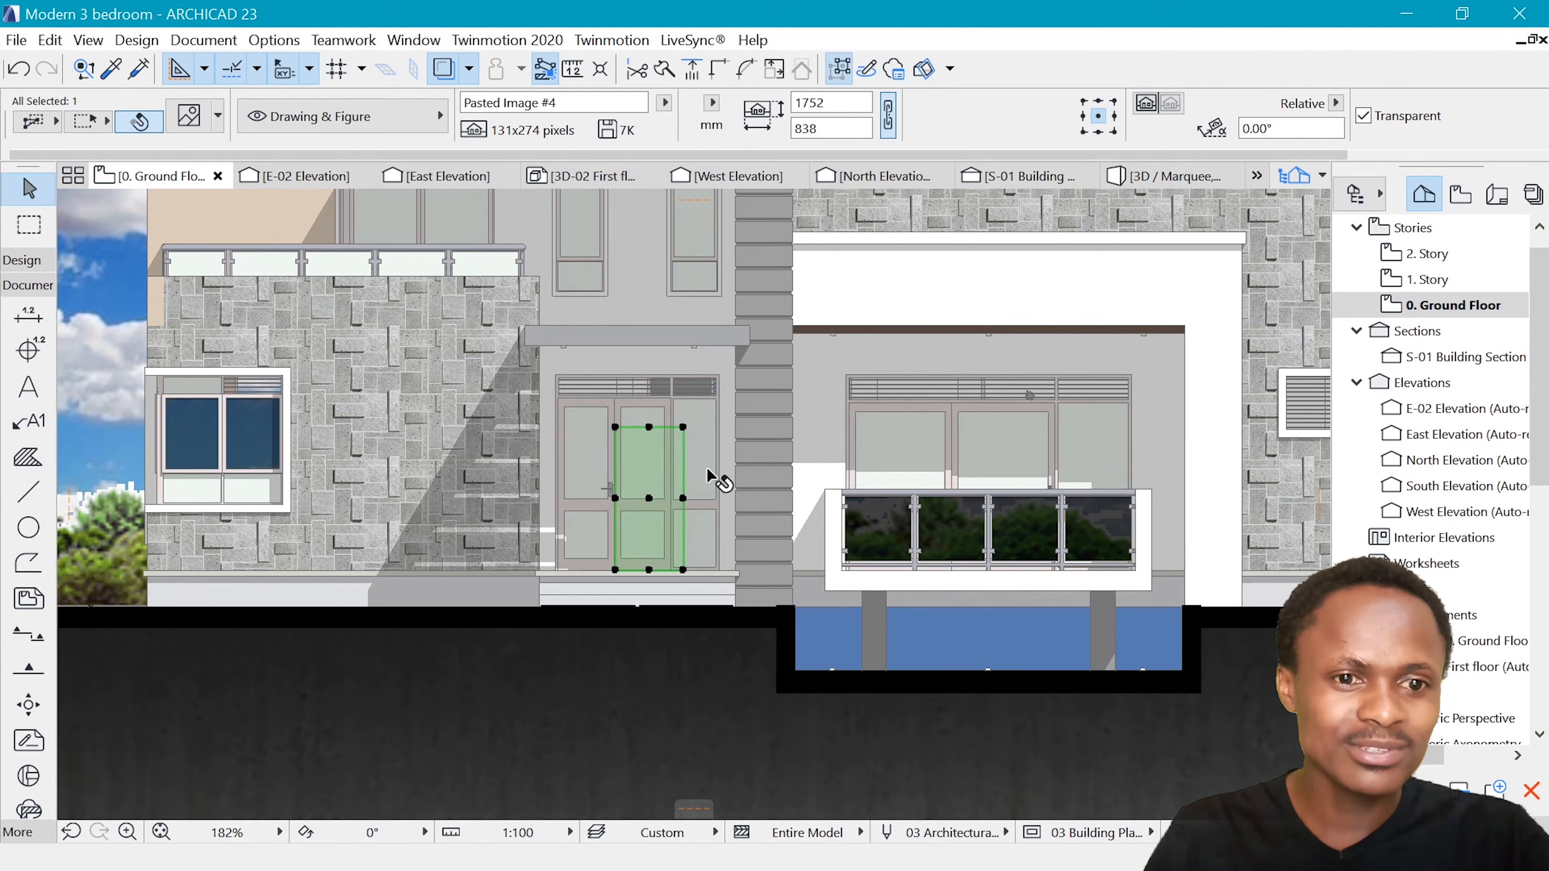
Move the scaled man image from the front door to the ground line in front of the trees left of the house
scroll(716, 477, "down", 4)
scroll(689, 526, "up", 3)
key("ctrl+d")
left_click(695, 527)
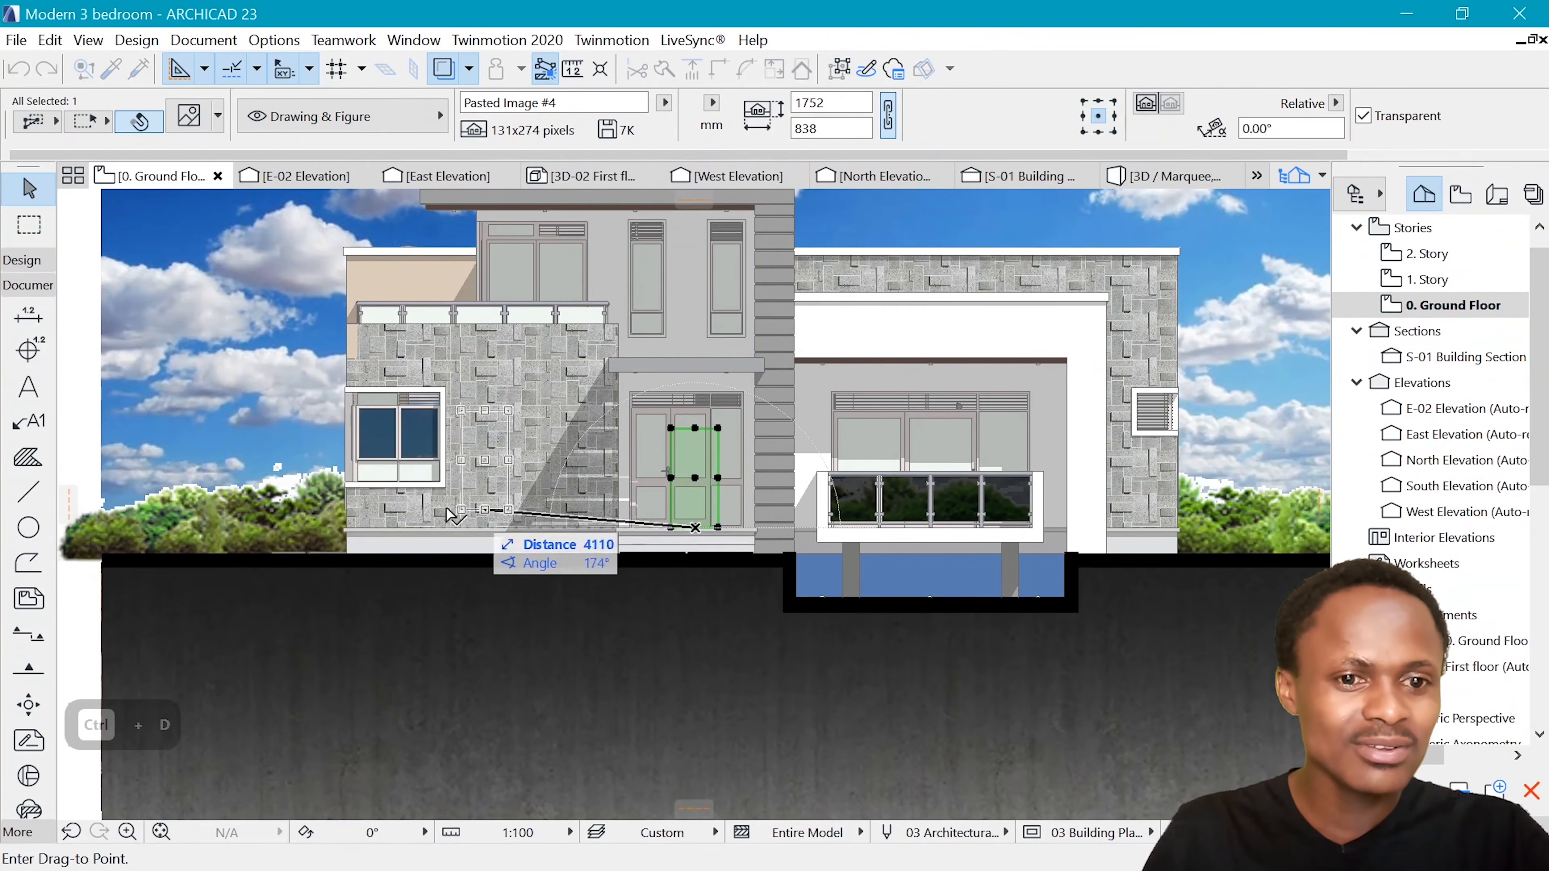
left_click(241, 554)
scroll(244, 552, "down", 3)
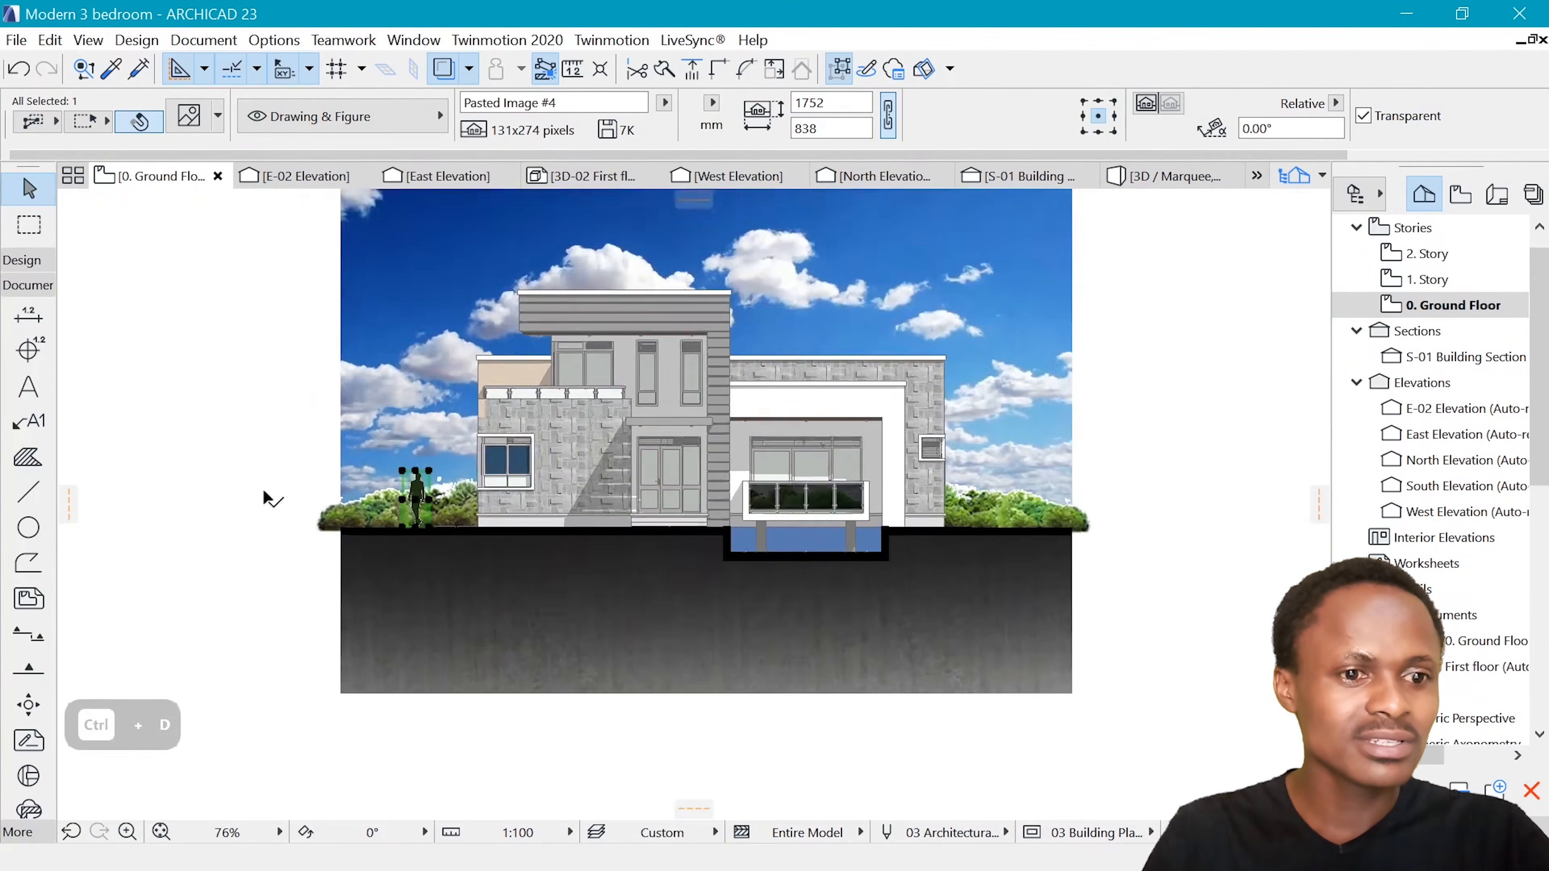
Shift the man image slightly left along the ground line and deselect it
scroll(497, 549, "up", 5)
key("ctrl+d")
left_click(495, 549)
left_click(455, 549)
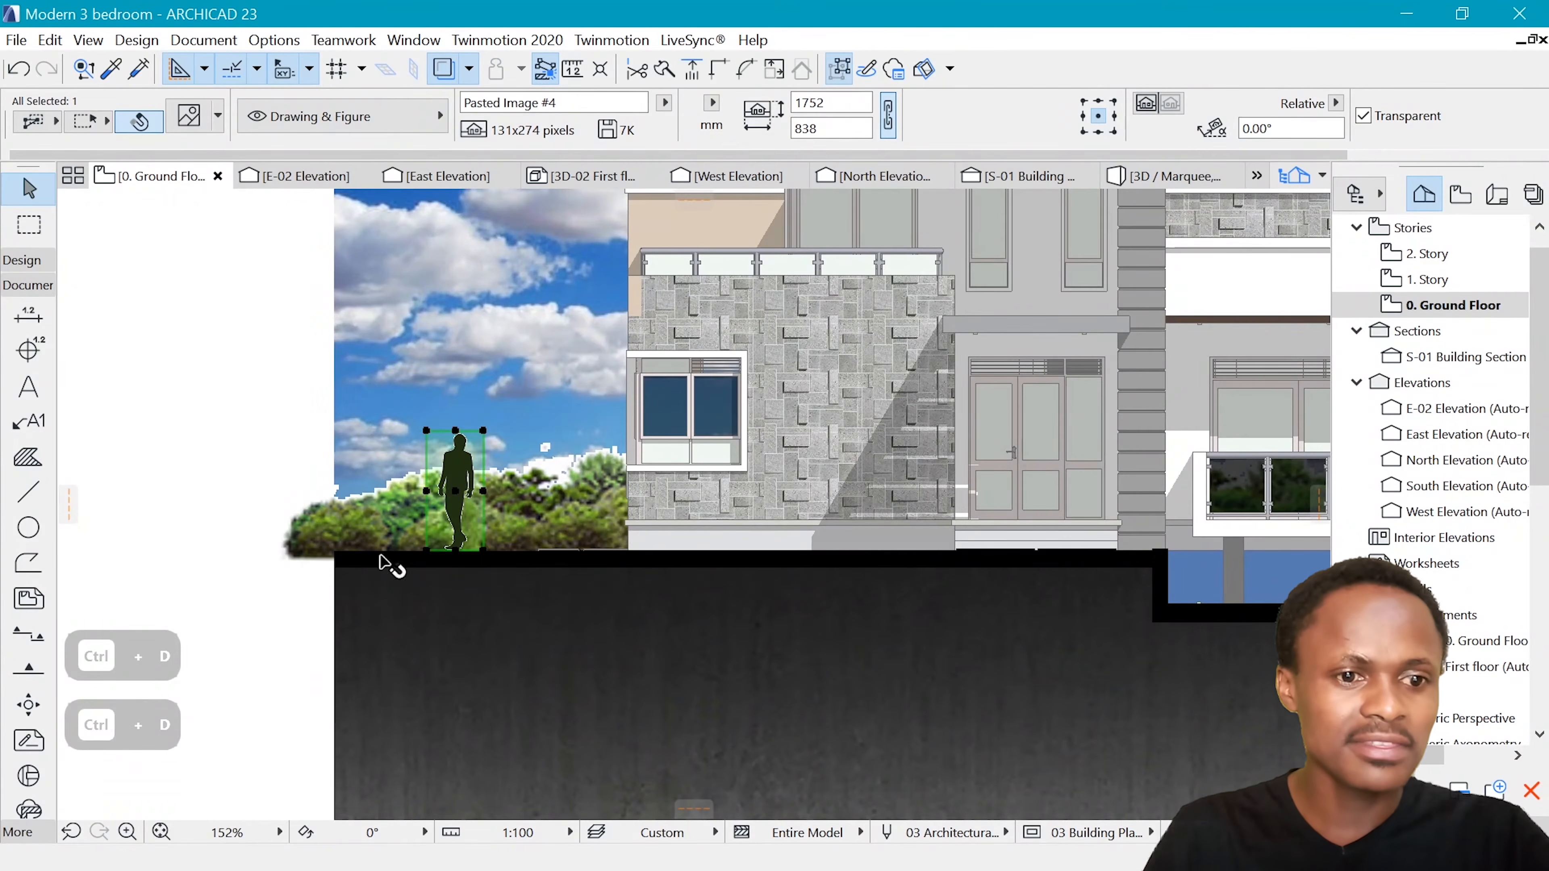
key("Escape")
Examine the man silhouette and its edges against the forest and sky images up close
scroll(404, 479, "down", 3)
scroll(436, 477, "up", 5)
scroll(503, 467, "up", 3)
scroll(518, 470, "down", 3)
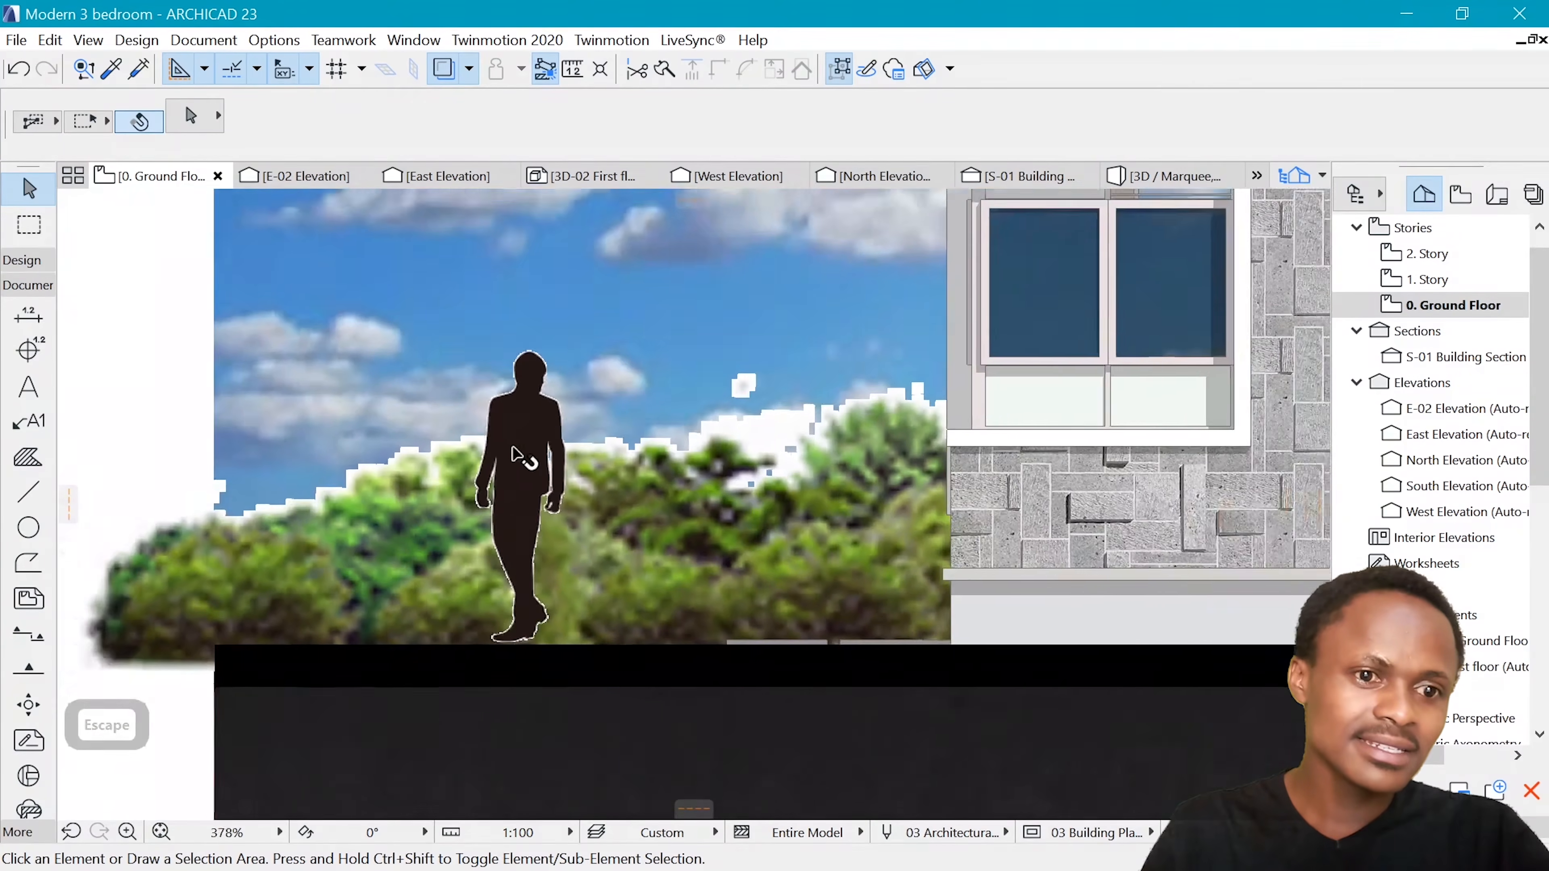
scroll(518, 470, "up", 4)
scroll(512, 540, "down", 6)
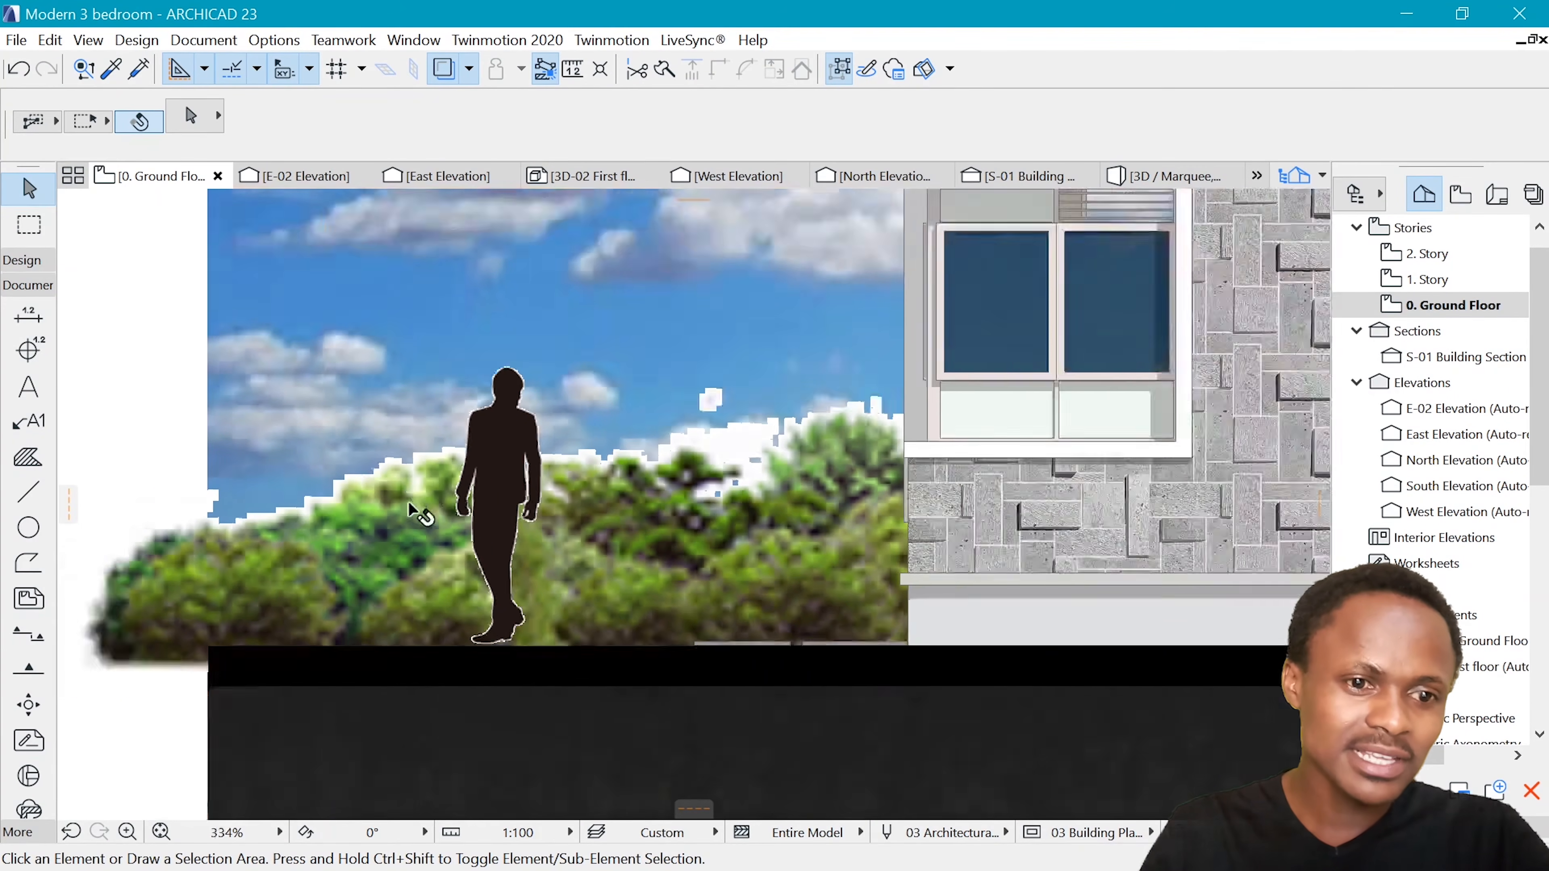
scroll(805, 378, "up", 3)
scroll(805, 378, "down", 1)
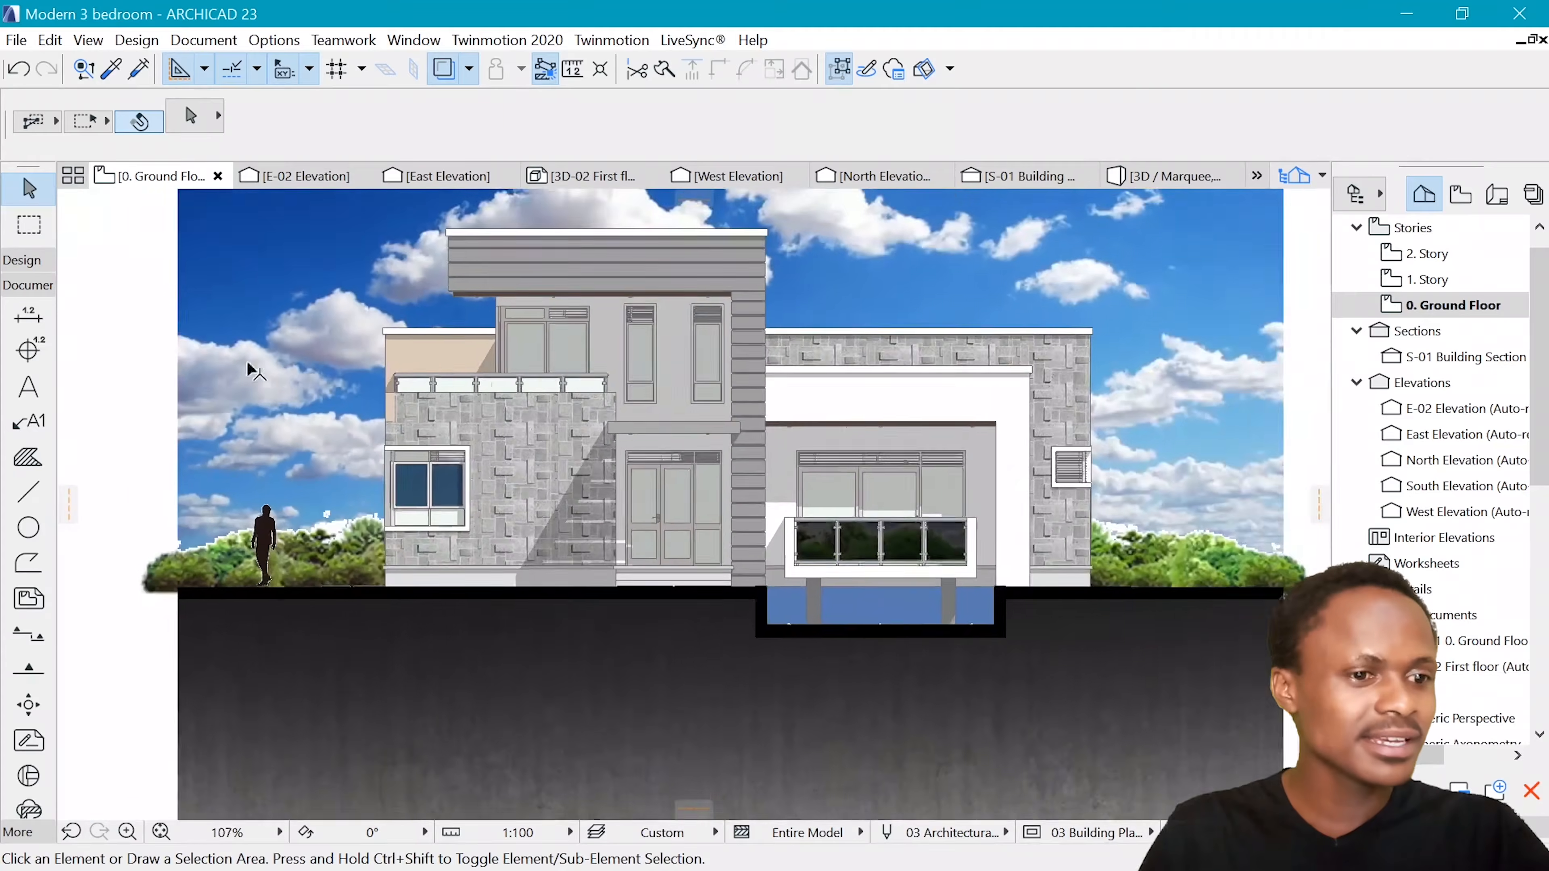
Search the object library for "man" and choose Man with Newspaper Contour 23 as the object to place
scroll(249, 363, "up", 1)
left_click(36, 263)
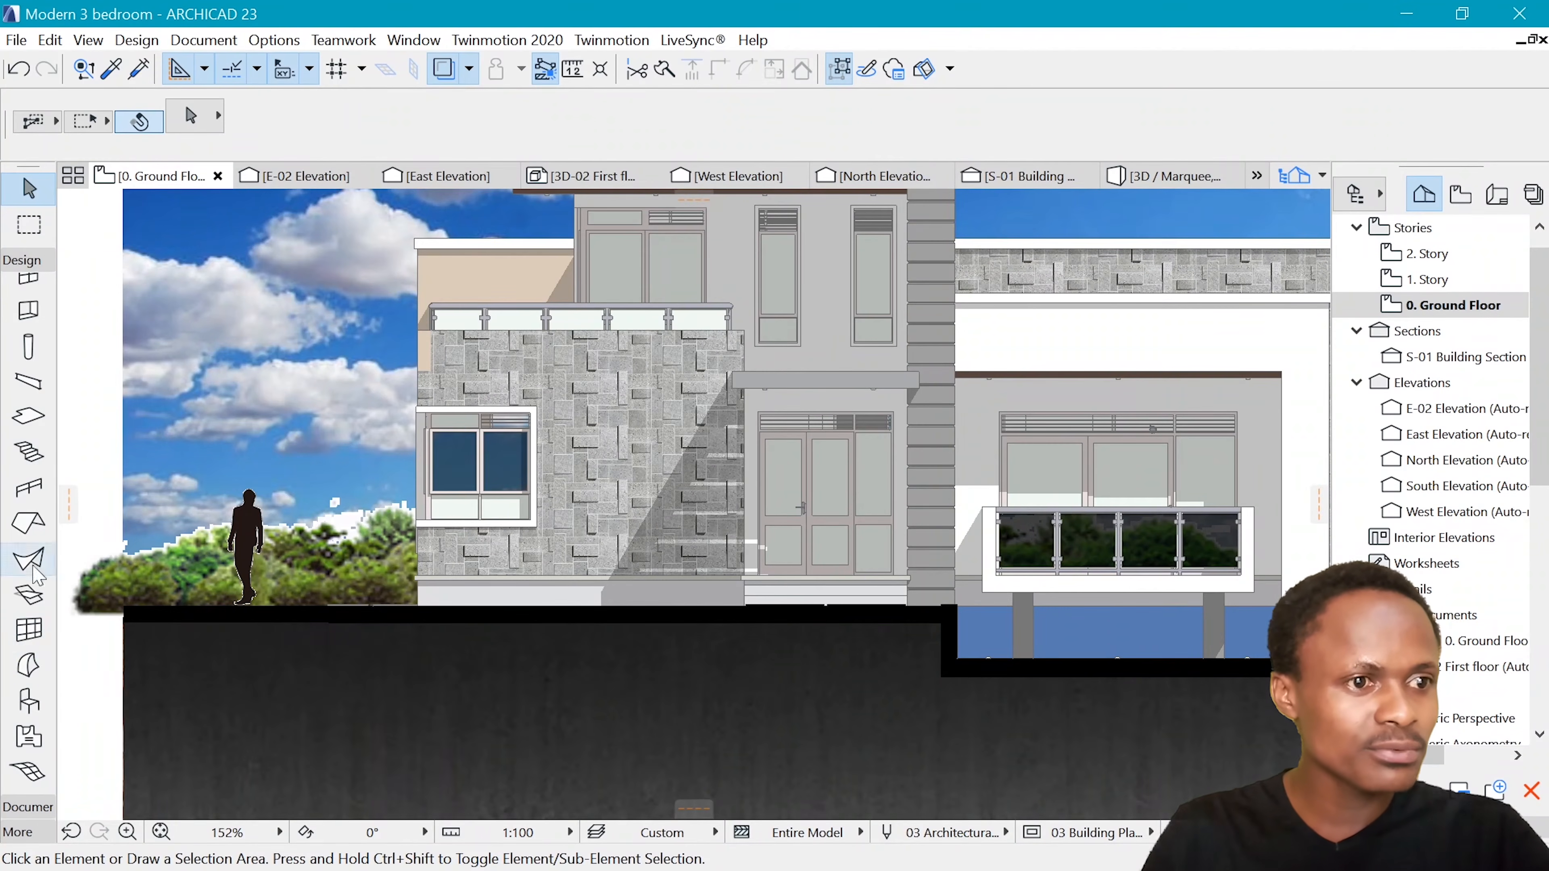
left_click(22, 713)
key("ctrl+t")
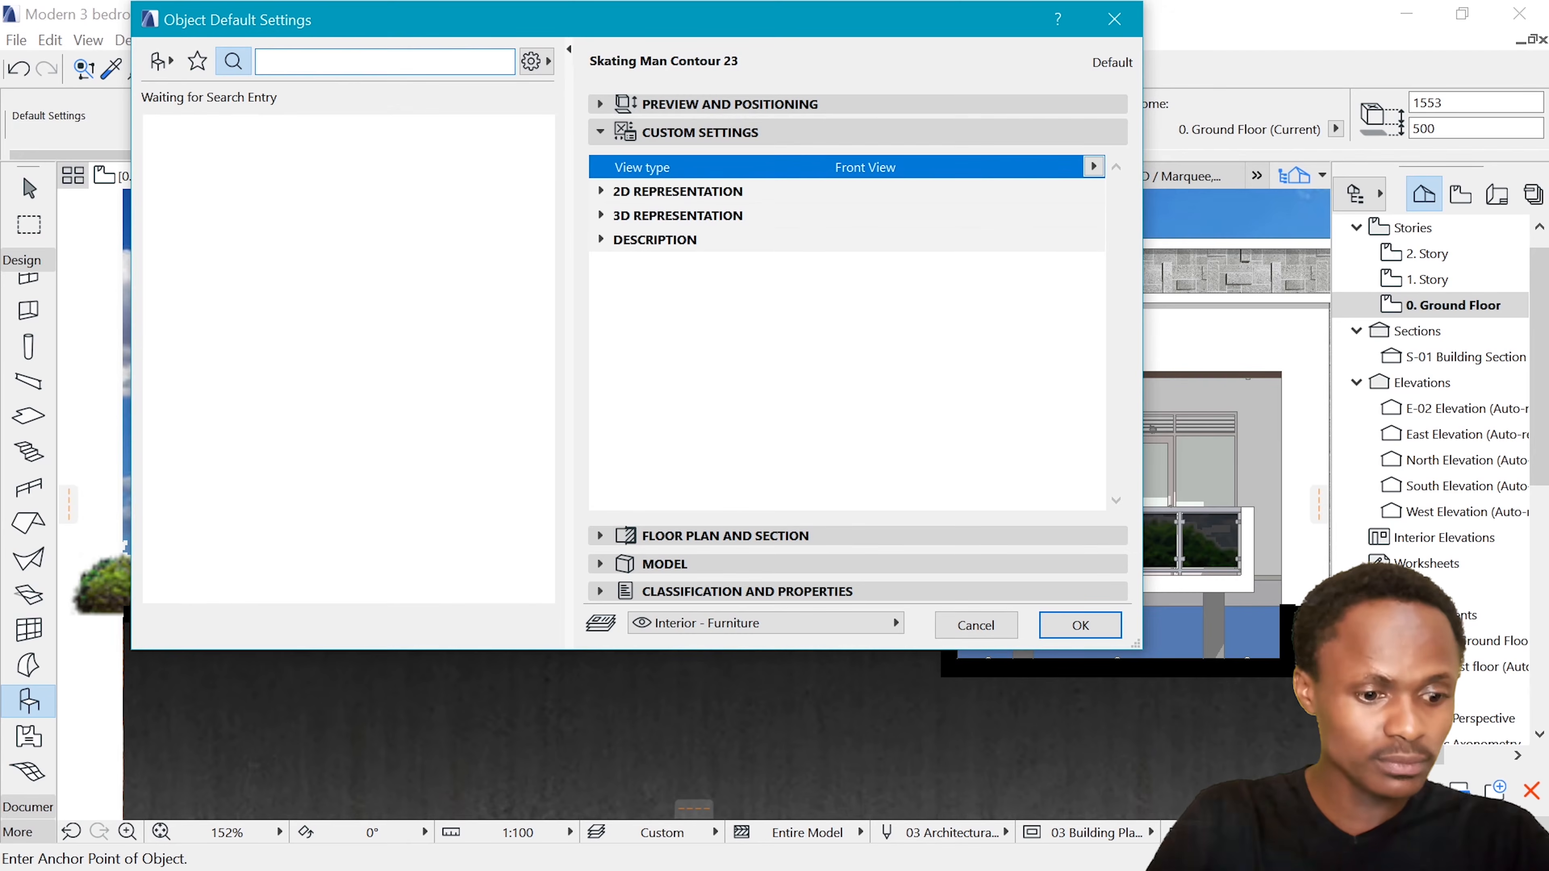
type("man")
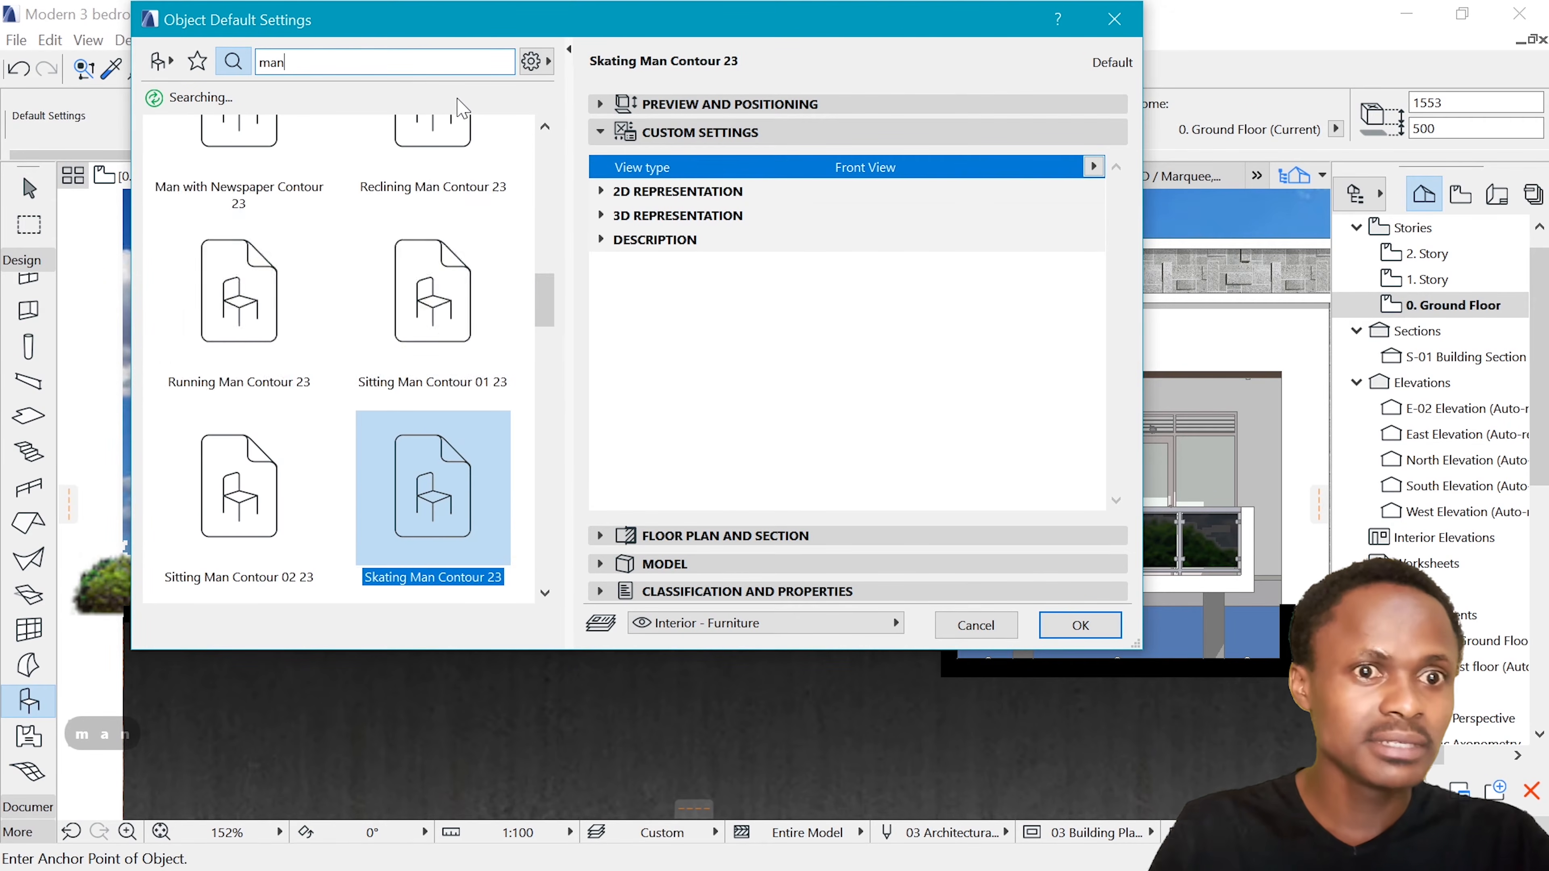
scroll(457, 317, "down", 3)
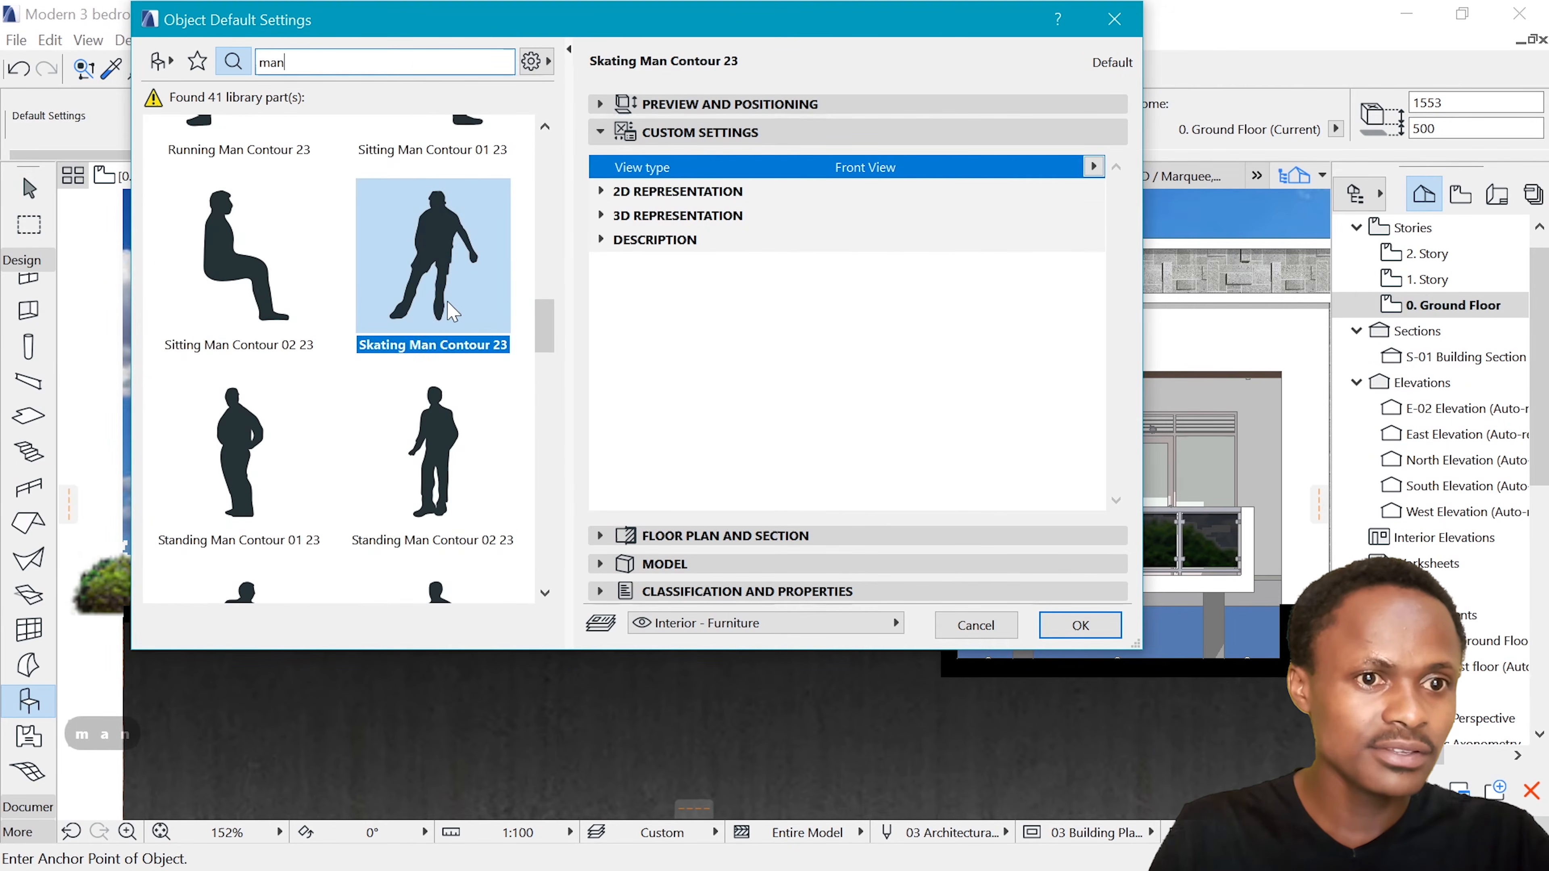
scroll(287, 347, "up", 3)
scroll(272, 326, "up", 2)
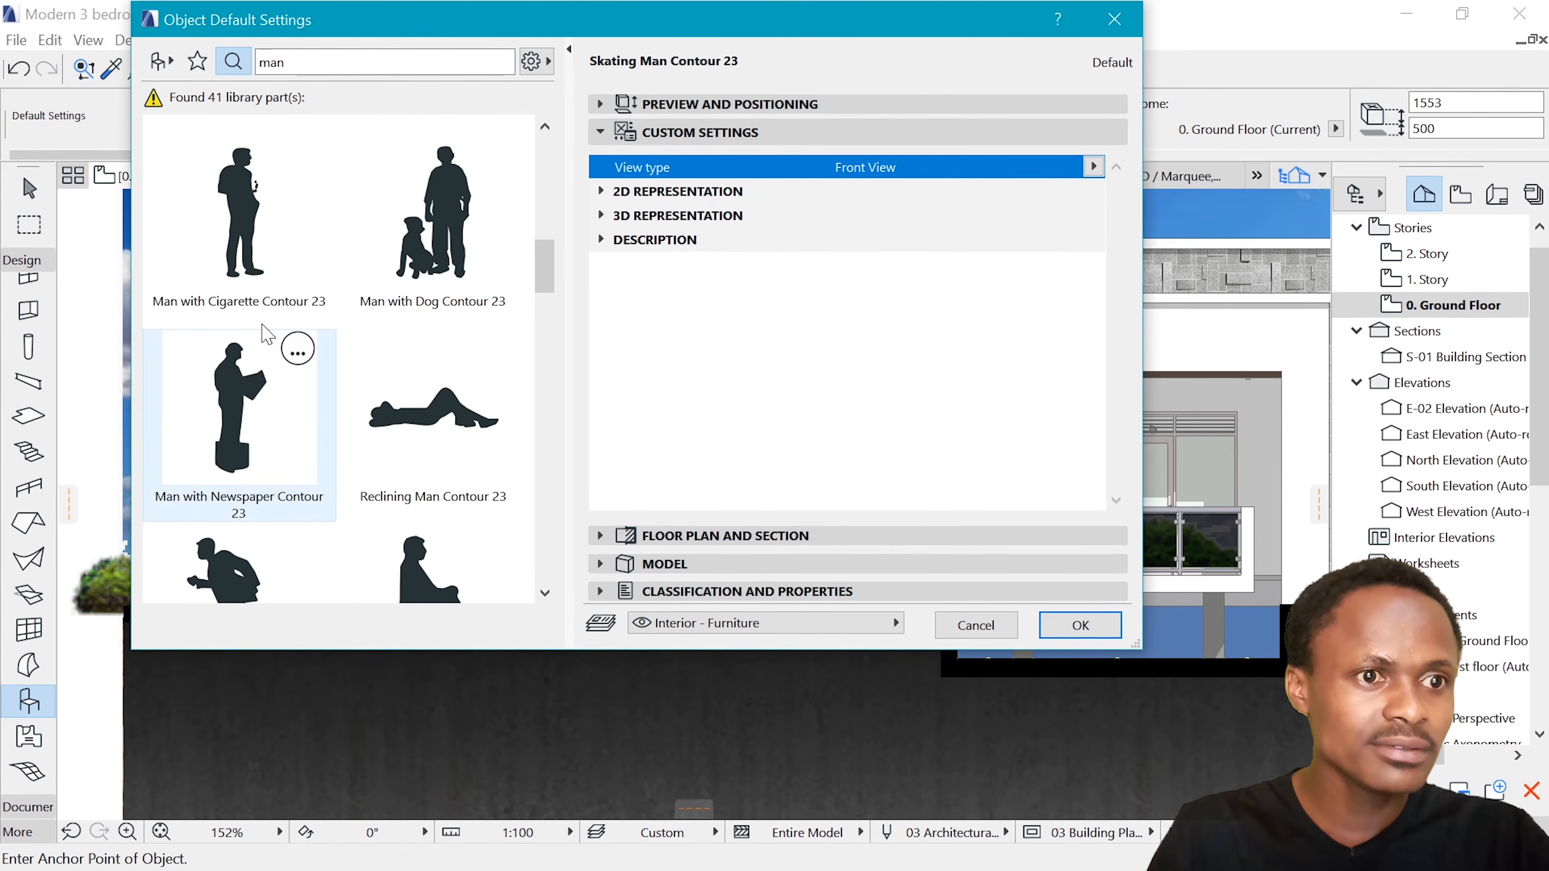
left_click(273, 326)
left_click(1079, 625)
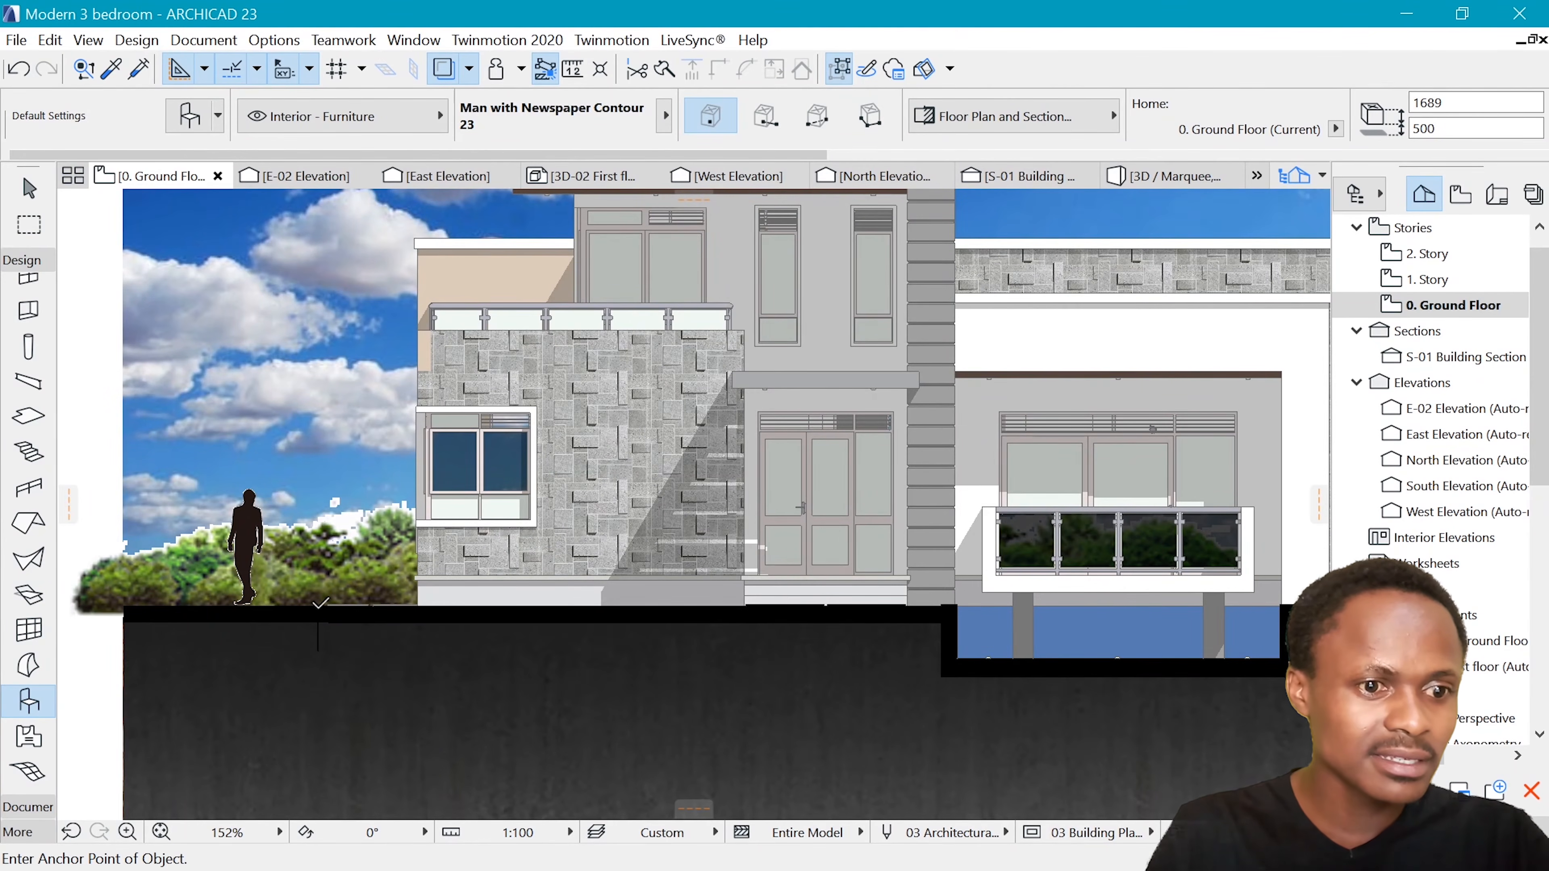
Place the newspaper man object on the ground line between the walking man and the house, and set its view type to Front View
left_click(318, 604)
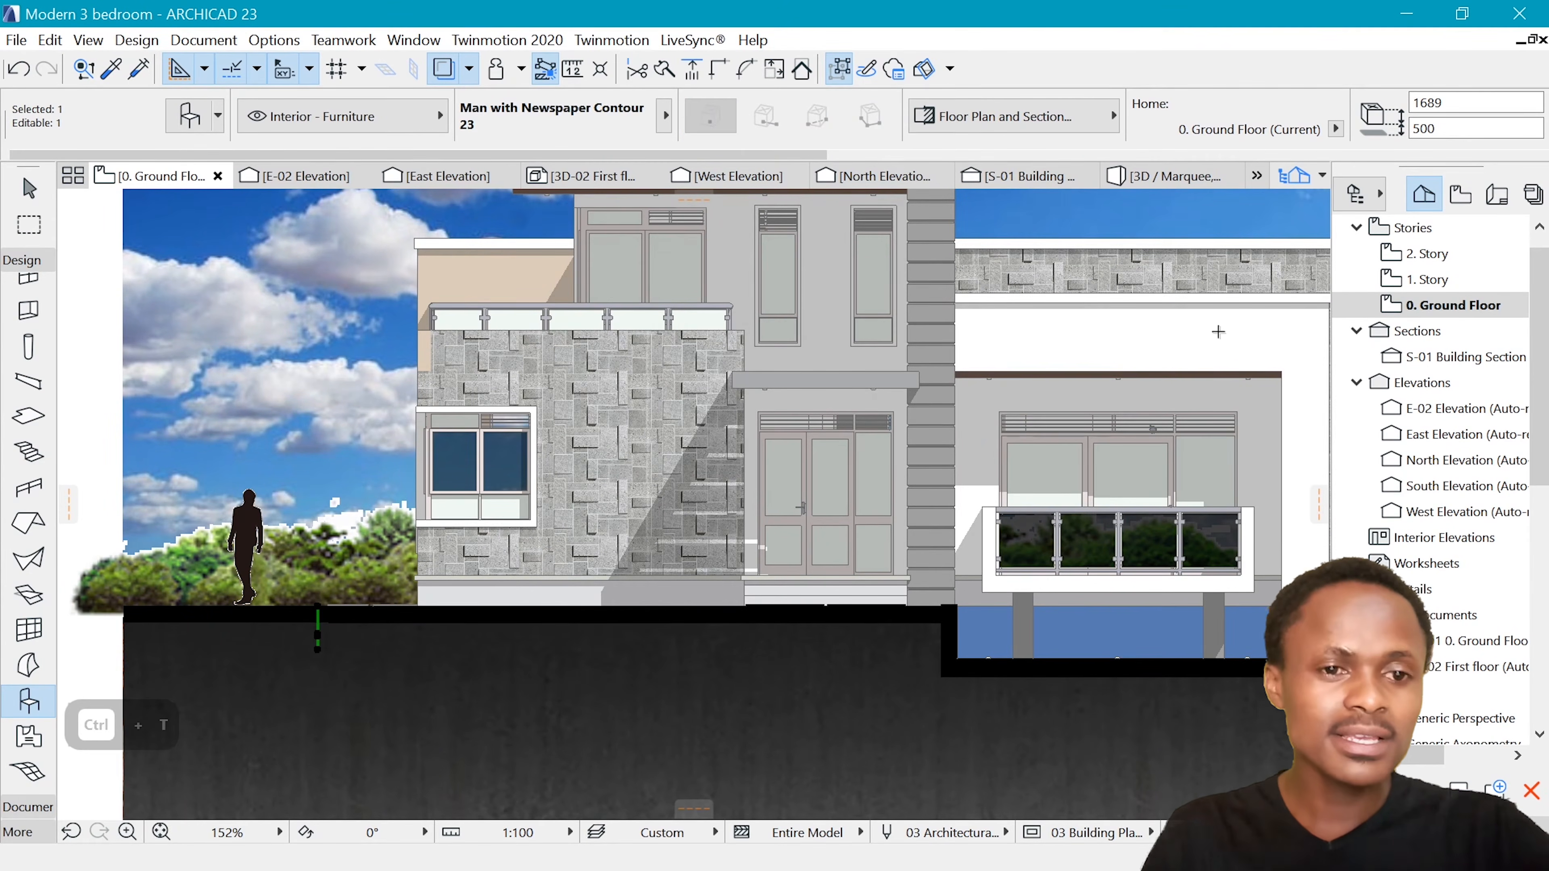
key("ctrl+t")
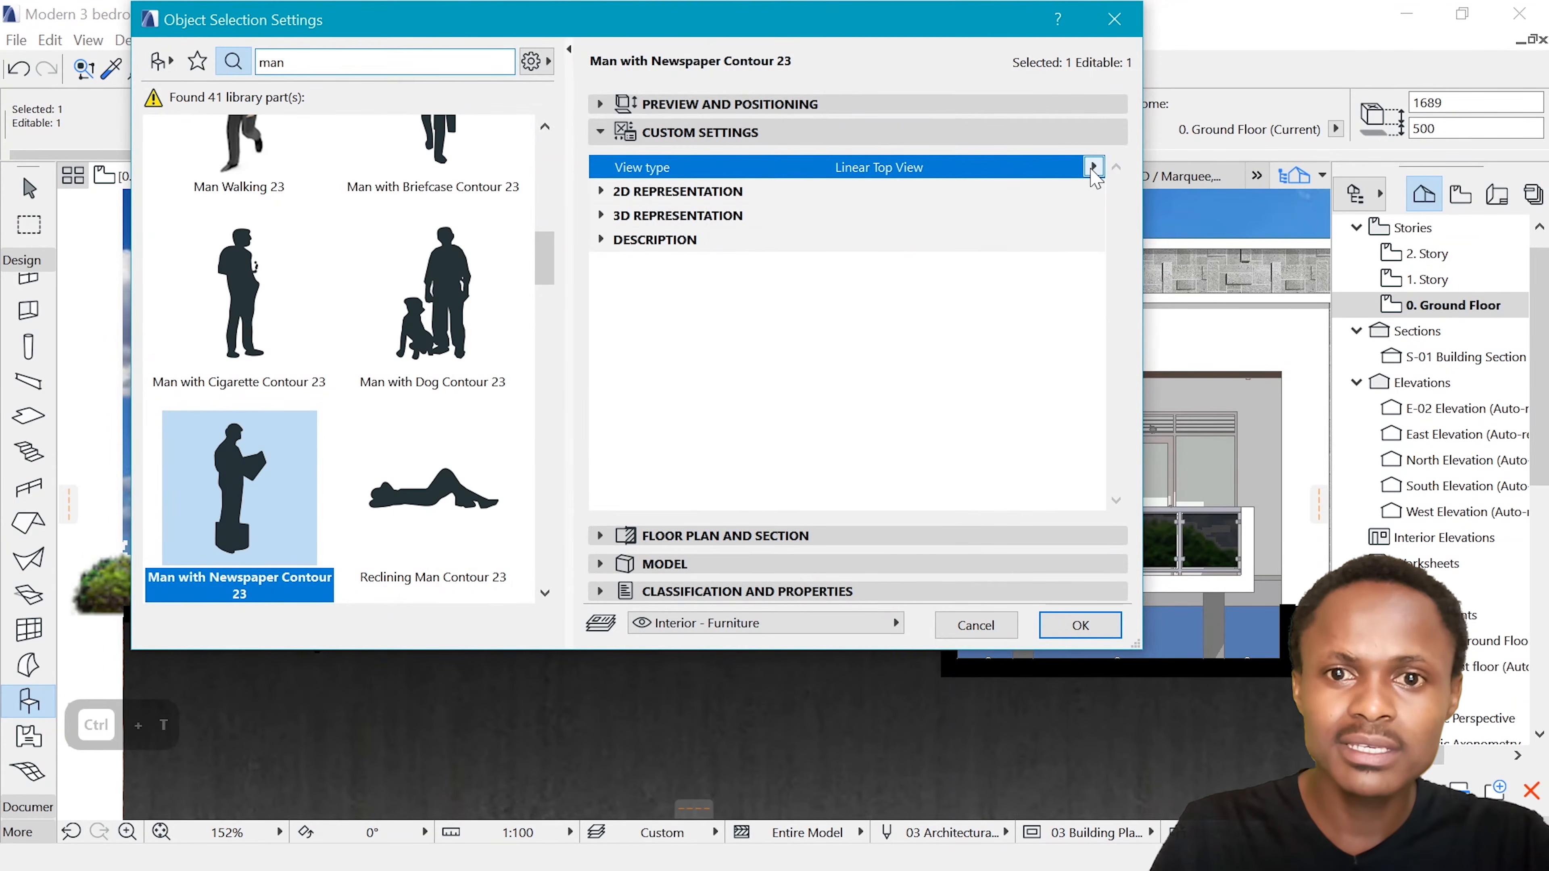
left_click(1092, 167)
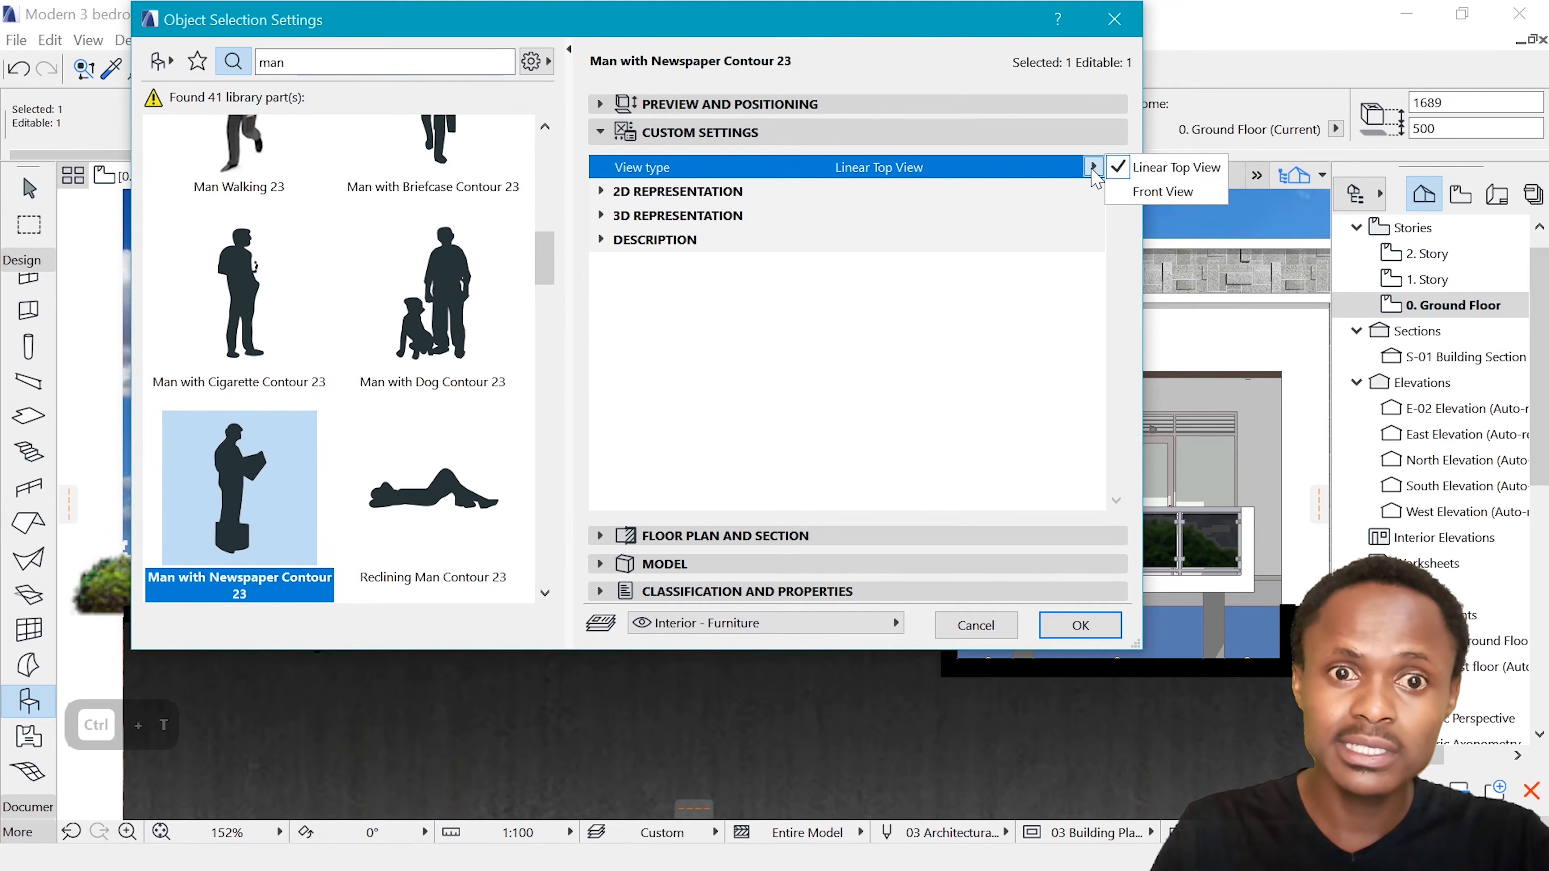
left_click(1163, 193)
left_click(1080, 625)
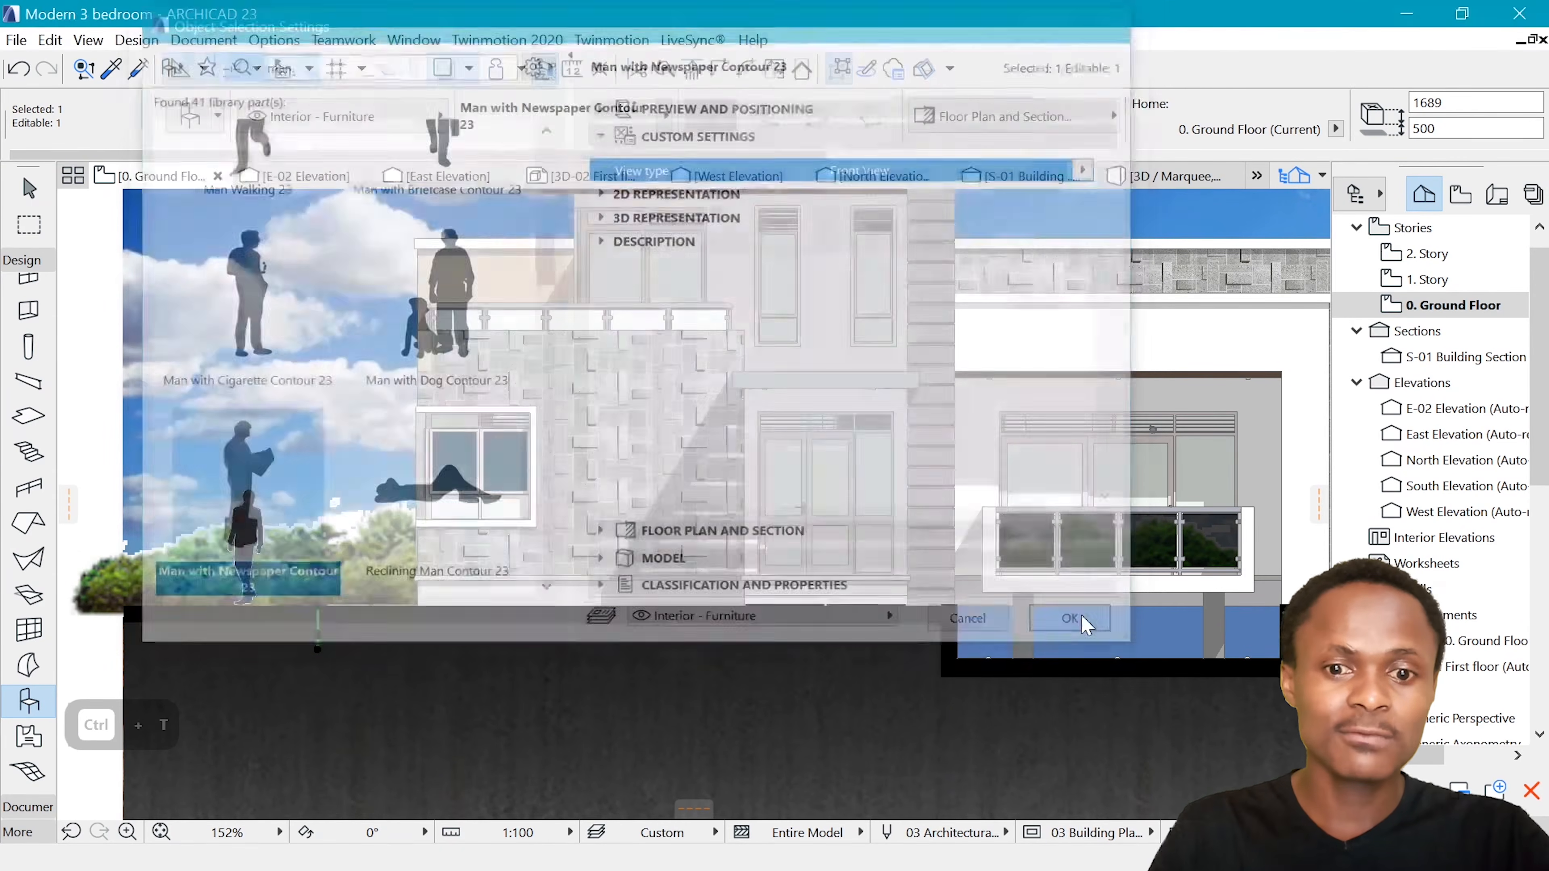
Rotate the newspaper man object by -90° around its base so that it stands upright
scroll(235, 607, "up", 3)
key("ctrl+e")
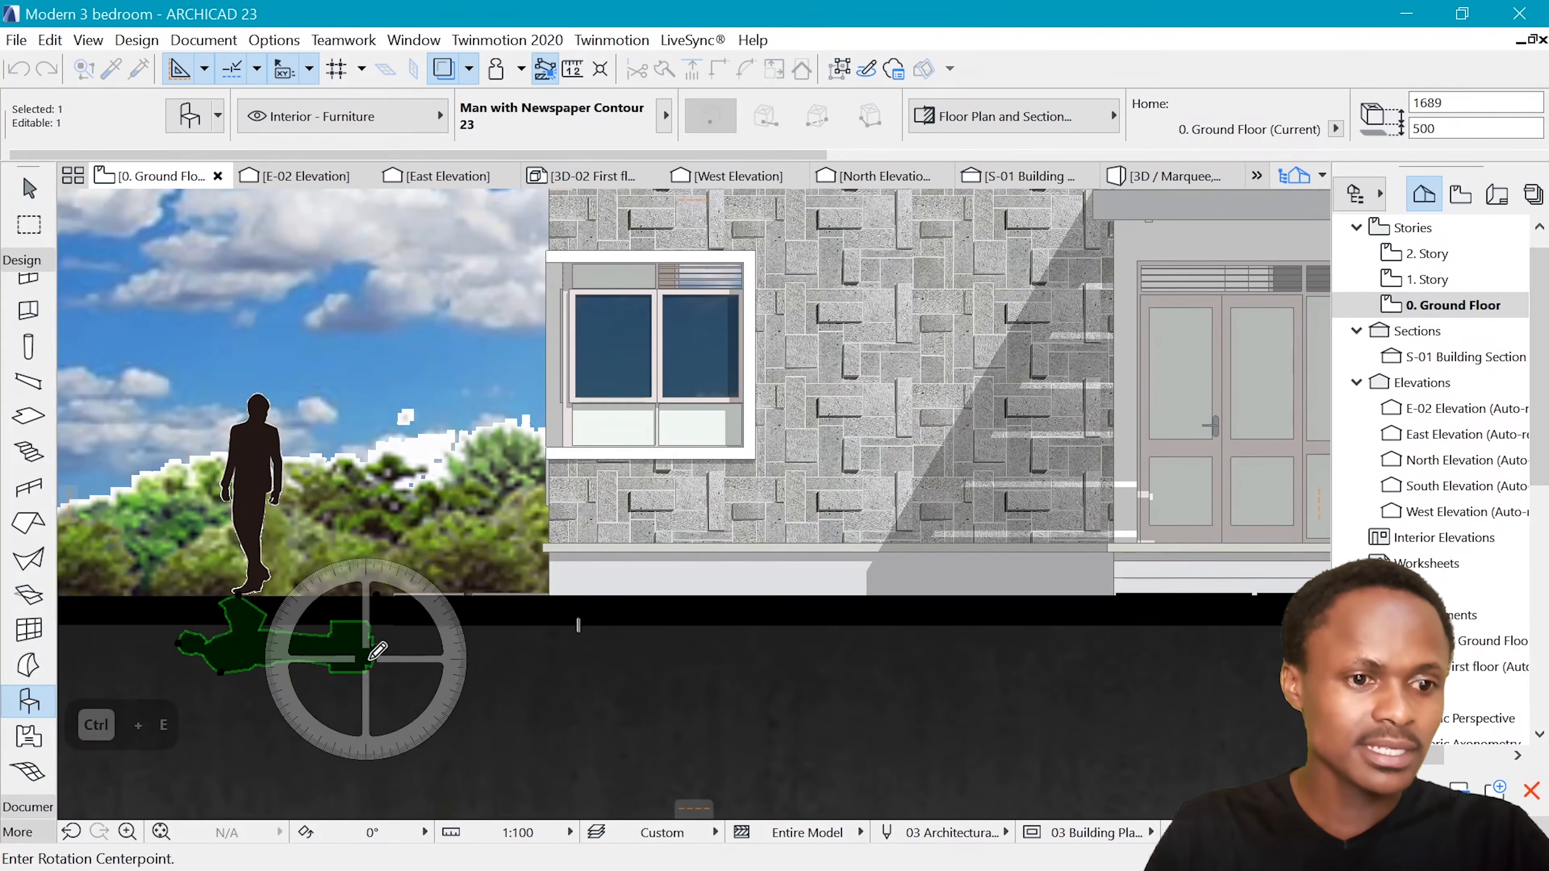
left_click(378, 645)
left_click(573, 647)
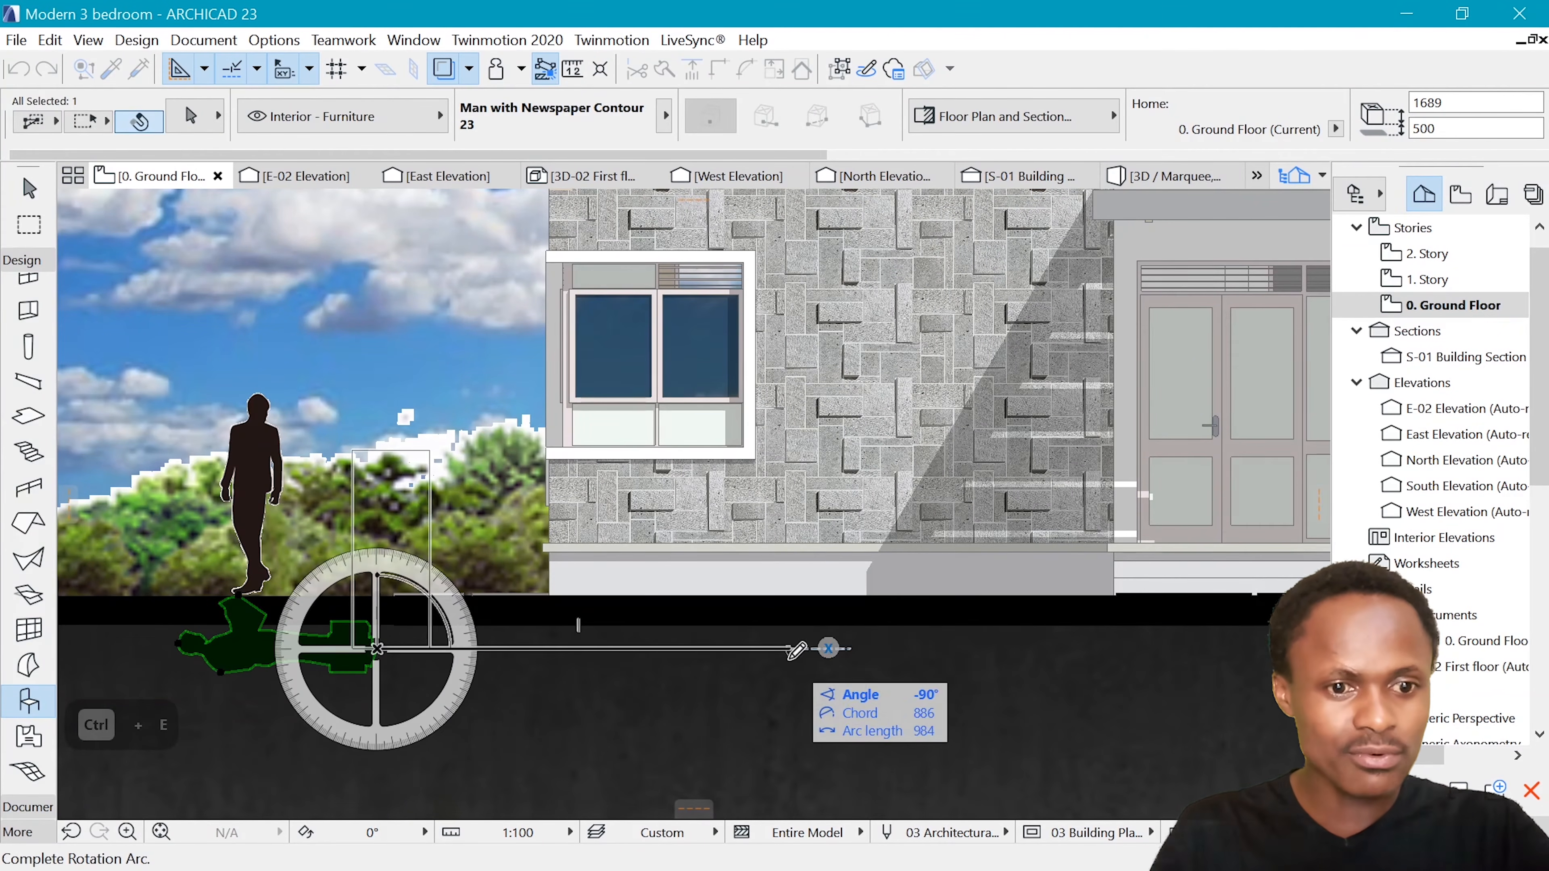
left_click(392, 609)
Move the newspaper man object straight up so its base rests on the ground line, and deselect it
key("ctrl+d")
left_click(378, 645)
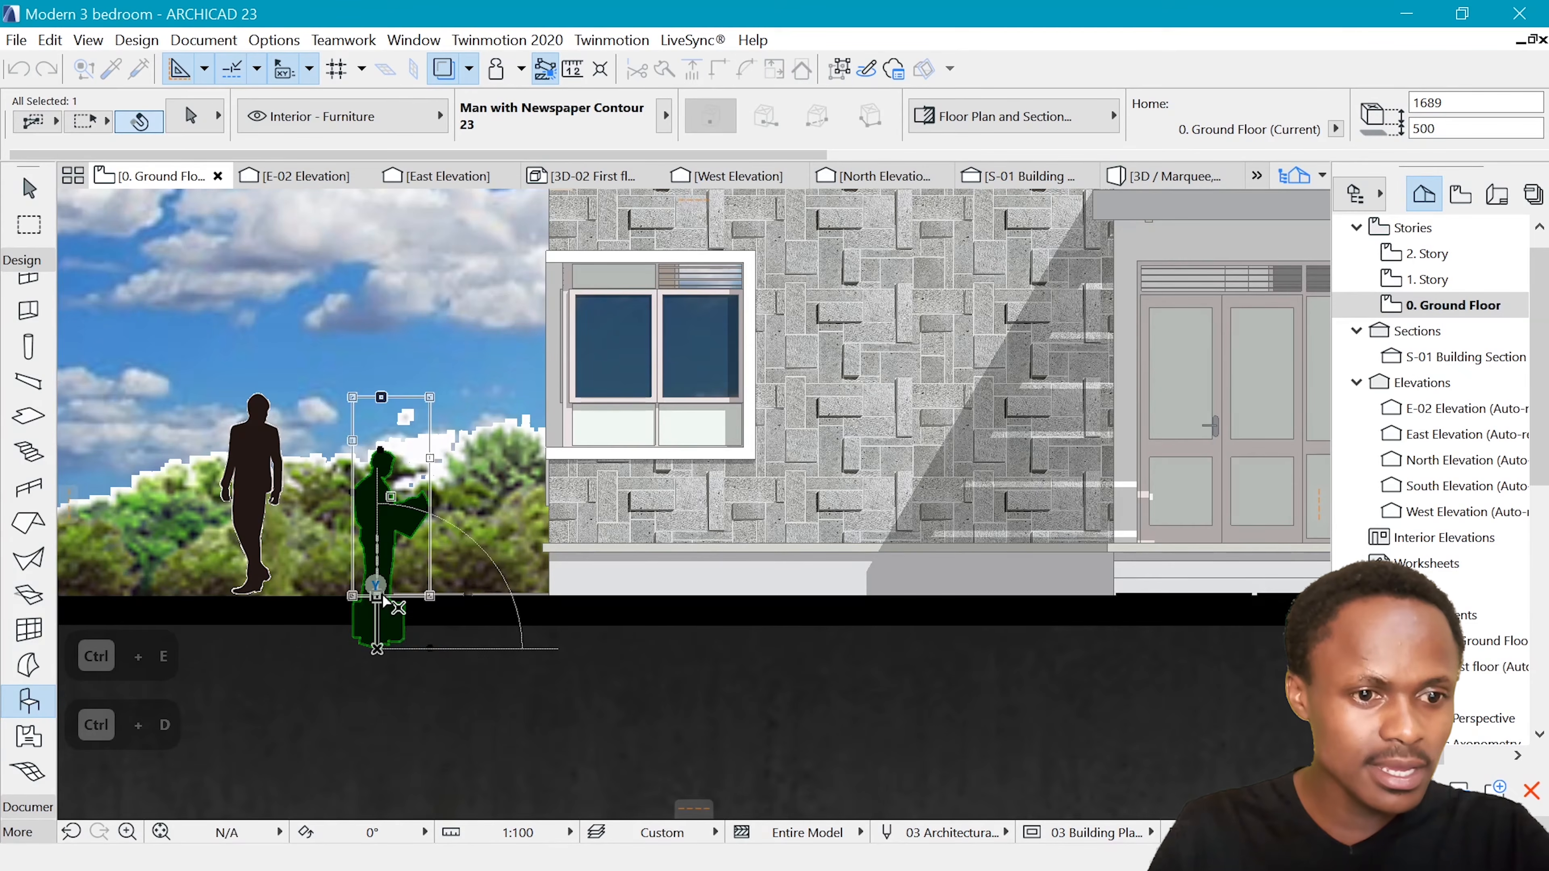
left_click(375, 590)
scroll(398, 384, "down", 2)
scroll(398, 384, "down", 8)
scroll(364, 399, "up", 1)
key("Escape")
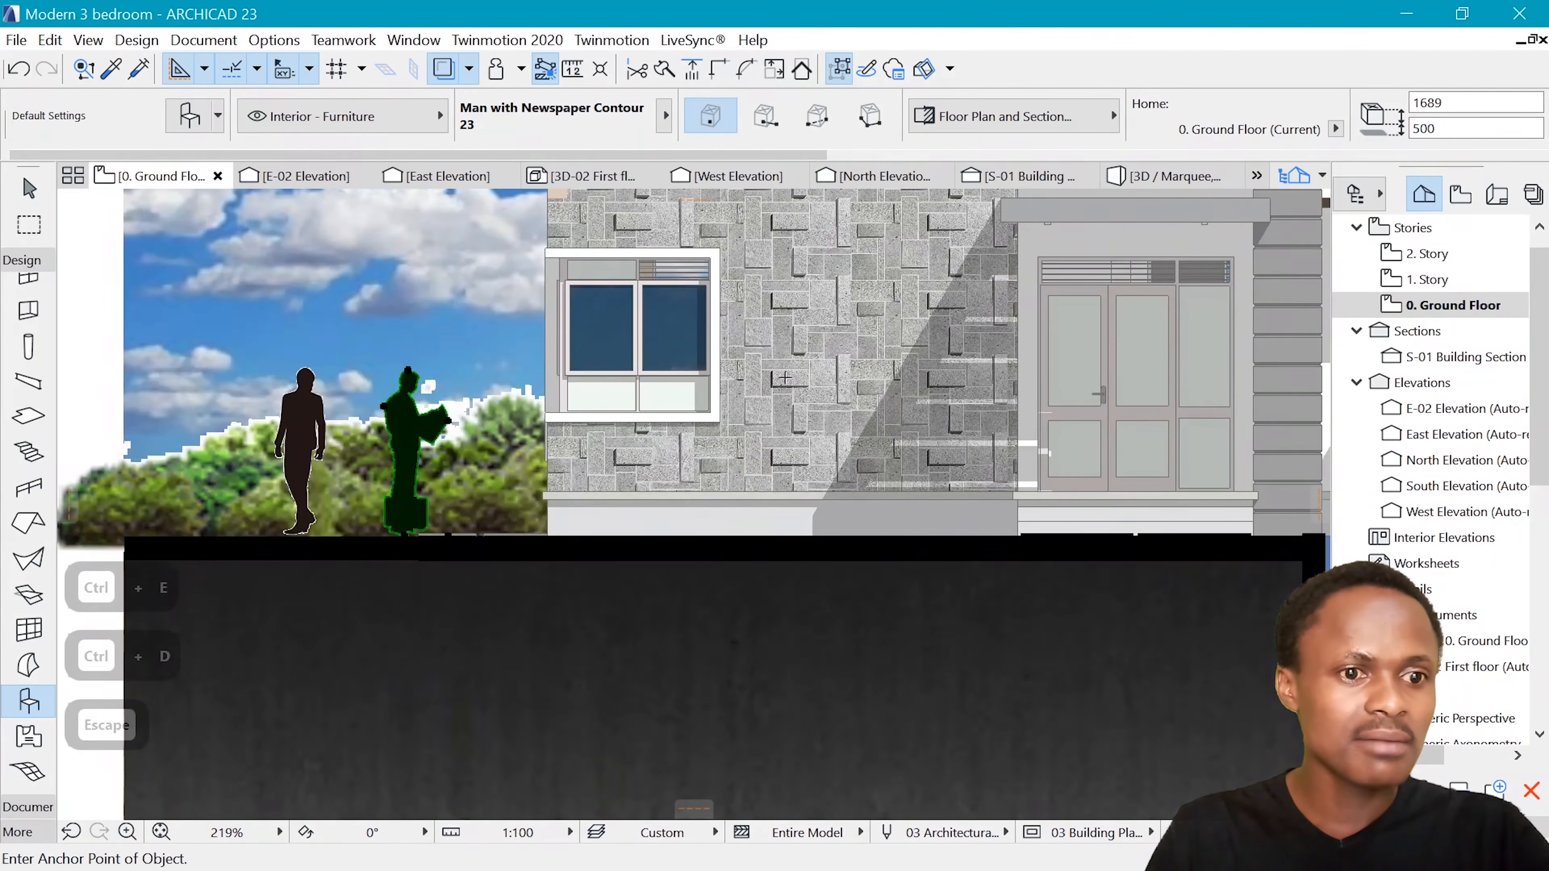
Review the whole front elevation with both human figures beside the house
scroll(532, 400, "down", 5)
scroll(884, 293, "up", 1)
scroll(939, 284, "down", 2)
middle_click_drag(939, 283, 686, 457)
scroll(390, 488, "up", 3)
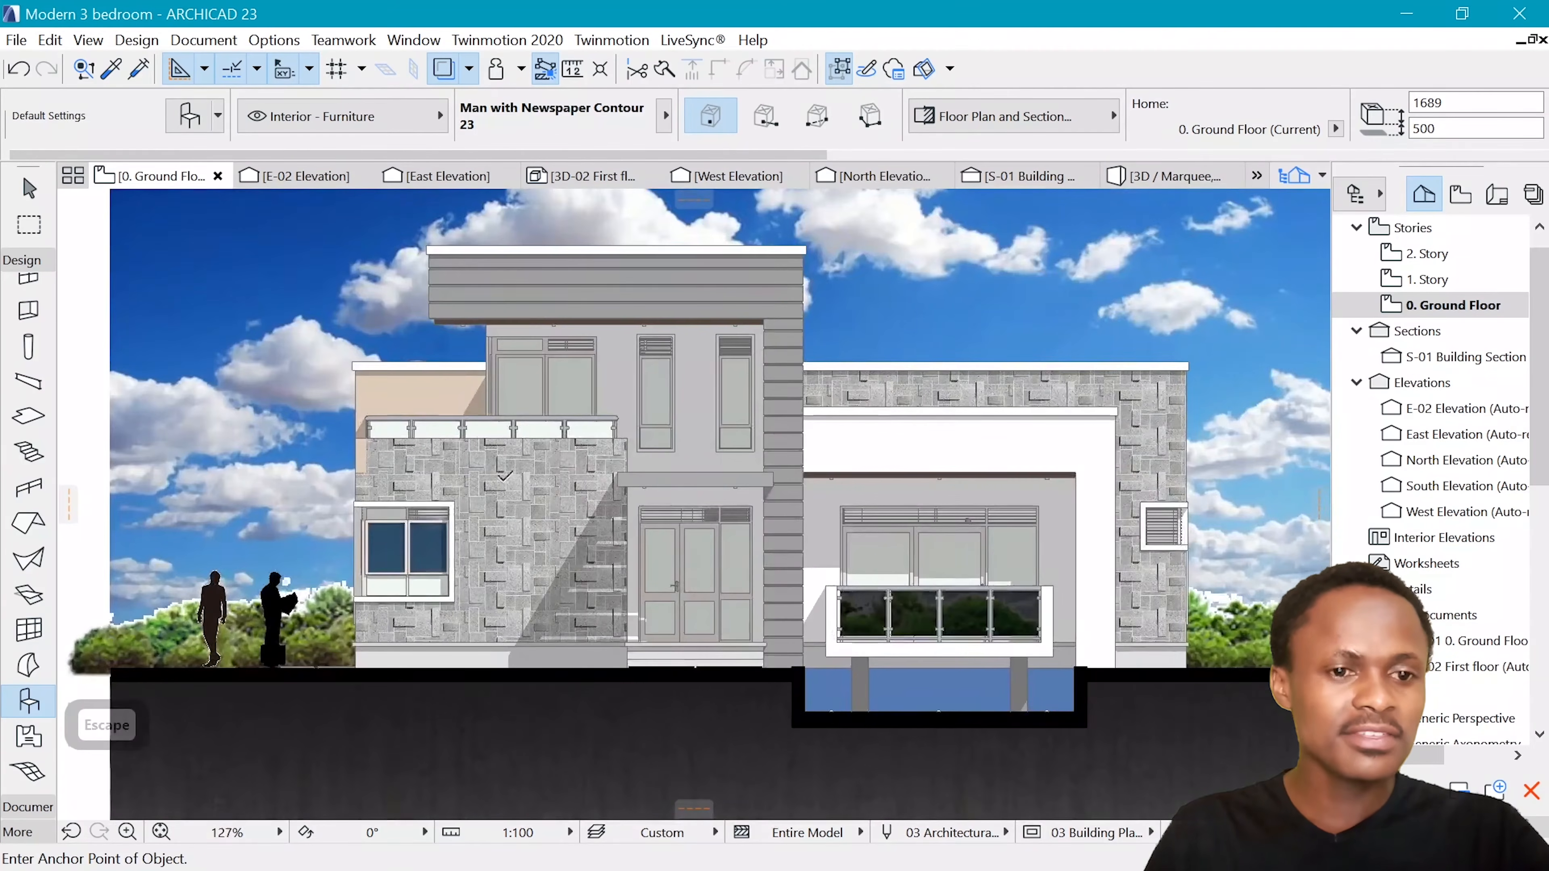
scroll(549, 427, "down", 2)
scroll(601, 407, "up", 1)
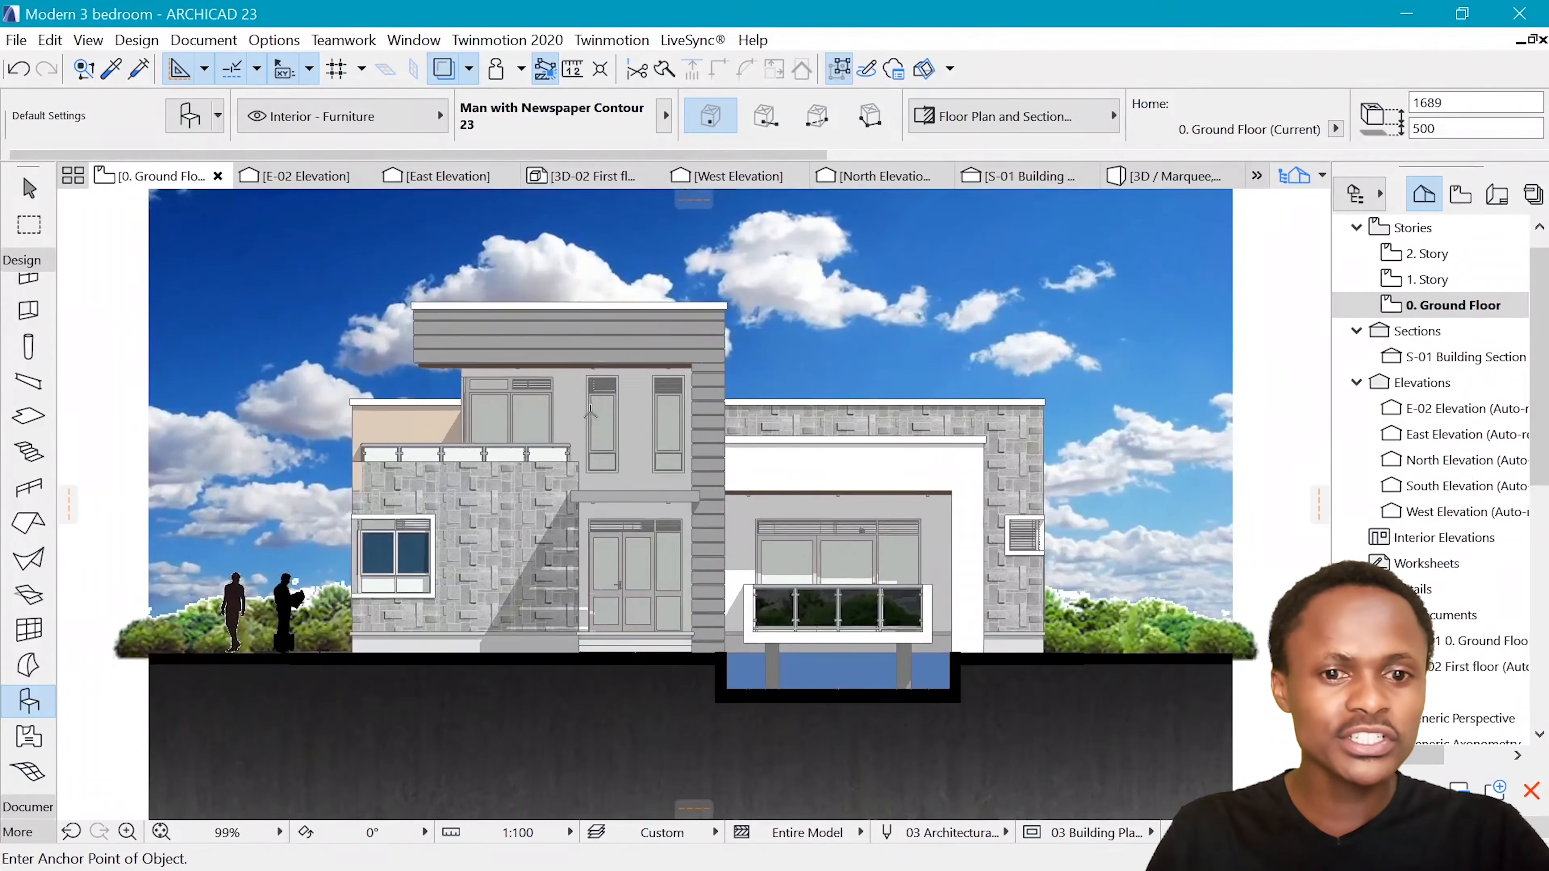
Temporarily narrow the translucent overlay on the finished reference elevation and restore its width to compare the sky with and without it
scroll(590, 413, "down", 1)
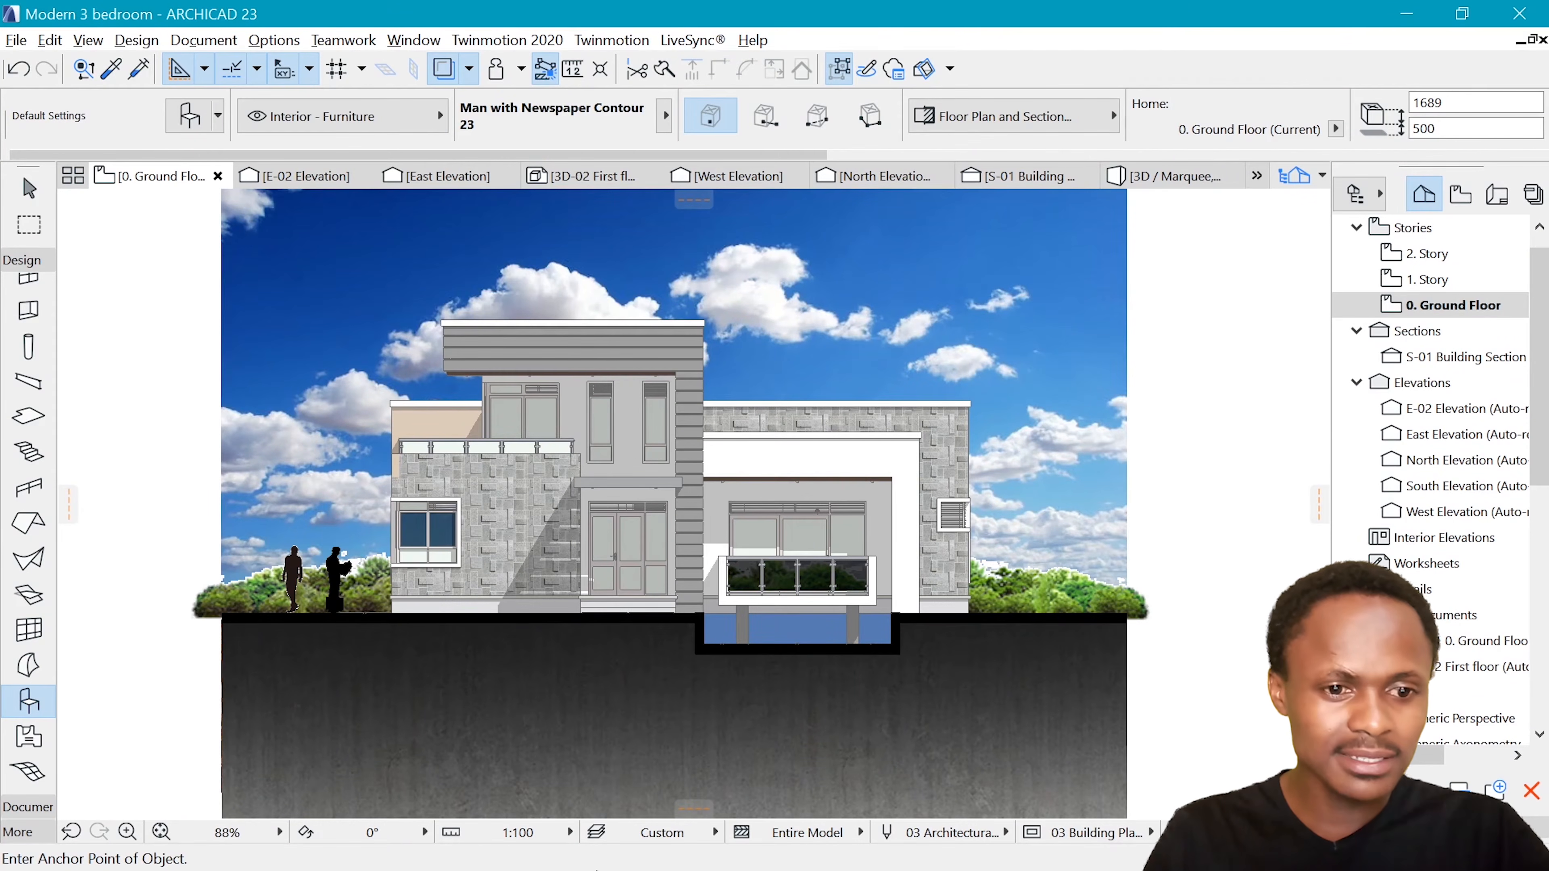
key("Escape")
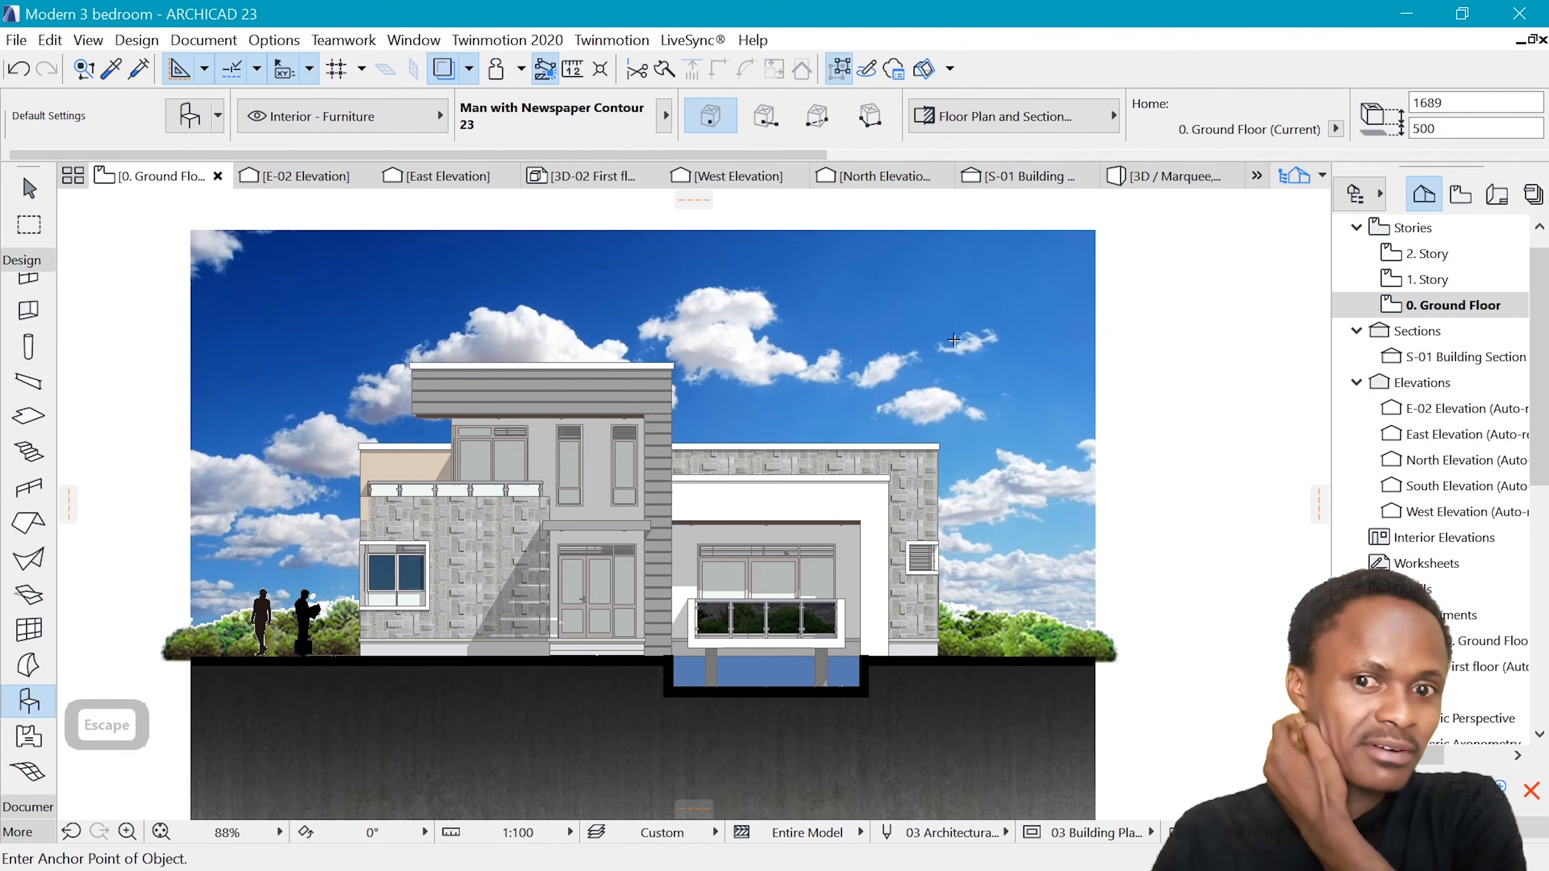
scroll(566, 586, "down", 6)
scroll(566, 456, "up", 3)
scroll(566, 456, "up", 3)
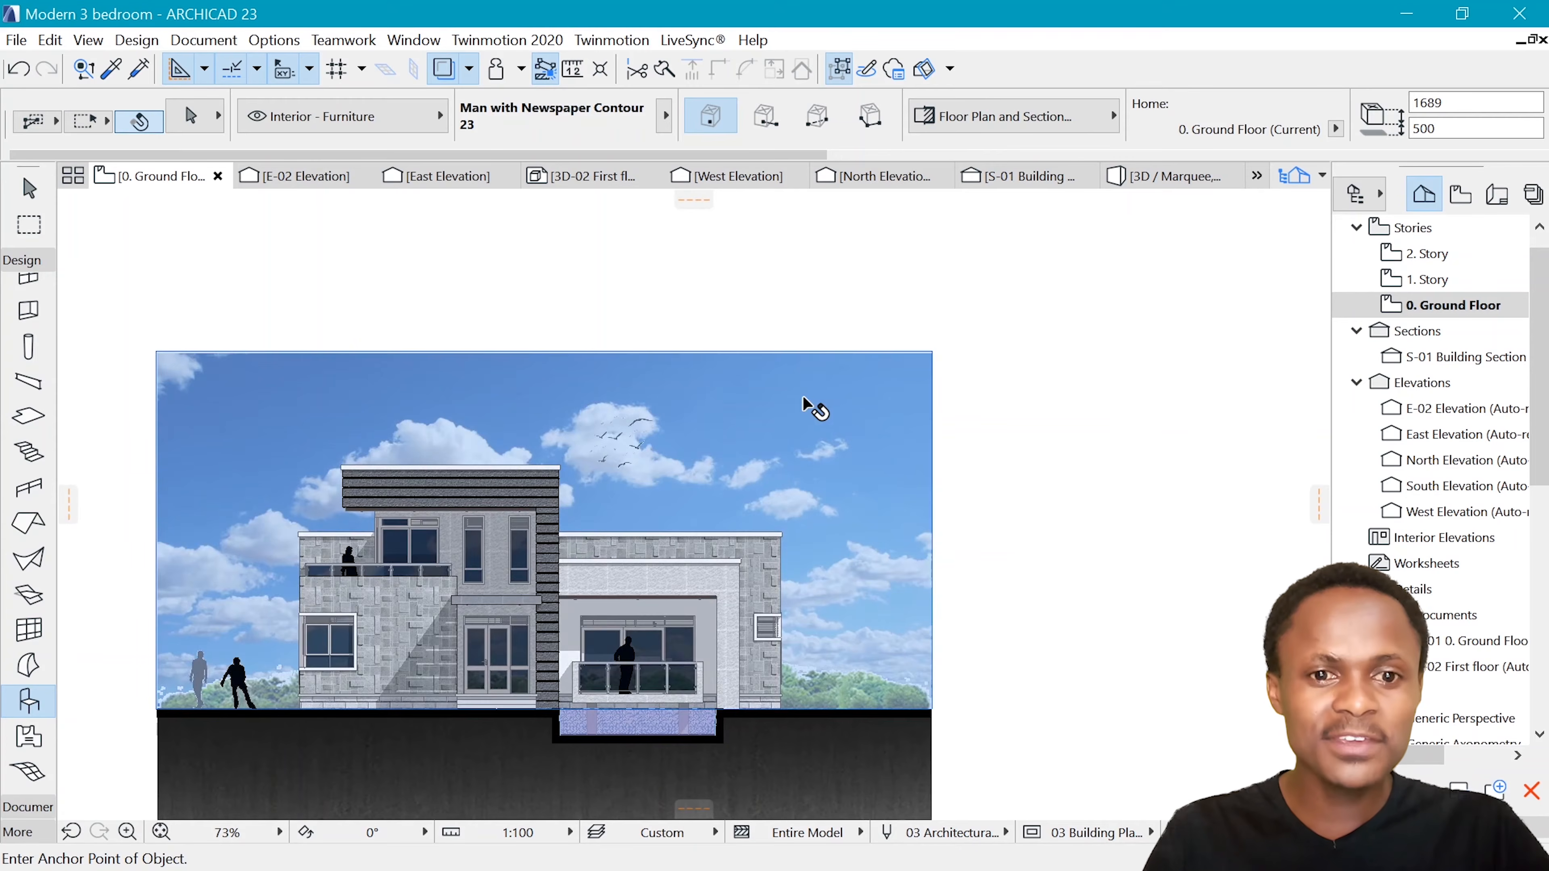
left_click(811, 406)
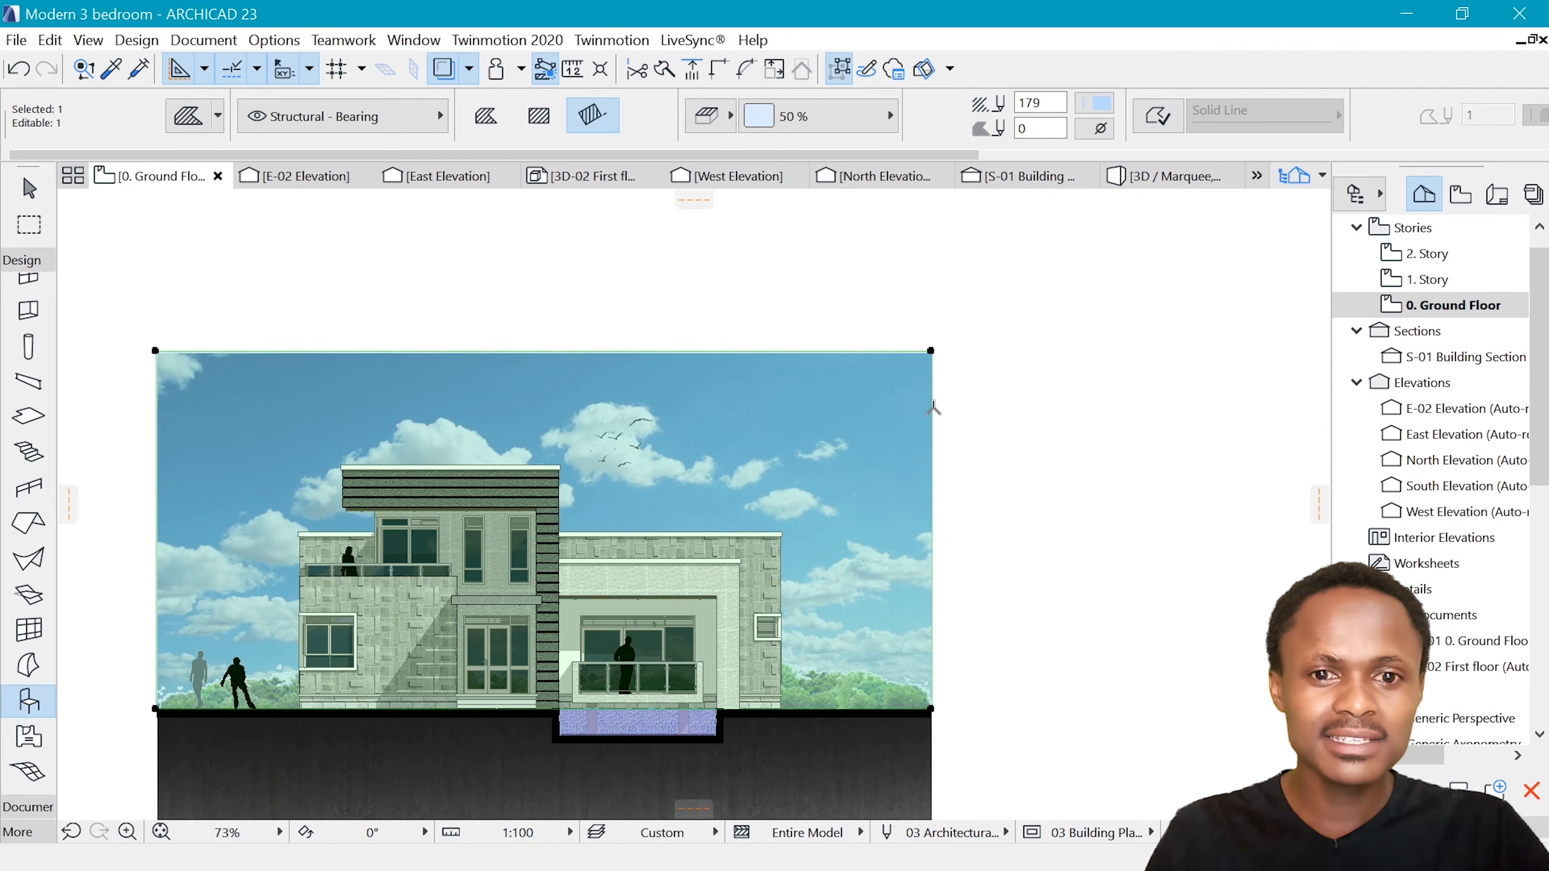
left_click(933, 407)
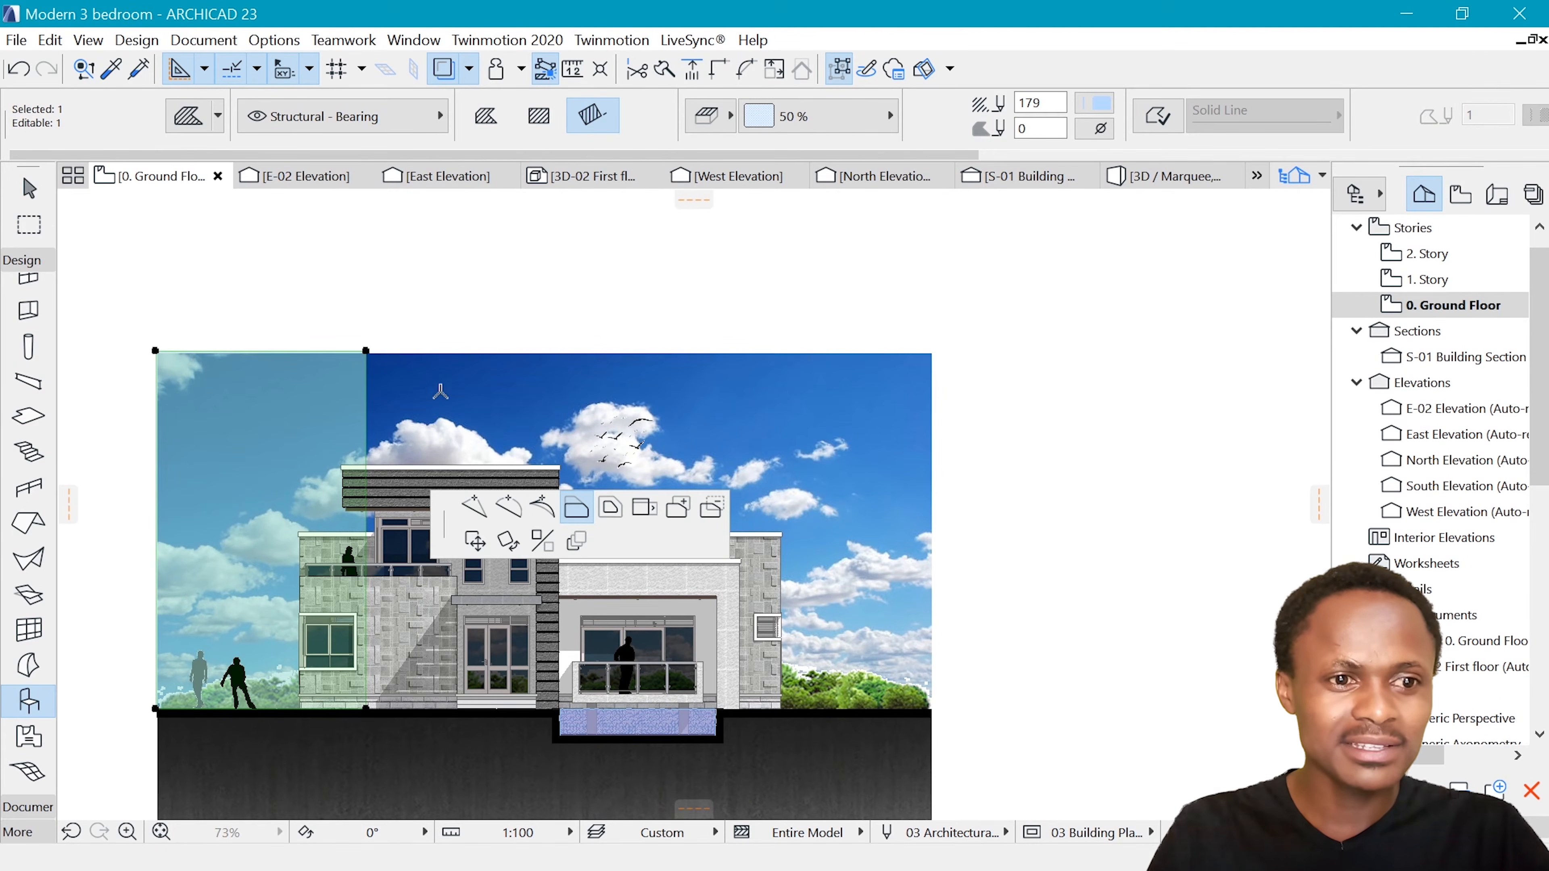
left_click(932, 366)
scroll(1094, 394, "down", 3)
scroll(694, 518, "up", 2)
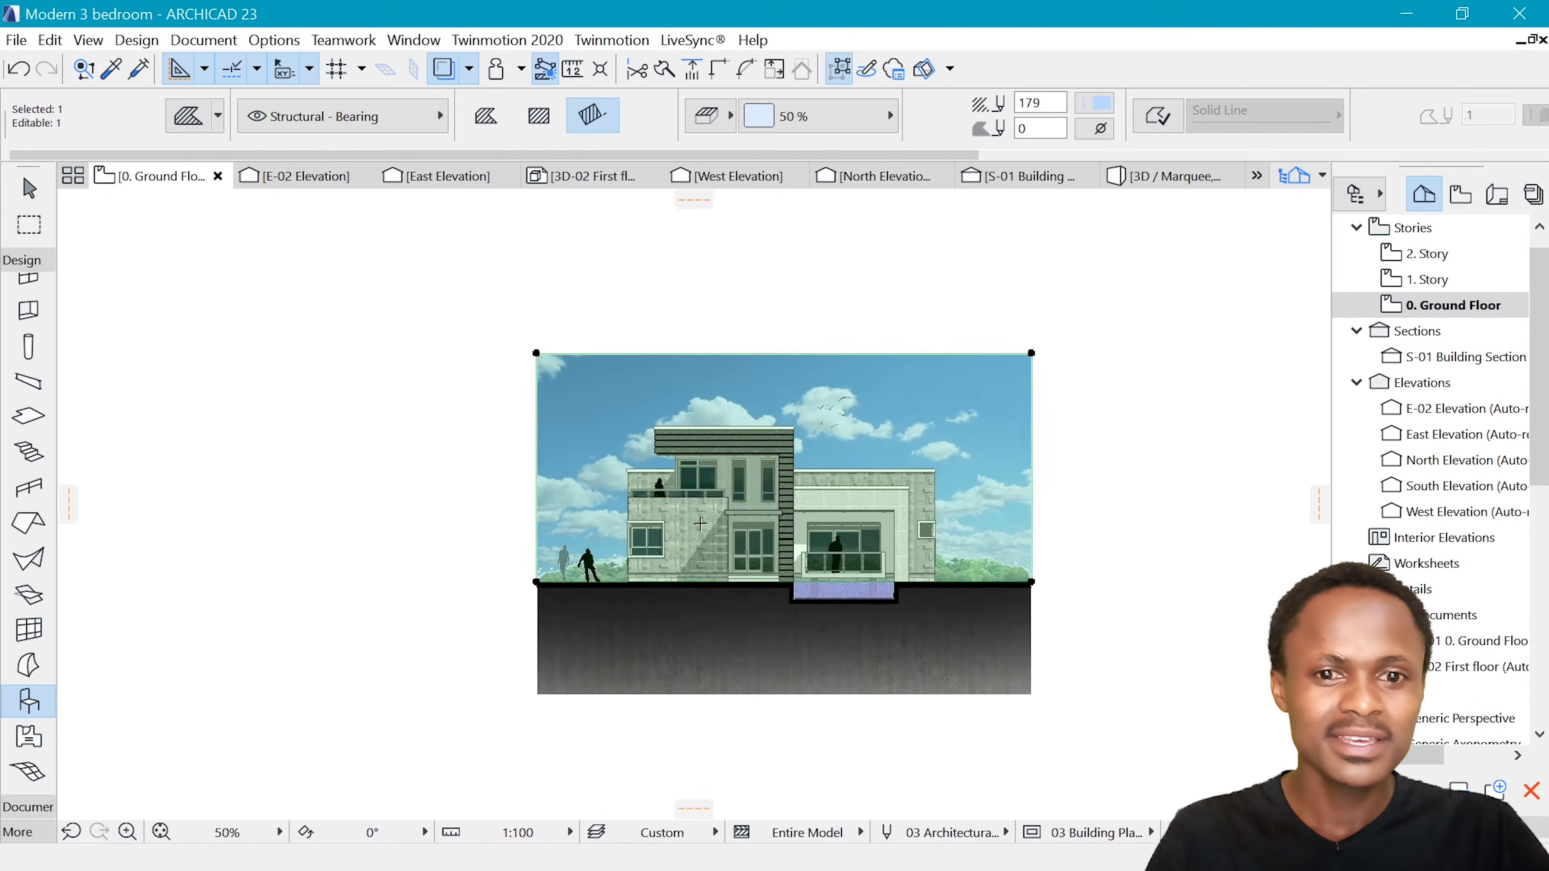
Check the fill type and foreground pen of the overlay on the finished reference elevation, and deselect it
scroll(560, 295, "down", 2)
scroll(827, 351, "up", 2)
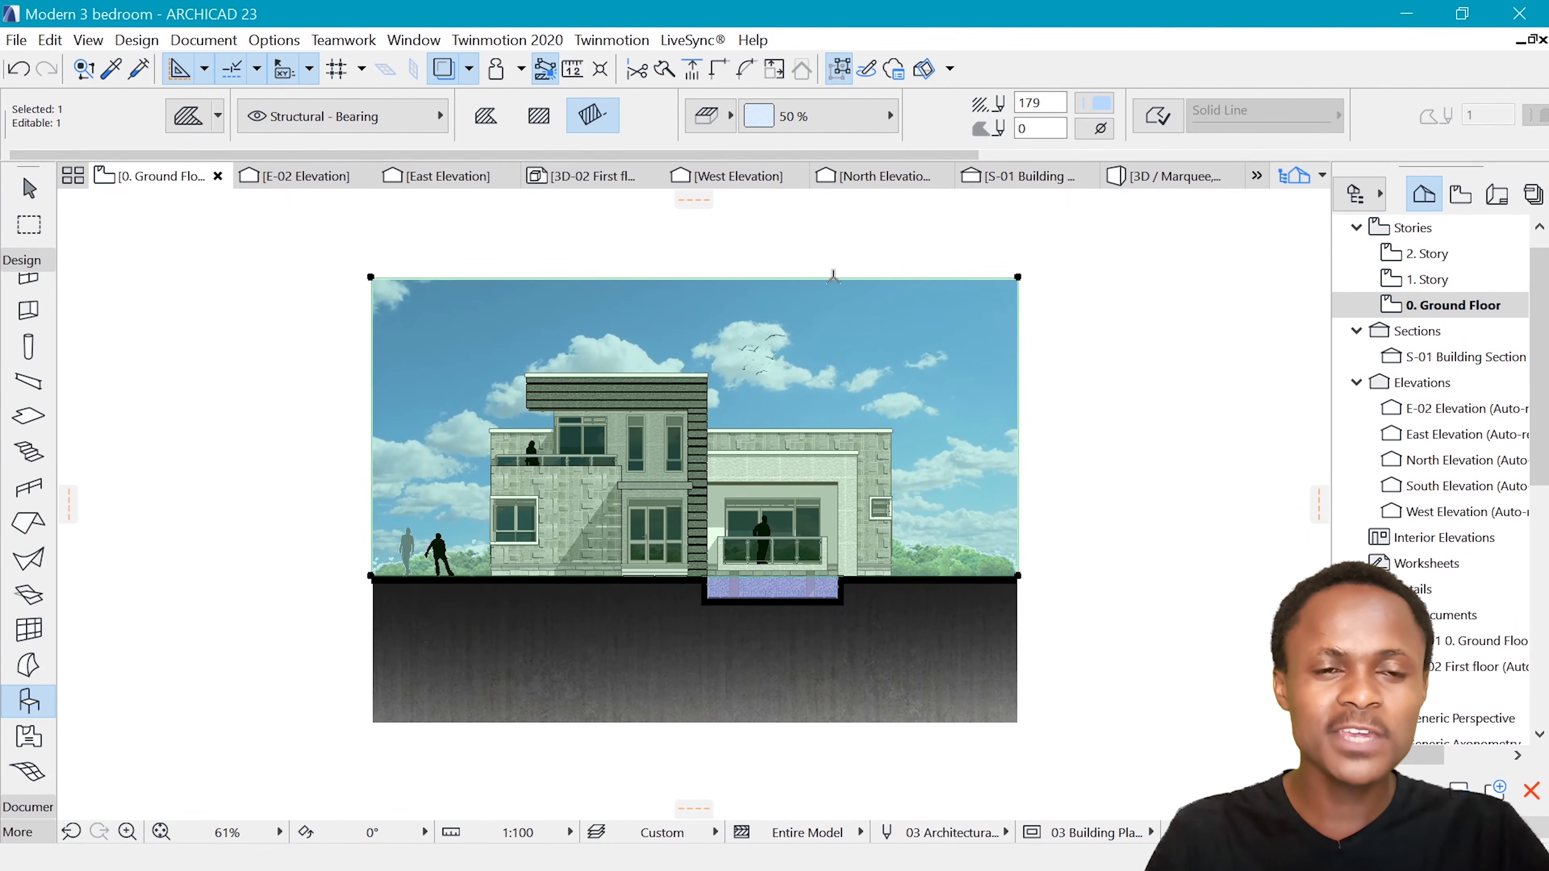
left_click(807, 122)
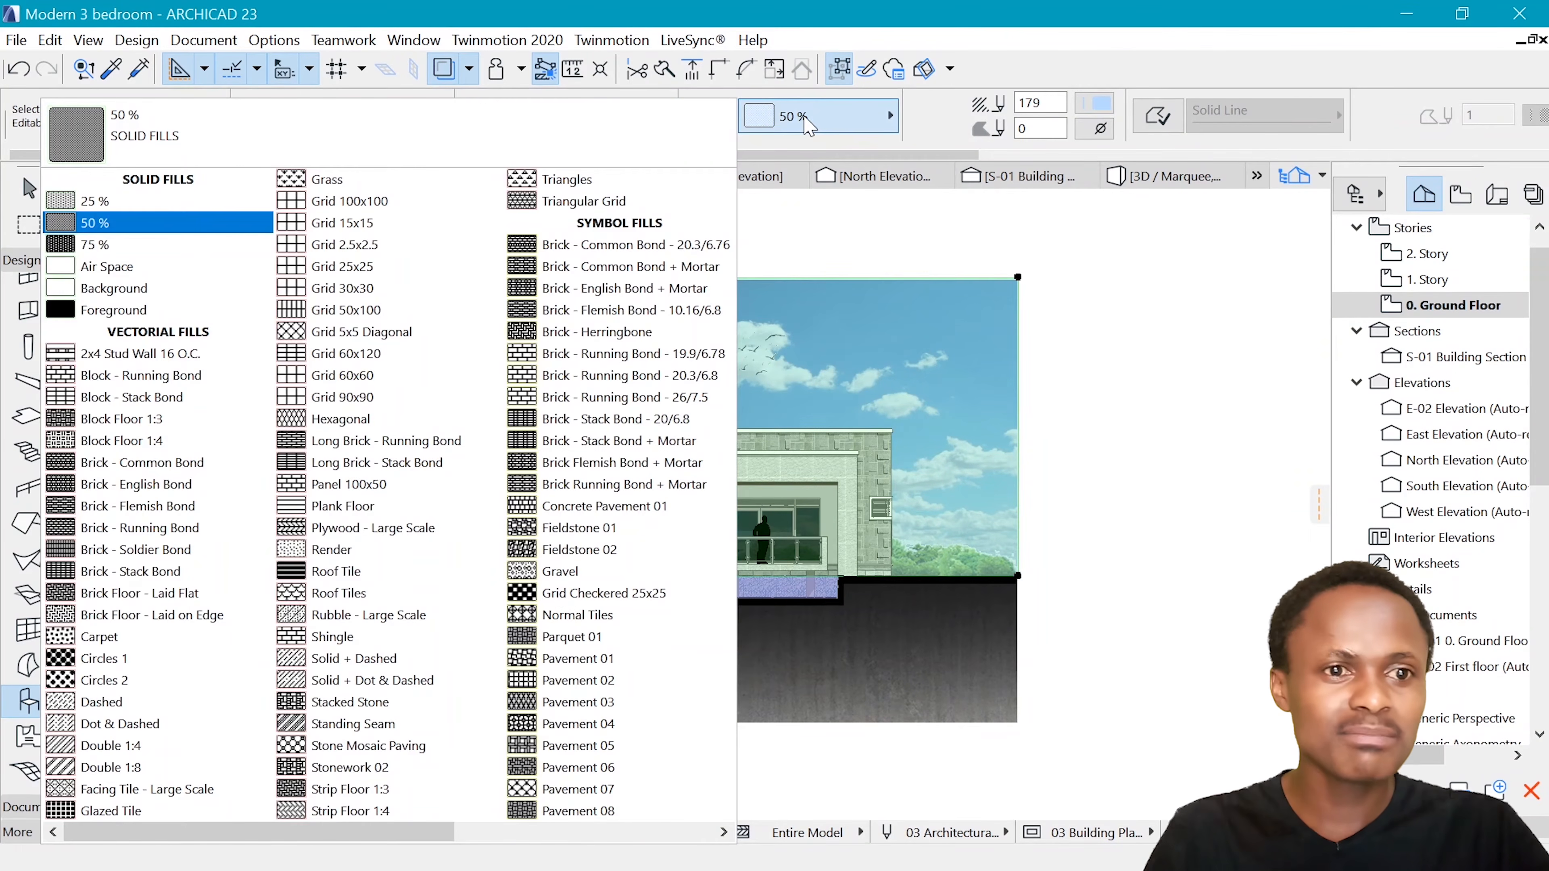
left_click(223, 224)
left_click(1092, 104)
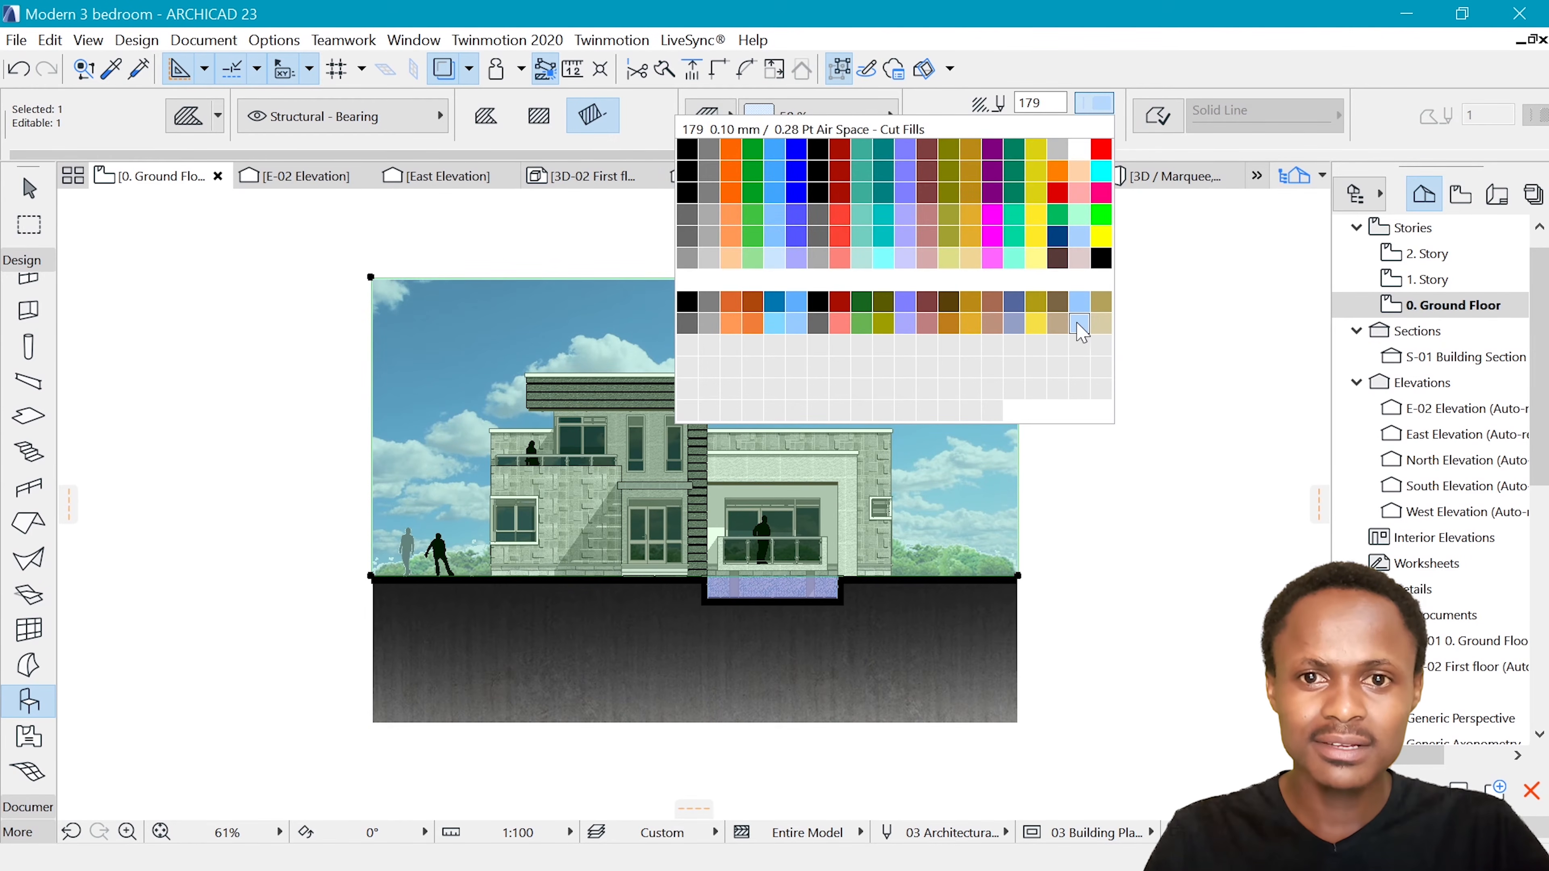
left_click(1079, 323)
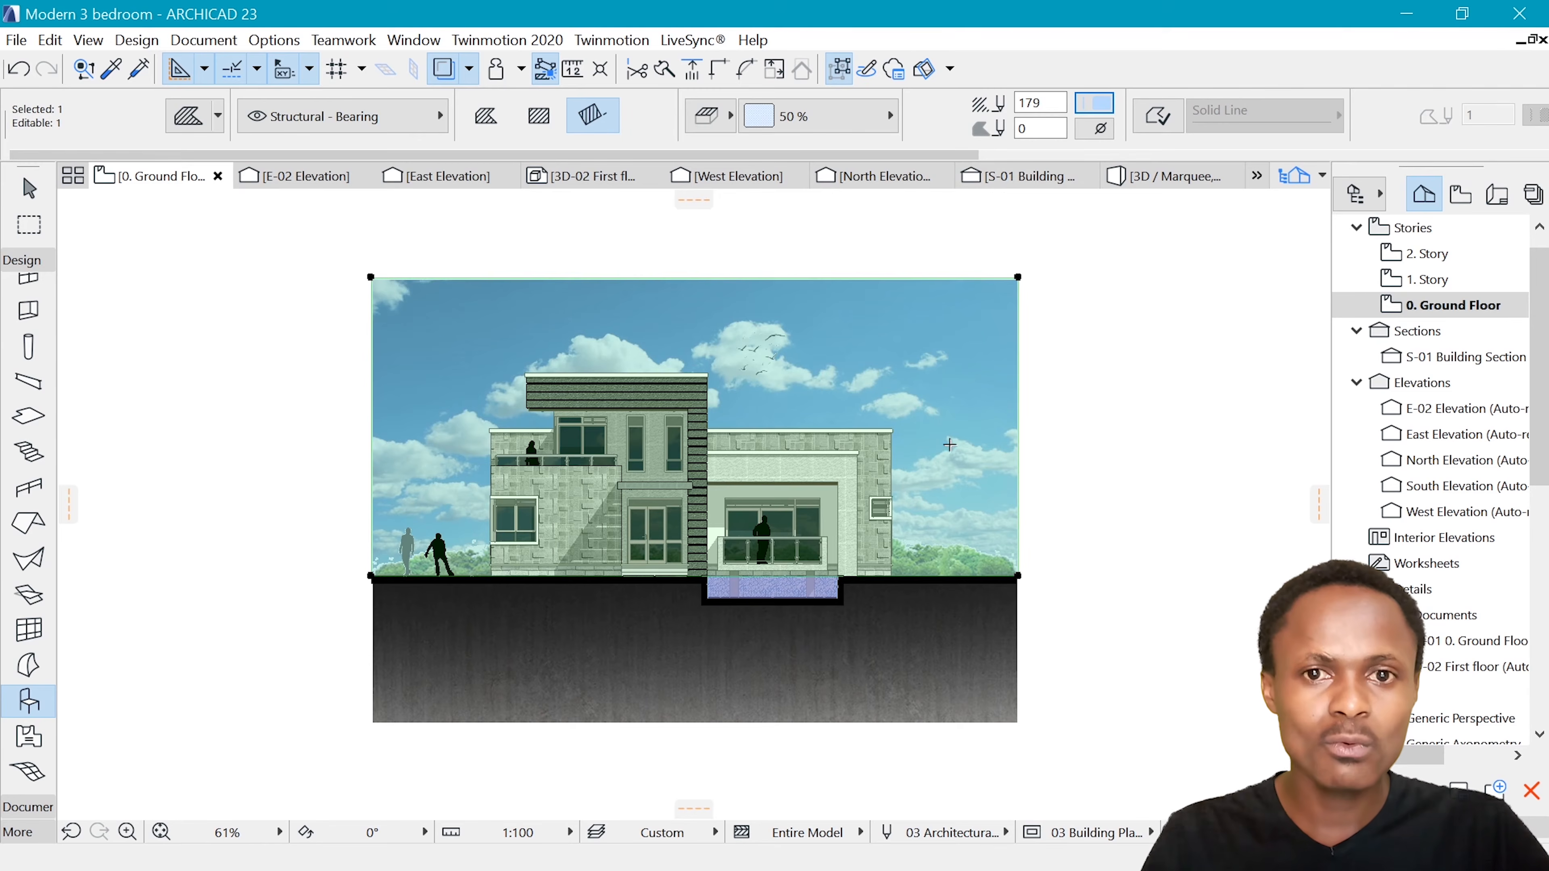
key("Escape")
Return to the elevation with the newspaper man and set the Fill tool to the 50 % solid fill
scroll(938, 436, "down", 3)
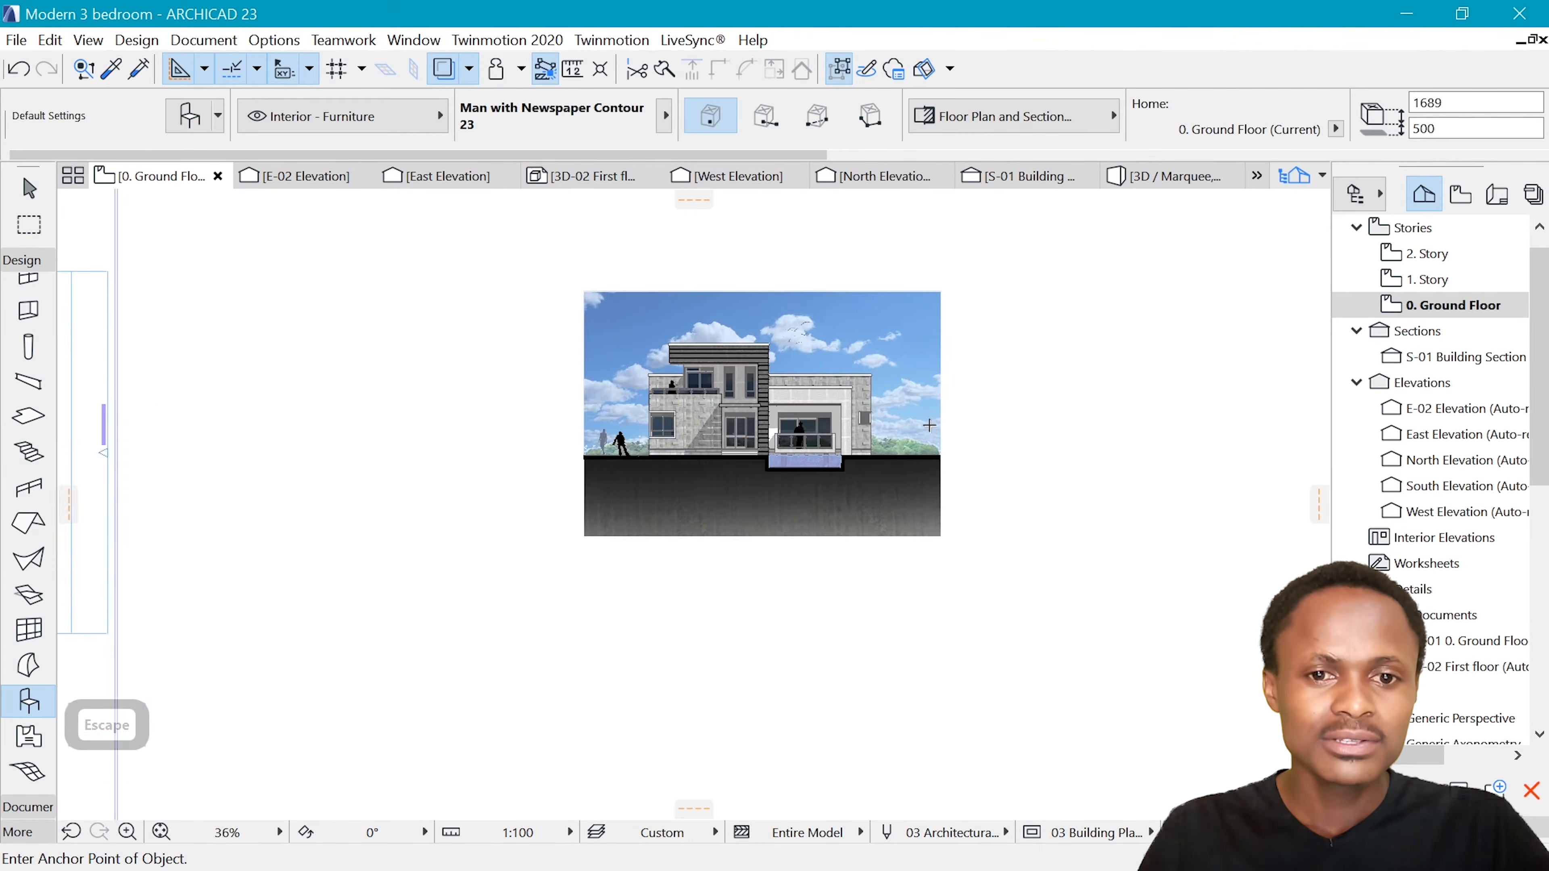
scroll(929, 425, "up", 1)
scroll(664, 241, "down", 7)
scroll(698, 481, "up", 7)
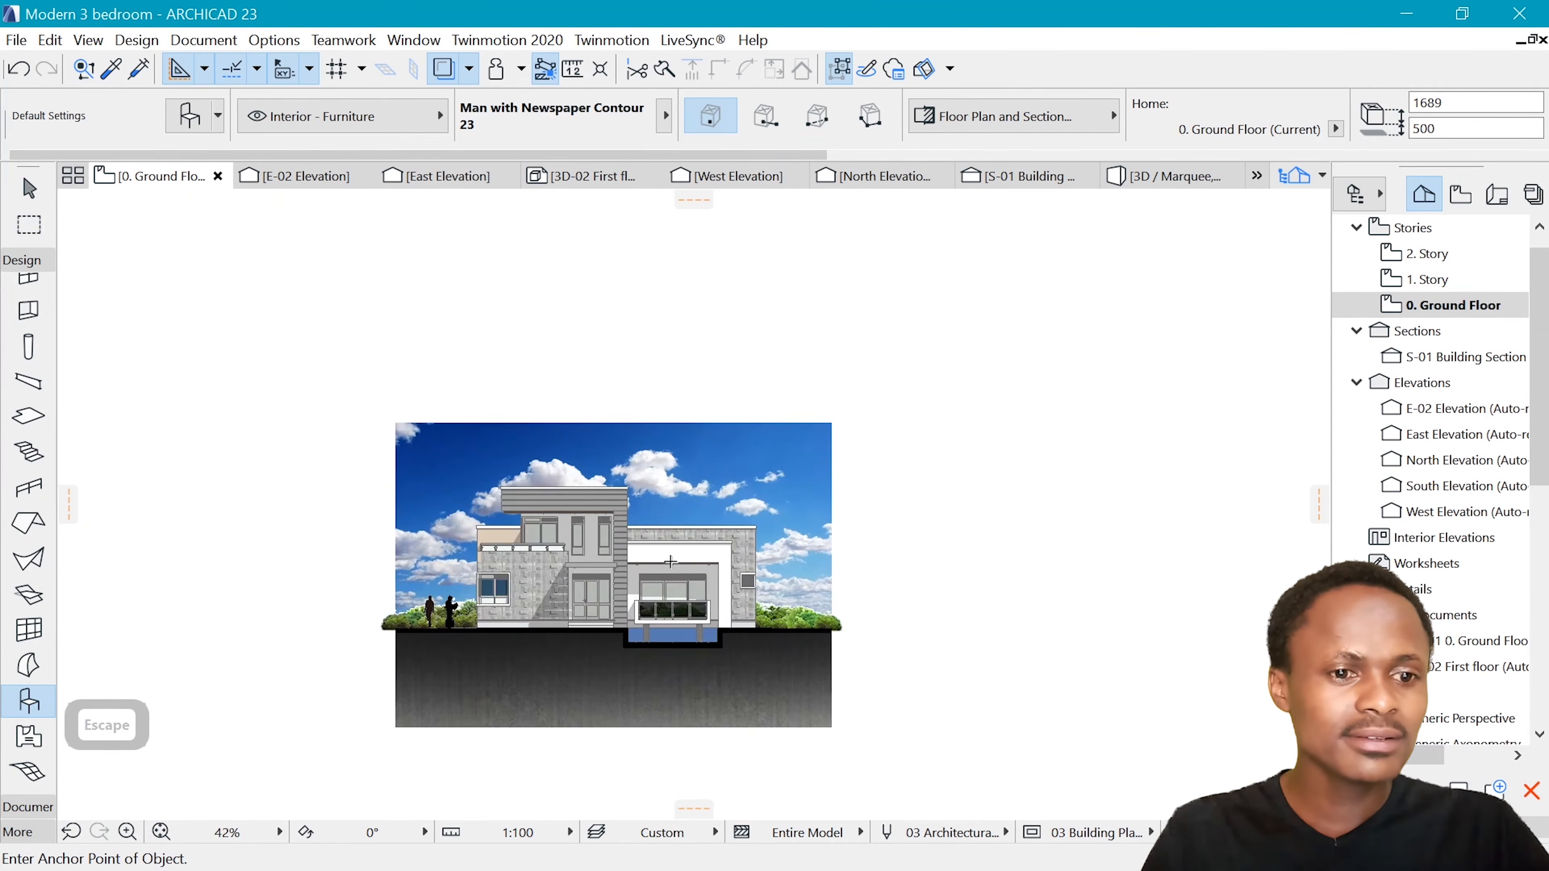
scroll(670, 562, "up", 2)
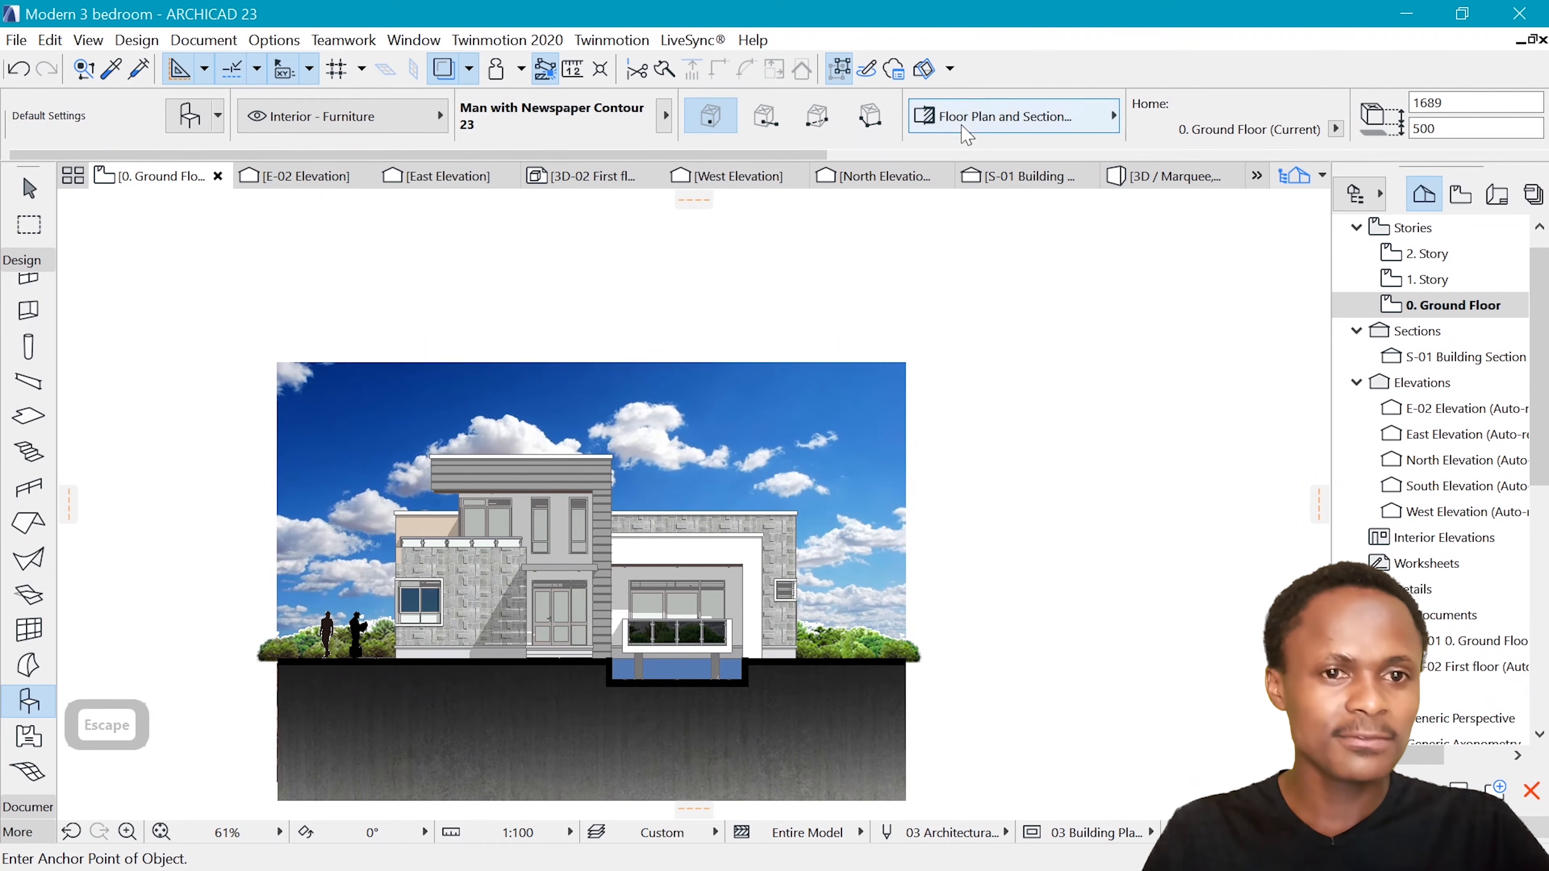
left_click(21, 261)
left_click(27, 285)
left_click(27, 456)
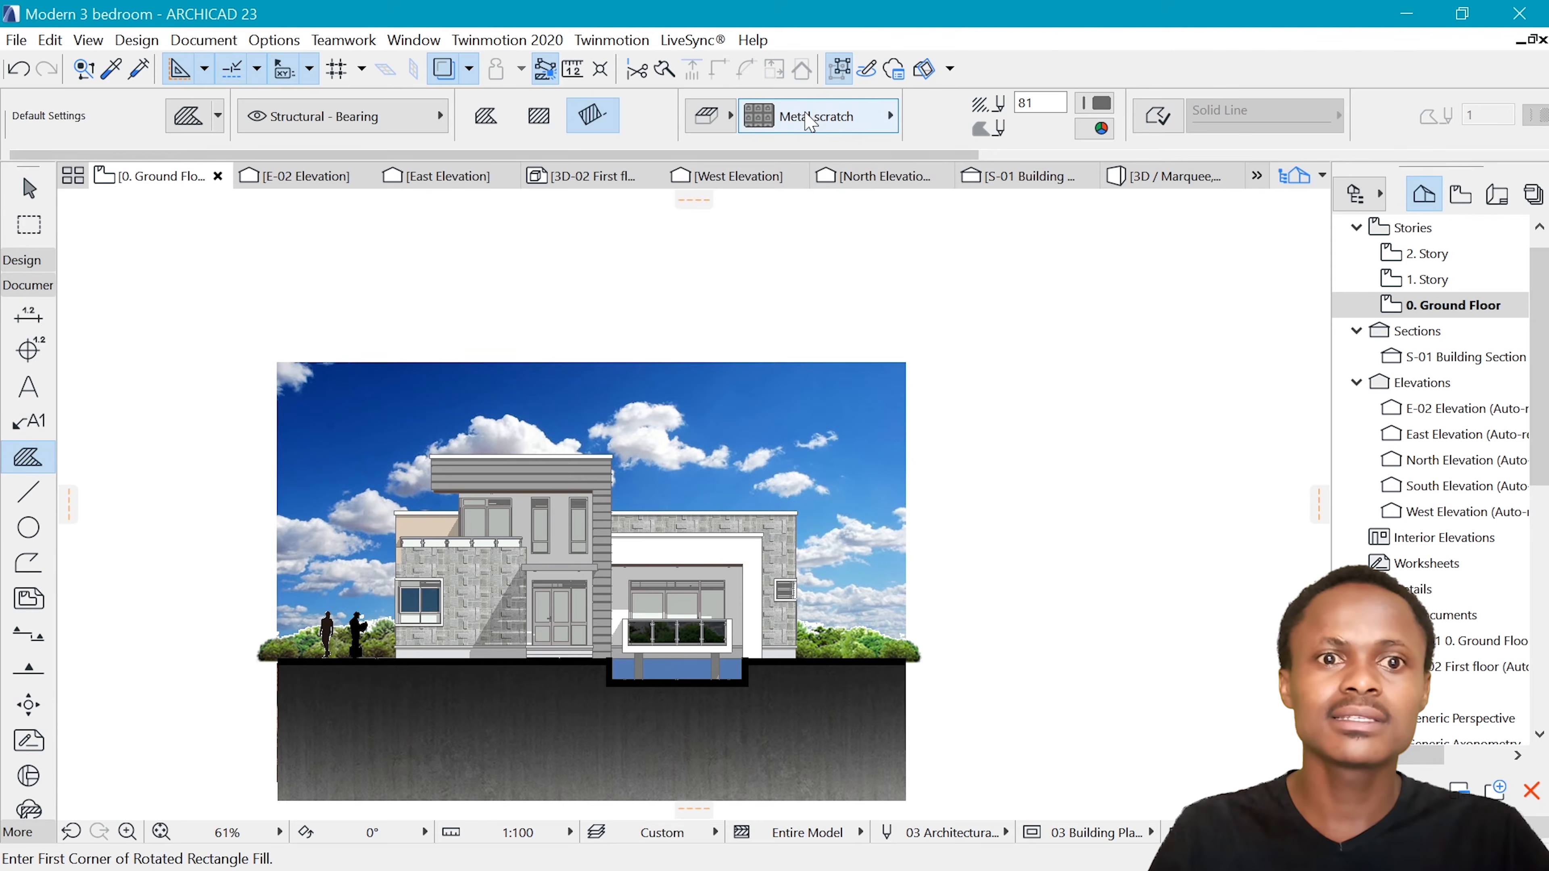
left_click(804, 119)
scroll(97, 262, "up", 3)
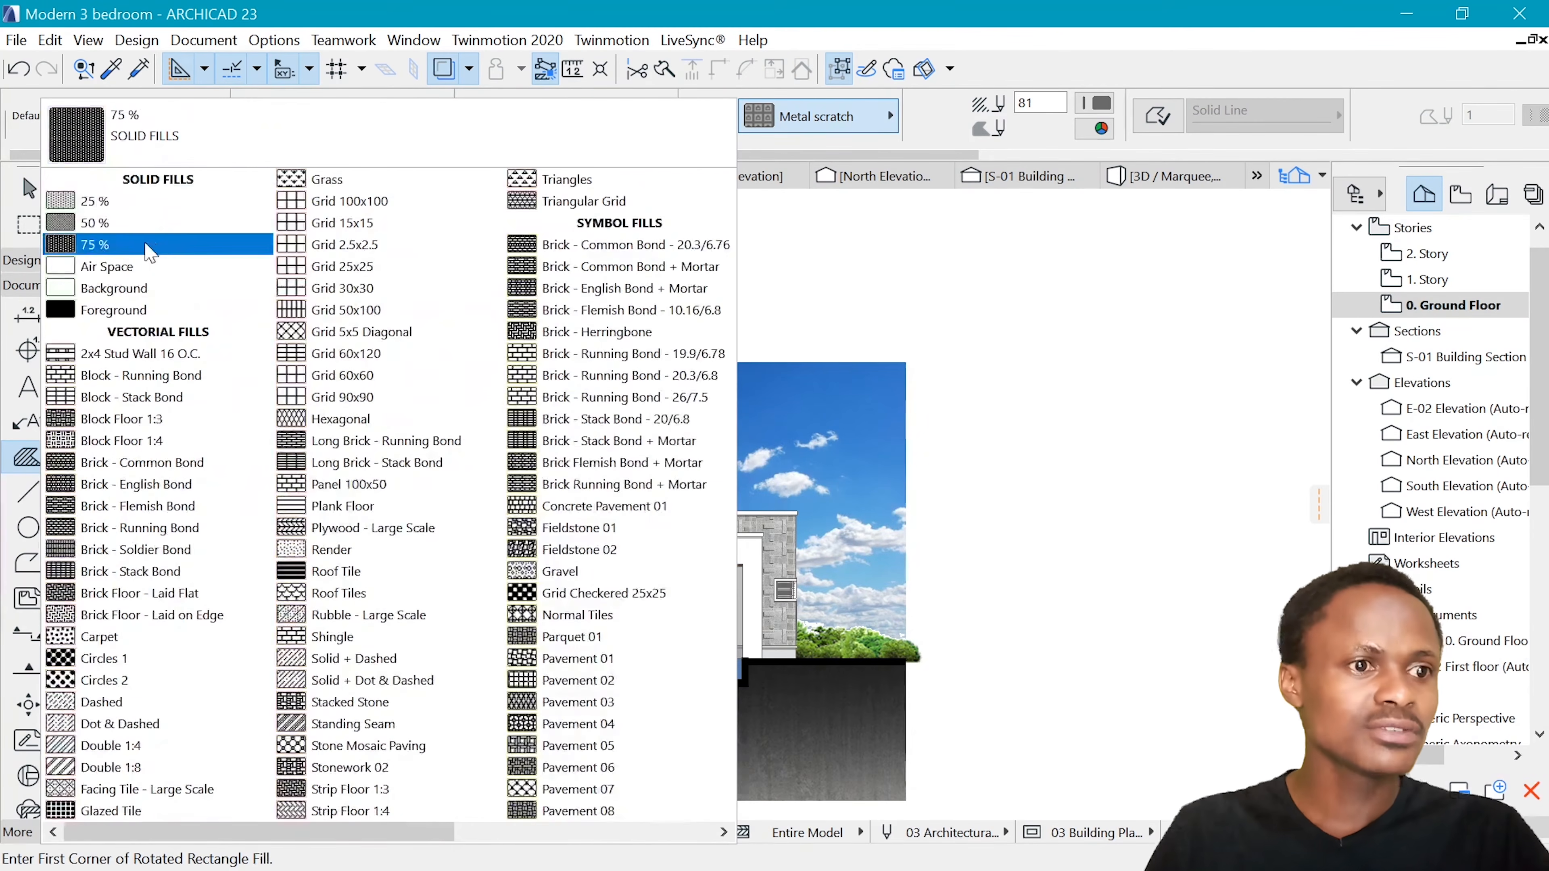
left_click(113, 244)
left_click(817, 116)
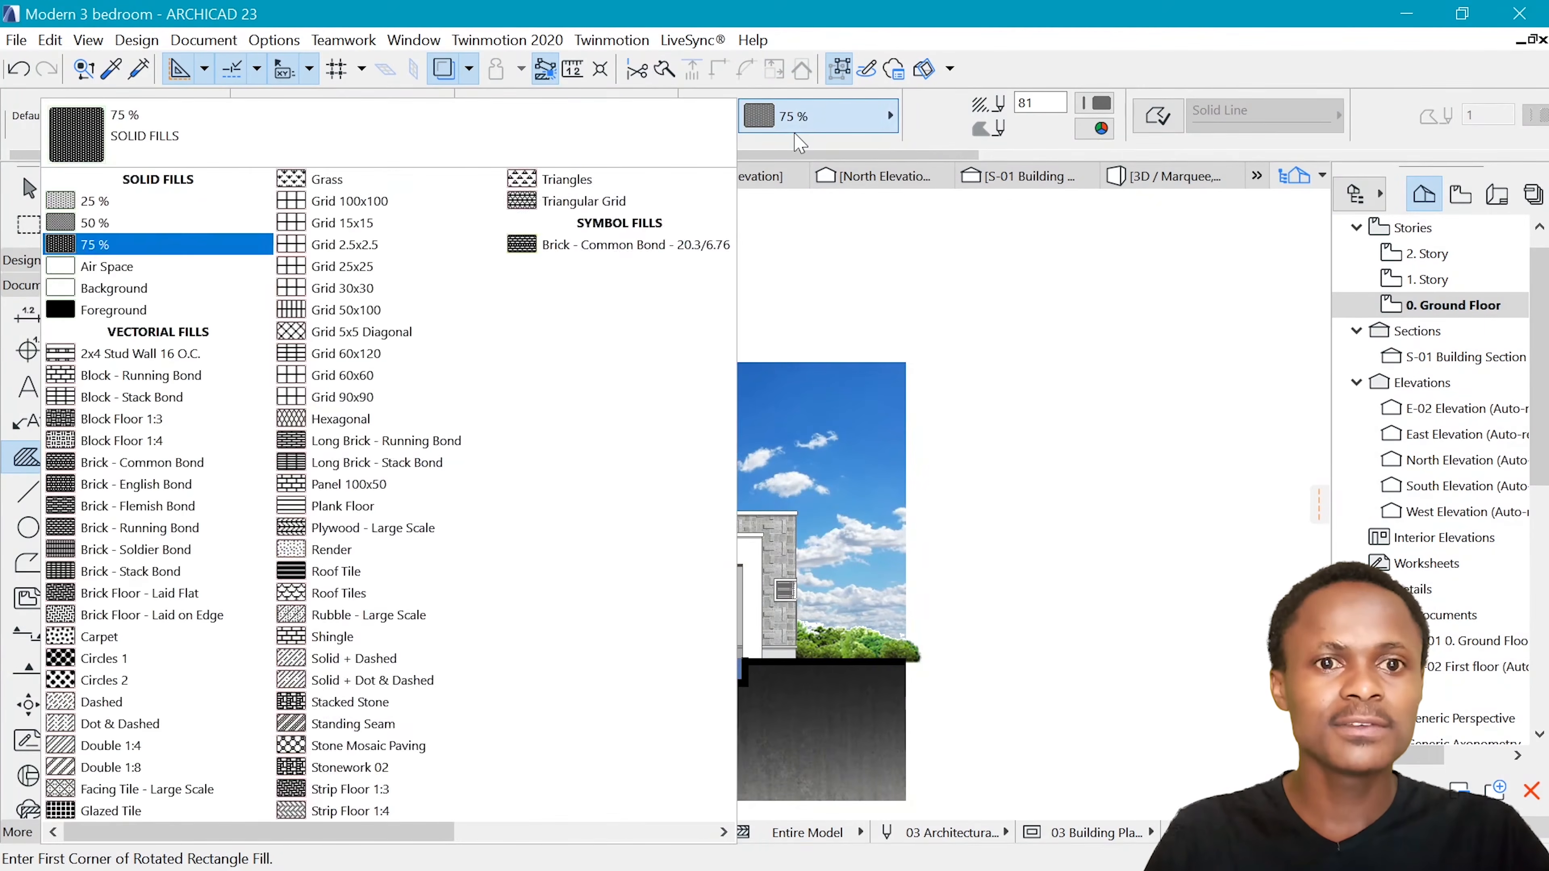
left_click(112, 221)
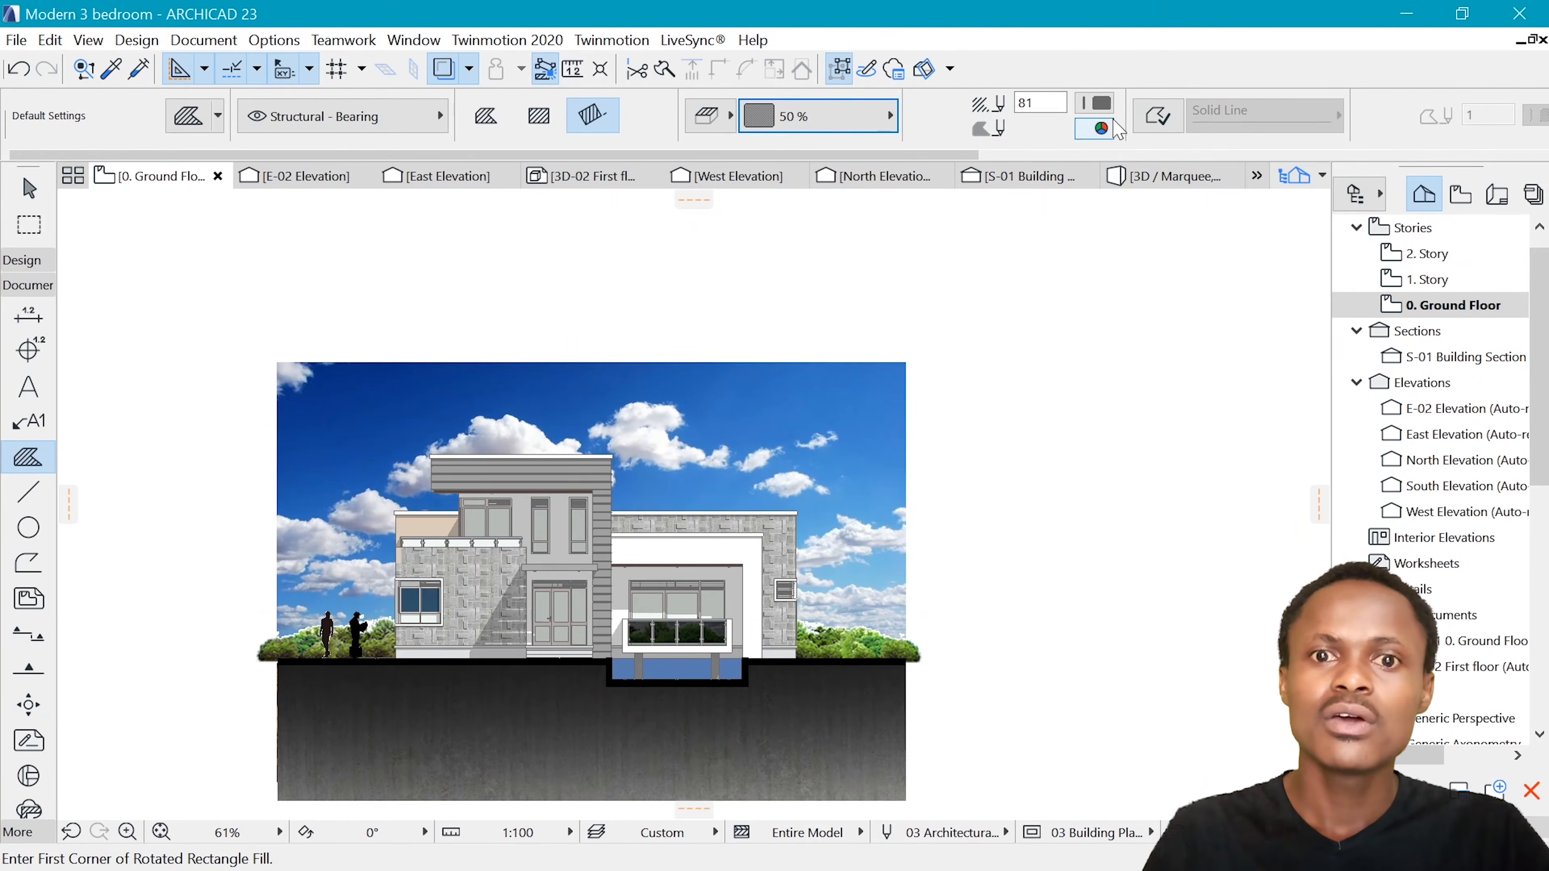
Set the fill's foreground pen to light blue pen 179 and its background to transparent
left_click(1094, 103)
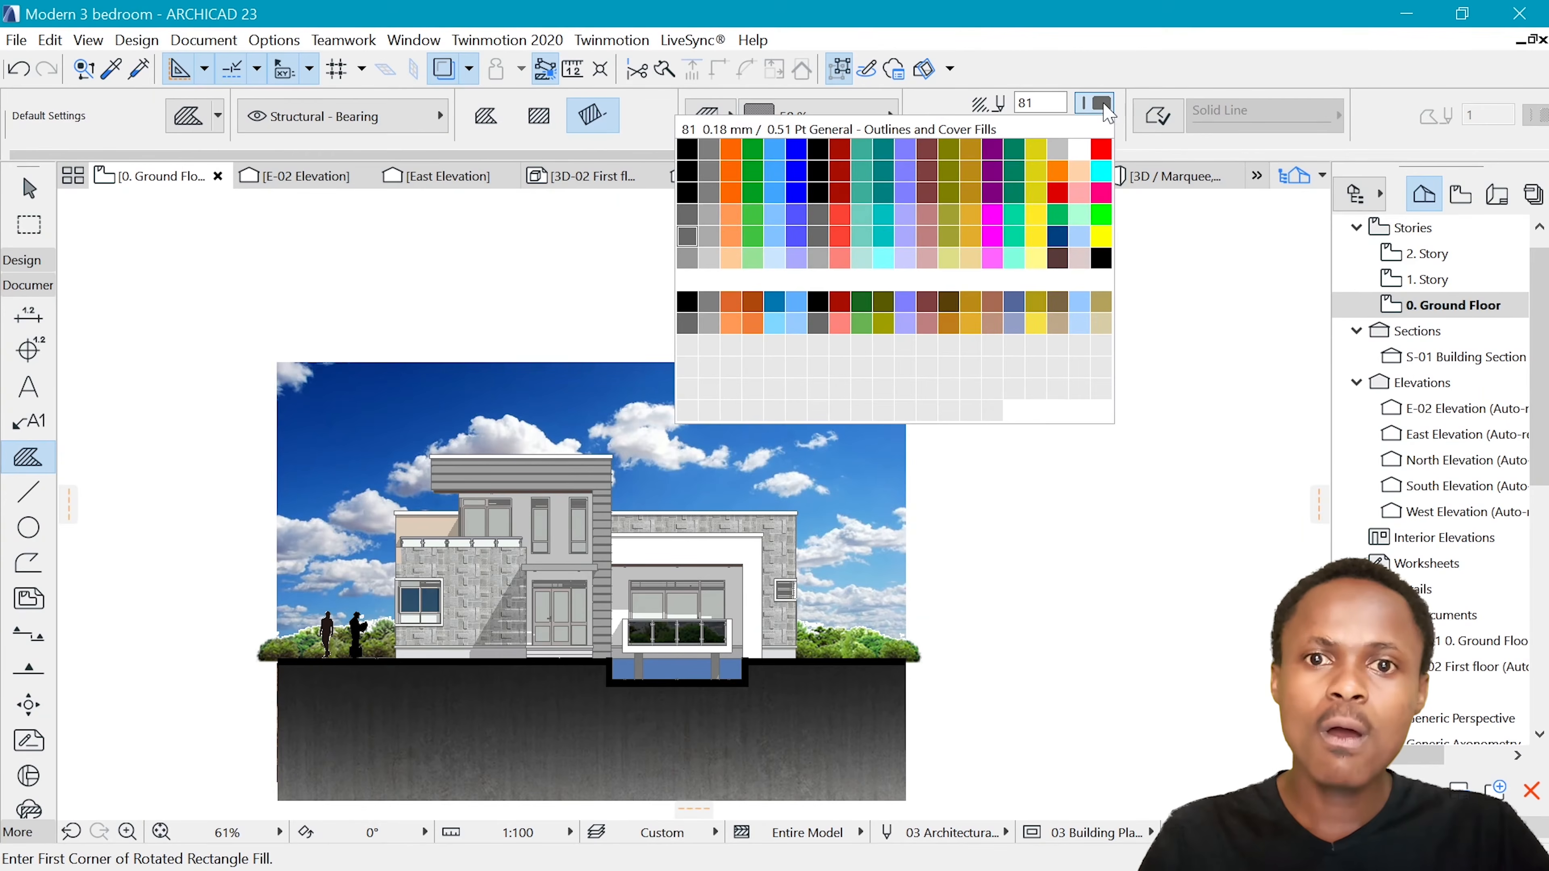
left_click(775, 325)
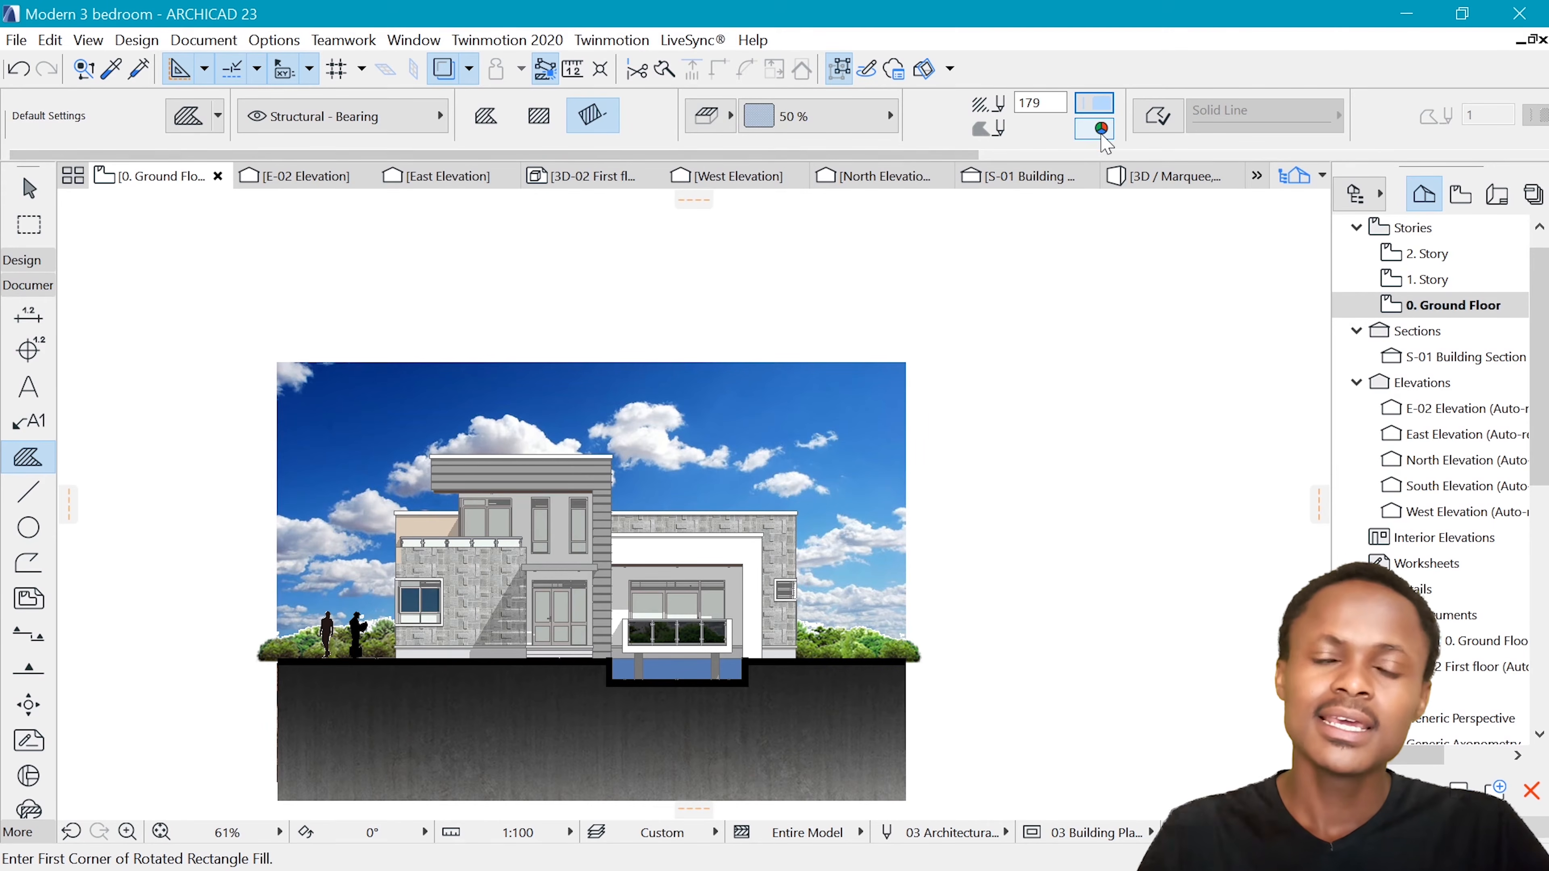
left_click(1101, 130)
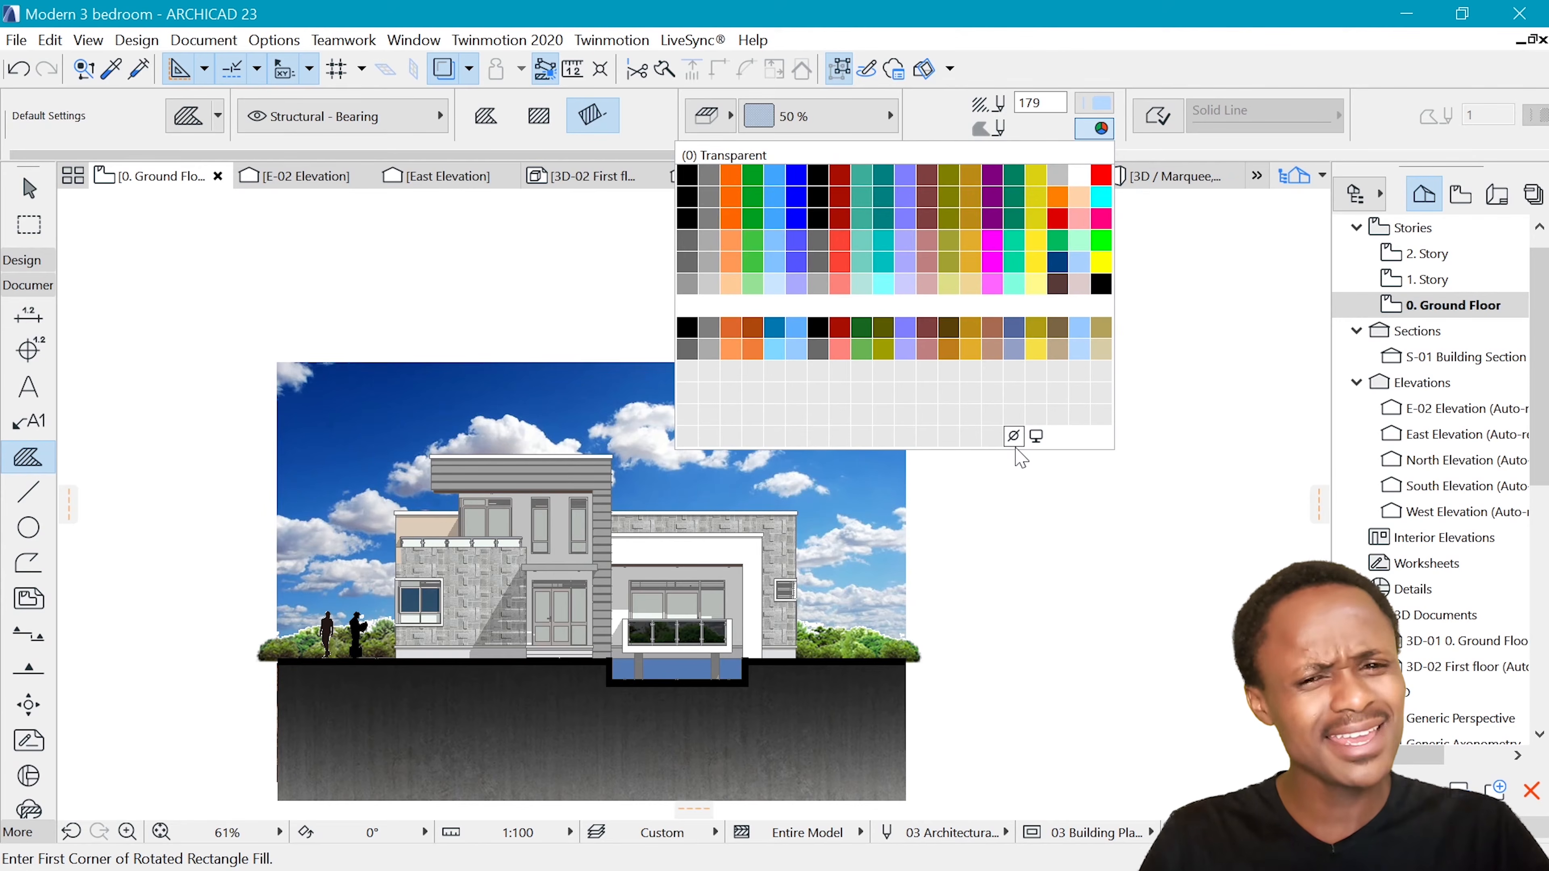
left_click(1014, 435)
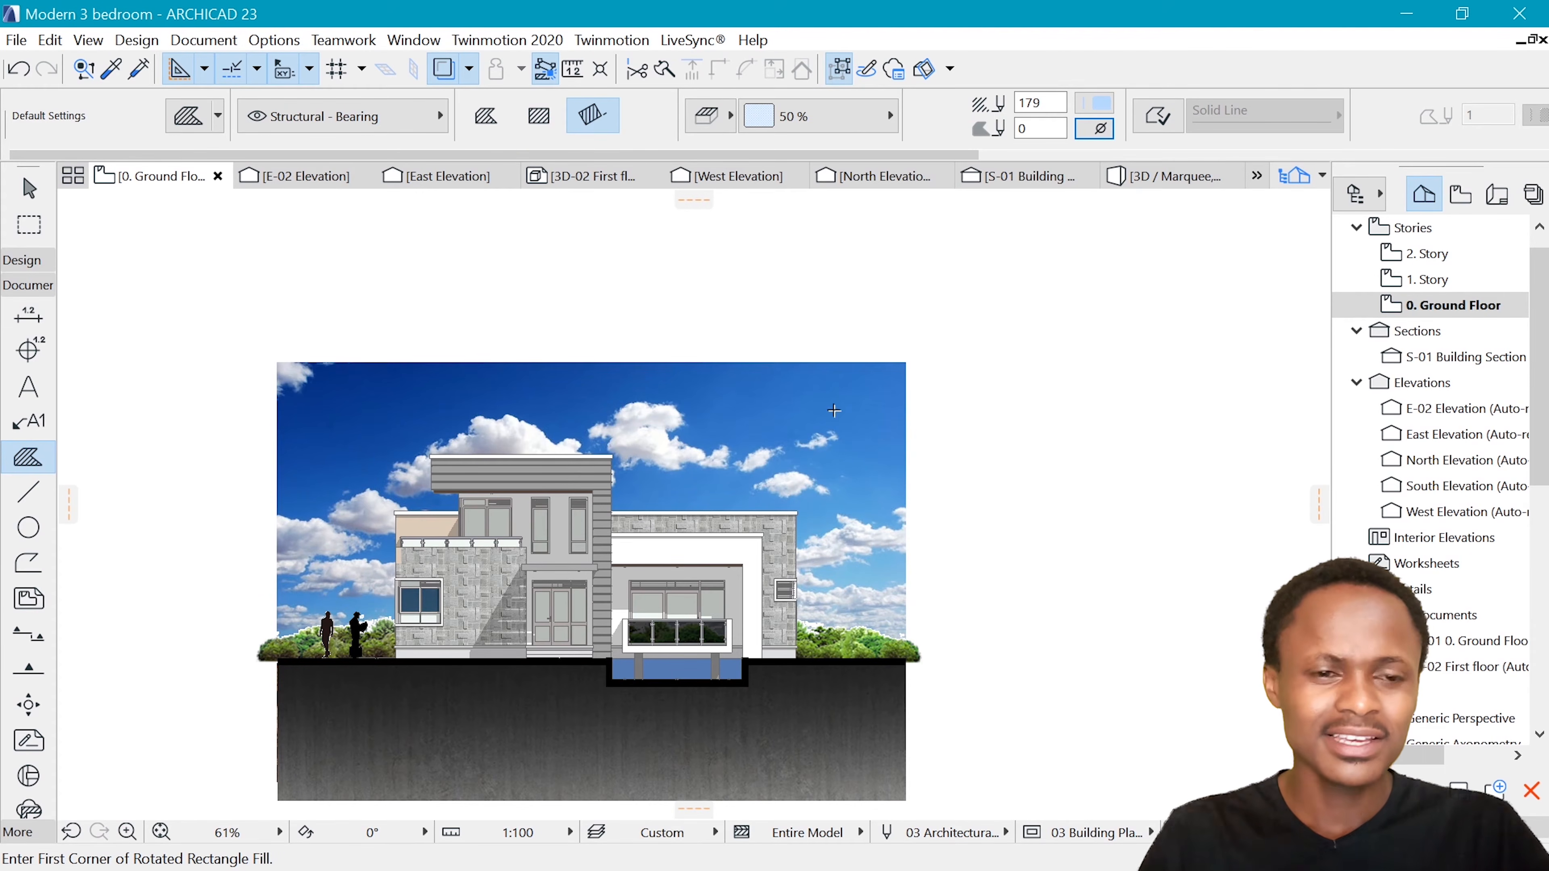
Draw a rectangular fill about 22992 mm wide over the sky and house down to the ground line, and select it
scroll(389, 725, "up", 1)
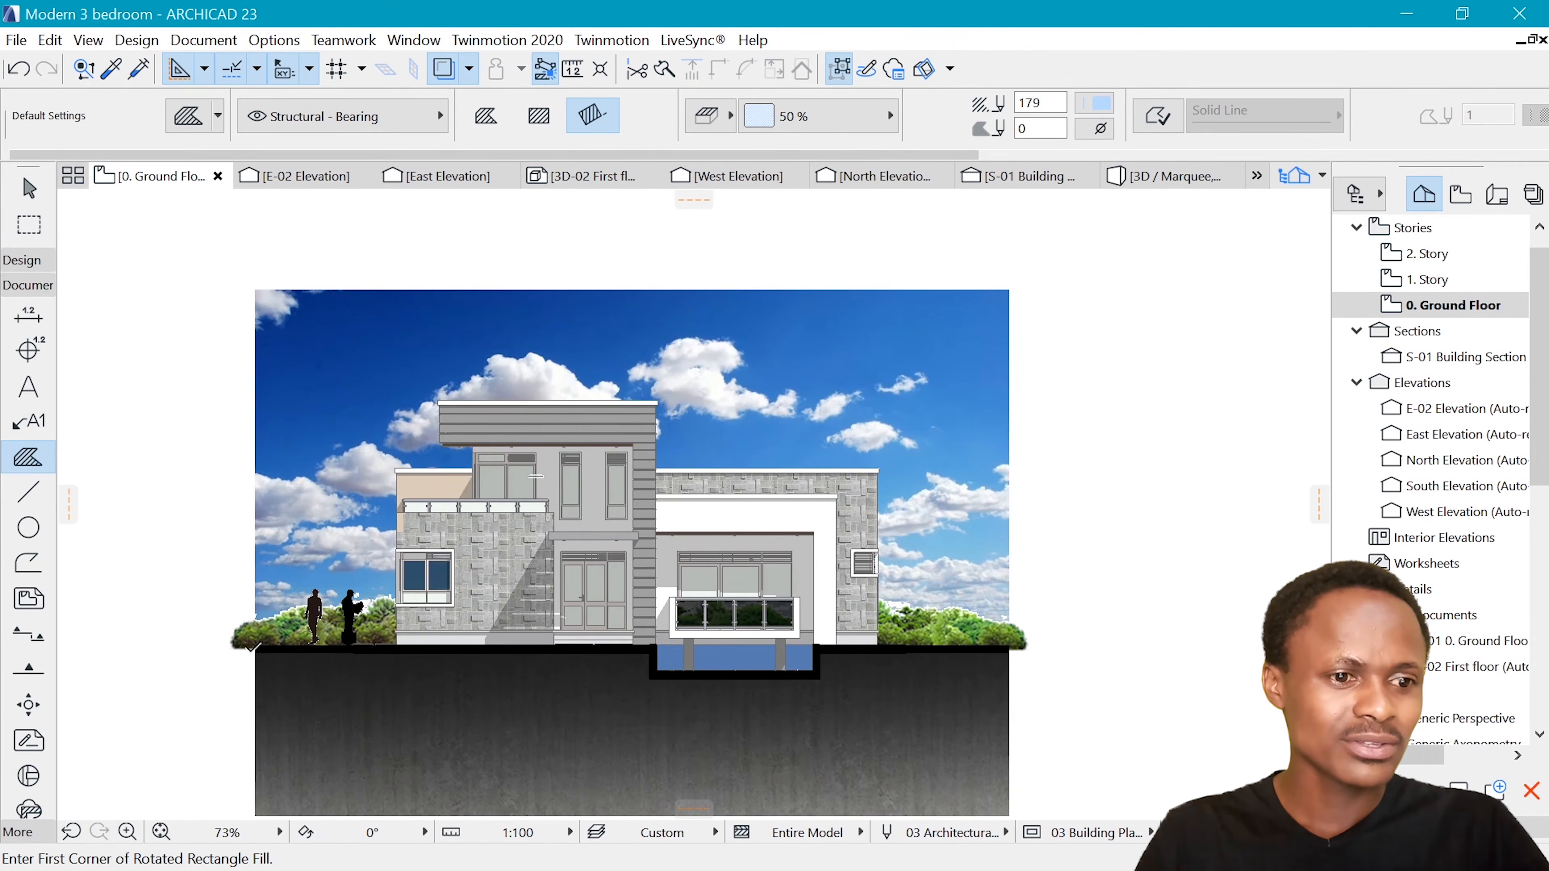
left_click(255, 289)
left_click(1020, 288)
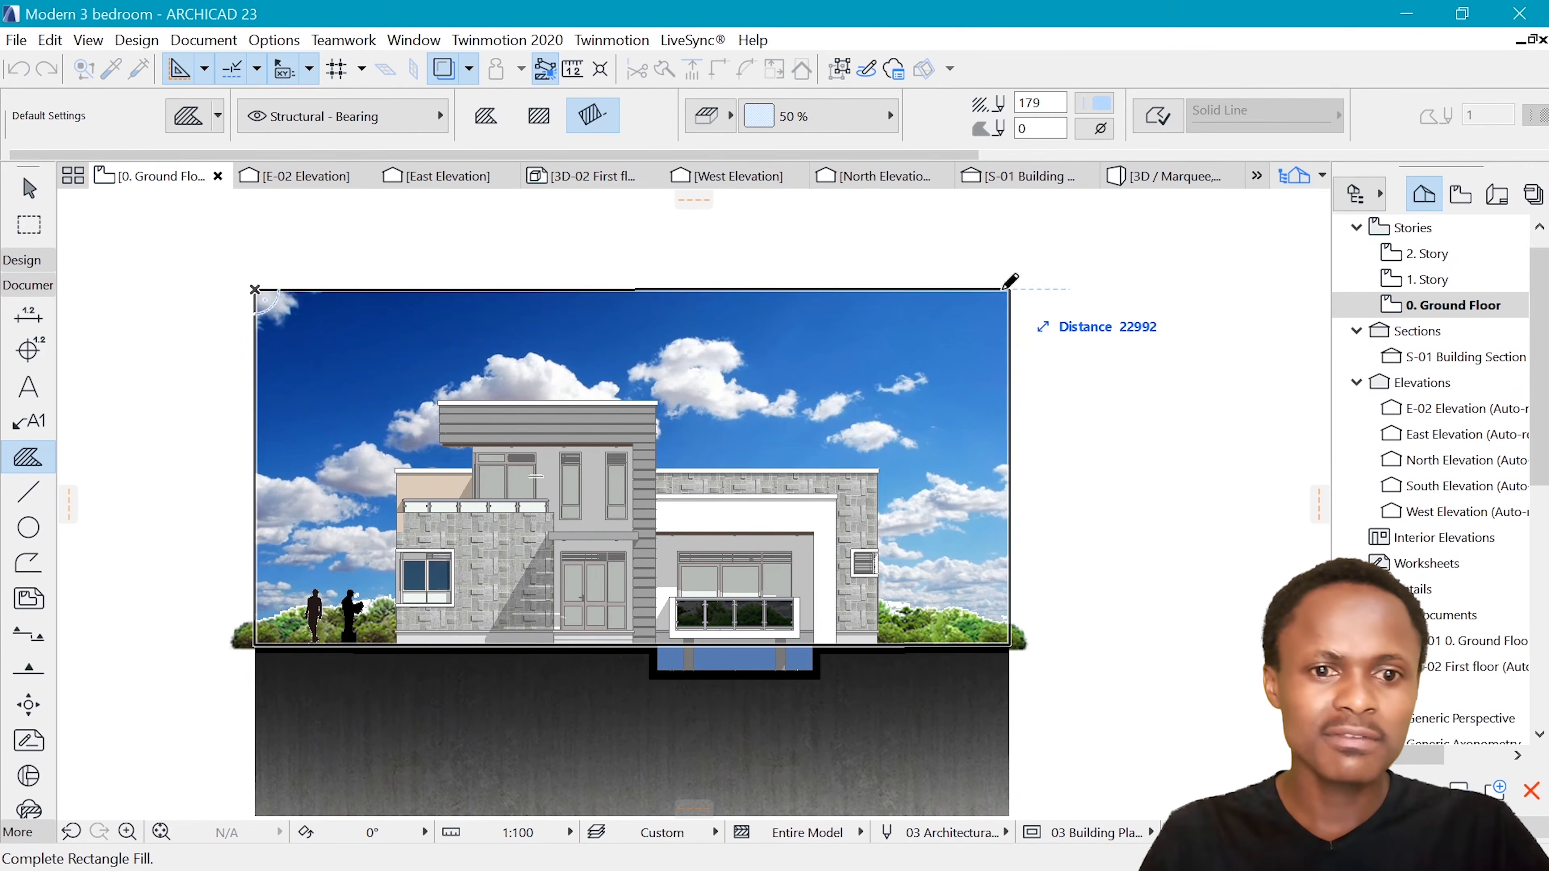
left_click(1016, 285)
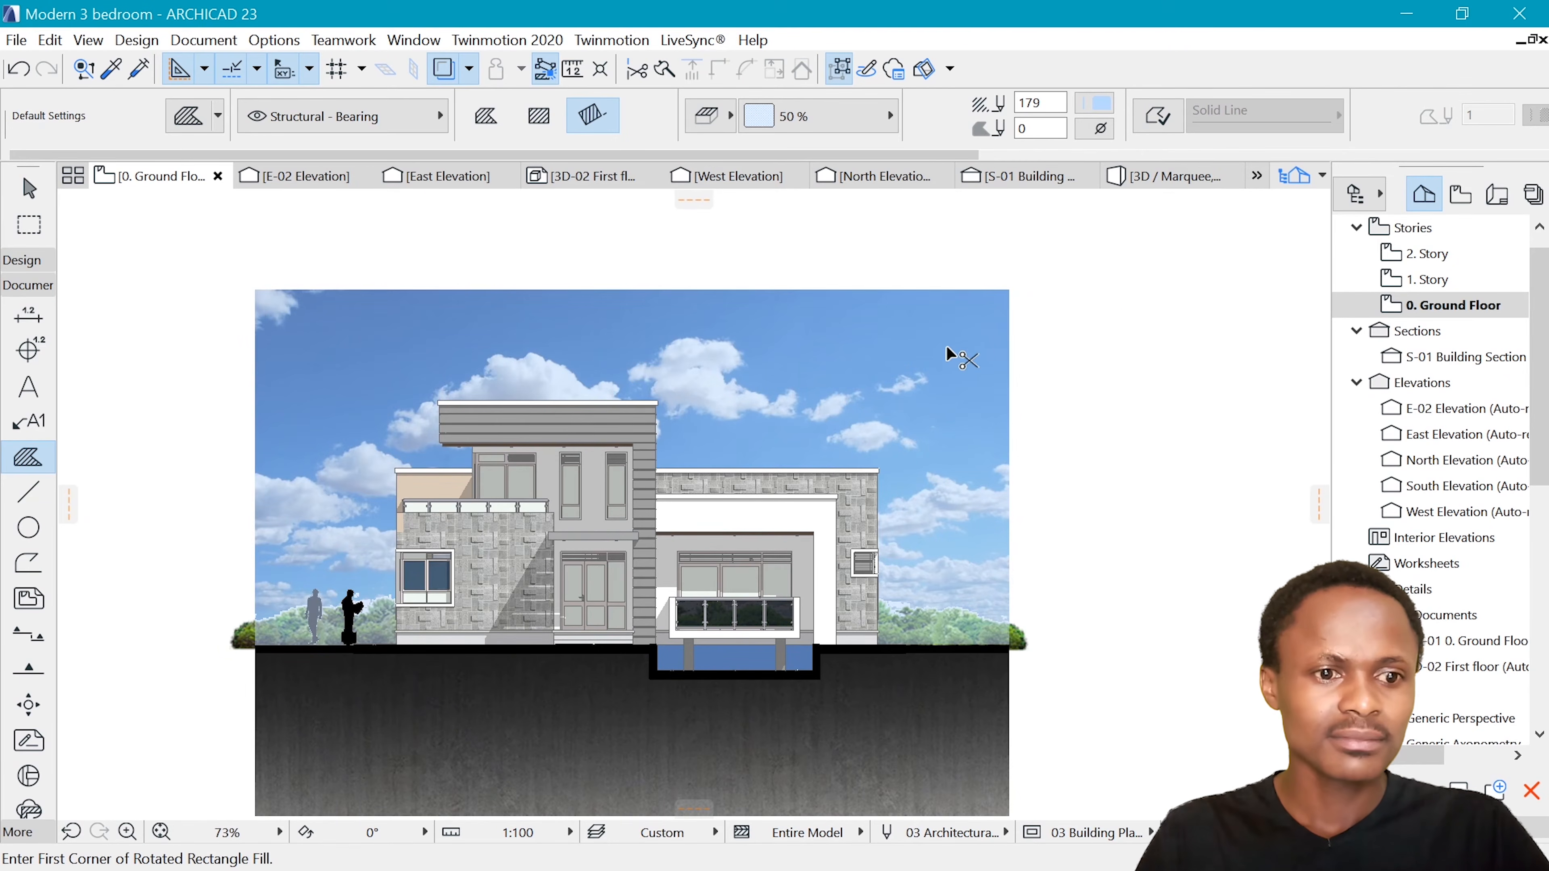
left_click(1013, 301, "shift")
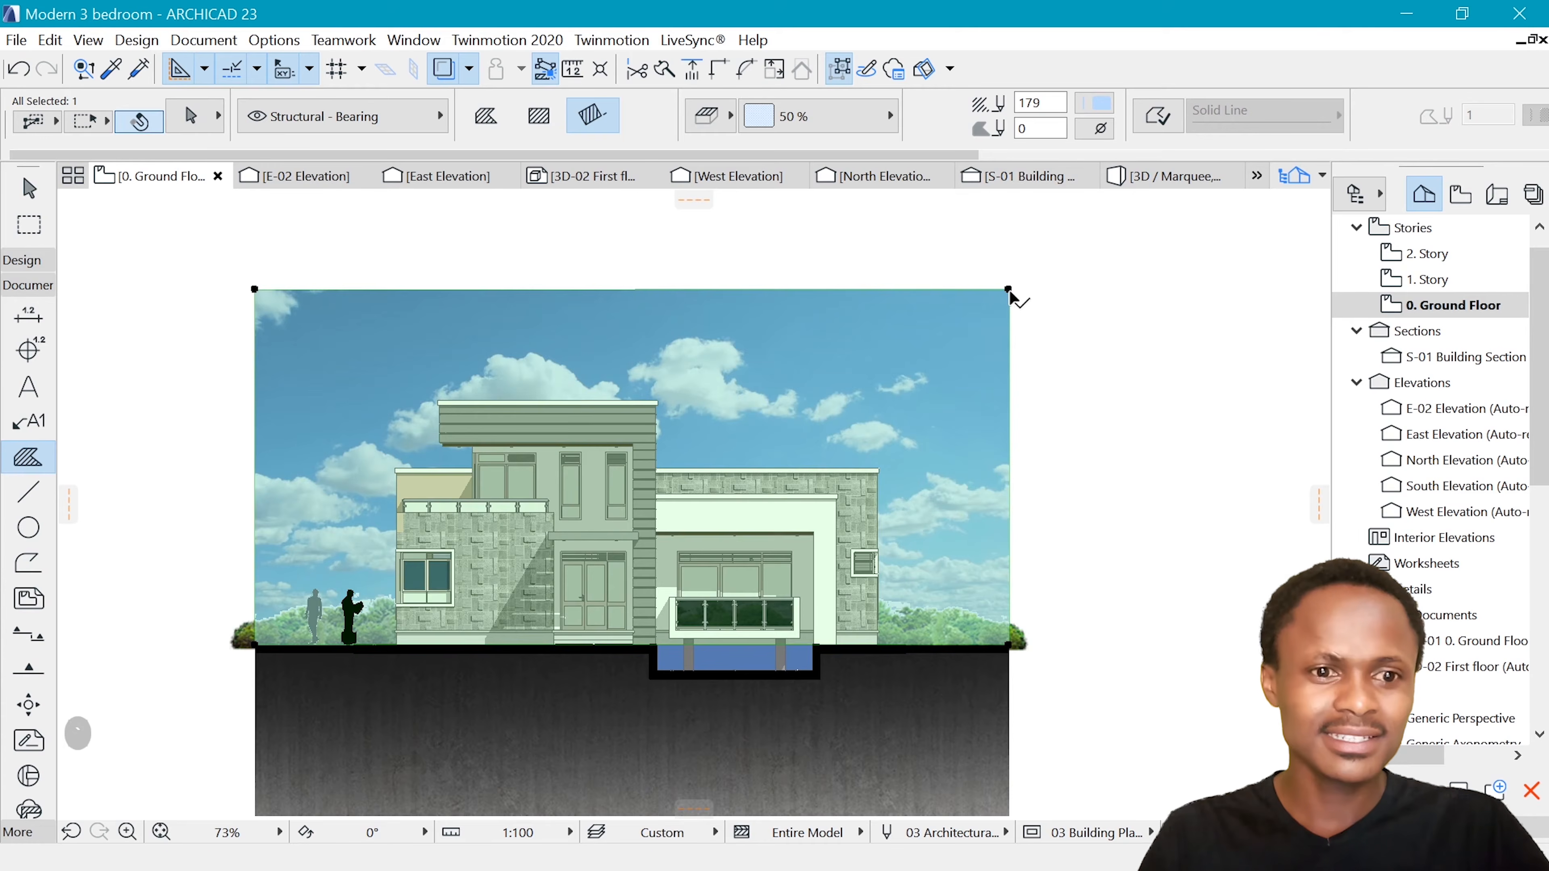
Deselect the new fill and examine its effect on the sky, the human silhouettes, the bushes and the facade
scroll(801, 356, "down", 3)
scroll(802, 356, "up", 2)
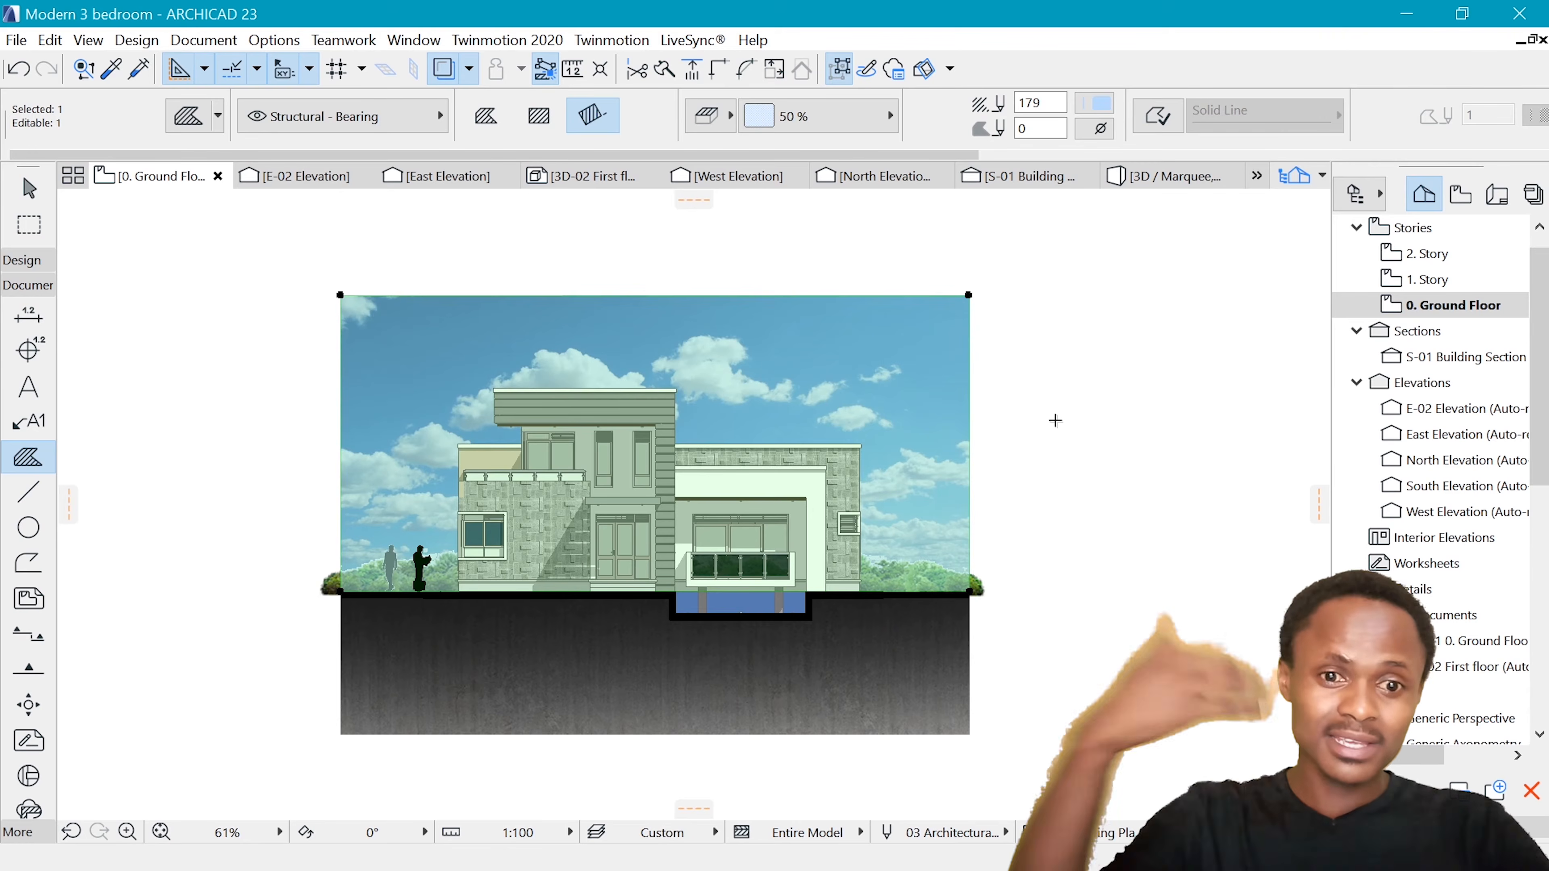
key("Escape")
scroll(667, 462, "down", 3)
scroll(667, 465, "up", 4)
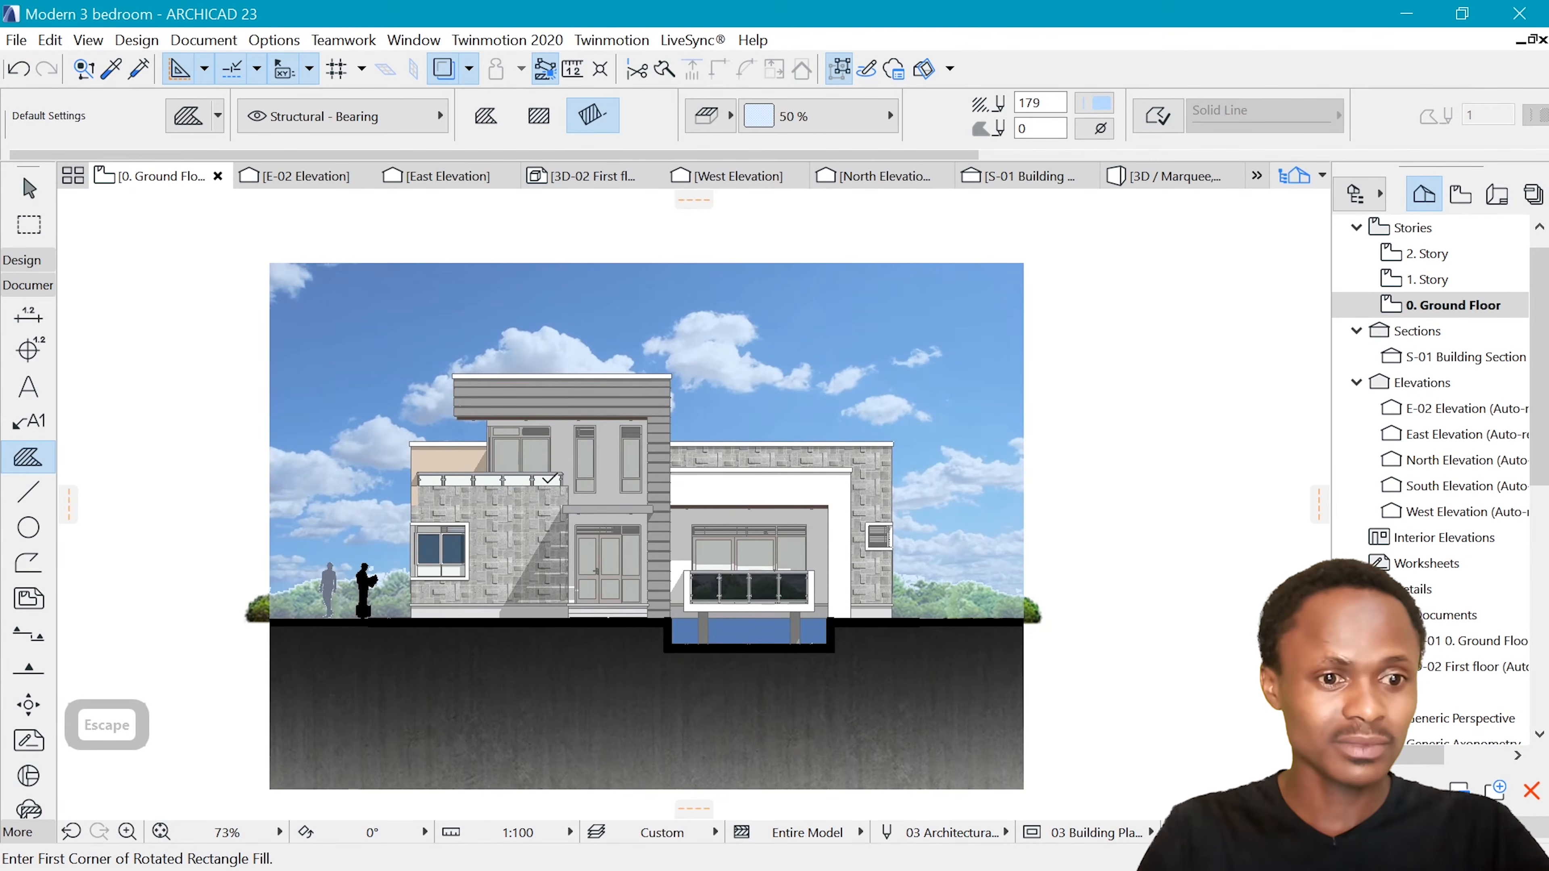
scroll(343, 607, "up", 7)
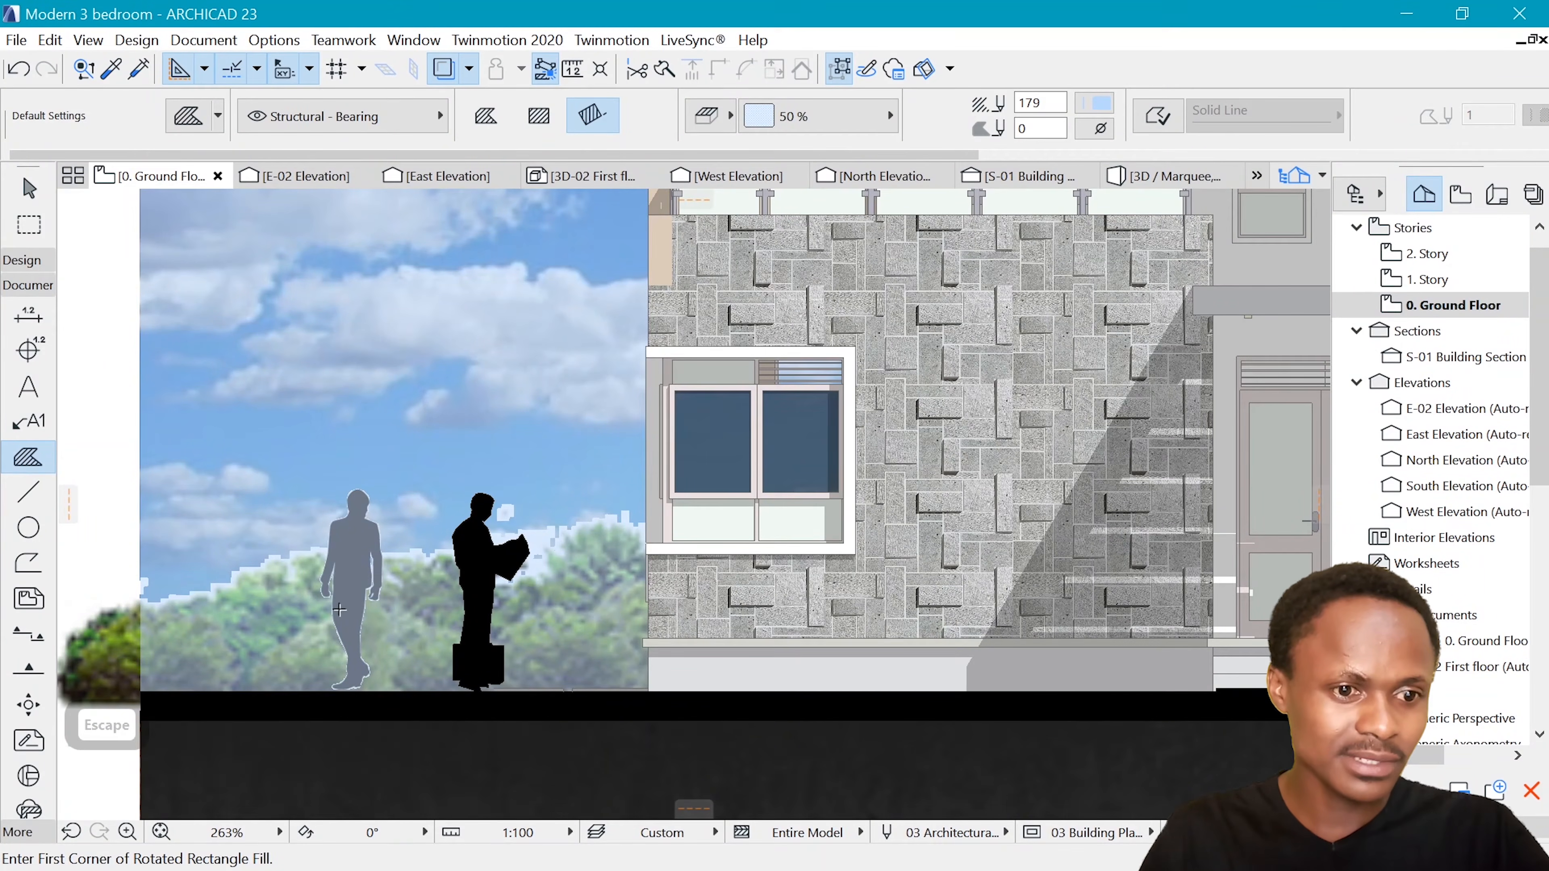
scroll(342, 603, "down", 8)
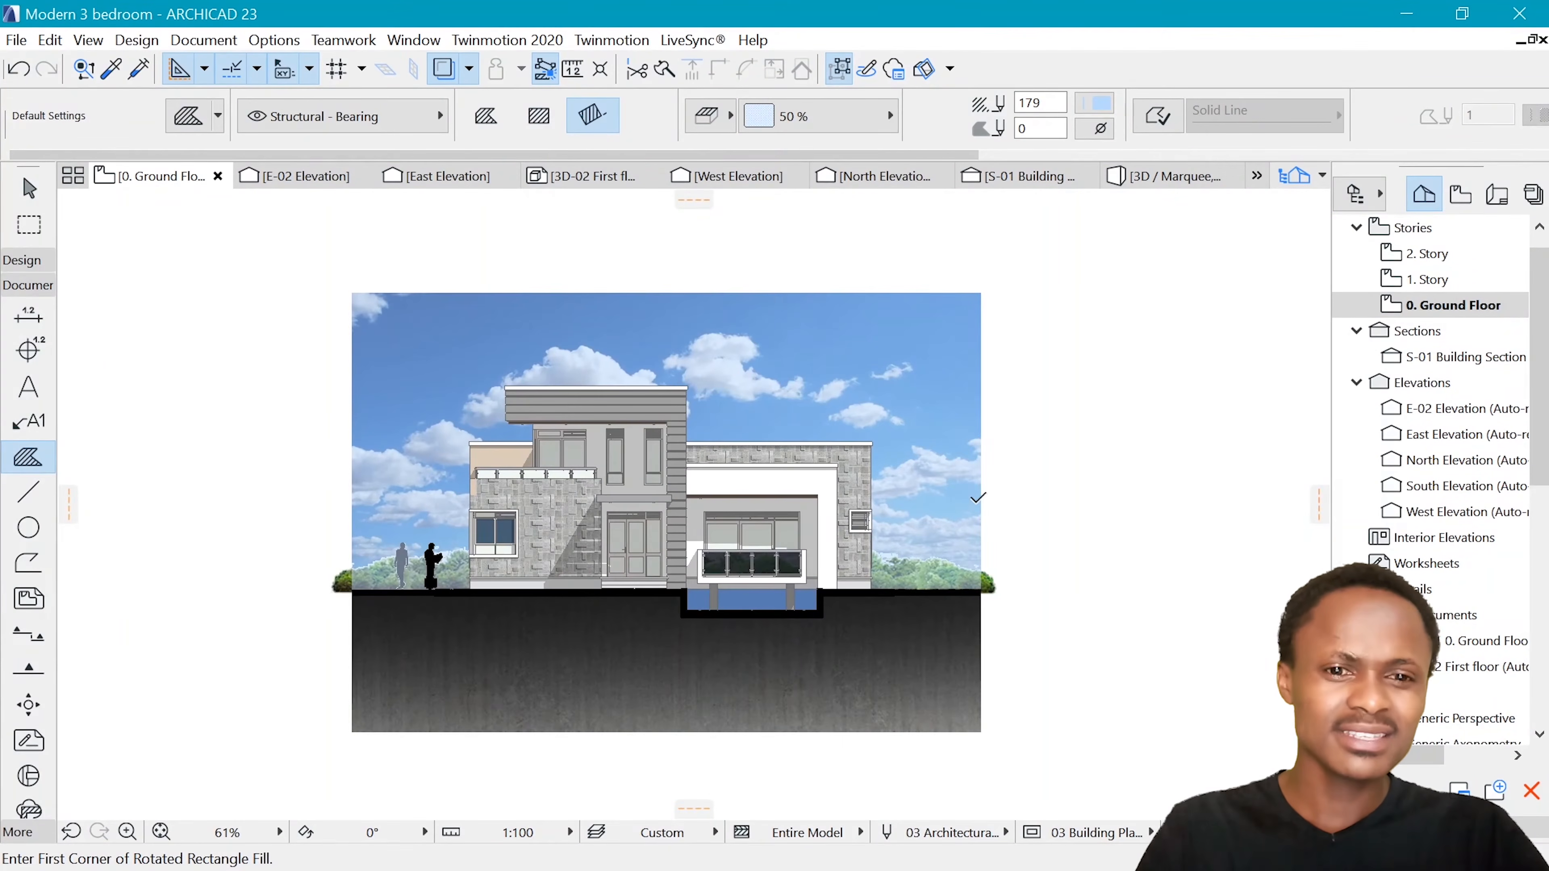
scroll(977, 498, "up", 2)
scroll(354, 628, "up", 4)
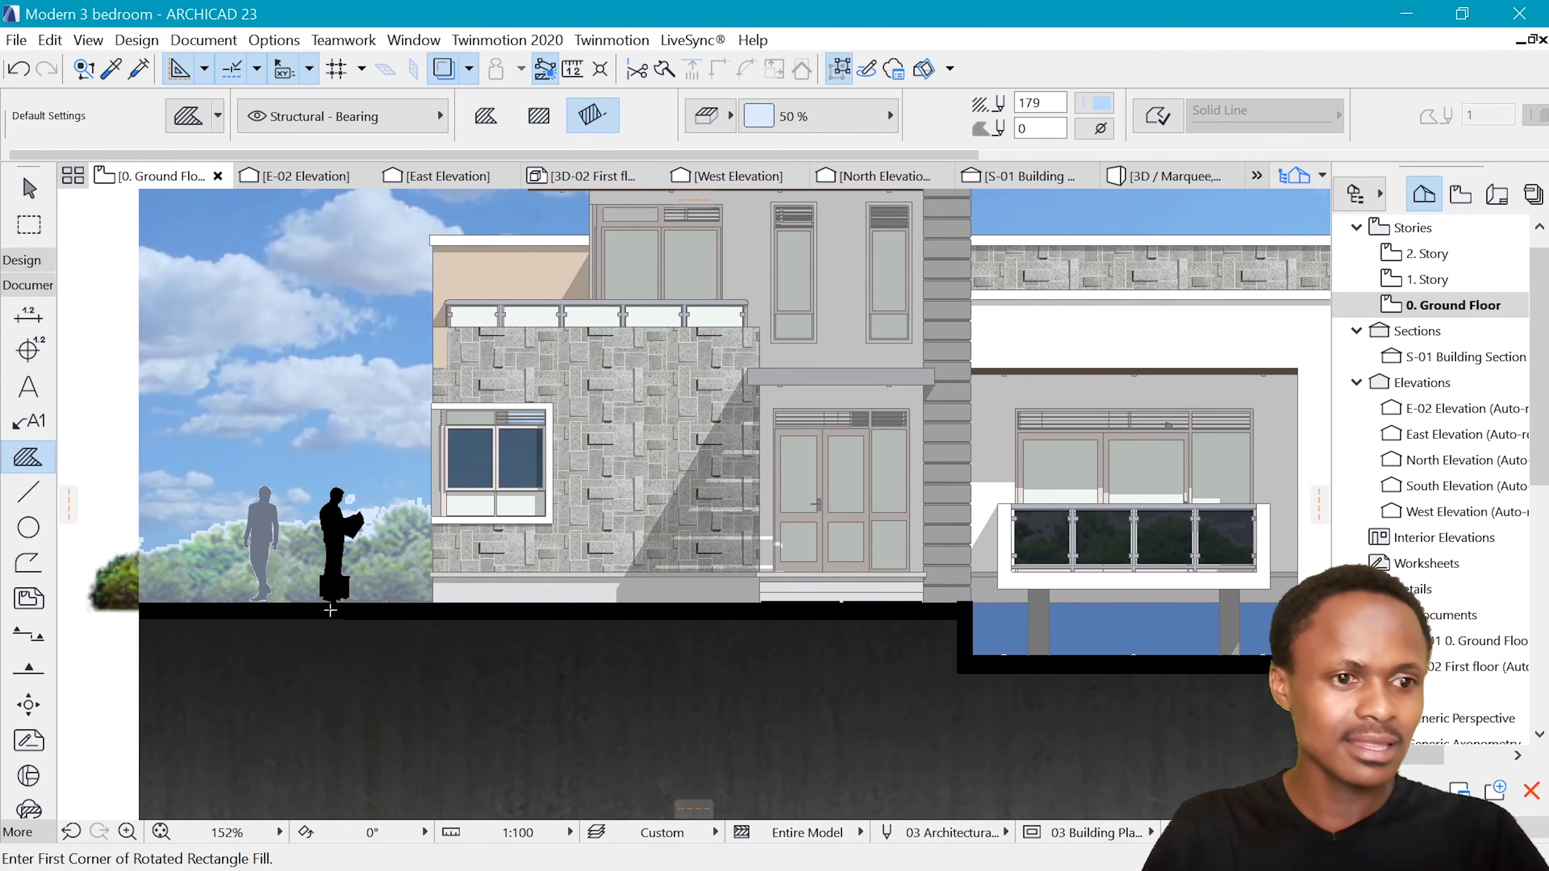
scroll(364, 585, "down", 5)
scroll(457, 558, "up", 1)
scroll(785, 433, "down", 2)
scroll(785, 433, "up", 1)
scroll(593, 454, "up", 2)
scroll(591, 455, "down", 2)
scroll(405, 532, "up", 2)
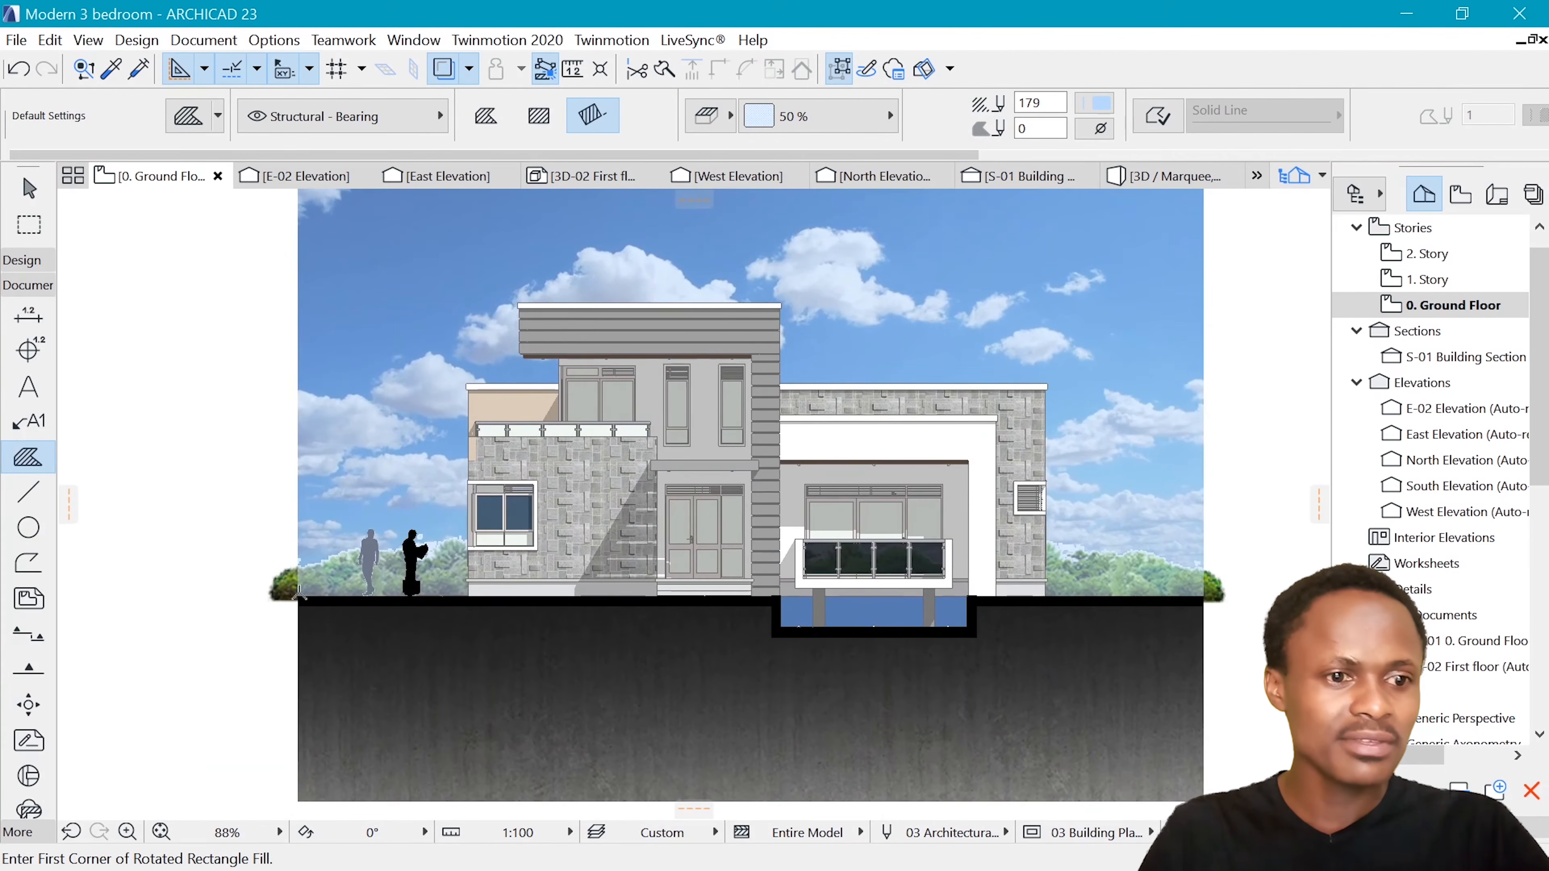
Extend the overlay fill's left and right edges outward to cover the overhanging ends of the forest image, and deselect it
left_click(316, 586, "shift")
left_click(298, 570)
left_click(266, 571)
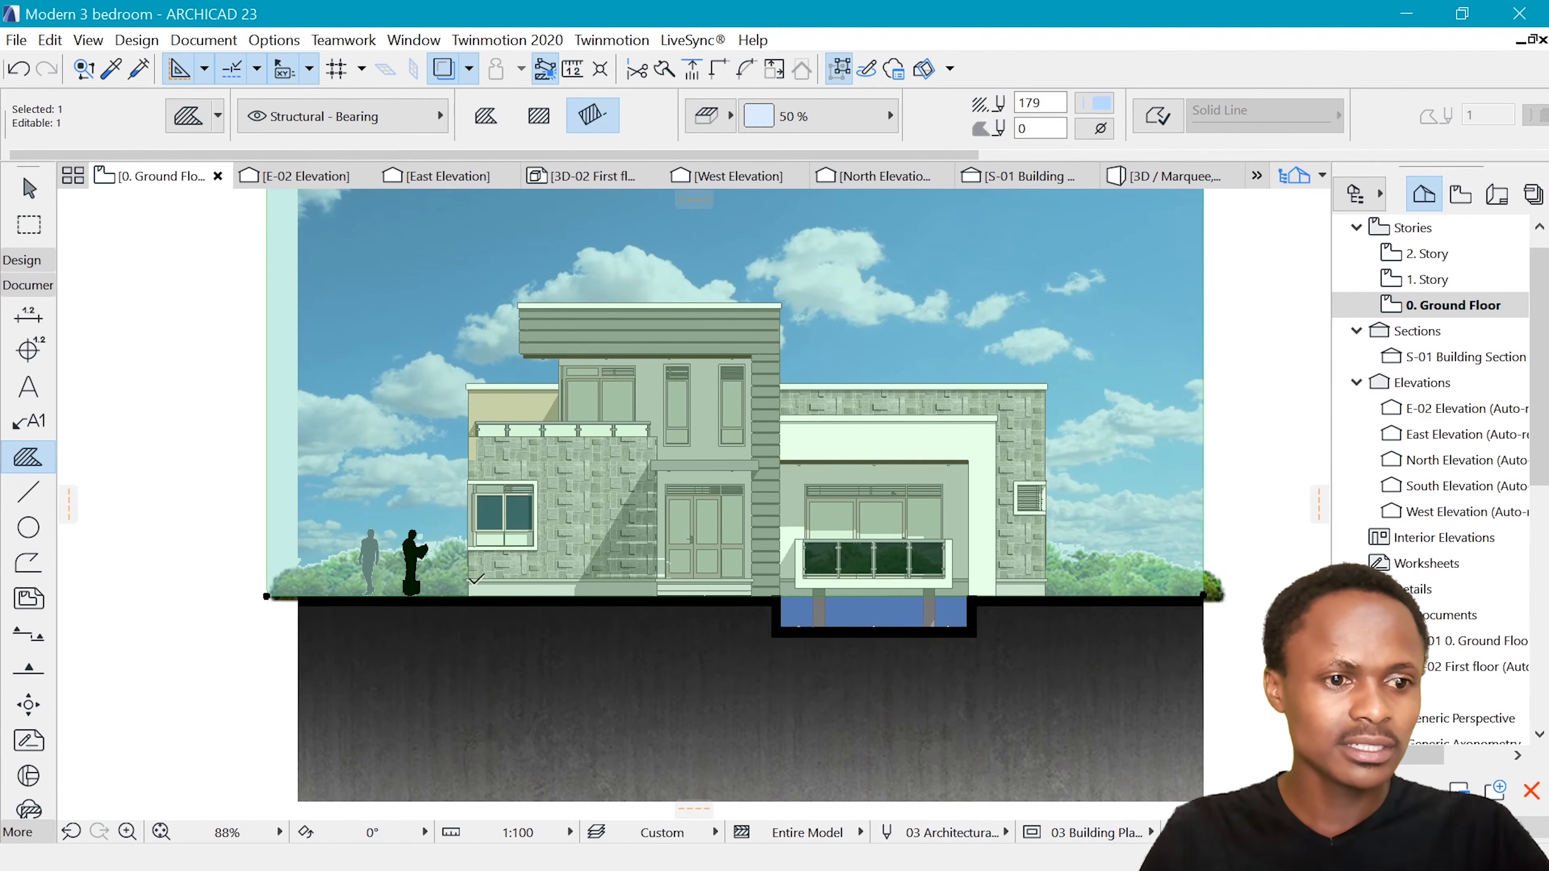
left_click(1201, 556)
left_click(1238, 557)
left_click(1227, 601)
left_click(1227, 602)
key("Escape")
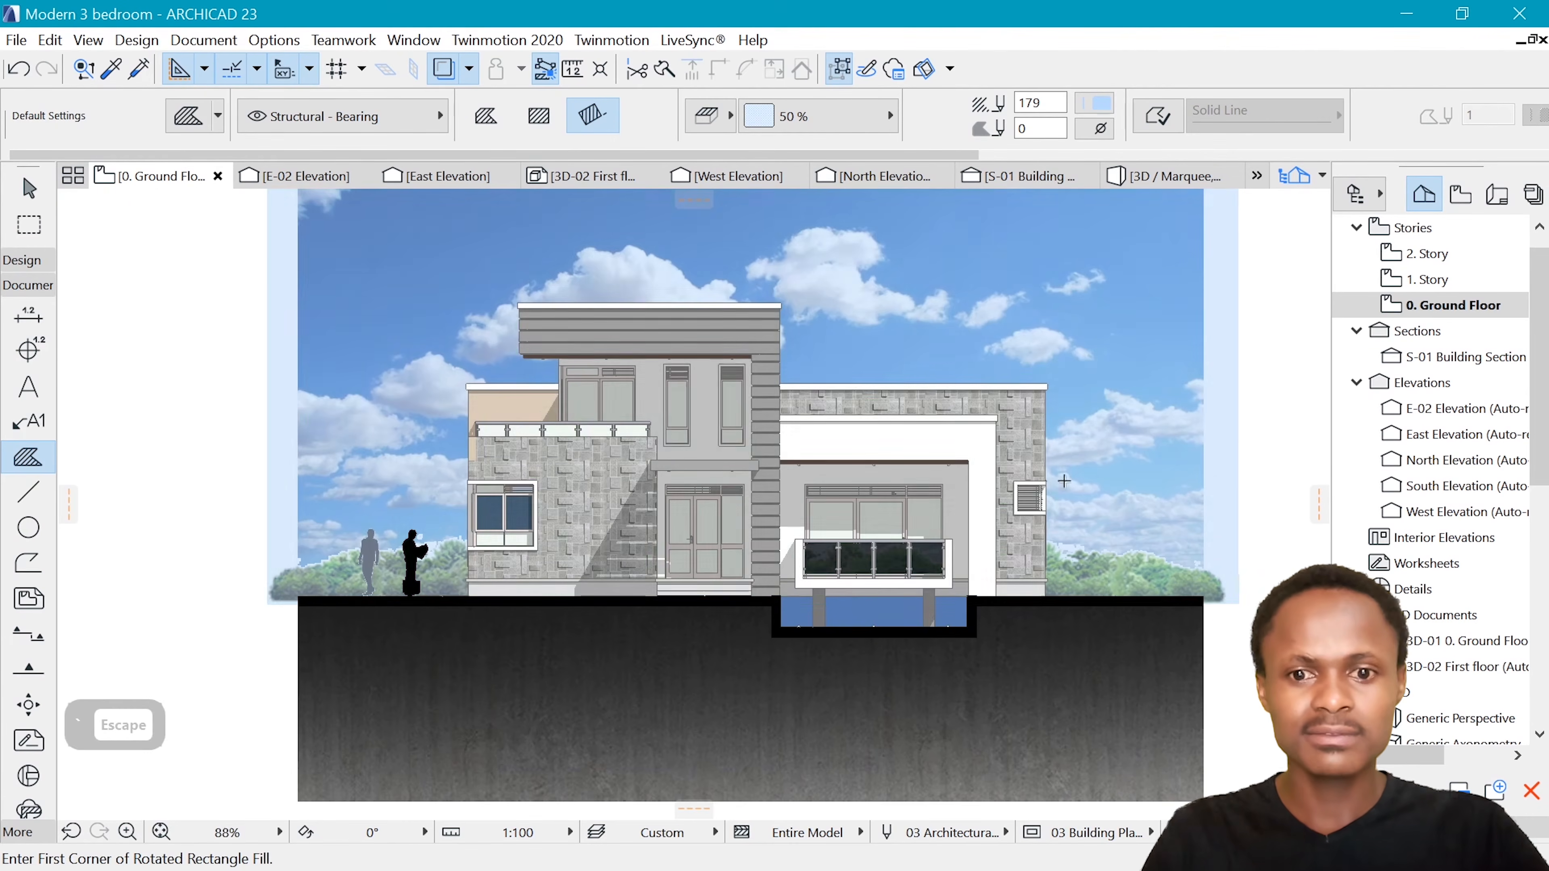
scroll(1123, 463, "down", 3)
scroll(1123, 465, "up", 2)
scroll(762, 610, "up", 4)
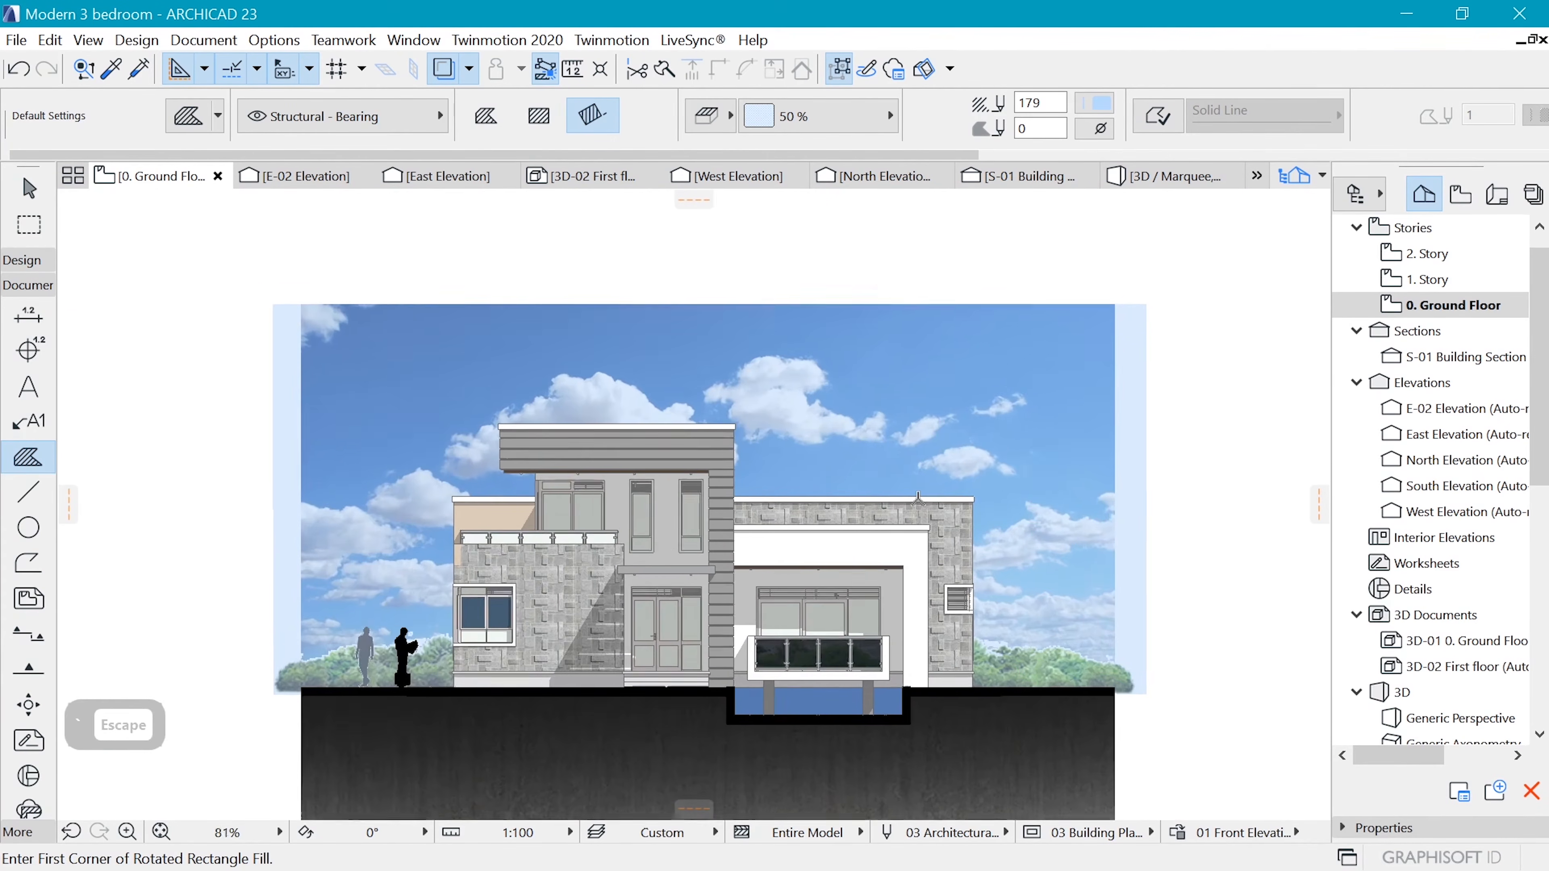
scroll(709, 545, "down", 2)
scroll(709, 545, "down", 3)
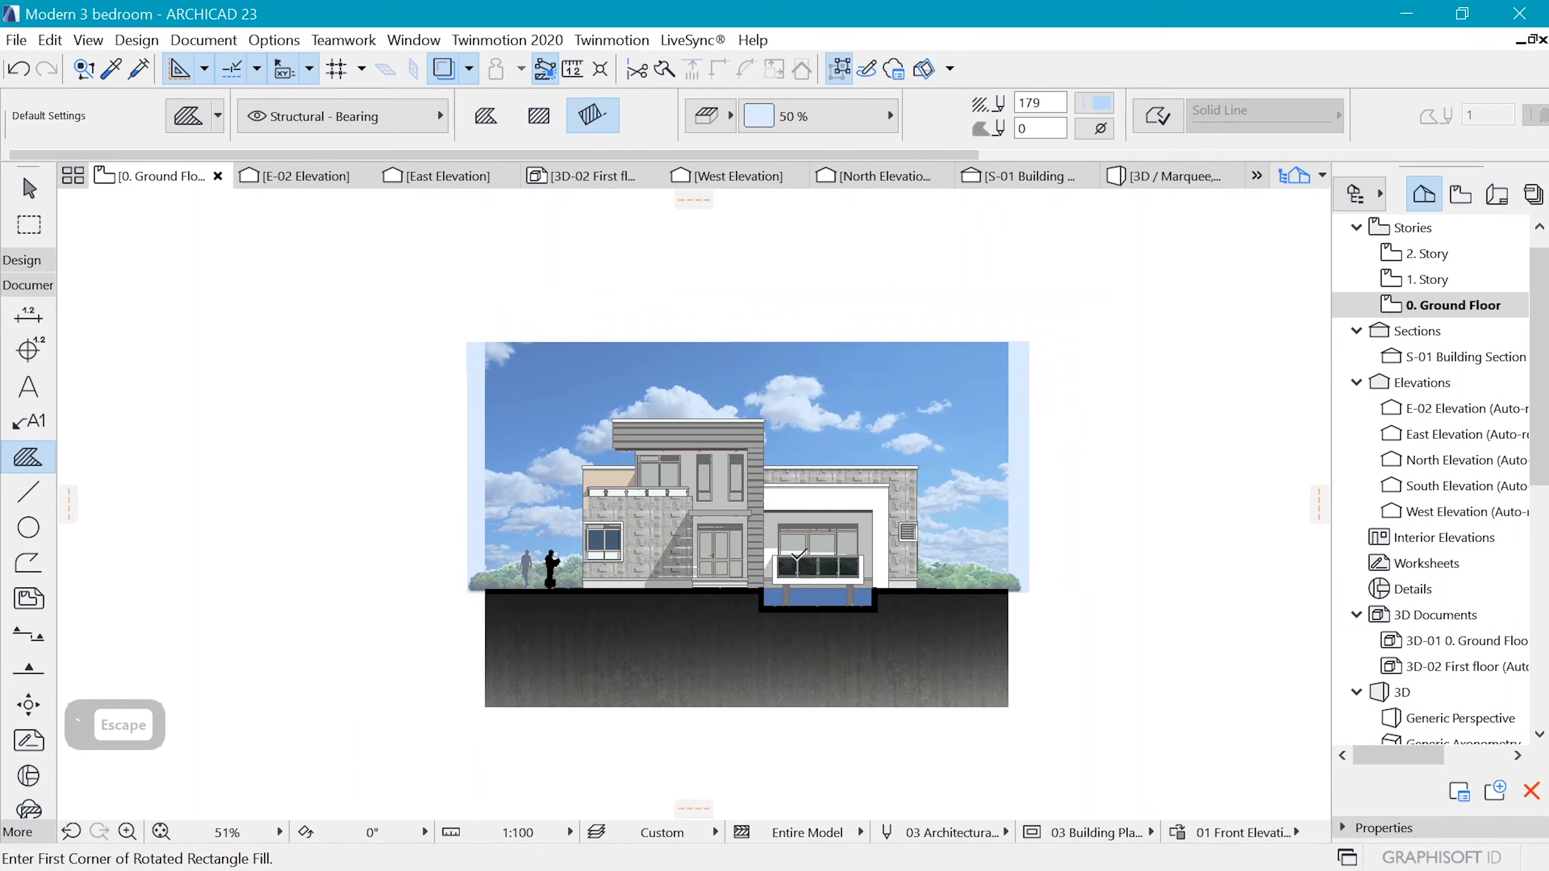
Choose the Standing Man Contour 01 23 silhouette from the man library parts as the default object
scroll(826, 524, "up", 1)
scroll(827, 525, "up", 4)
scroll(835, 532, "down", 2)
scroll(835, 532, "up", 2)
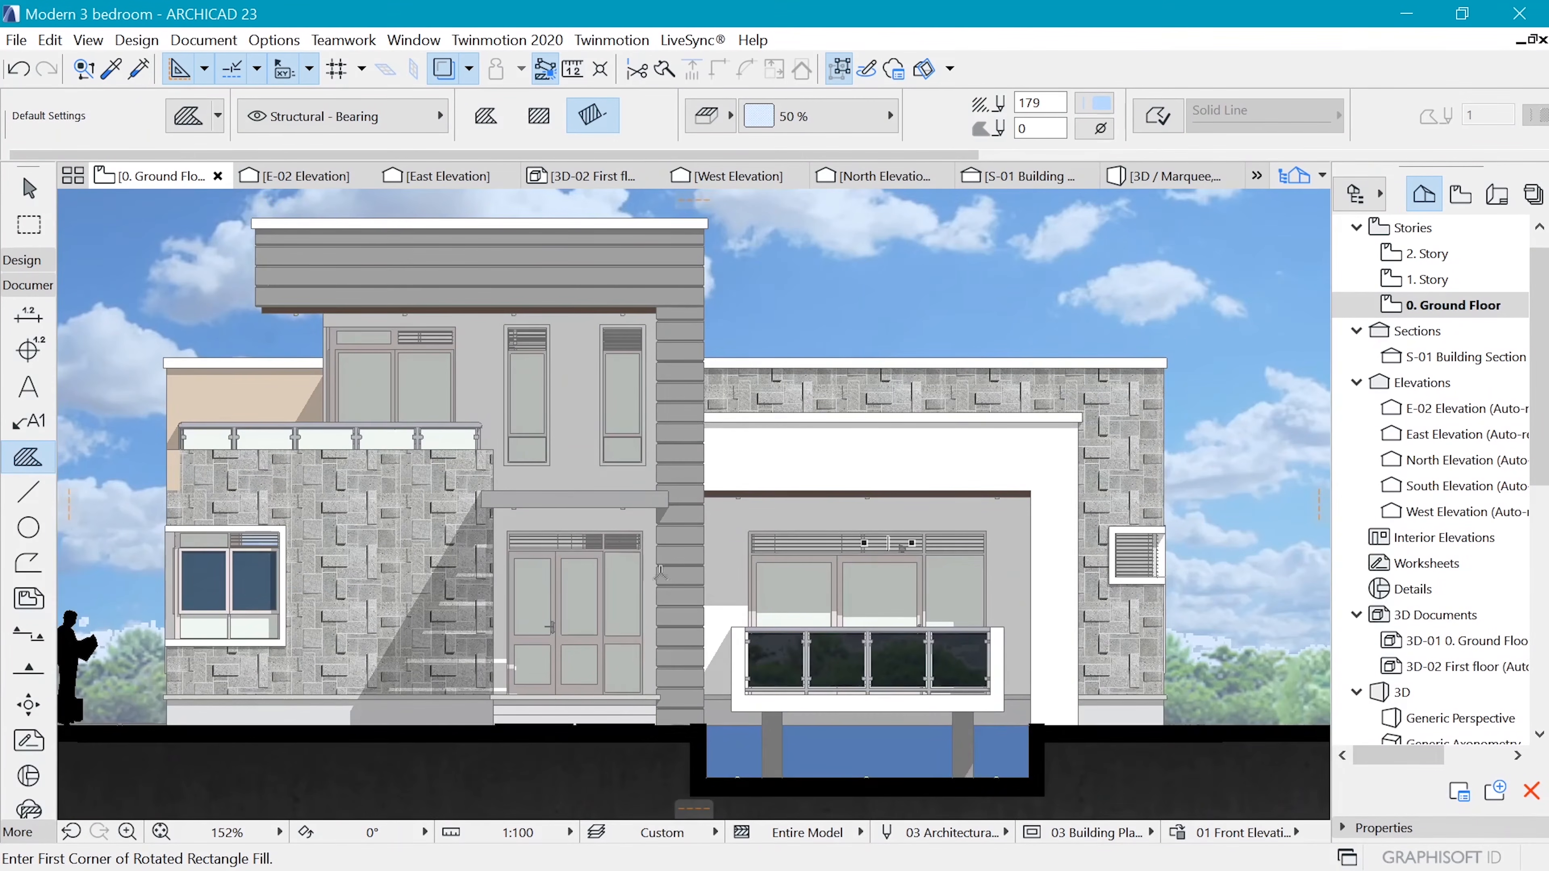
scroll(616, 561, "down", 2)
scroll(797, 653, "up", 2)
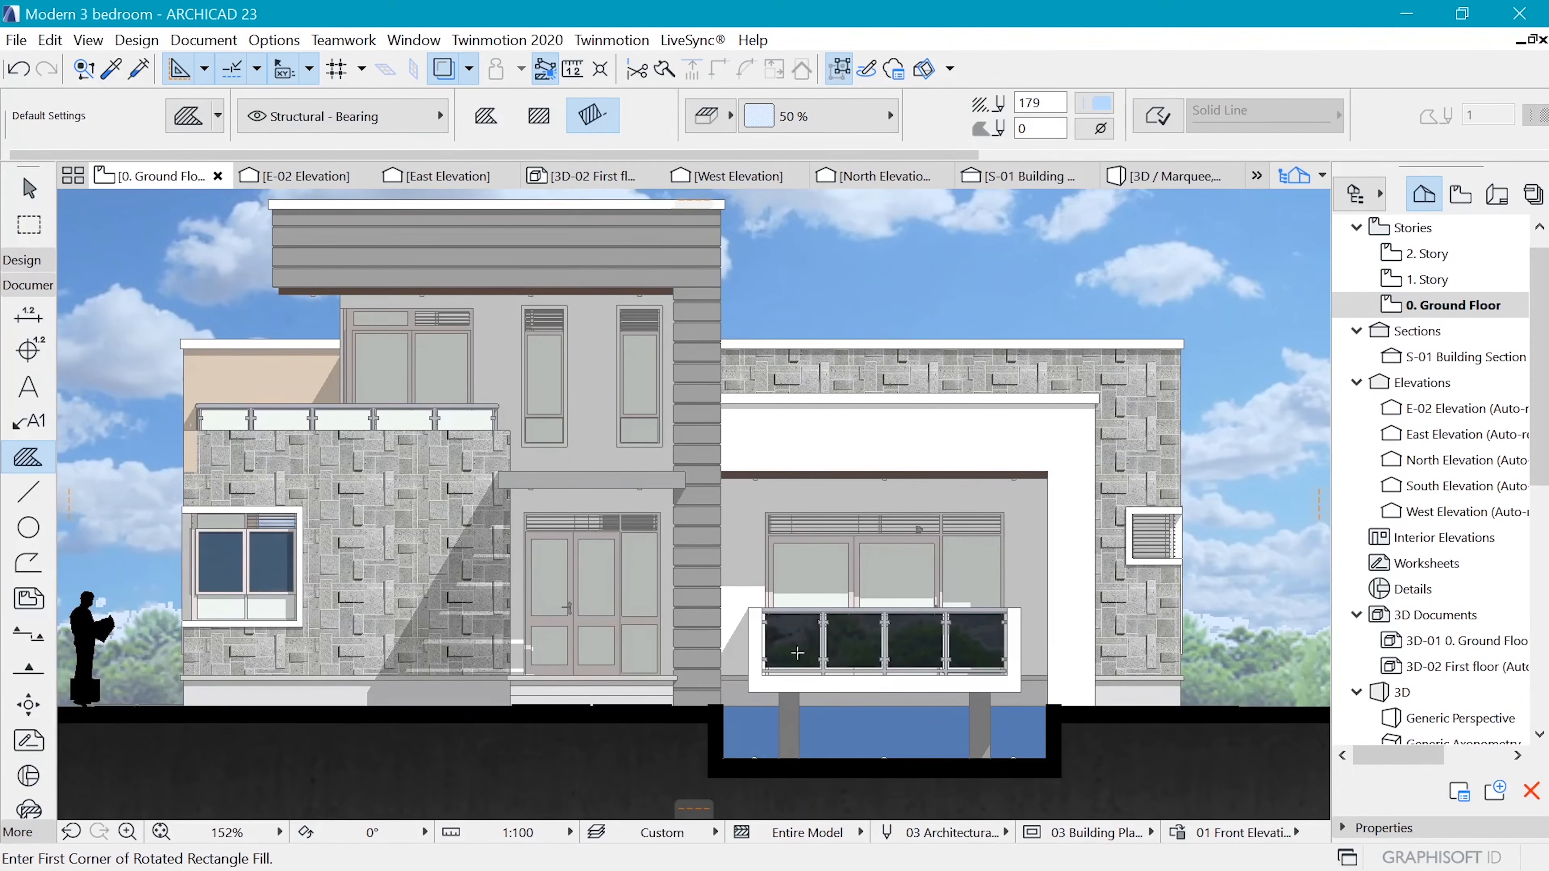
scroll(816, 635, "up", 1)
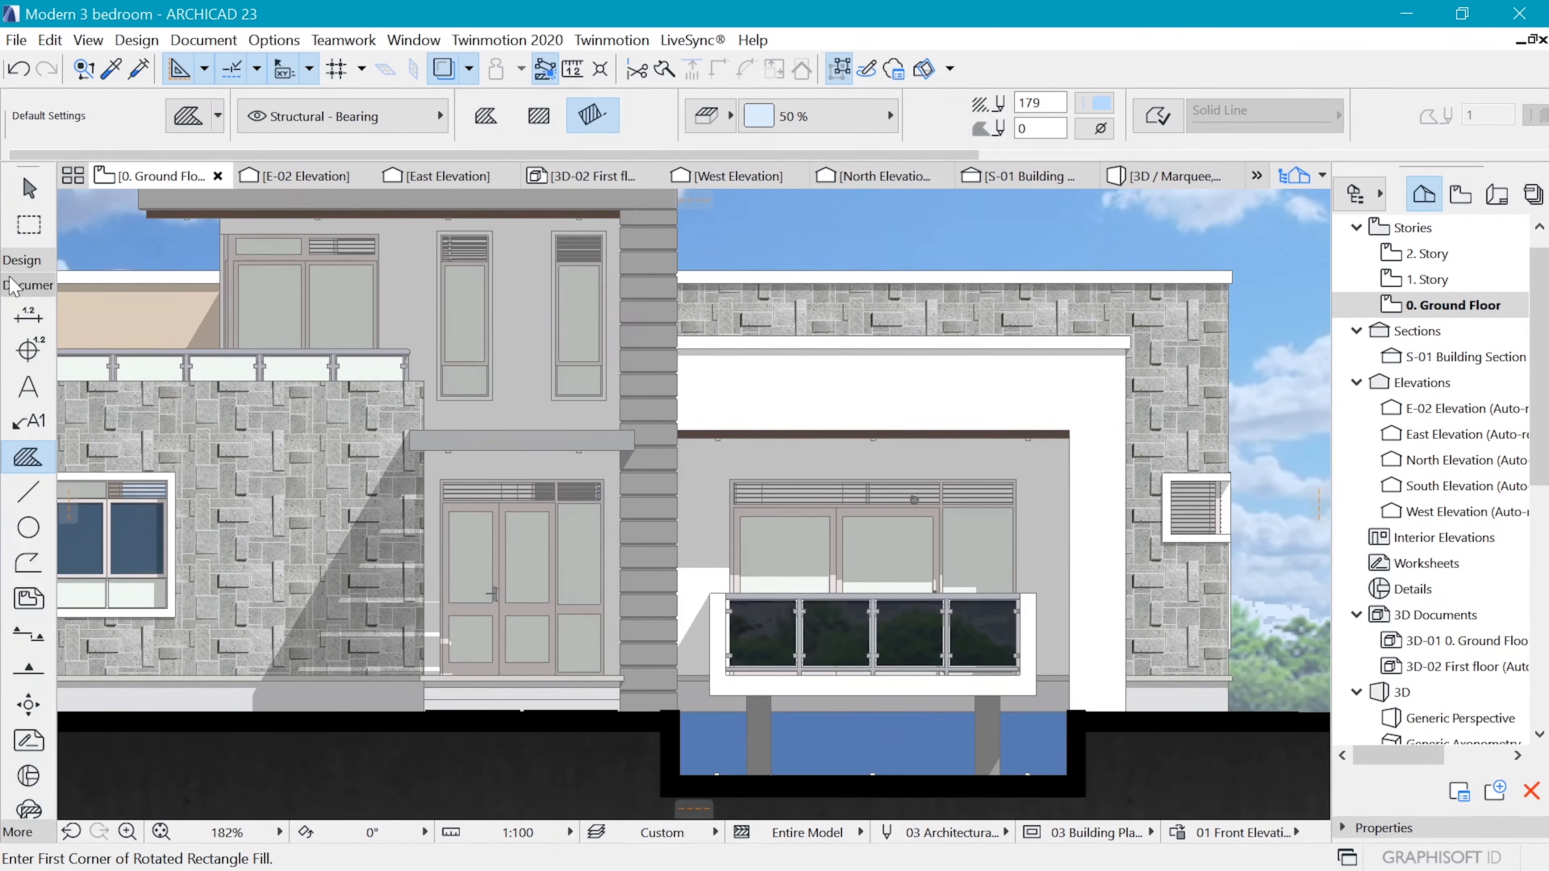
left_click(13, 286)
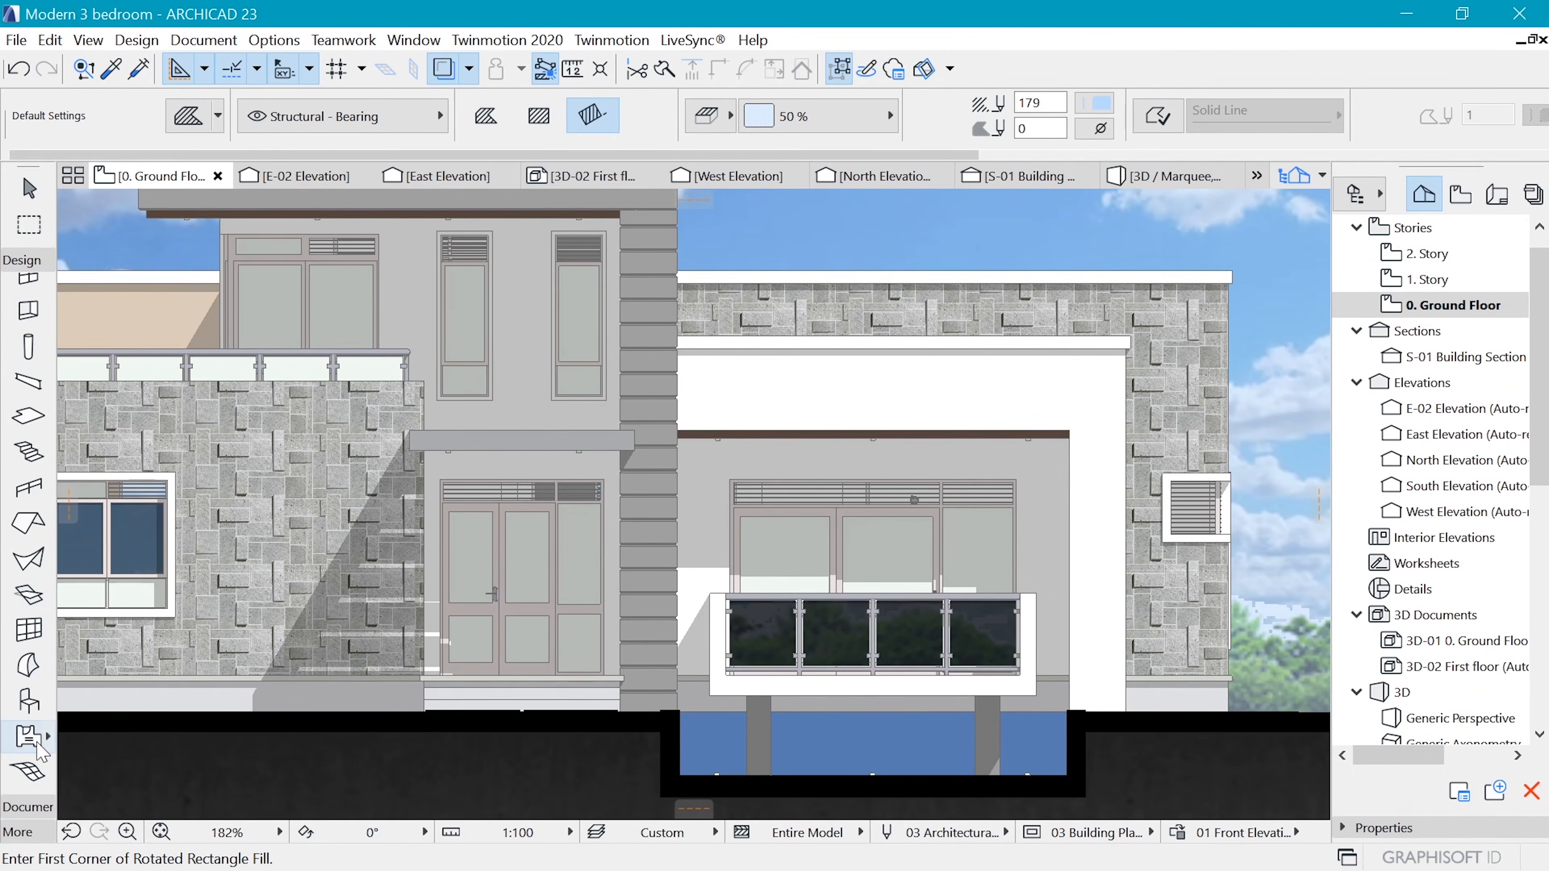
left_click(28, 702)
key("ctrl+t")
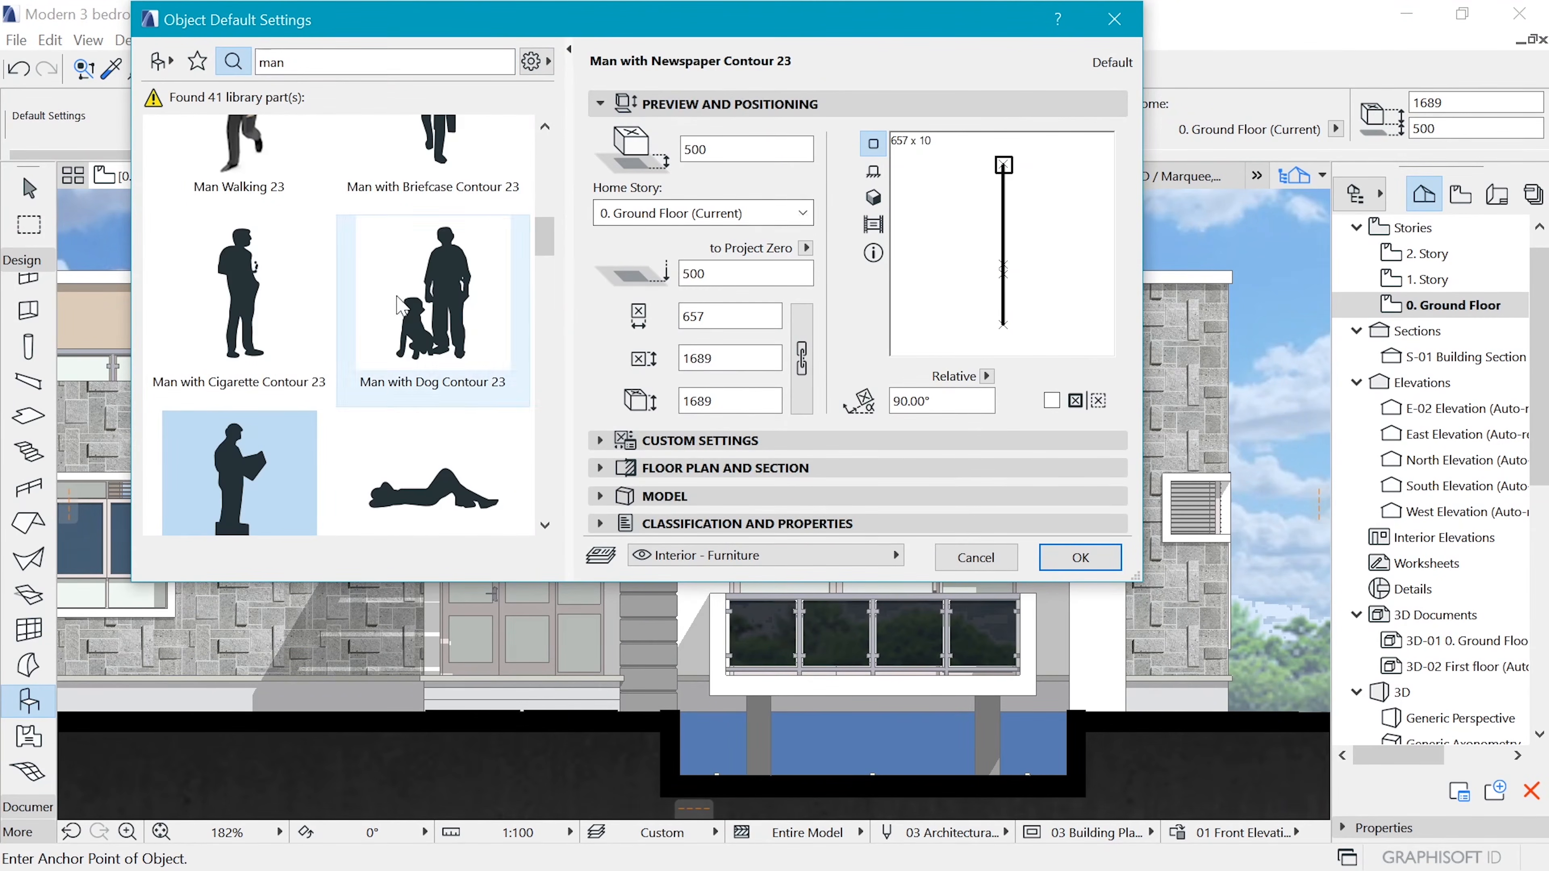
scroll(320, 451, "down", 10)
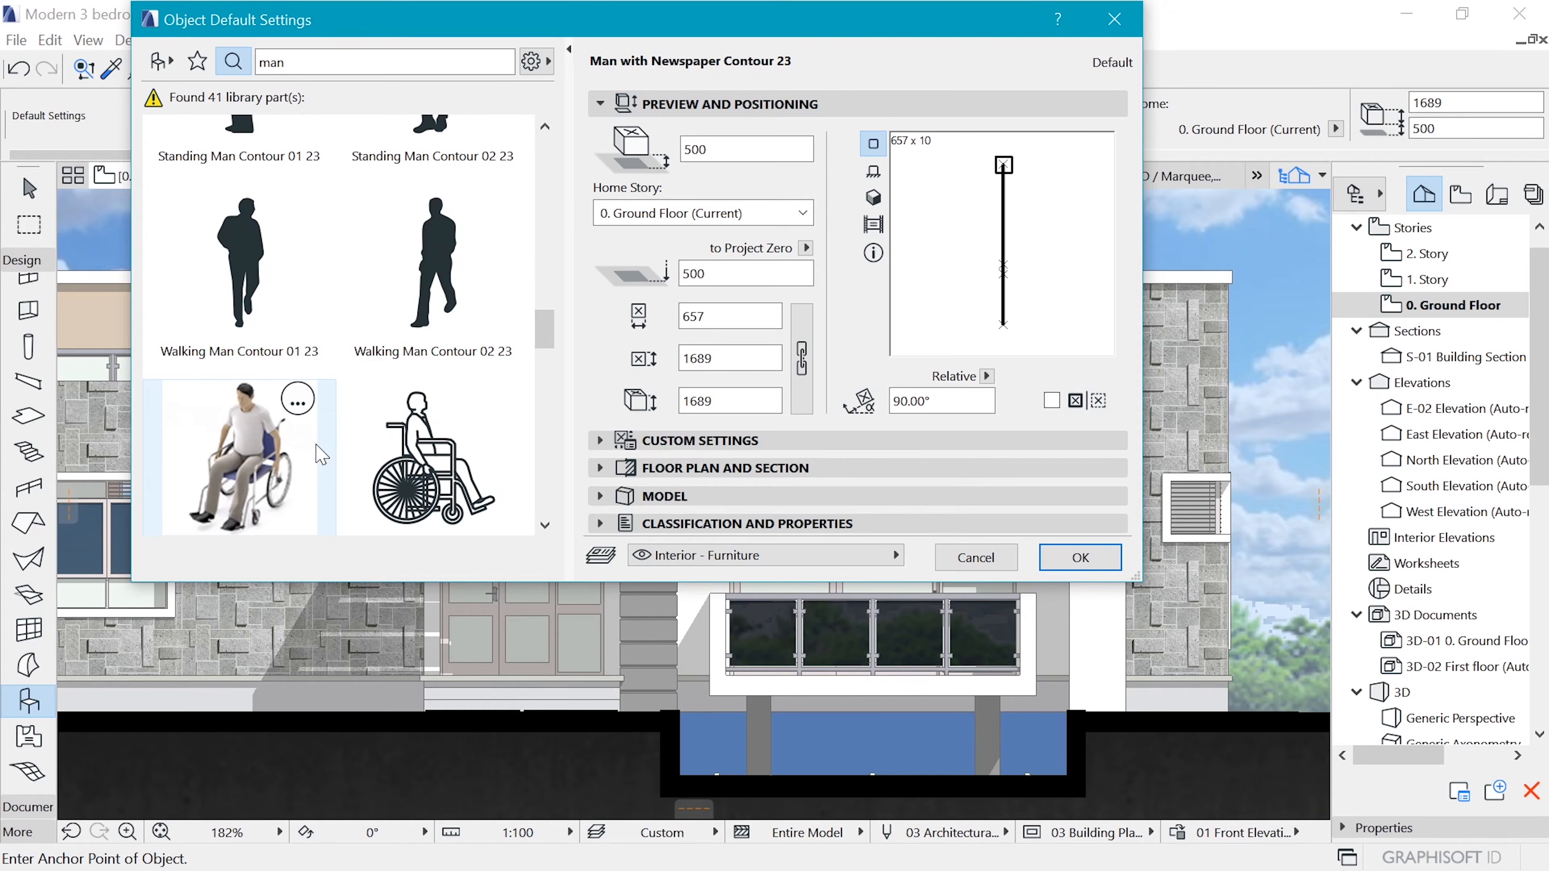
scroll(337, 423, "up", 10)
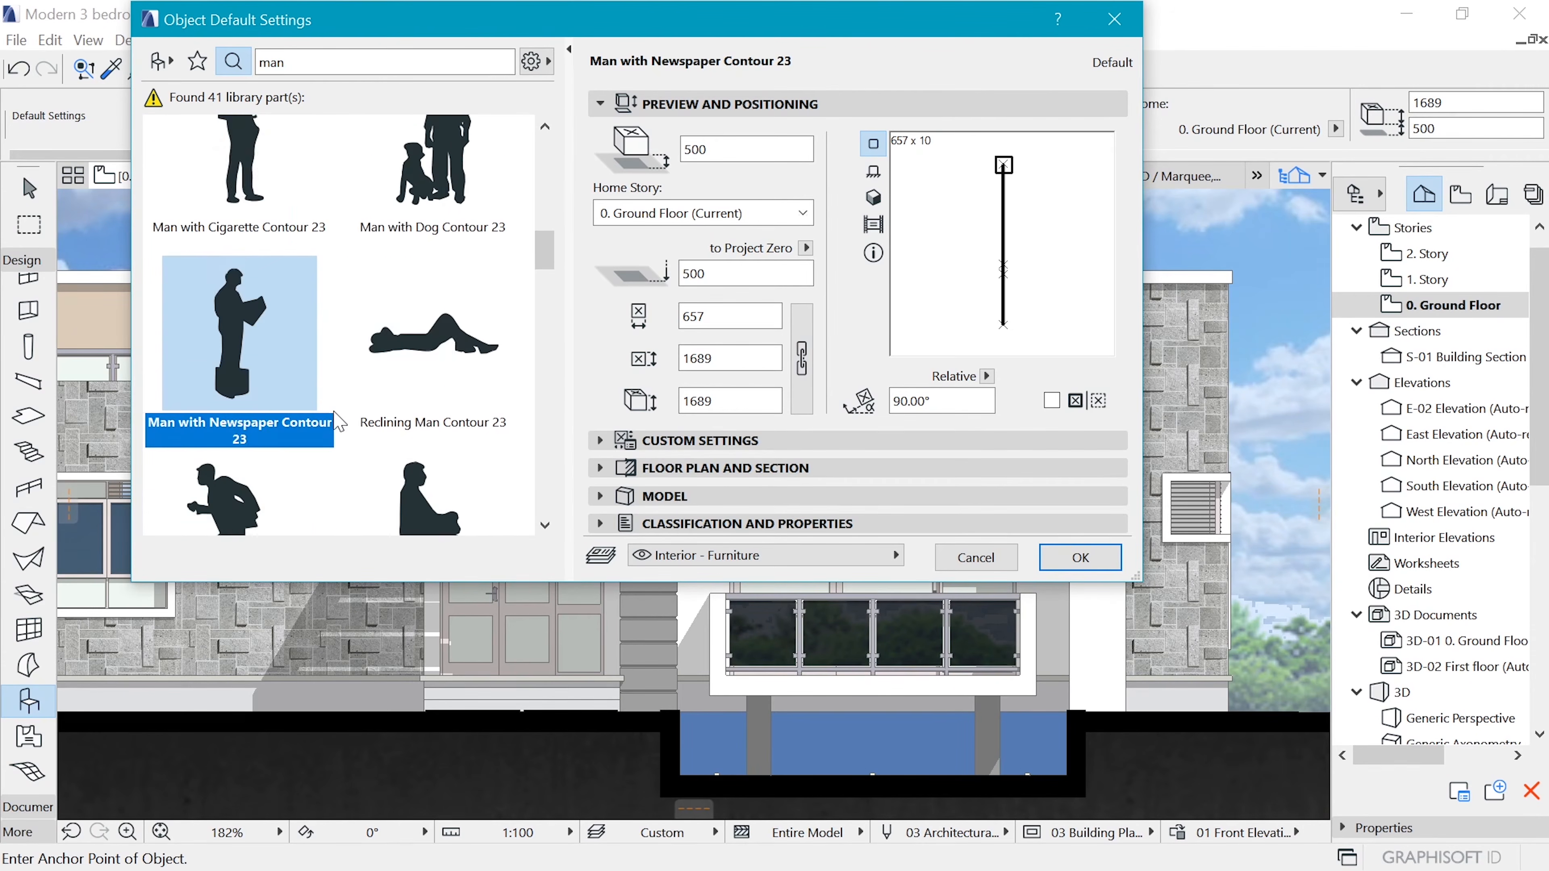
scroll(342, 421, "down", 8)
left_click(262, 256)
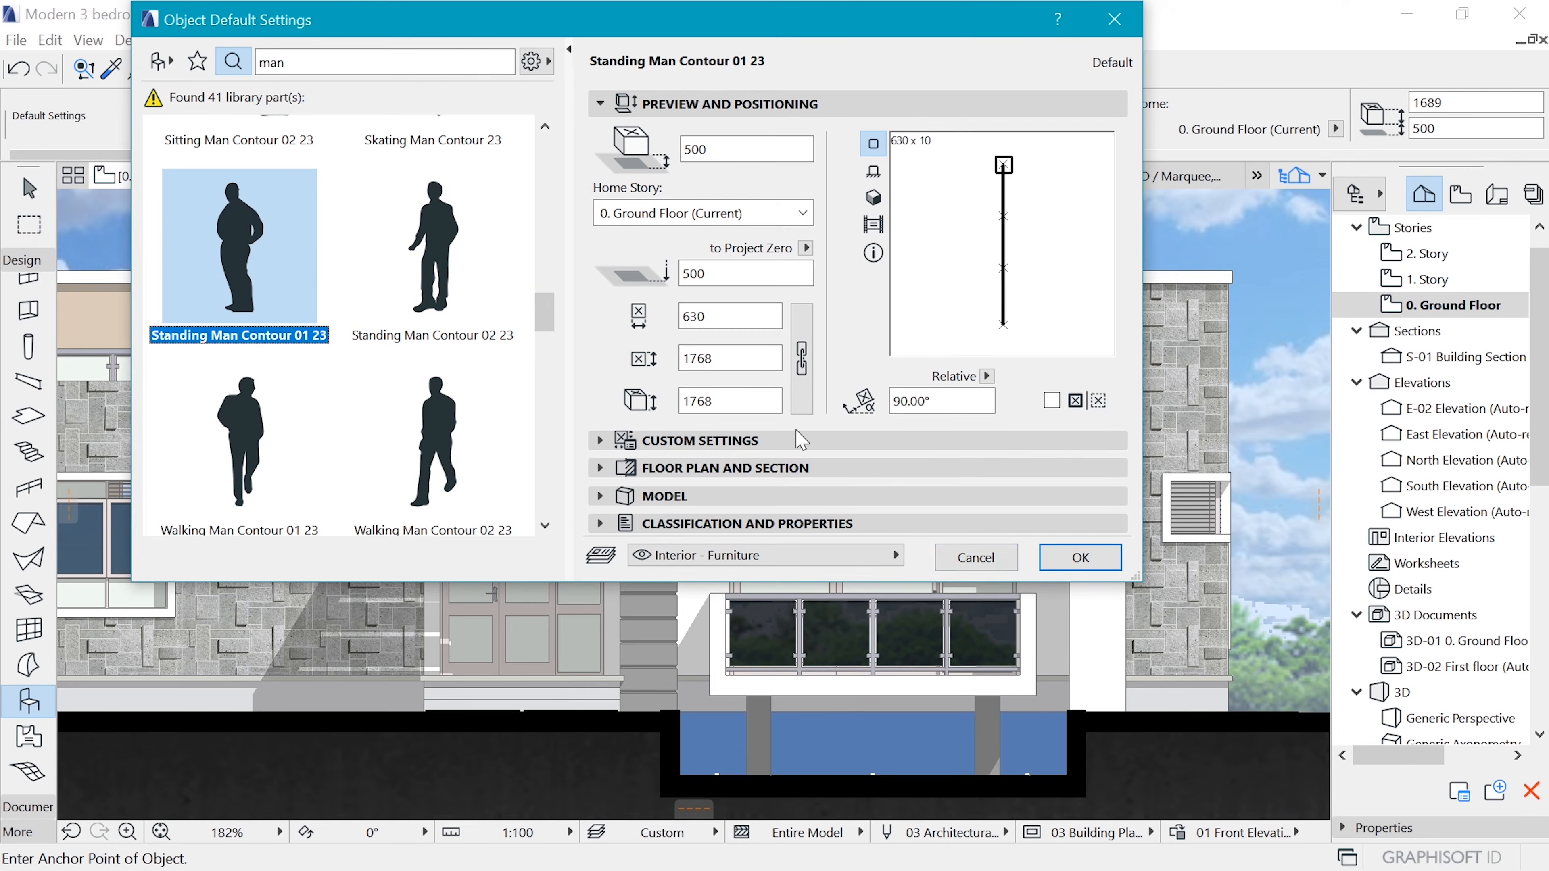
Set the standing man object's view type to Front View and accept the settings
left_click(692, 470)
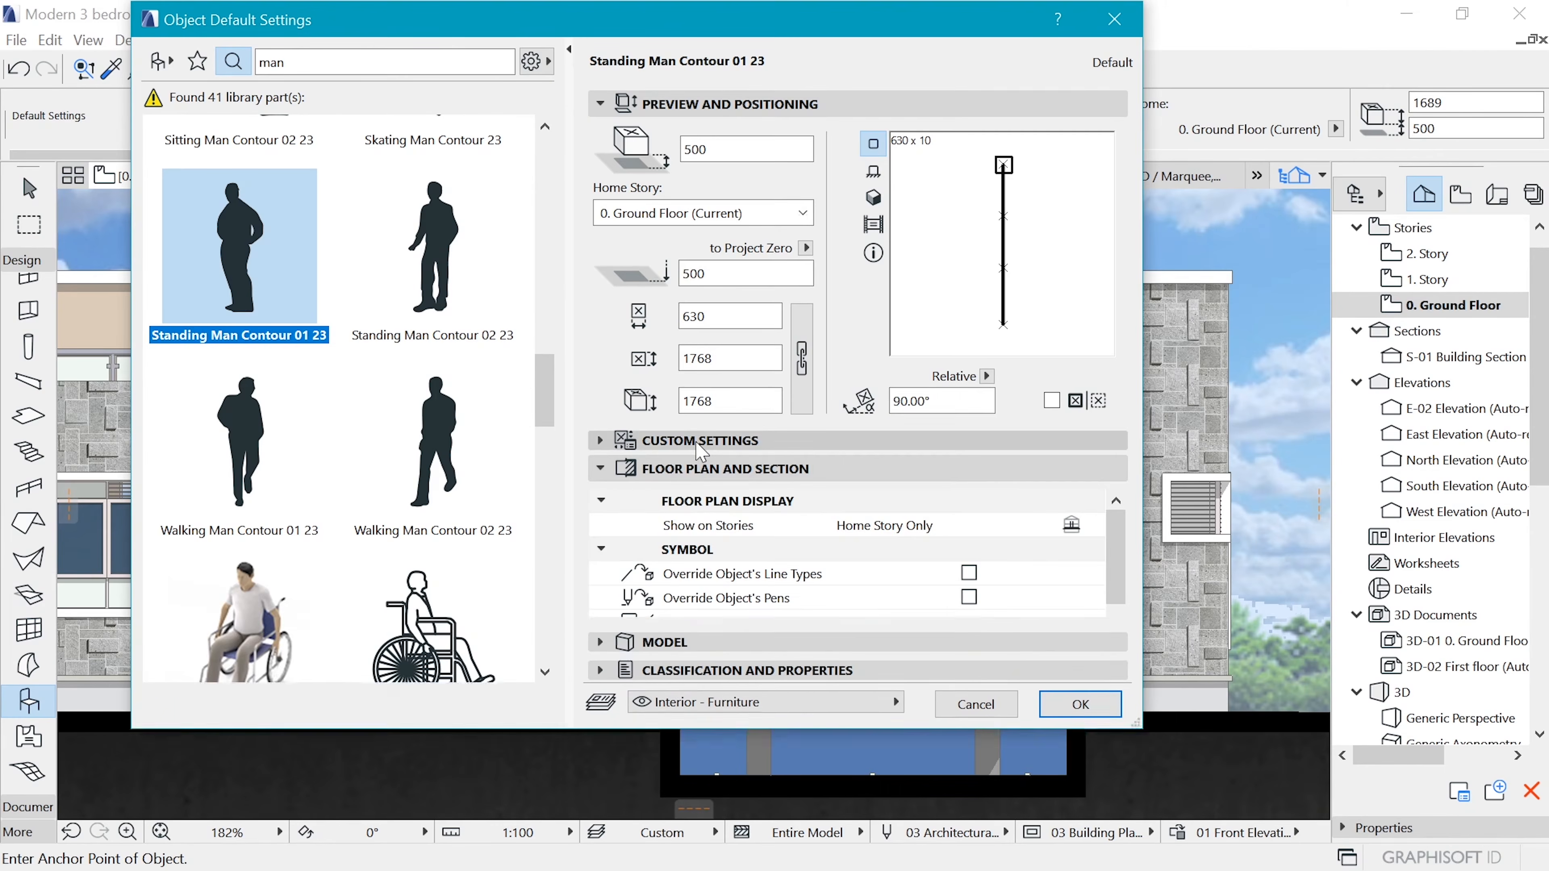
left_click(697, 444)
left_click(1092, 165)
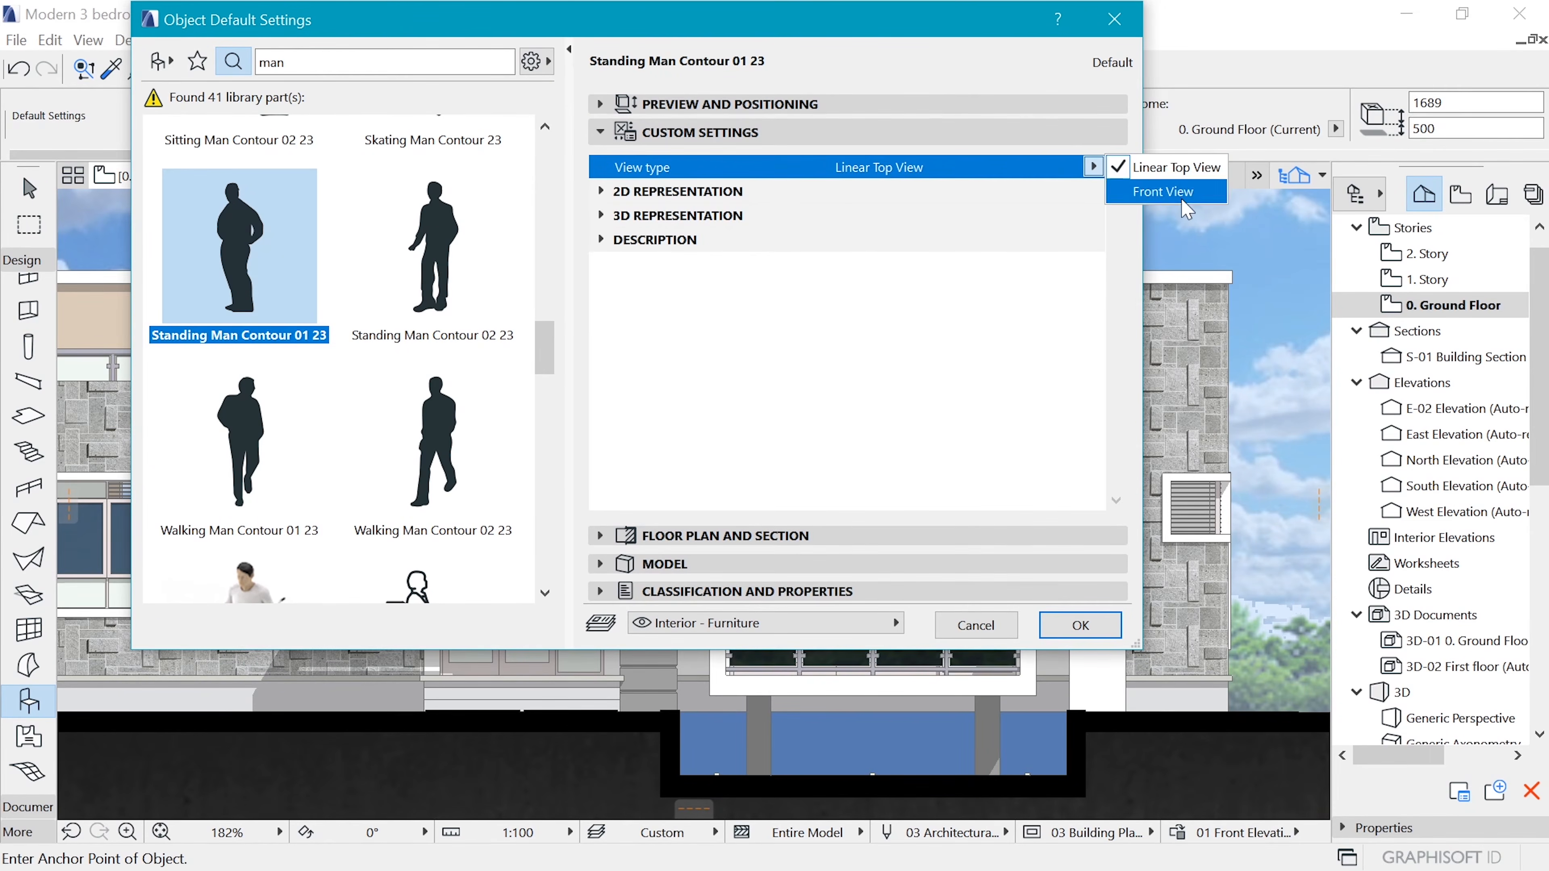
left_click(1238, 189)
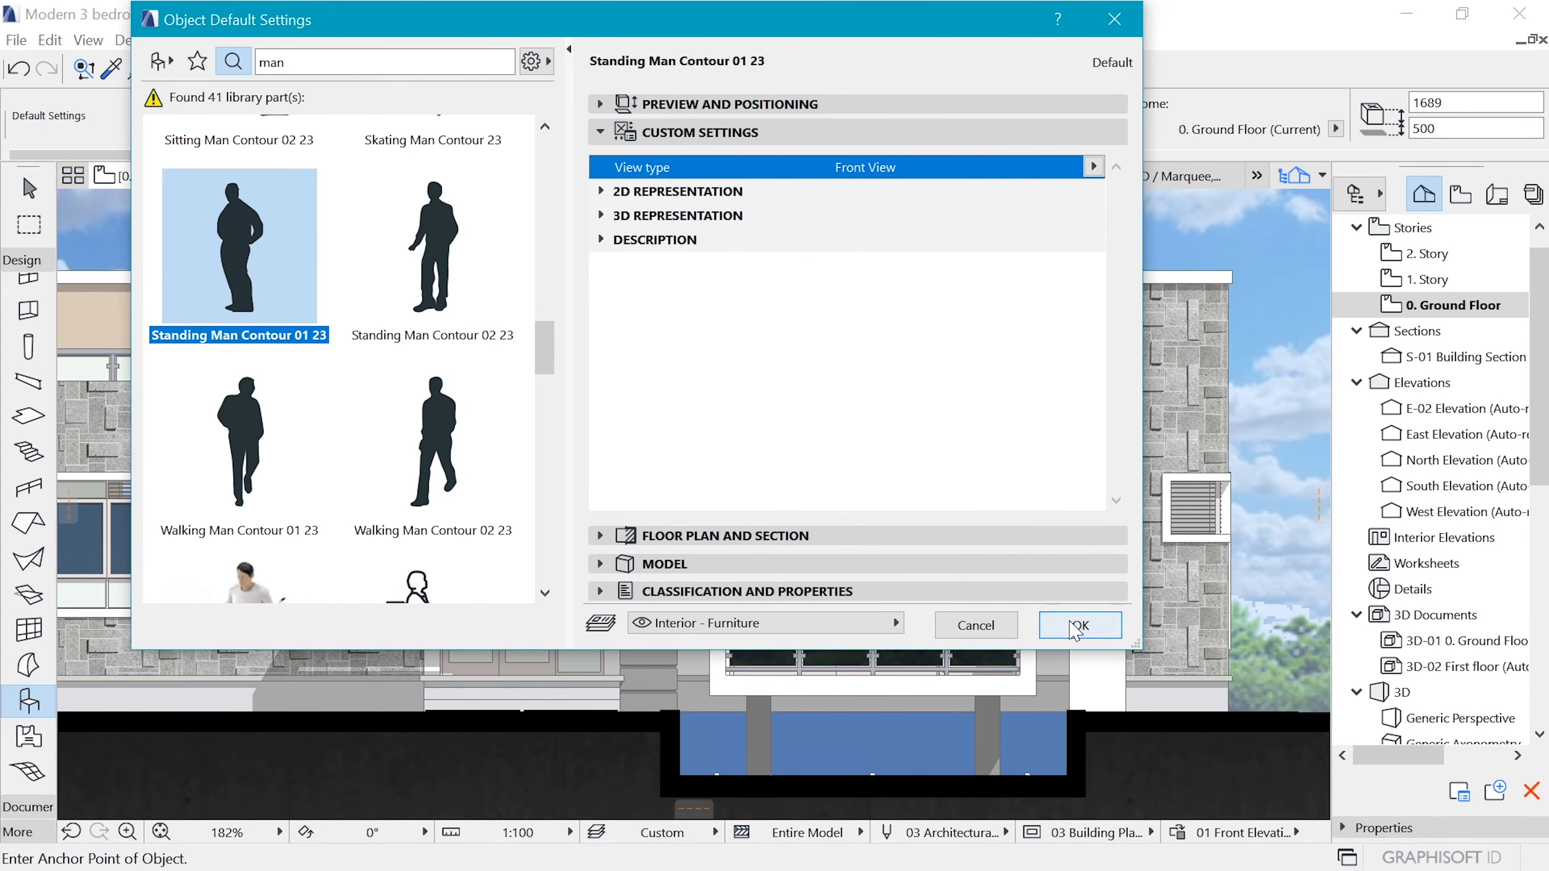
left_click(1079, 625)
Place the standing man silhouette at the base of the ground-floor balcony railing and rotate it upright
scroll(891, 635, "up", 4)
scroll(891, 634, "up", 3)
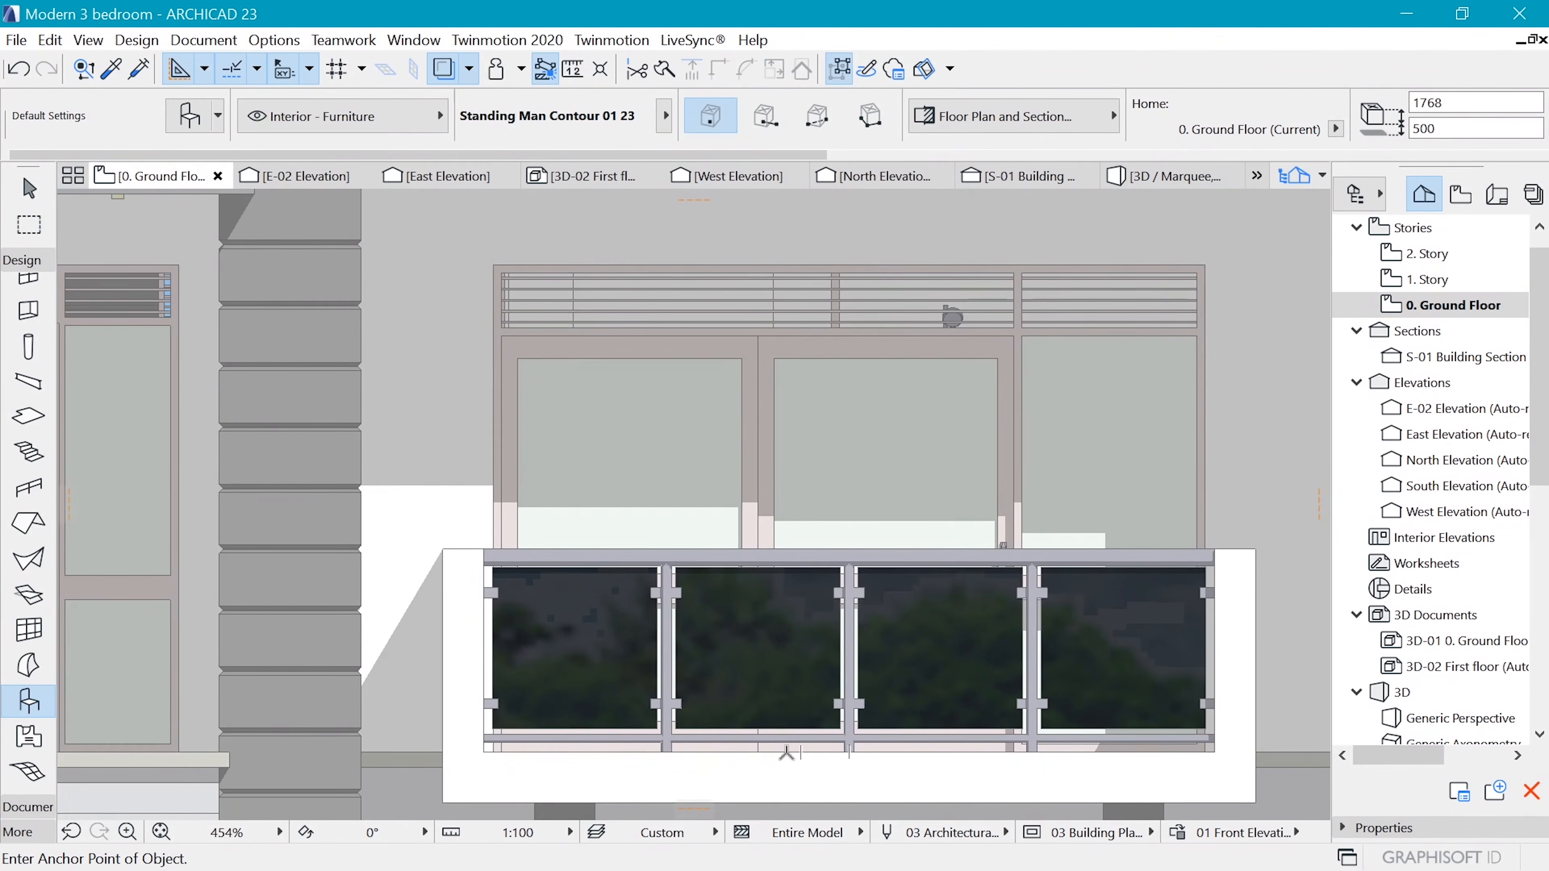
left_click(786, 753)
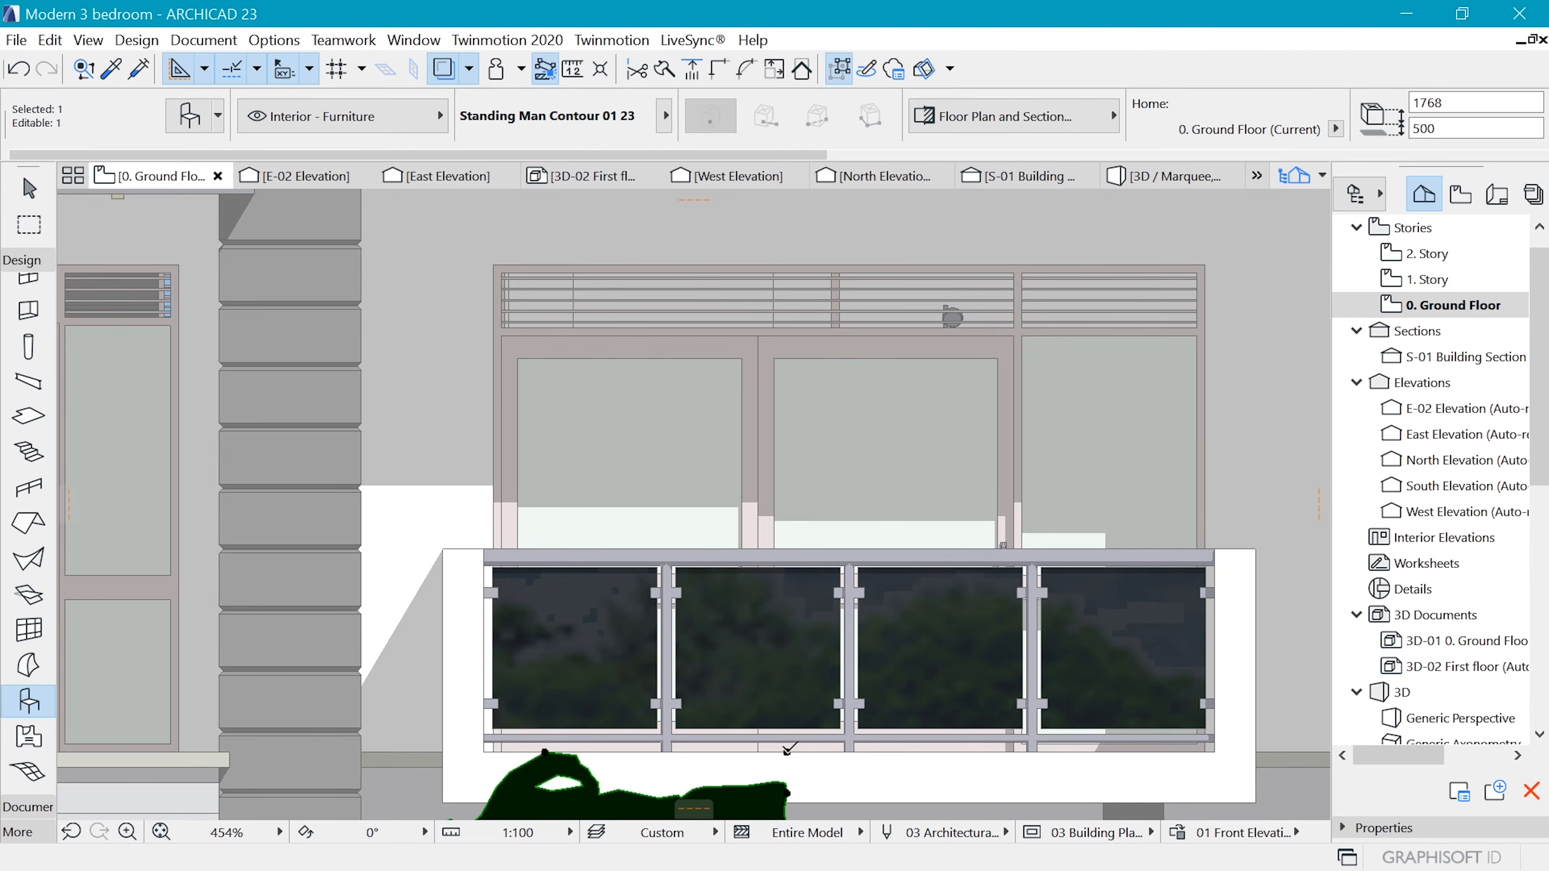
key("ctrl+e")
scroll(785, 640, "down", 3)
scroll(799, 701, "up", 2)
left_click(778, 689)
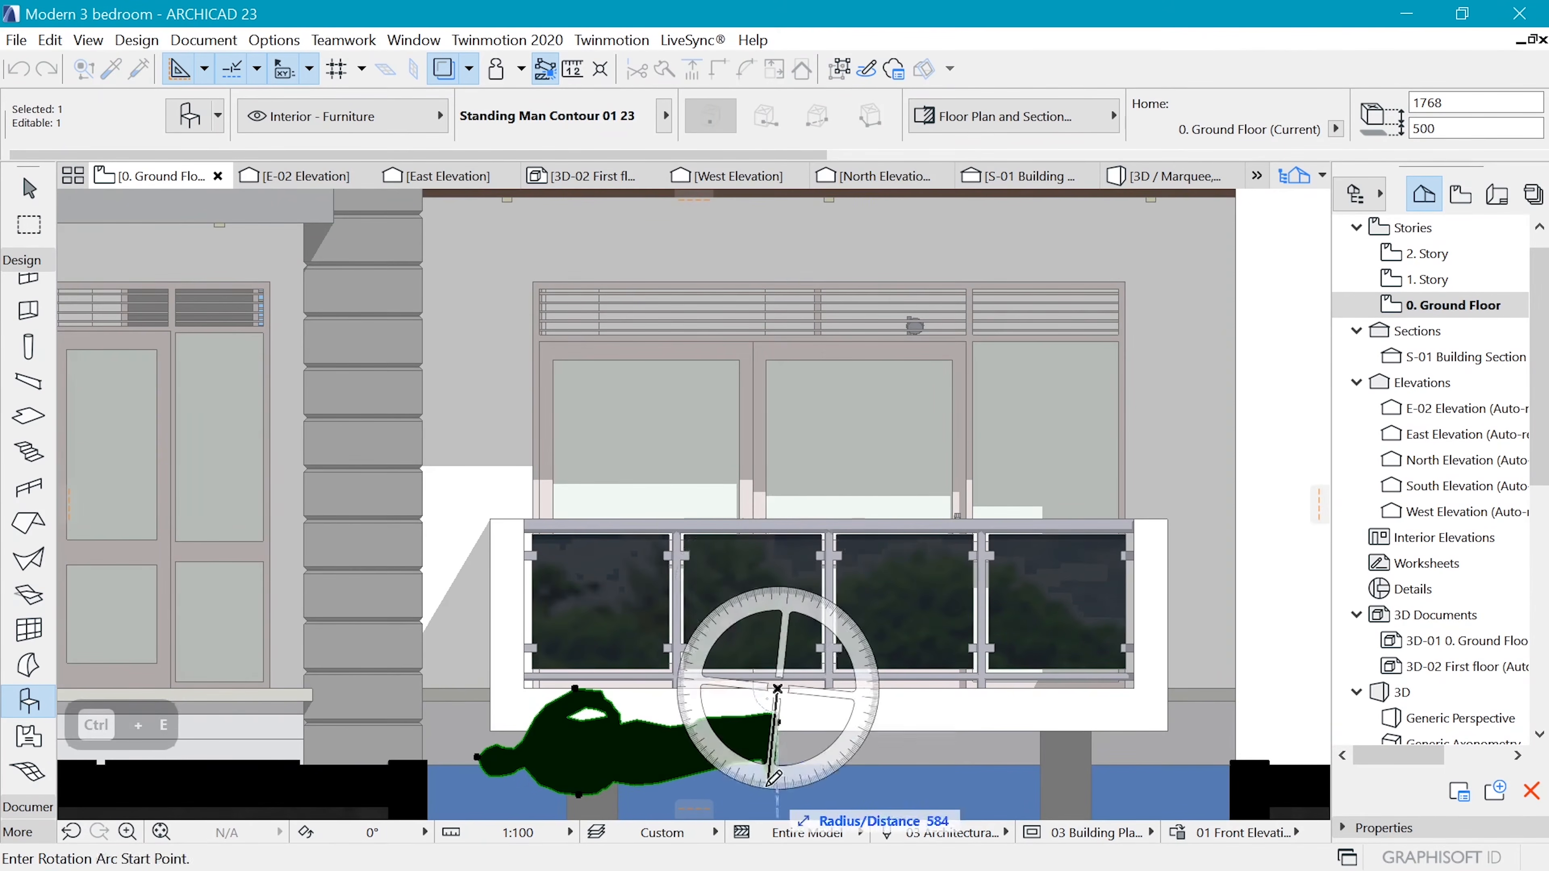
left_click(775, 784)
left_click(524, 702)
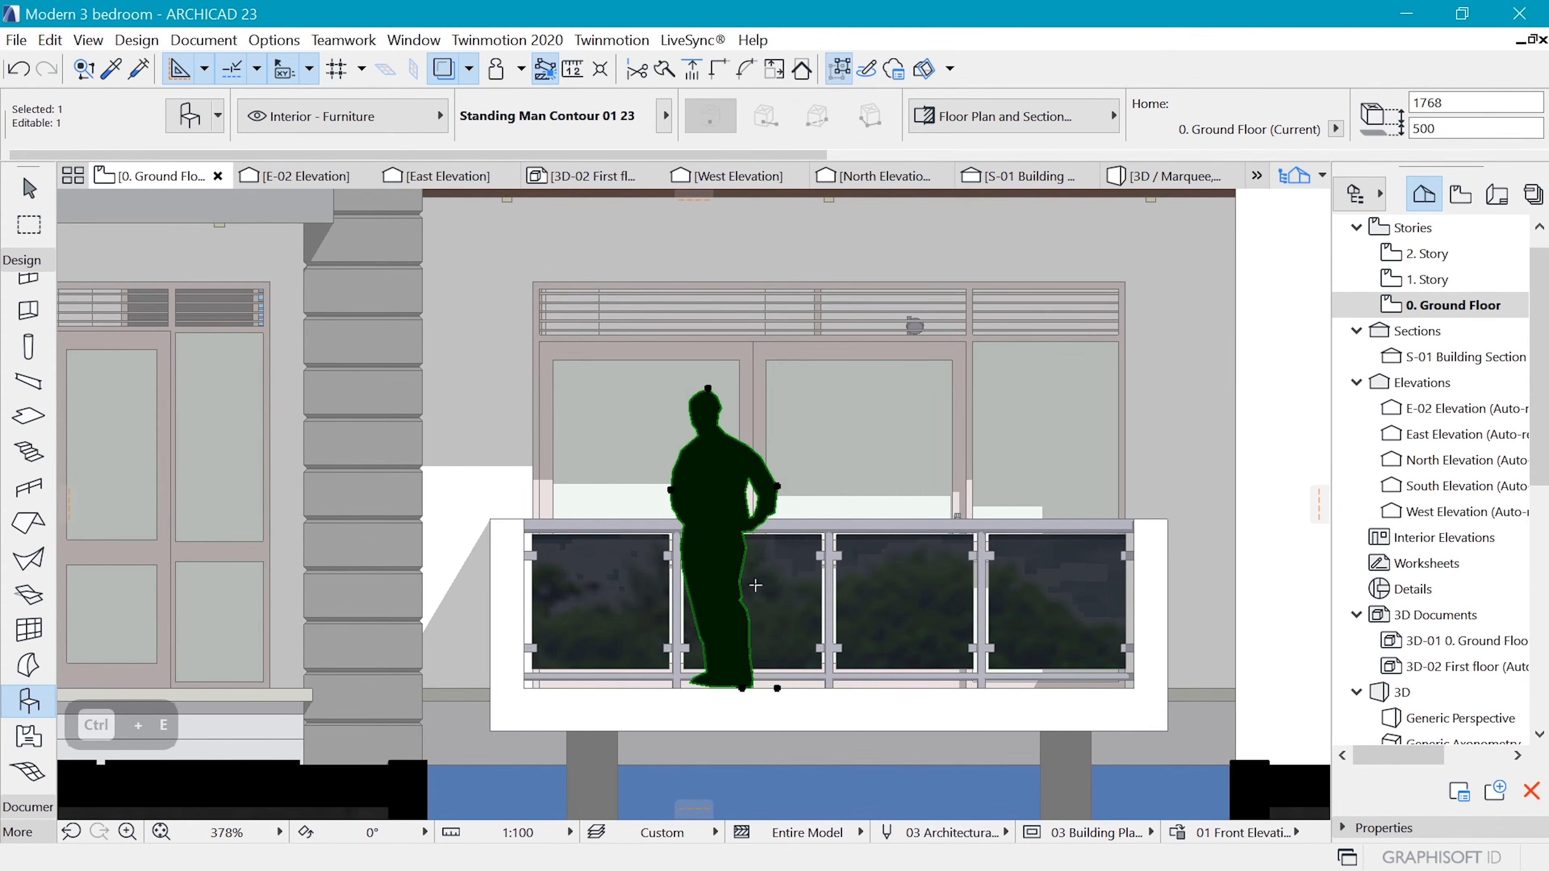
Move the standing man silhouette so its feet rest on the balcony floor at the second glass panel, and deselect it
key("ctrl+d")
left_click(777, 688)
left_click(801, 679)
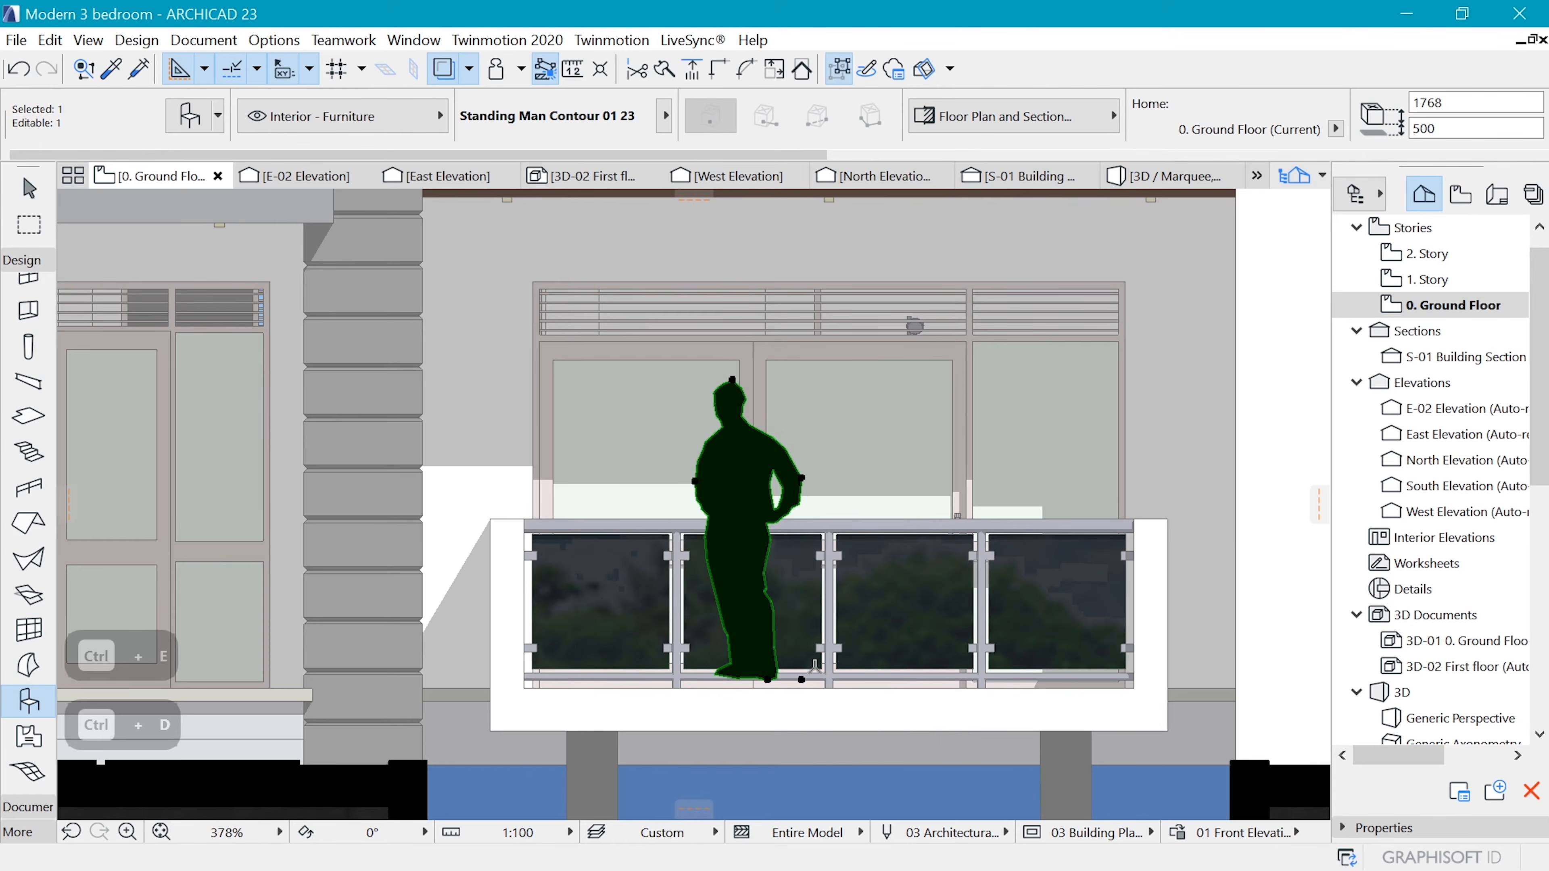
scroll(811, 641, "up", 3)
key("ctrl+d")
left_click(800, 592)
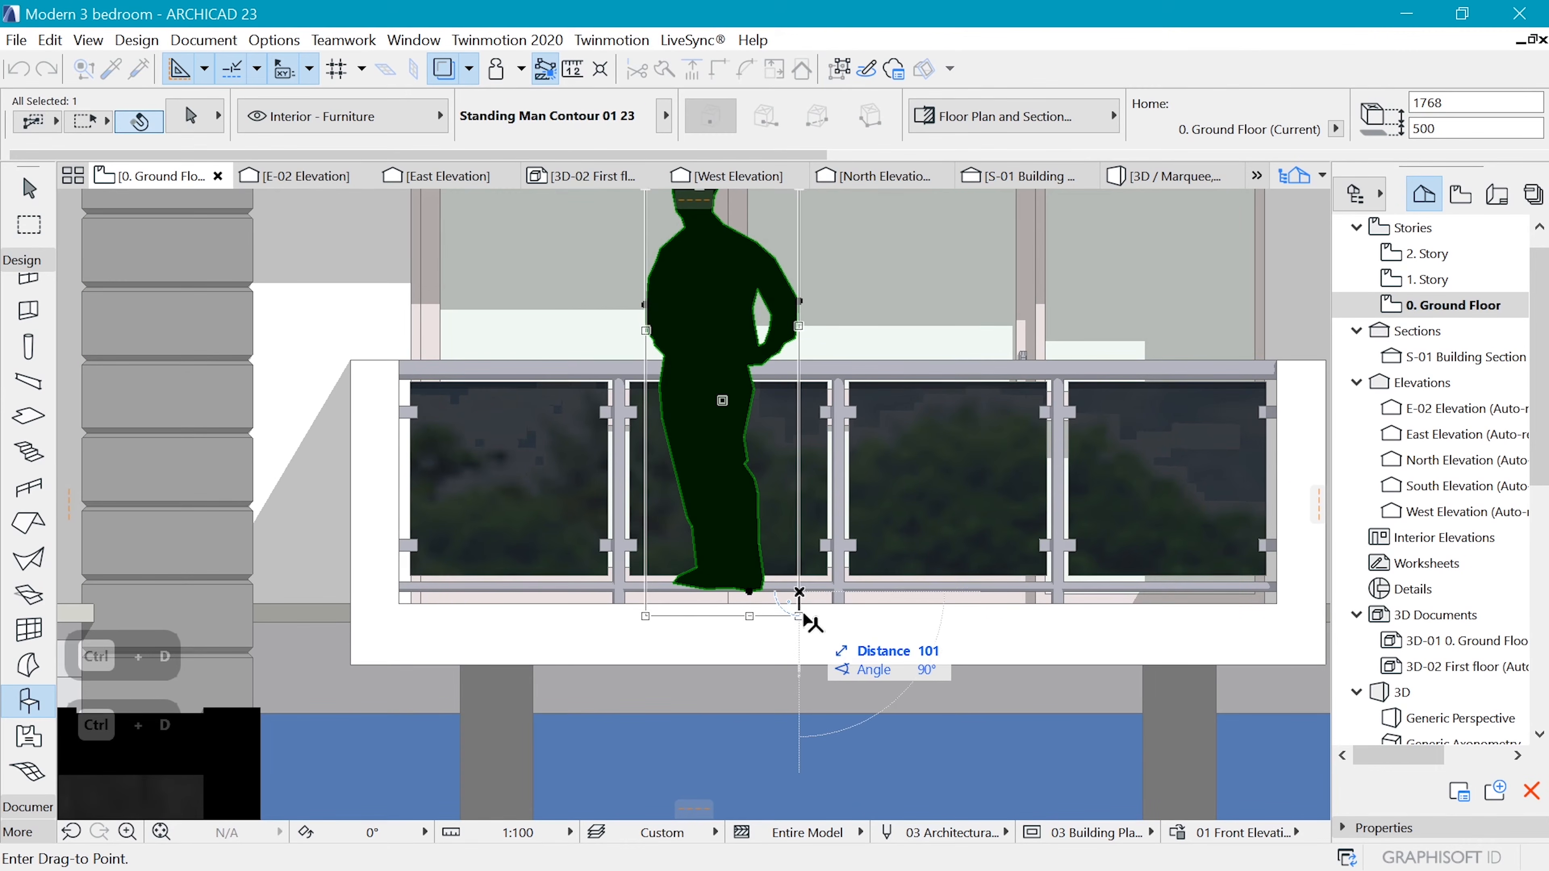
left_click(804, 617)
key("Escape")
scroll(802, 604, "down", 3)
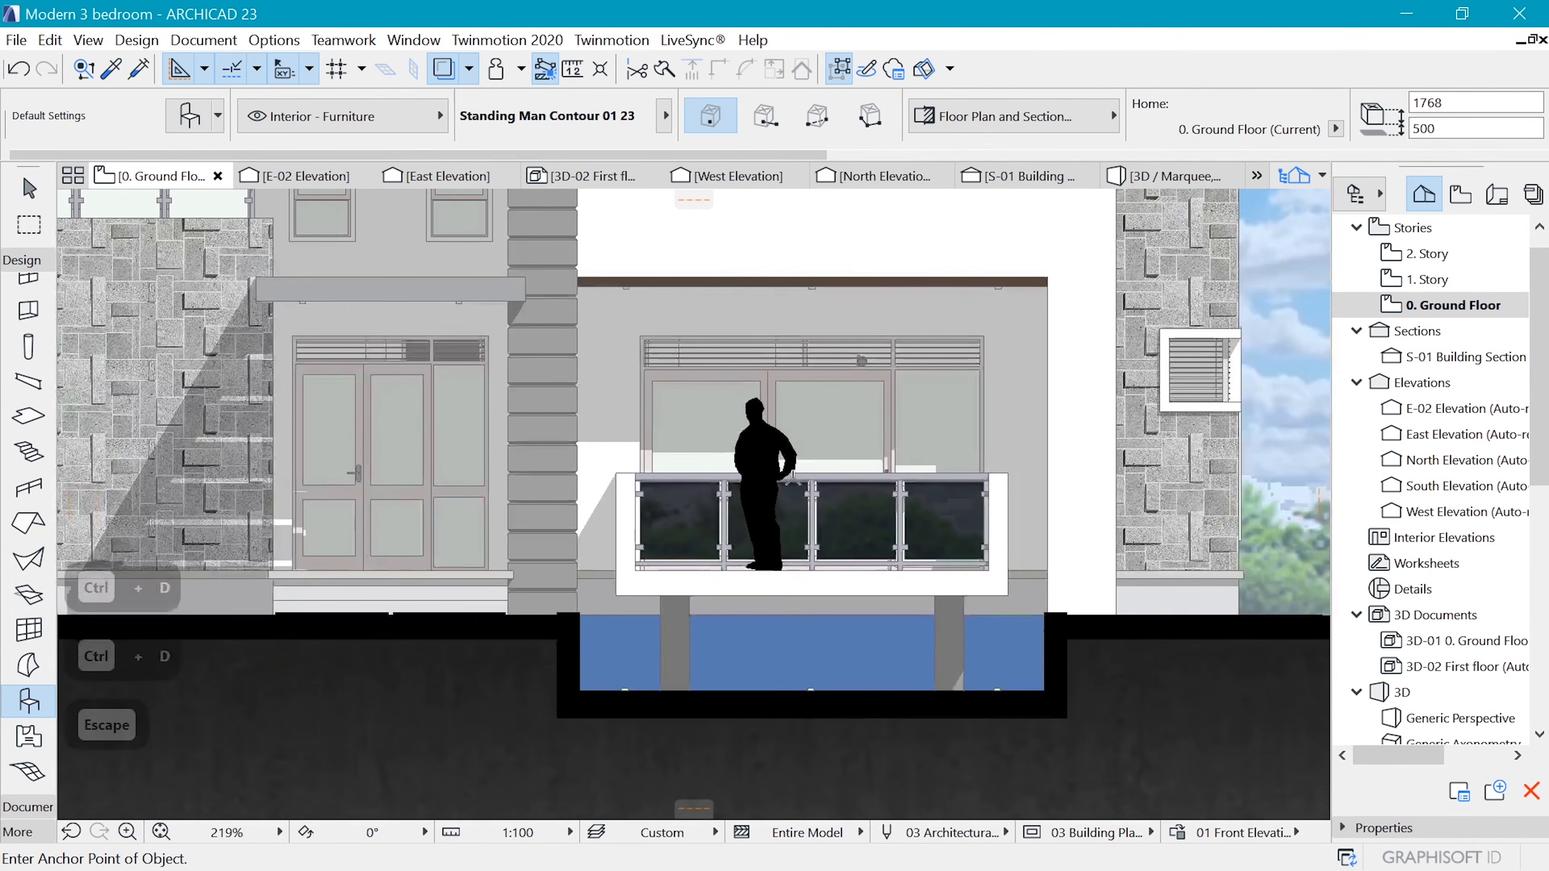
scroll(790, 478, "up", 4)
key("Escape")
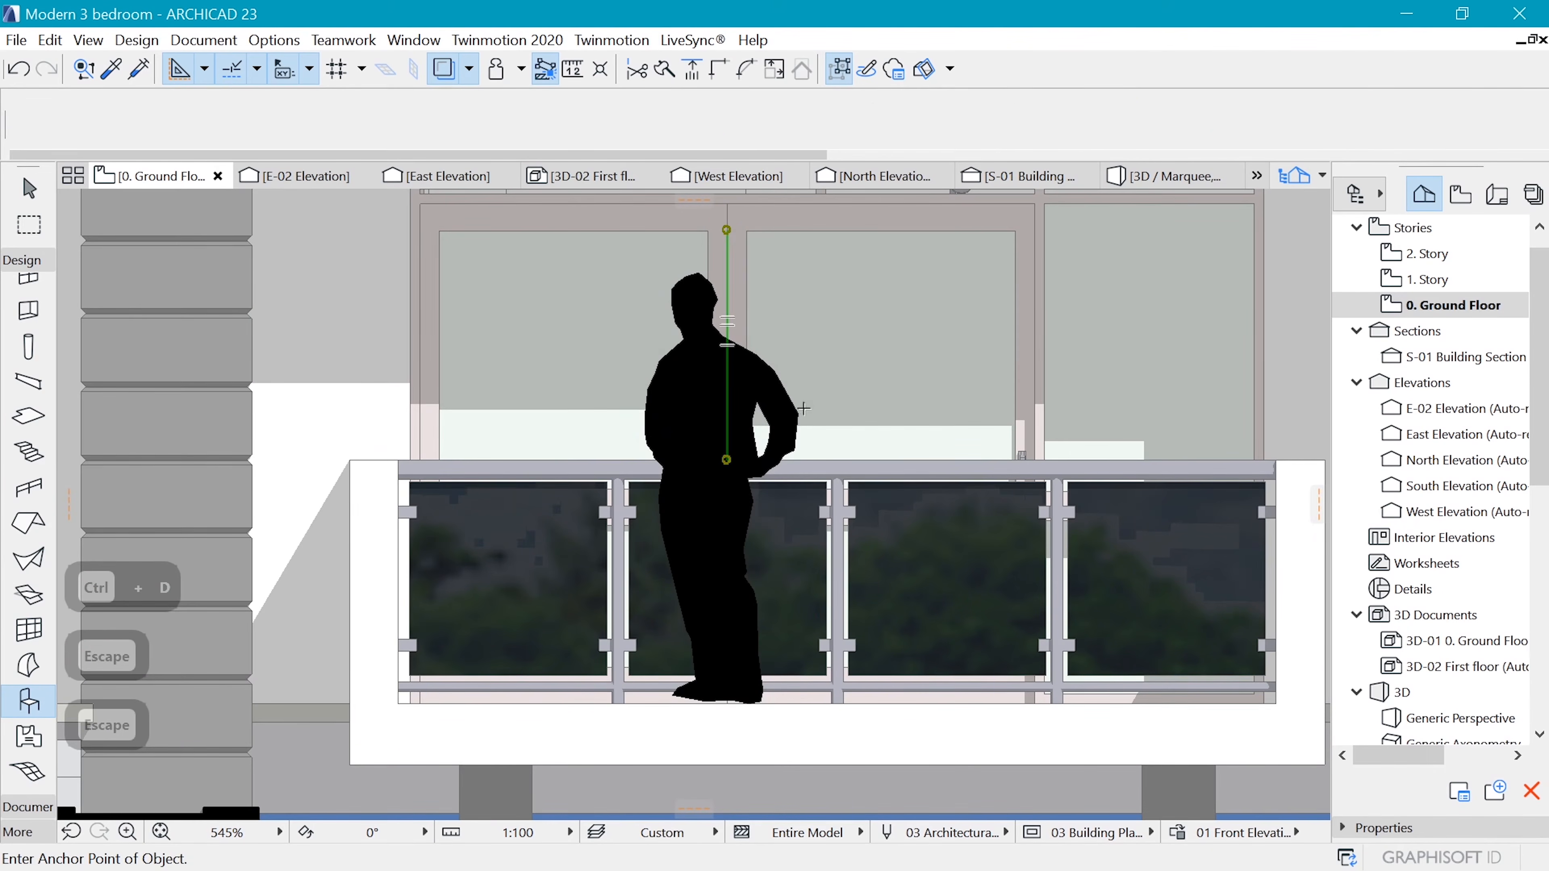
left_click(804, 409)
scroll(769, 360, "down", 3)
scroll(766, 361, "up", 2)
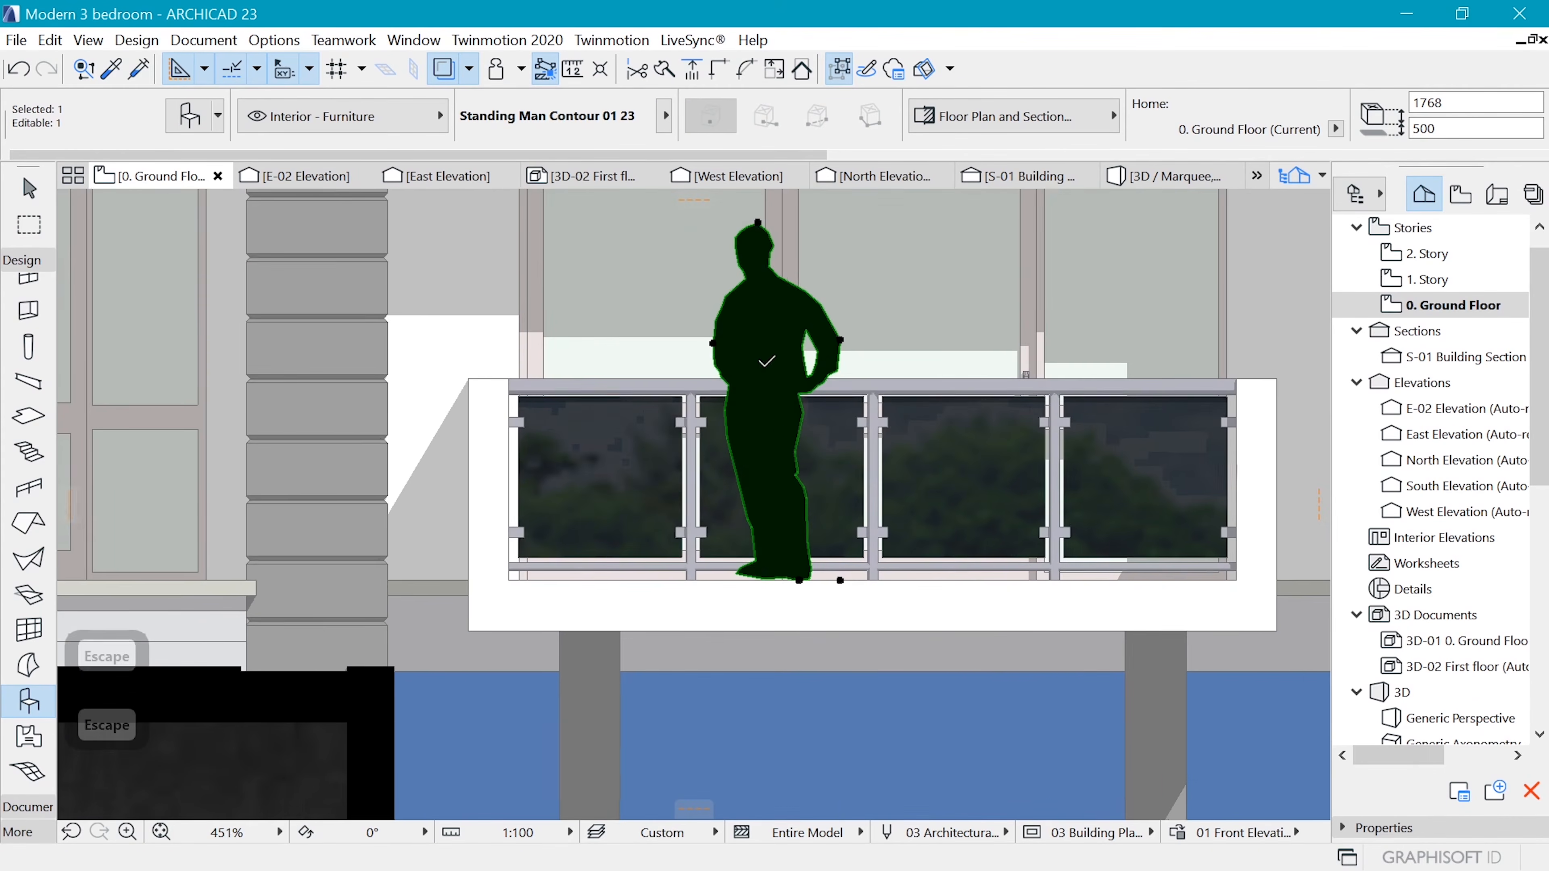
scroll(728, 511, "down", 3)
scroll(548, 473, "up", 2)
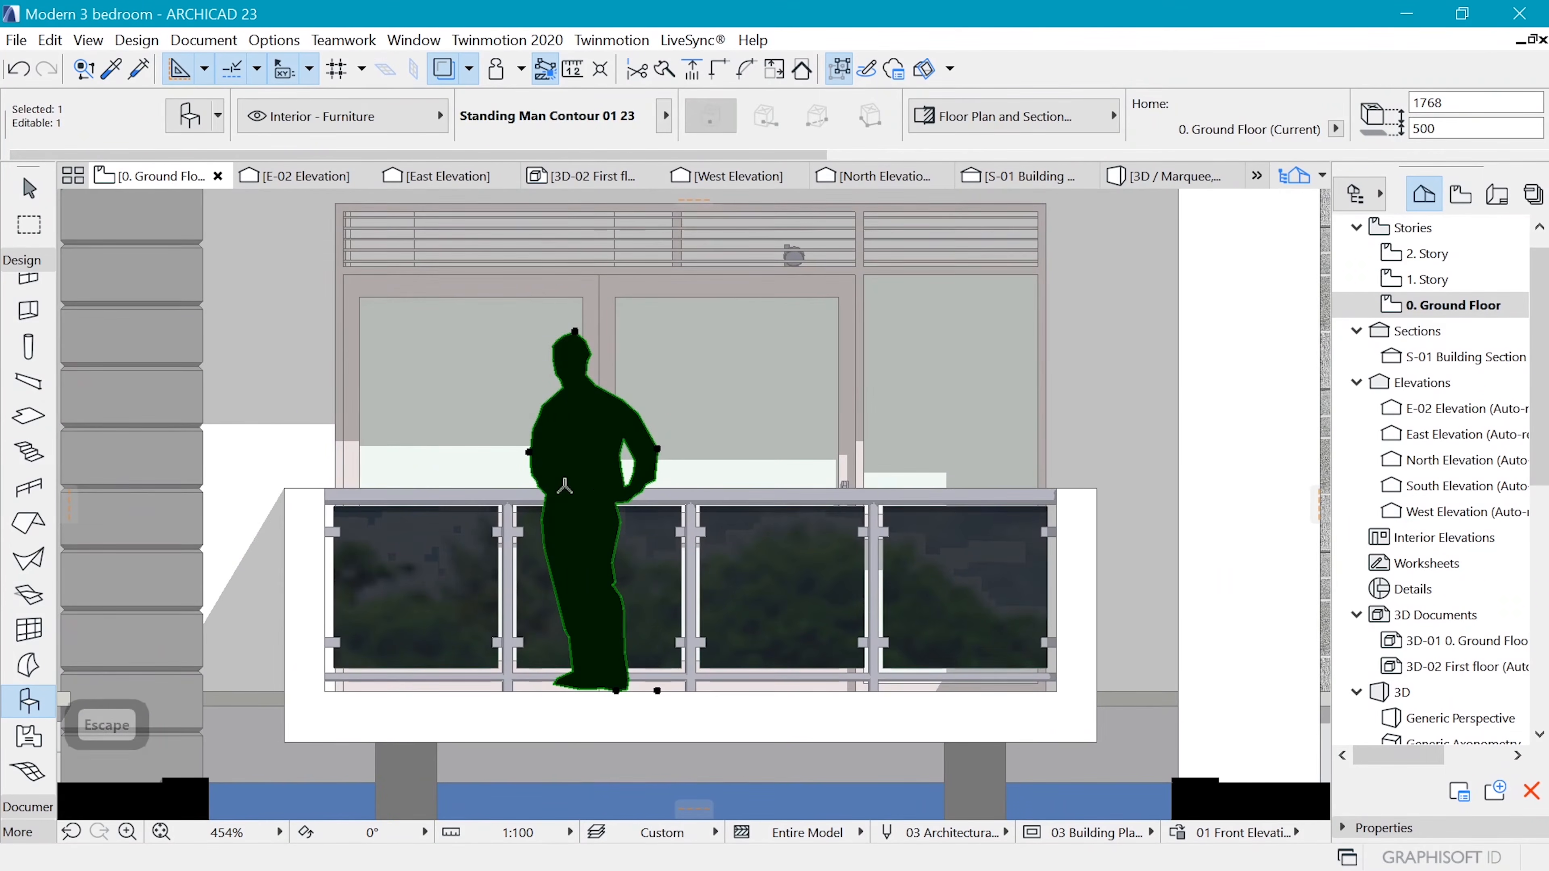
right_click(588, 498)
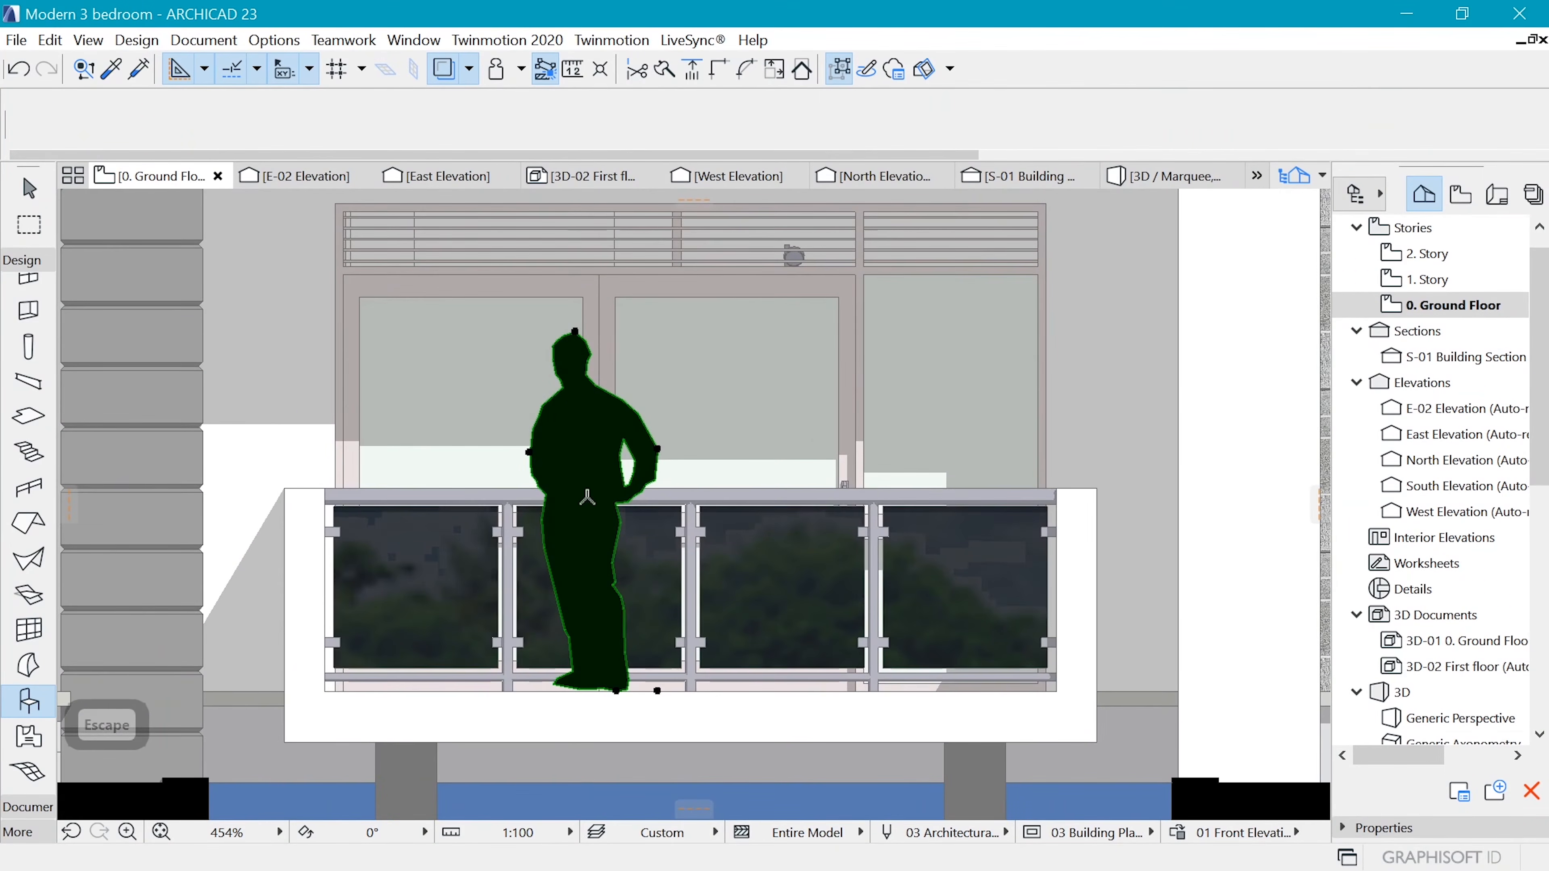
key("Escape")
key("Escape")
left_click(657, 446)
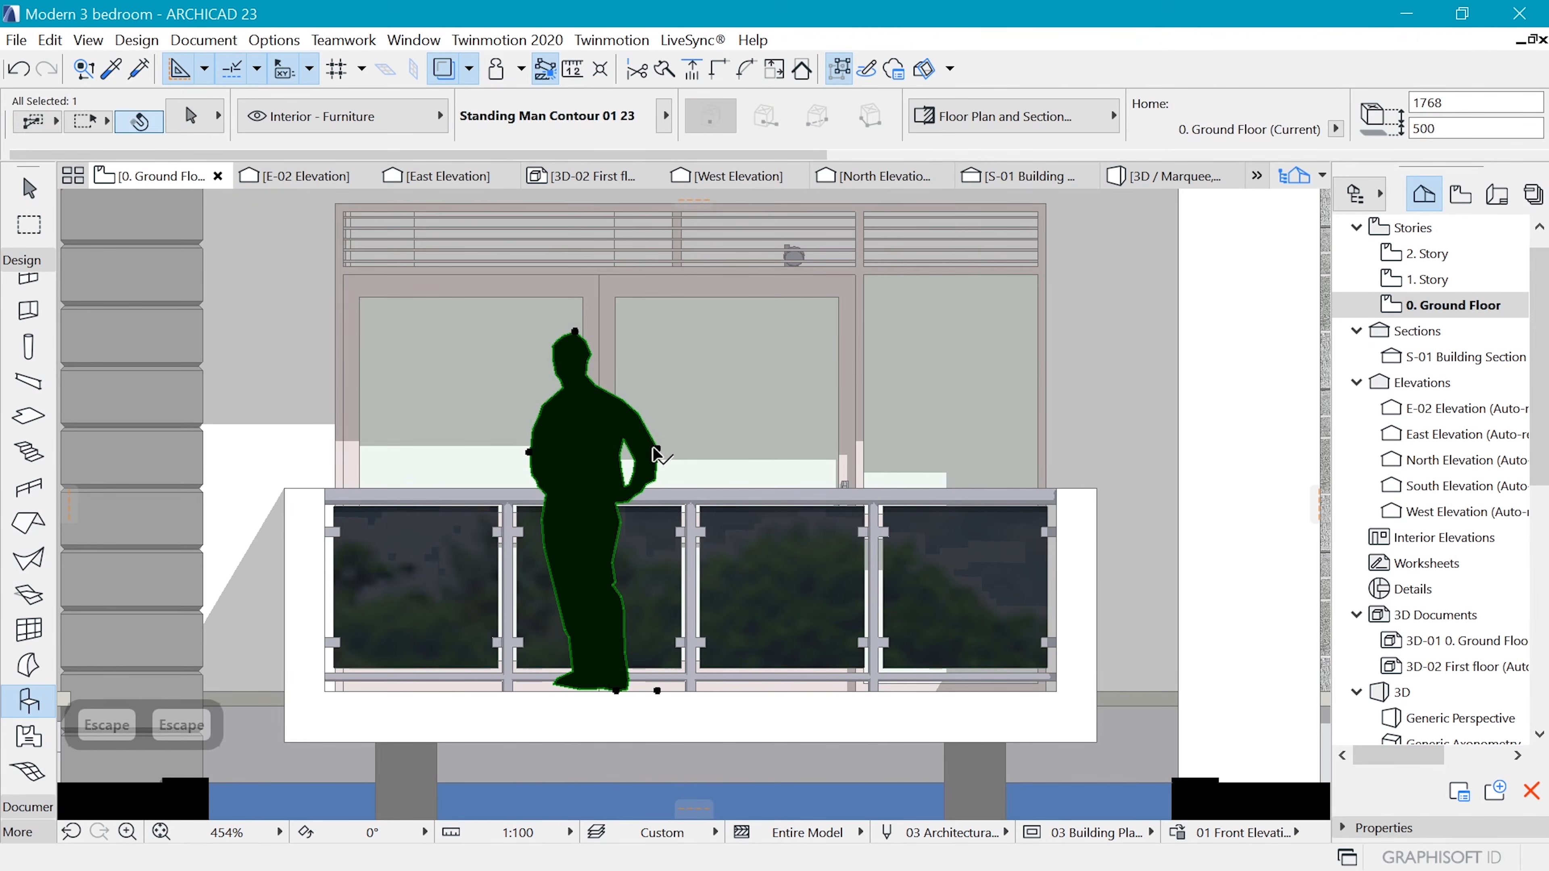
right_click(655, 447)
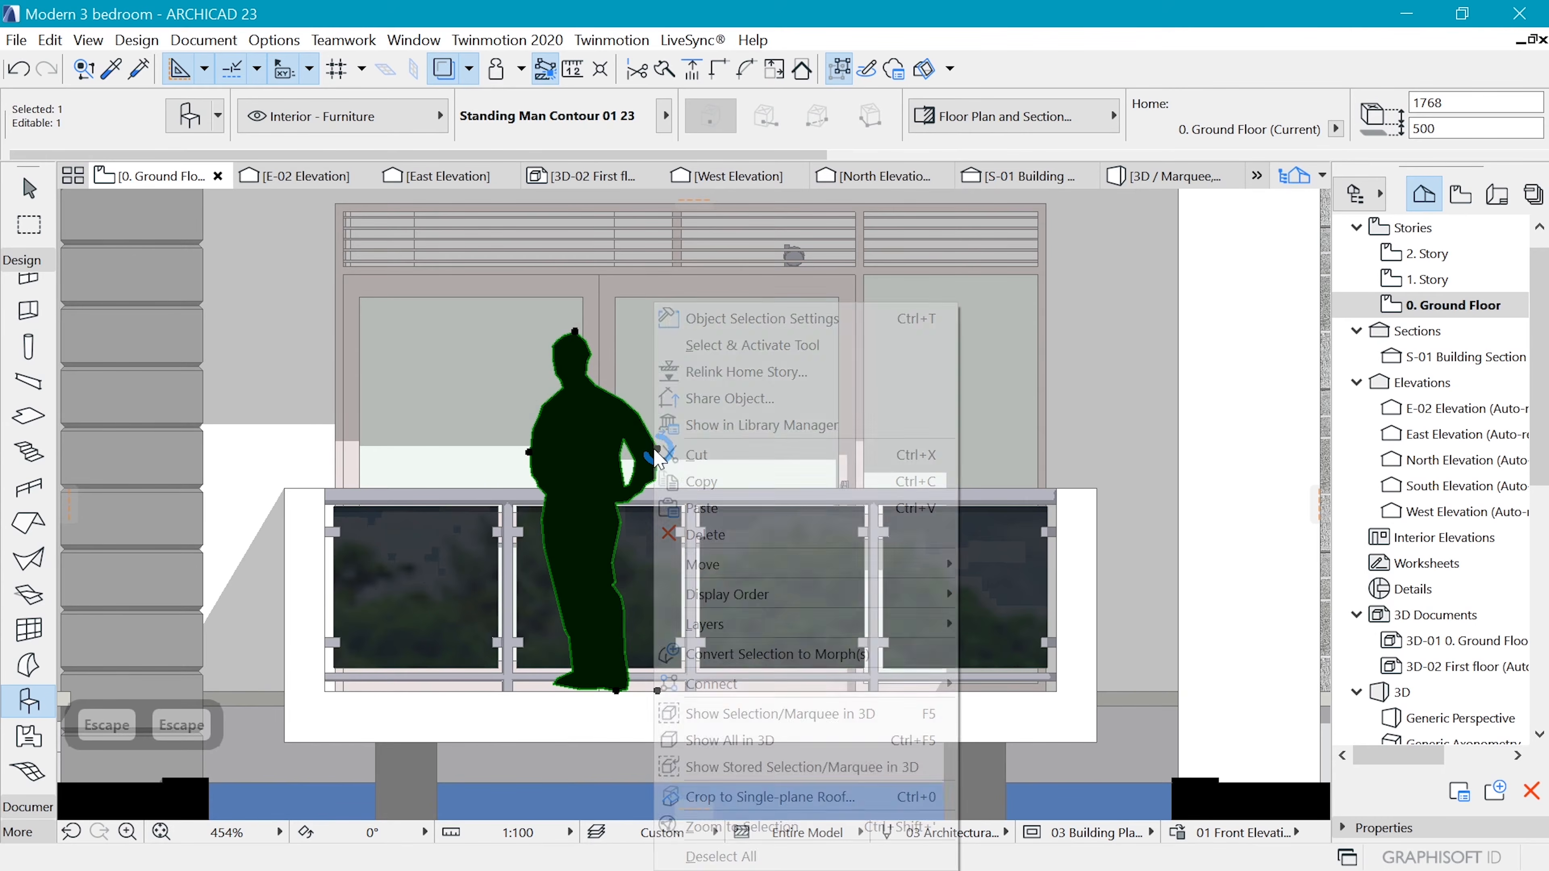
mouse_move(826, 591)
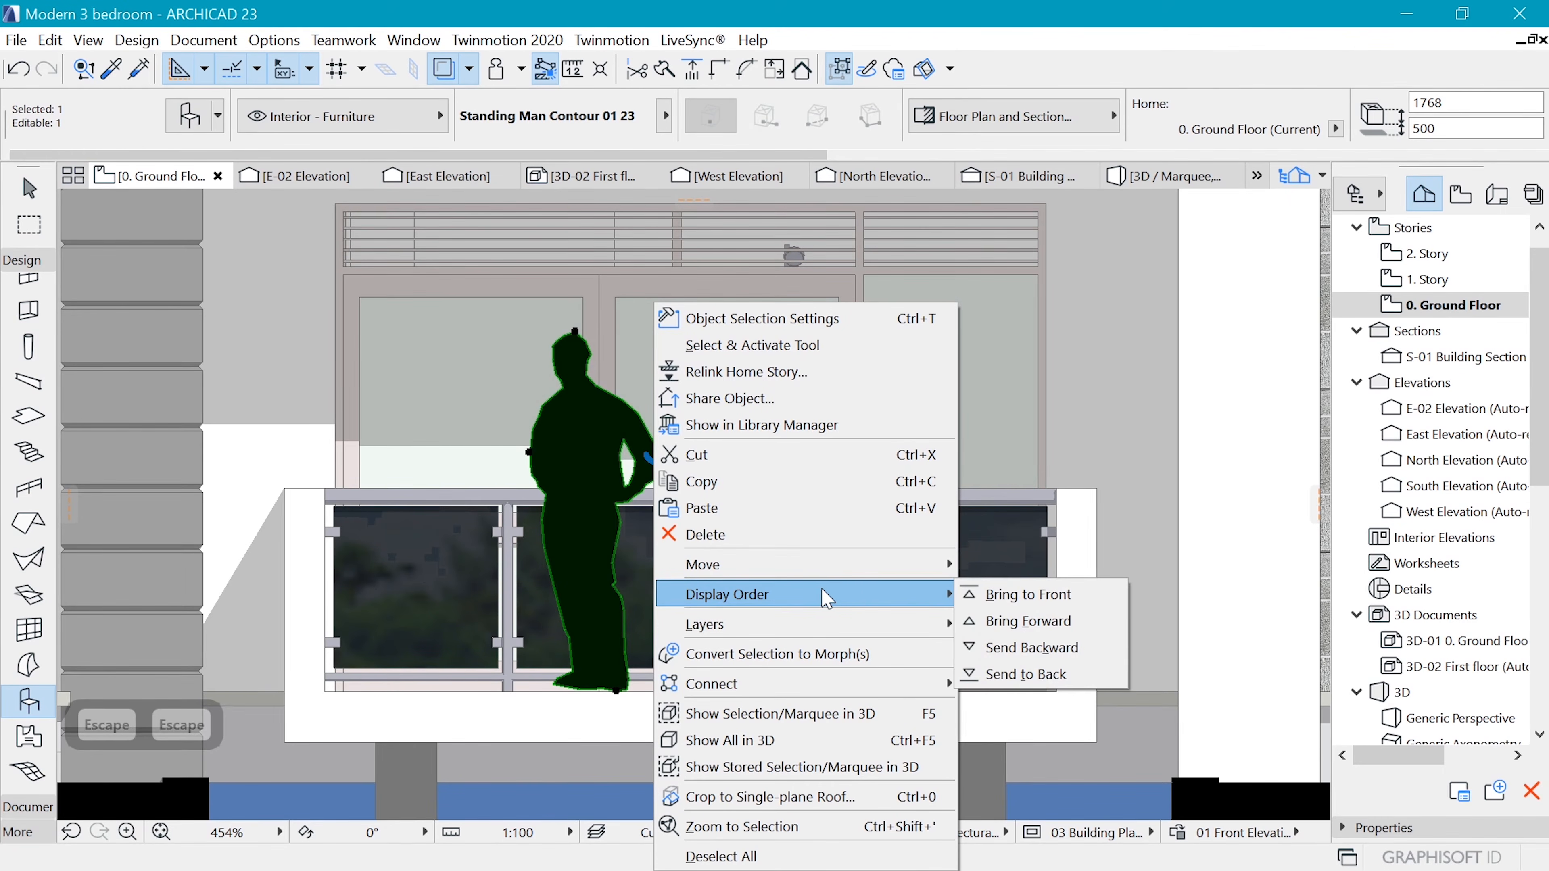
key("Escape")
Try to send the window fill beside the standing man one level backward and undo the change
key("Escape")
left_click(599, 482)
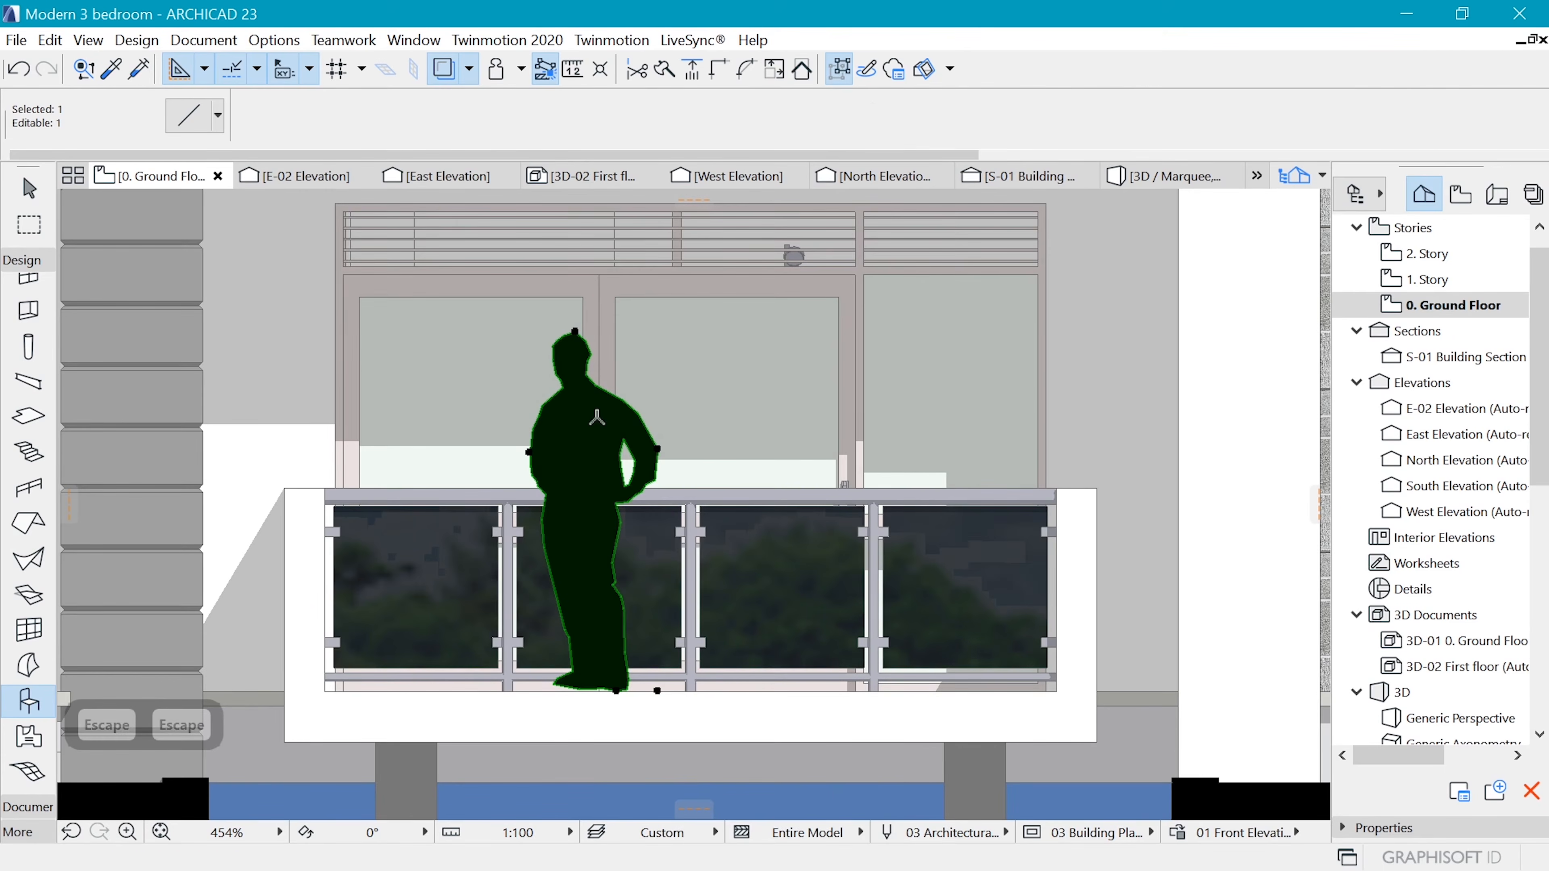
right_click(599, 482)
key("Escape")
key("Escape")
left_click(651, 467)
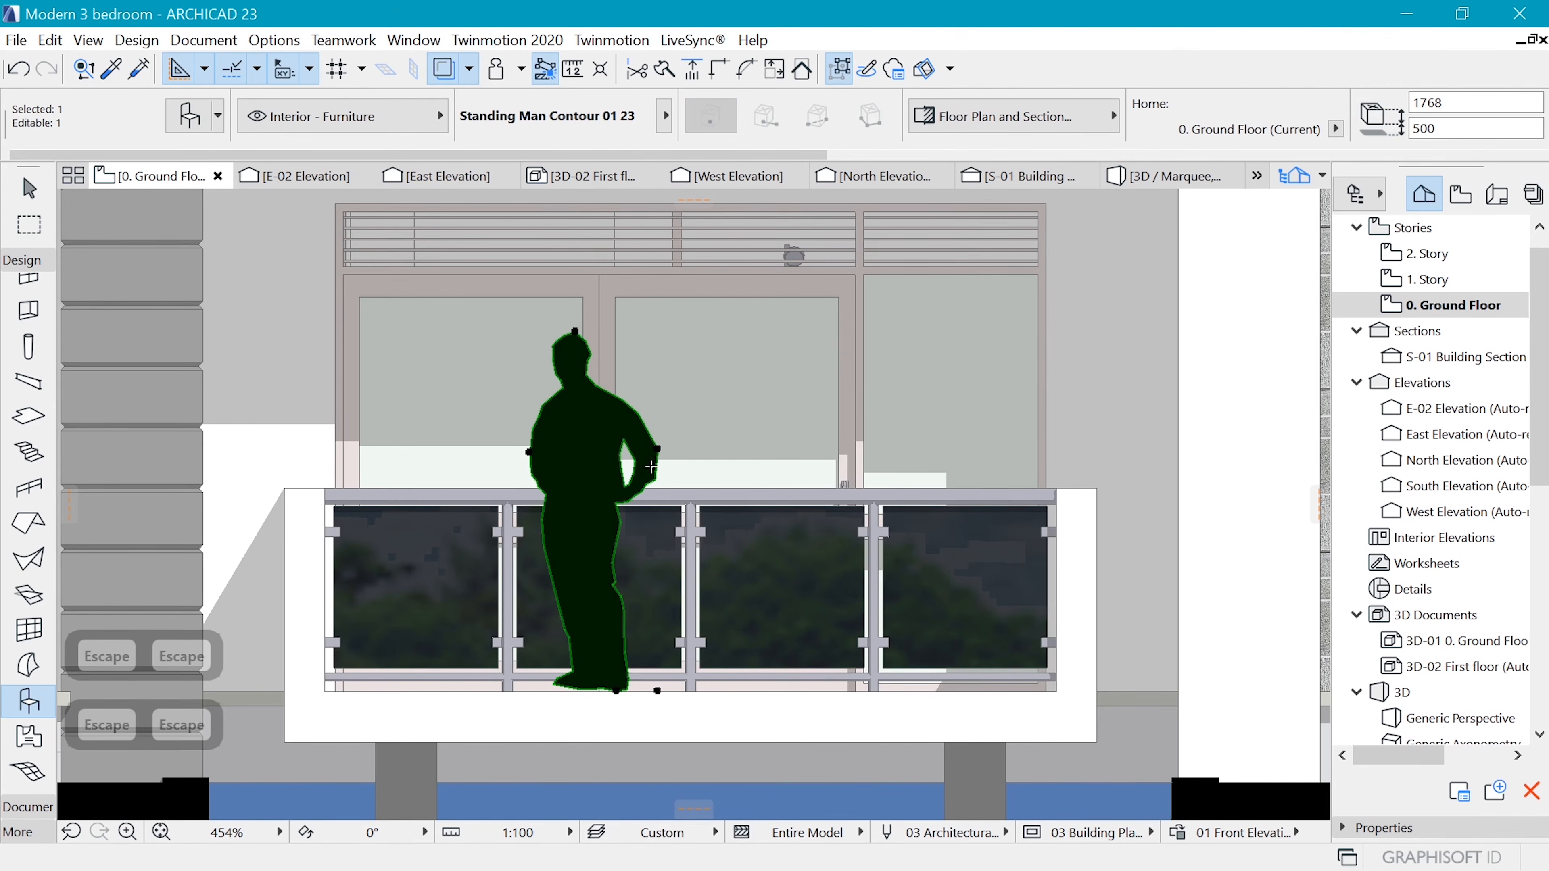
scroll(648, 462, "up", 1)
right_click(648, 462)
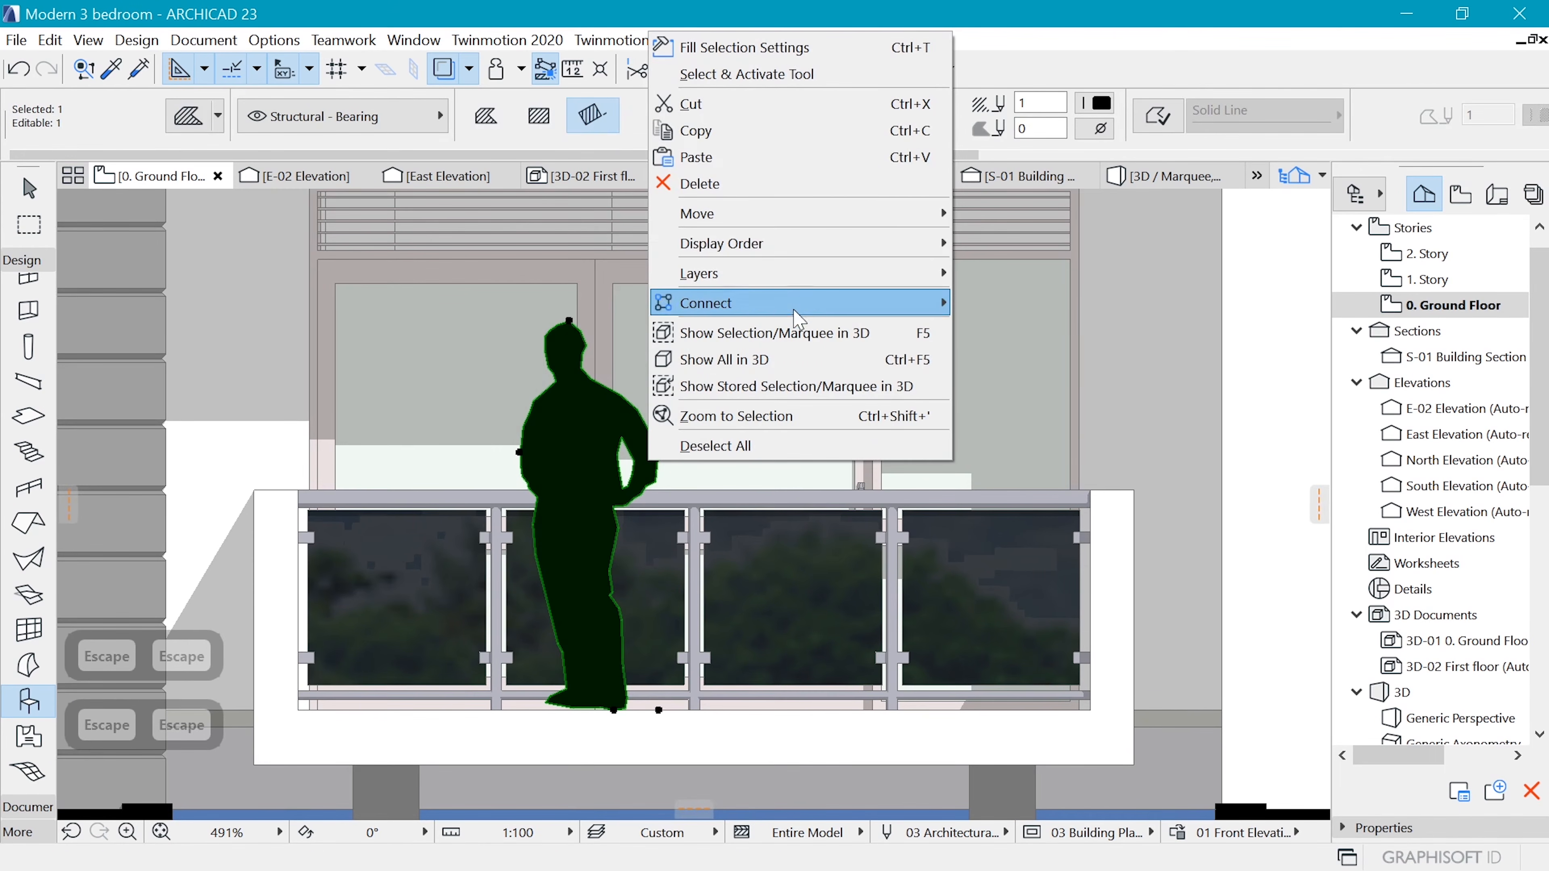
mouse_move(774, 244)
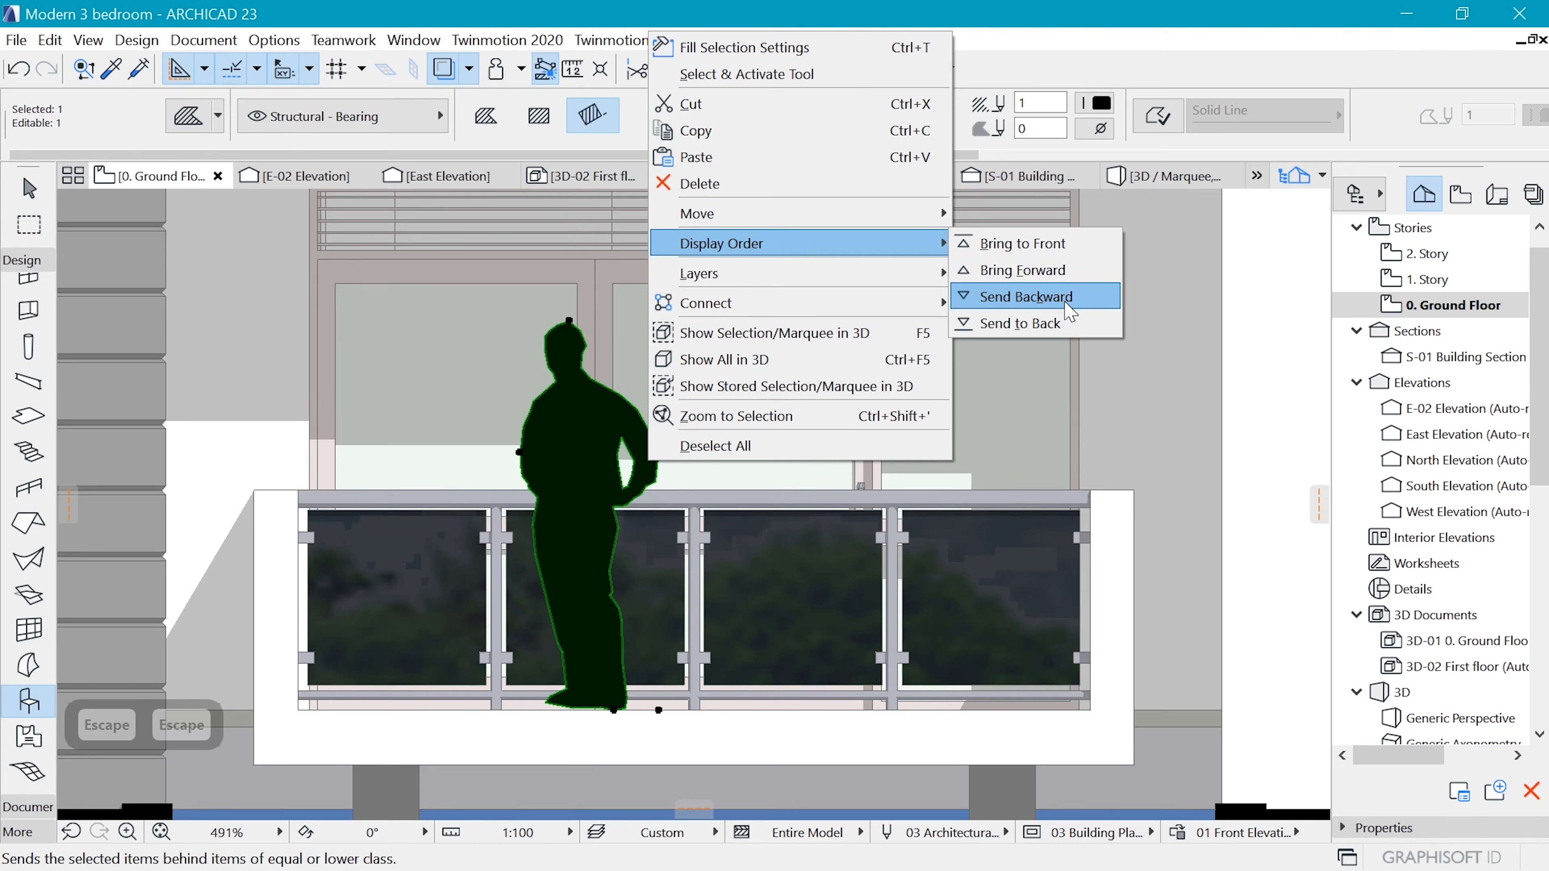
left_click(1037, 296)
key("Escape")
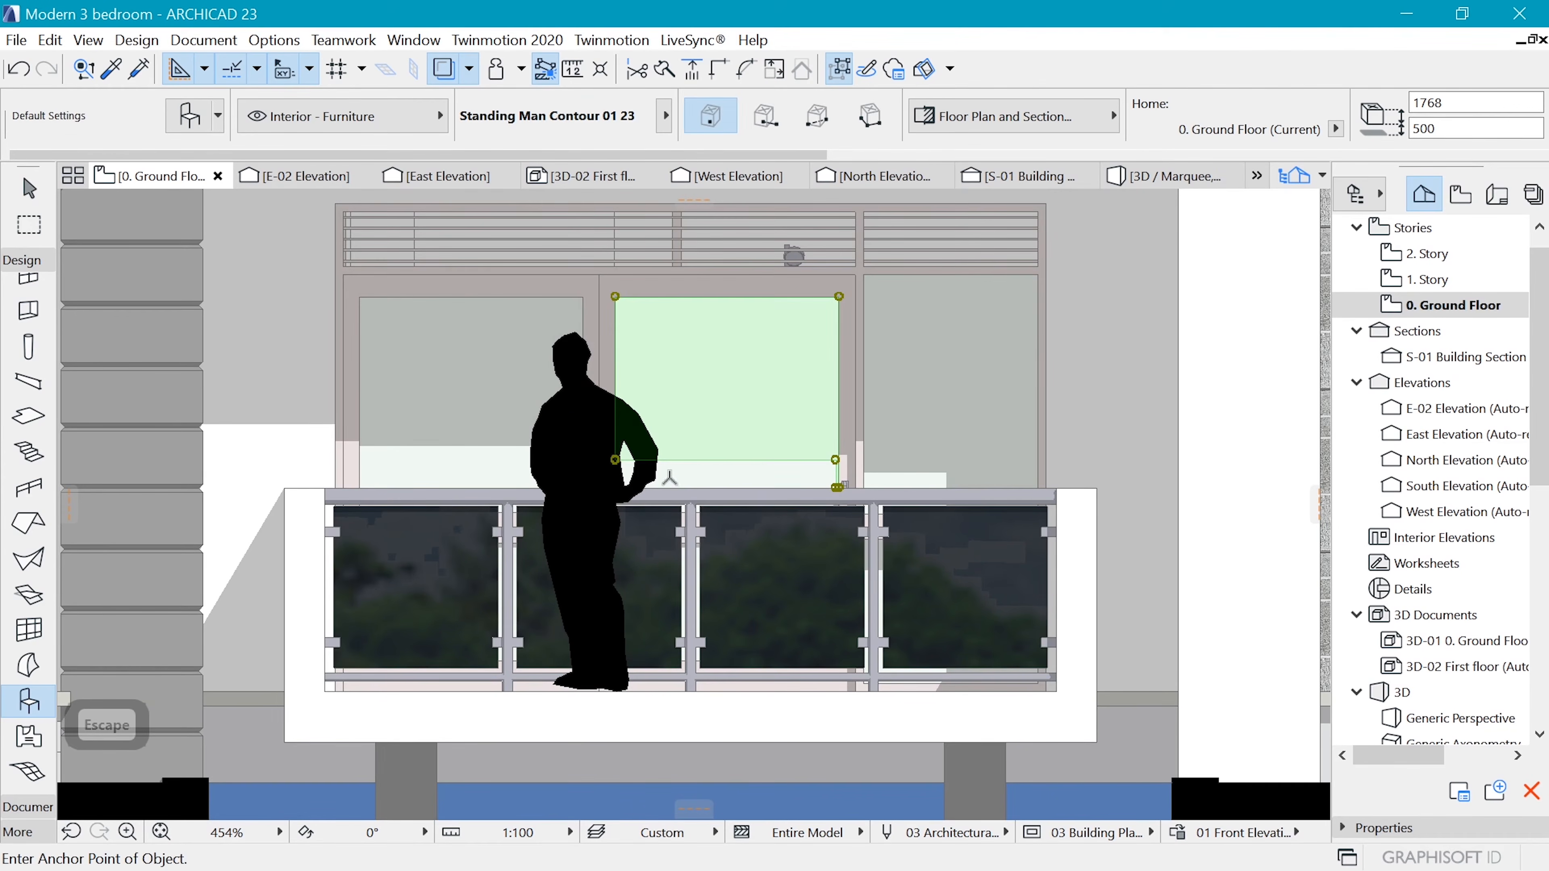
key("ctrl+z")
key("Escape")
key("Escape")
Send the standing man silhouette on the balcony one level backward in the display order
left_click(572, 420, "shift")
right_click(575, 422)
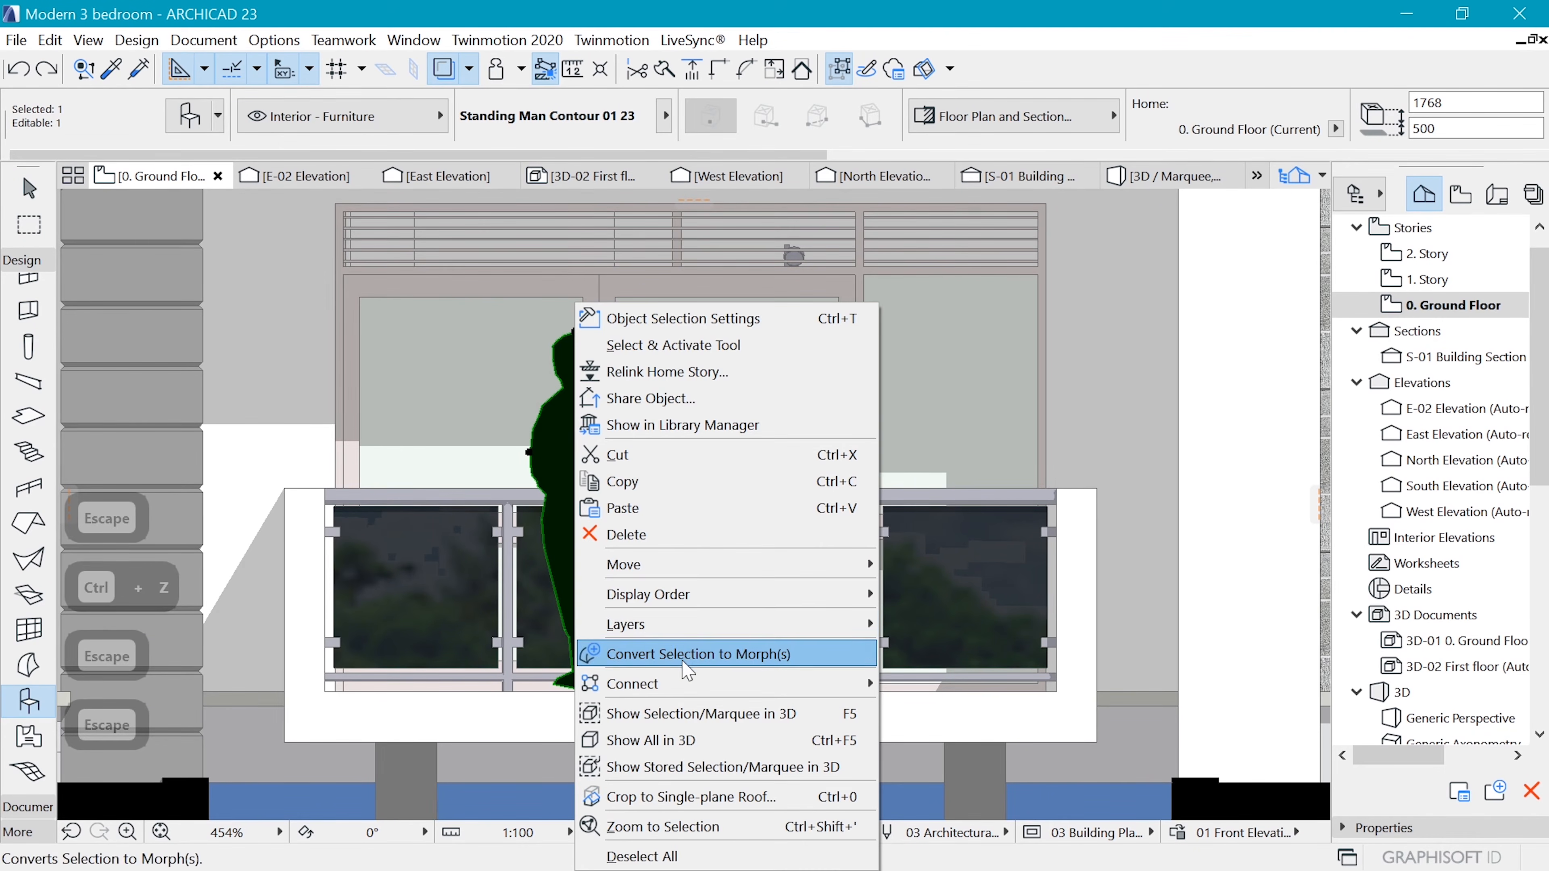
mouse_move(720, 593)
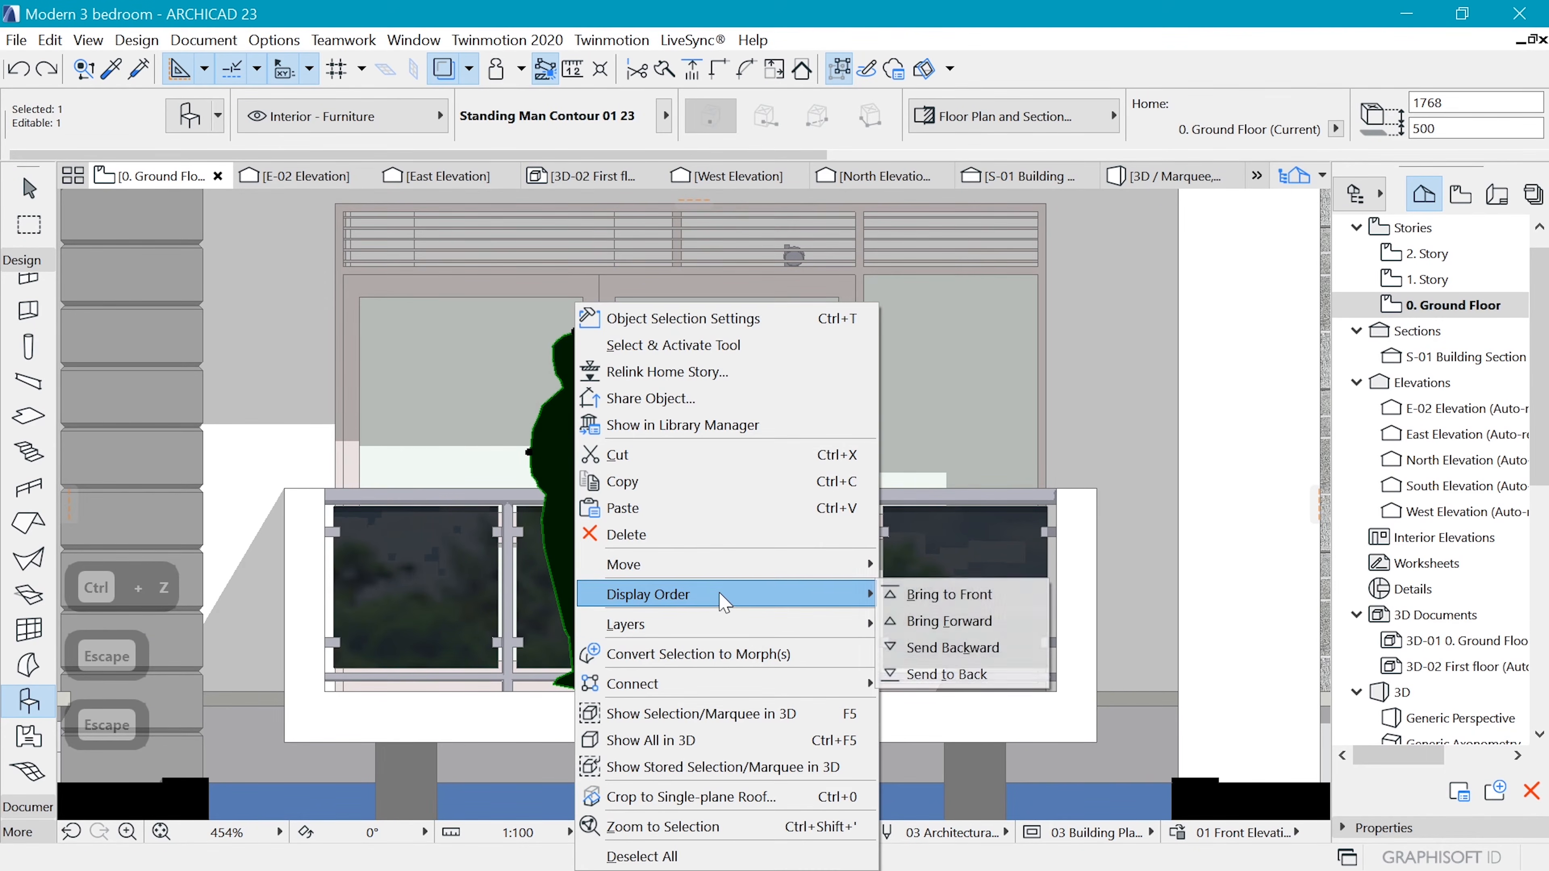
left_click(974, 647)
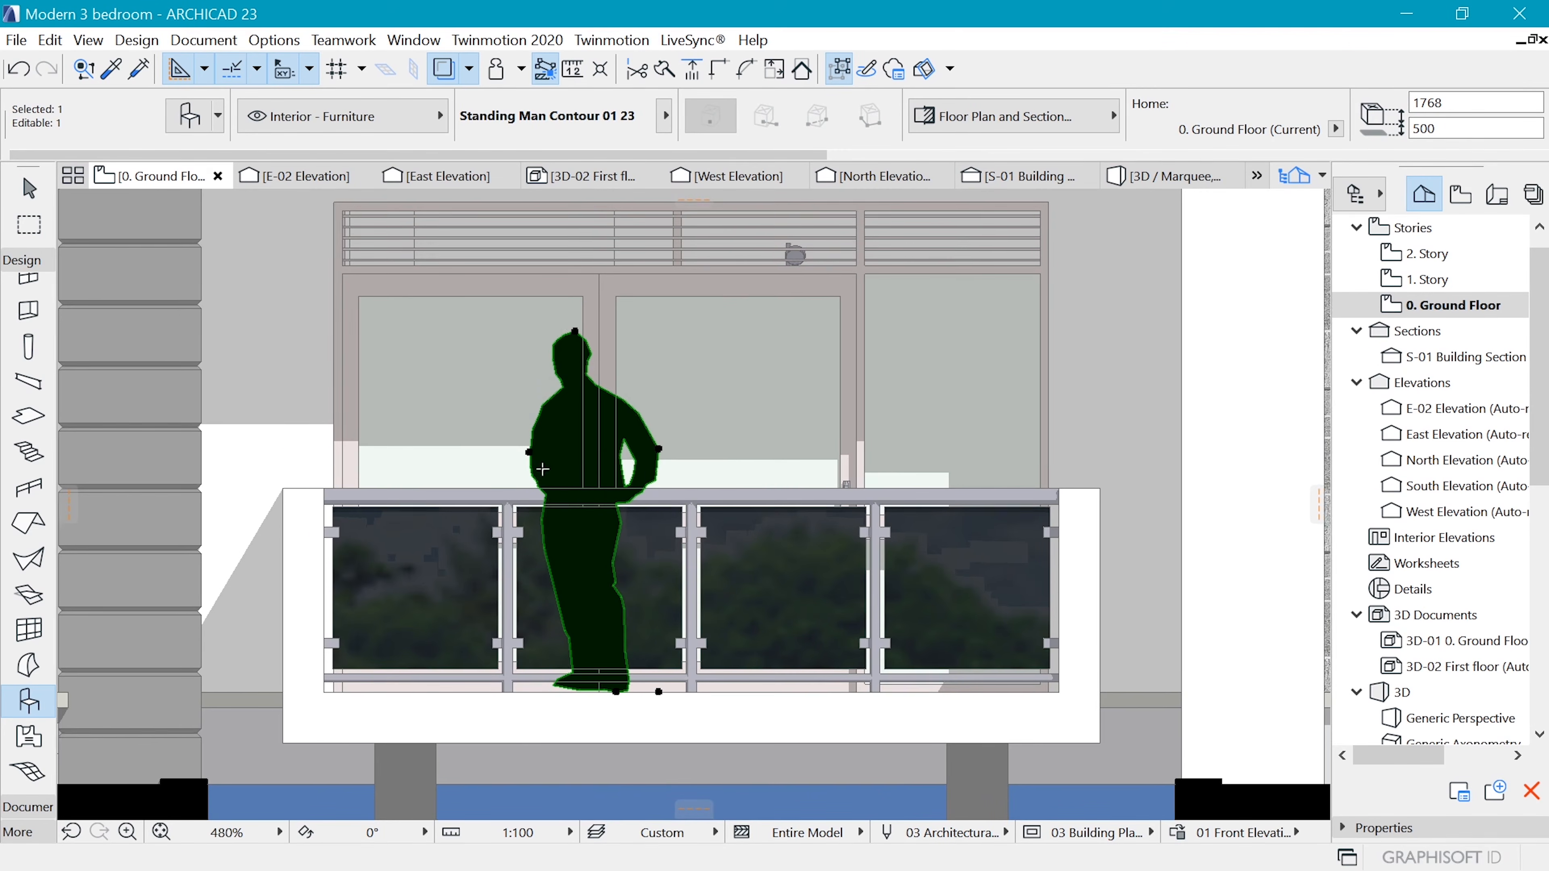
Try sending the standing man silhouette another level backward in the display order, and bring it one level forward again
scroll(542, 469, "up", 2)
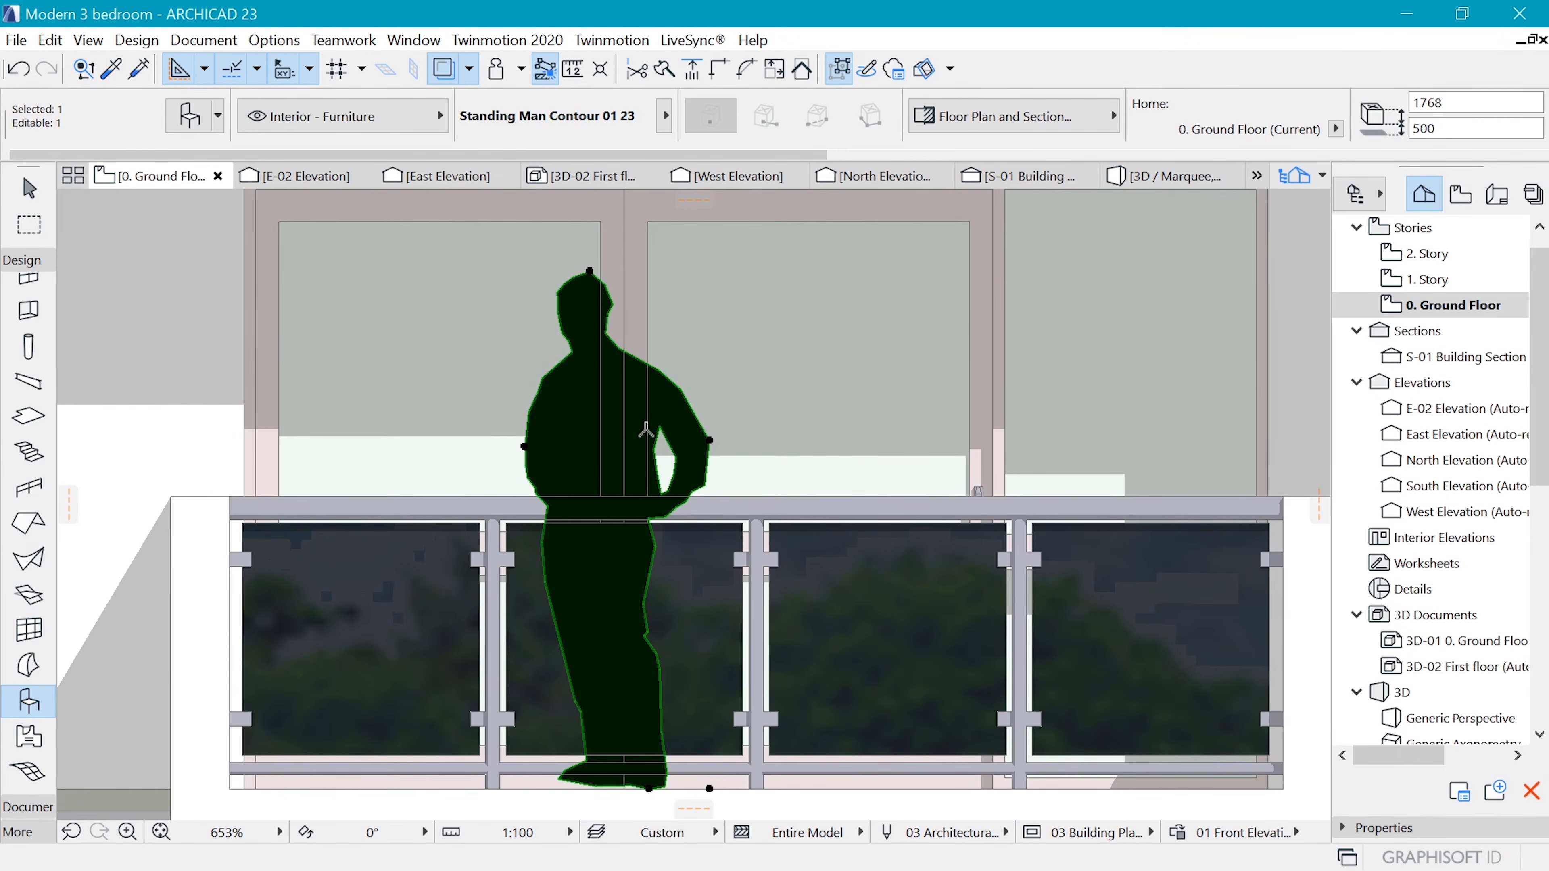
right_click(548, 454)
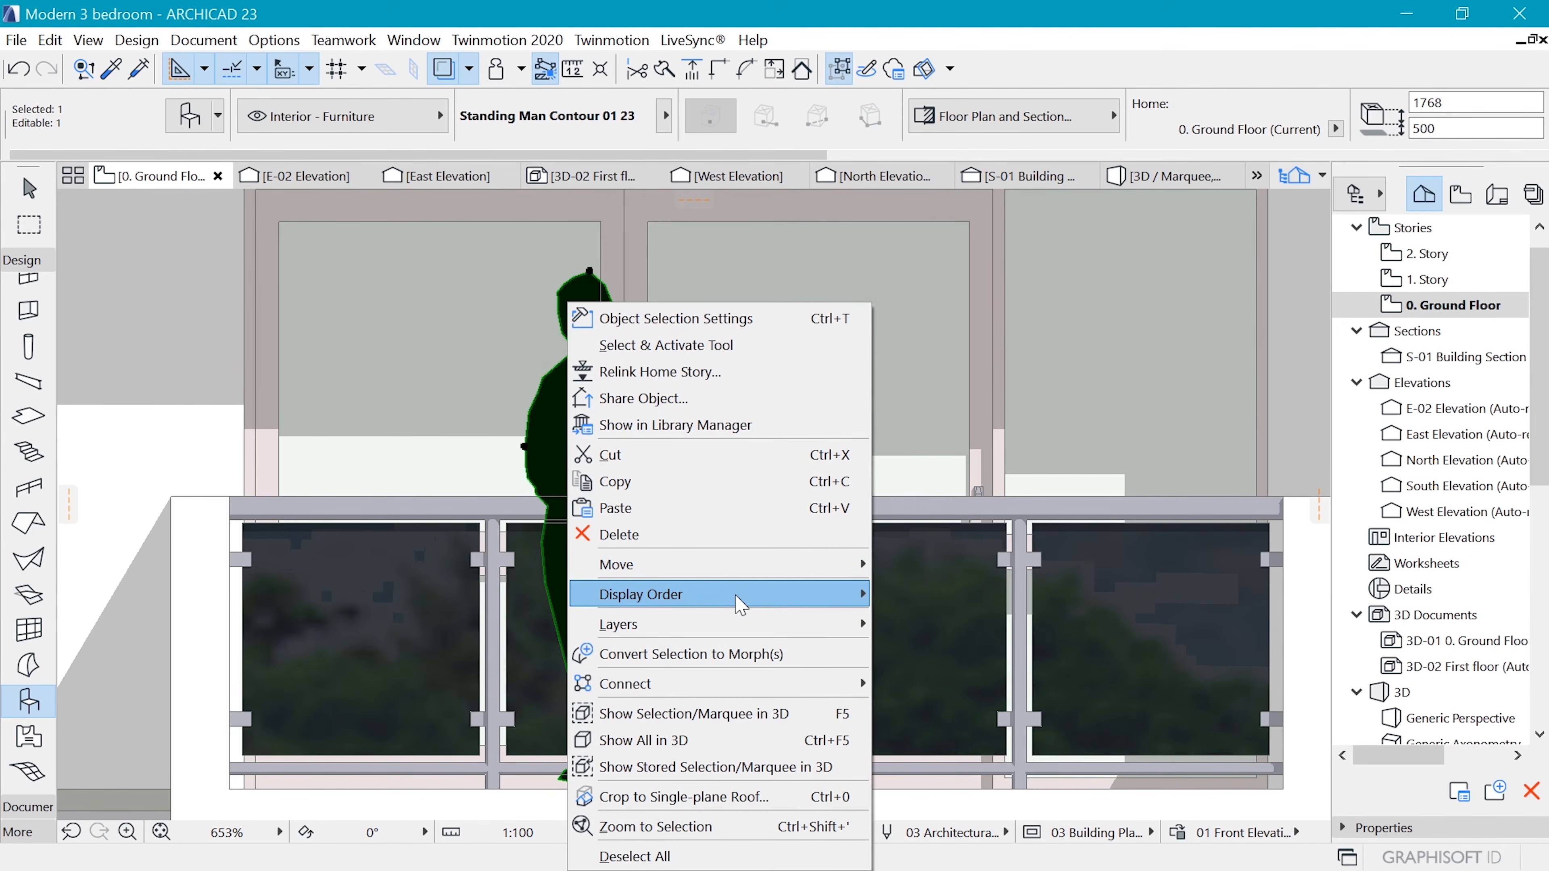
mouse_move(740, 604)
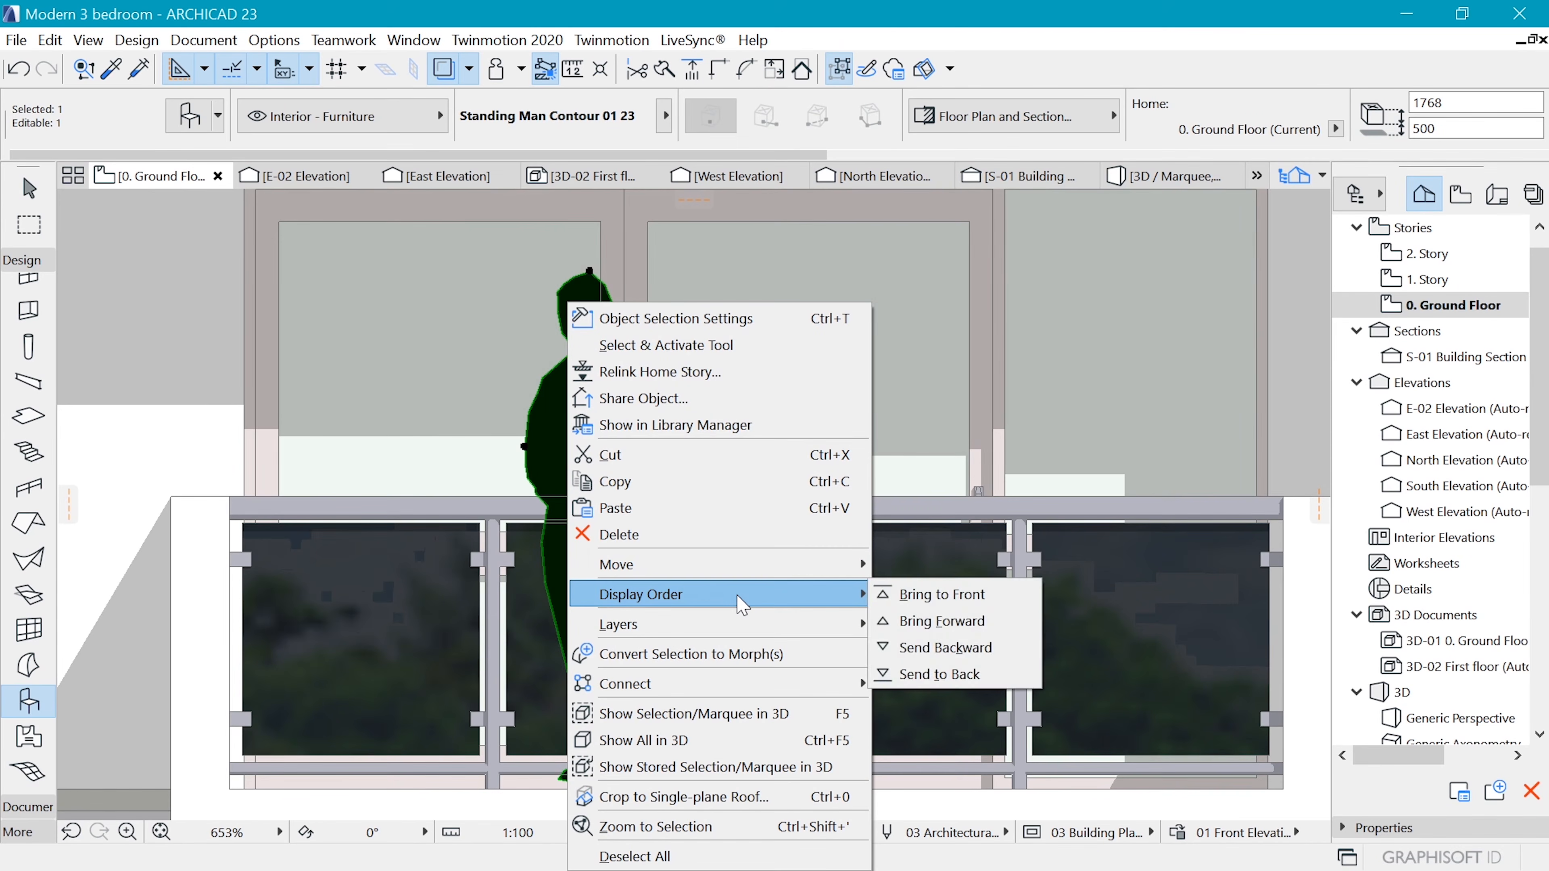
left_click(961, 654)
scroll(743, 510, "down", 3)
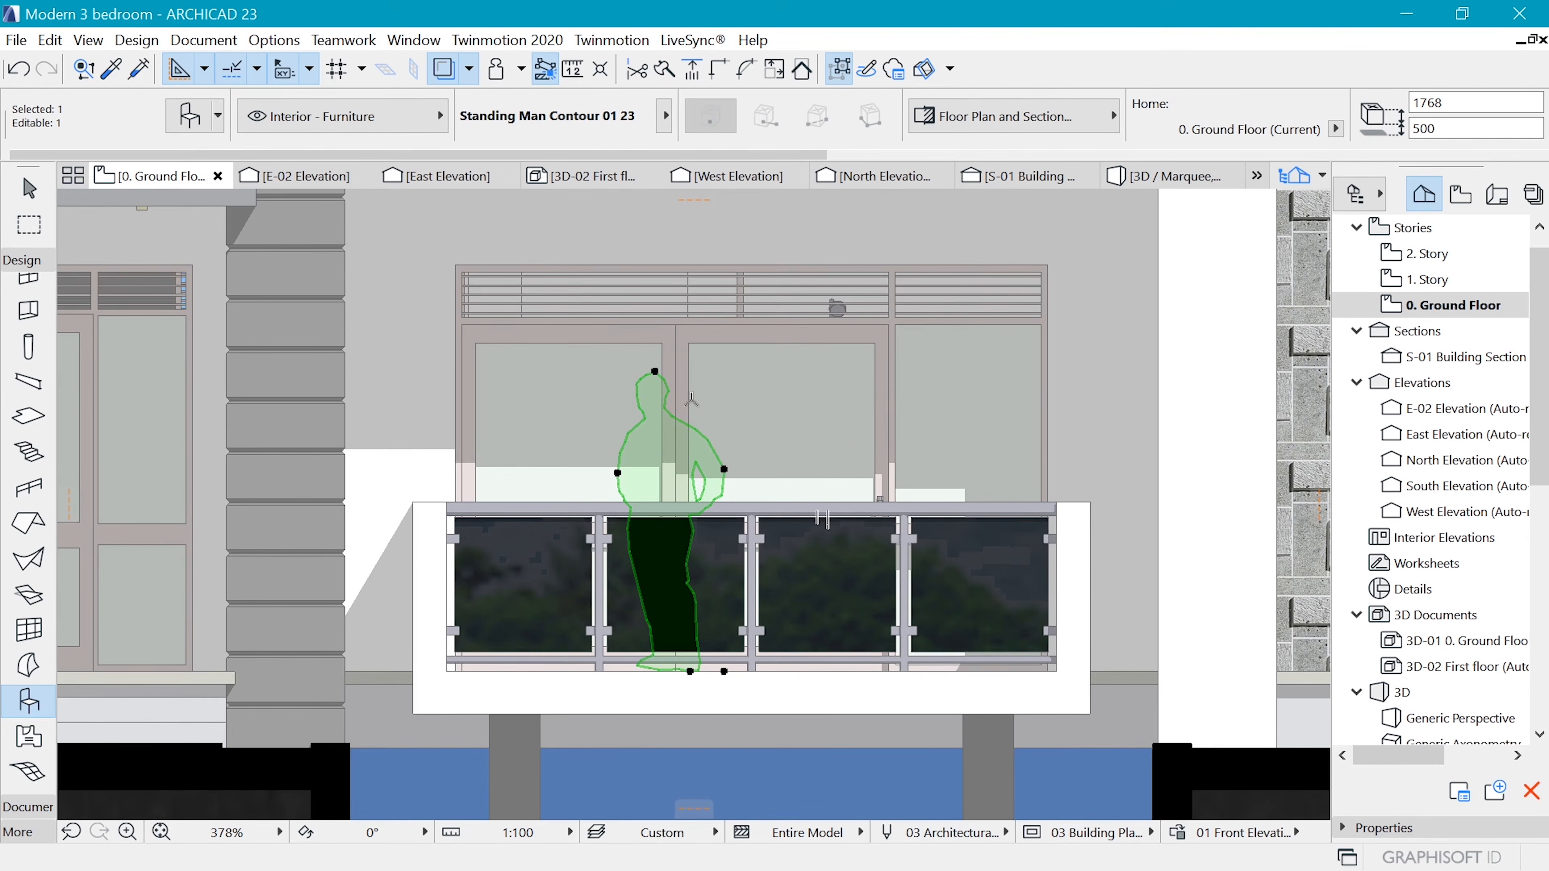
scroll(688, 403, "up", 2)
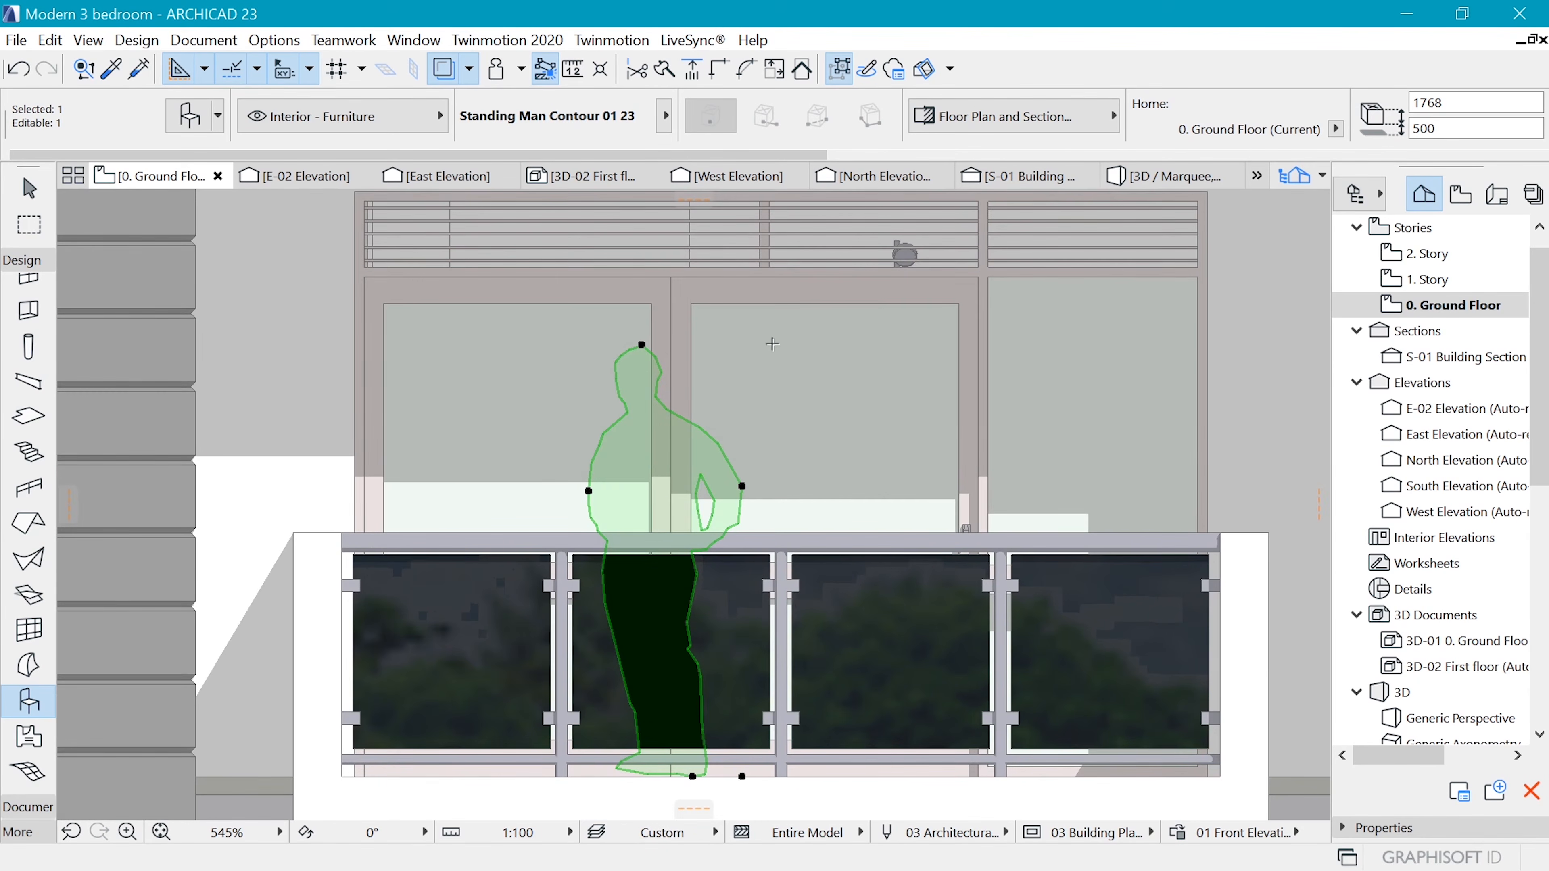
right_click(637, 441)
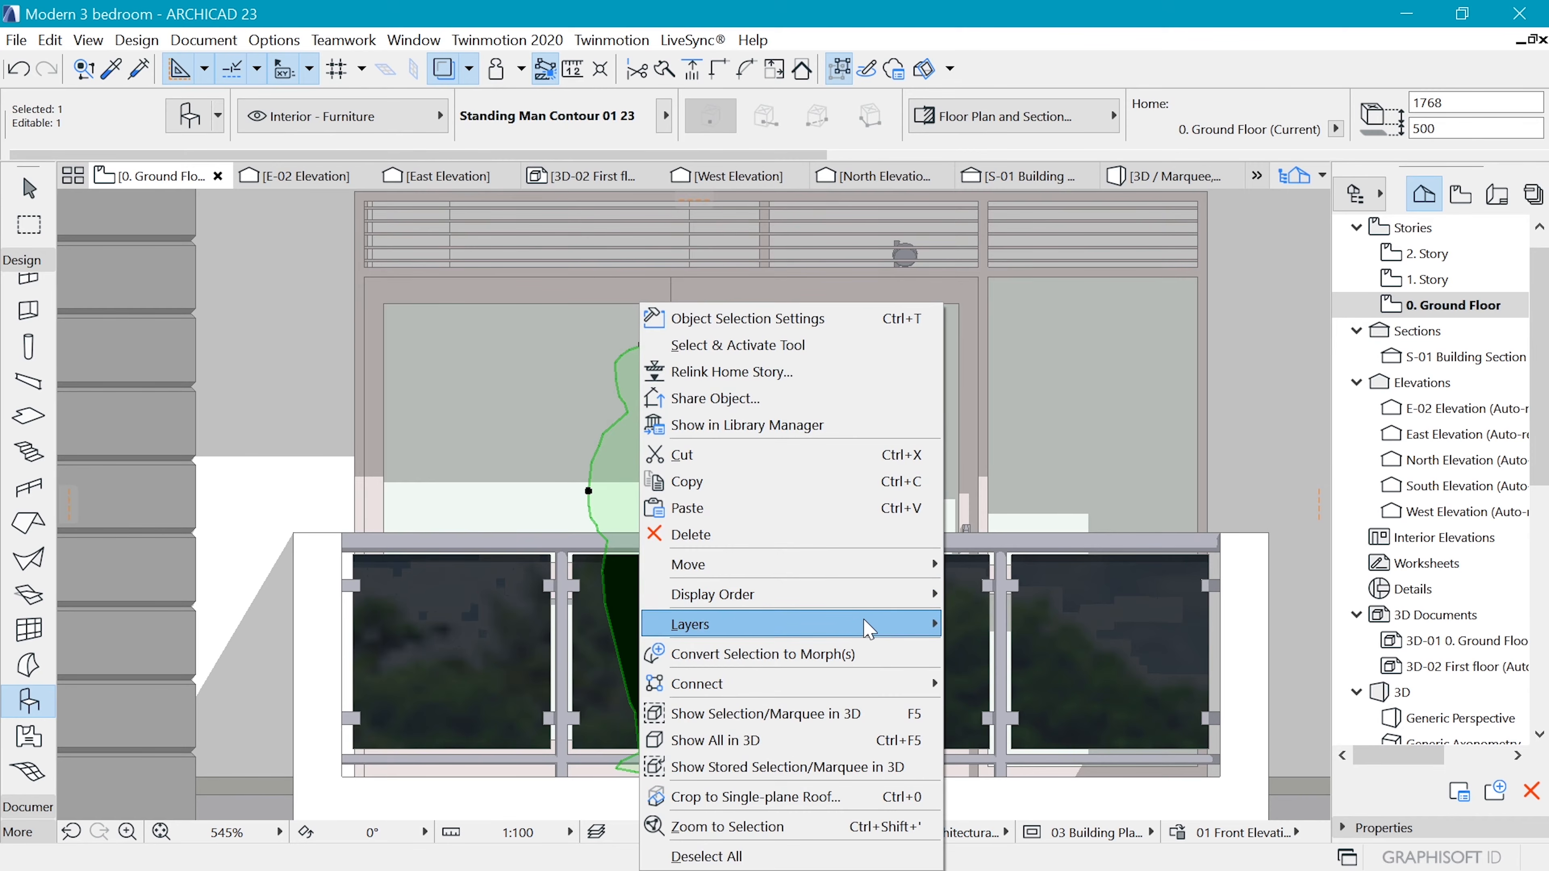
mouse_move(871, 597)
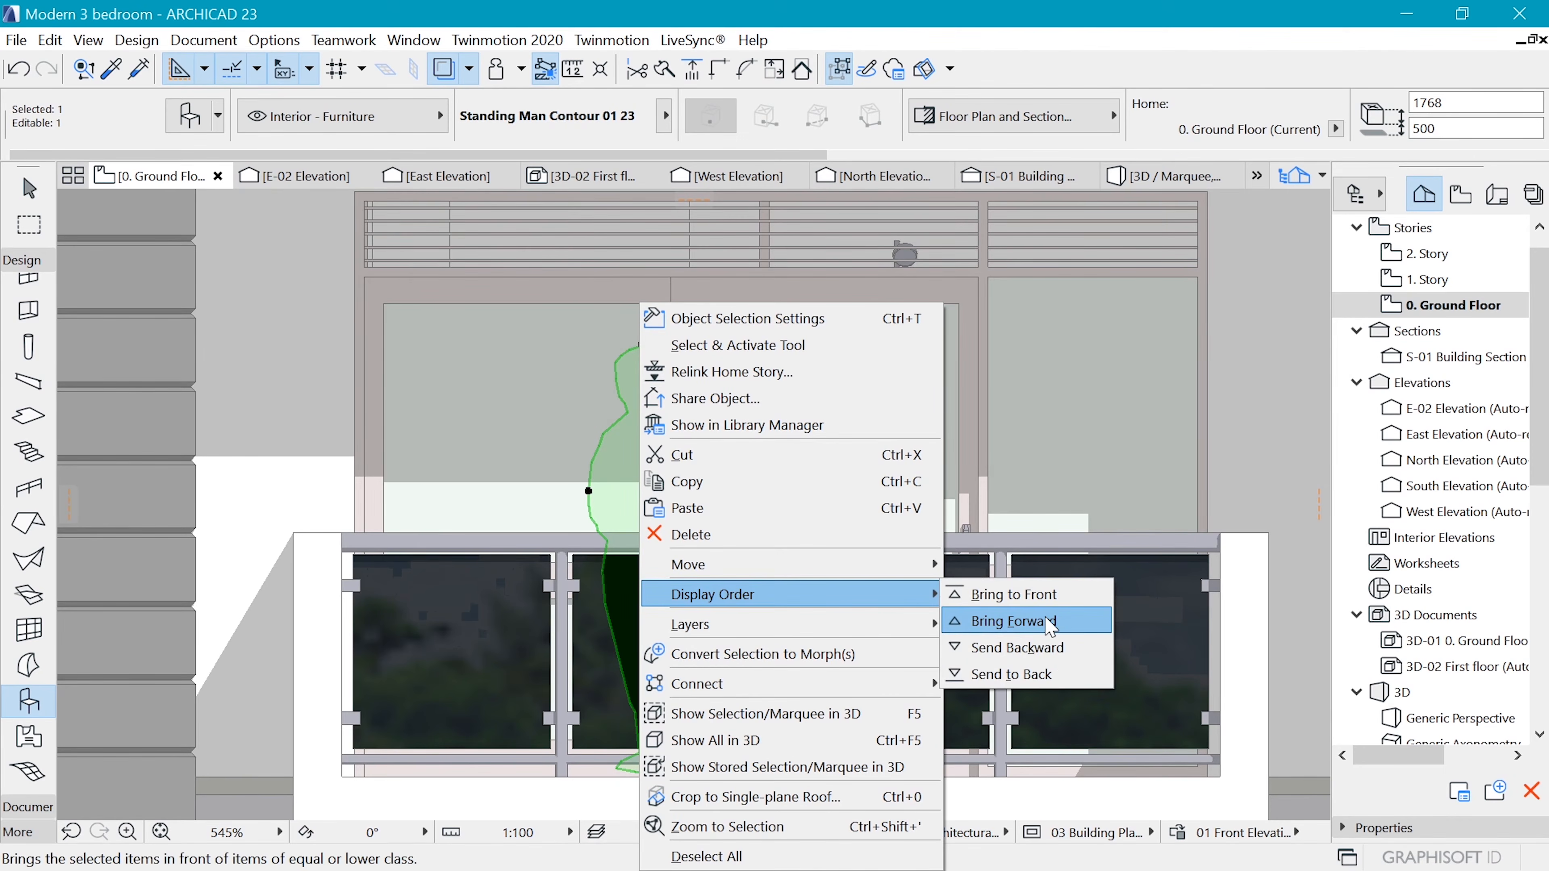
left_click(1045, 632)
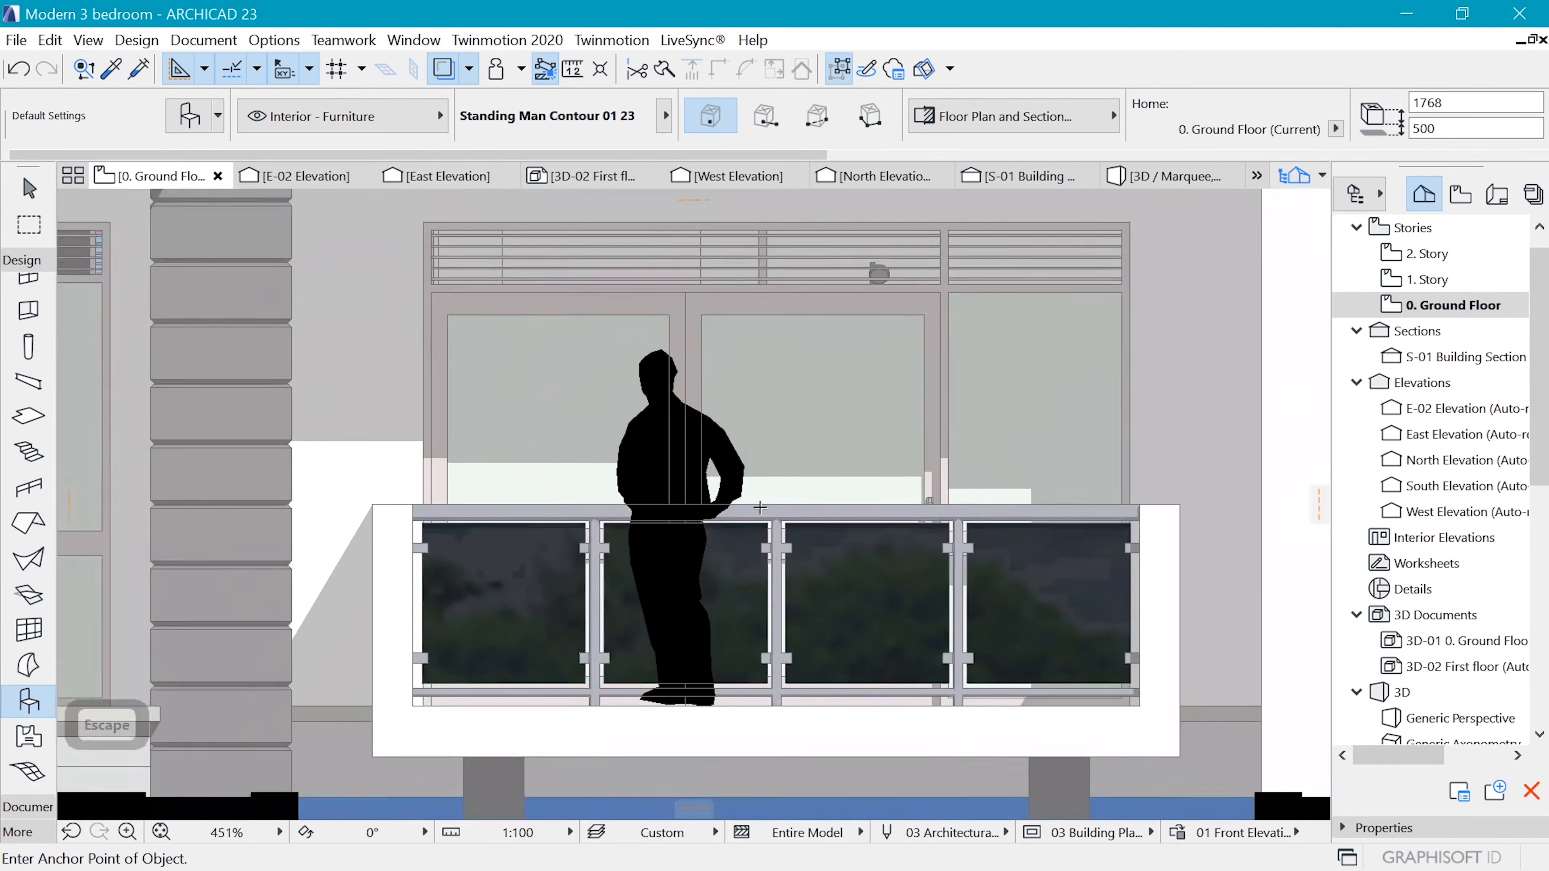
Send the three vertical window-frame lines crossing the standing man silhouette one level backward in the display order, and deselect them
scroll(678, 360, "up", 3)
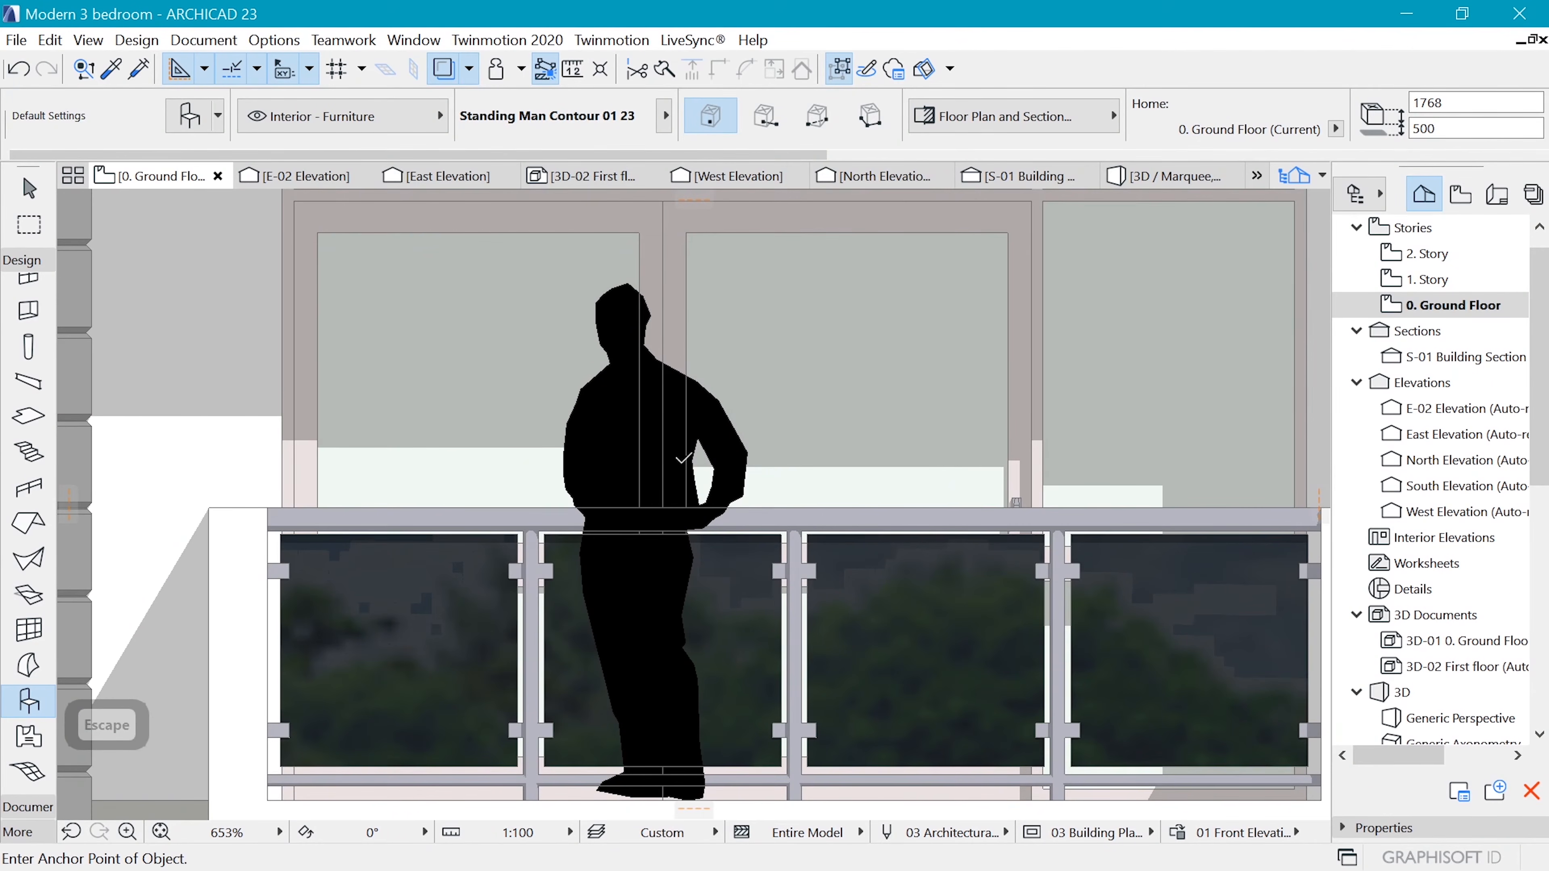
left_click(681, 454, "shift")
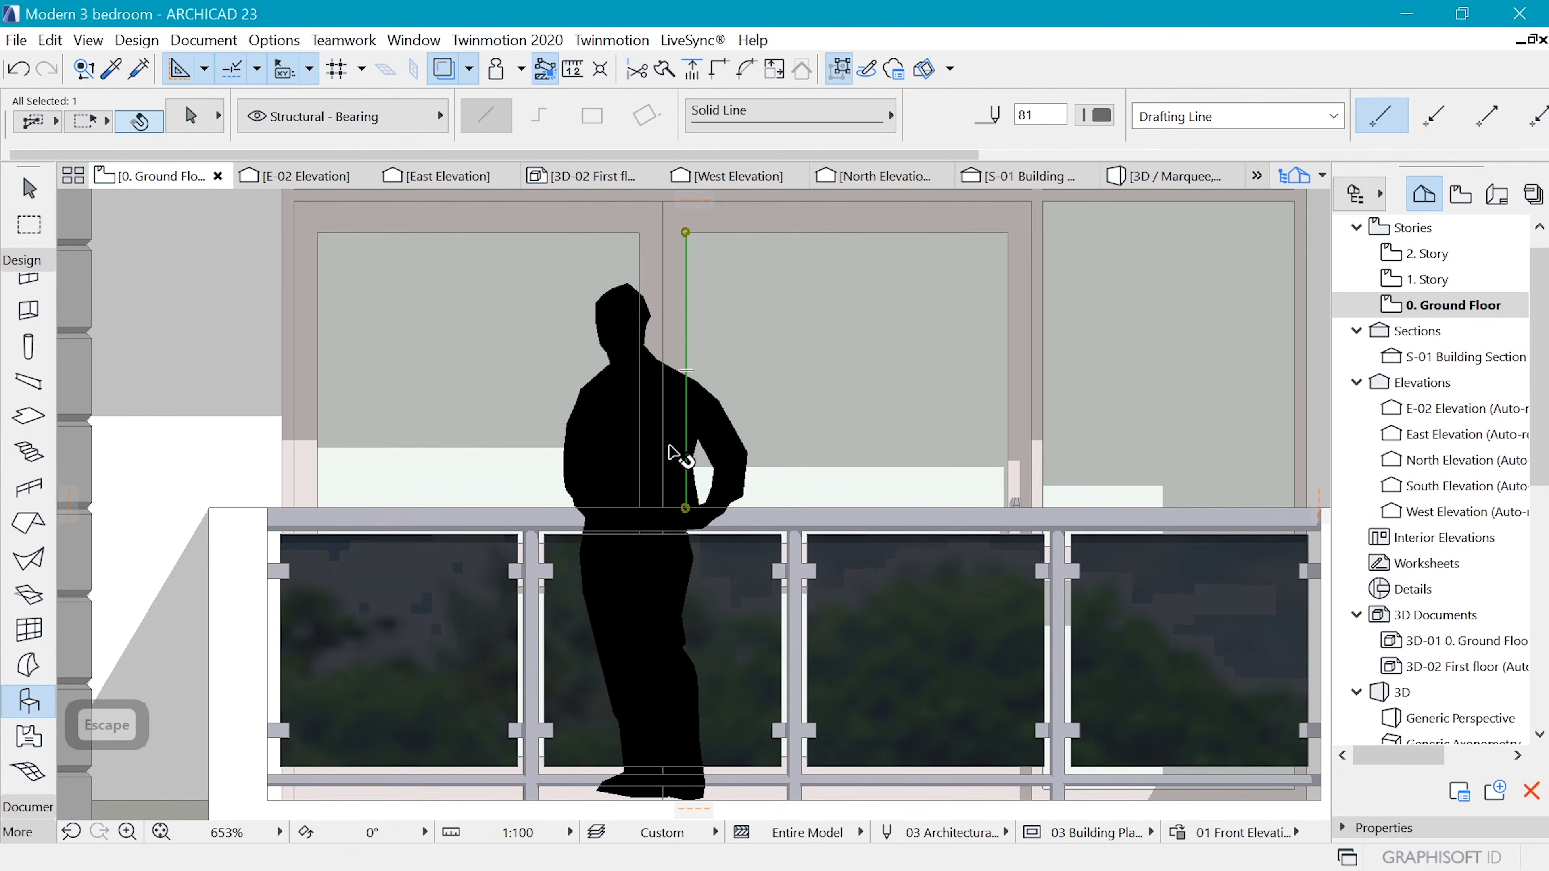
key("Escape")
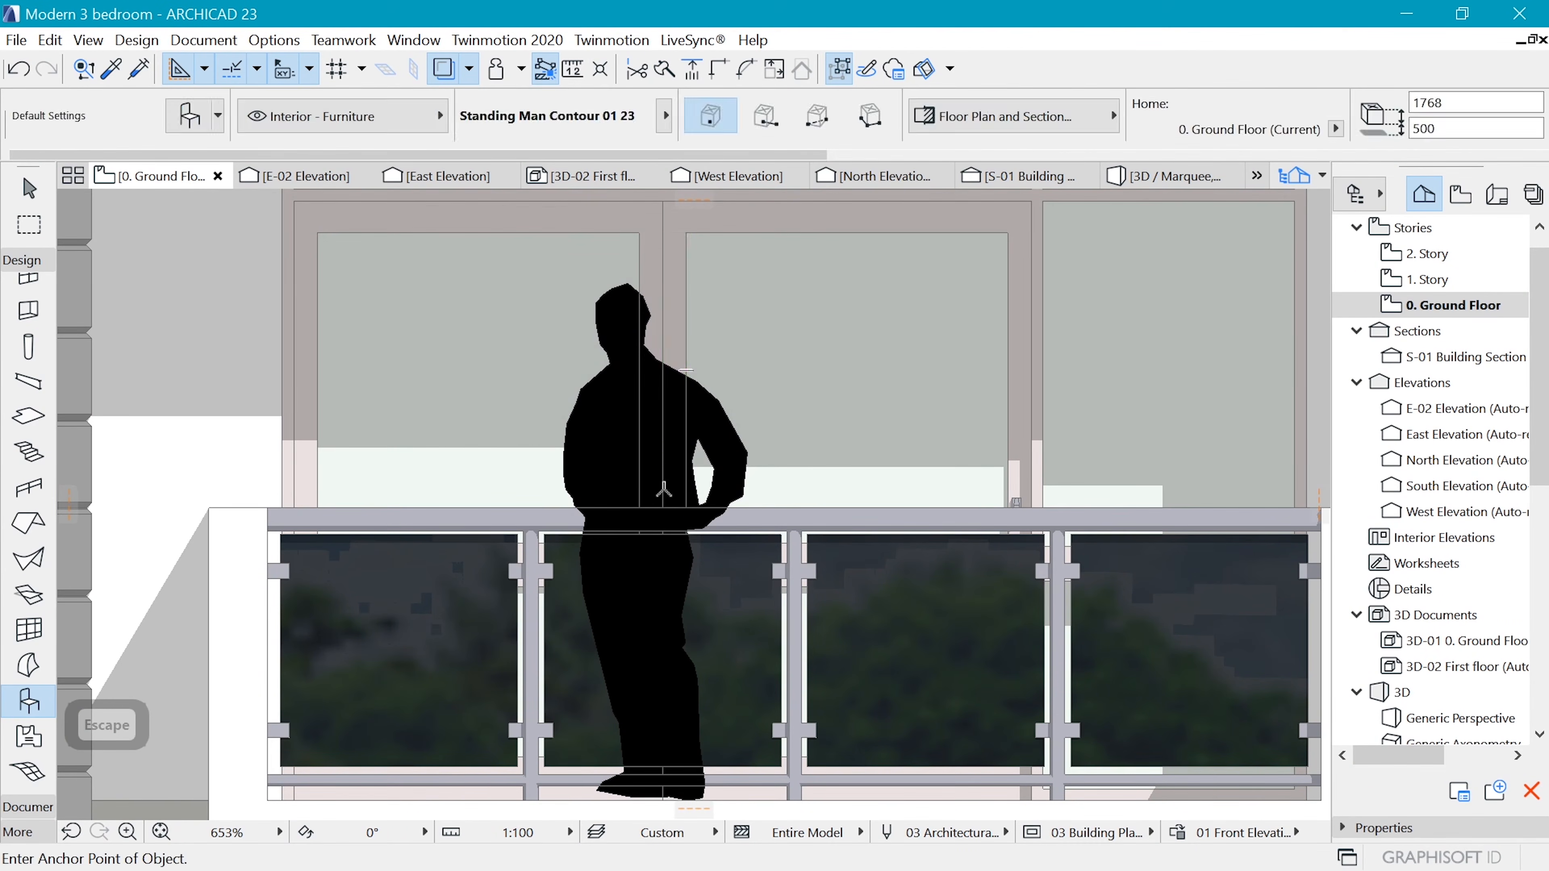
left_click(663, 491, "shift")
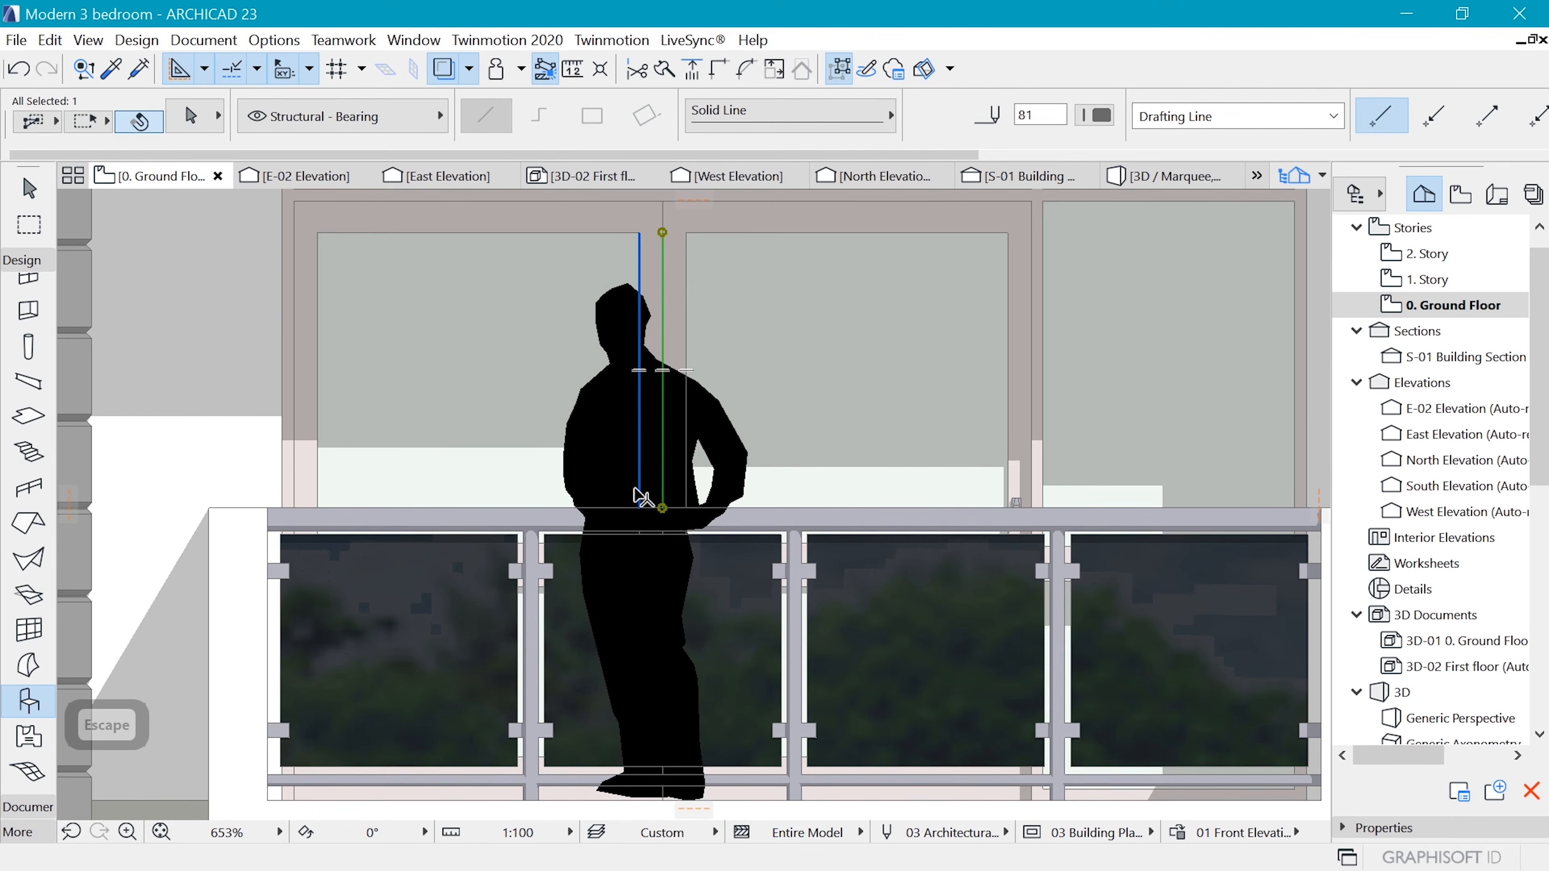
right_click(691, 498)
mouse_move(869, 298)
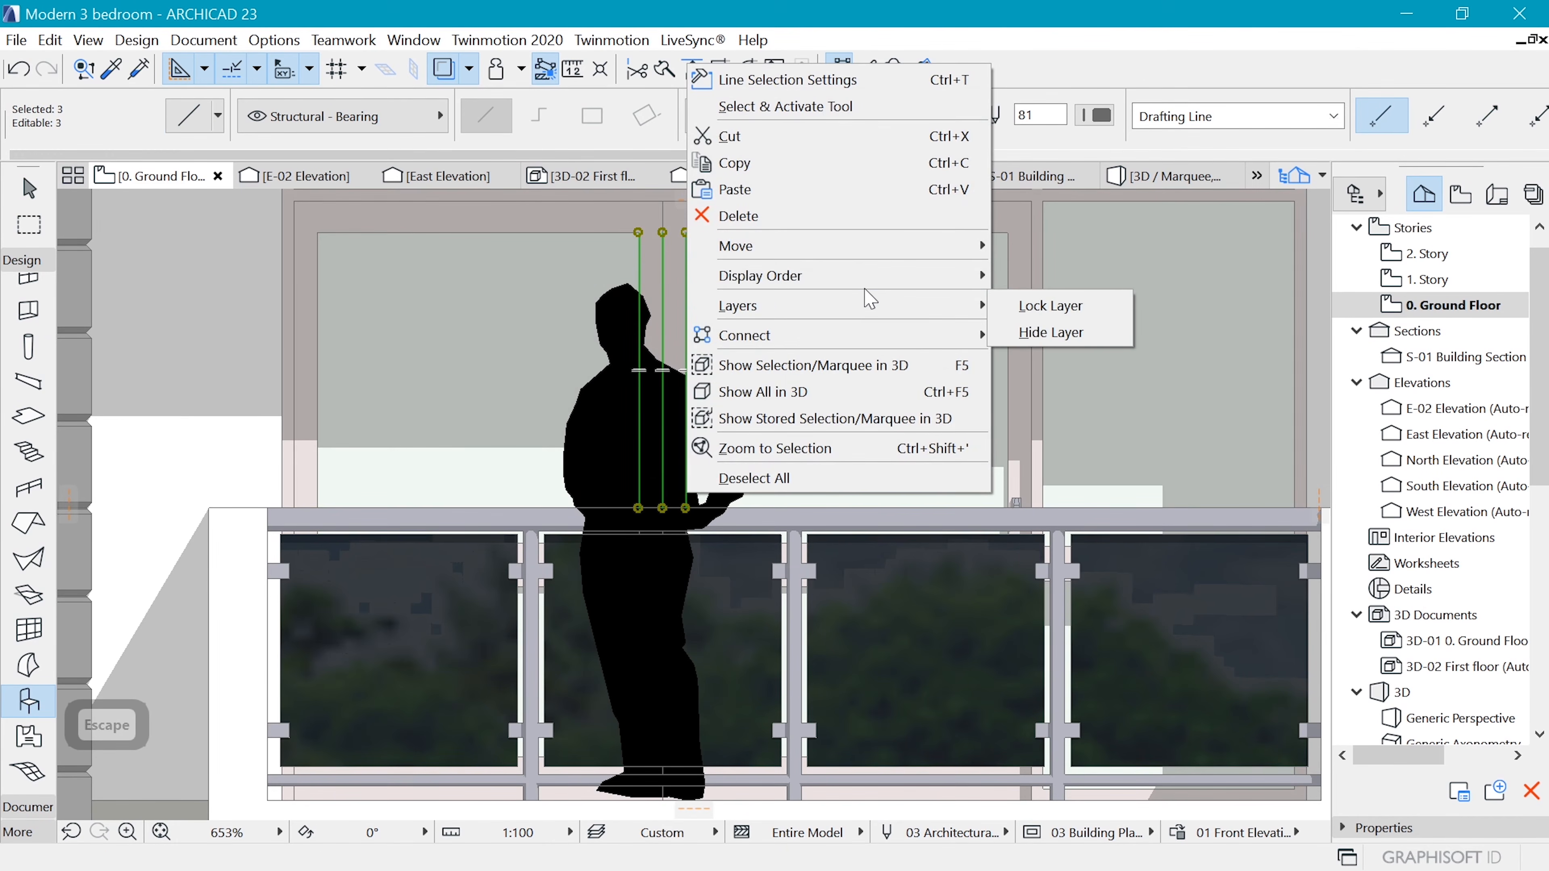
left_click(1073, 331)
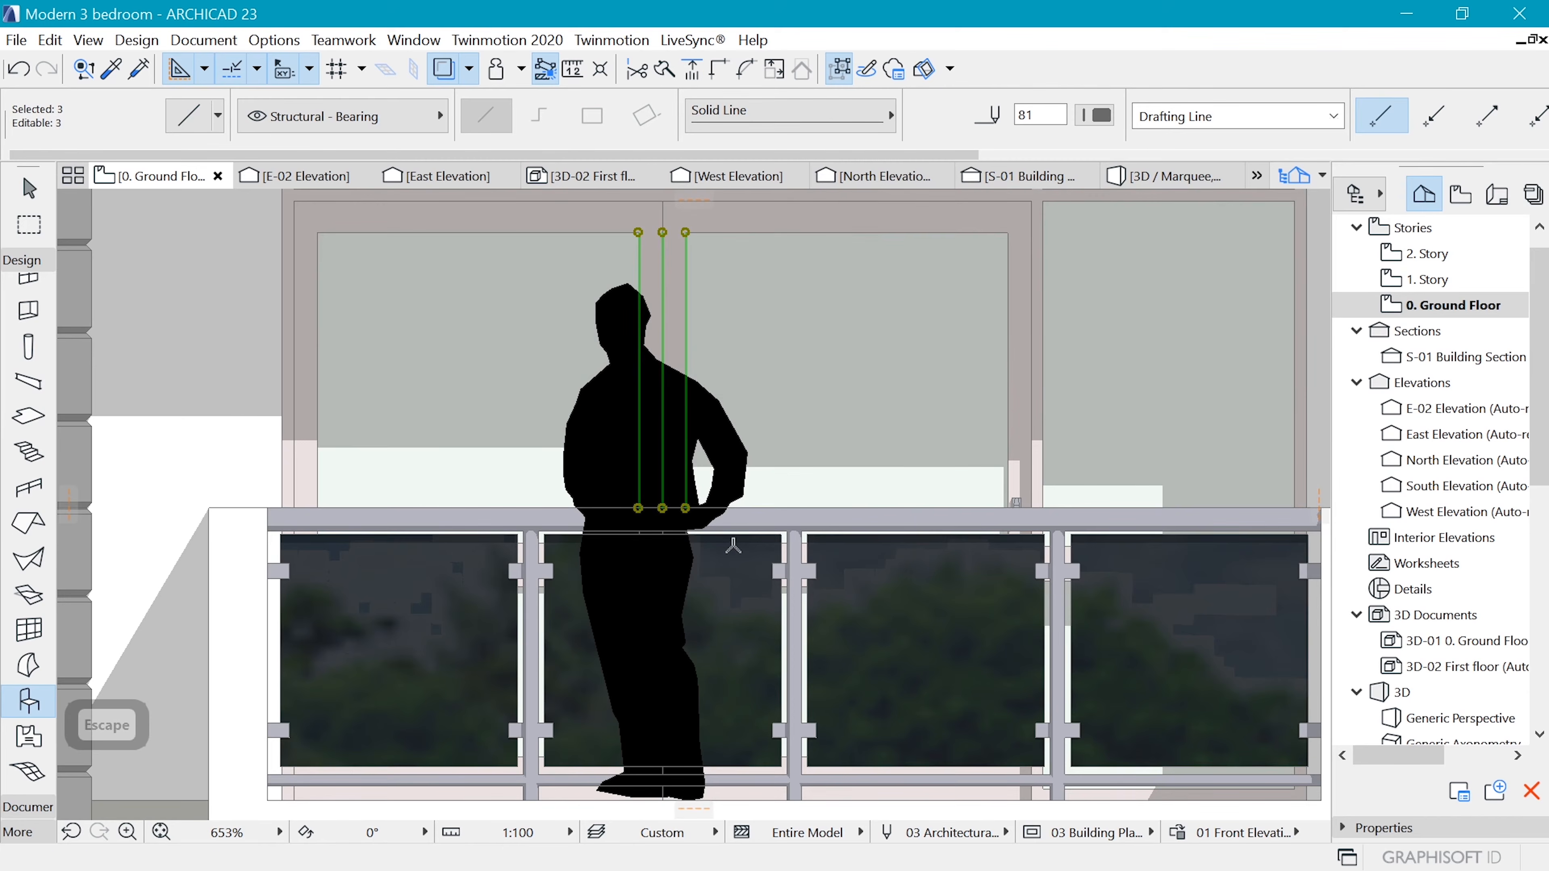
key("Escape")
scroll(731, 415, "down", 8)
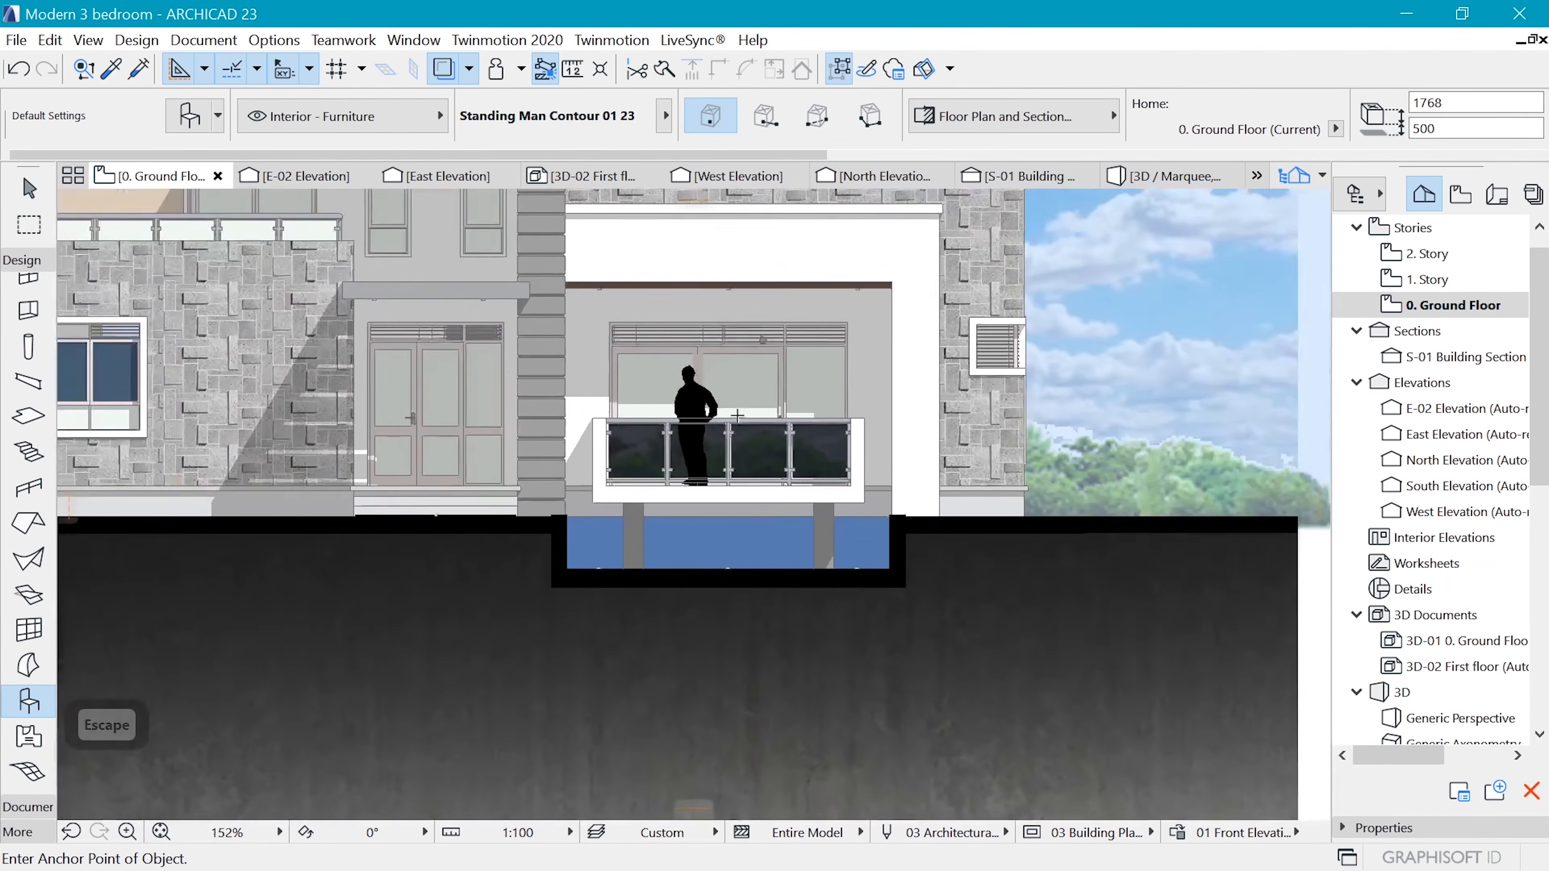
Bring the balcony railing's top rail, the glass panel in front of the man and the bottom rail one level forward, and deselect them
scroll(742, 411, "up", 7)
left_click(729, 381)
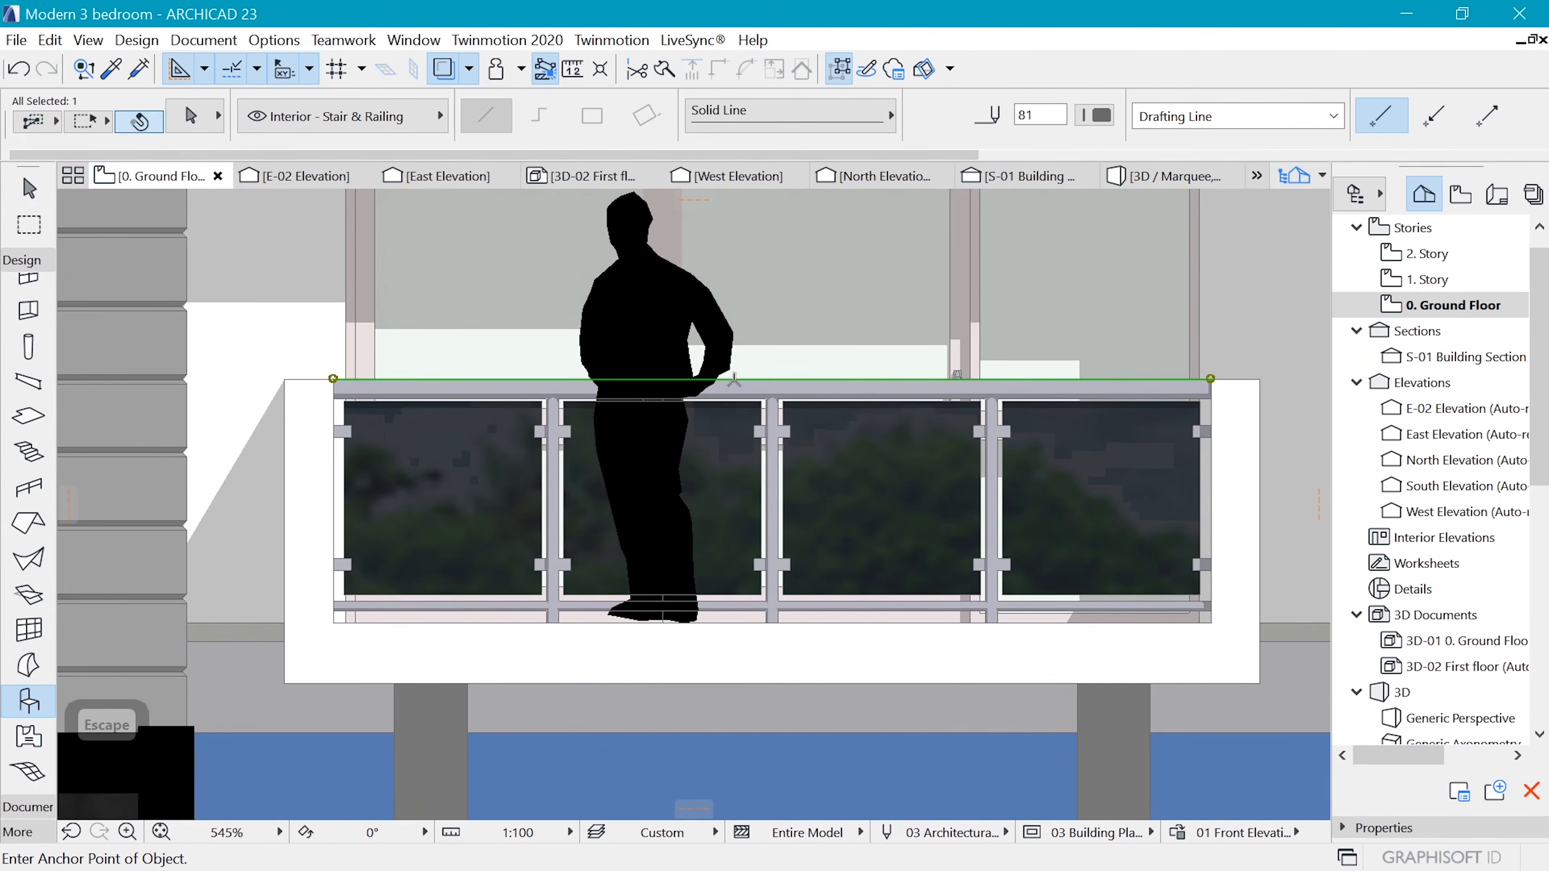
scroll(729, 389, "up", 2)
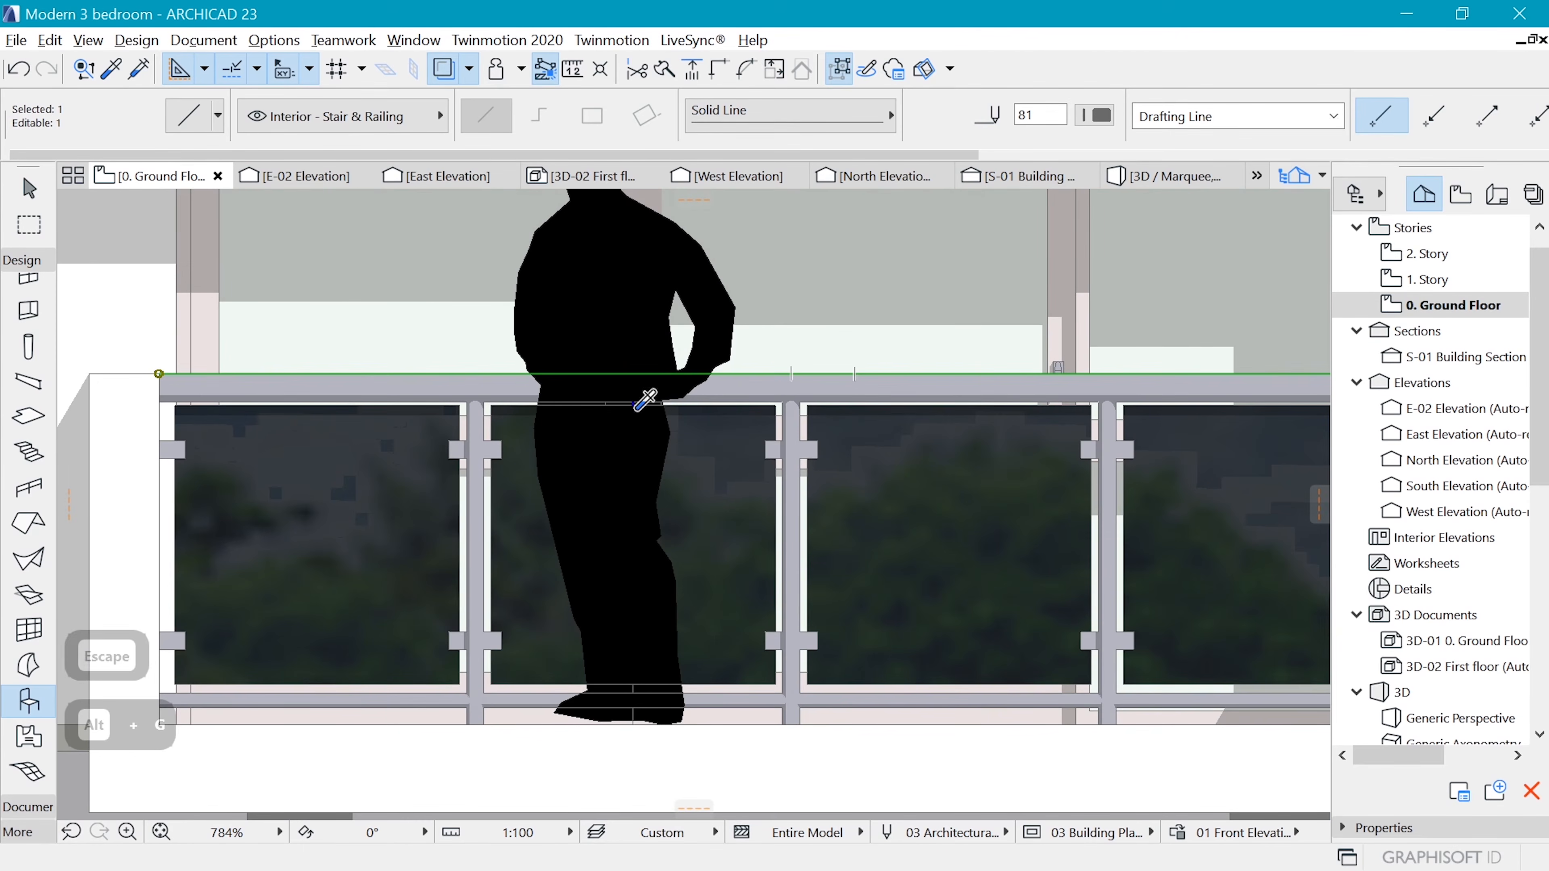
key("alt+g")
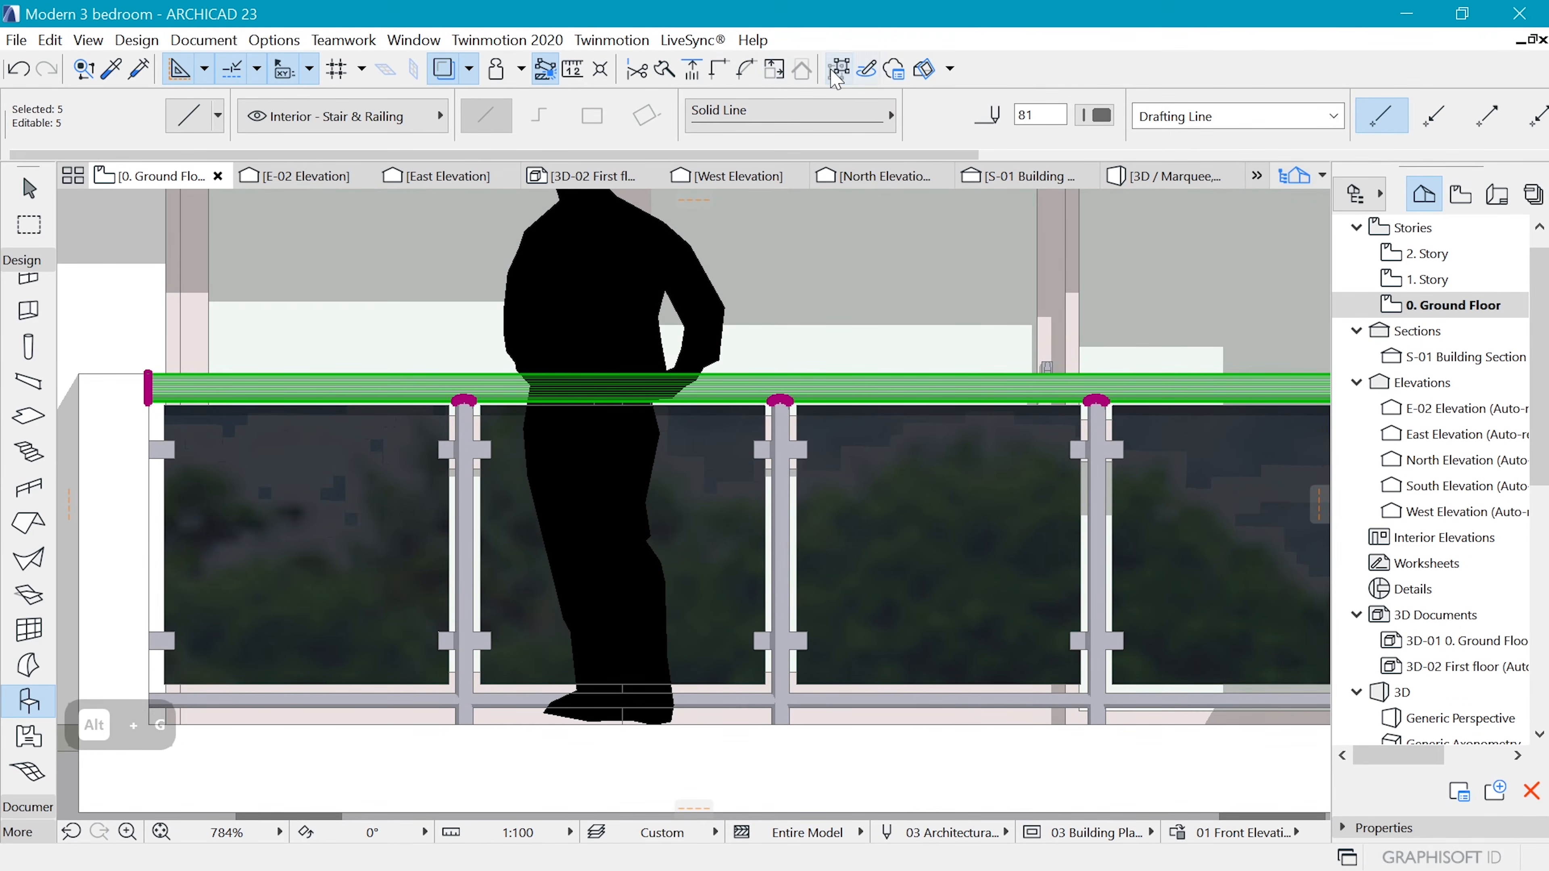
left_click(681, 553)
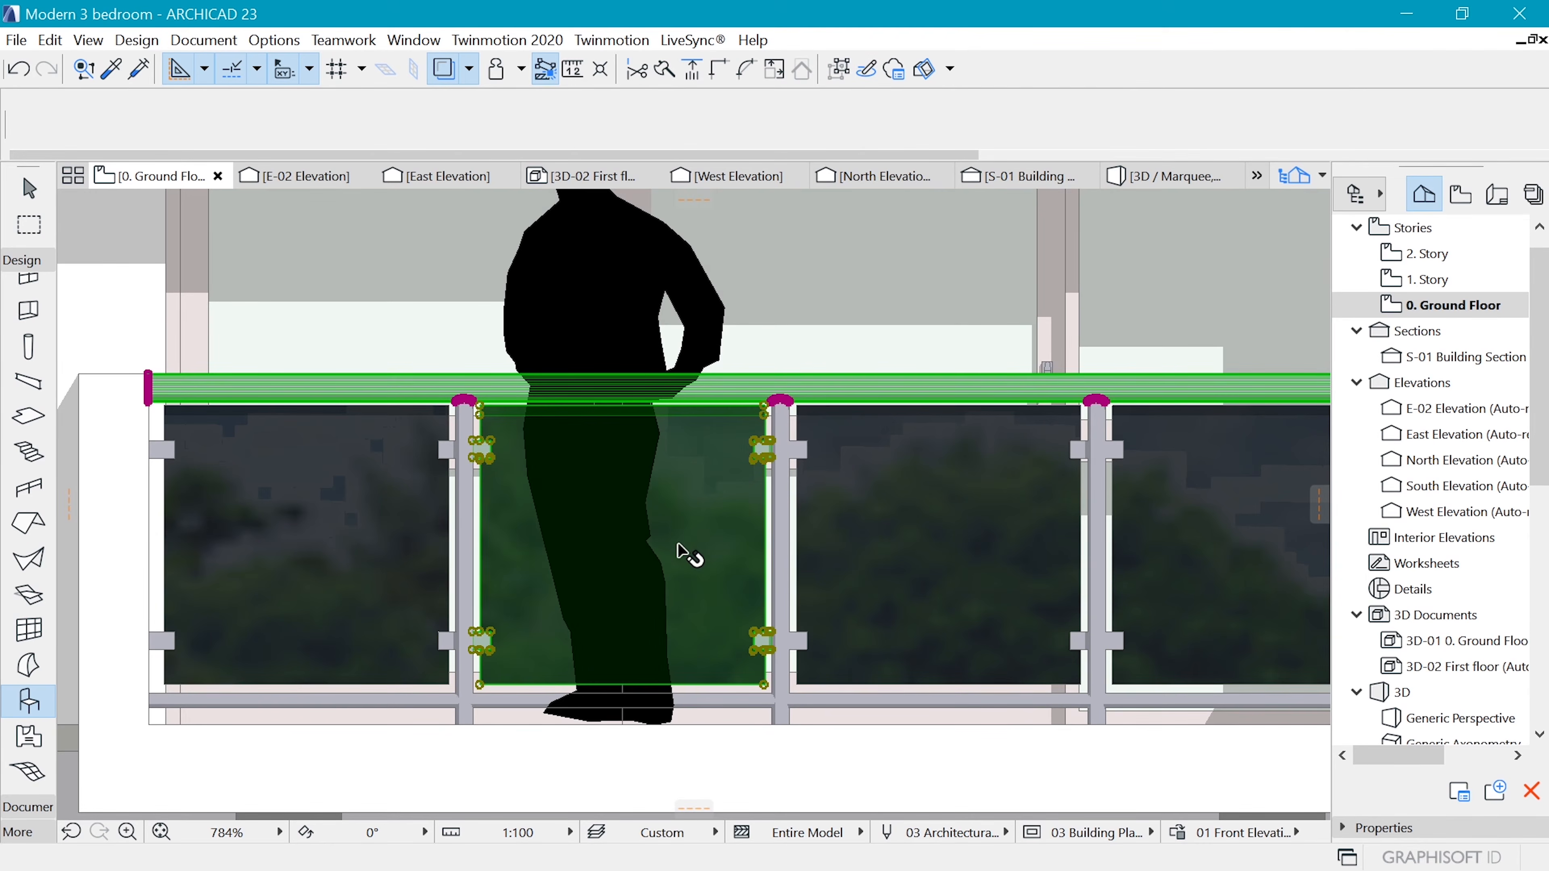
left_click(695, 709, "shift")
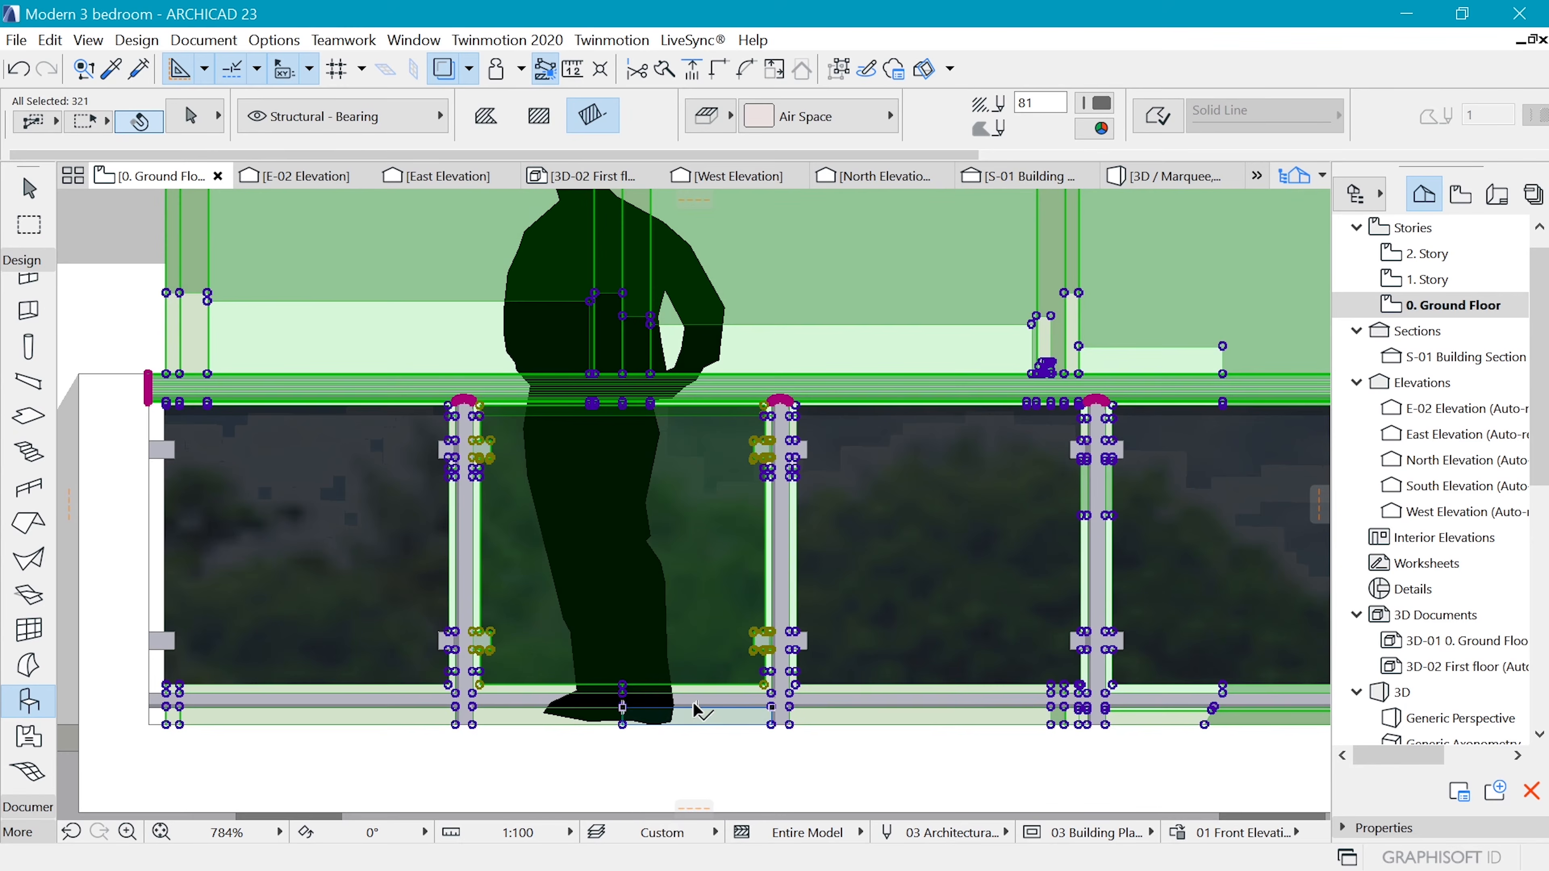
left_click(696, 708, "shift")
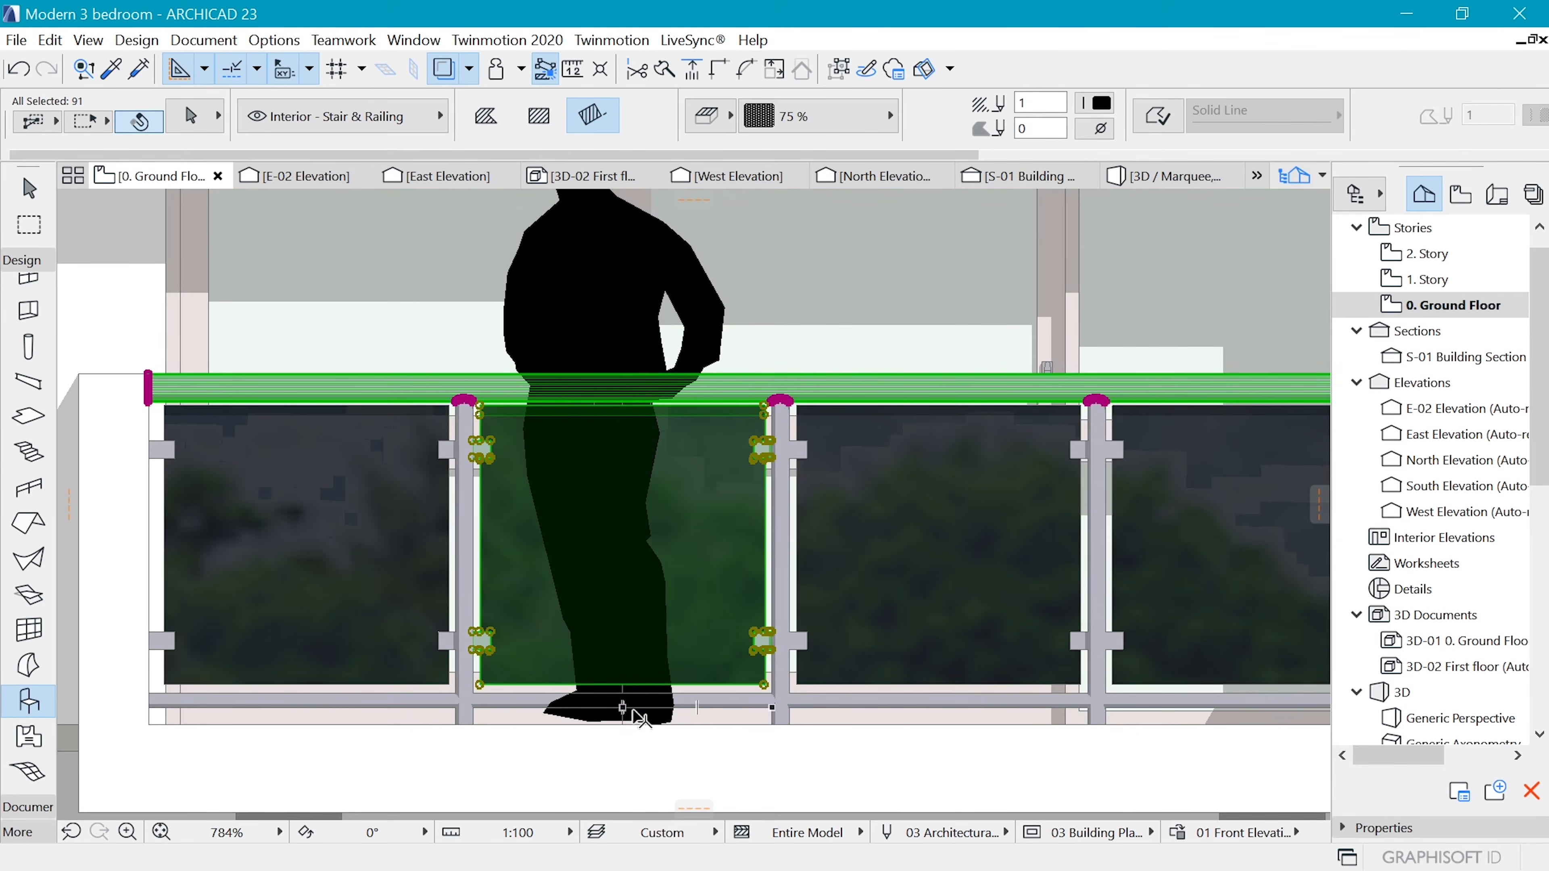
left_click(707, 707, "shift")
right_click(708, 707)
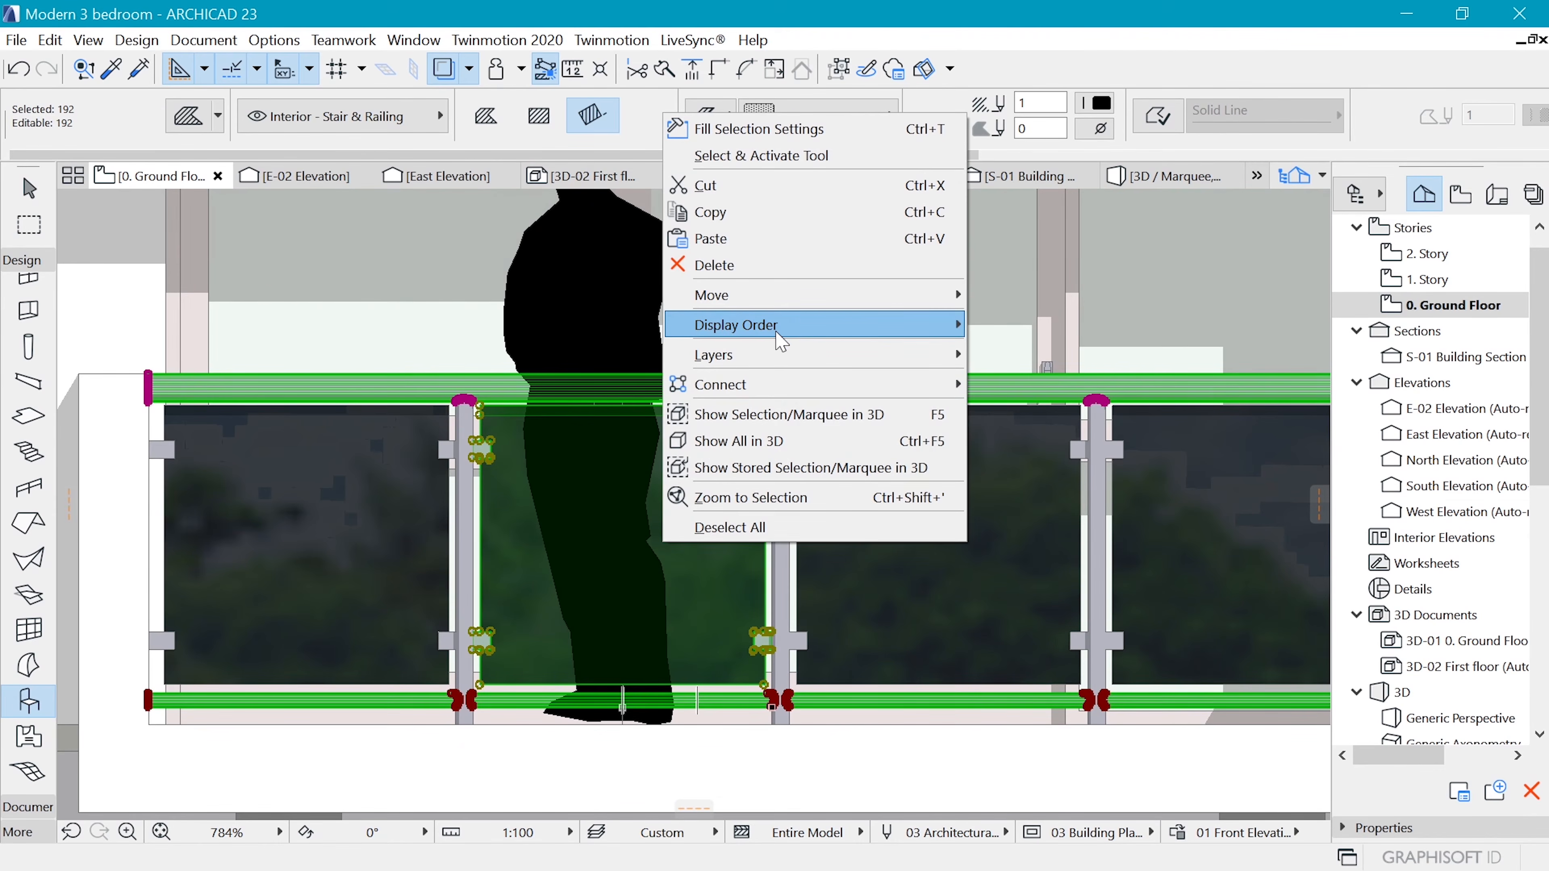
mouse_move(806, 328)
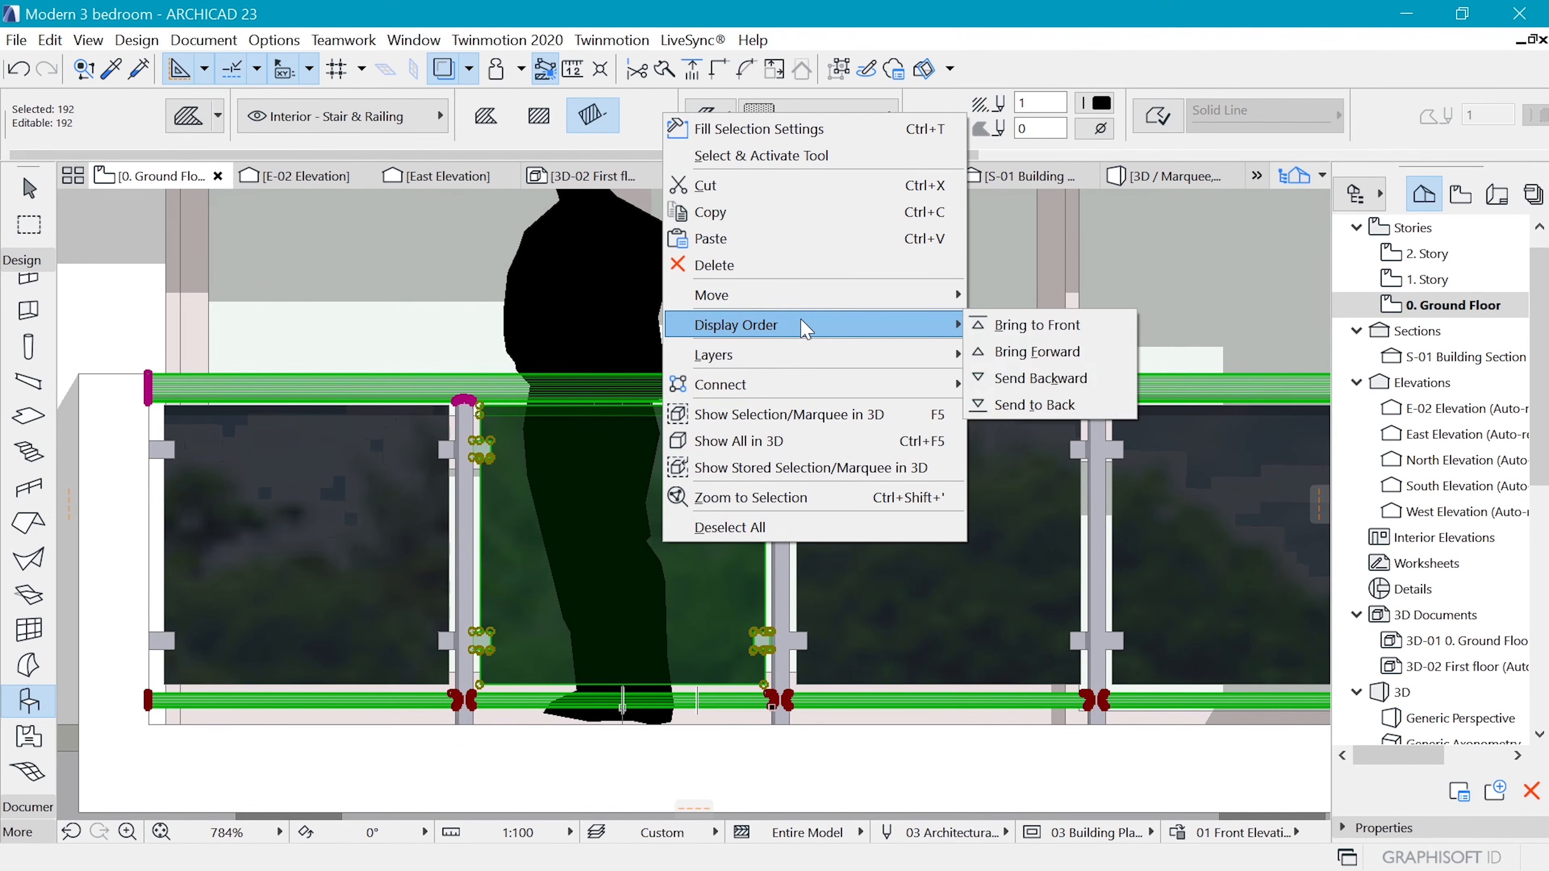
left_click(1031, 356)
key("Escape")
scroll(694, 467, "down", 5)
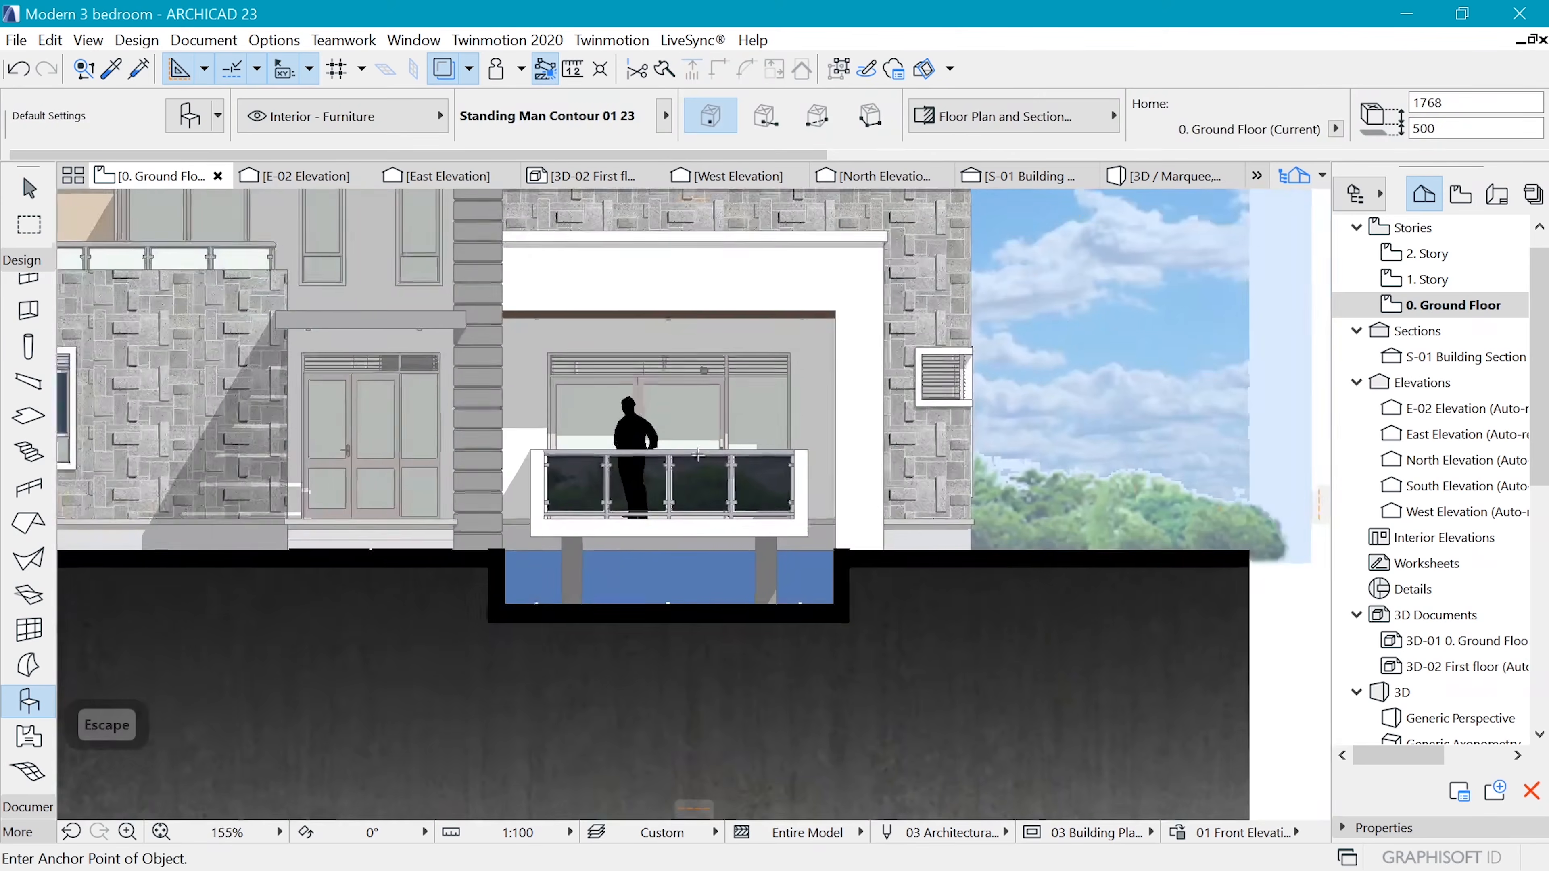
scroll(694, 466, "up", 2)
scroll(792, 506, "down", 3)
scroll(885, 540, "up", 2)
scroll(885, 541, "down", 4)
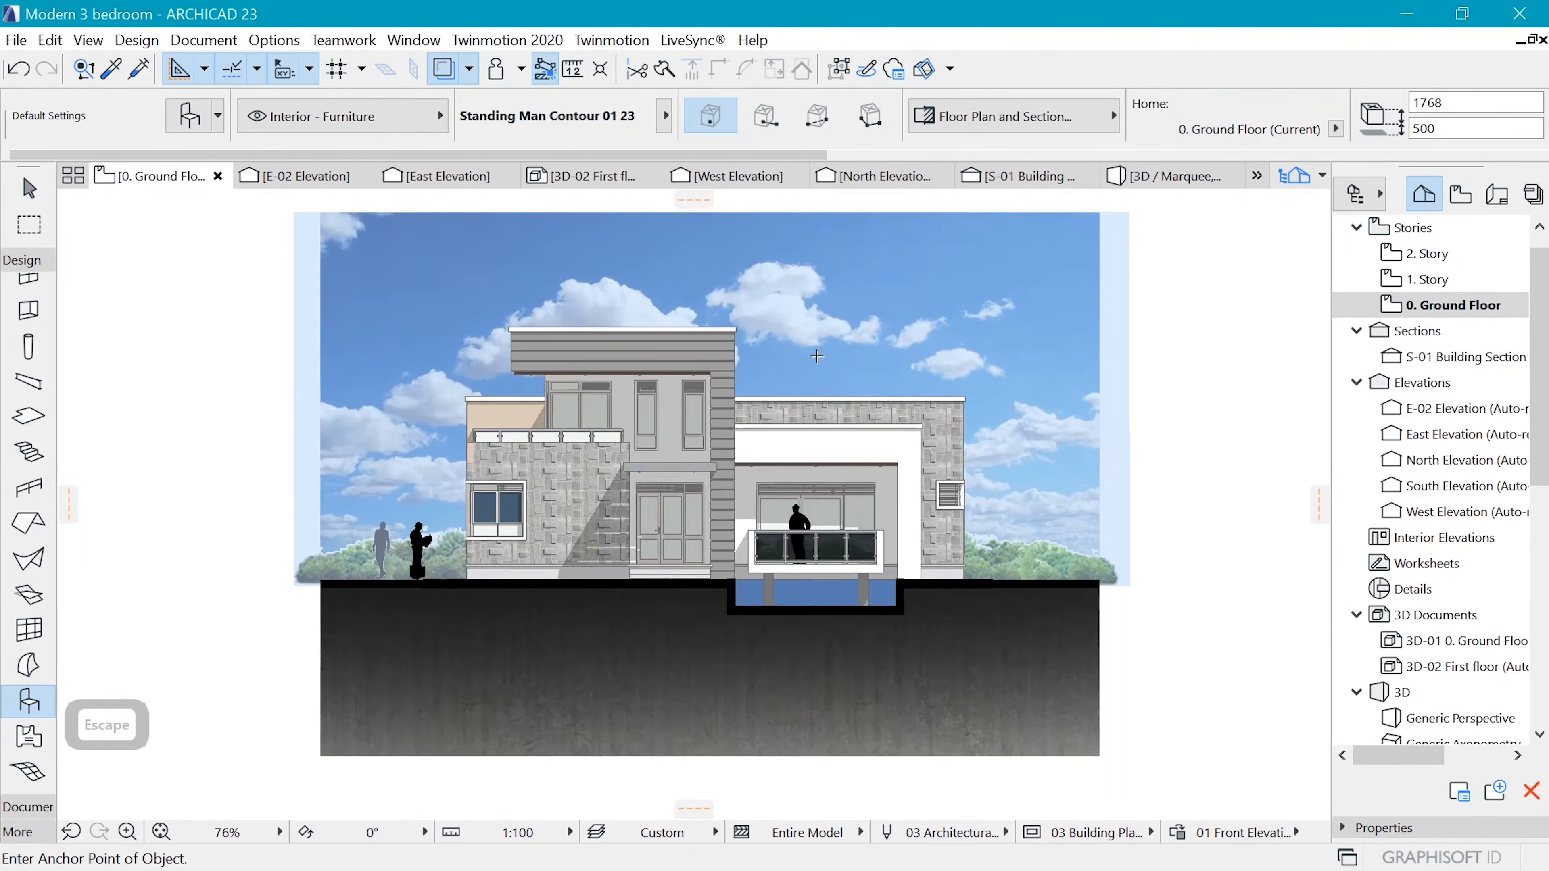
scroll(720, 419, "up", 1)
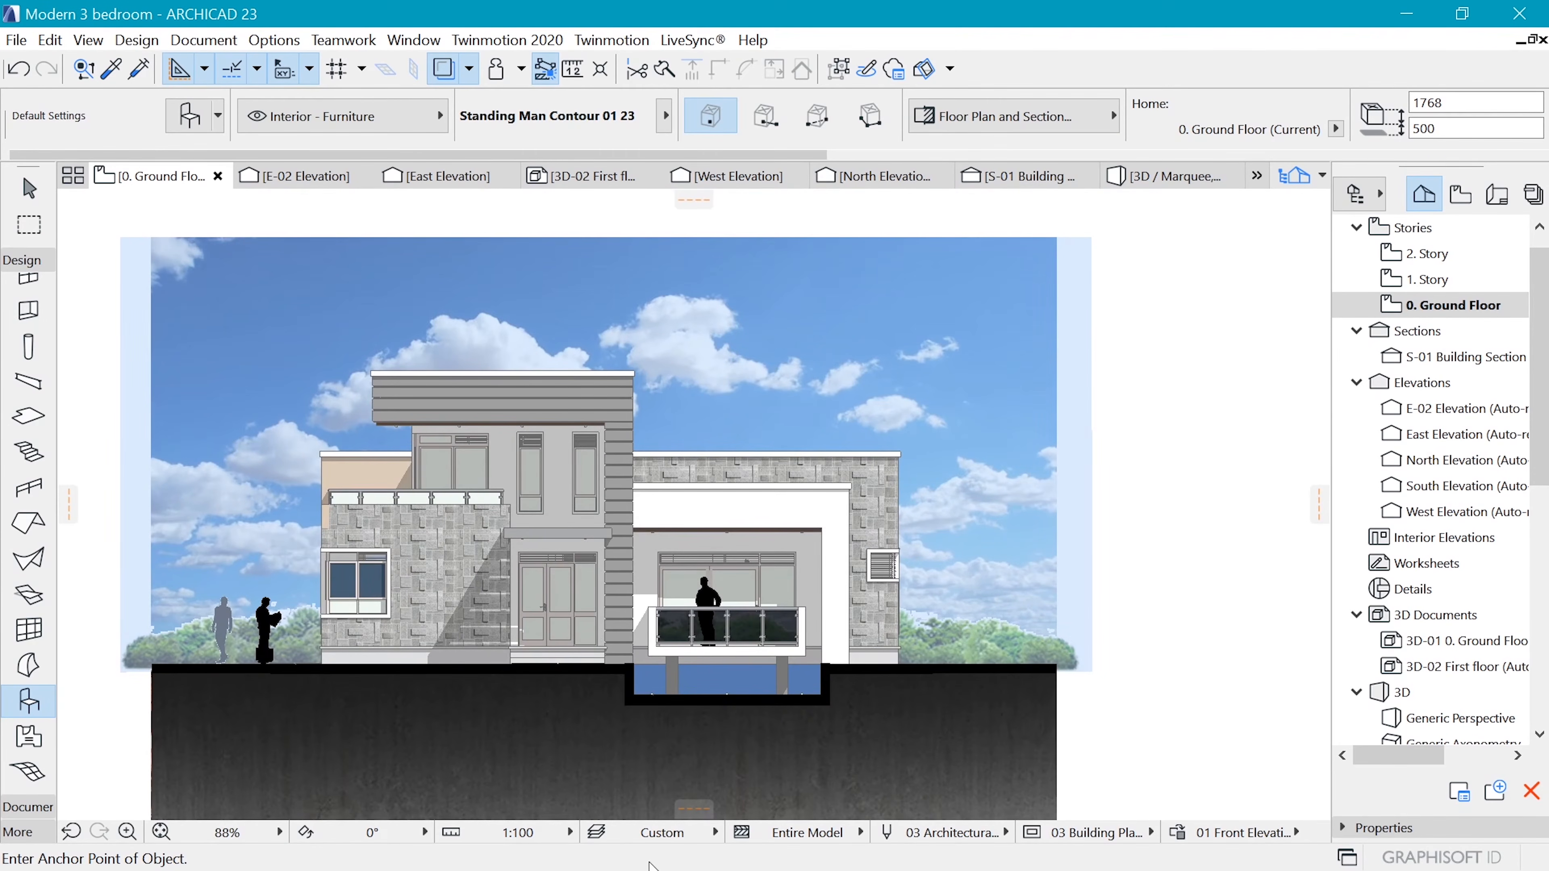
Insert the flying birds picture from File Explorer over the elevation and make it transparent
key("super")
left_click(635, 853)
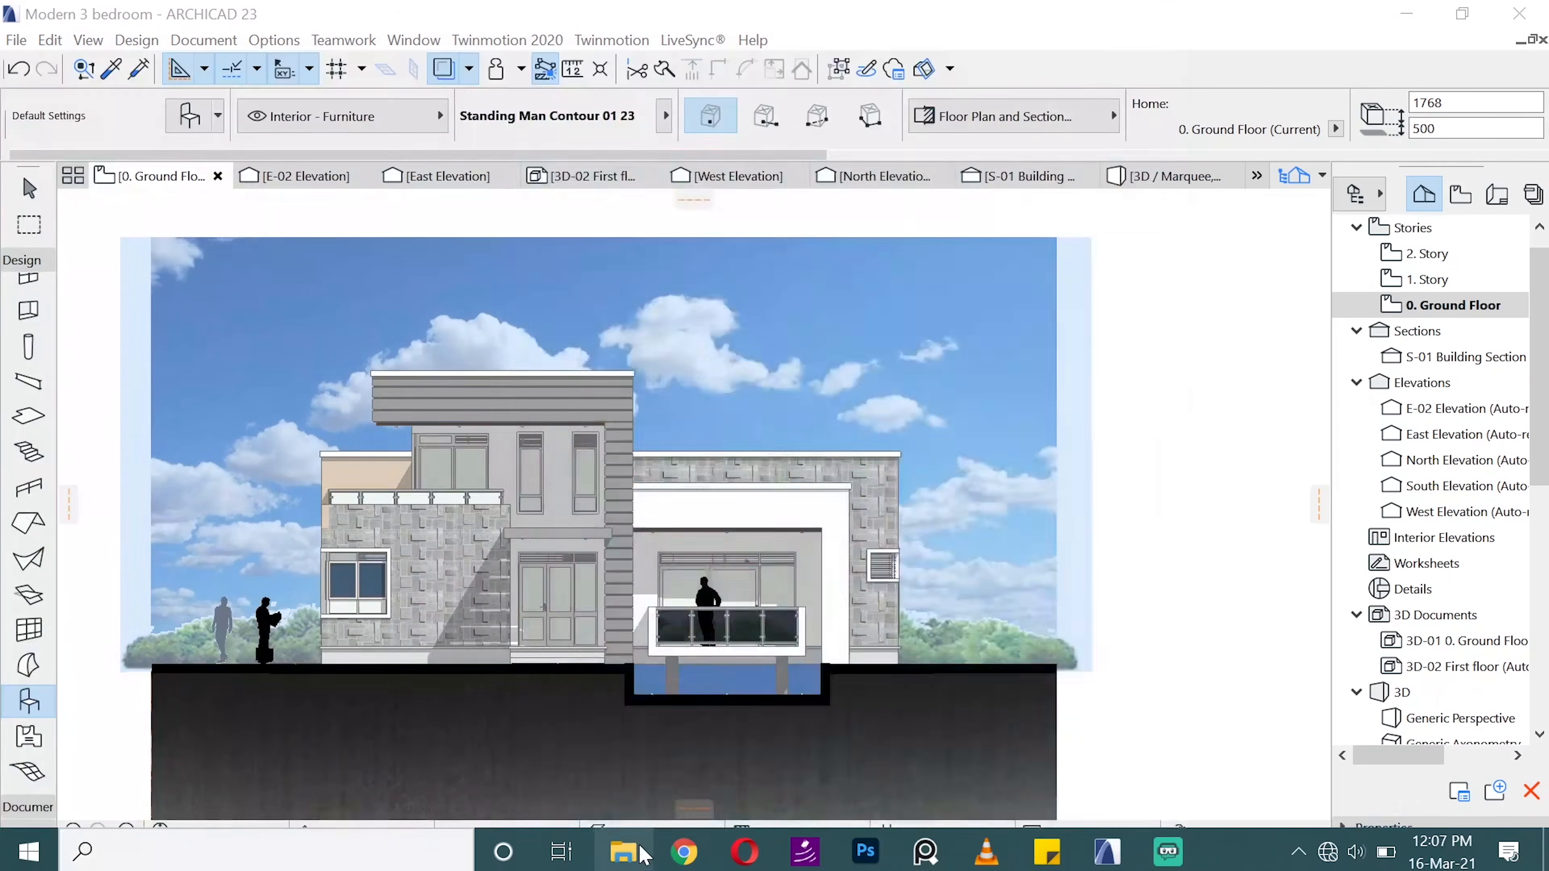
left_click_drag(1244, 610, 449, 324)
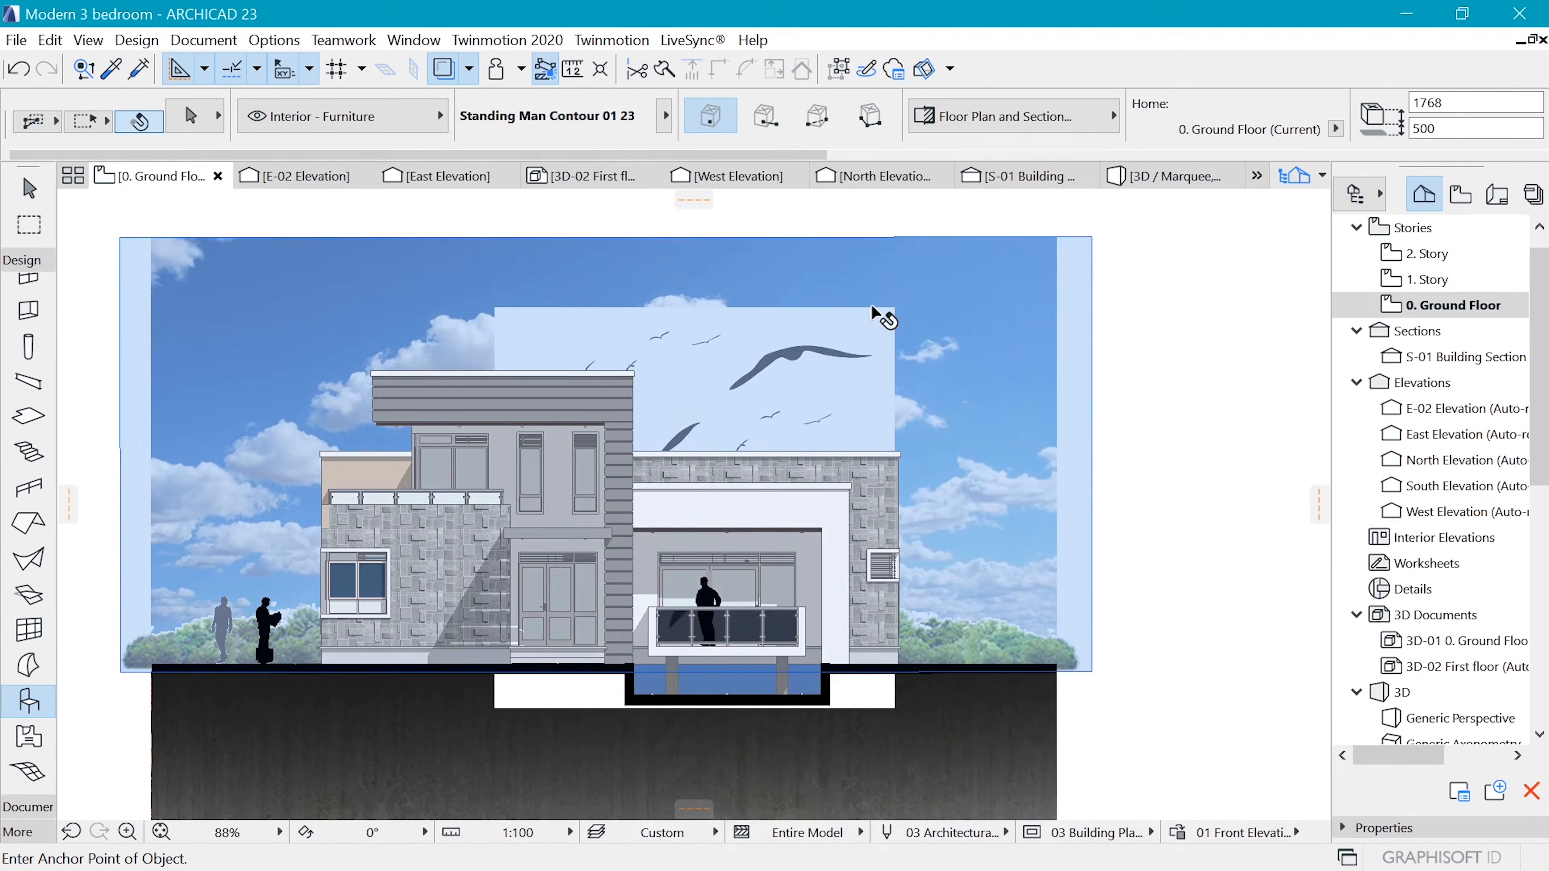
left_click(892, 308)
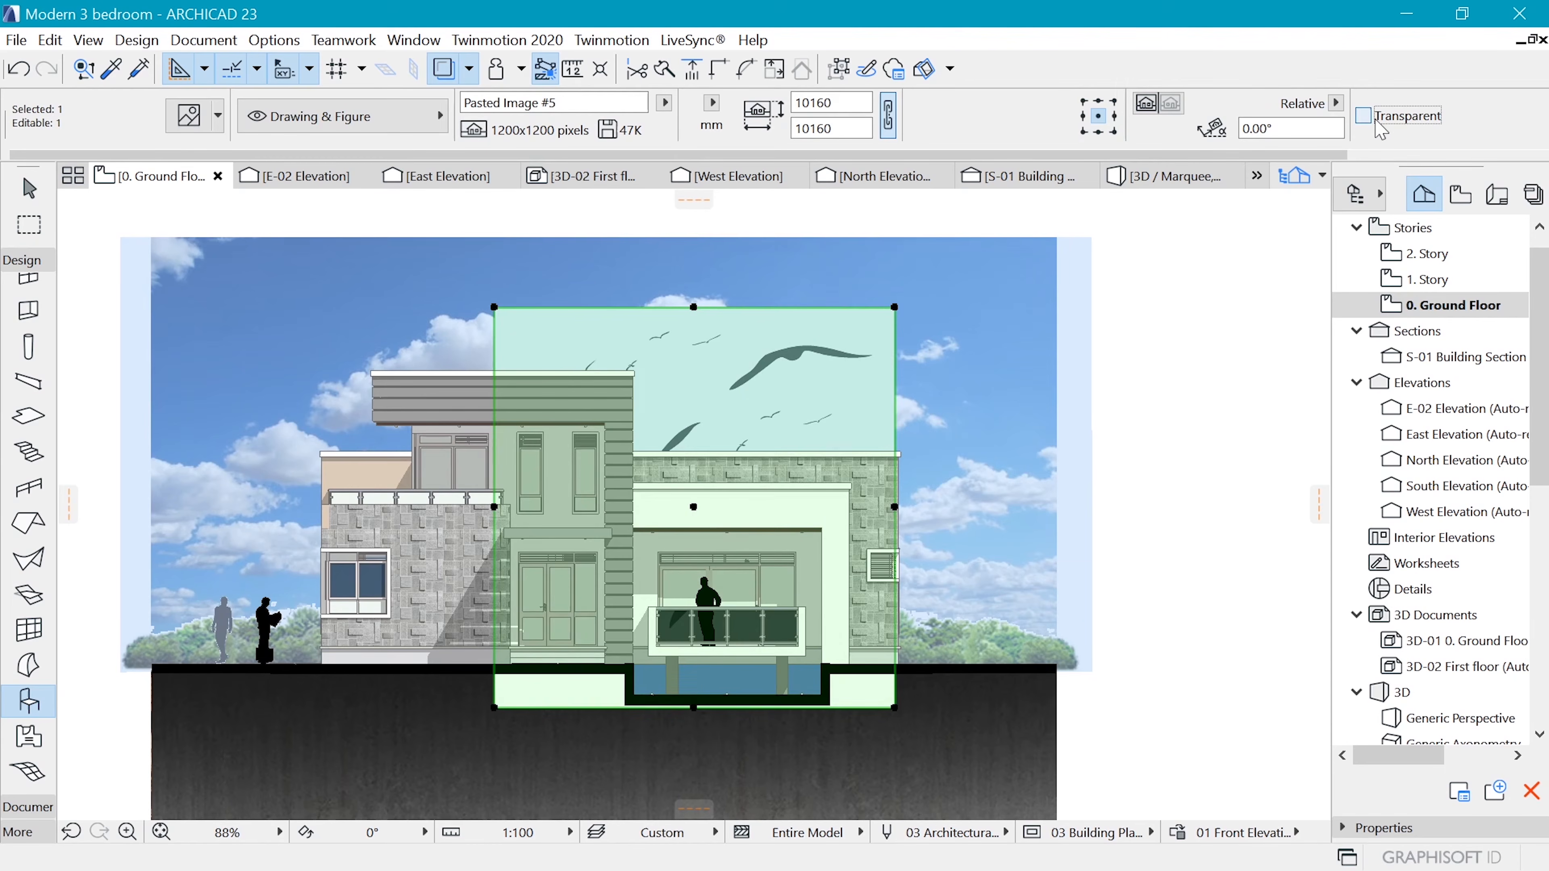
left_click(1364, 115)
Resize the birds picture graphically to about 2440 mm square
key("ctrl+k")
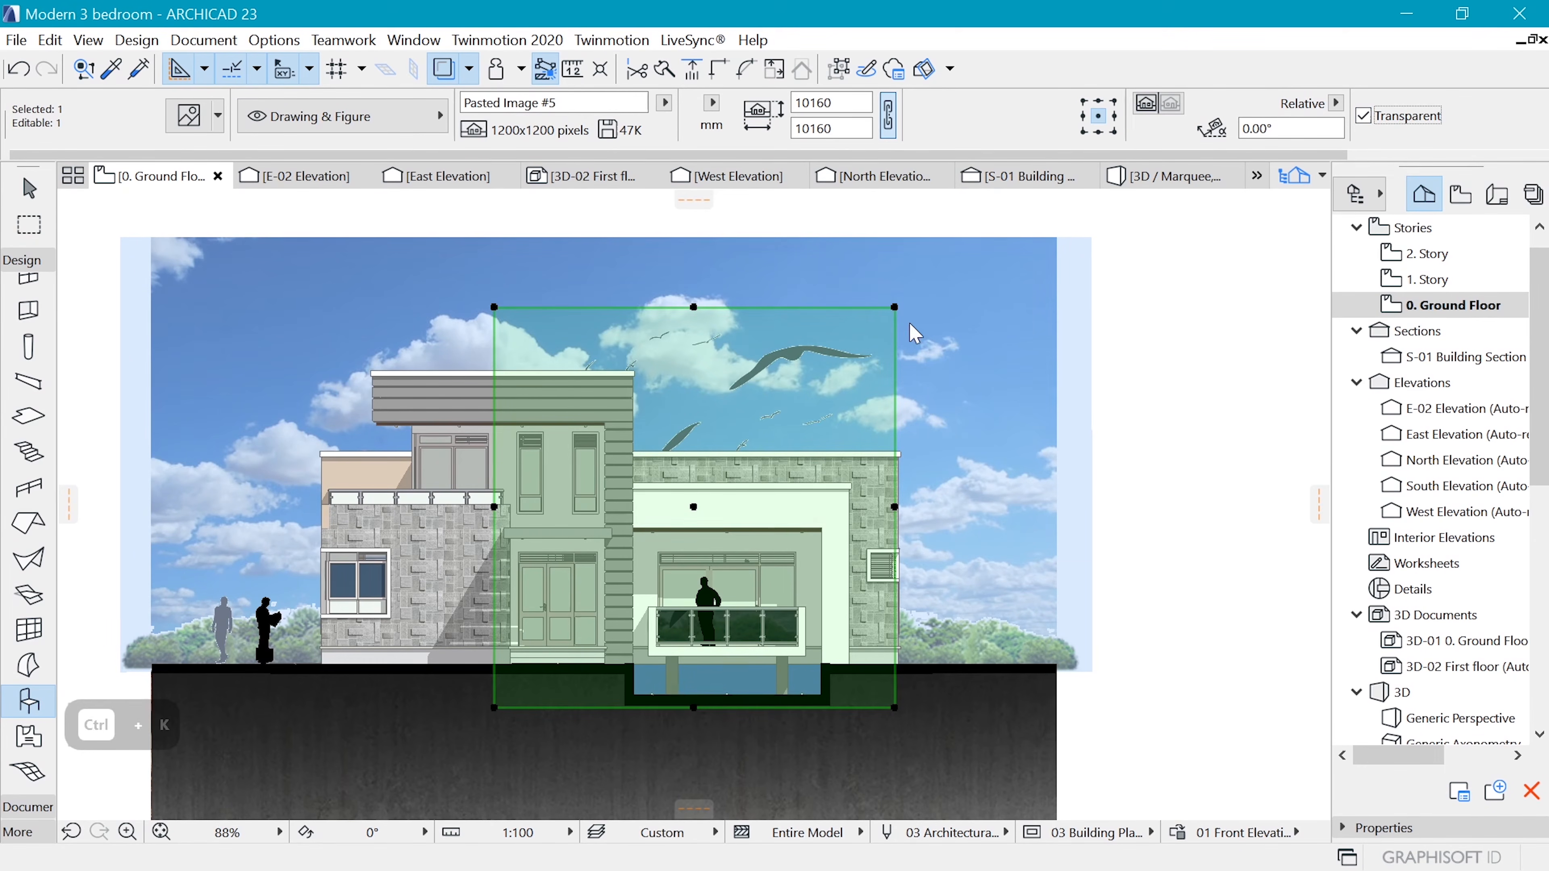
left_click(888, 519)
left_click(894, 708)
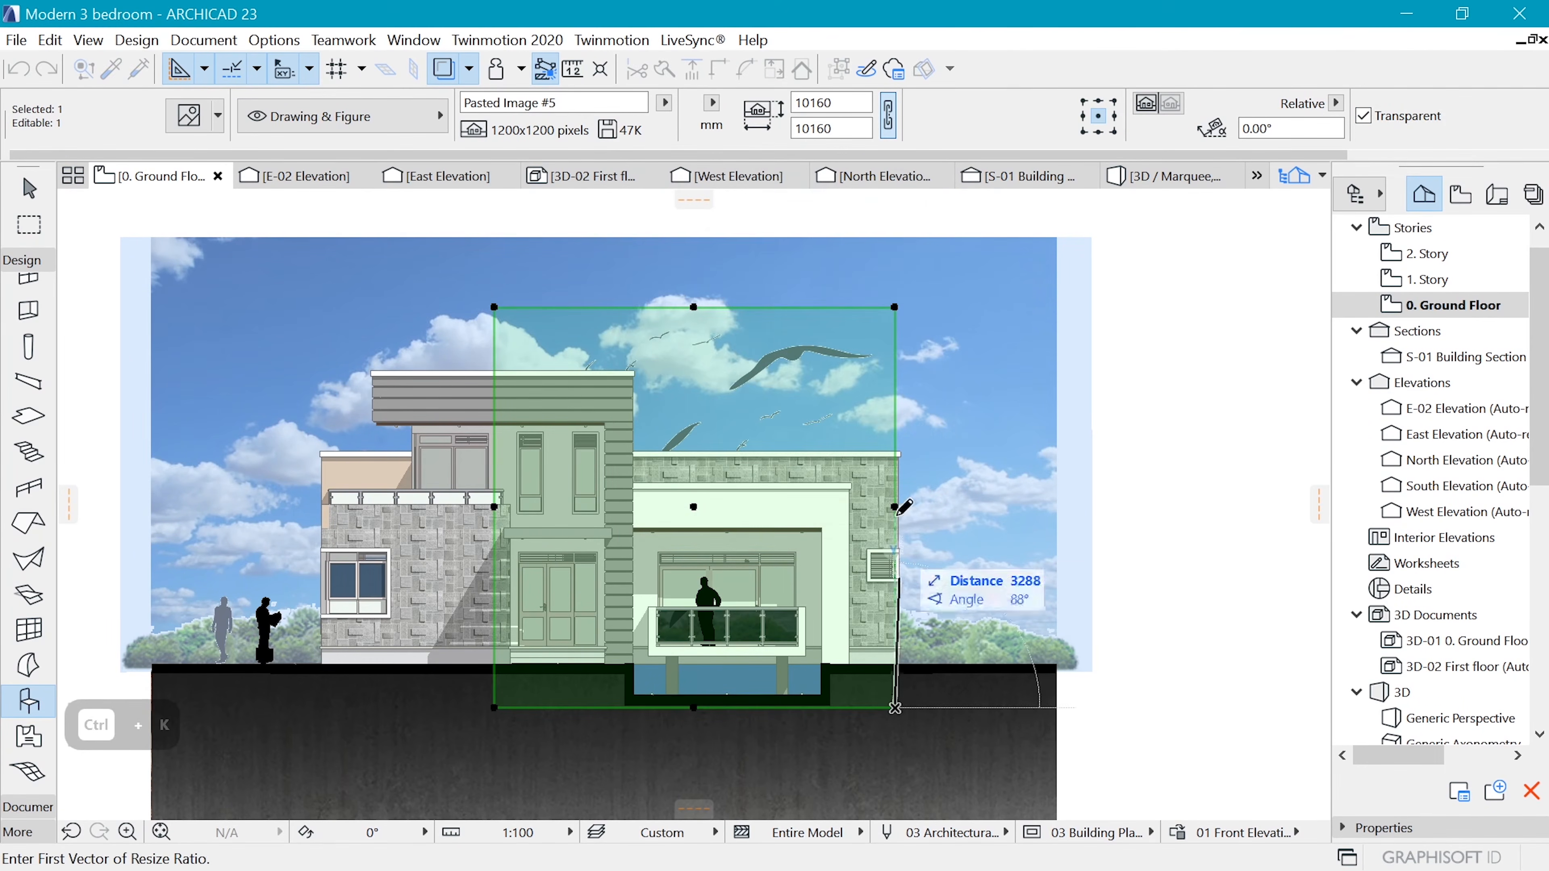
left_click(895, 307)
left_click(890, 610)
Move the birds picture into the open sky above the single-storey wing with the balcony, and deselect it
key("ctrl+d")
left_click(885, 633)
left_click(918, 329)
scroll(918, 342, "up", 5)
key("ctrl+d")
left_click(918, 395)
left_click(835, 361)
key("Escape")
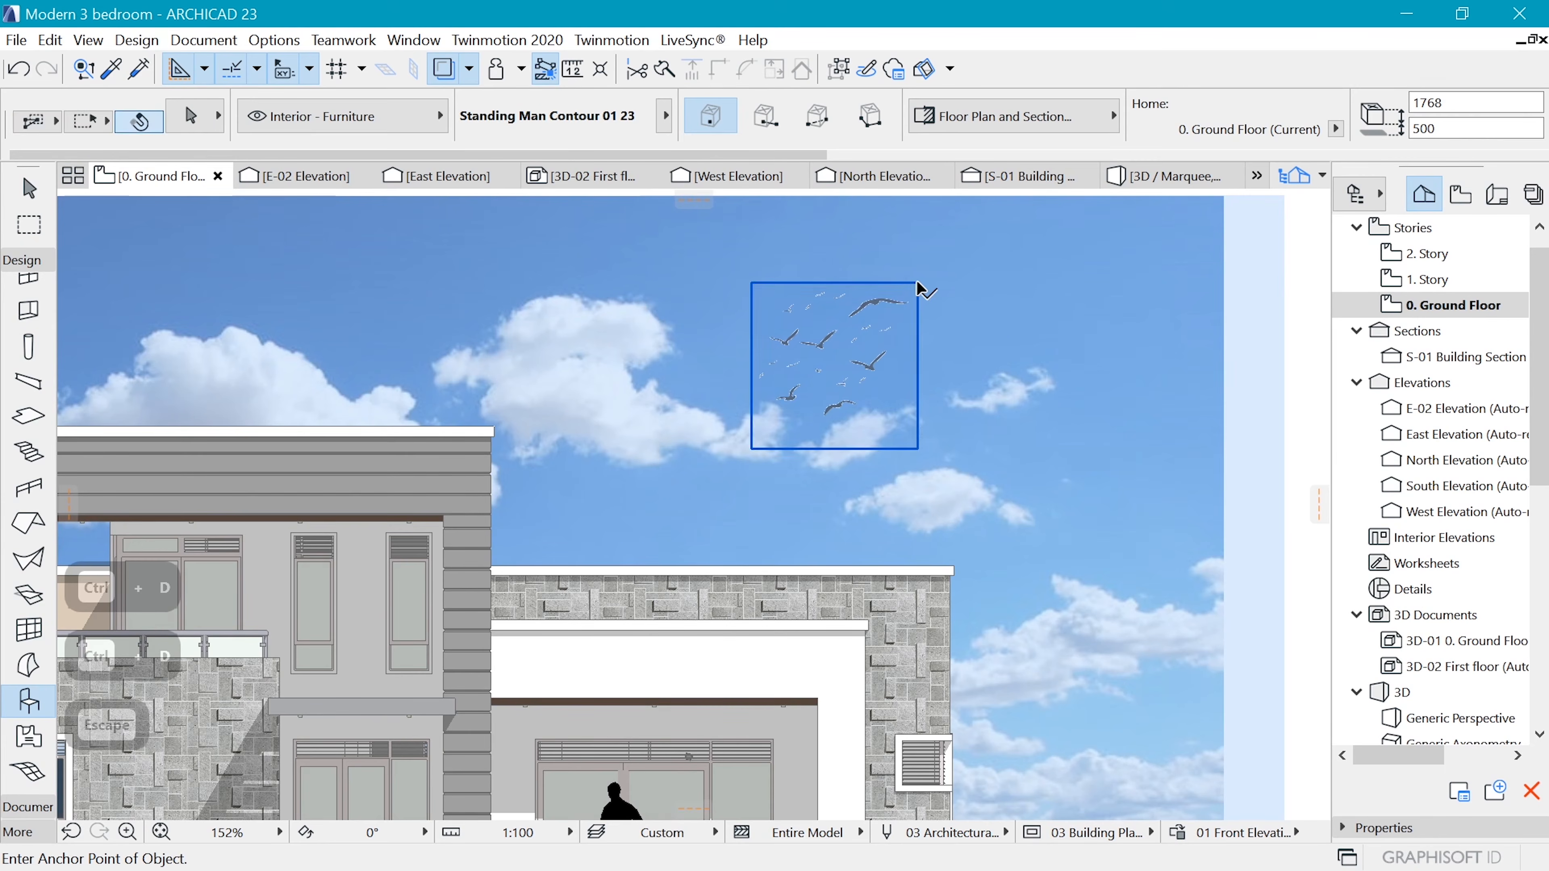
Move the birds picture from the open sky onto the large cloud beside the two-storey block, and deselect it
left_click(916, 287)
scroll(824, 355, "up", 3)
scroll(854, 339, "up", 8)
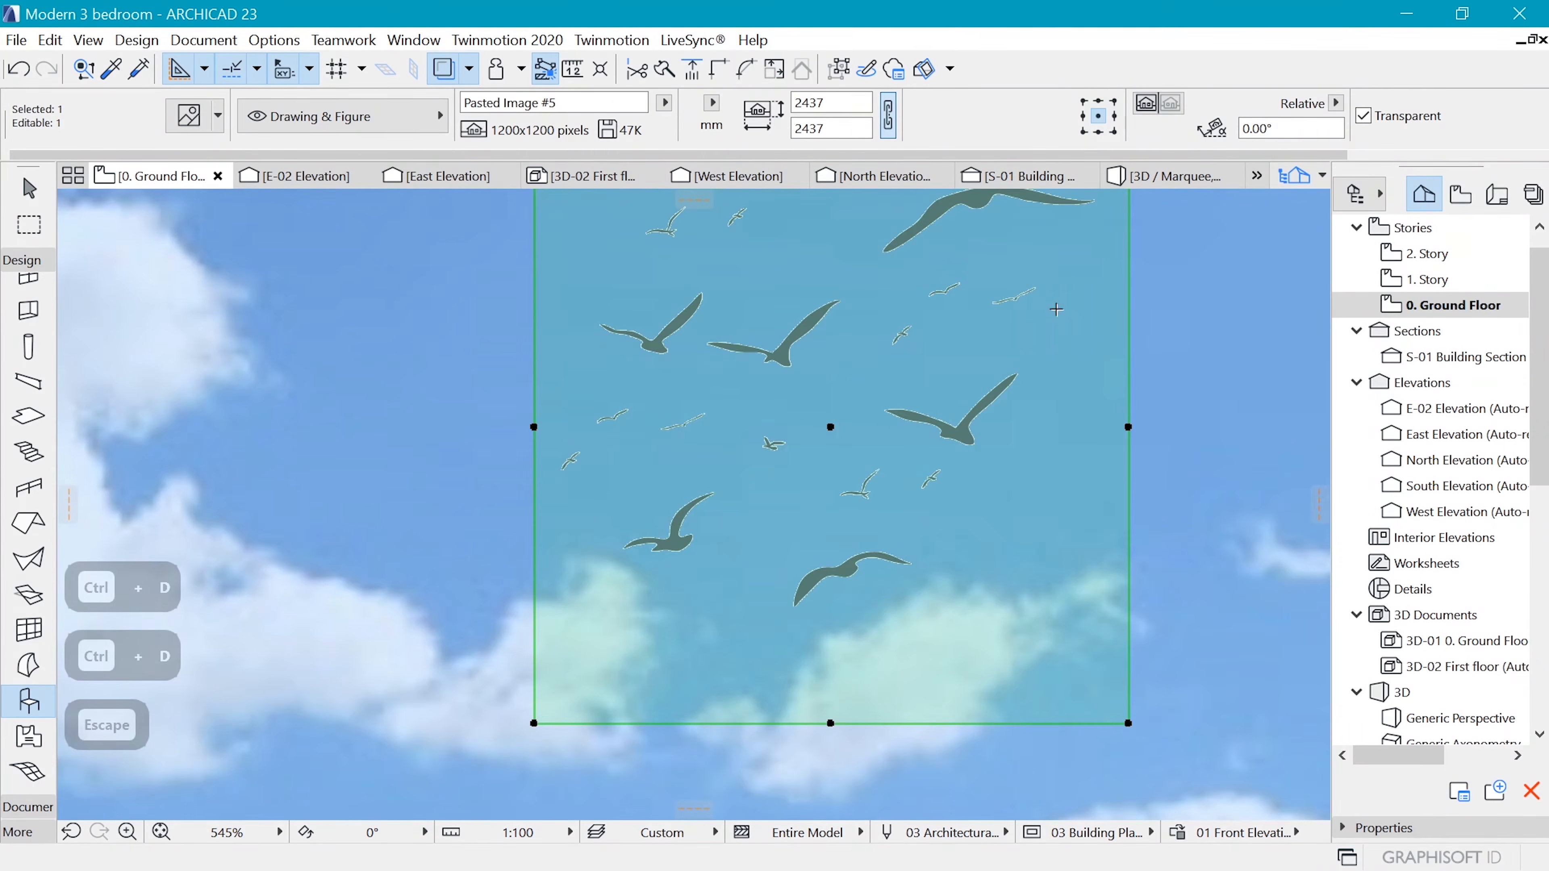
scroll(988, 433, "down", 9)
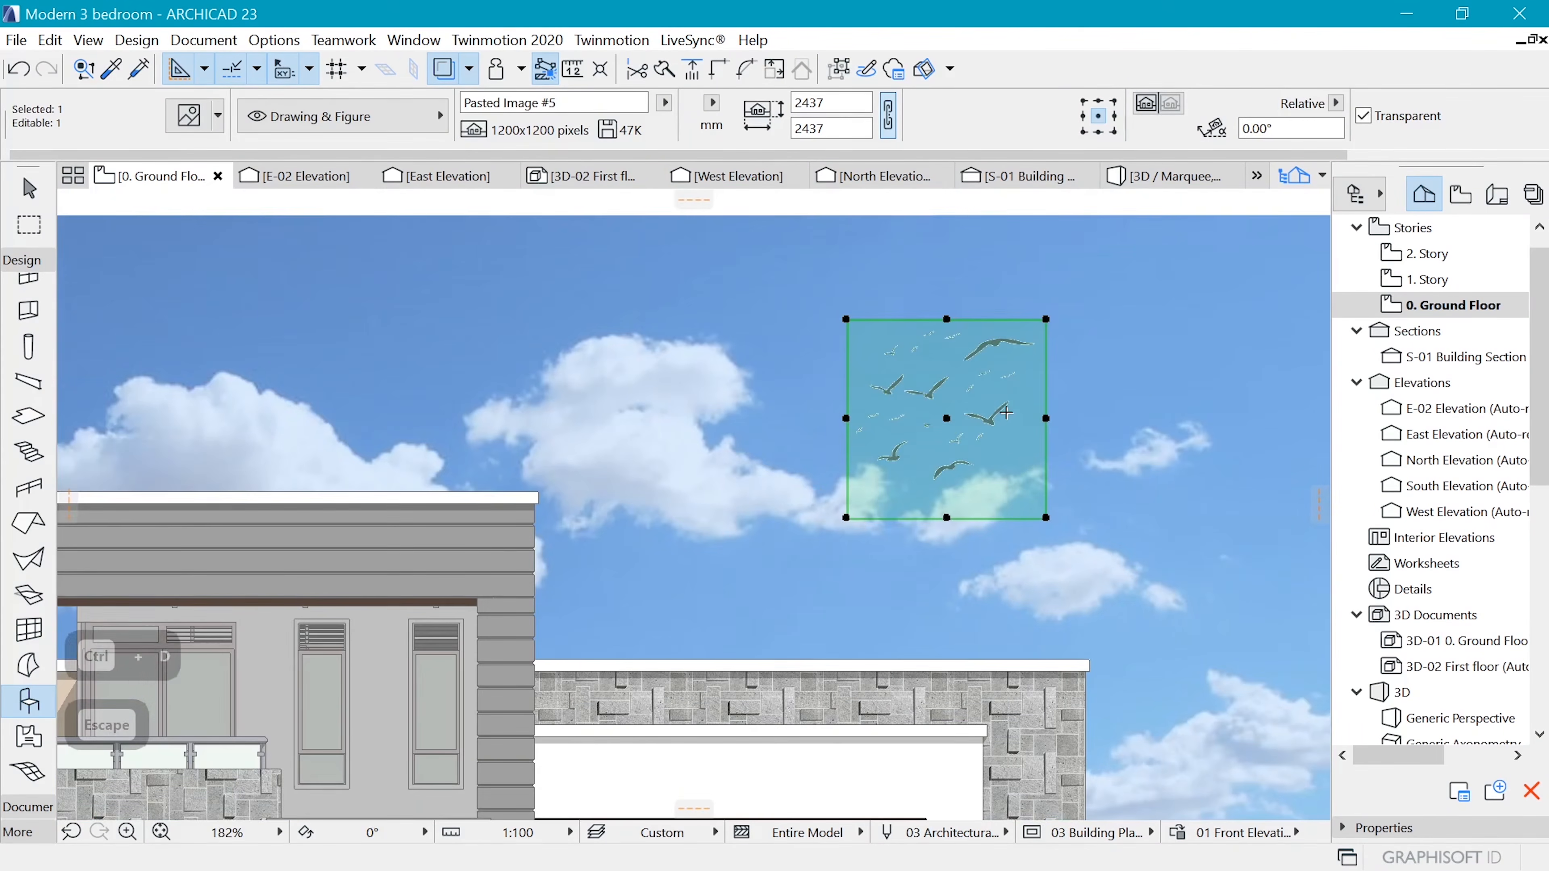
key("ctrl+d")
left_click(946, 419)
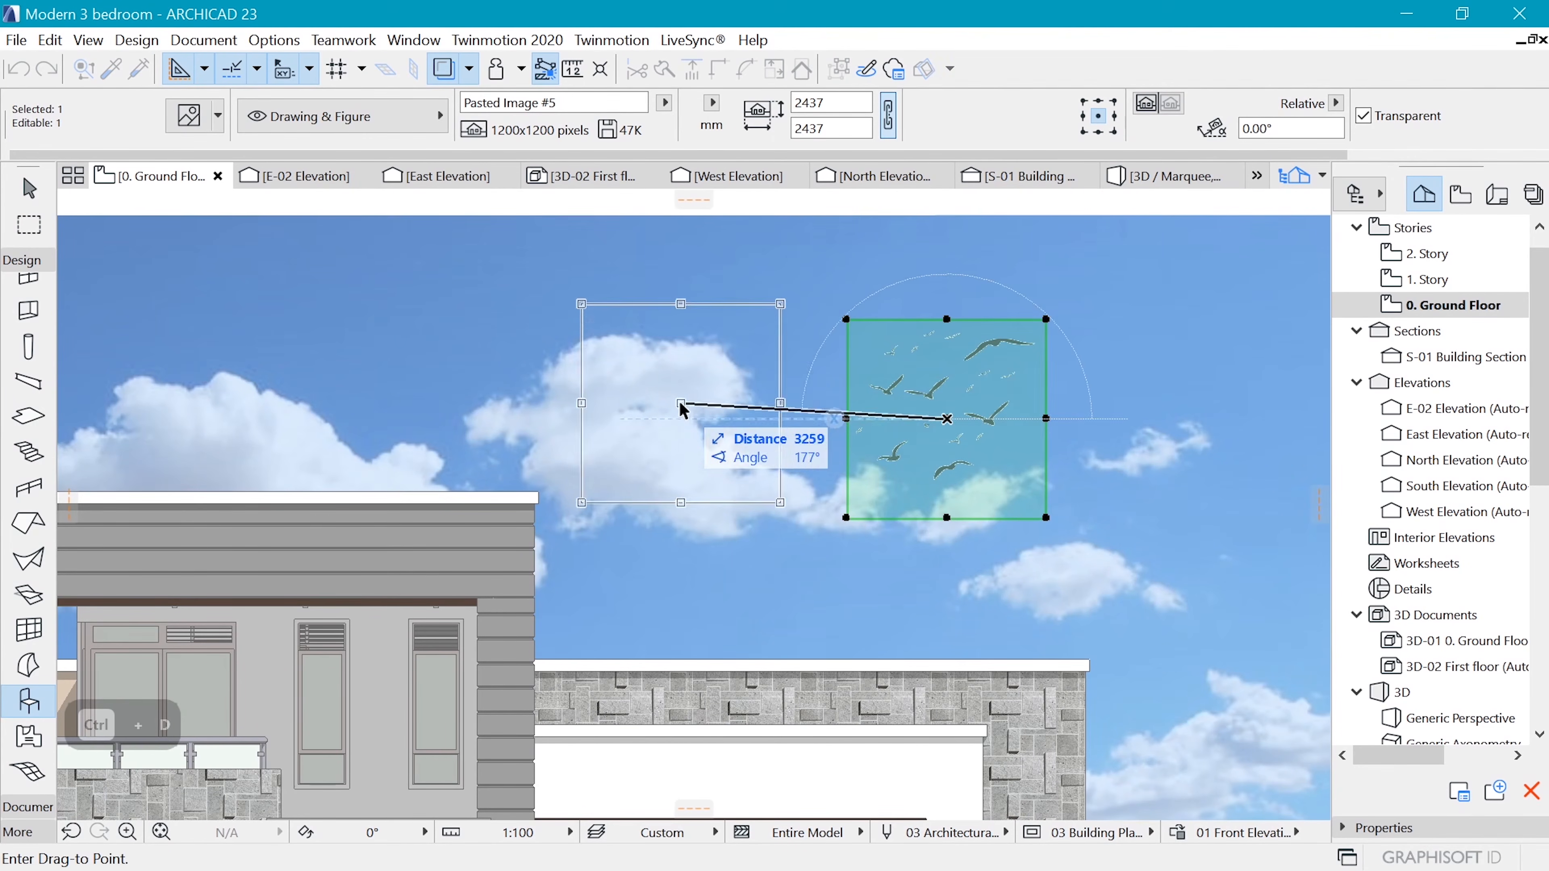
left_click(656, 428)
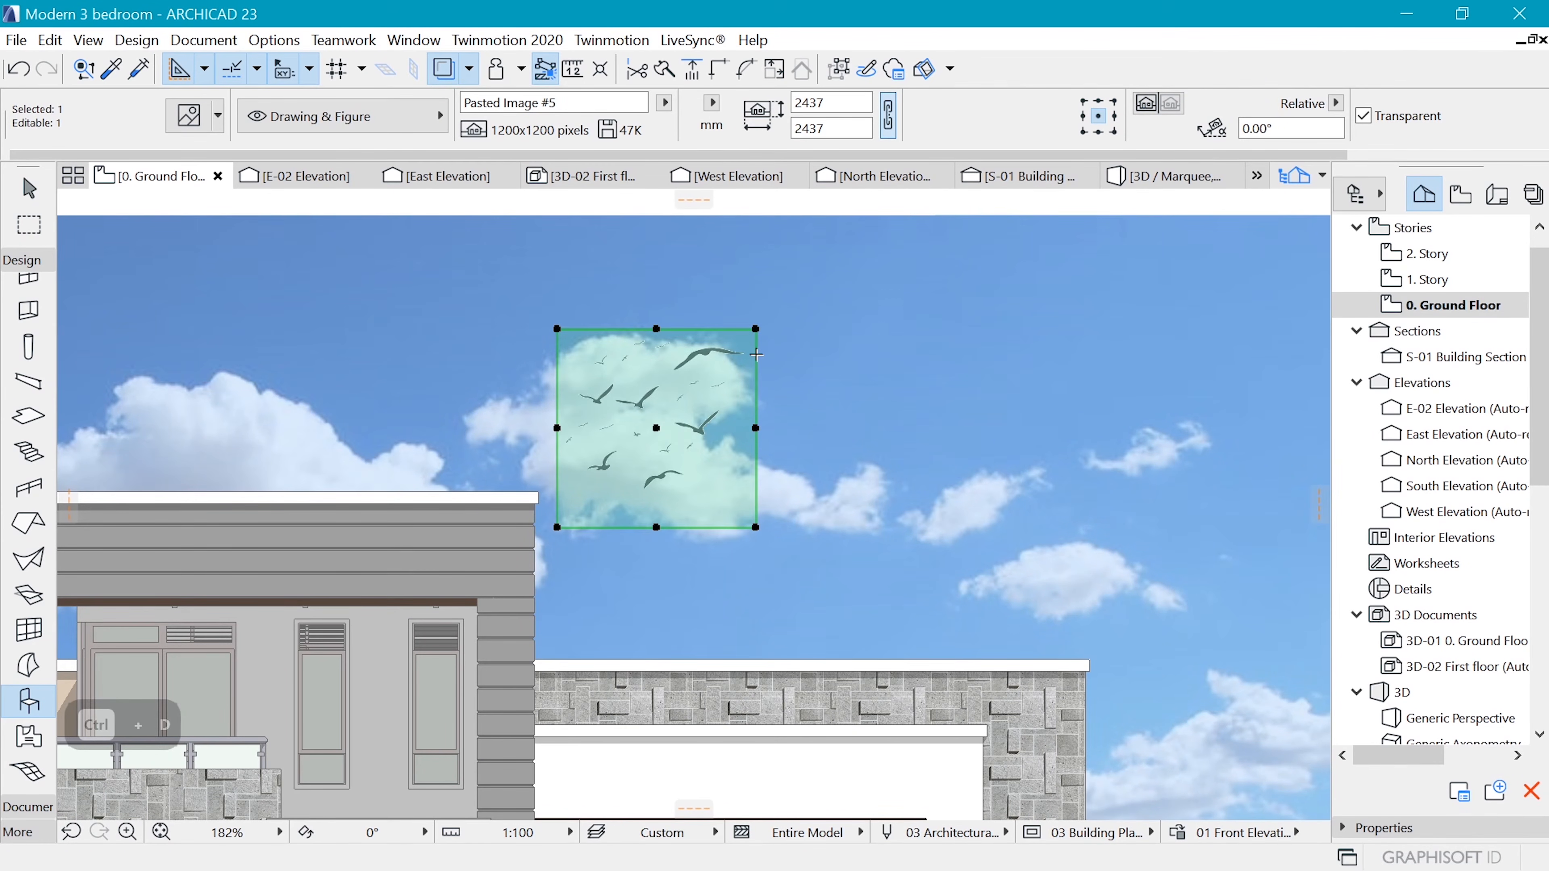
key("Escape")
Examine the whole elevation and the pool beneath the balcony where the man stands
scroll(850, 393, "down", 8)
scroll(871, 409, "up", 1)
scroll(872, 407, "down", 3)
scroll(939, 482, "up", 3)
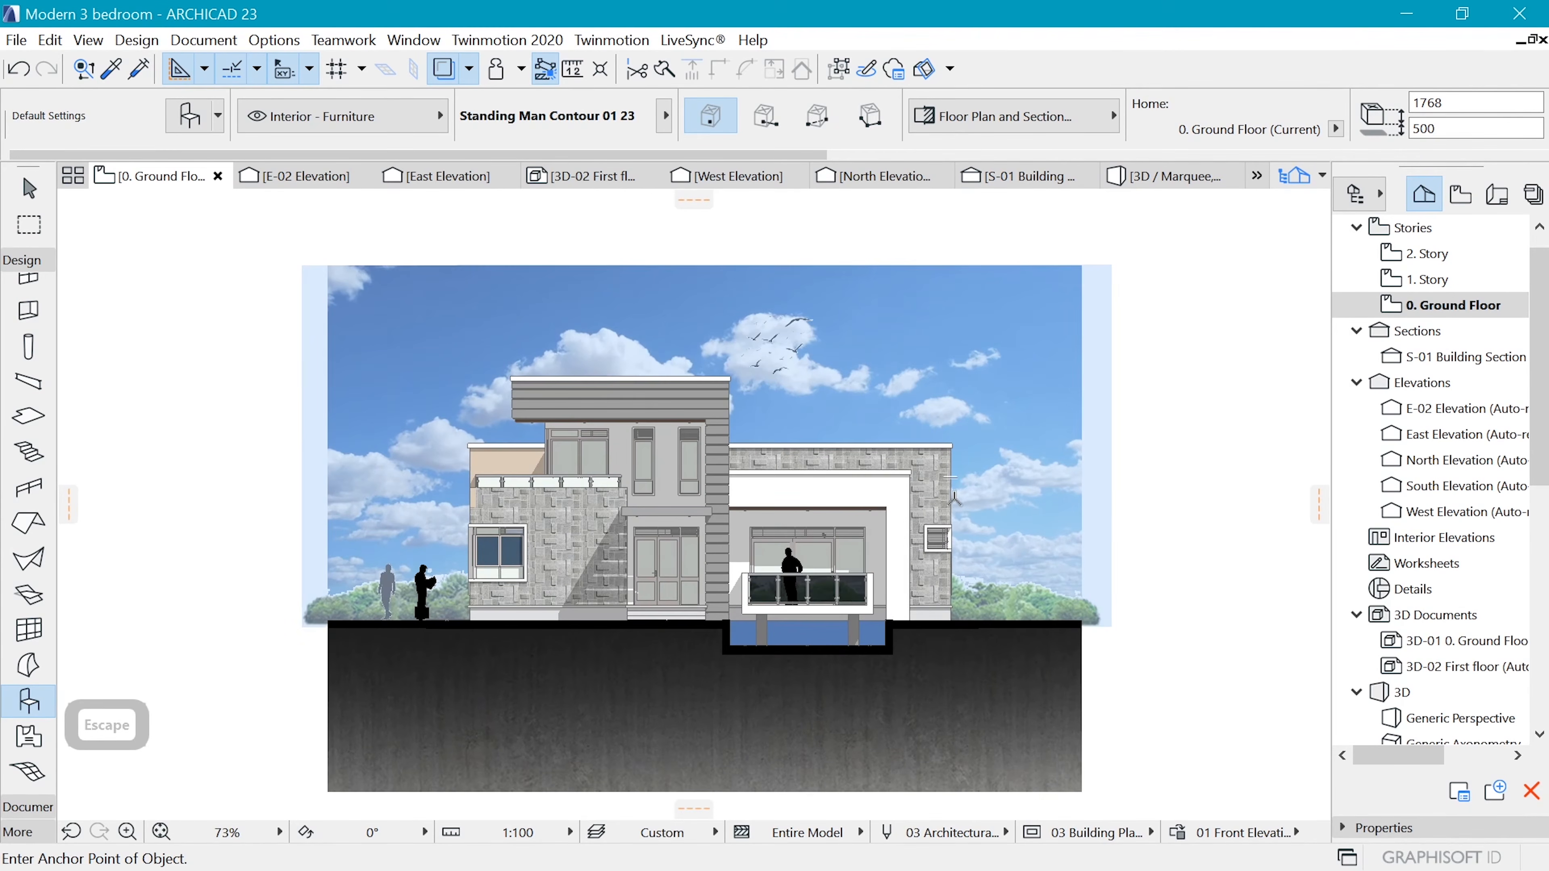
scroll(834, 621, "up", 8)
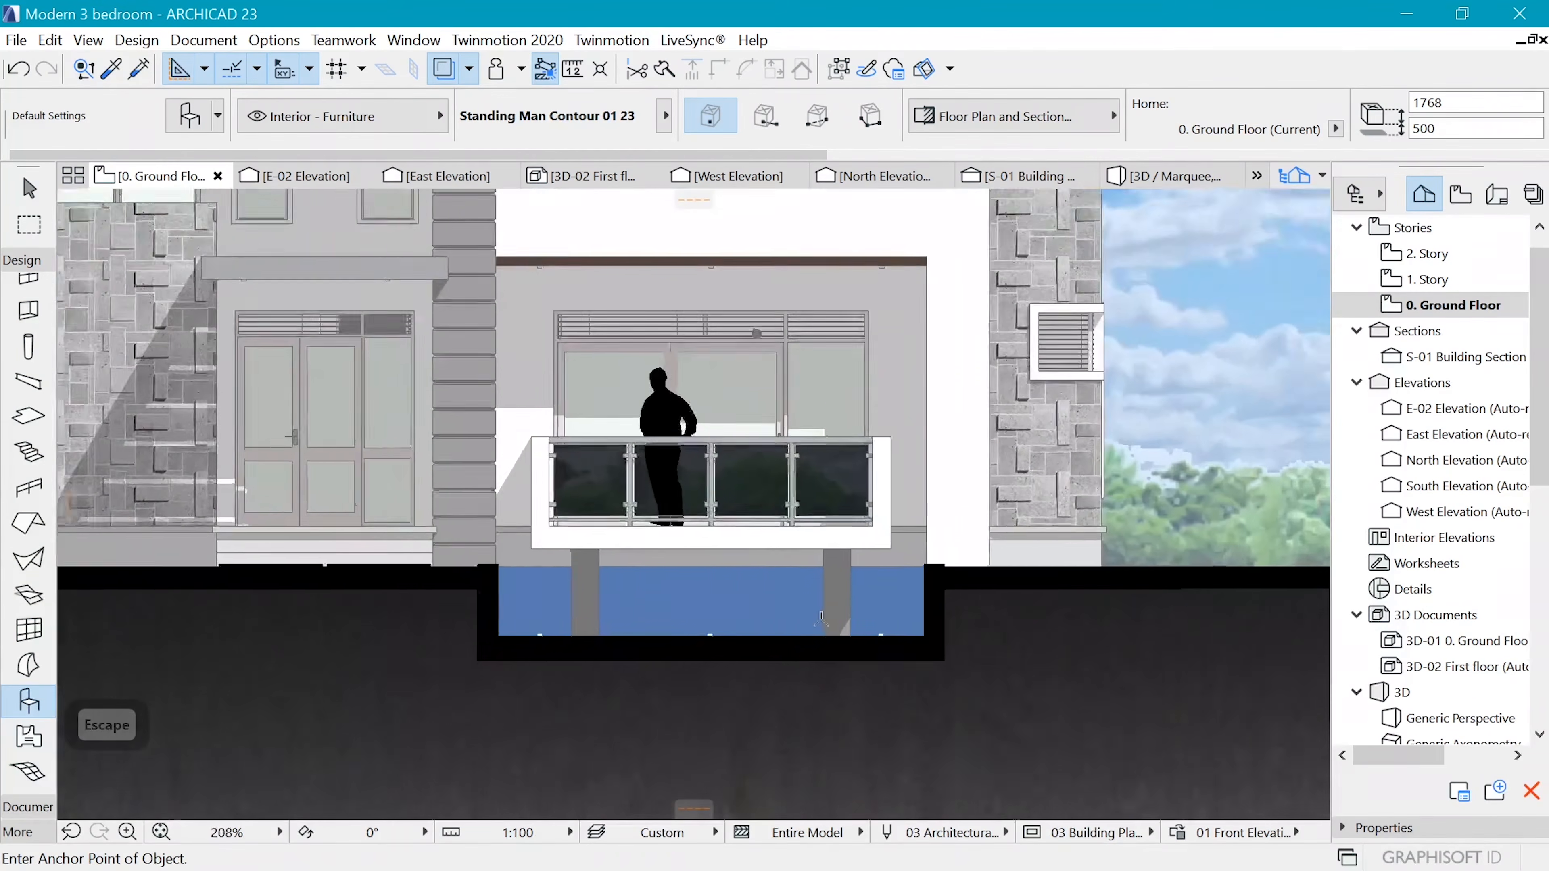
scroll(834, 621, "down", 7)
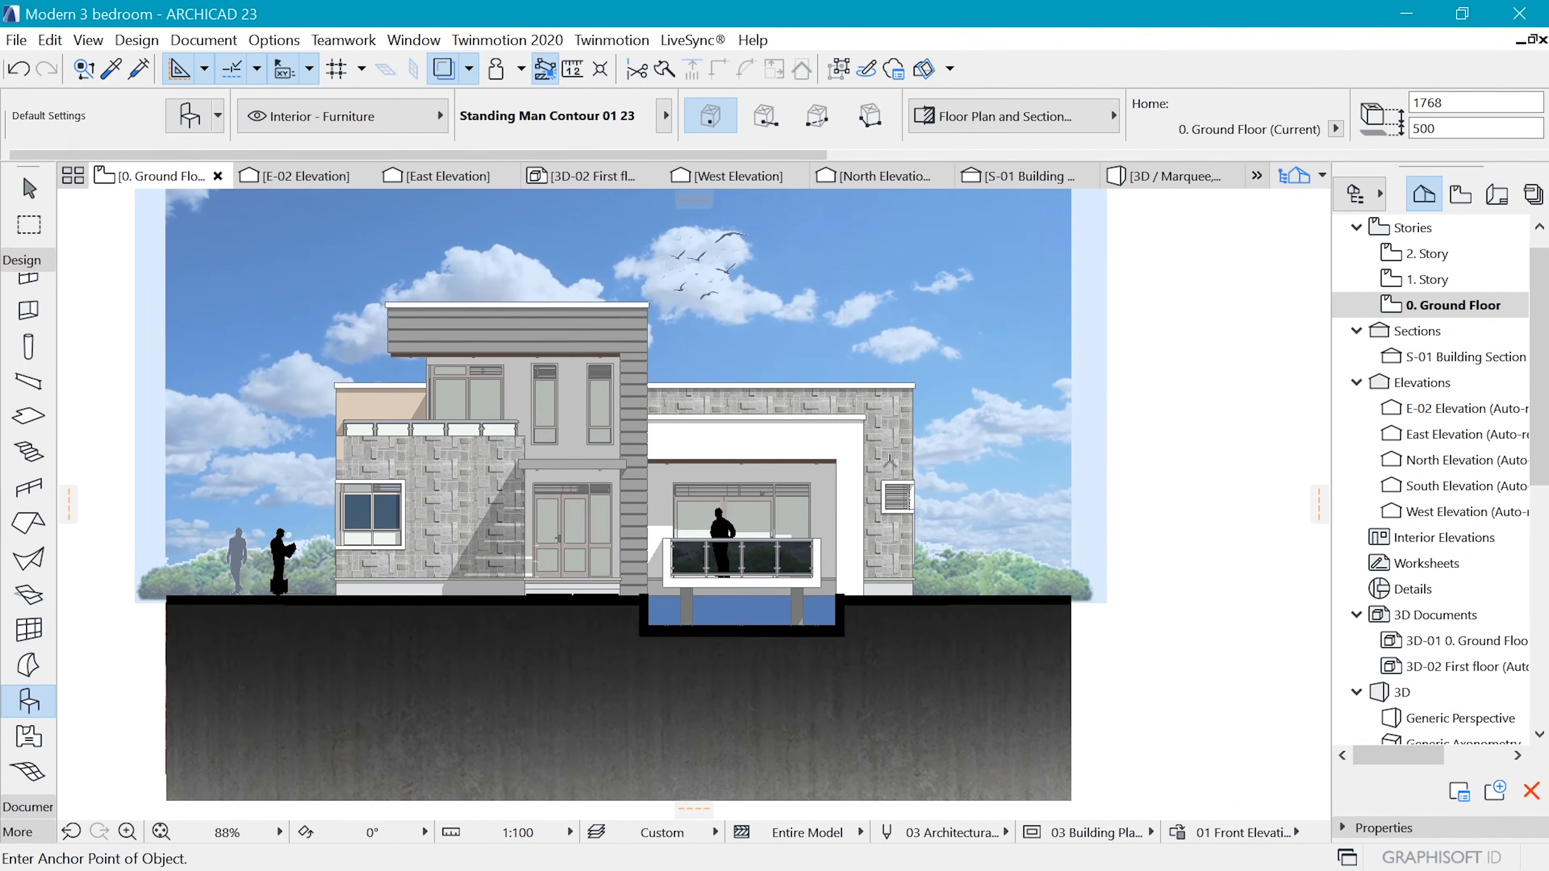
scroll(610, 634, "up", 5)
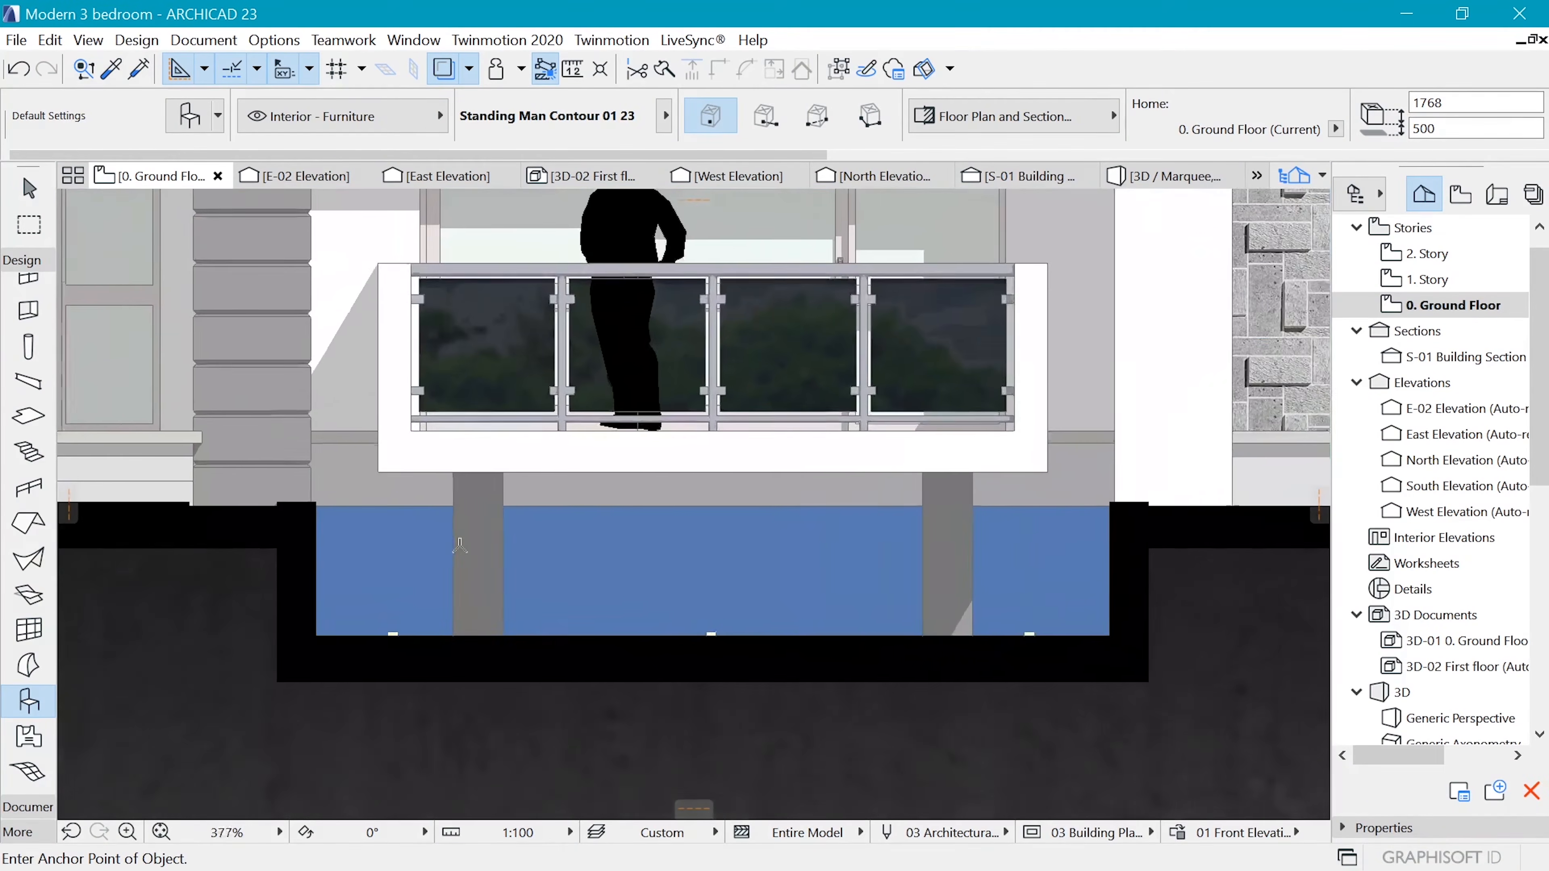
Select the water fill under the balcony in the finished example elevation and review its fill pattern and foreground pen
scroll(567, 648, "down", 5)
scroll(566, 647, "down", 15)
scroll(602, 338, "up", 14)
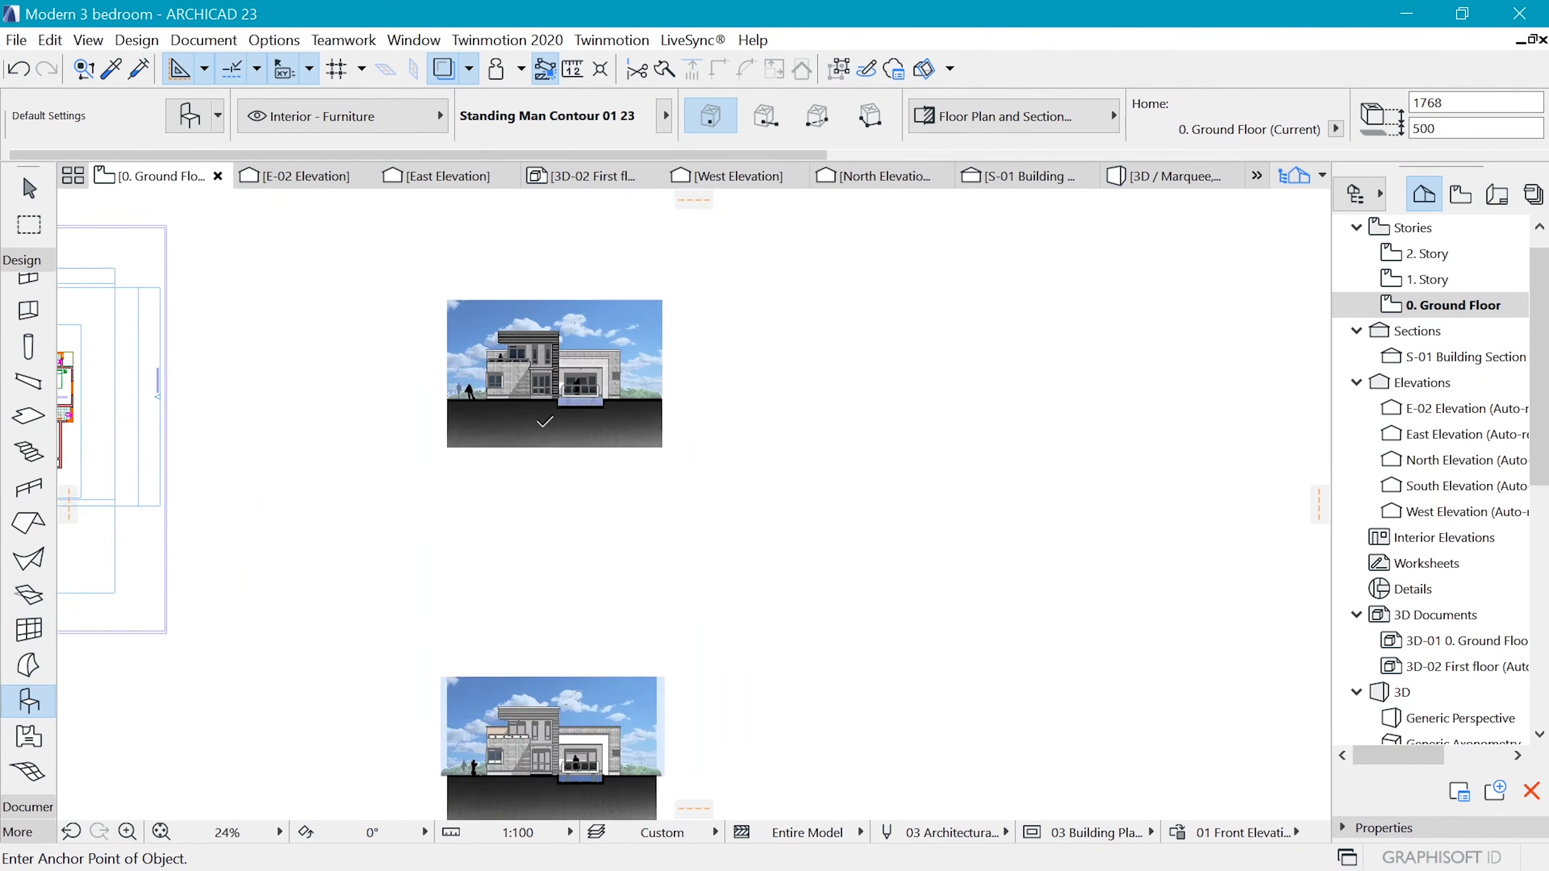
scroll(603, 338, "up", 8)
left_click(629, 402)
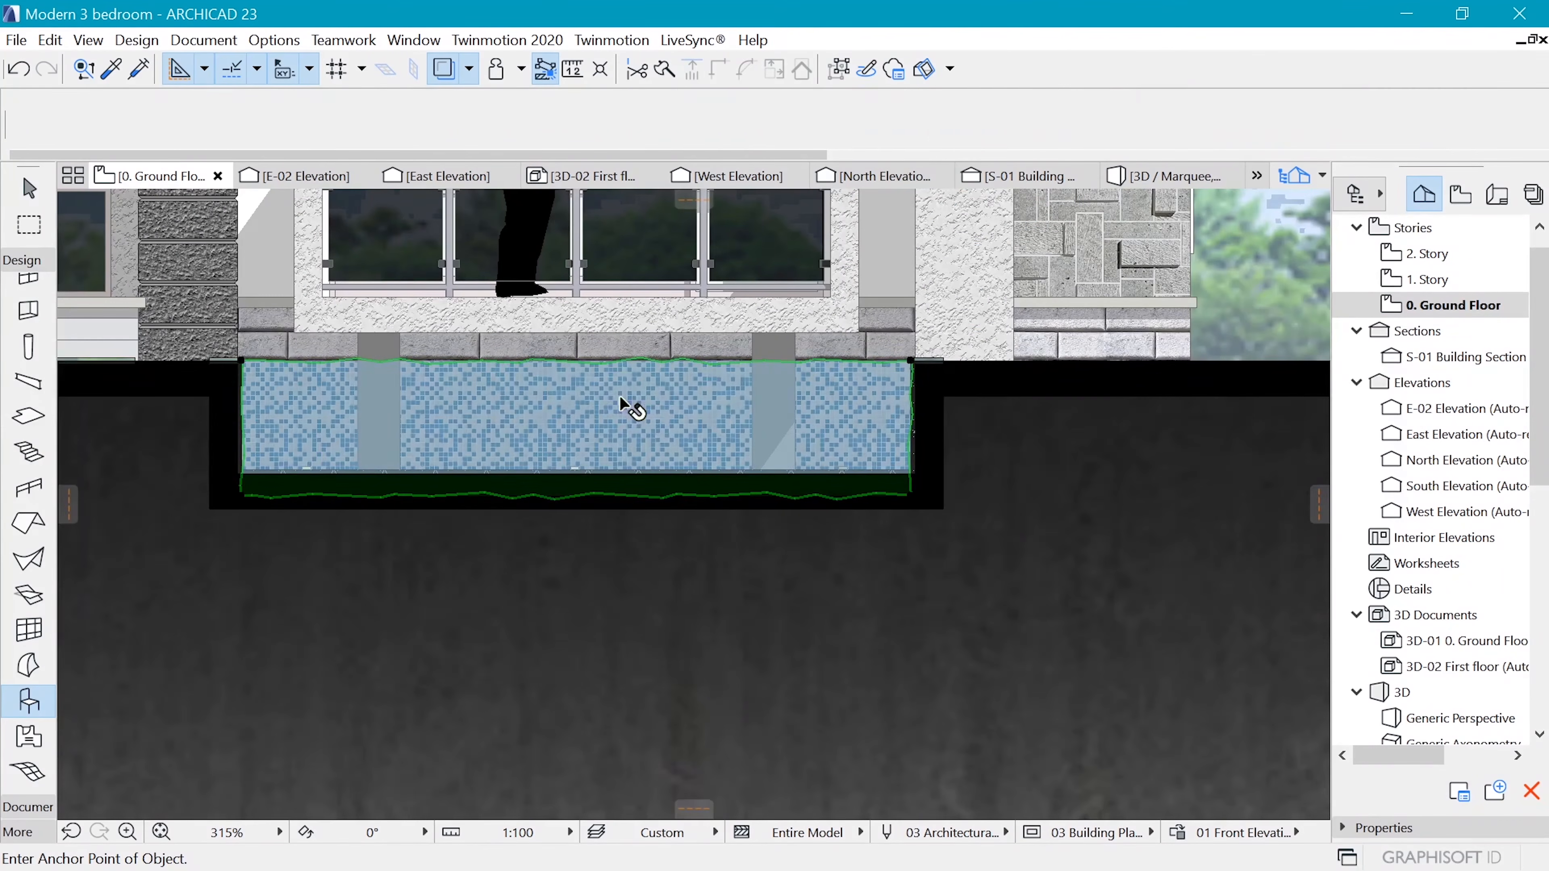
scroll(811, 353, "down", 4)
scroll(743, 386, "up", 4)
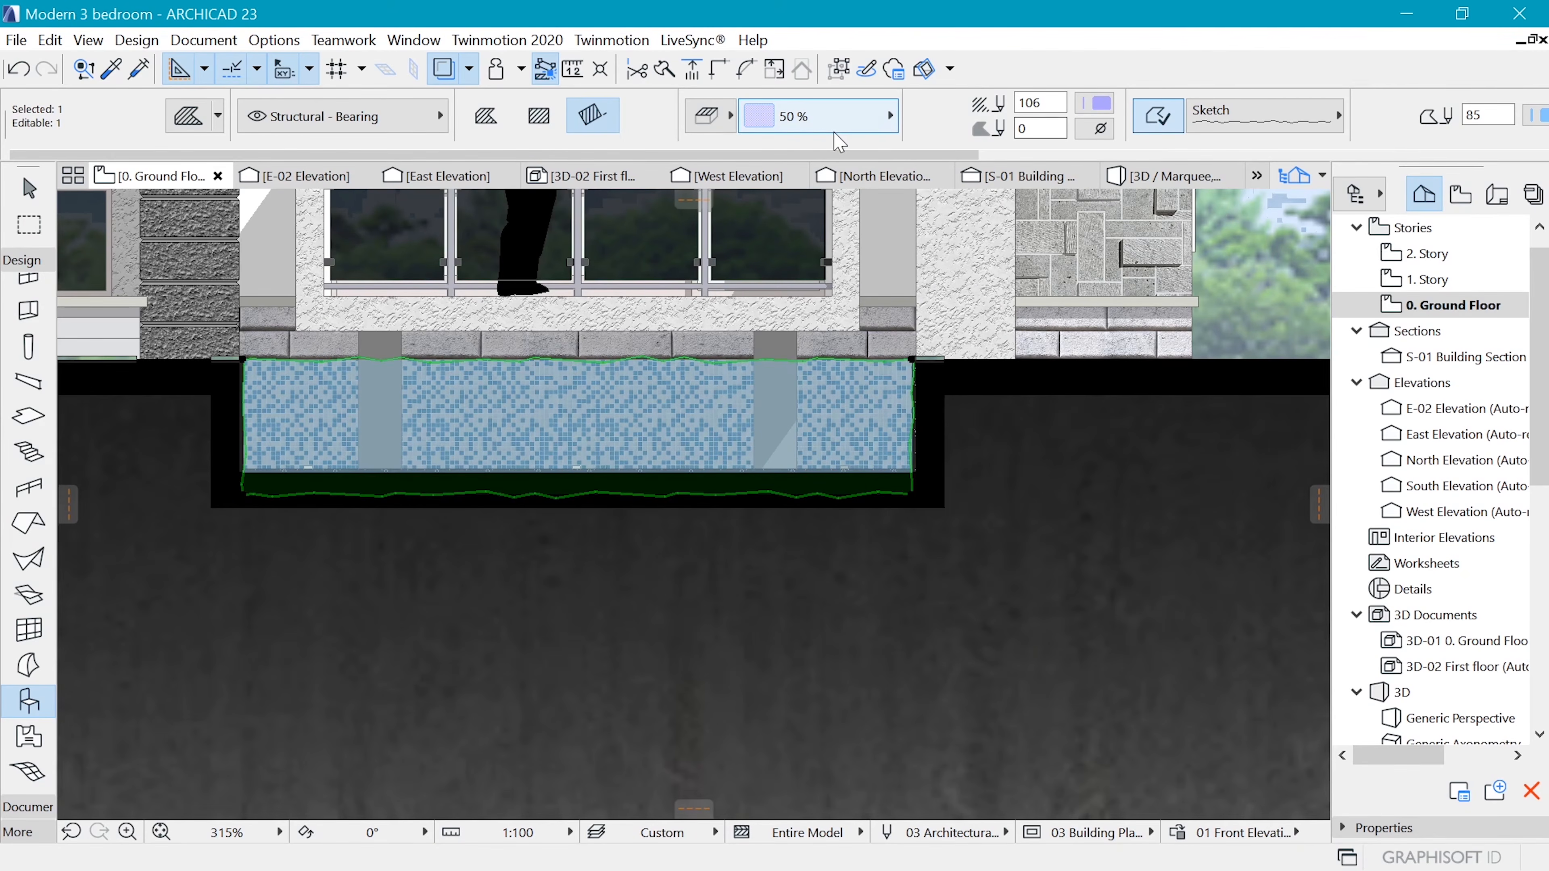
left_click(813, 119)
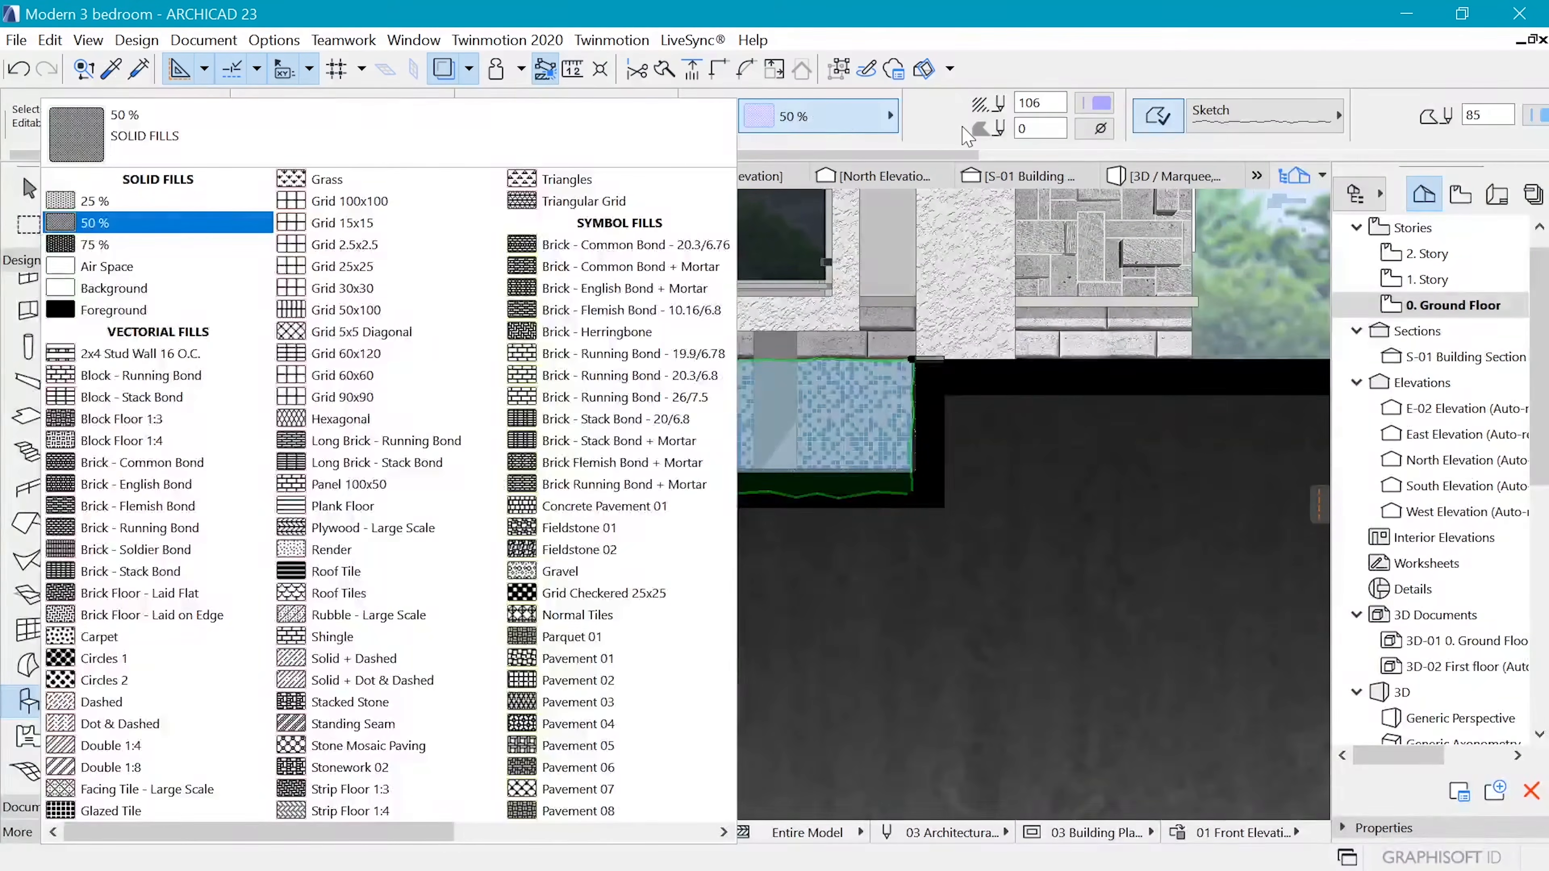
key("Escape")
left_click(1093, 109)
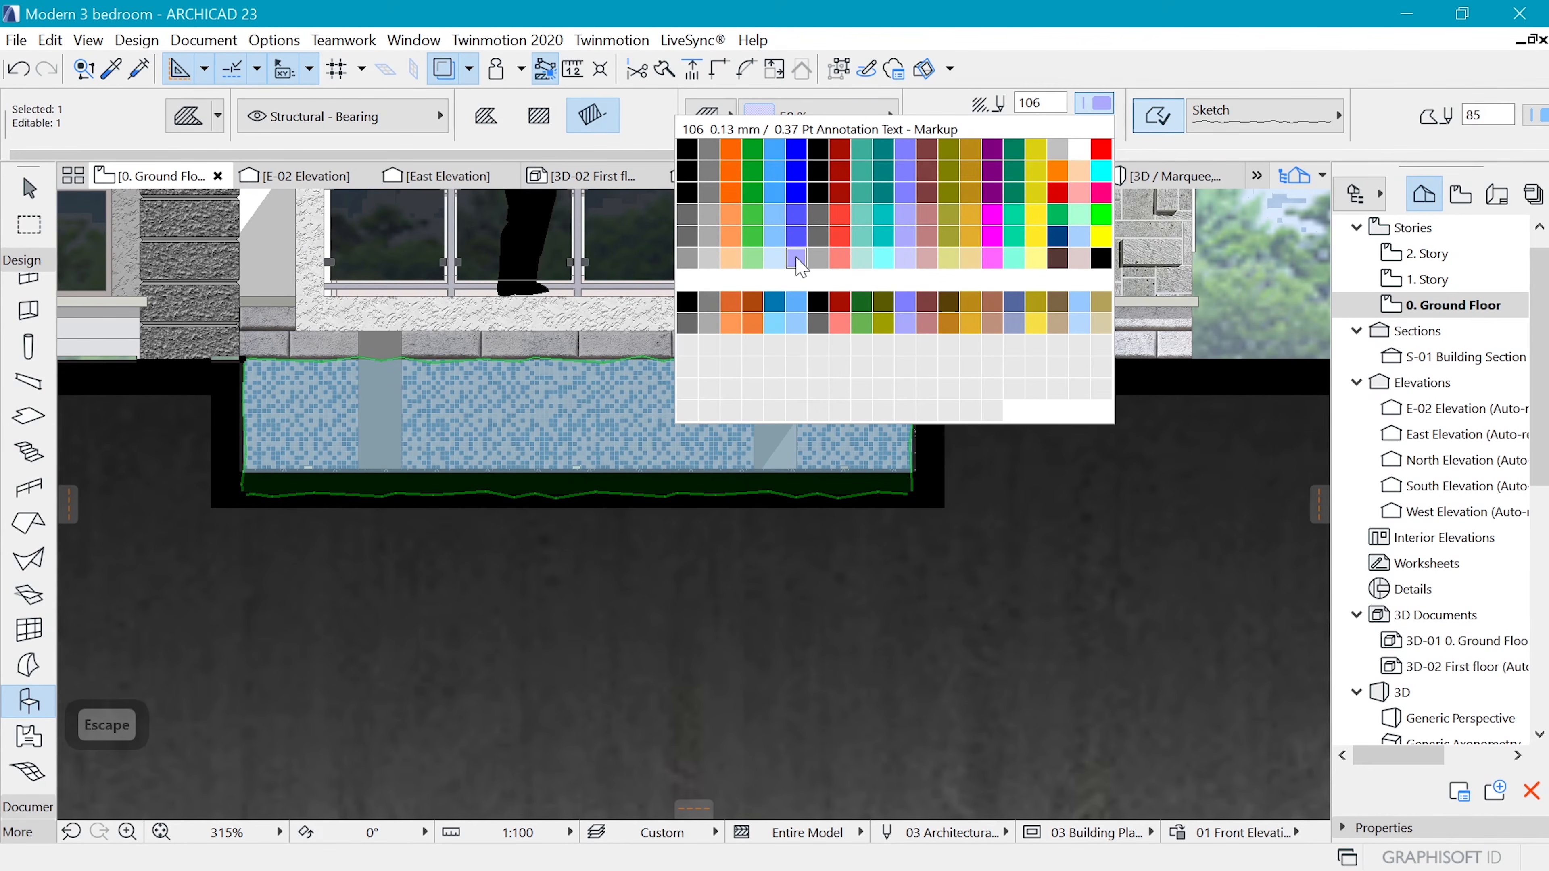
key("Escape")
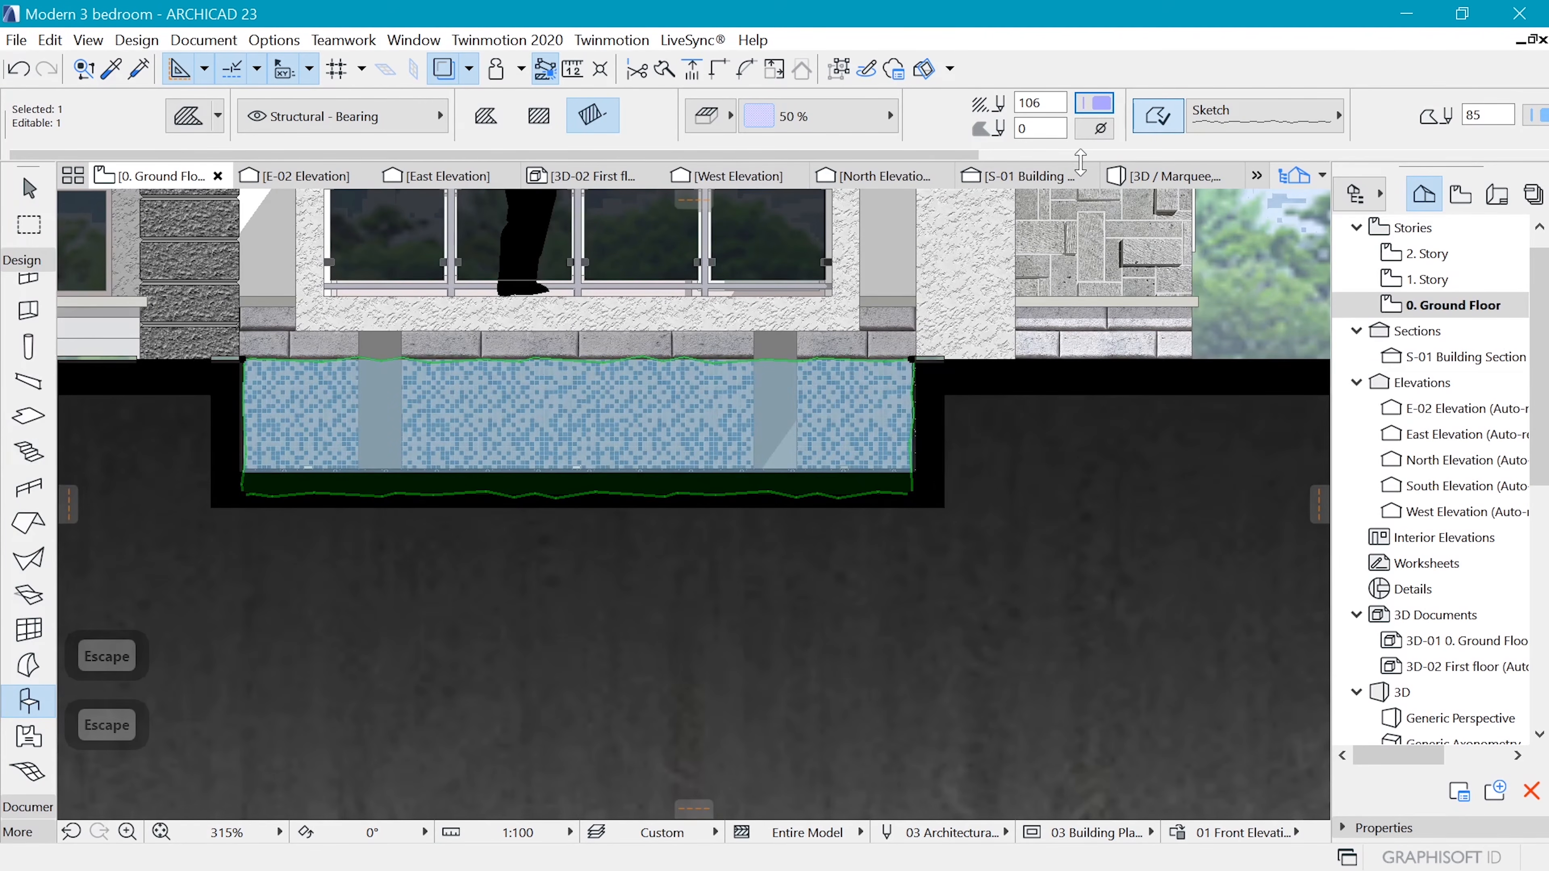
Choose the transparent background pen for the example's water fill, review its contour line types and deselect it
left_click(1101, 132)
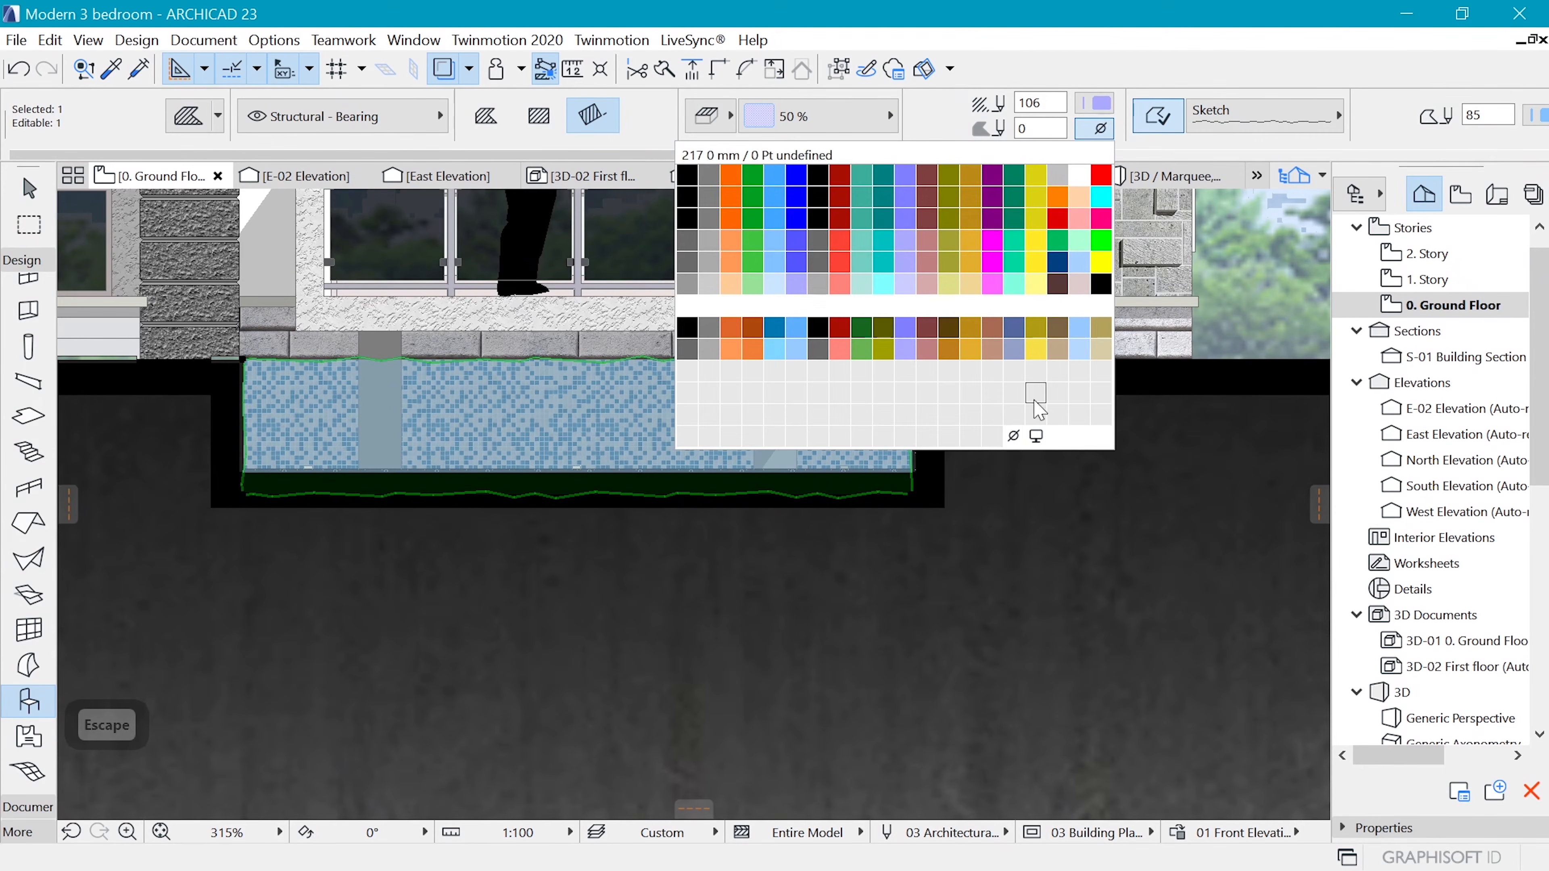
left_click(1012, 437)
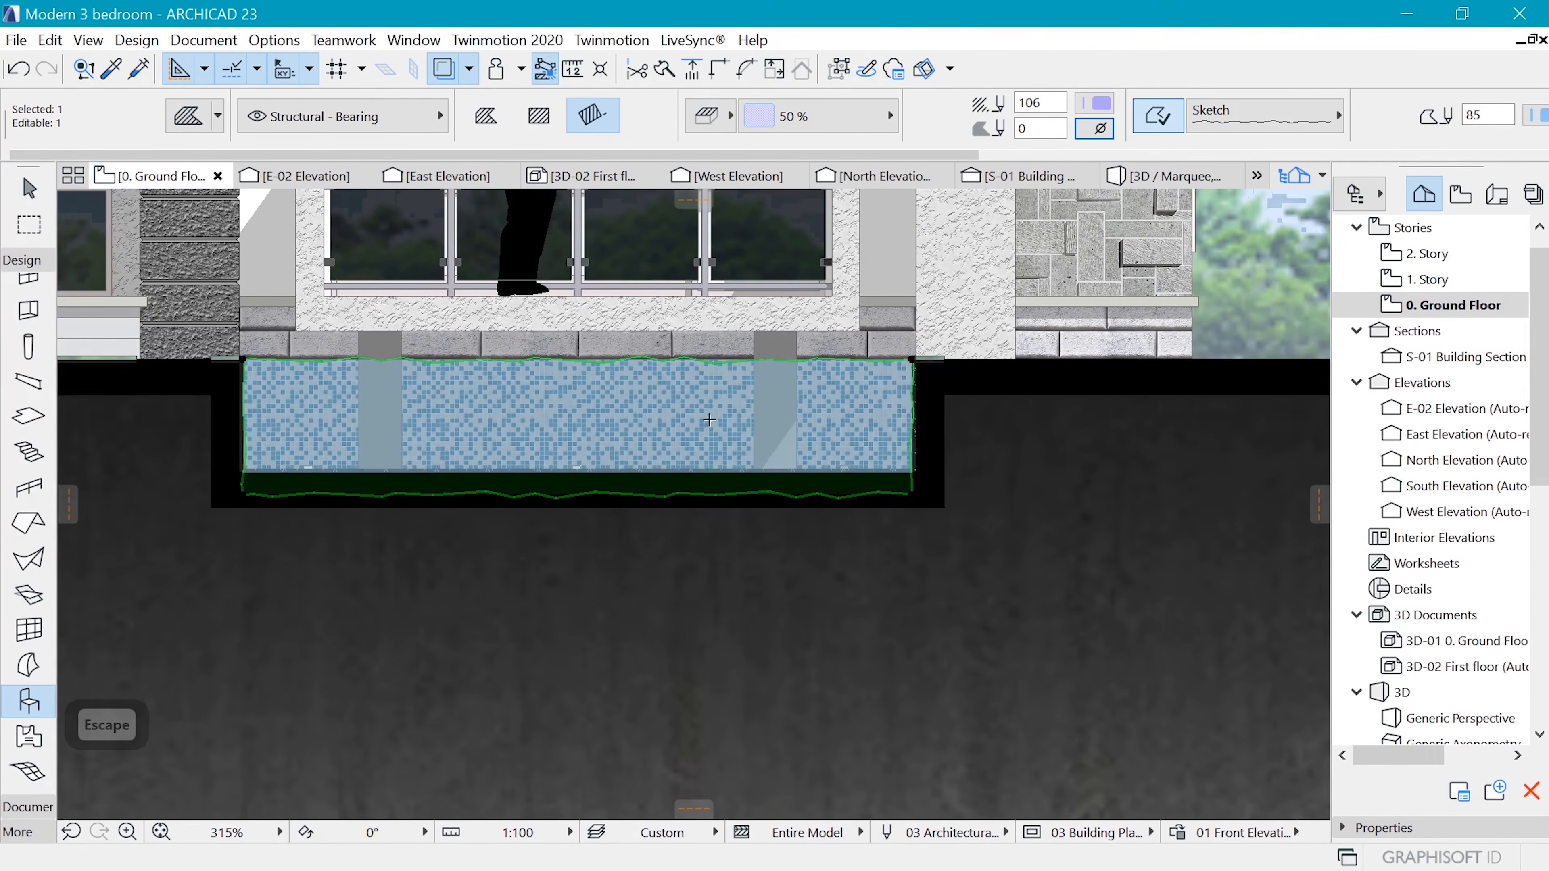
left_click(1098, 130)
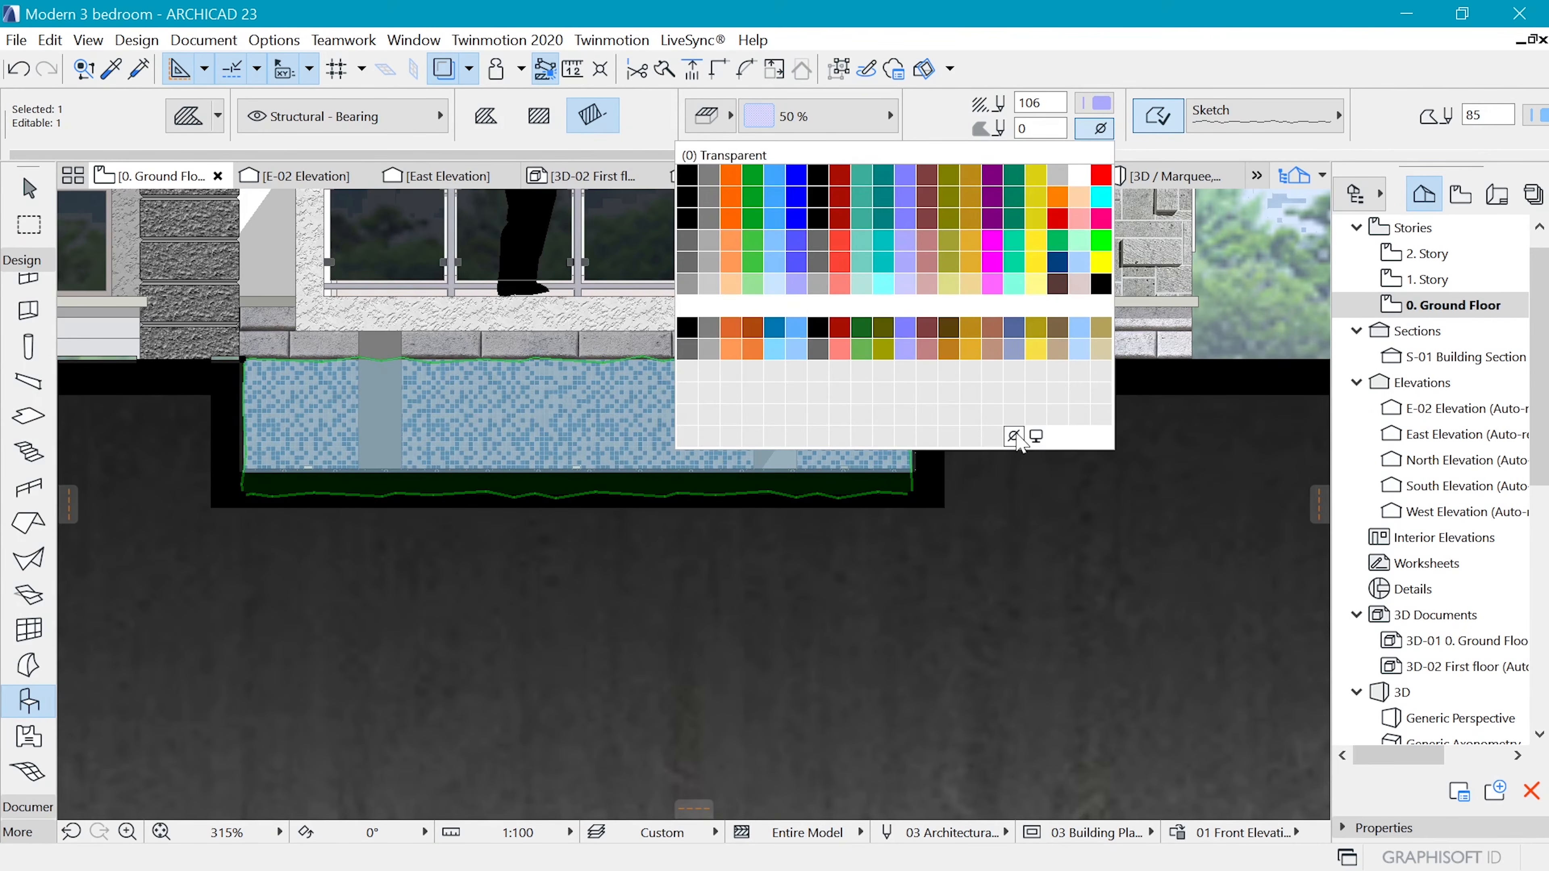
left_click(1018, 436)
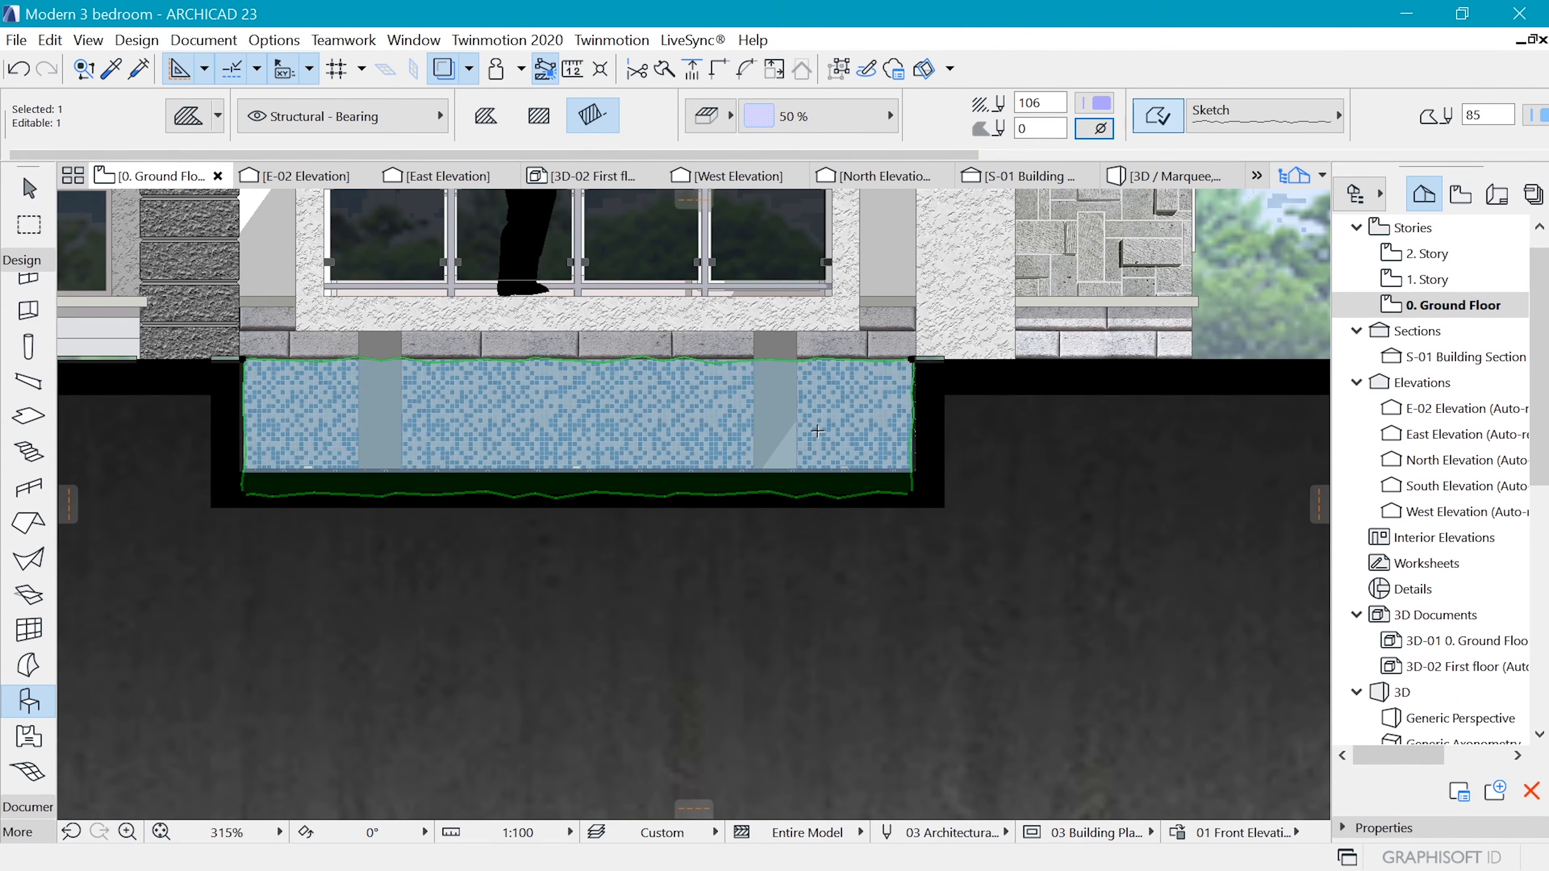
scroll(326, 384, "up", 2)
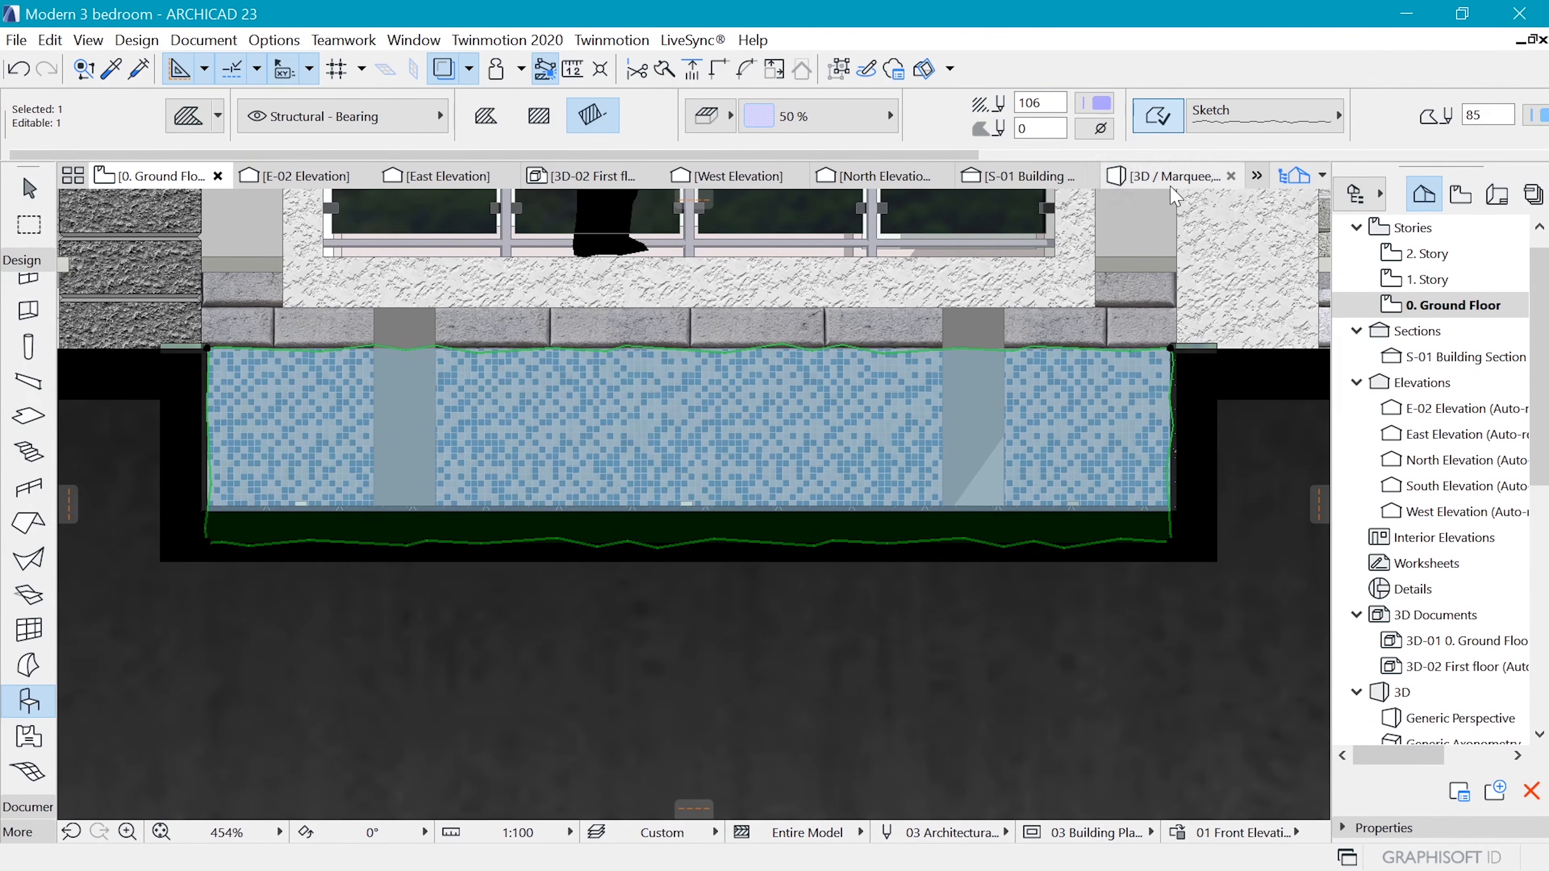
left_click(1266, 125)
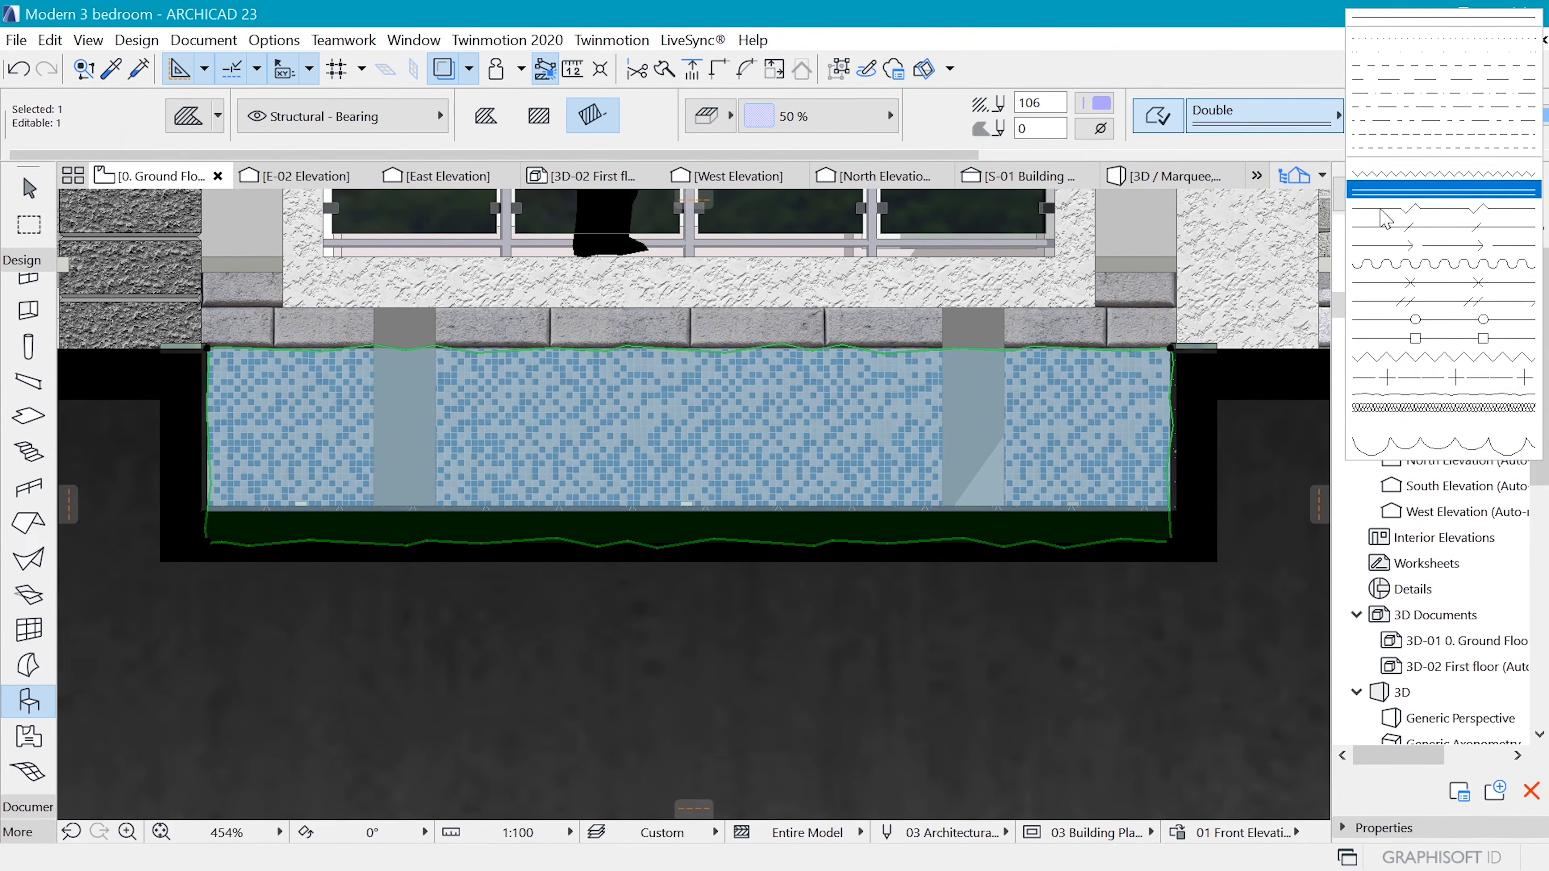
key("Escape")
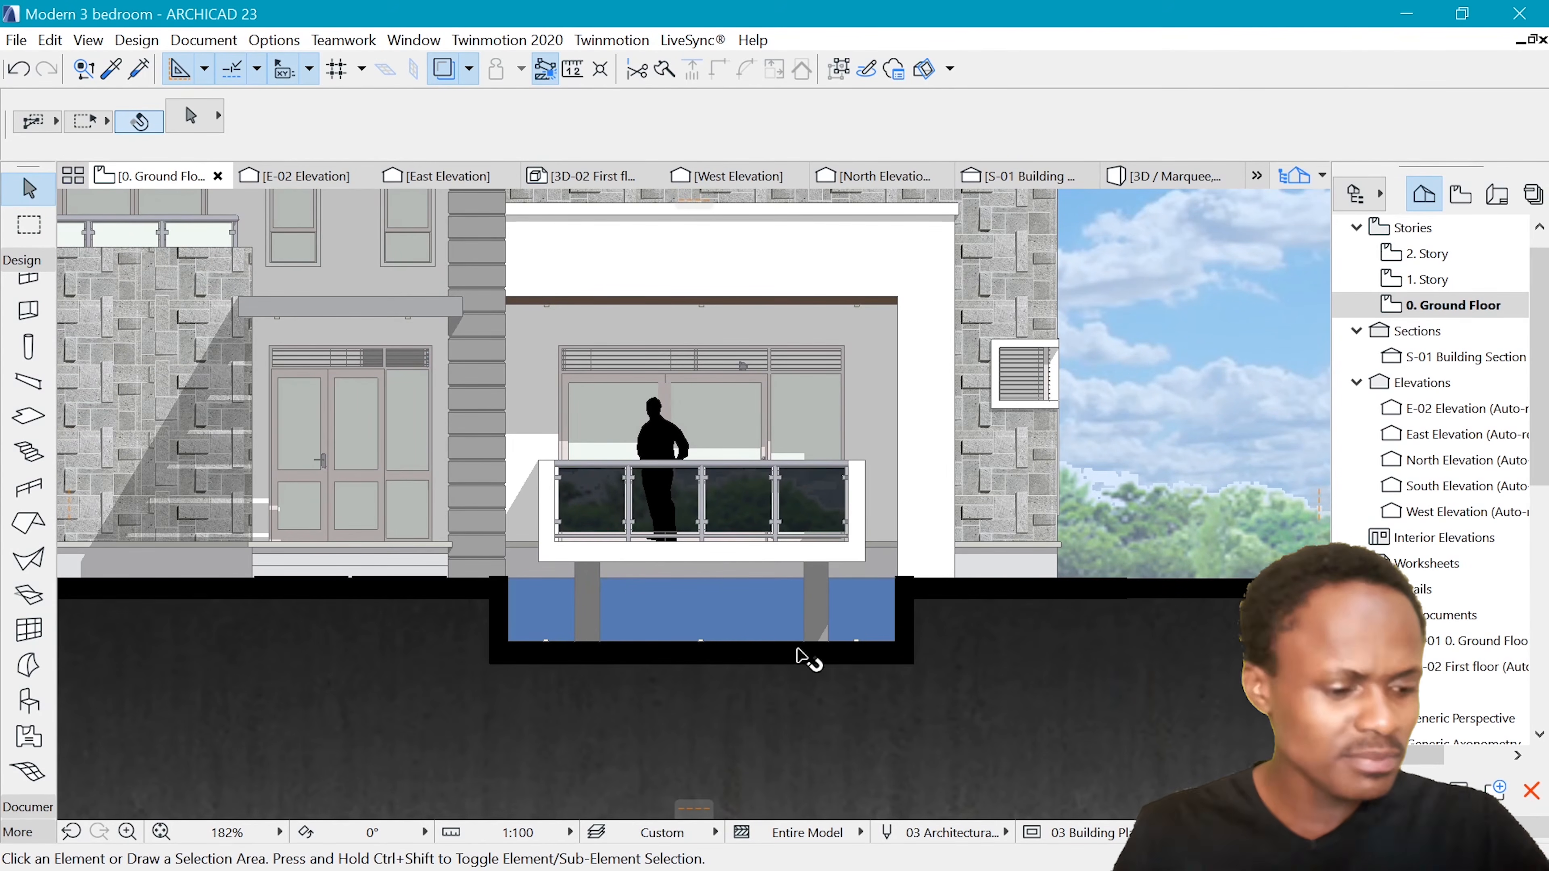
Check the existing blue pool fills beneath the balcony in the working elevation, and deselect them
left_click(759, 610)
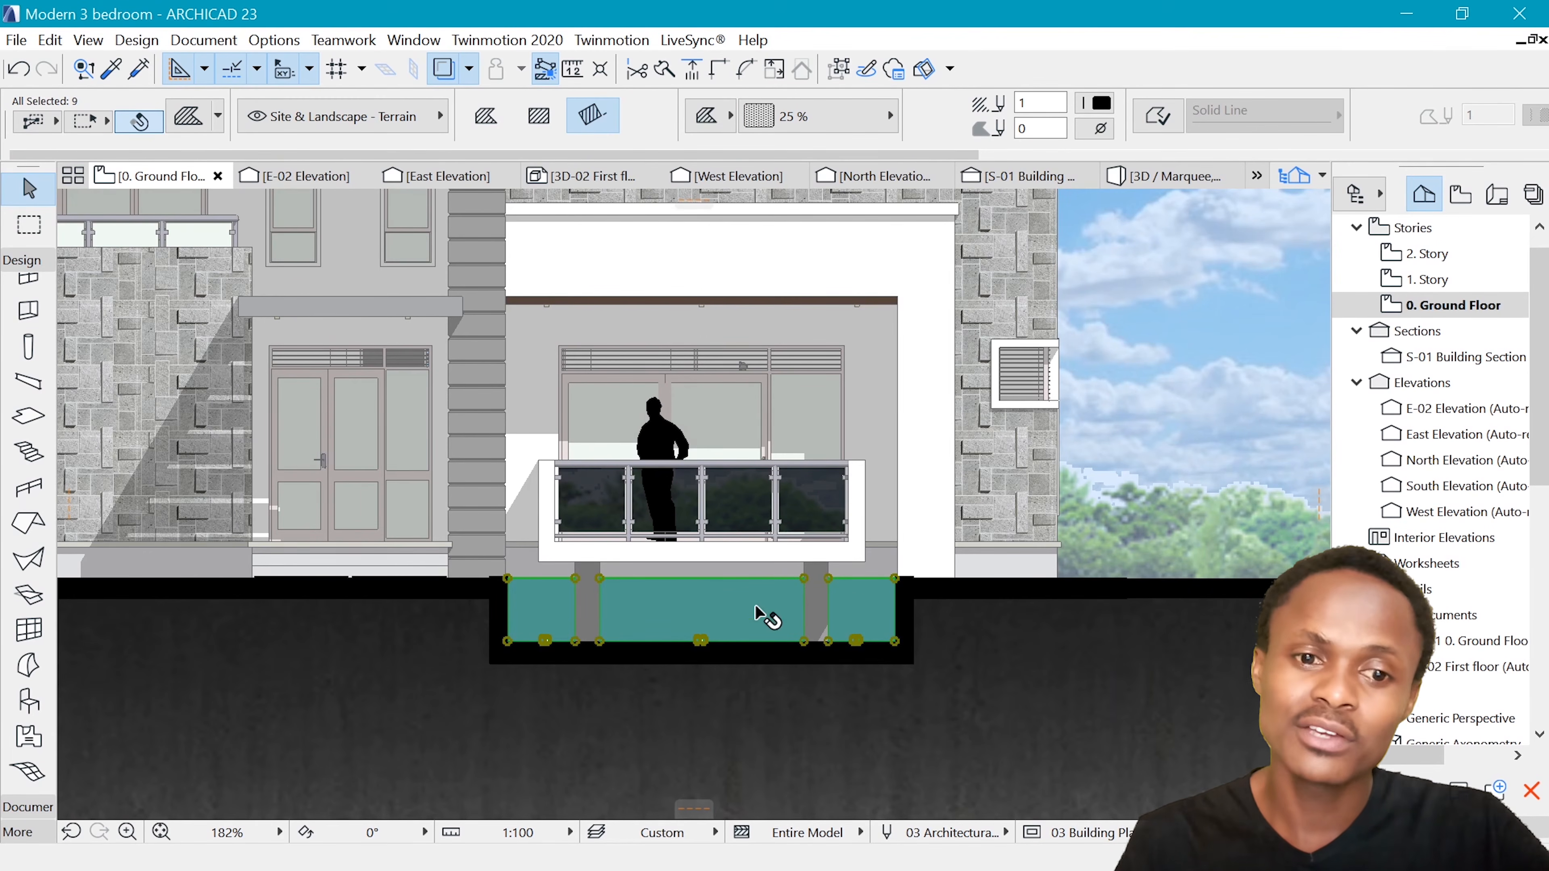
key("Escape")
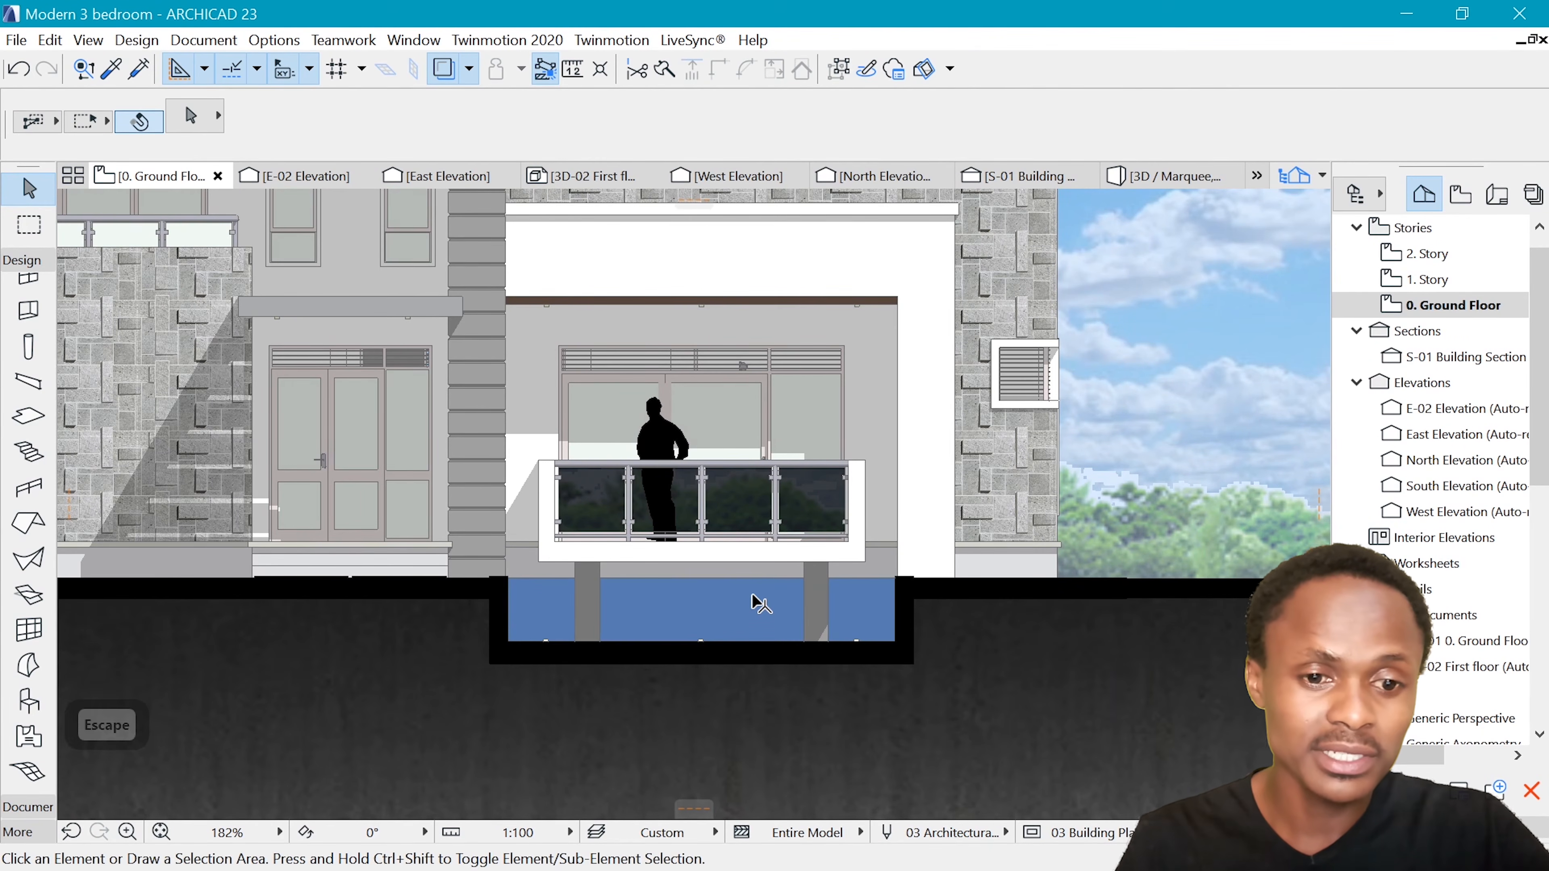
scroll(753, 600, "up", 2)
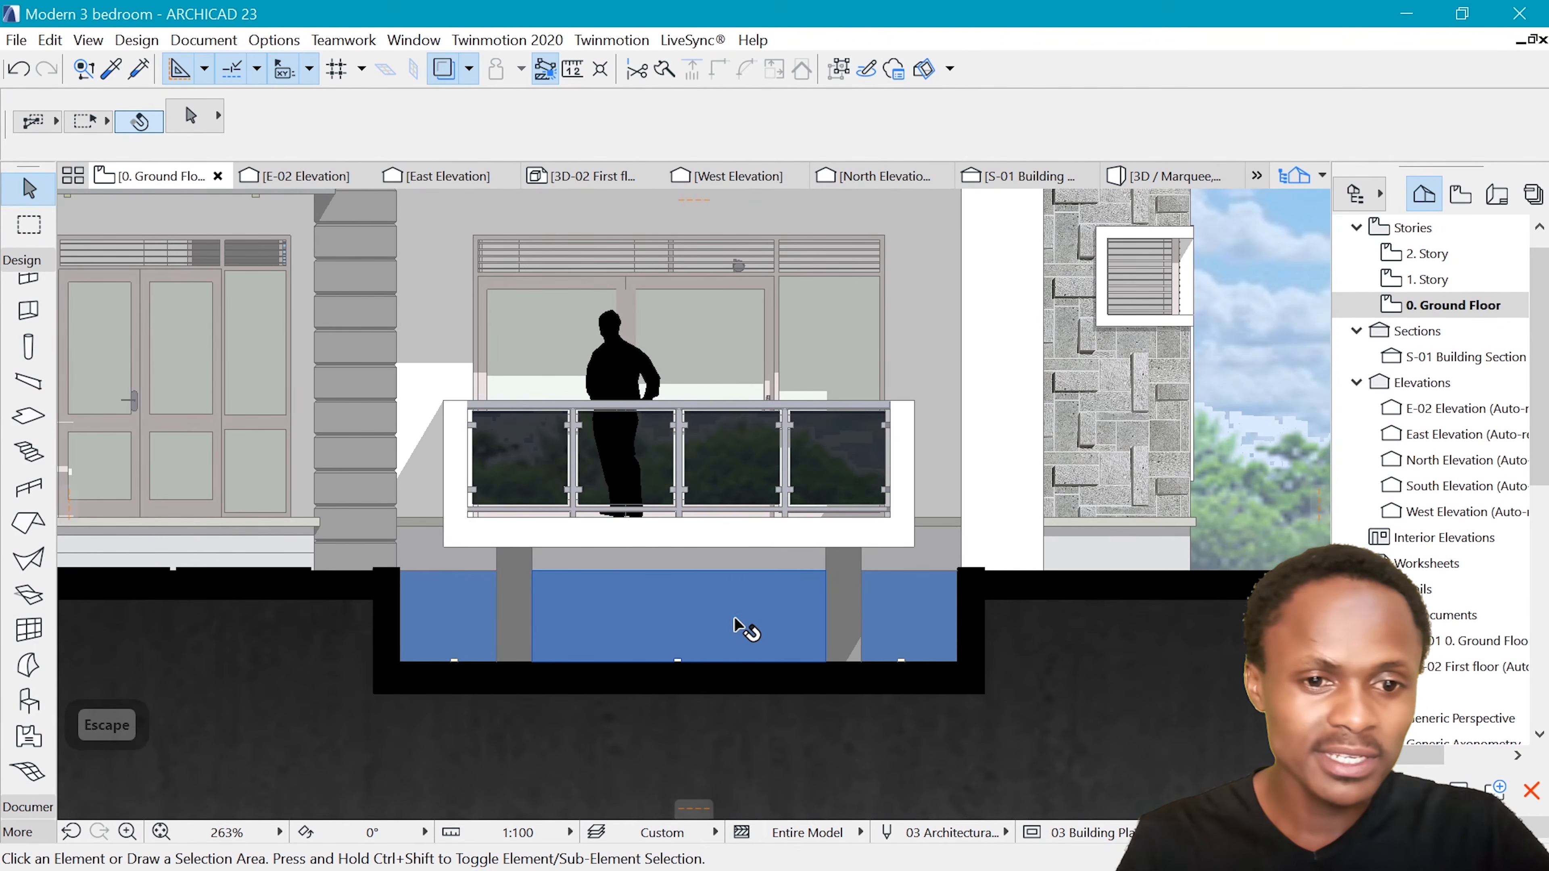
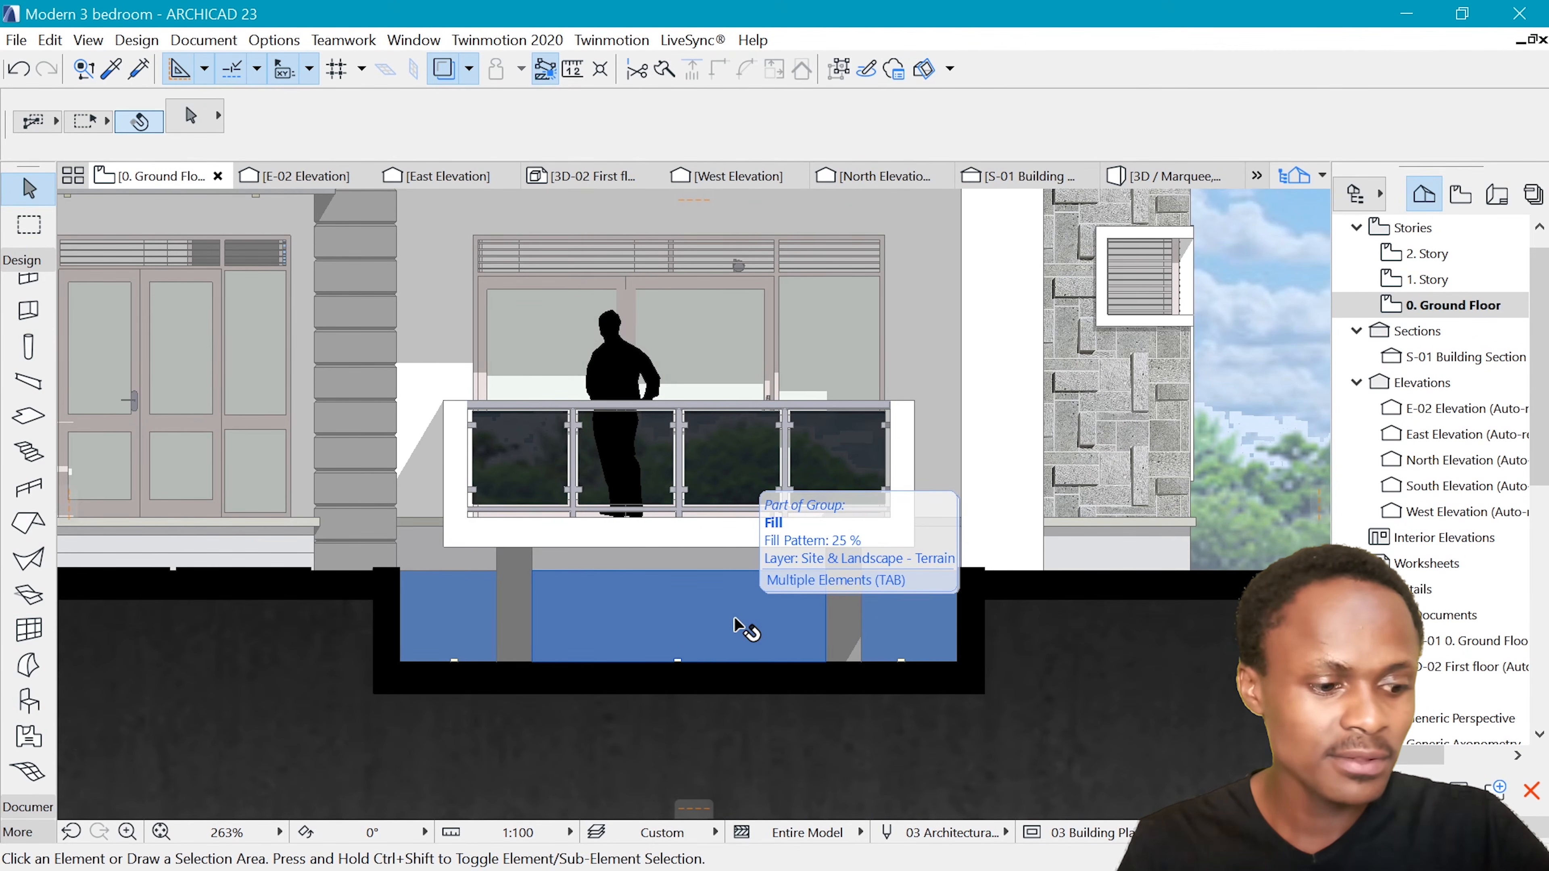
Set the fill pattern of all three blue pool fills beneath the balcony to Mosaic tiles, and deselect them
key("shift+Tab")
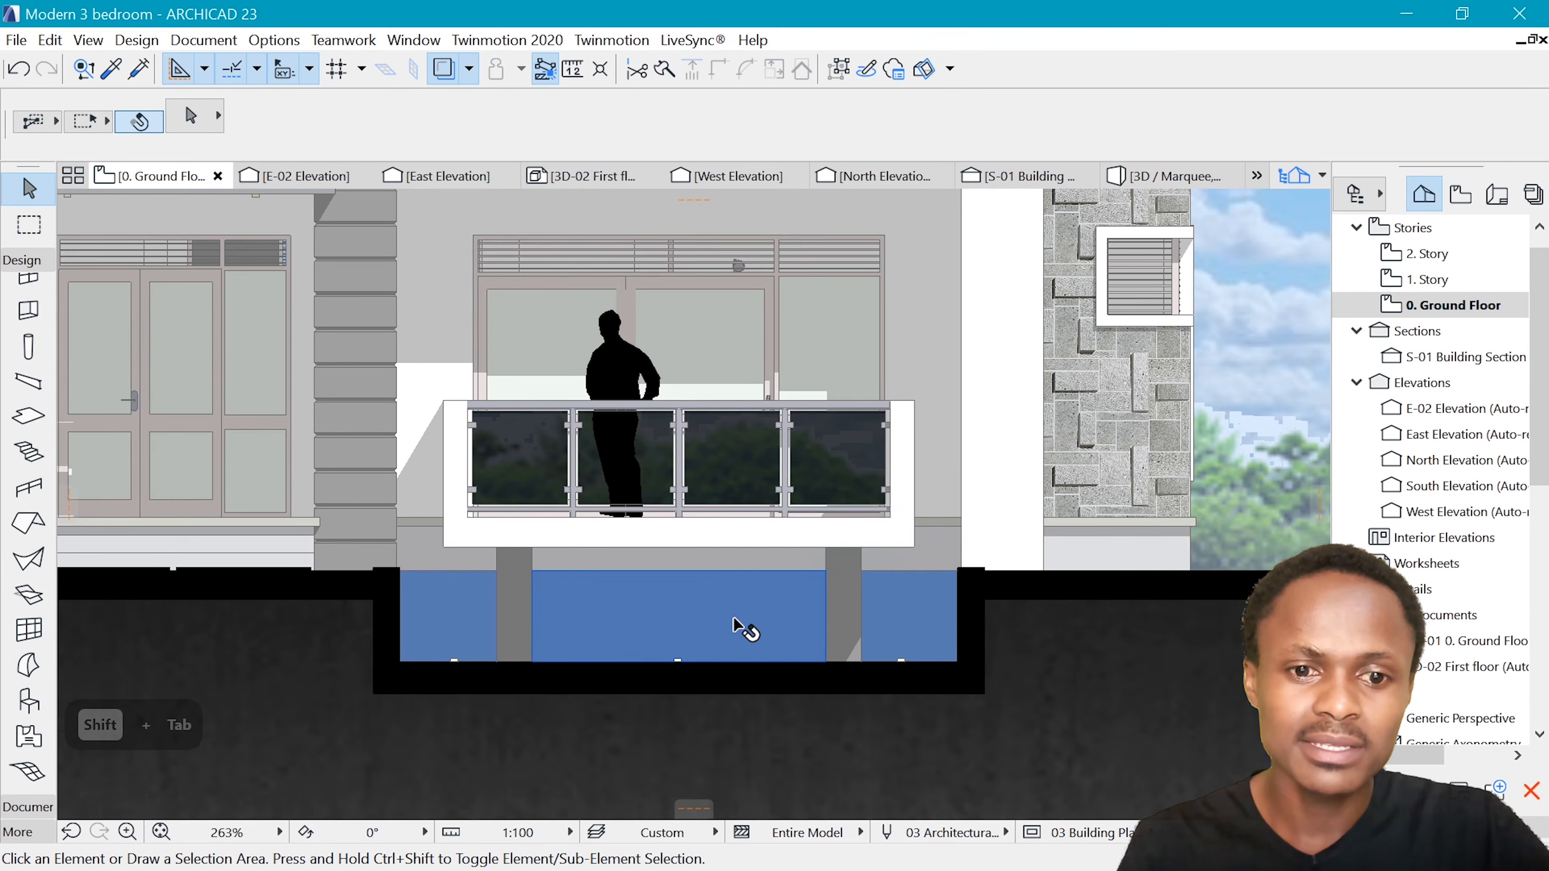
left_click(741, 630)
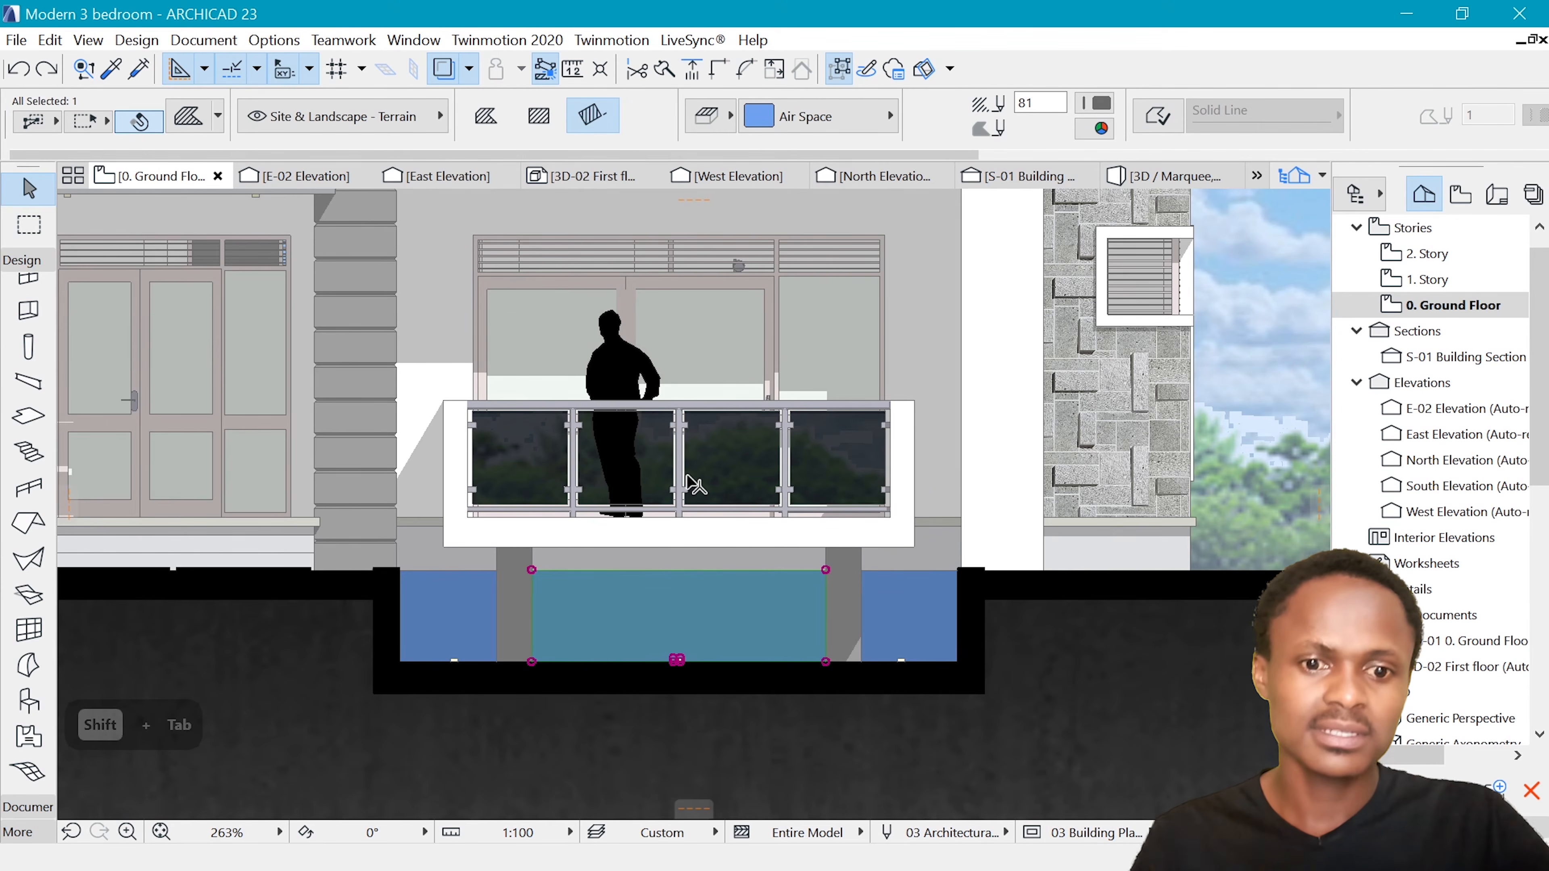
key("shift+Tab")
left_click(473, 621, "shift")
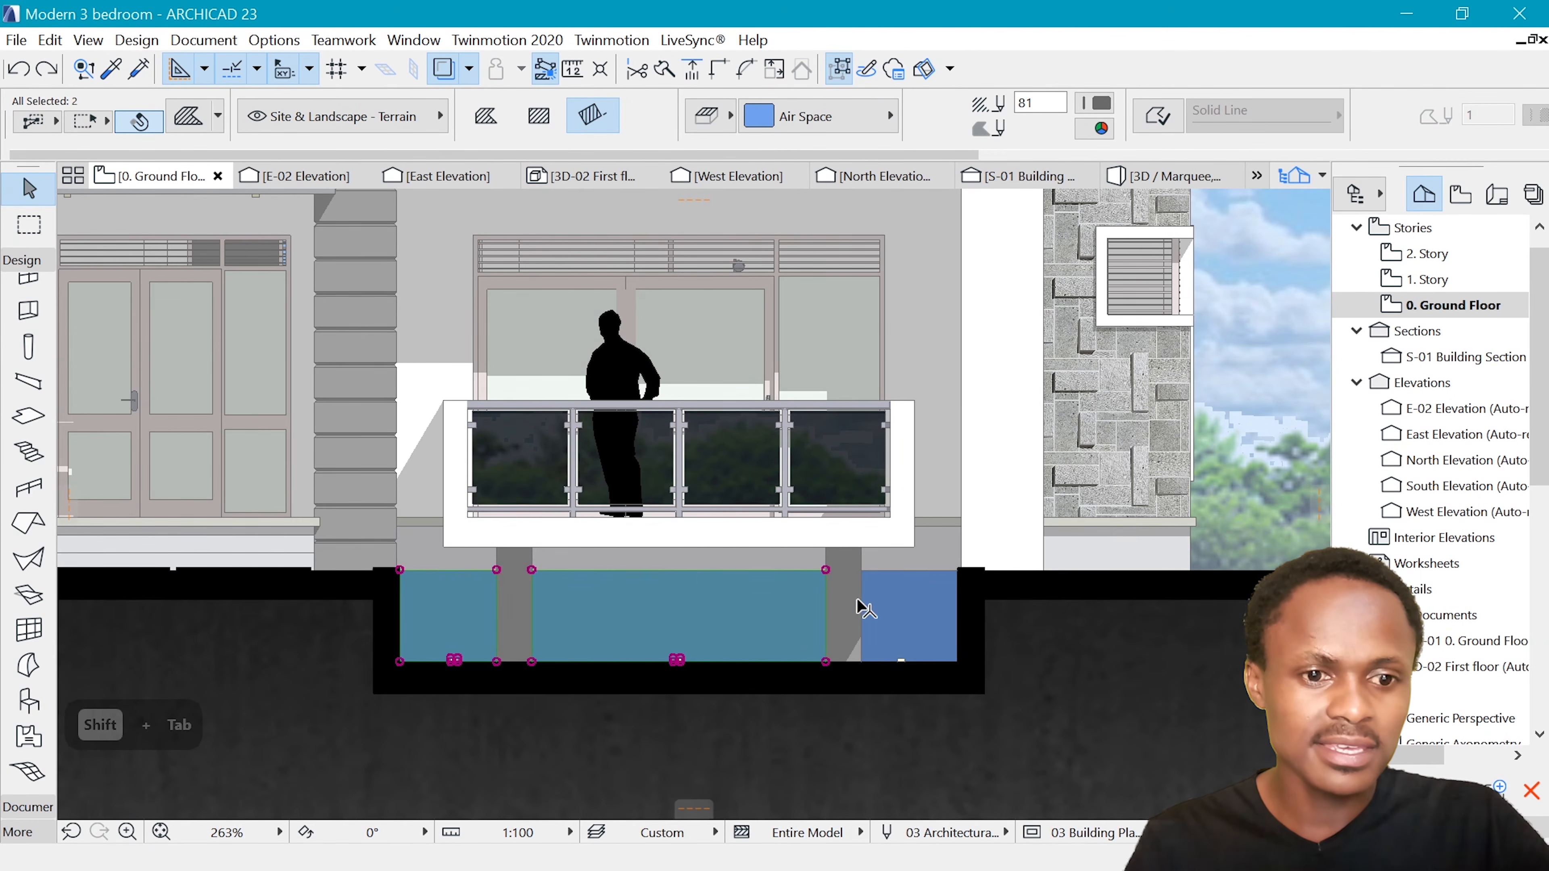
key("shift+Tab")
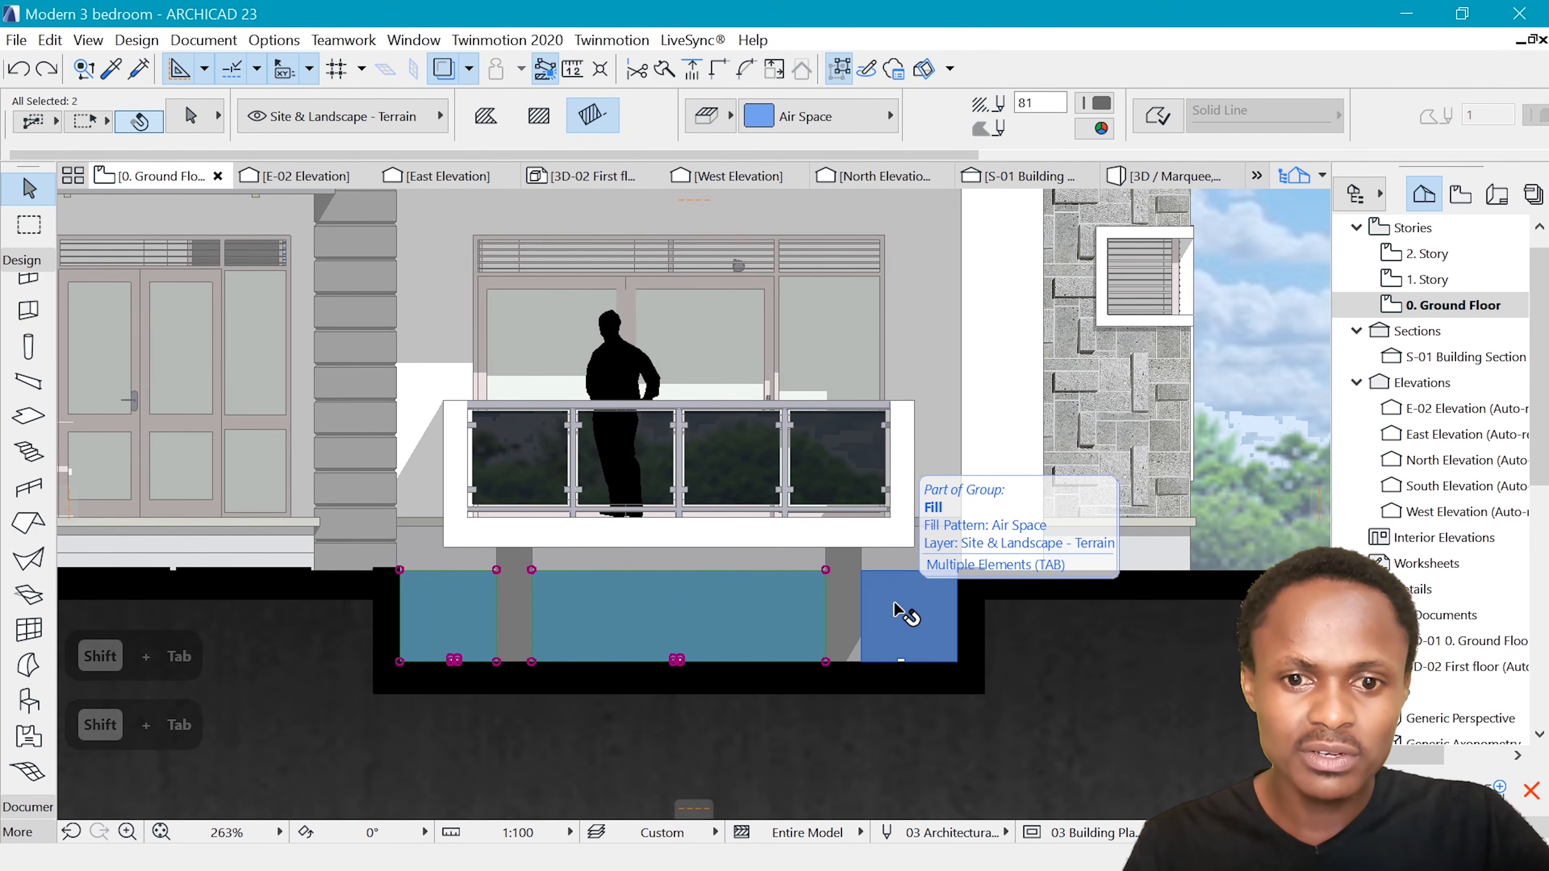
left_click(899, 611, "shift")
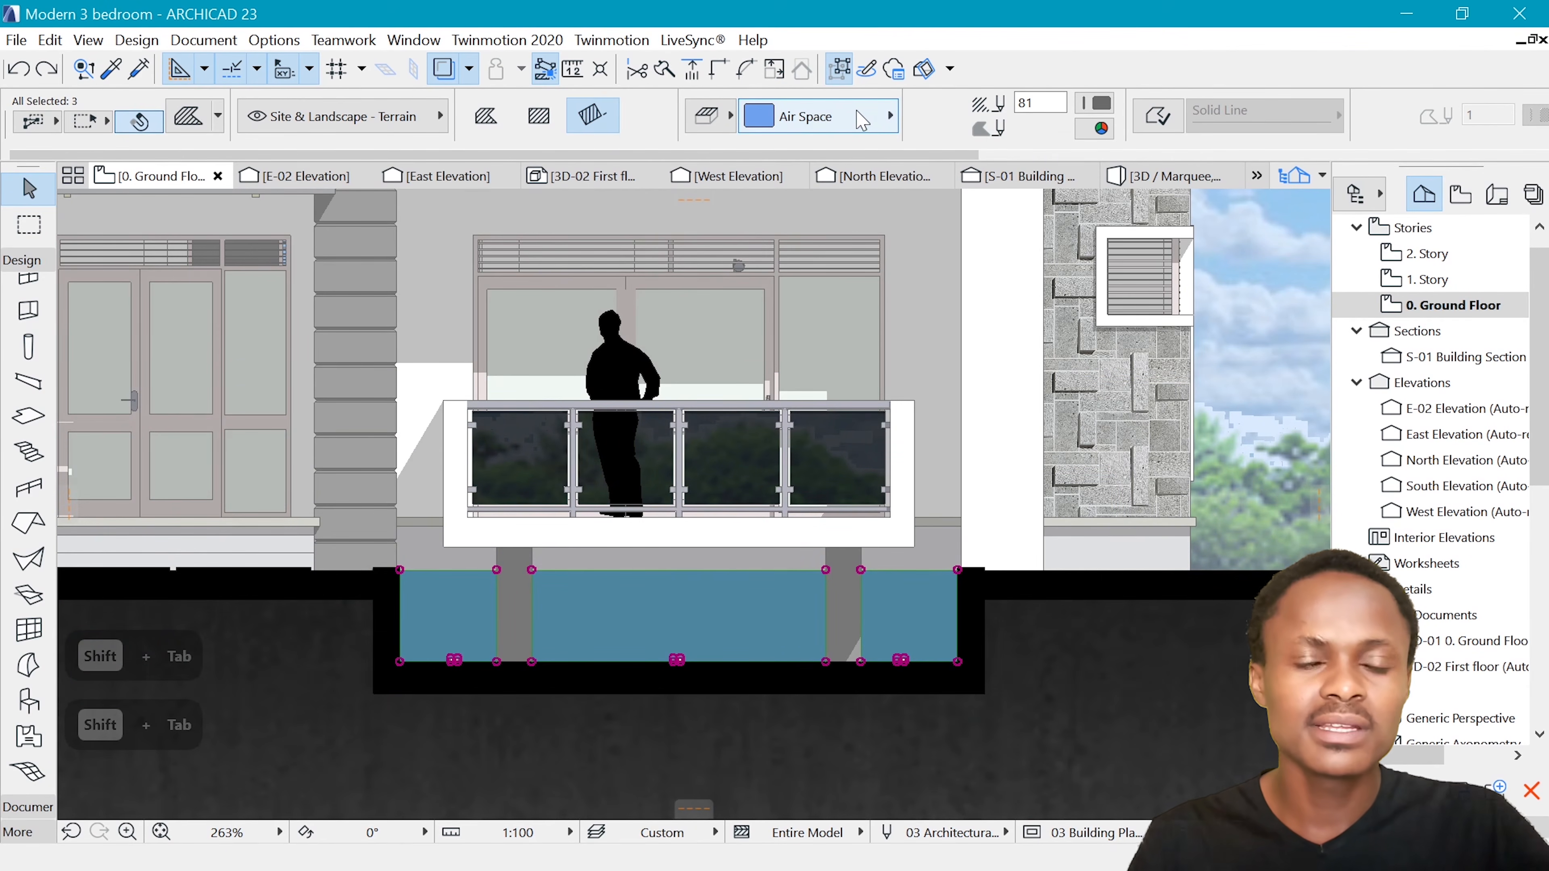
left_click(868, 117)
scroll(606, 555, "right", 2)
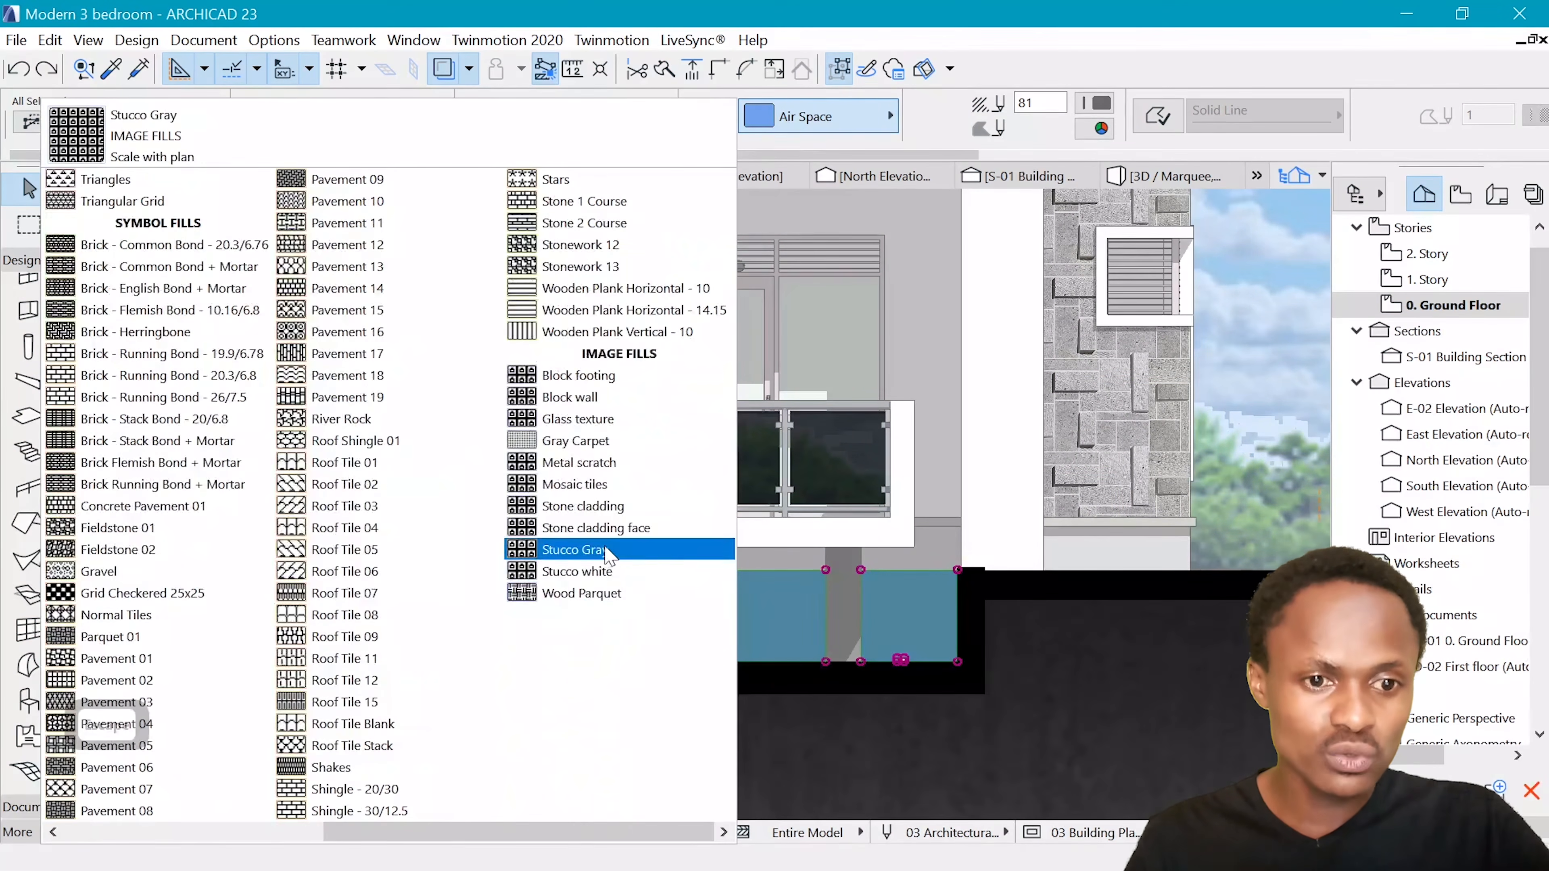
left_click(589, 484)
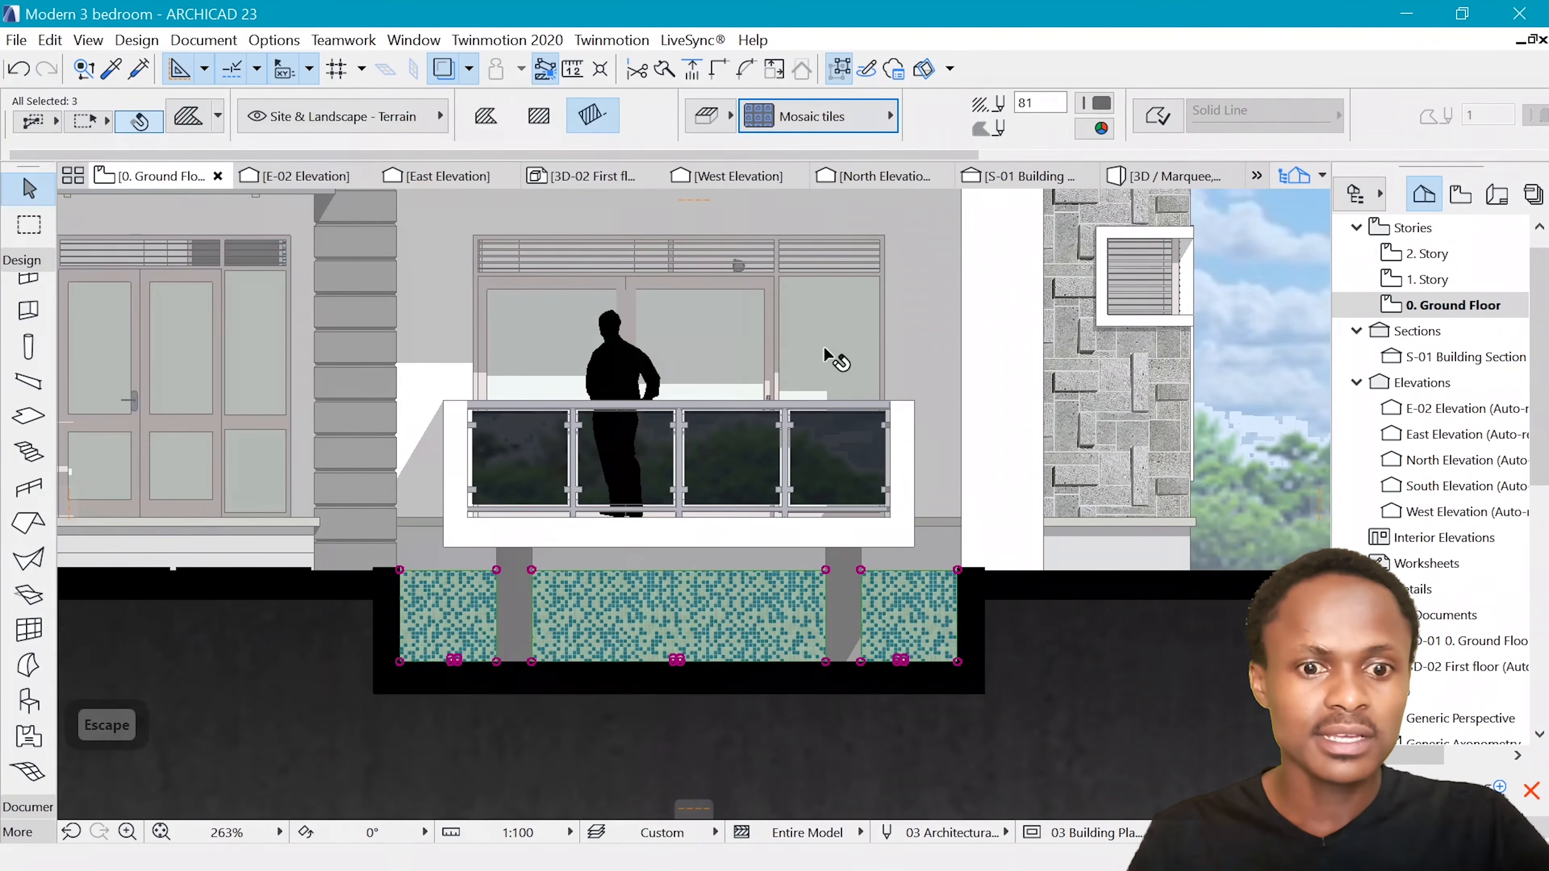
scroll(997, 418, "down", 3)
scroll(1000, 420, "up", 3)
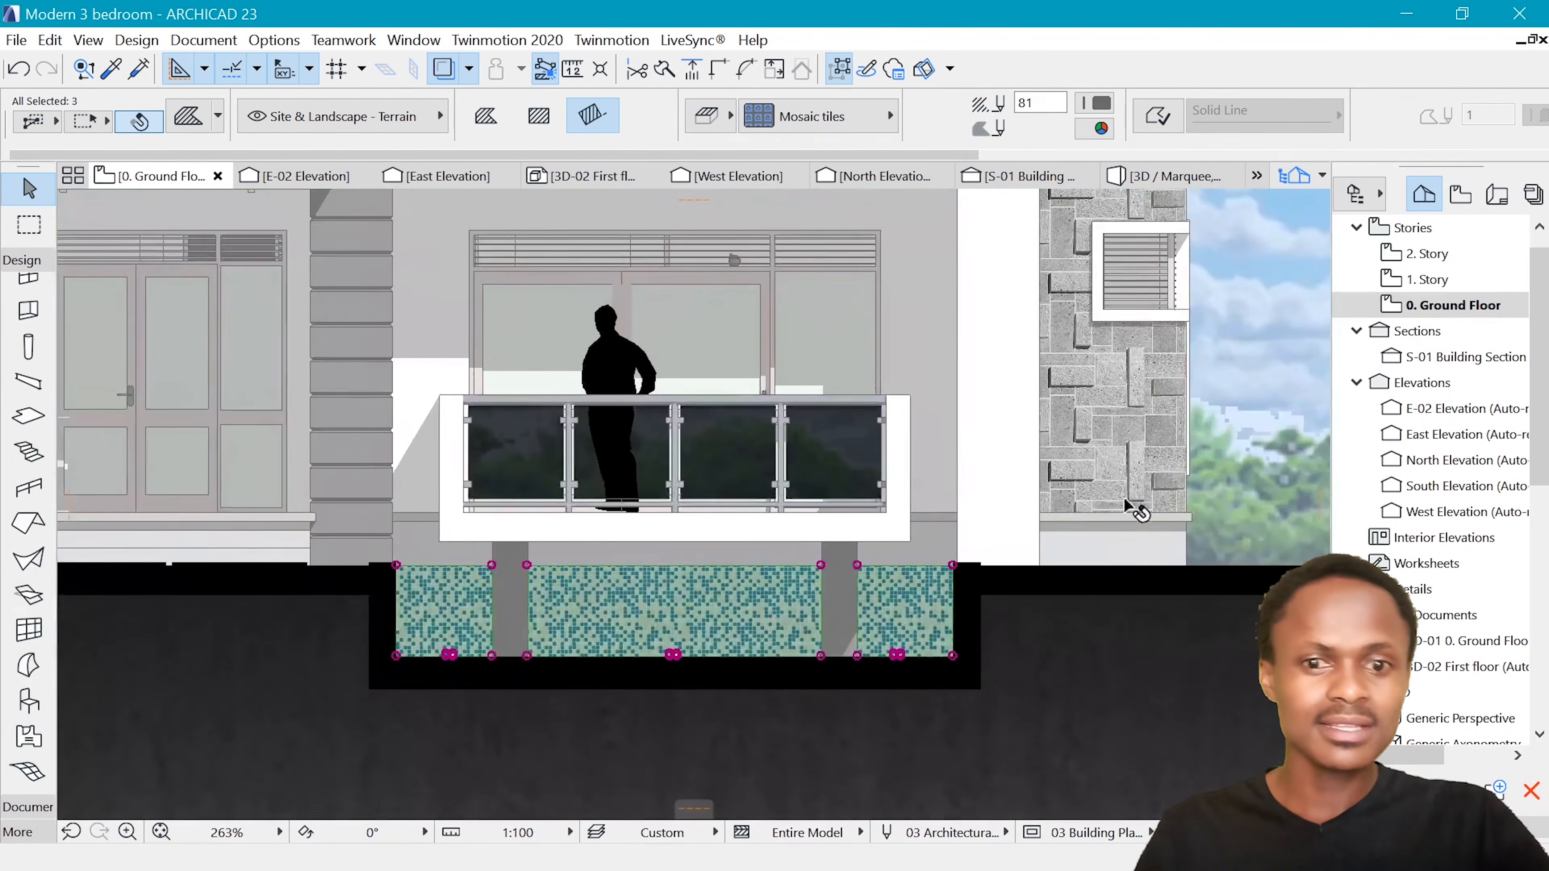
scroll(909, 611, "up", 3)
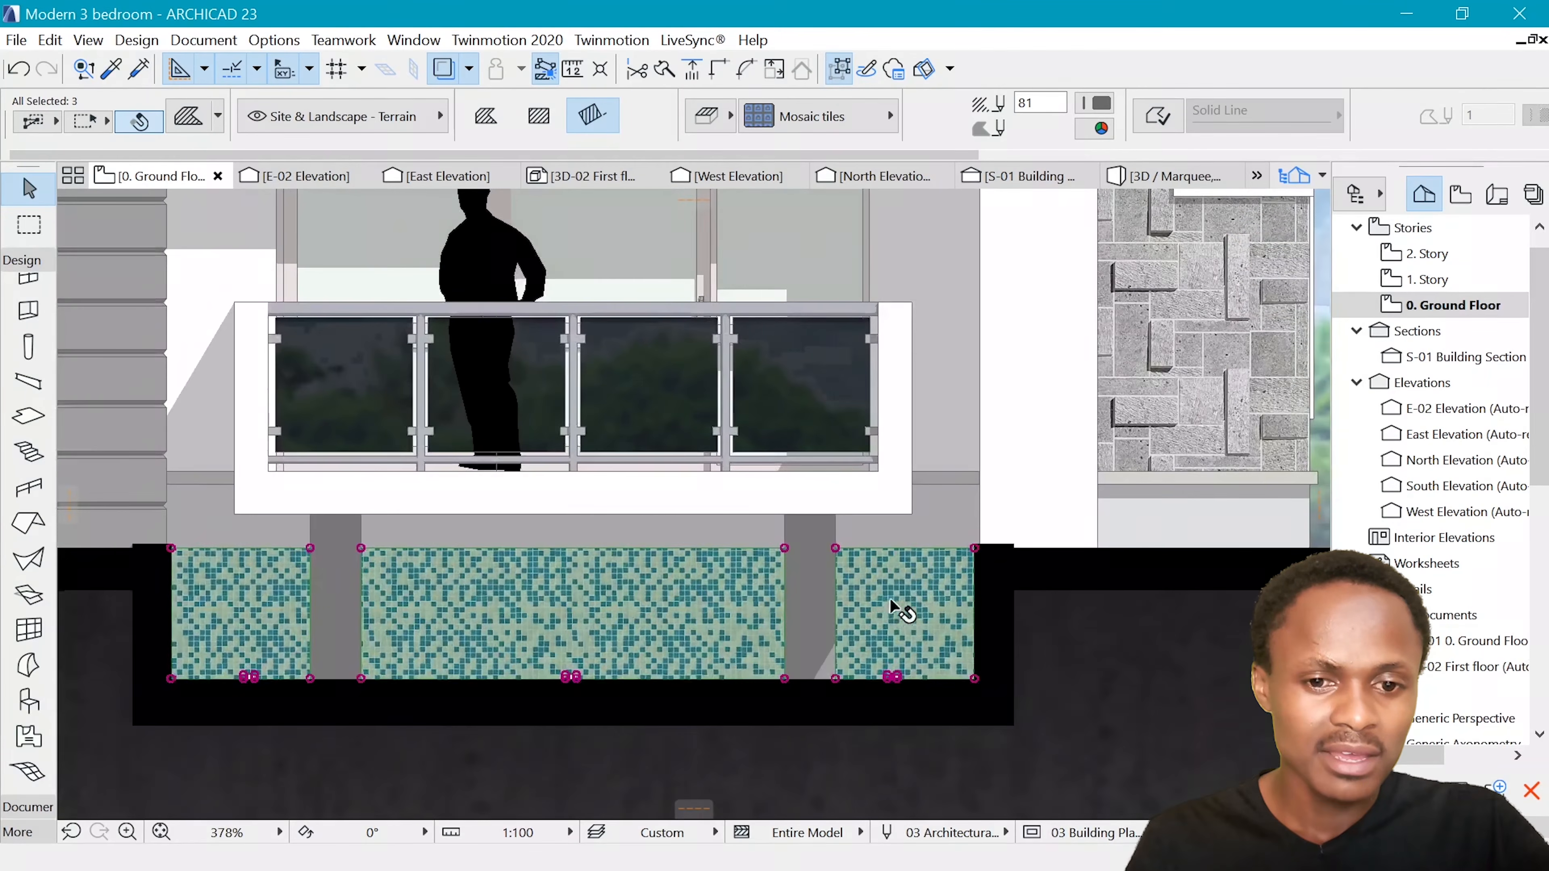
key("Escape")
Try deleting the 25 % shadow fill over the pool section at the balcony's right end, and undo the deletion
left_click(917, 603)
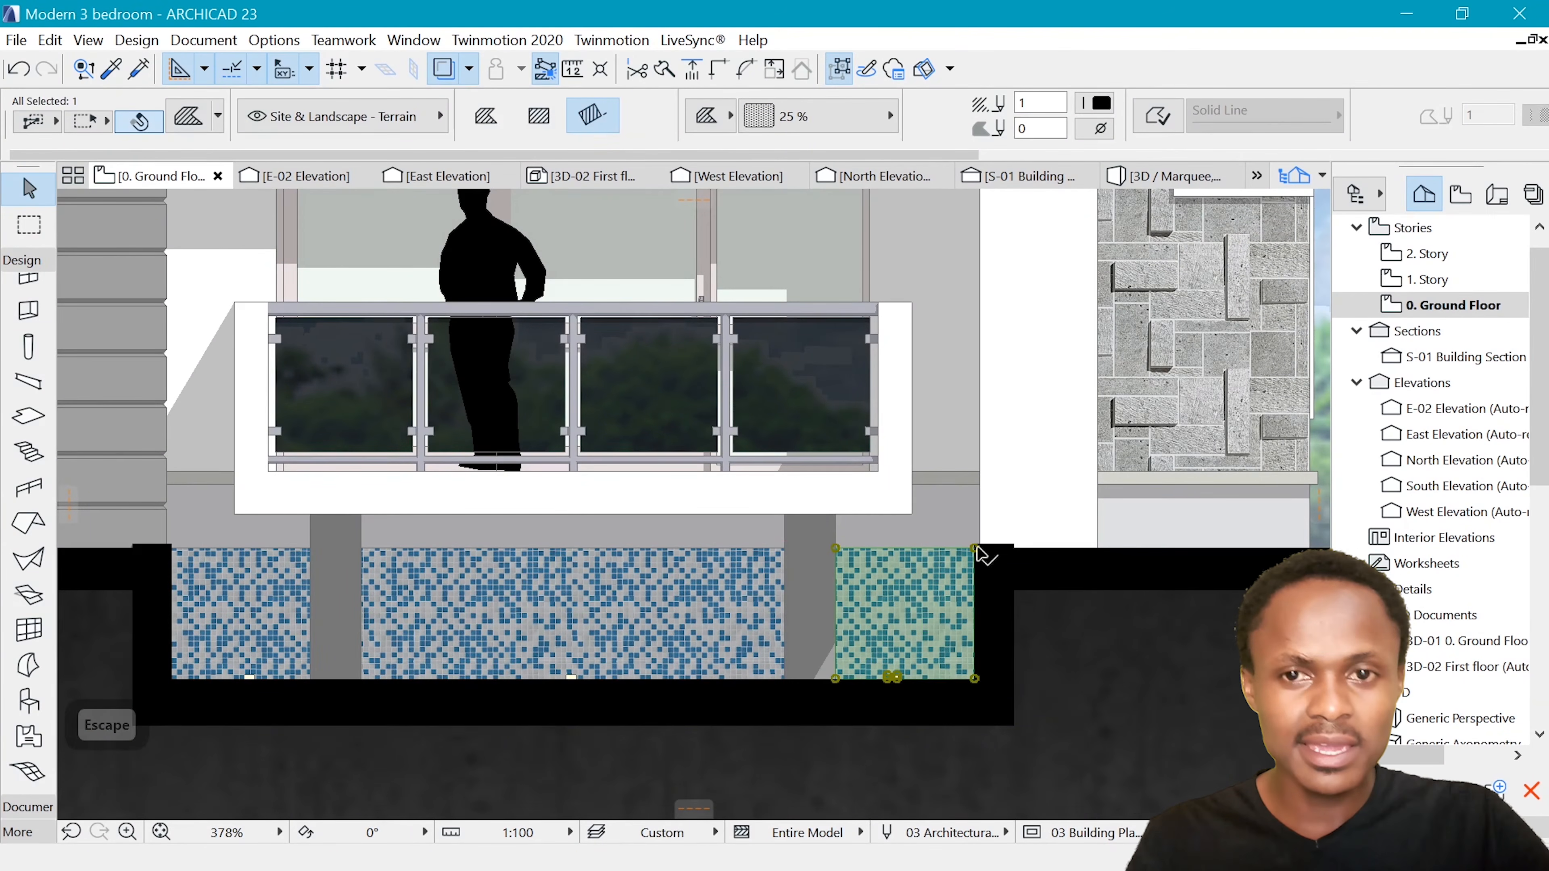
key("Delete")
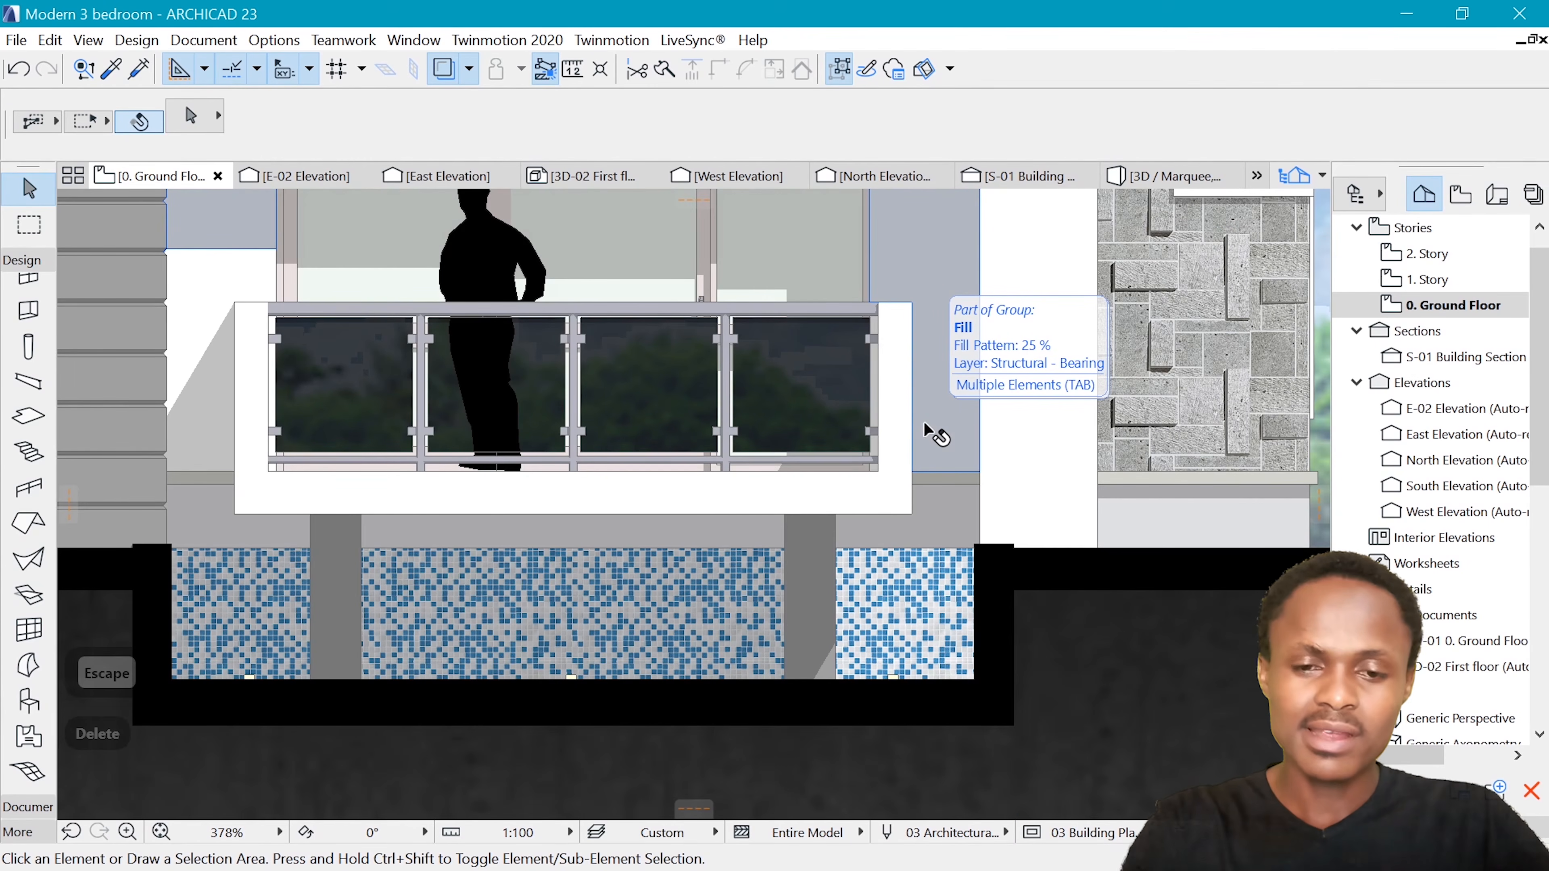
key("ctrl+z")
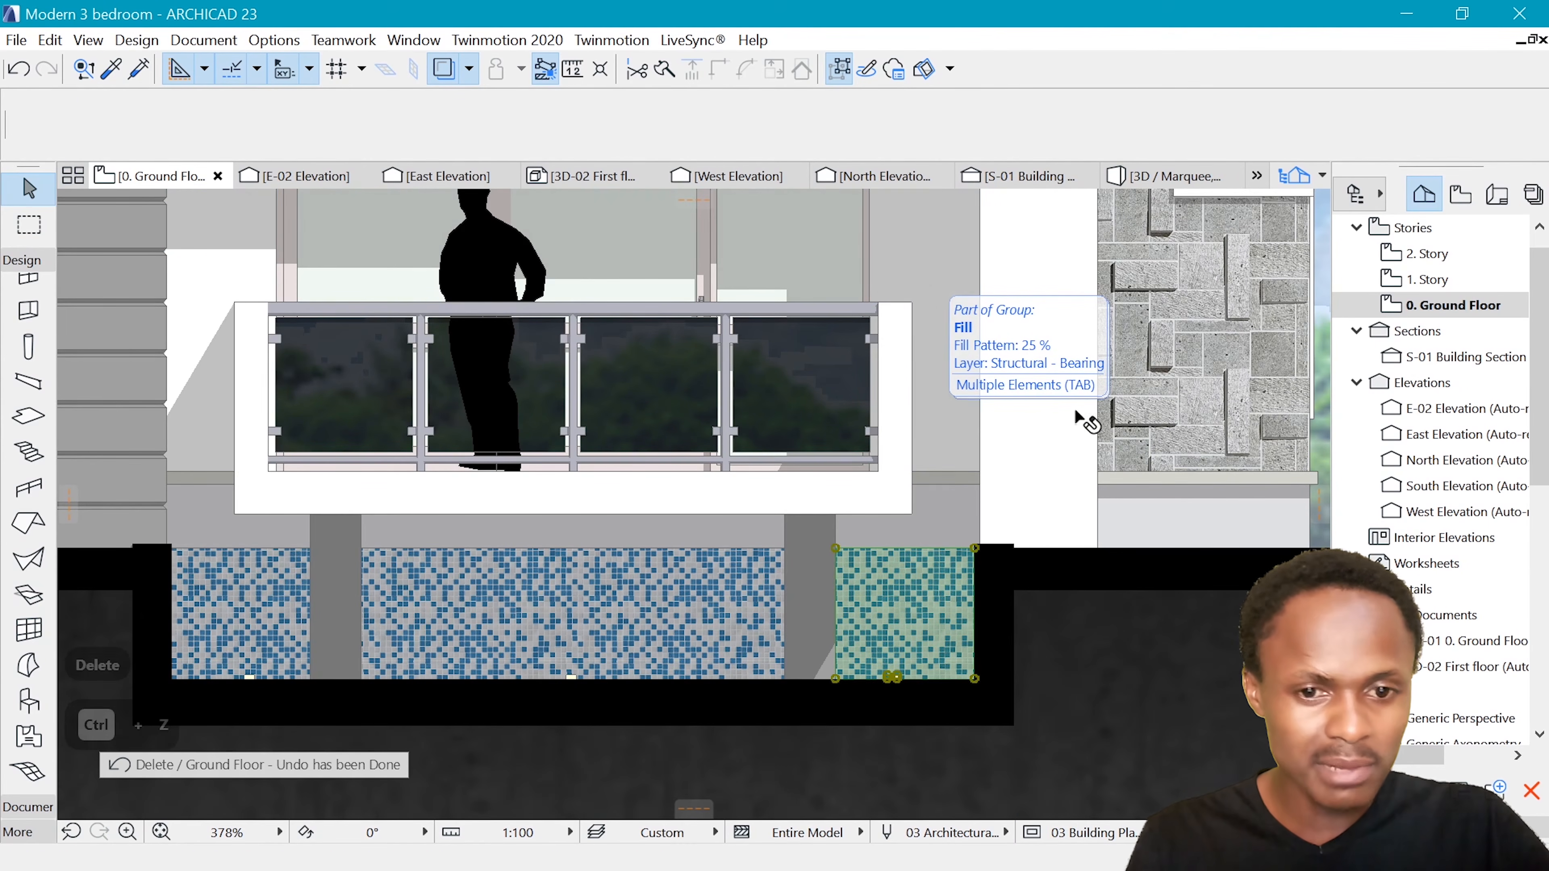
Compare the tiled pool beneath the balcony with the water in the finished example elevation
scroll(950, 525, "down", 5)
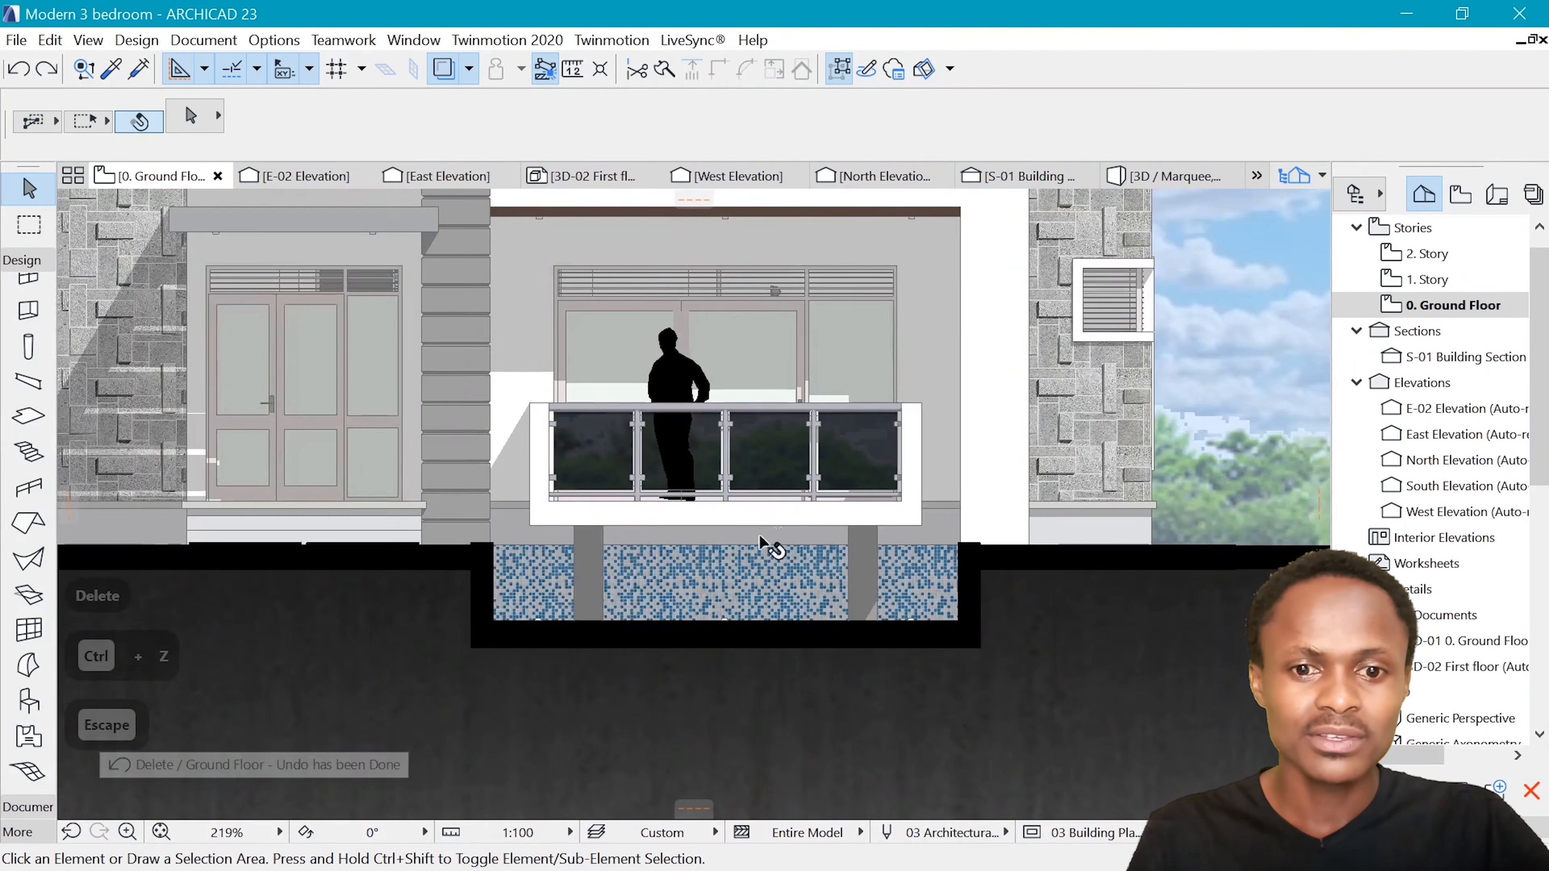
scroll(760, 601, "up", 5)
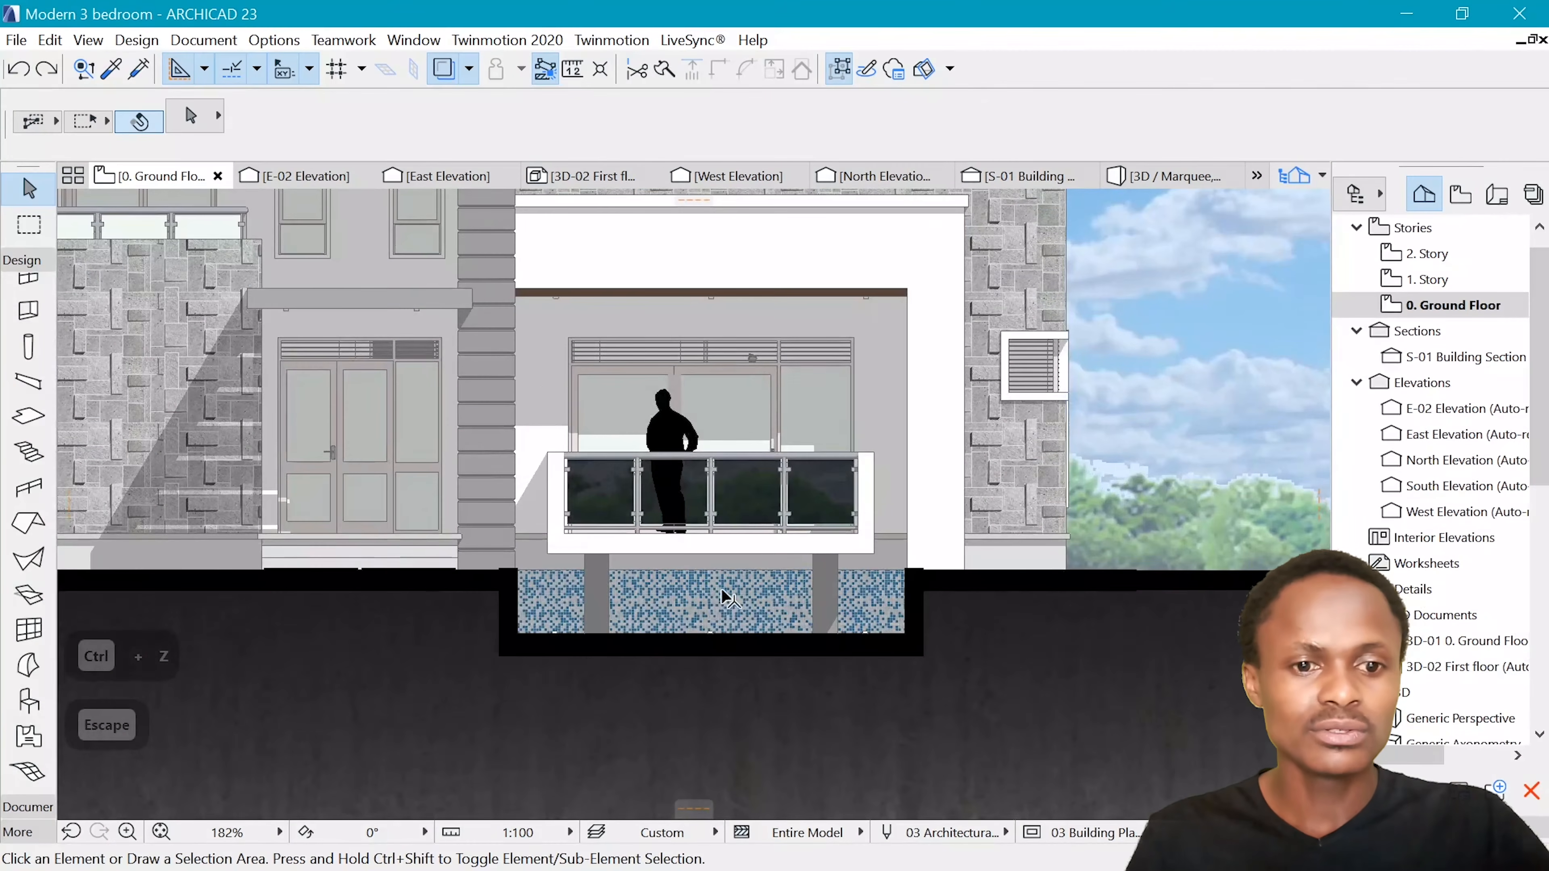
scroll(697, 616, "down", 3)
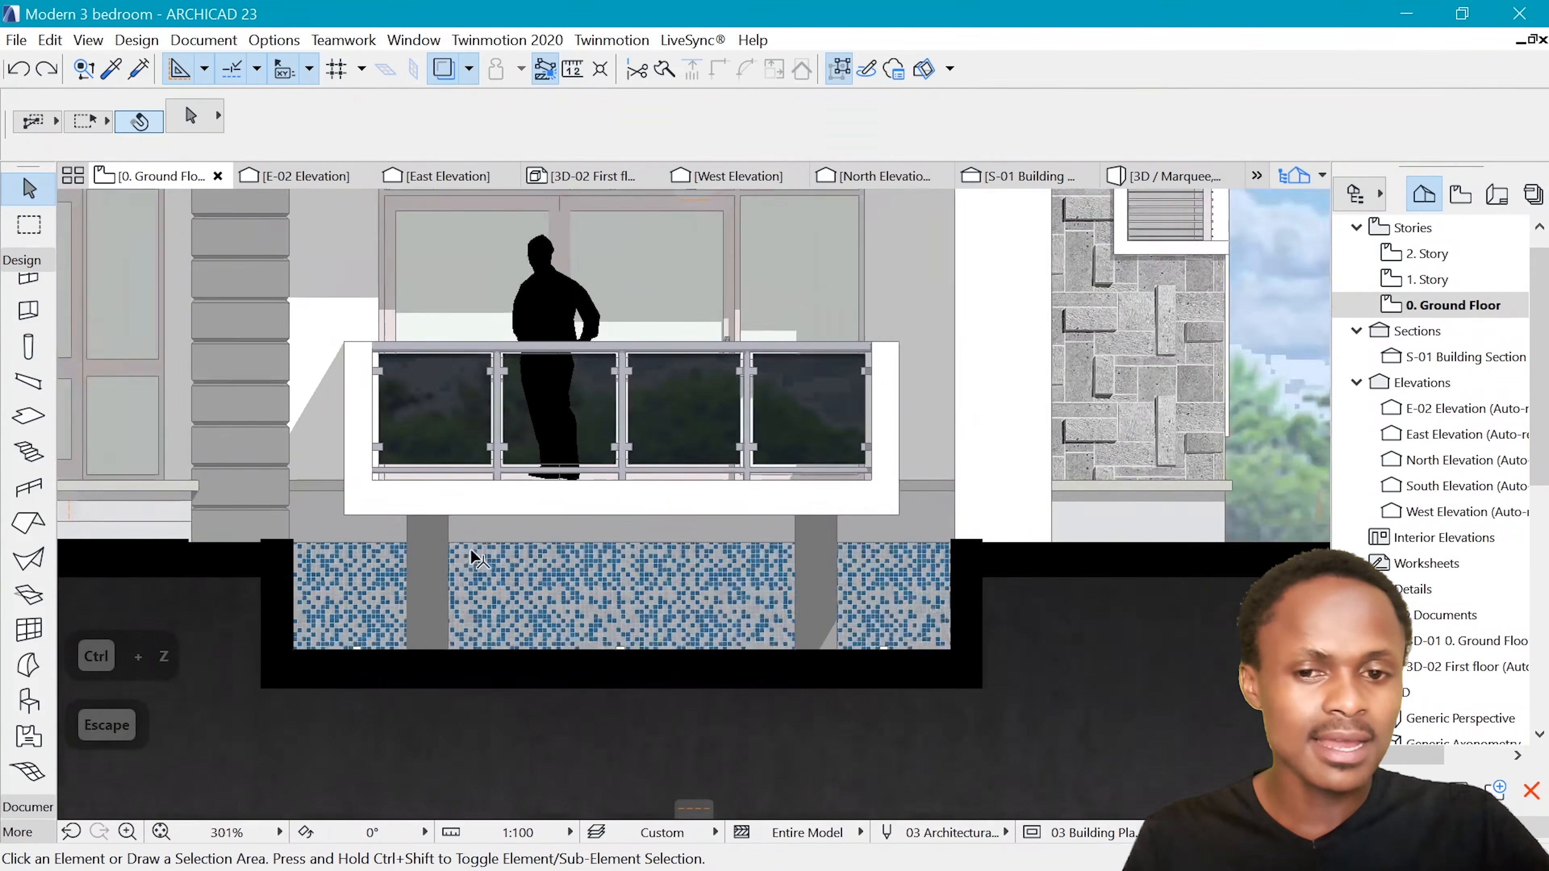
scroll(744, 726, "down", 10)
scroll(722, 363, "down", 6)
scroll(704, 595, "up", 6)
scroll(702, 588, "up", 3)
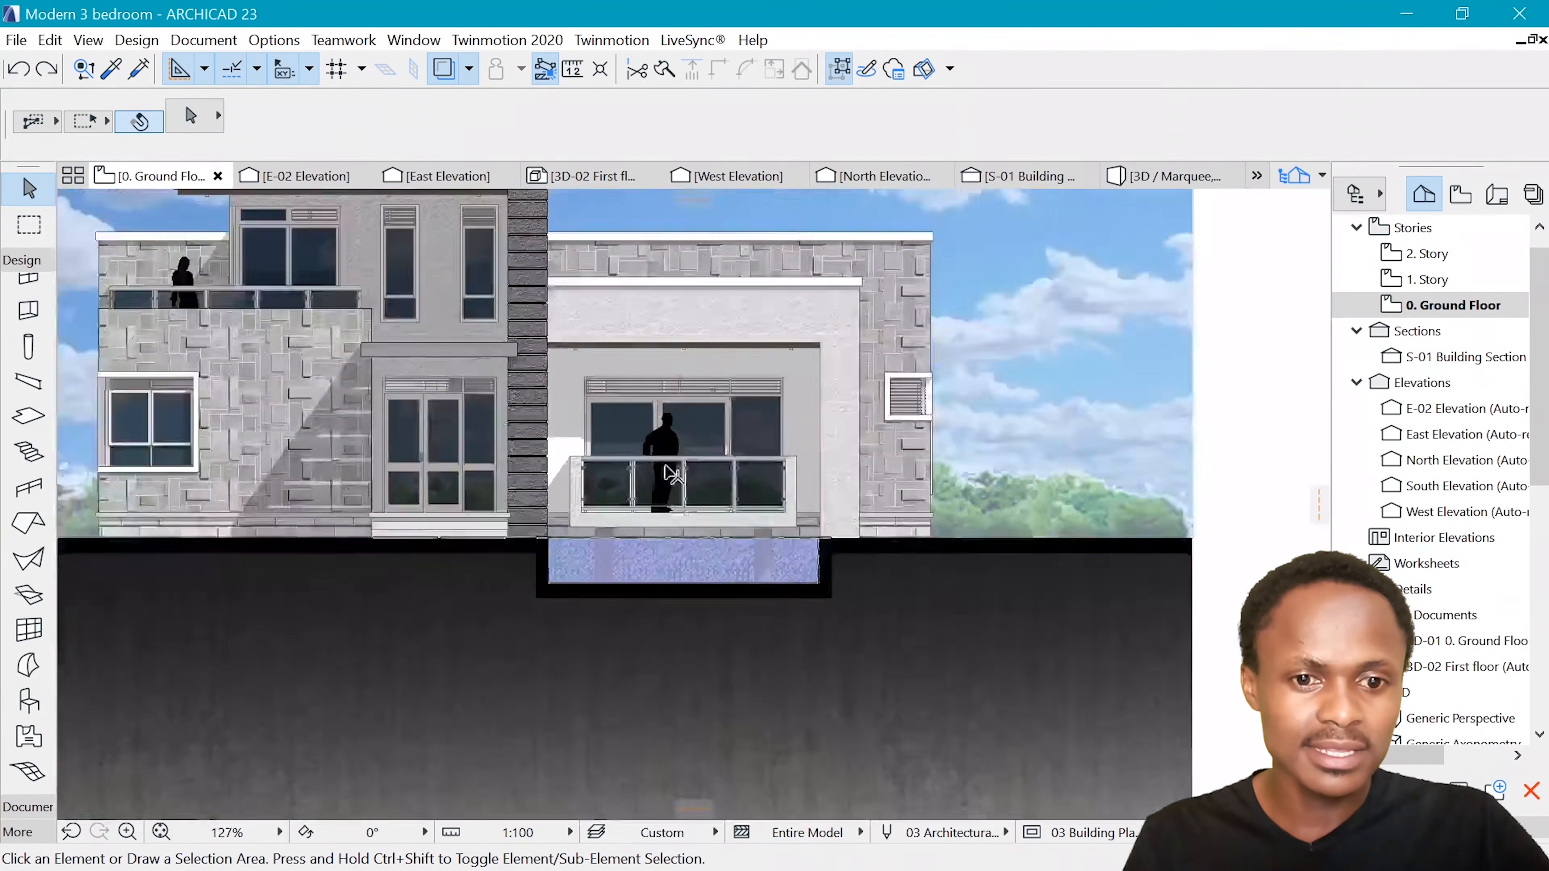
scroll(675, 483, "down", 6)
scroll(677, 488, "up", 15)
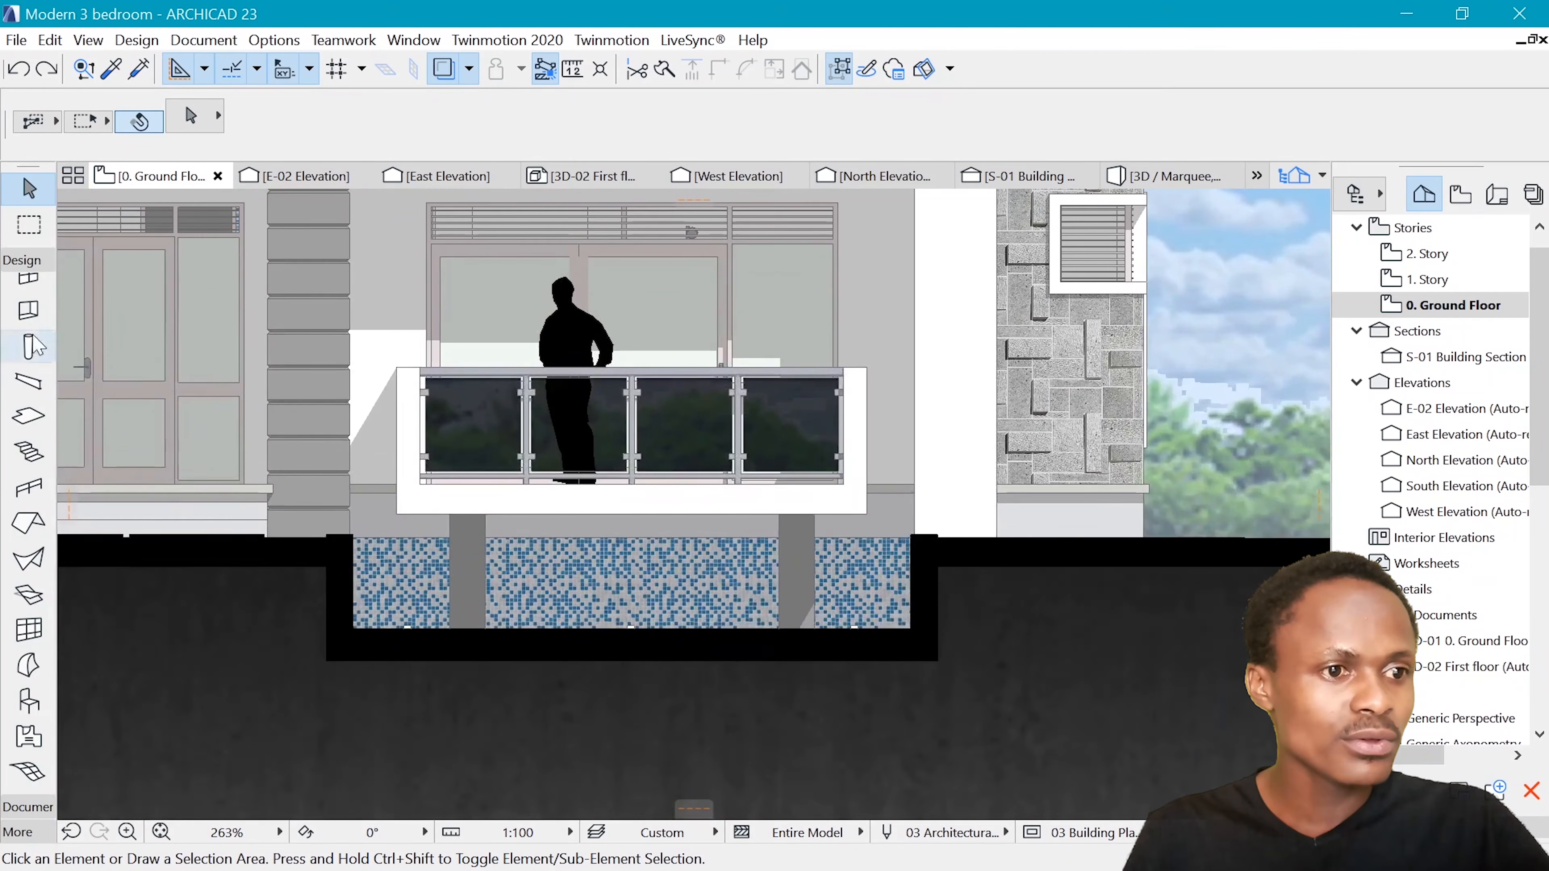
Set up the Fill tool for water with the 50 % pattern, light blue foreground pen 179 and a transparent background
left_click(22, 260)
left_click(27, 284)
left_click(29, 457)
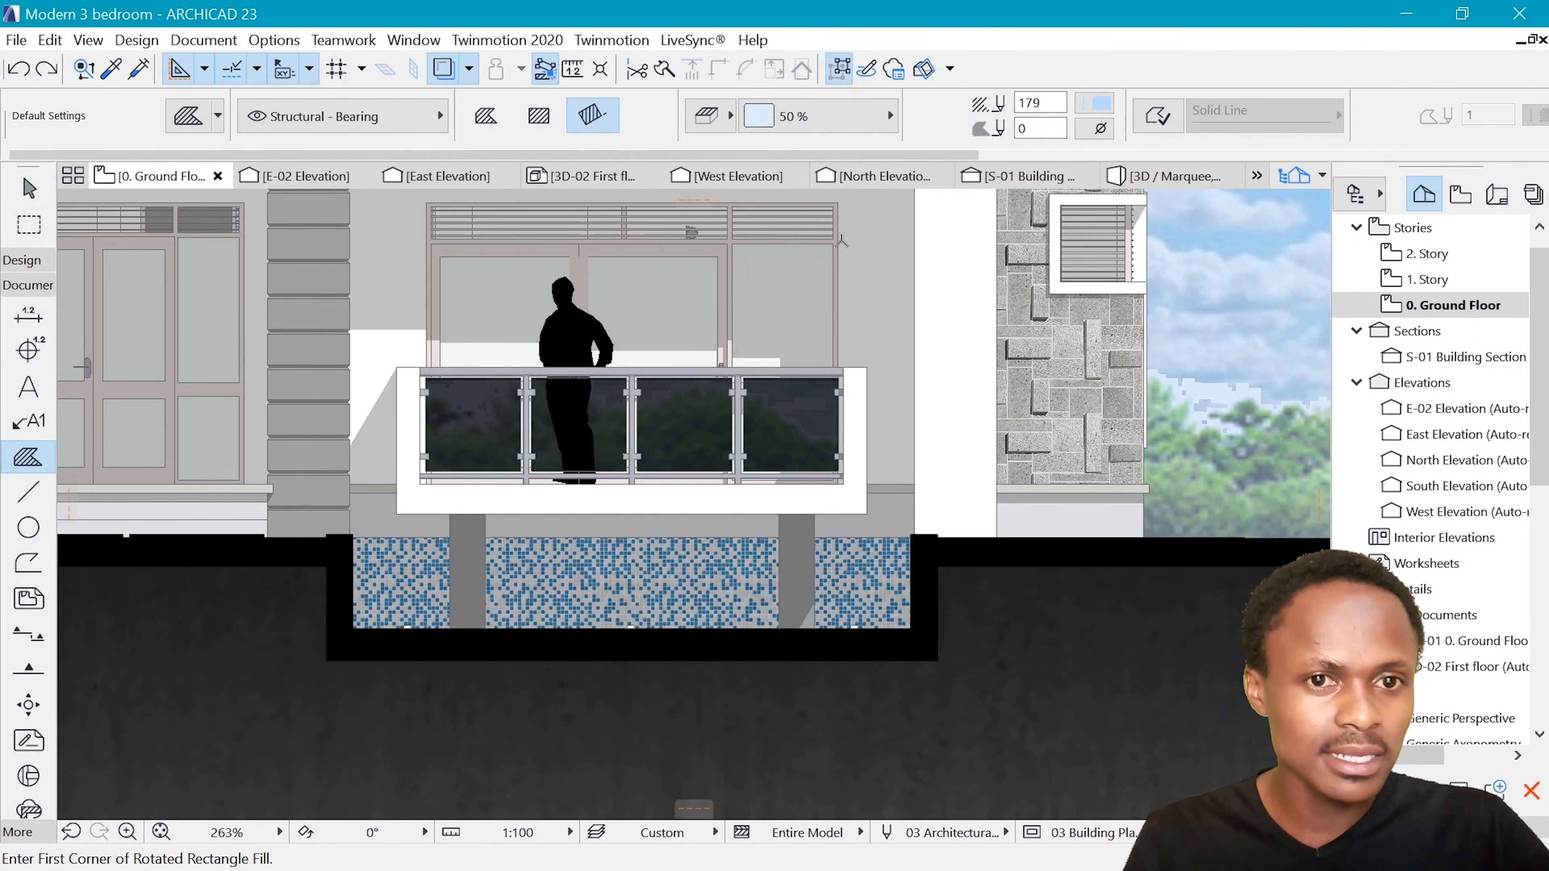
left_click(891, 115)
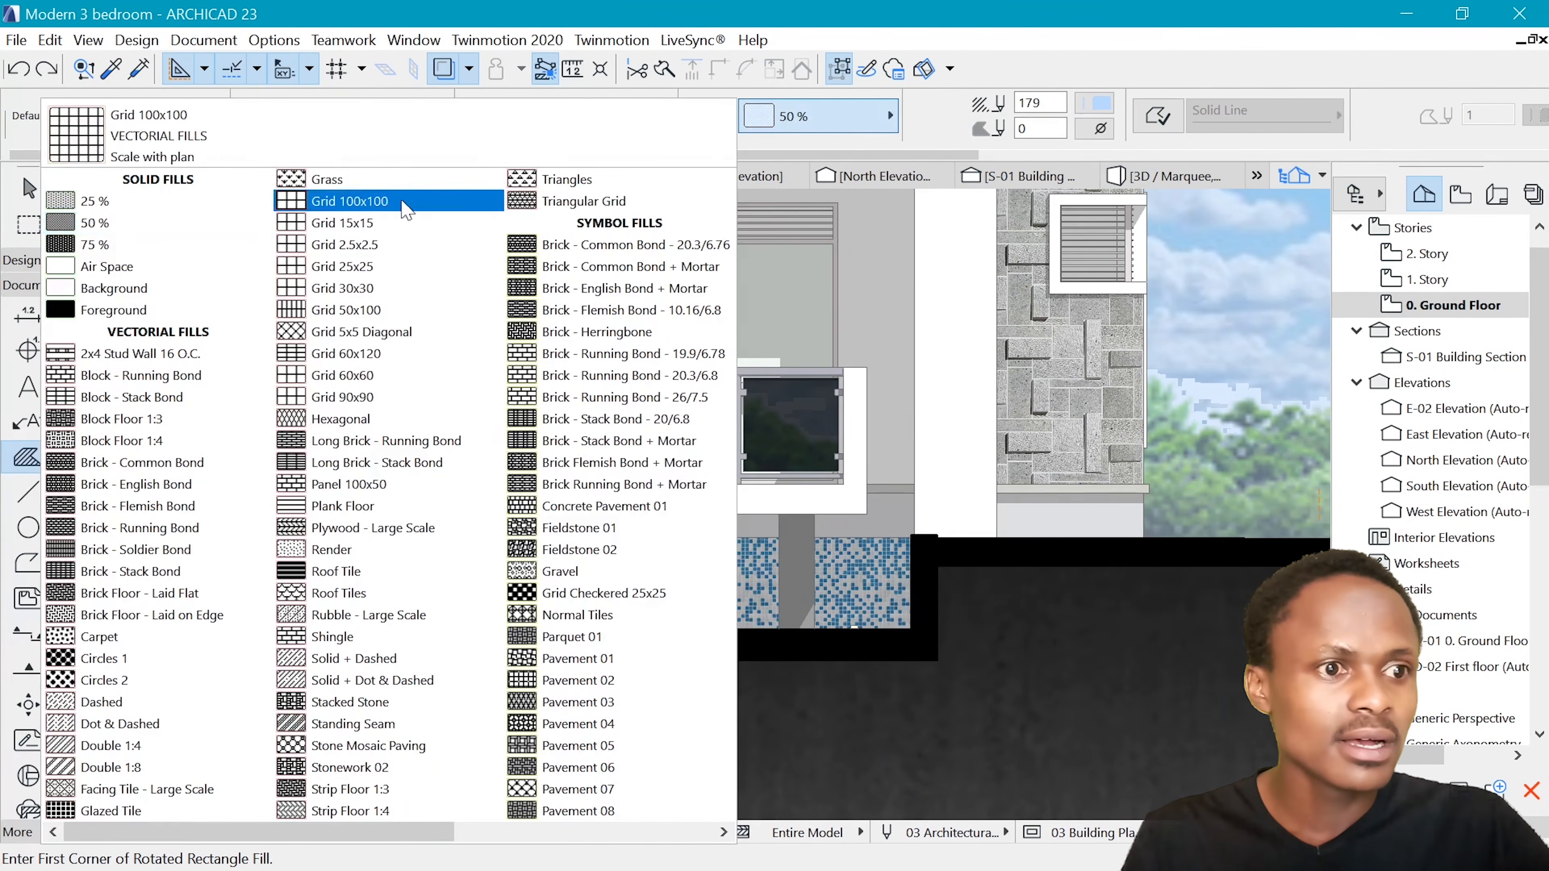
left_click(190, 226)
left_click(1095, 103)
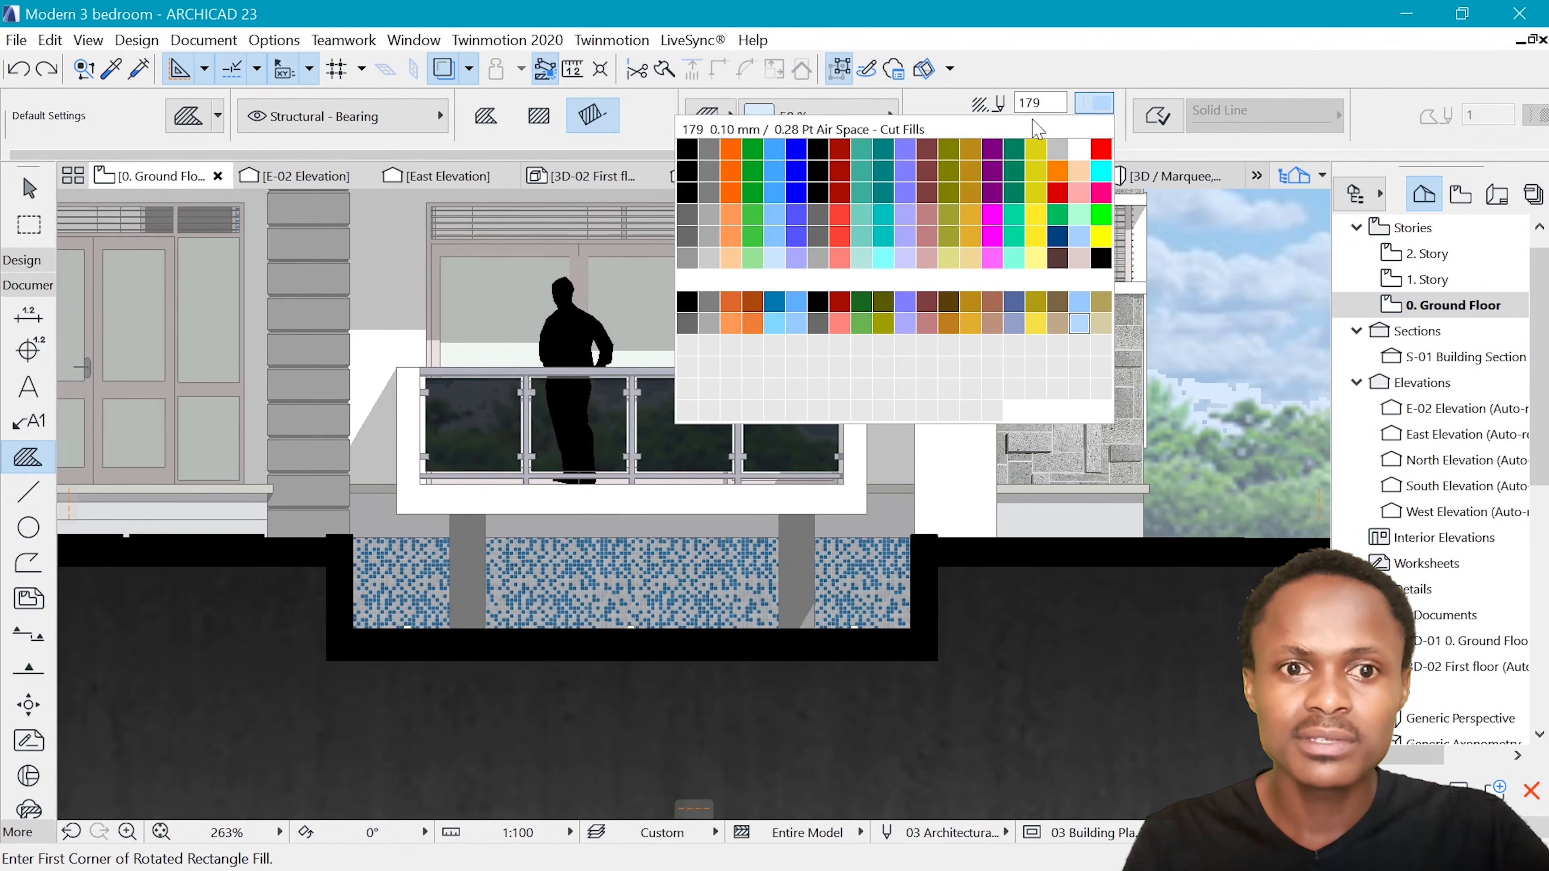
left_click(1080, 325)
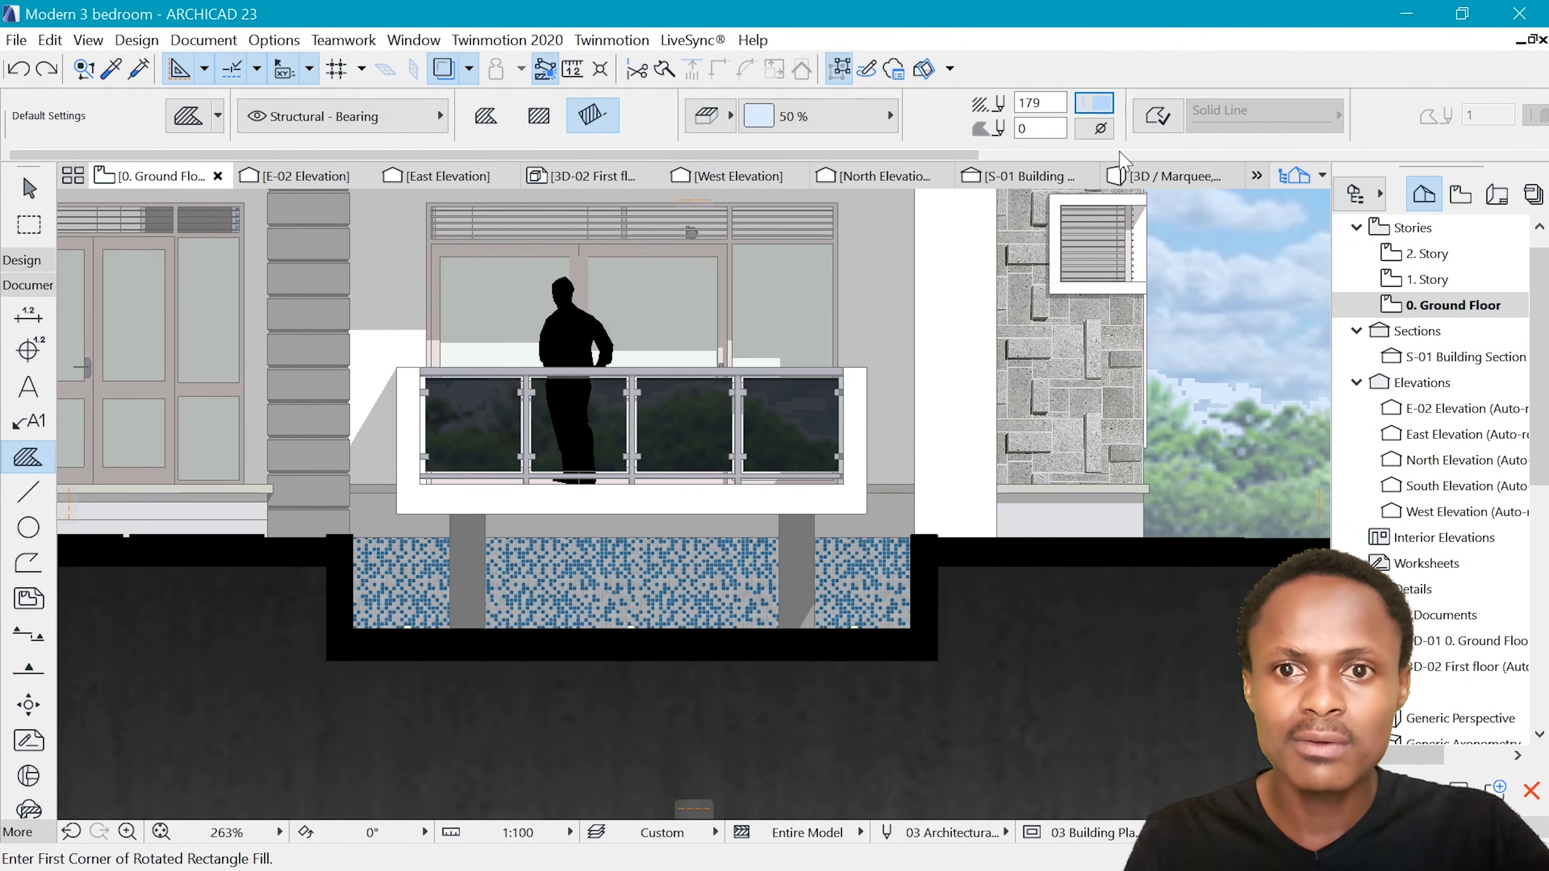
left_click(1105, 131)
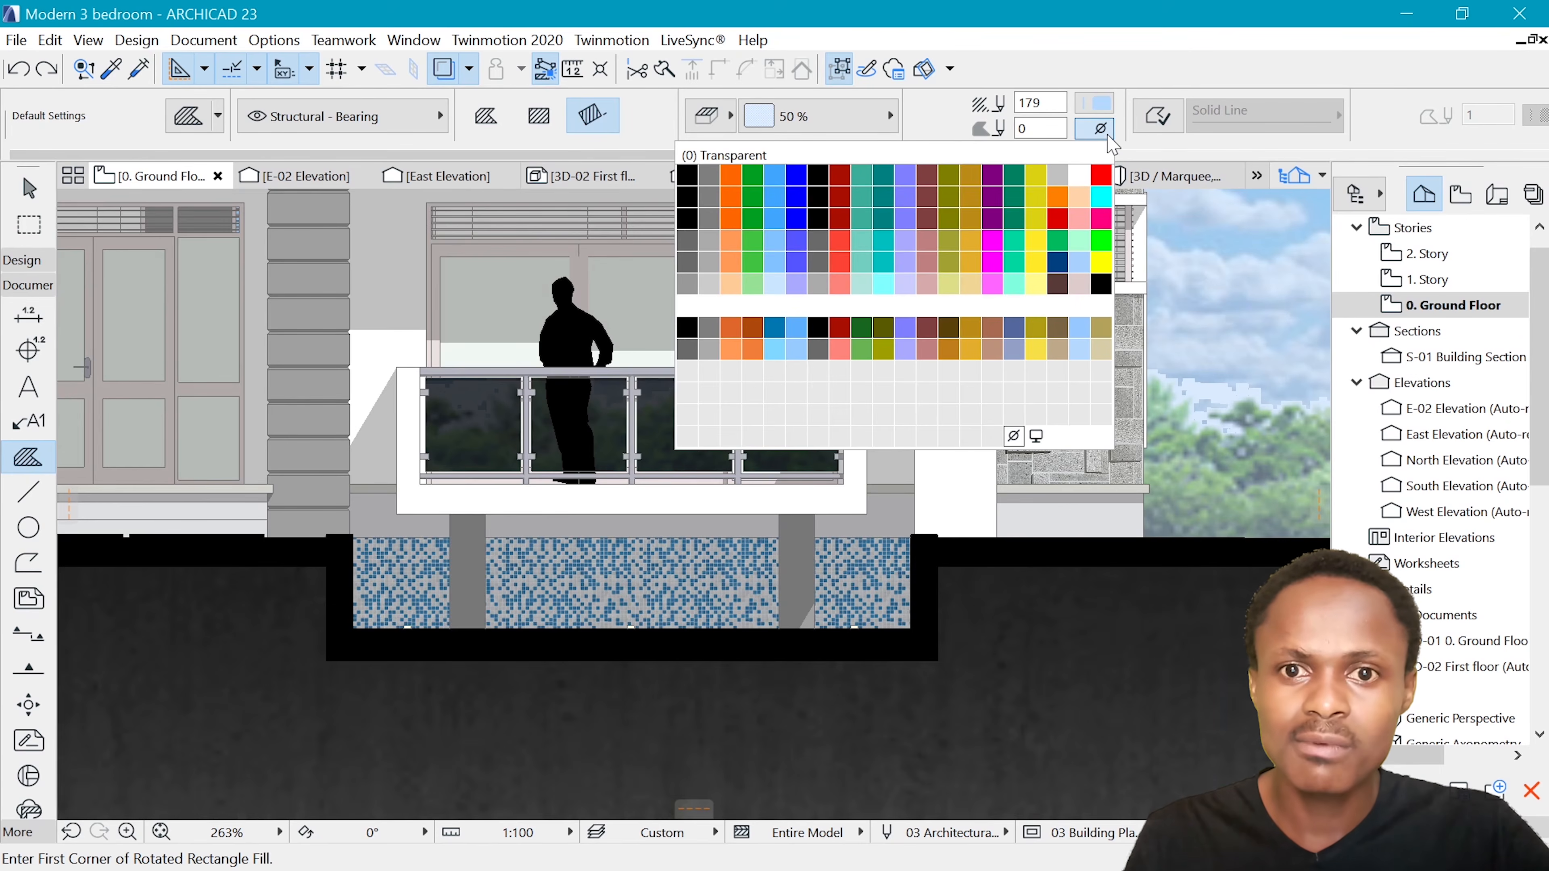
left_click(1014, 435)
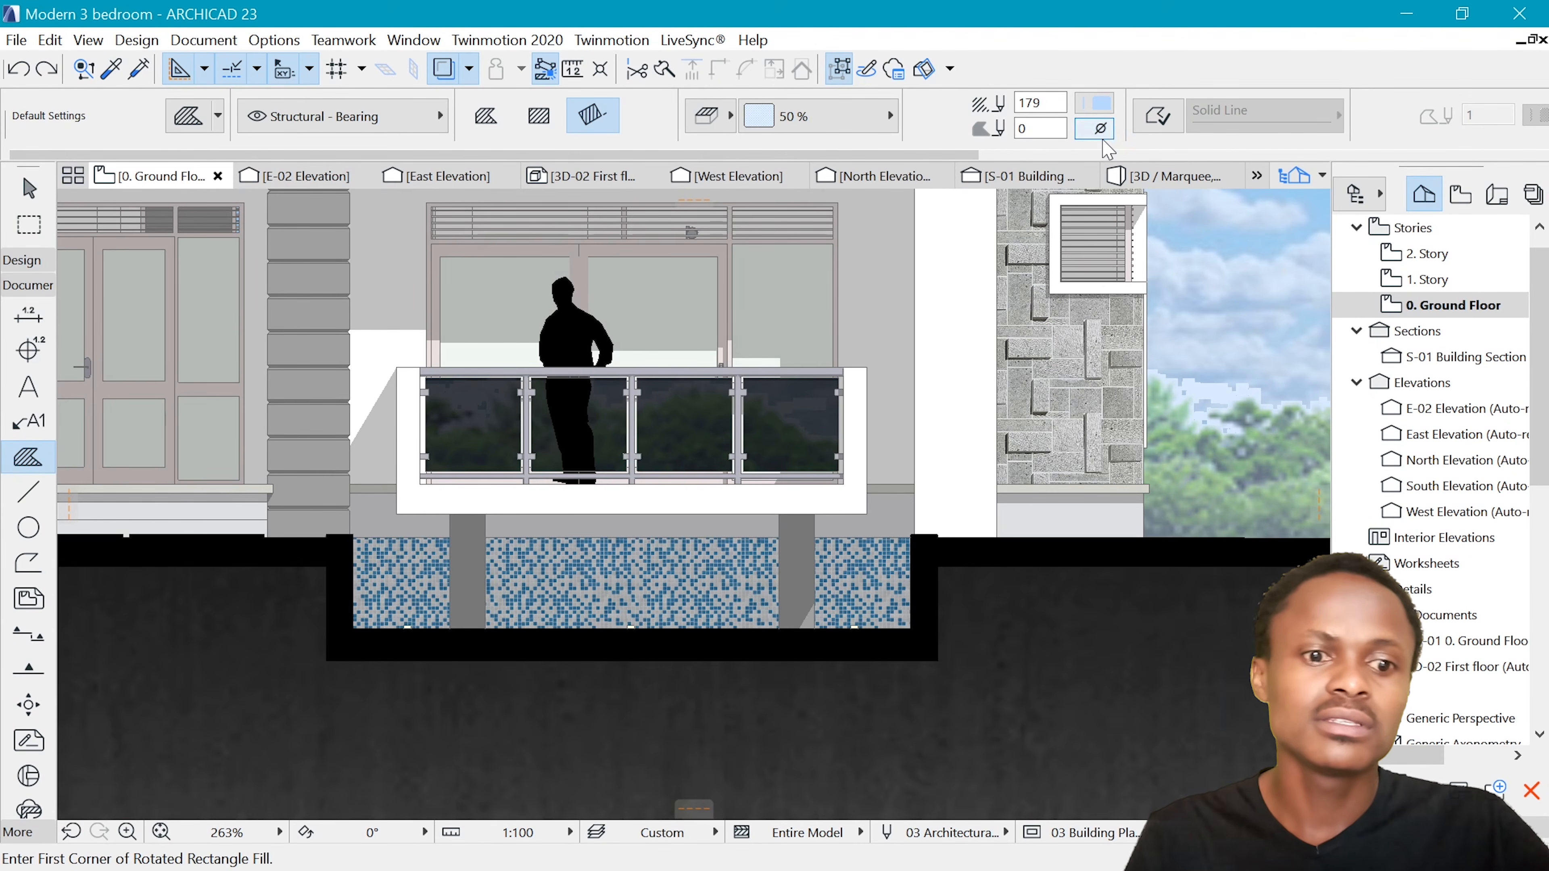
scroll(615, 498, "up", 4)
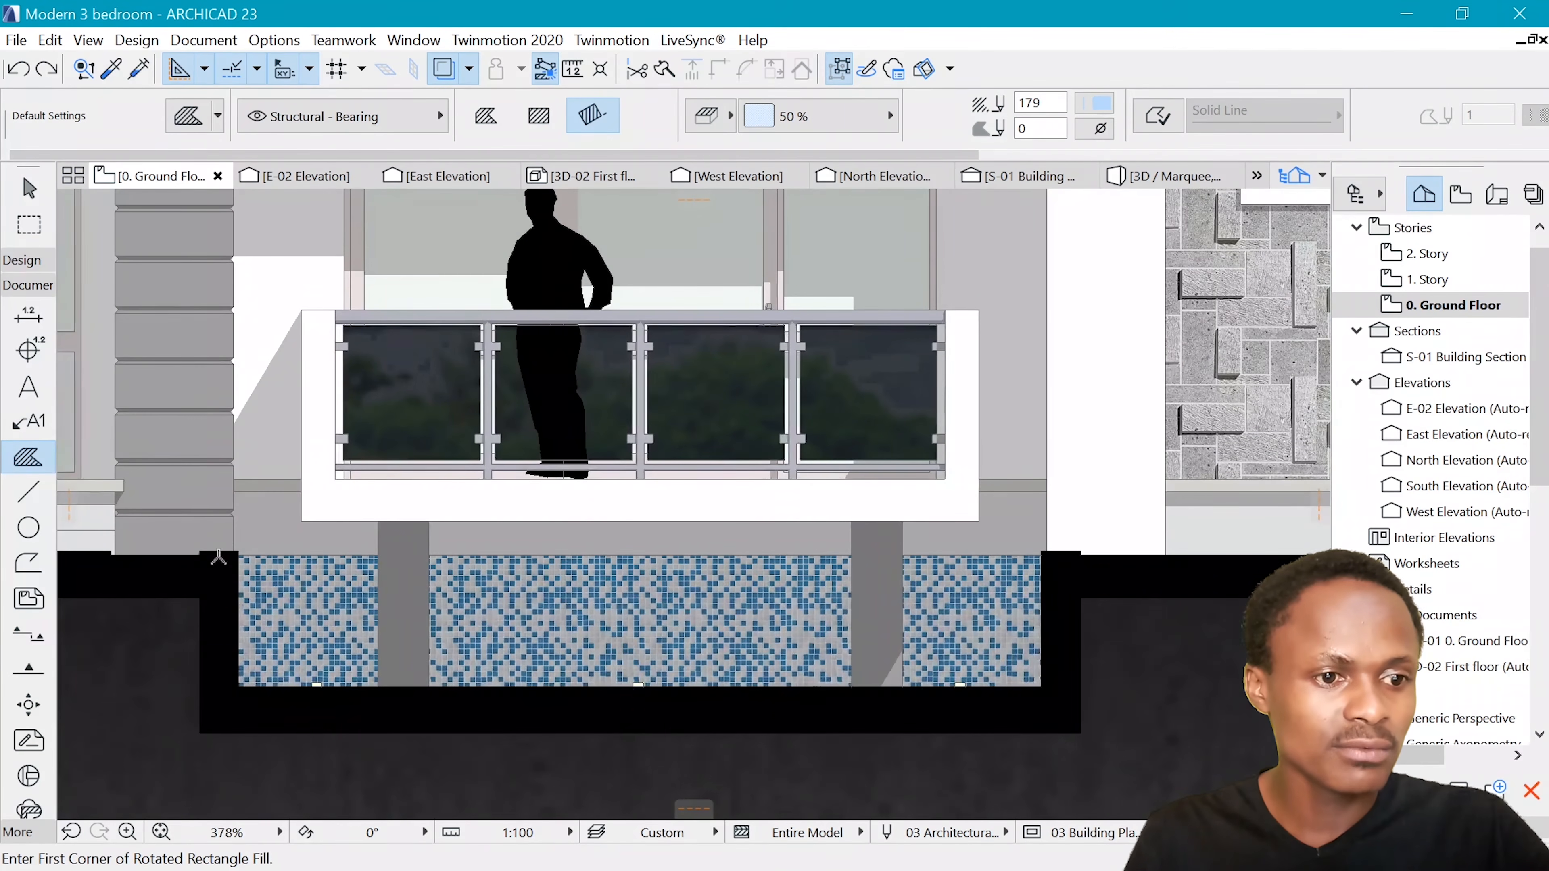
left_click(221, 555)
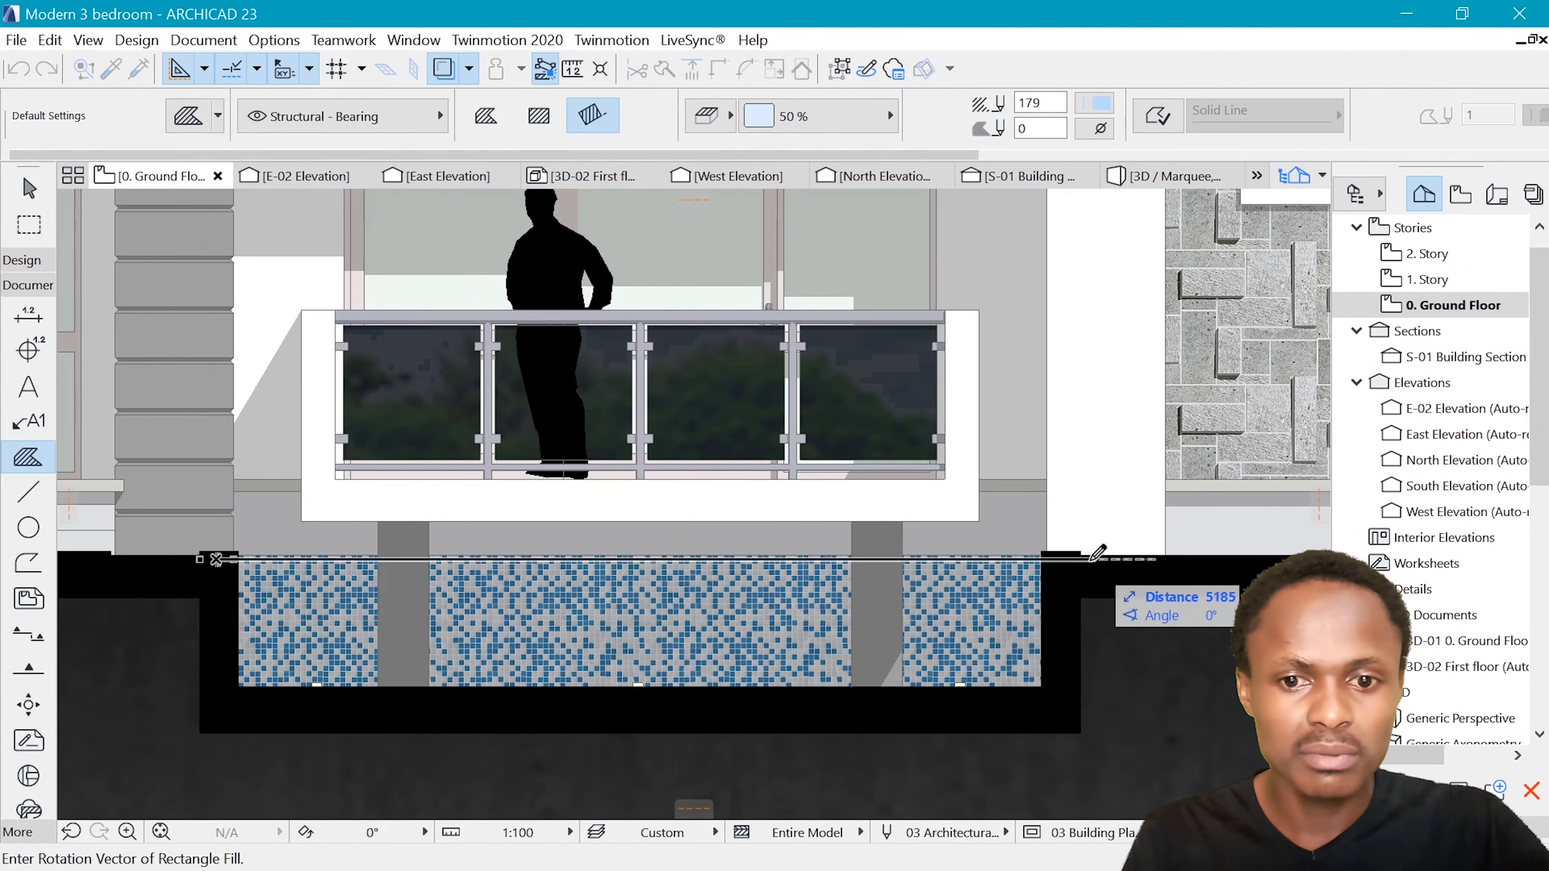
key("Escape")
left_click(1045, 556)
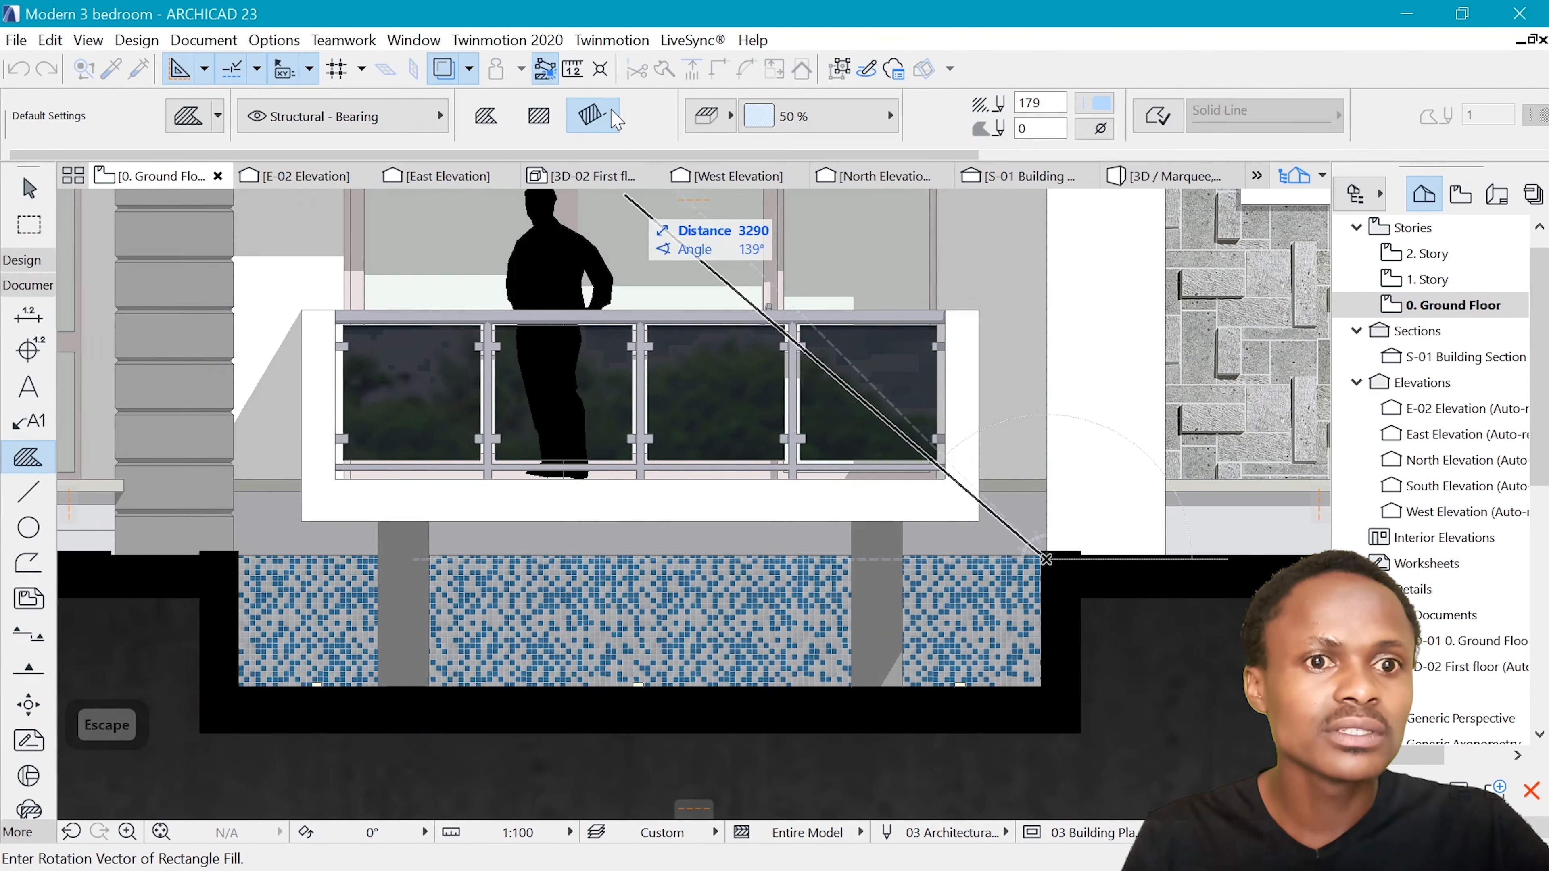
key("Escape")
Draw a rectangular water fill from the pool's upper right corner to its lower left corner, and bring it to the front
left_click(1041, 556)
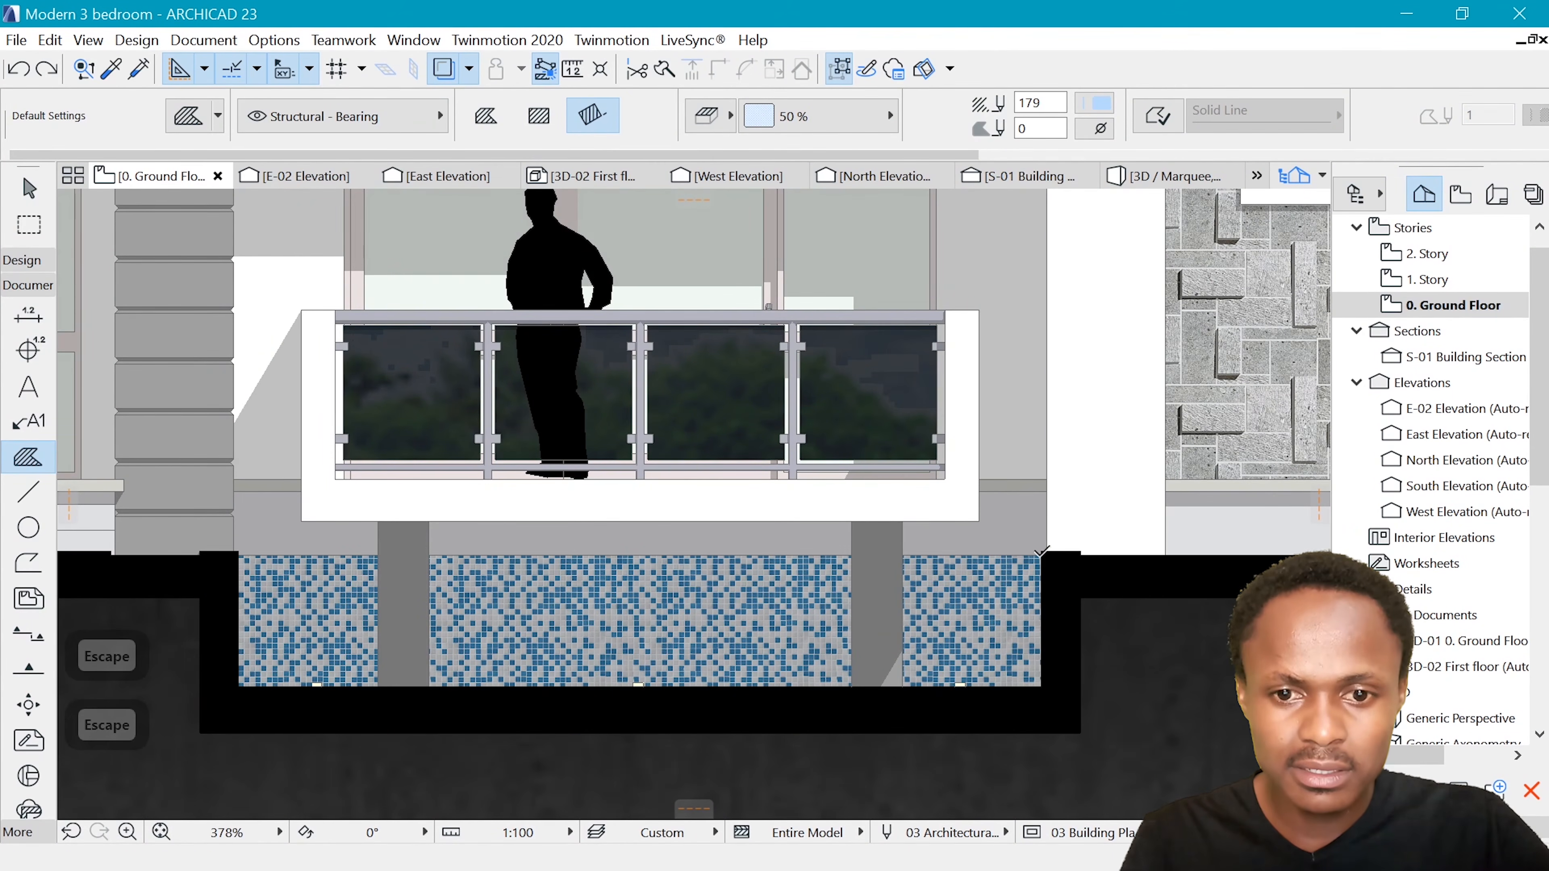
left_click(238, 689)
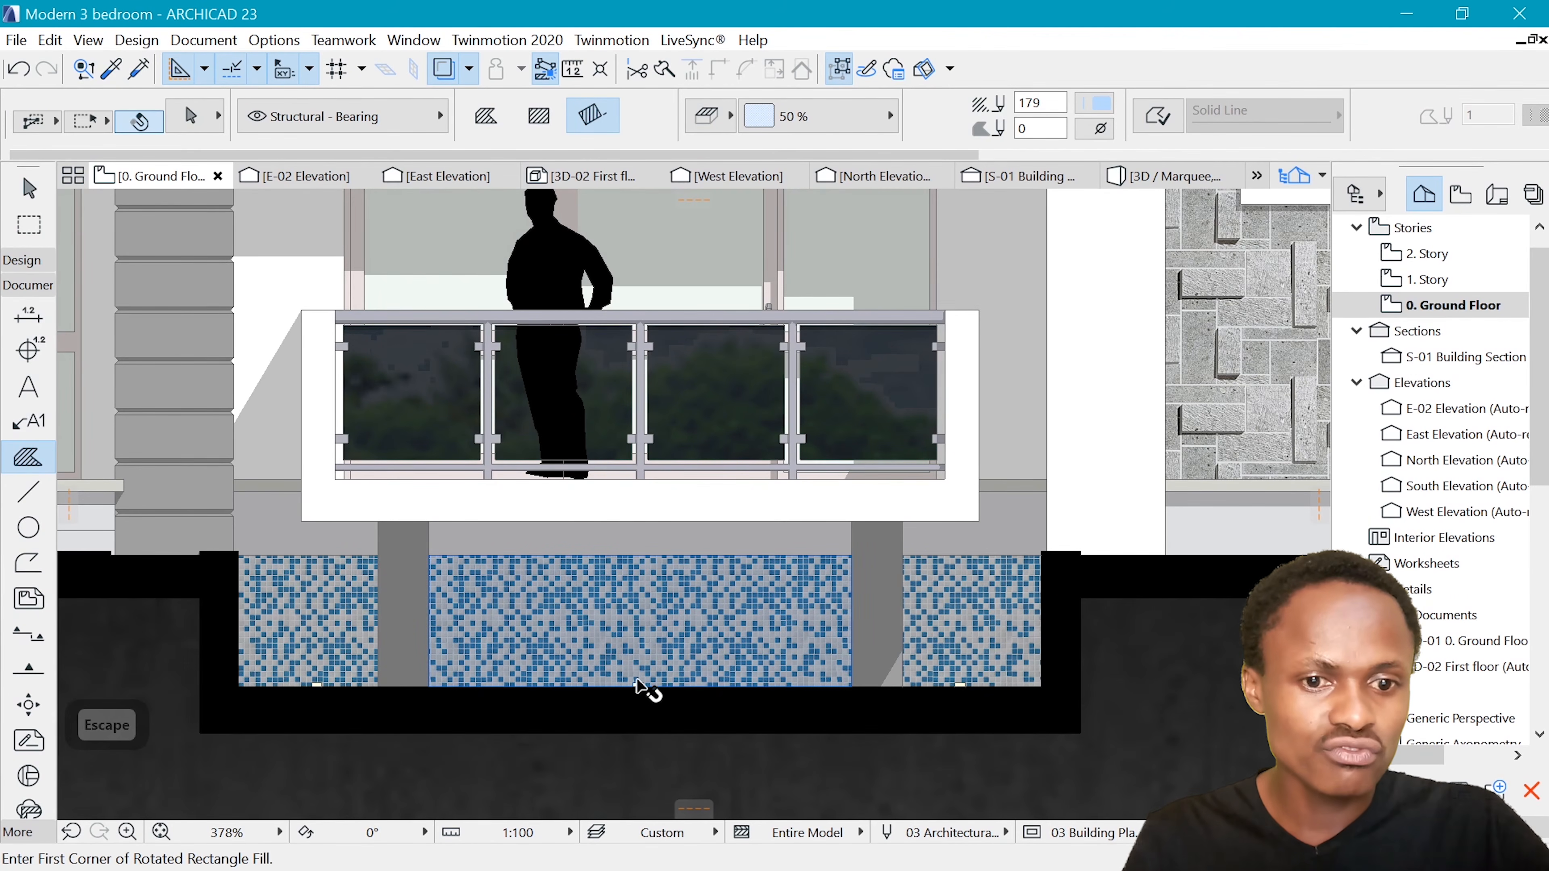
key("shift+Tab")
key("shift+Tab")
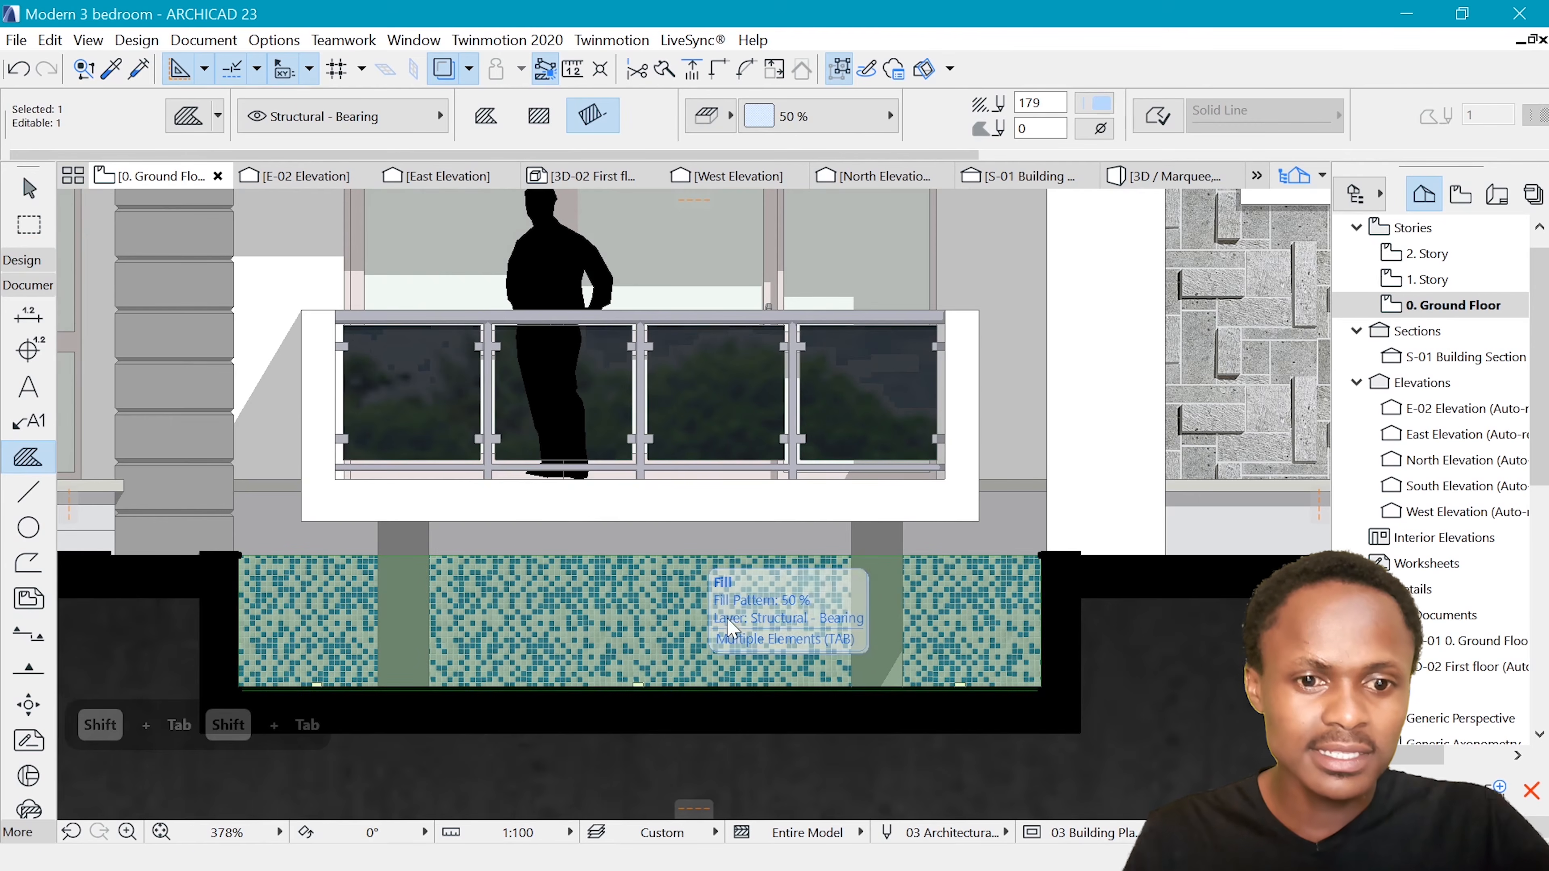
right_click(616, 599)
mouse_move(754, 378)
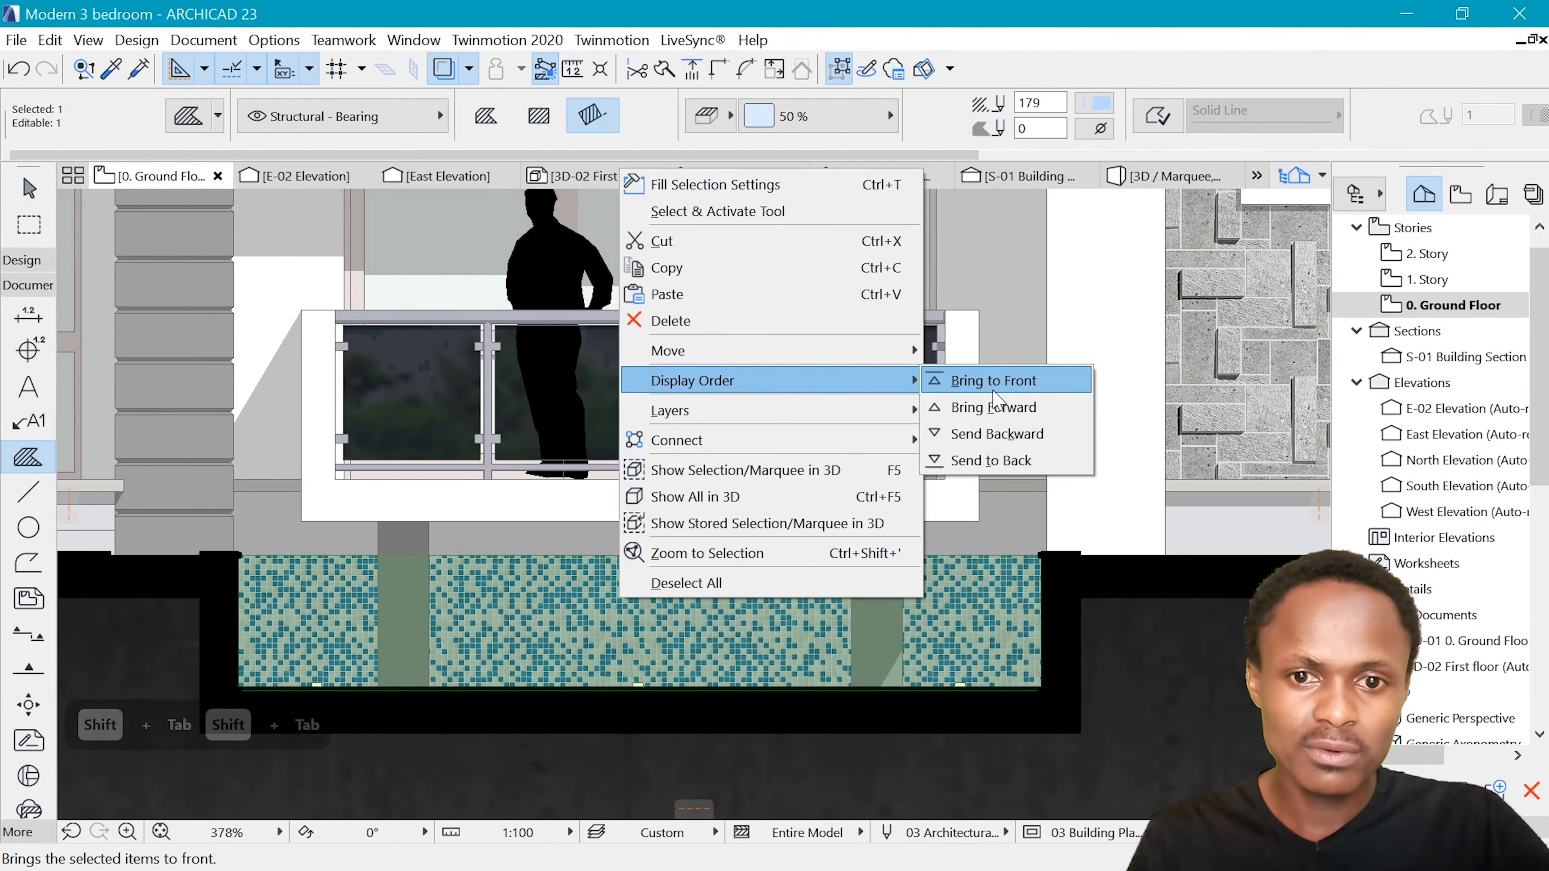
left_click(993, 384)
Turn on the water fill's contour and set its line type to Sketch
scroll(683, 567, "down", 2)
scroll(621, 558, "up", 3)
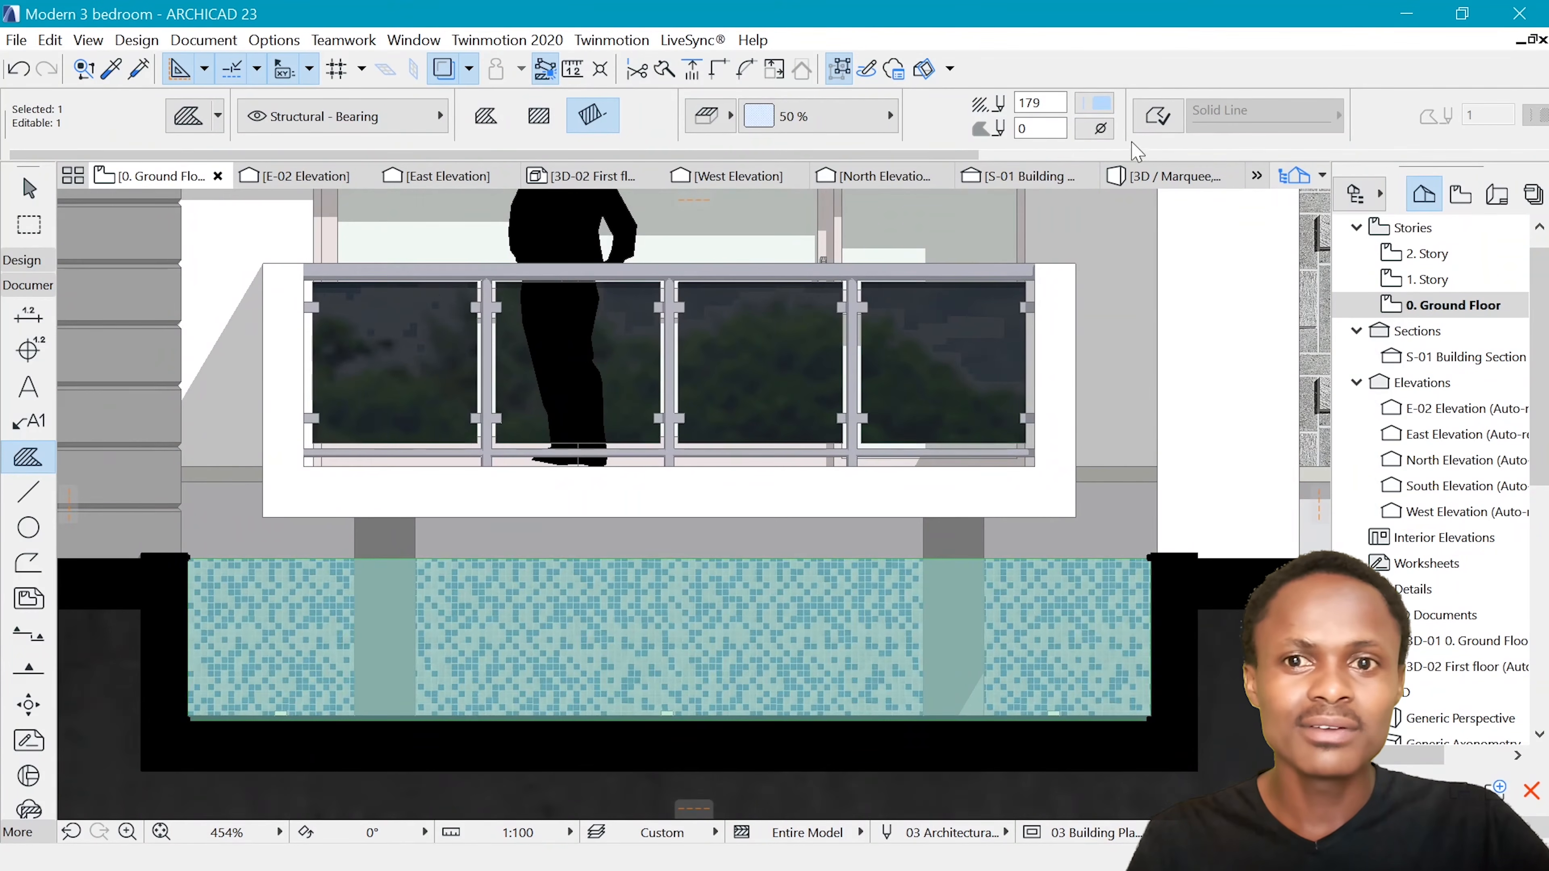
left_click(1157, 115)
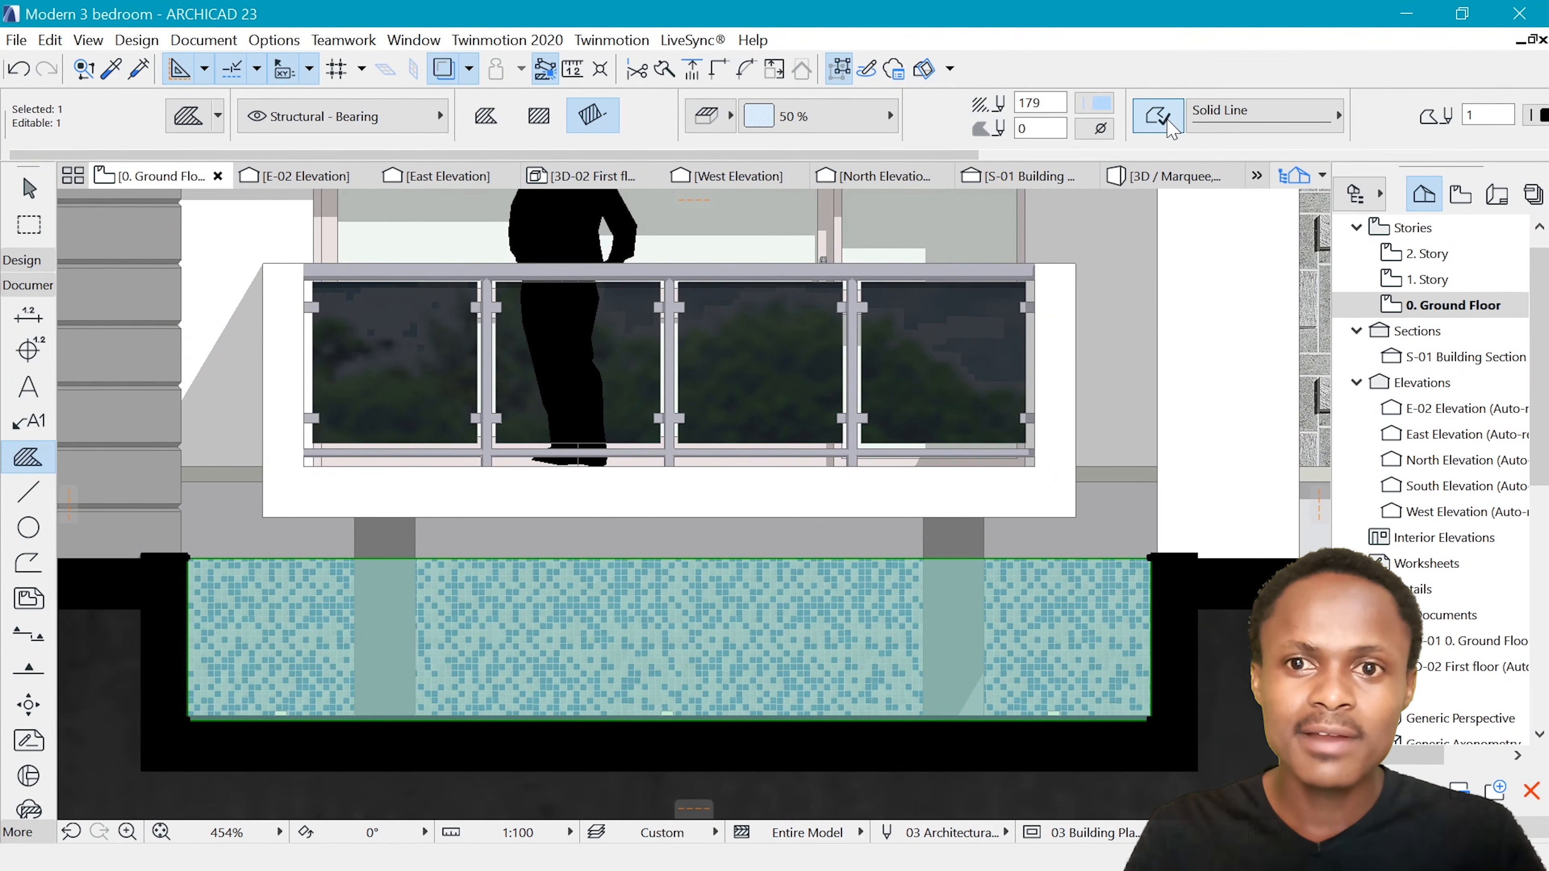
left_click(1262, 111)
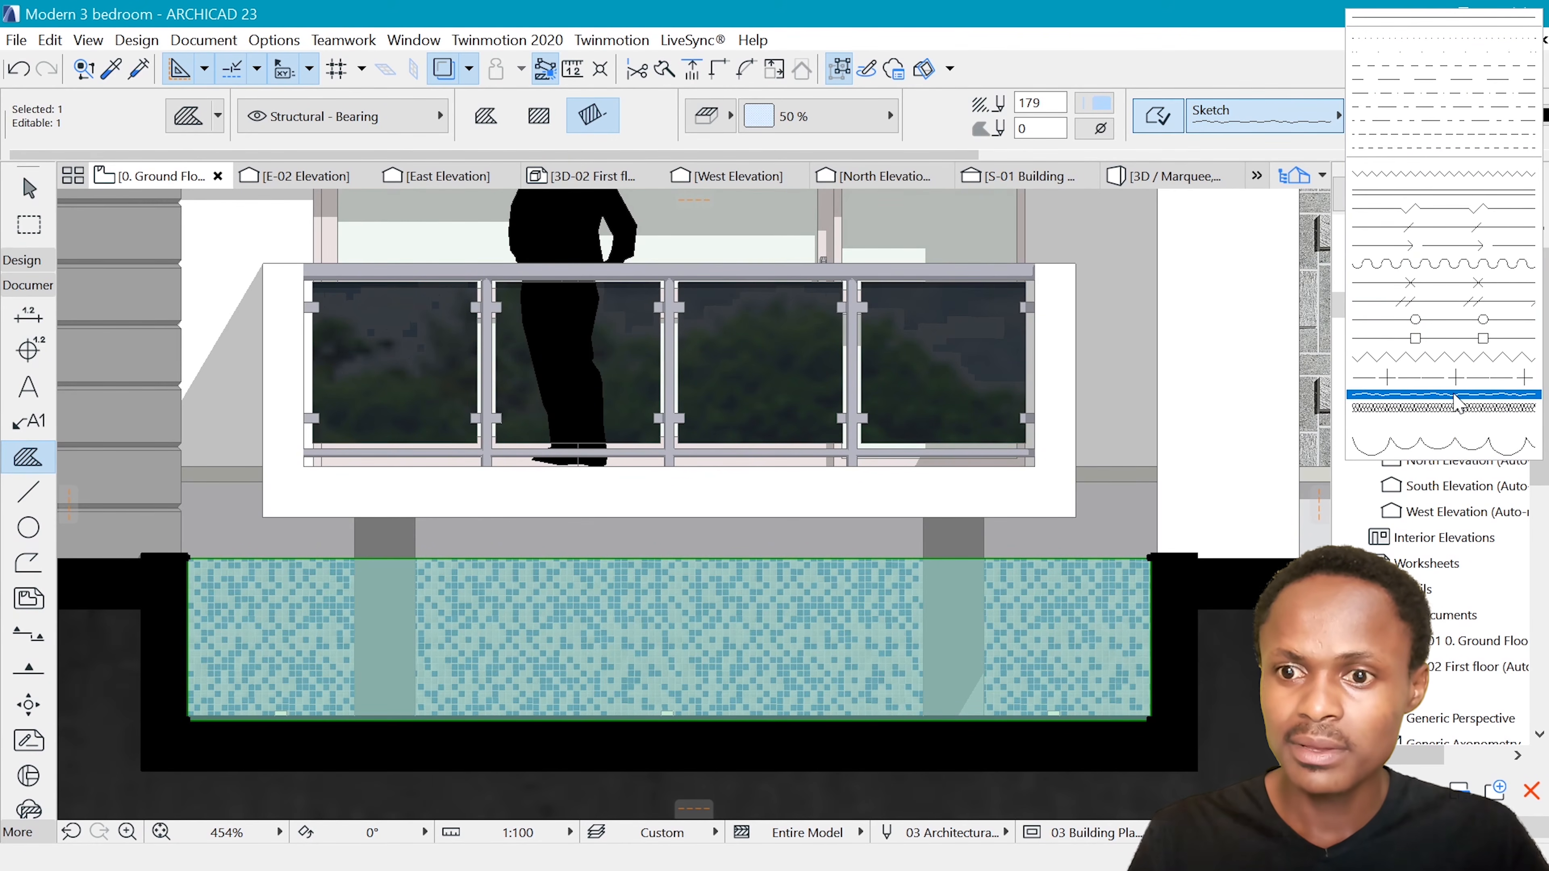
left_click(1439, 377)
left_click(1259, 123)
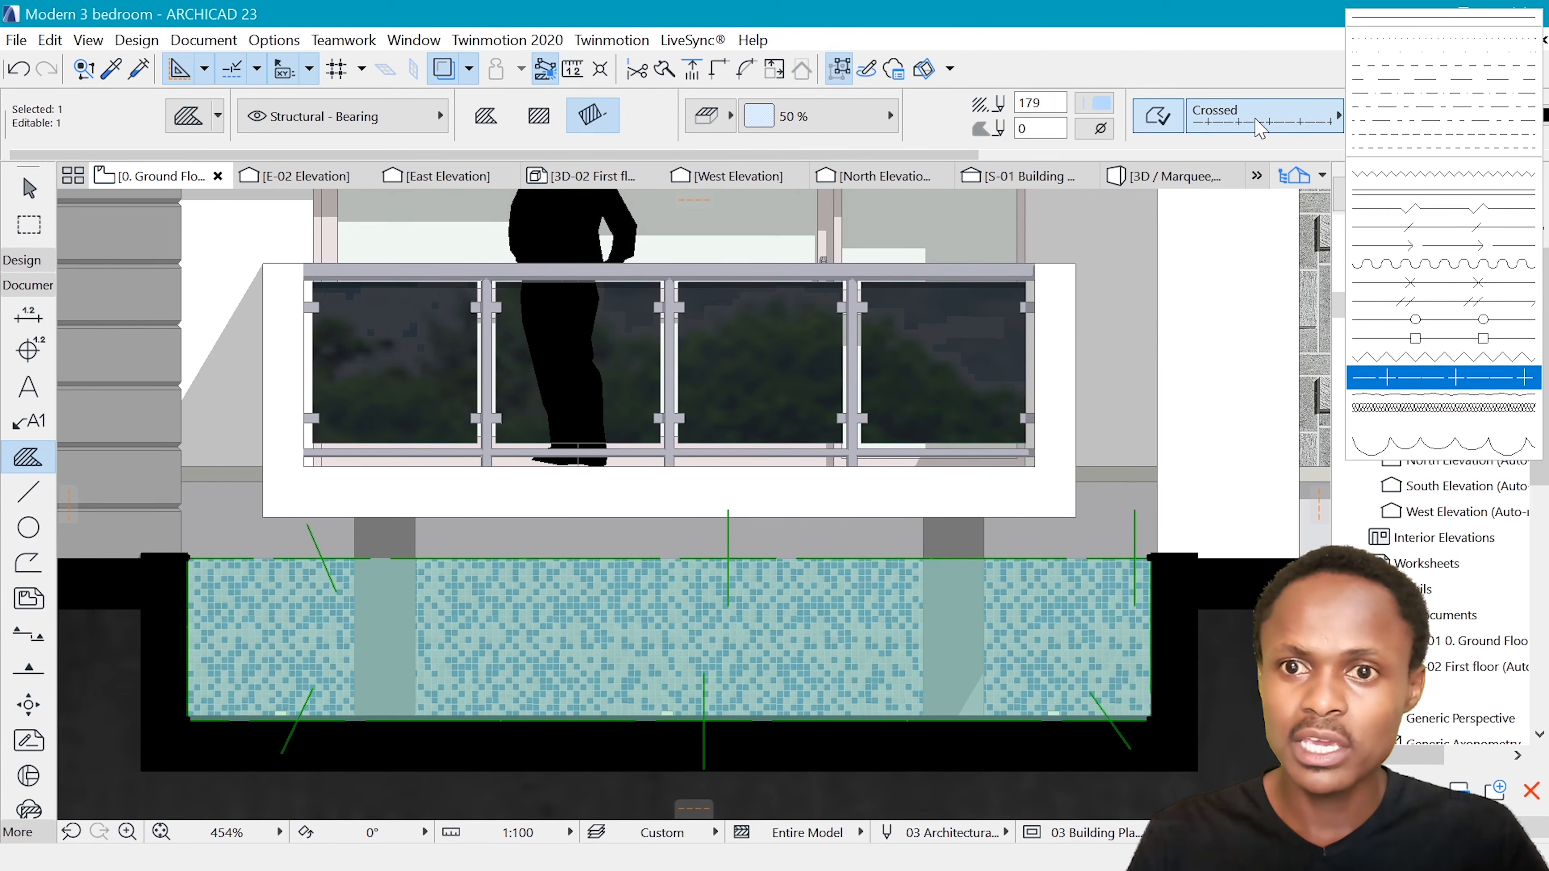
left_click(1428, 394)
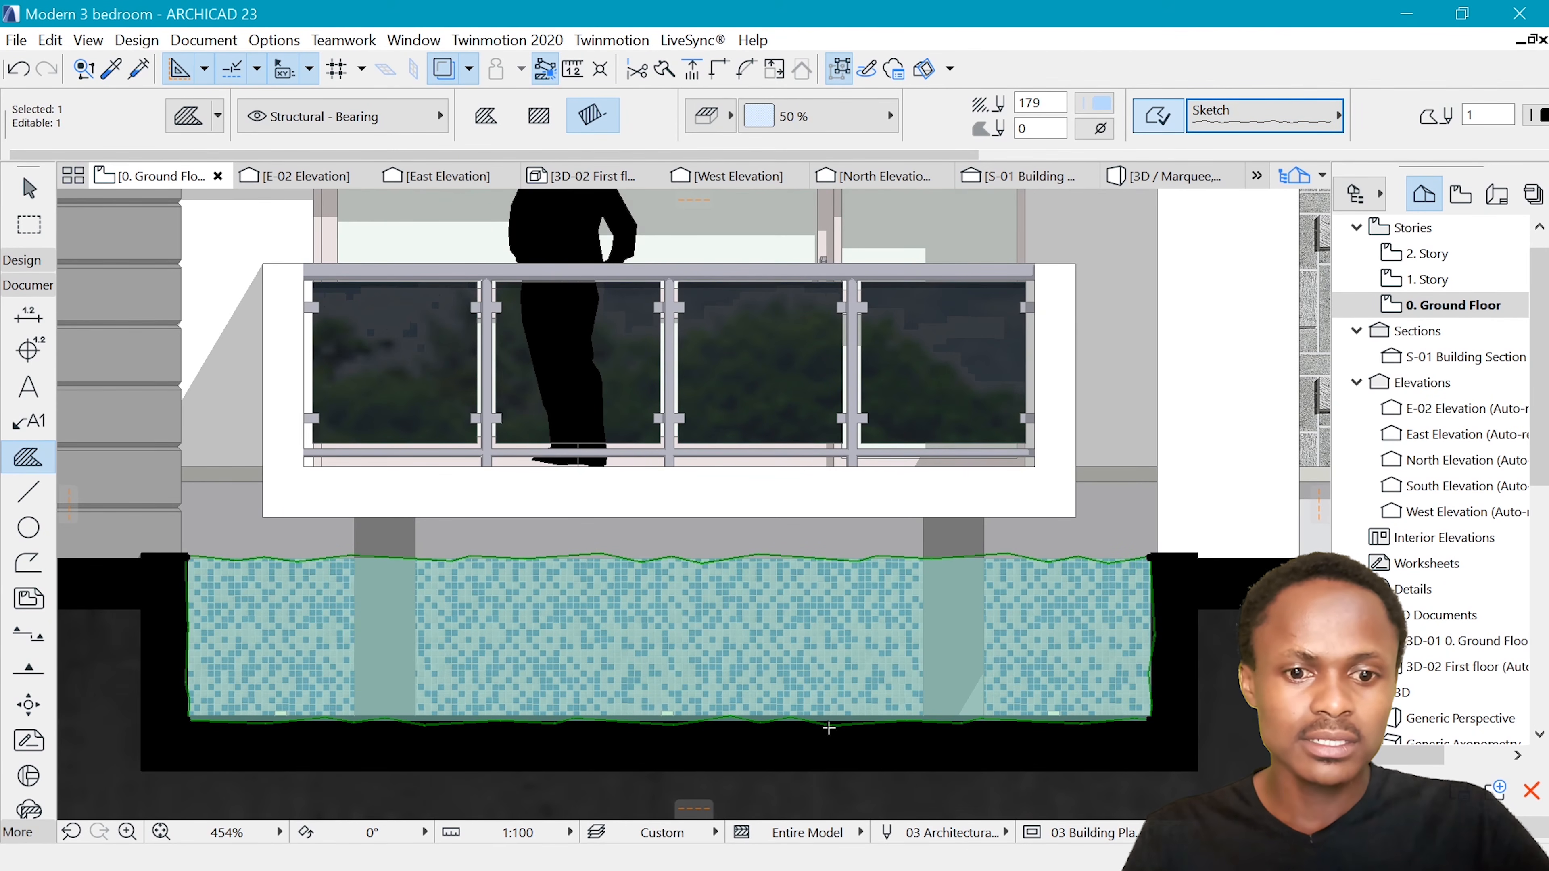
Offset the water fill's lower edge downward into the black ground slab beneath the pool
left_click(757, 723)
left_click(965, 589)
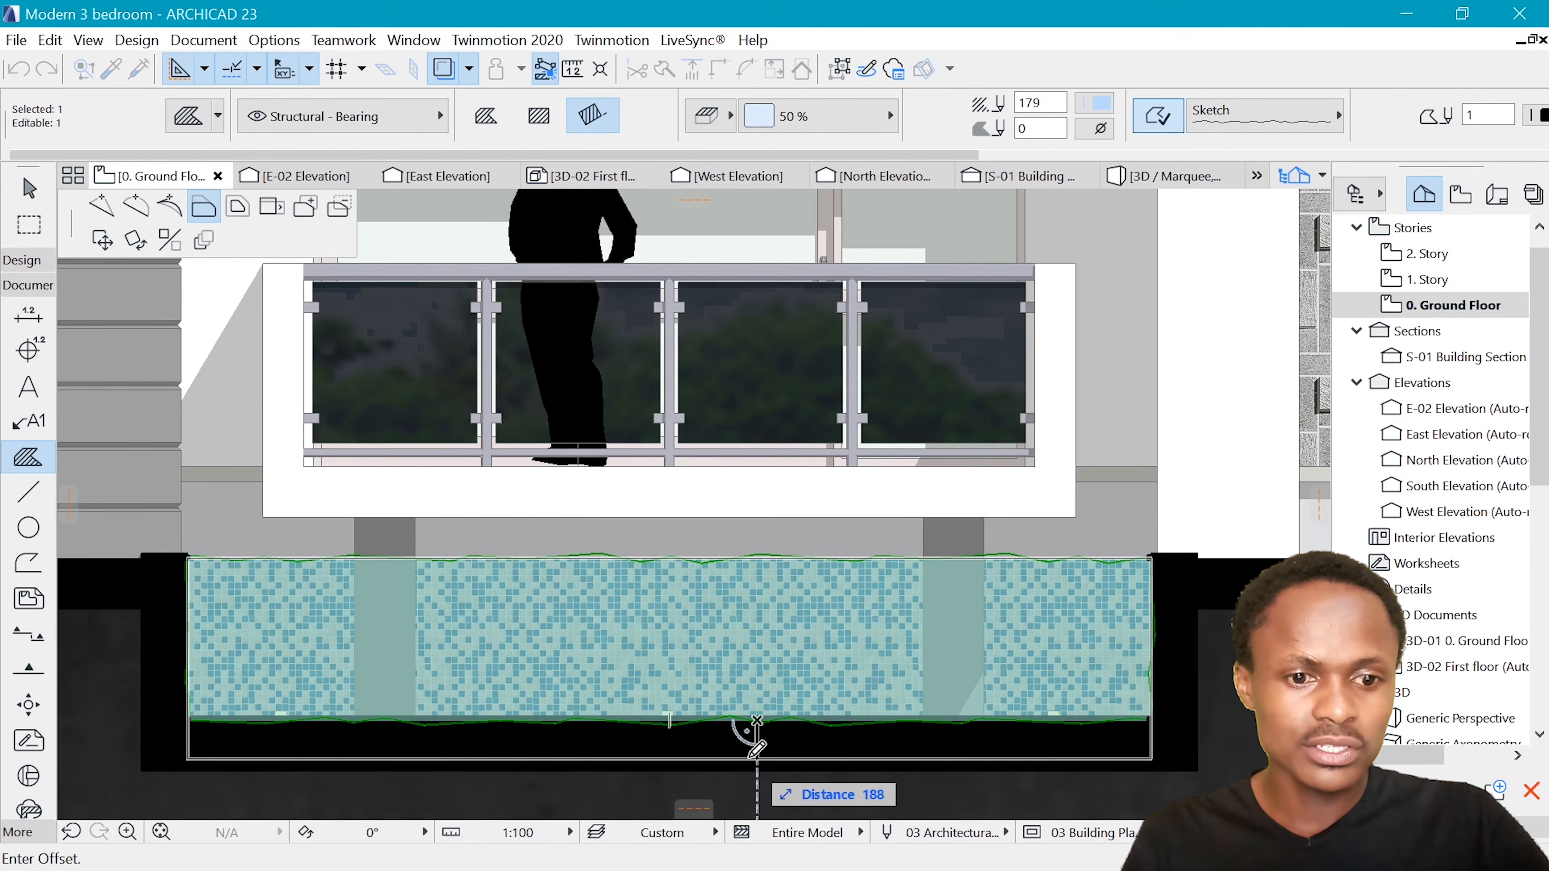
left_click(747, 749)
key("Escape")
scroll(1011, 607, "down", 2)
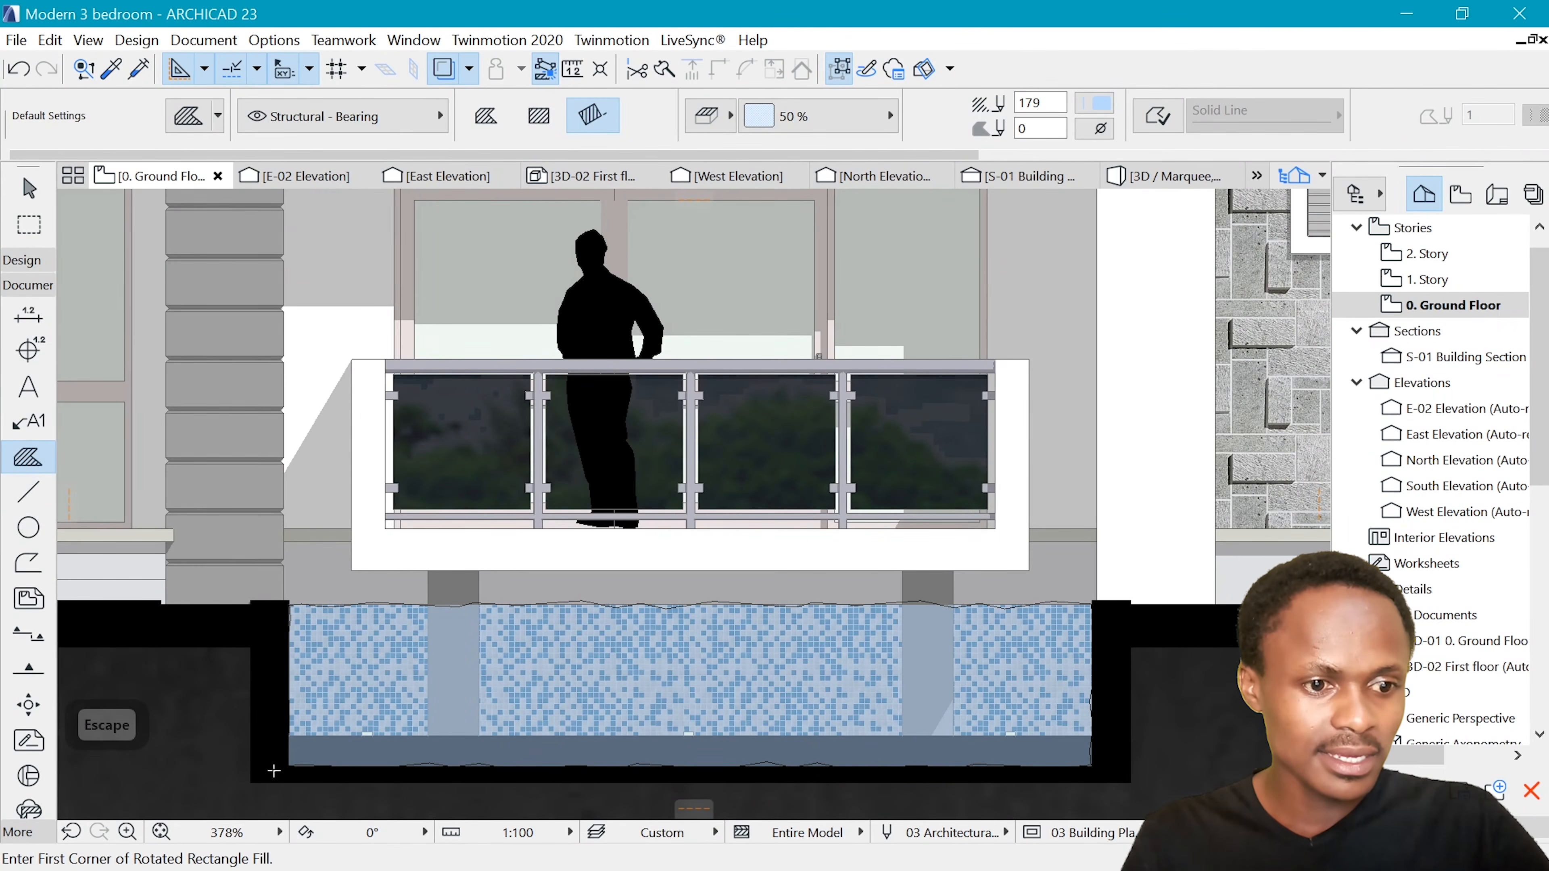
Bring the black slab fill beneath the pool in front of the overlapping water fill
left_click(499, 778, "shift")
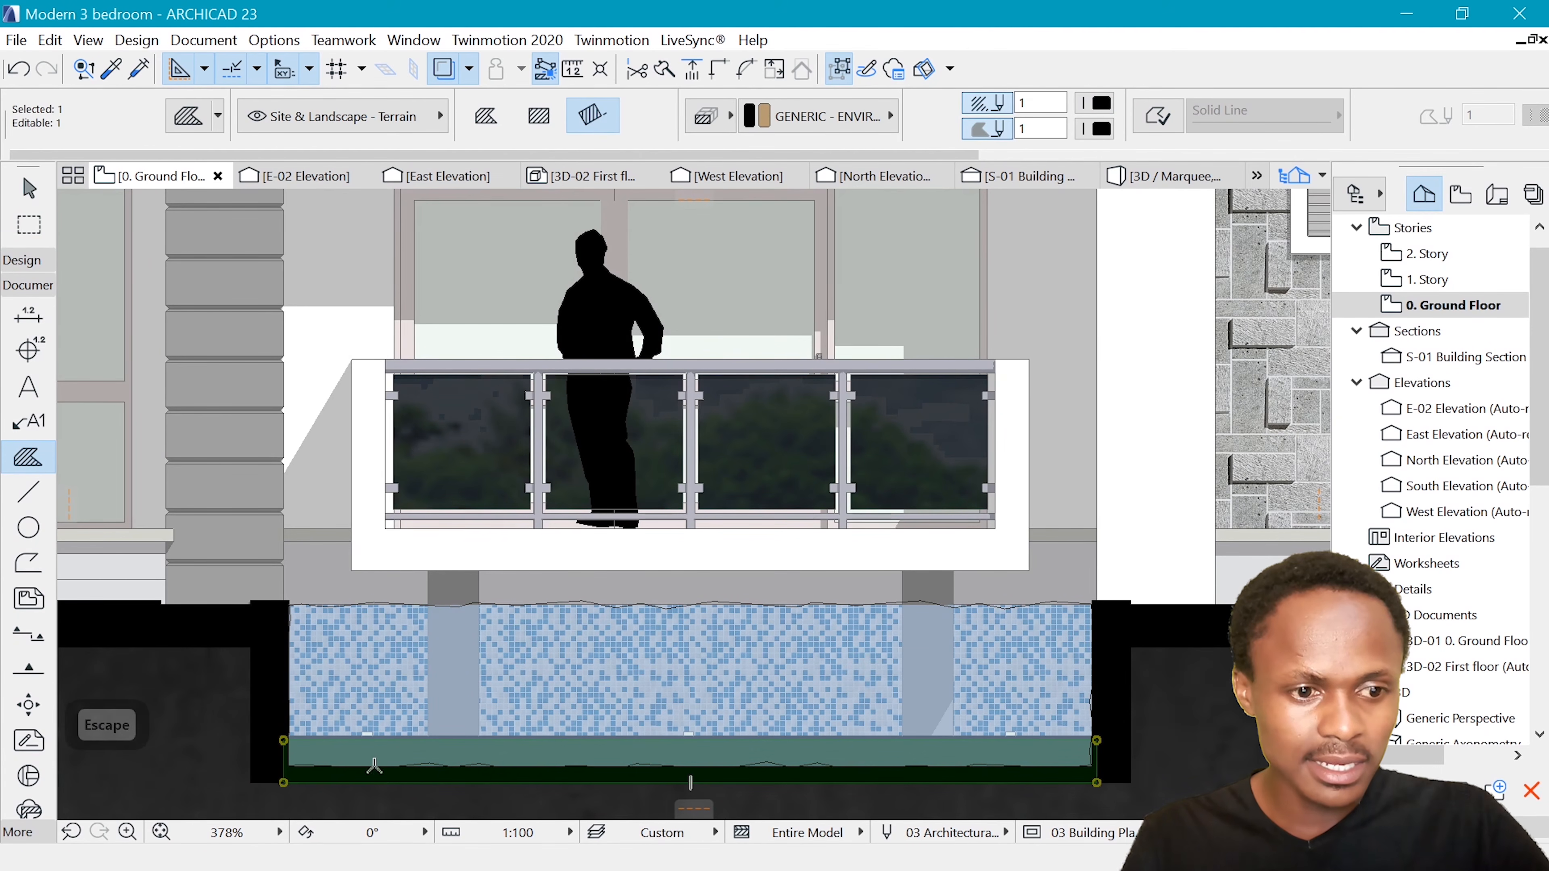
right_click(960, 777)
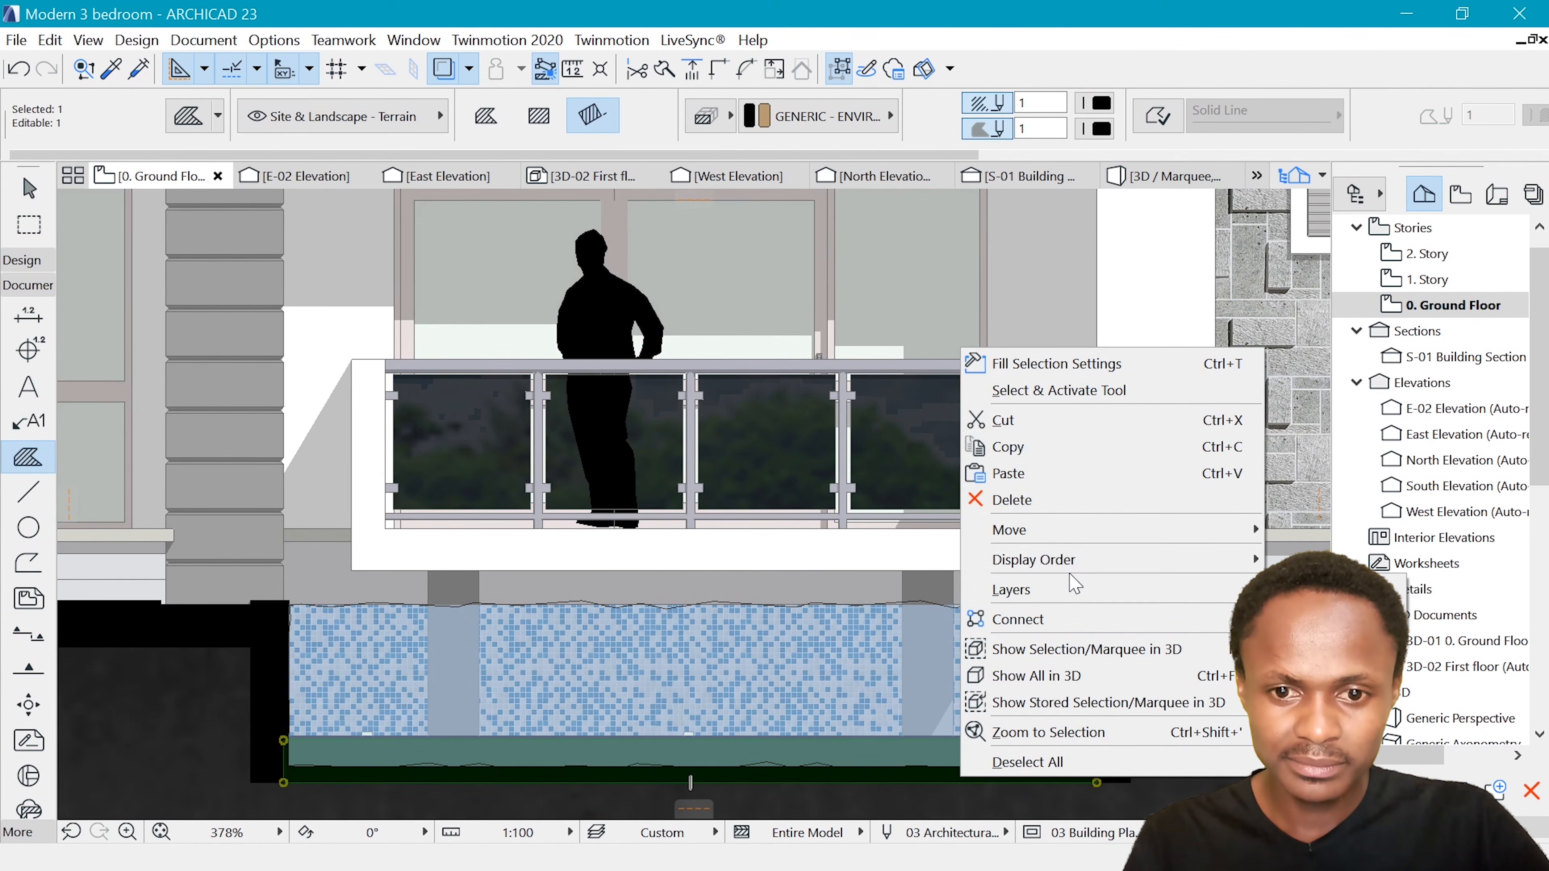
left_click(1395, 568)
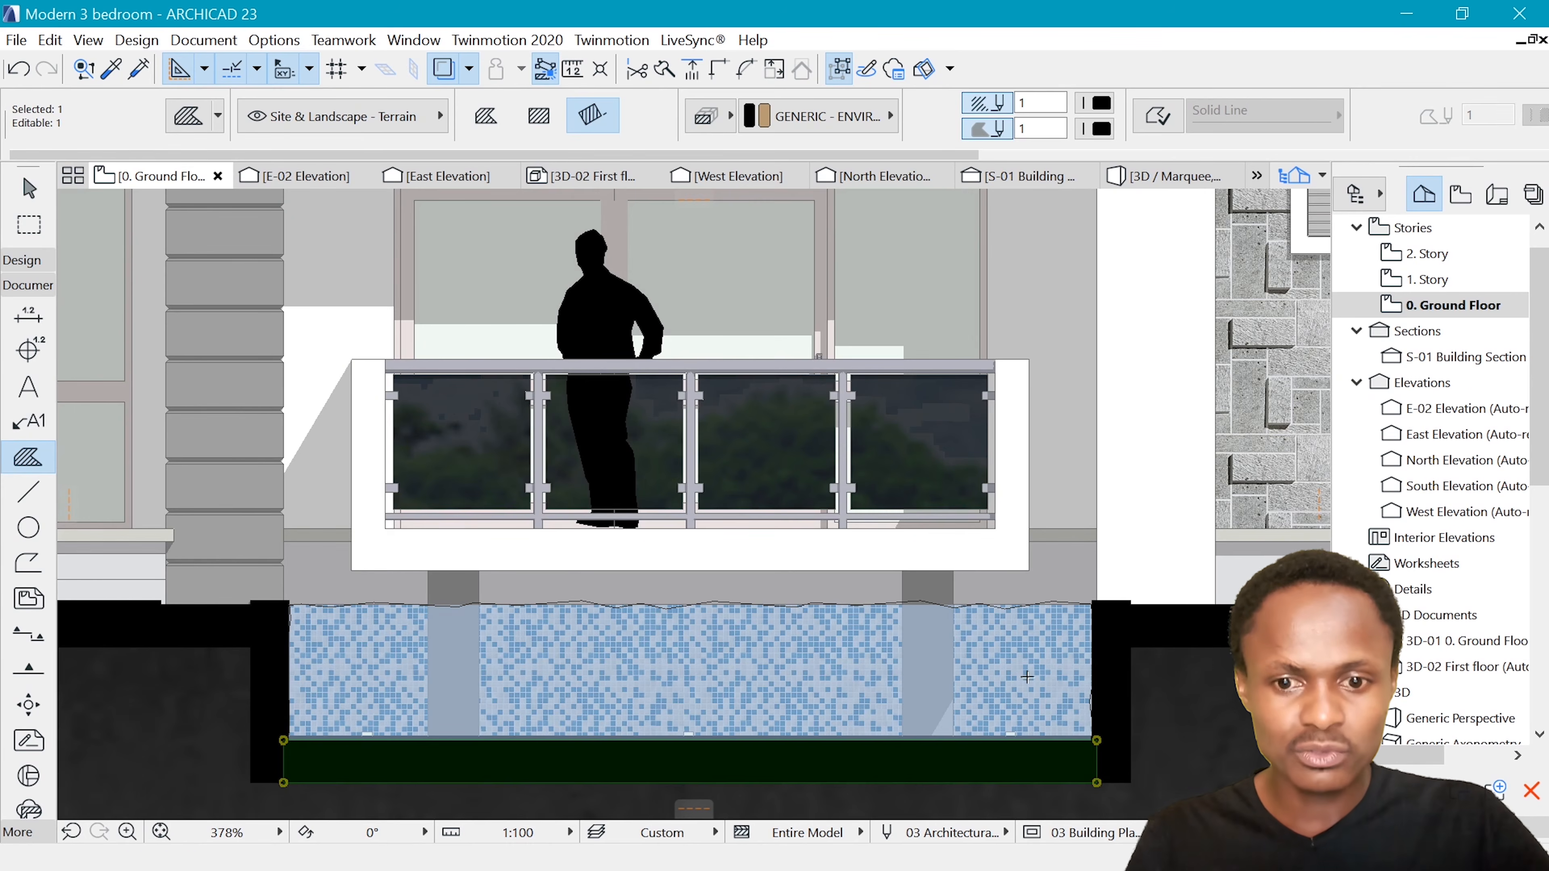
key("Escape")
scroll(817, 723, "down", 3)
scroll(818, 722, "up", 2)
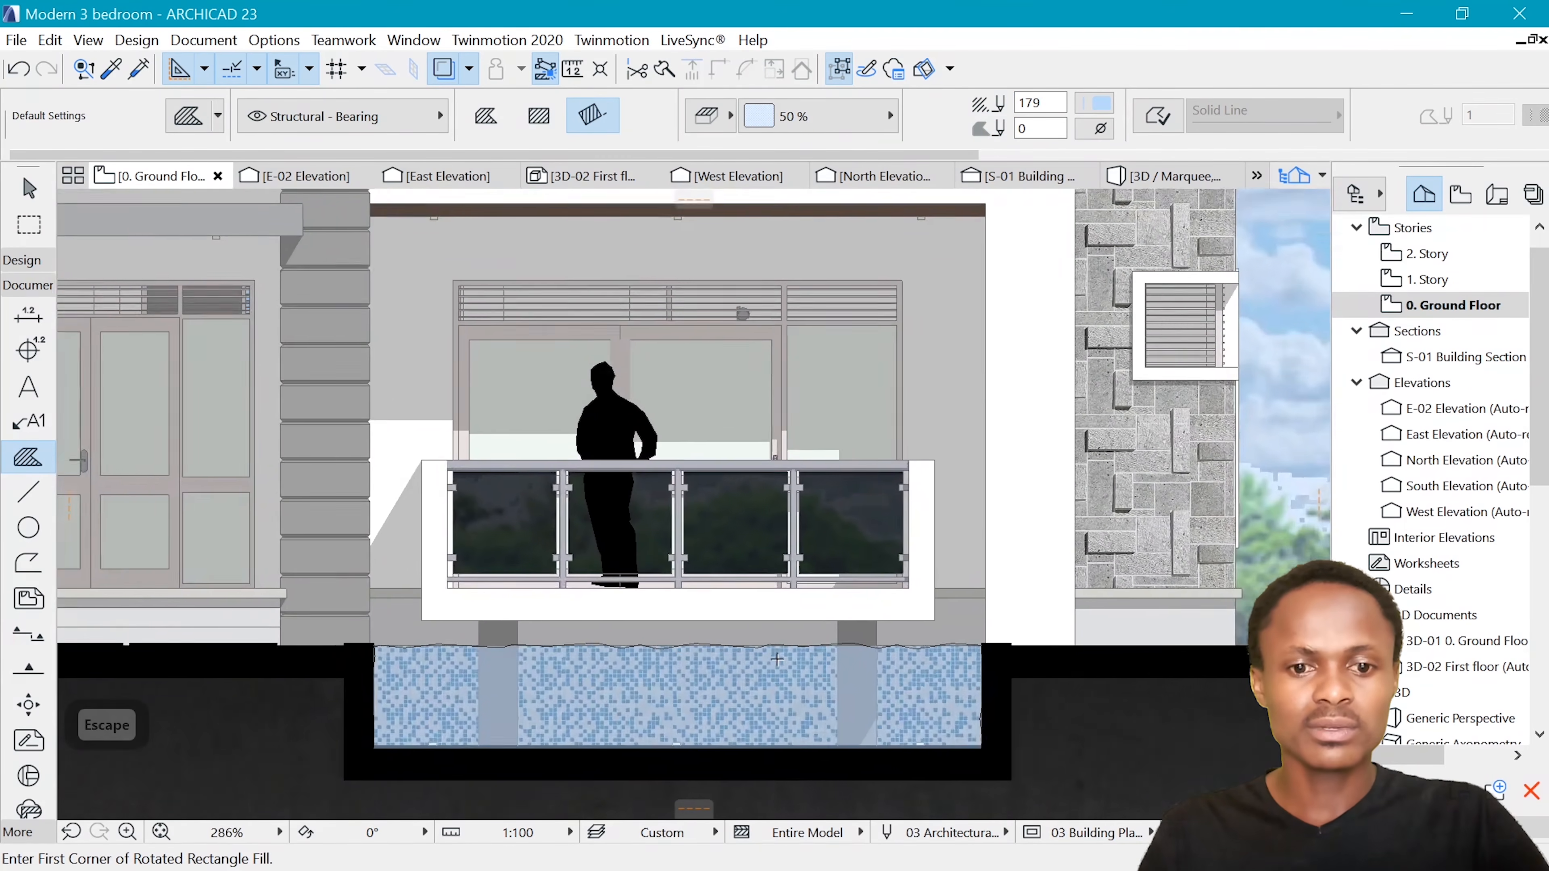
Set the contour pen of the pool's water fill to a light blue
scroll(749, 622, "up", 1)
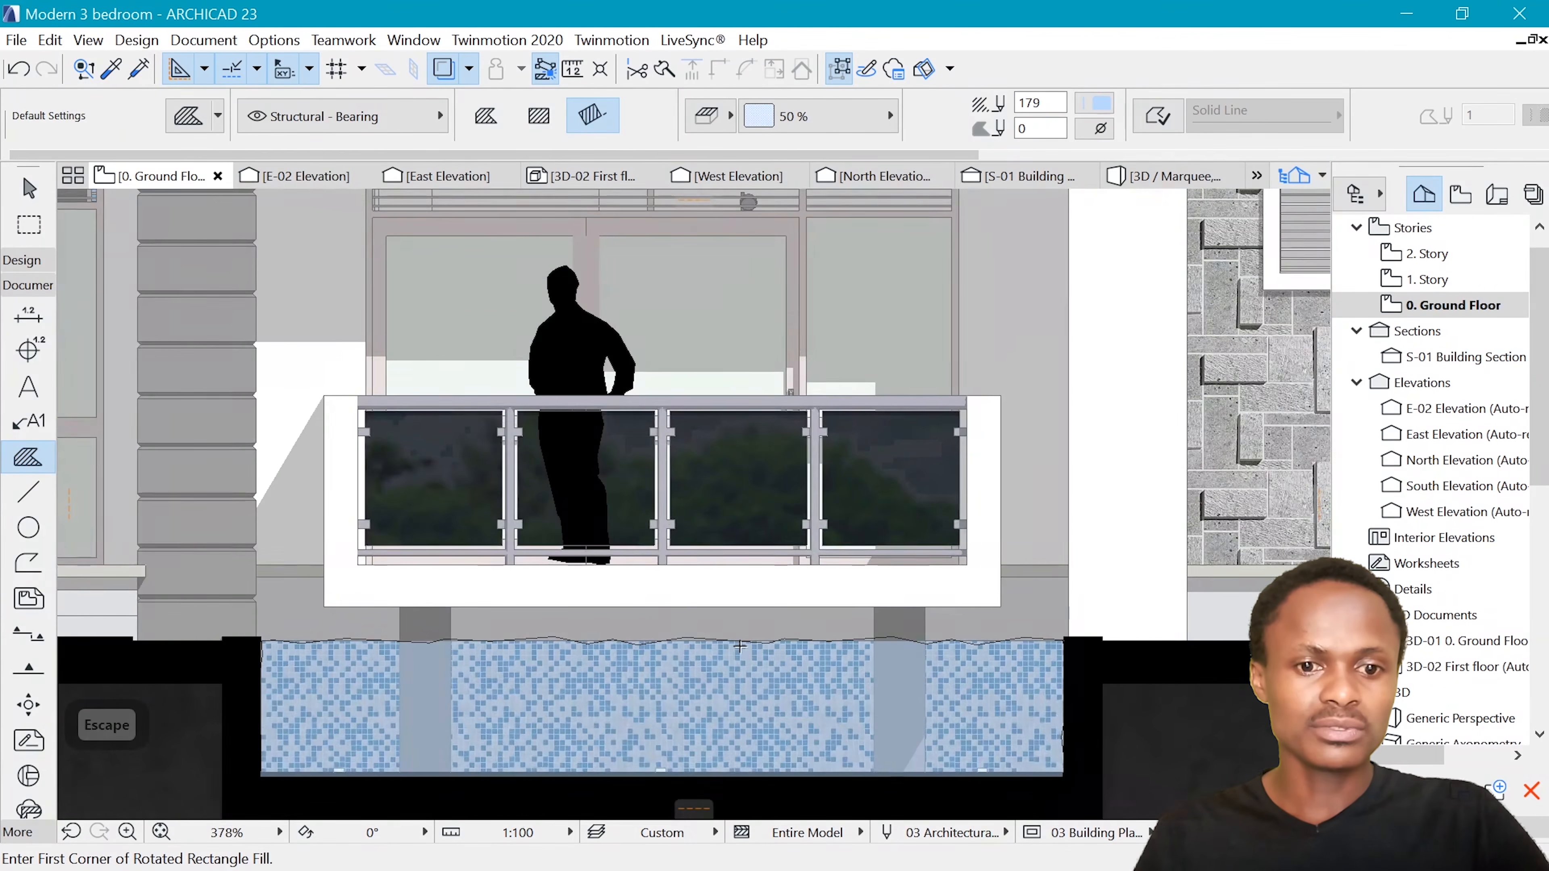
left_click(736, 649, "shift")
scroll(734, 635, "up", 3)
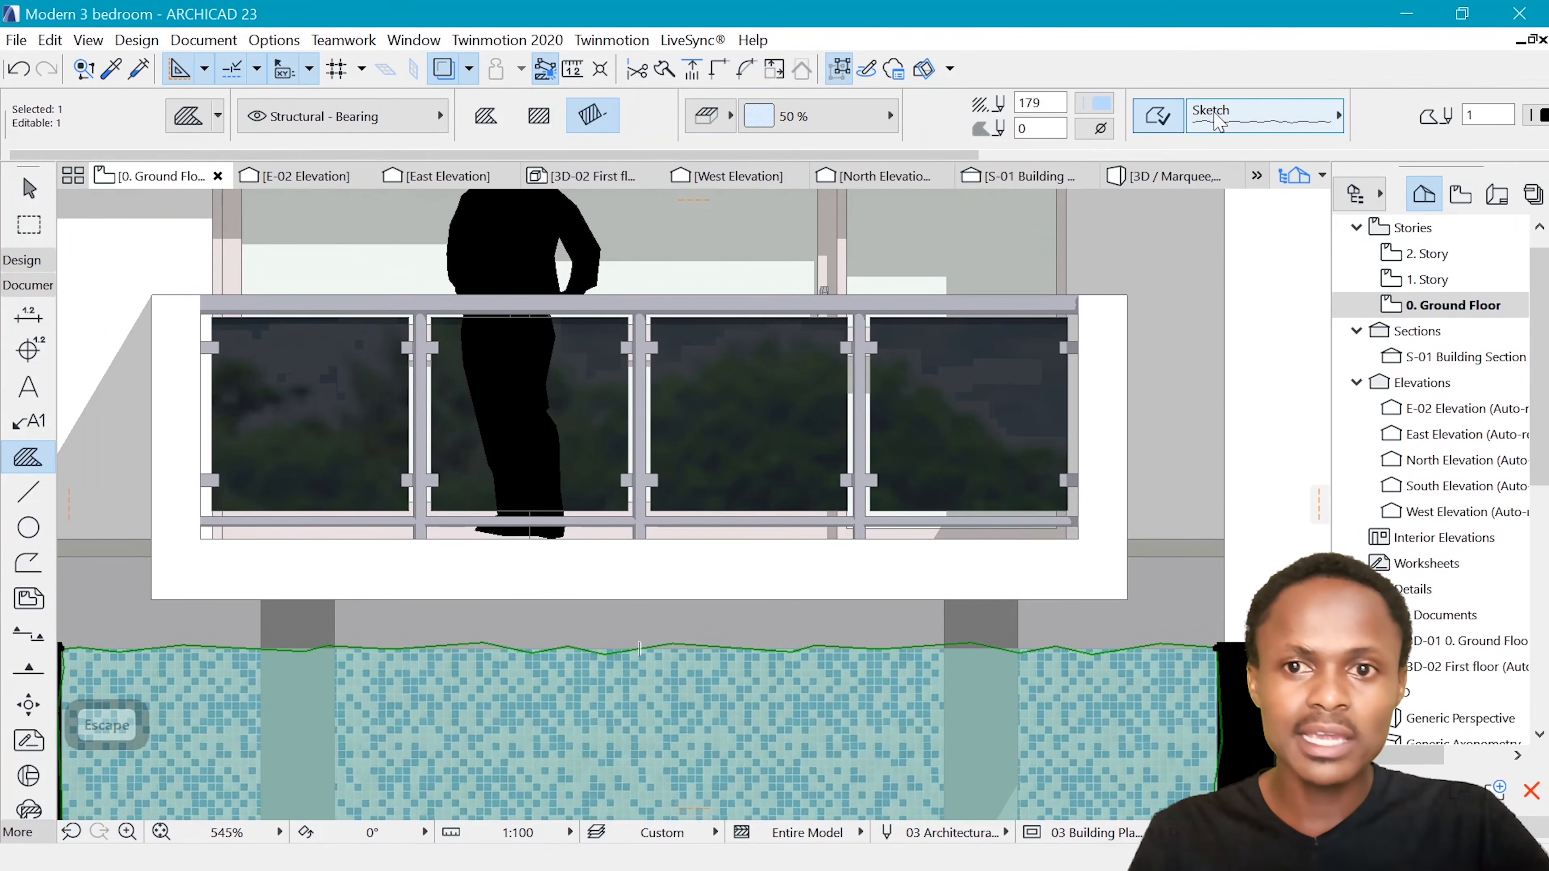
left_click(1539, 115)
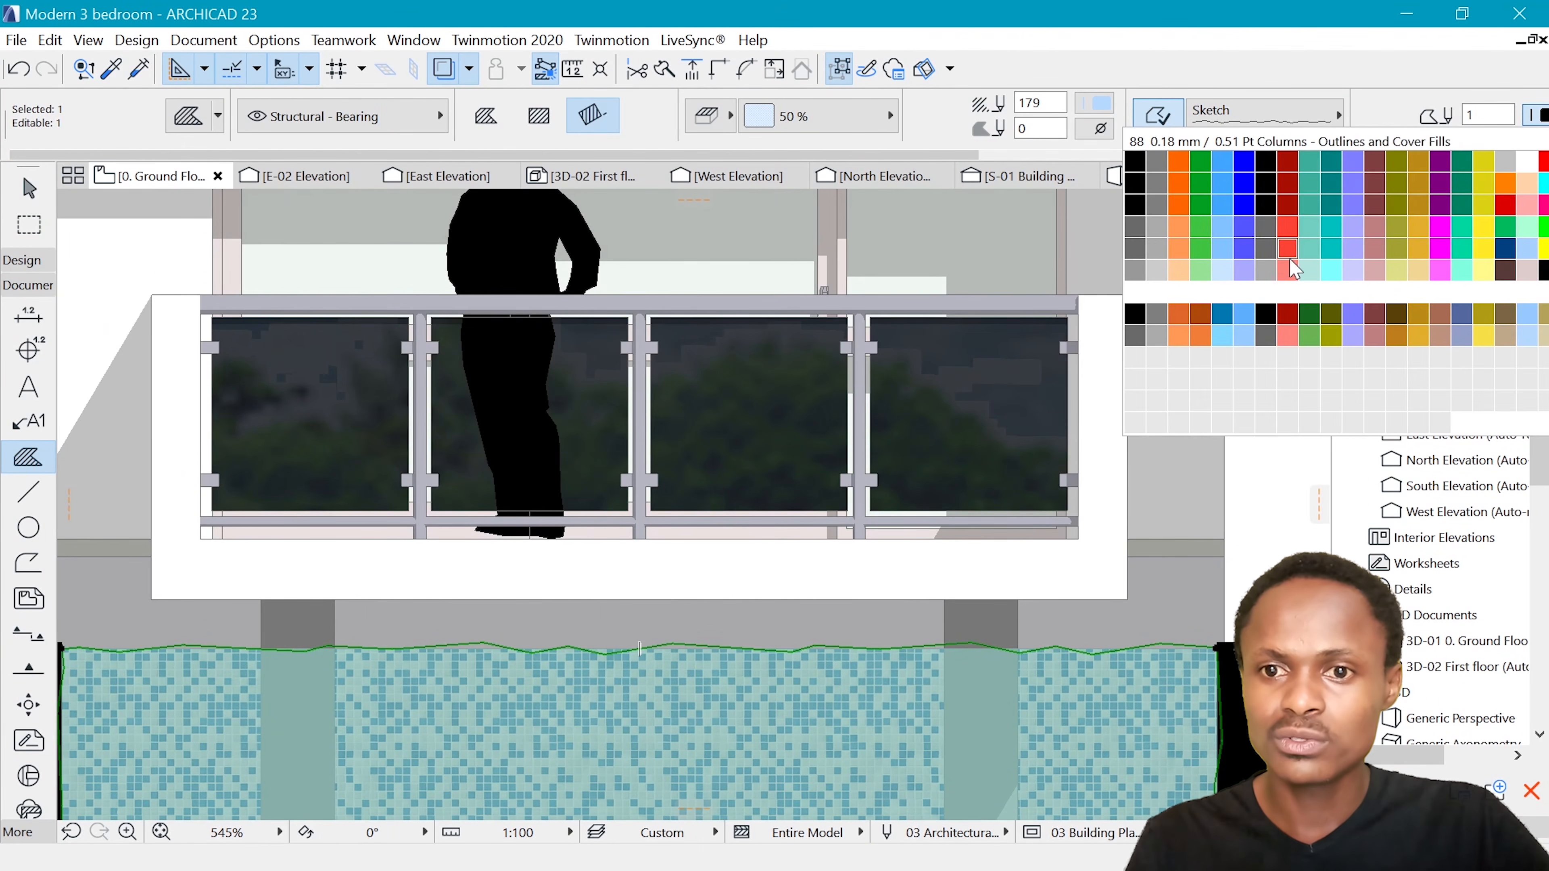
left_click(1223, 250)
key("Escape")
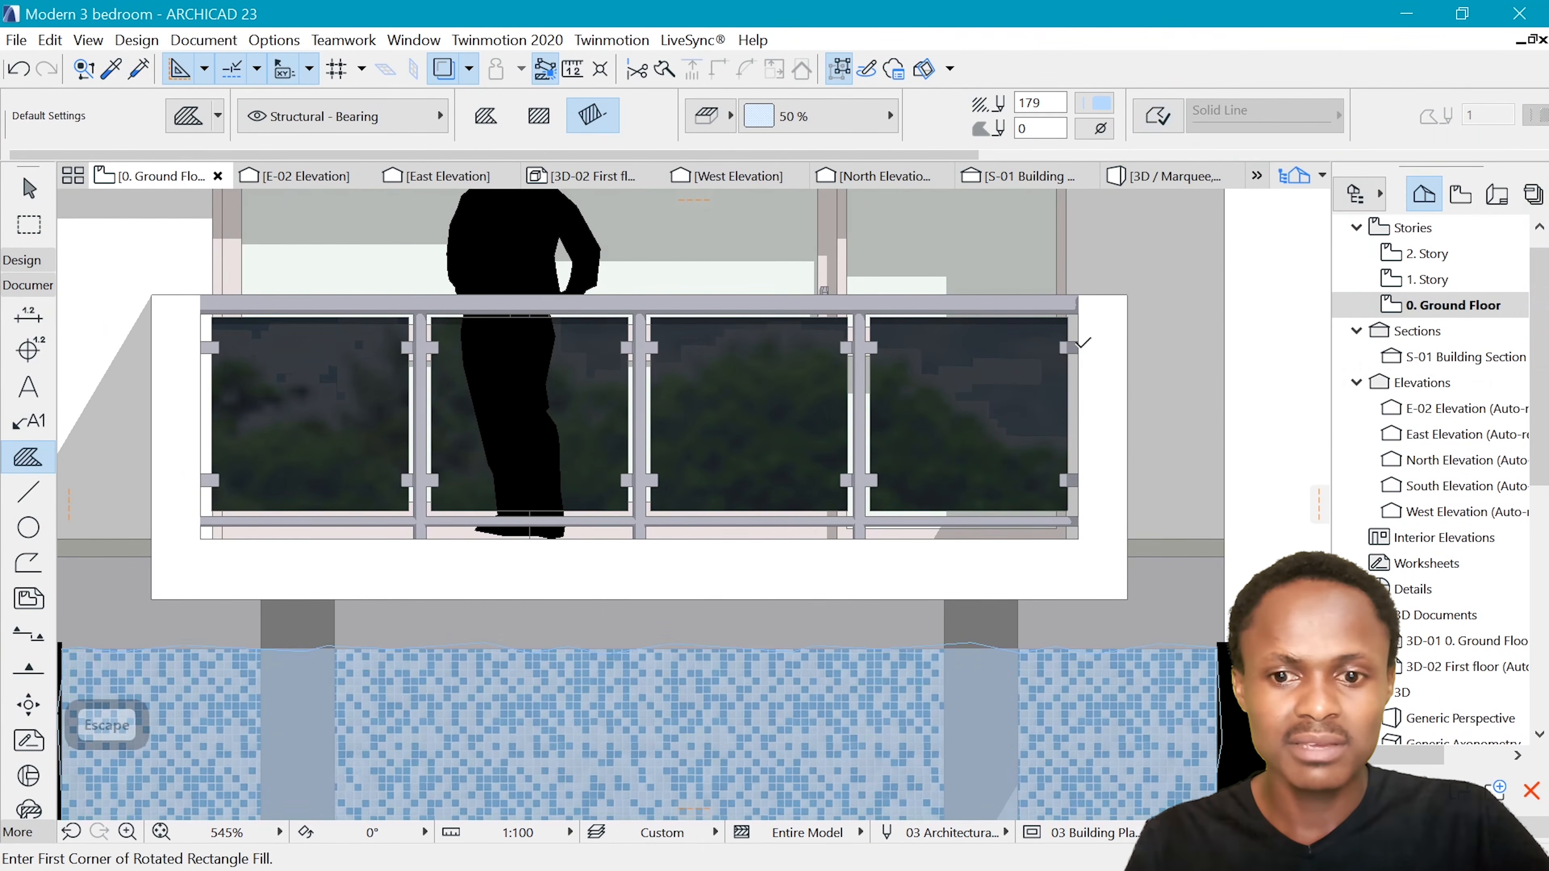
Inspect the pool water up close and within the whole front elevation
scroll(882, 497, "down", 10)
scroll(881, 497, "down", 4)
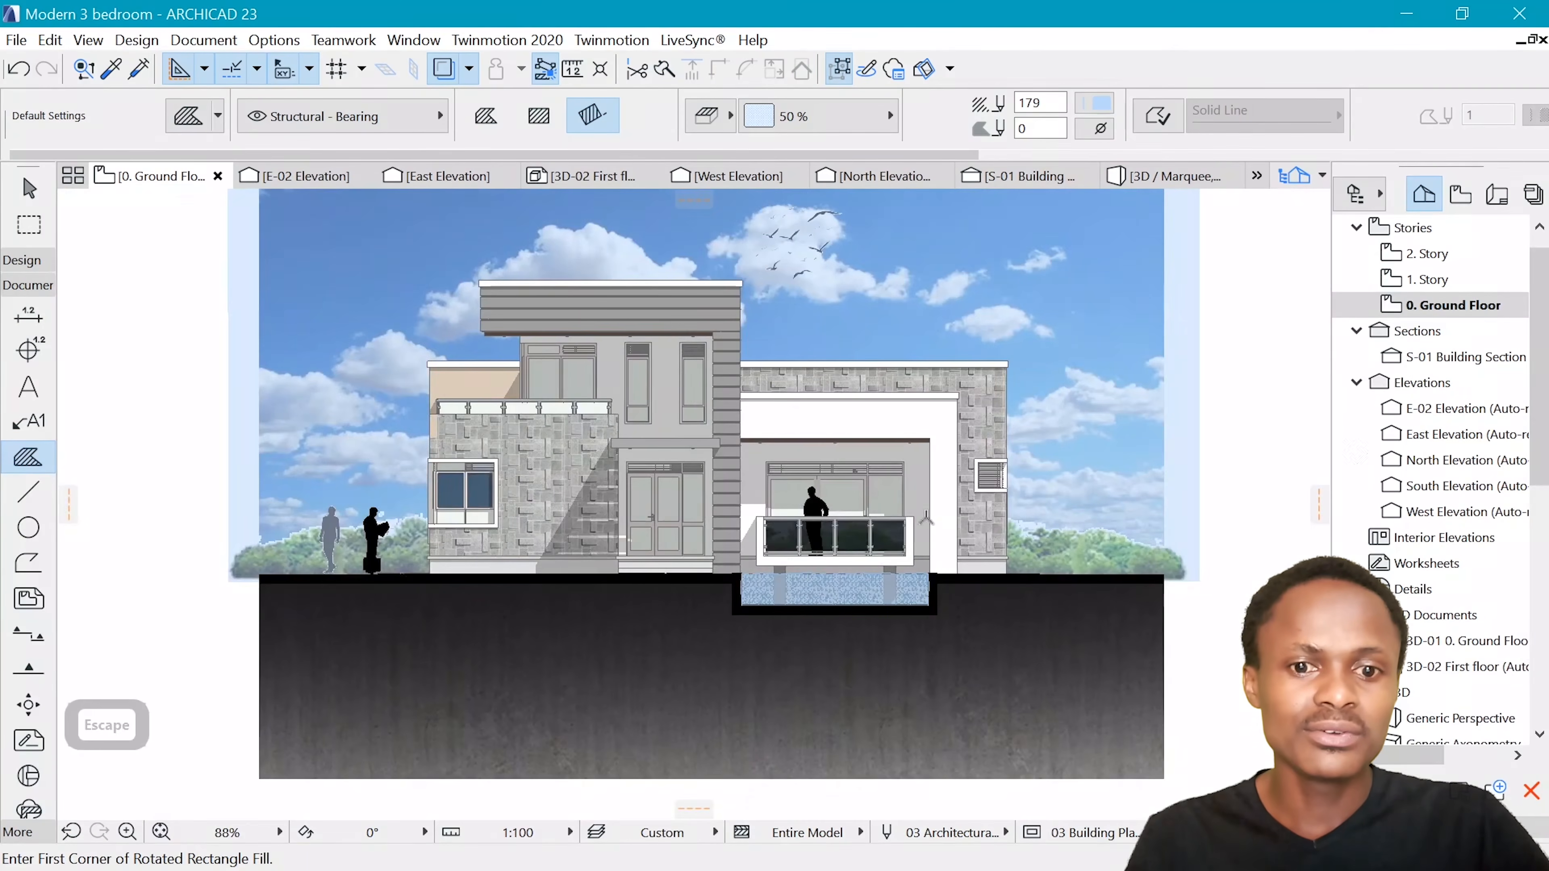
scroll(961, 634, "up", 12)
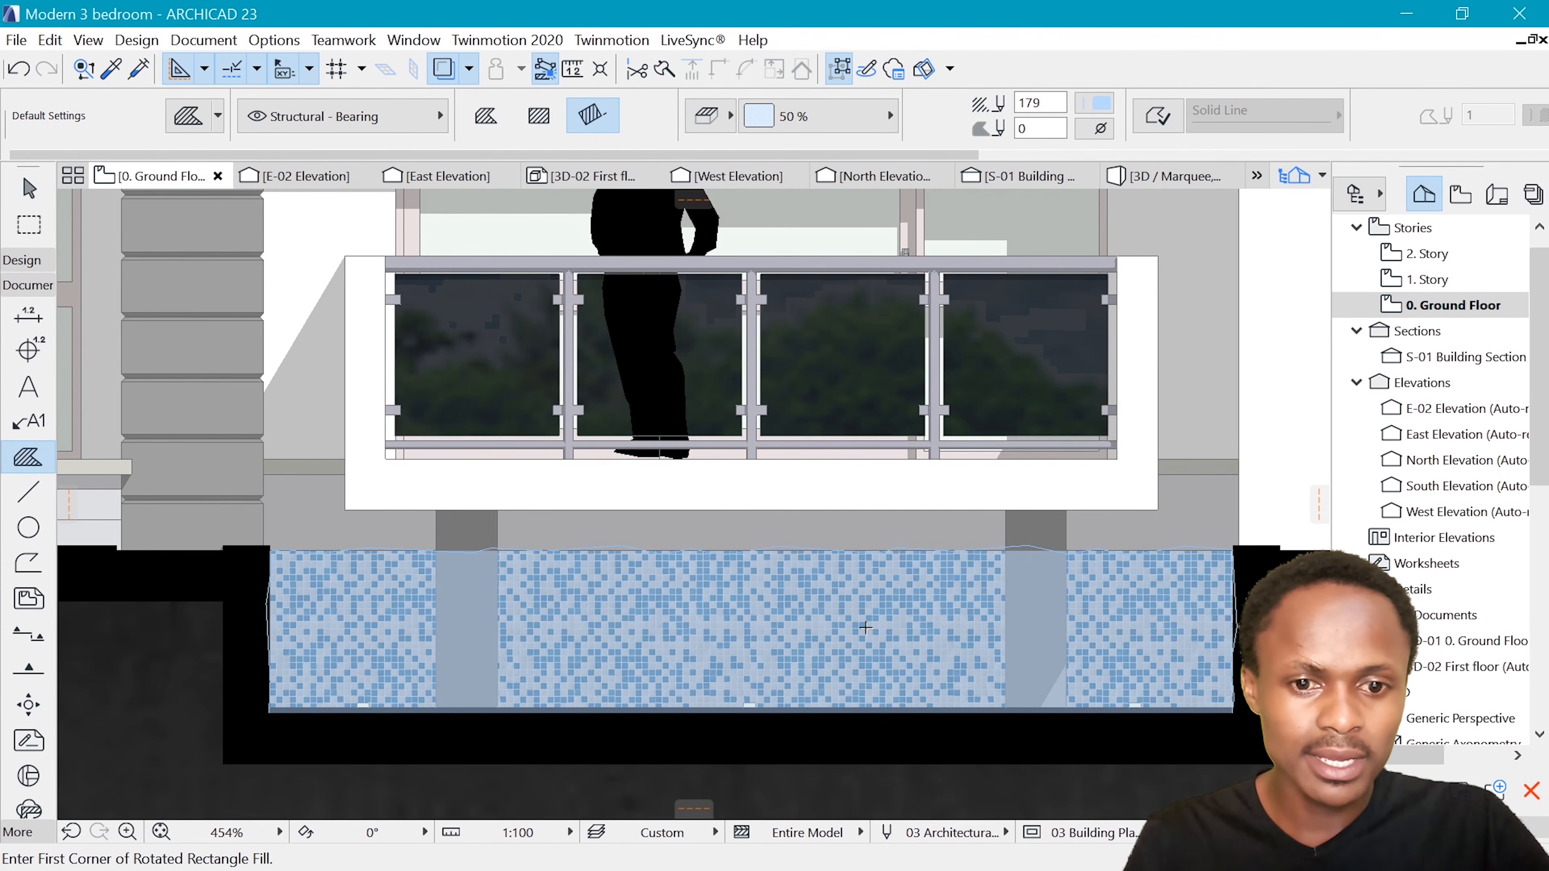
scroll(1158, 617, "up", 1)
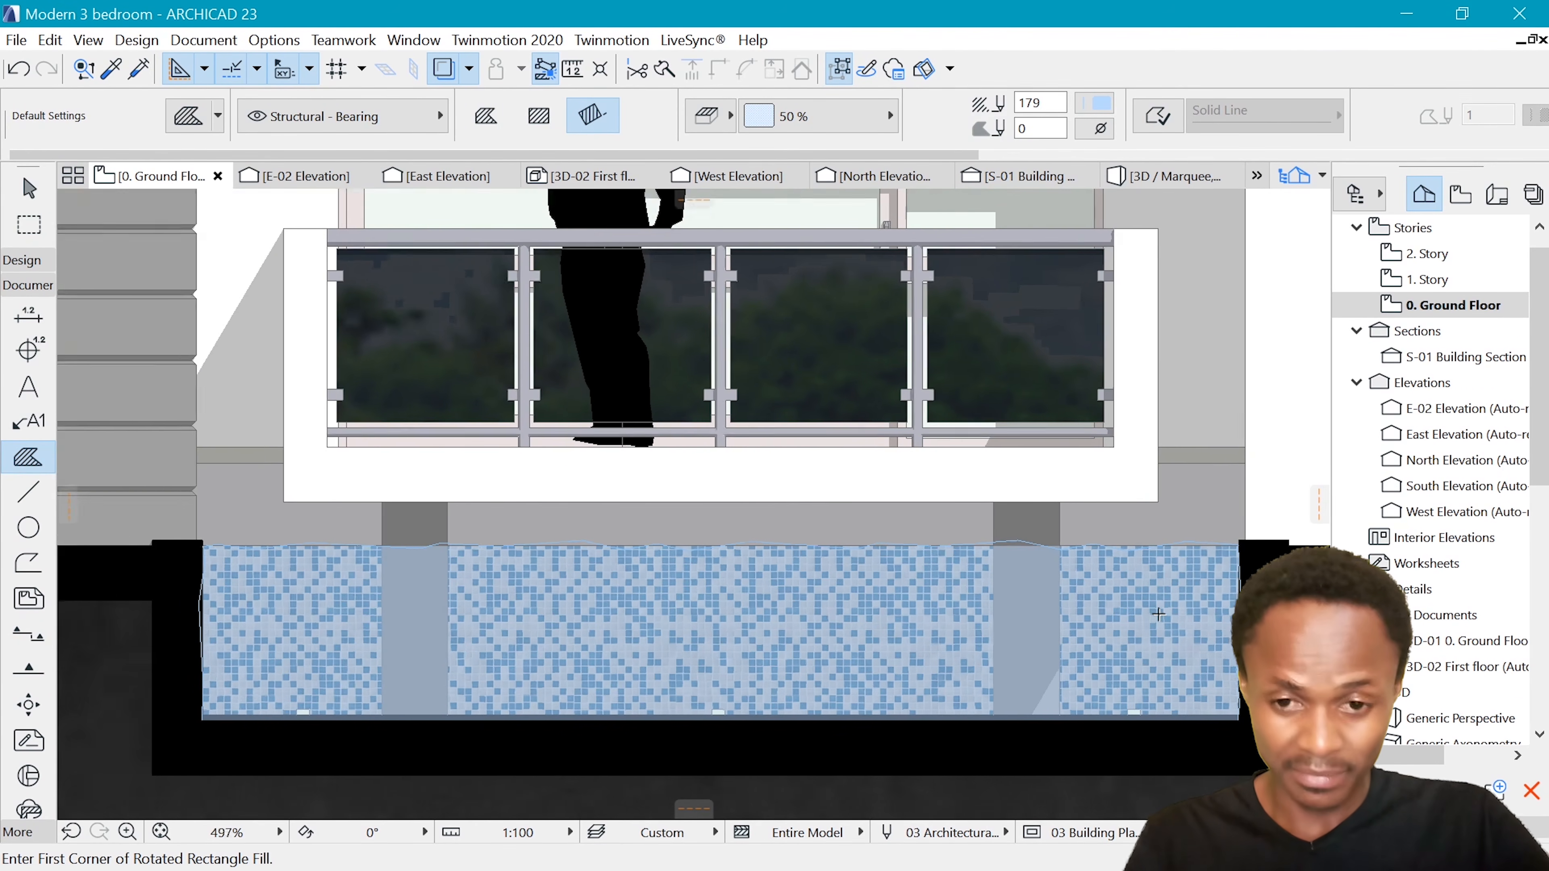
scroll(1148, 625, "down", 1)
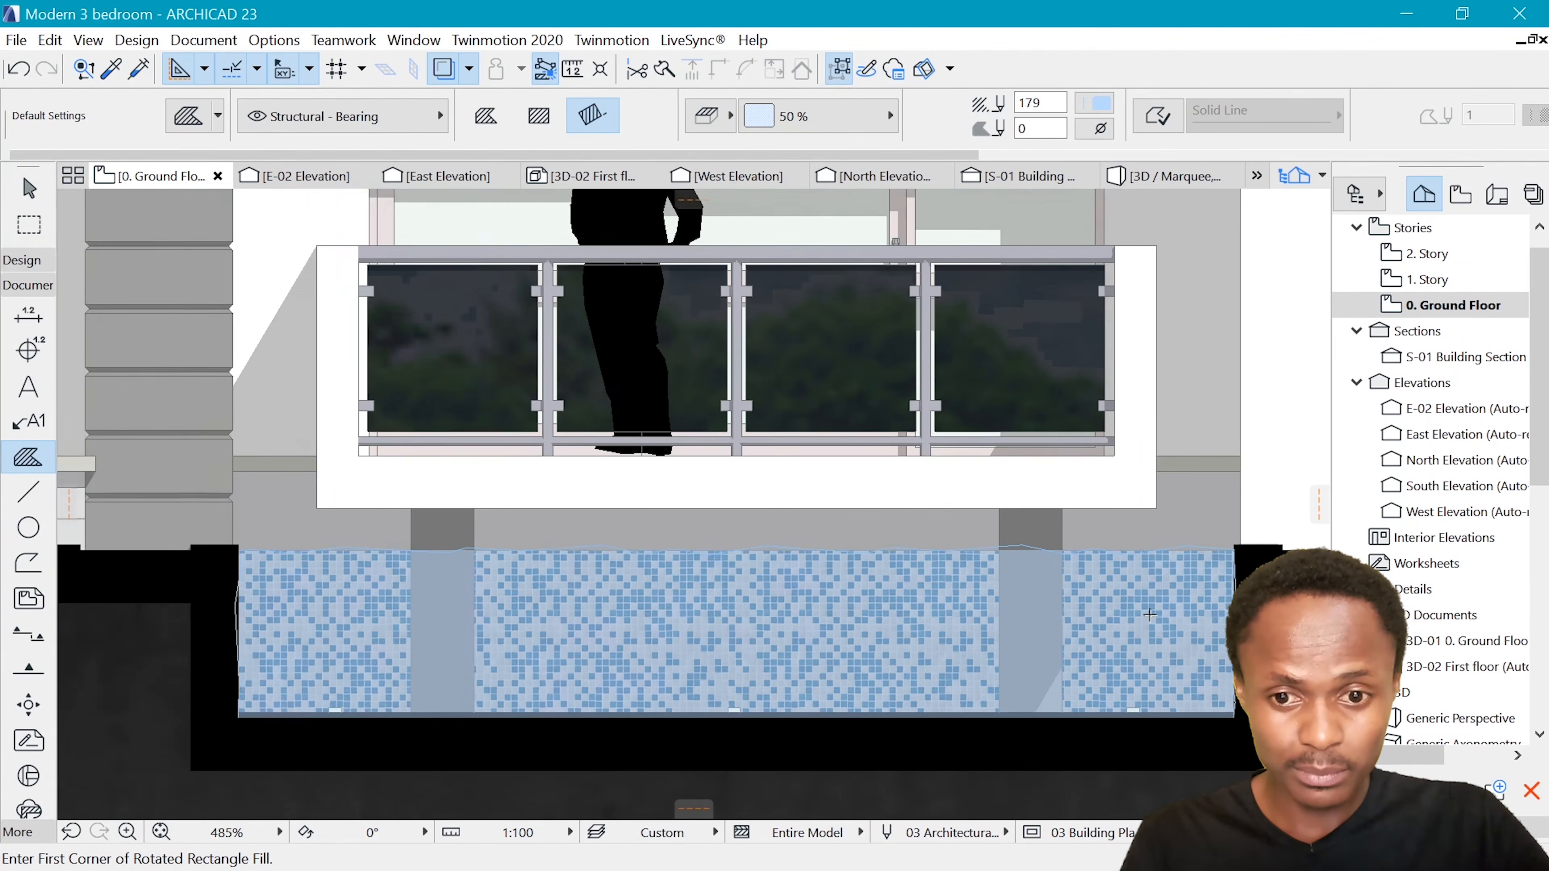
scroll(1150, 615, "up", 1)
scroll(979, 639, "down", 12)
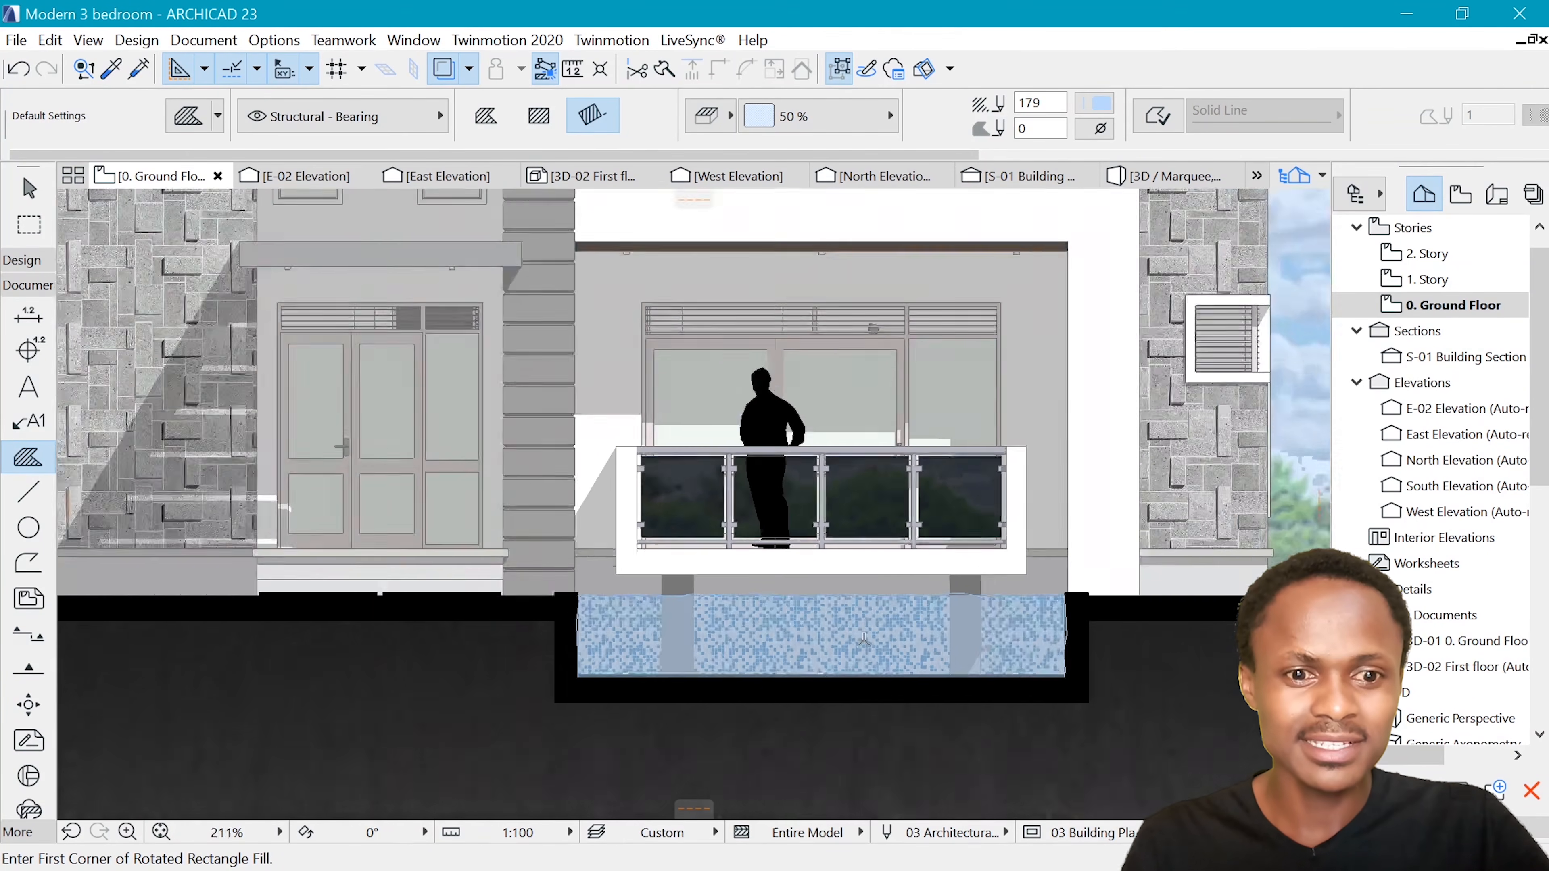
scroll(787, 588, "up", 2)
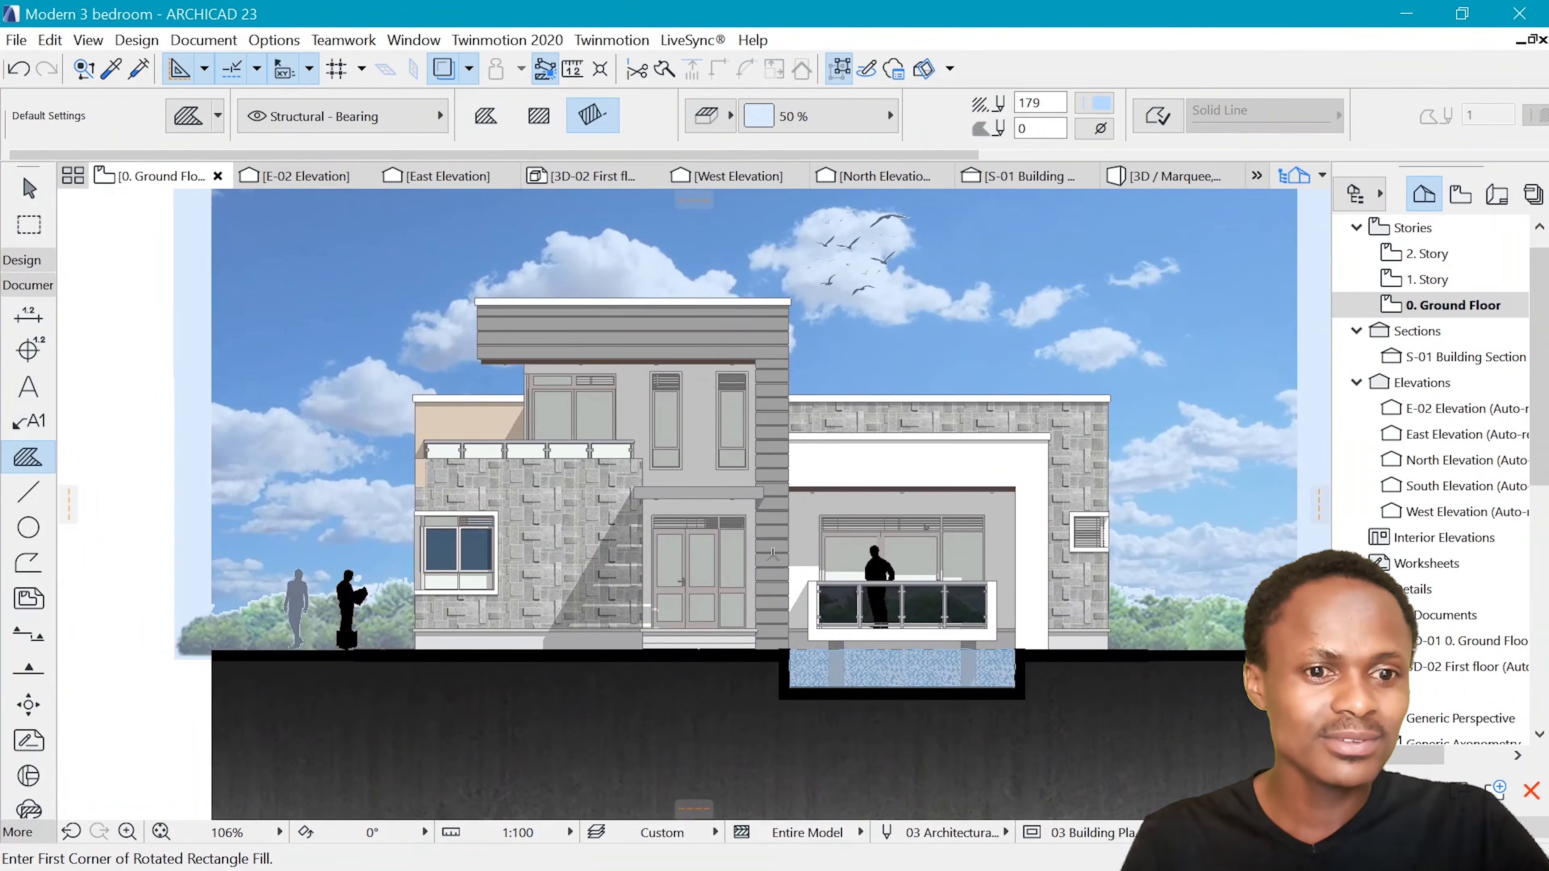
scroll(553, 446, "down", 4)
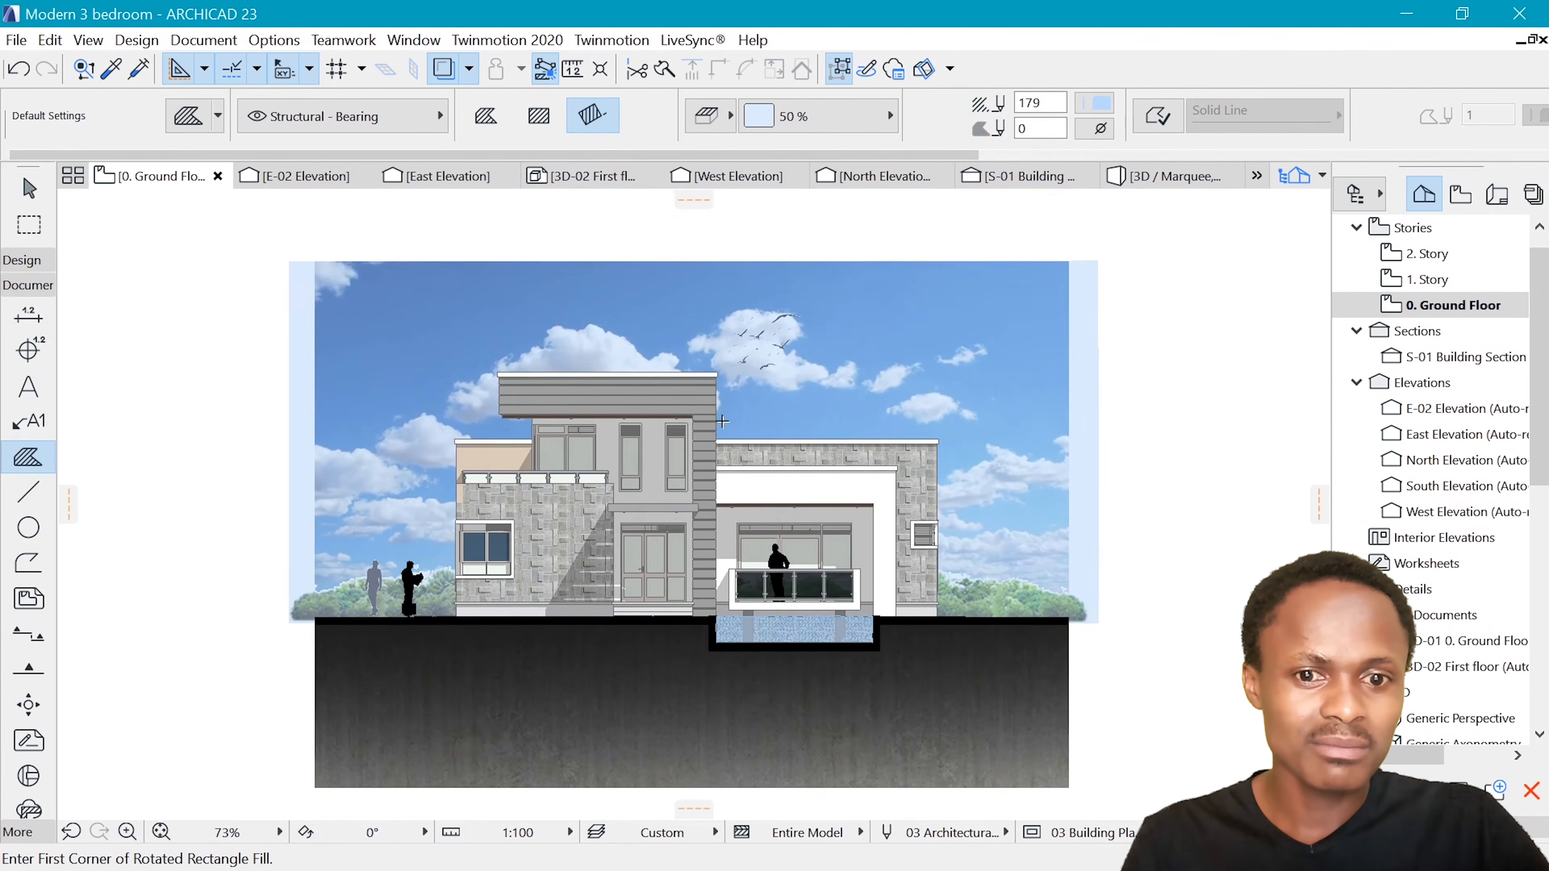
scroll(665, 521, "up", 3)
scroll(665, 522, "down", 4)
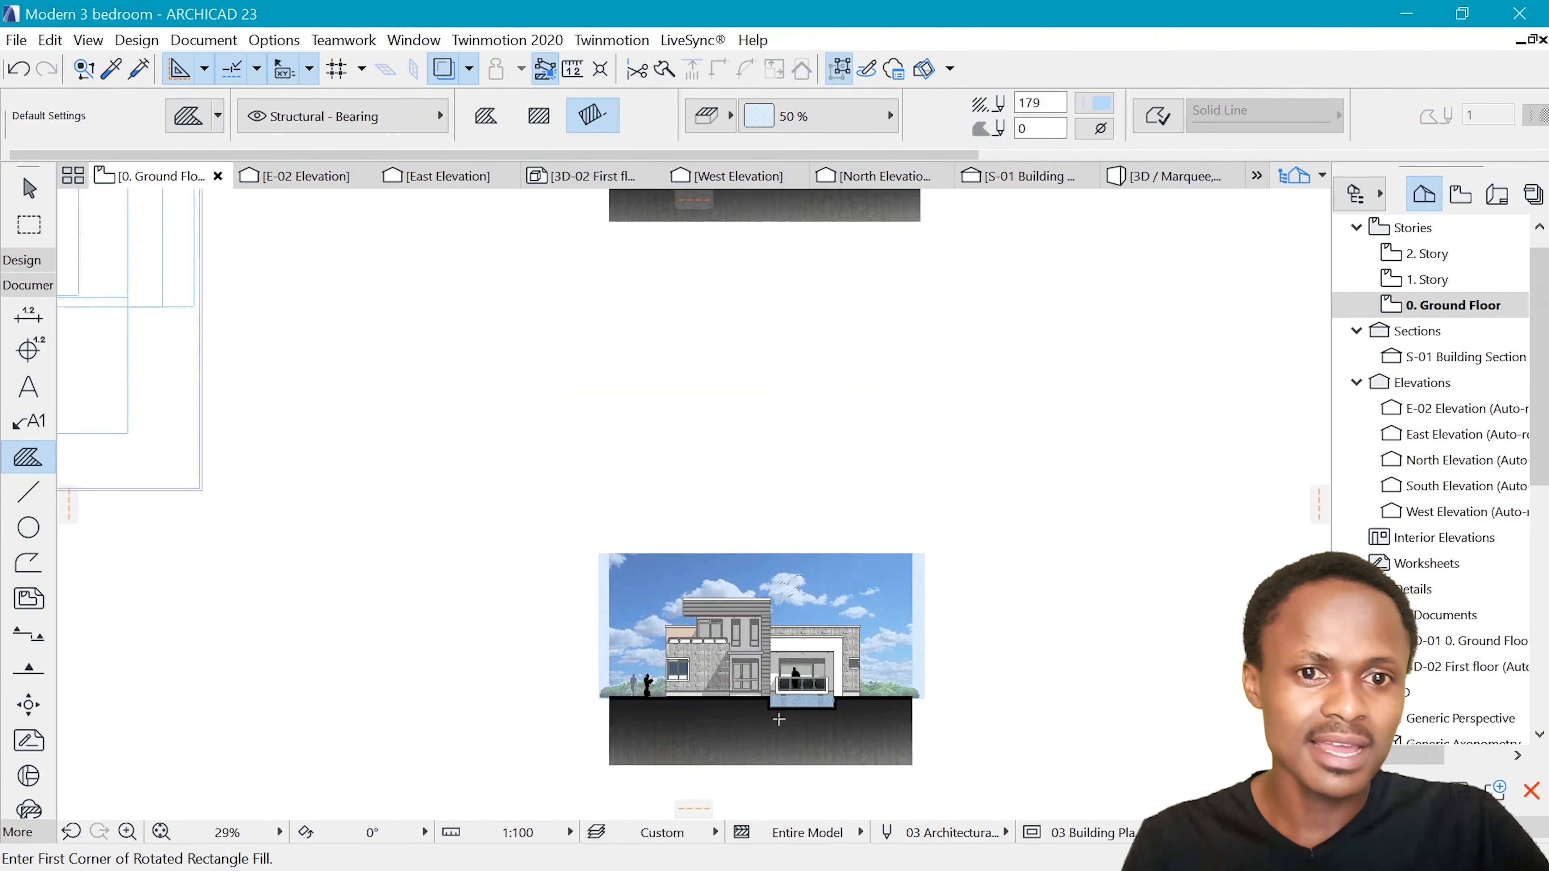
Examine the wall textures, glazing, silhouettes and pool of the finished example elevation
scroll(812, 370, "up", 3)
scroll(812, 369, "up", 3)
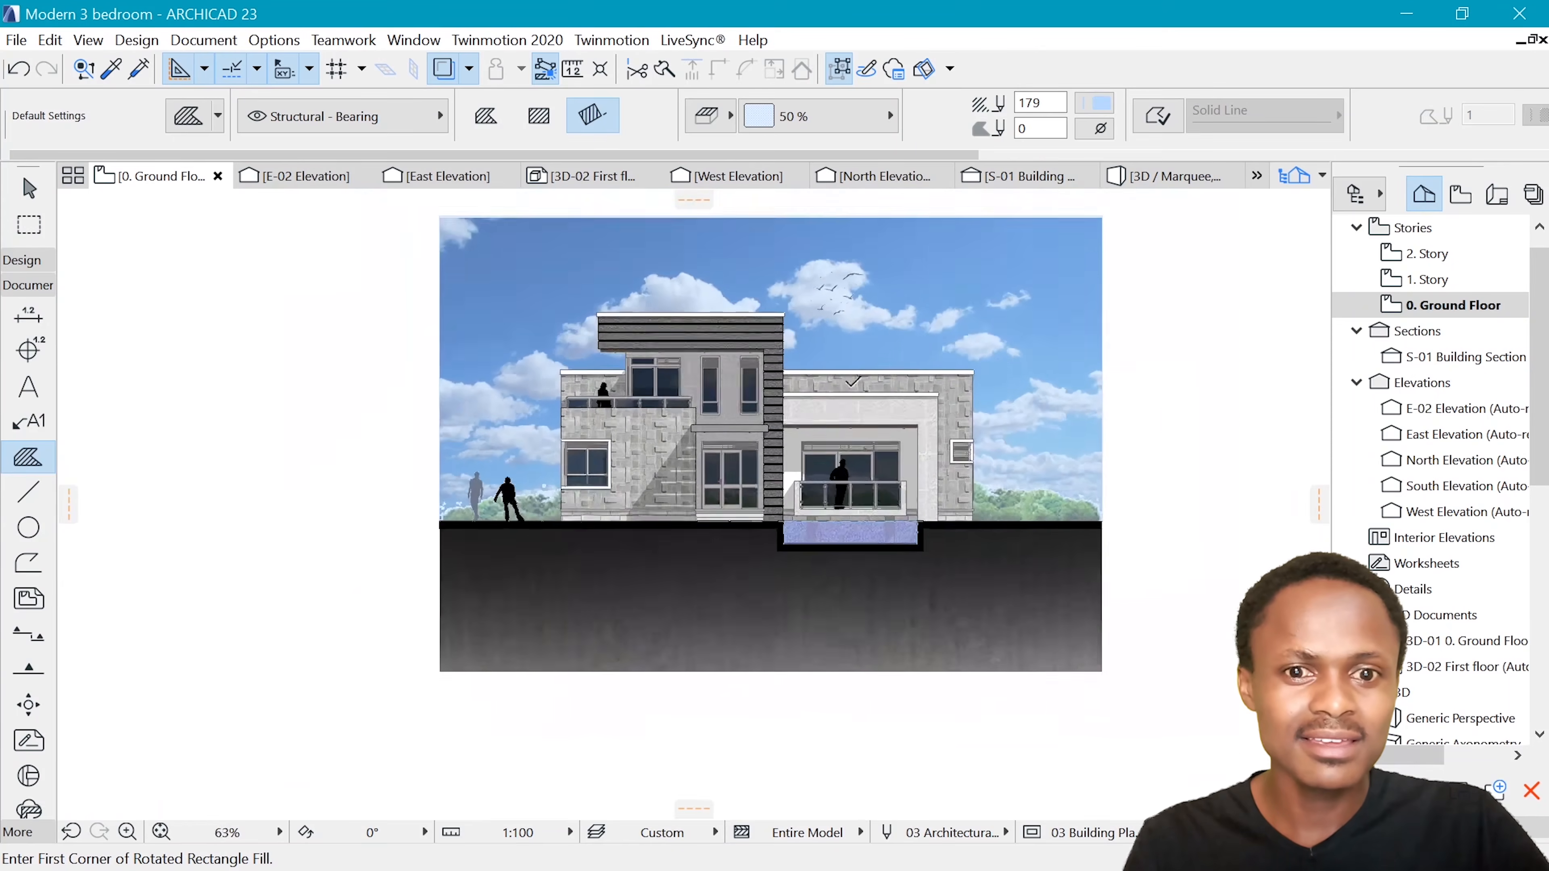
scroll(688, 300, "down", 1)
scroll(711, 374, "up", 1)
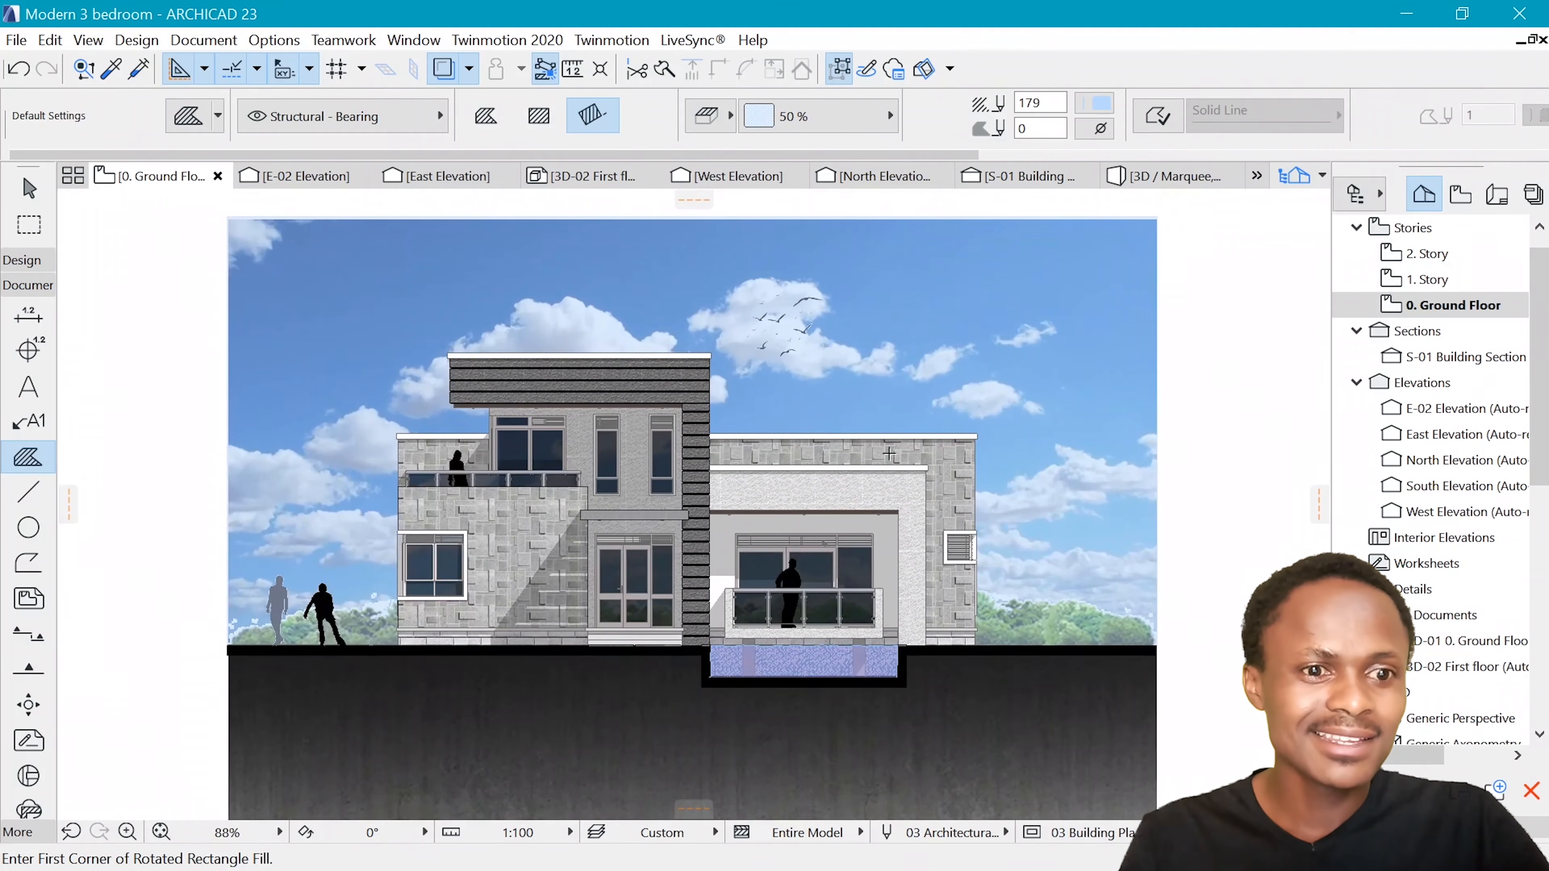
scroll(819, 464, "down", 2)
scroll(805, 433, "up", 3)
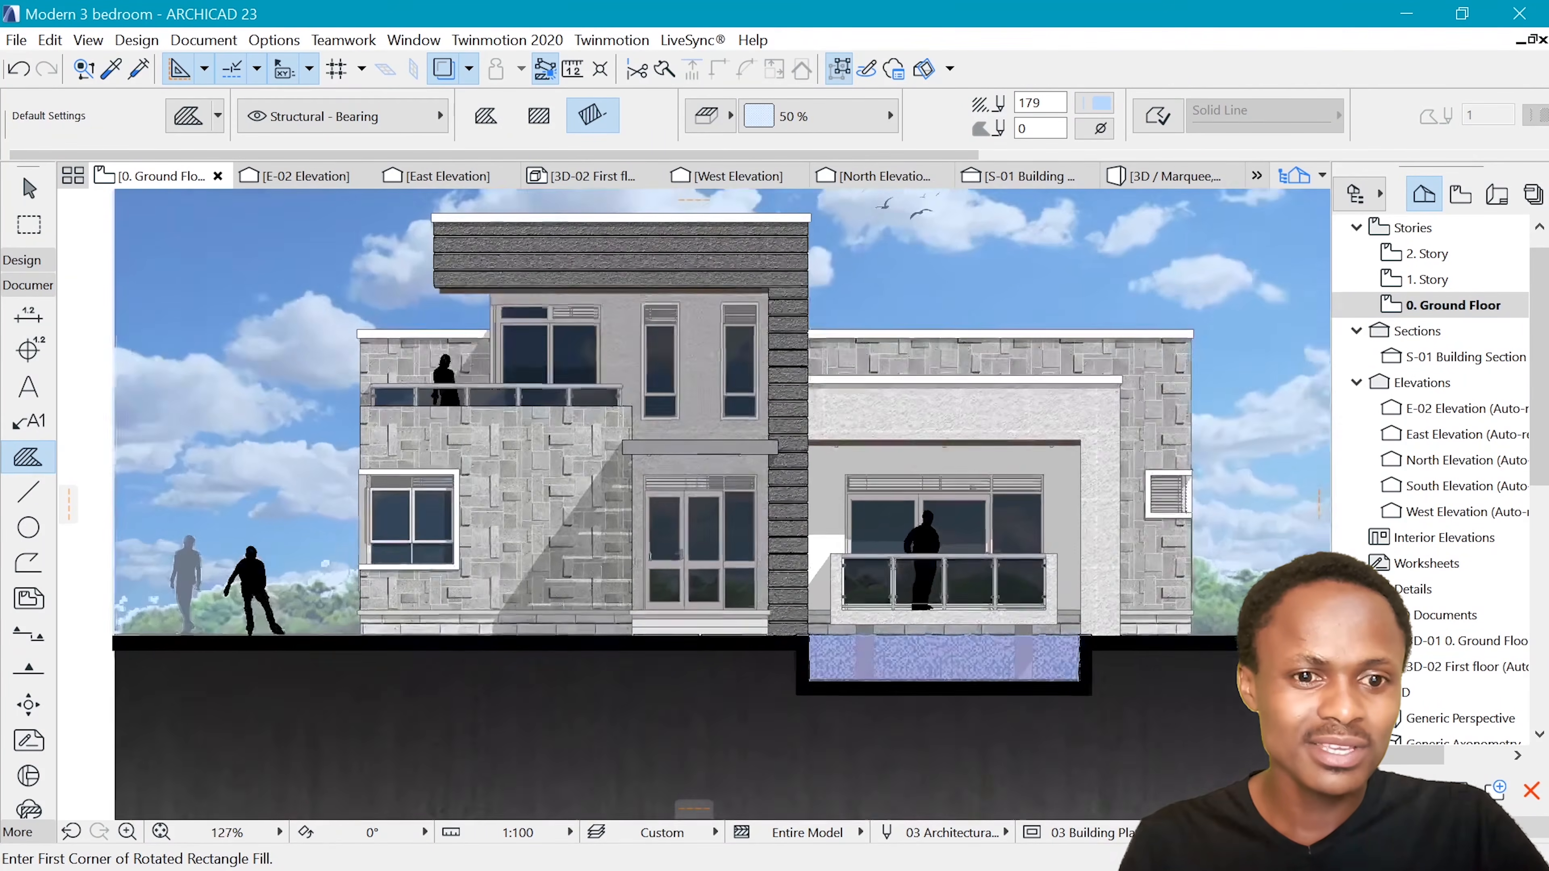
scroll(791, 402, "down", 4)
scroll(792, 402, "up", 4)
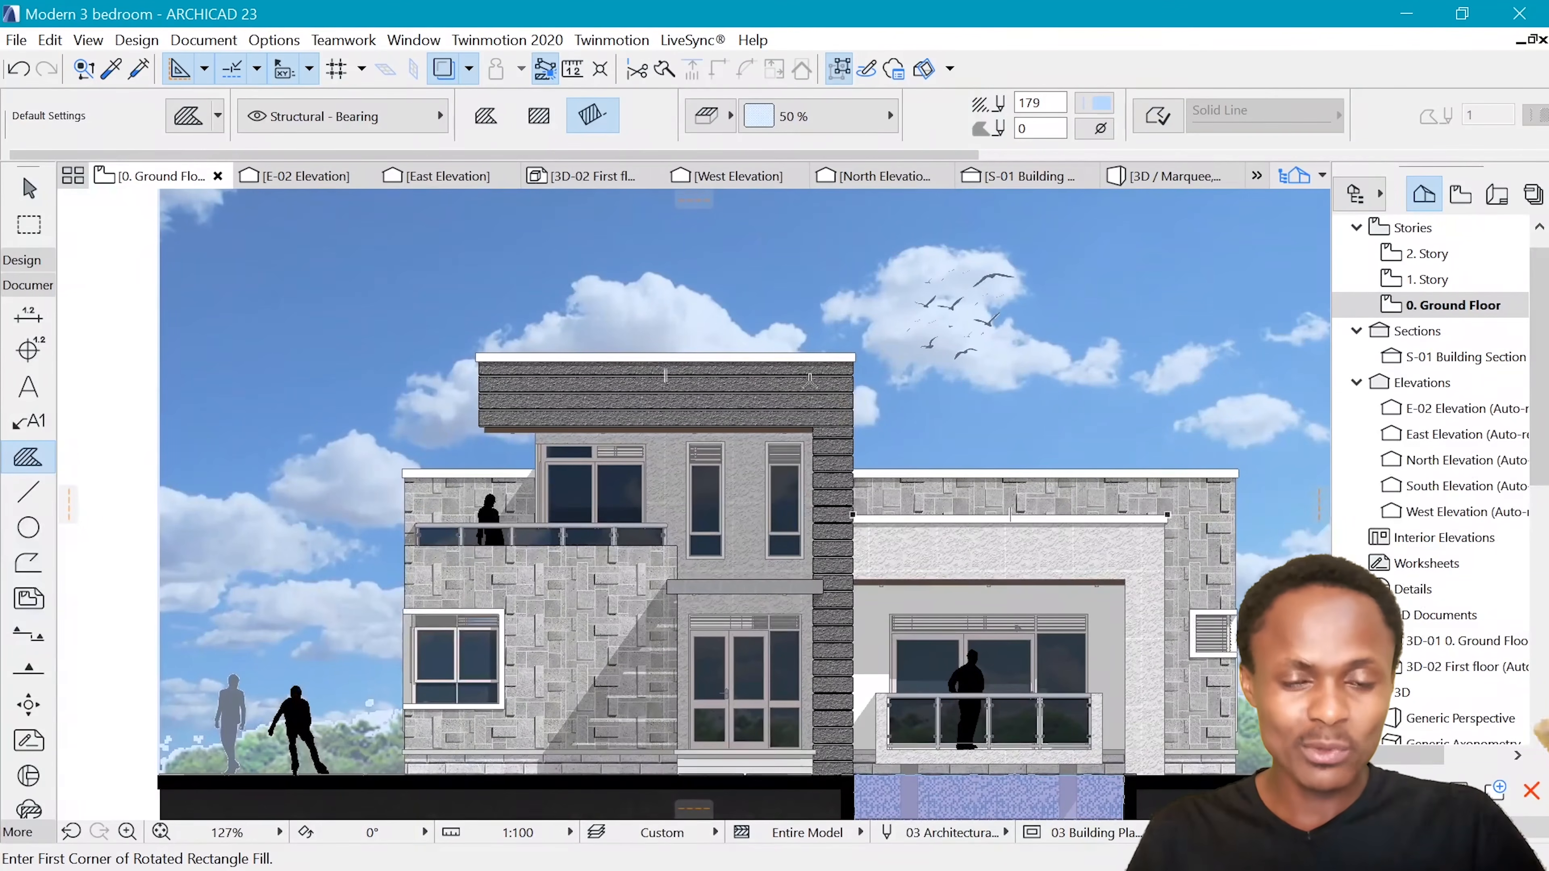
scroll(811, 397, "down", 2)
scroll(372, 585, "up", 5)
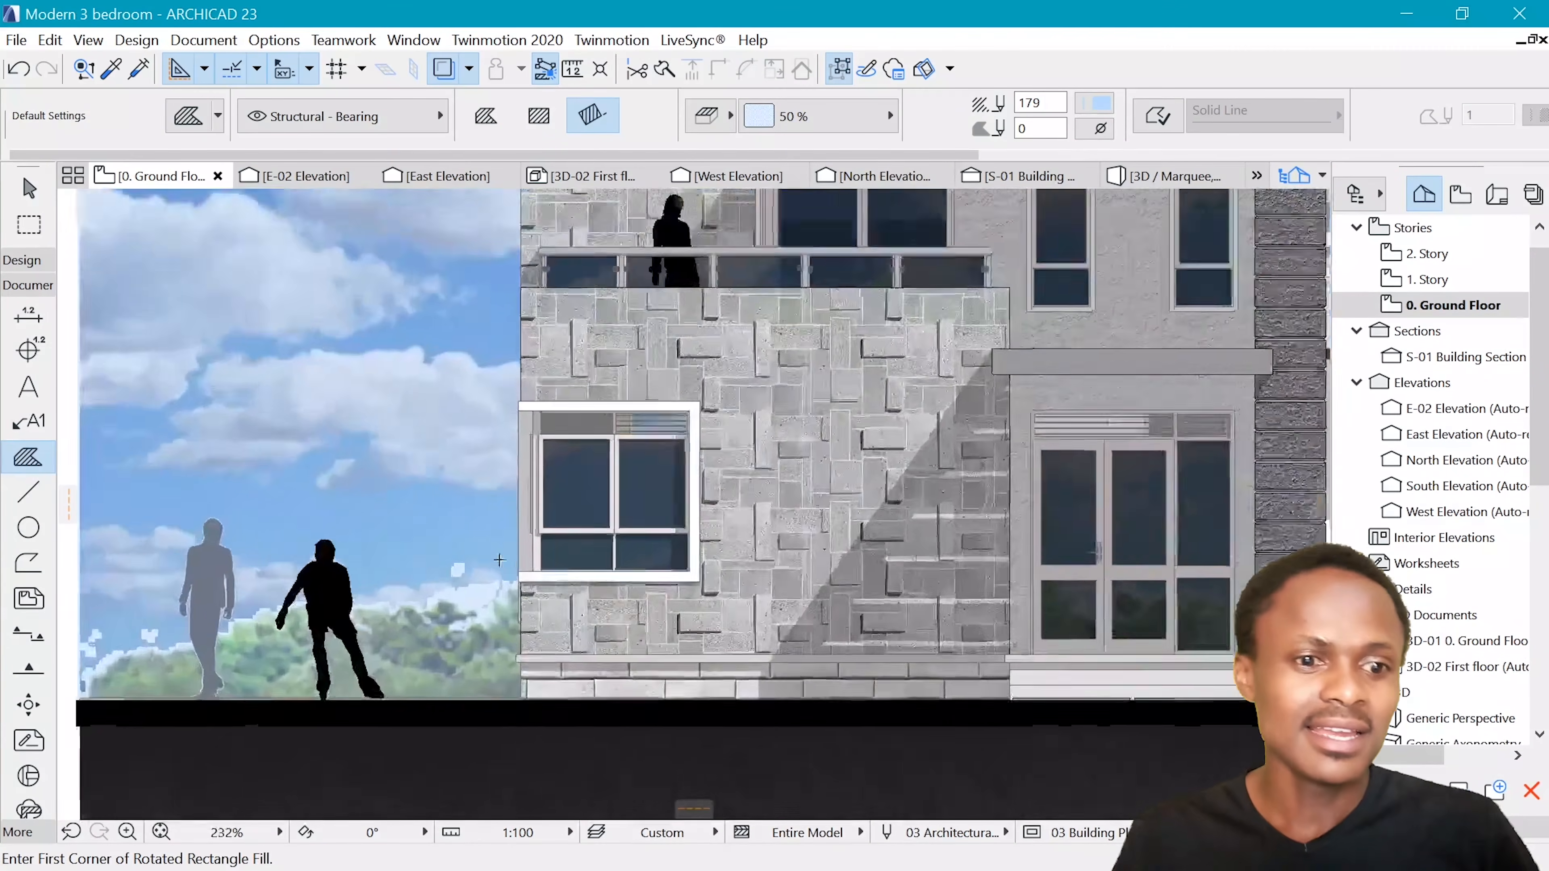
scroll(372, 586, "down", 8)
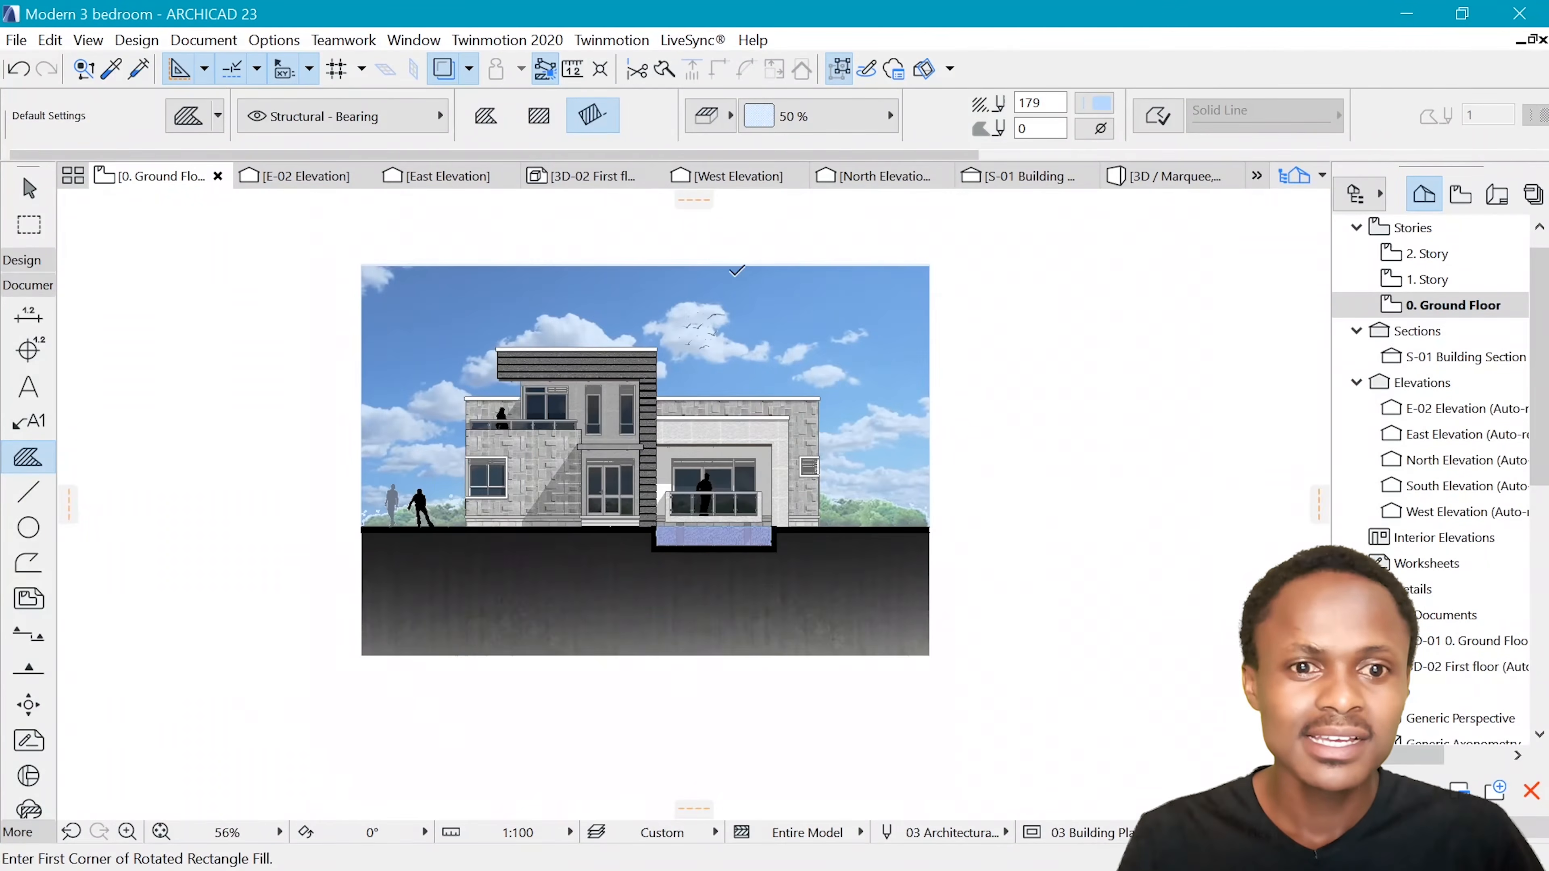
Try the Stone cladding face fill on the triangular shadow beside the example elevation's entrance, and undo it
scroll(609, 337, "up", 4)
scroll(610, 337, "up", 2)
scroll(834, 303, "down", 2)
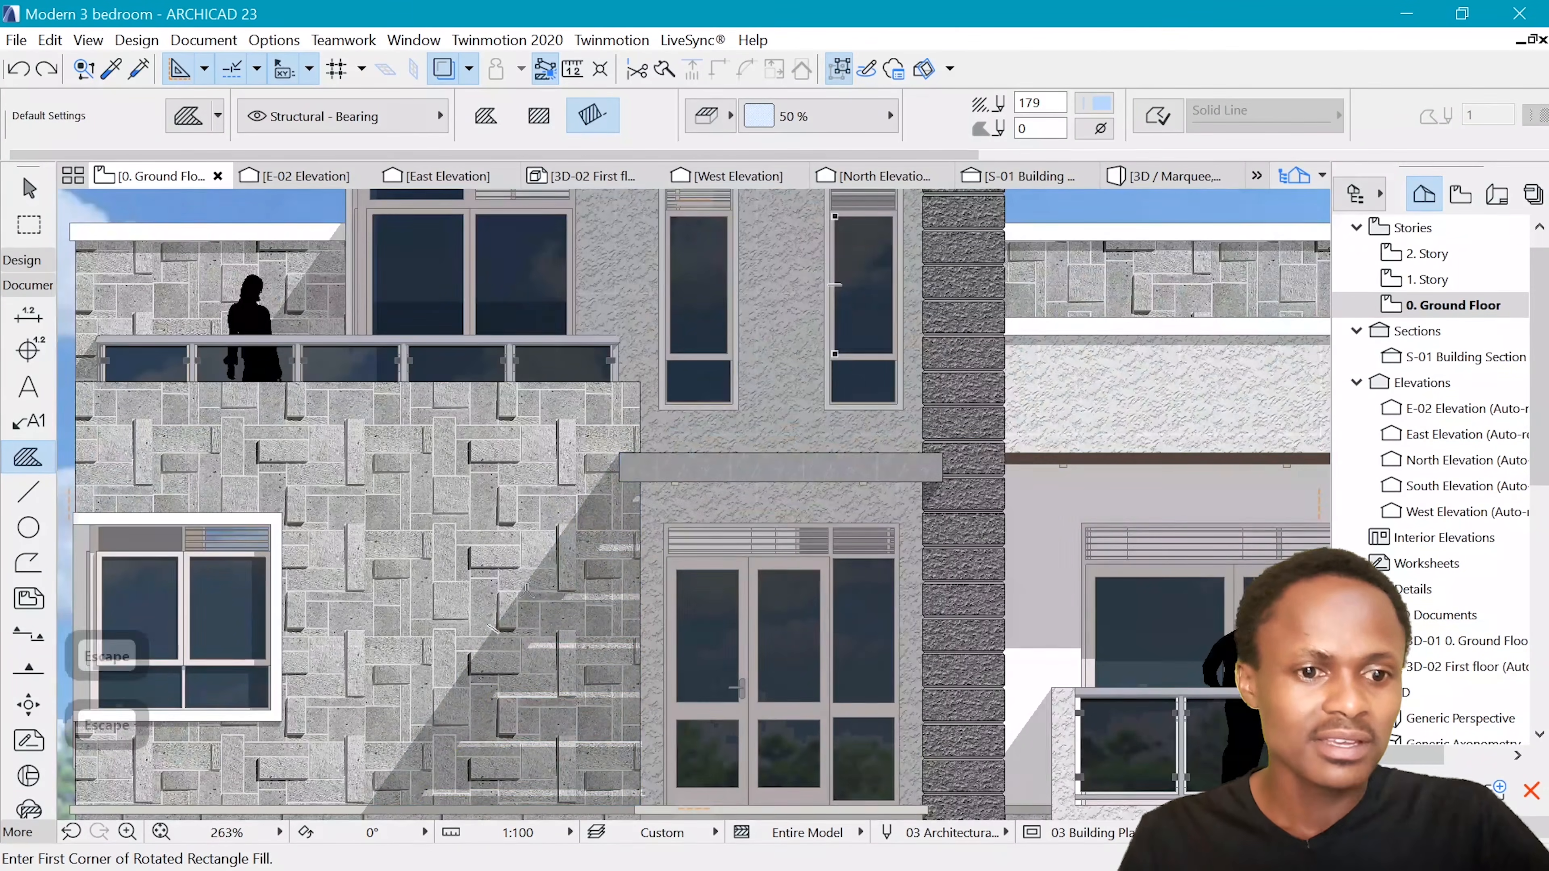
left_click(546, 555, "shift")
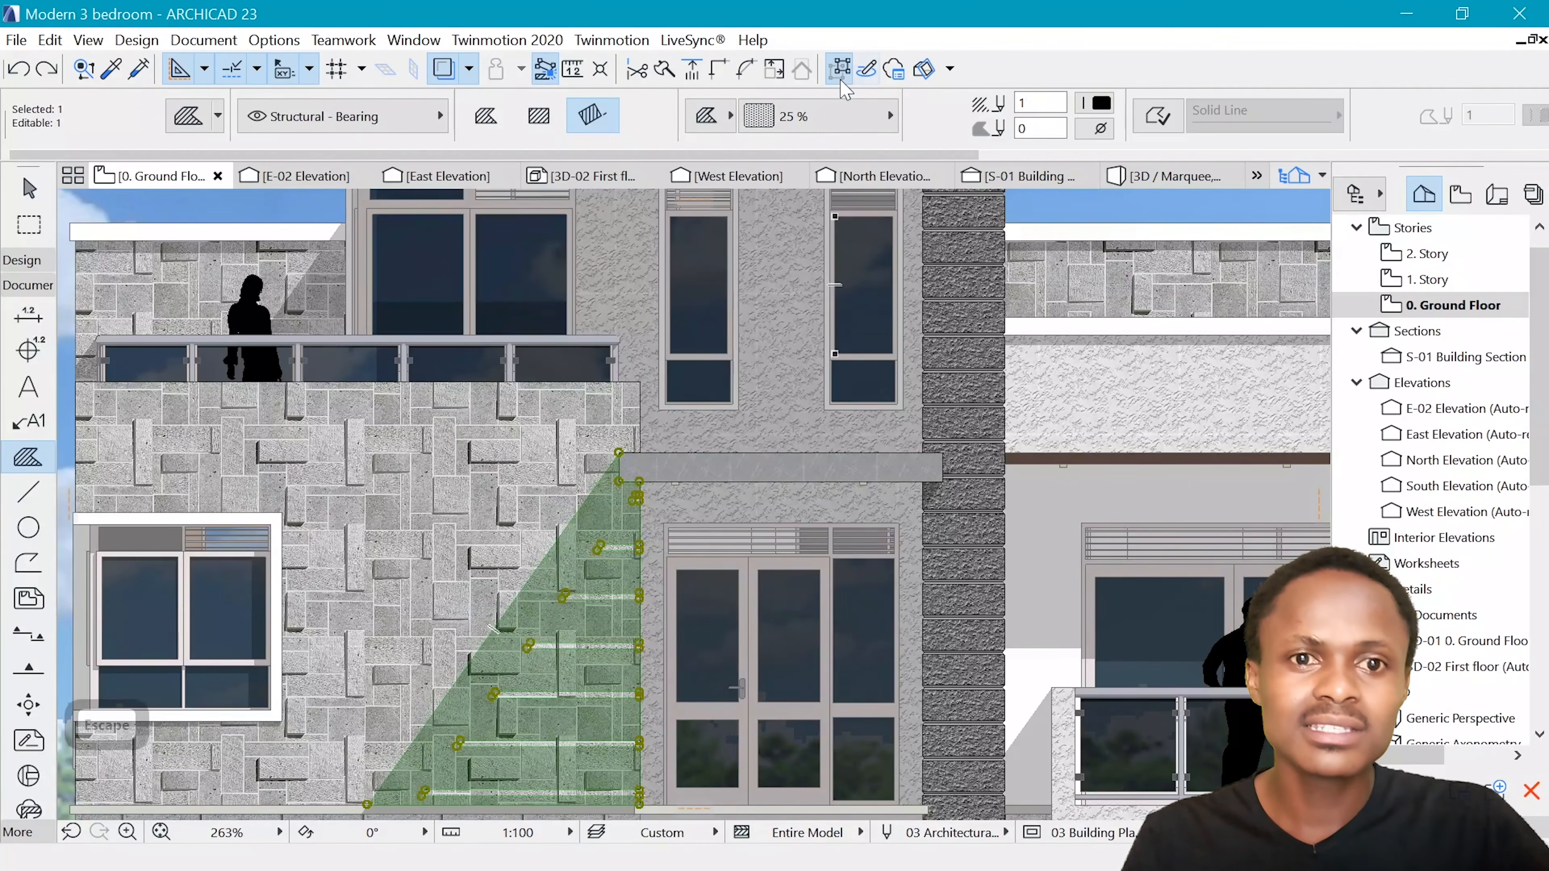
left_click(846, 115)
scroll(552, 317, "down", 5)
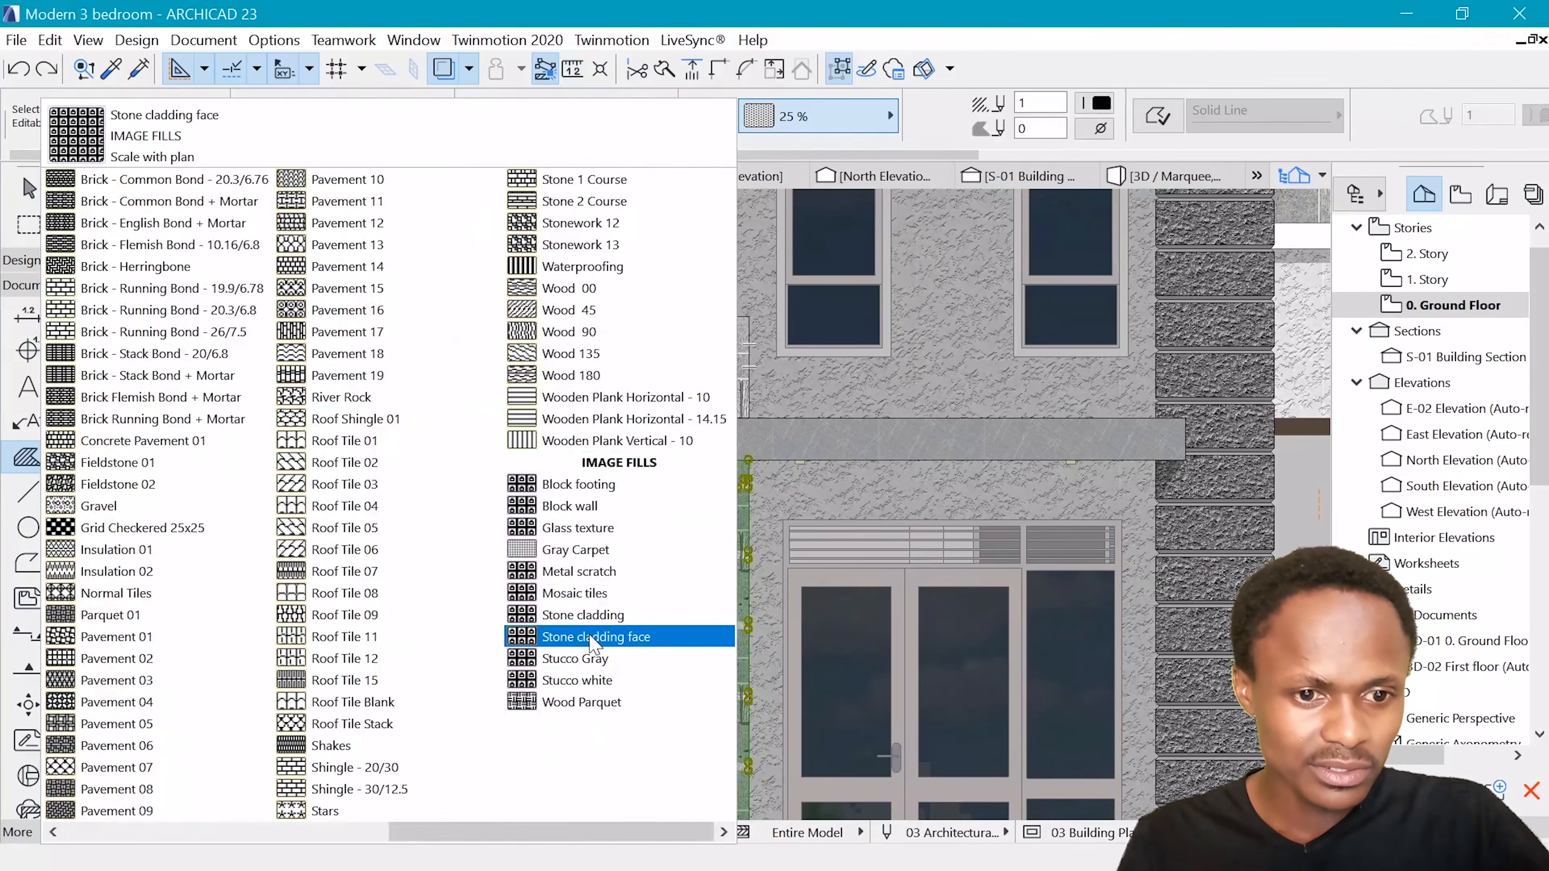
left_click(595, 640)
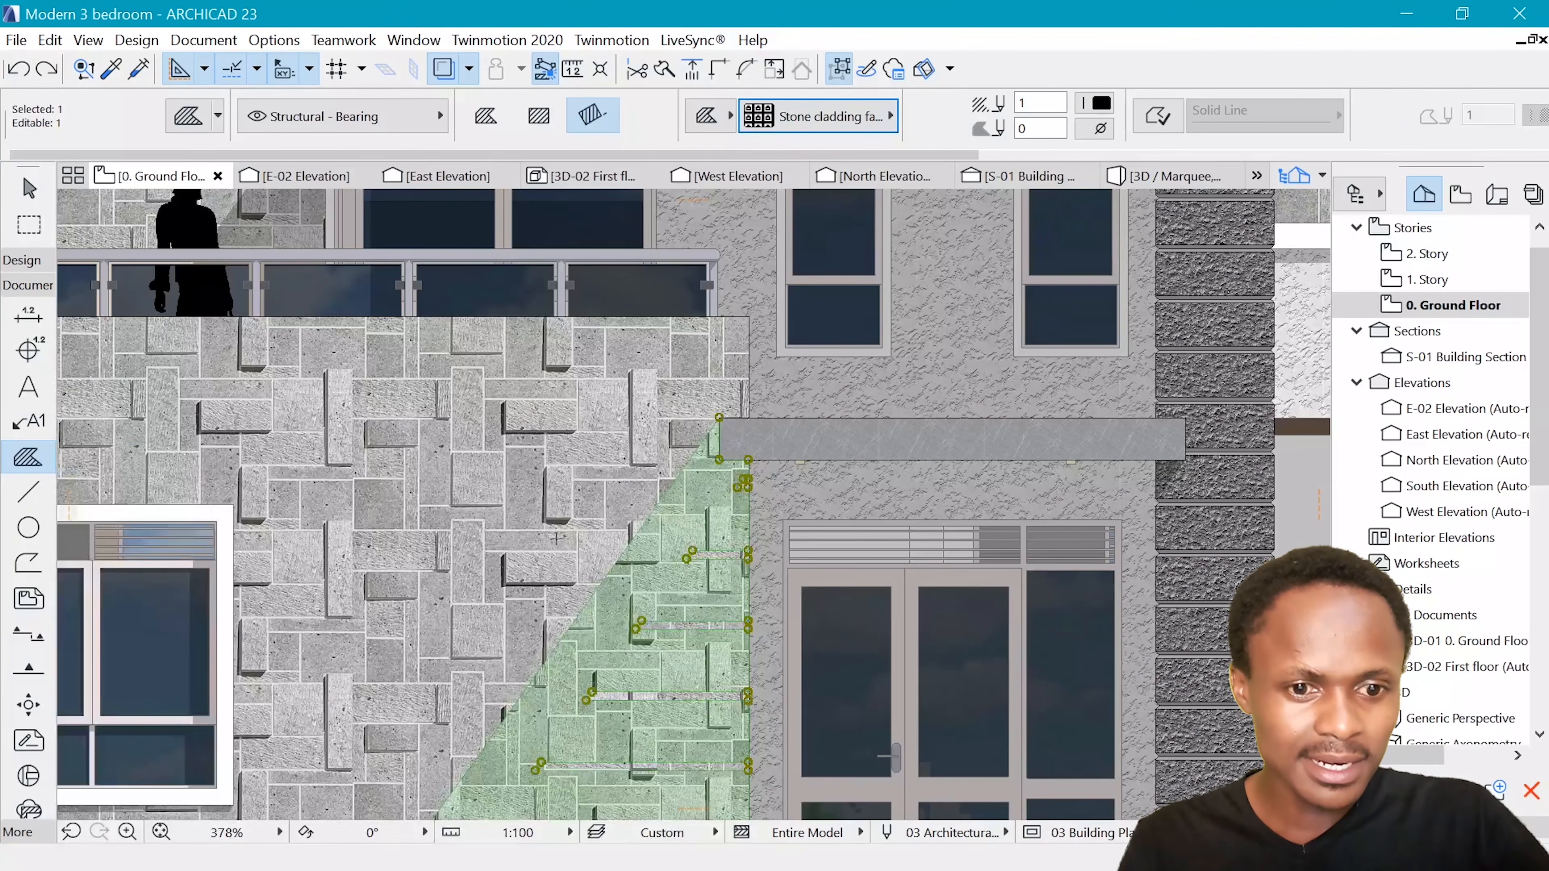
scroll(556, 538, "down", 6)
key("Escape")
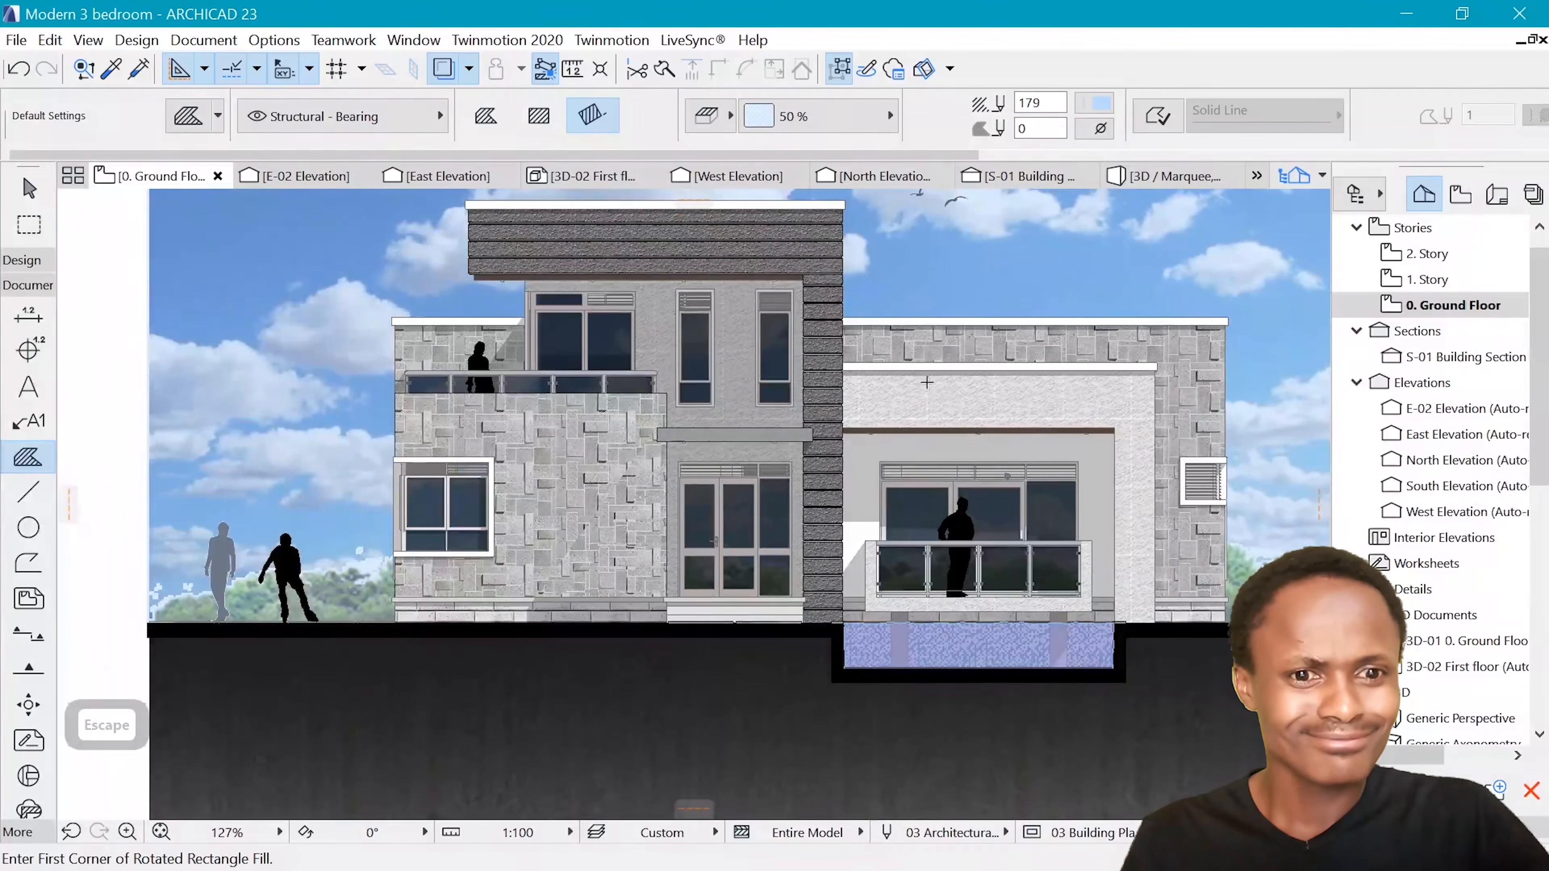
key("ctrl+z")
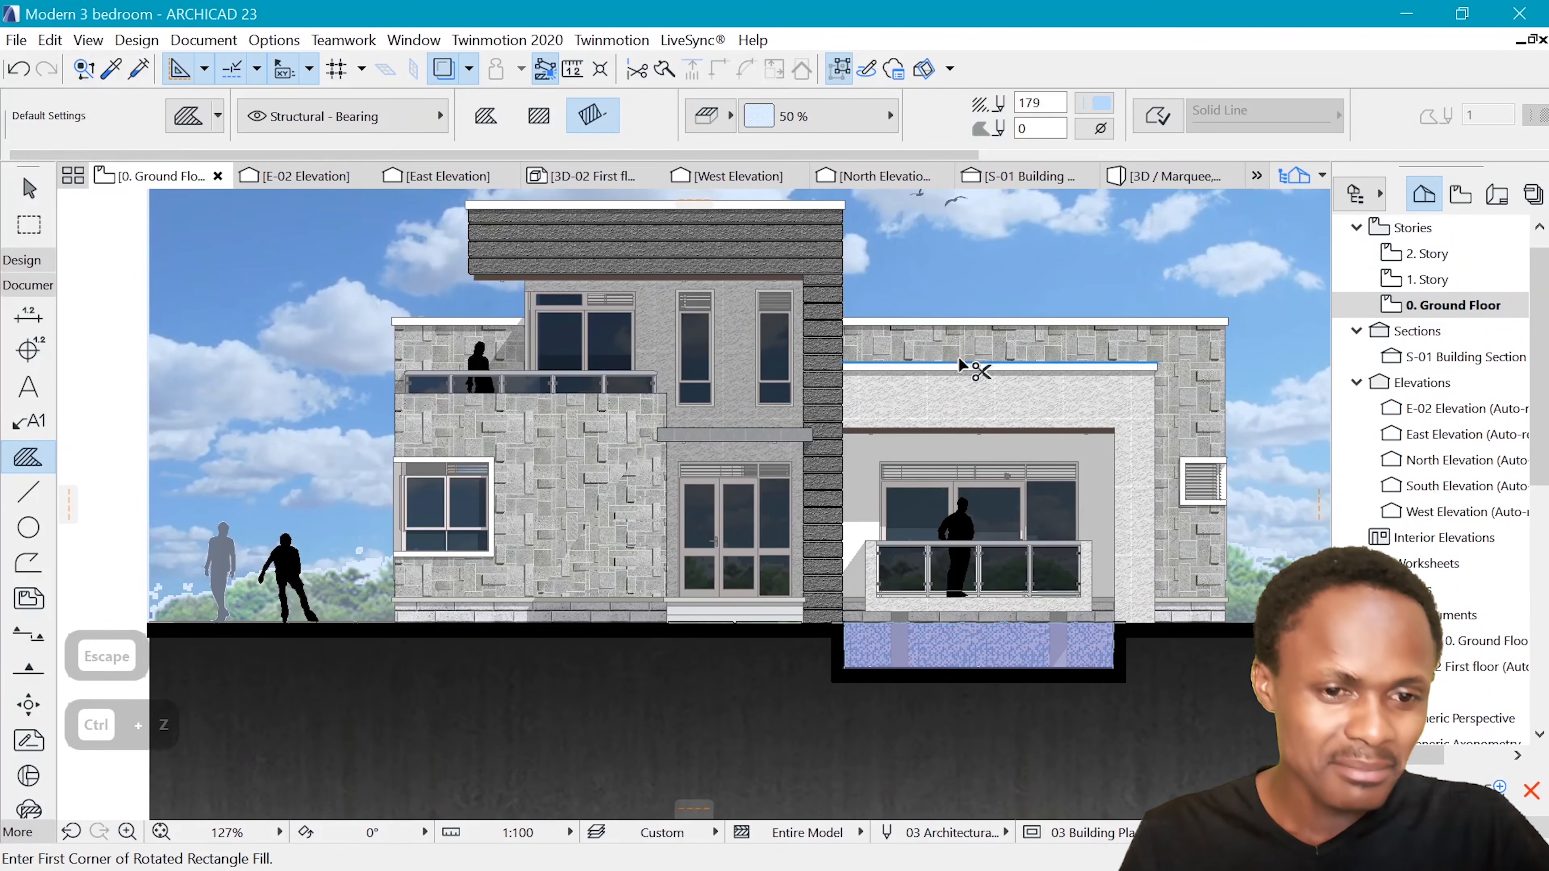
Apply the Stucco Gray image fill to the uppermost horizontal joint of the example elevation's dark roof band
scroll(841, 355, "down", 3)
scroll(841, 355, "up", 3)
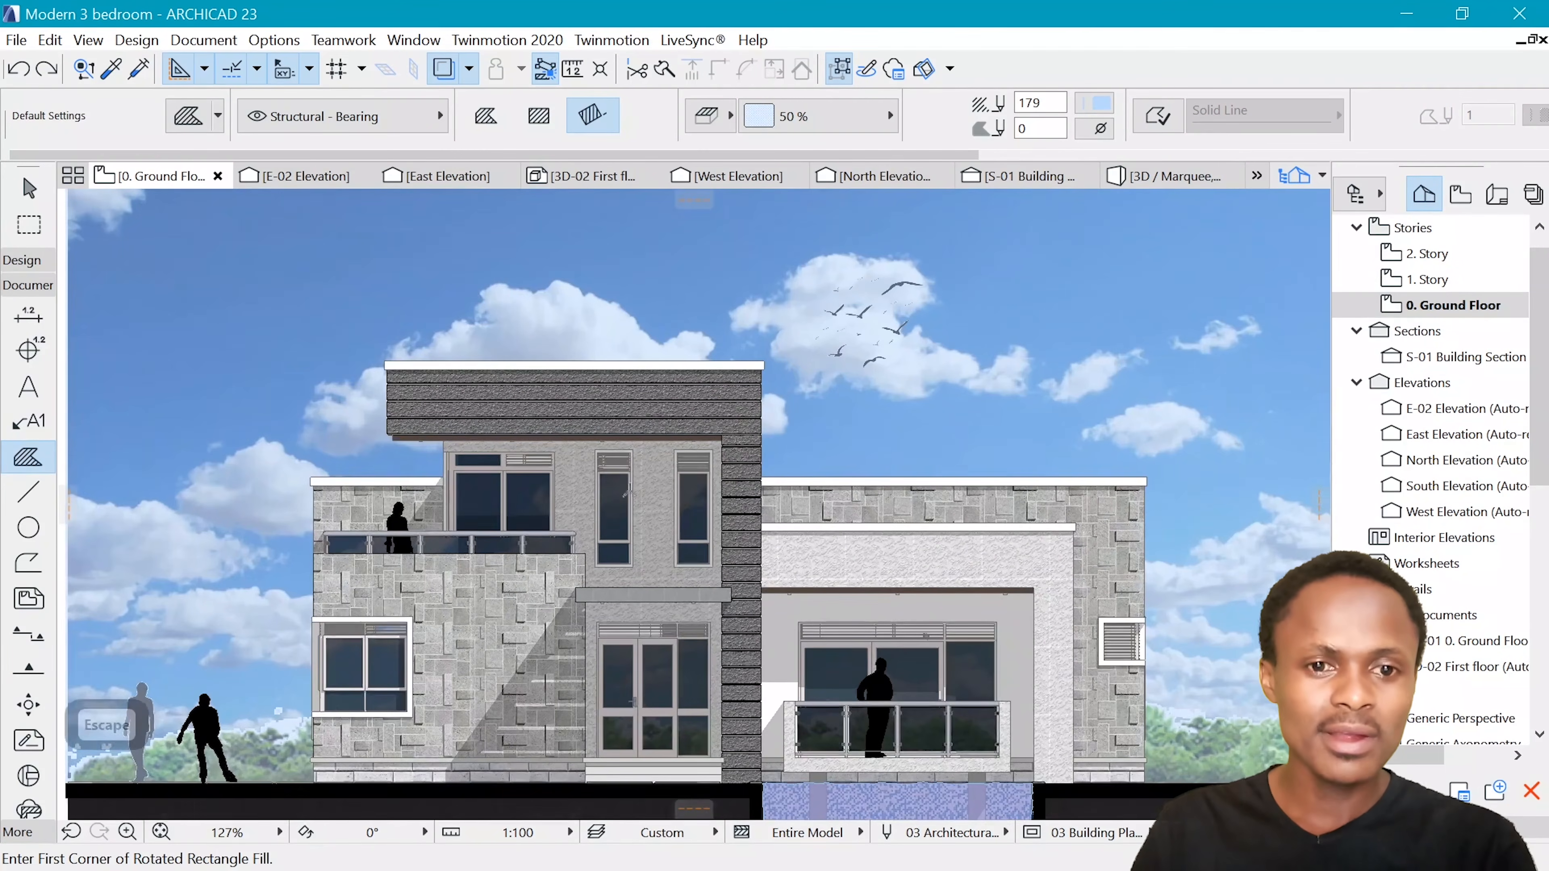
scroll(970, 463, "down", 2)
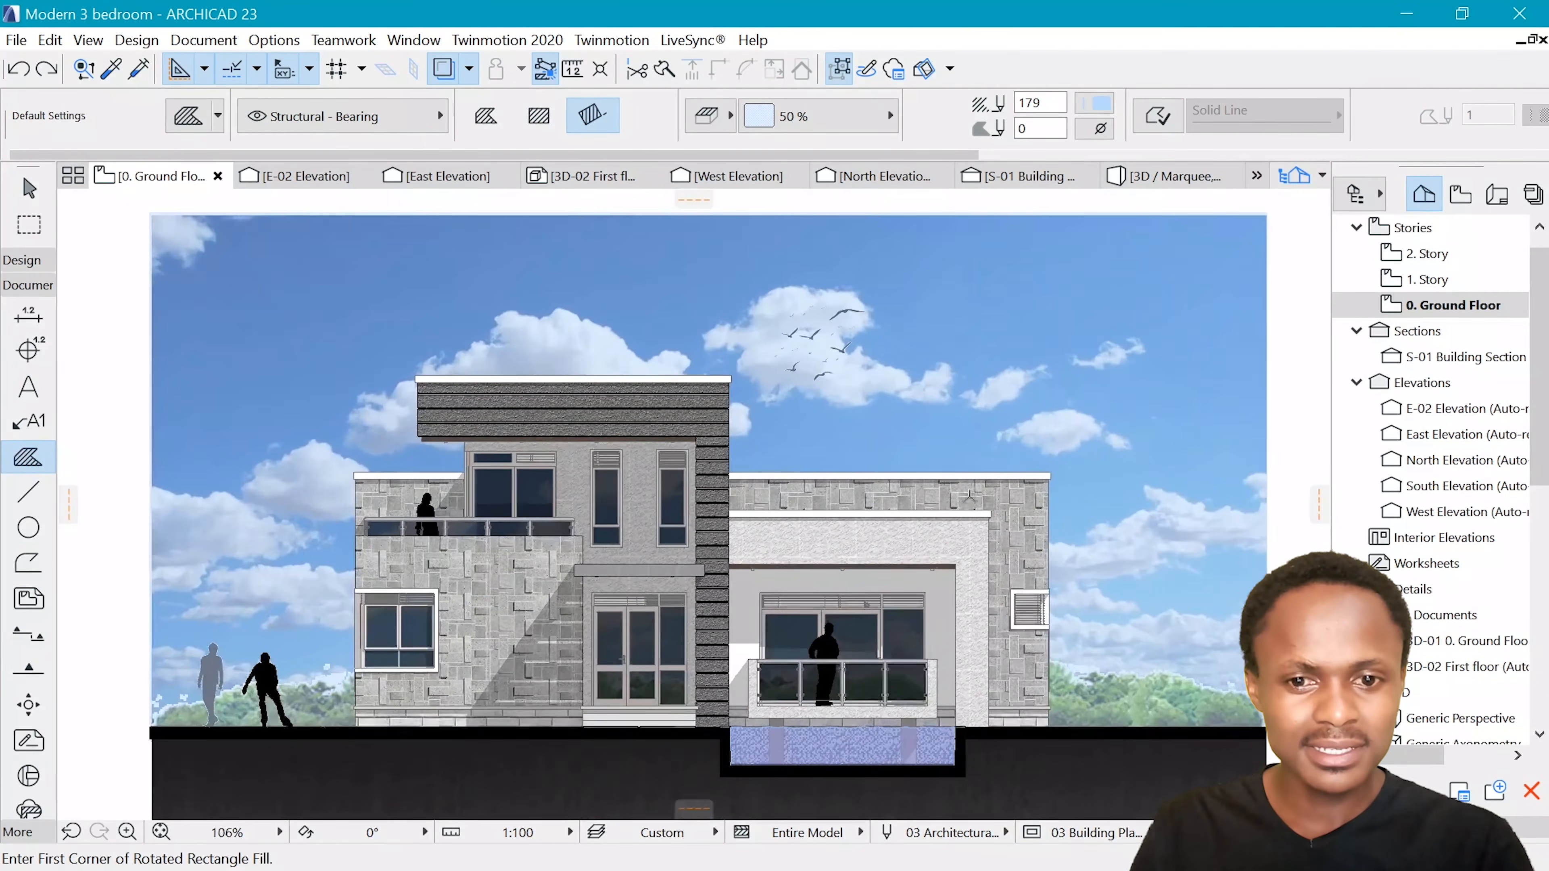
scroll(720, 487, "up", 2)
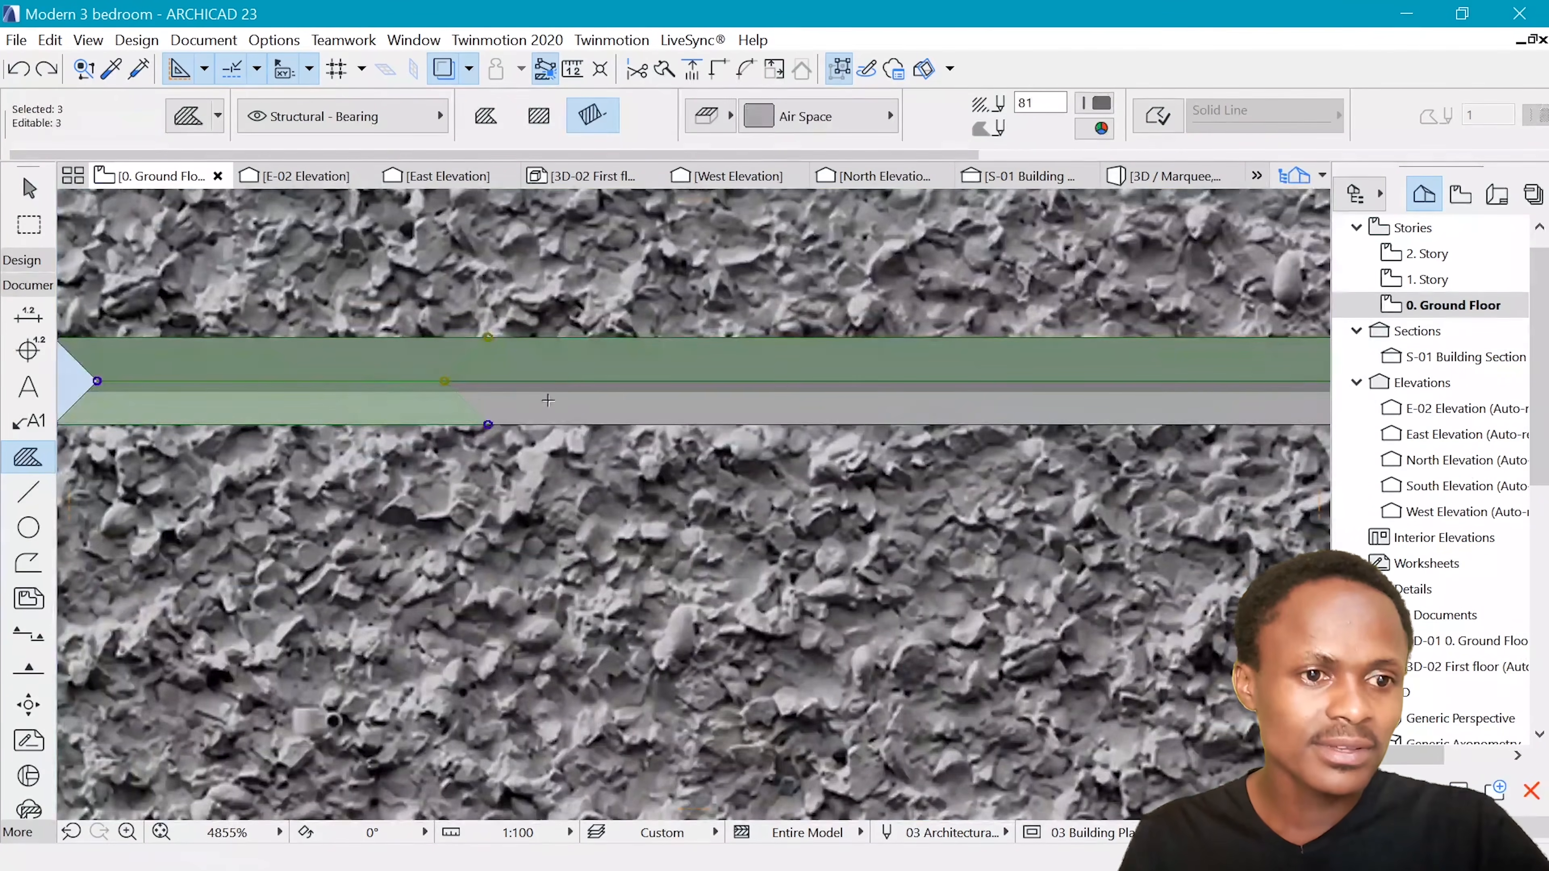
left_click(547, 413, "shift")
scroll(547, 413, "down", 8)
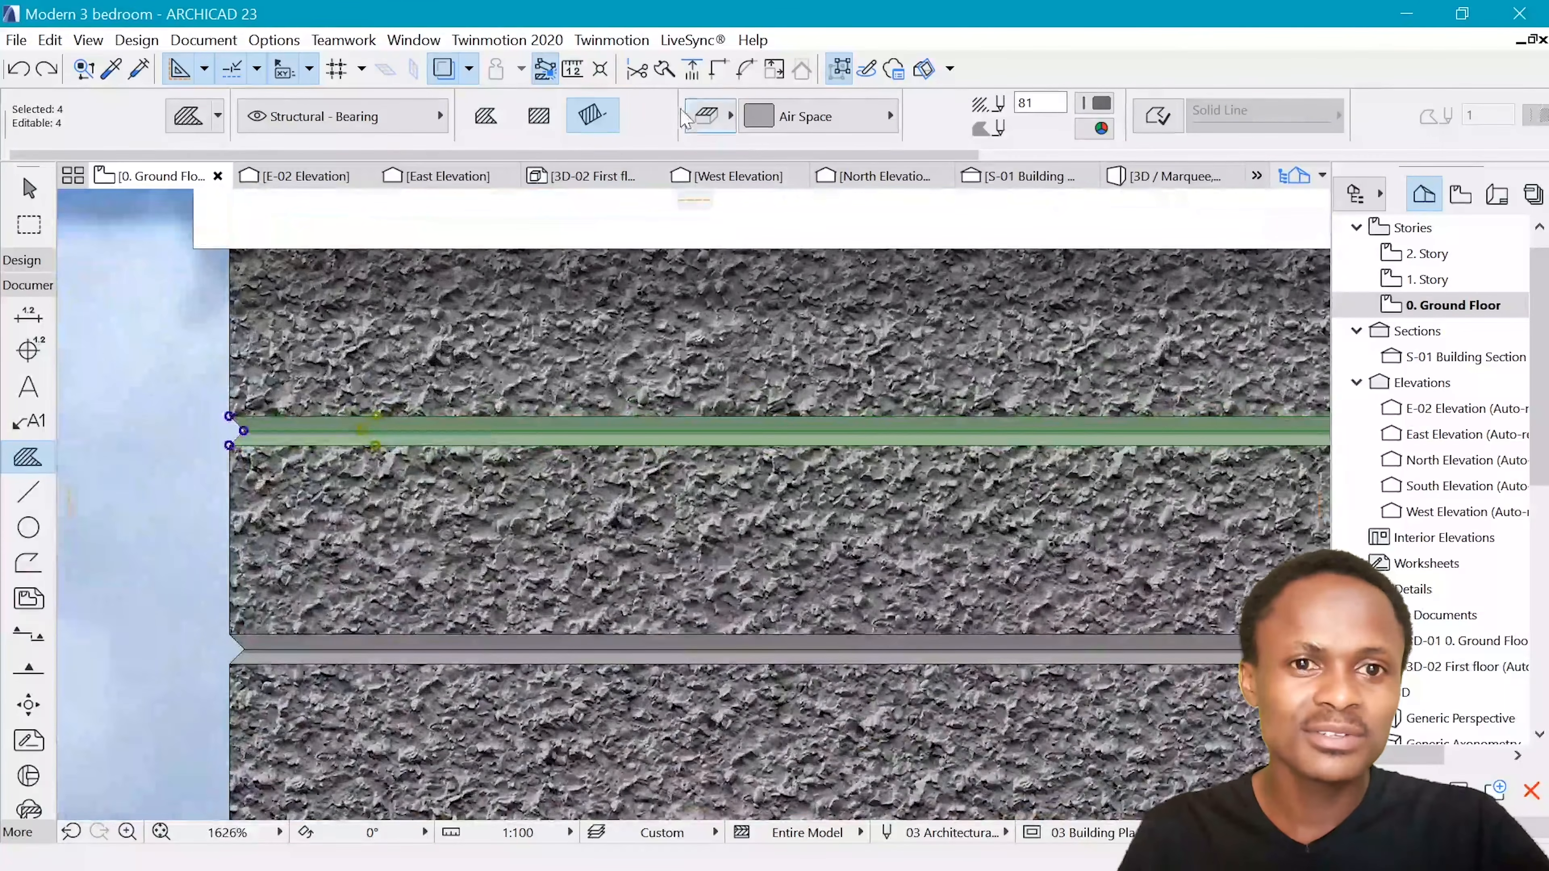
left_click(817, 115)
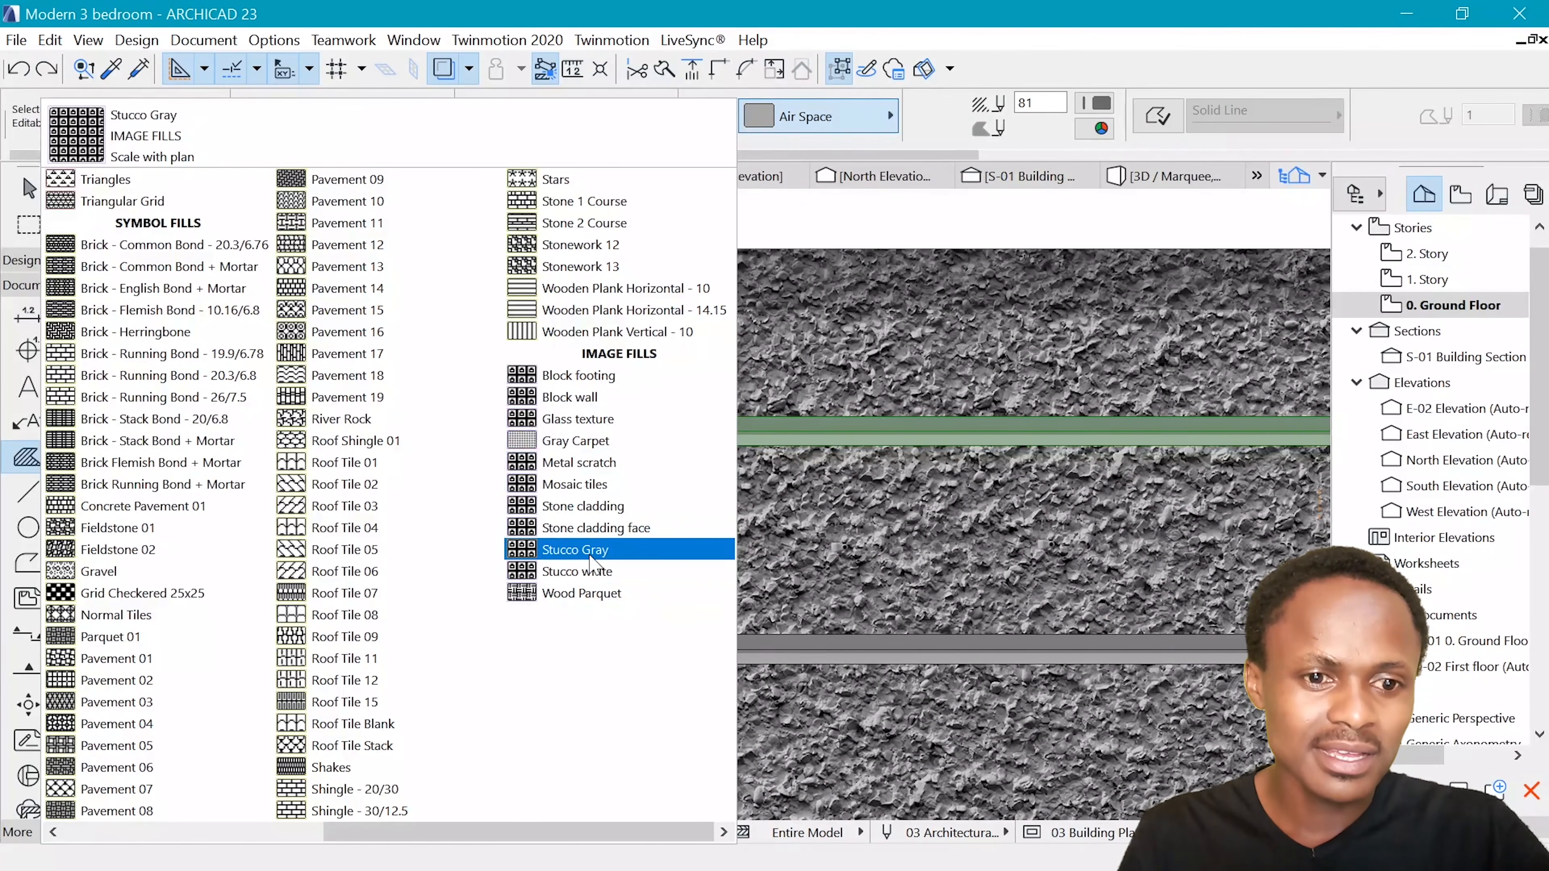
left_click(589, 552)
key("Escape")
scroll(437, 390, "down", 3)
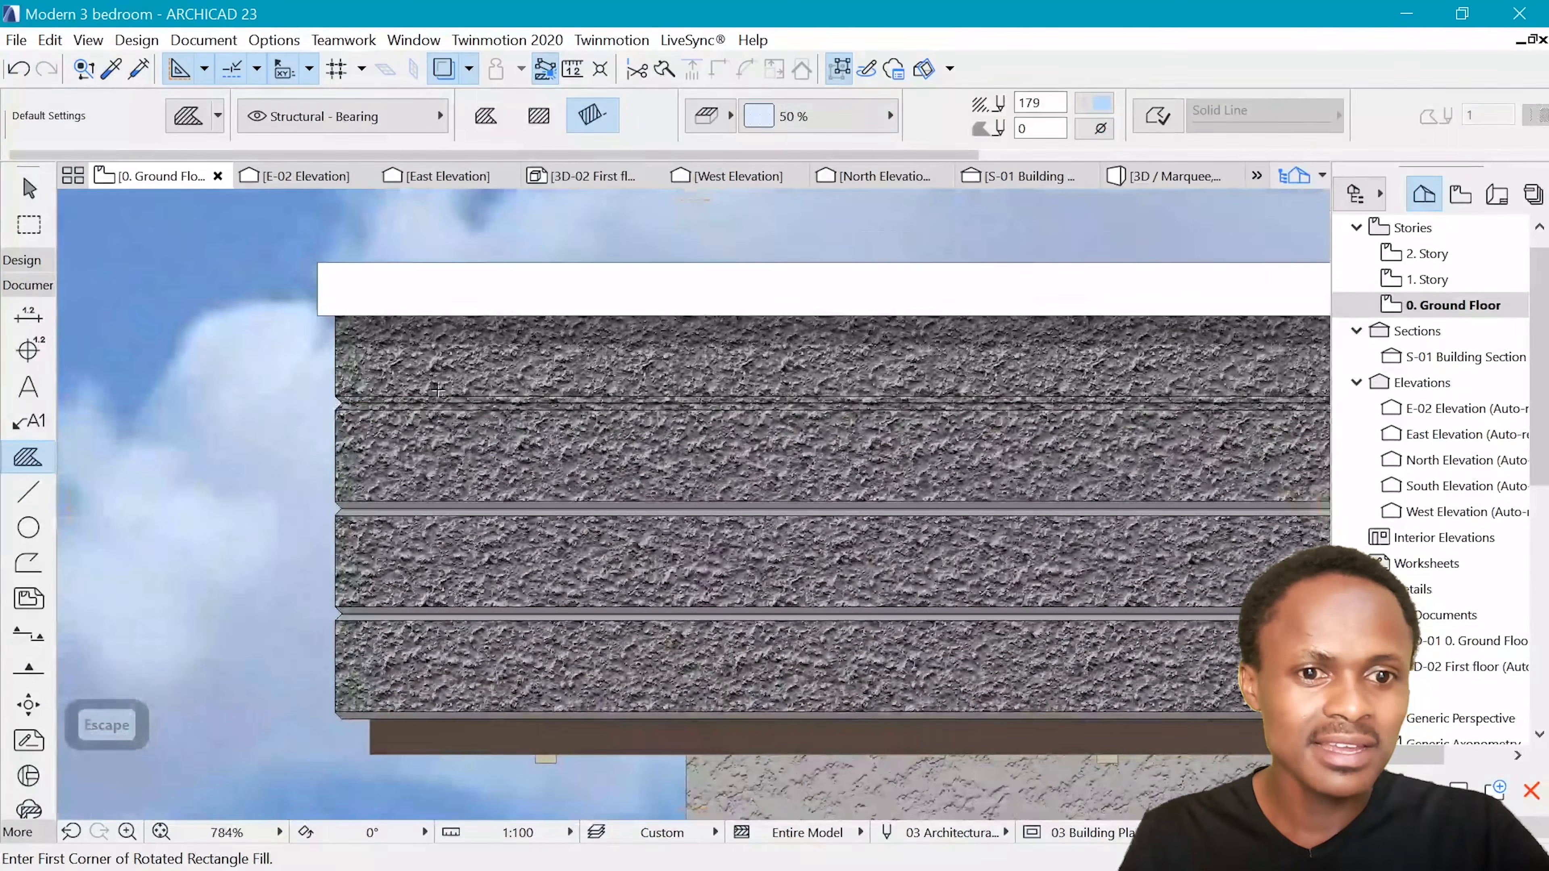
scroll(532, 390, "down", 6)
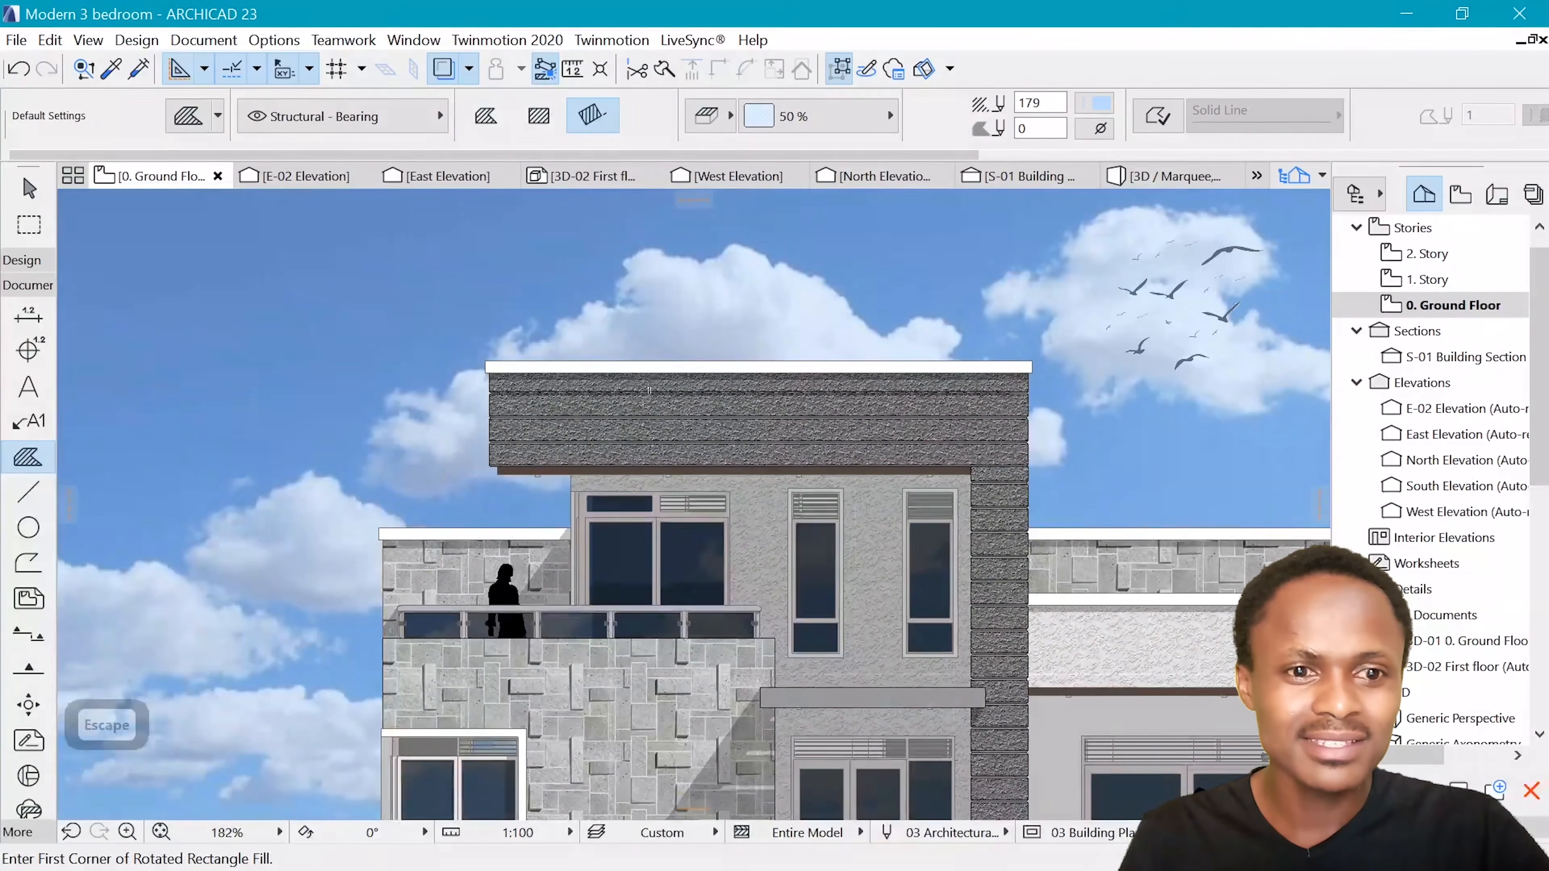
Examine the Stucco Gray texture along the uppermost joint of the example elevation's dark roof band, from one end to the other
scroll(726, 401, "up", 11)
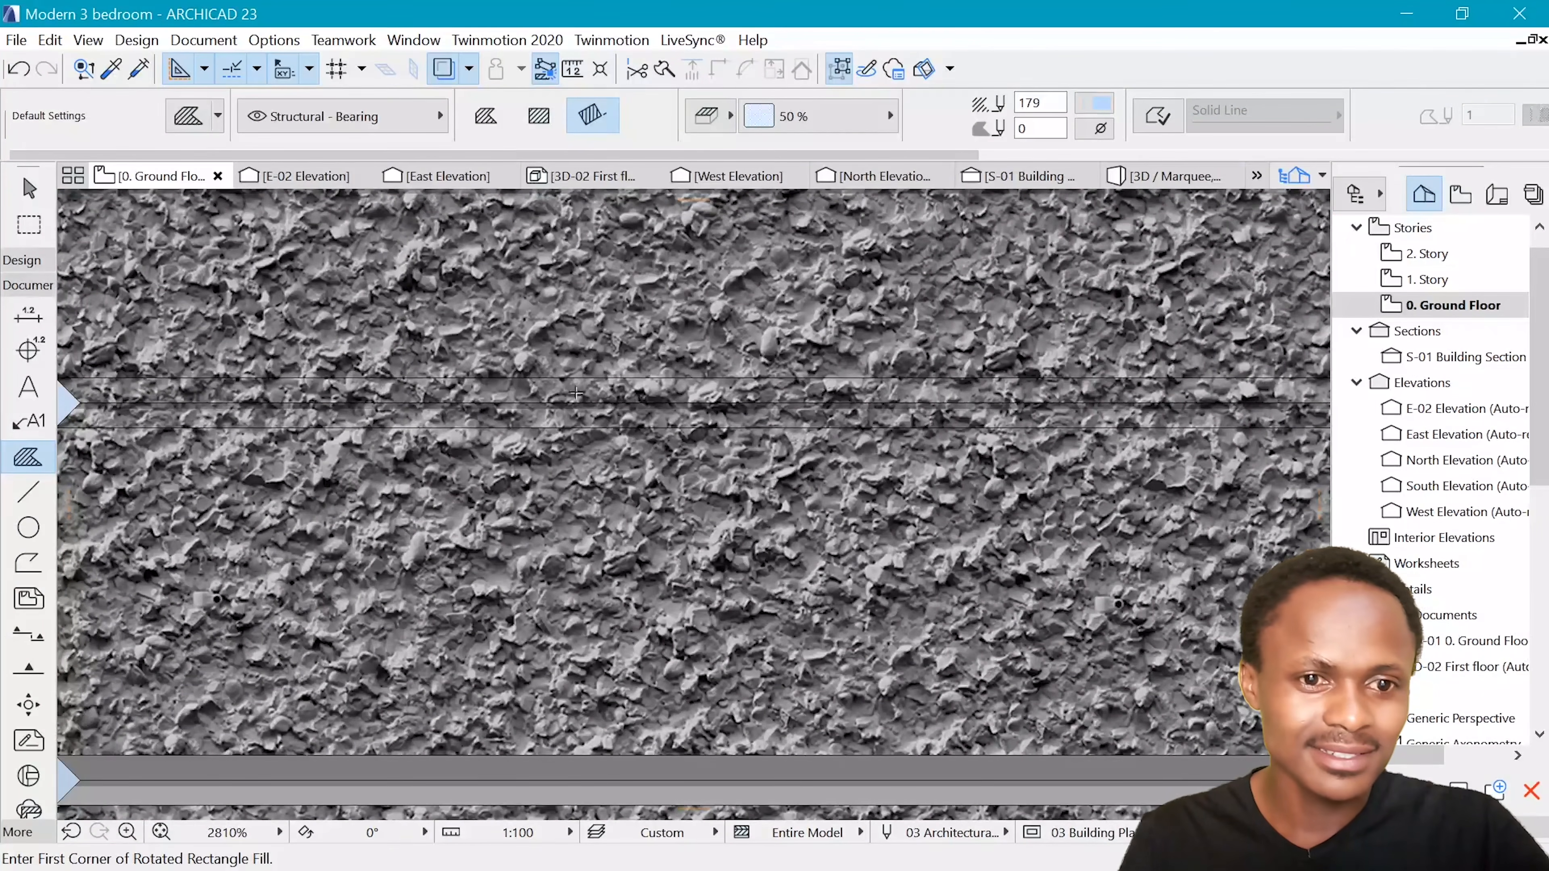
scroll(459, 394, "down", 4)
scroll(328, 394, "up", 4)
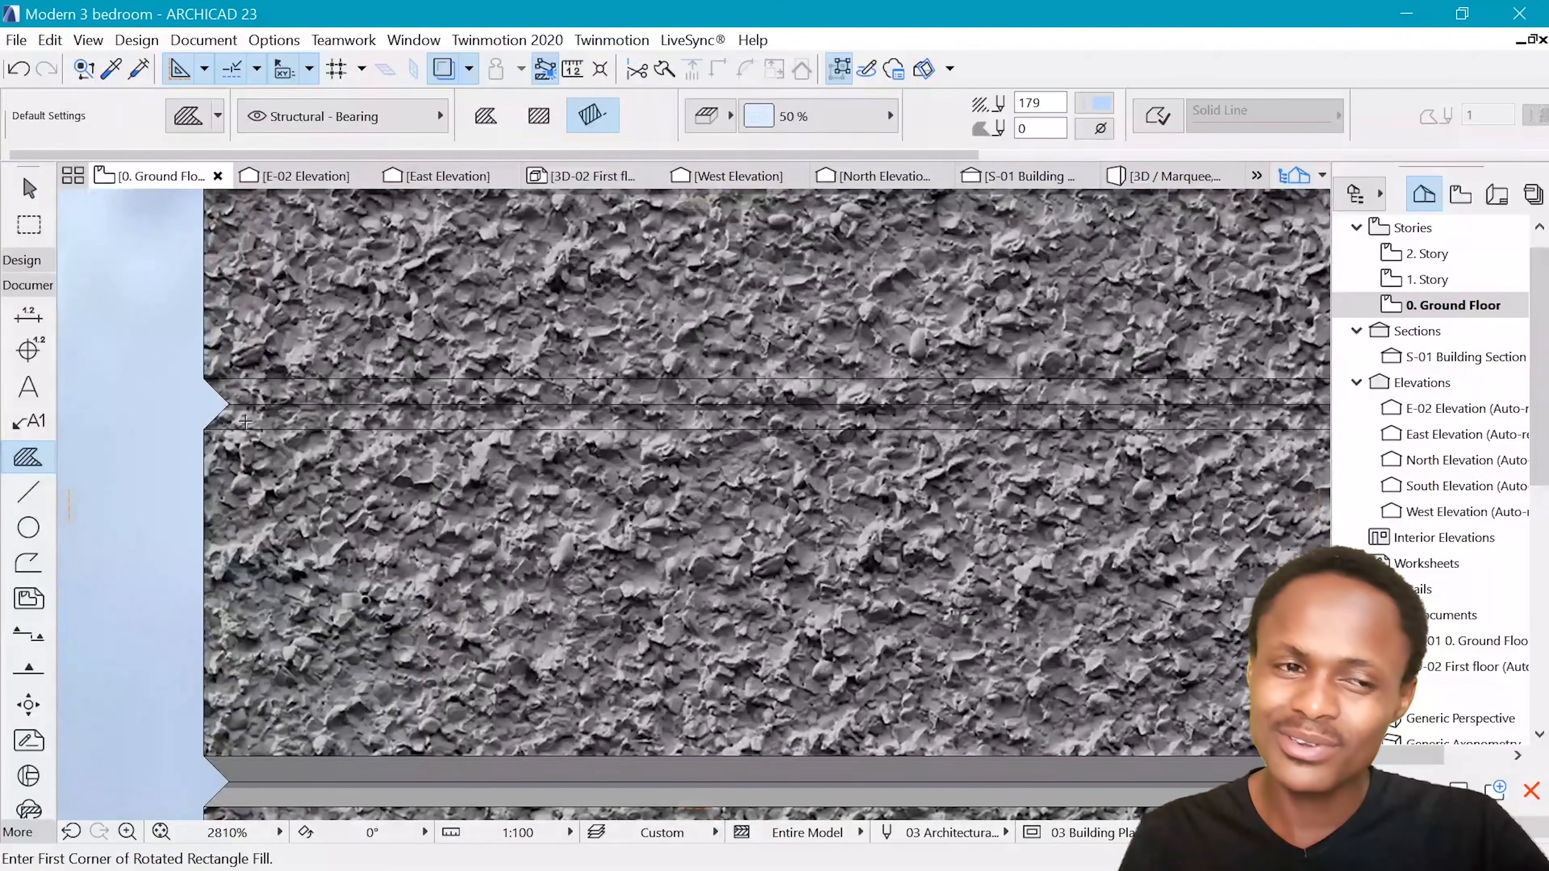
scroll(244, 421, "down", 1)
scroll(185, 421, "up", 3)
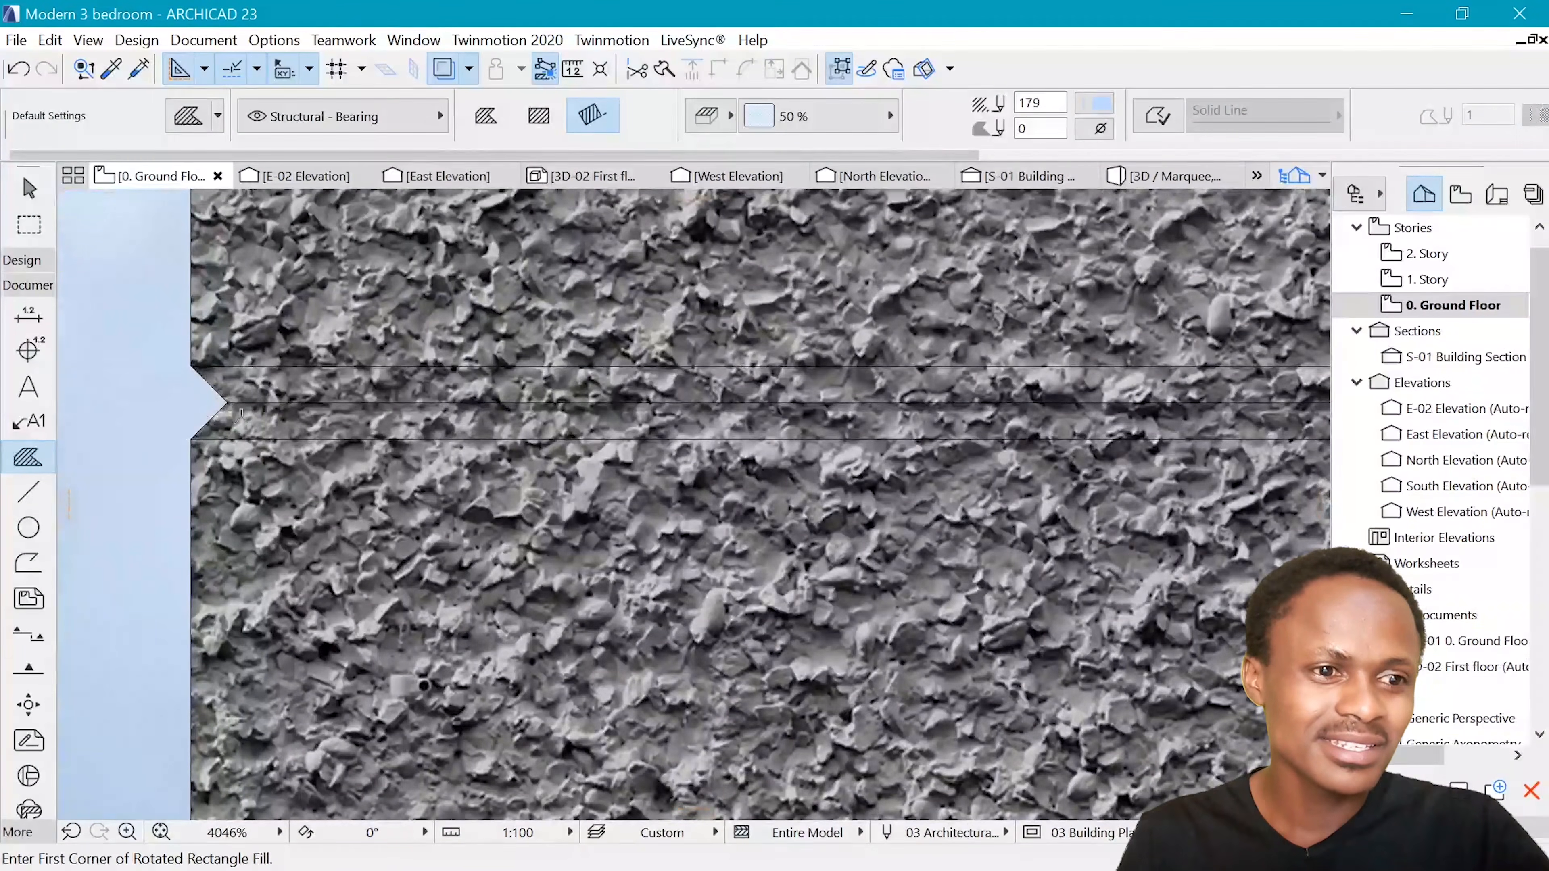
scroll(257, 431, "down", 12)
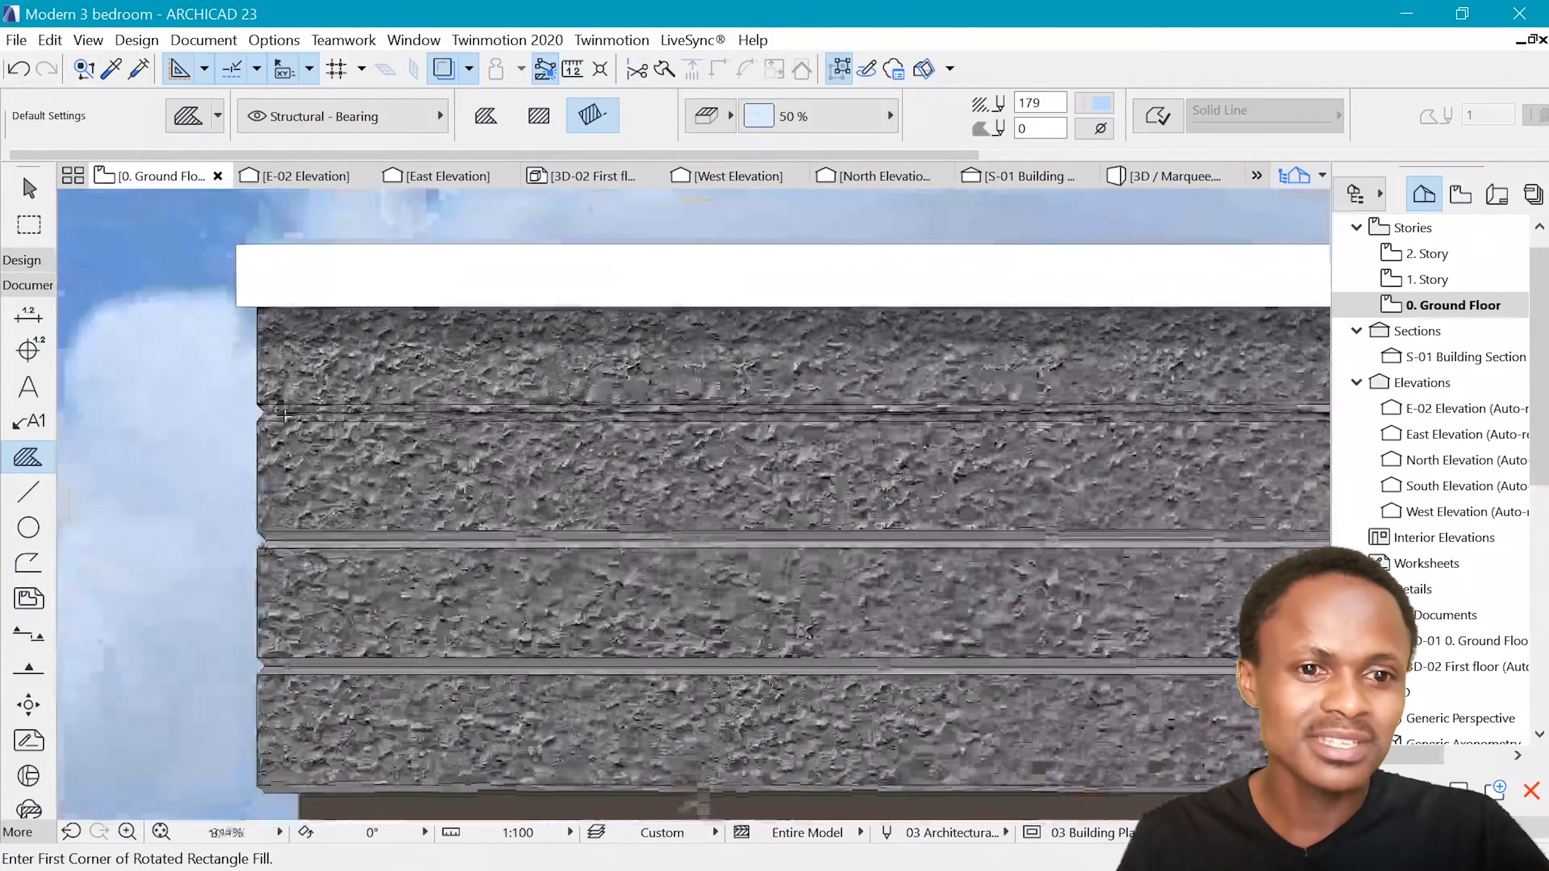
scroll(921, 393, "up", 2)
scroll(922, 393, "up", 5)
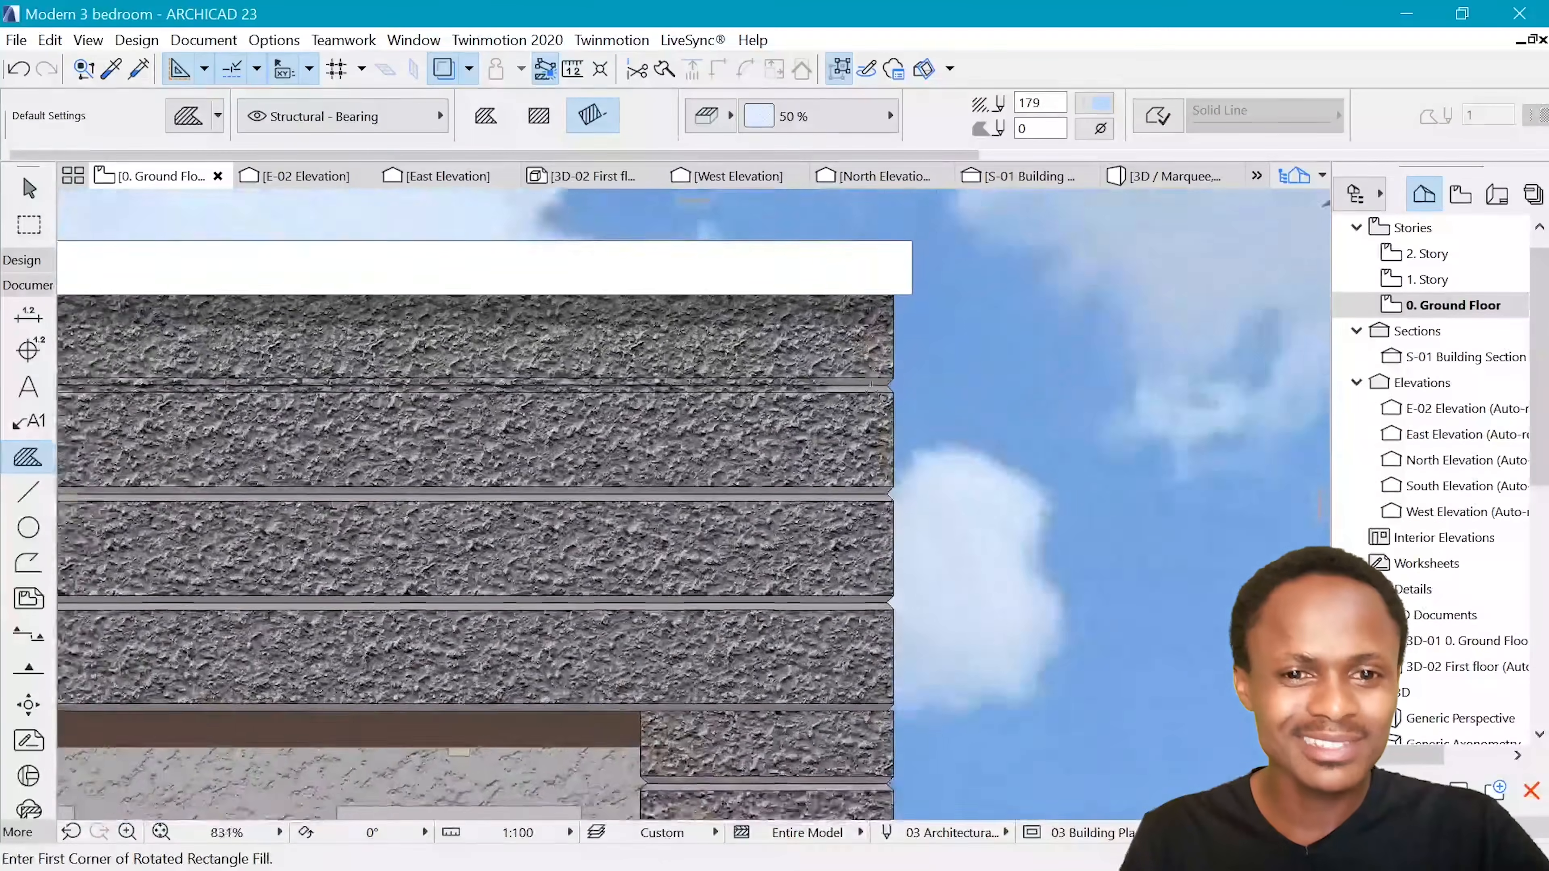
scroll(908, 399, "down", 3)
scroll(905, 400, "up", 5)
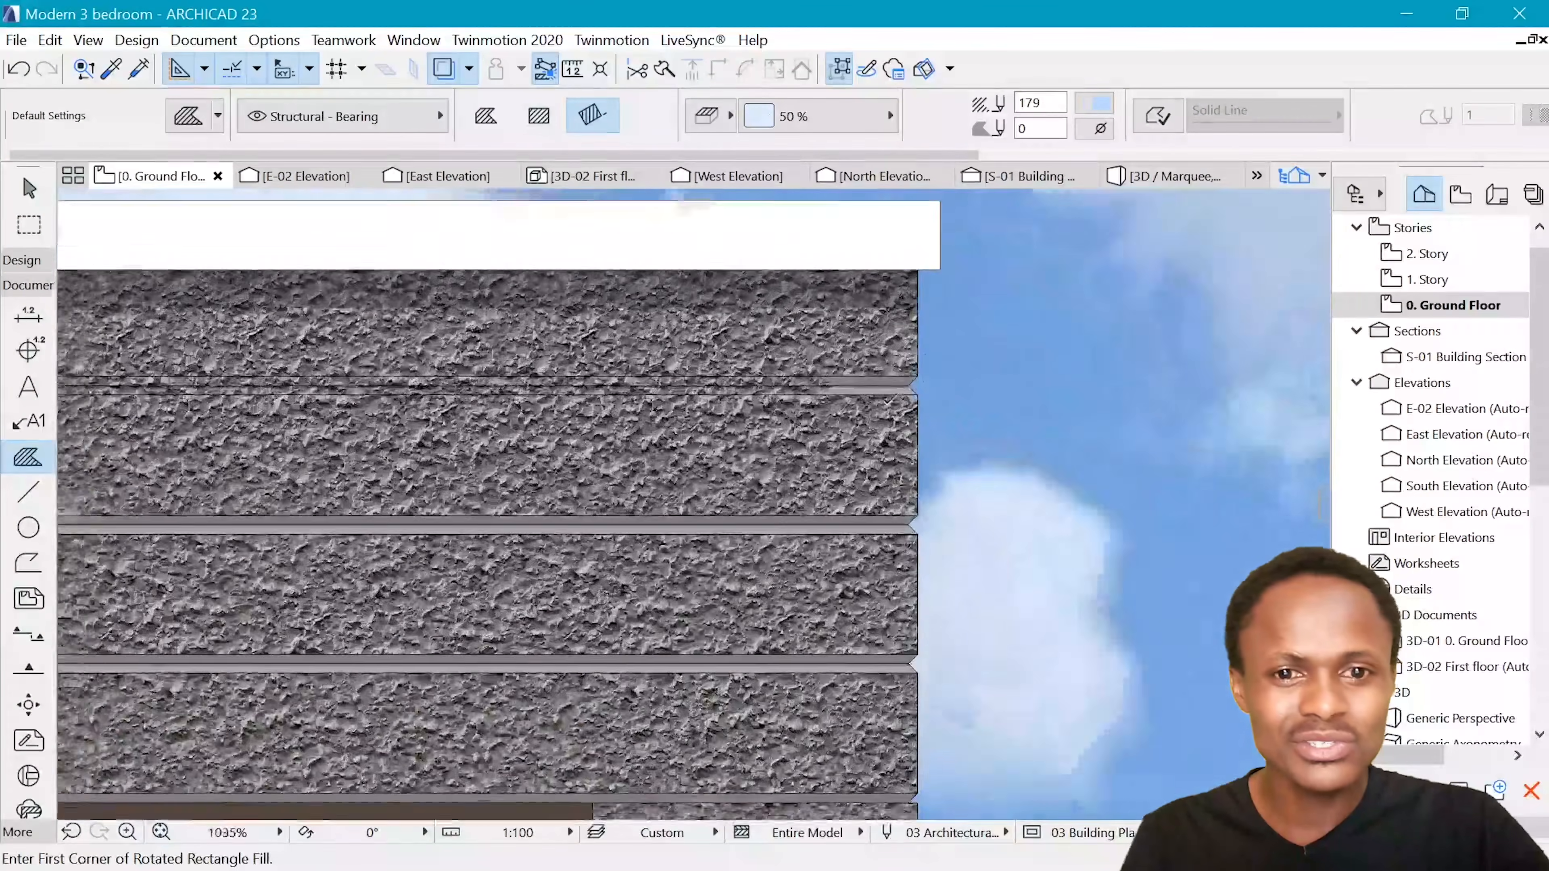
left_click(845, 369, "shift")
left_click(839, 361, "shift")
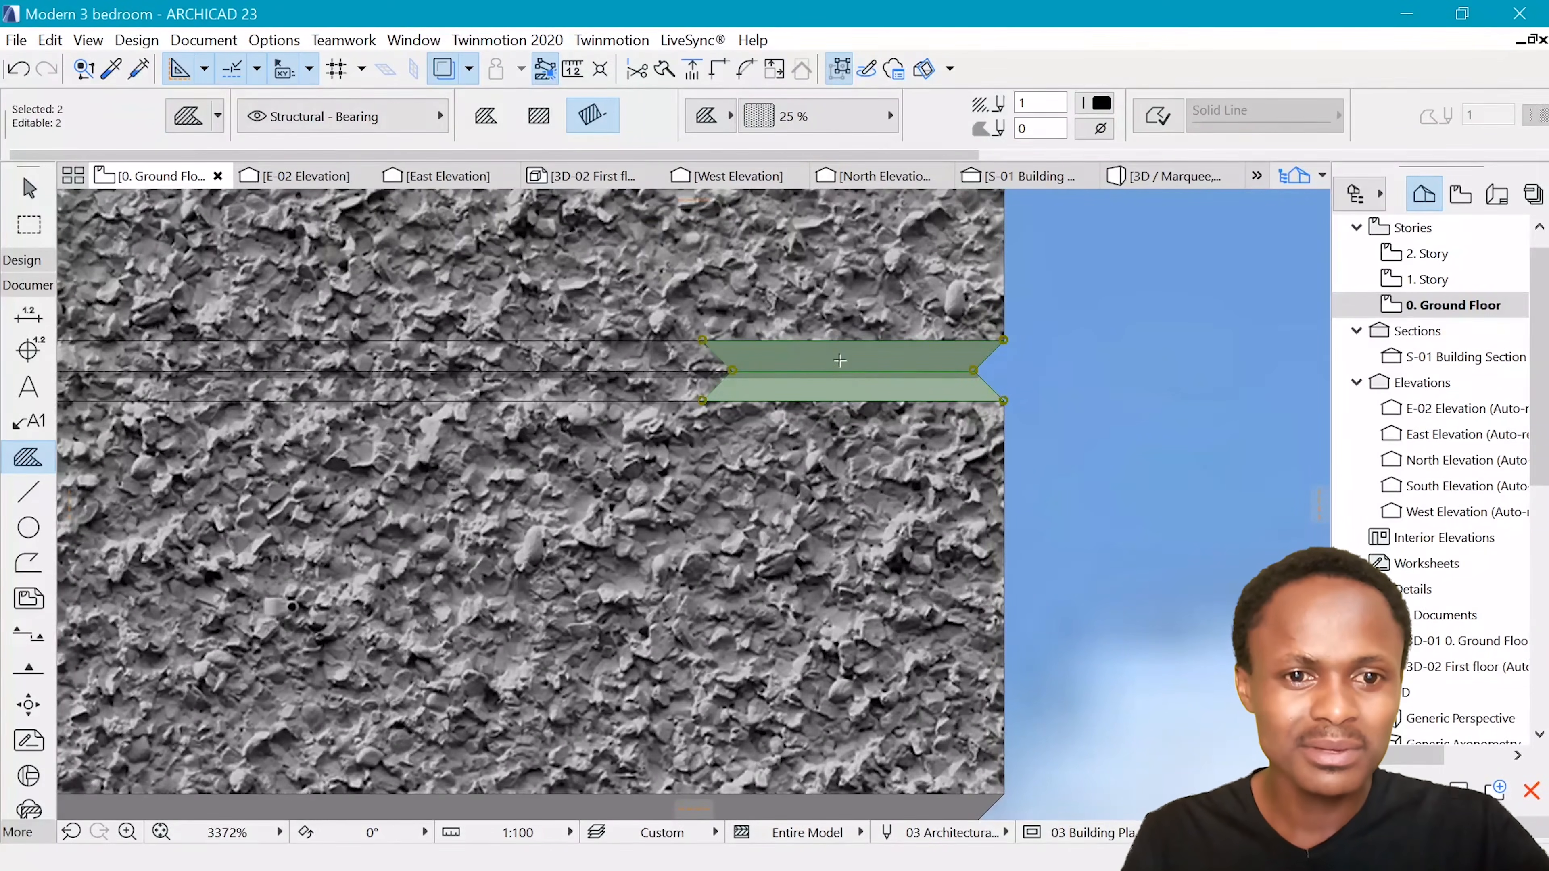
scroll(915, 379, "down", 1)
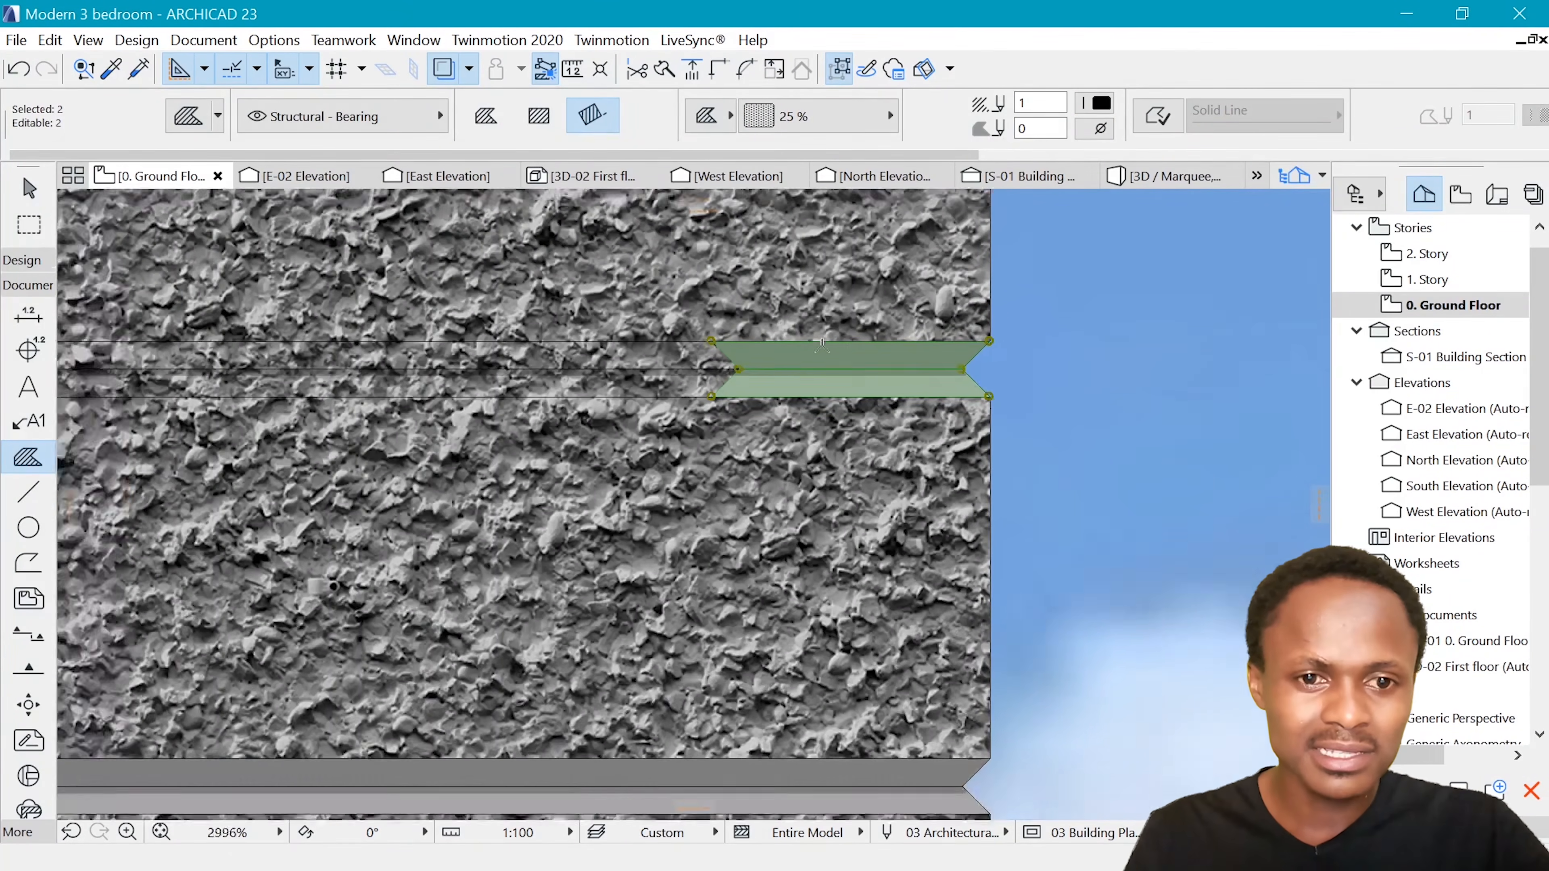
scroll(823, 403, "down", 6)
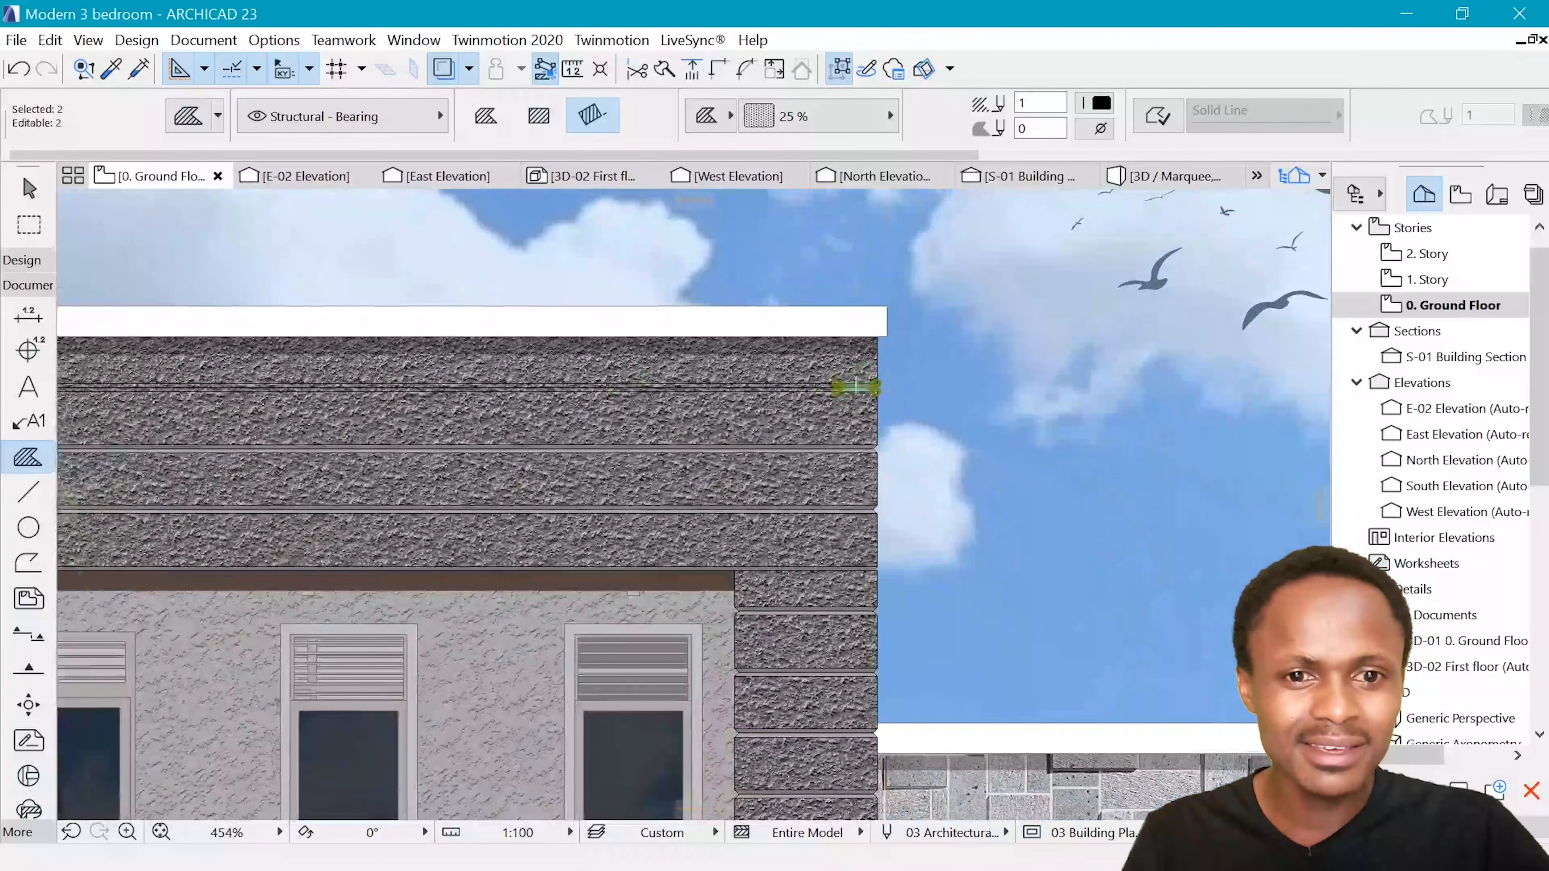
scroll(689, 389, "down", 3)
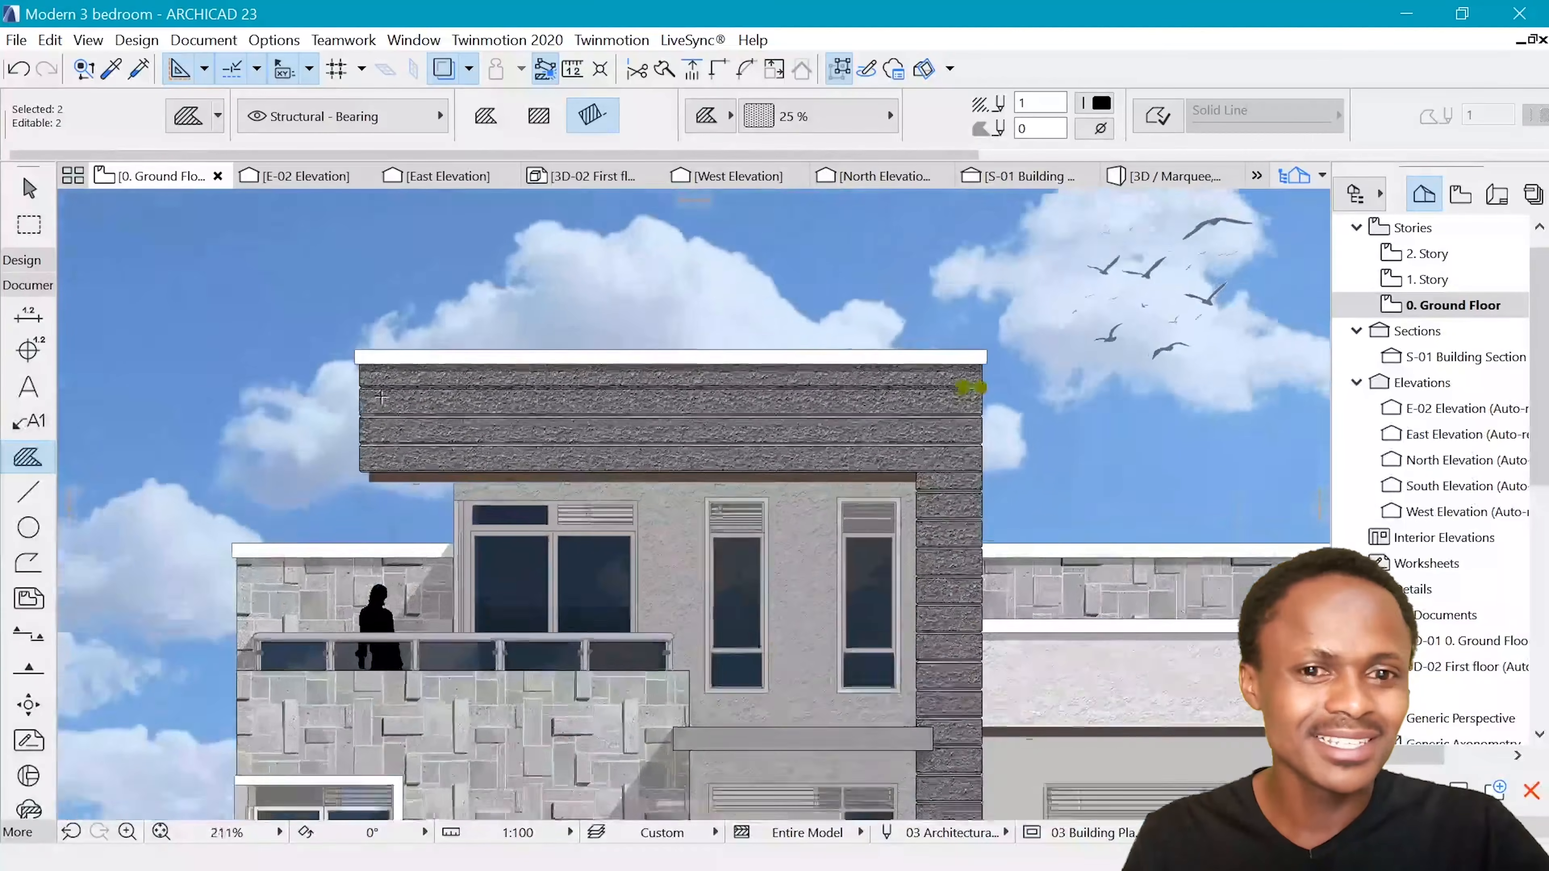
Undo the Stucco Gray fill change on the uppermost joint of the example elevation's dark roof band and clear the selection
key("ctrl+z")
key("Escape")
scroll(396, 342, "down", 8)
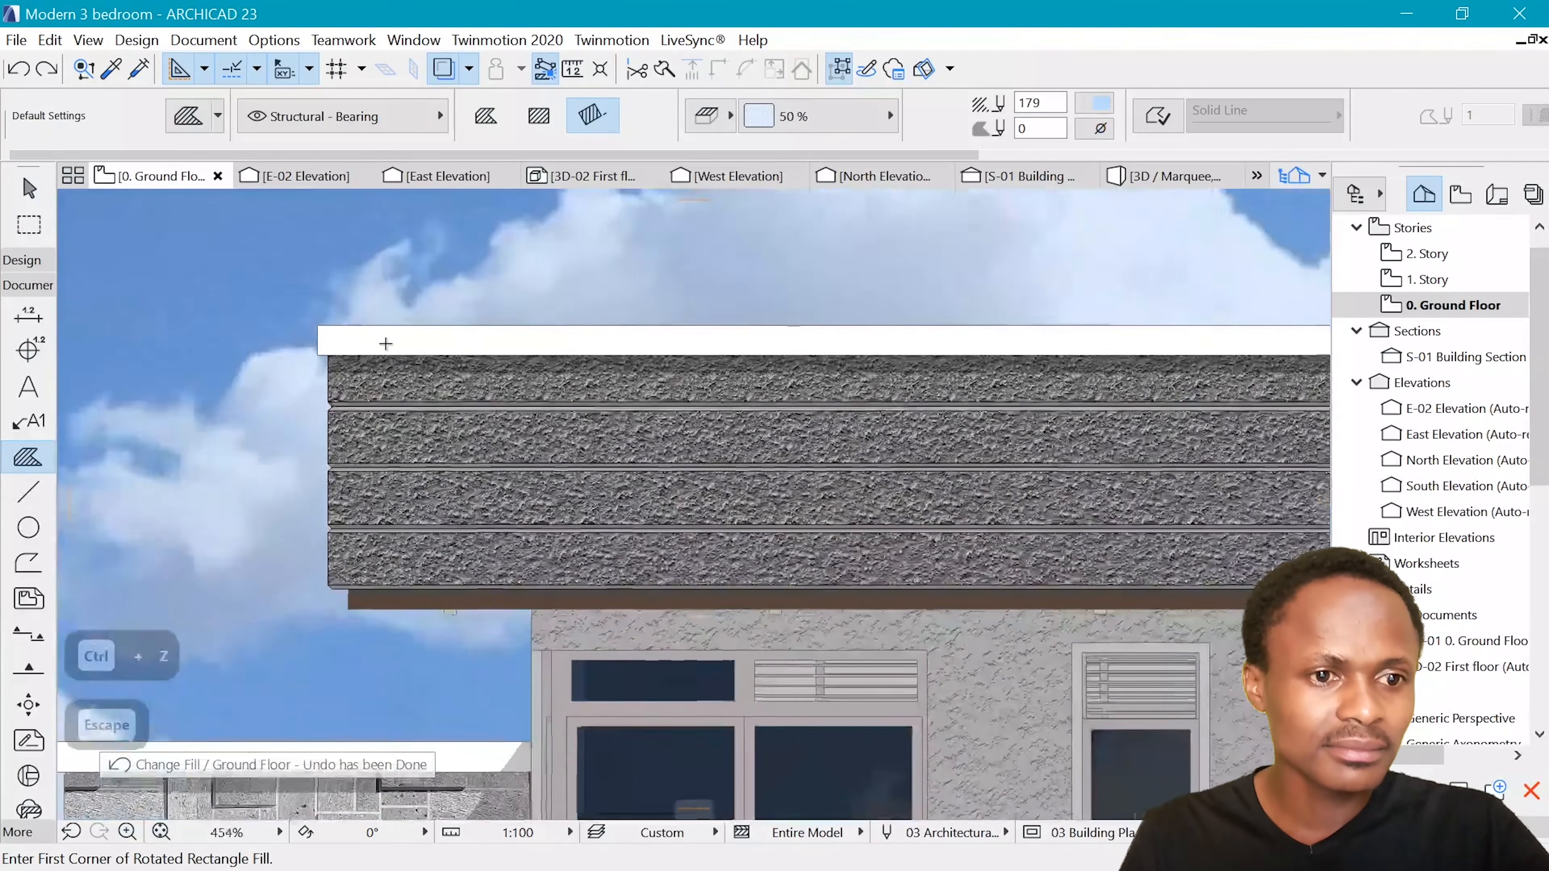
scroll(915, 406, "up", 4)
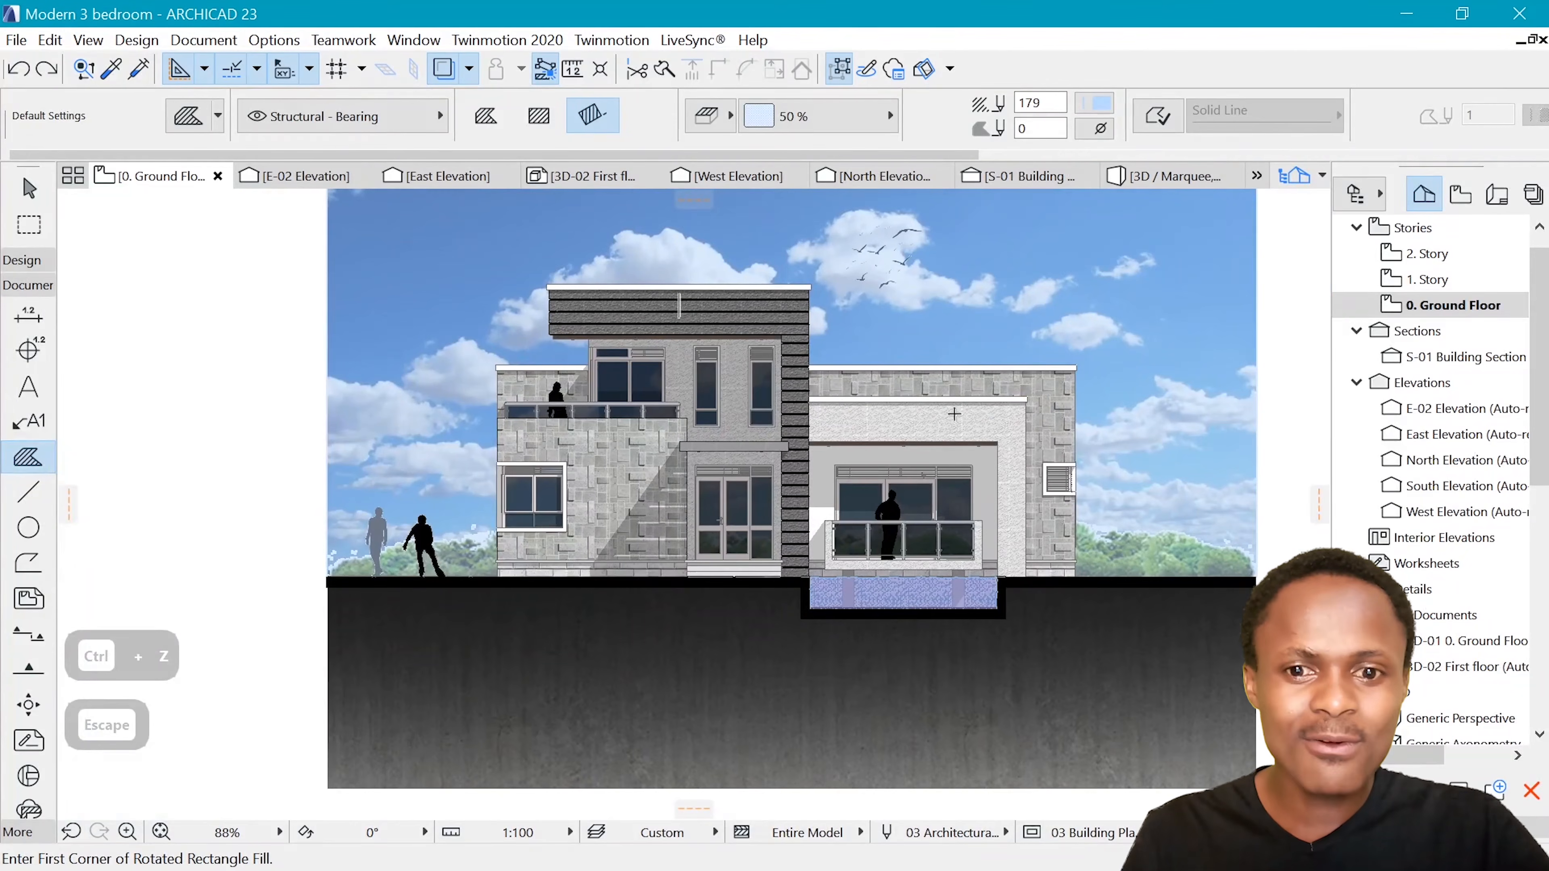
scroll(954, 414, "down", 5)
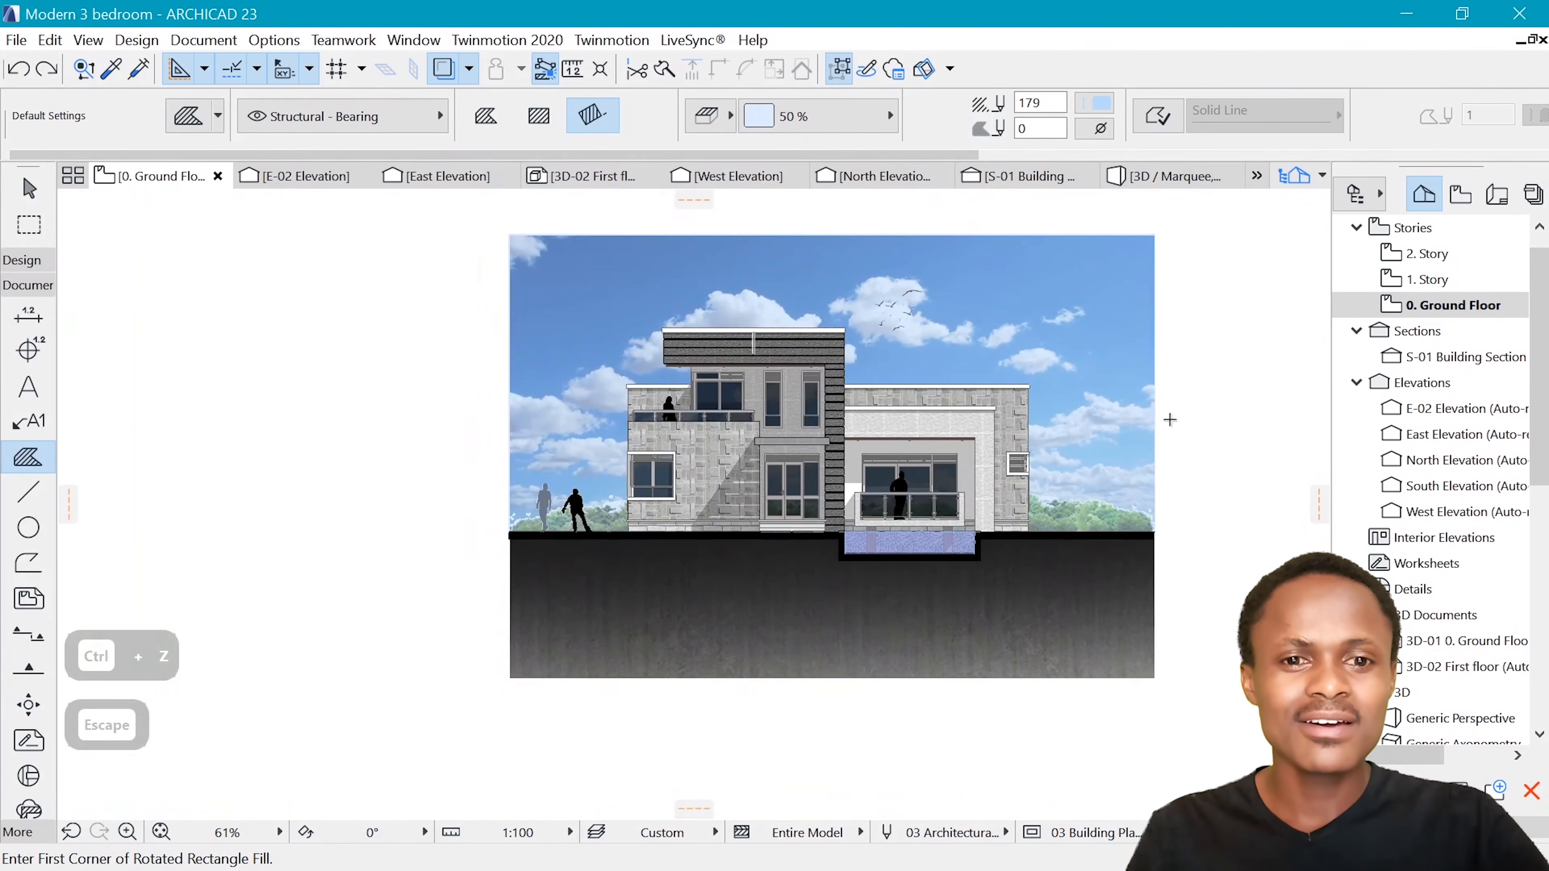
scroll(1170, 420, "up", 2)
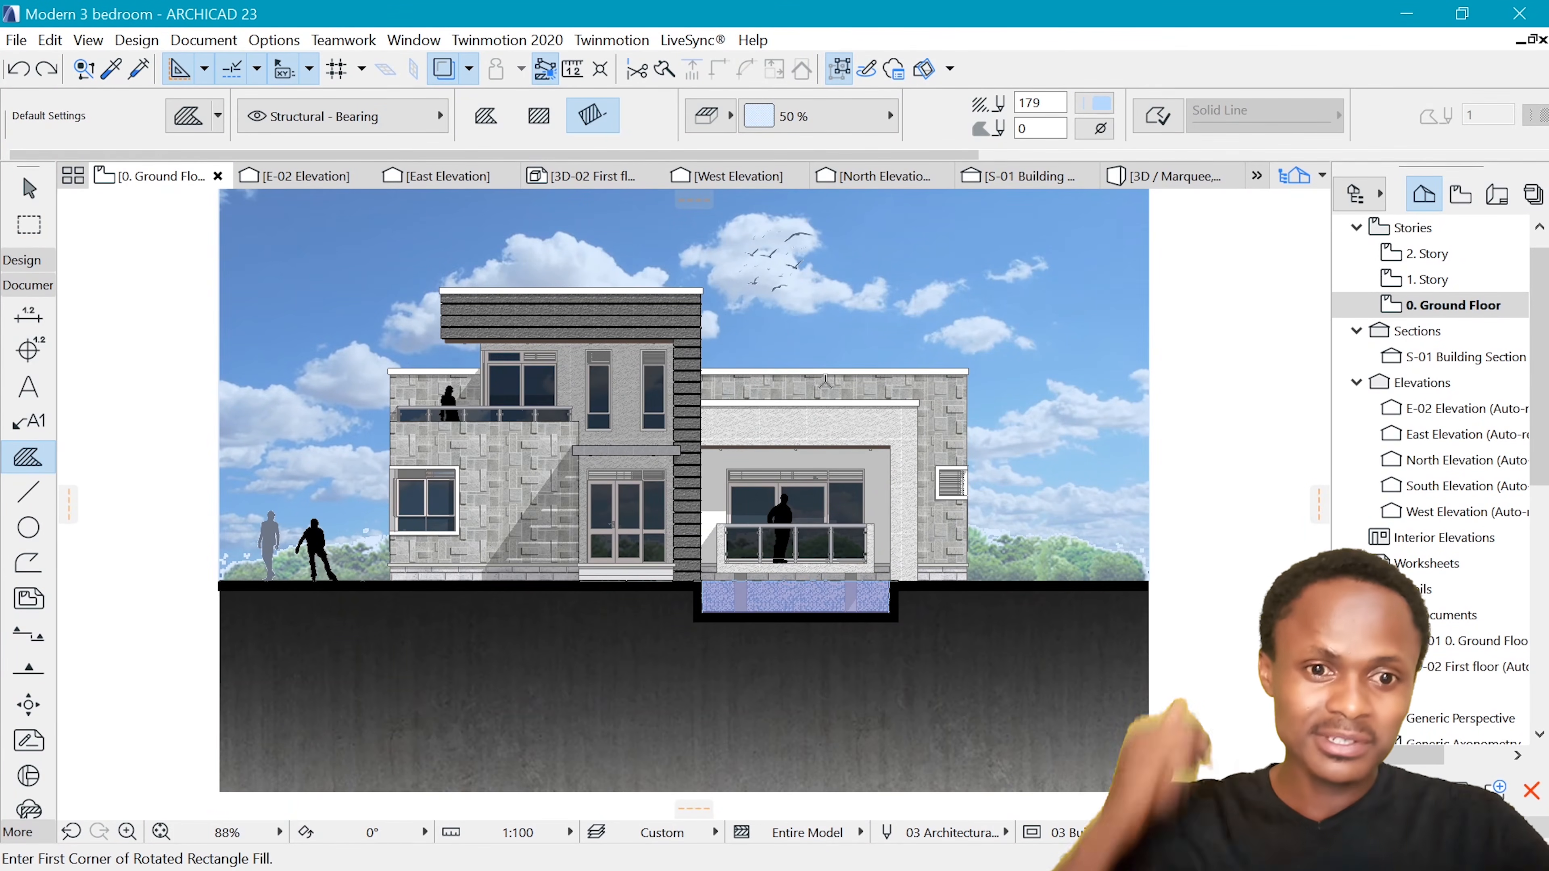